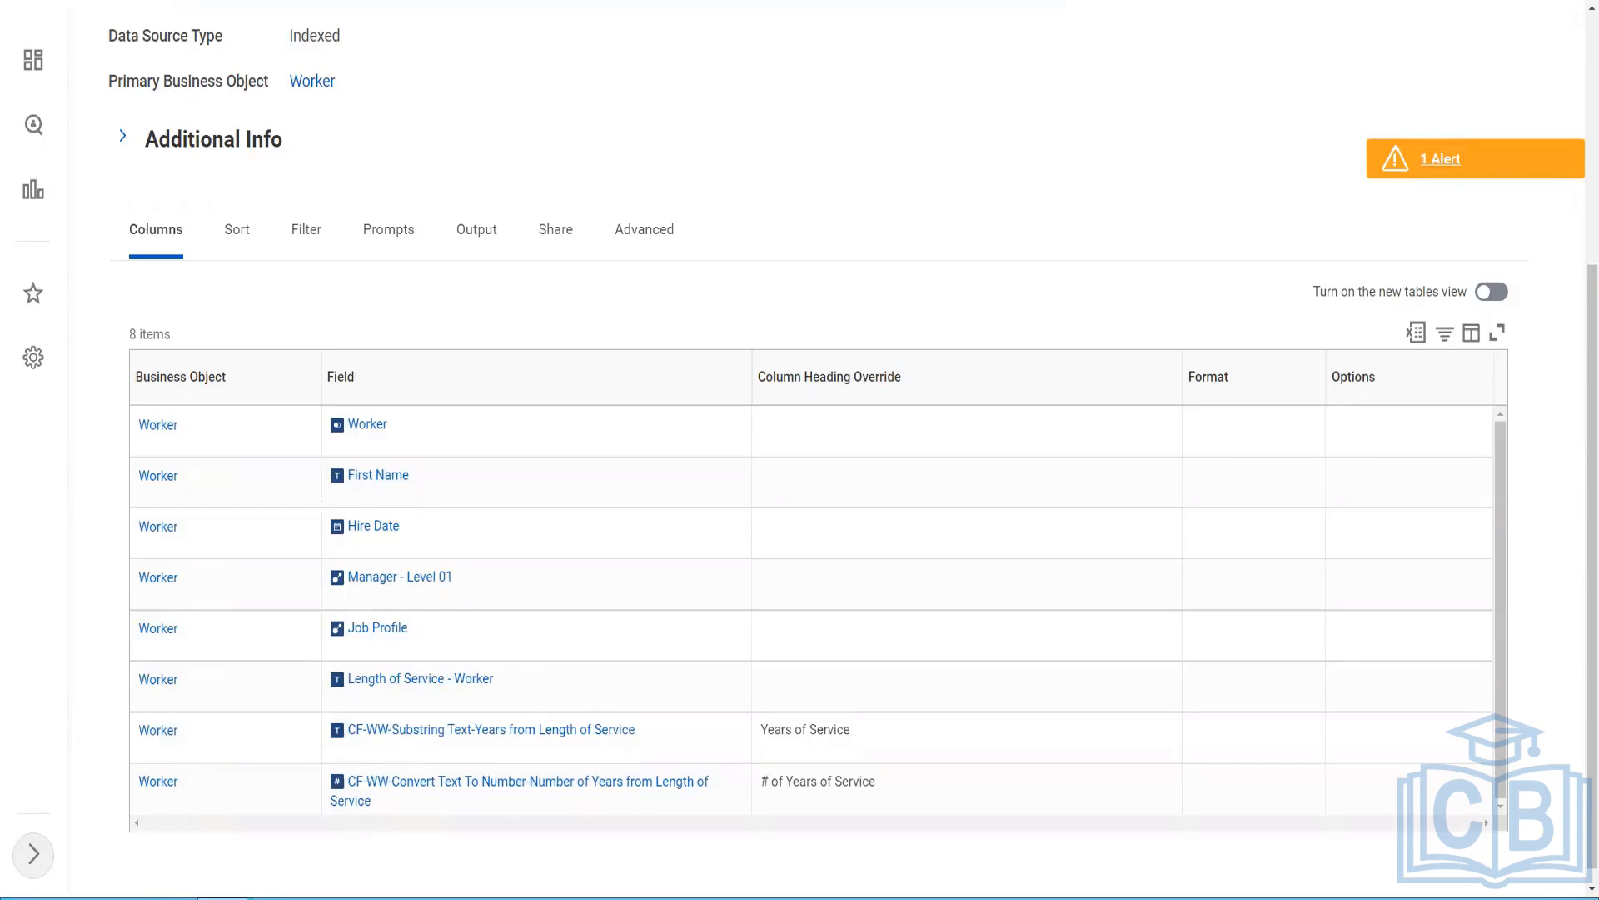
- Switch to the empty Notepad++ document and write "0 years" and "122 years" as separate lines with a blank line between them
key(alt+Tab)
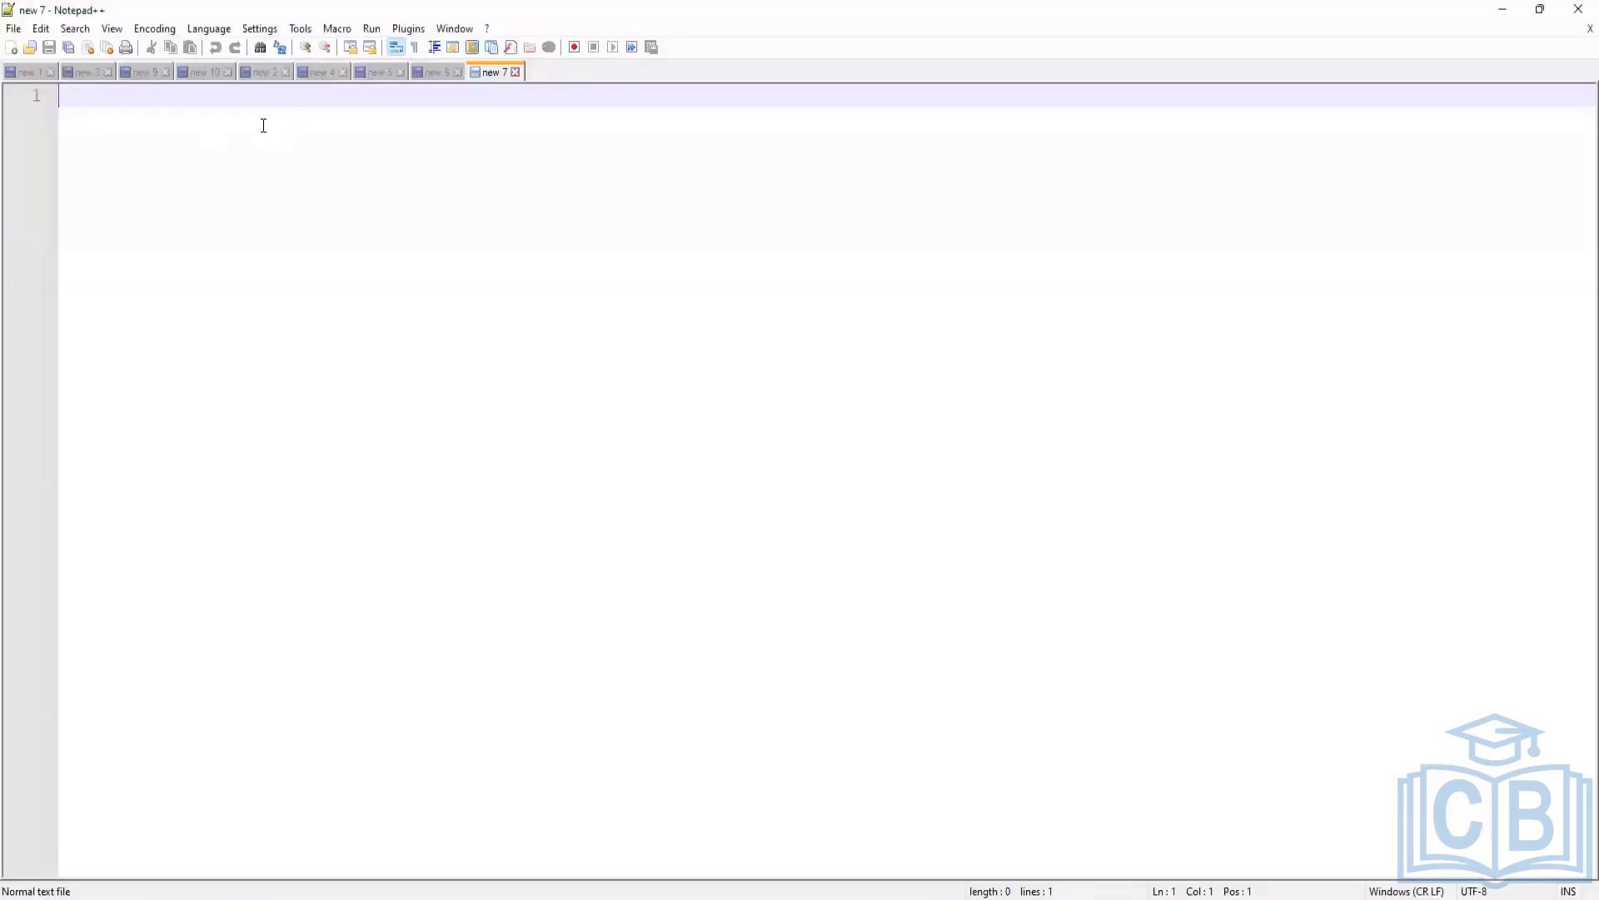
text(0 years)
key(Return)
key(Return)
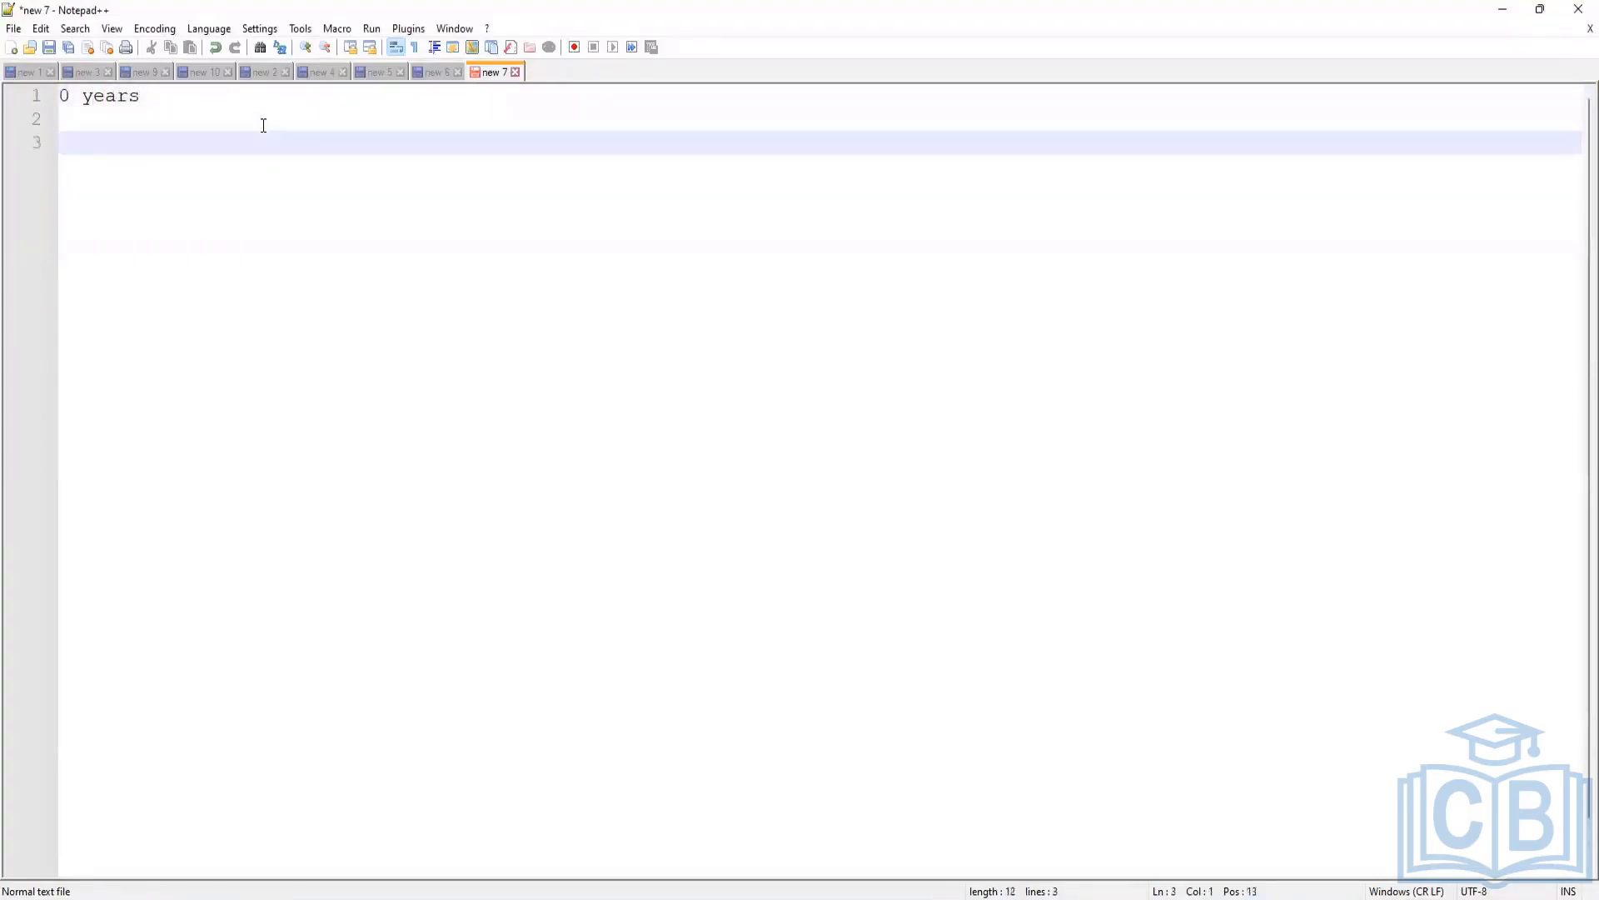
text(122 years)
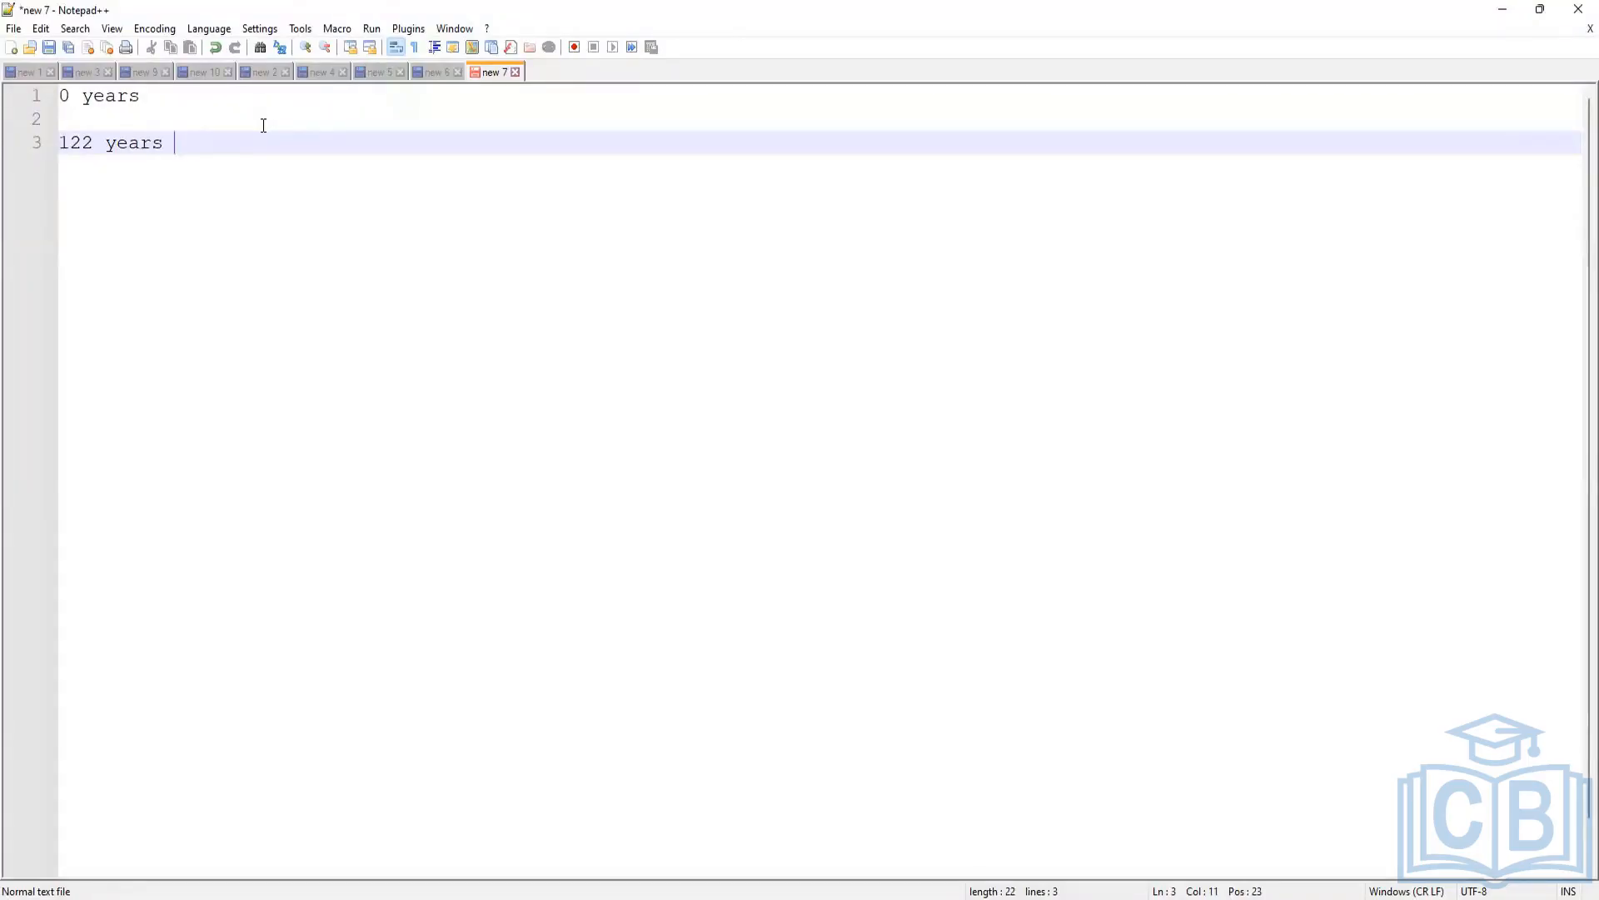
key(Return)
key(Return)
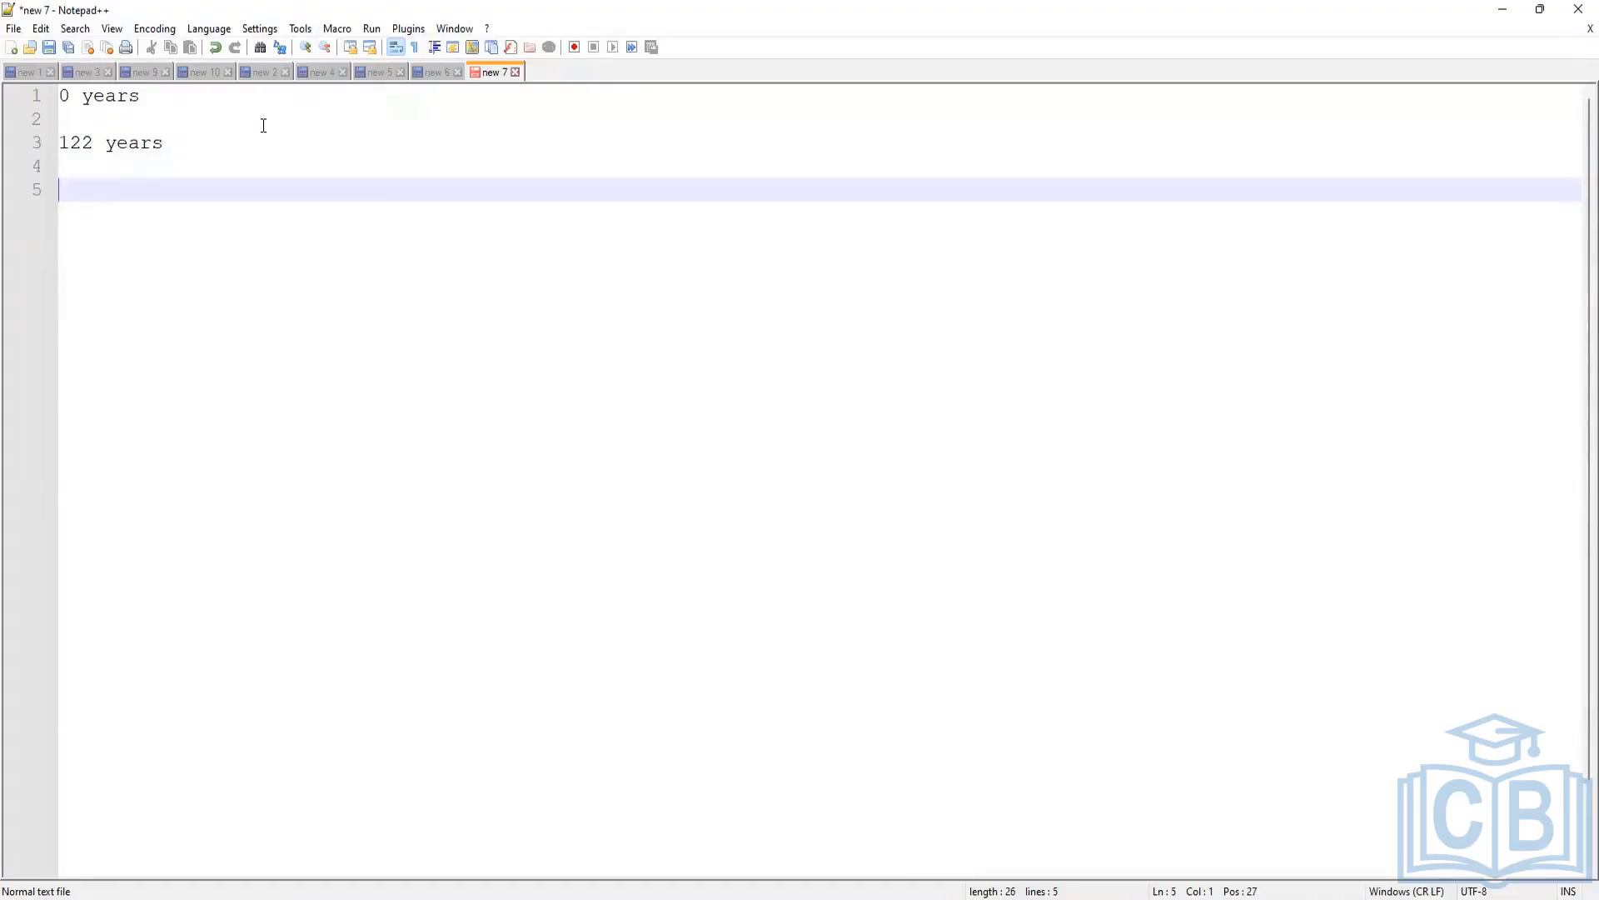
- Add the range lines "0 - 10 years :" and "11 - 20 years :" below the 122 years line
text(0 - 10 years :)
key(Return)
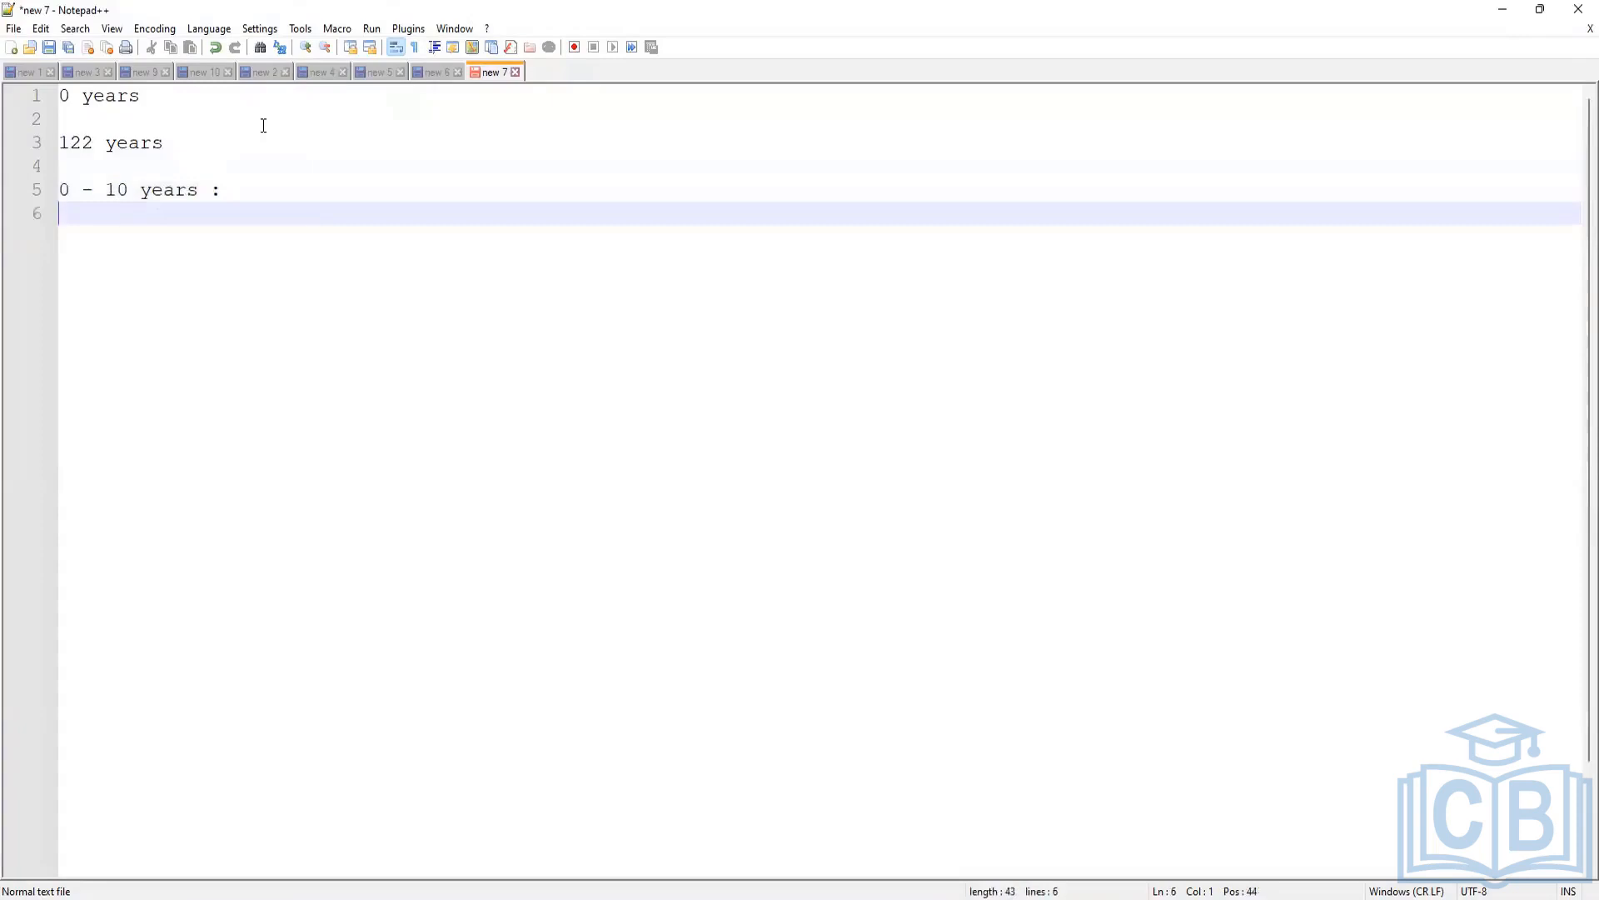
text(11 - 20 years ;)
key(BackSpace)
text(:)
key(Return)
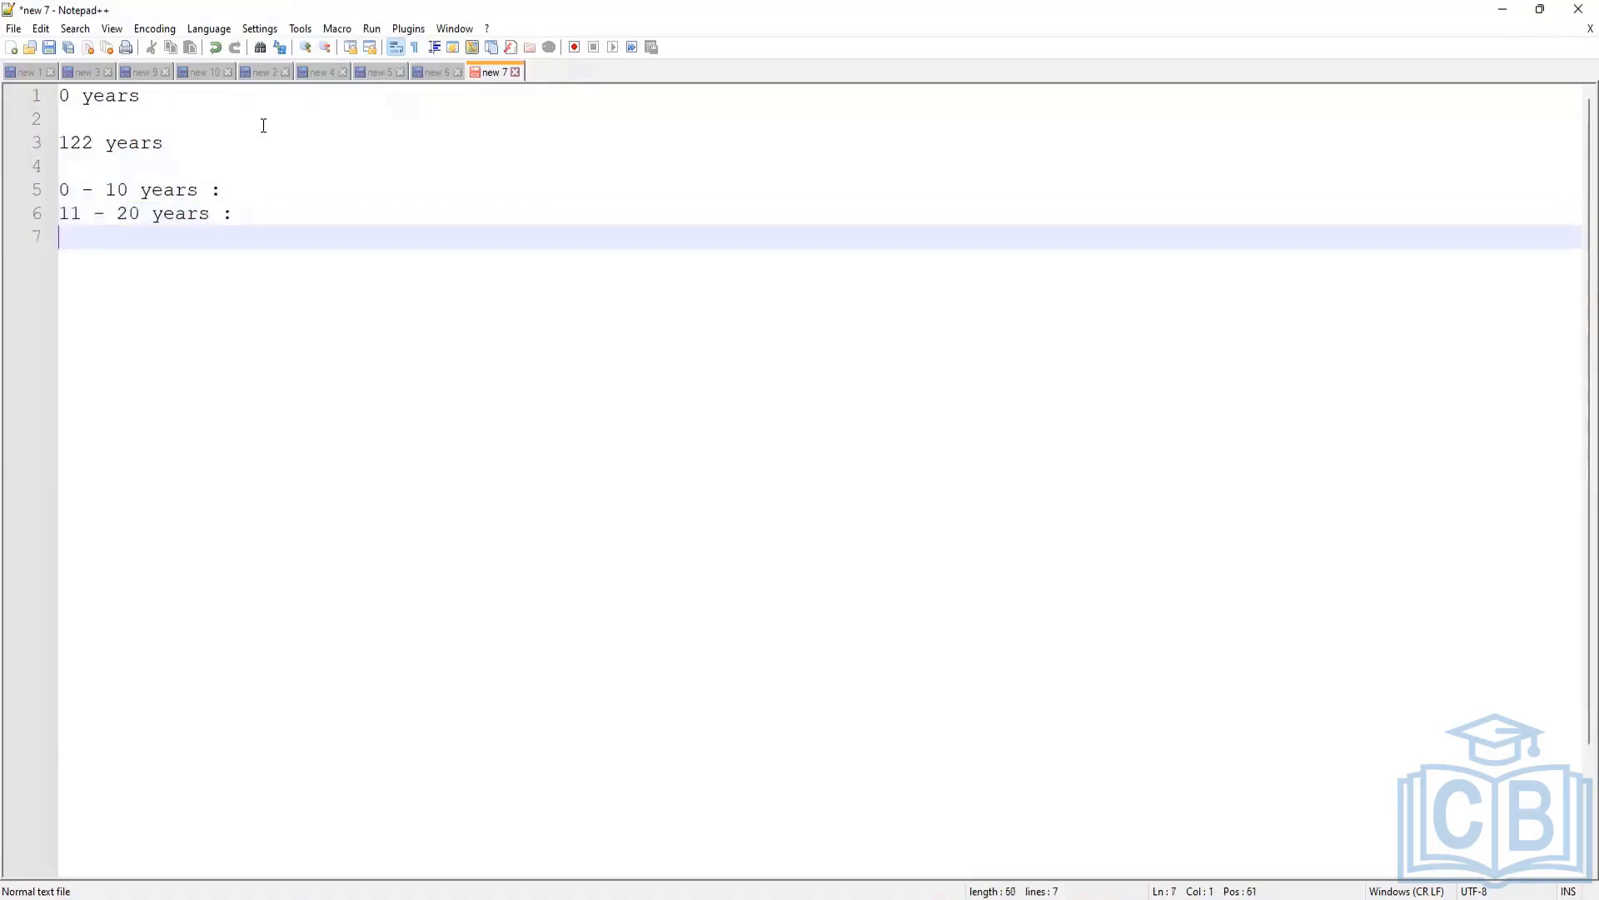
- Add the range lines "21 - 30 years :" and "30 + years :" to the list
text(21 - 30 years )
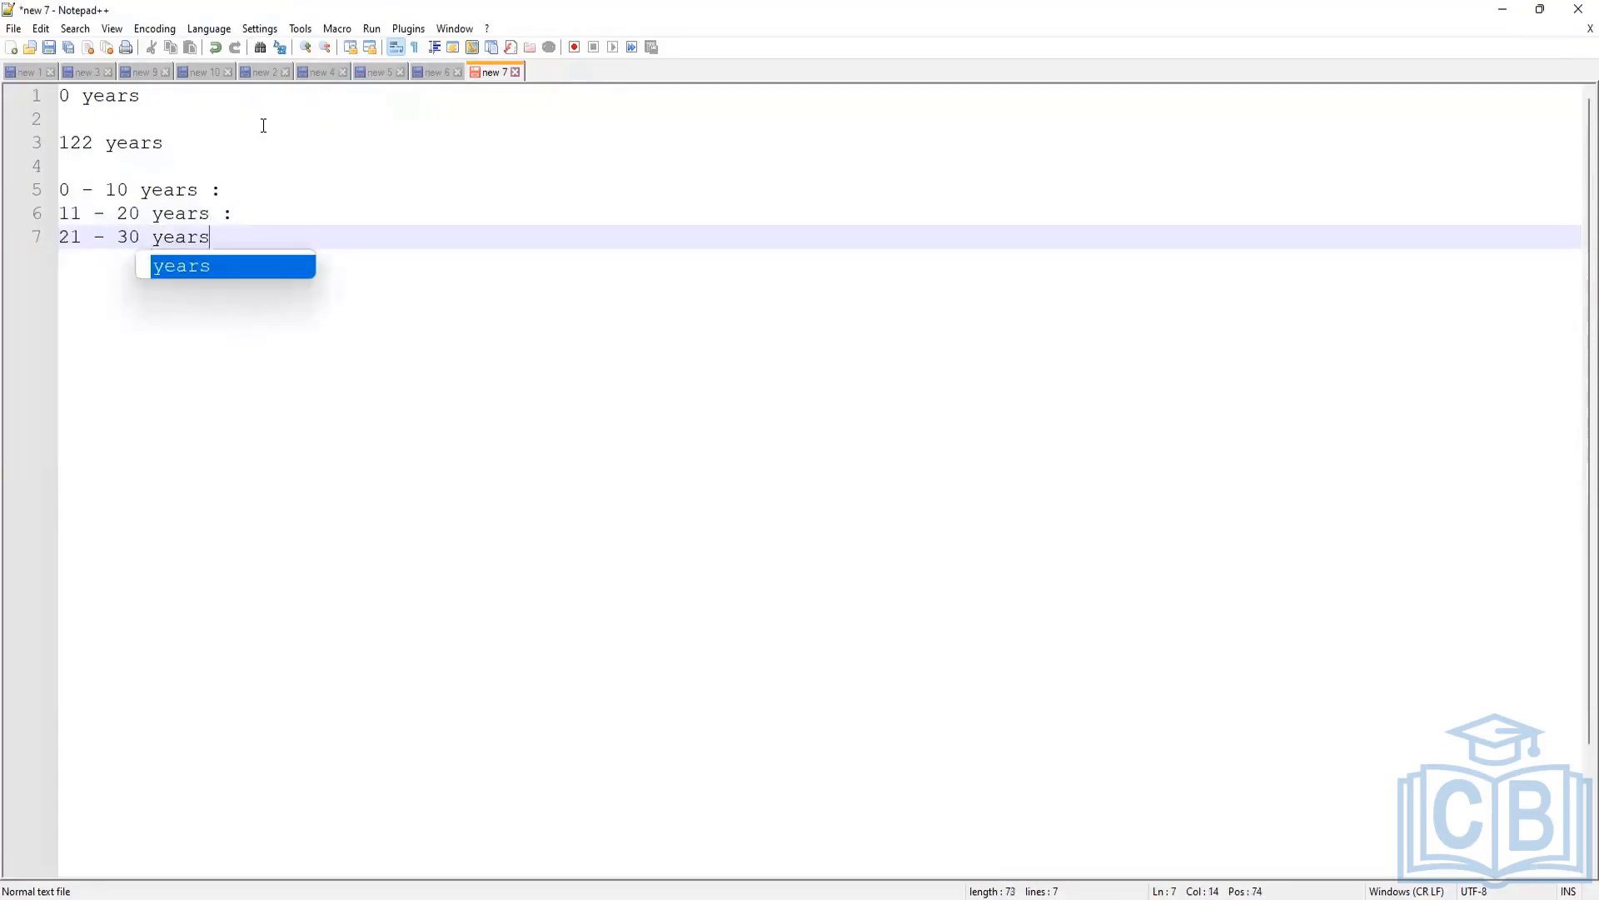
text(:)
key(Return)
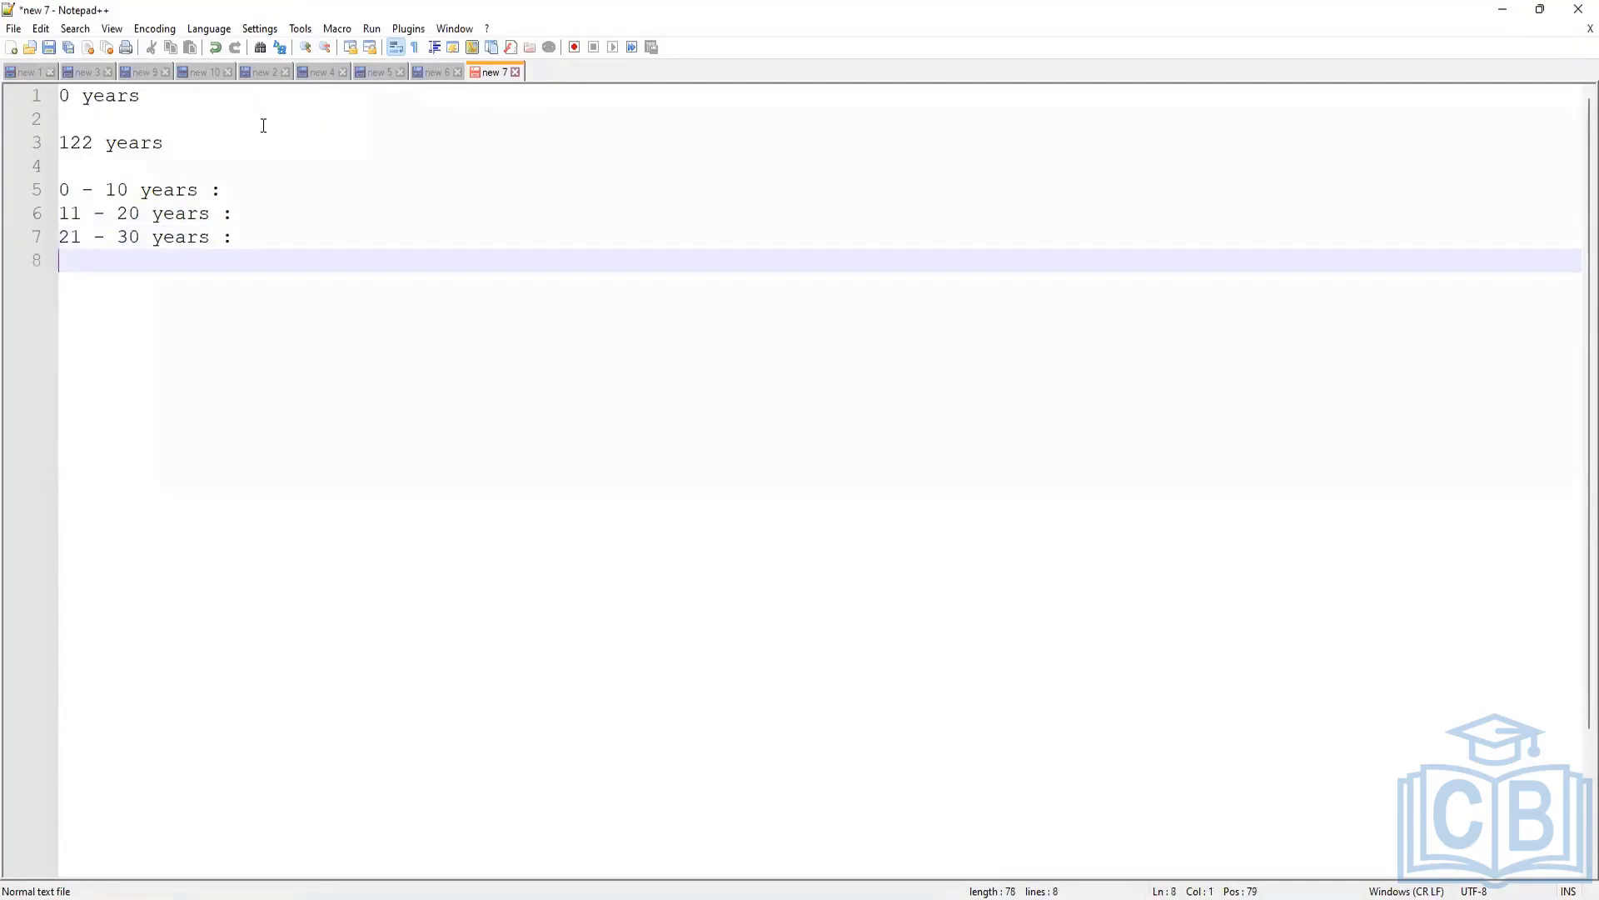
text(+)
key(BackSpace)
text(30 + years      :)
- Align the colons of the first three range lines with the colon of the "30 + years" line
key(Up)
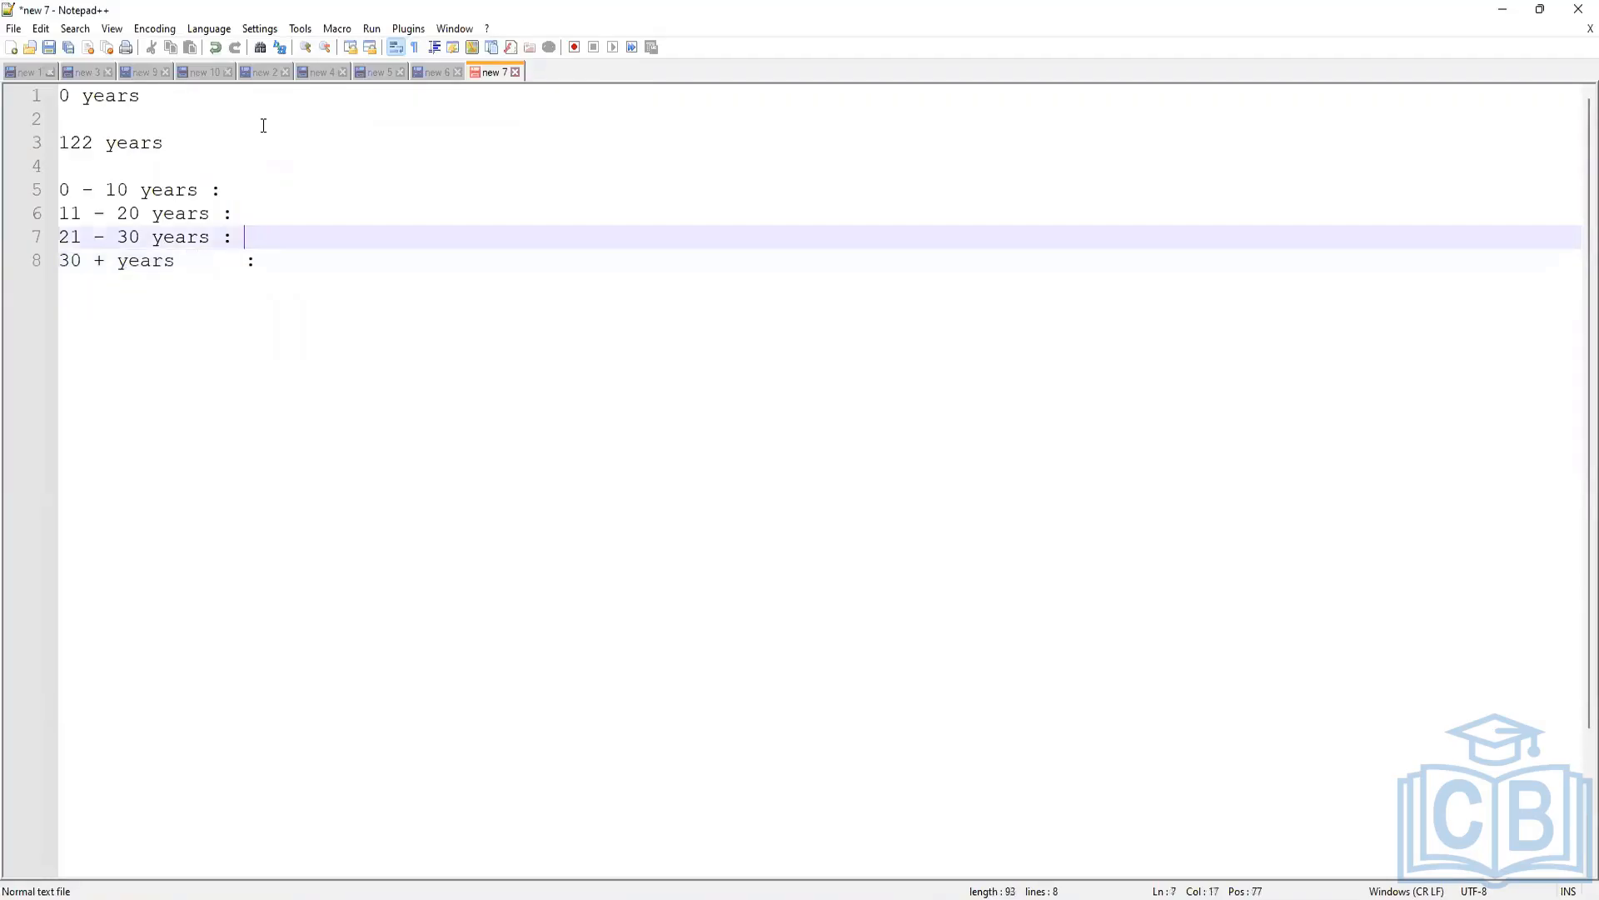
key(Tab)
key(Up)
key(Tab)
key(Up)
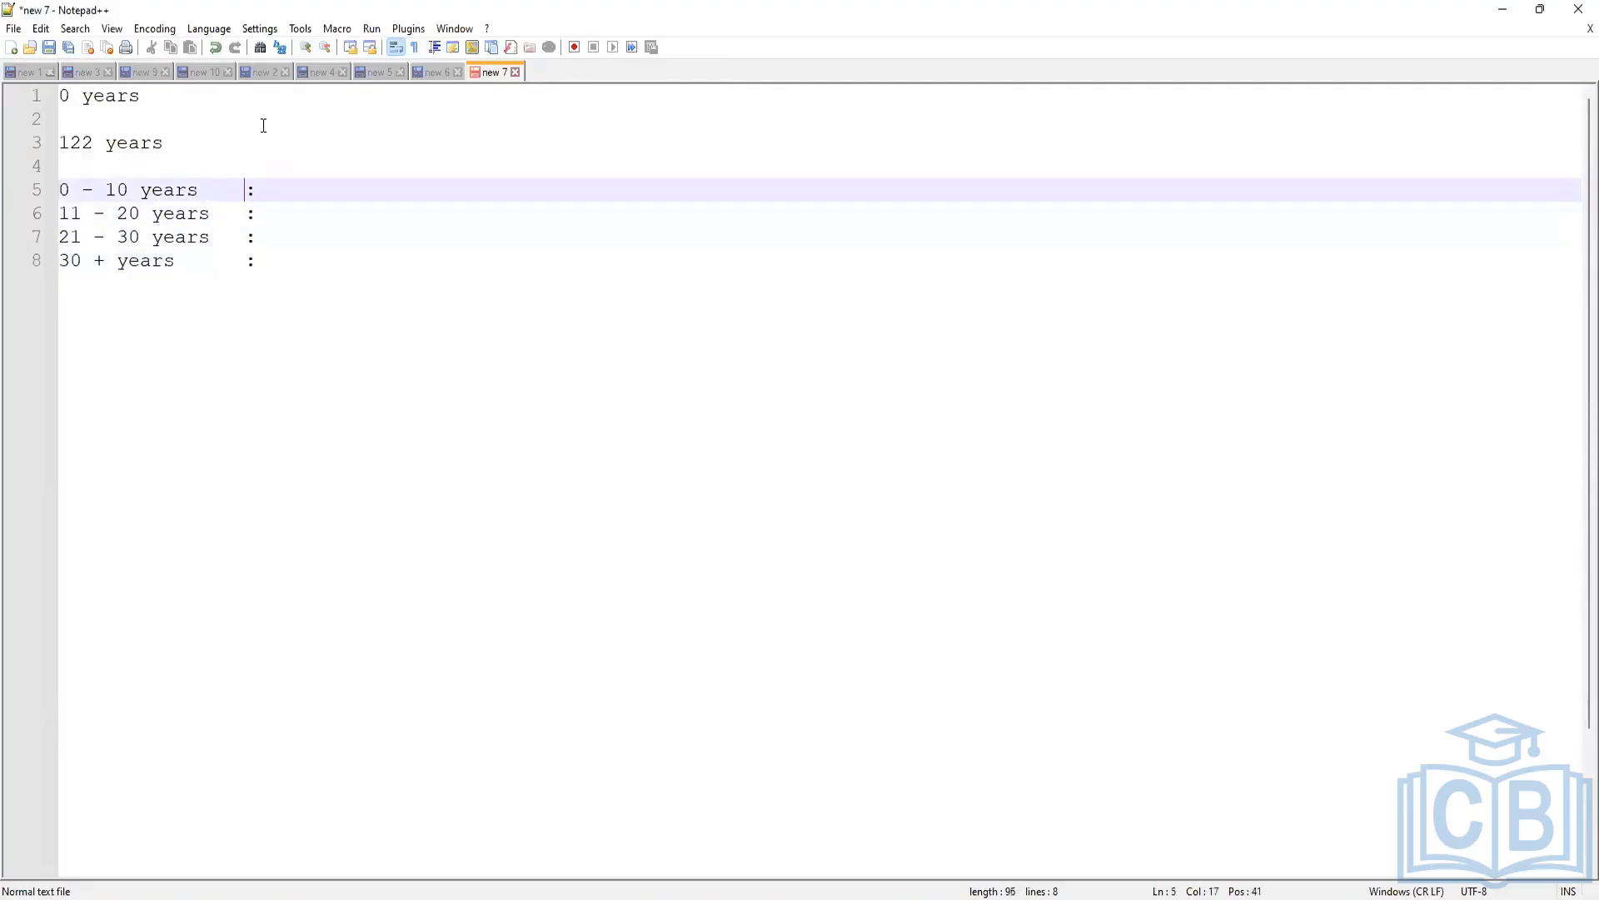
- Change the upper limit of the first range to 7 years
key(End)
key(Left)
key(Left)
key(Left)
key(Left)
key(Left)
key(Left)
key(Left)
key(shift+Right)
key(shift+Right)
text(7)
- Change the second range to "8 - 15 years"
key(Down)
key(Left)
key(Left)
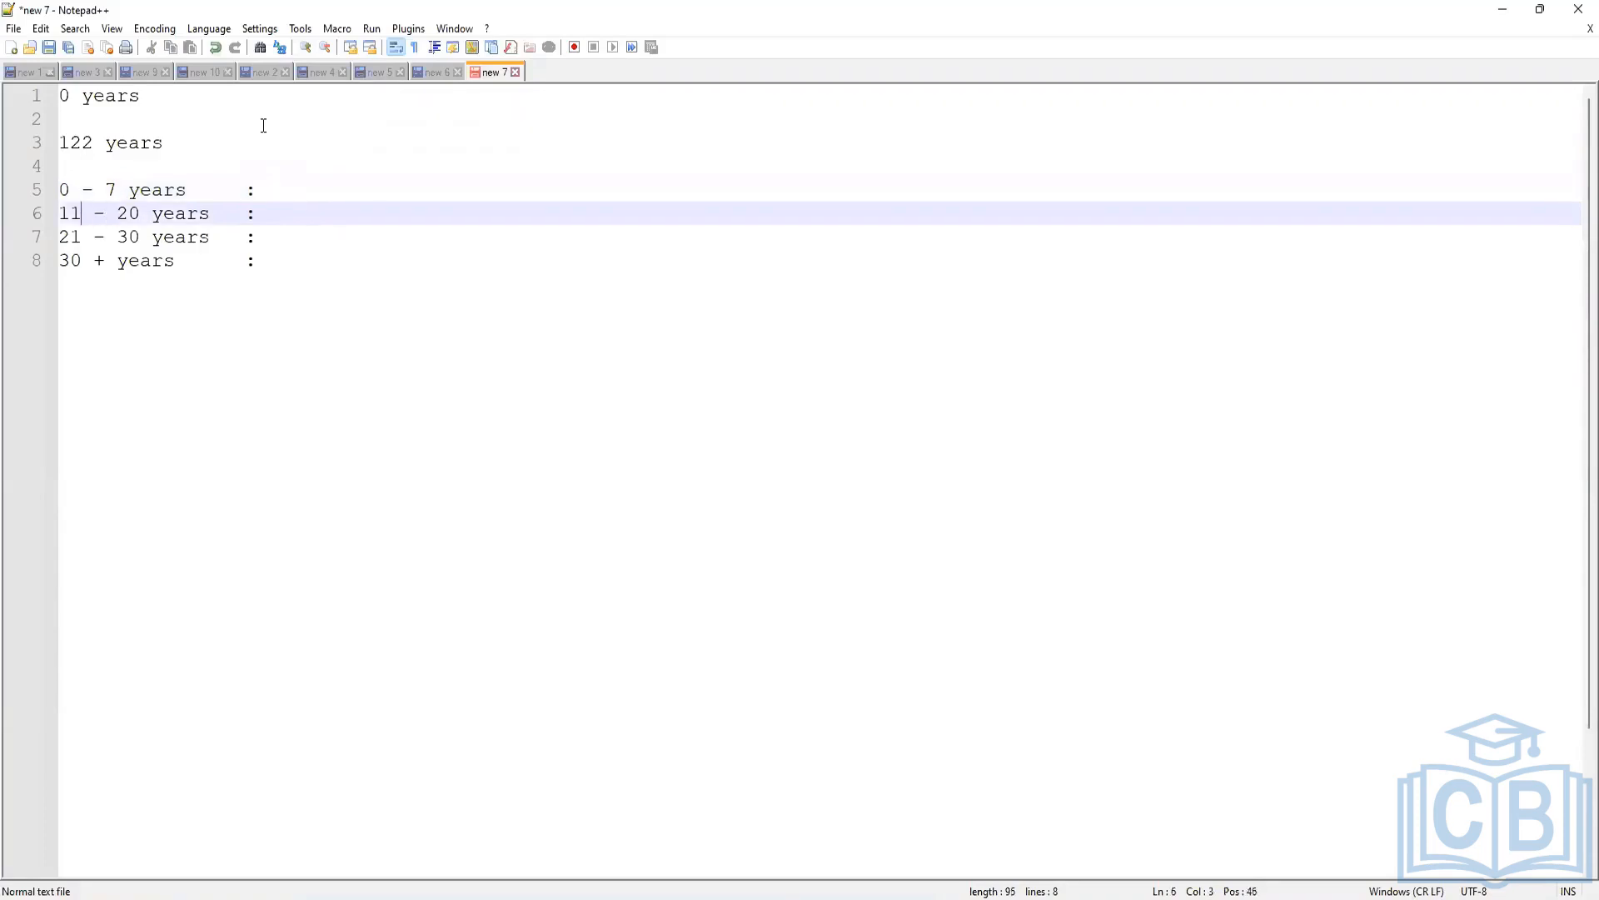
key(shift+Left)
key(shift+Left)
text(8)
key(shift+Right)
key(shift+Right)
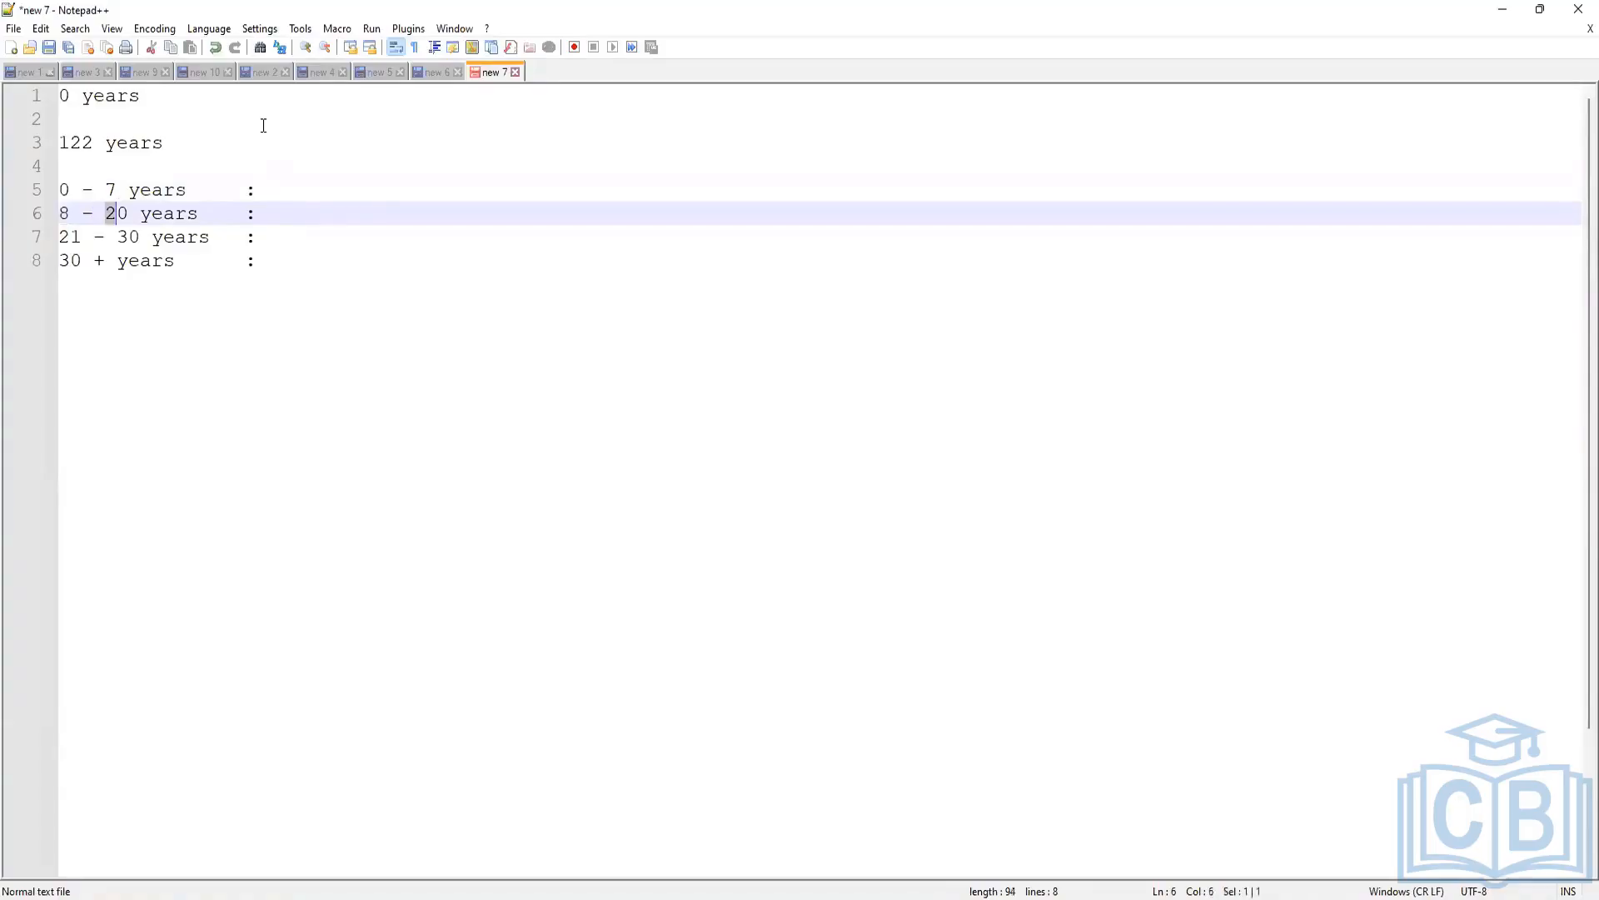
text(15)
- Change the lower limit of the third range to 16
key(Down)
key(Left)
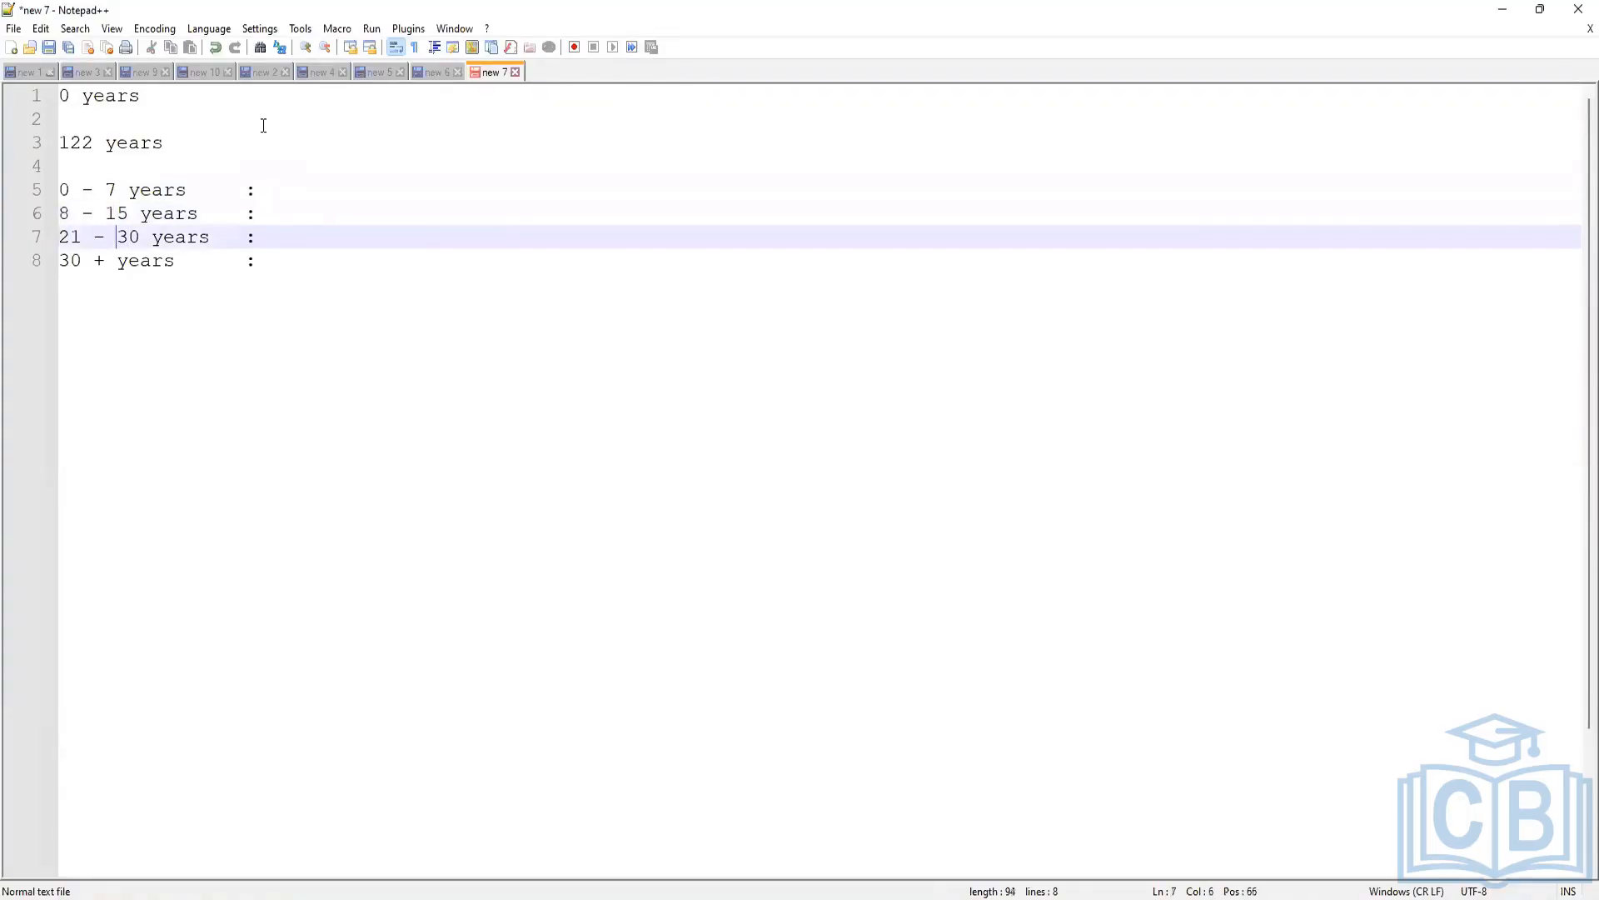
key(Left)
key(shift+Left)
key(shift+Left)
text(16)
- Label the "0 - 7 years" range "Amateurs" after its colon
key(Up)
key(Up)
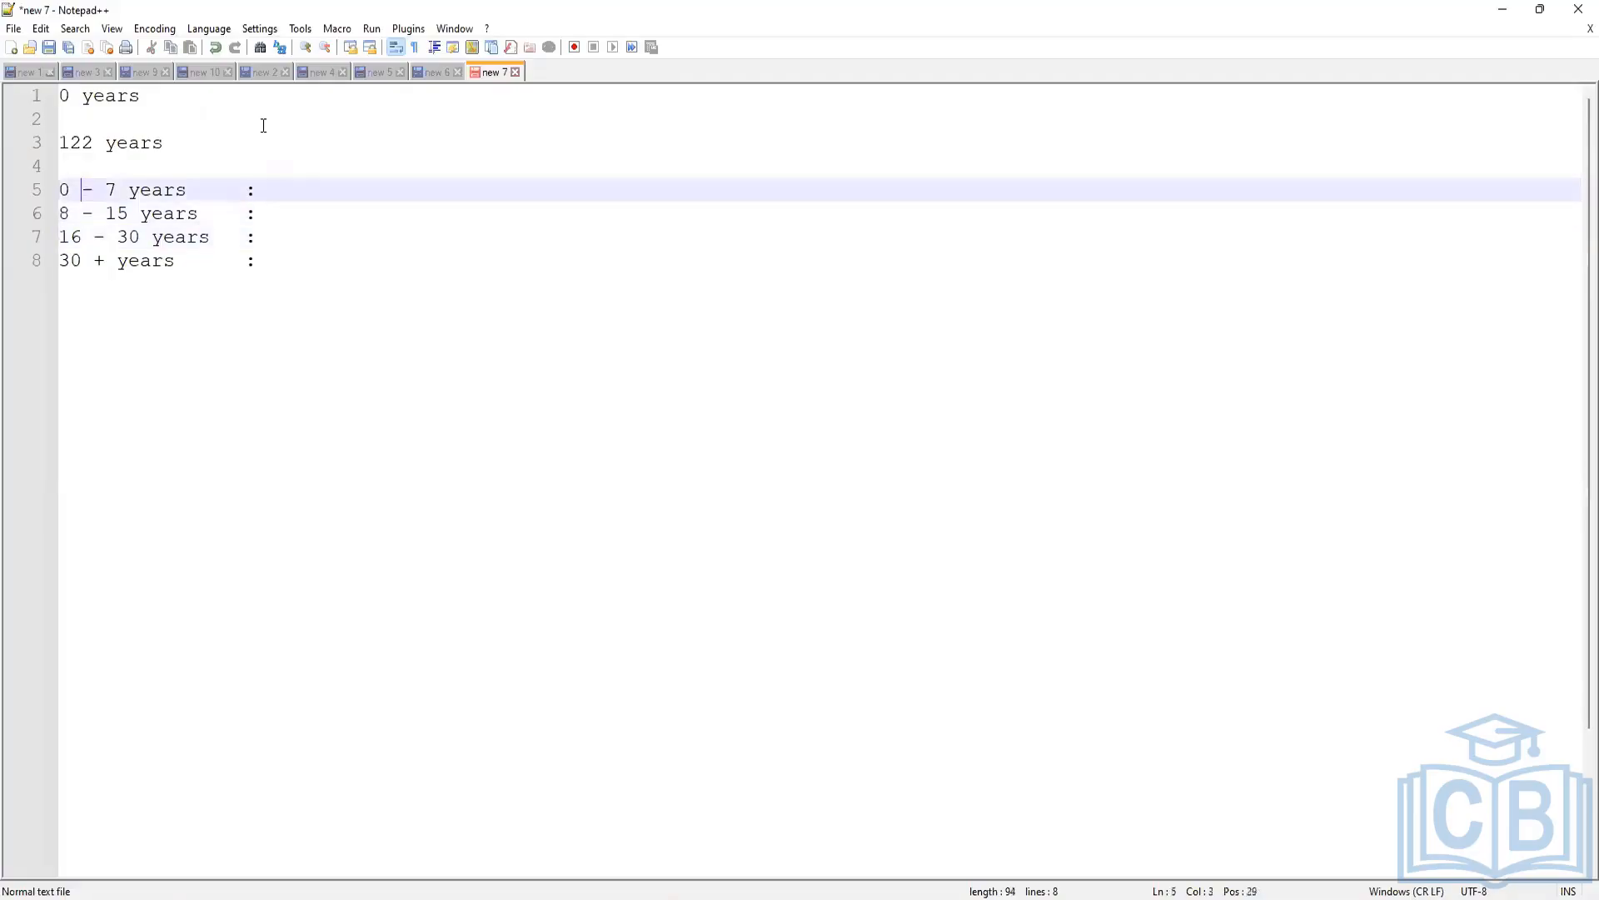
key(Right)
key(Right)
key(Right)
key(Right)
key(Right)
key(Right)
key(Right)
key(Right)
key(Right)
key(Right)
text(Amateurs)
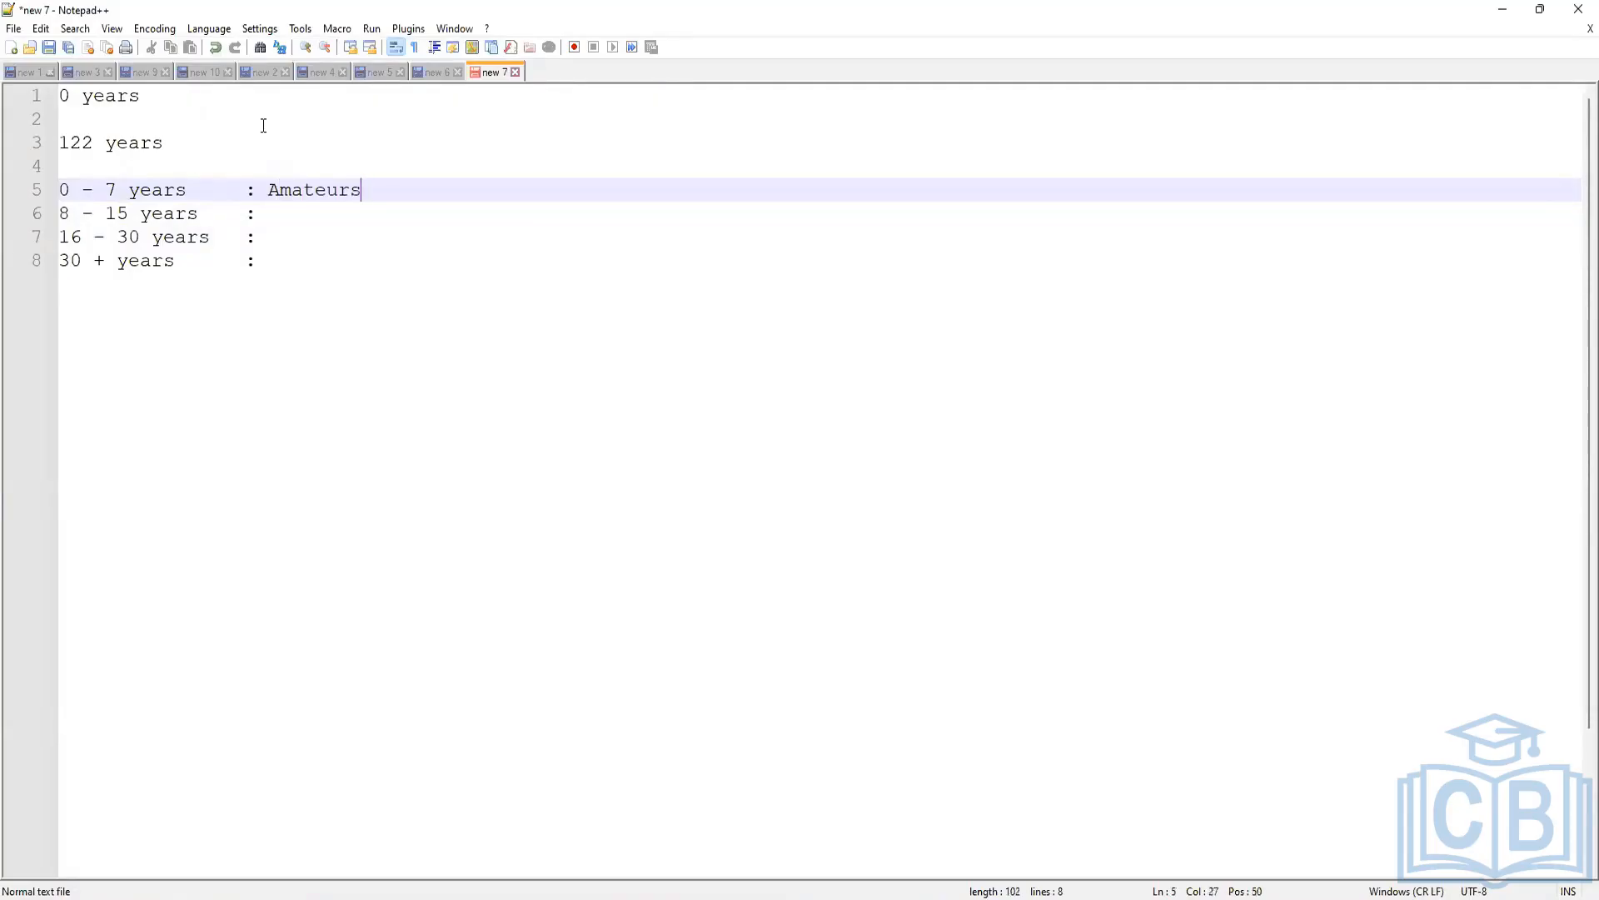
- Label the remaining three ranges "Experienced", "Seniors" and "Legend", in that order
key(Down)
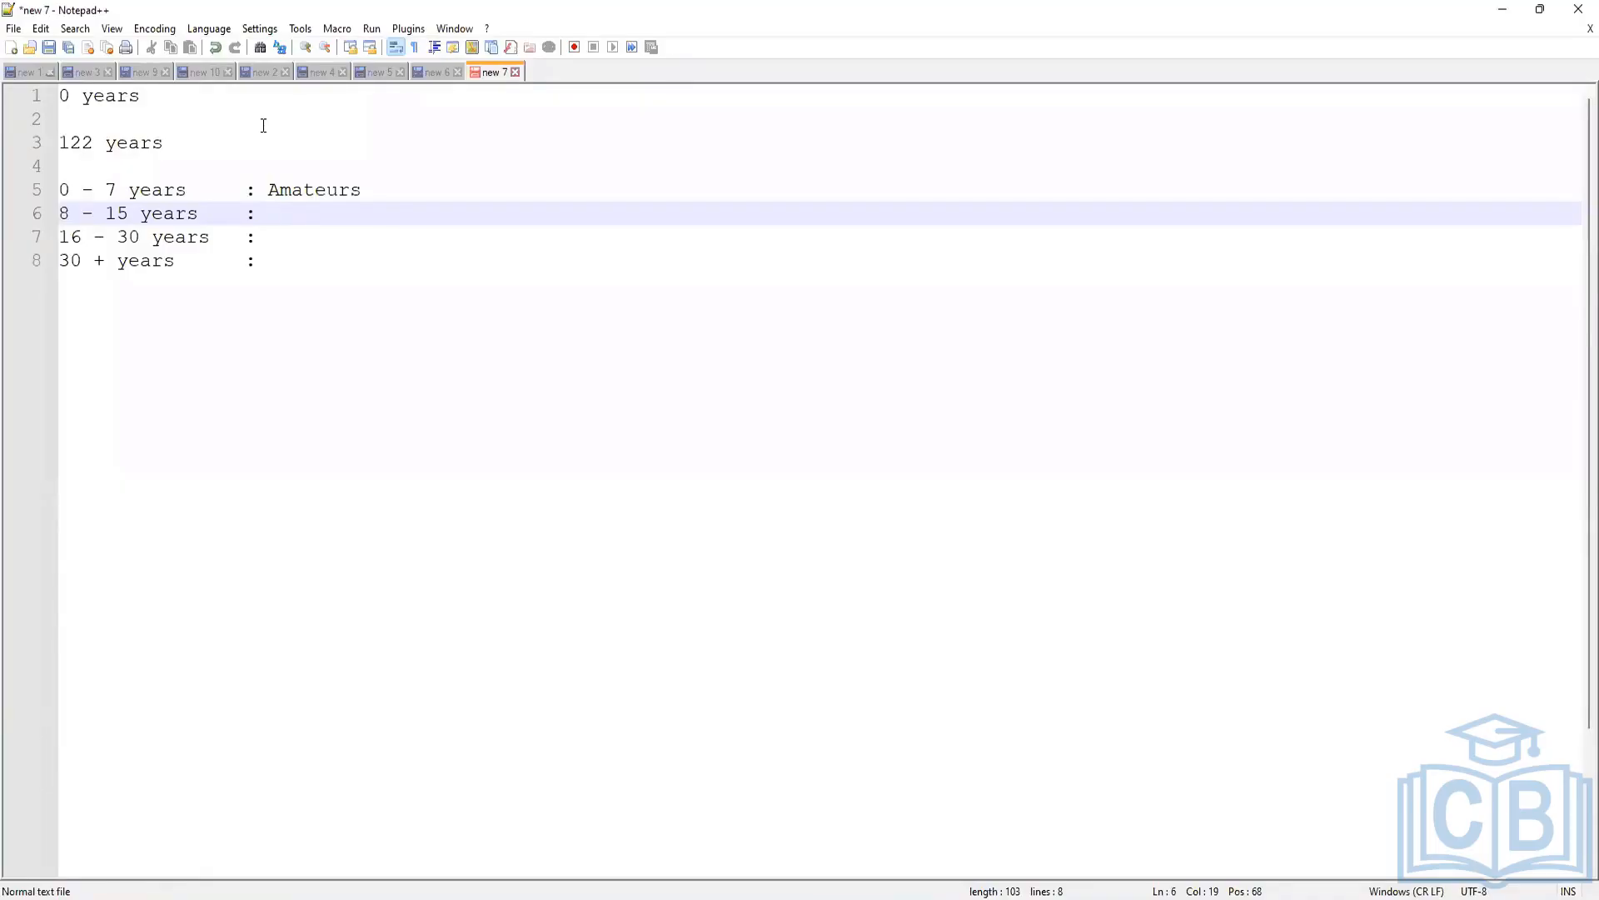
text(Experienced)
key(Down)
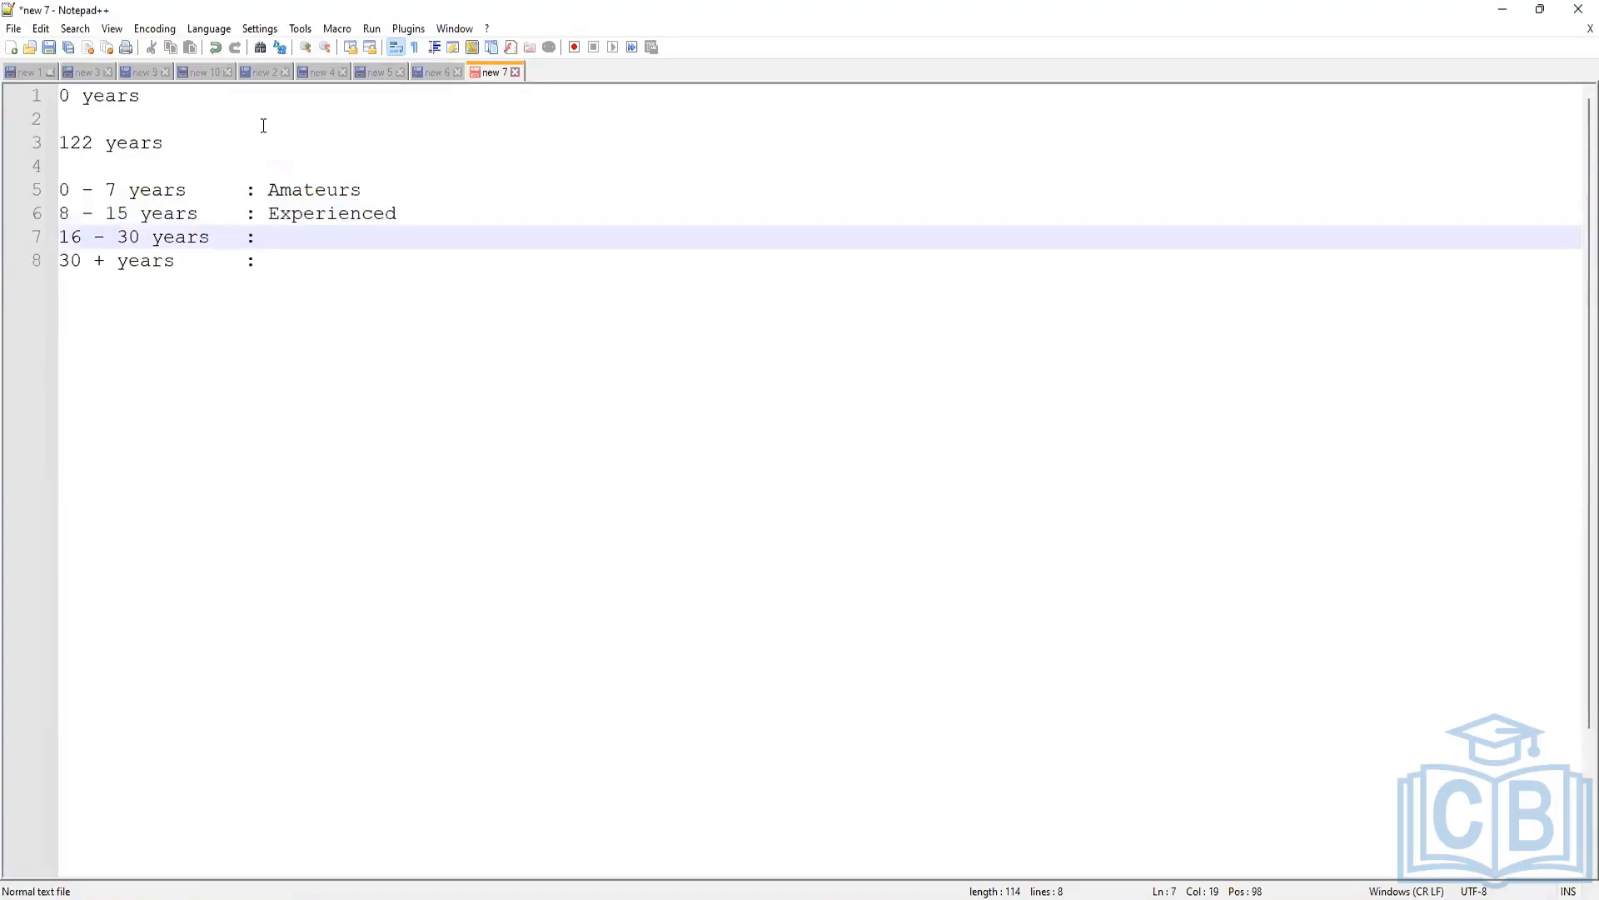
text(Seniors)
key(Down)
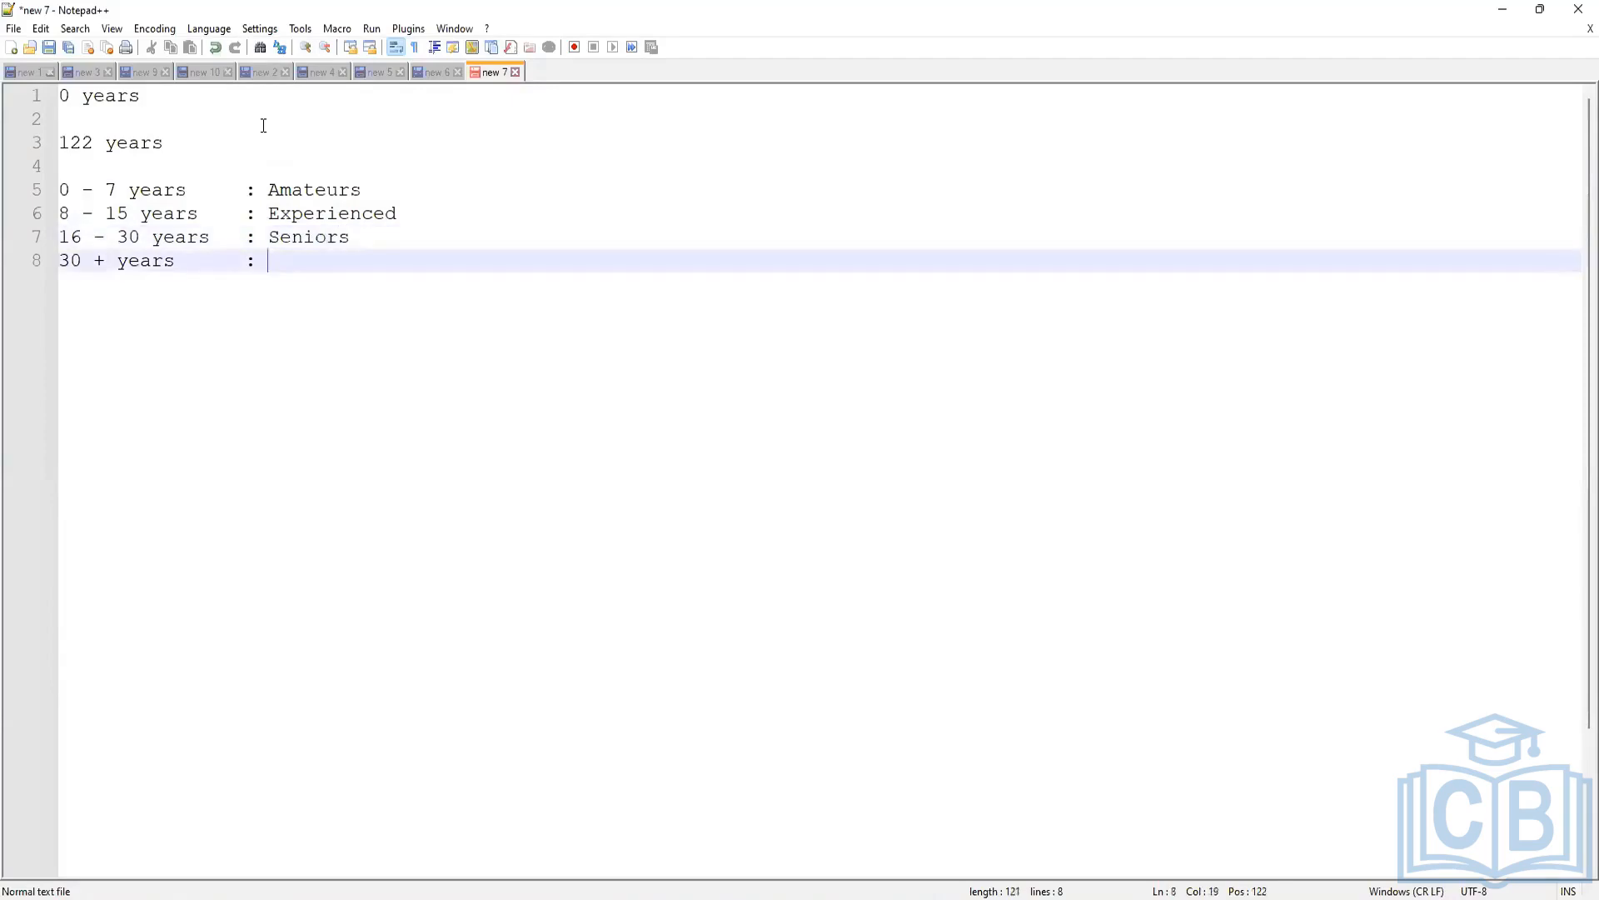
text(Legends)
key(BackSpace)
key(BackSpace)
- Make the third and first range labels singular, as "Senior" and "Amateur"
key(Up)
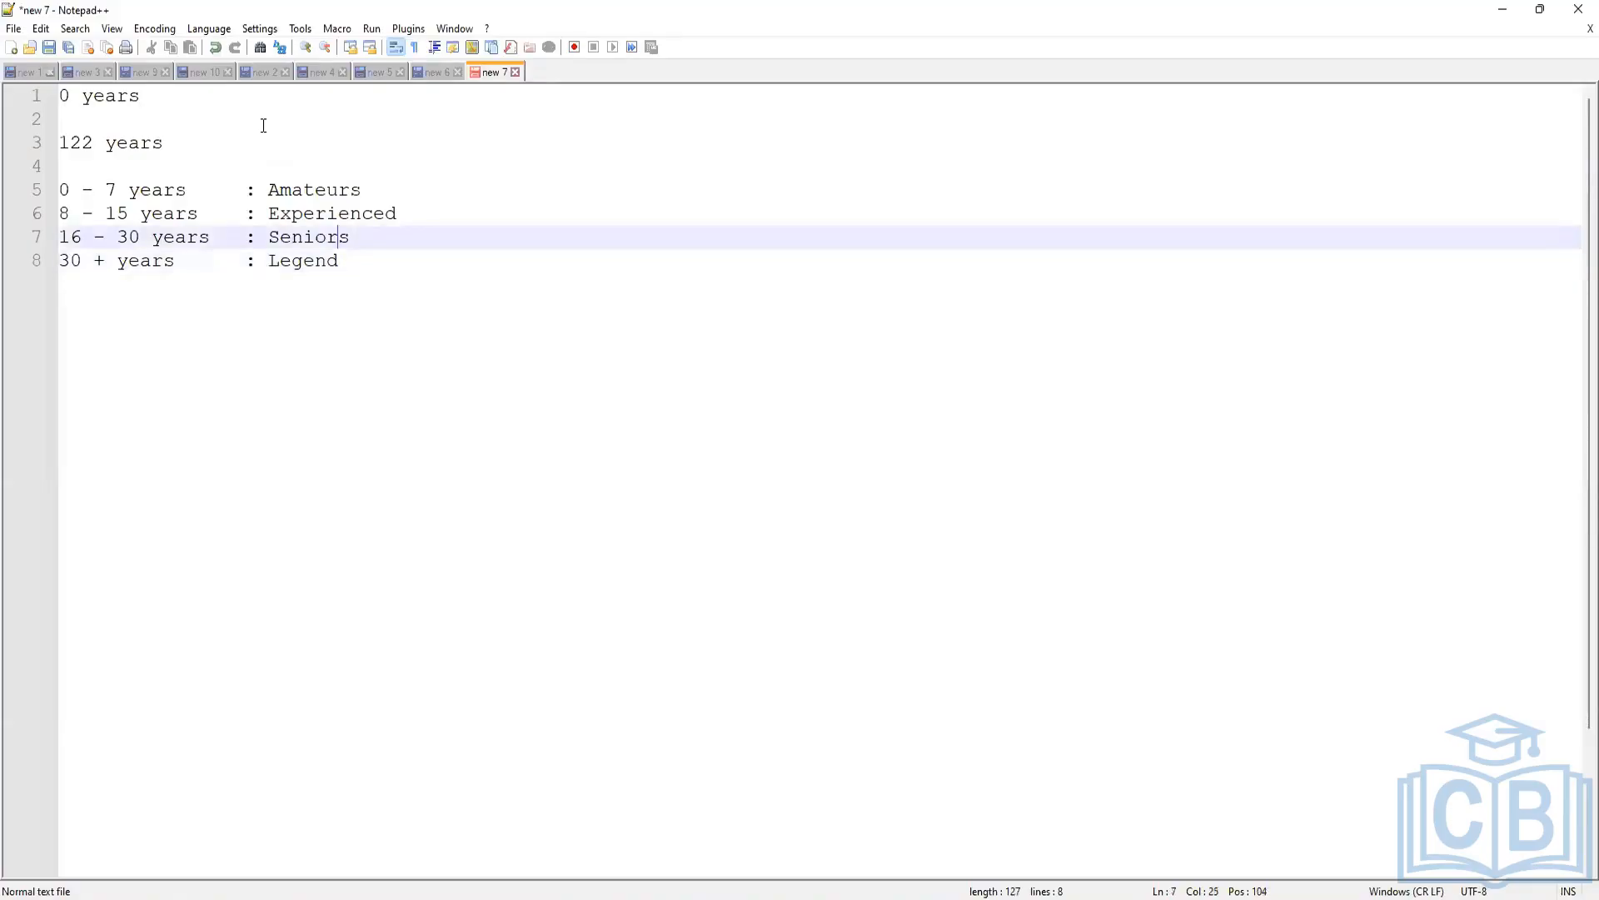
key(Delete)
key(Up)
key(Up)
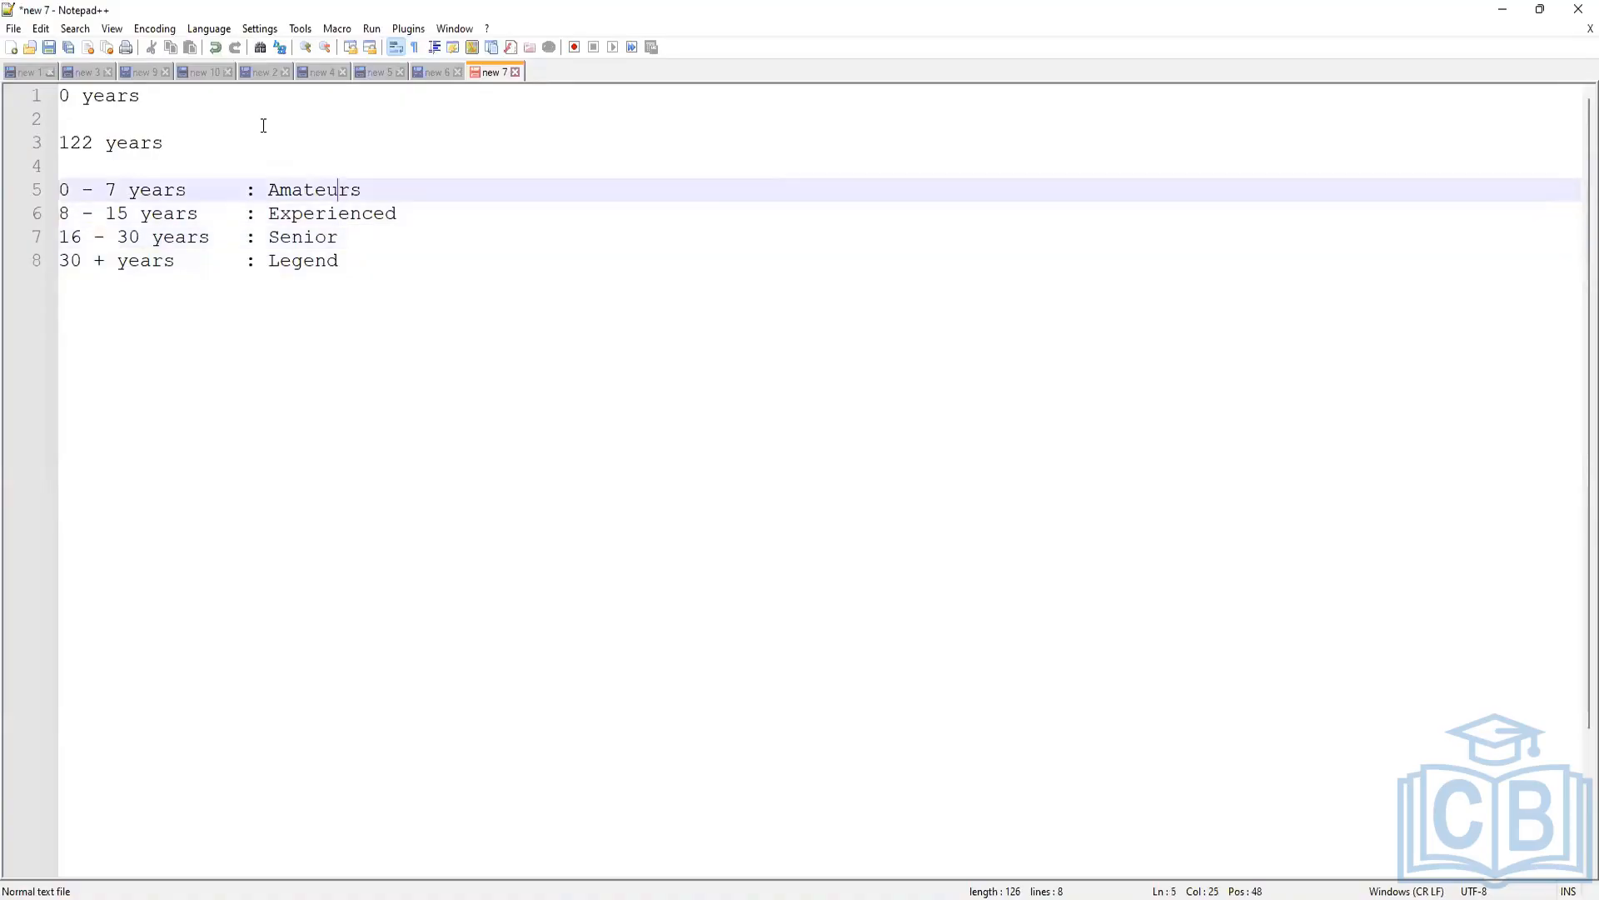
key(Delete)
- Start a new line after two blank lines below the "30 + years" entry
click(217, 314)
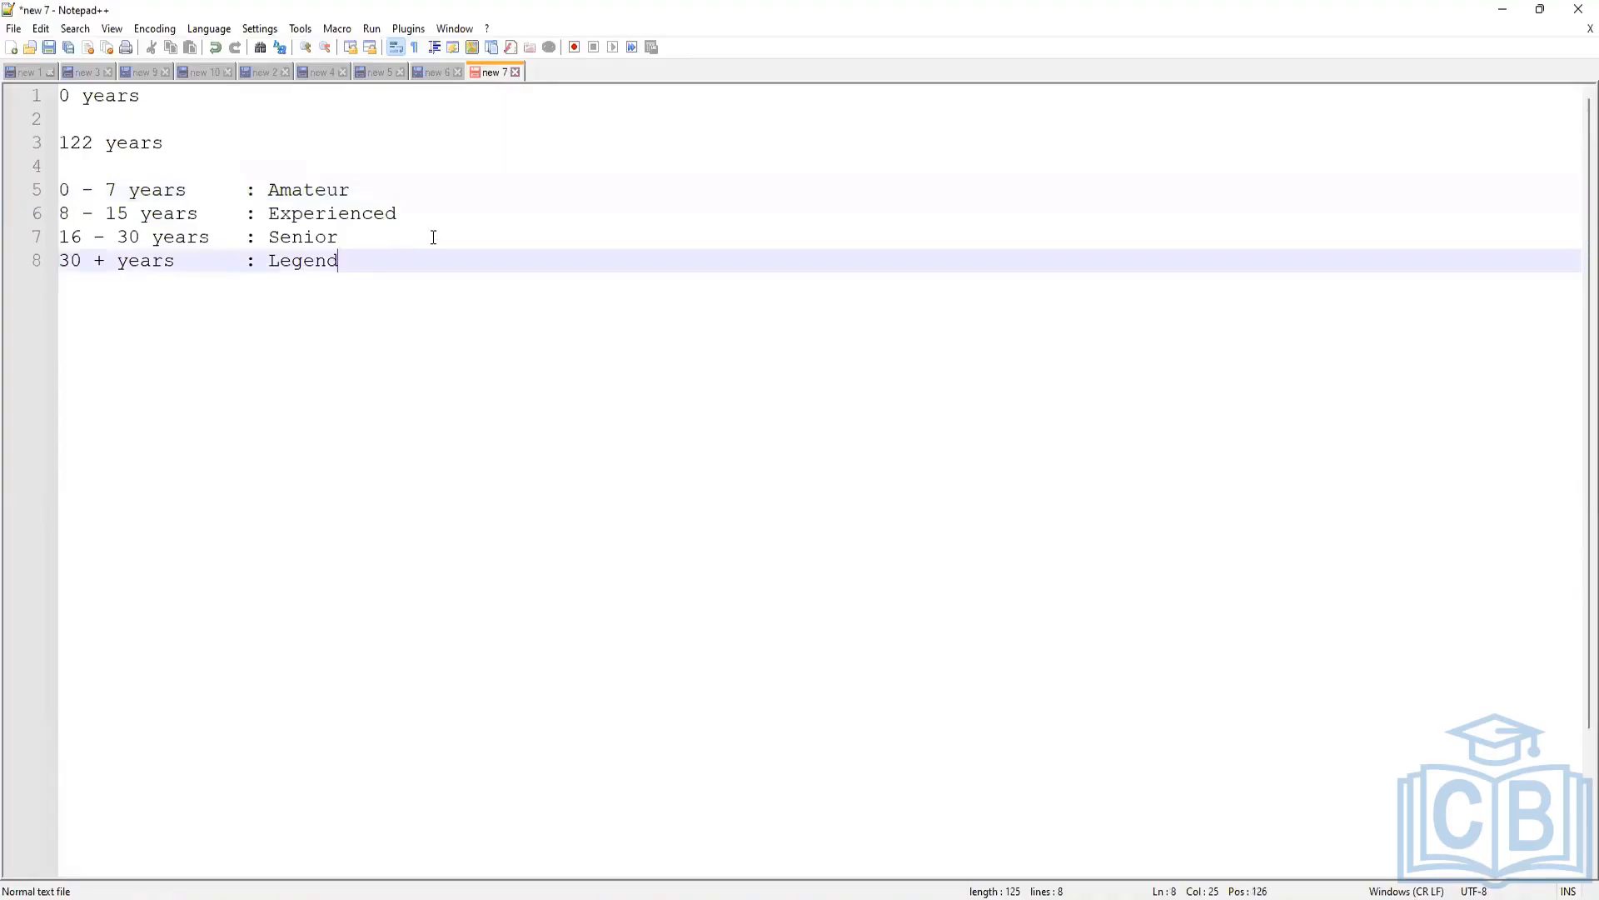
key(Return)
key(Return)
key(Return)
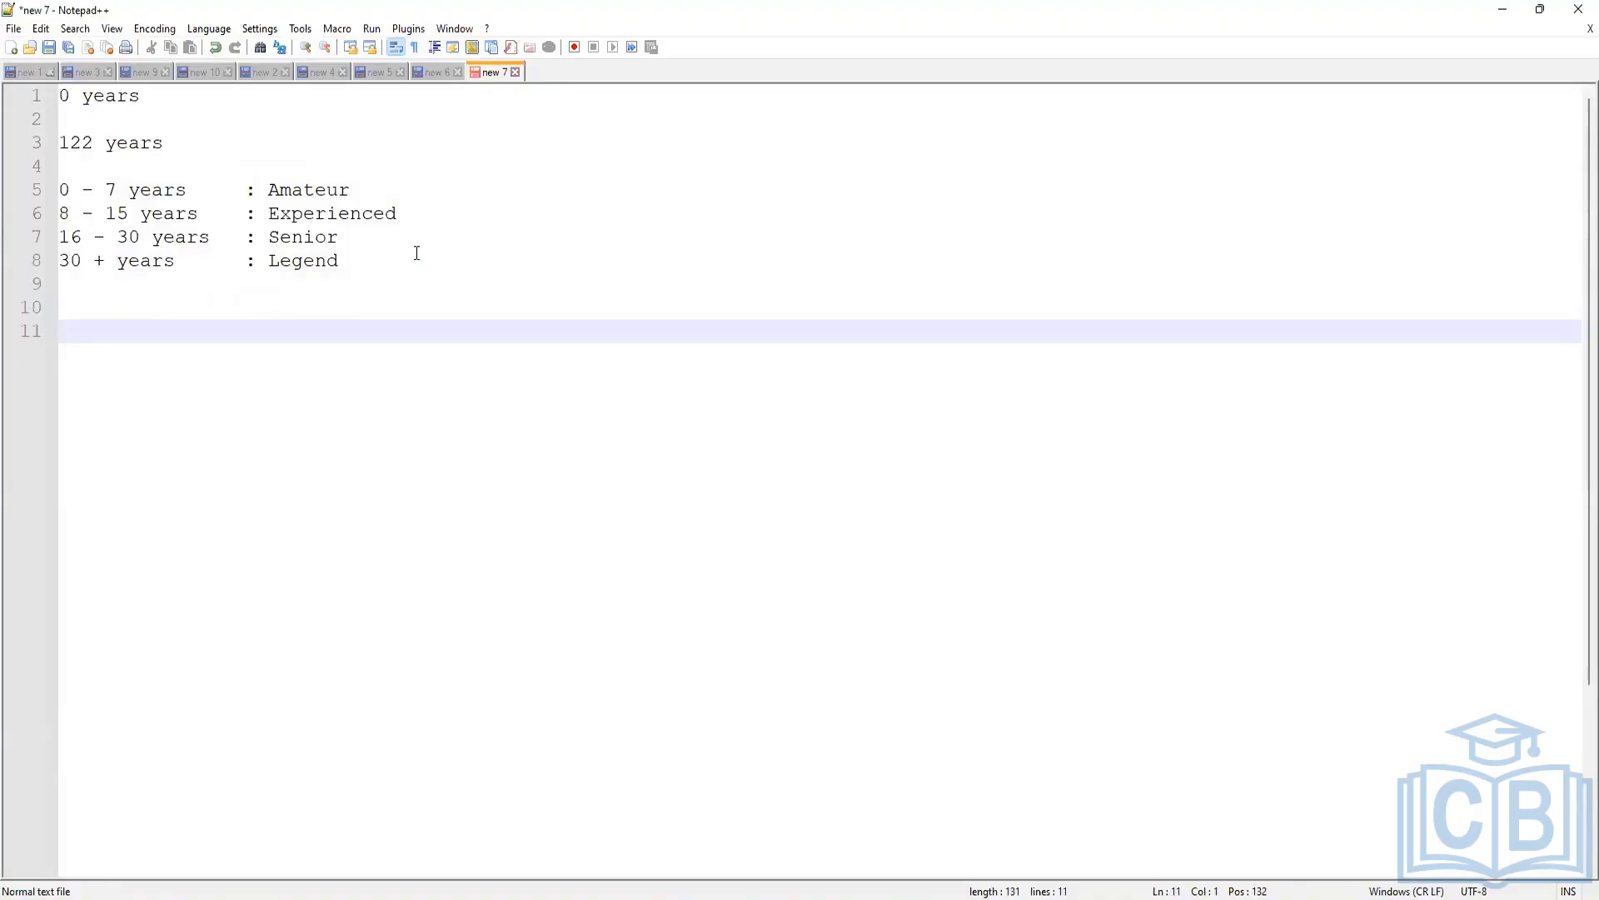
text(If Else ()
key(BackSpace)
key(BackSpace)
key(BackSpace)
key(BackSpace)
key(BackSpace)
key(BackSpace)
key(BackSpace)
key(BackSpace)
key(BackSpace)
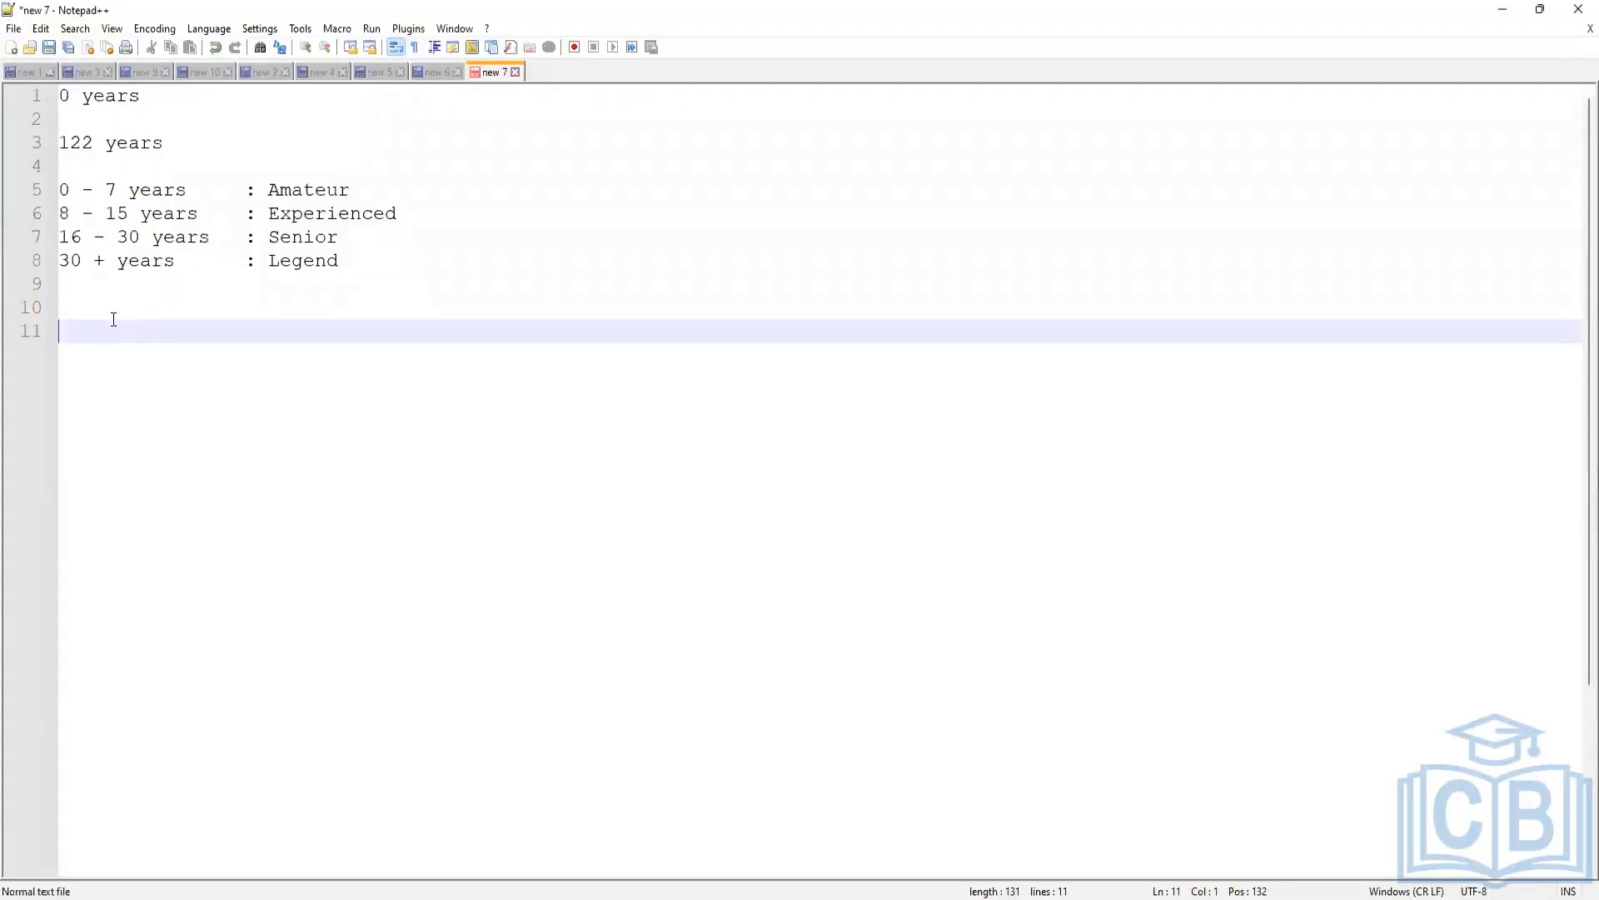
- Add the heading "Boolean Fields :" on line 11, followed by a blank line
text(Boolean Fields :)
key(Return)
key(Return)
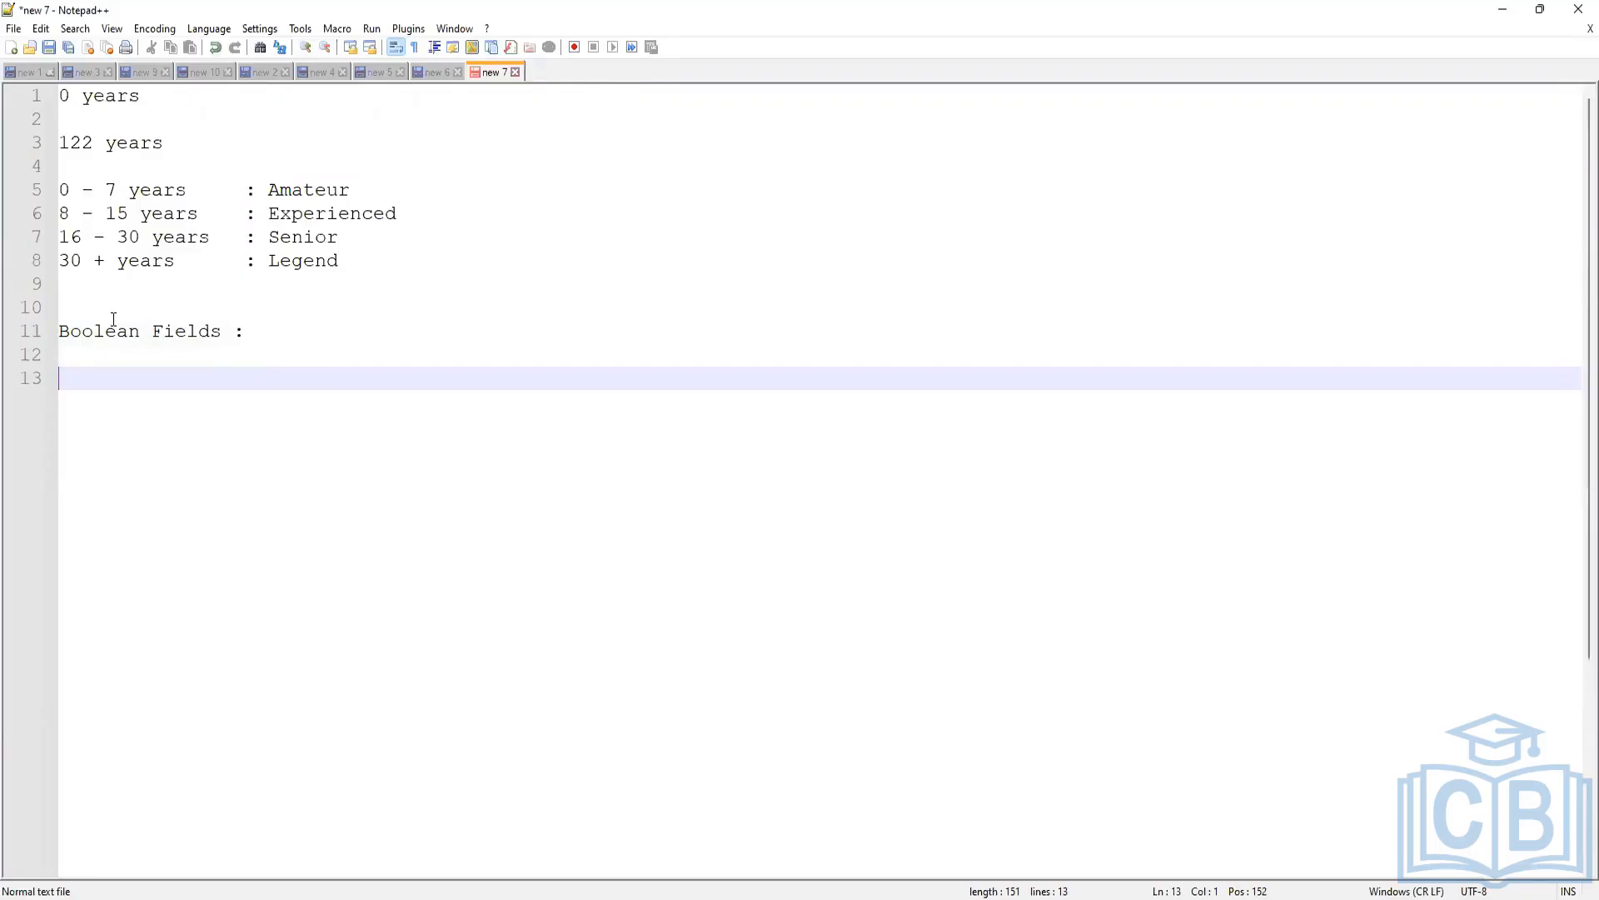
- Write "Field 1 : Boolean : Years of Experience greater than or equal to 0" under the heading and start a new line
text(Field 1 :)
text(Boo)
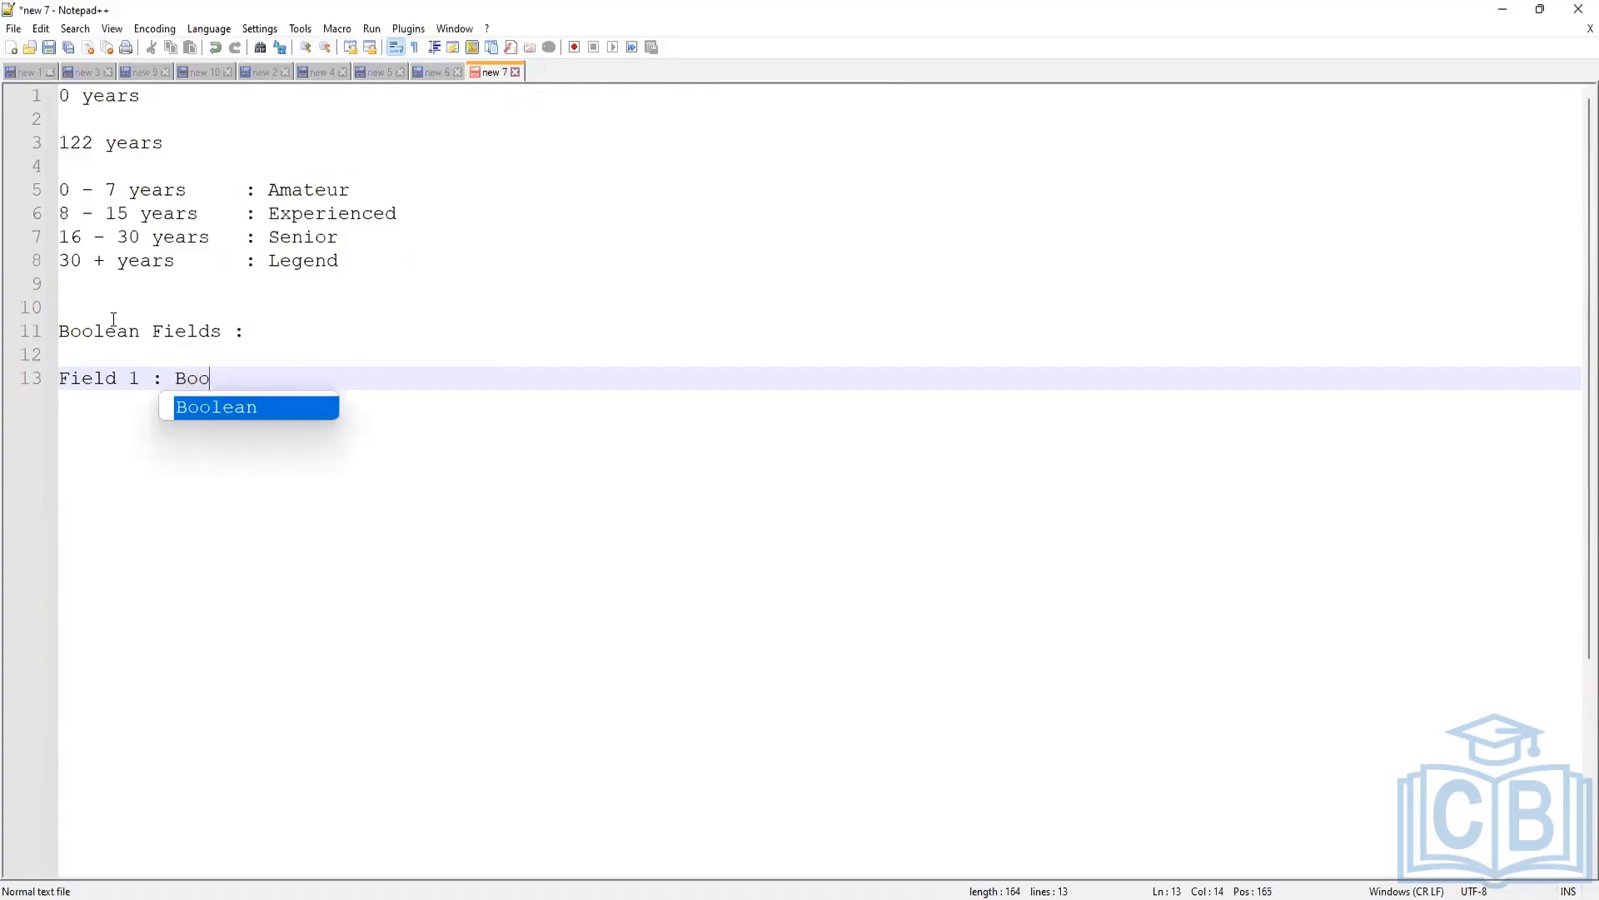
text(lean :)
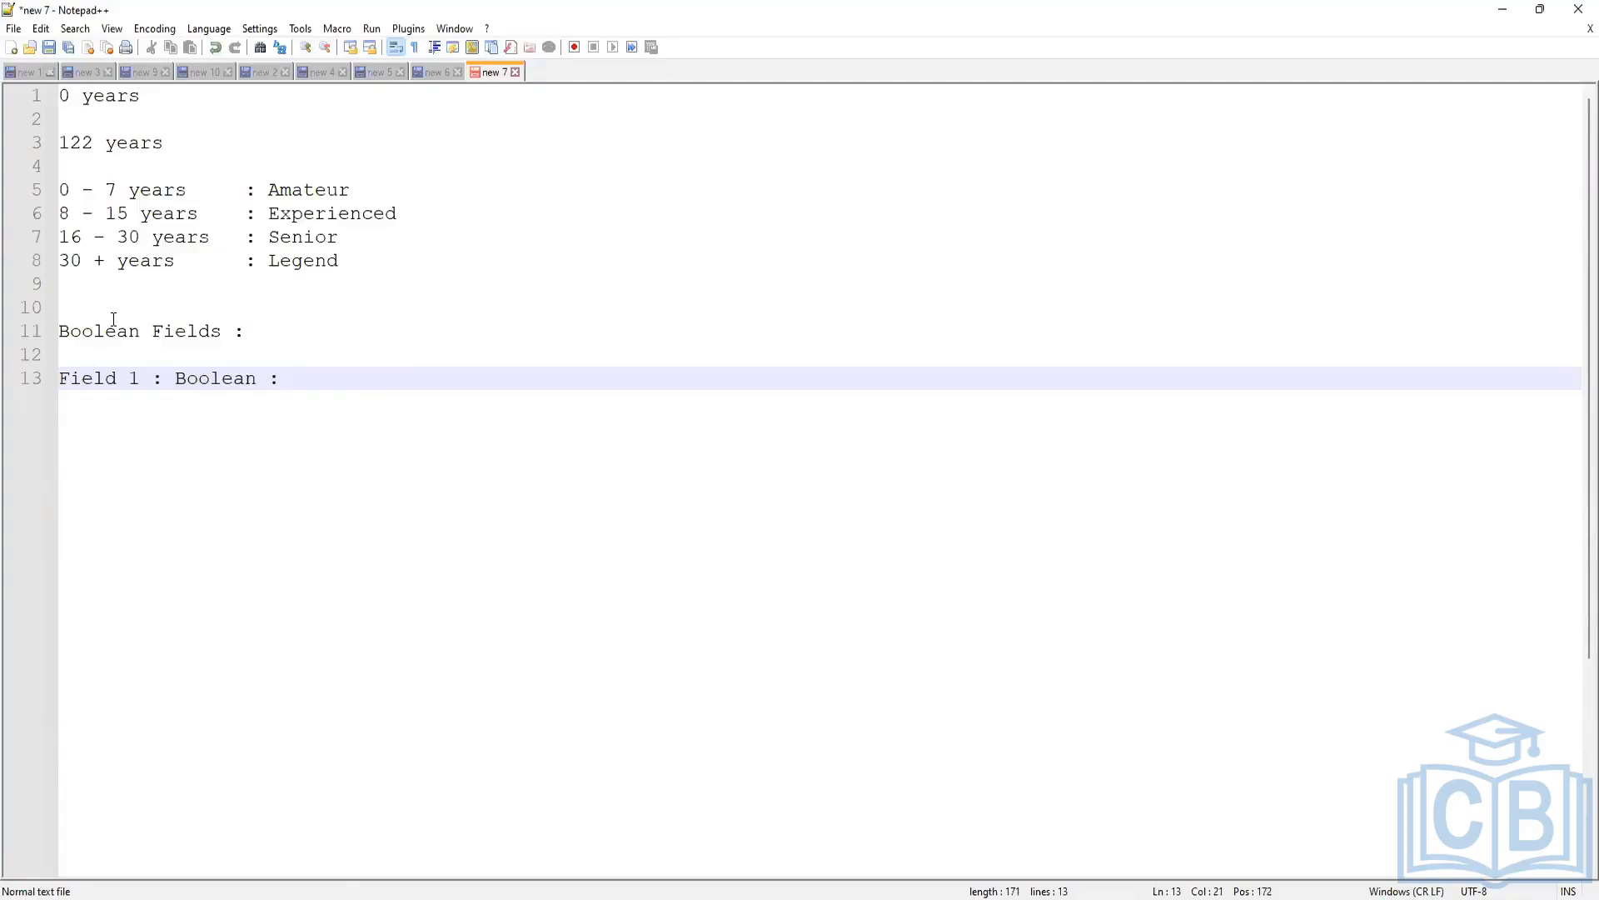
text(Years of Experiecne)
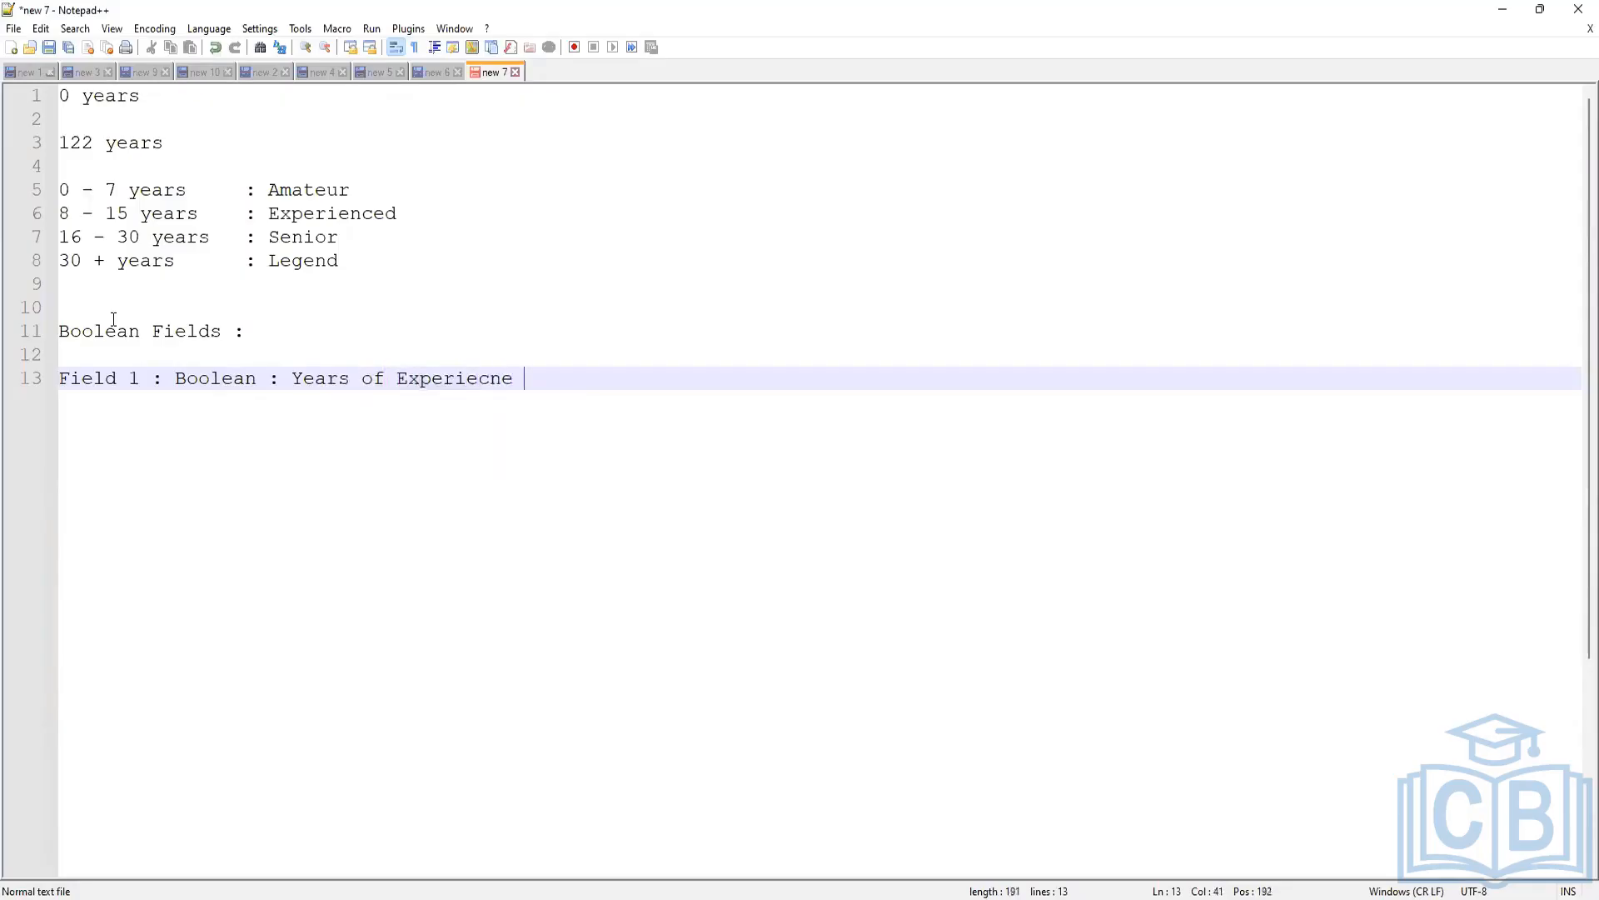
key(BackSpace)
key(BackSpace)
key(BackSpace)
key(BackSpace)
text(nce greatr than)
key(BackSpace)
key(BackSpace)
key(BackSpace)
key(BackSpace)
key(BackSpace)
key(BackSpace)
text(er than or )
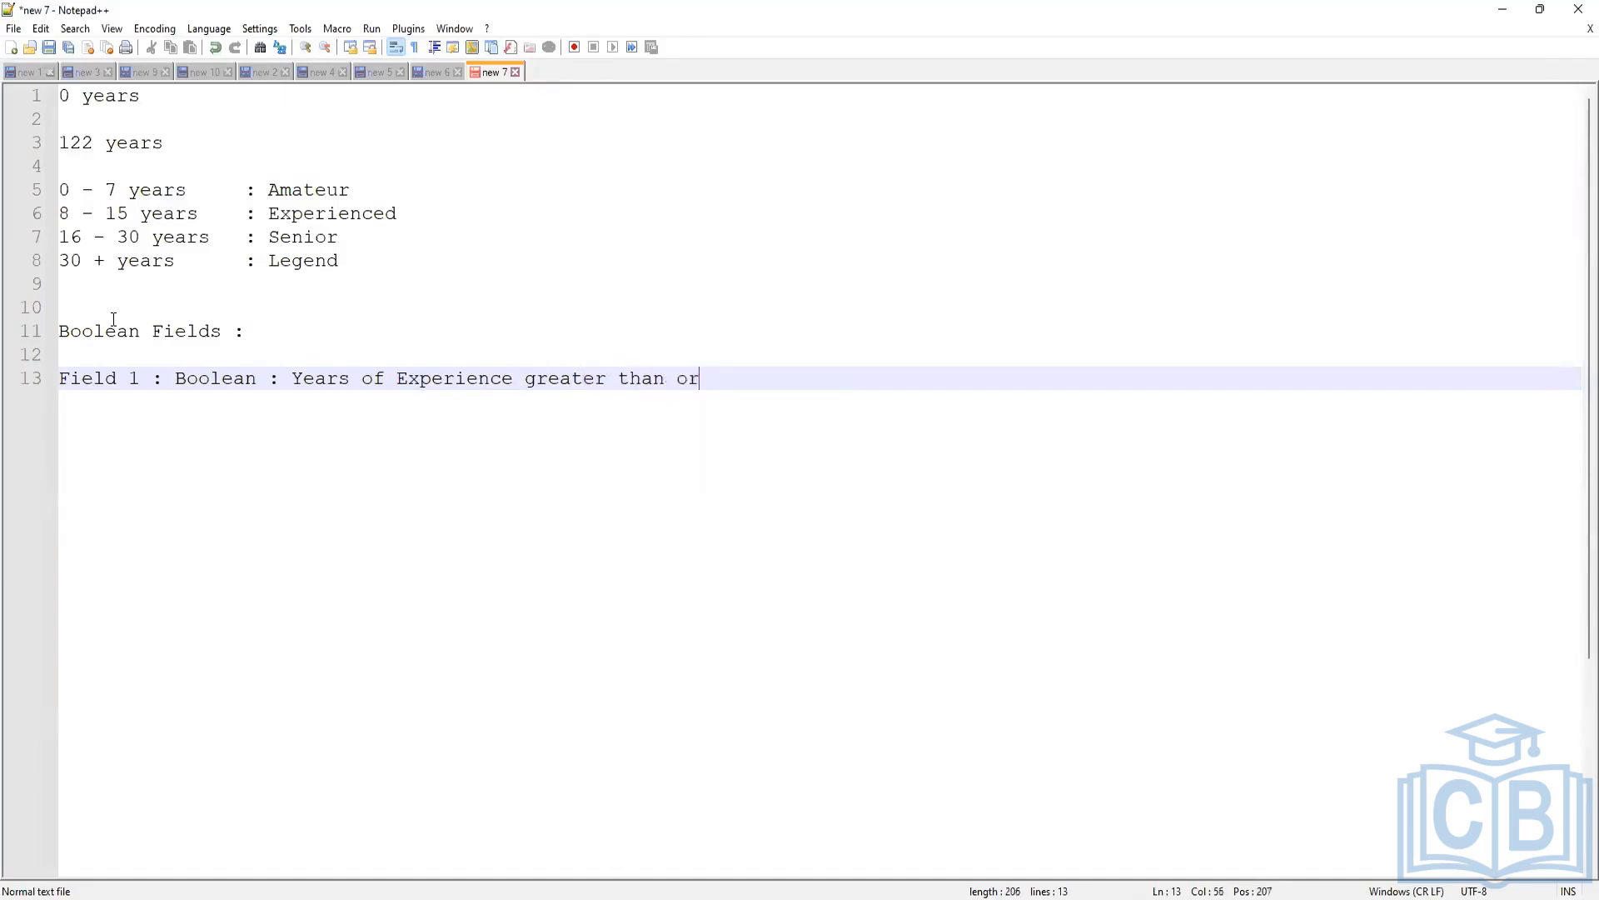
text(equal t)
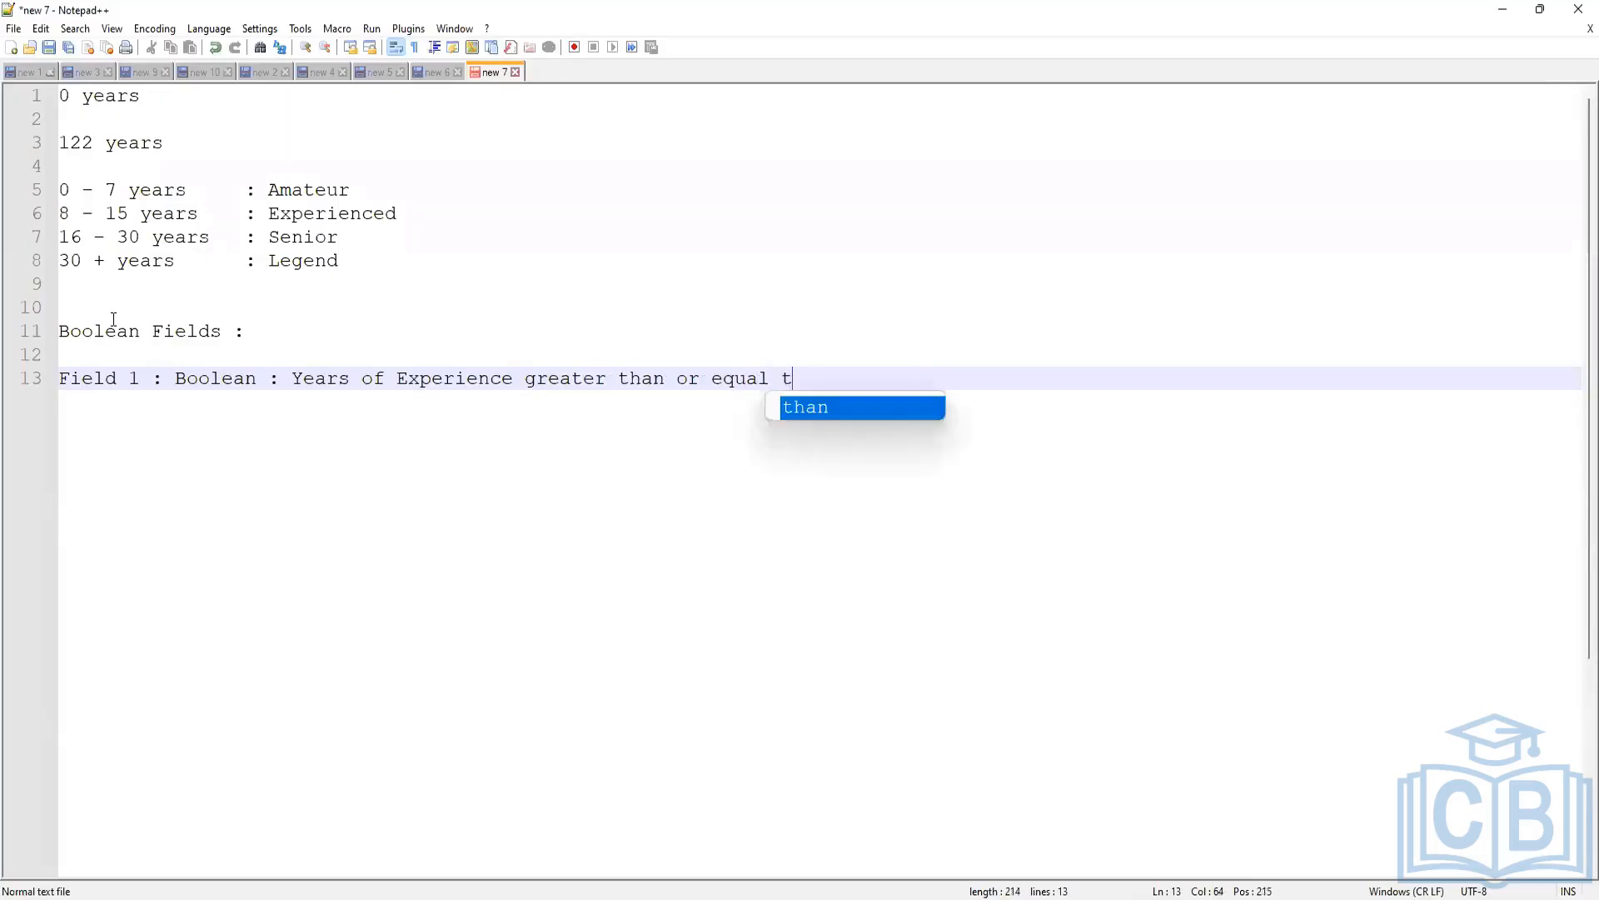
text(o 0)
key(Return)
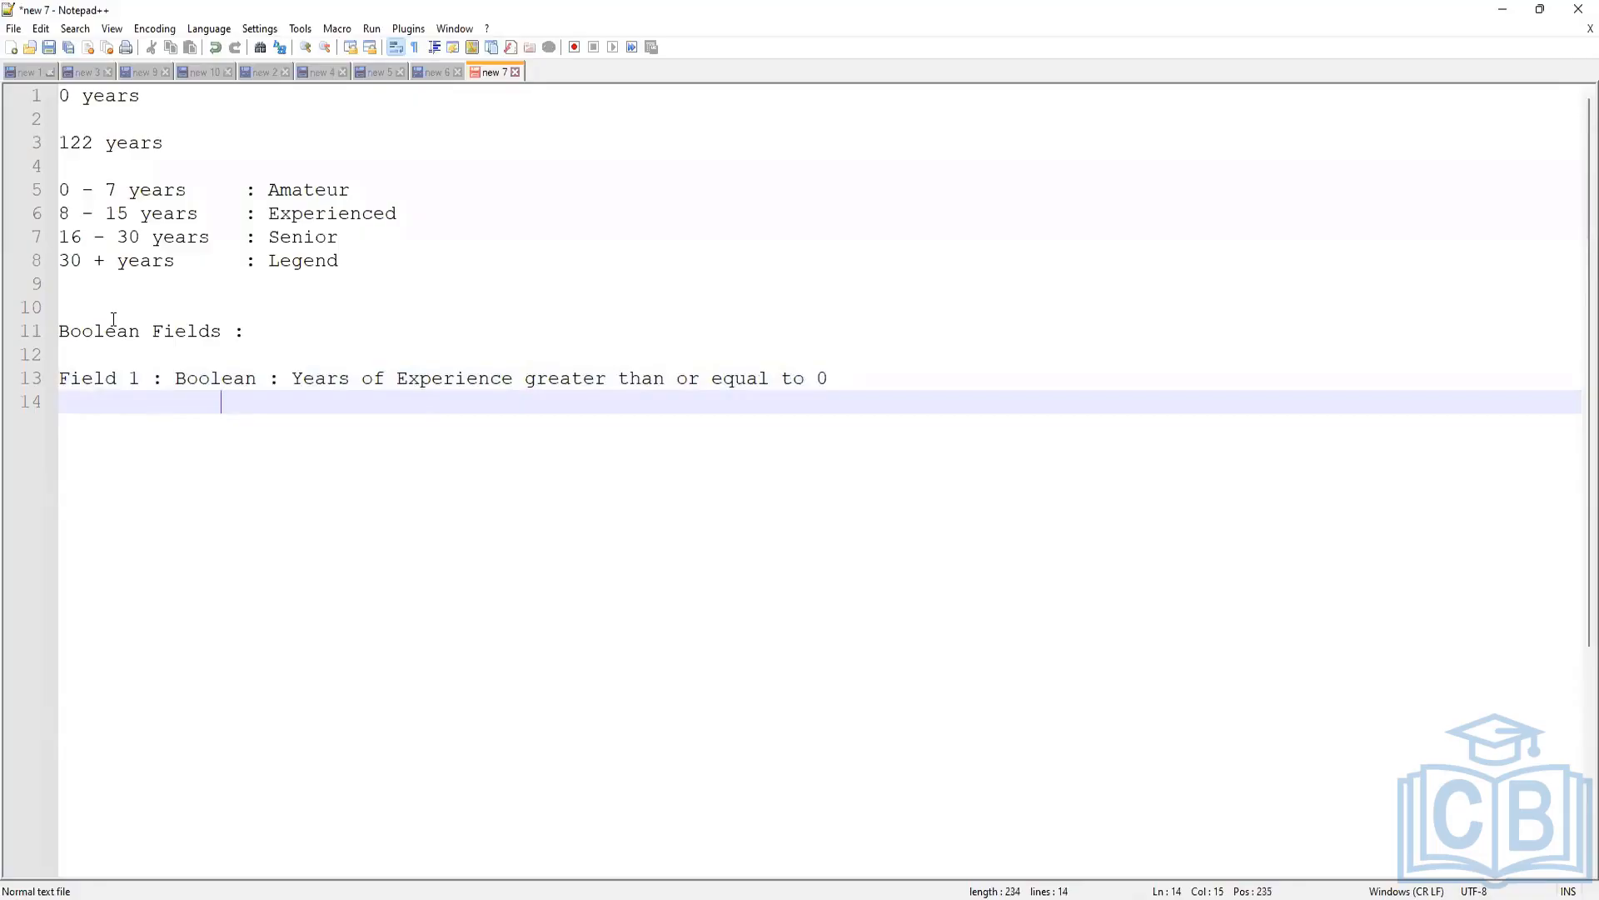
- Complete Field 1 with the line "AND Years of Experience less than or equal to 7", followed by a blank line
text(AND  Ye)
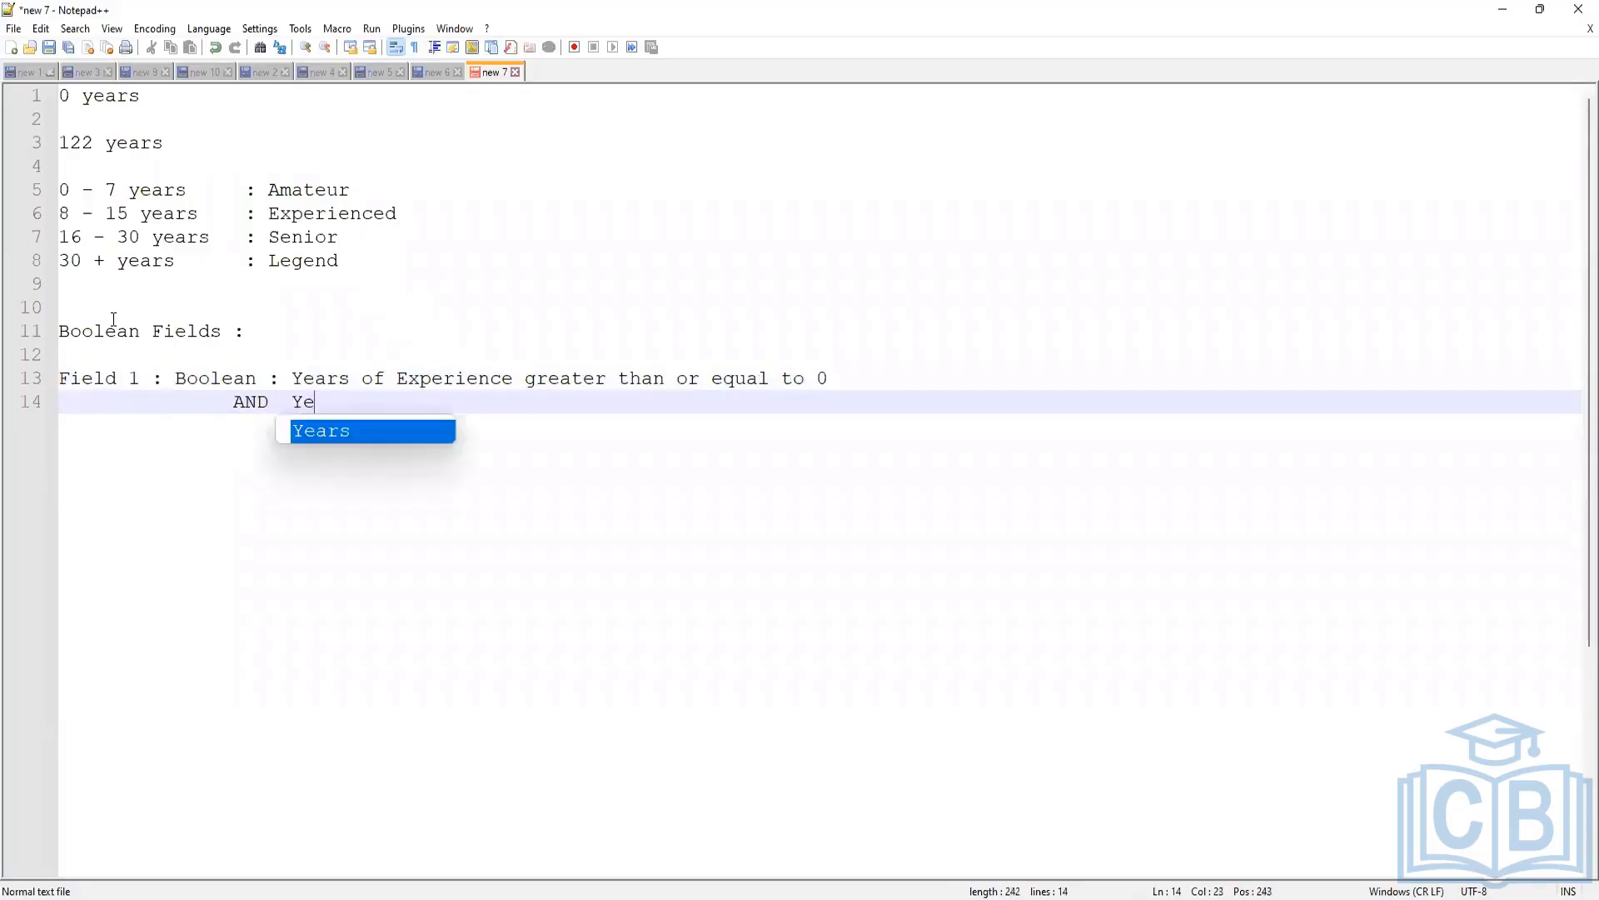
text(ars of E)
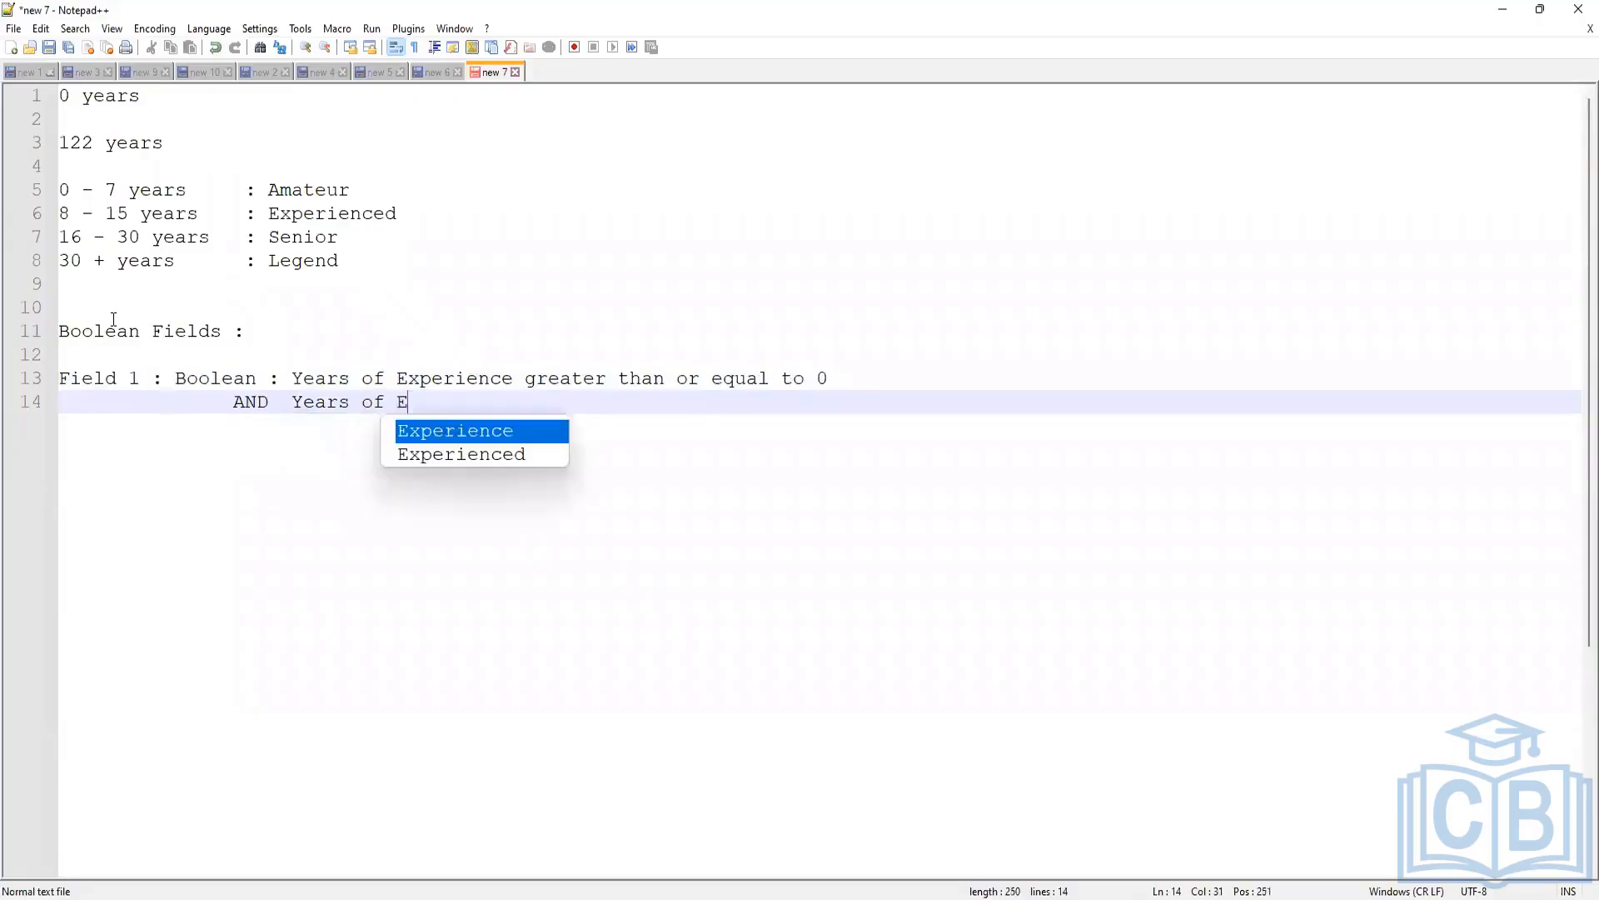
text(xperience less than )
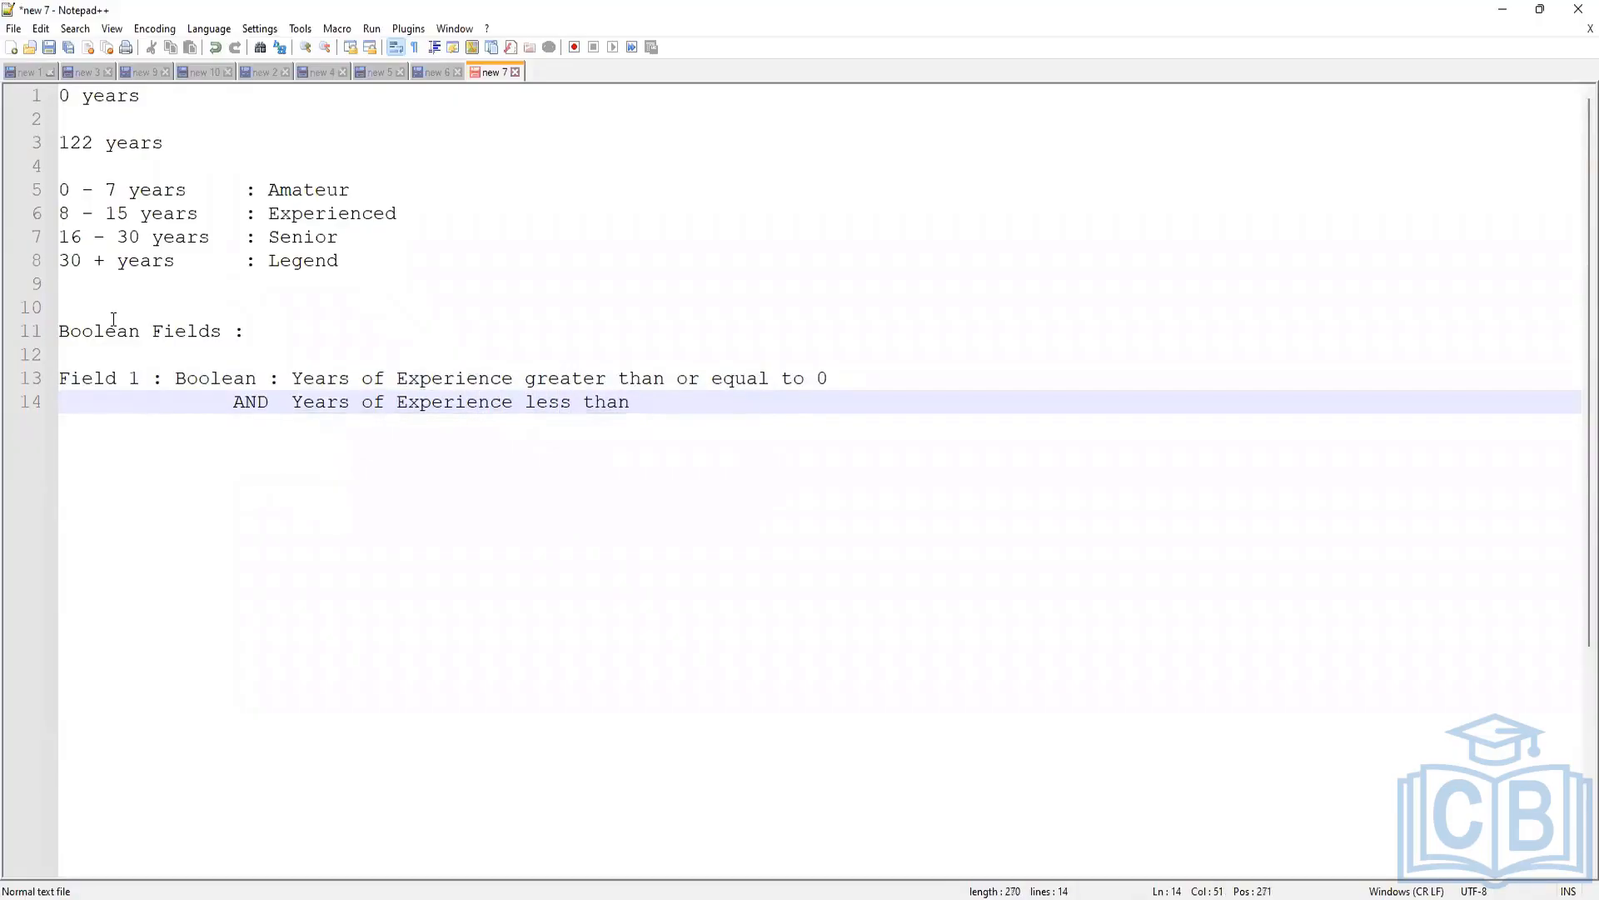
text(of)
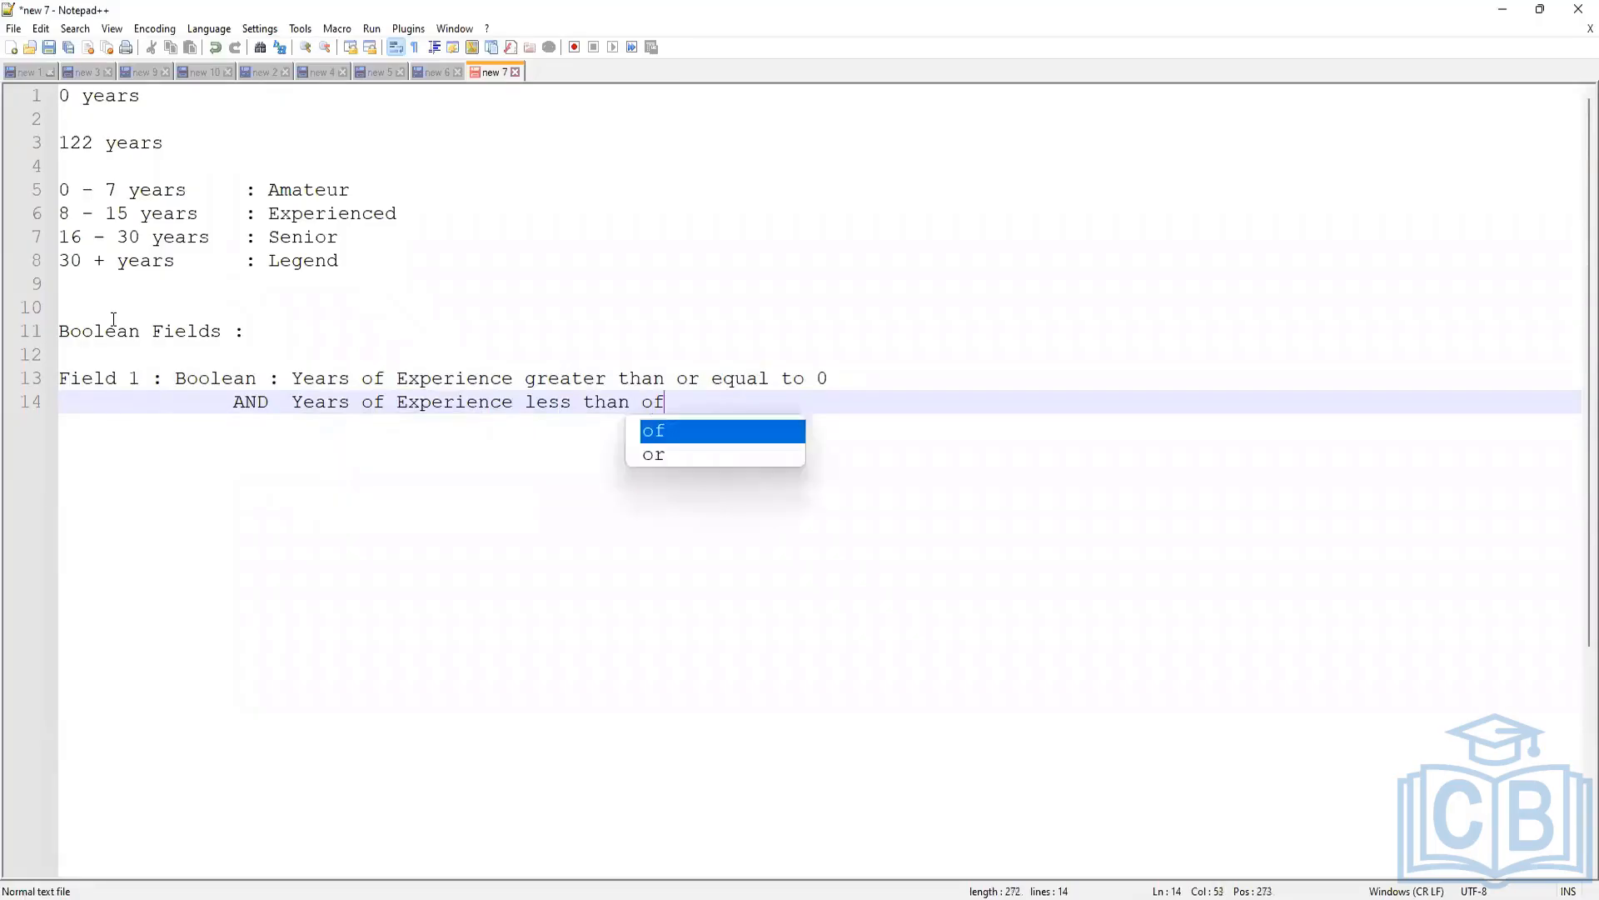
key(BackSpace)
text(r )
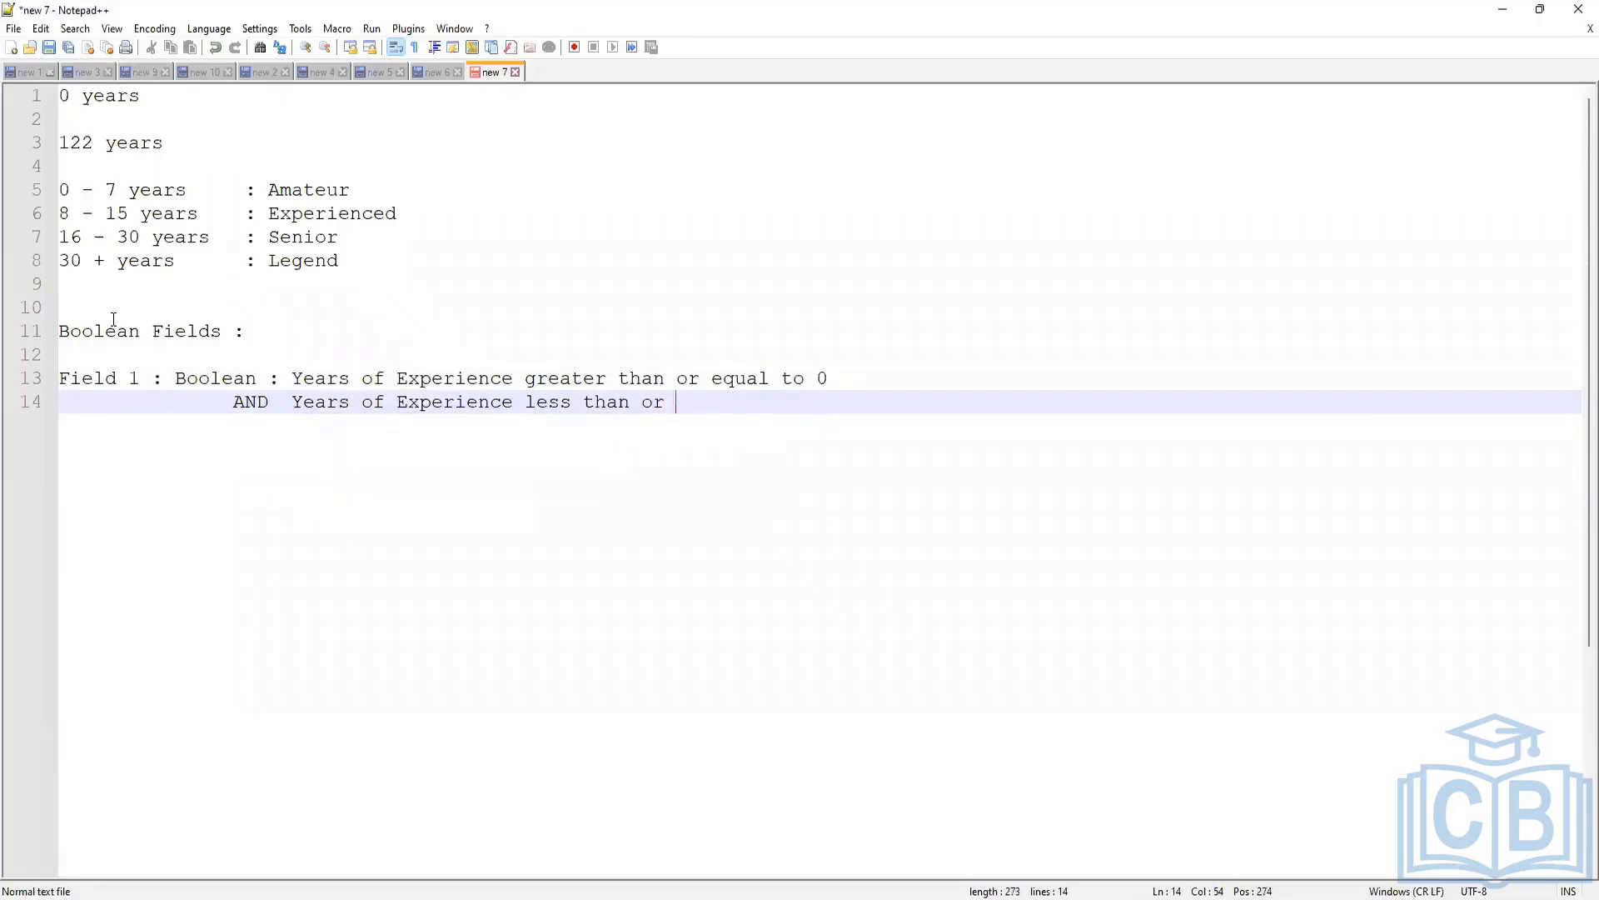
text(equal to 7)
key(Return)
key(Return)
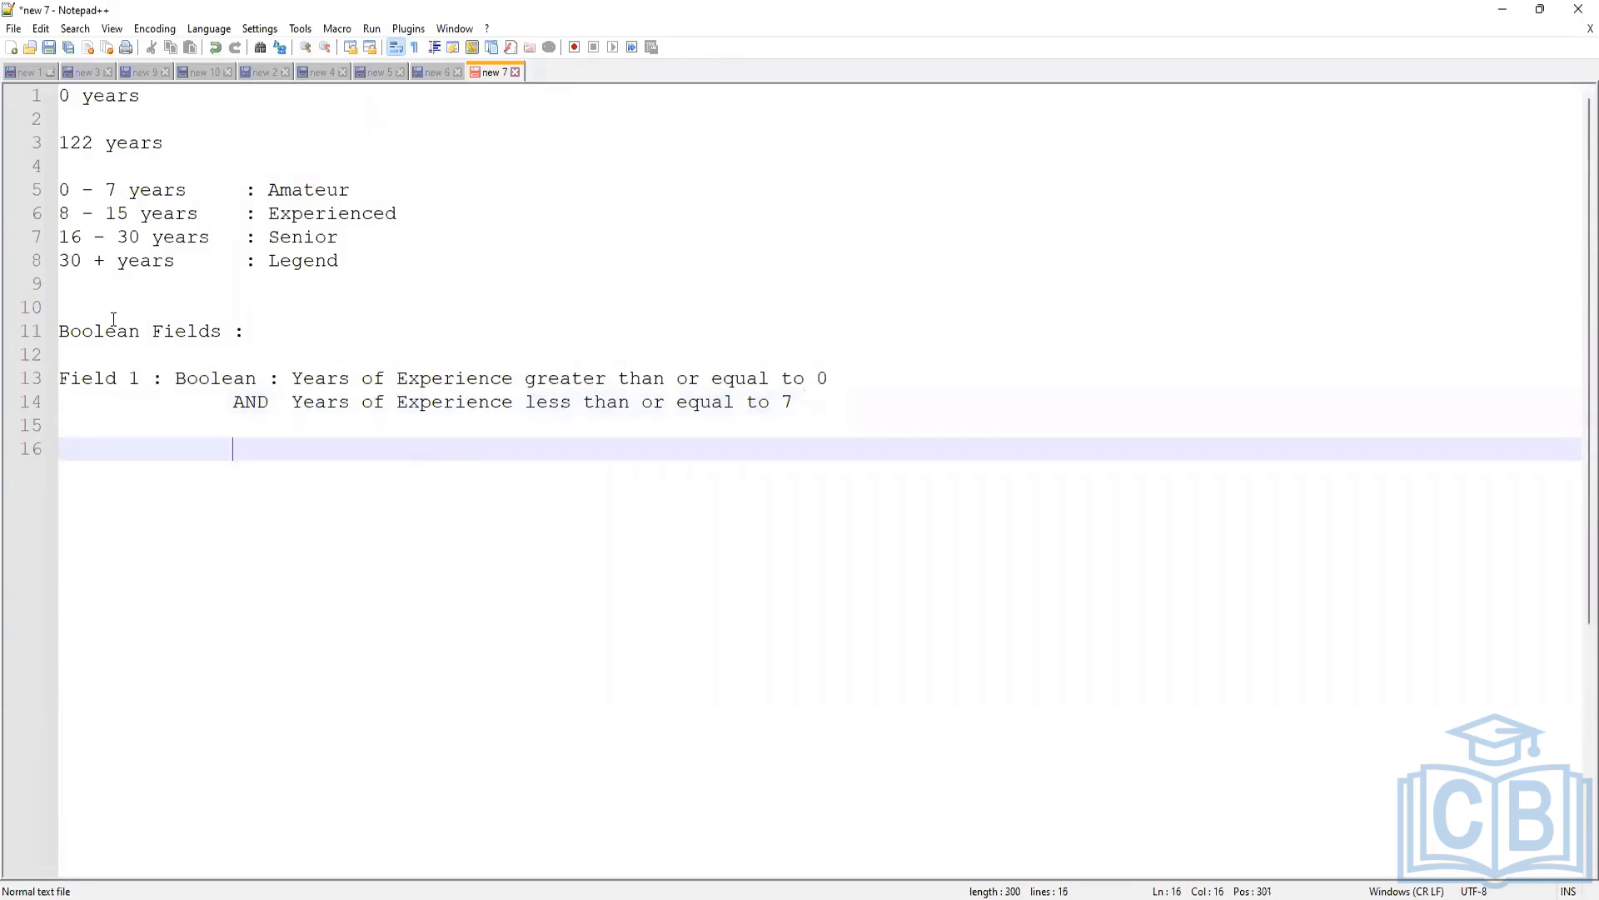
- Start a second field entry on line 16 with the unindented label "Field 2 :"
key(BackSpace)
key(BackSpace)
key(BackSpace)
key(BackSpace)
key(BackSpace)
text(Field 3)
key(BackSpace)
text(2 :)
- Copy Field 1's two-line Boolean condition and paste it after the "Field 2 :" label
drag(798, 405, 175, 386)
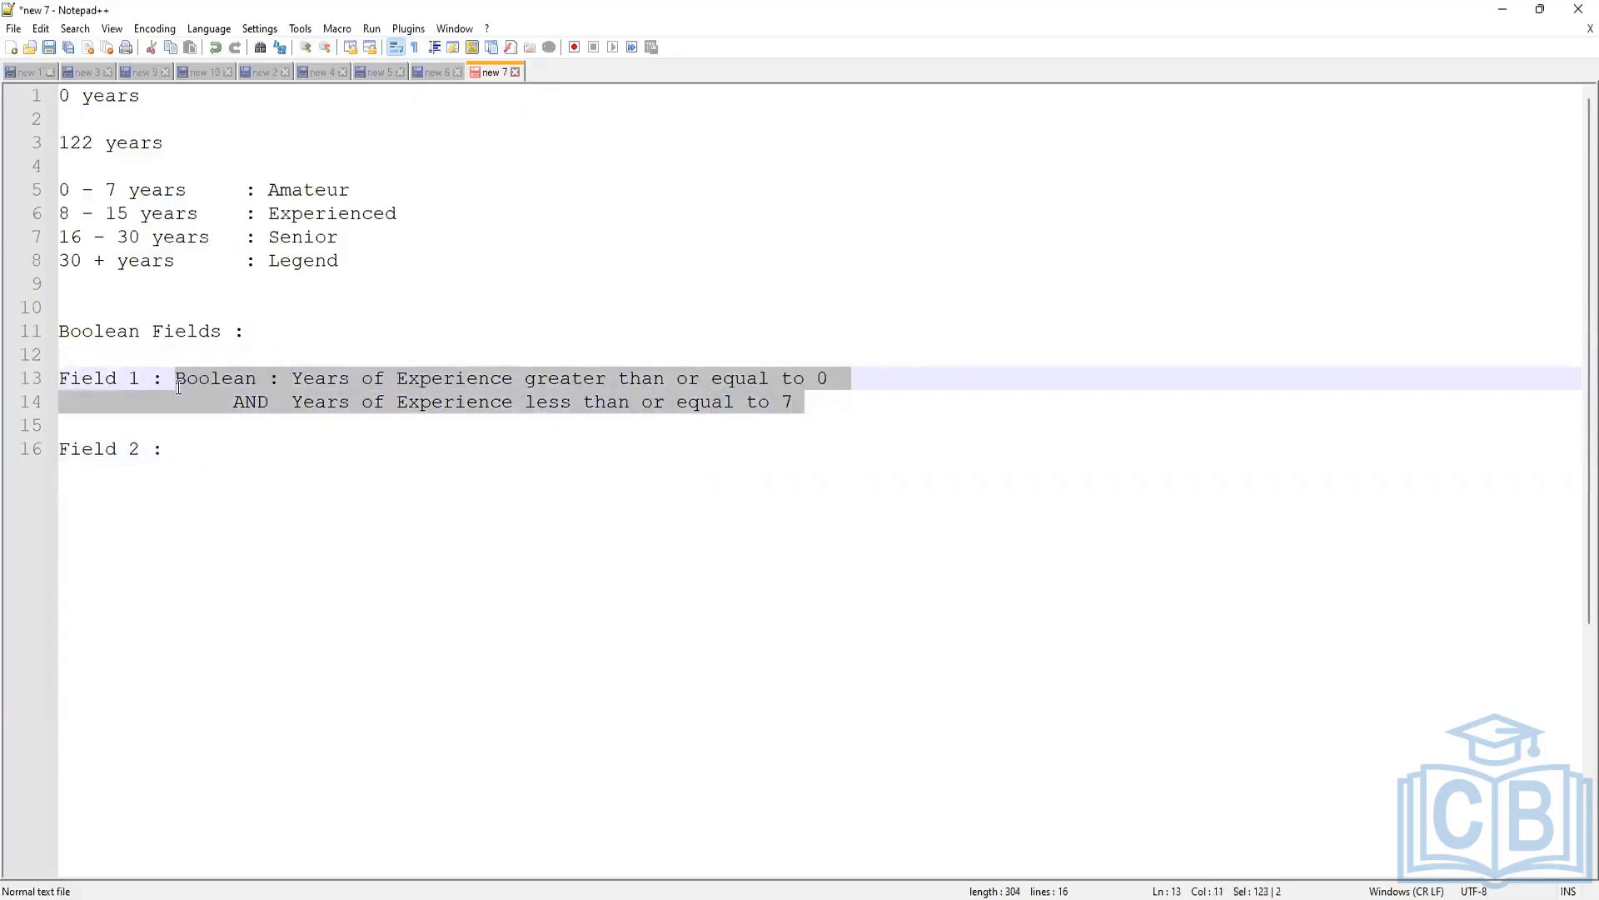
key(ctrl+c)
click(185, 454)
key(ctrl+v)
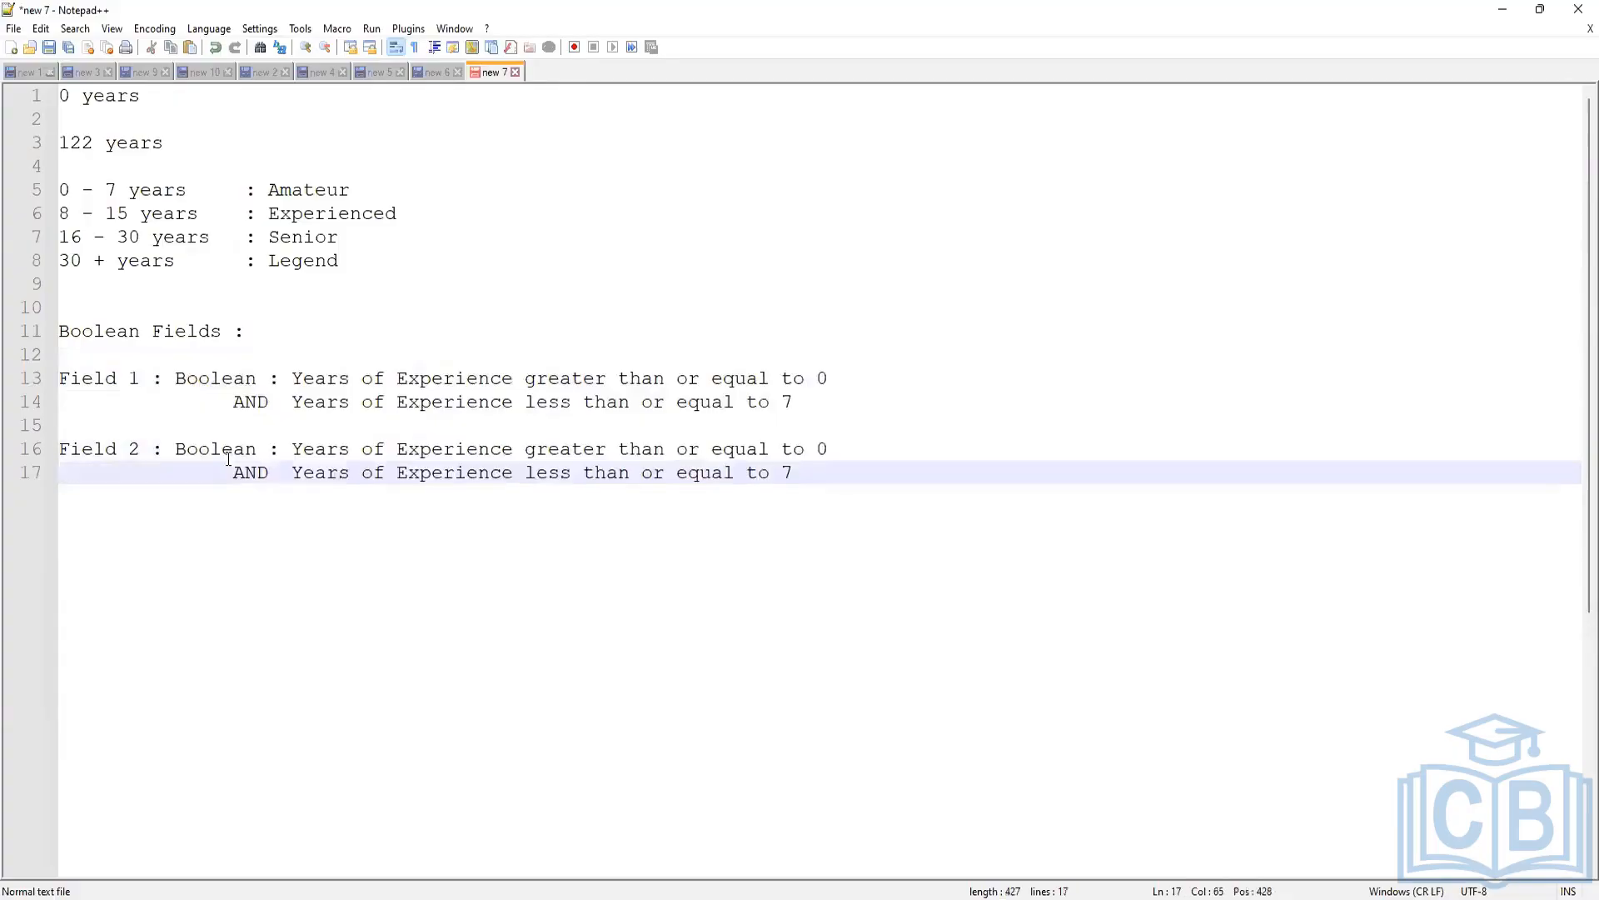
- Set Field 2's lower limit to 8 and its upper limit to 15
double_click(821, 450)
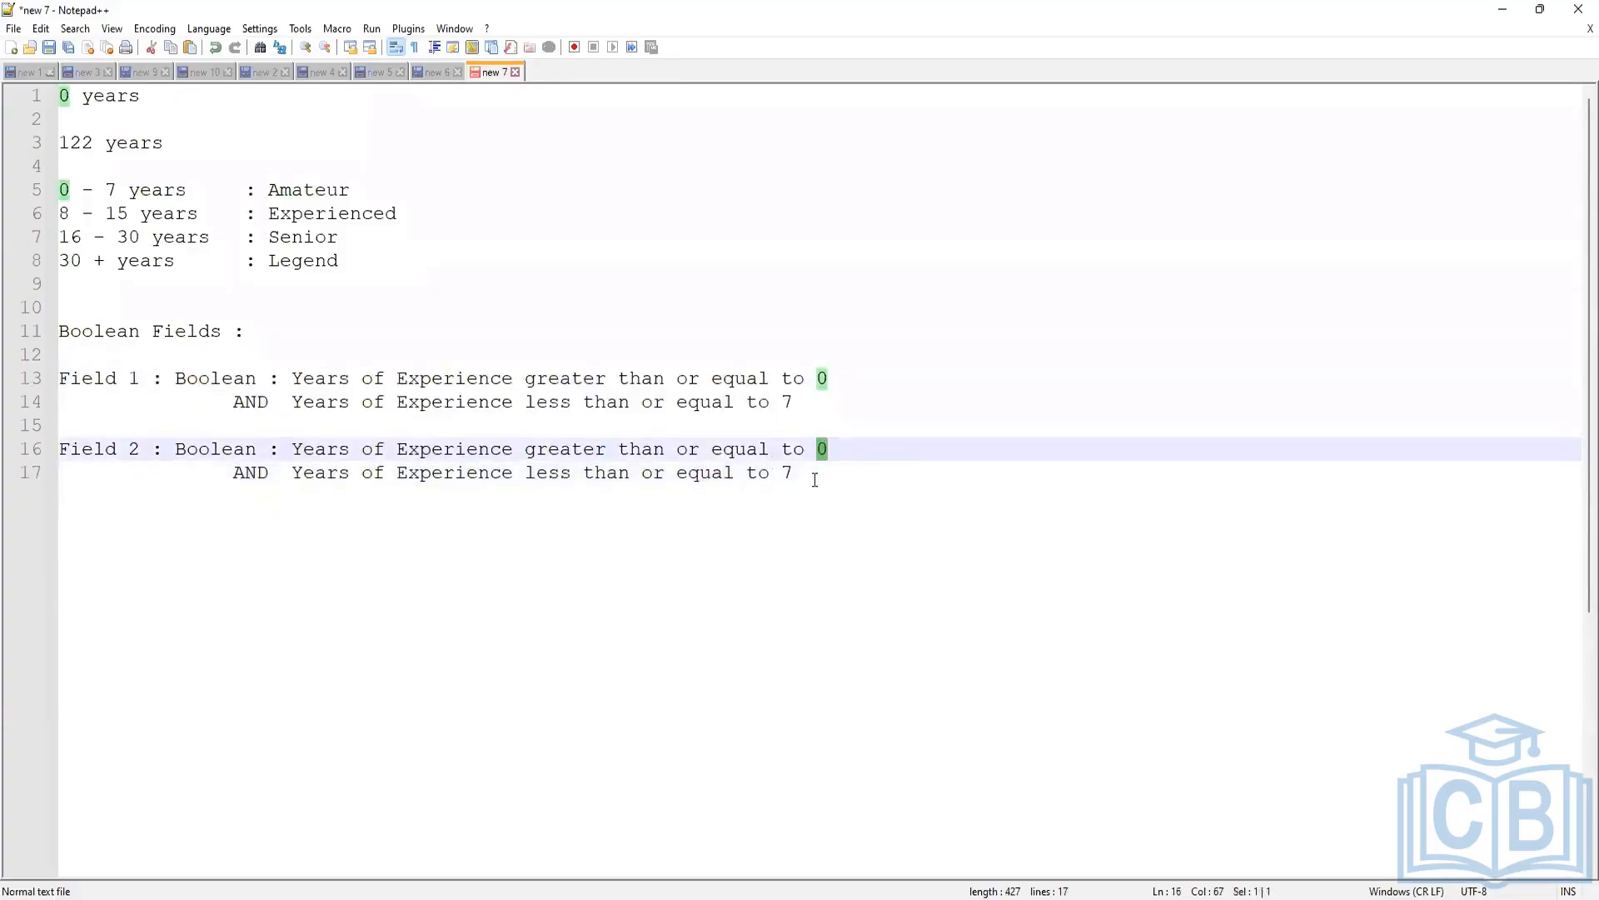
text(8)
click(794, 474)
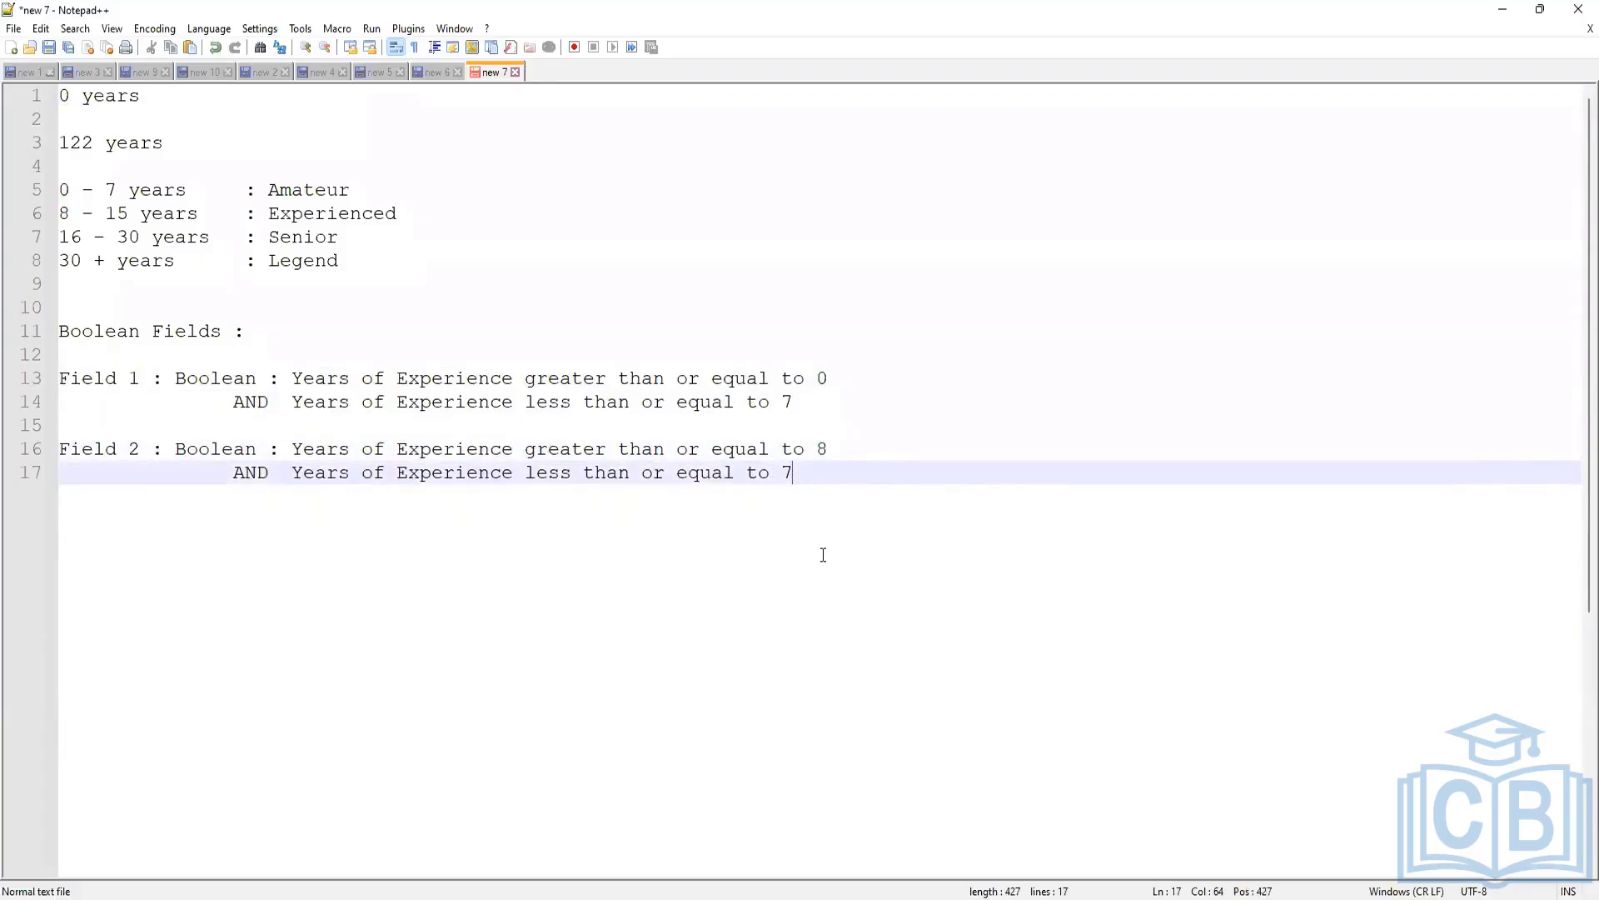
key(BackSpace)
text(15)
- Duplicate the whole Field 2 entry twice below itself, separating the copies with blank lines
drag(817, 475, 44, 454)
key(Right)
key(Return)
key(BackSpace)
key(BackSpace)
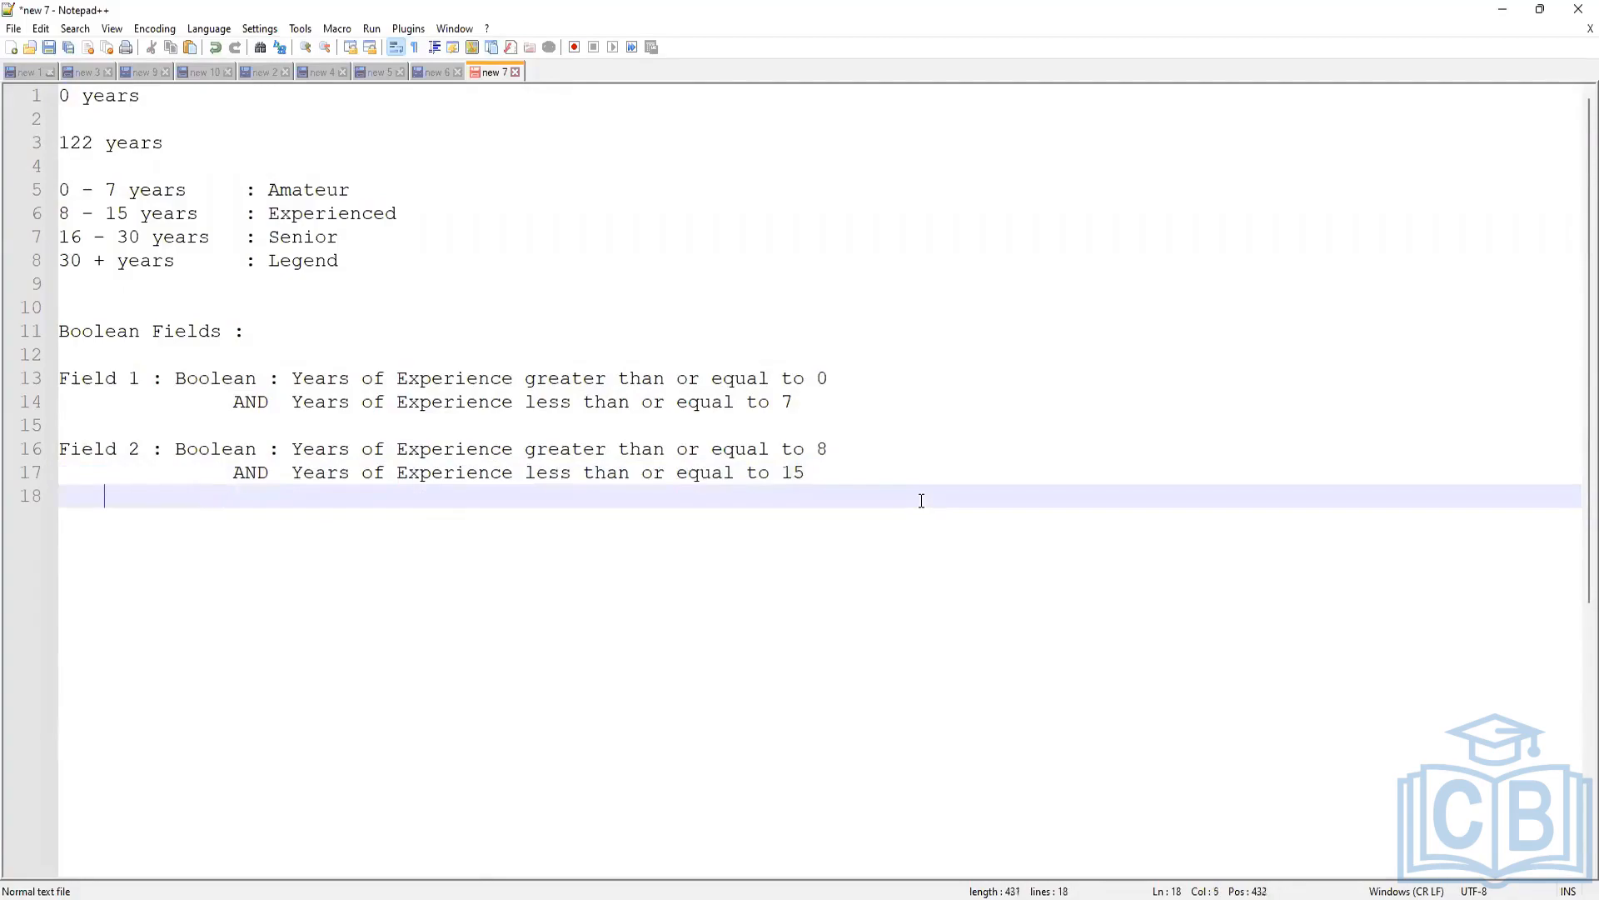
key(Return)
key(ctrl+v)
key(Return)
key(Return)
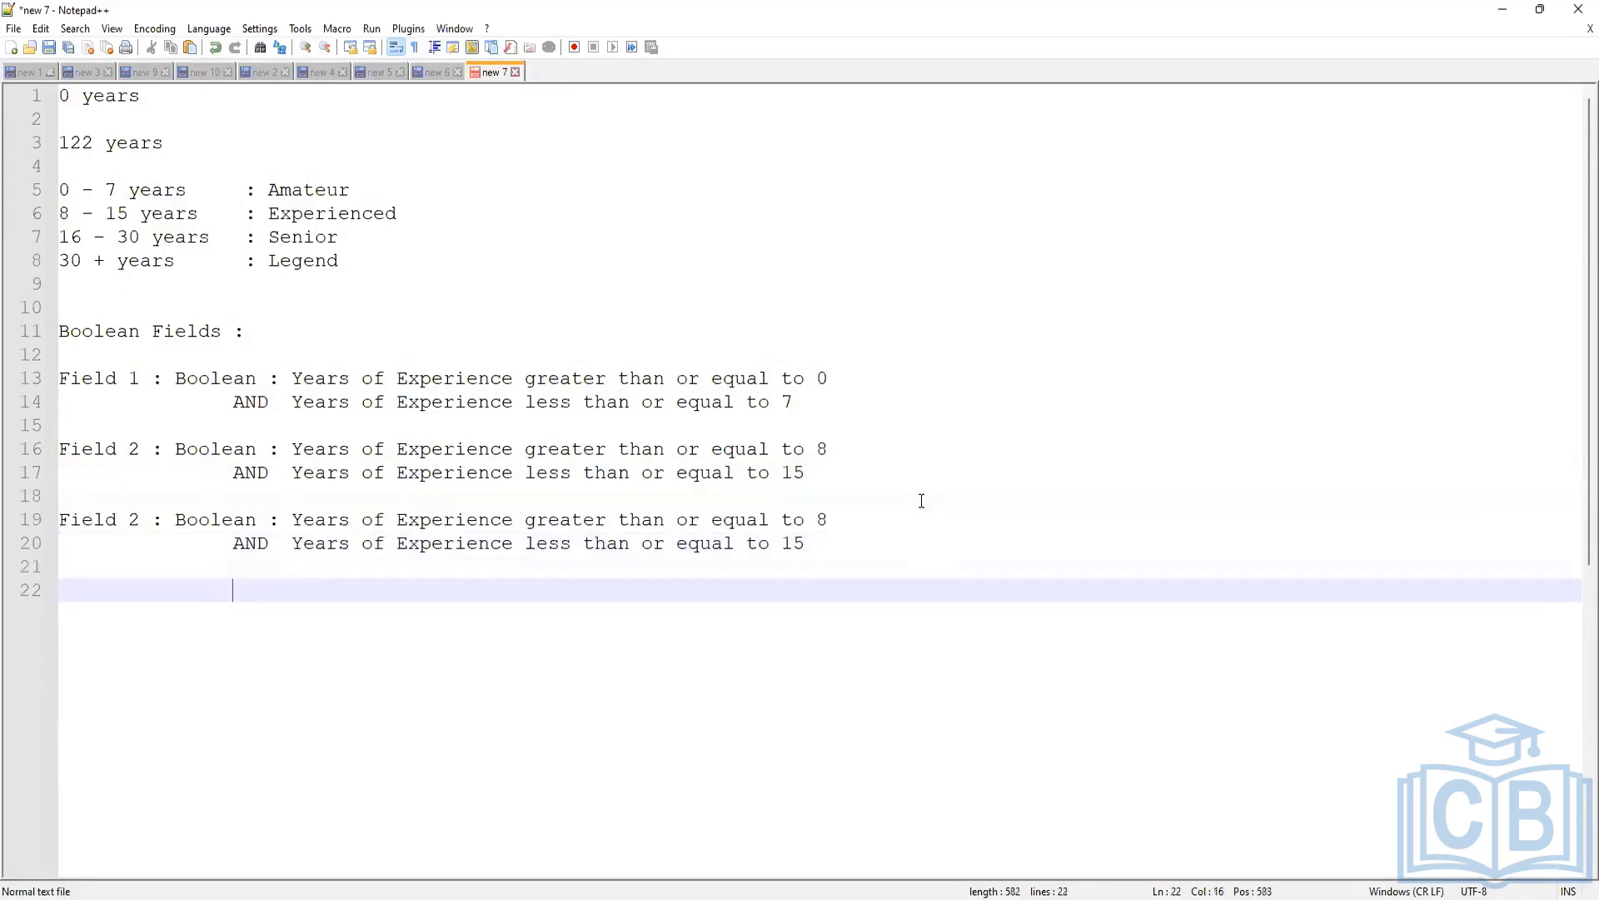
key(BackSpace)
key(ctrl+v)
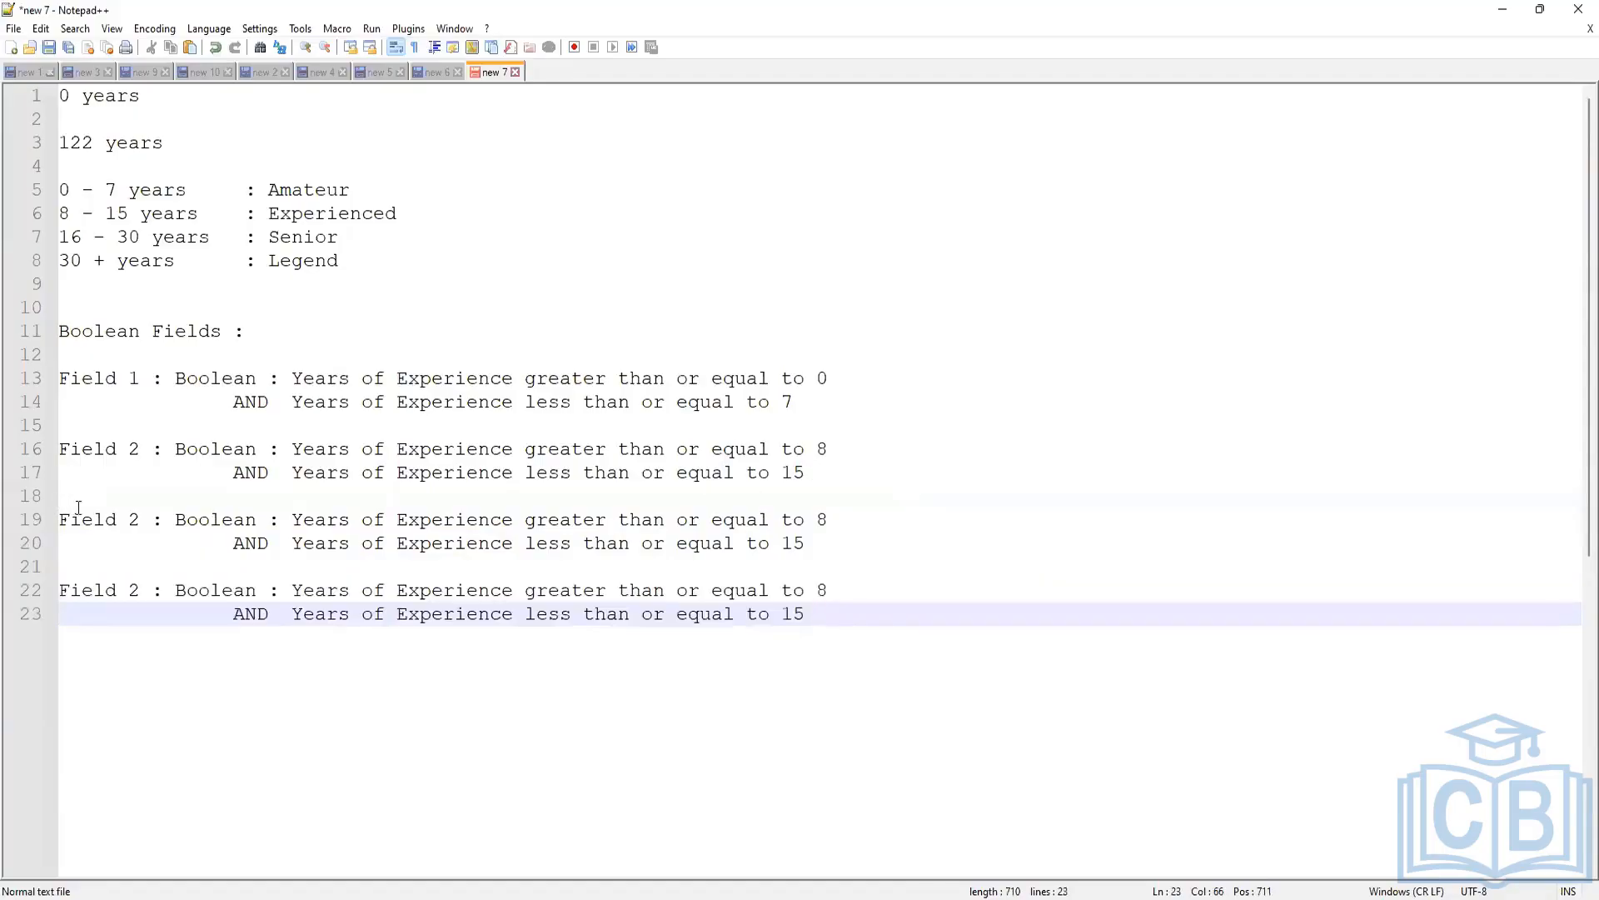
- Renumber the two copied entries as Field 3 and Field 4
click(133, 525)
double_click(134, 523)
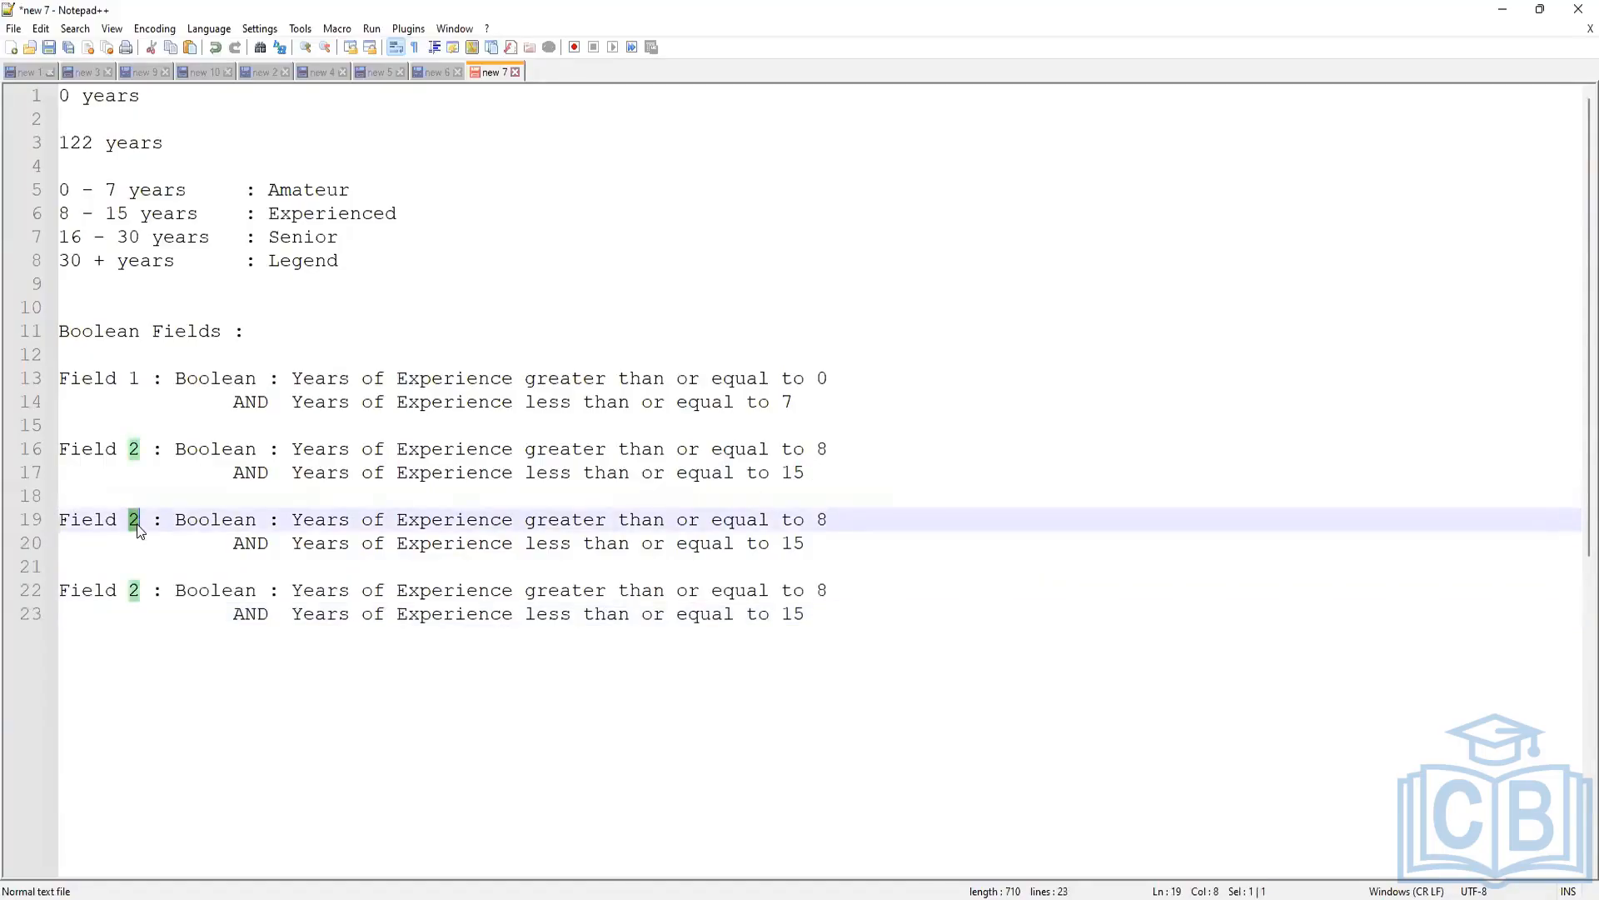
text(3)
click(135, 600)
double_click(136, 600)
text(4)
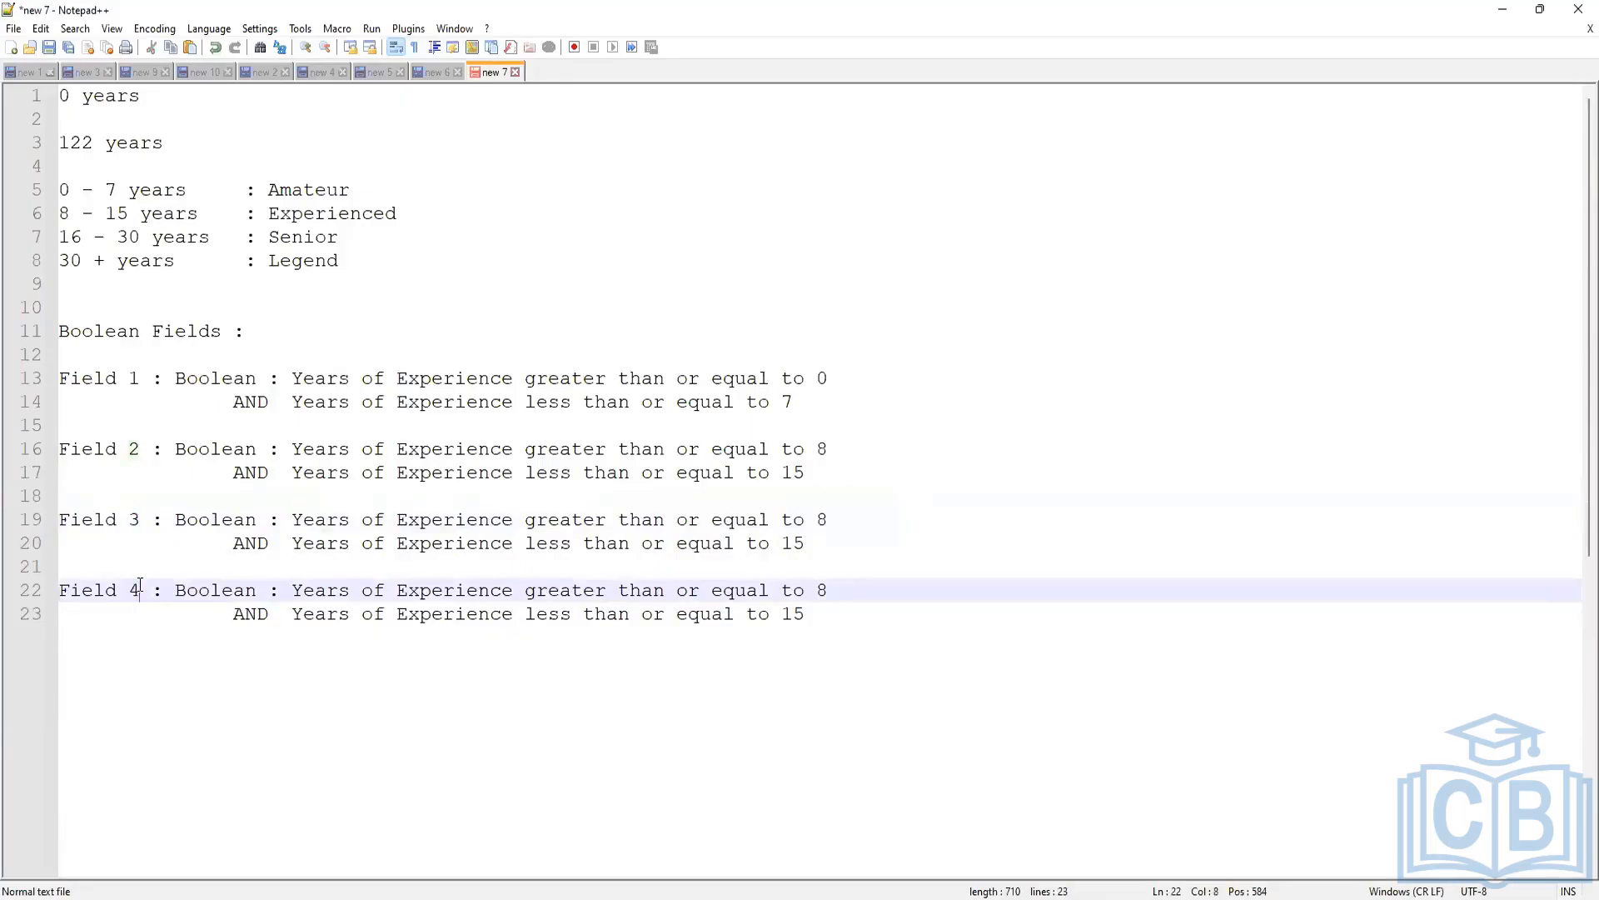
- Set Field 3's lower limit to 16 and its upper limit to 30
click(820, 518)
double_click(820, 518)
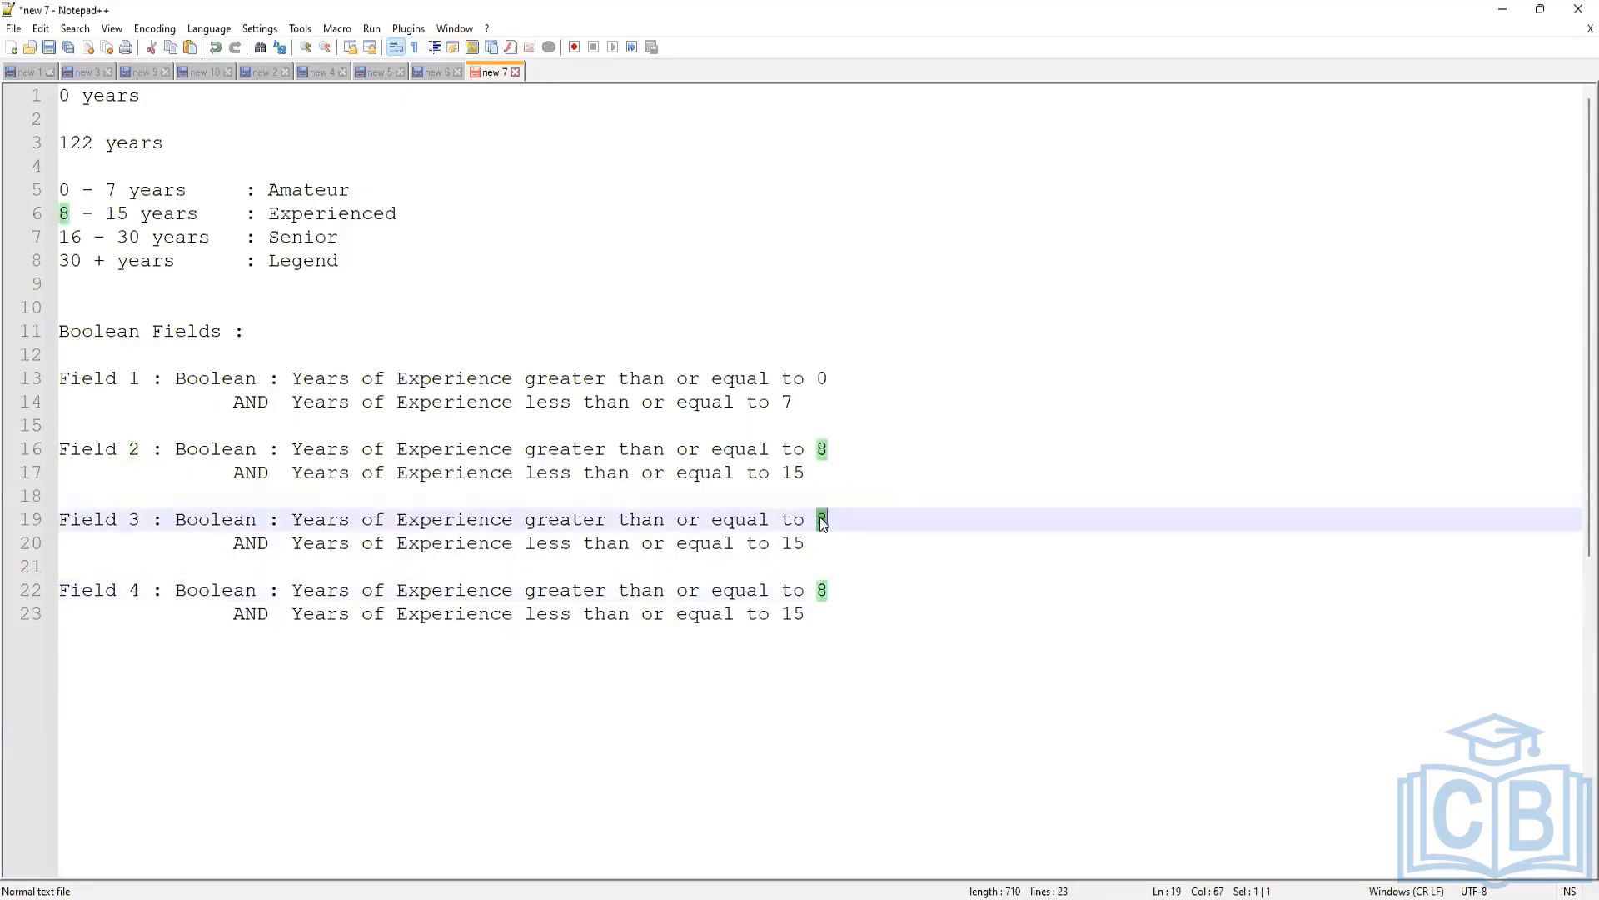
click(821, 518)
text(16)
key(Down)
key(BackSpace)
key(BackSpace)
text(30)
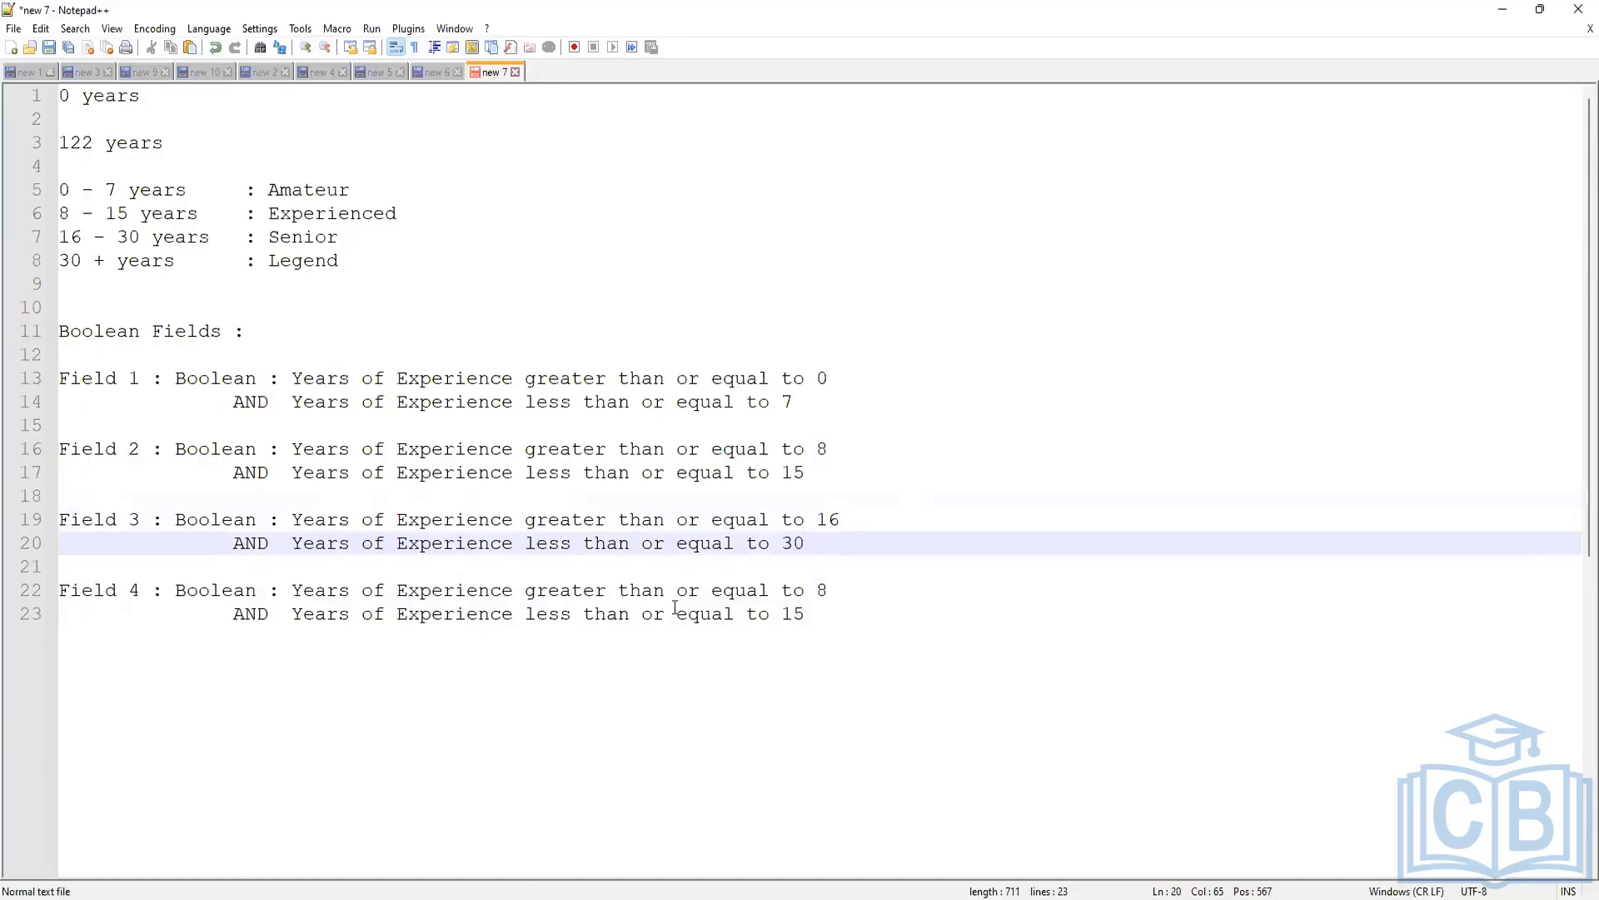
- Change the Legend range to "31 + years" and set Field 4's lower limit to 31
click(819, 588)
double_click(821, 589)
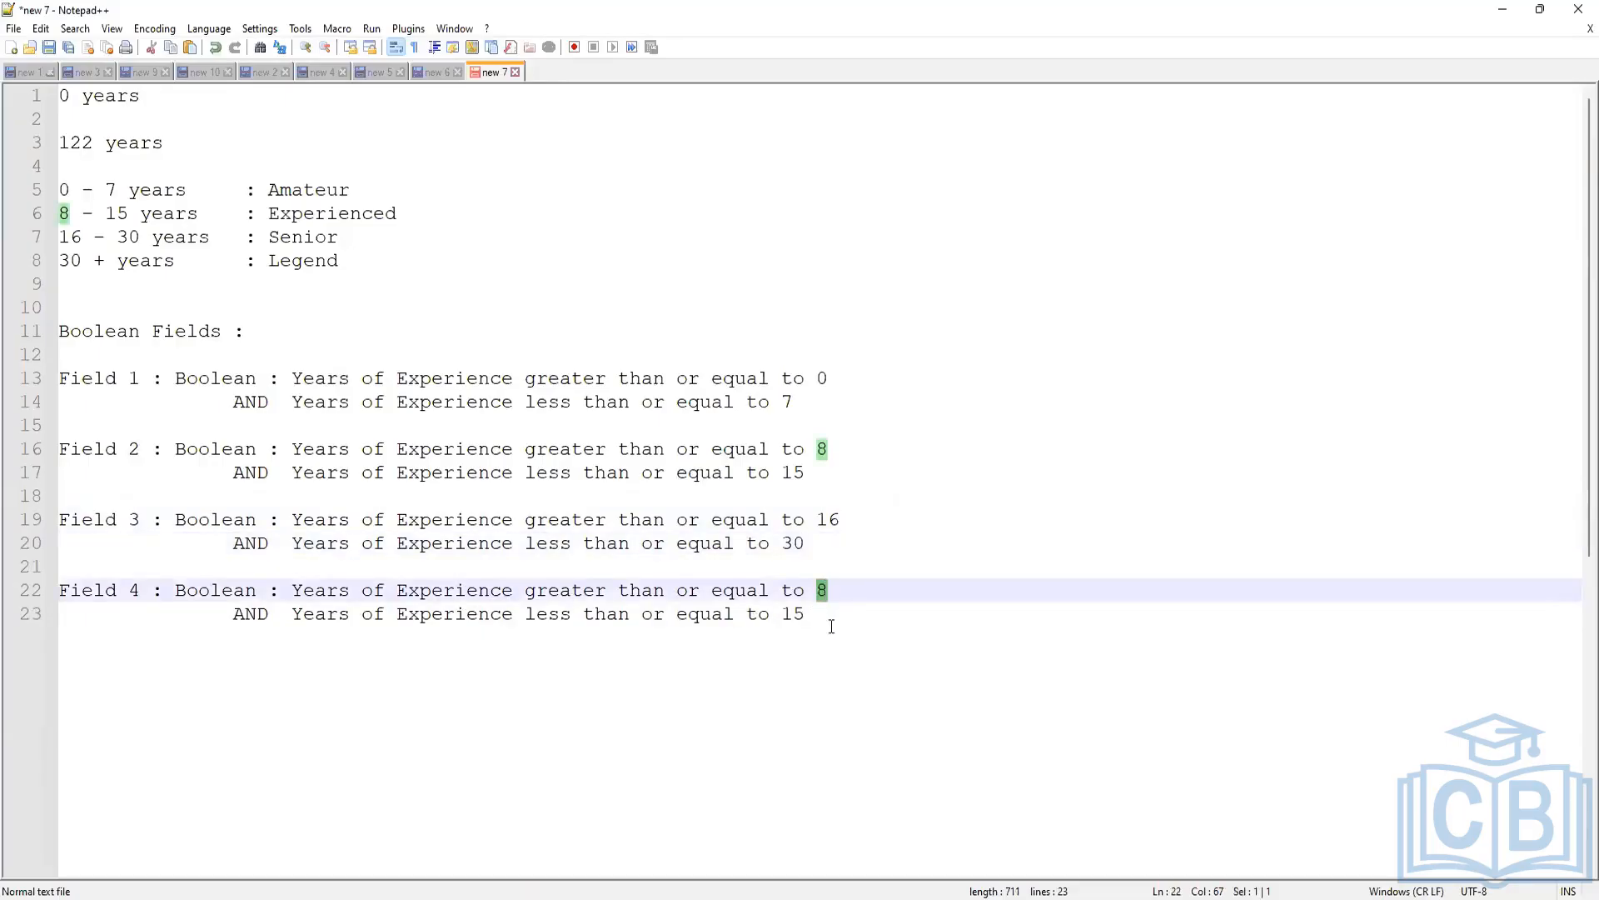
click(82, 260)
key(BackSpace)
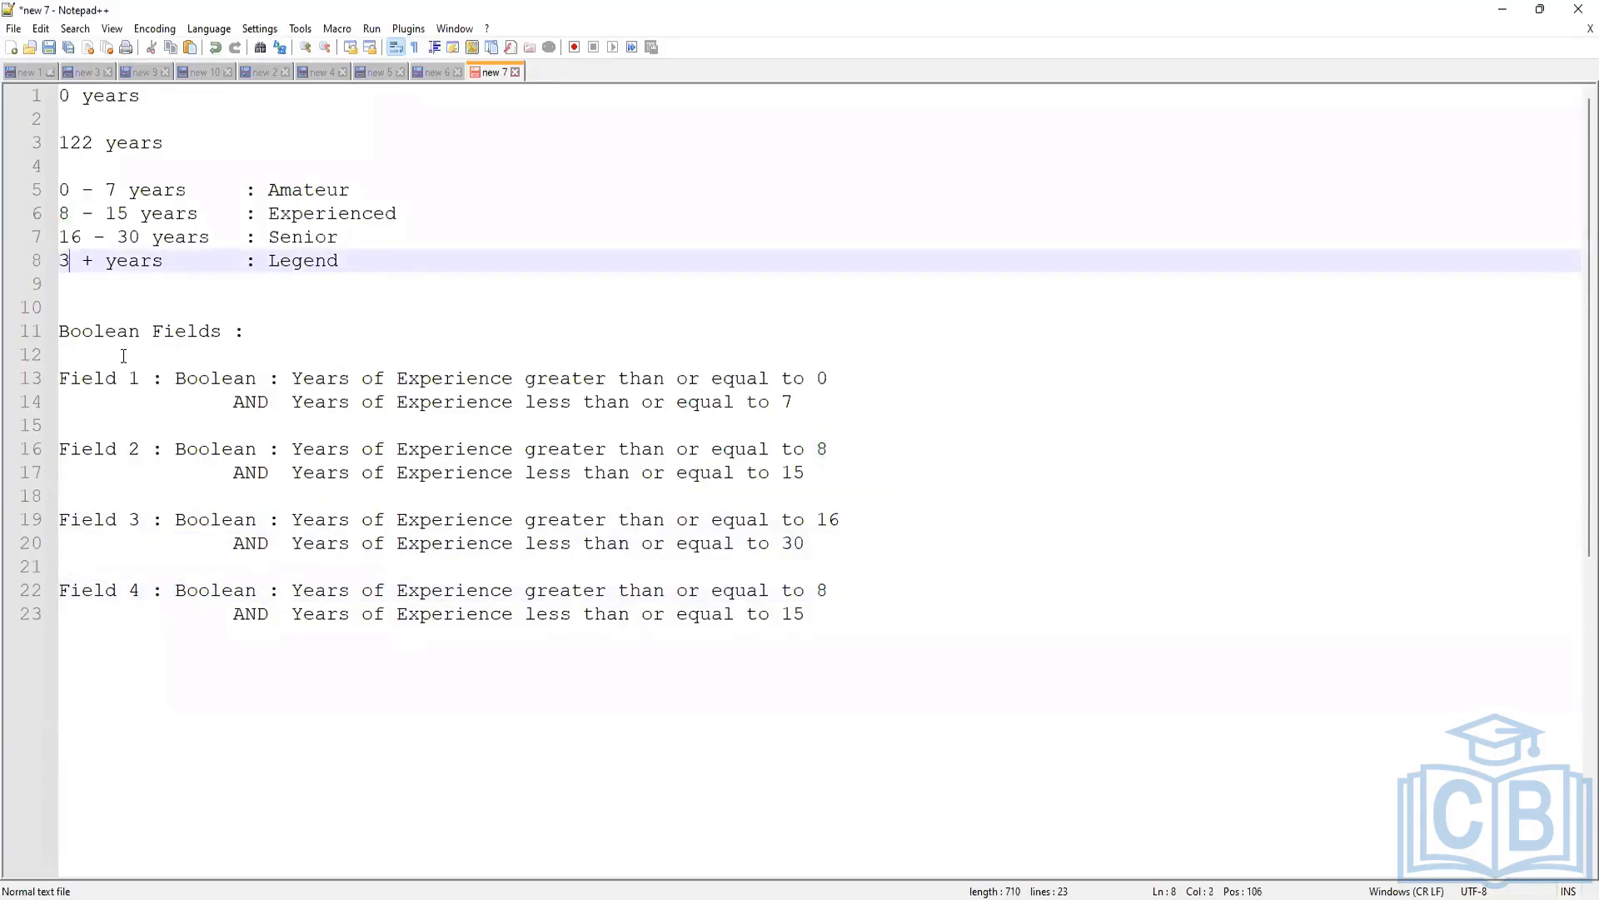
text(1)
click(831, 612)
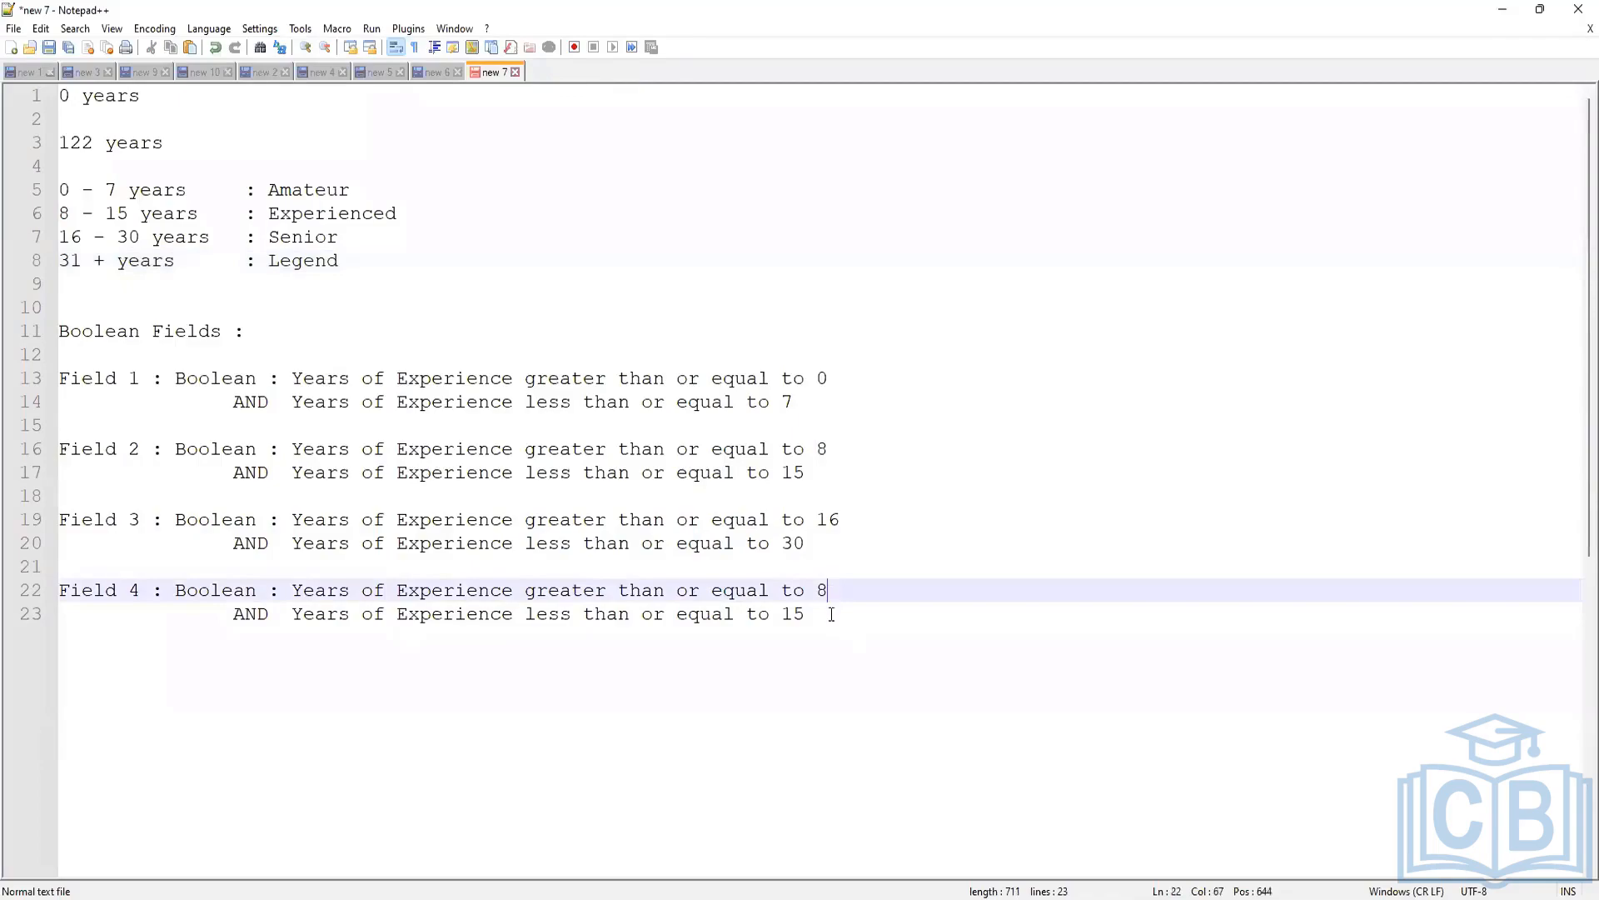
key(BackSpace)
text(31)
- Delete the "AND" upper-limit condition from Field 4
click(809, 618)
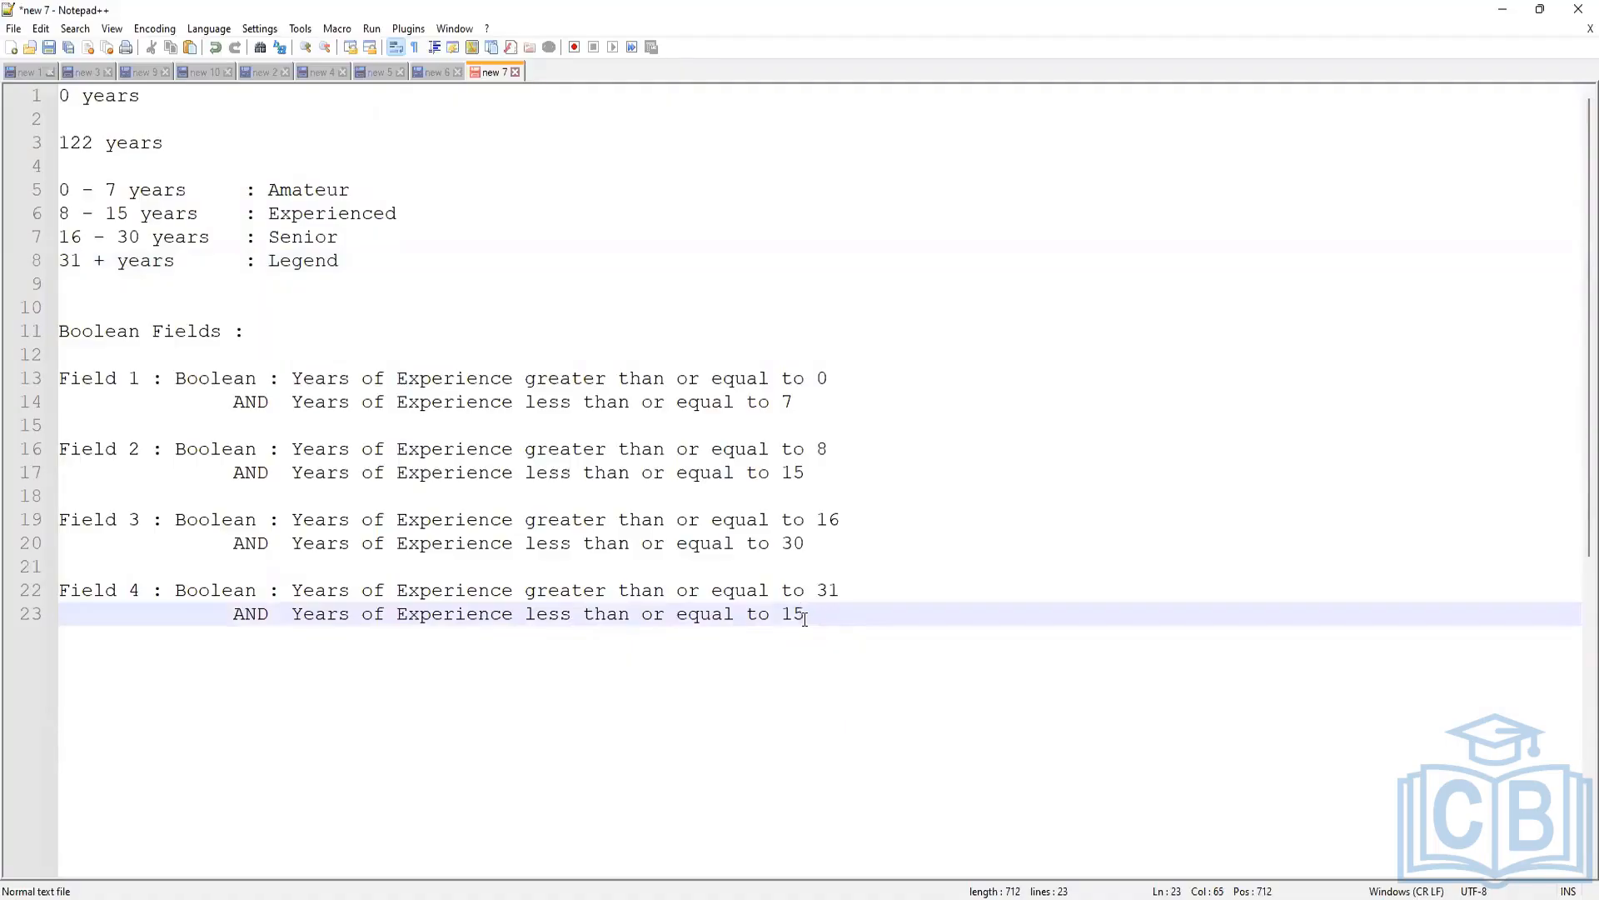
drag(810, 619, 21, 624)
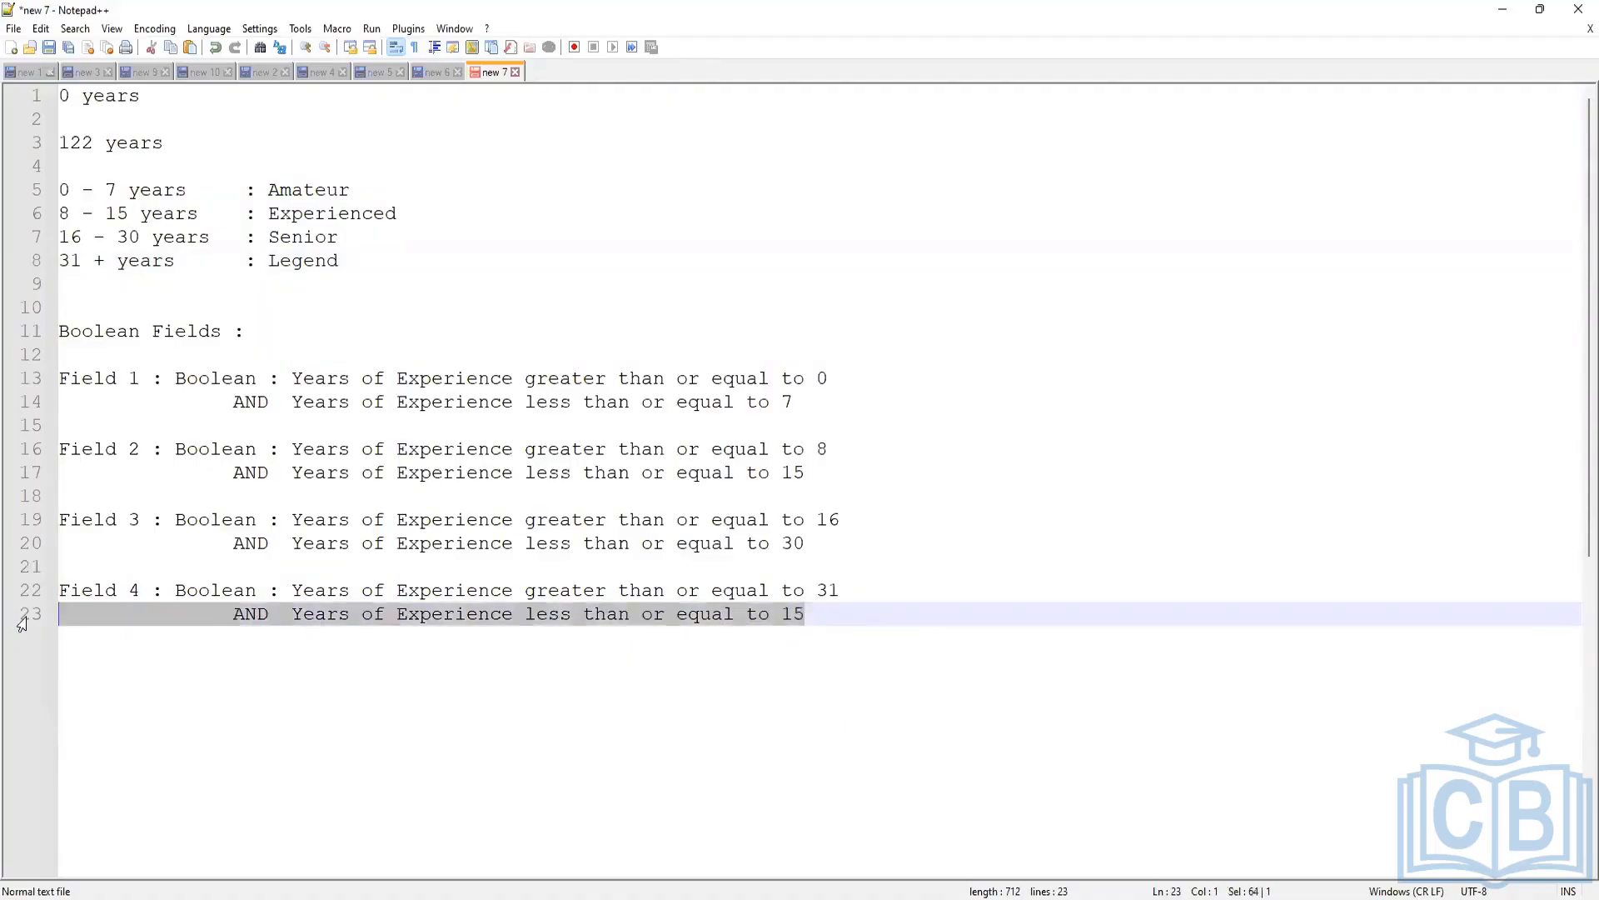
key(Delete)
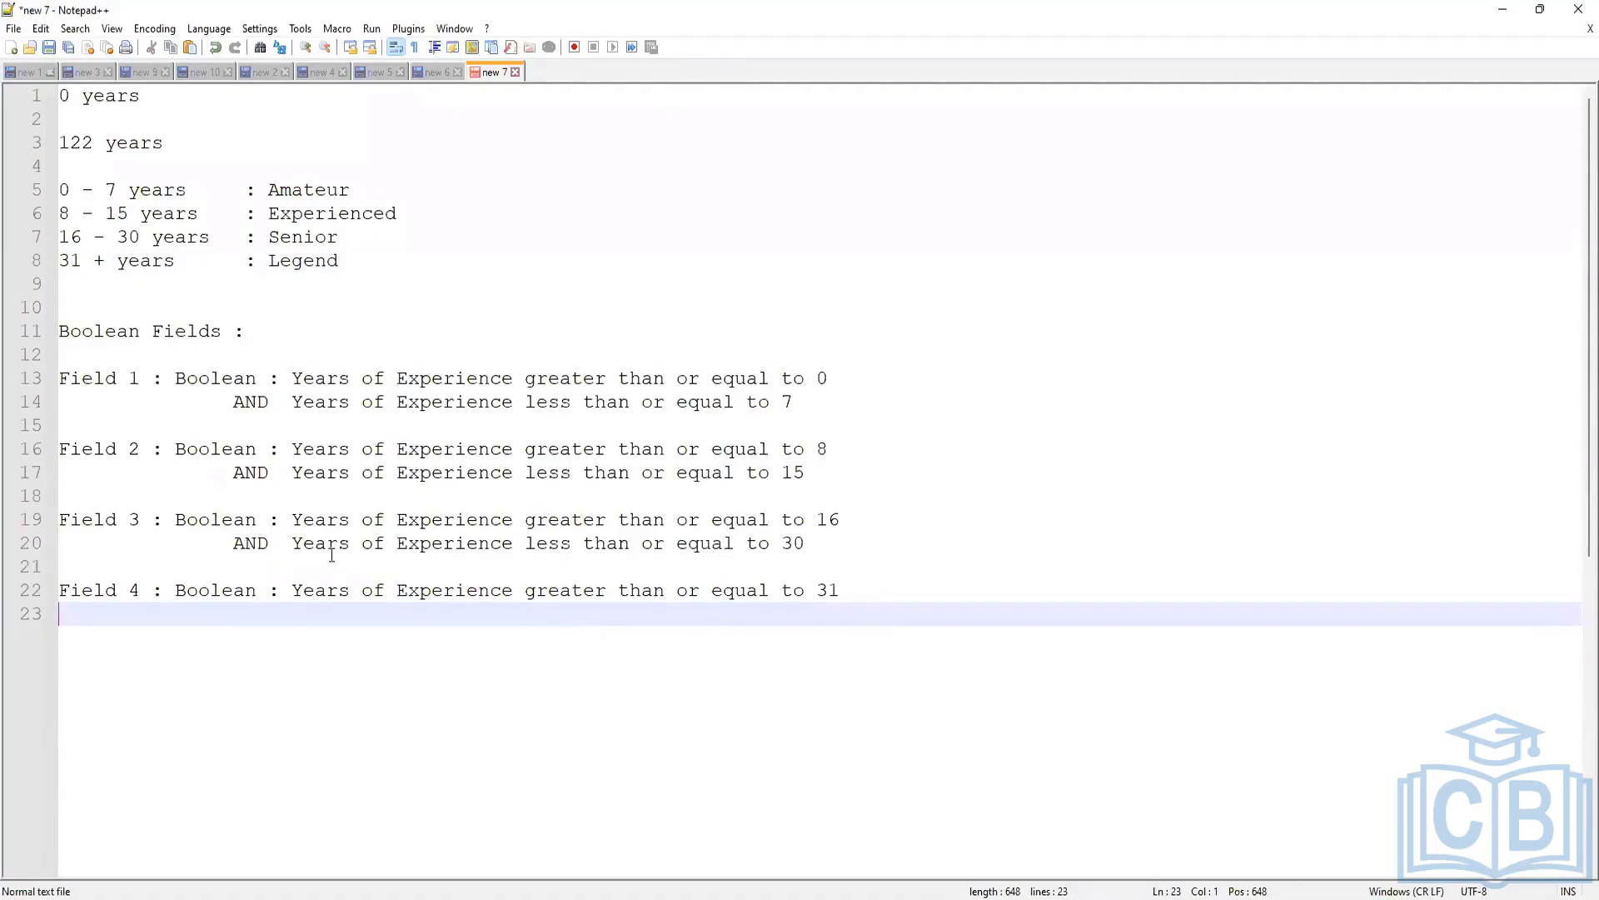
- Review the four Boolean field definitions and their year limits from Field 1 through Field 4
click(795, 402)
click(109, 383)
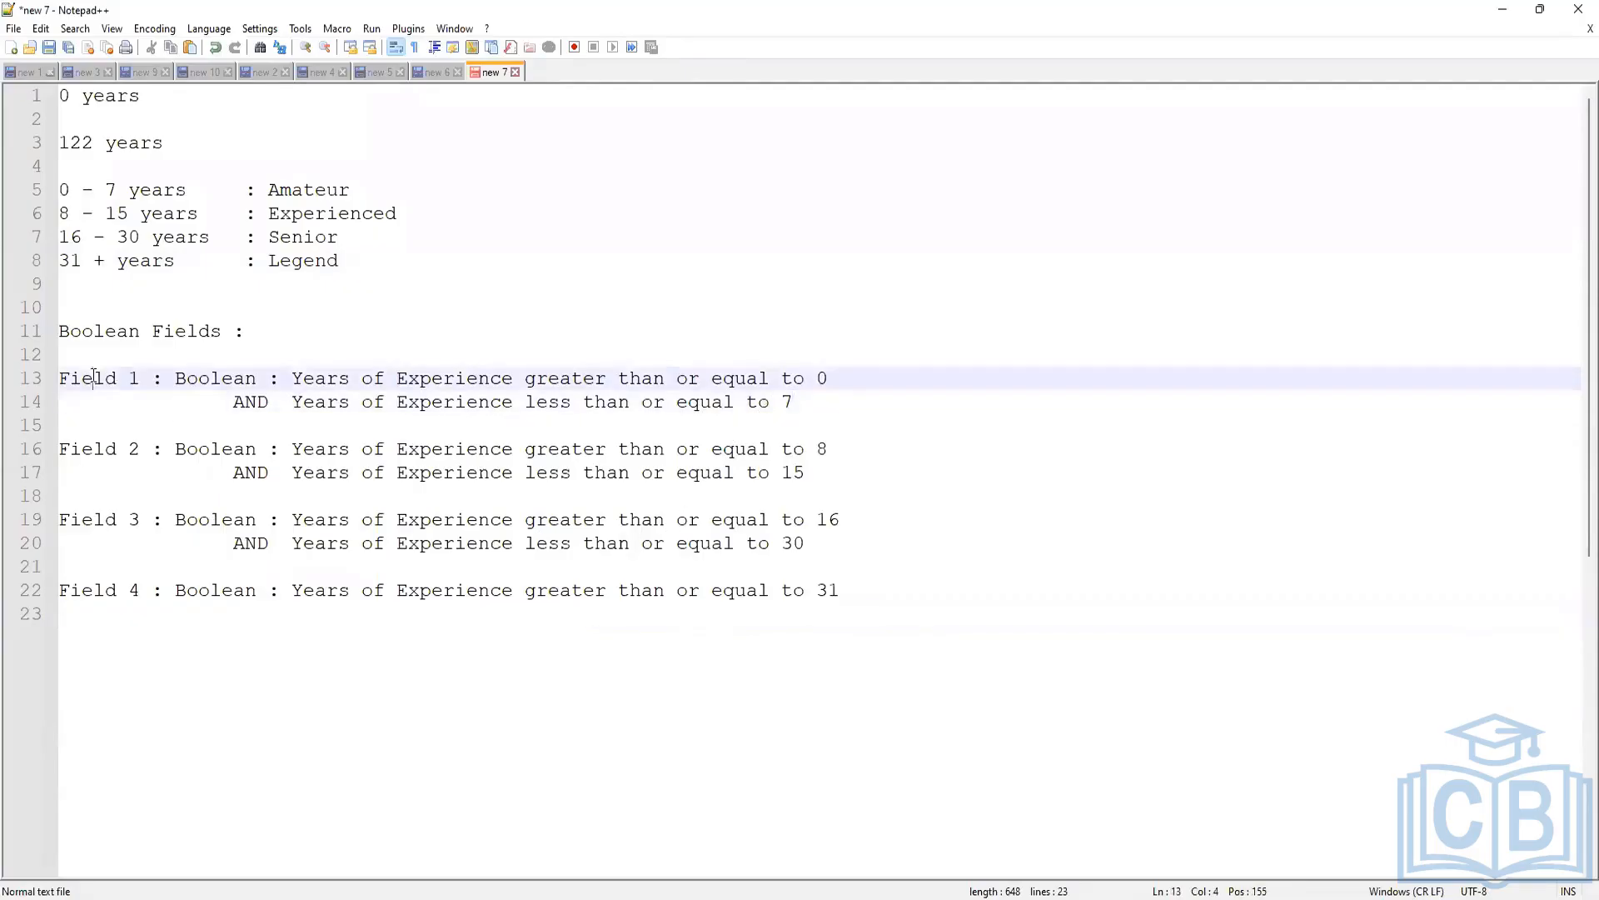
click(103, 467)
click(85, 525)
click(92, 589)
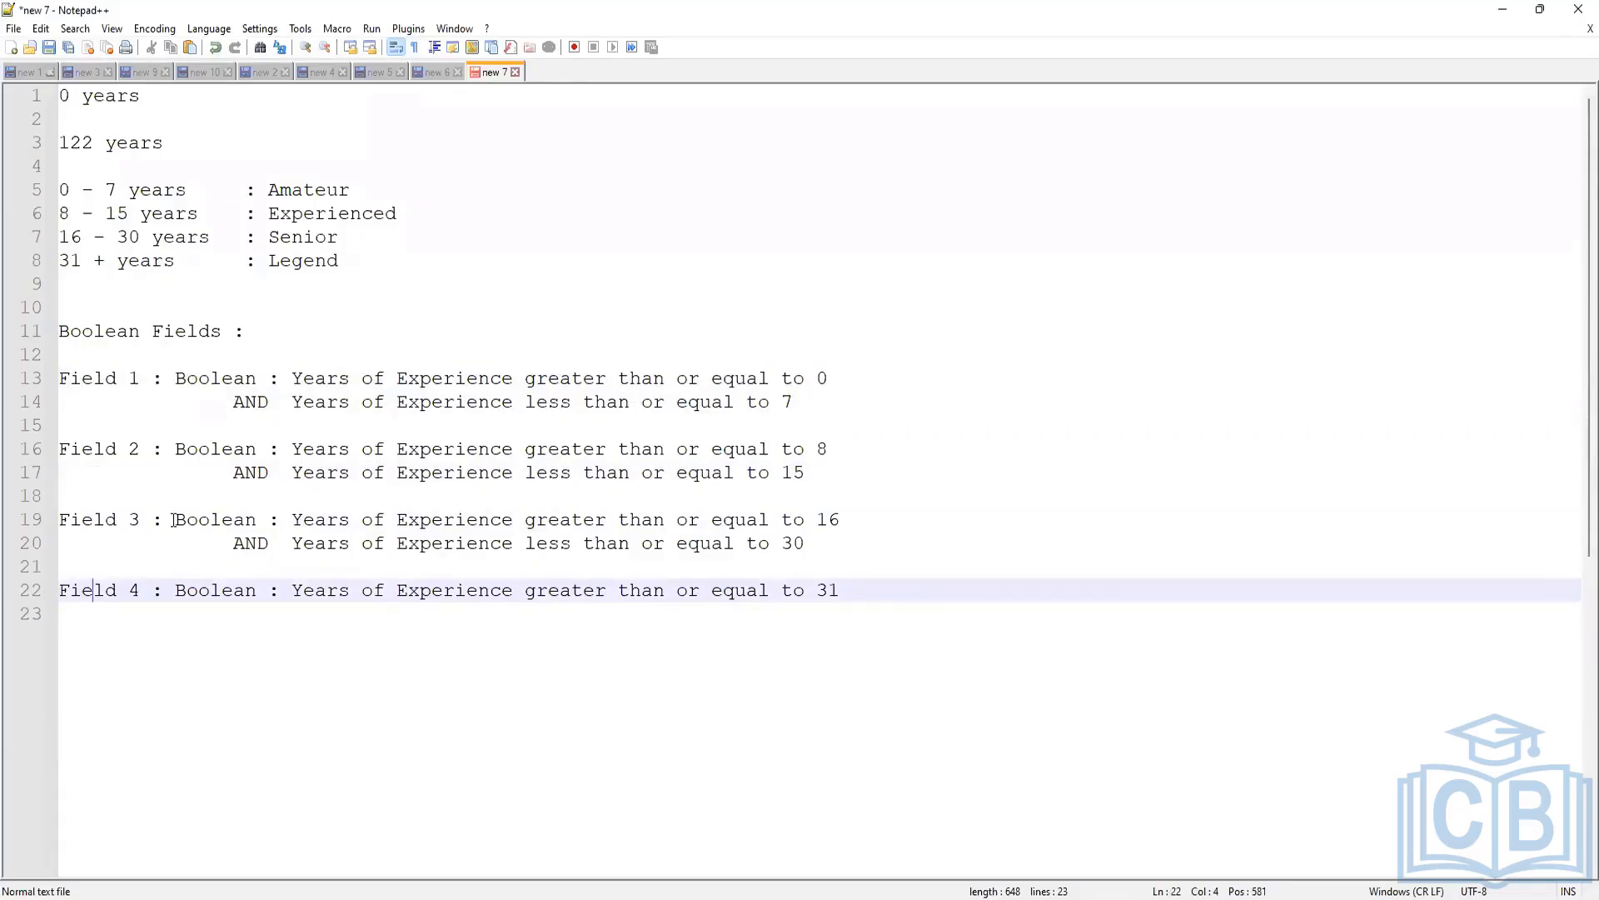
click(98, 380)
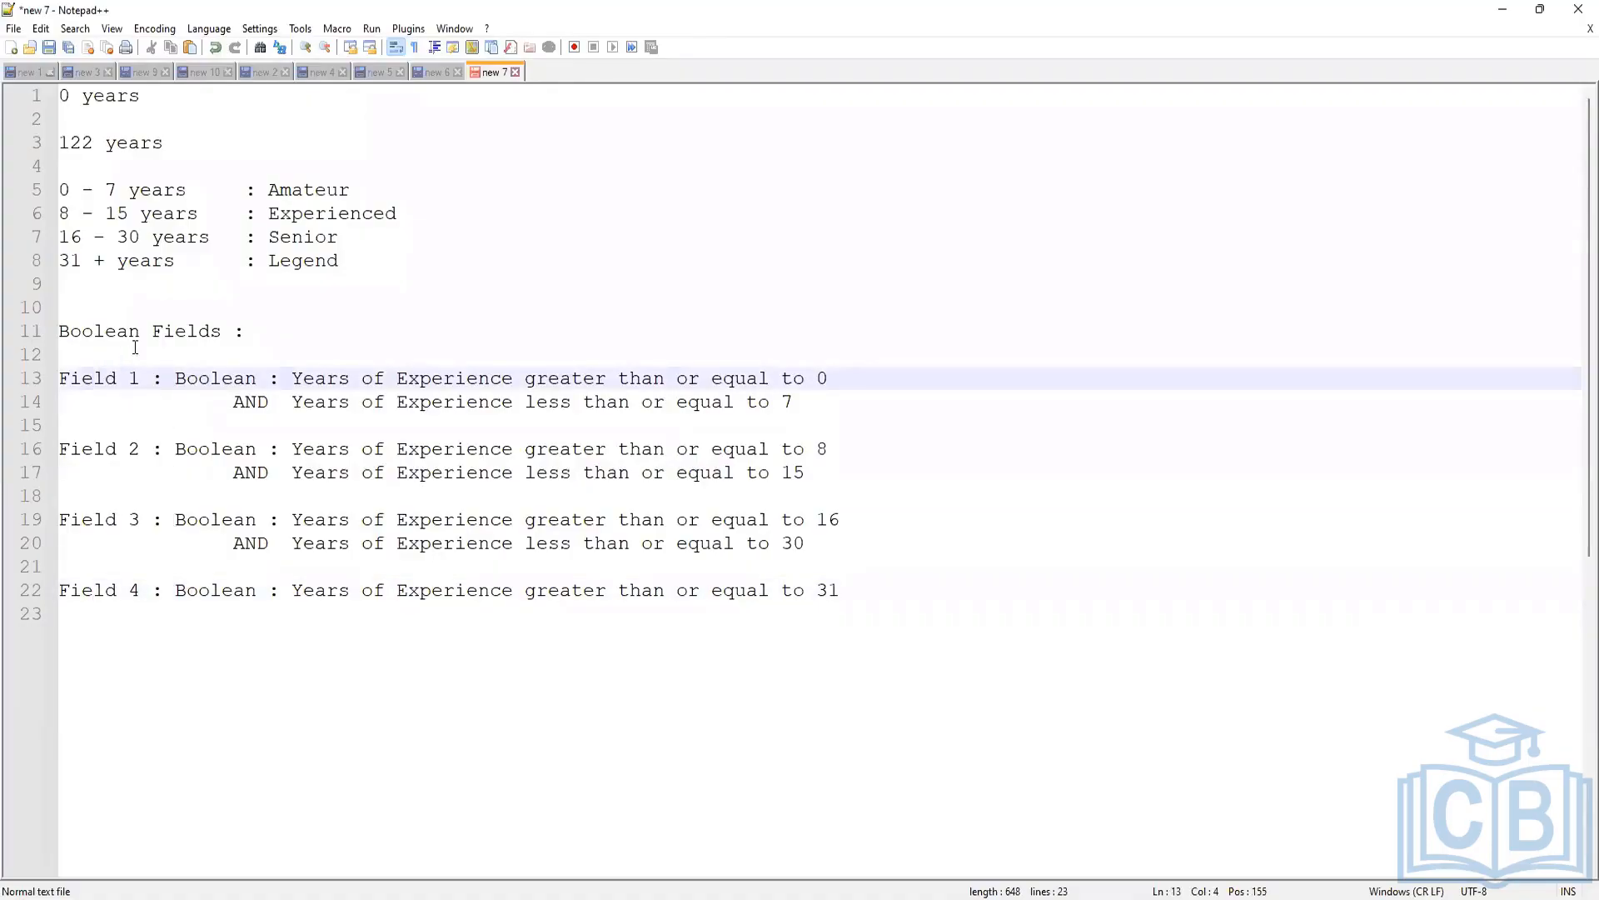
click(167, 333)
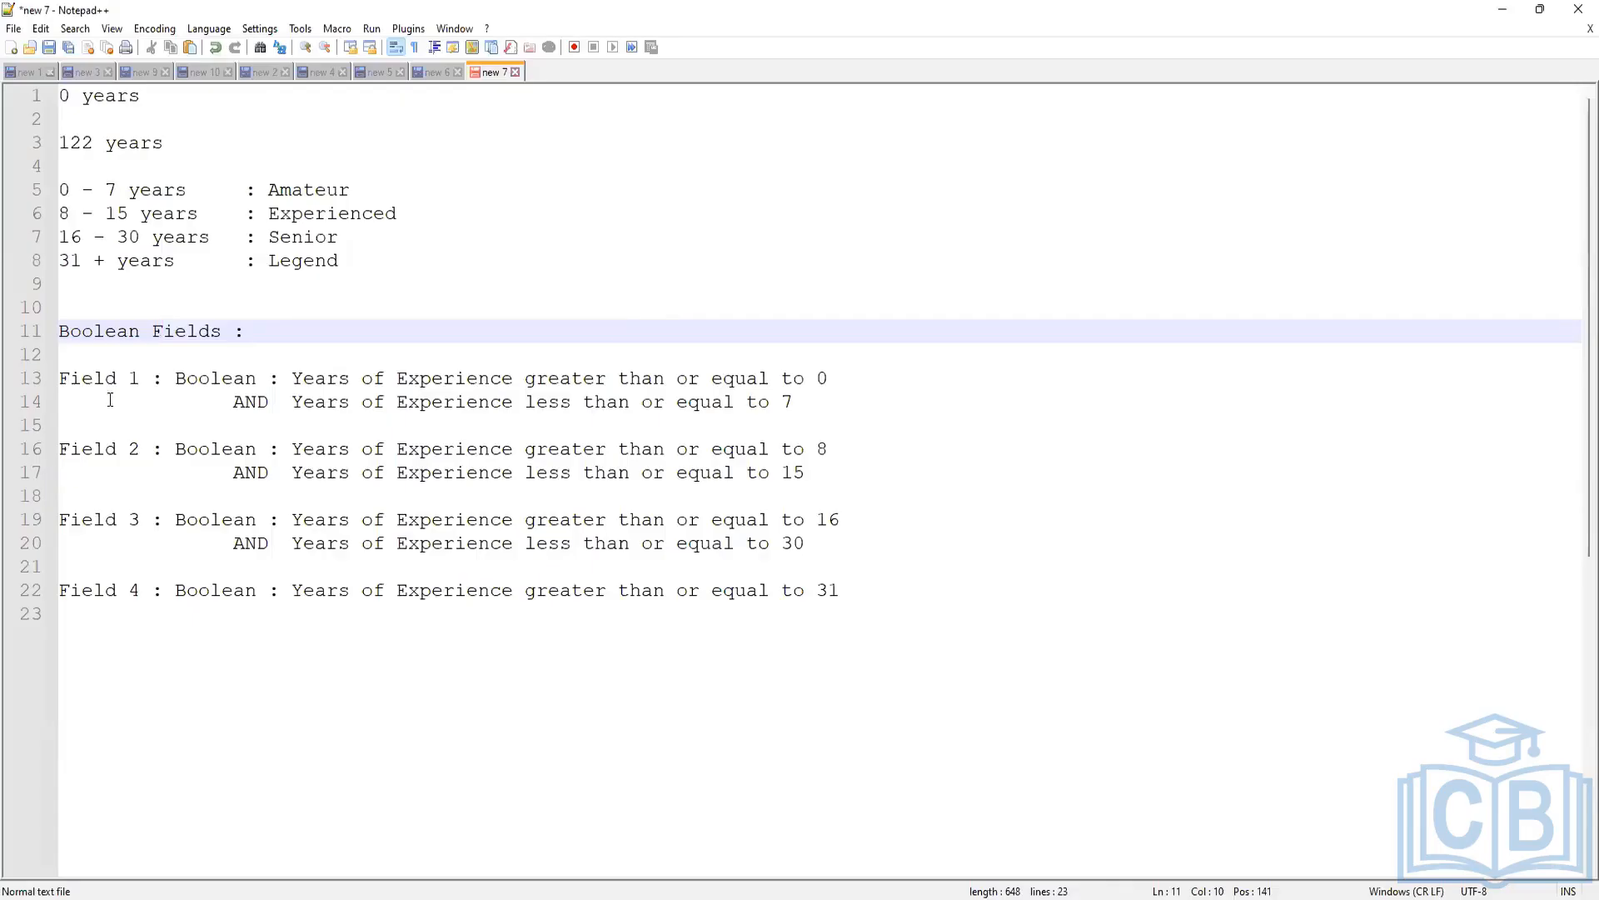
click(117, 379)
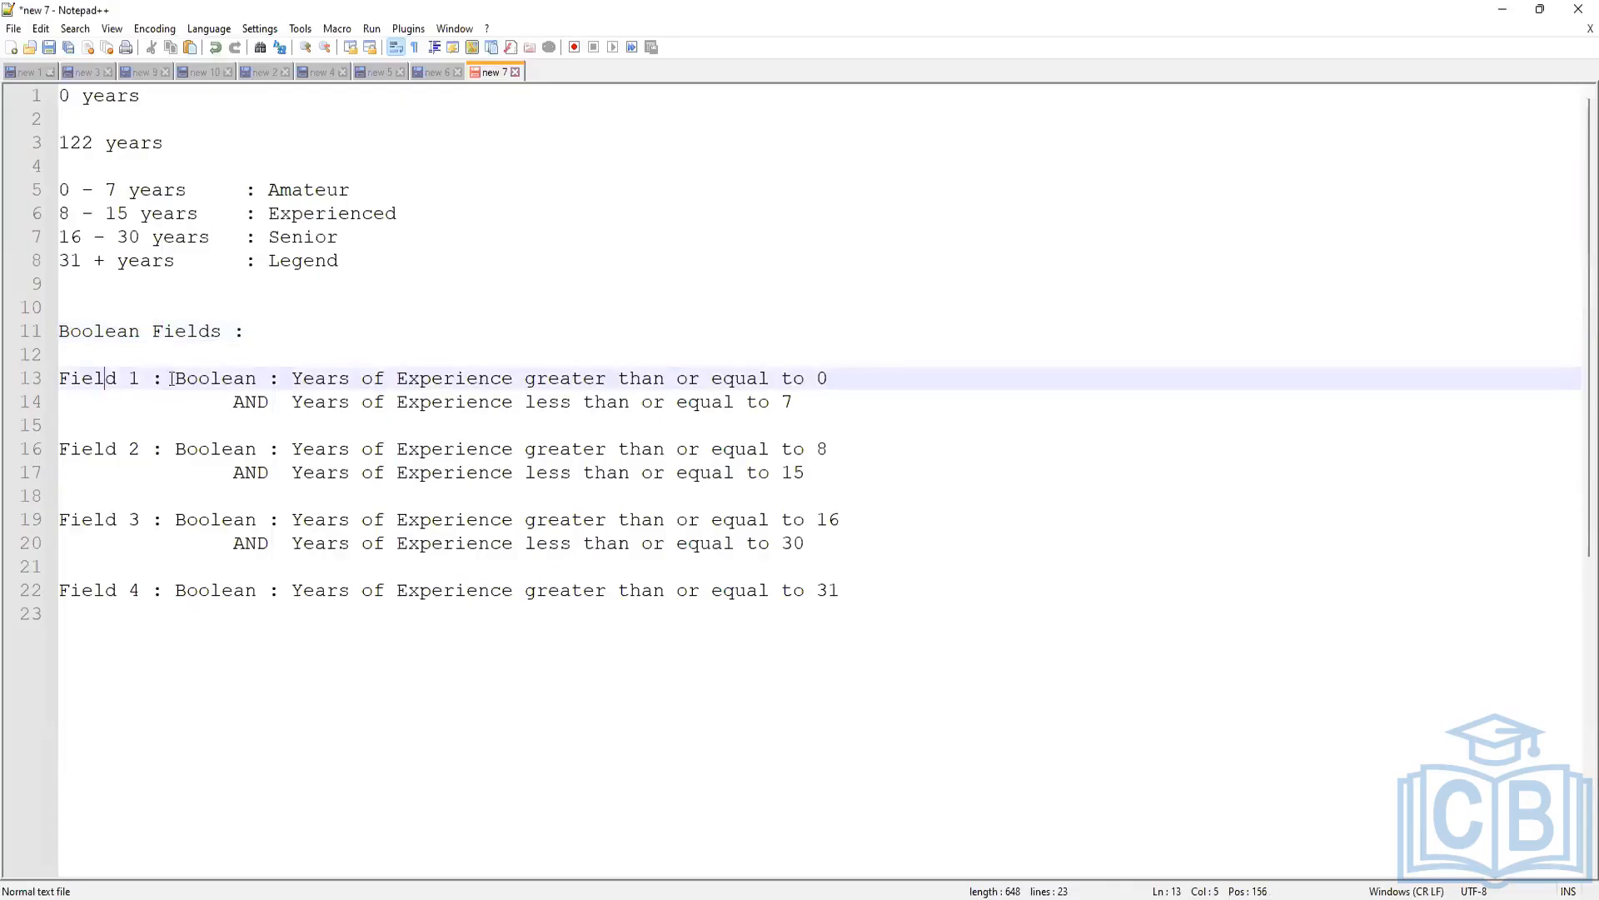
click(279, 382)
click(854, 405)
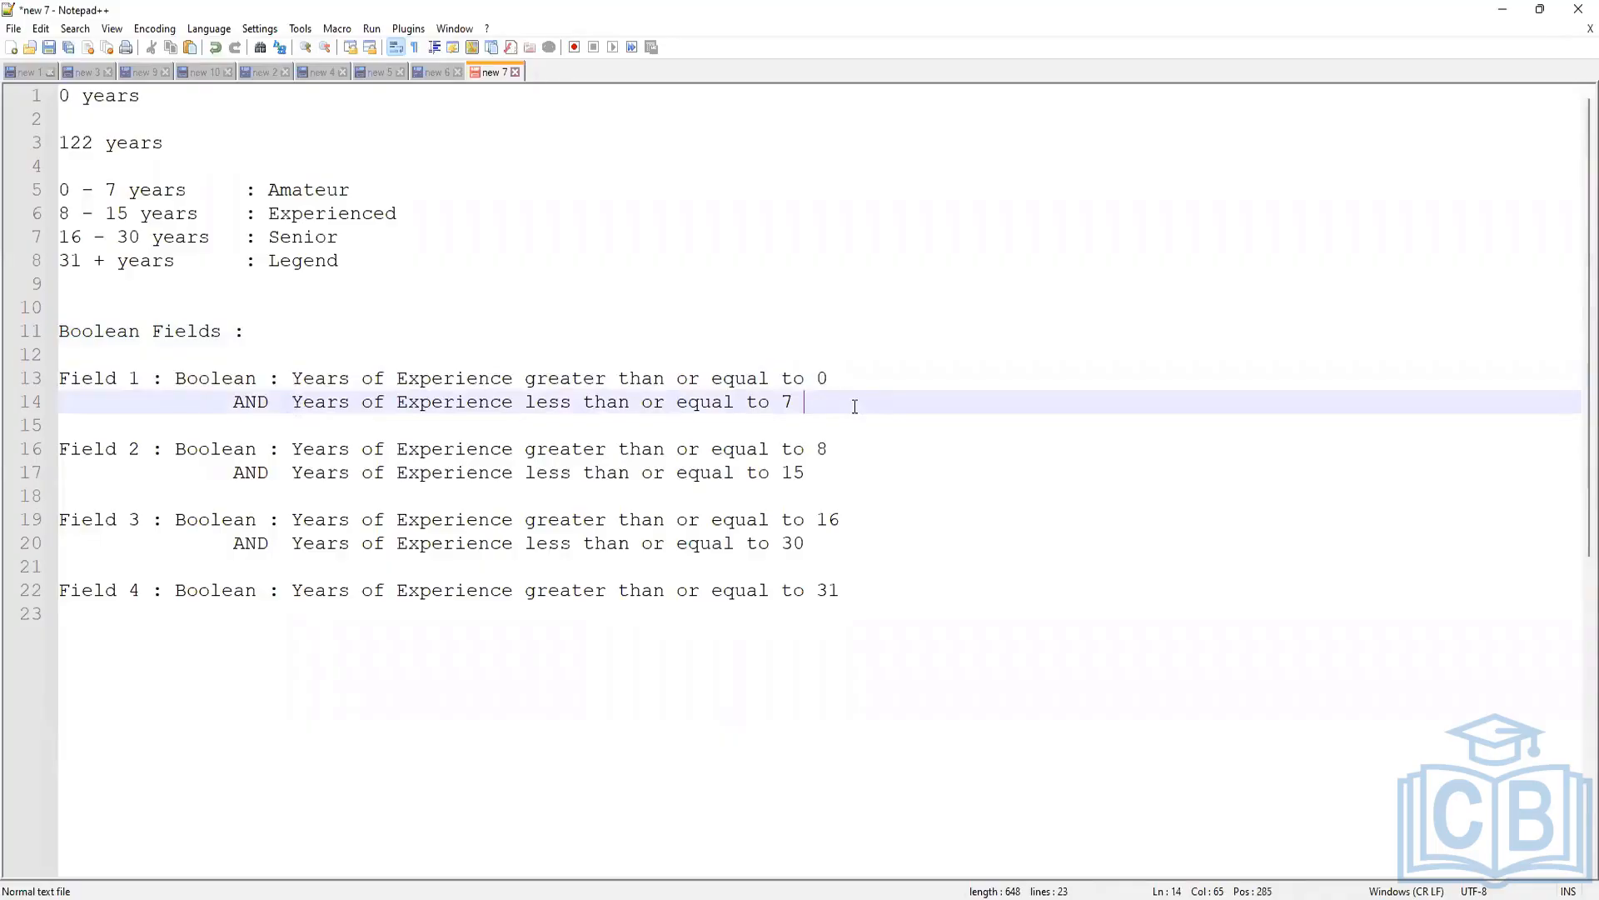
click(867, 470)
click(867, 545)
click(868, 614)
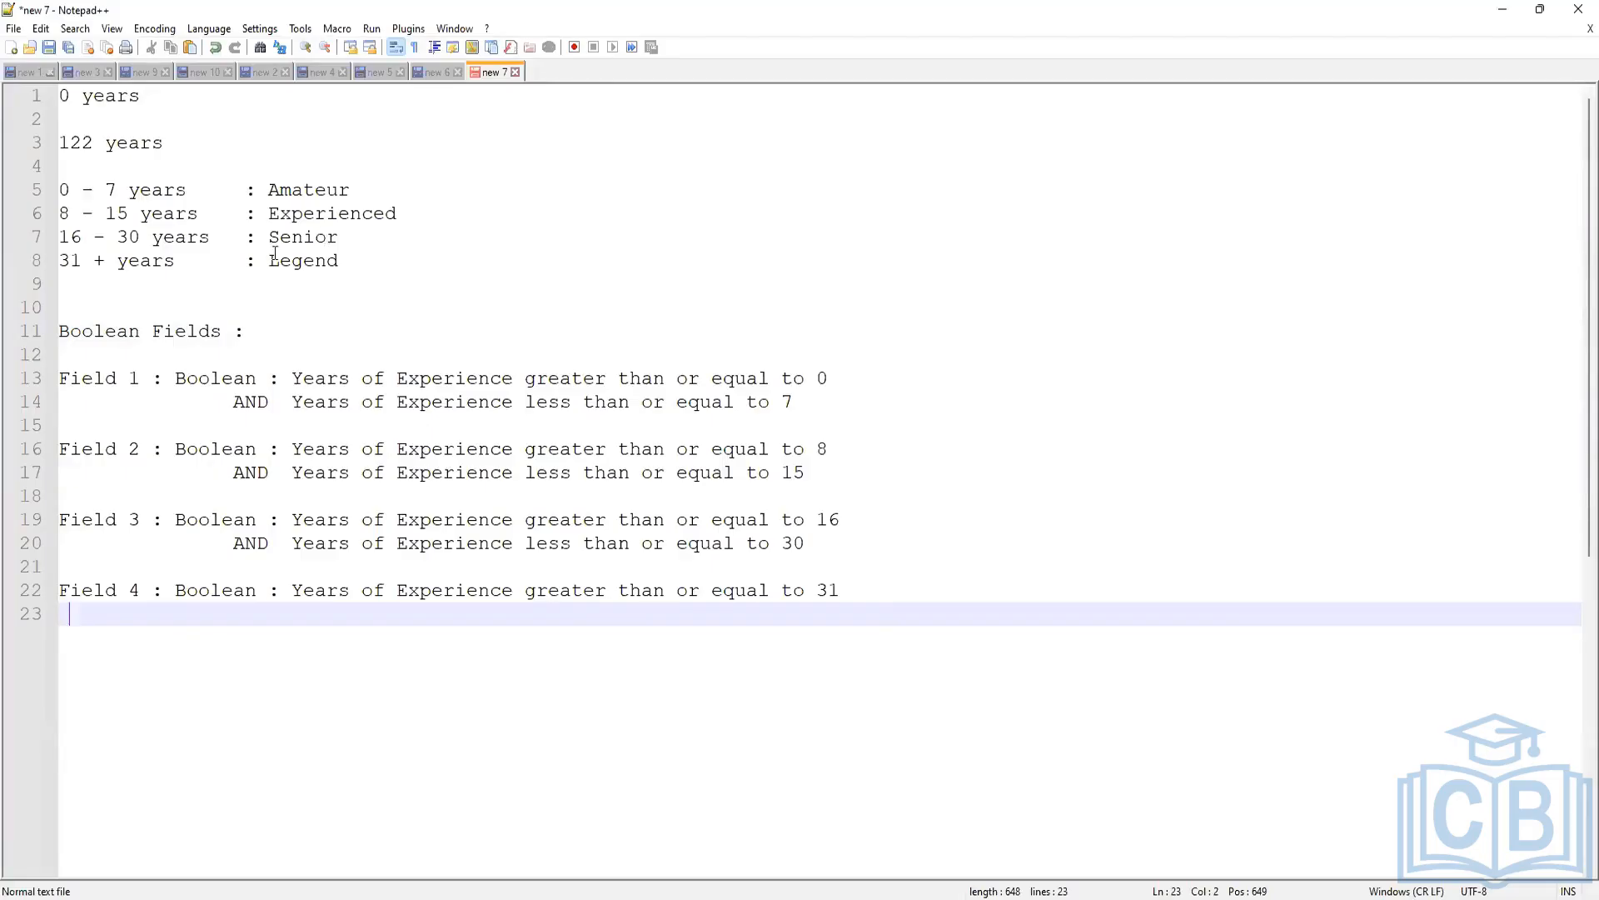
- Review the four category labels, Amateur to Legend, together with their year ranges
click(317, 190)
click(314, 214)
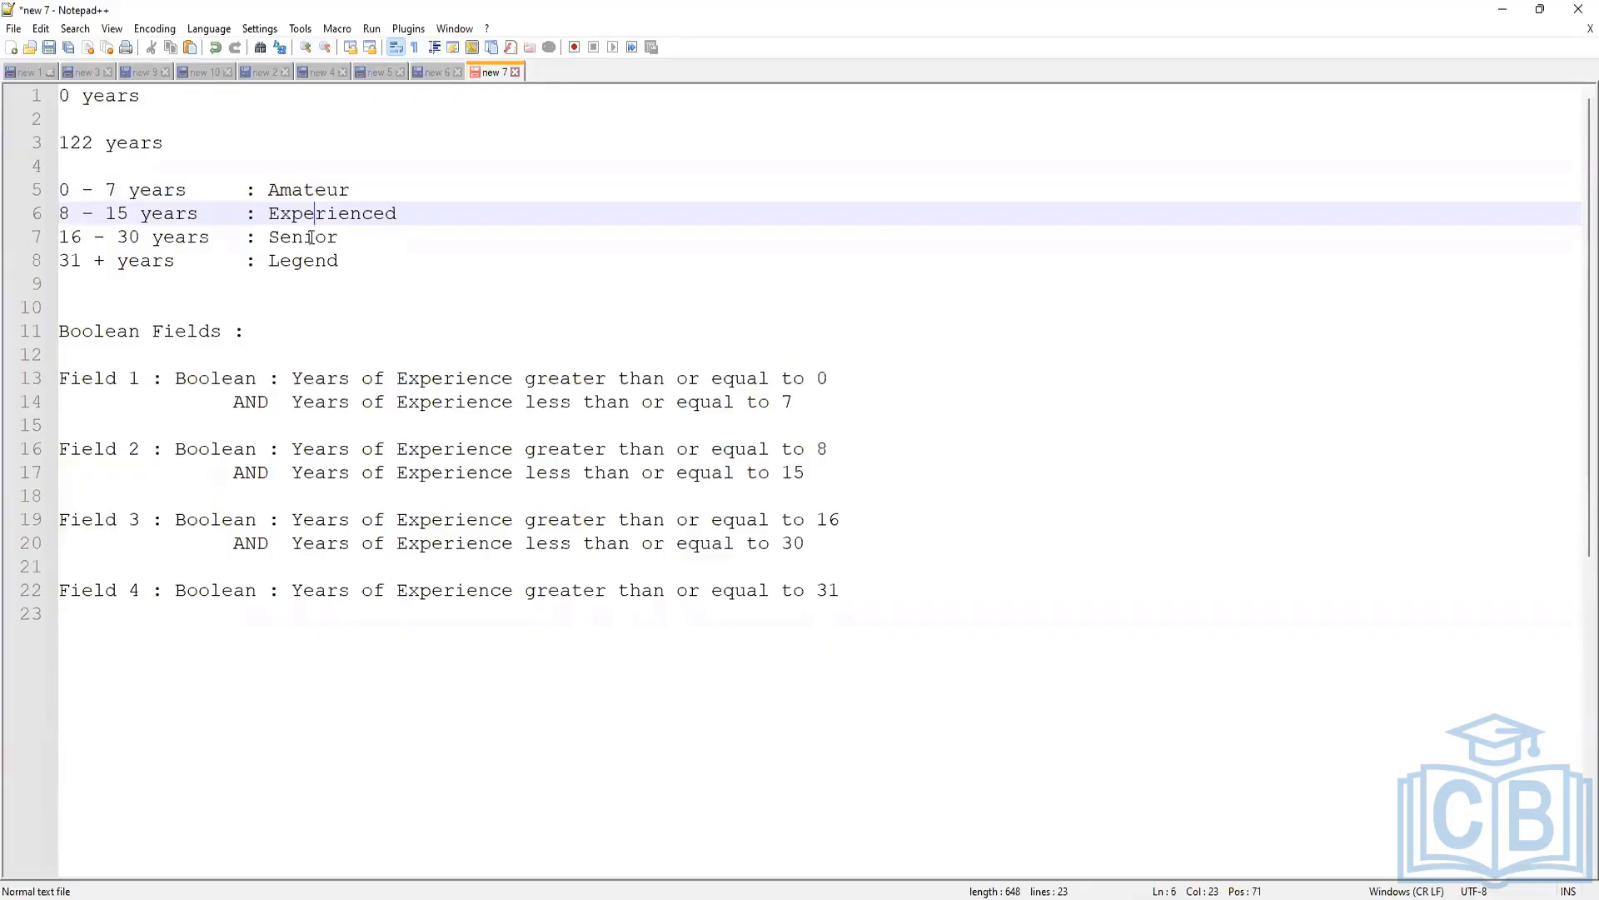
click(308, 238)
click(310, 266)
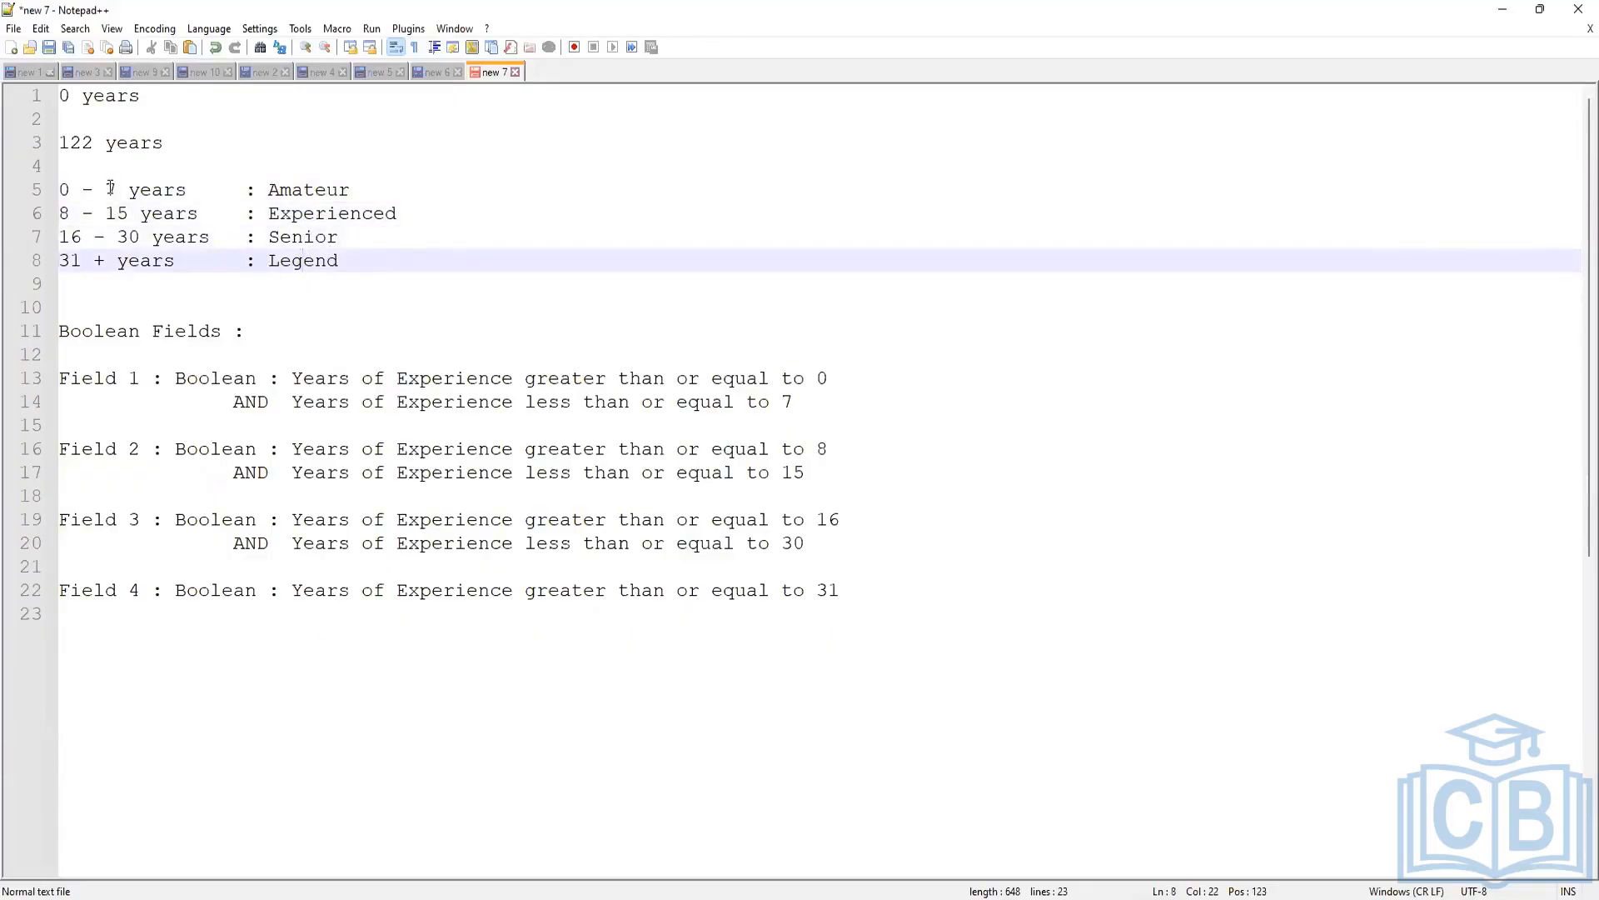
drag(121, 190, 60, 190)
click(95, 214)
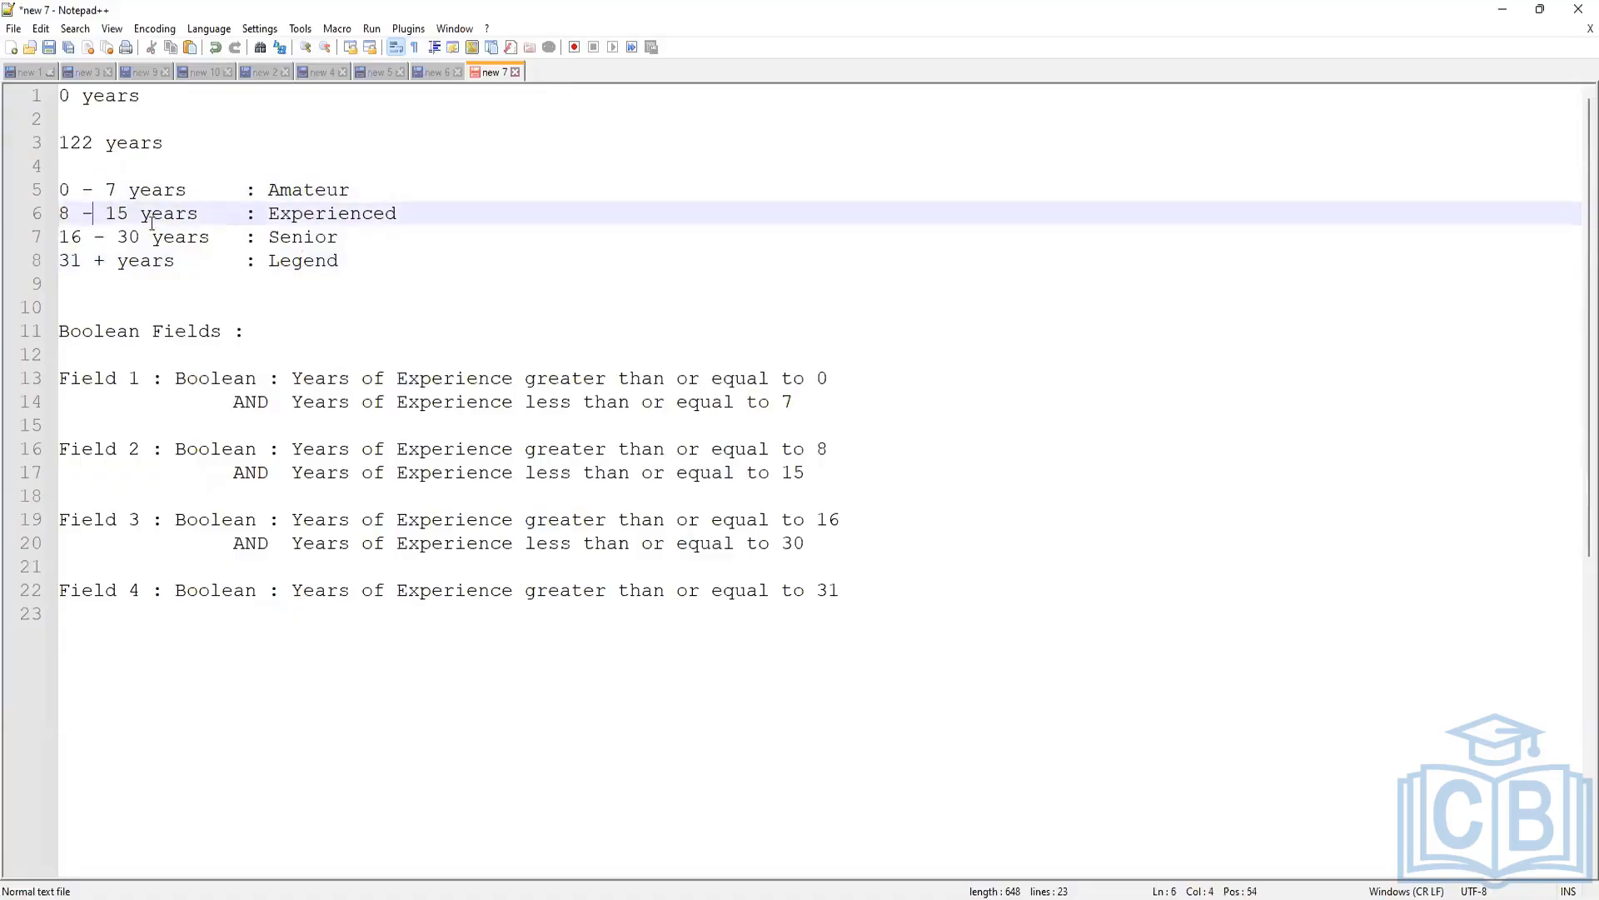
drag(151, 222, 60, 218)
click(136, 237)
drag(179, 238, 46, 250)
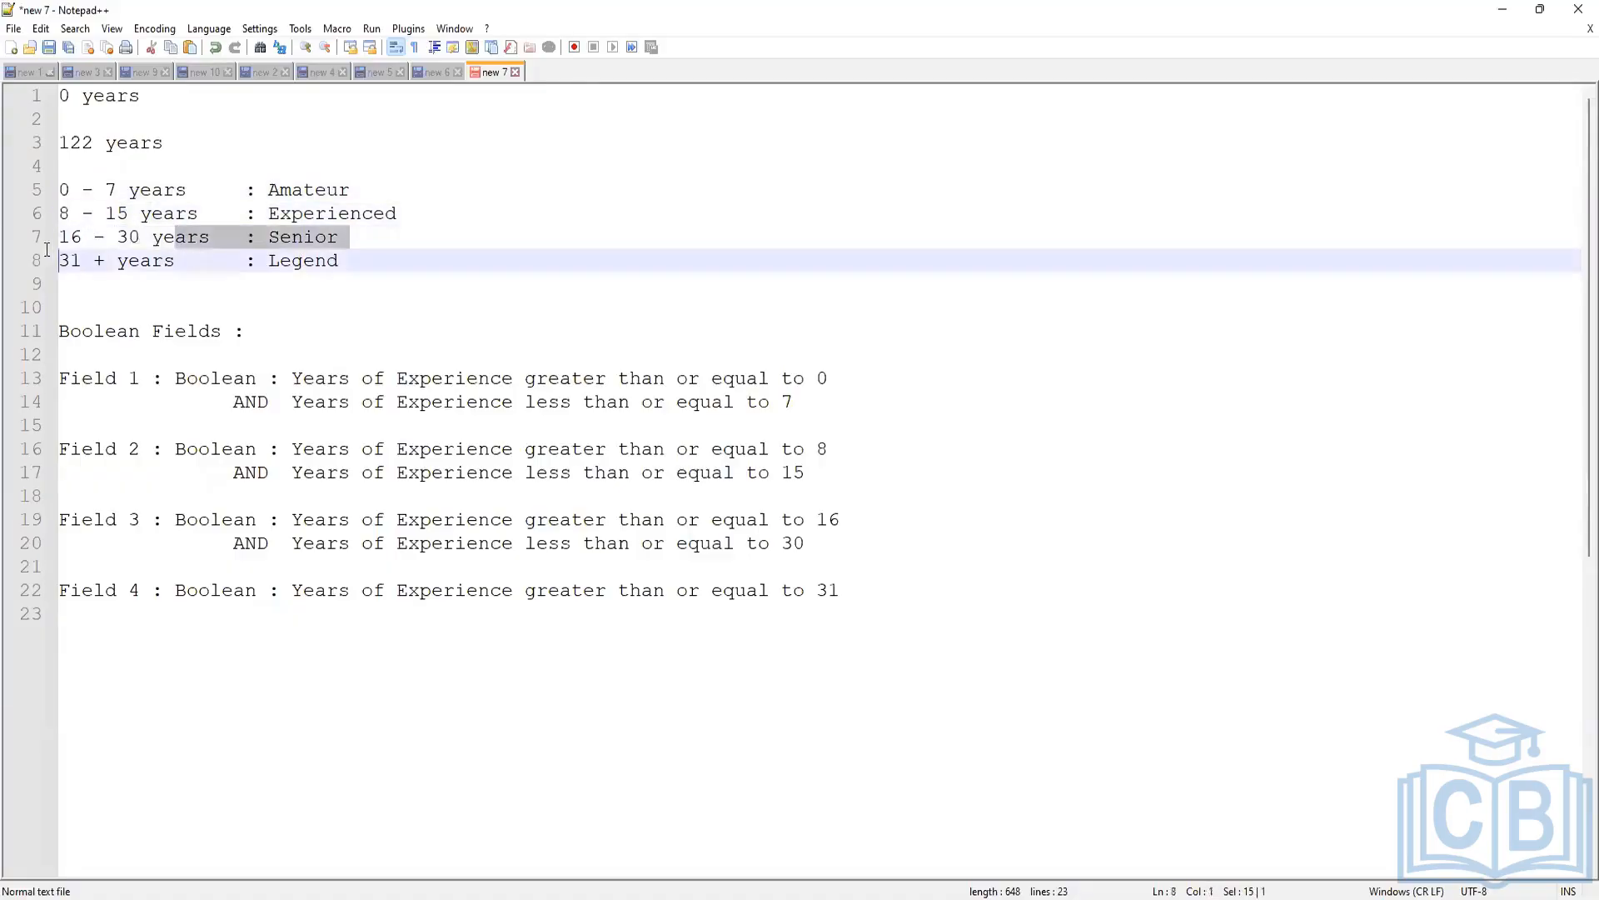
drag(156, 241, 51, 231)
click(144, 261)
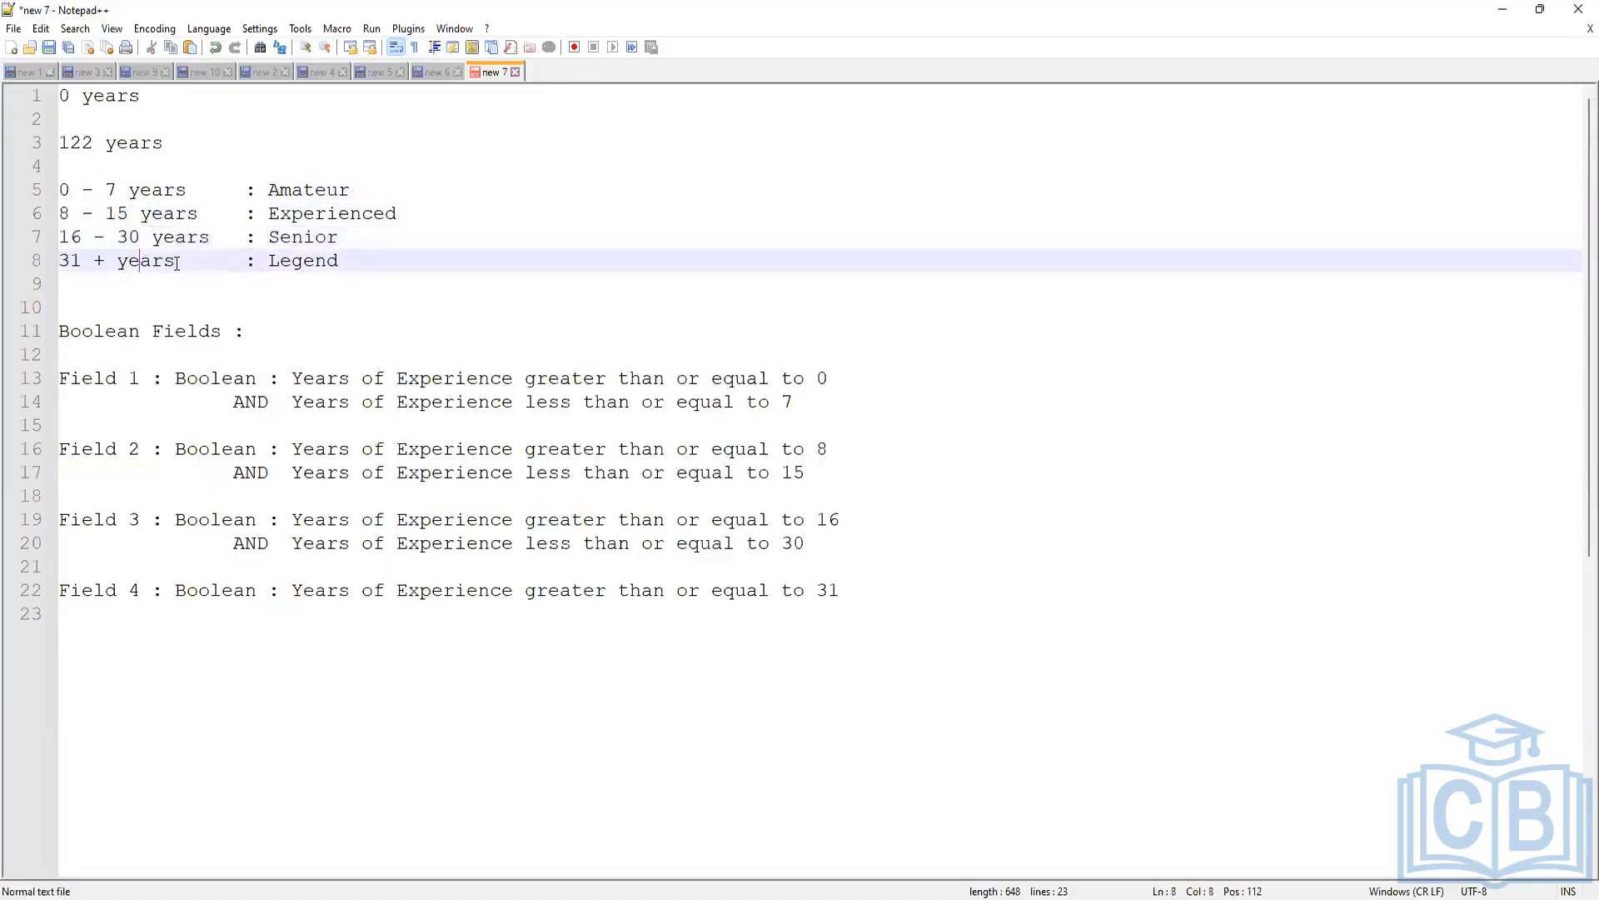
- Go through the four years-of-service ranges row by row, from 0 - 7 years to 31 + years
drag(176, 263, 55, 260)
click(95, 191)
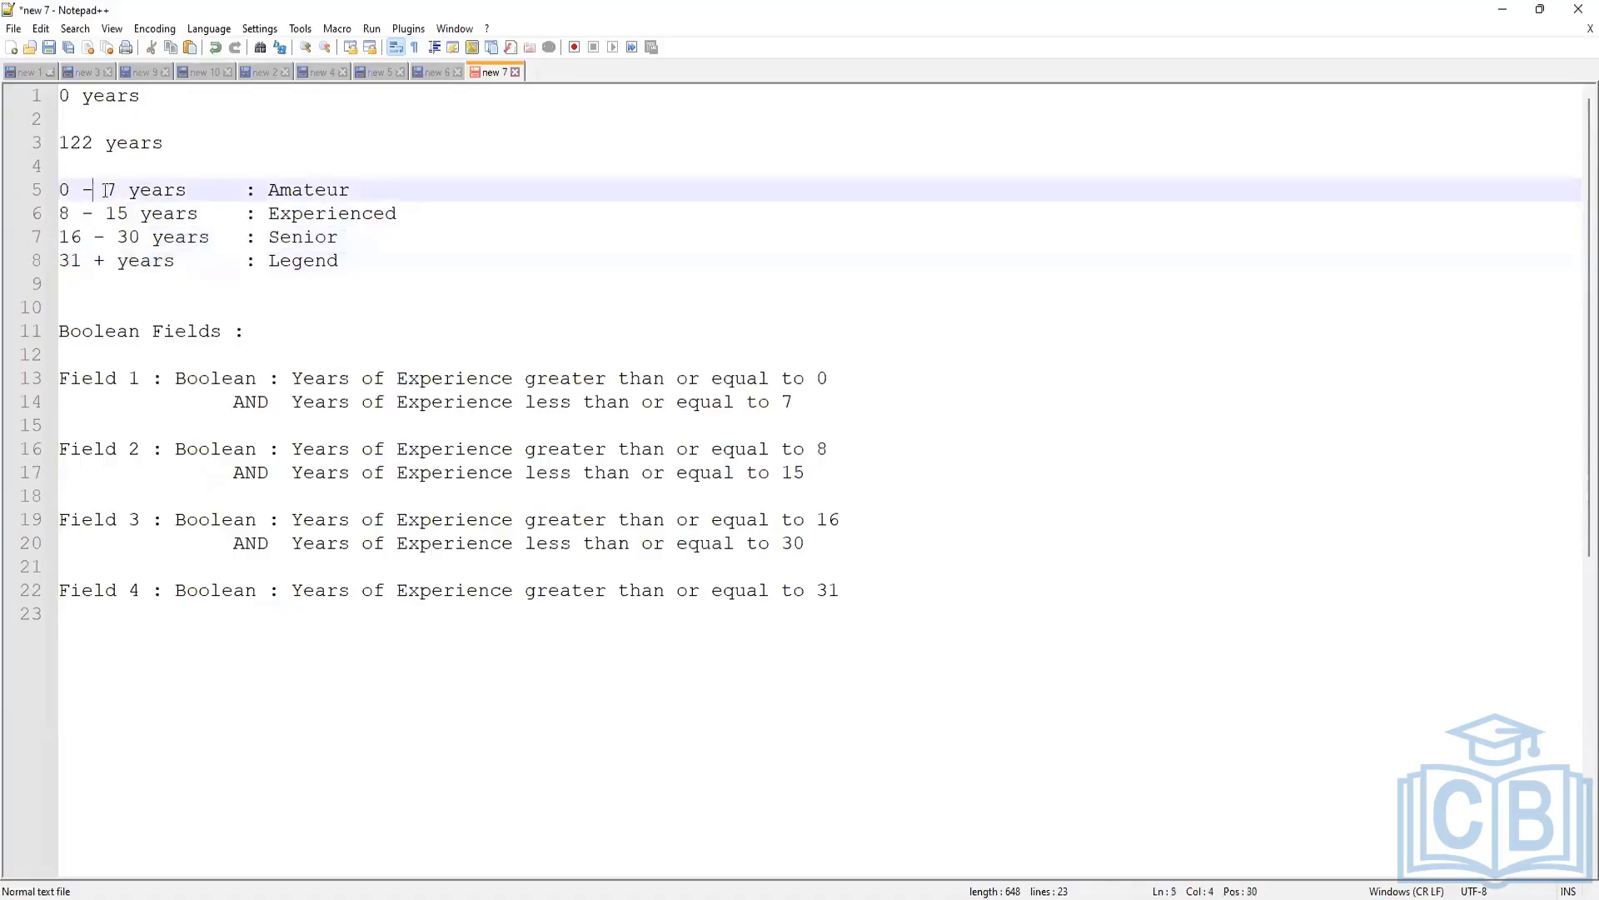
click(150, 191)
click(168, 215)
click(156, 239)
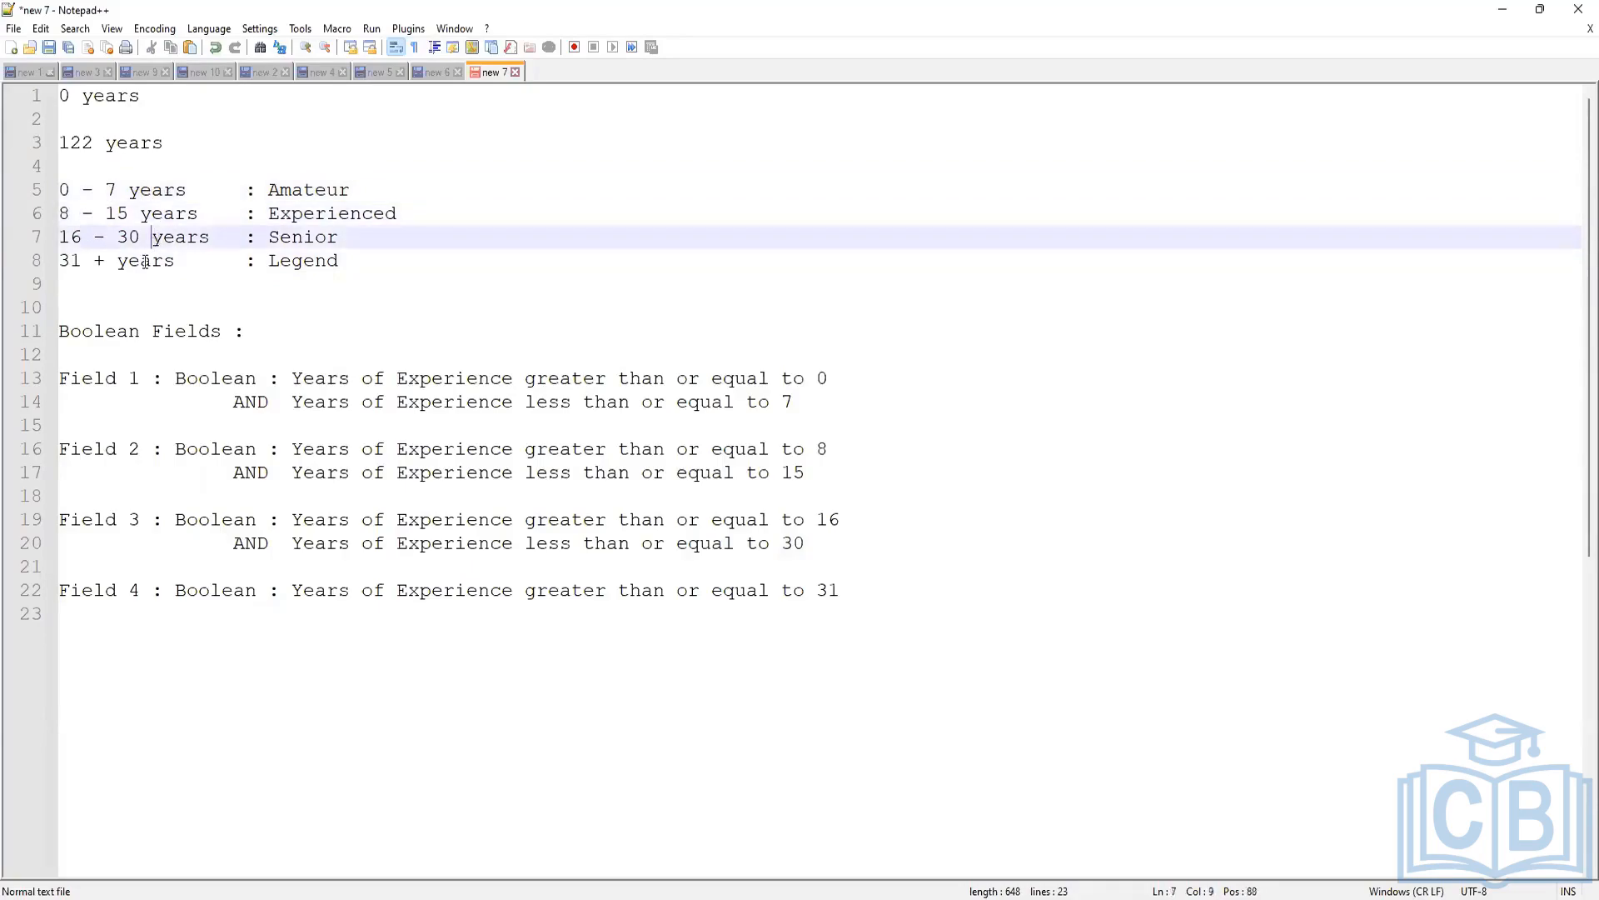
click(144, 262)
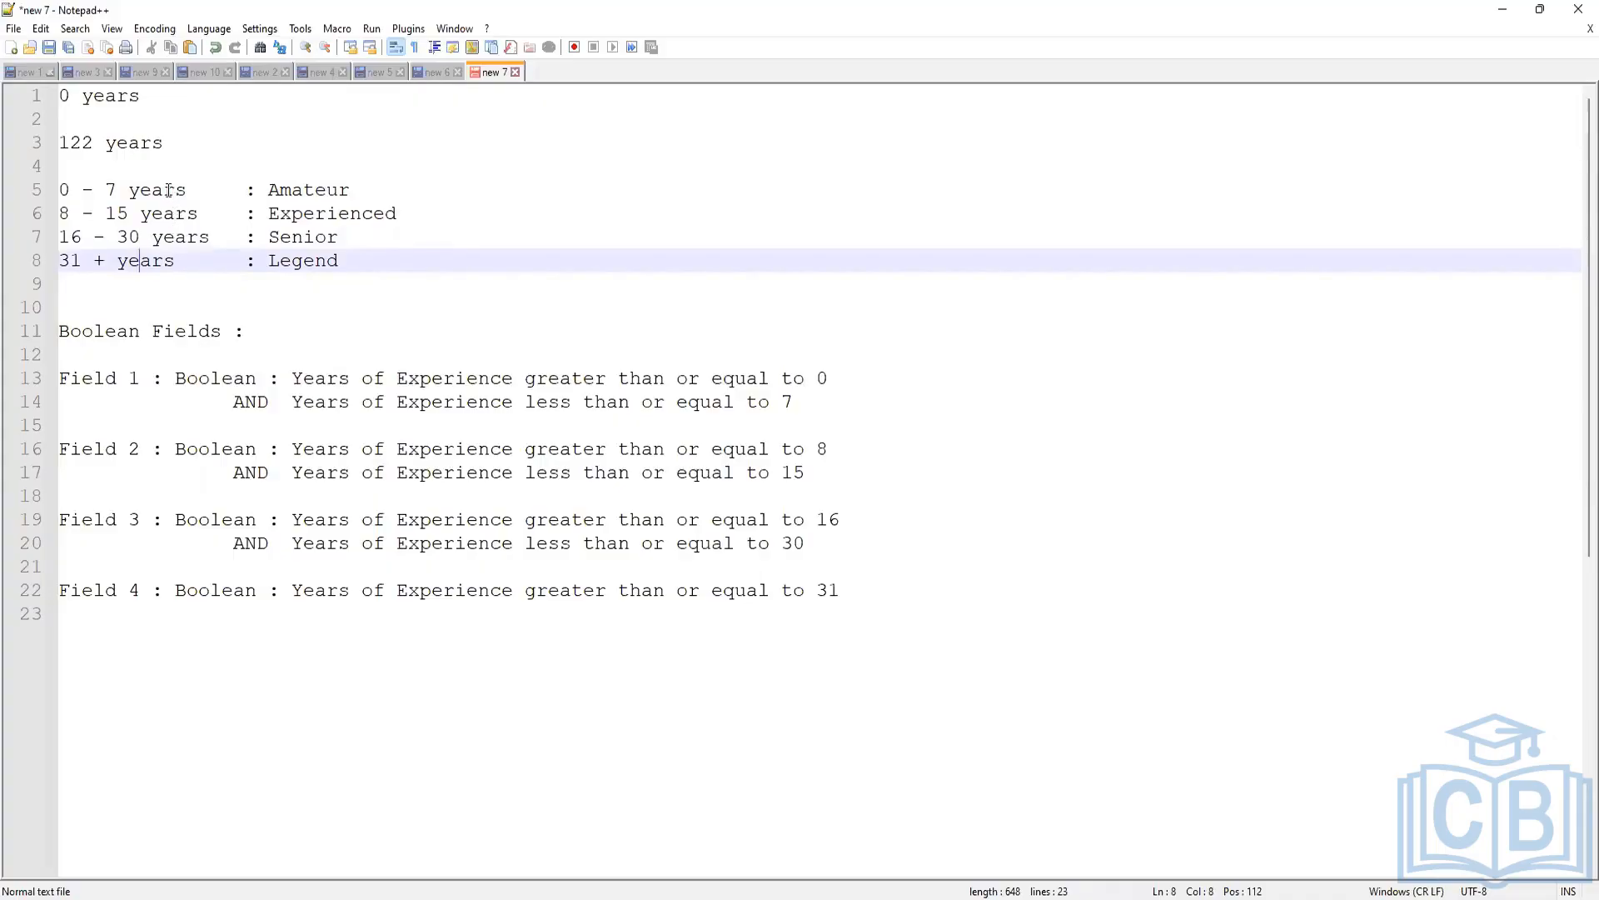
key(Up)
key(Up)
key(Up)
key(Down)
key(Down)
key(Down)
click(143, 209)
click(143, 261)
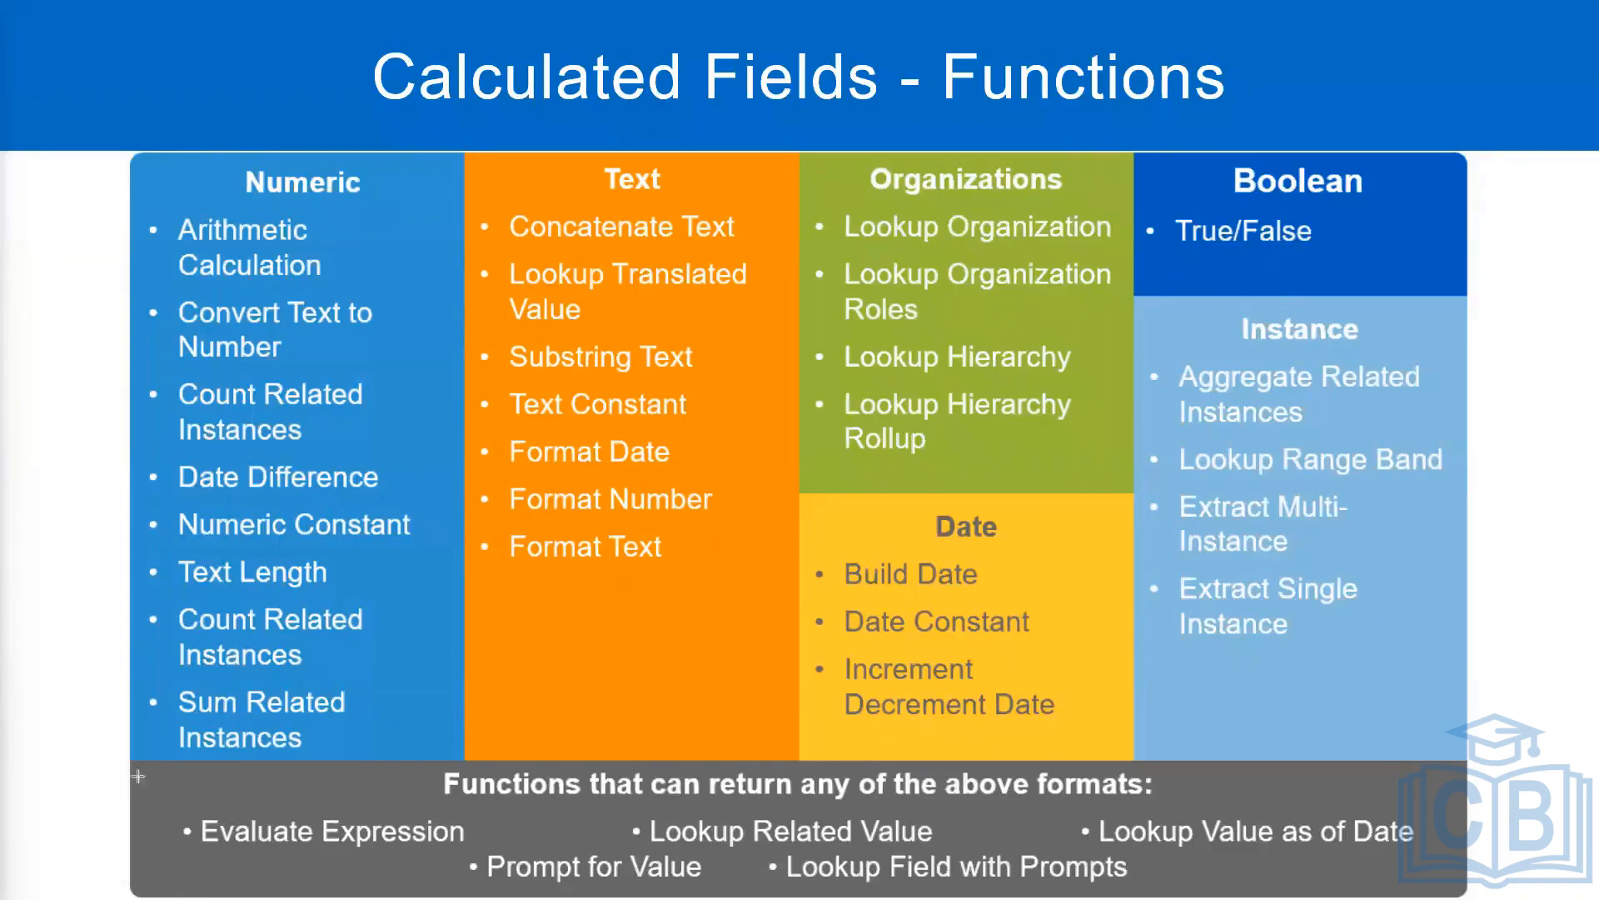
- Check Evaluate Expression on the calculated field functions slide, and add the line "Field 5 : Eval Expression :" below Field 4 in Notepad++
mouse_move(150, 785)
mouse_down()
mouse_move(372, 860)
mouse_move(481, 858)
mouse_up()
key(alt+Tab)
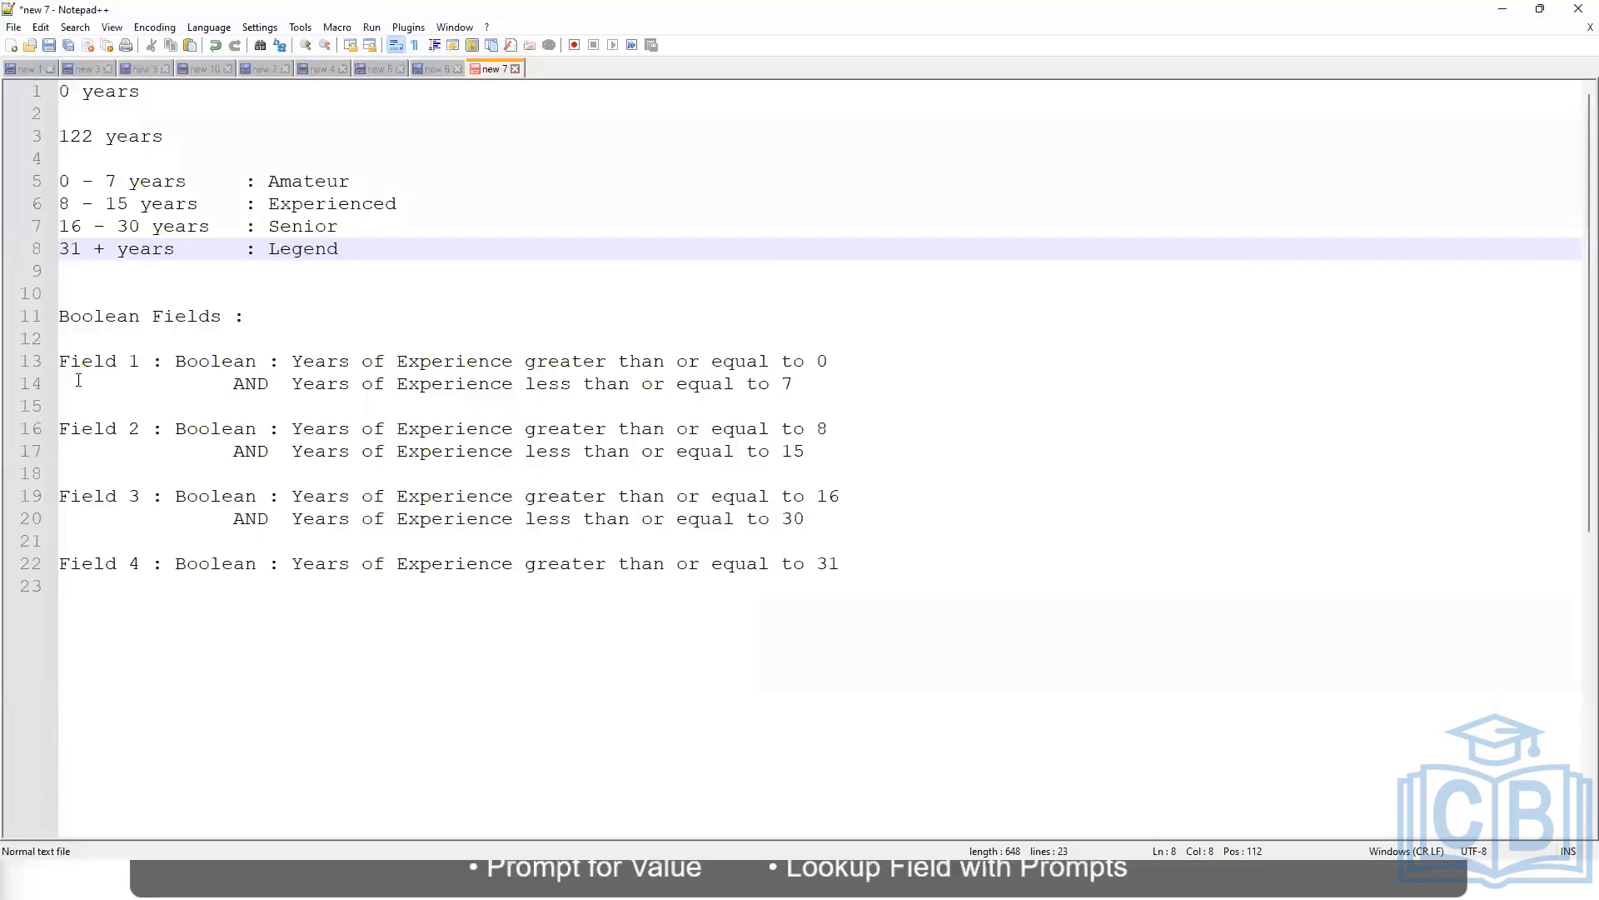
click(63, 359)
drag(63, 359, 159, 561)
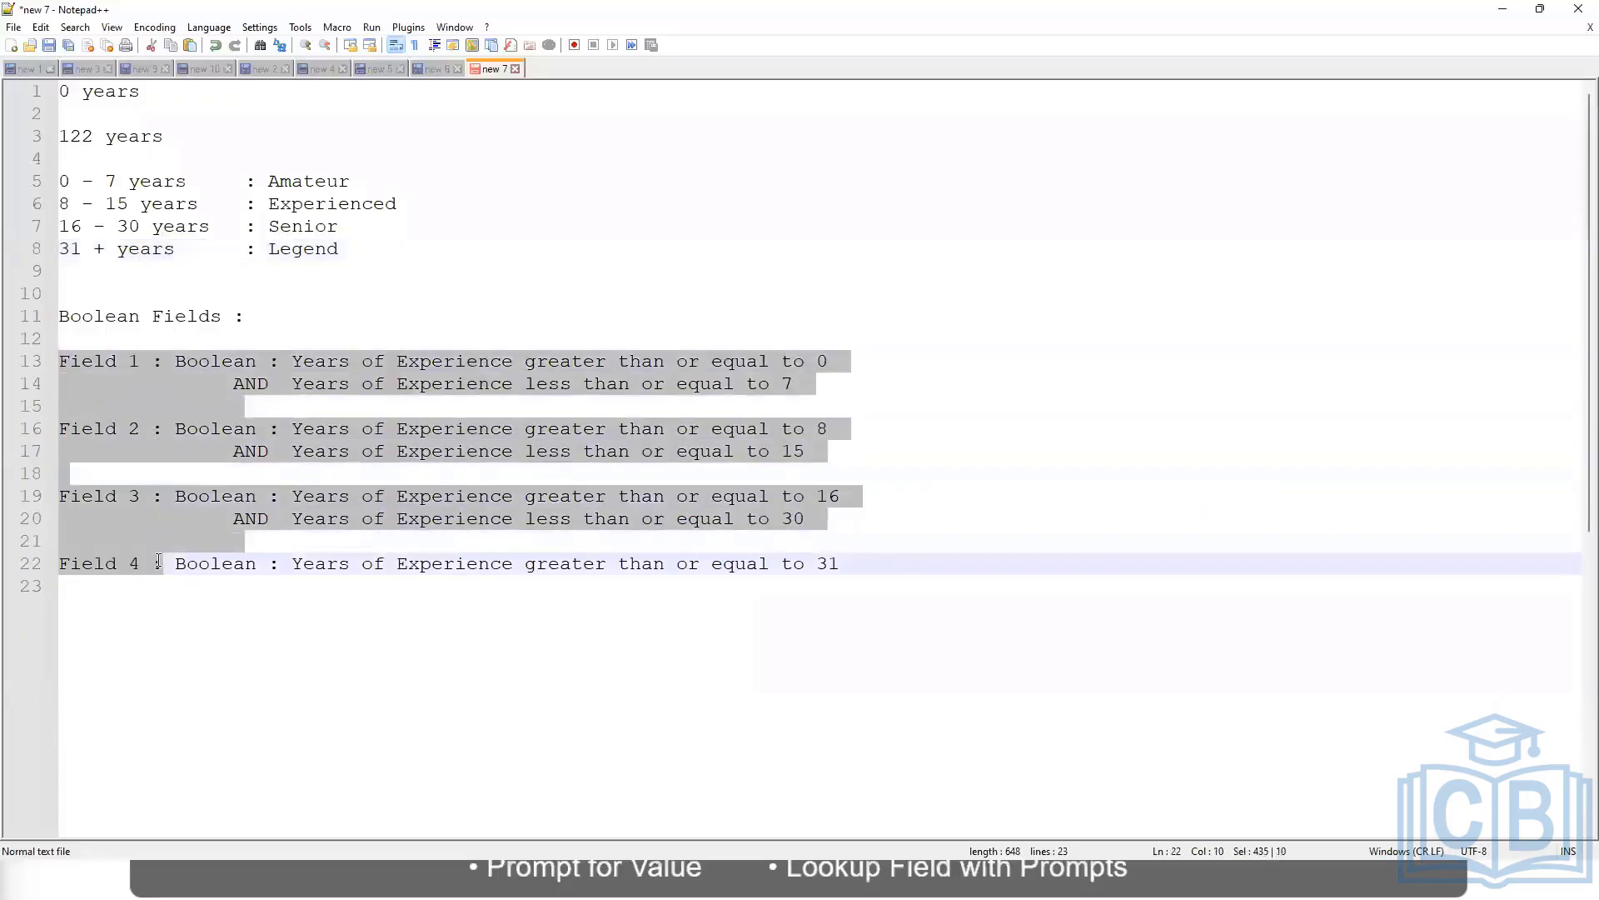
click(945, 554)
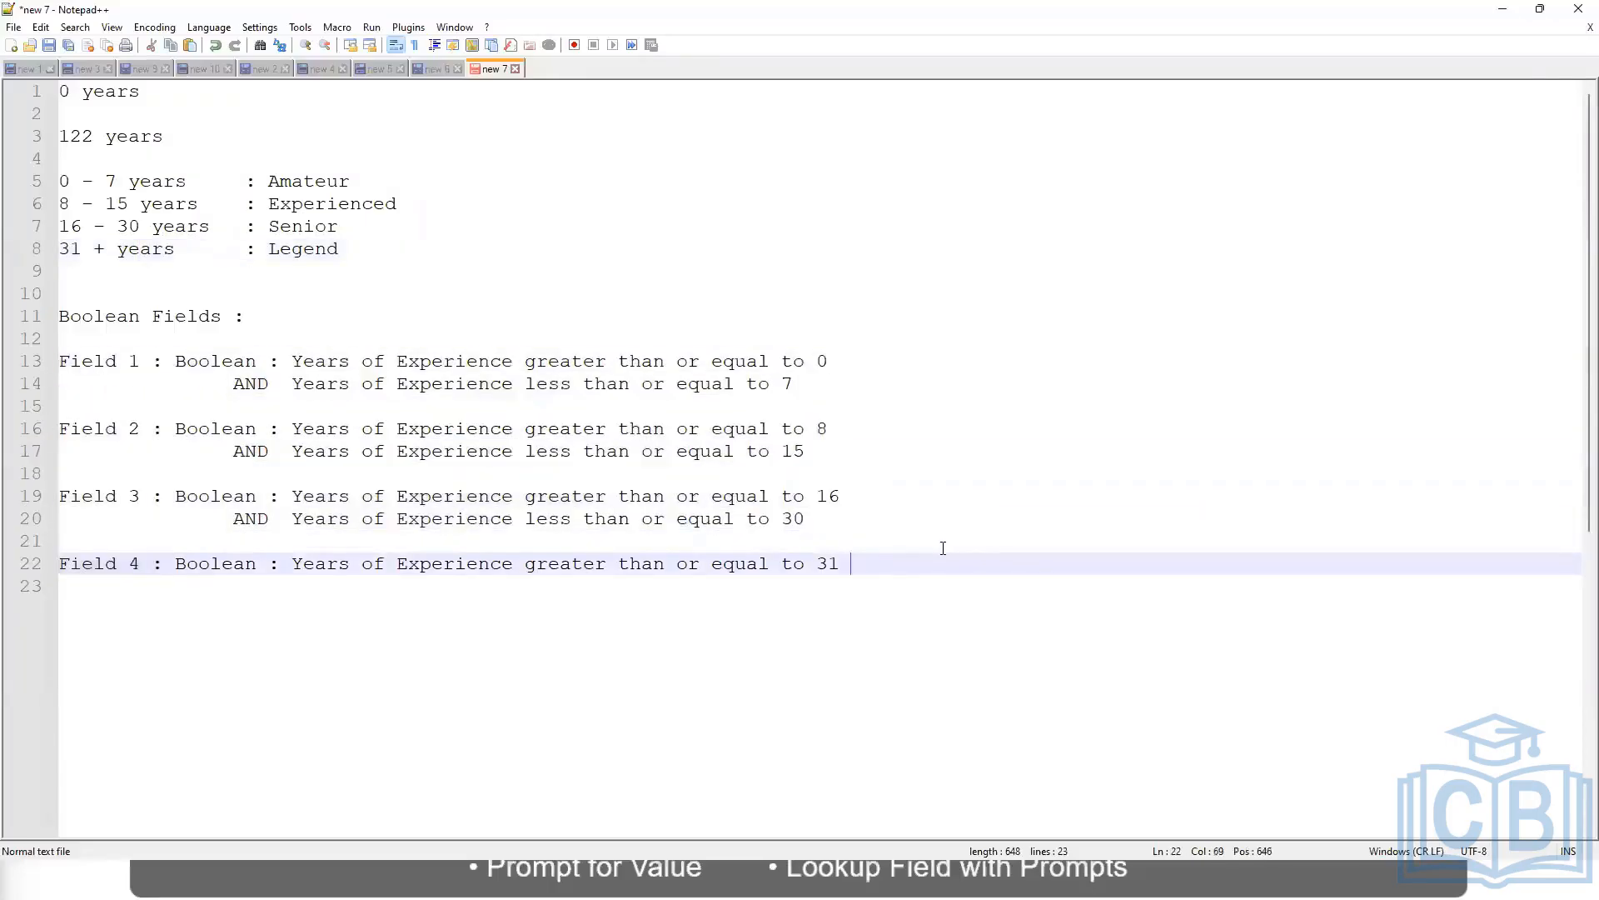
key(Return)
key(Return)
text(Fiel)
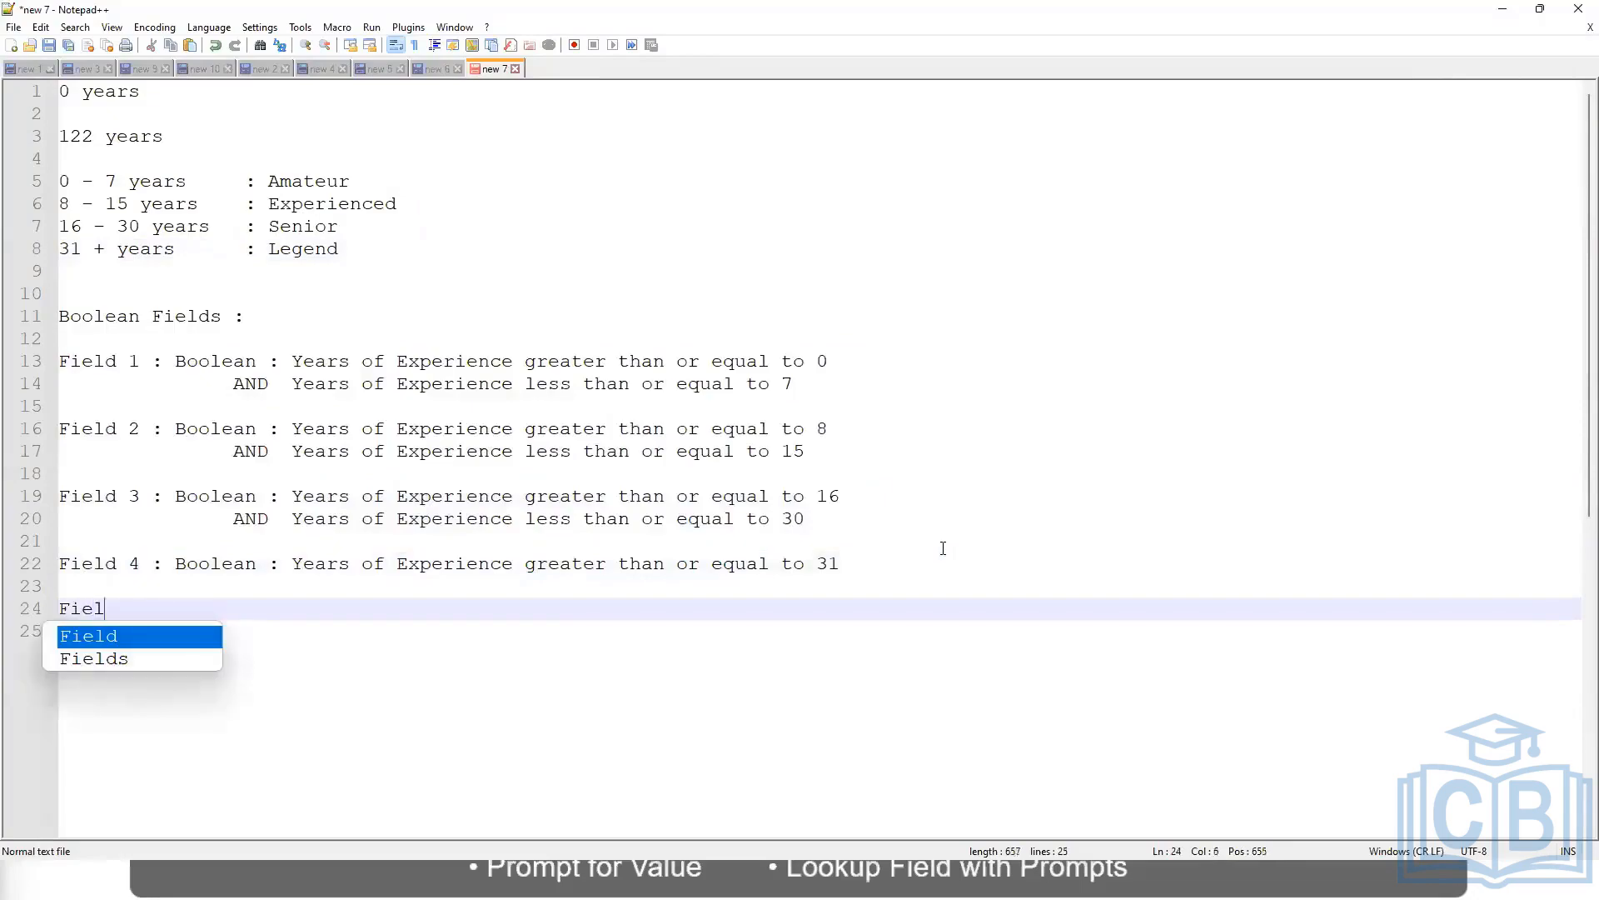
text(d 5 : )
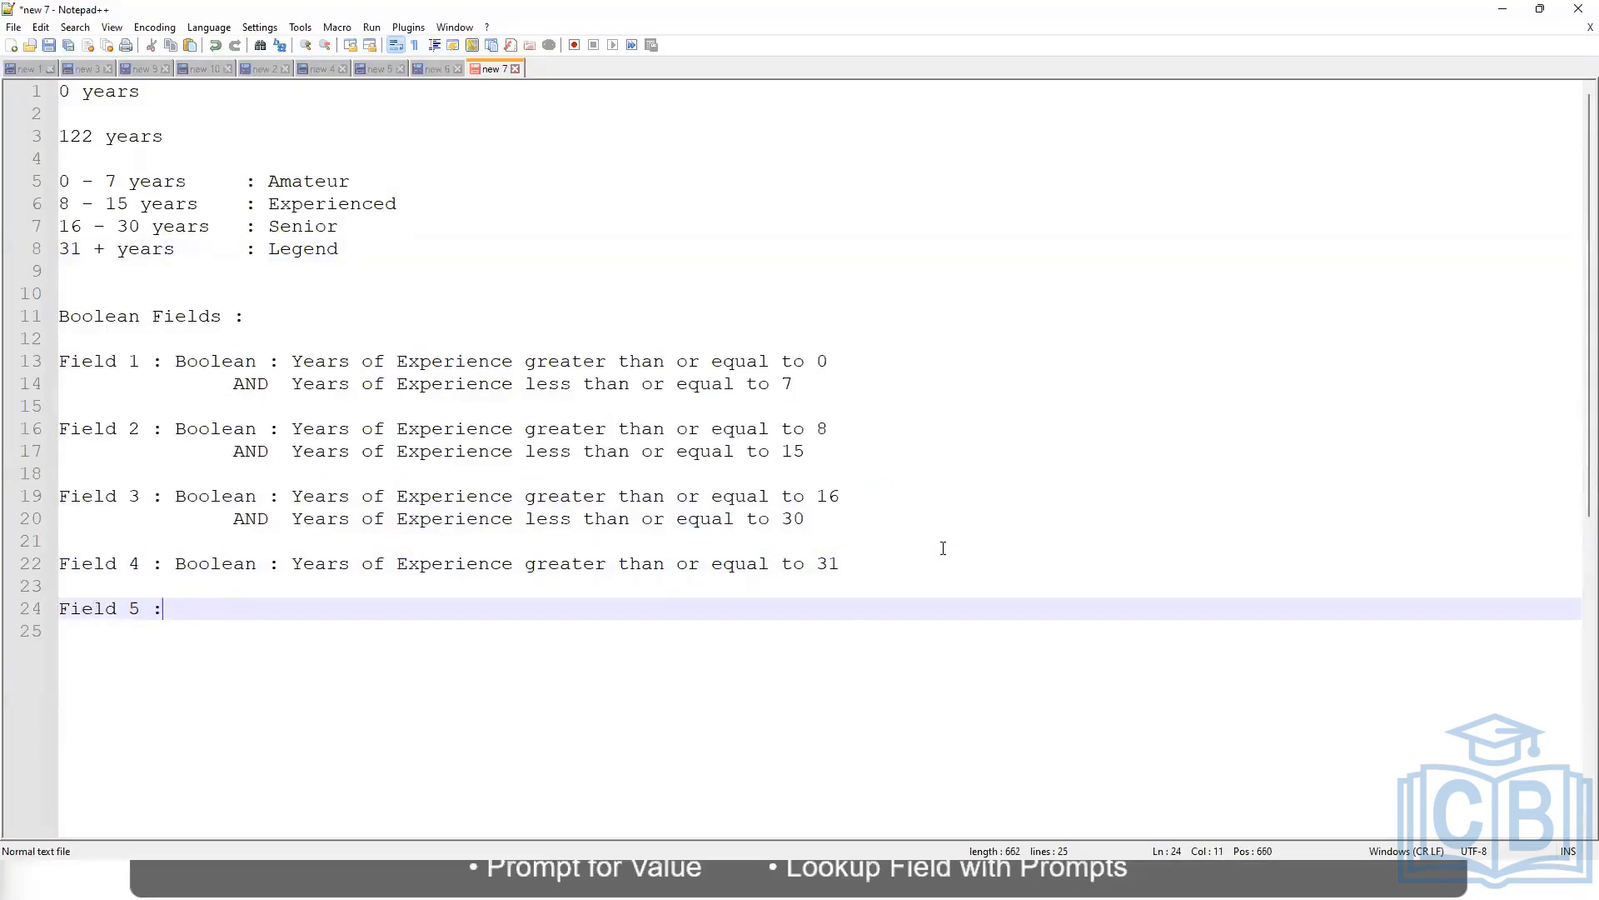
text(Eval Exp)
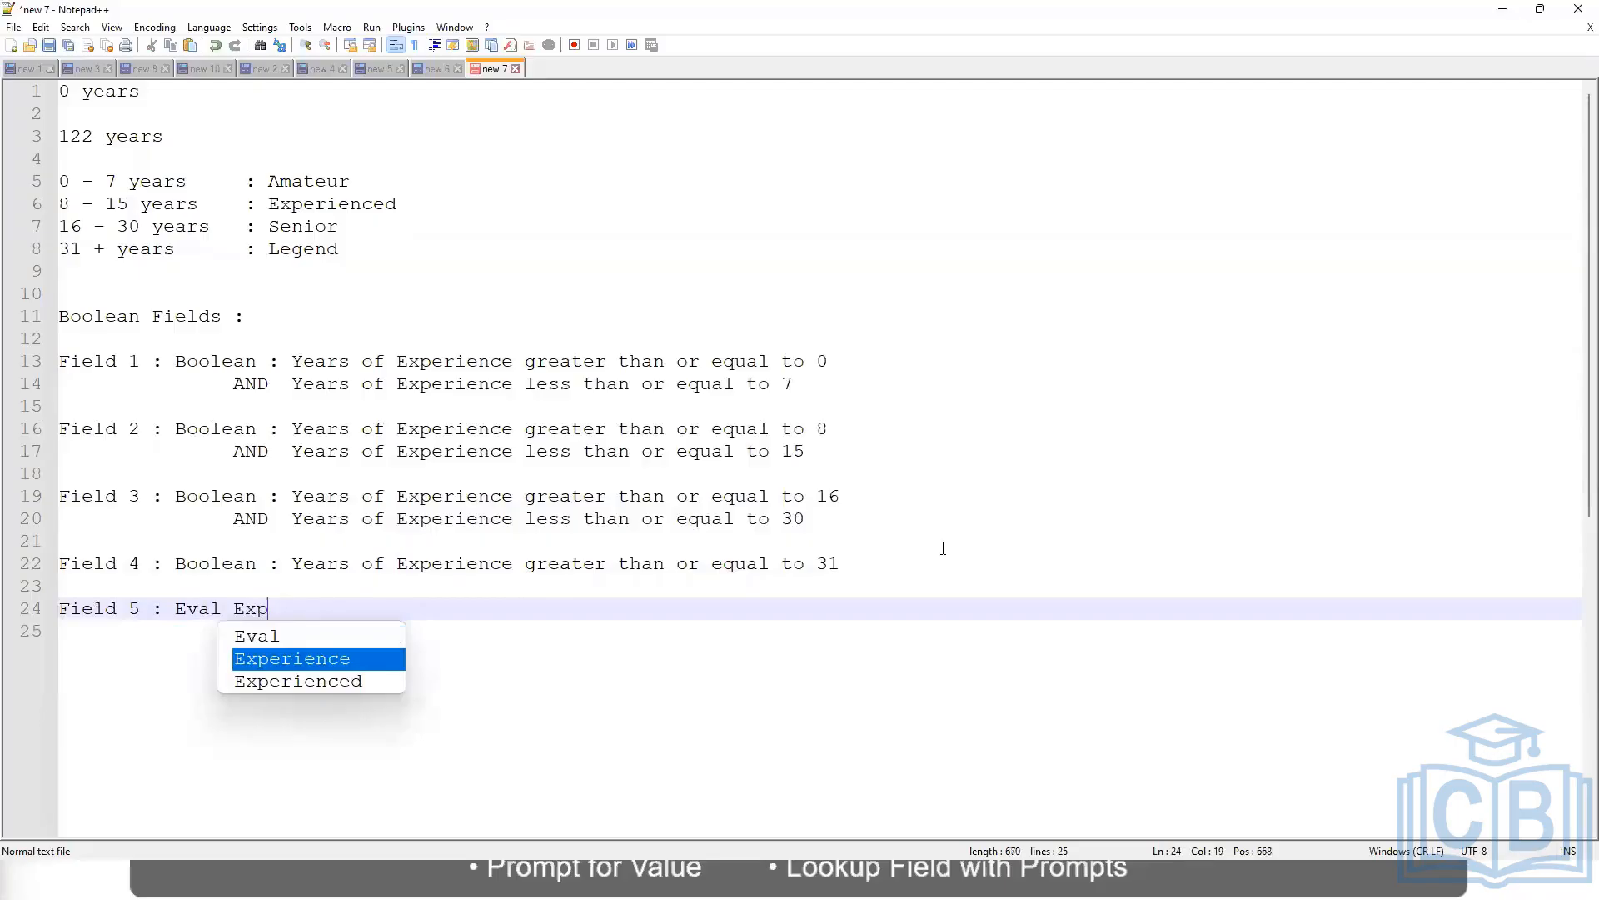
text(ression :)
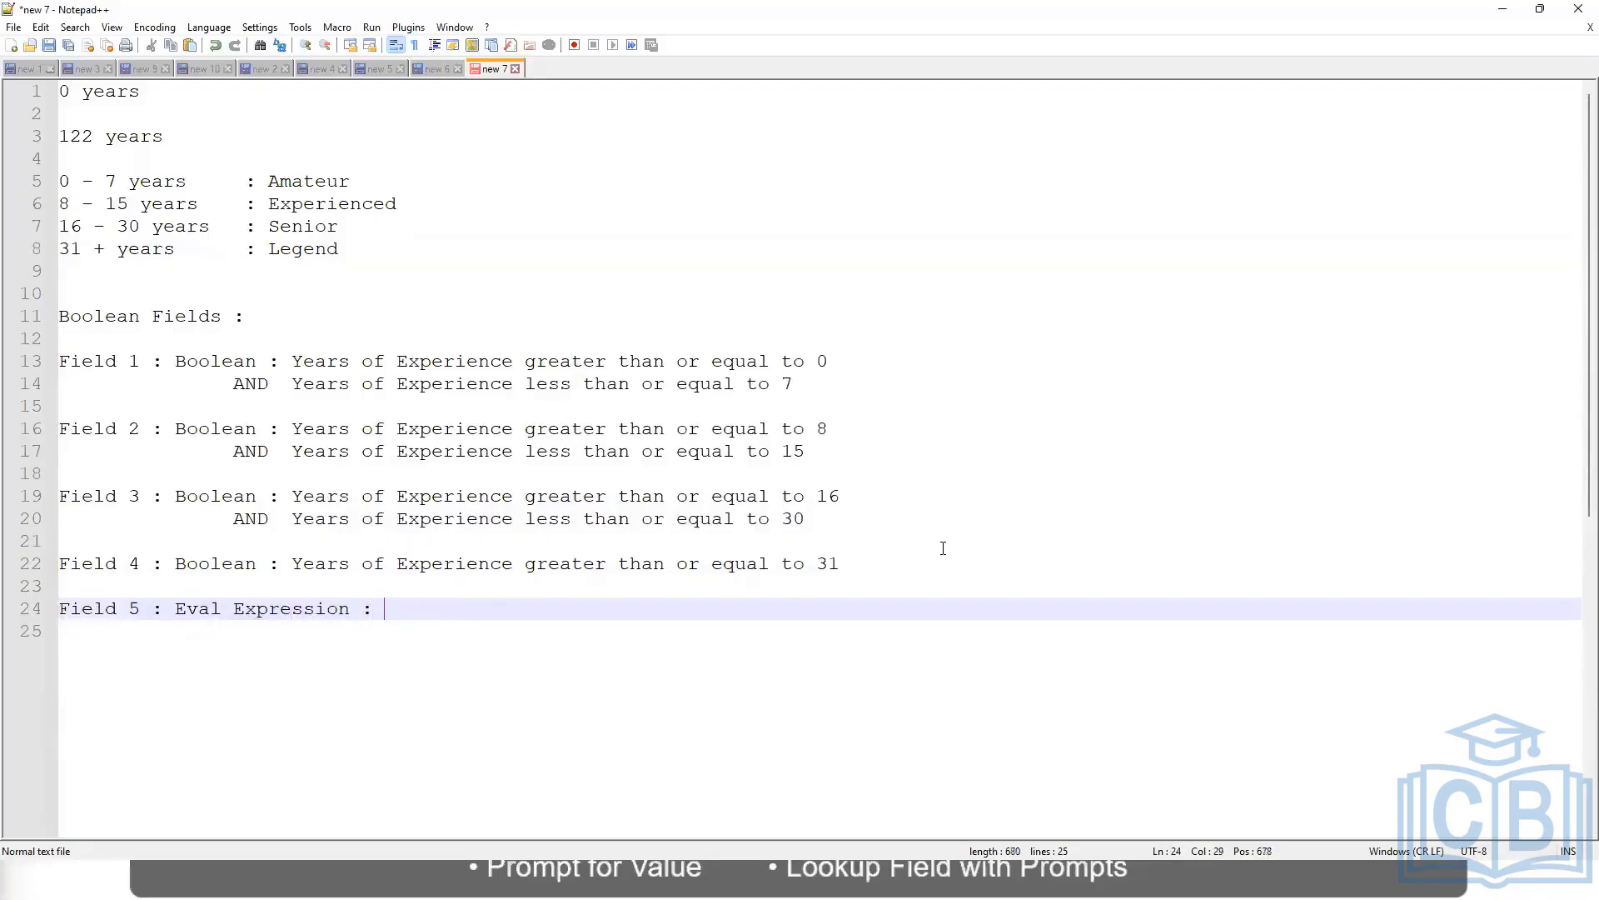
key(Return)
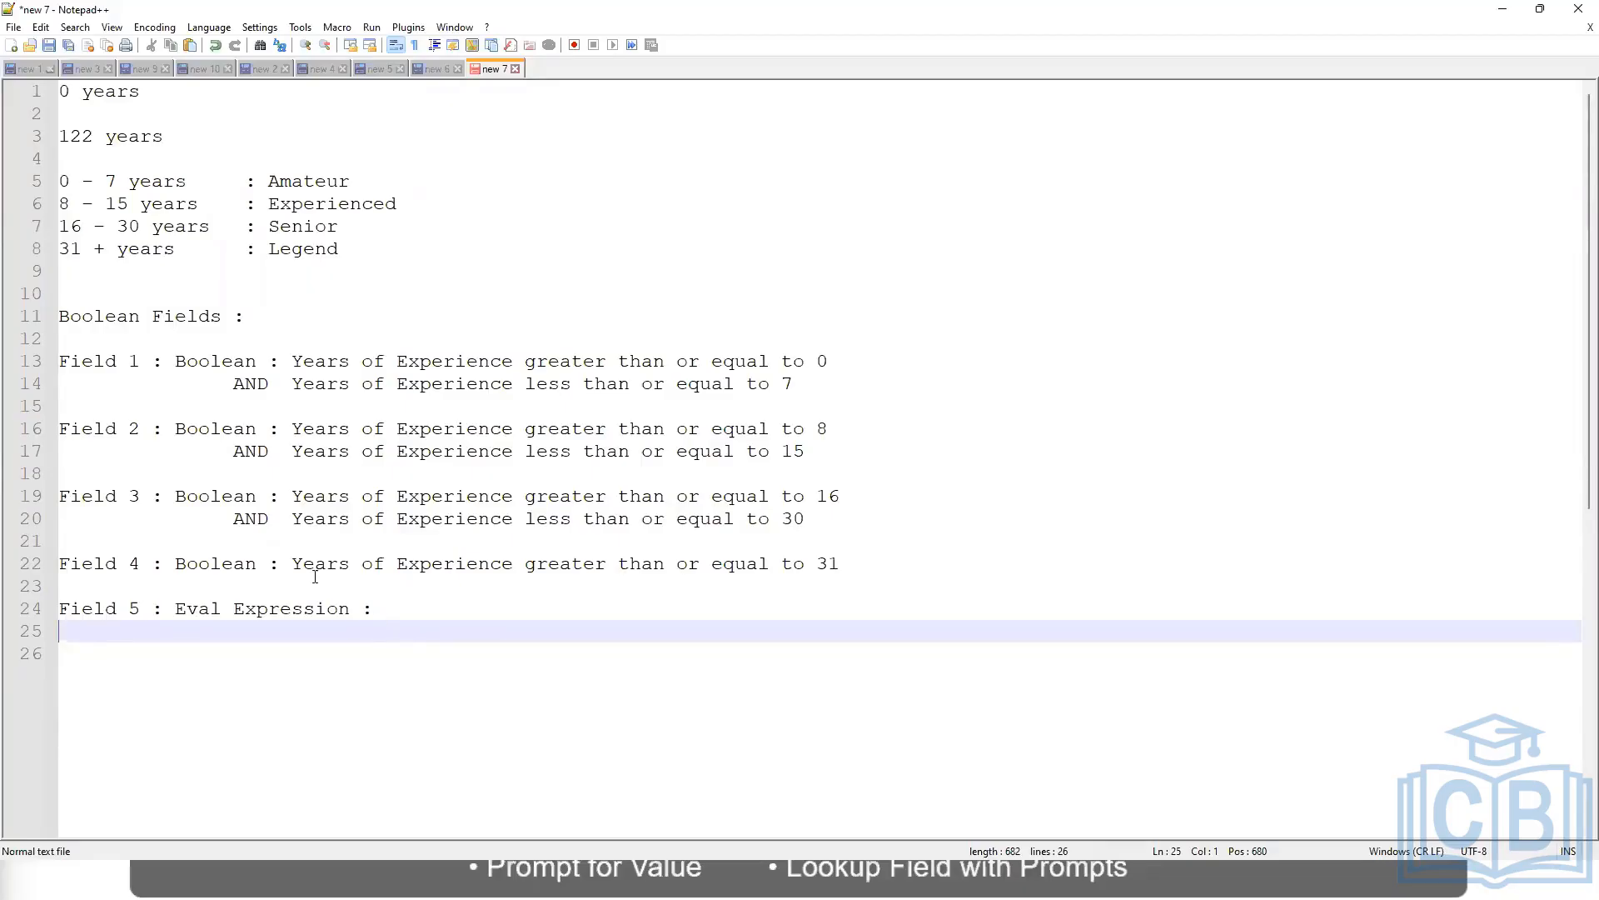
- Copy "Field 1" from its Boolean definition onto an indented line under Field 5, leaving tab space after it
drag(140, 362, 40, 367)
key(ctrl+c)
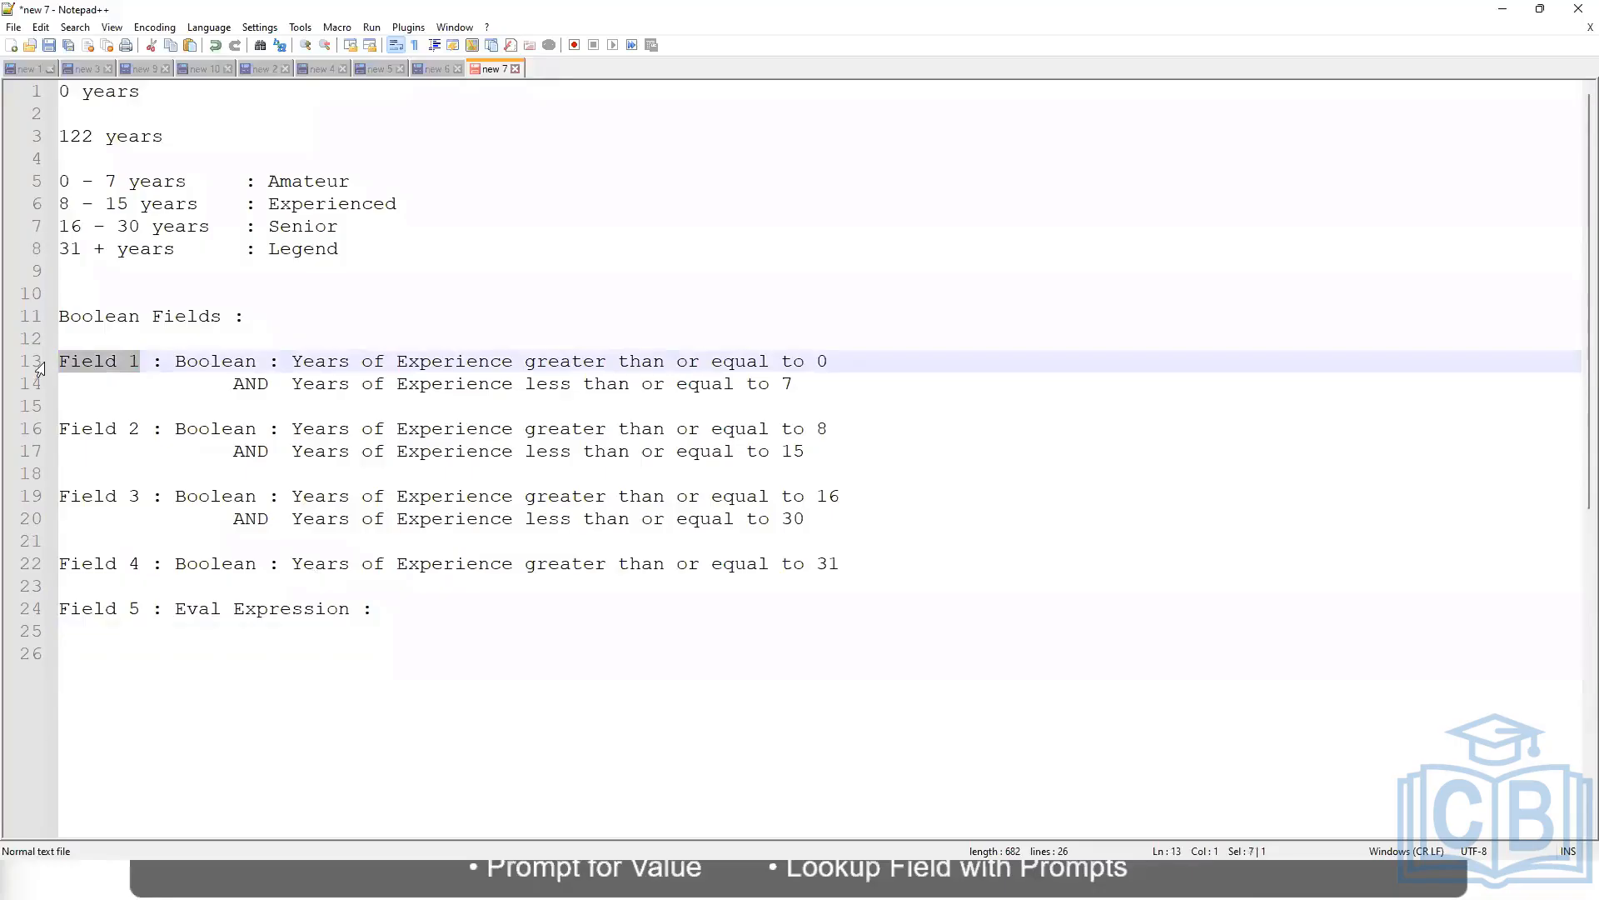
click(250, 633)
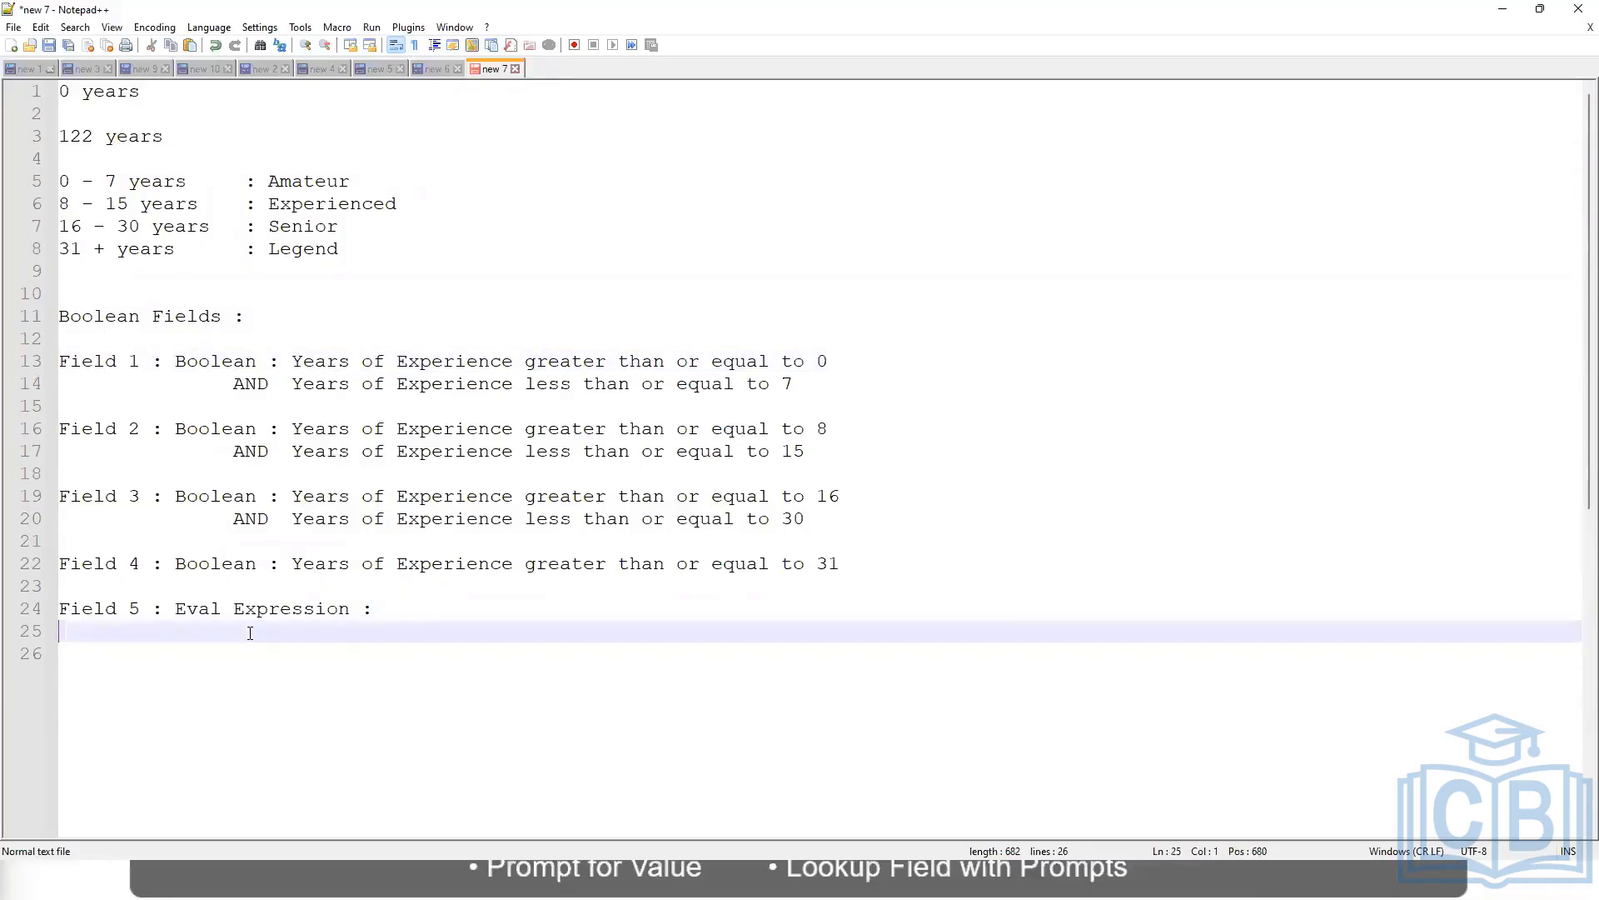
key(Tab)
key(Tab)
key(ctrl+v)
key(Tab)
key(Tab)
- Compare the Field 1 entry with the Amateur to Legend labels, and consult the calculated field functions slide
double_click(317, 184)
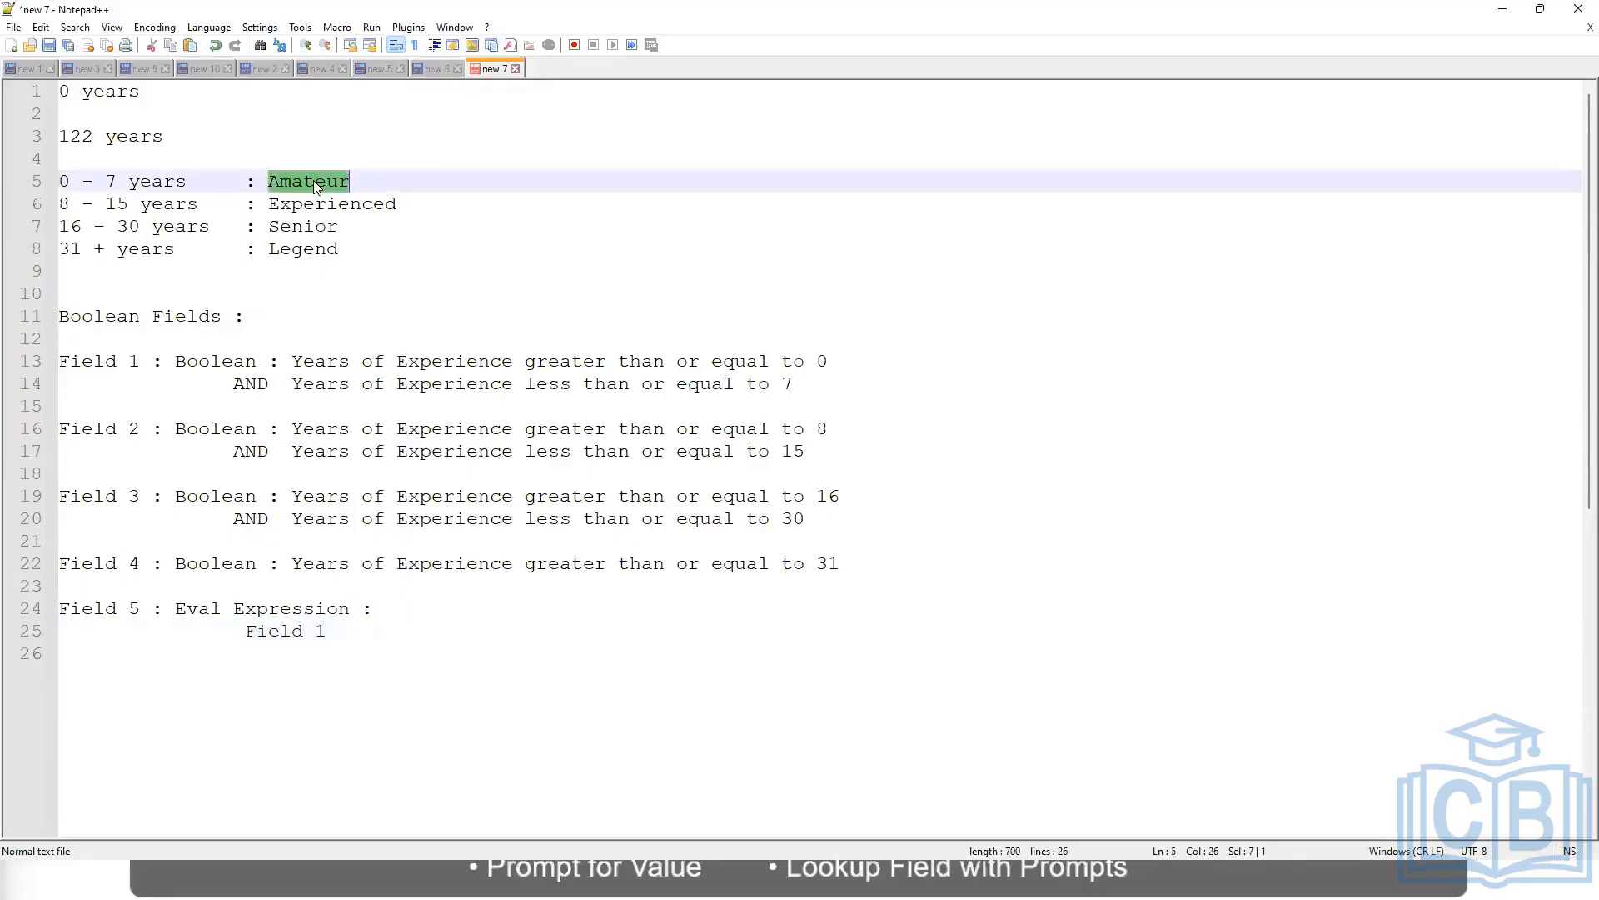
click(247, 631)
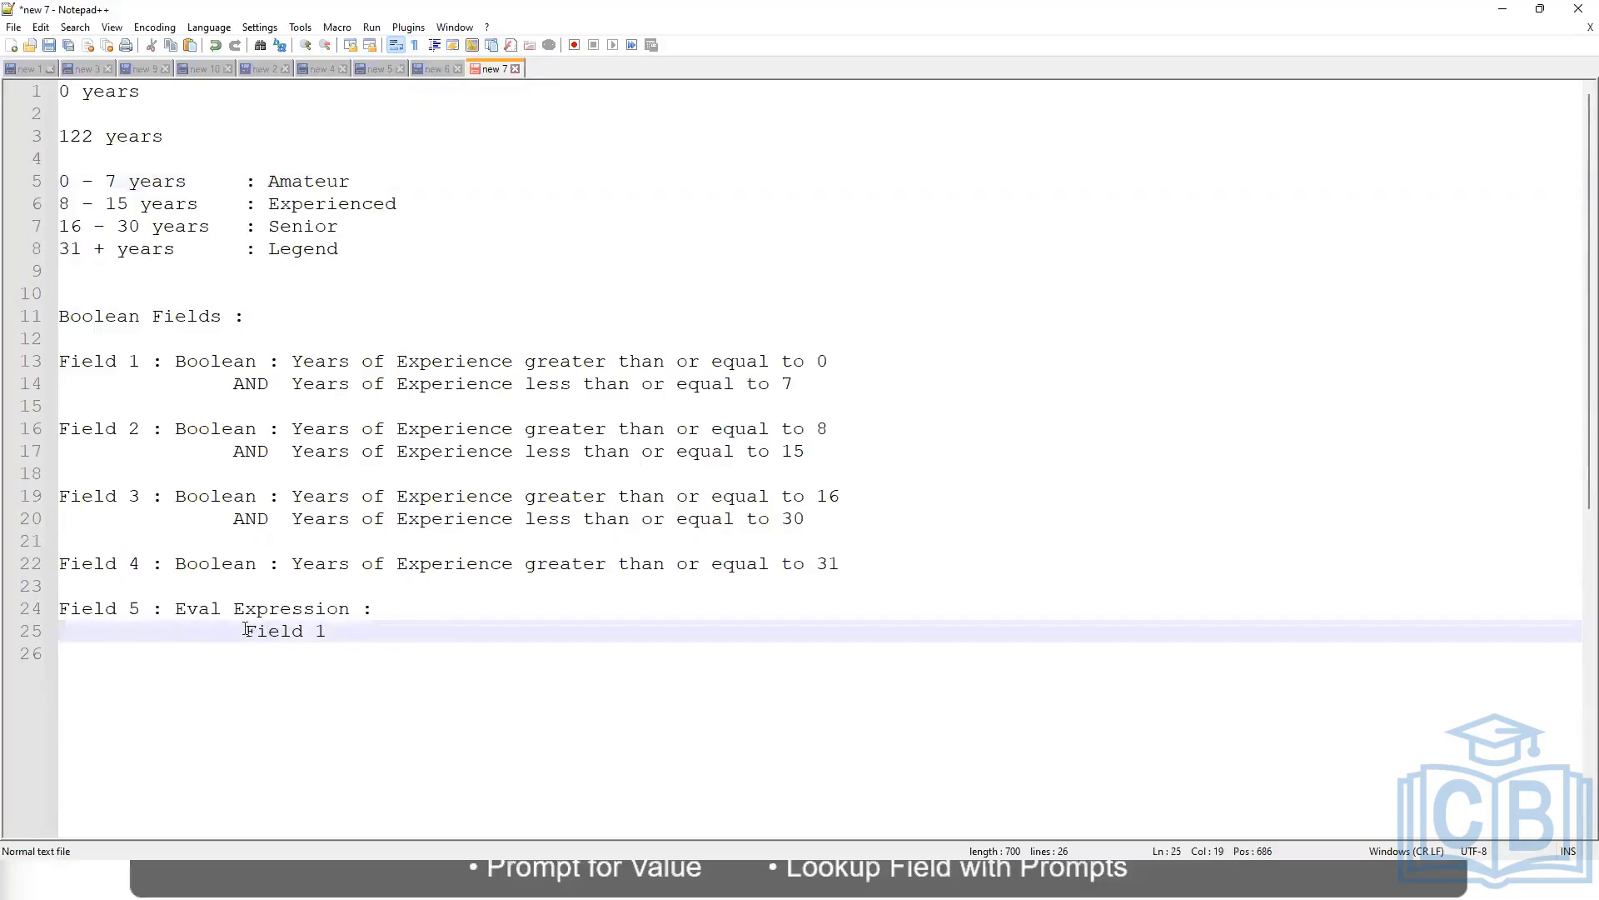
drag(246, 630, 347, 631)
double_click(301, 181)
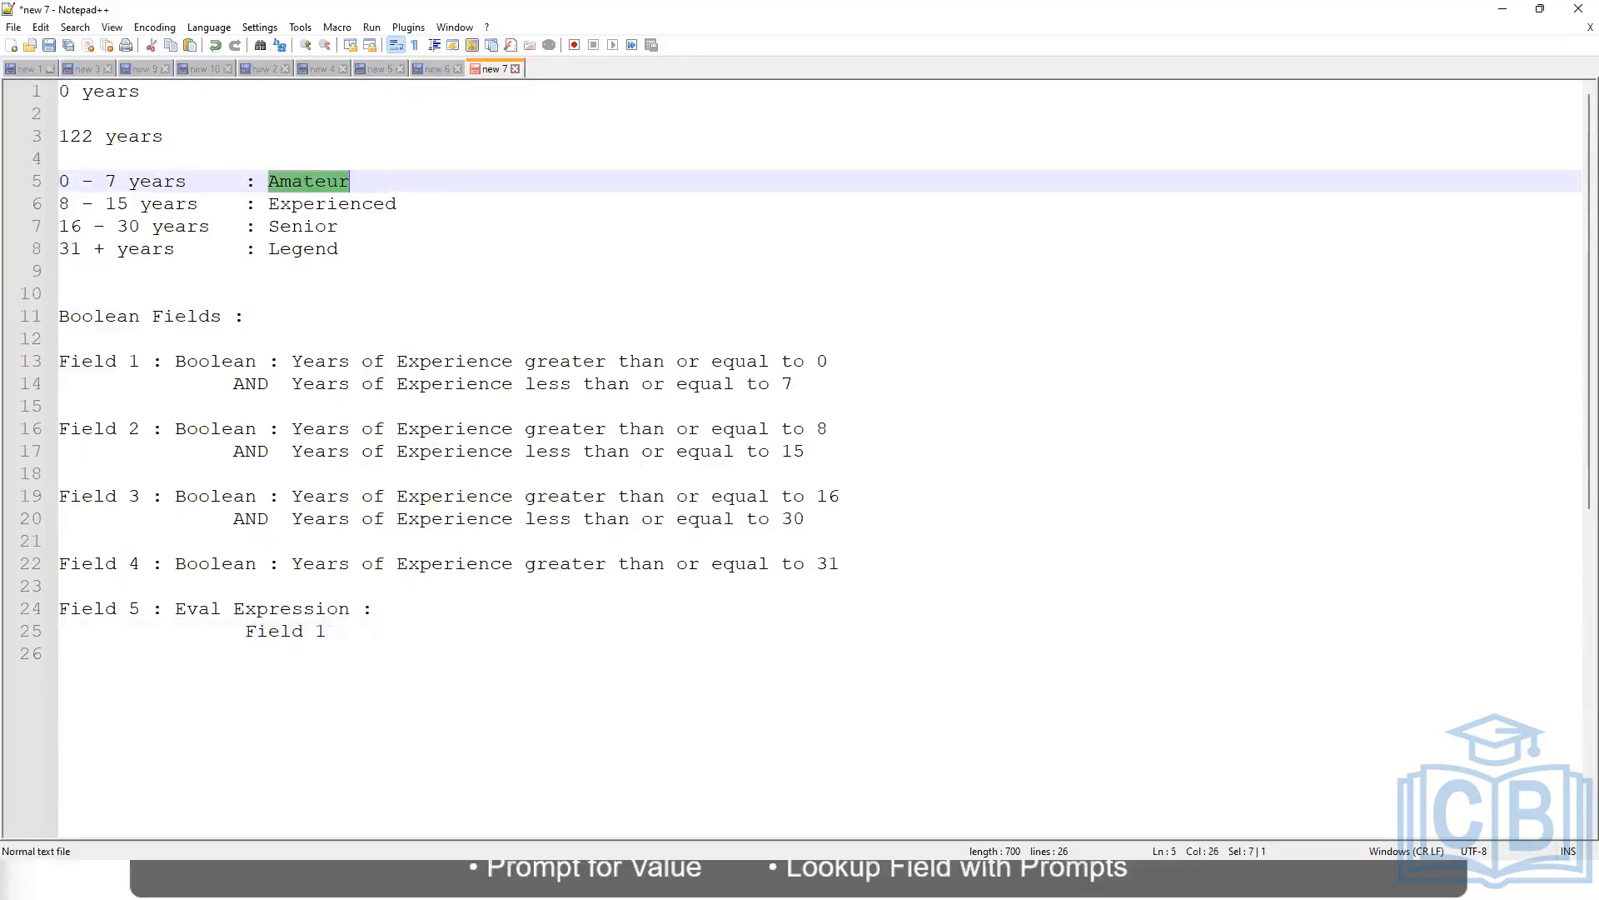
key(alt+Tab)
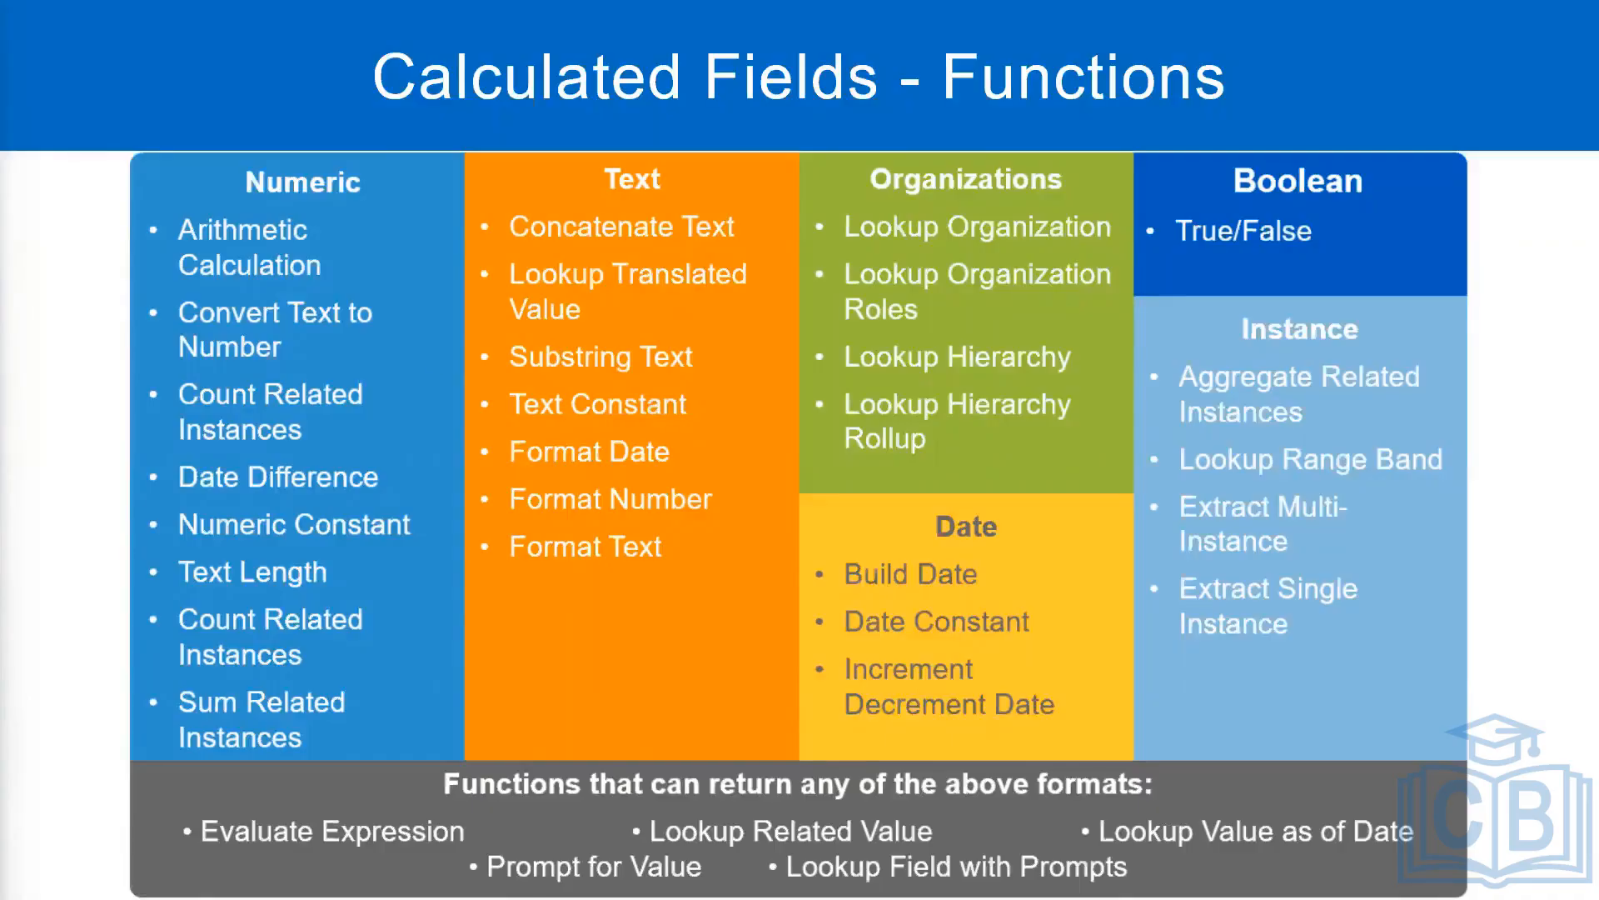
key(alt+Tab)
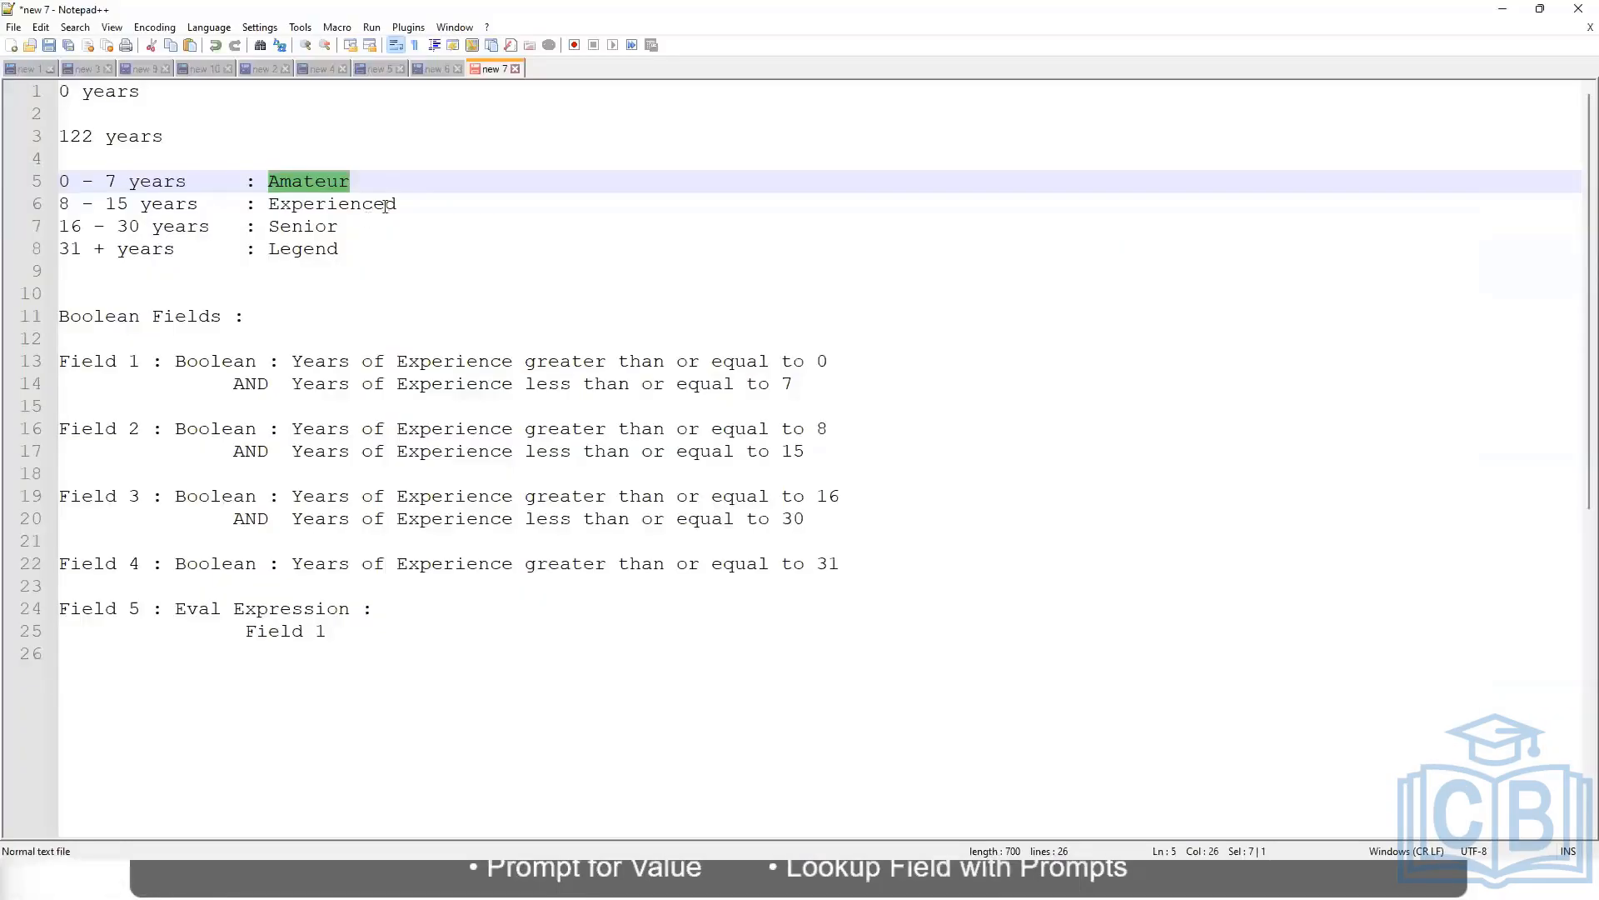
click(391, 180)
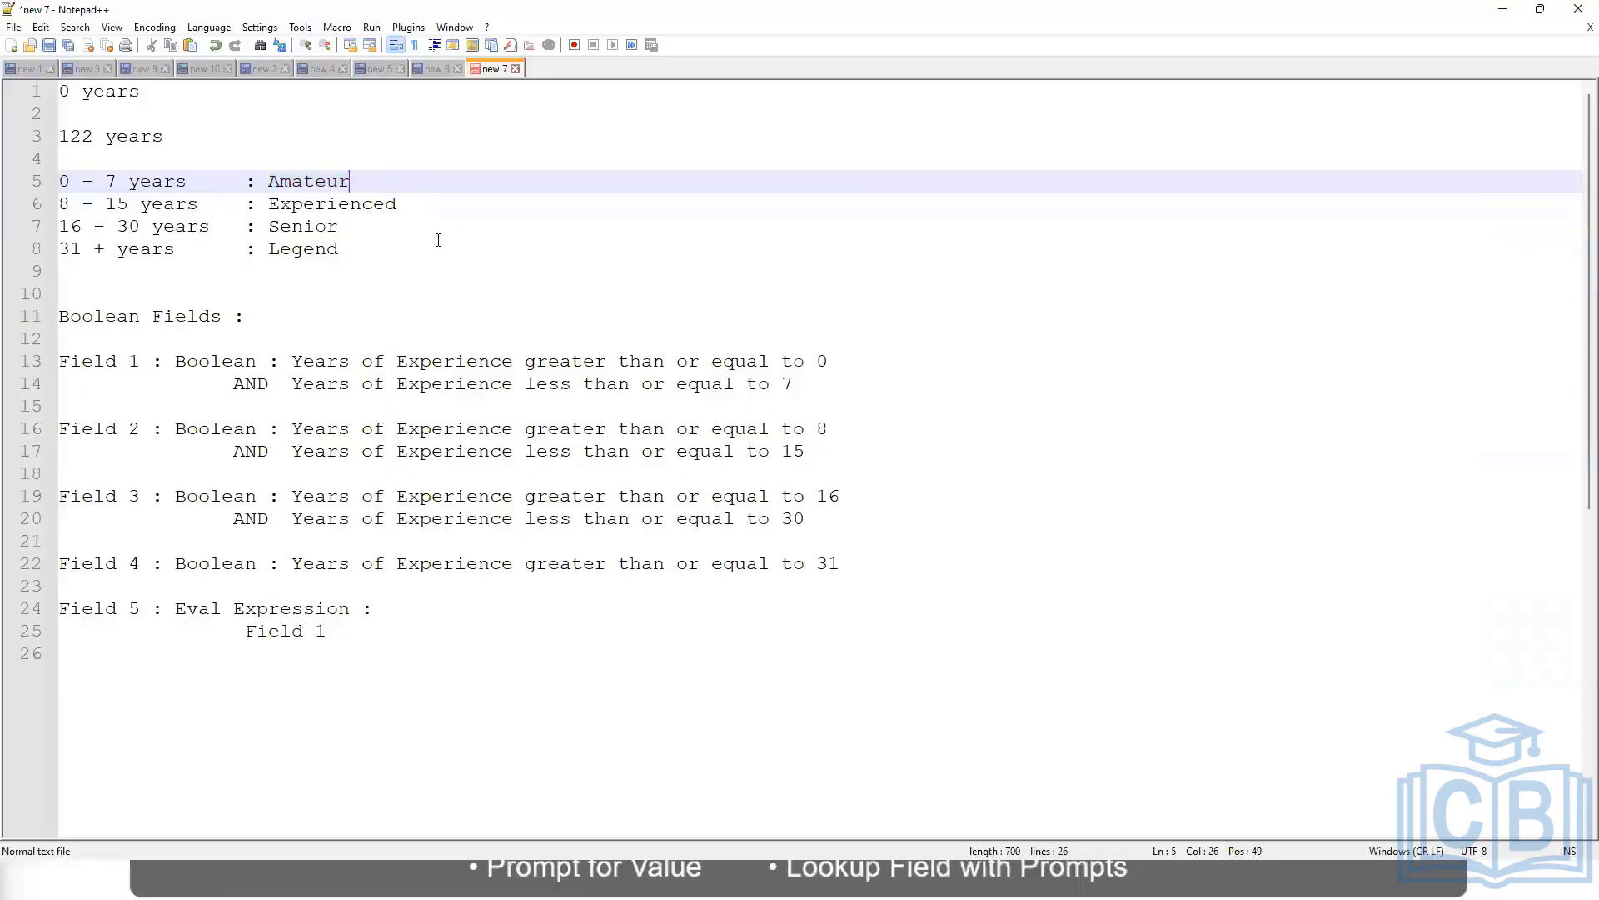
click(310, 227)
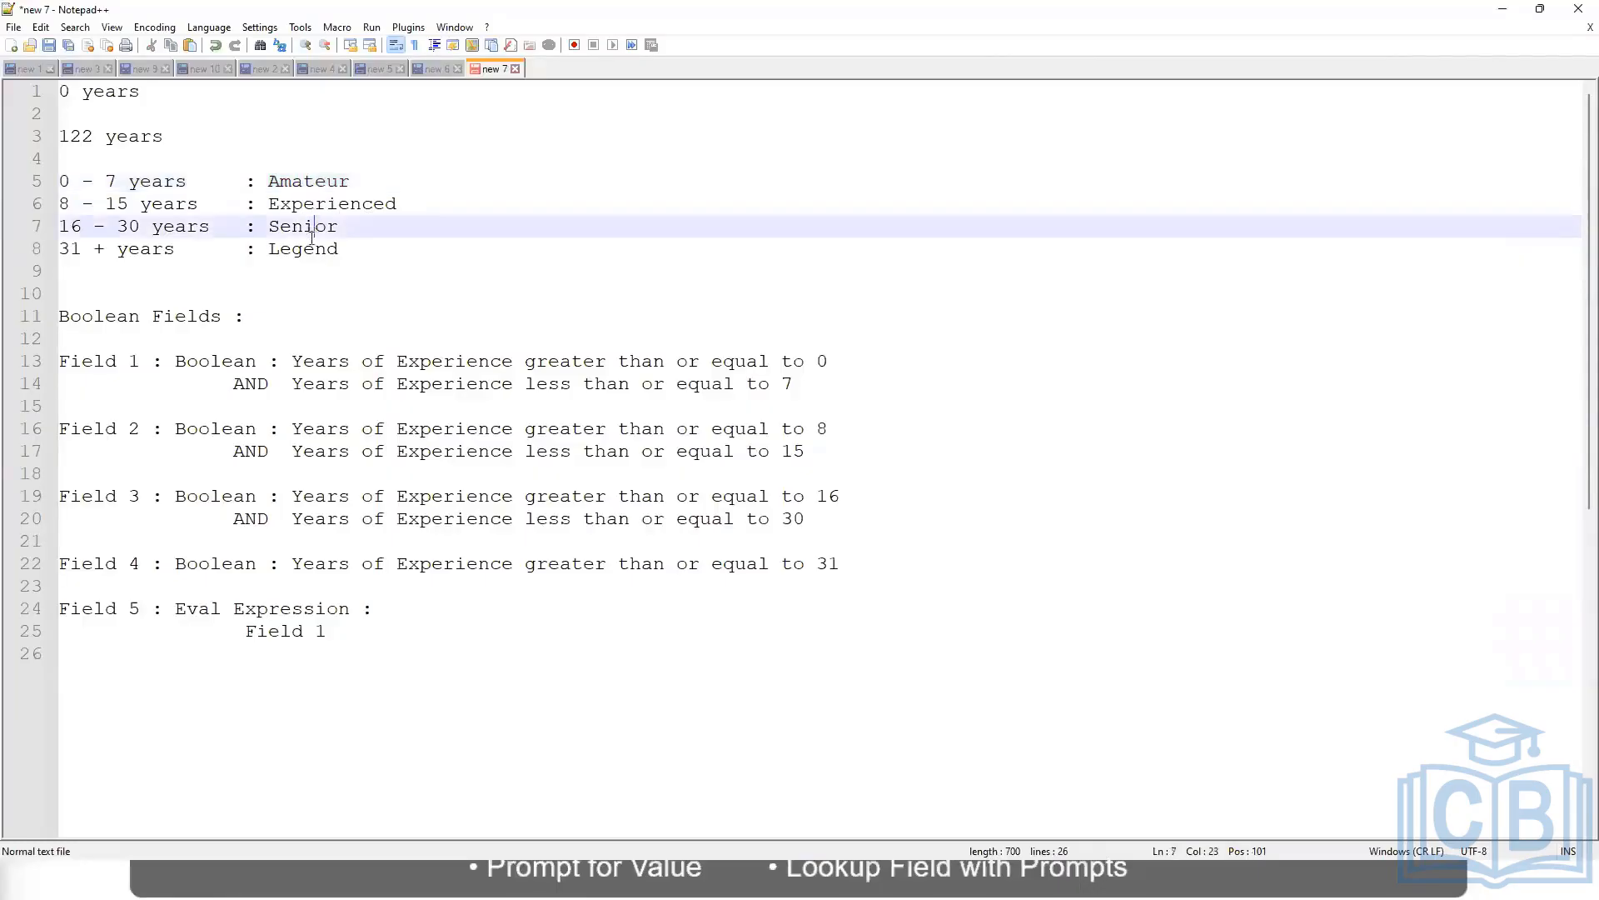
click(305, 249)
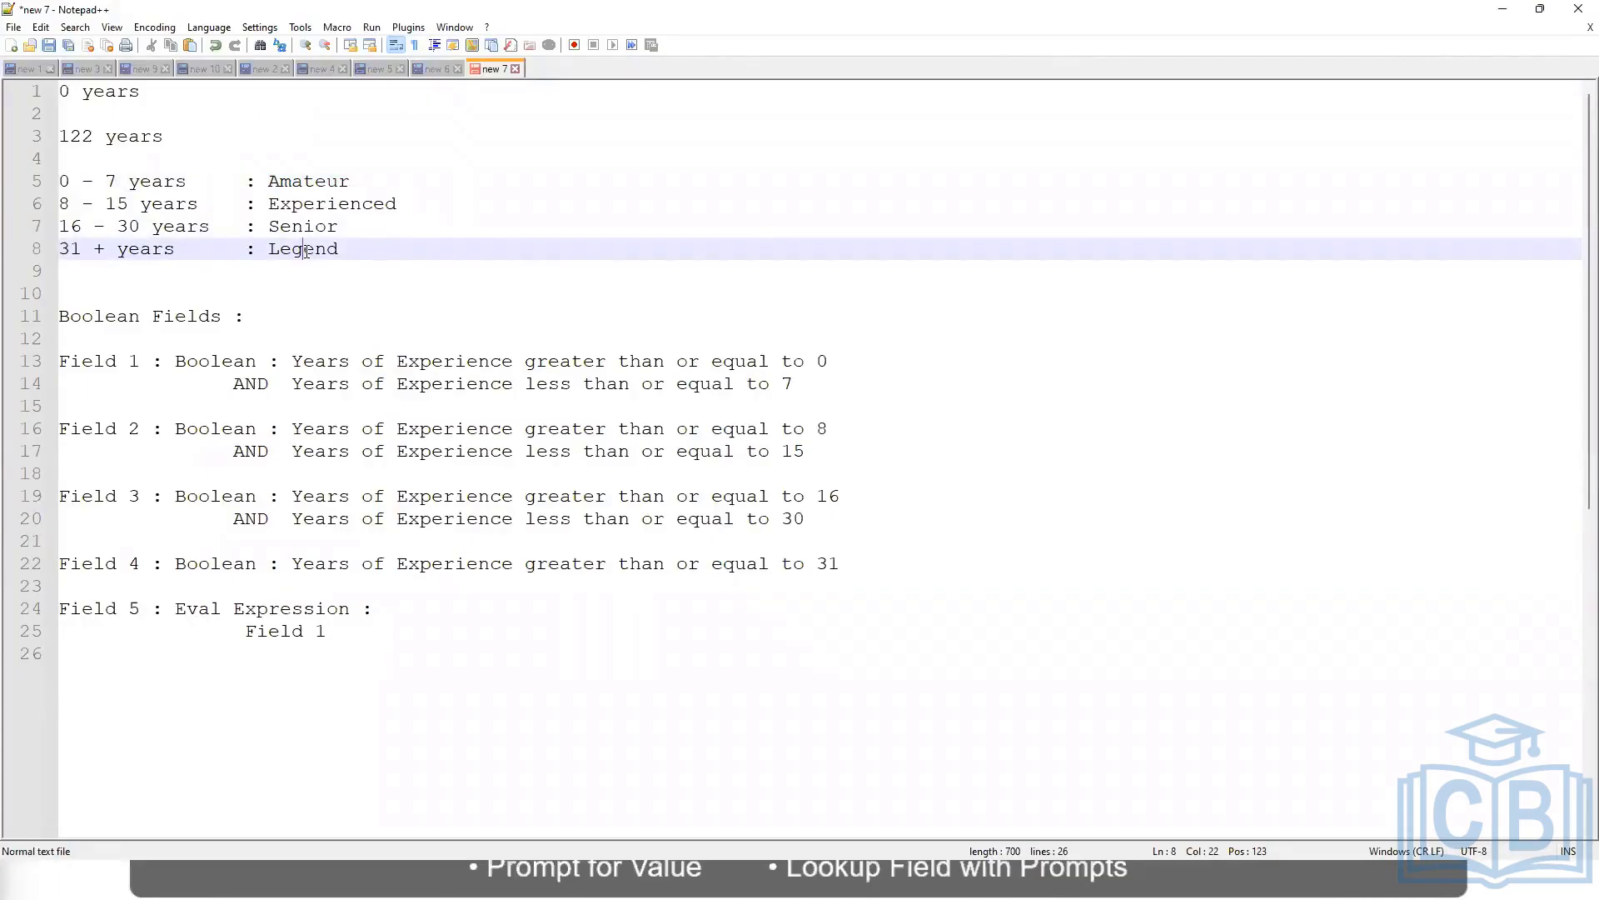
- Enter "CF-TextConstant-Amateur" as the return value beside Field 1 under the Field 5 expression
click(358, 641)
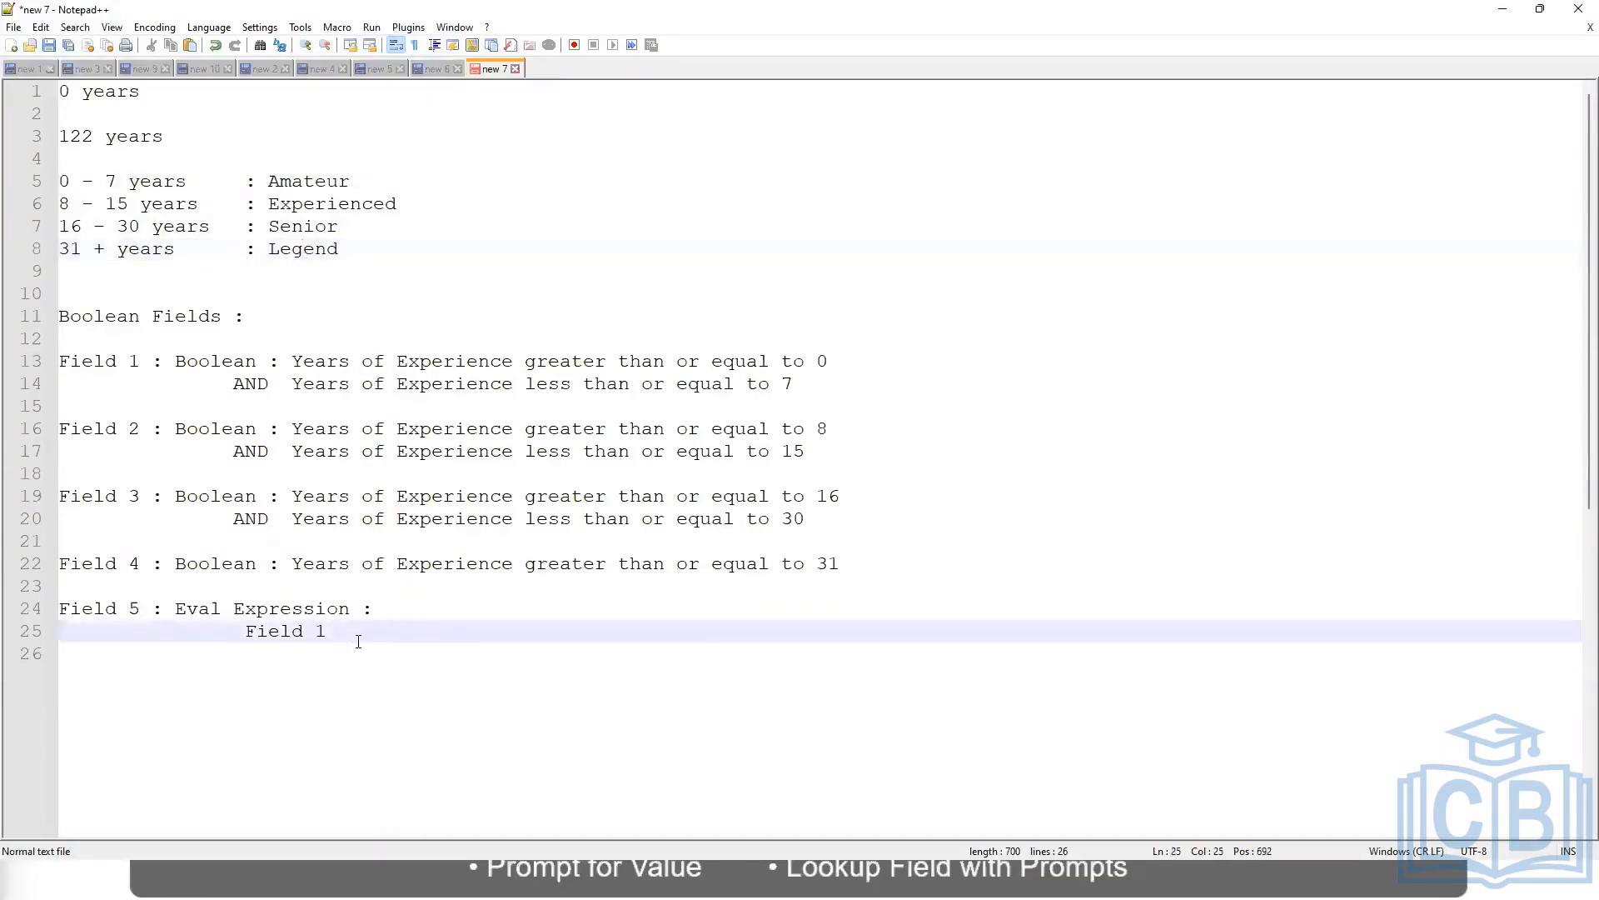
text(CF)
text(-TextConsta)
text(nt)
key(BackSpace)
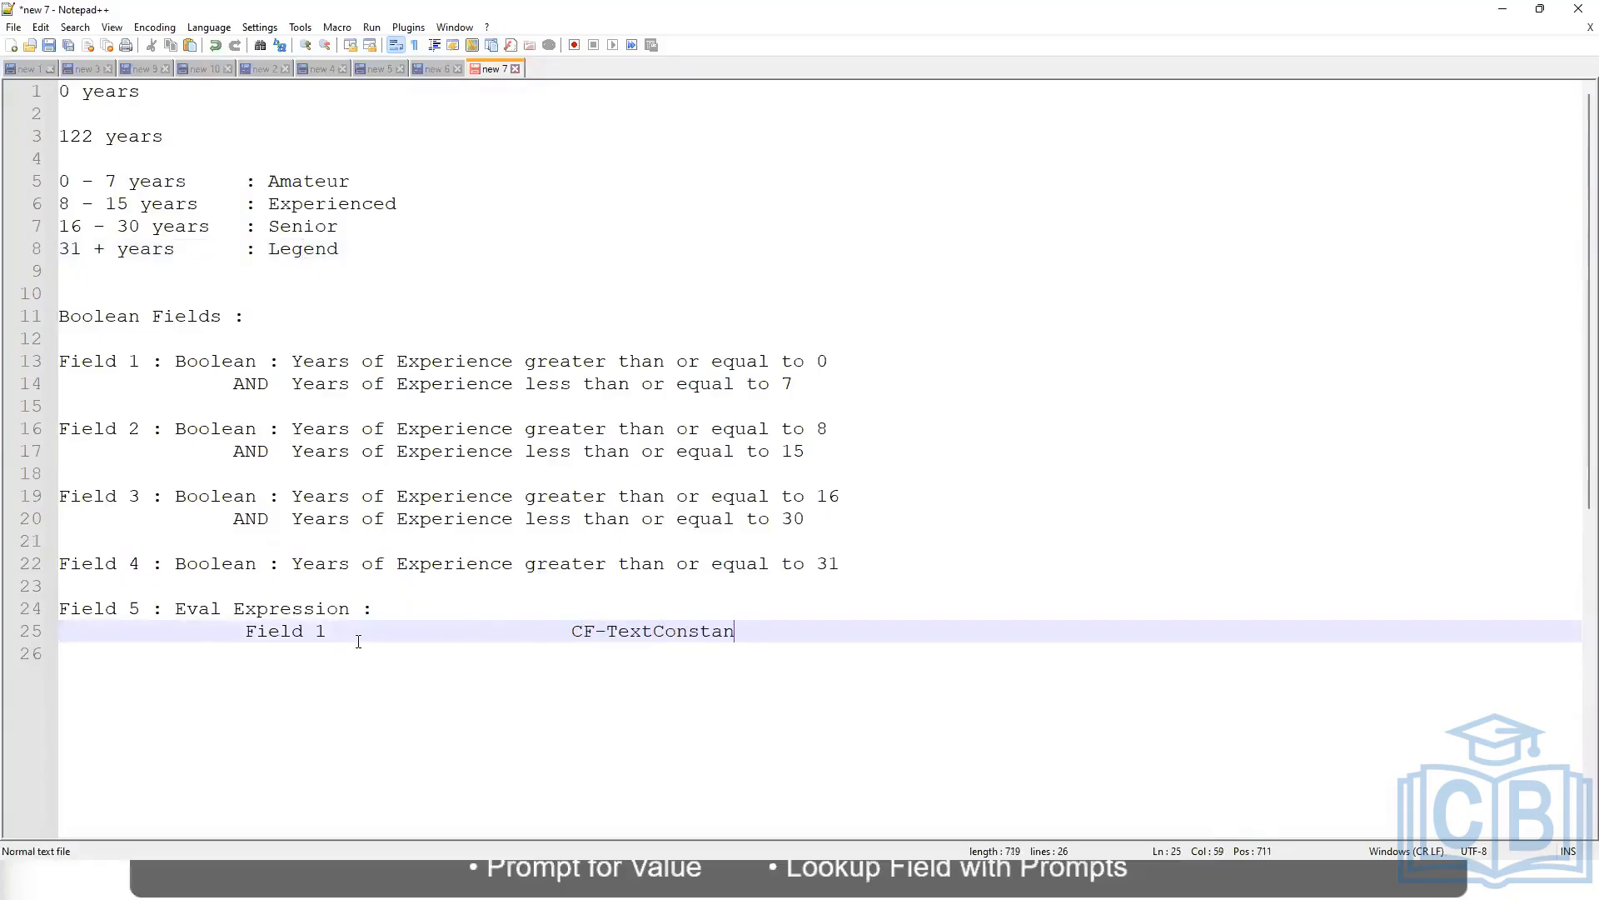
text(t-Amateur)
click(327, 679)
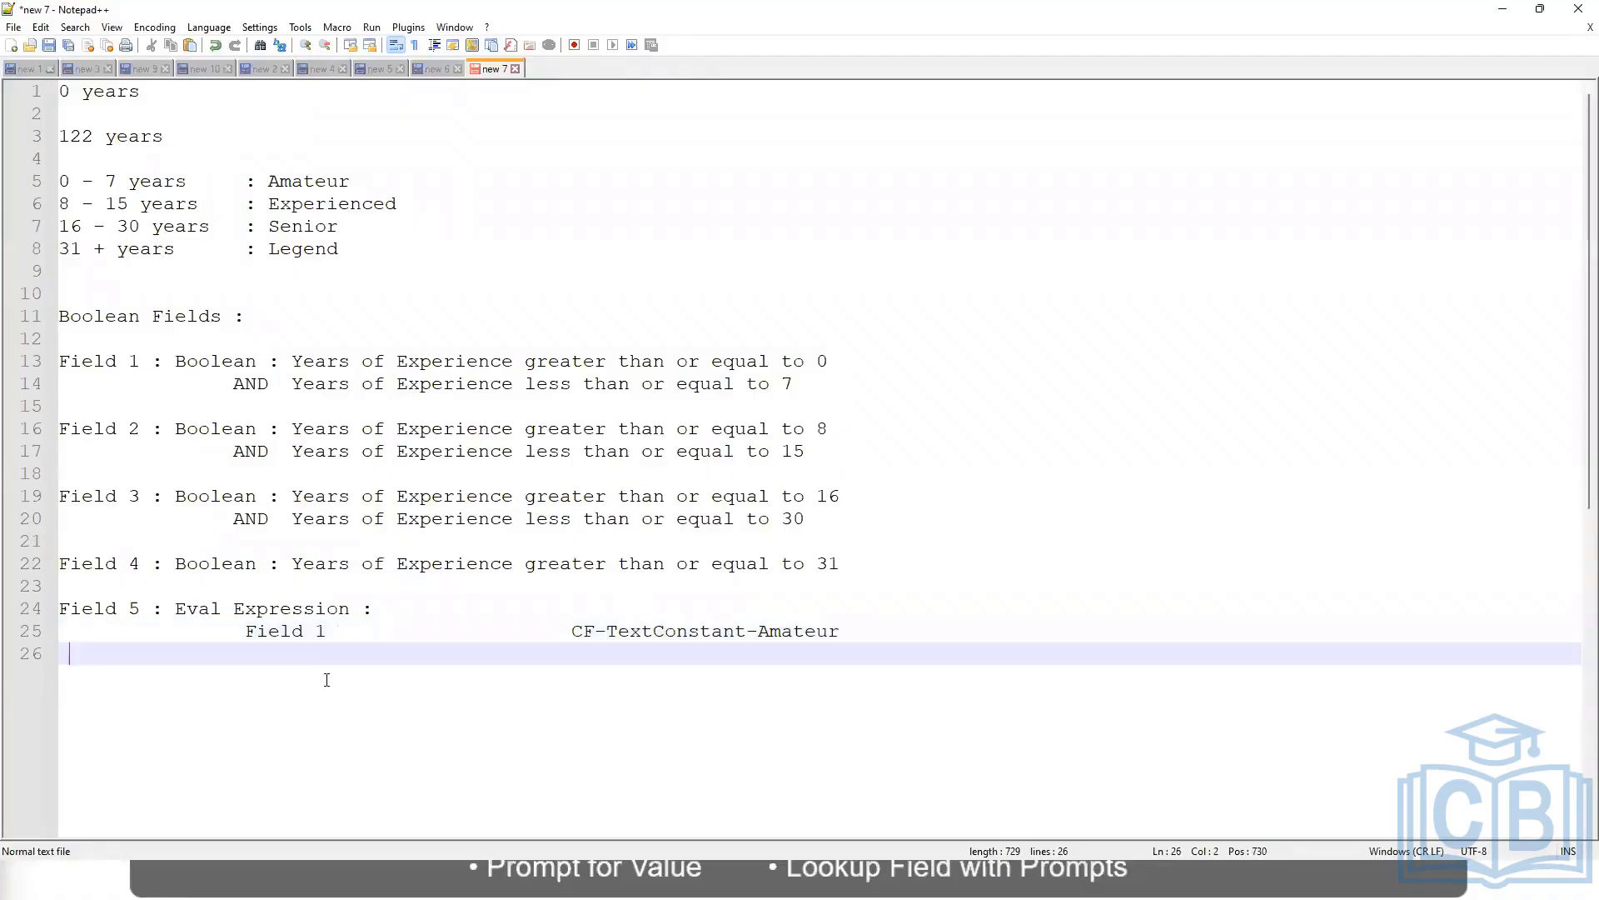
- Review Field 1's return value, the category ranges with their labels, and the Eval Expression line that ties them together
double_click(280, 630)
click(691, 643)
drag(841, 631, 583, 633)
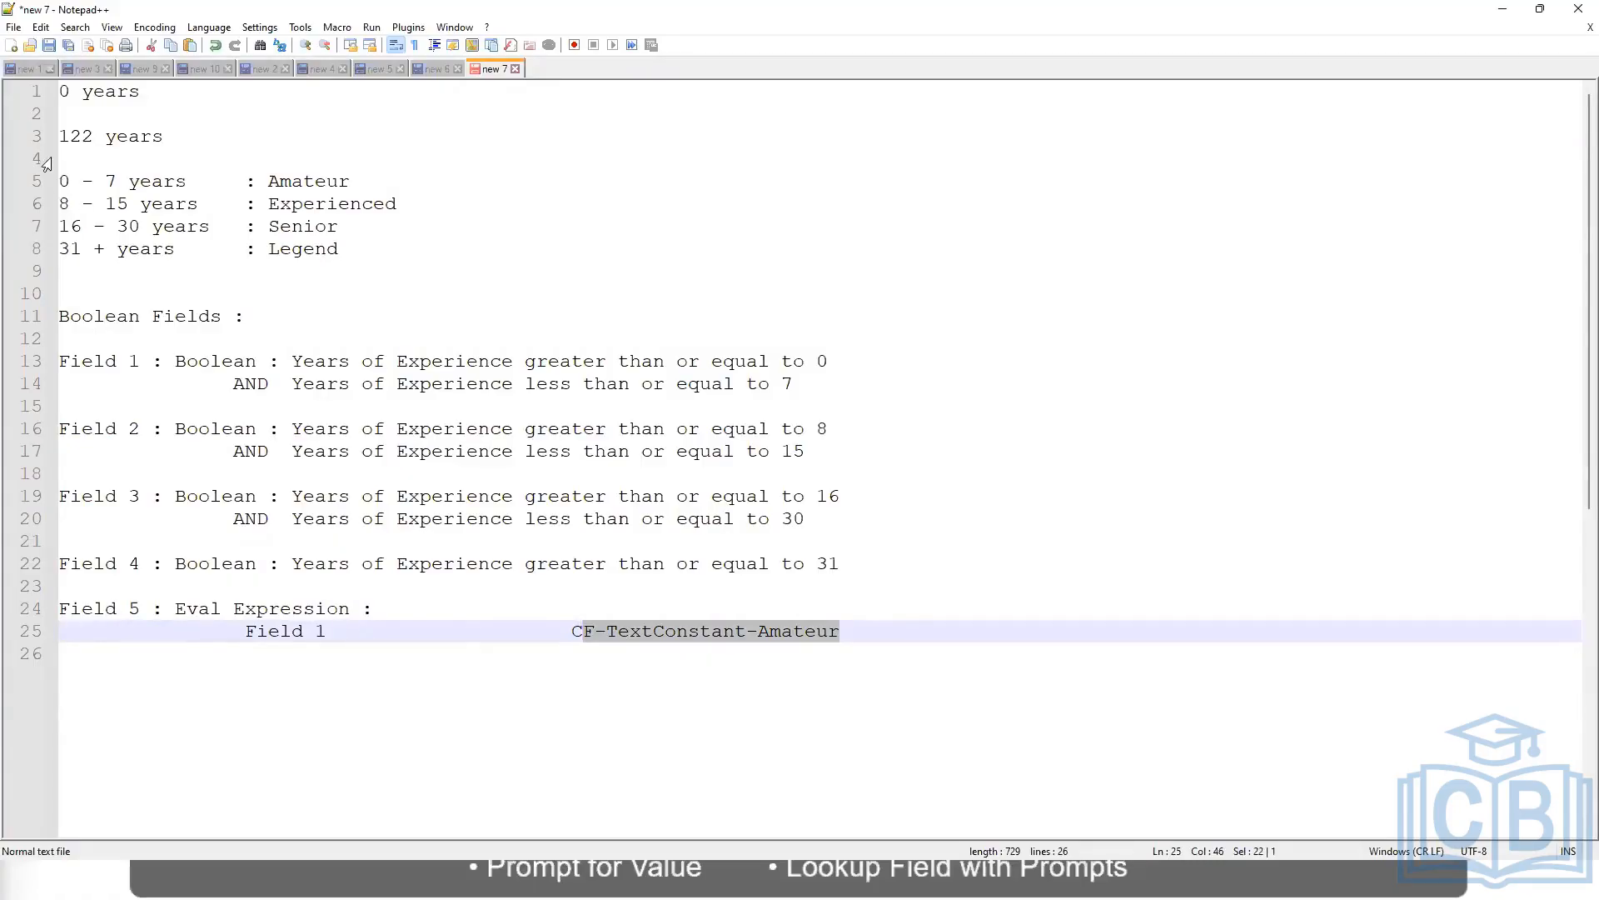
drag(70, 183, 167, 191)
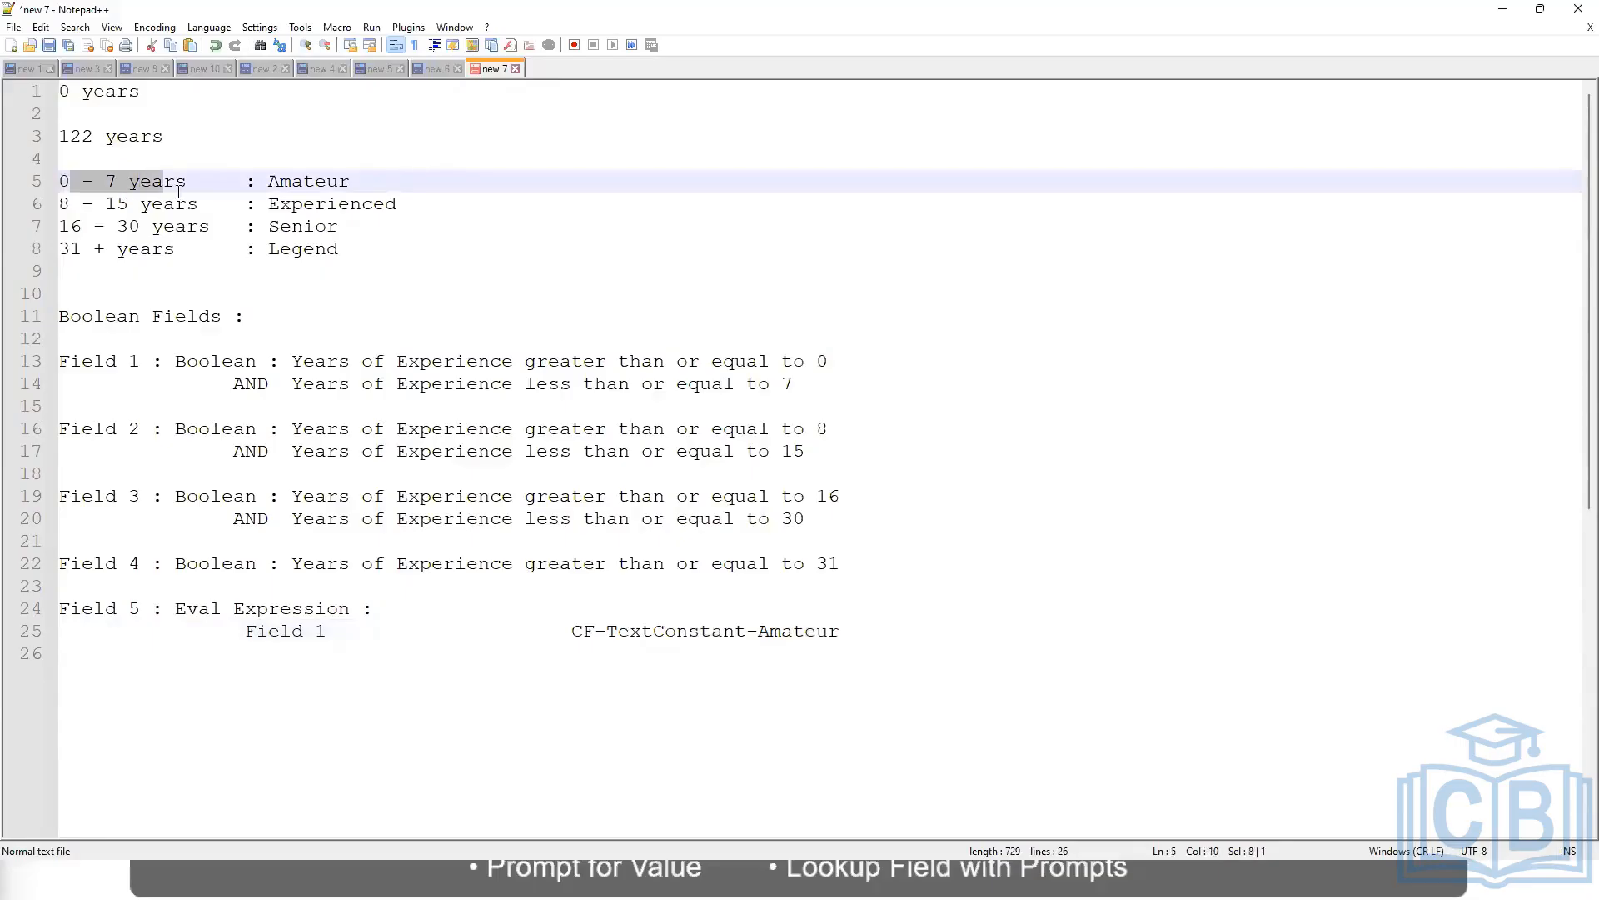
click(177, 192)
click(139, 221)
click(128, 240)
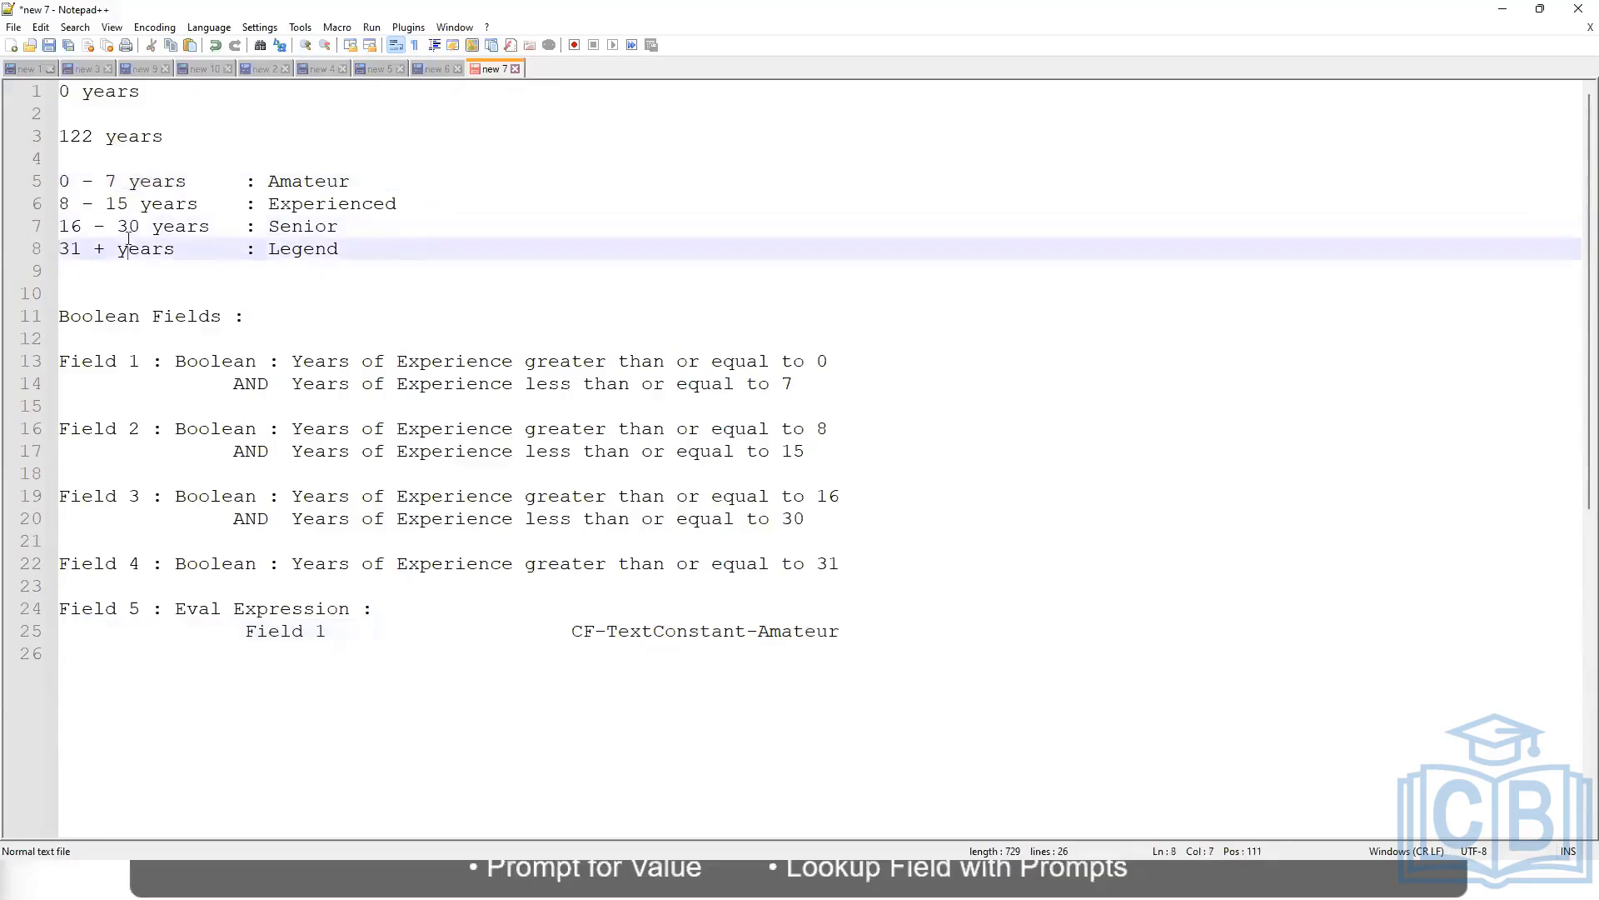
click(327, 185)
click(325, 207)
click(323, 227)
click(307, 249)
click(208, 583)
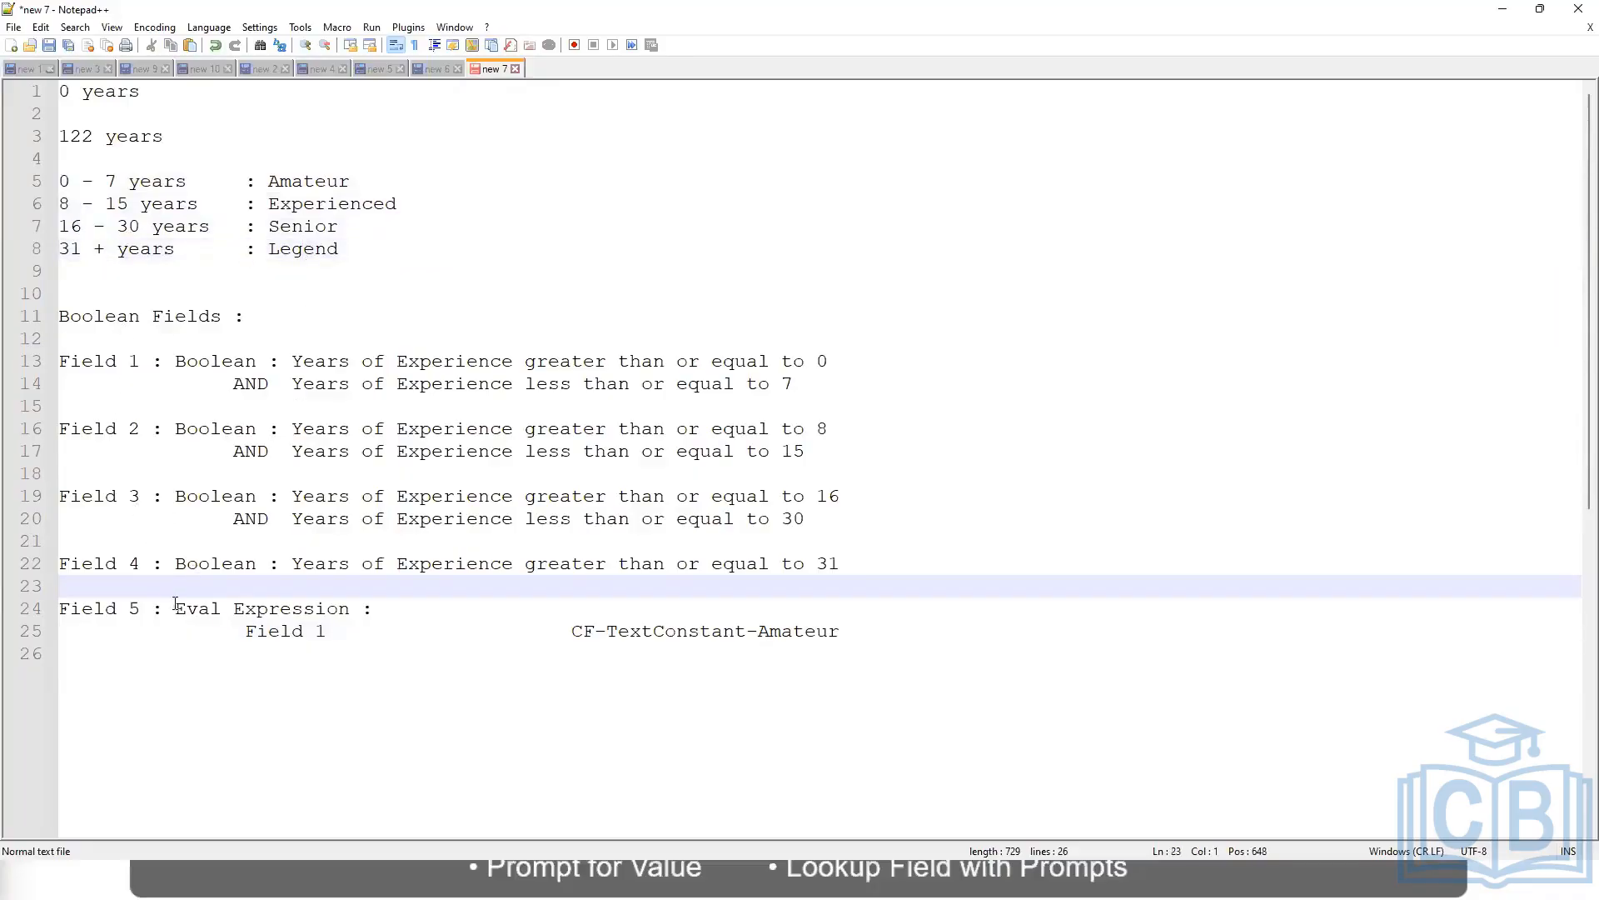
drag(175, 608, 370, 608)
click(415, 591)
drag(342, 249, 48, 182)
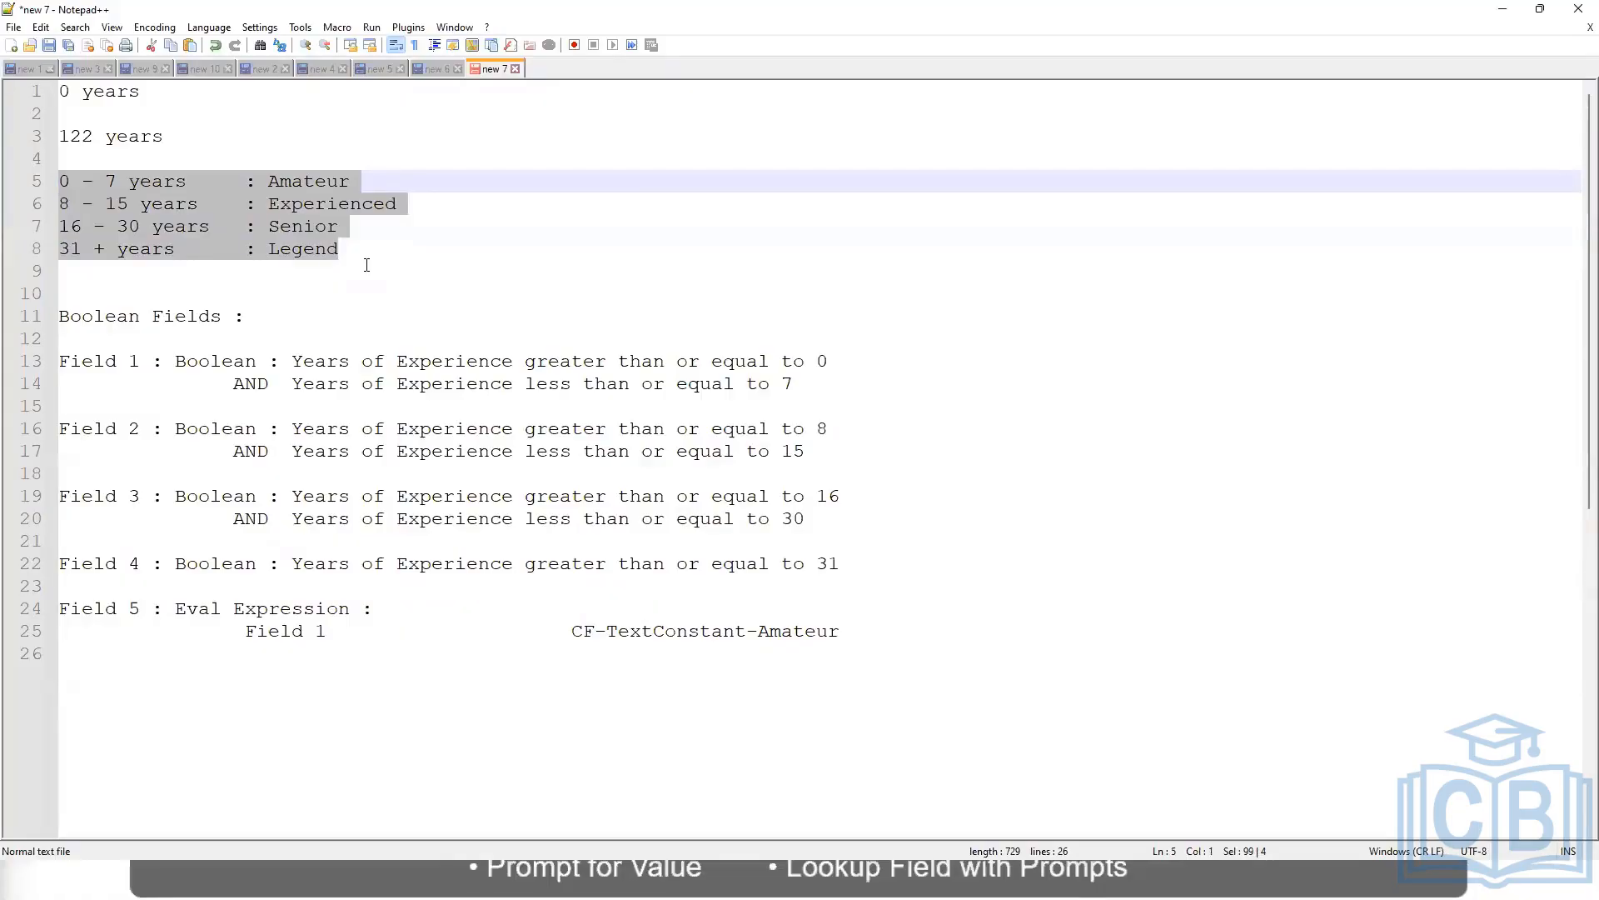
- Switch to Workday, reset the expiring session, and find and open the Create Calculated Field task
key(alt+Tab)
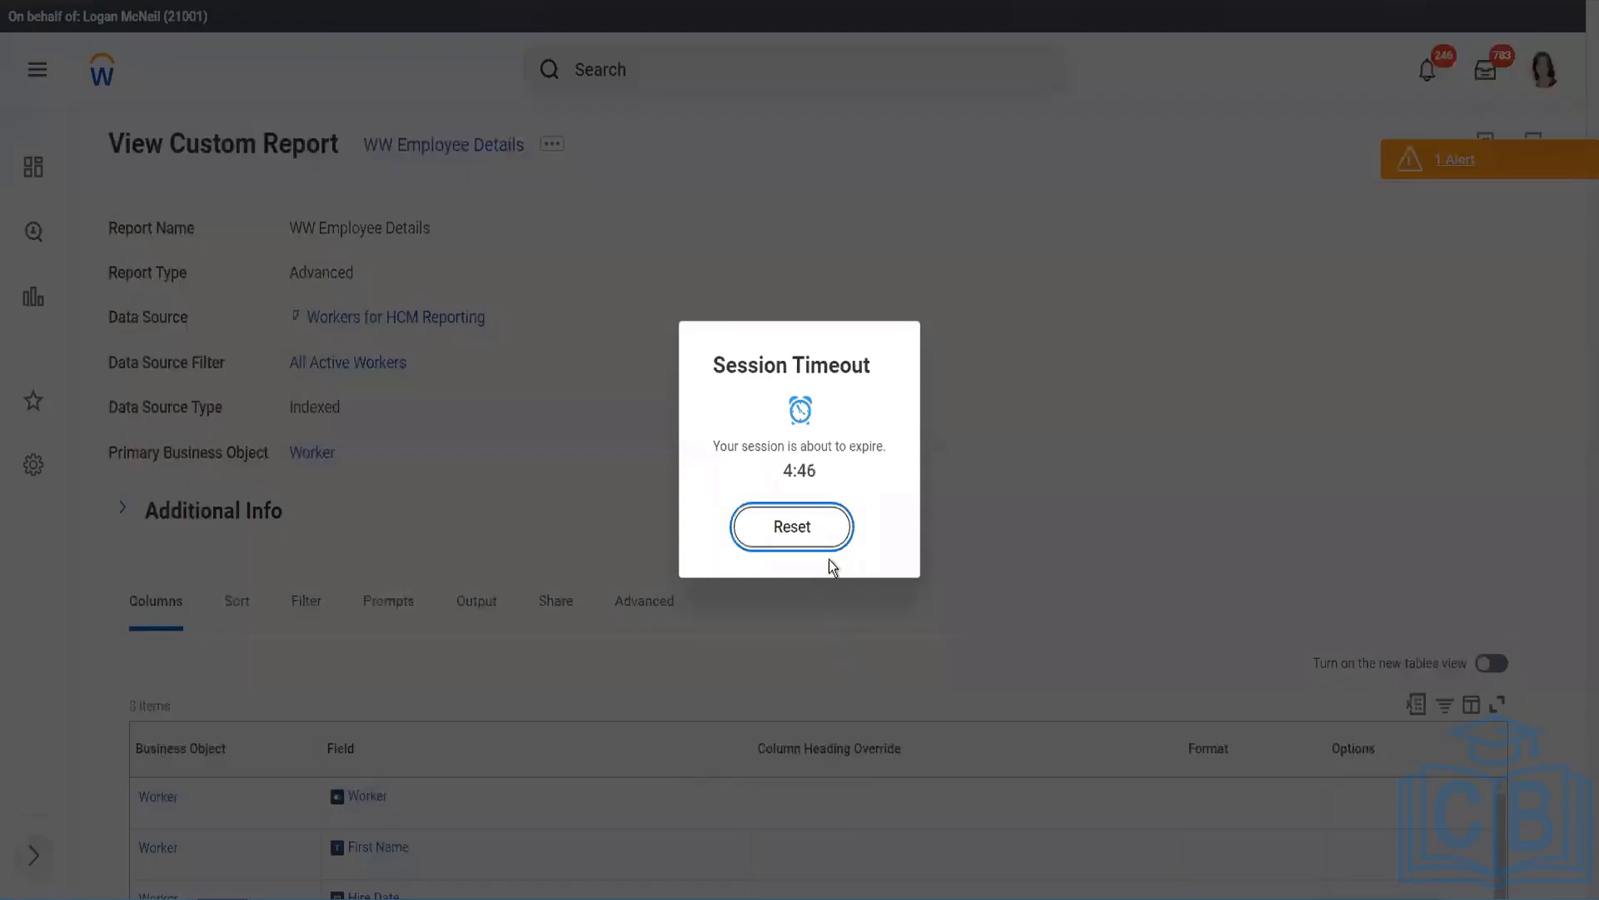
click(816, 533)
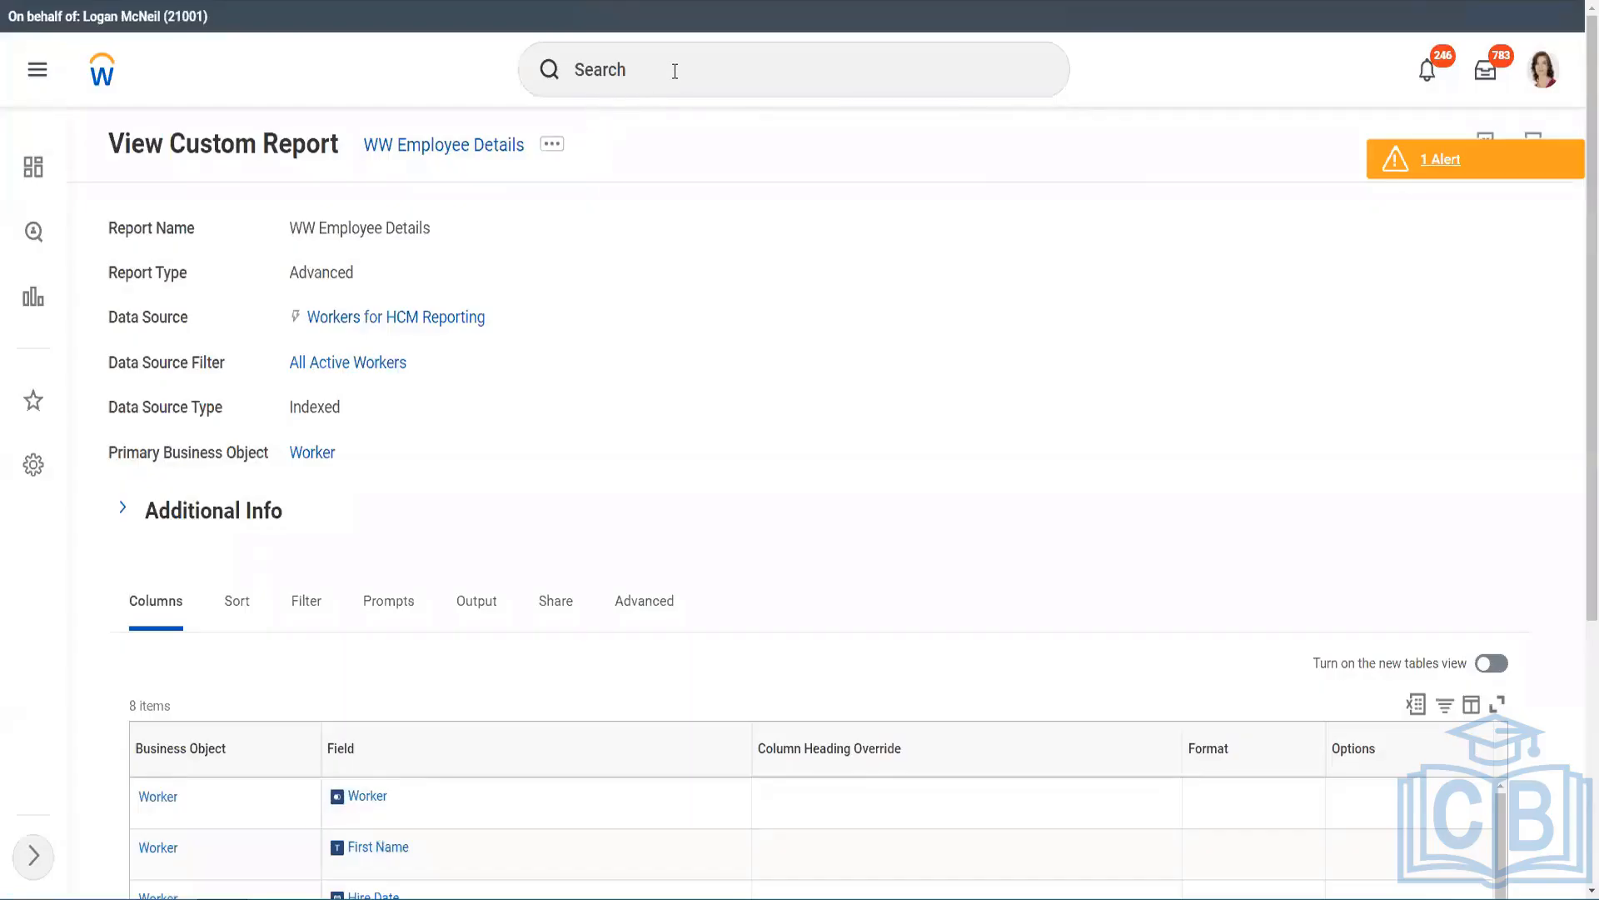
click(675, 71)
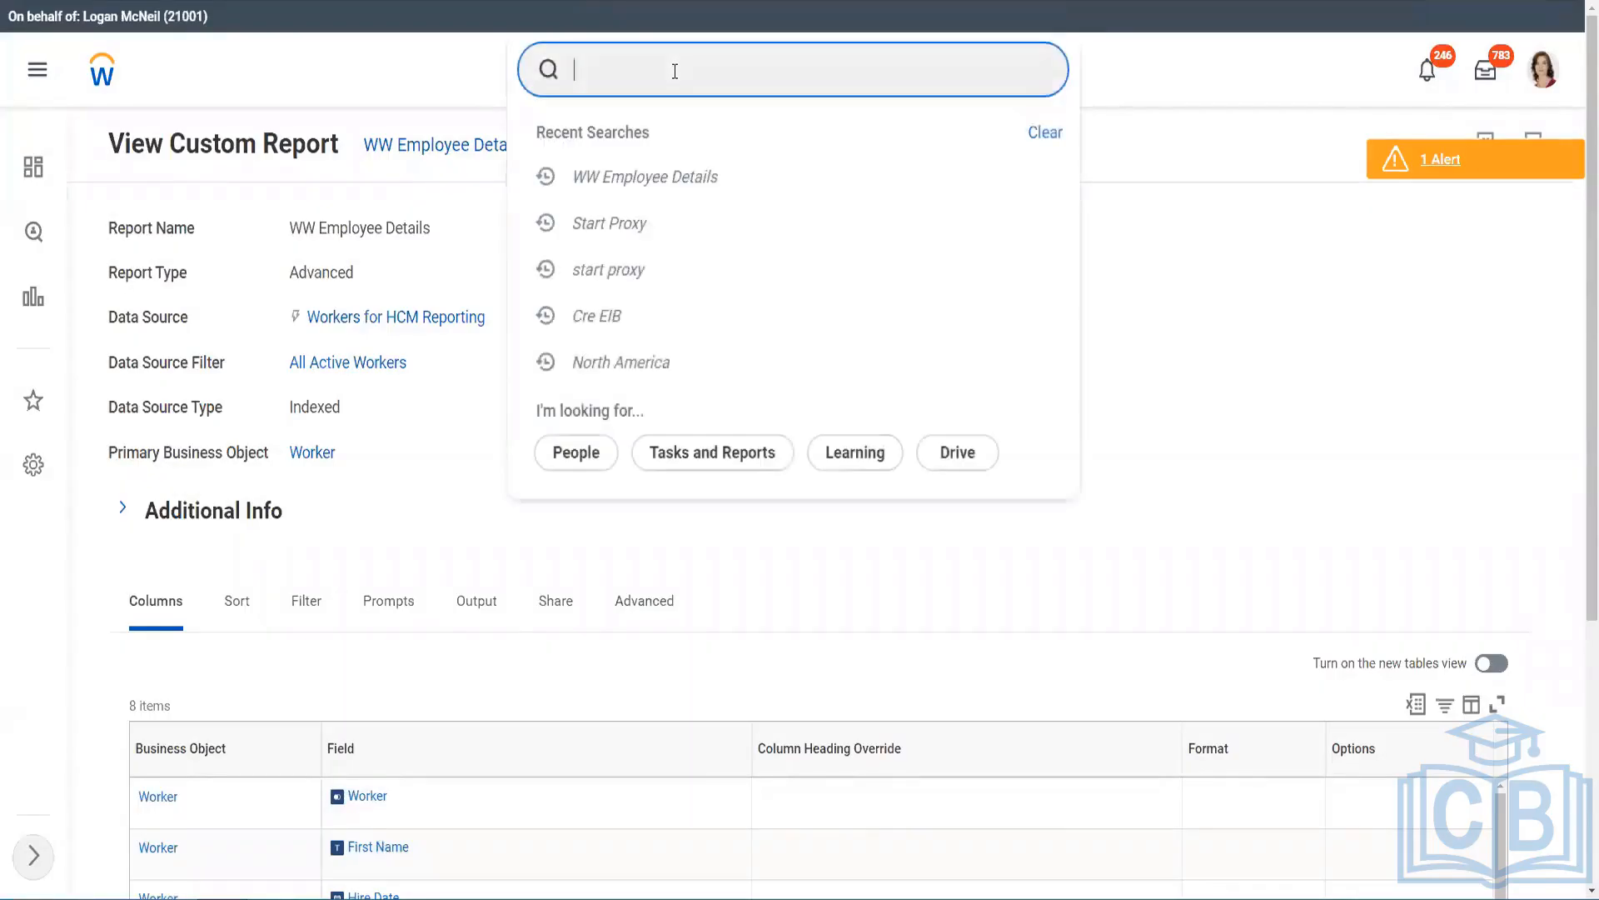
text(create calc field)
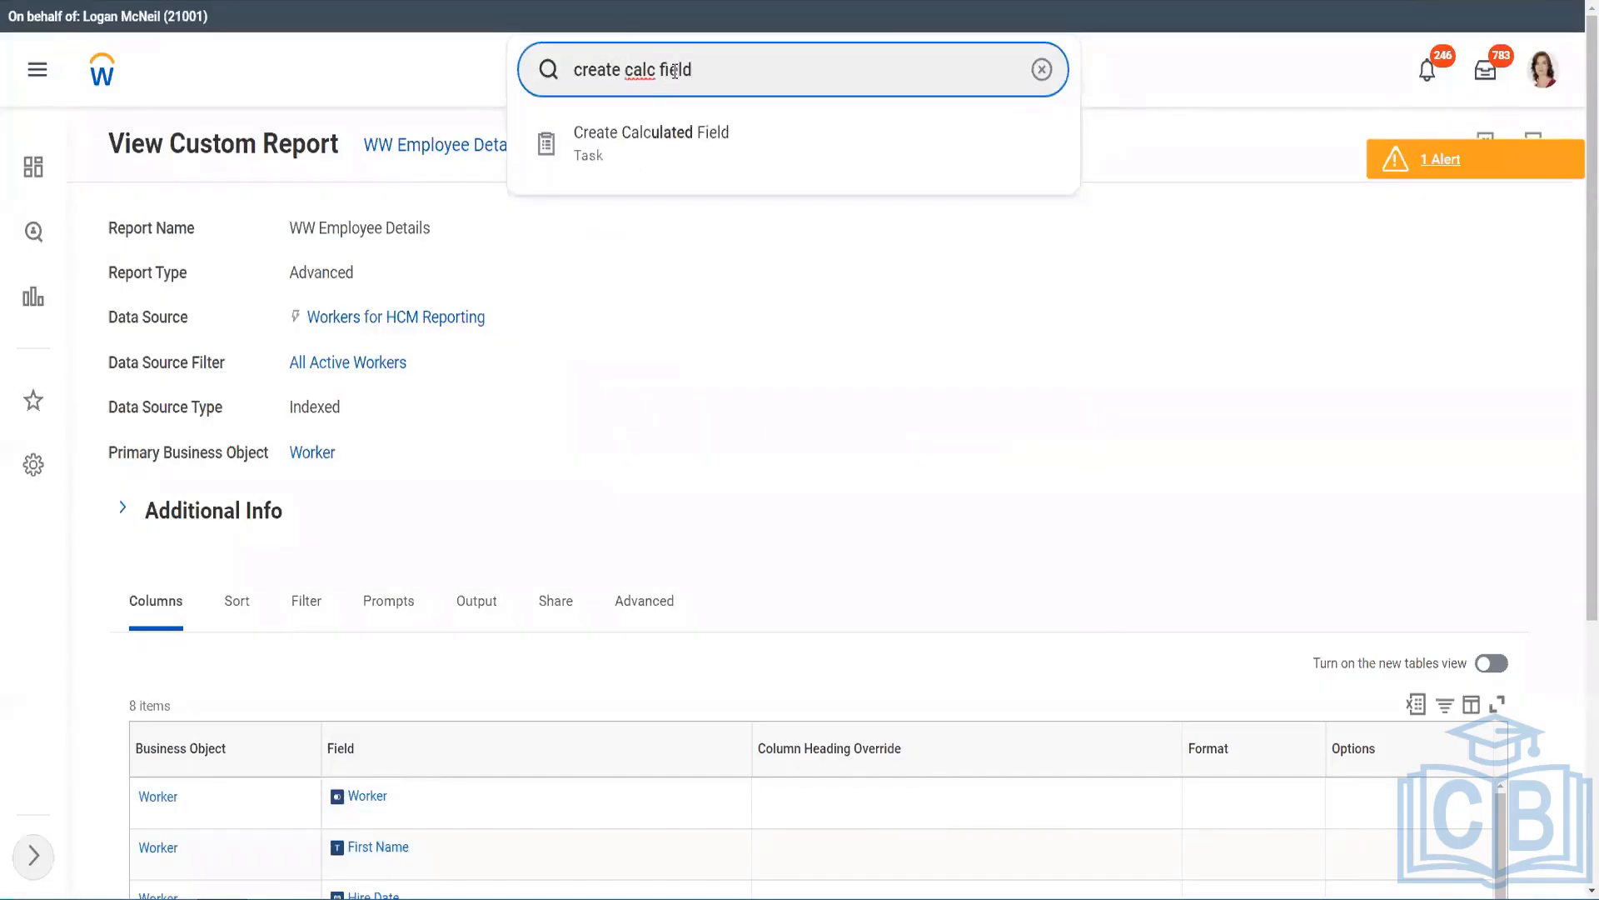
click(657, 133)
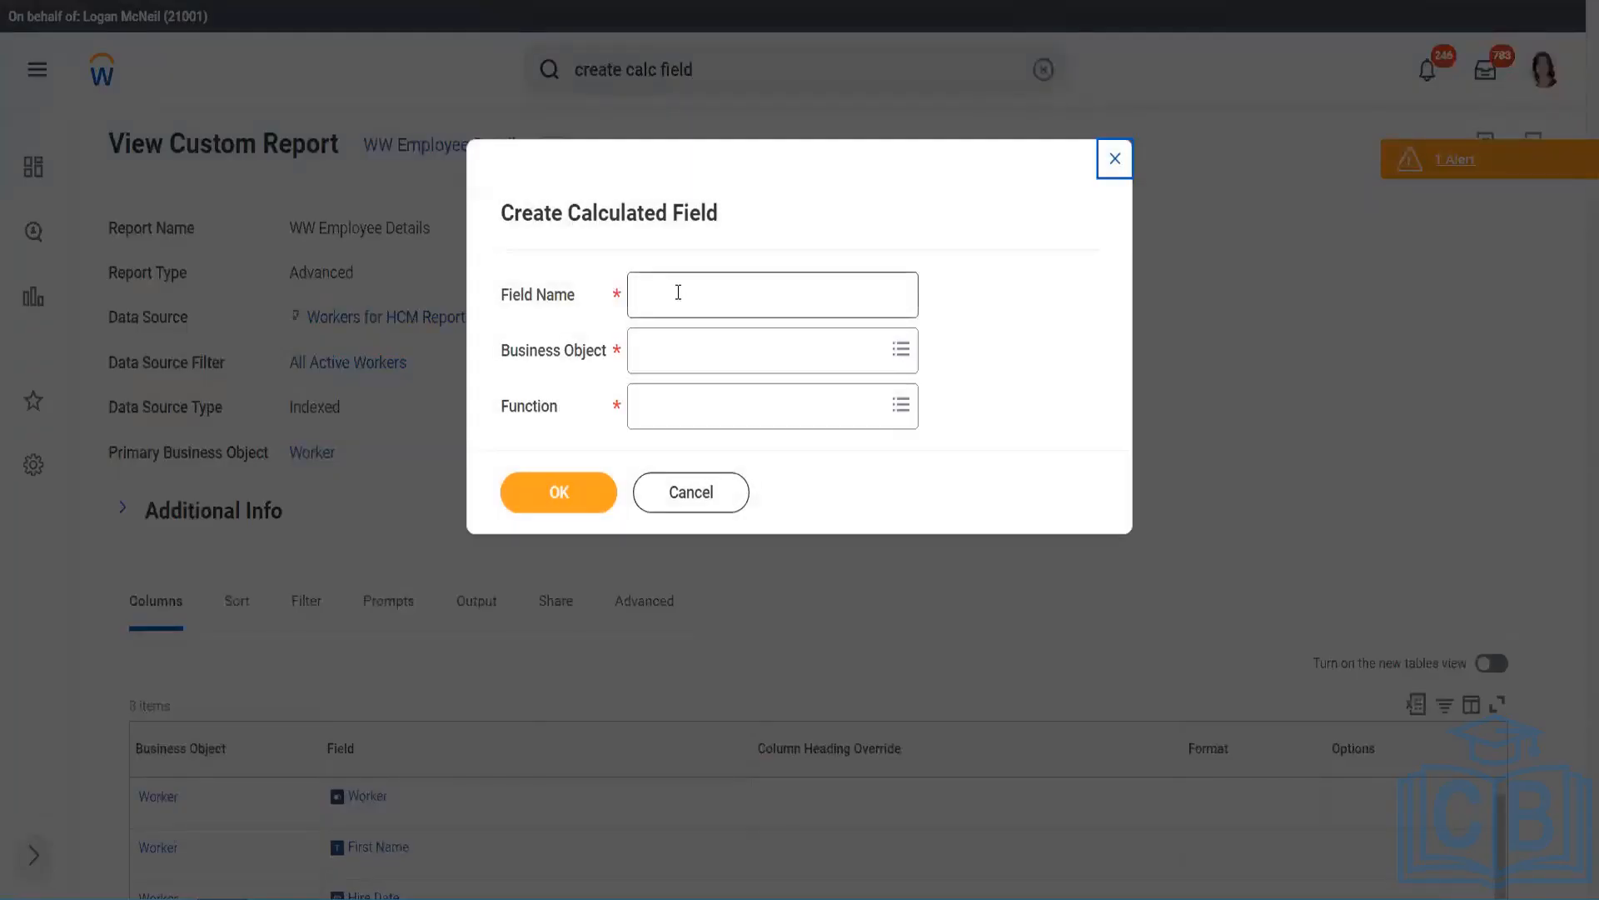
- Enter "CF-WW-TF-Length of Service between 0 and 7 years" as the field name, consulting the first range in the Notepad++ plan
click(678, 293)
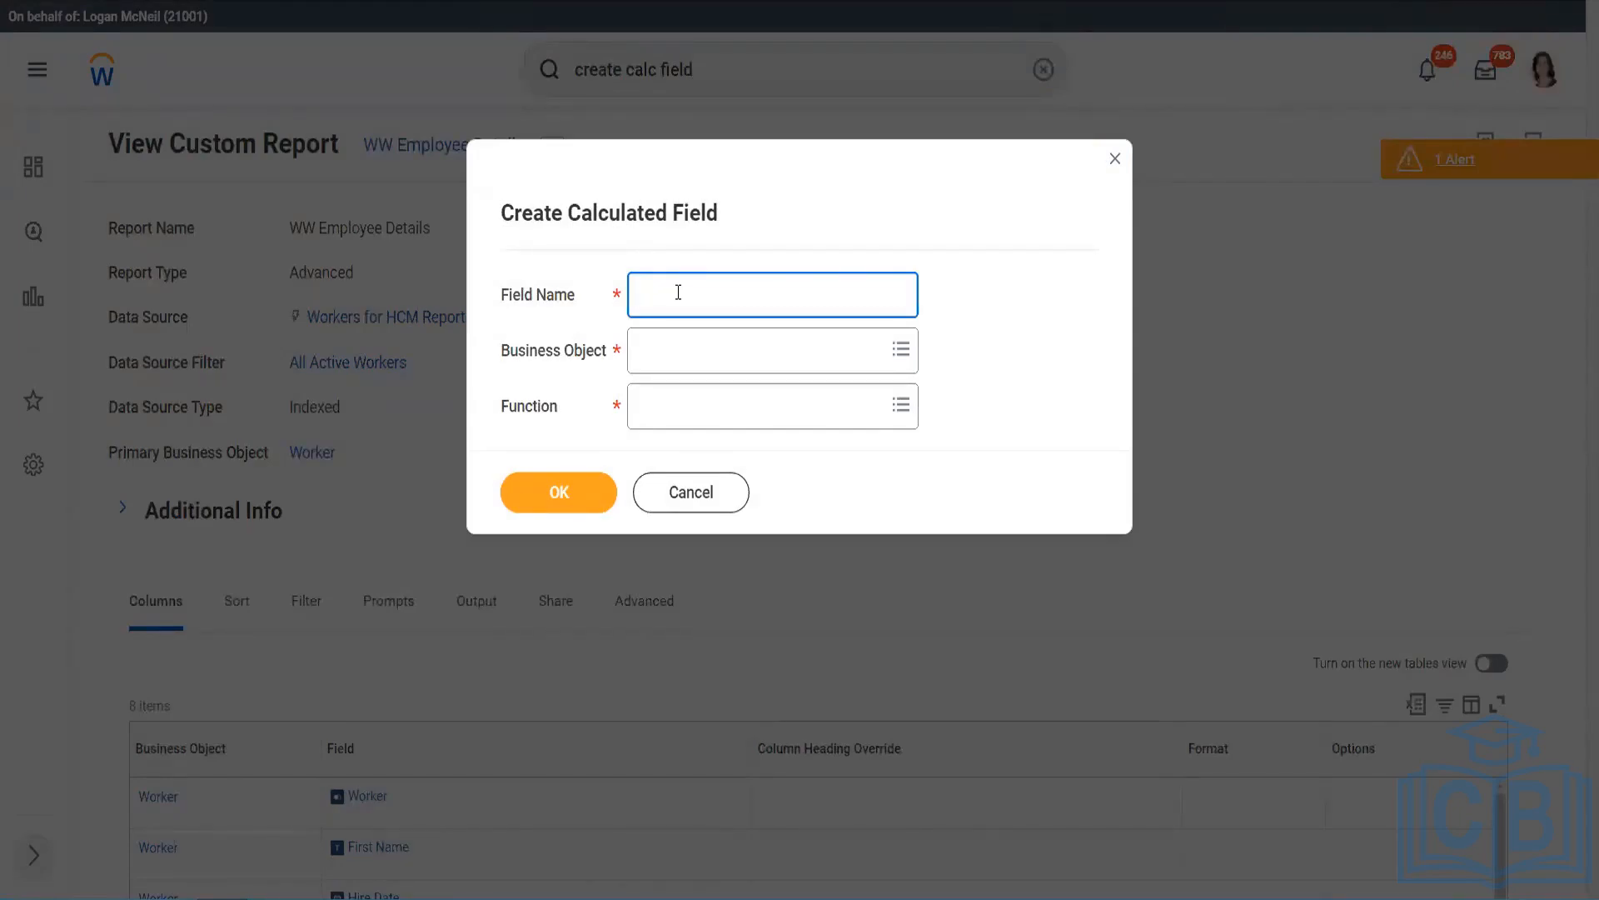
text(CF-WW-TF)
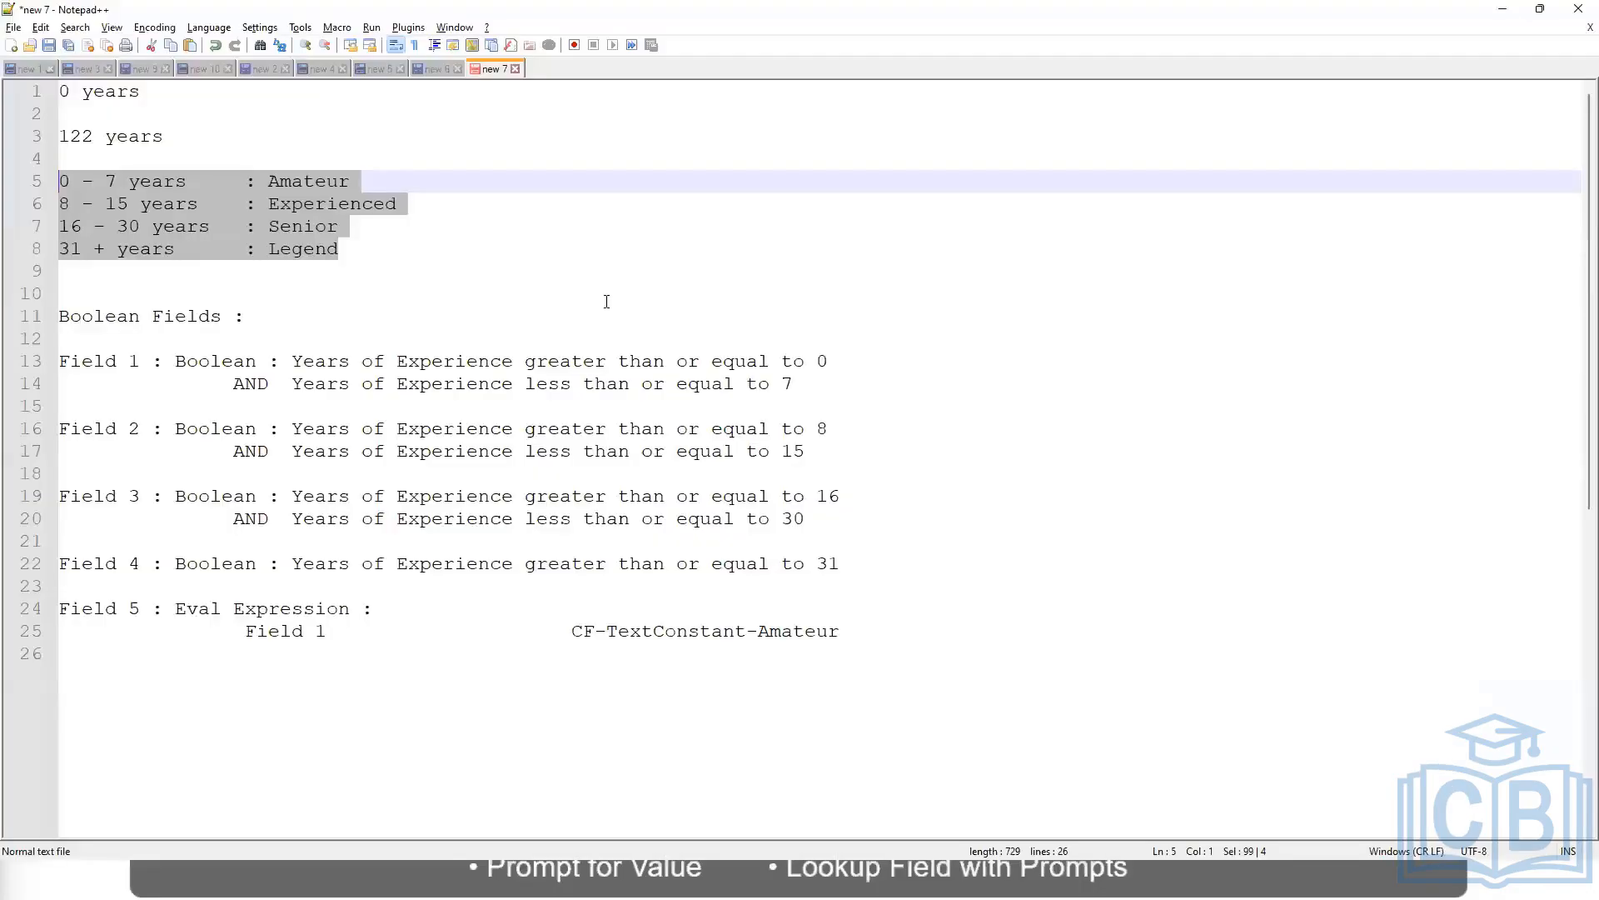
click(515, 360)
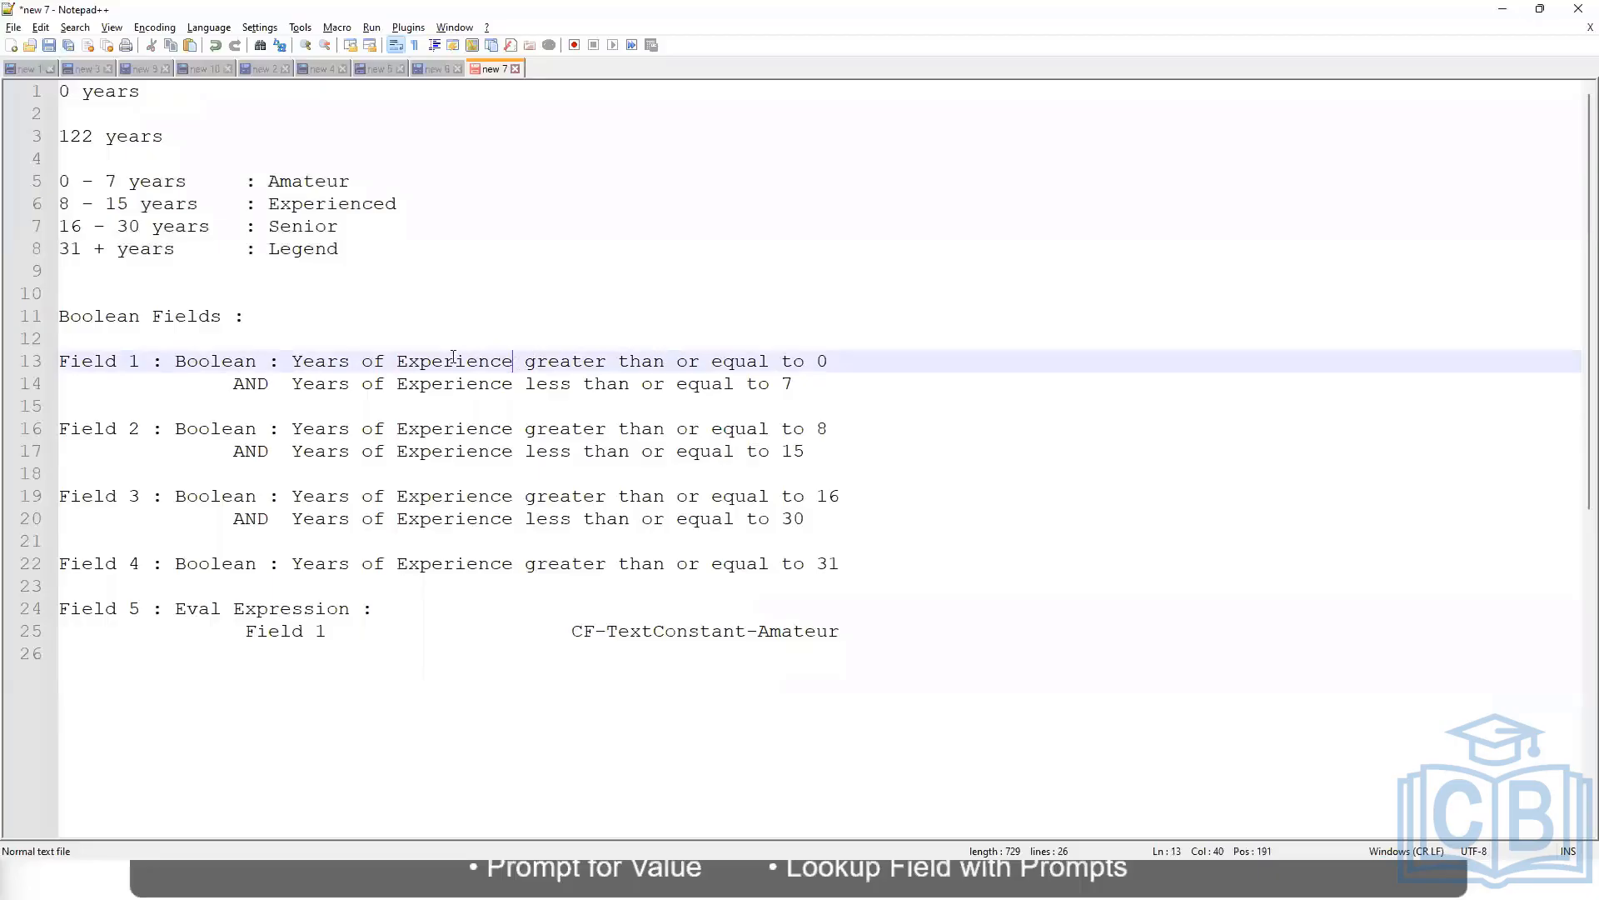
drag(60, 181, 117, 178)
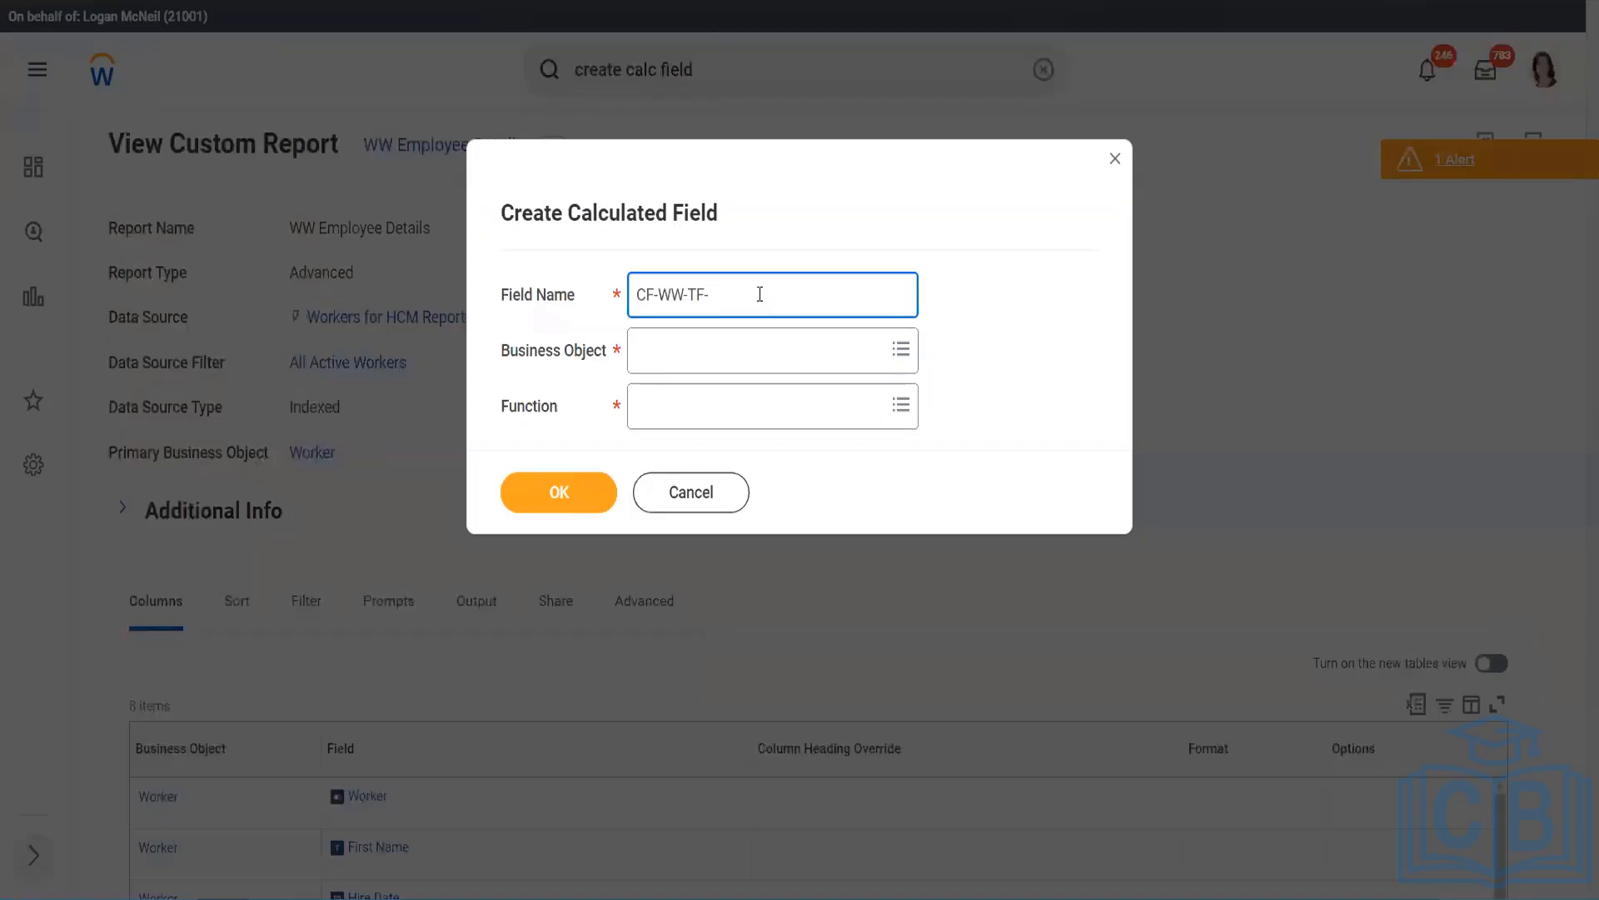
text(Length of Service between 0 and)
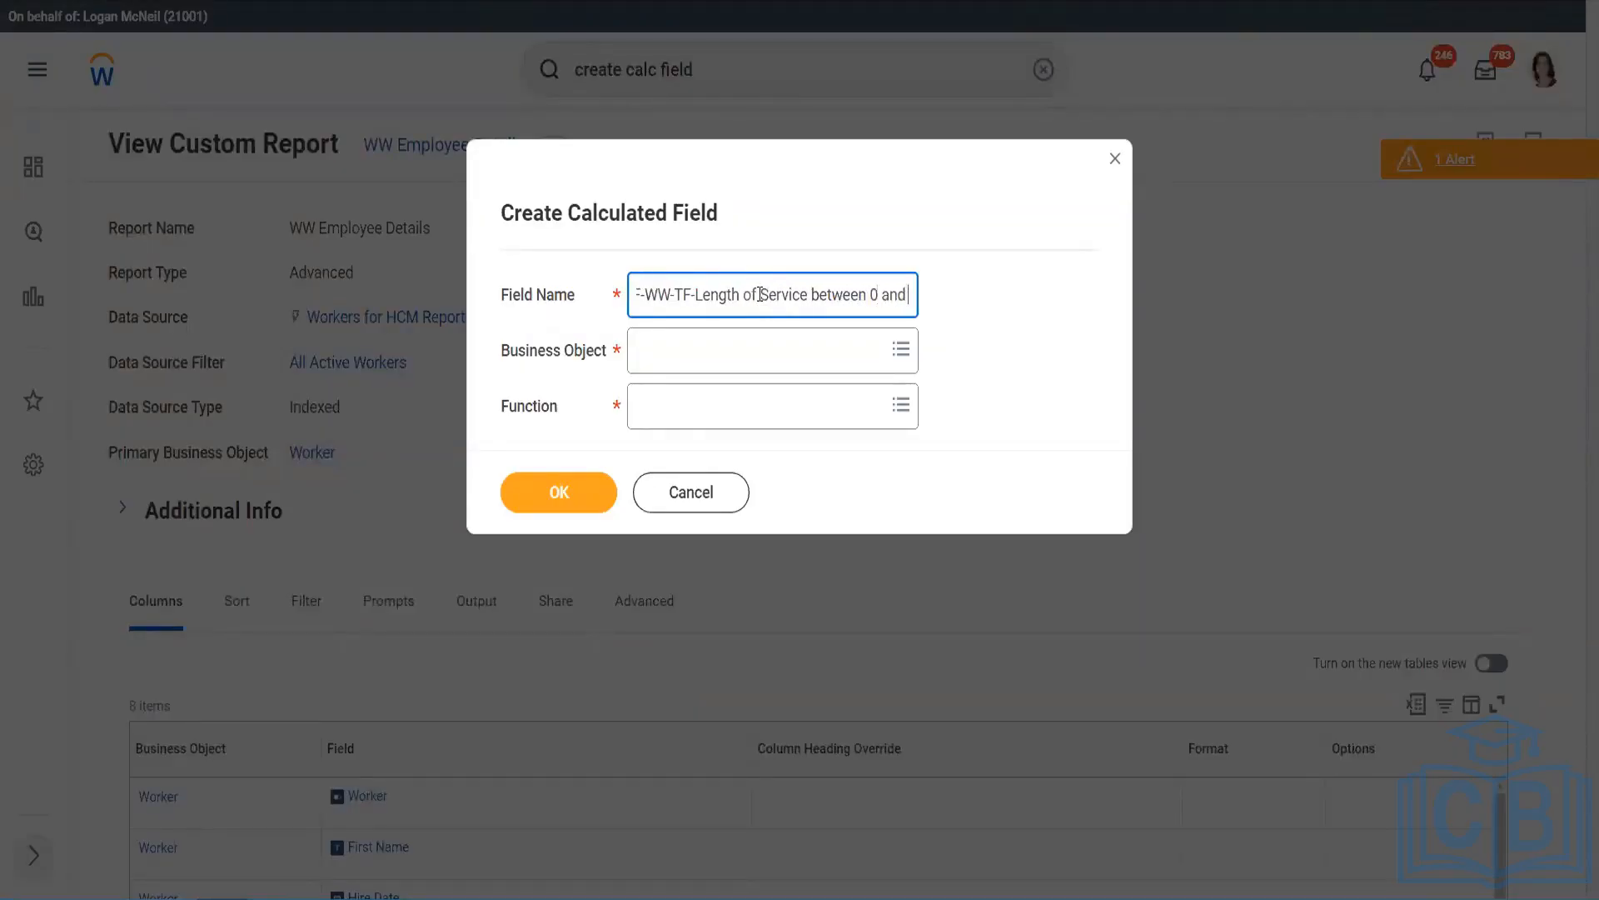
text( 7 years)
key(Tab)
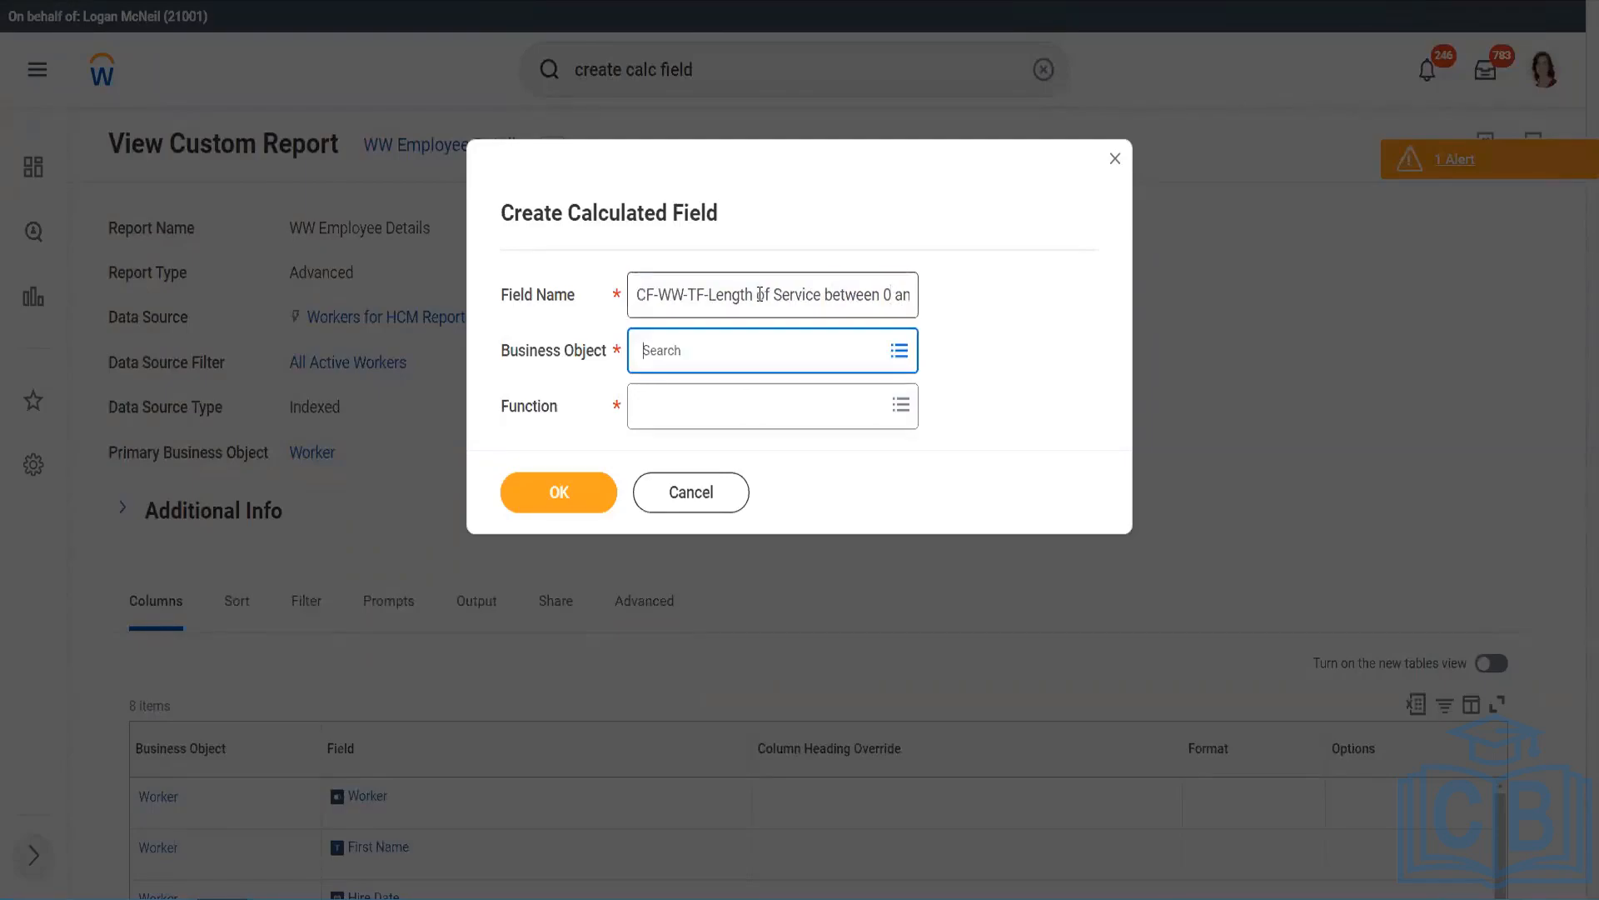
- Choose Worker as the business object and True/False Condition as the function, and continue to the calculation definition
text(worker)
key(Return)
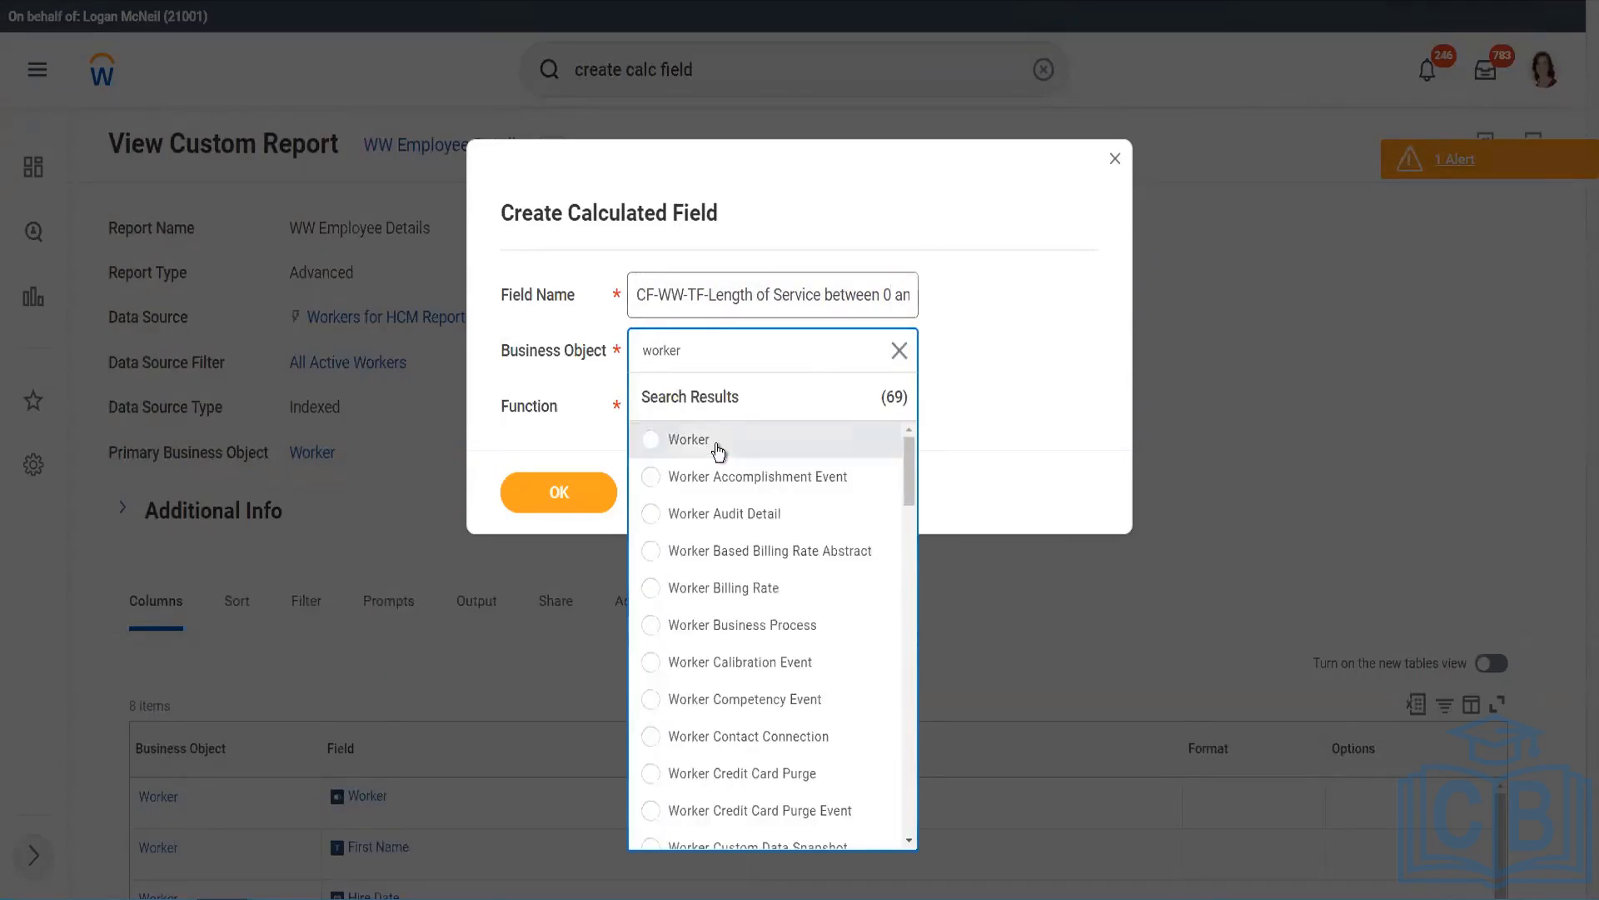
click(664, 426)
click(791, 404)
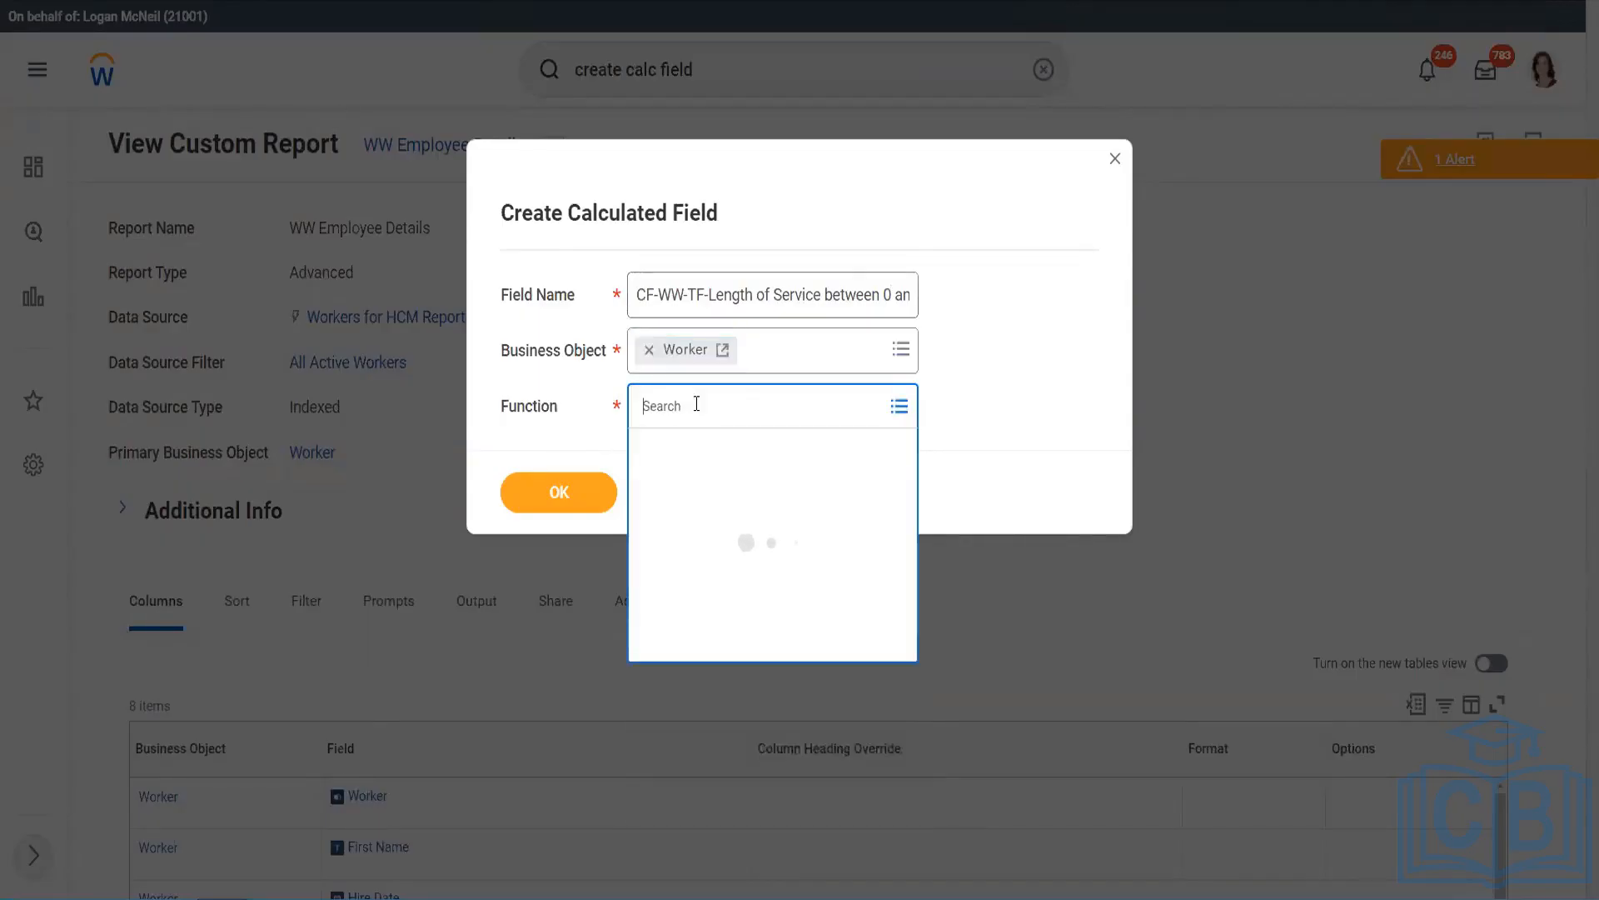
text(true false)
click(571, 487)
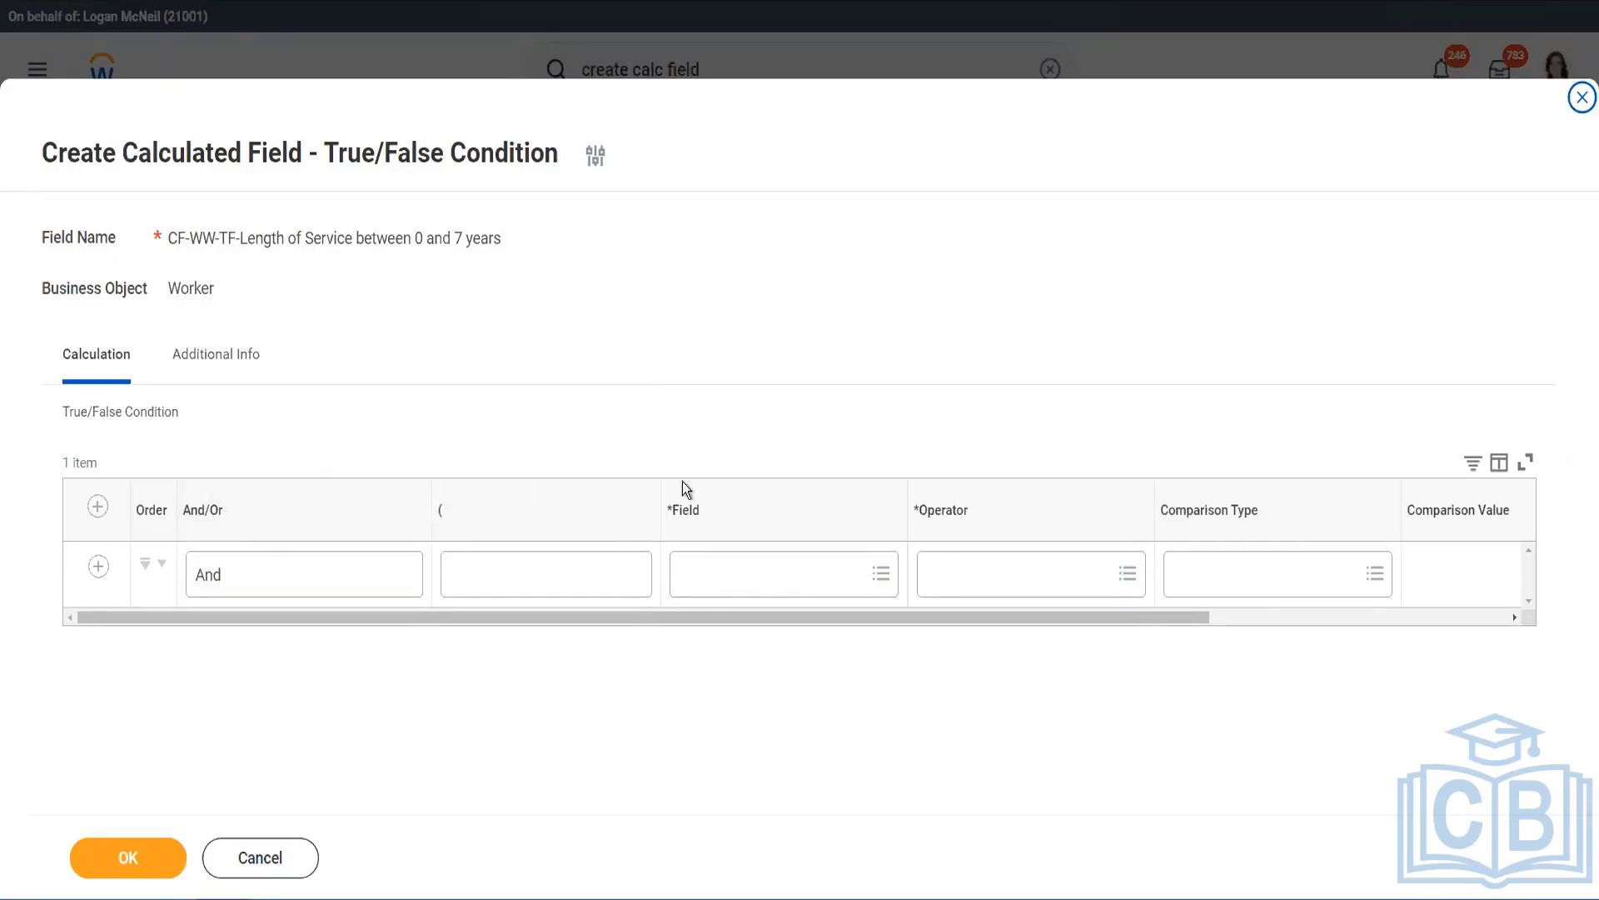
- Find the field CF-WW-Convert Text To Number-Number of Years from Length of Service, check its details, and use it in the first condition
click(721, 588)
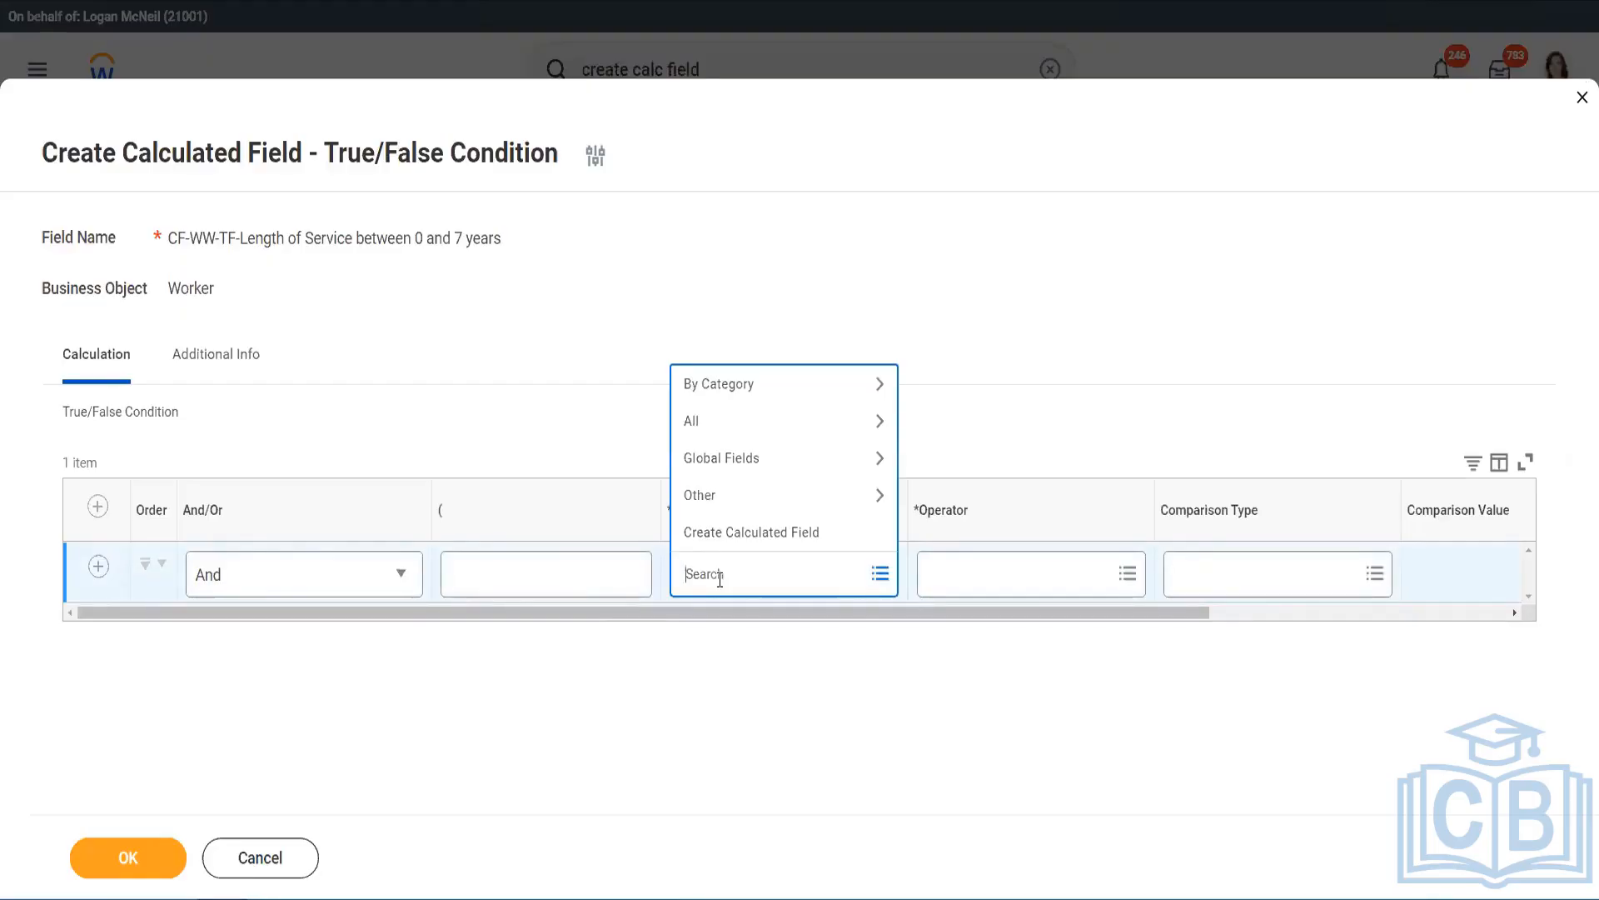
text(cf-ww)
text(-tf)
text( of)
text( years)
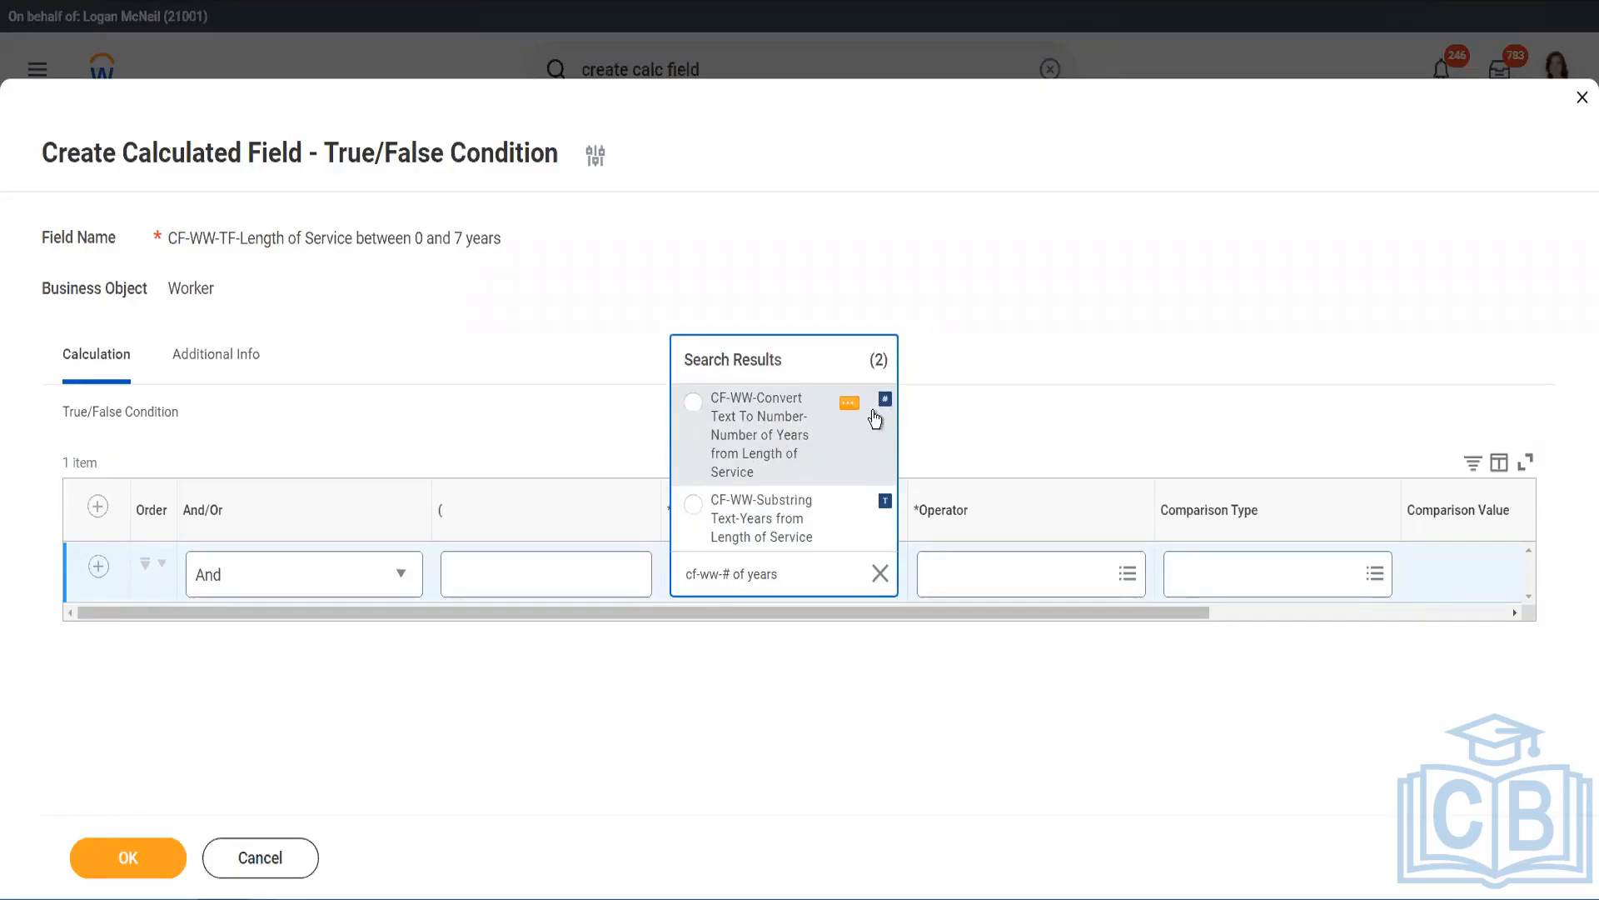
click(849, 405)
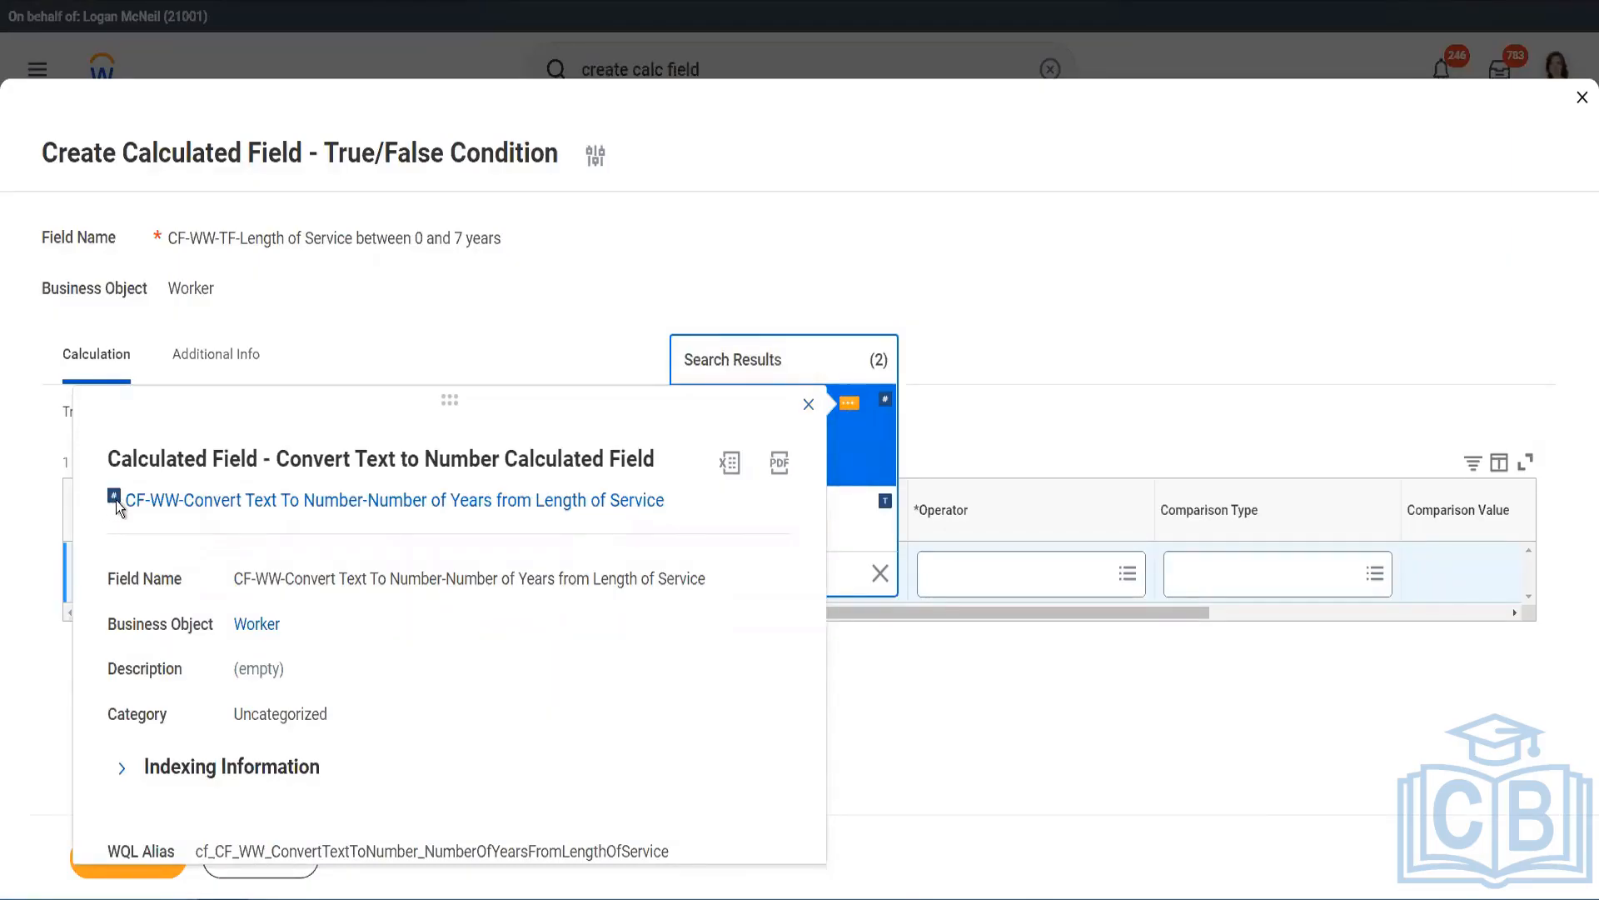
click(809, 406)
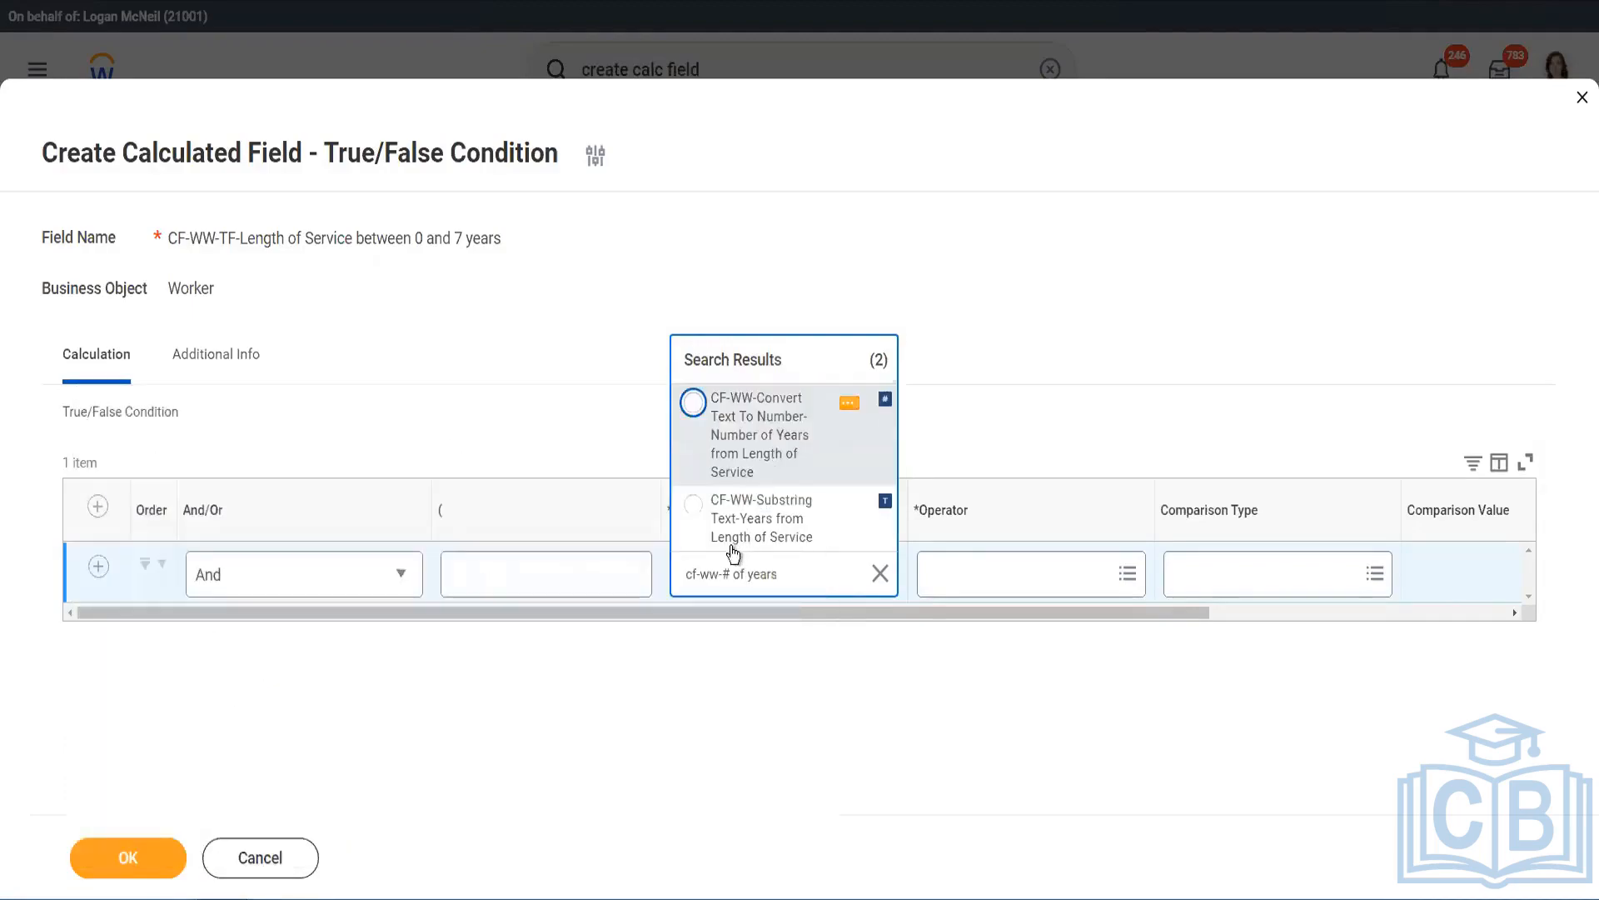
click(692, 405)
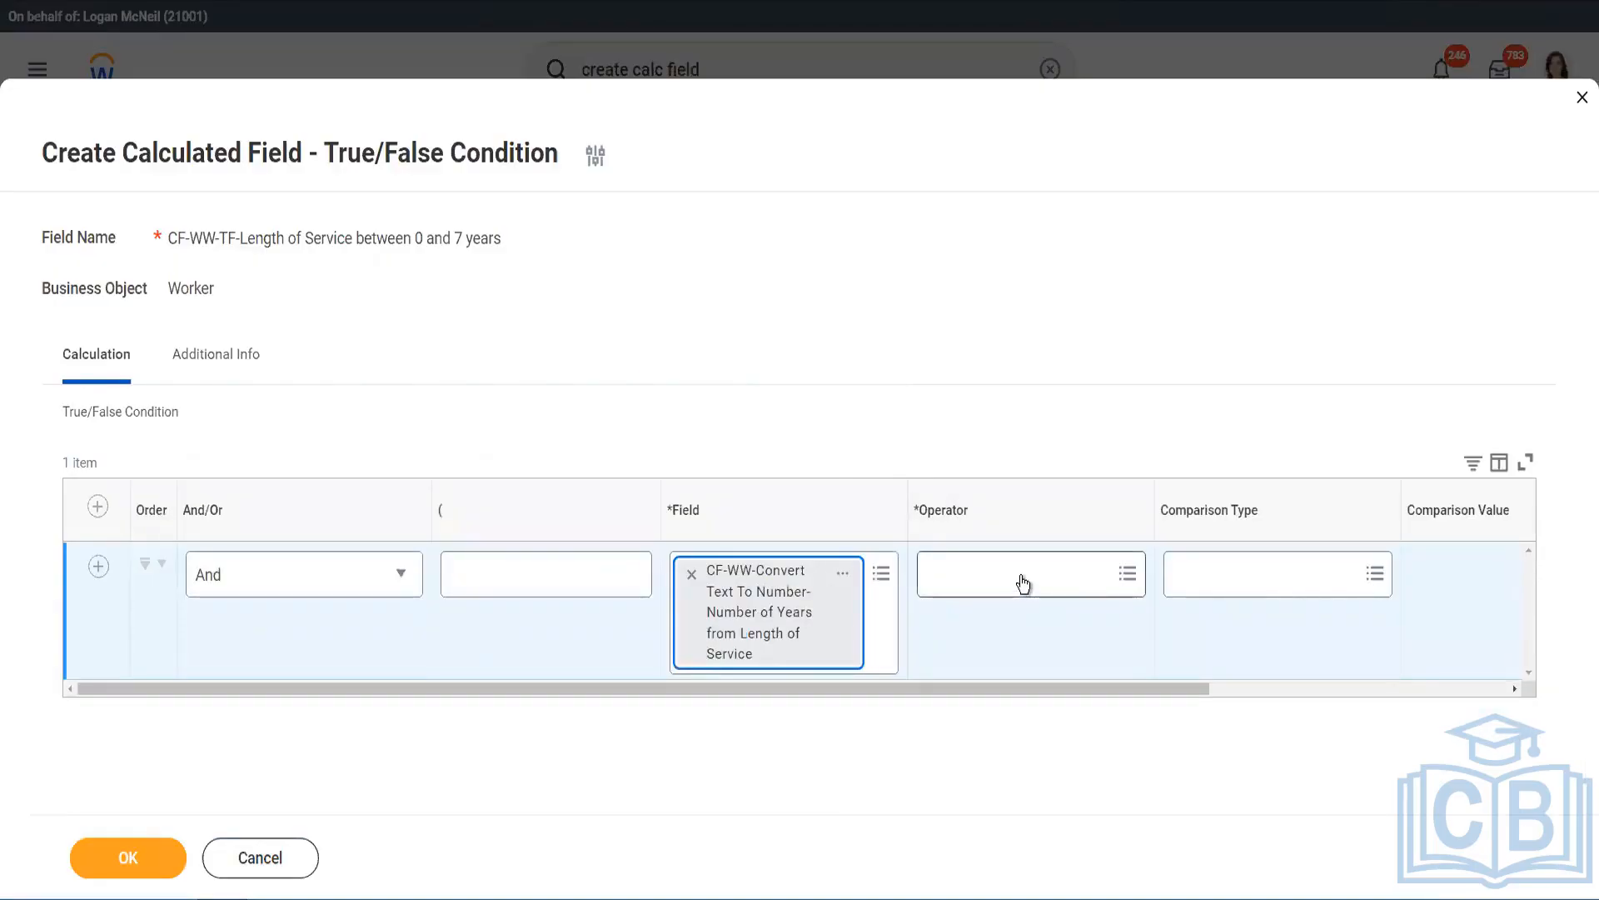
- Set the first condition's operator to "greater than or equal to" against a comparison value of 0
click(1023, 583)
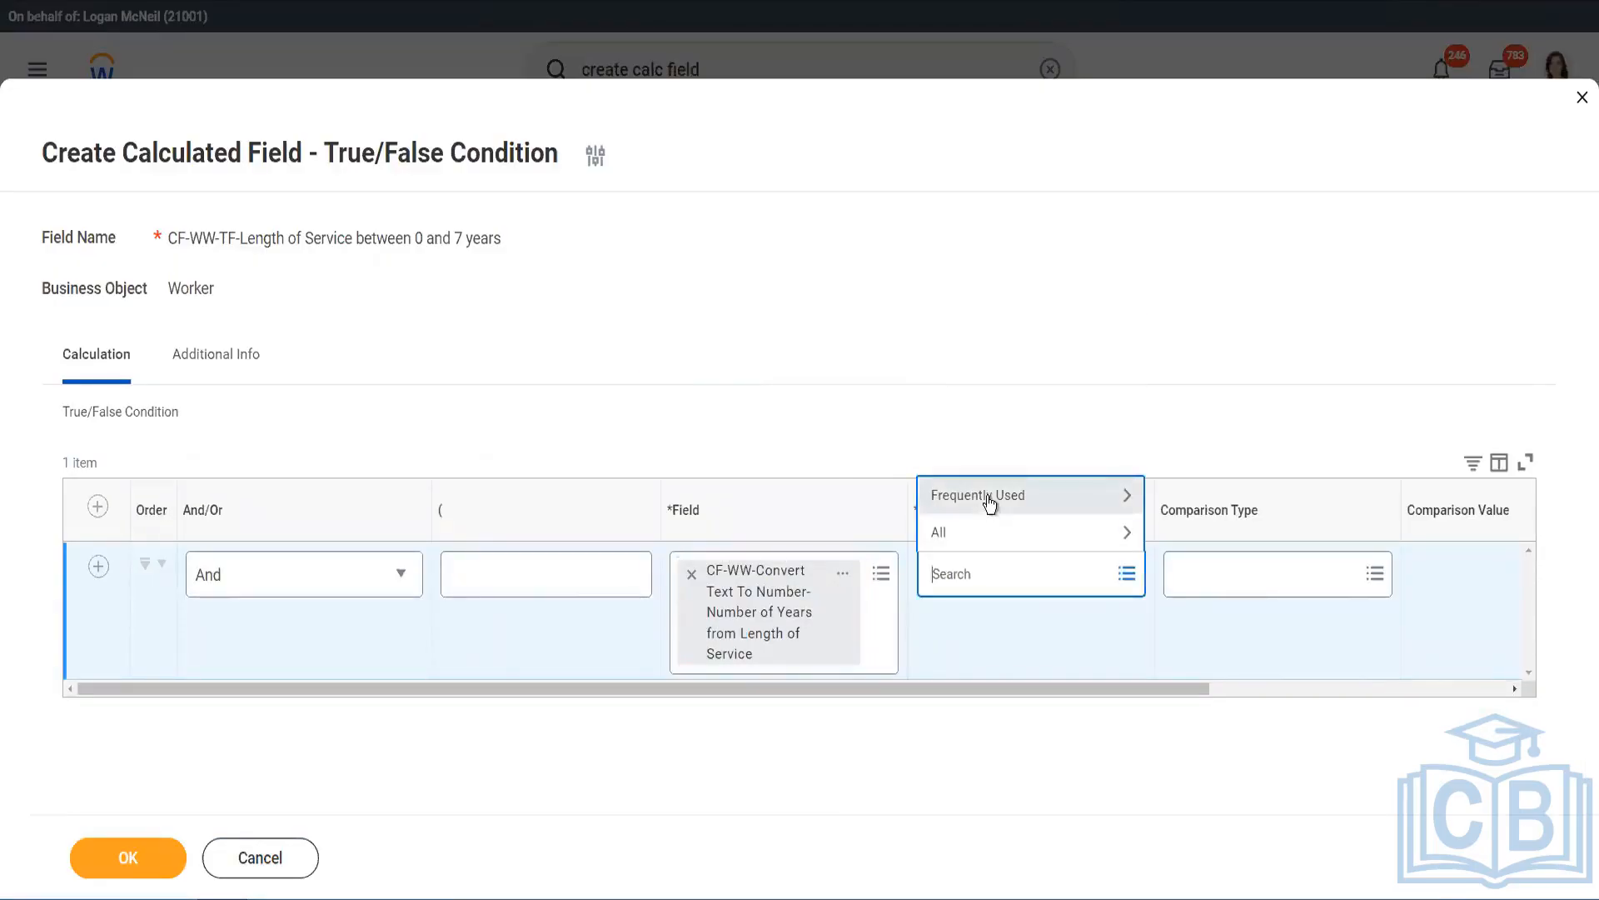
click(988, 498)
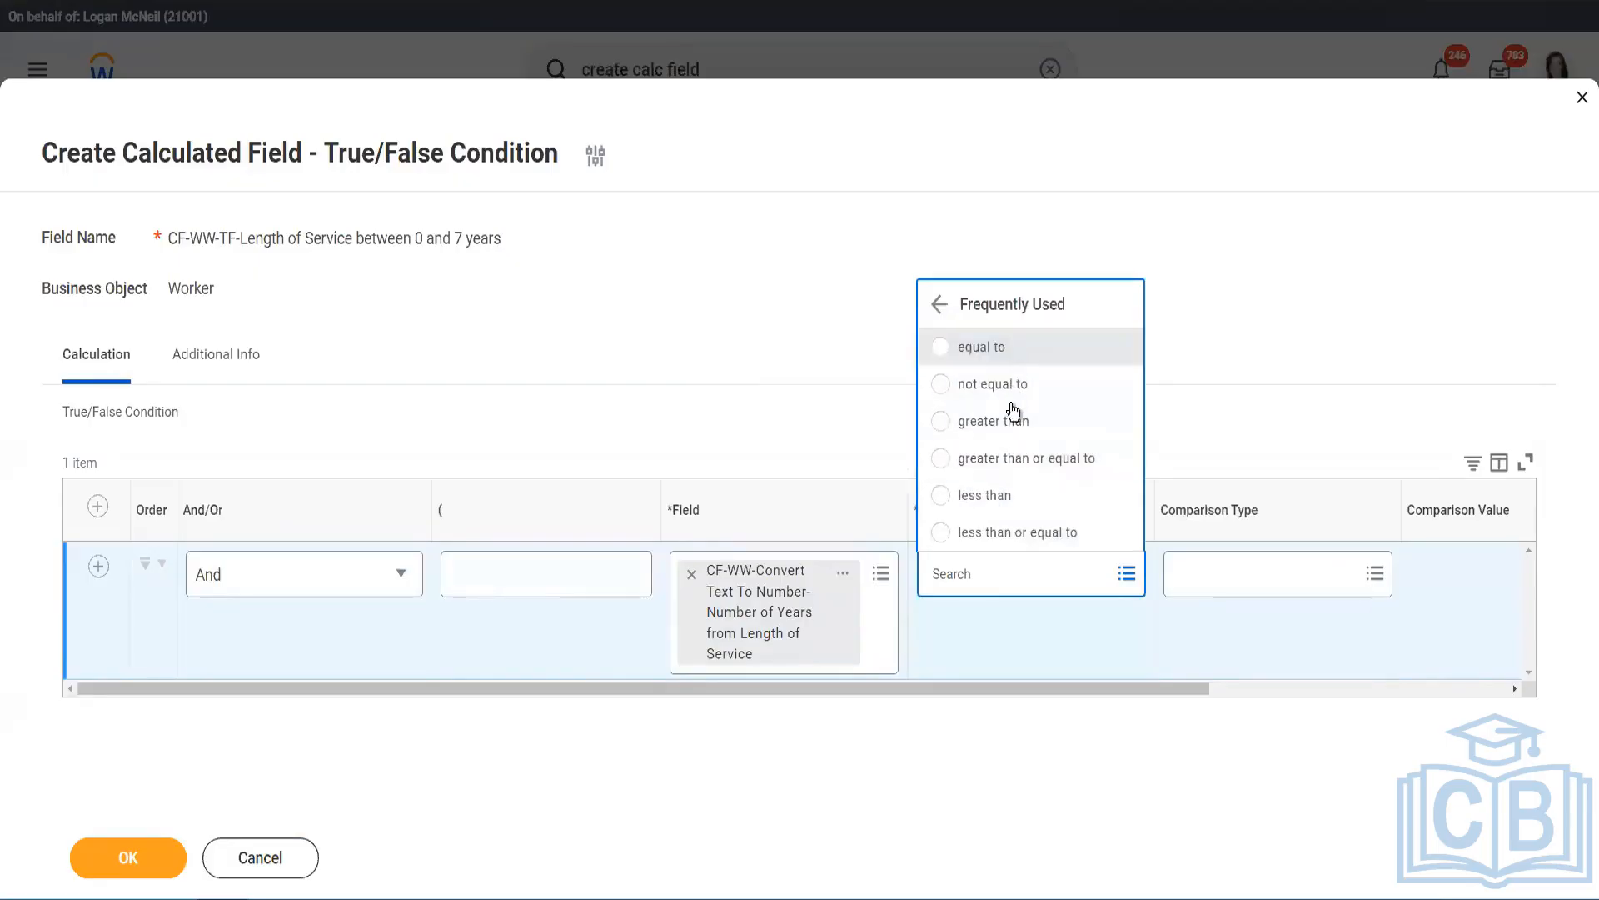
click(1022, 459)
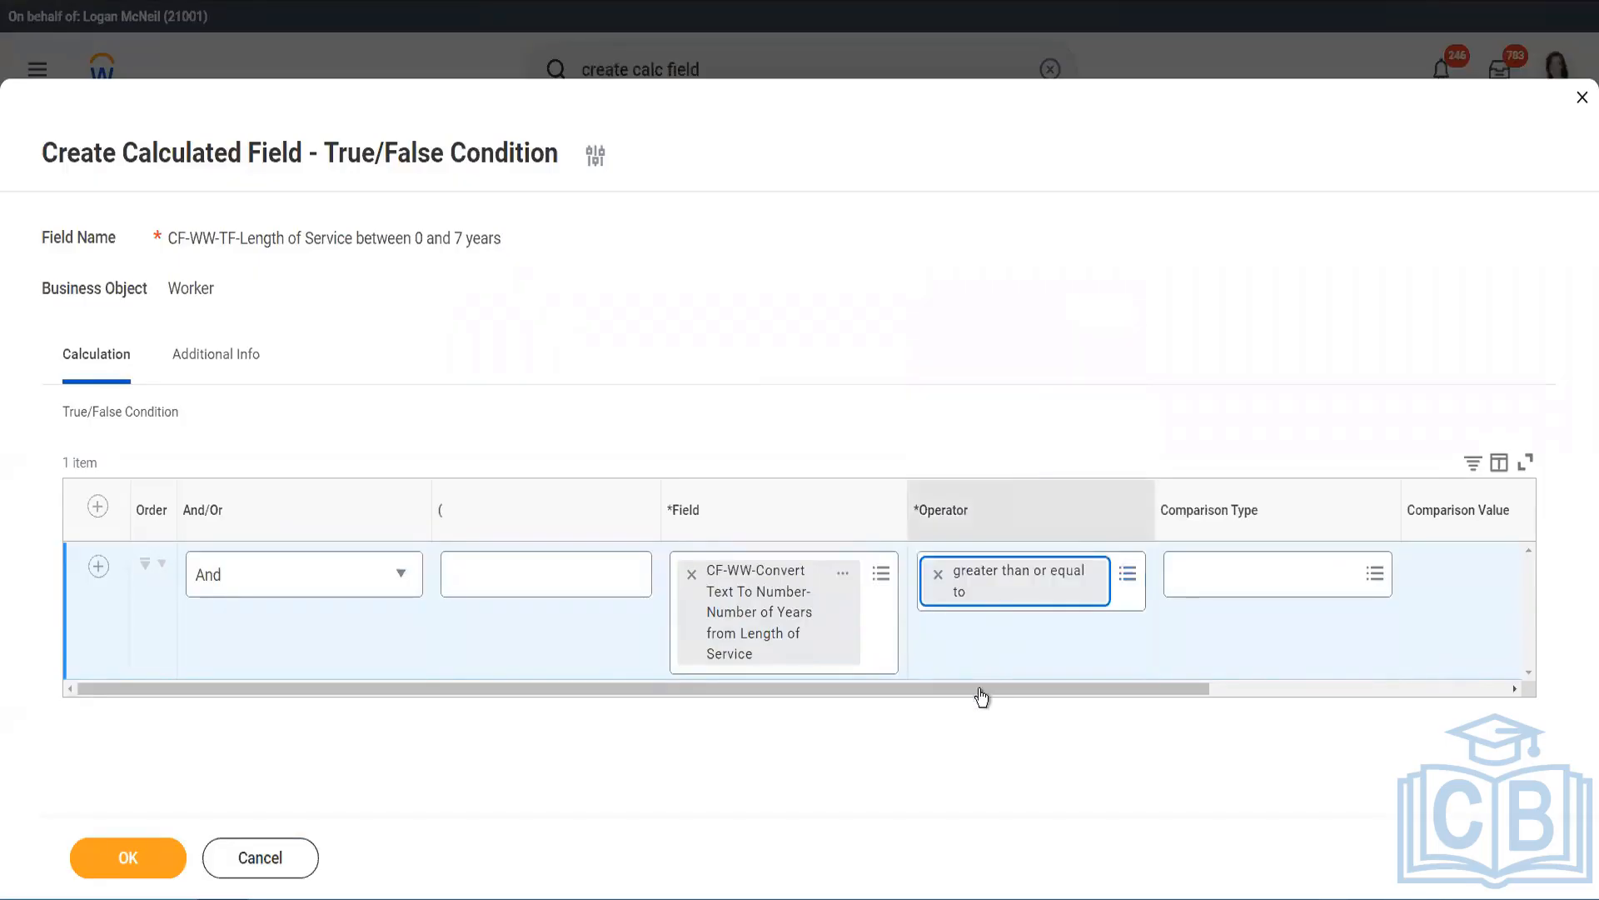
drag(978, 693, 1276, 693)
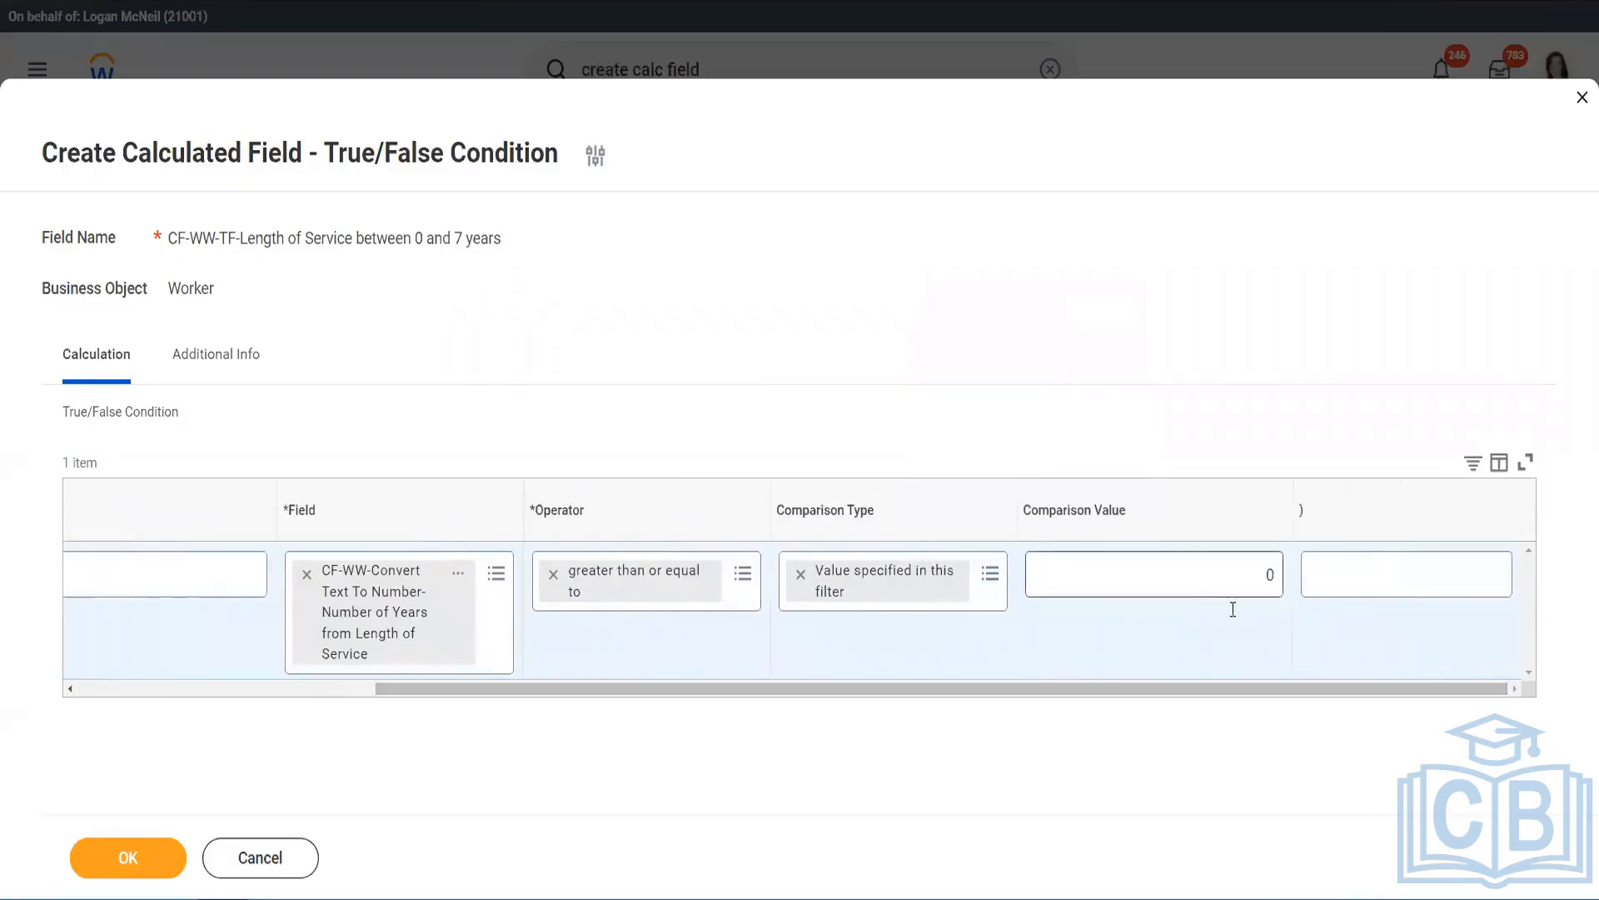
- Add a second And condition that reuses the first condition's field, CF-WW-Convert Text To Number-Number of Years from Length of Service
drag(1071, 693, 500, 693)
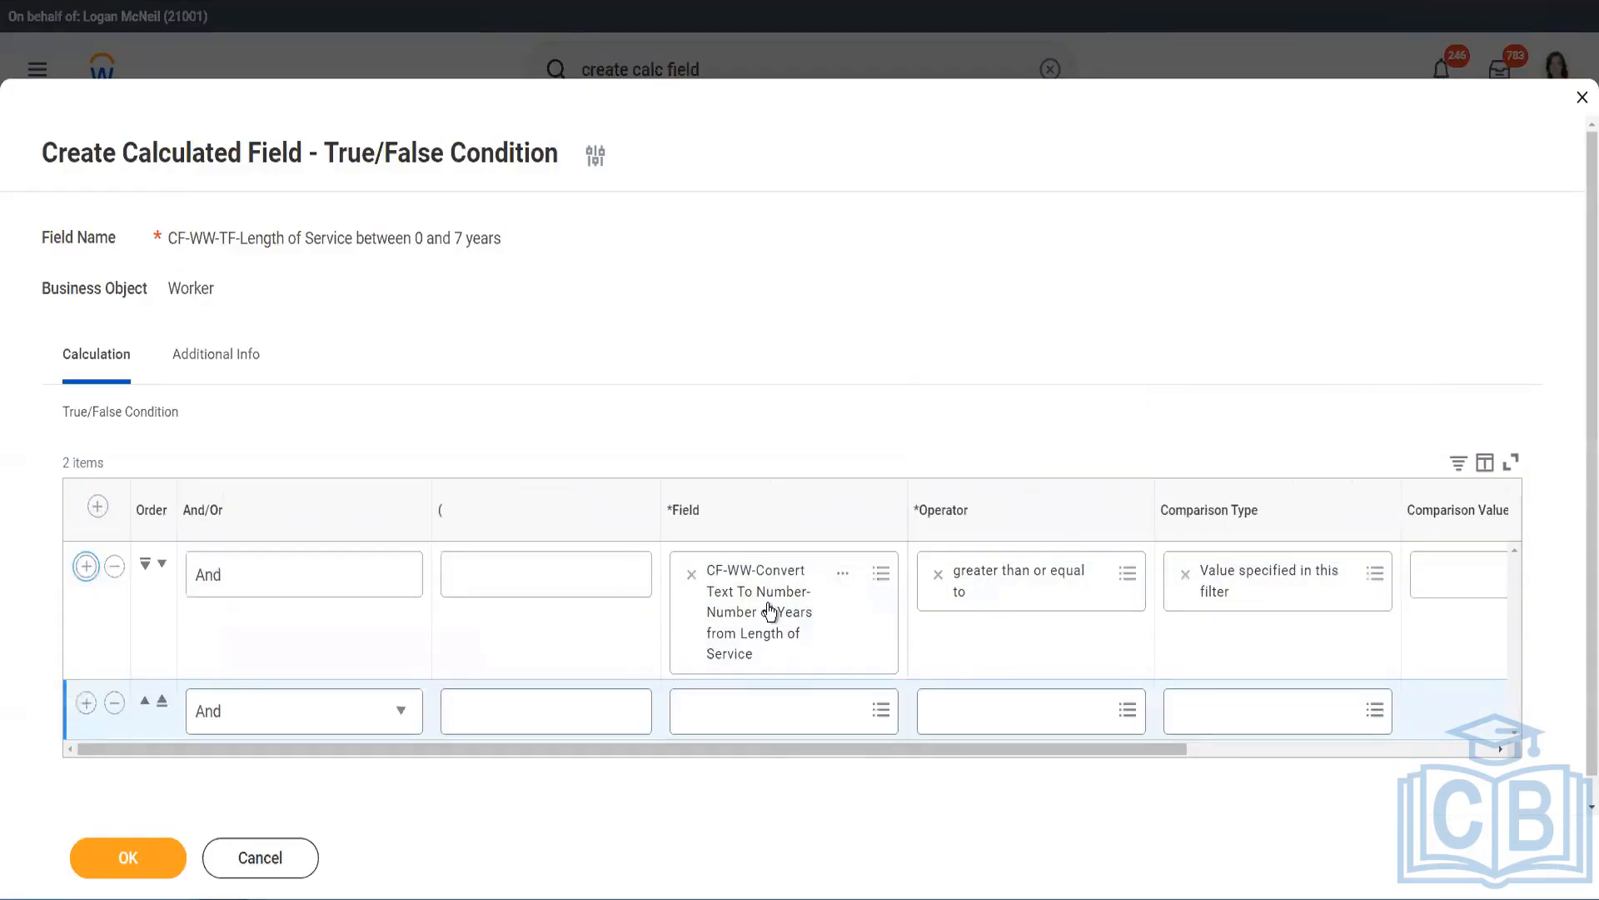
right_click(770, 613)
click(810, 710)
key(ctrl+v)
key(Return)
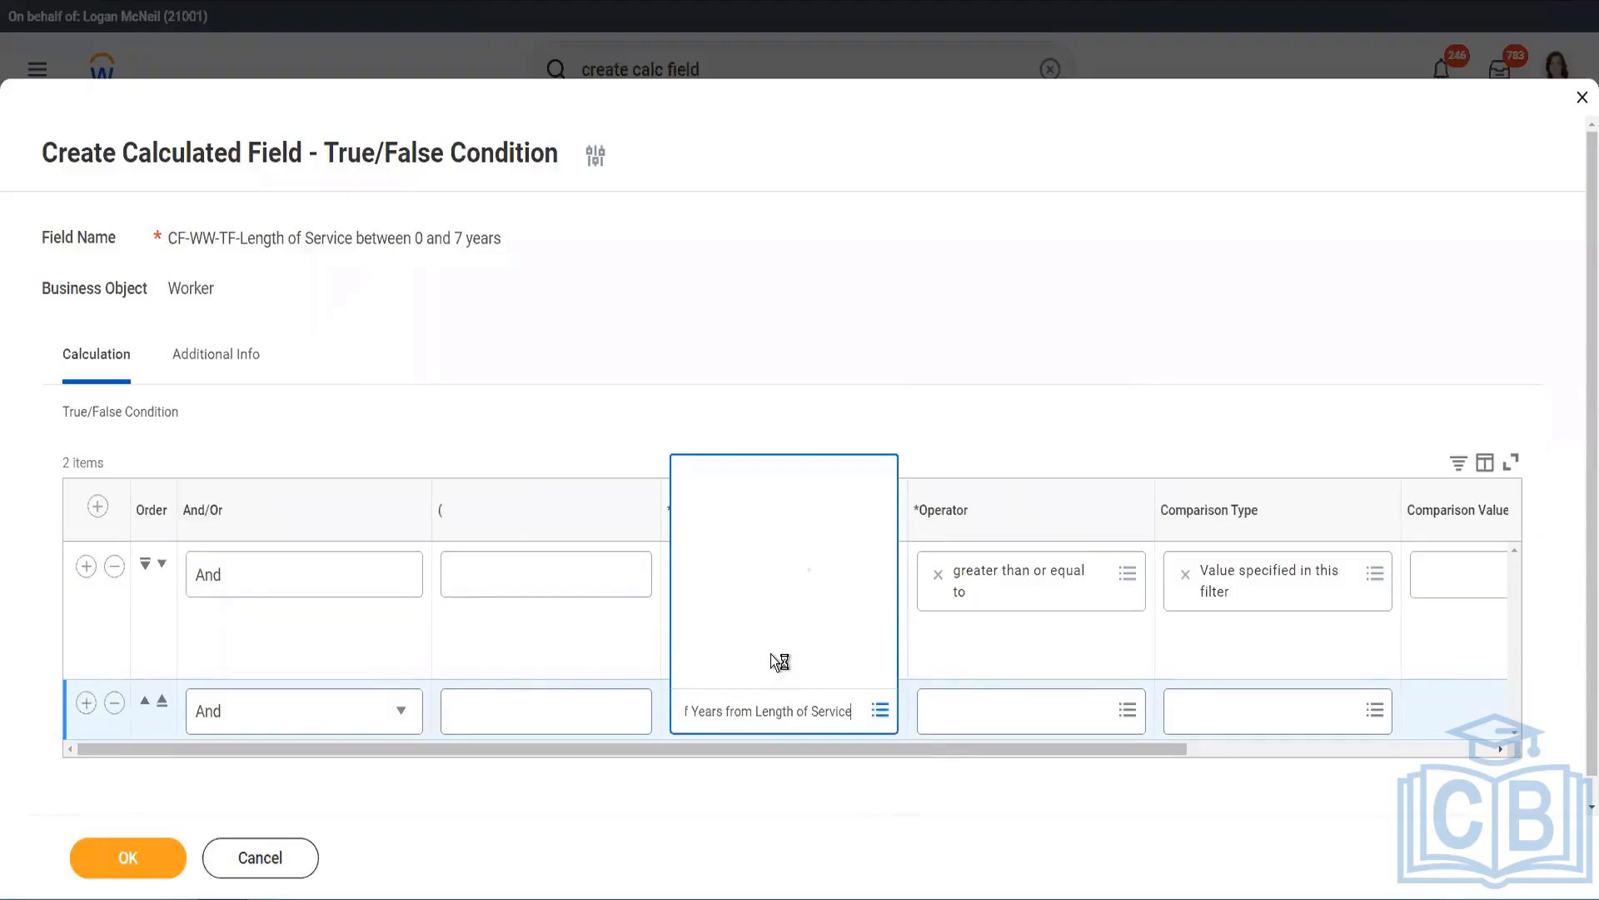
- Set the second condition's operator to "less than or equal to" and its comparison value to 7
click(1017, 709)
click(1003, 634)
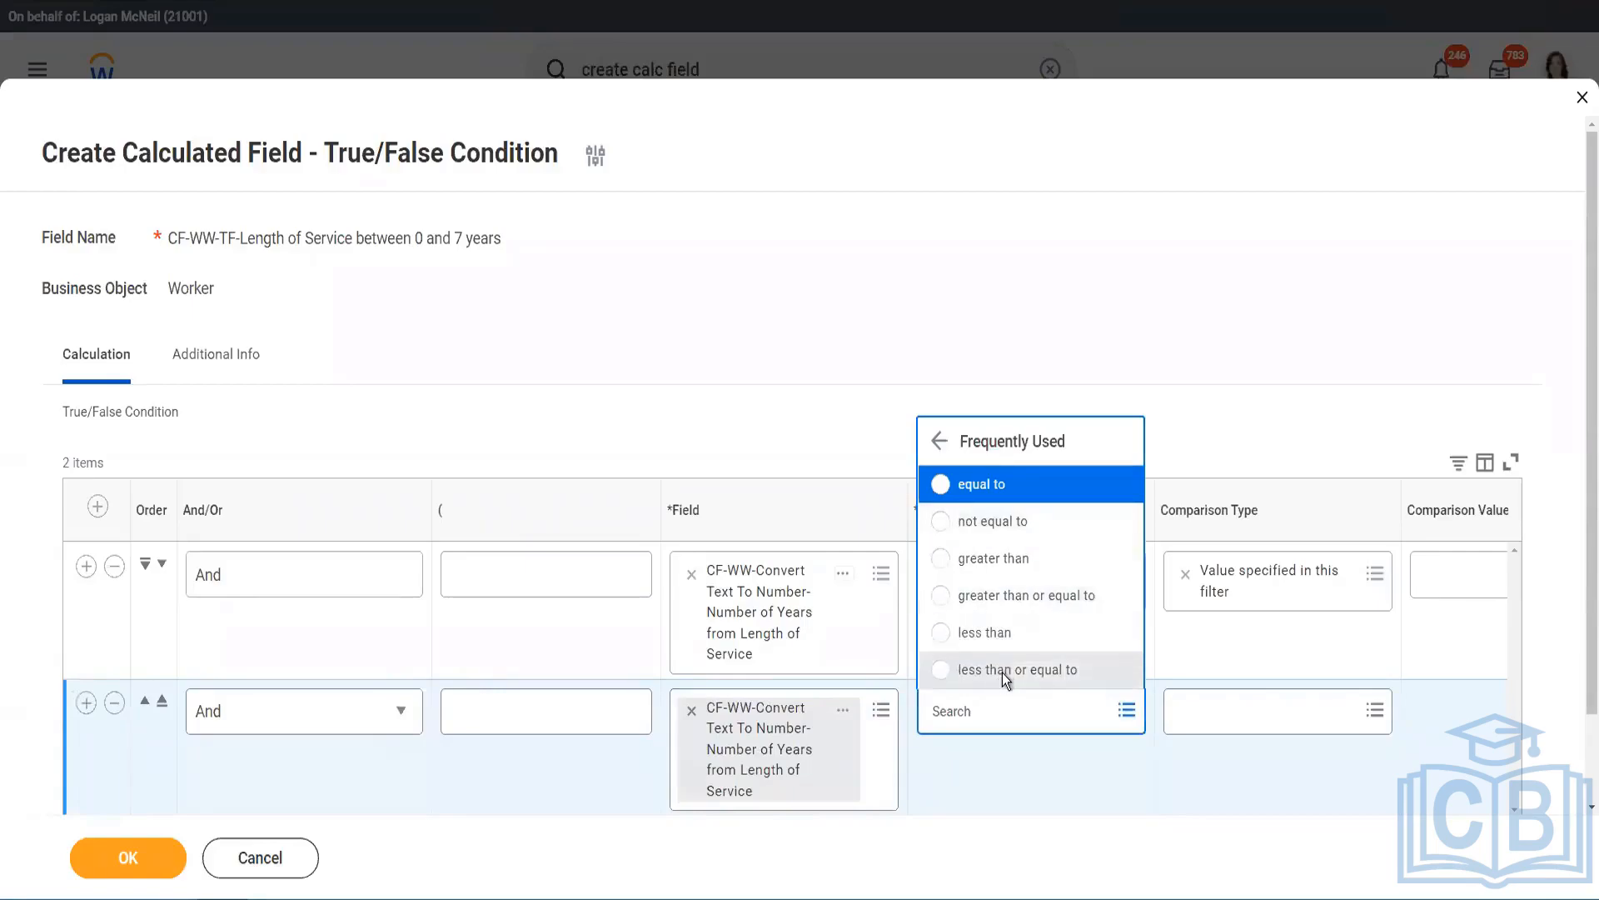
click(1002, 672)
scroll(975, 760, down, 1)
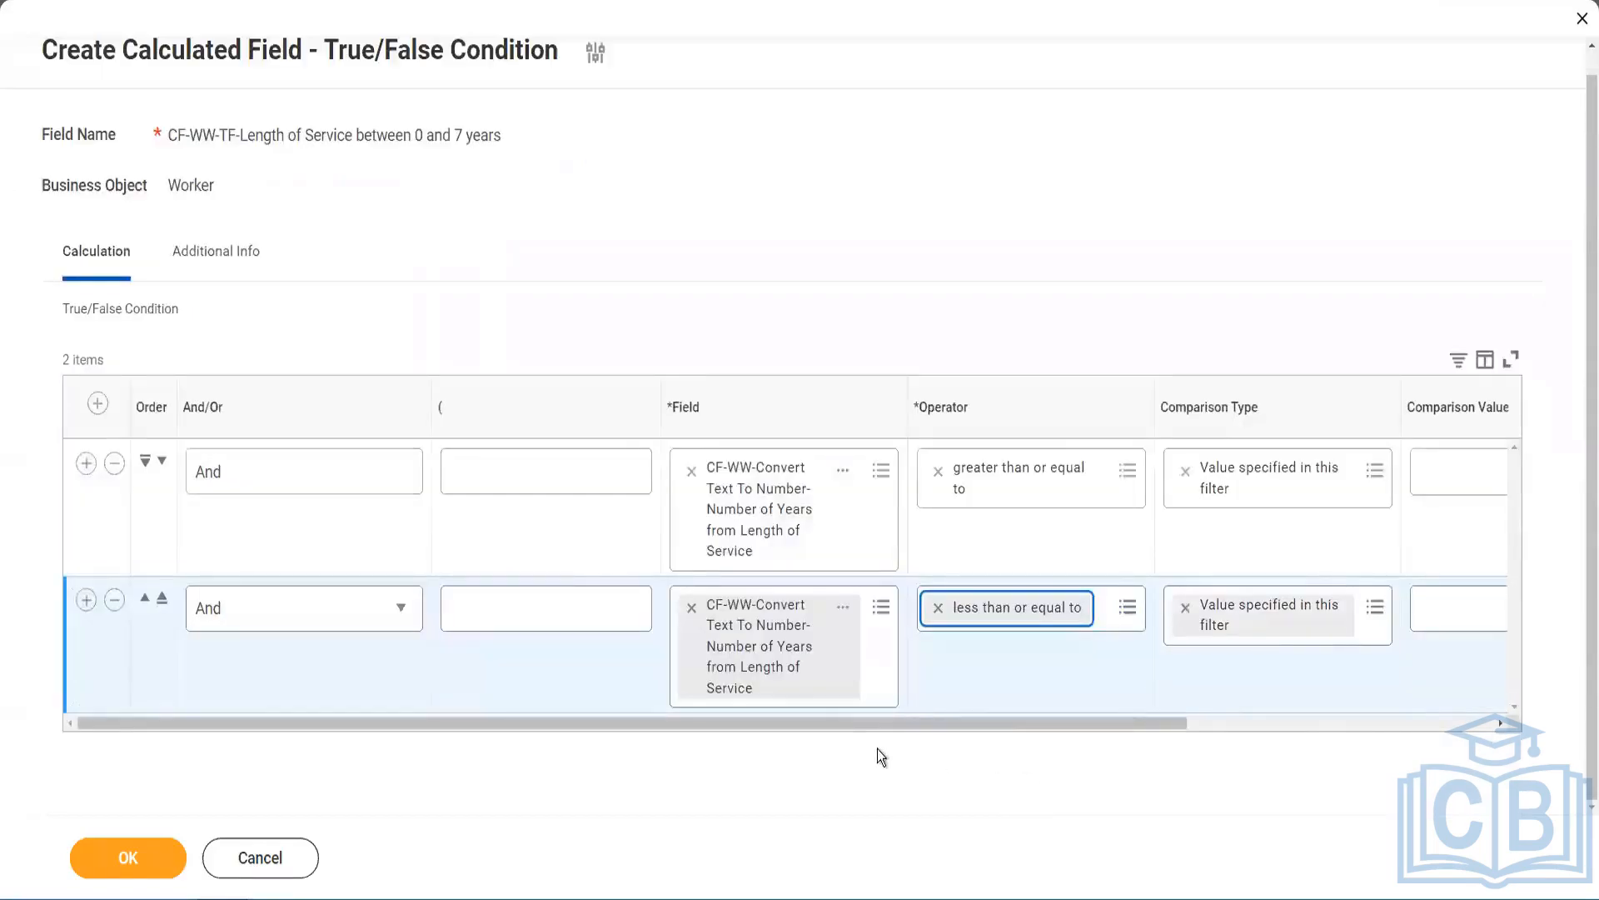
drag(886, 721, 1283, 723)
click(1201, 615)
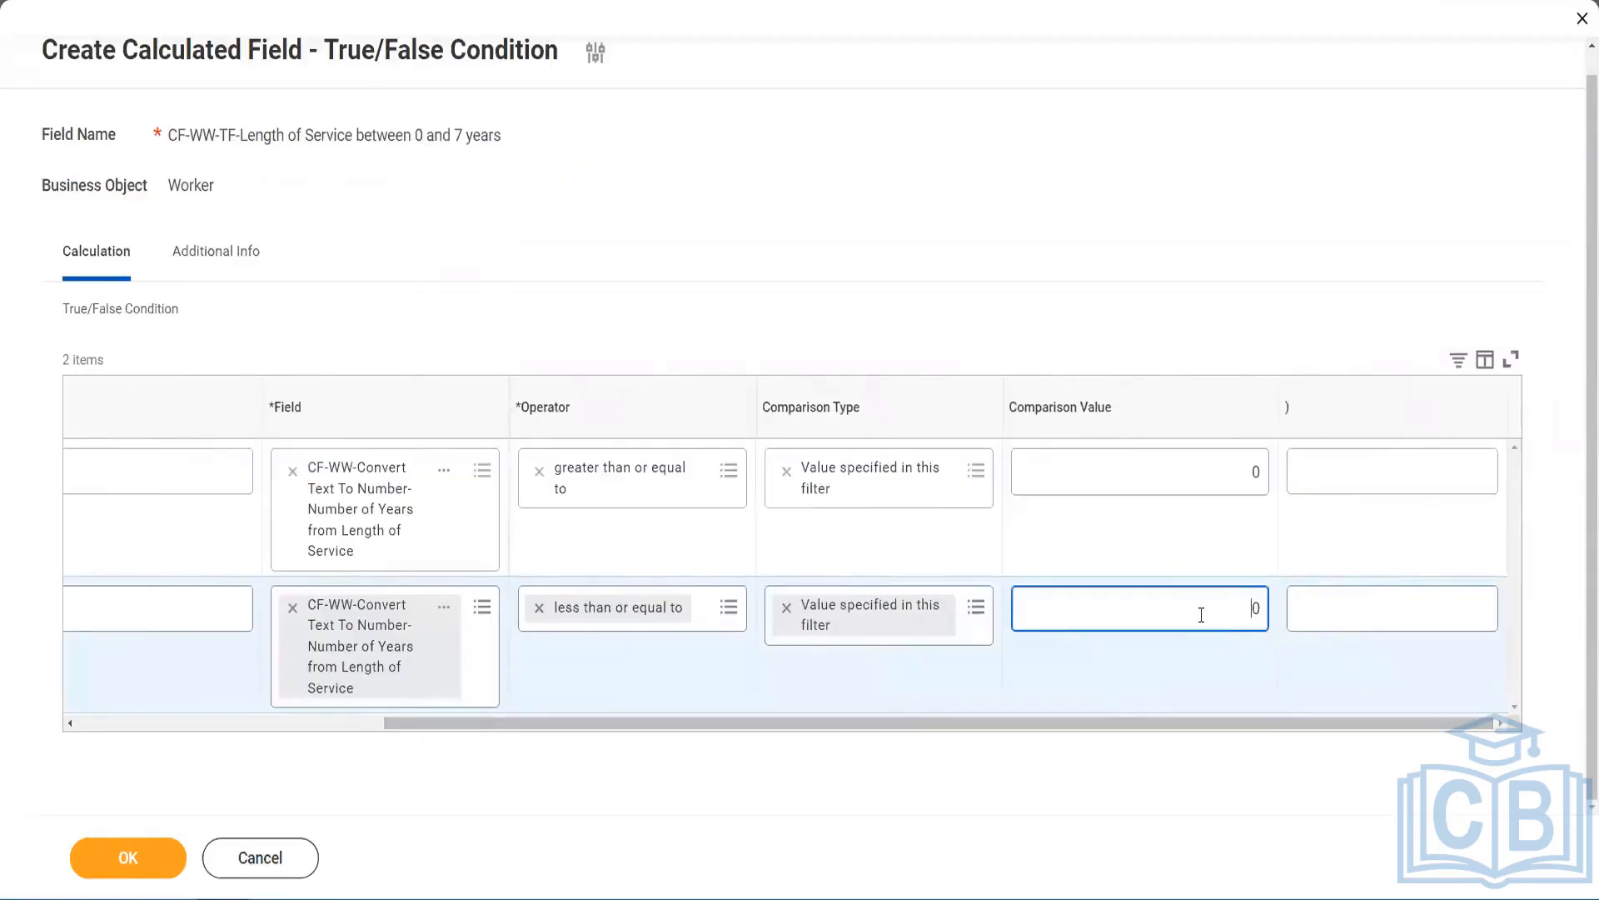
text(7)
- Save the True/False Condition calculated field and review its saved operators and comparison values
click(156, 723)
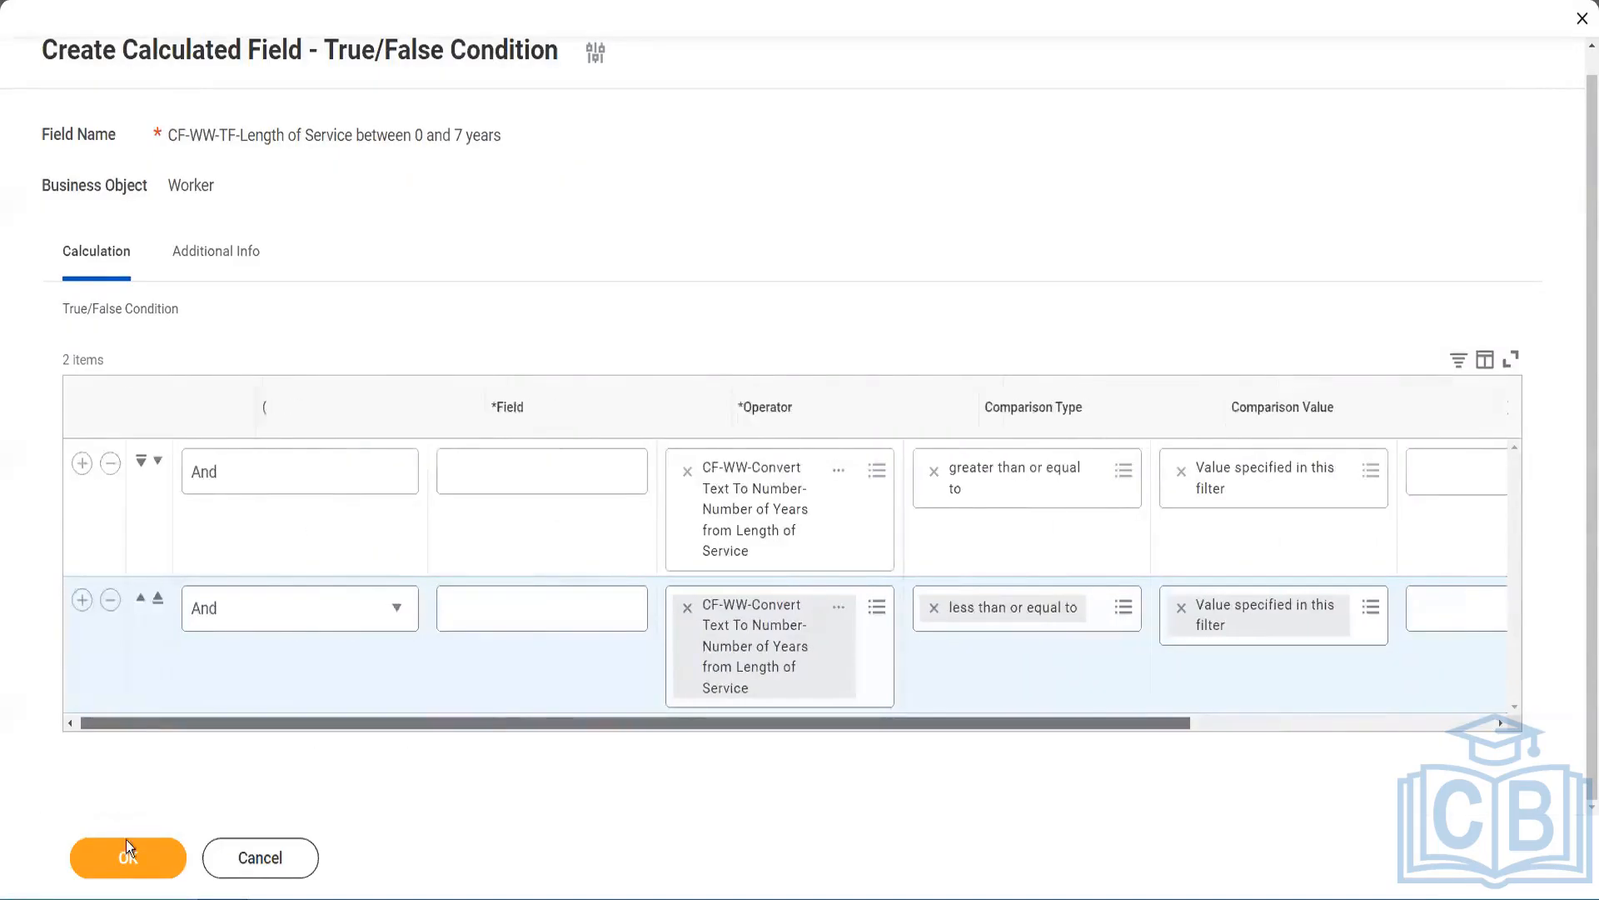
click(132, 852)
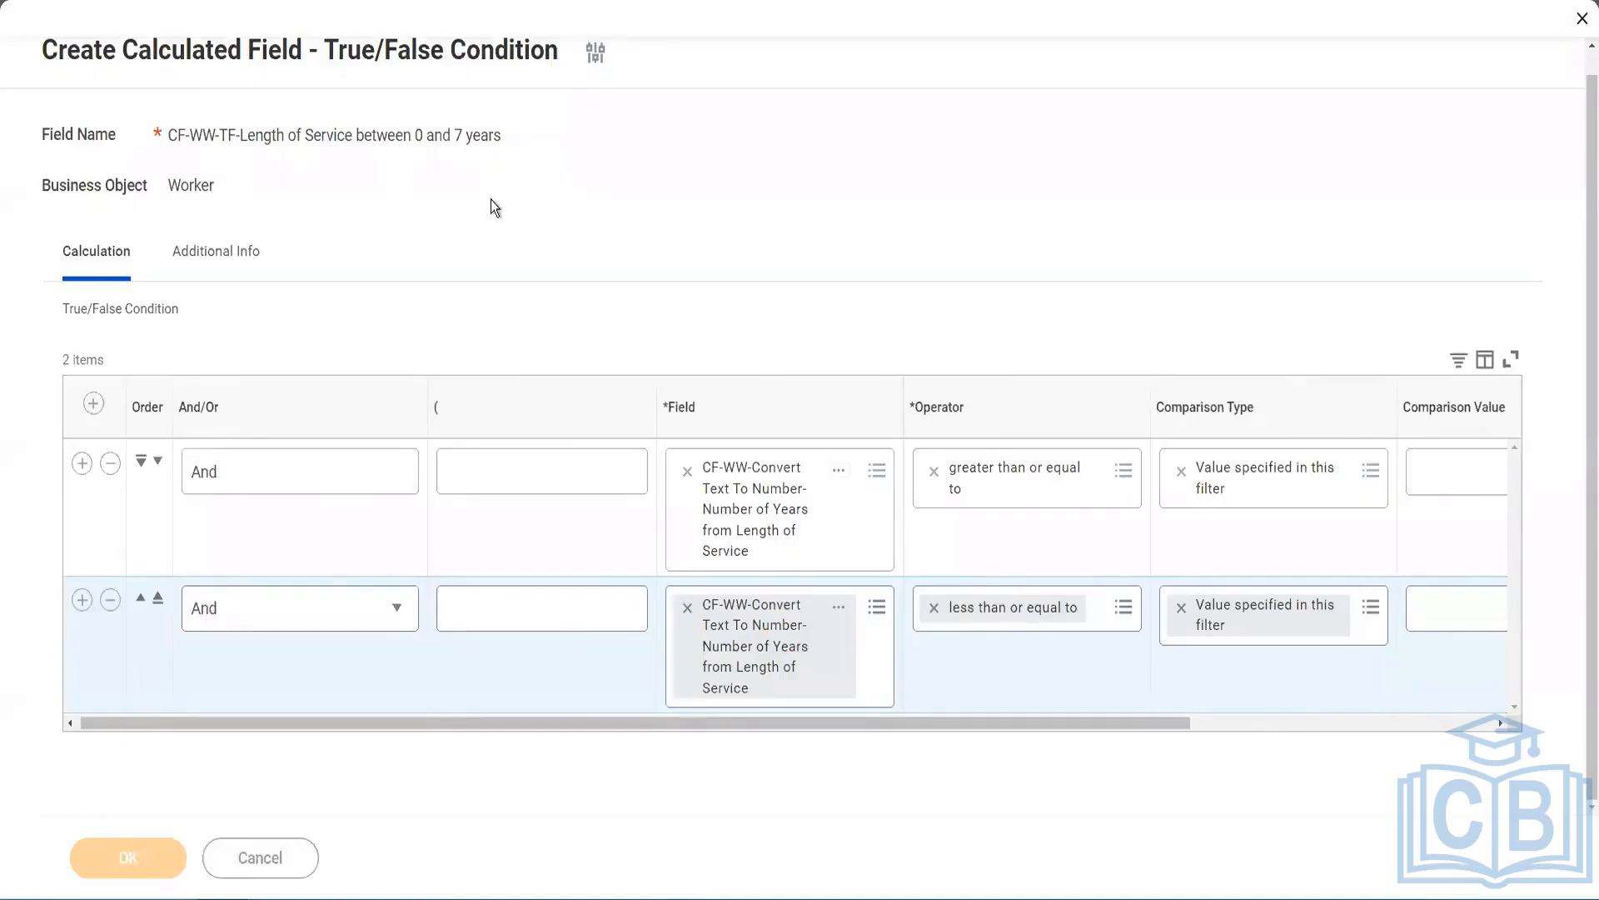
scroll(788, 375, down, 2)
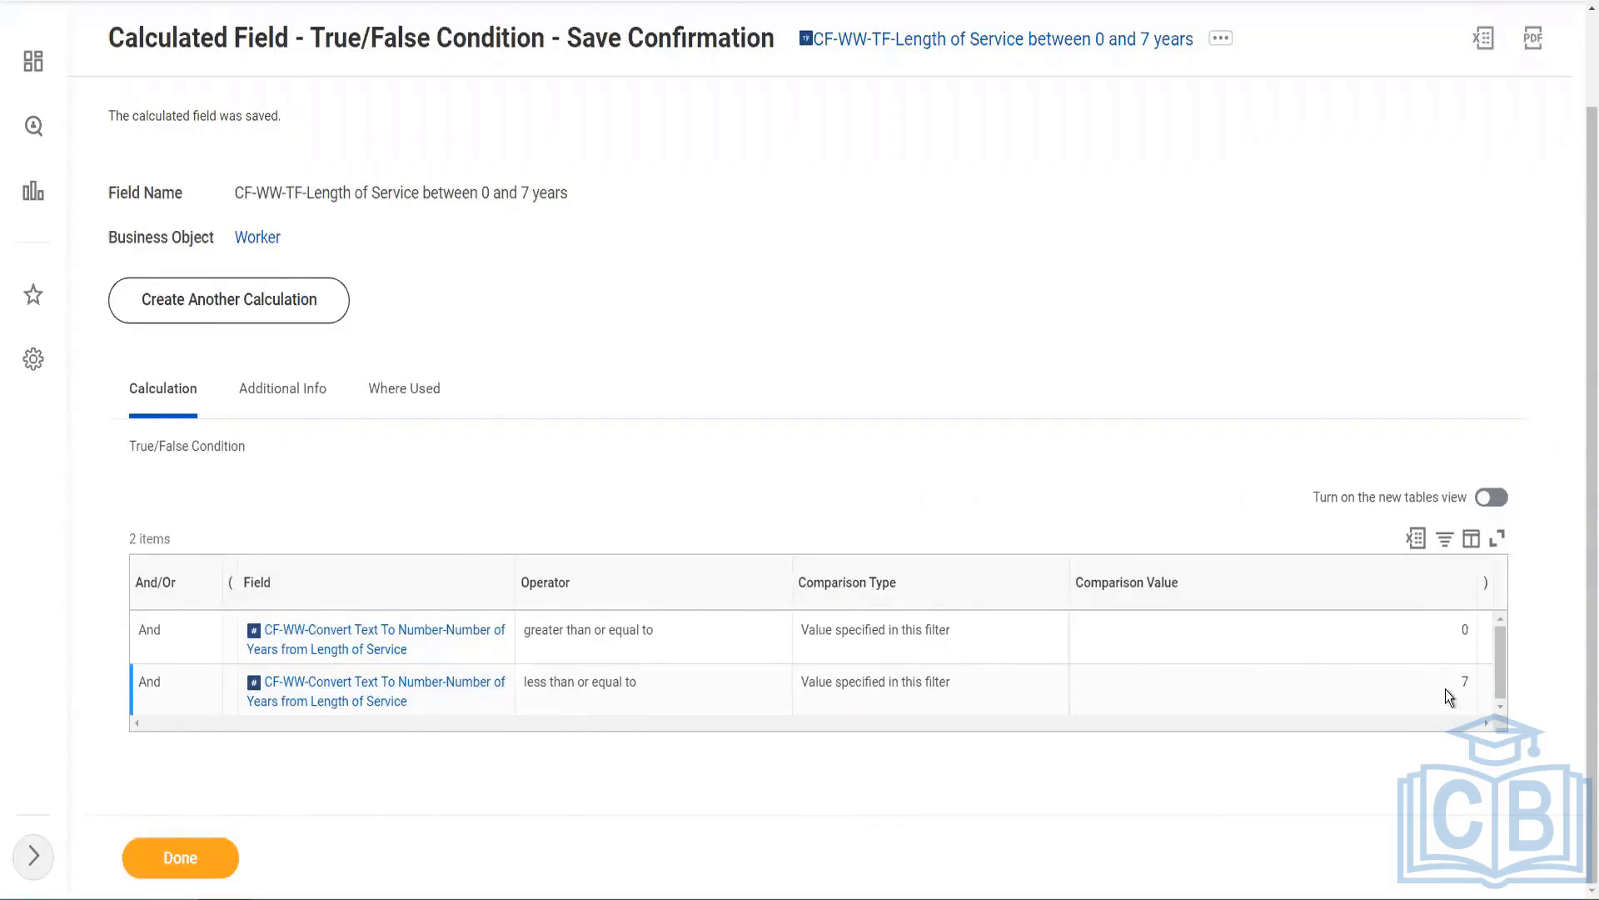
scroll(677, 442, up, 2)
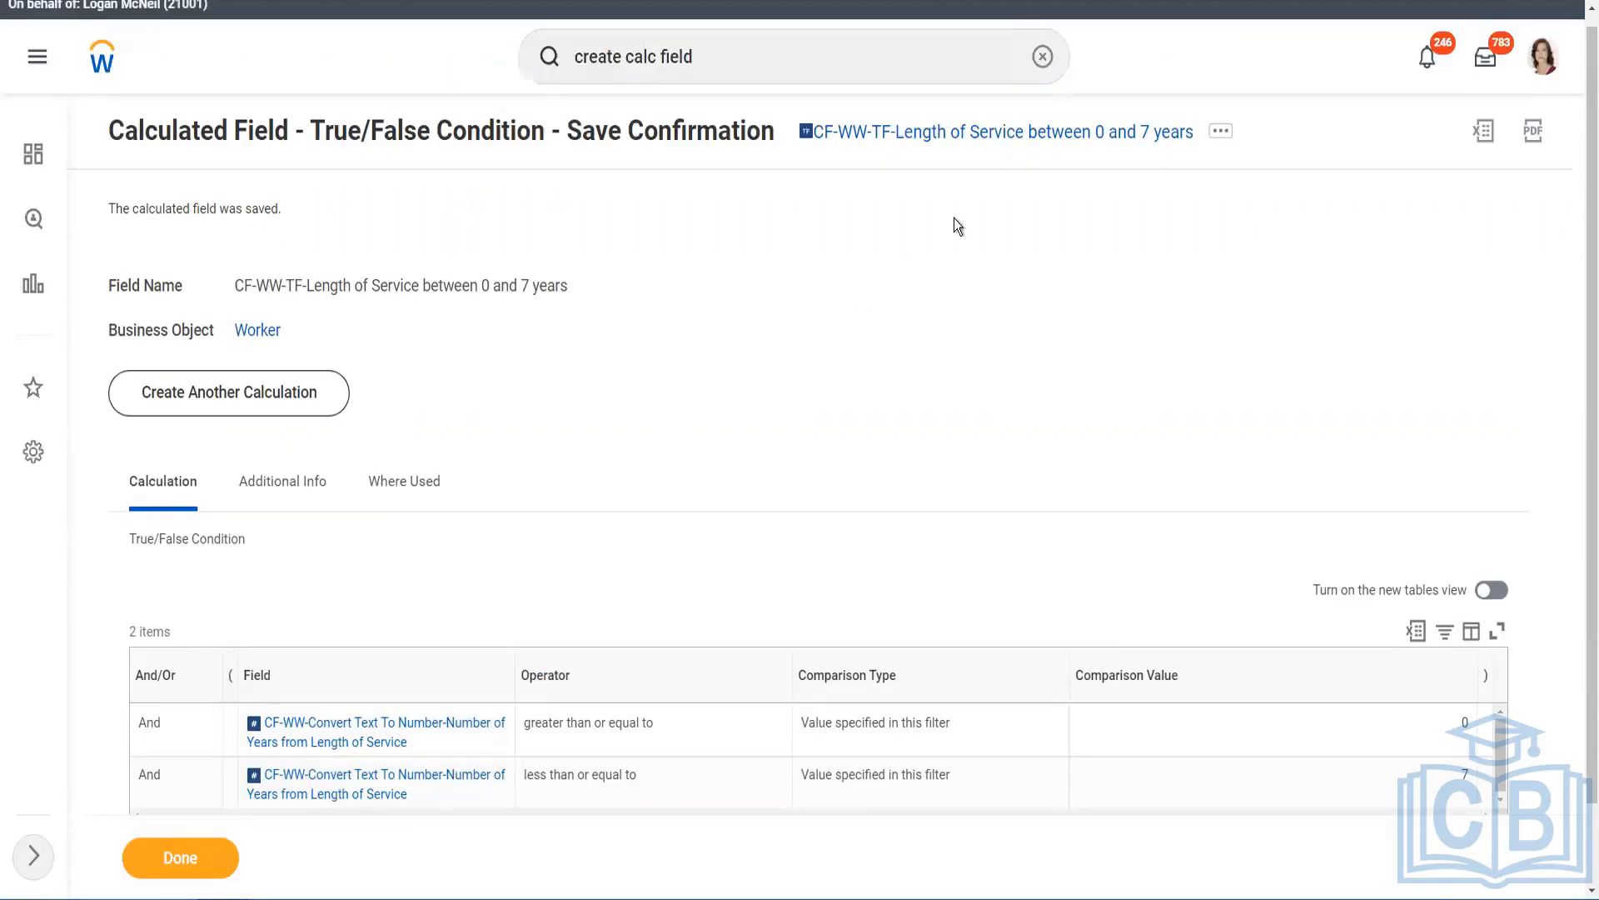
- Copy the saved field's name and paste it over Field 1's Boolean description in the Notepad++ plan
right_click(1005, 142)
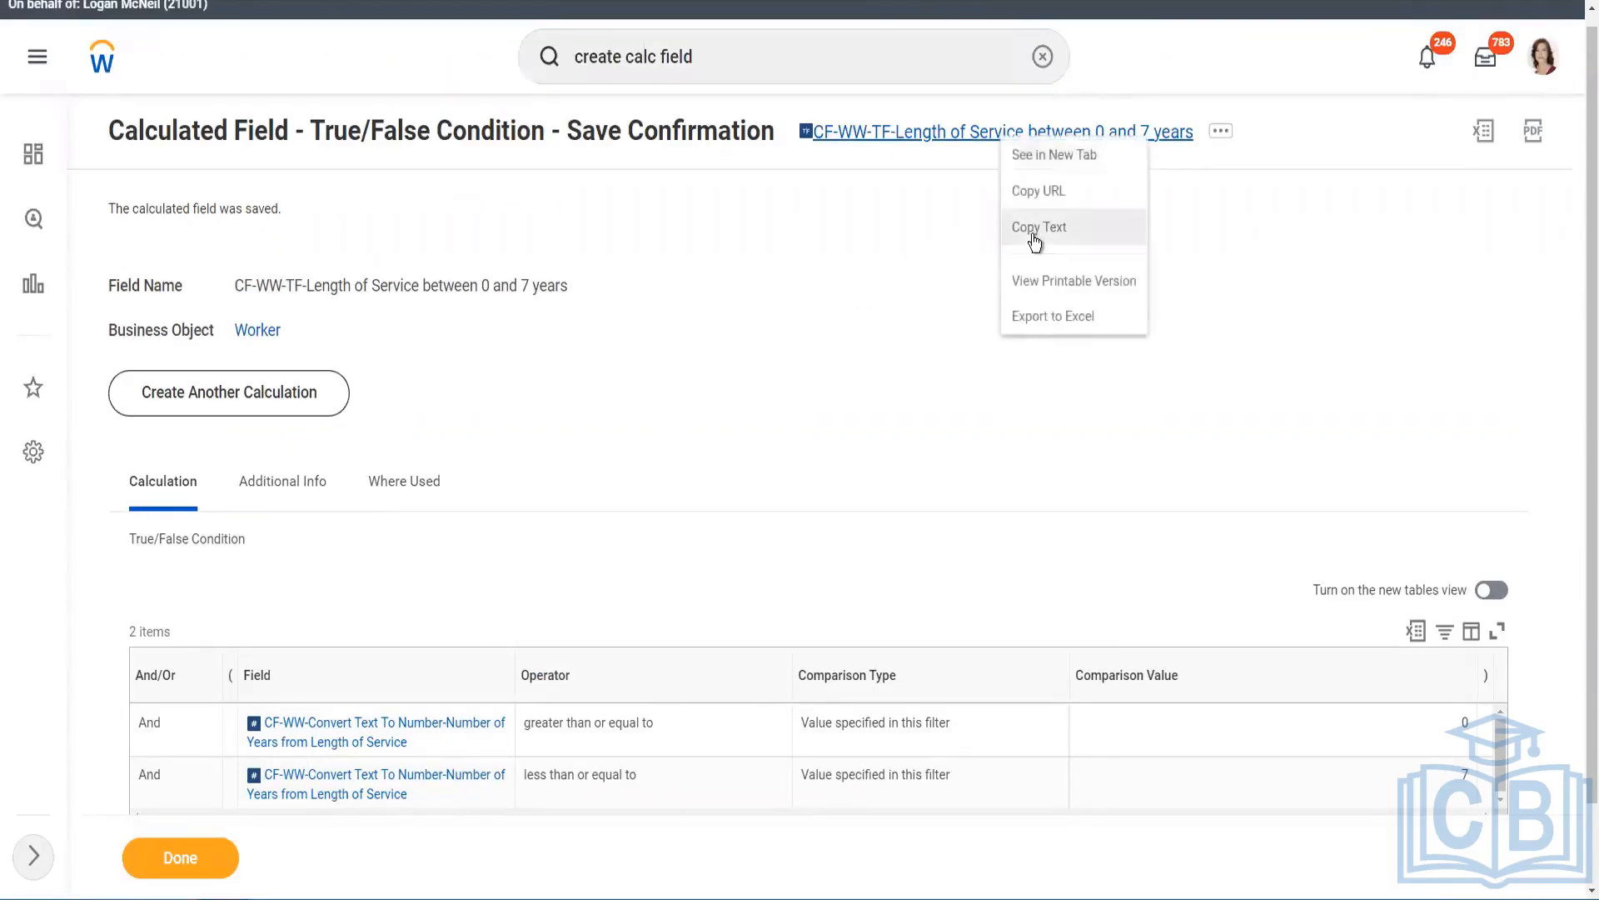
click(1032, 233)
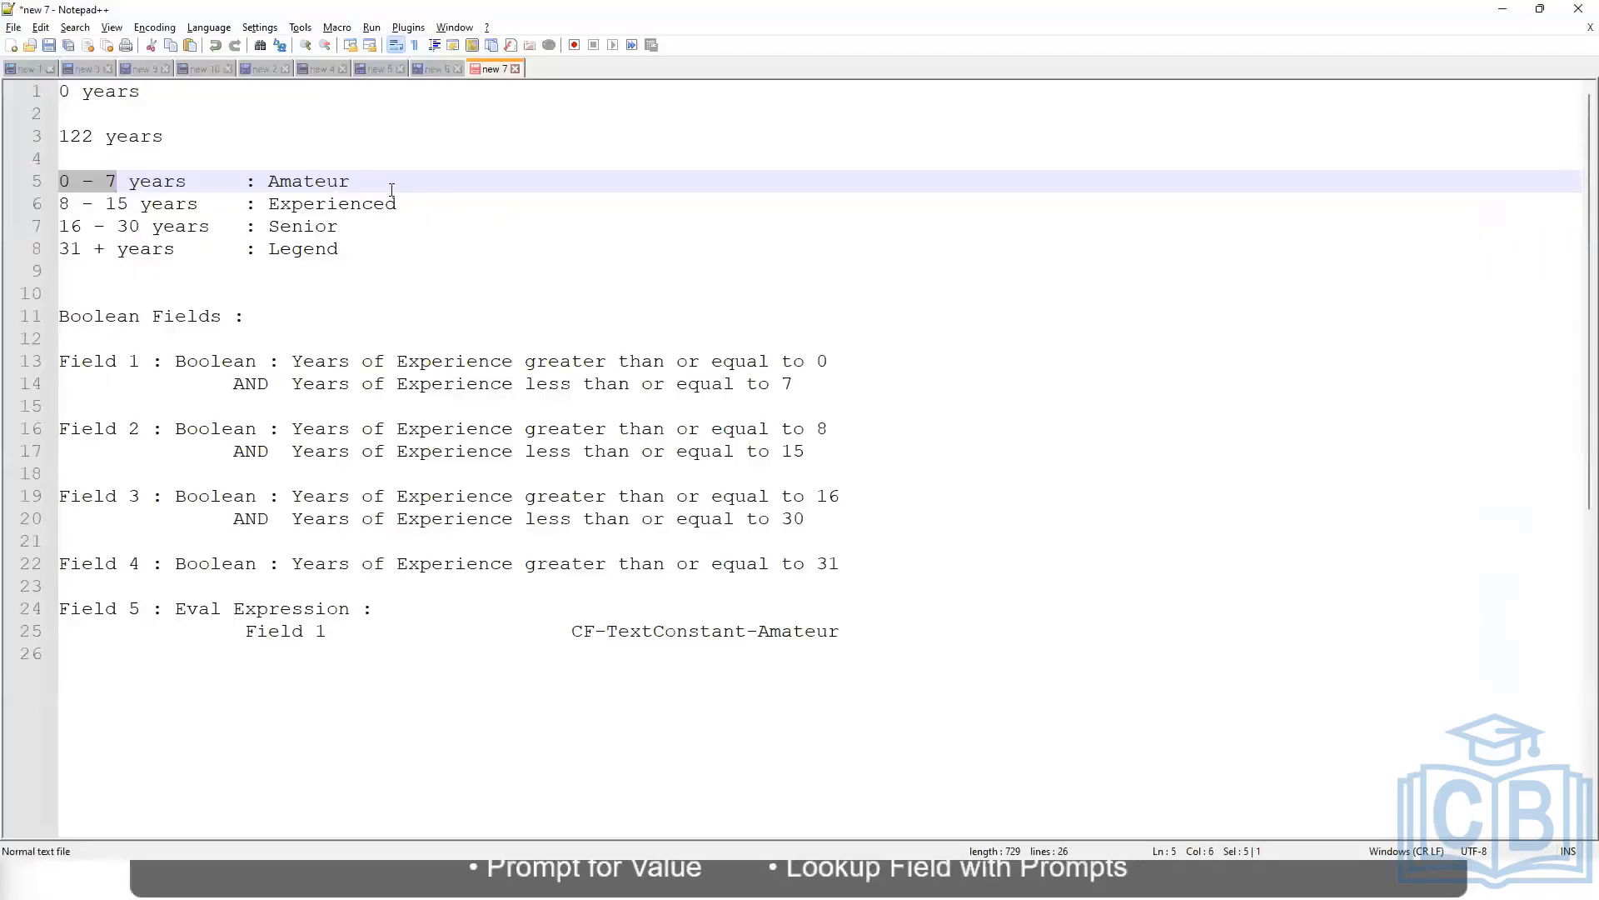
click(175, 361)
shift+click(813, 388)
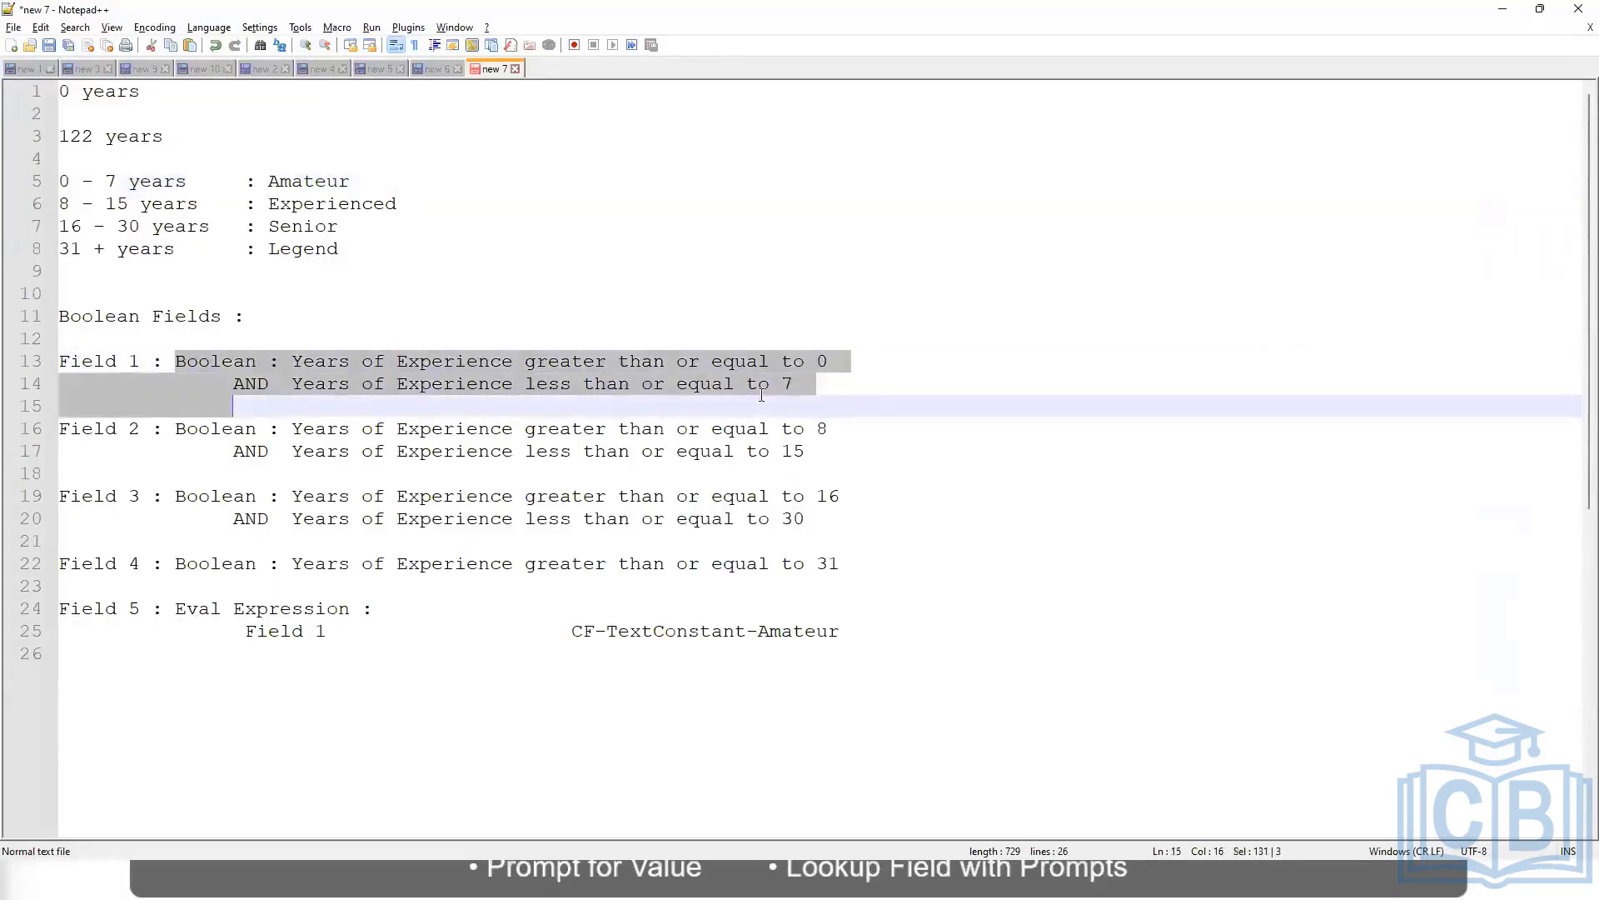
key(ctrl+v)
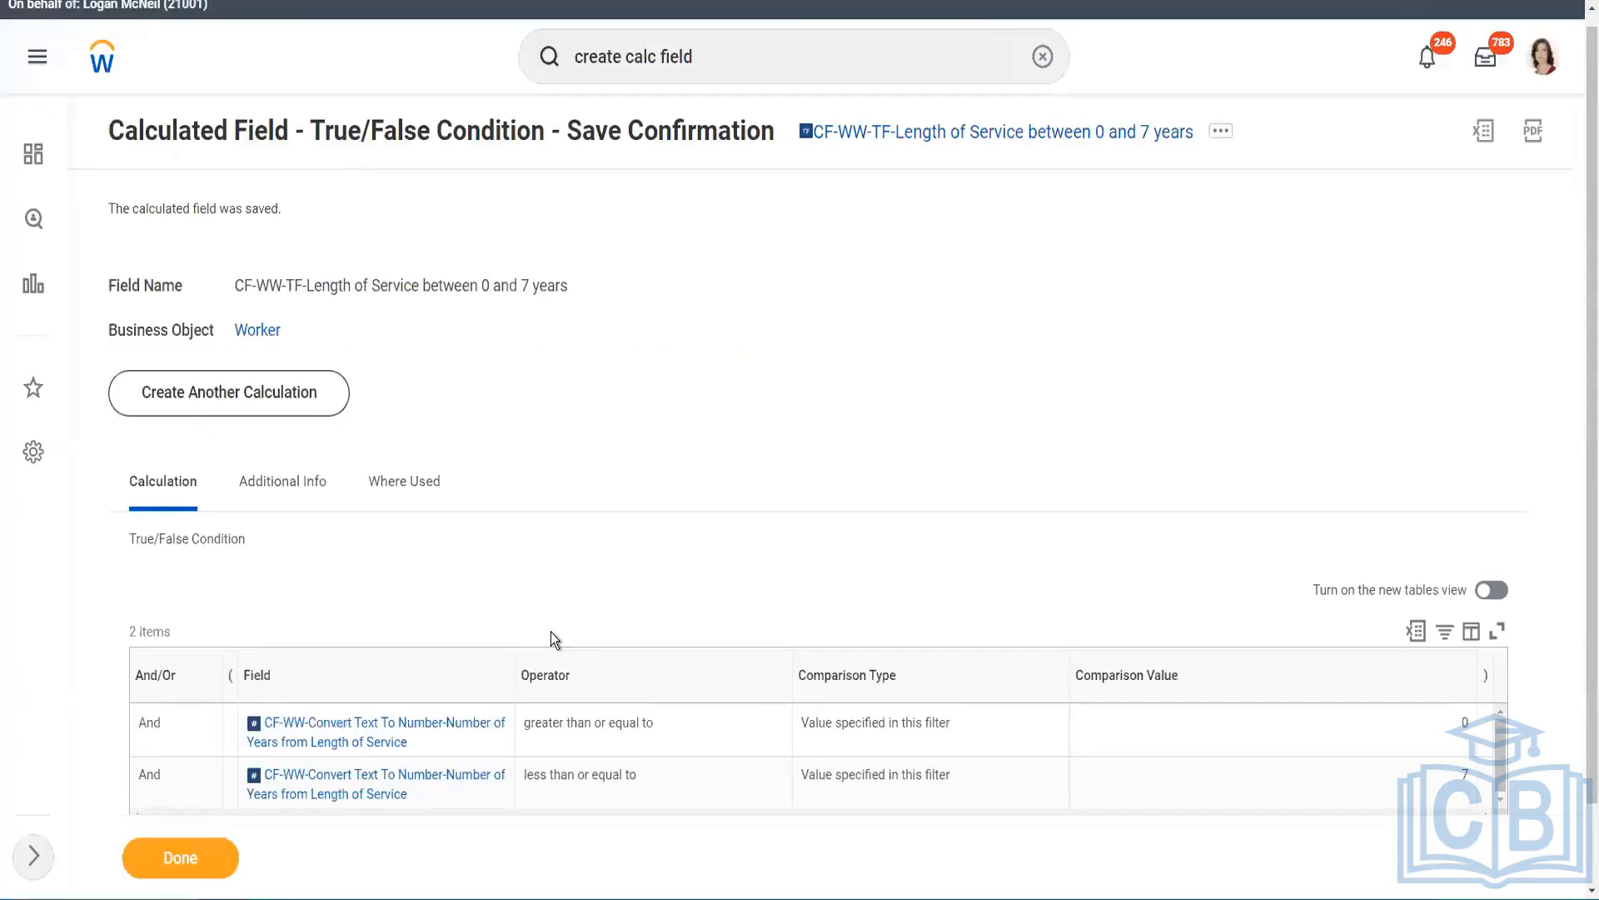
- Make a copy of the saved True/False Condition field and name it CF-WW-TF-Length of Service between 8 and 15 years
scroll(651, 350, down, 1)
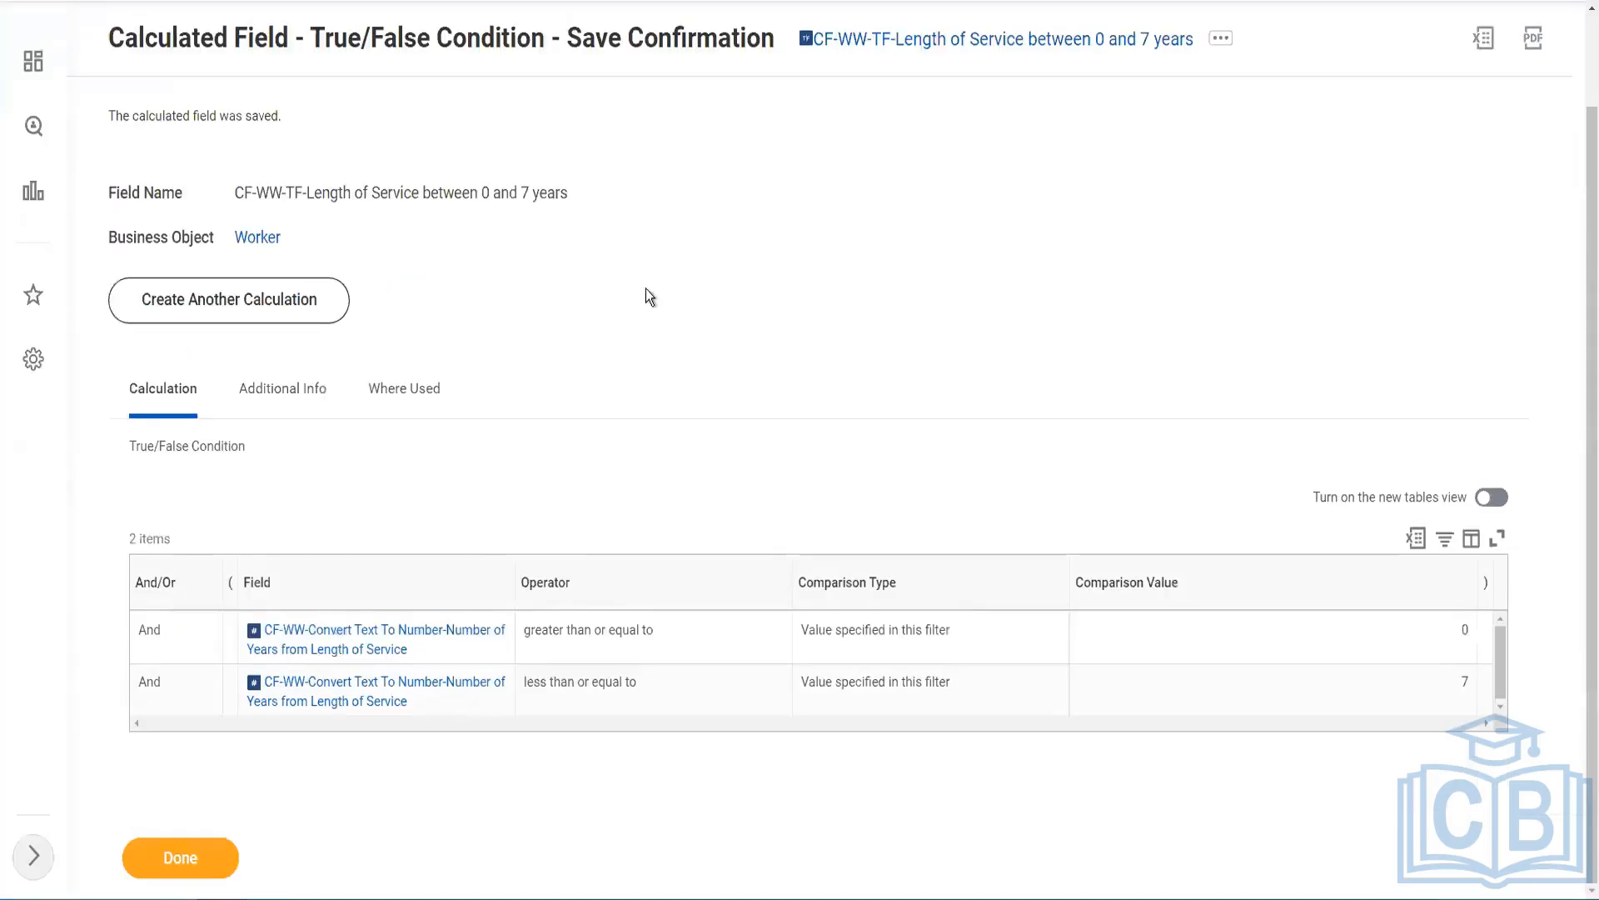
scroll(646, 289, up, 1)
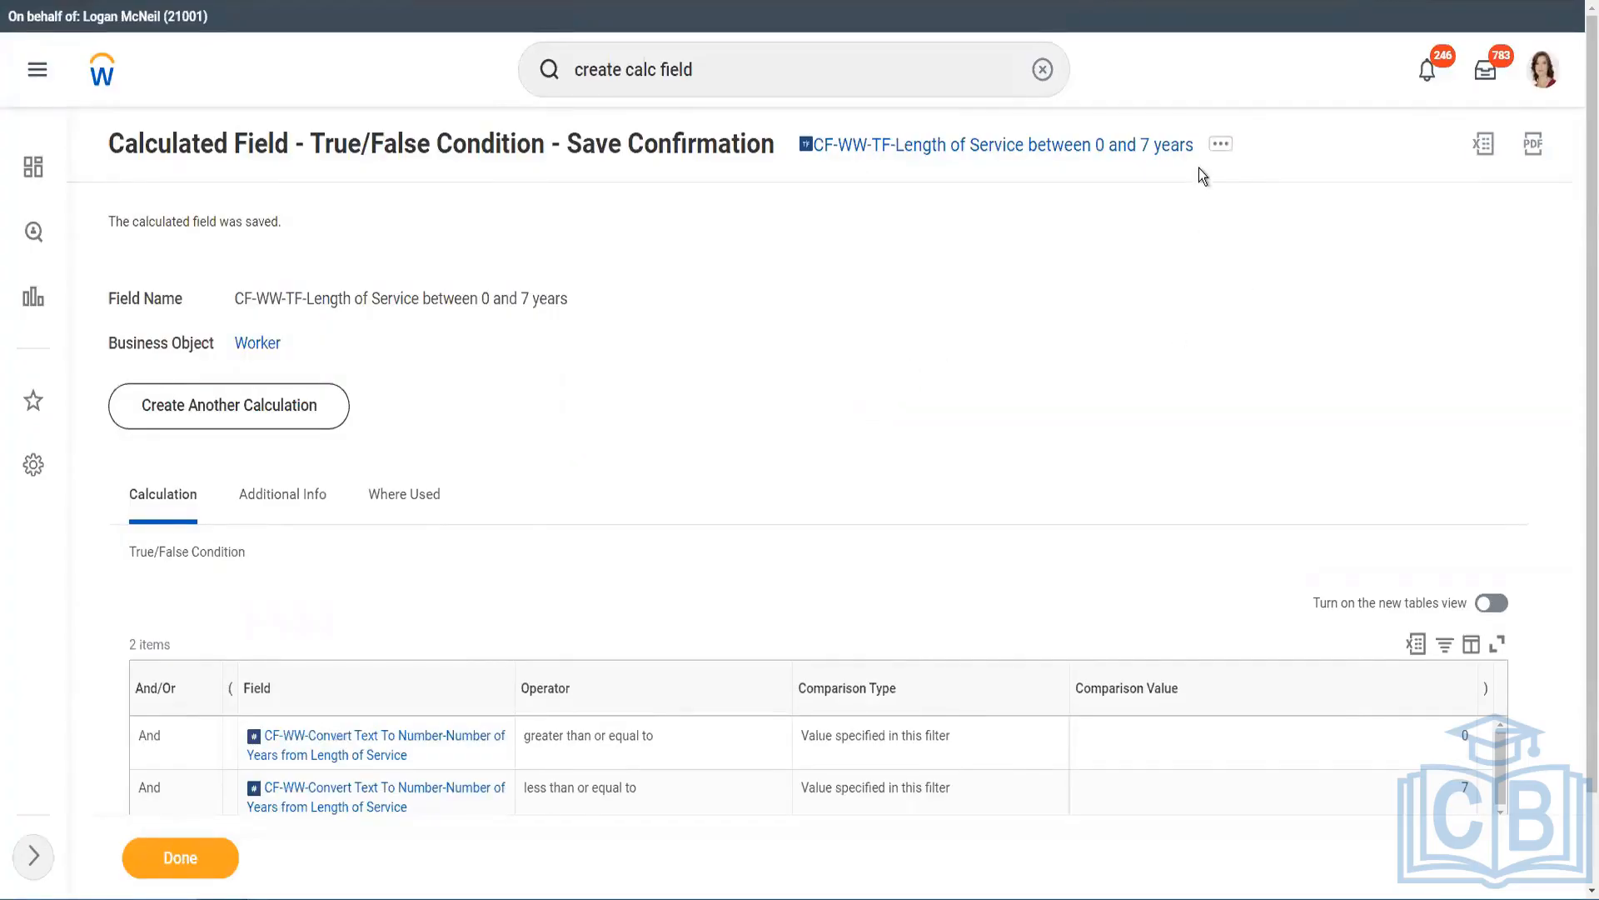
click(1222, 150)
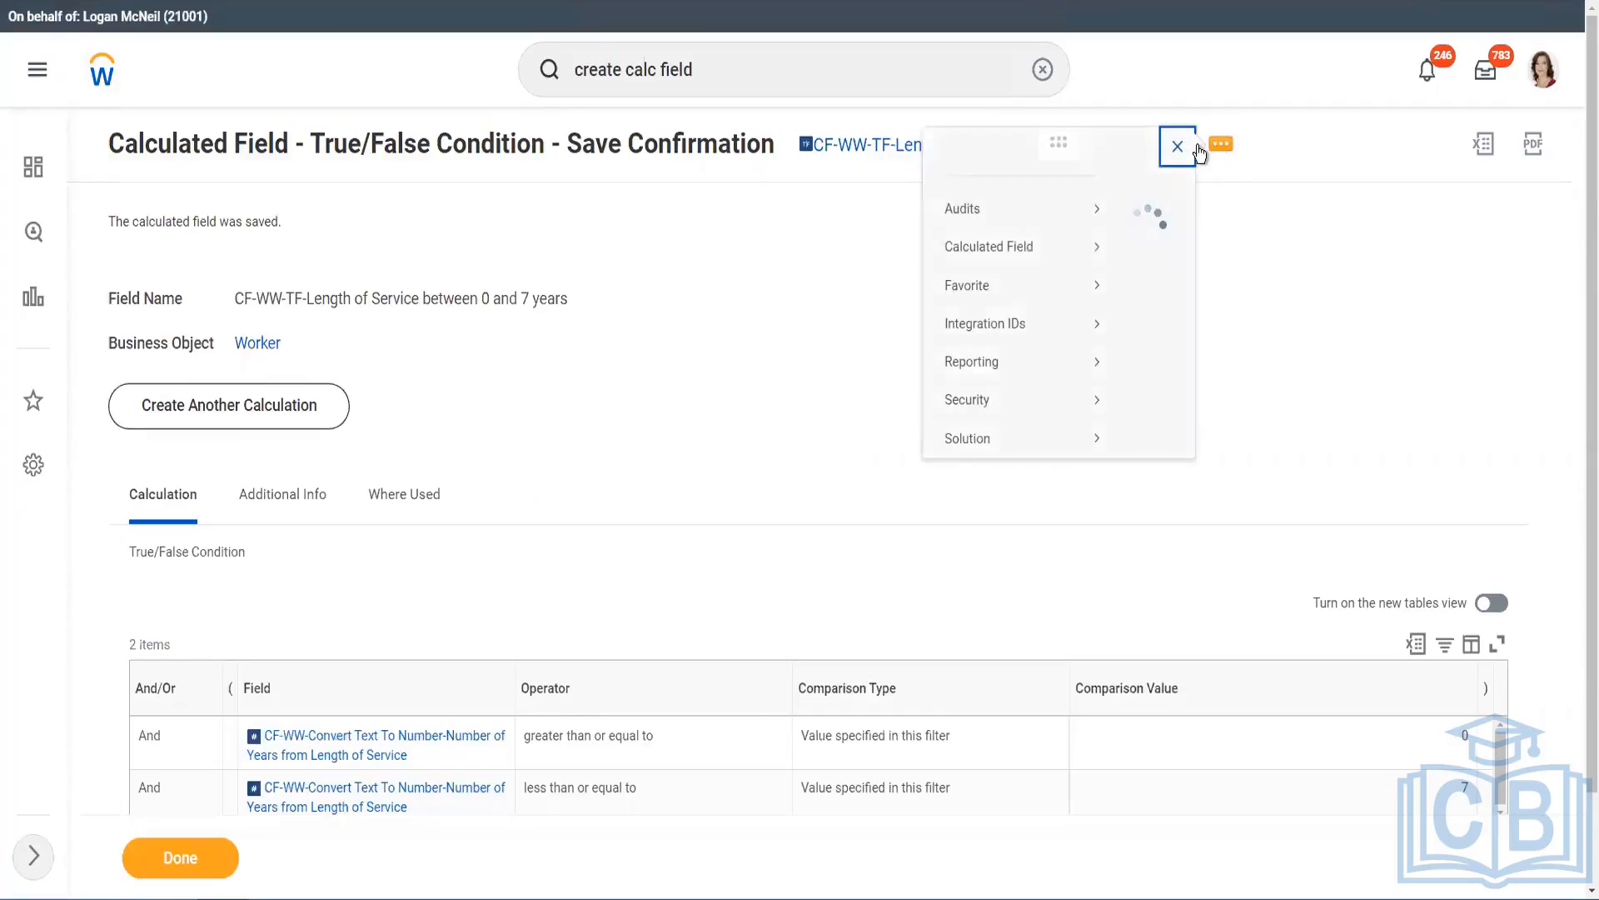
mouse_move(477, 283)
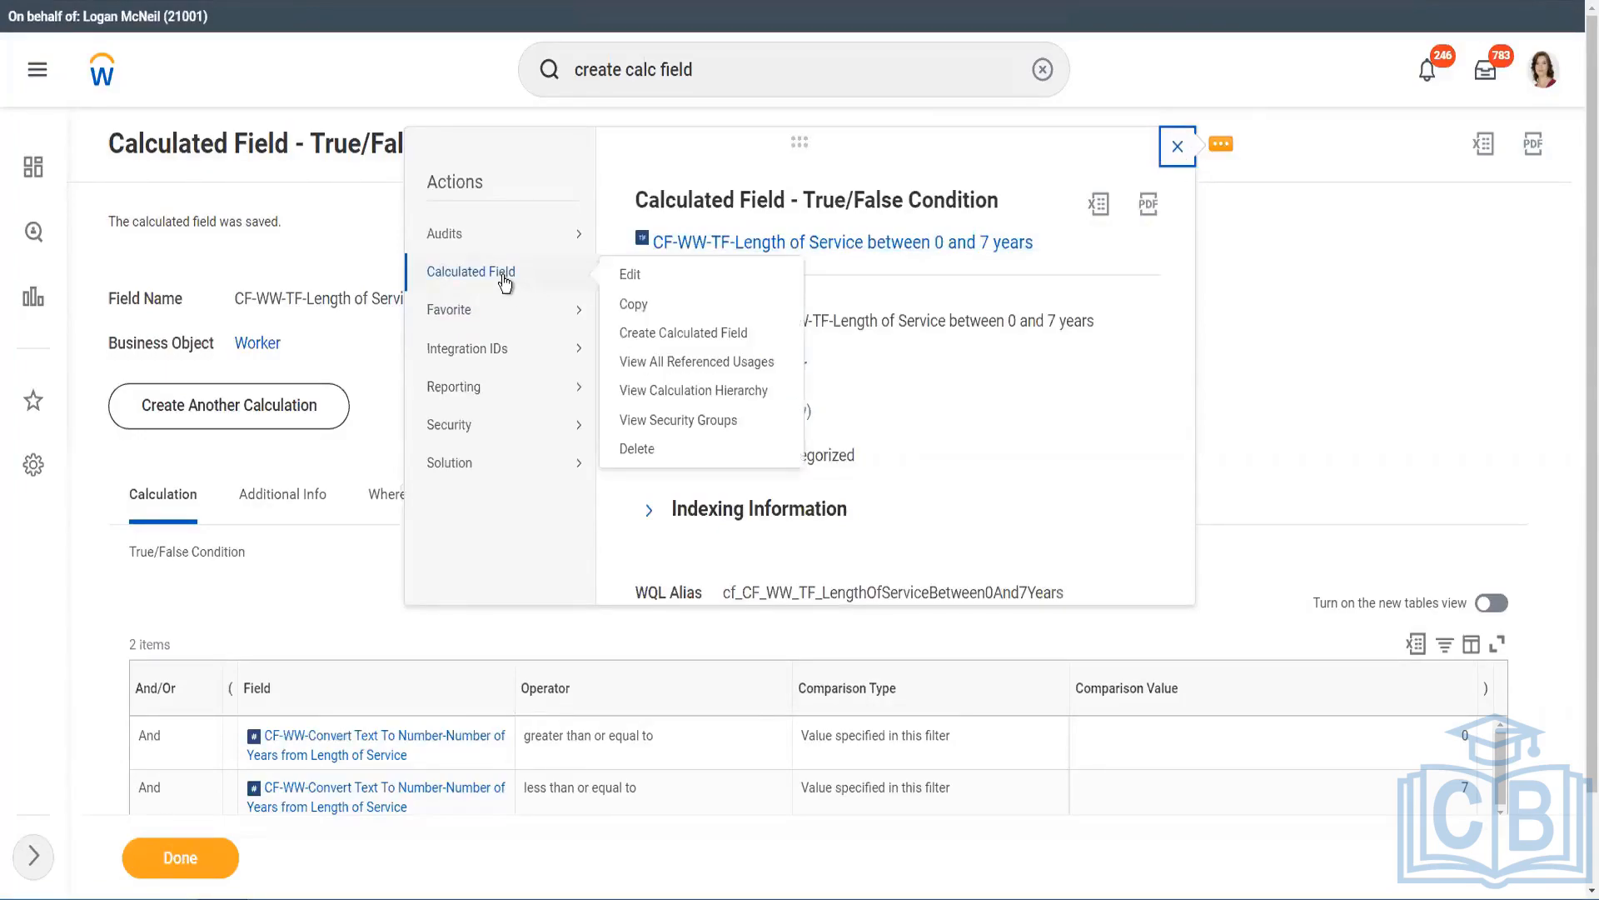
click(635, 304)
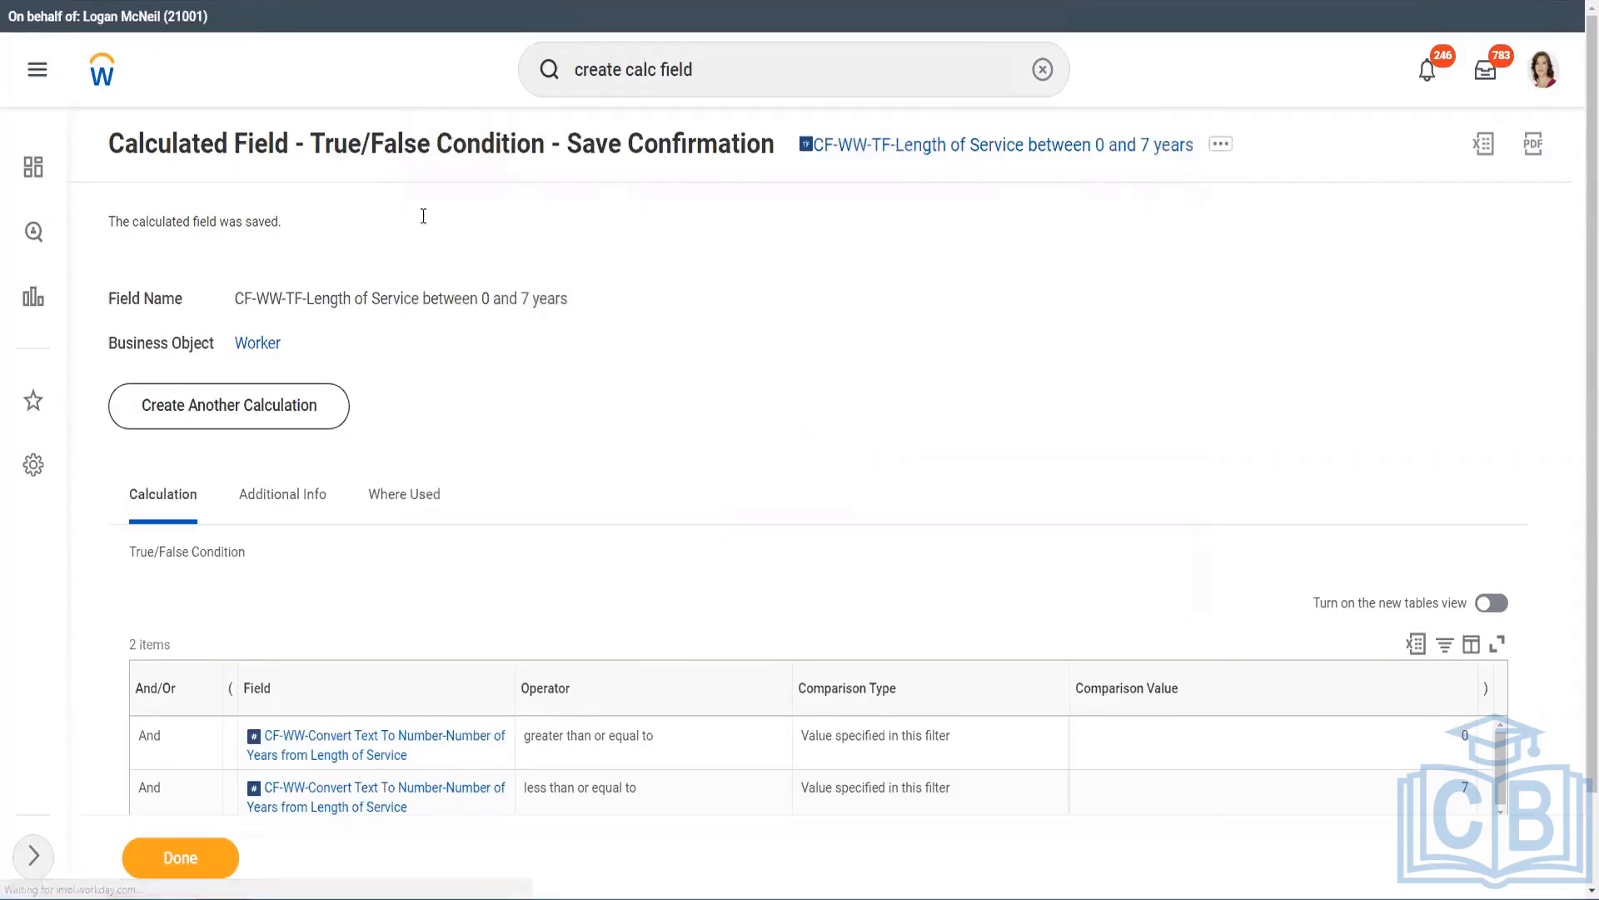
click(279, 229)
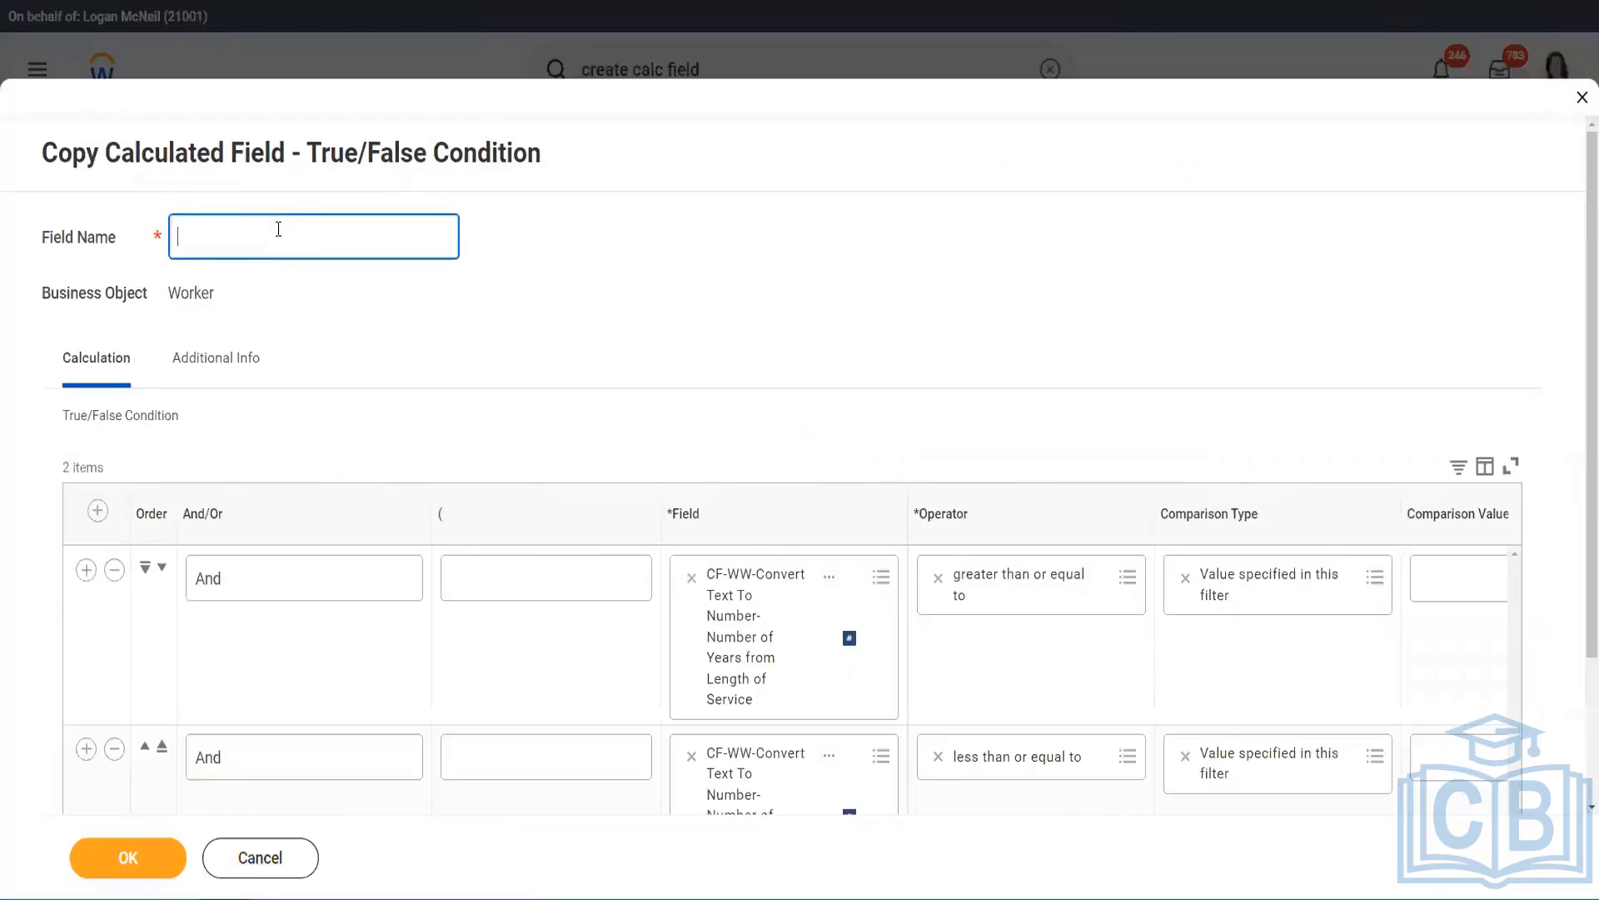
key(ctrl+v)
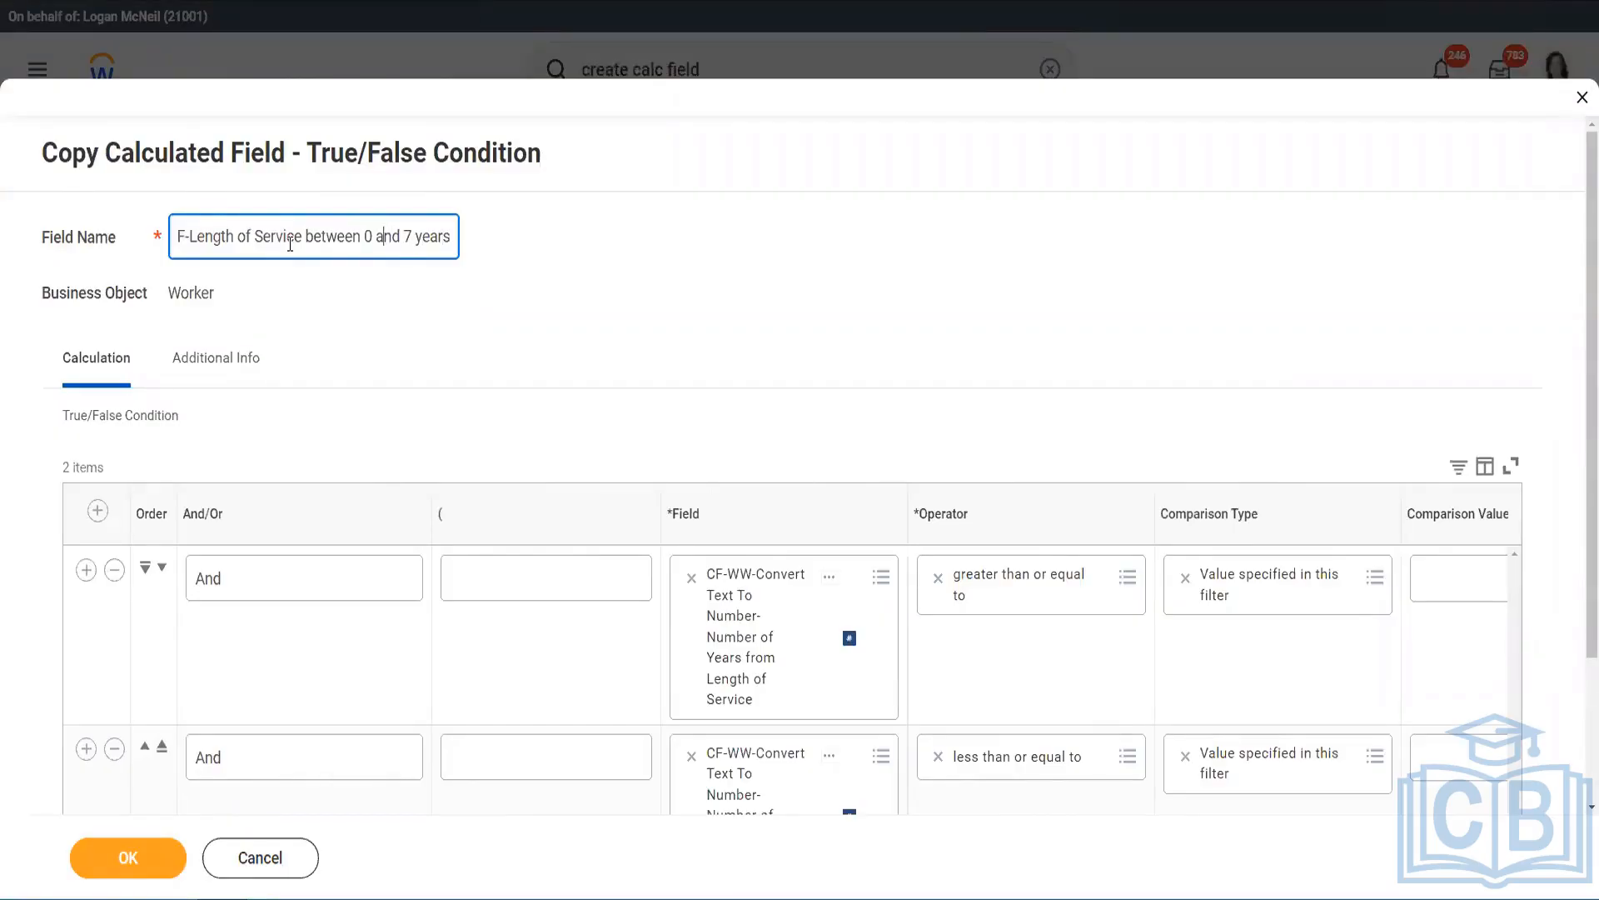
key(shift+Left)
text(8)
key(shift+Right)
text(15)
- Set the copied field's first comparison value to 8 and the second to 15, and save the field
scroll(582, 333, down, 3)
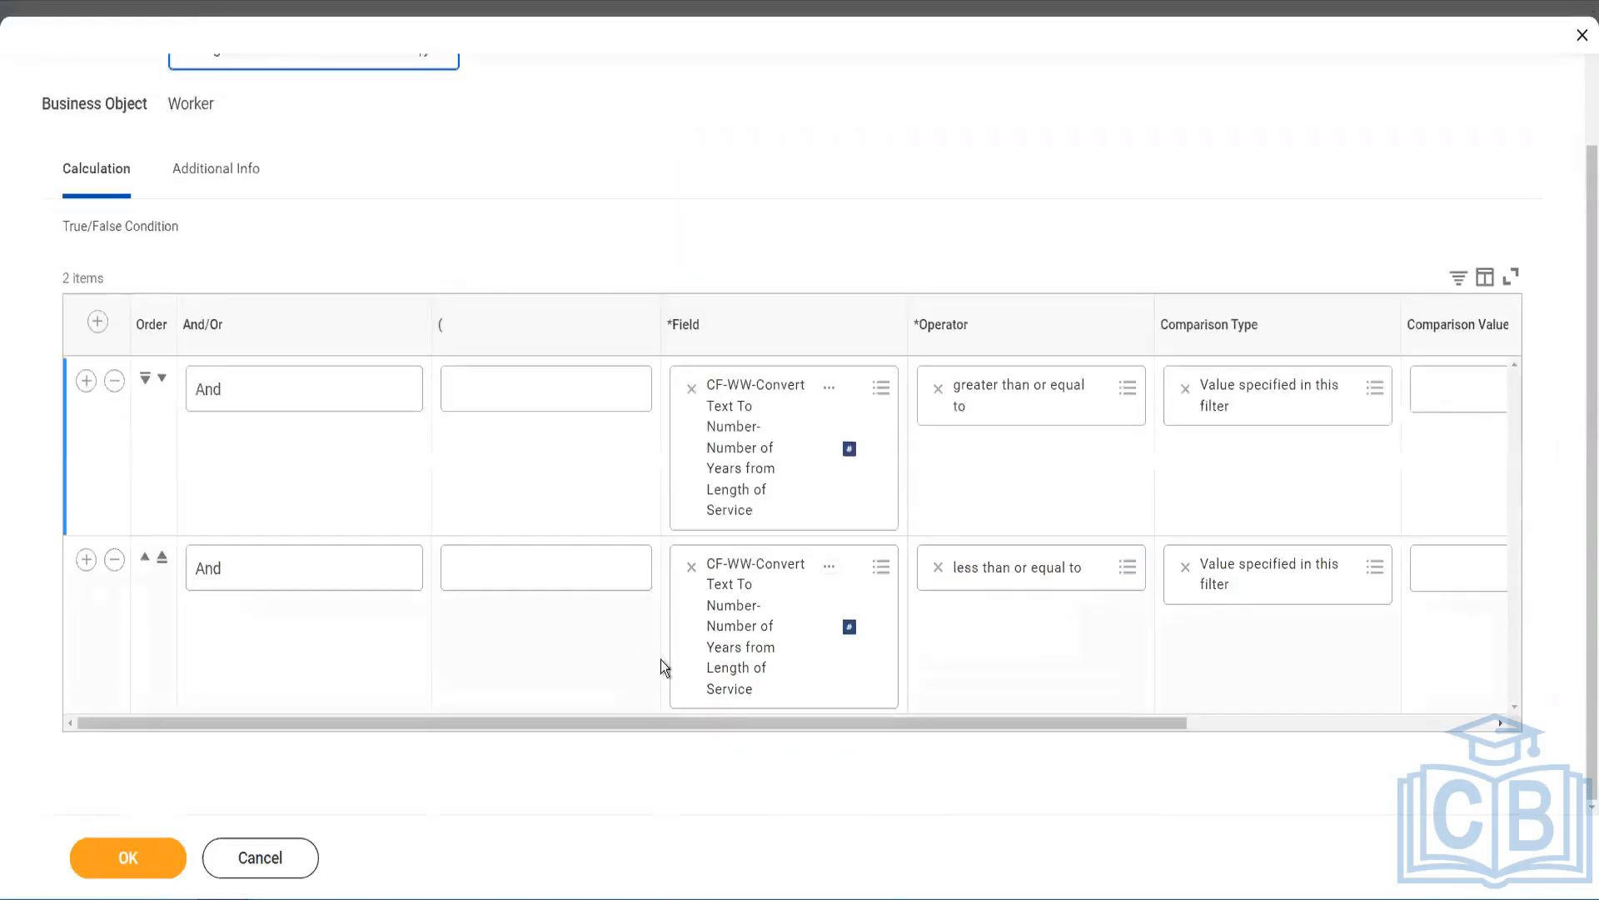
drag(646, 723, 1292, 723)
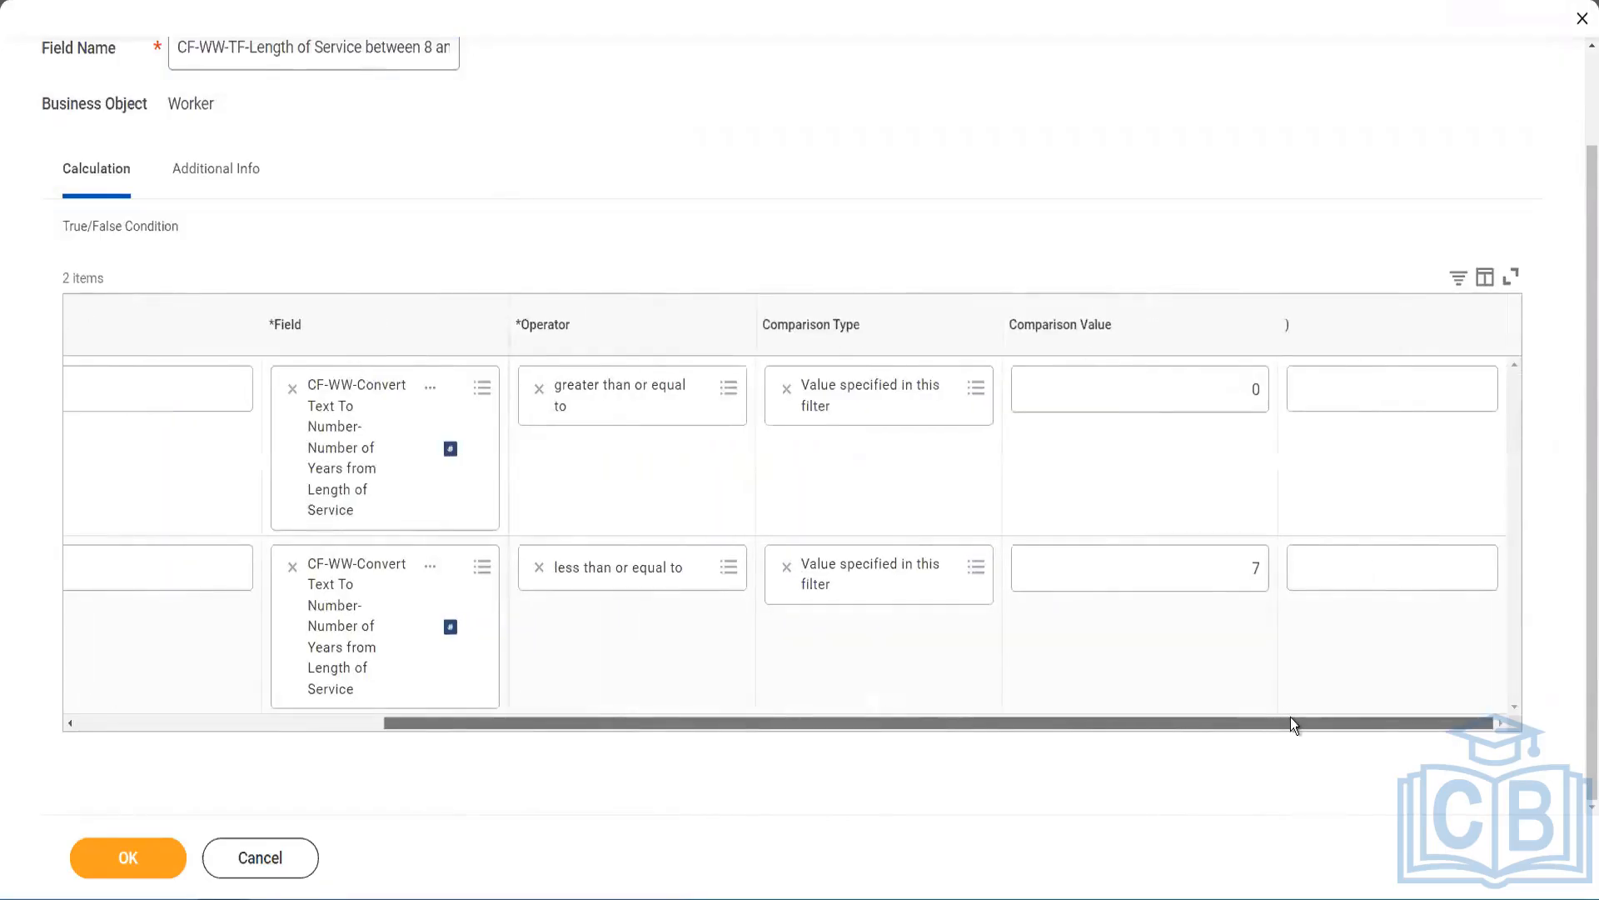
click(1216, 385)
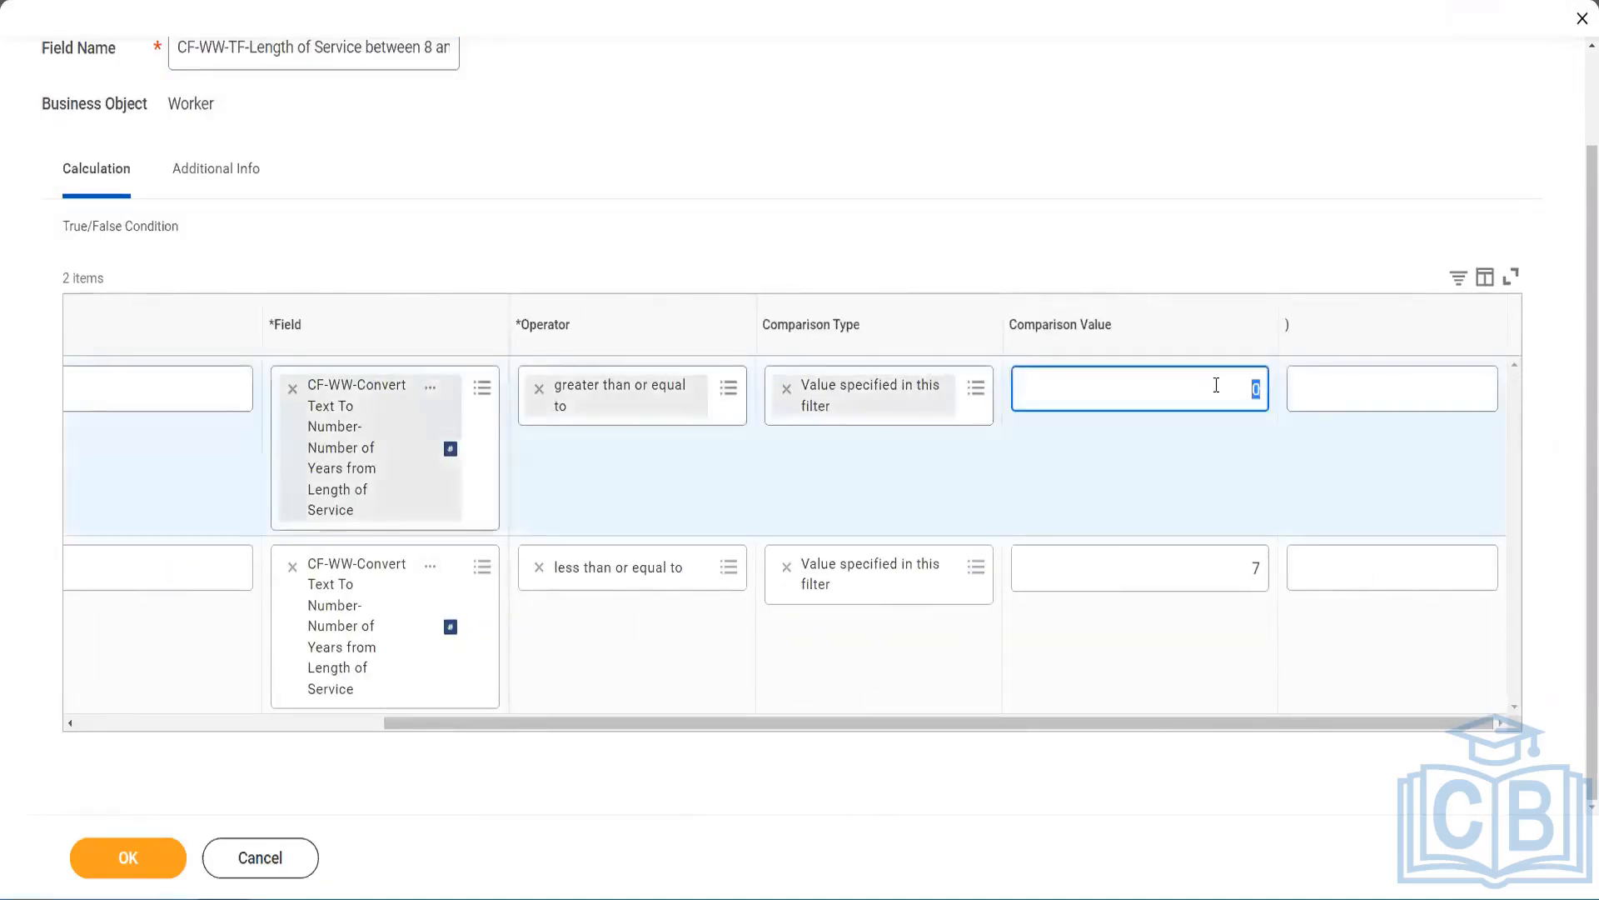
text(8)
click(1254, 567)
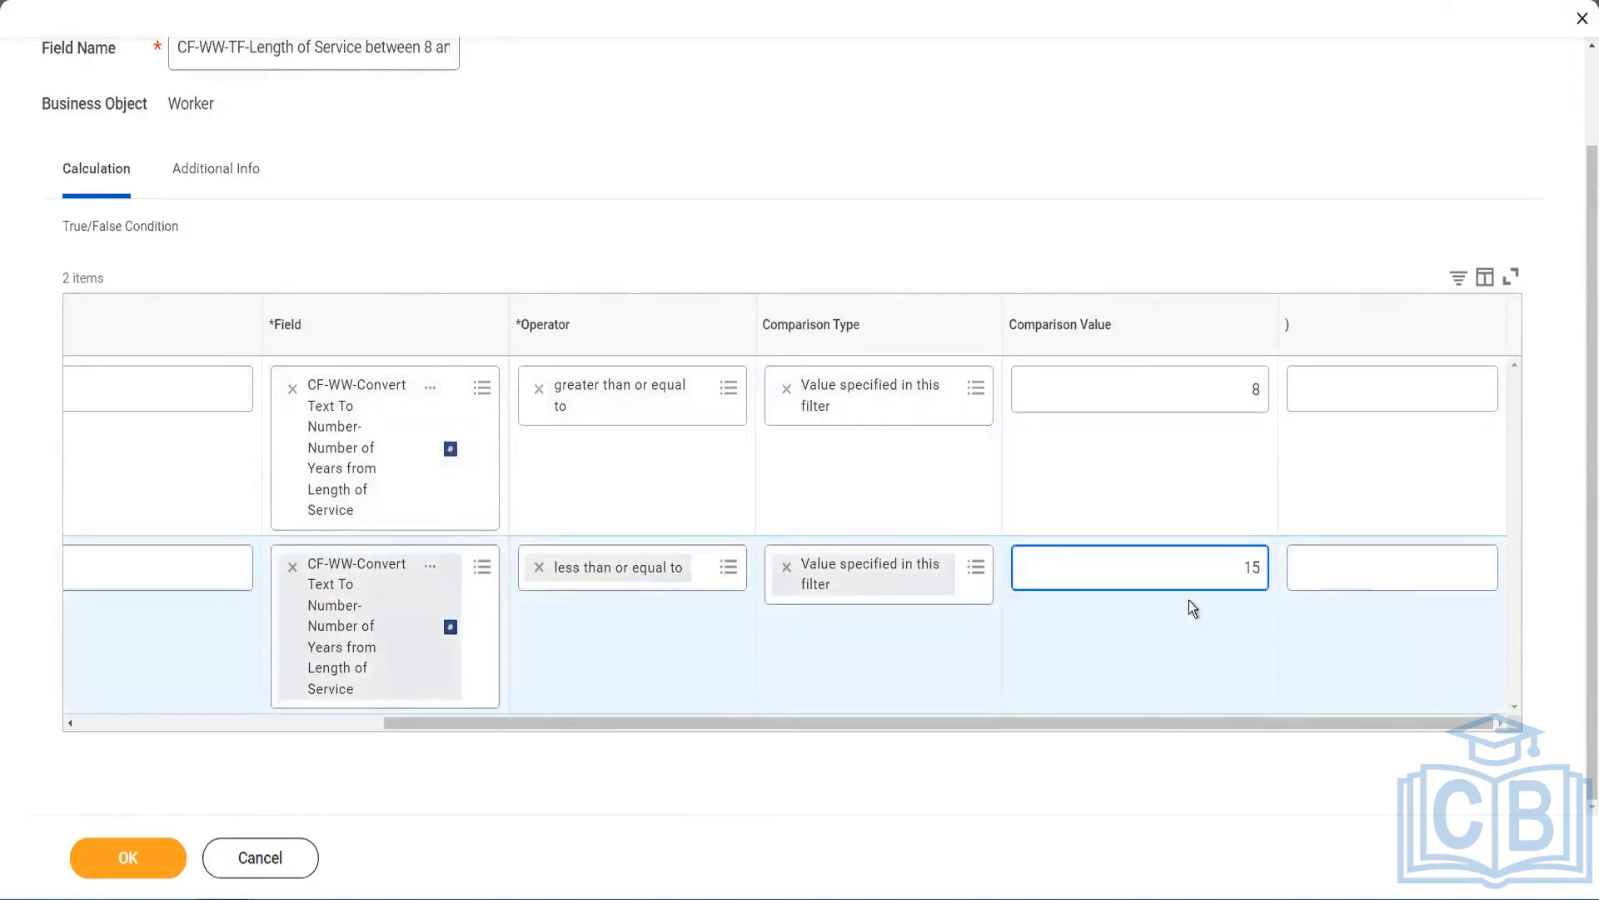
click(130, 857)
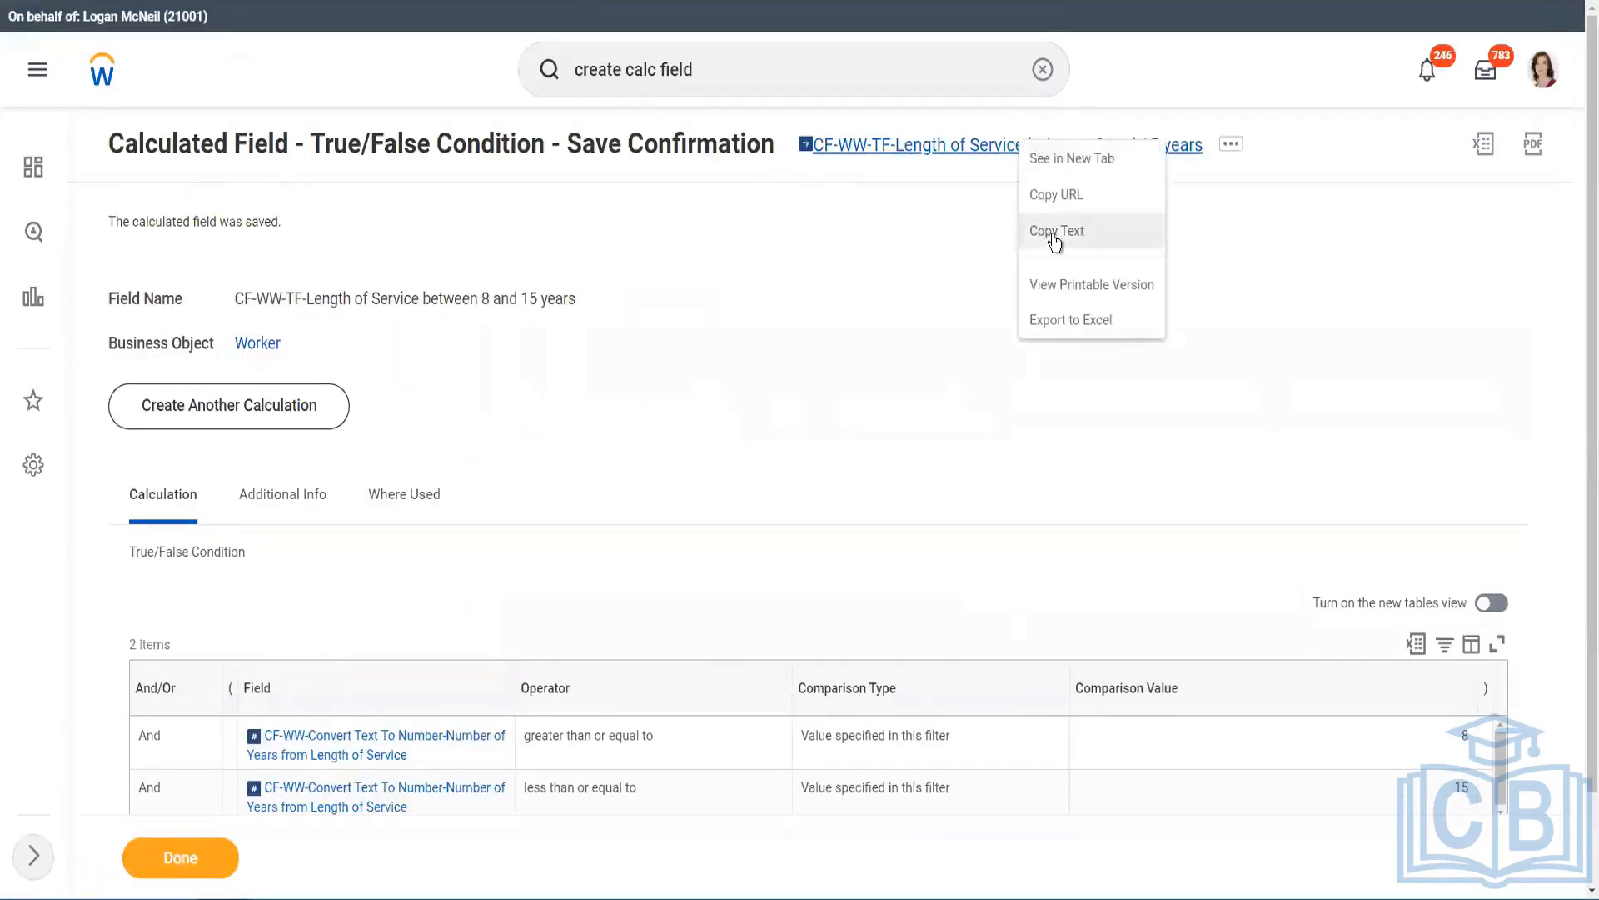
- Copy the saved field's name and paste it over Field 2's Boolean description in the Notepad++ plan
click(1067, 229)
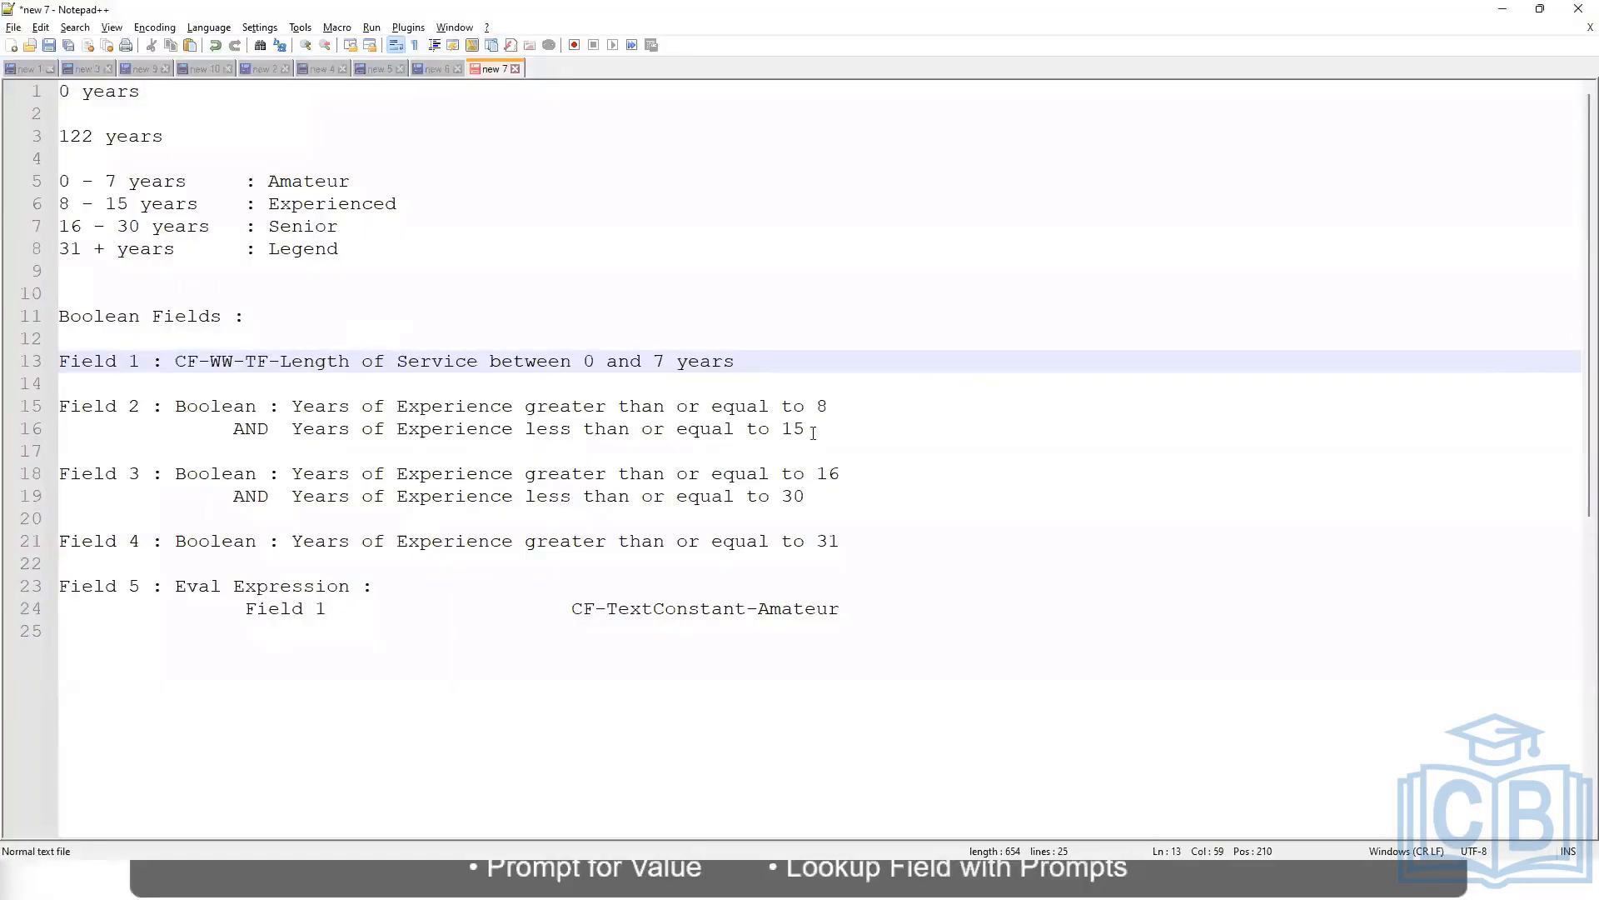
drag(813, 432, 170, 399)
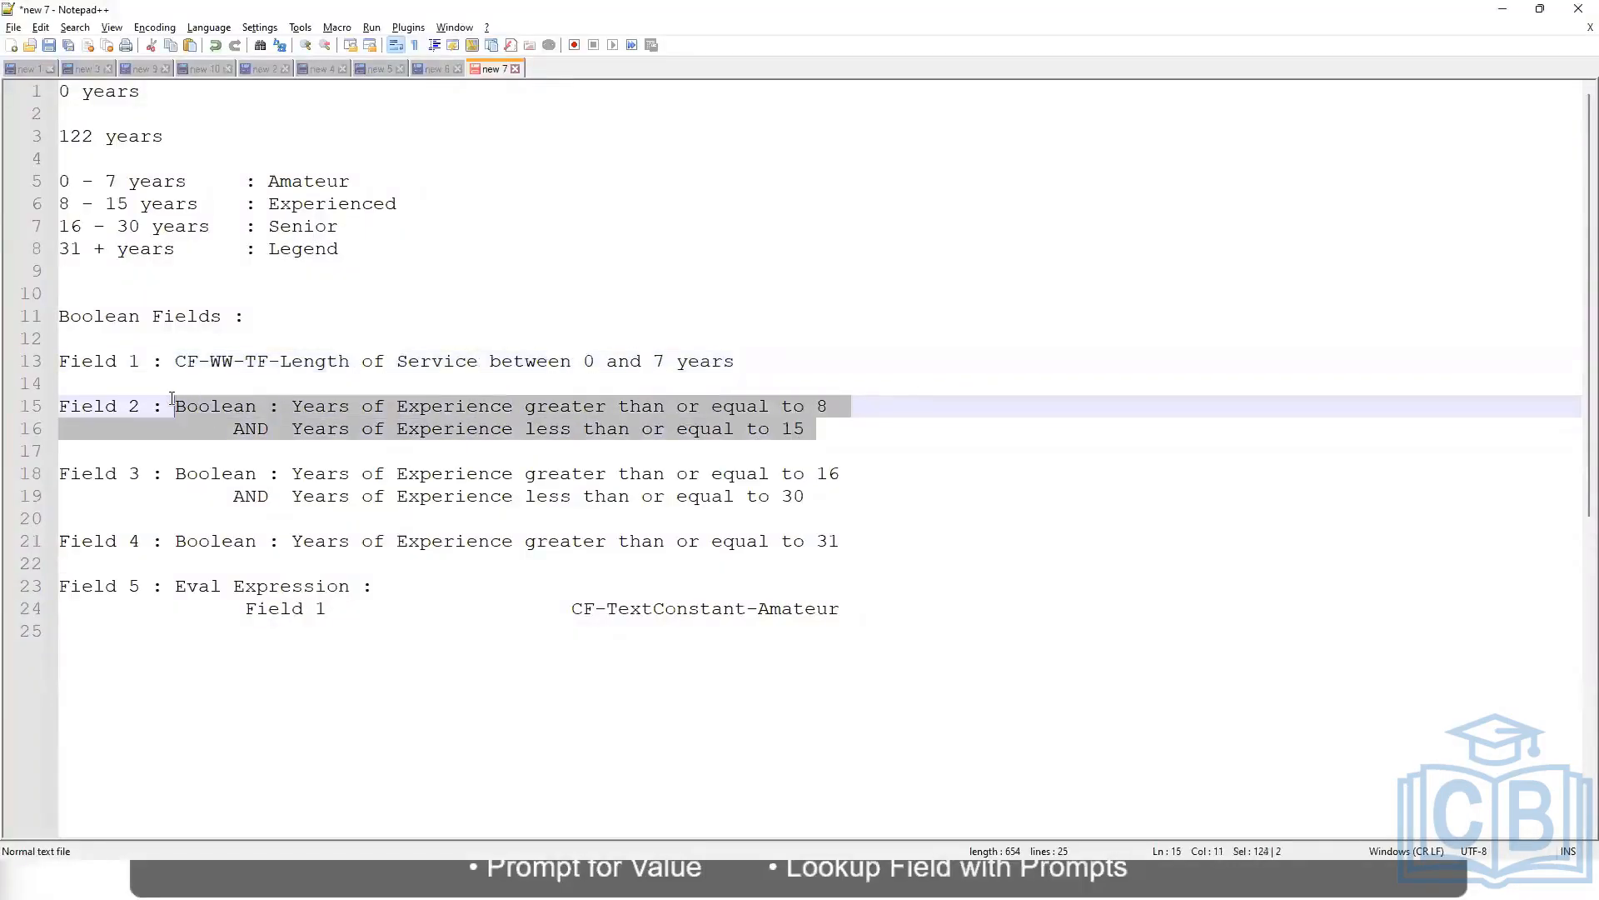
key(ctrl+v)
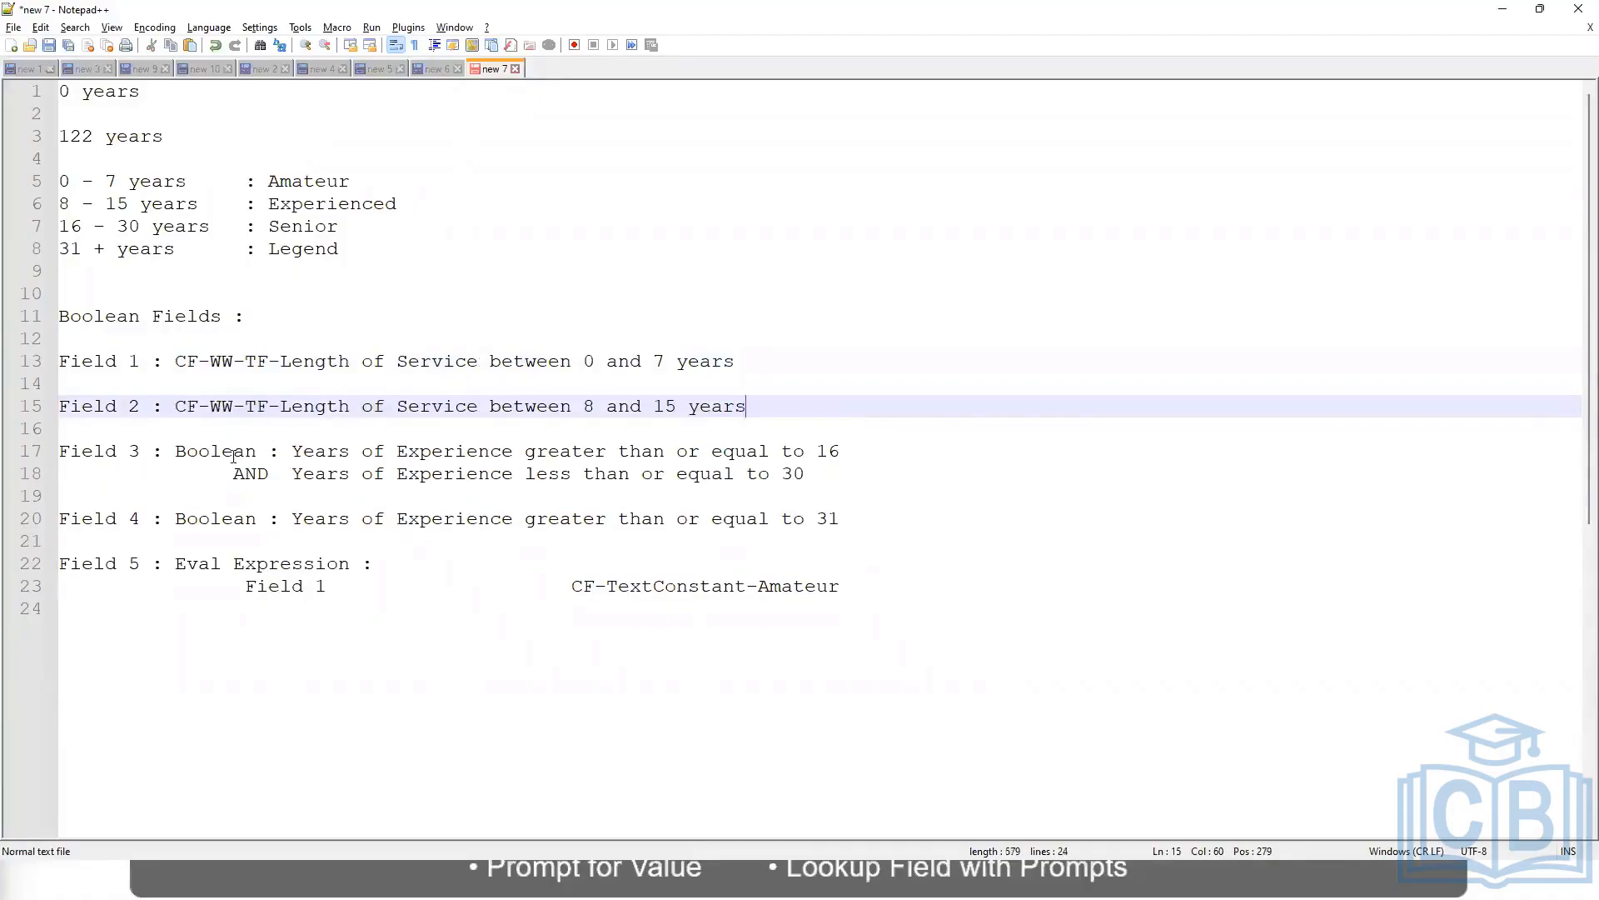
- Back in Workday, copy the 8 to 15 years field and name the copy CF-WW-TF-Length of Service between 16 and 30 years
key(alt+Tab)
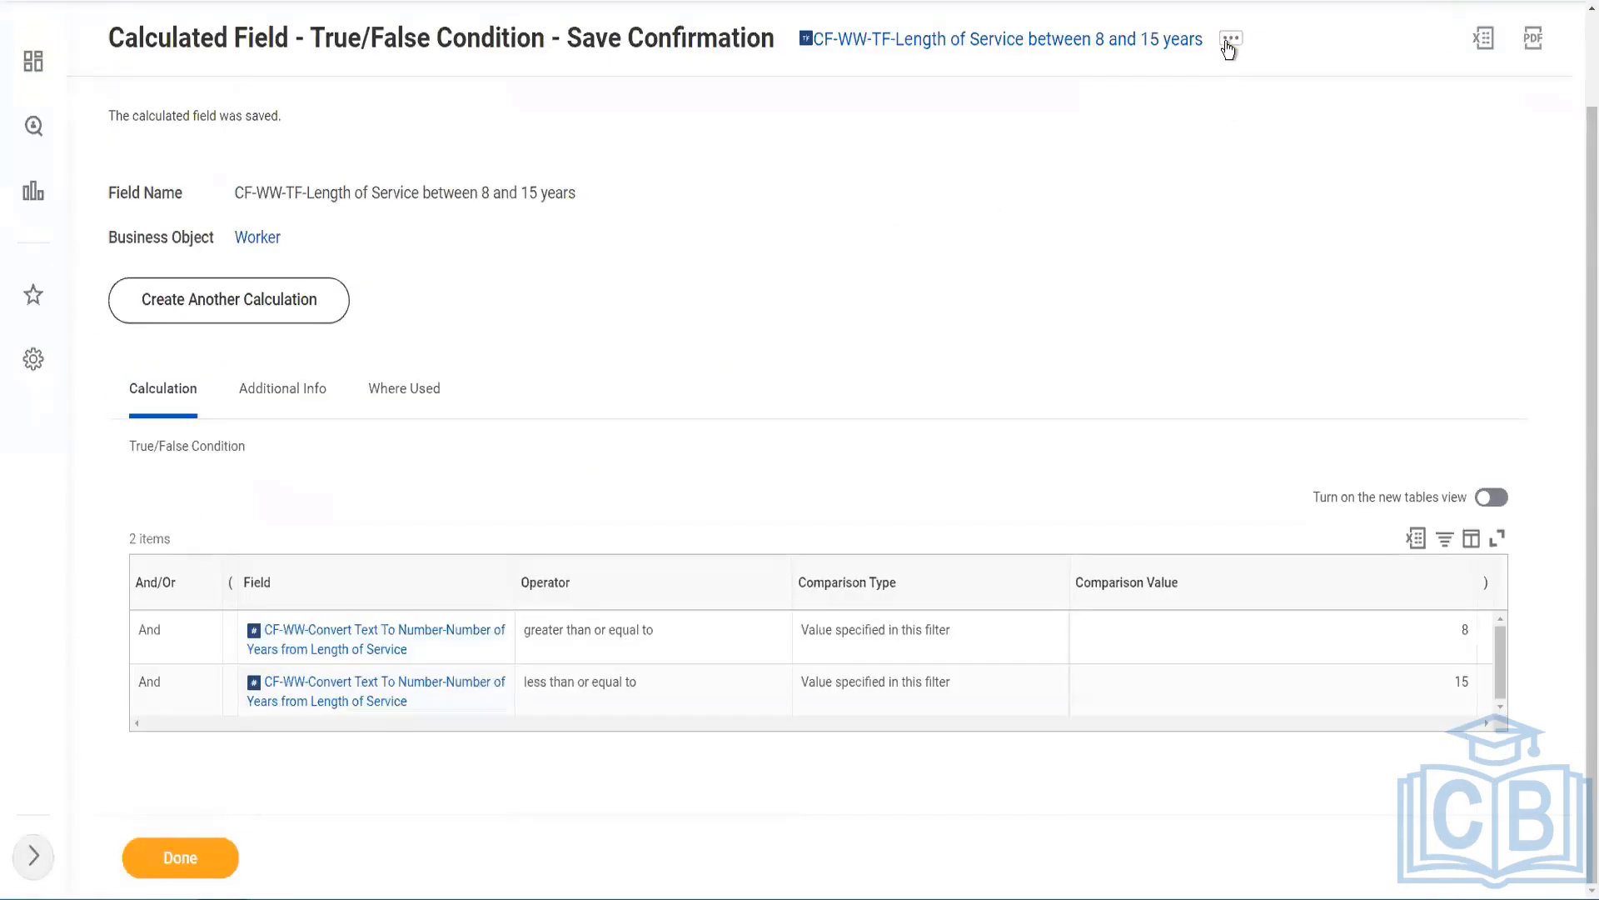
click(1230, 42)
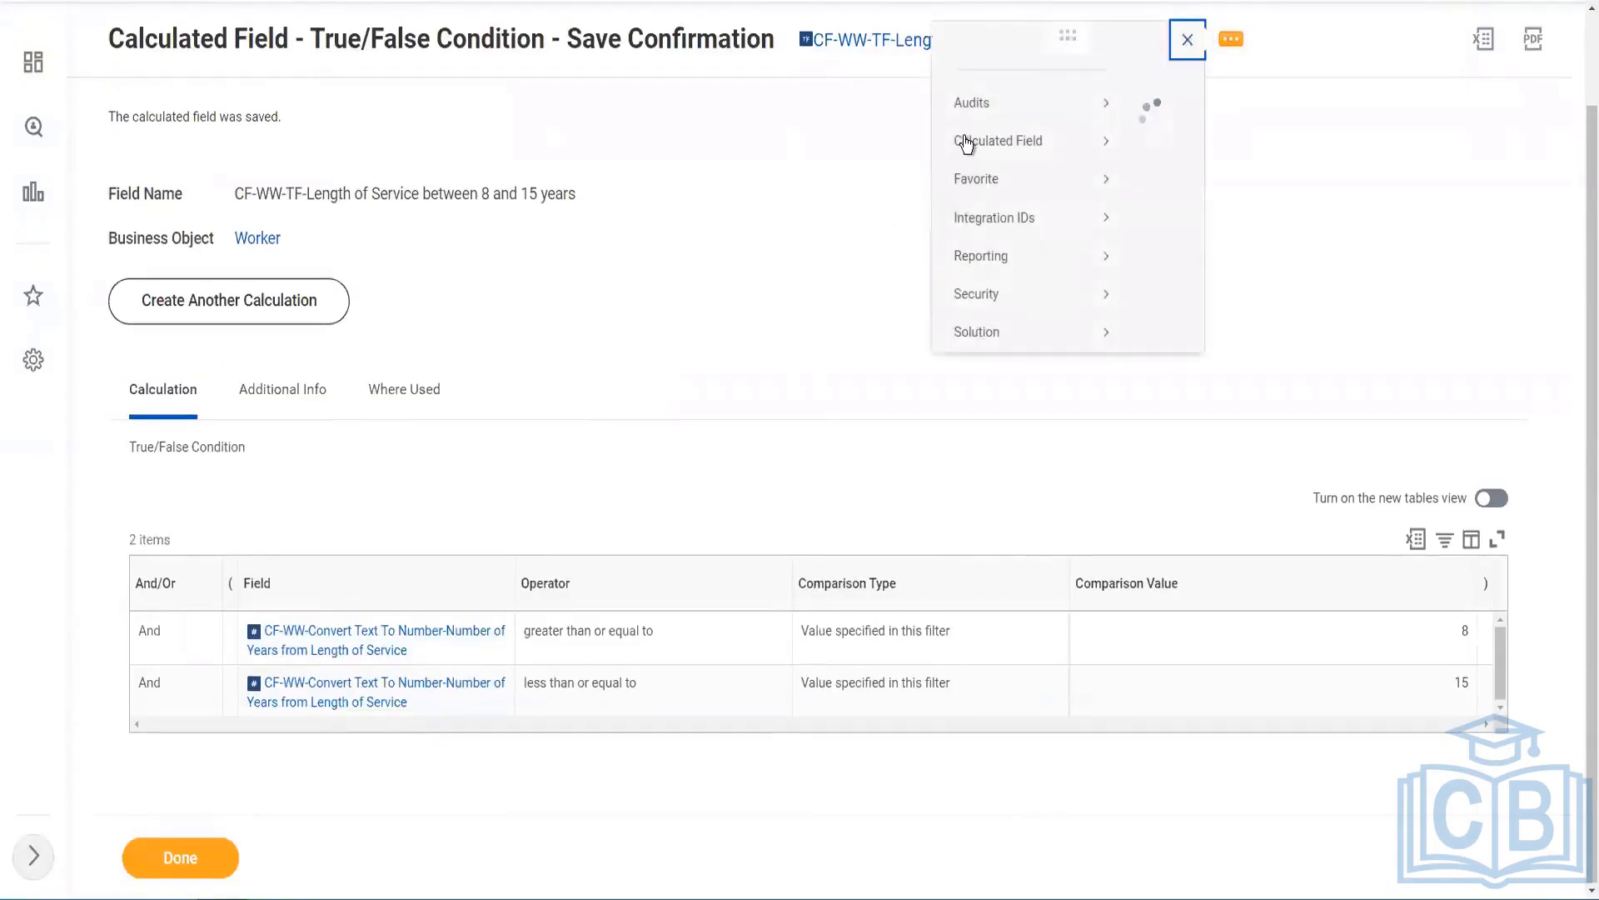
mouse_move(966, 144)
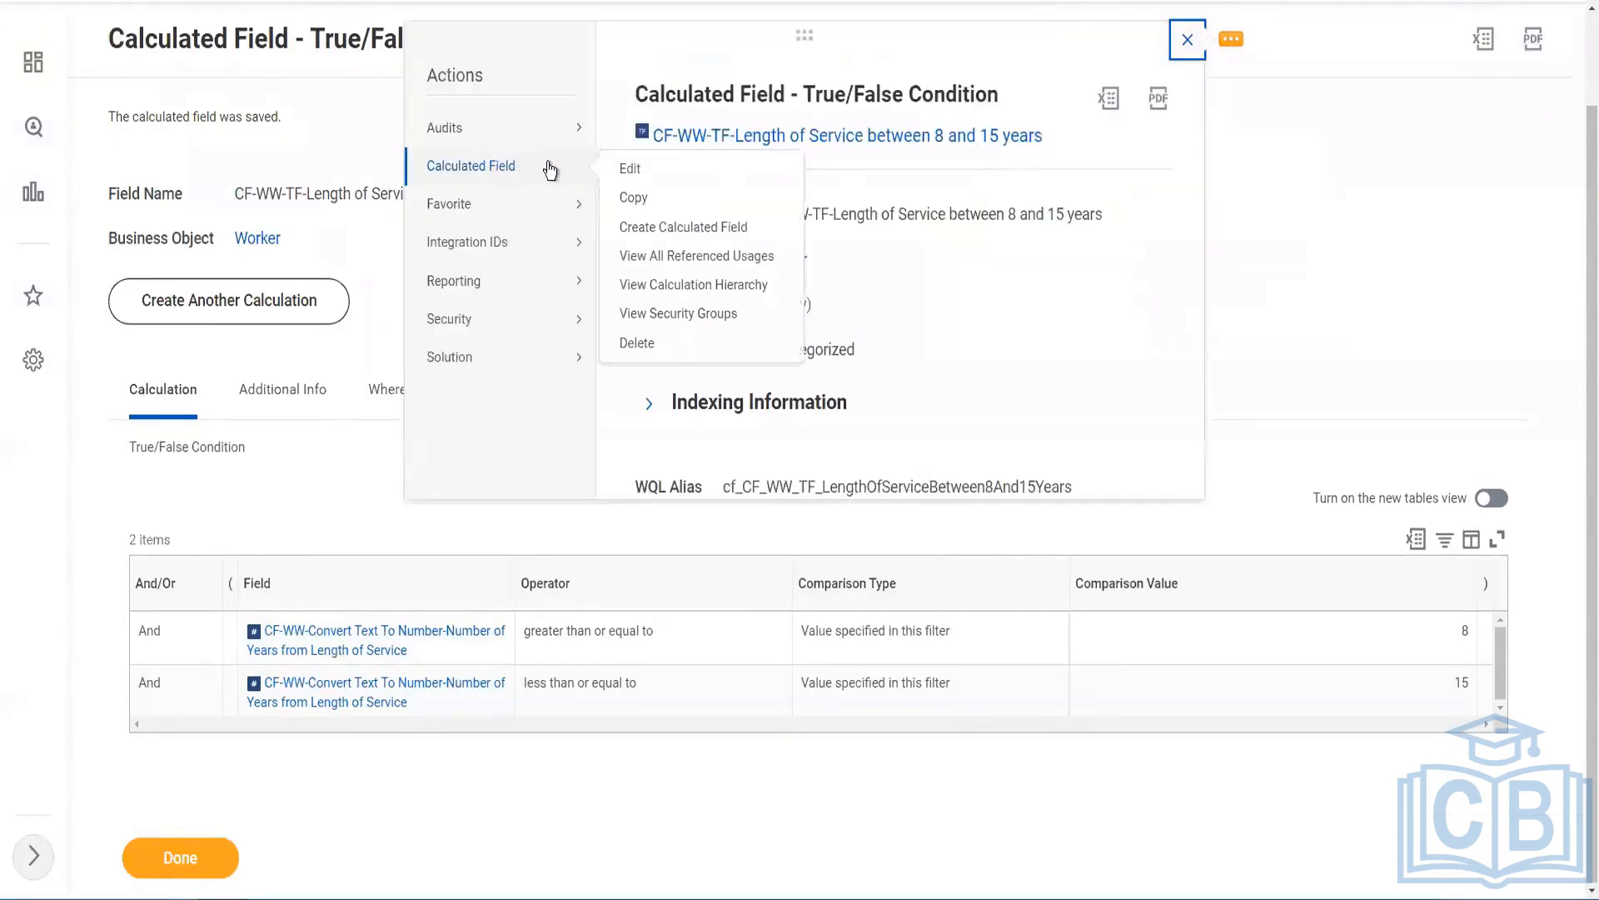
click(642, 205)
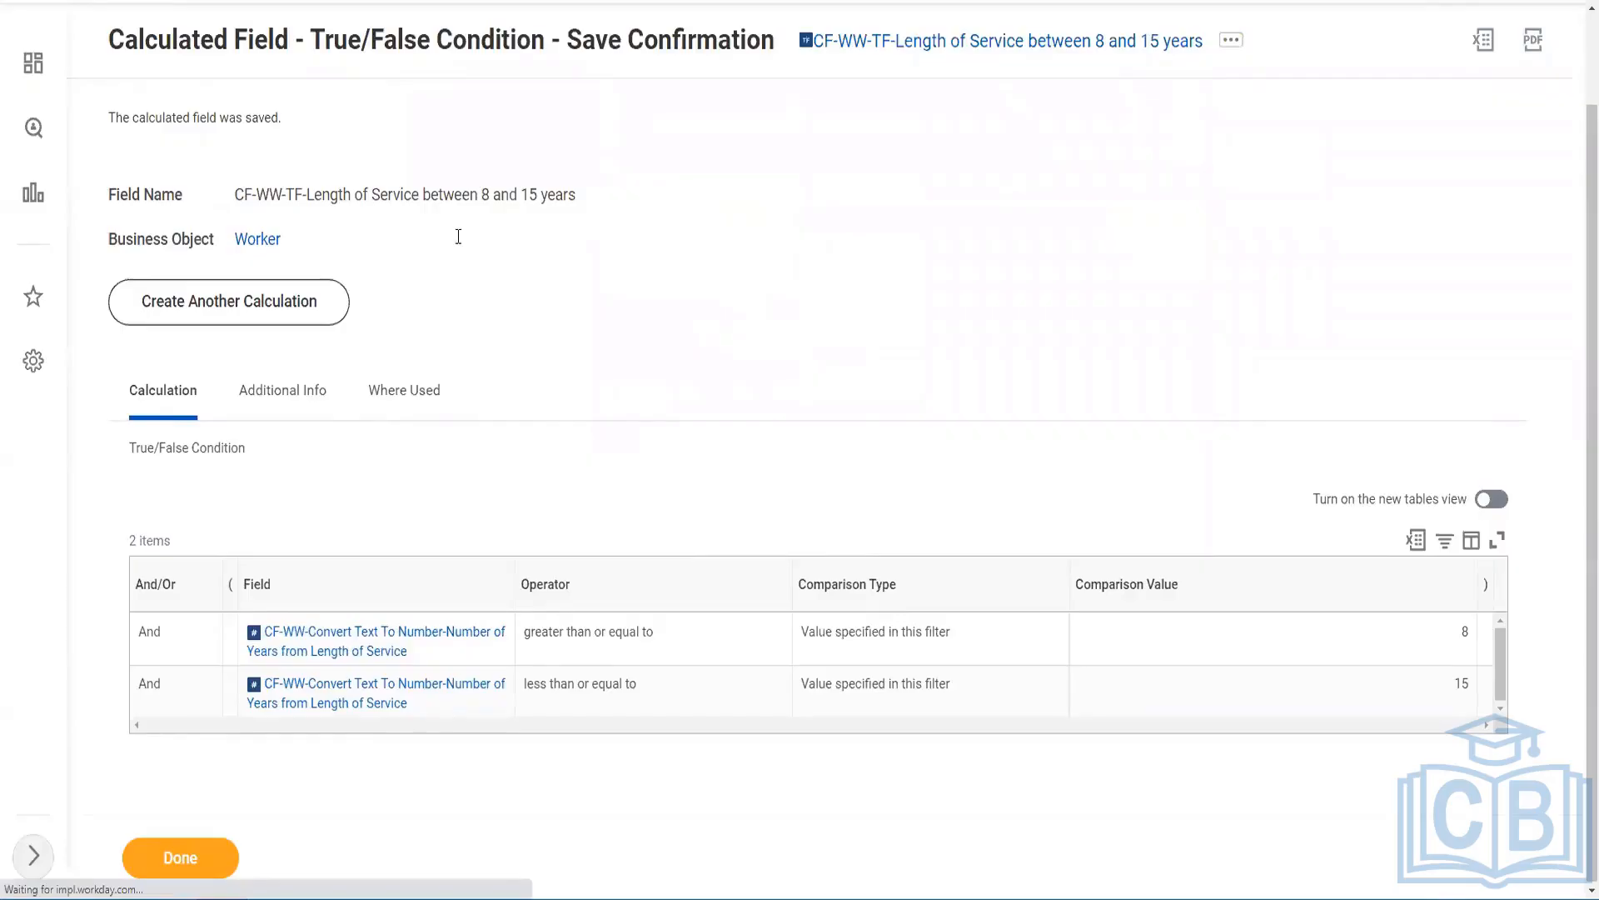
key(ctrl+v)
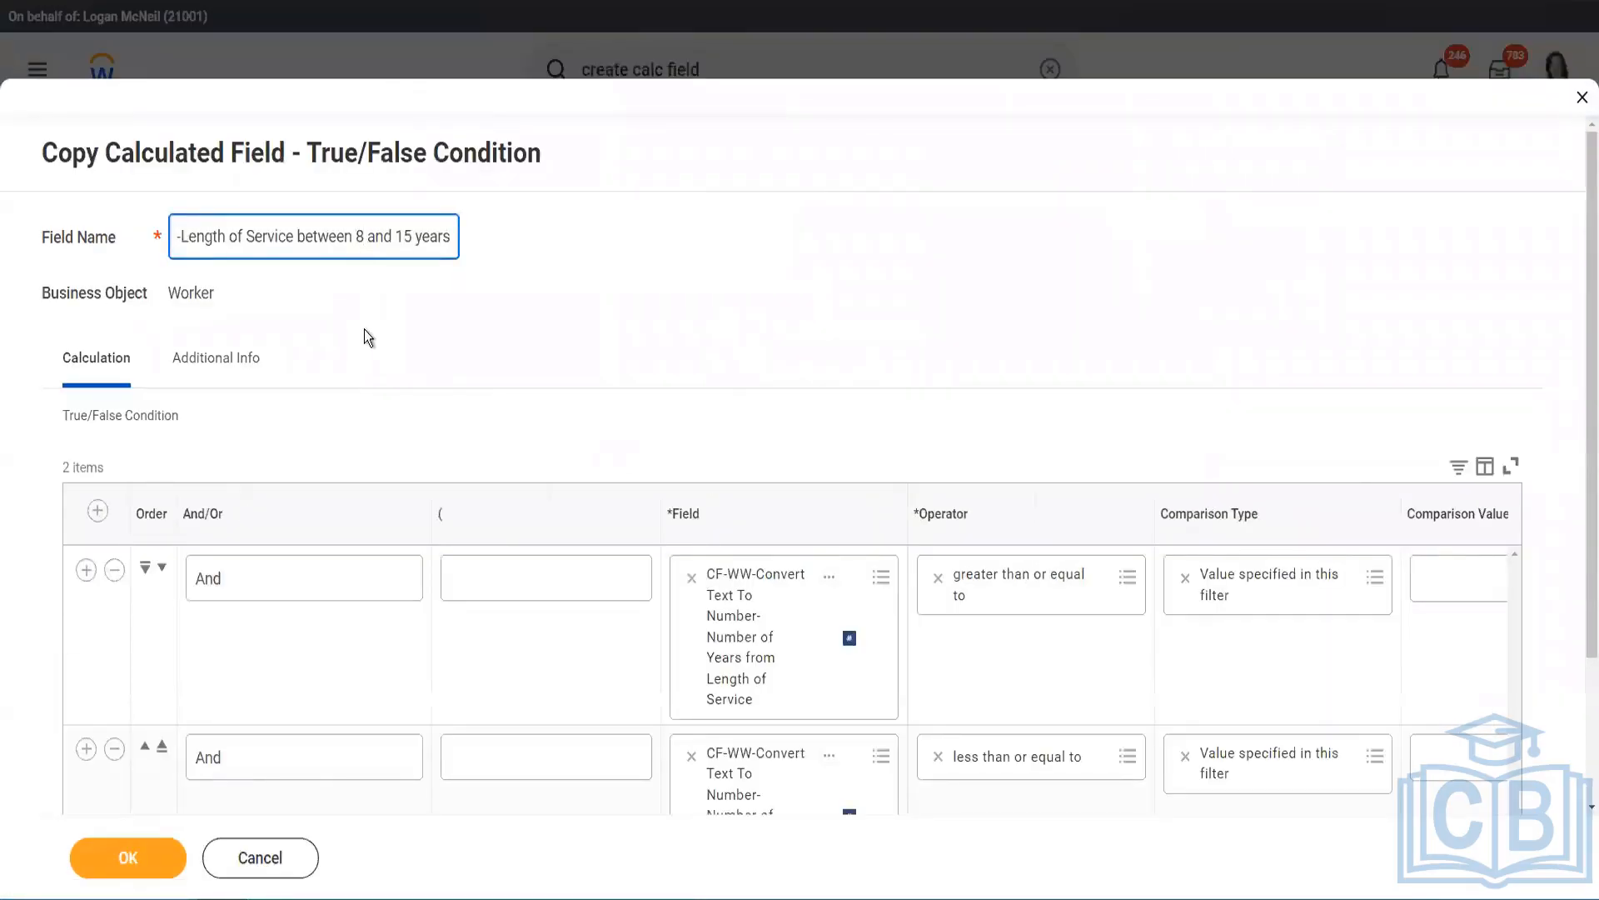
key(BackSpace)
text(16)
key(Right)
key(Right)
key(Right)
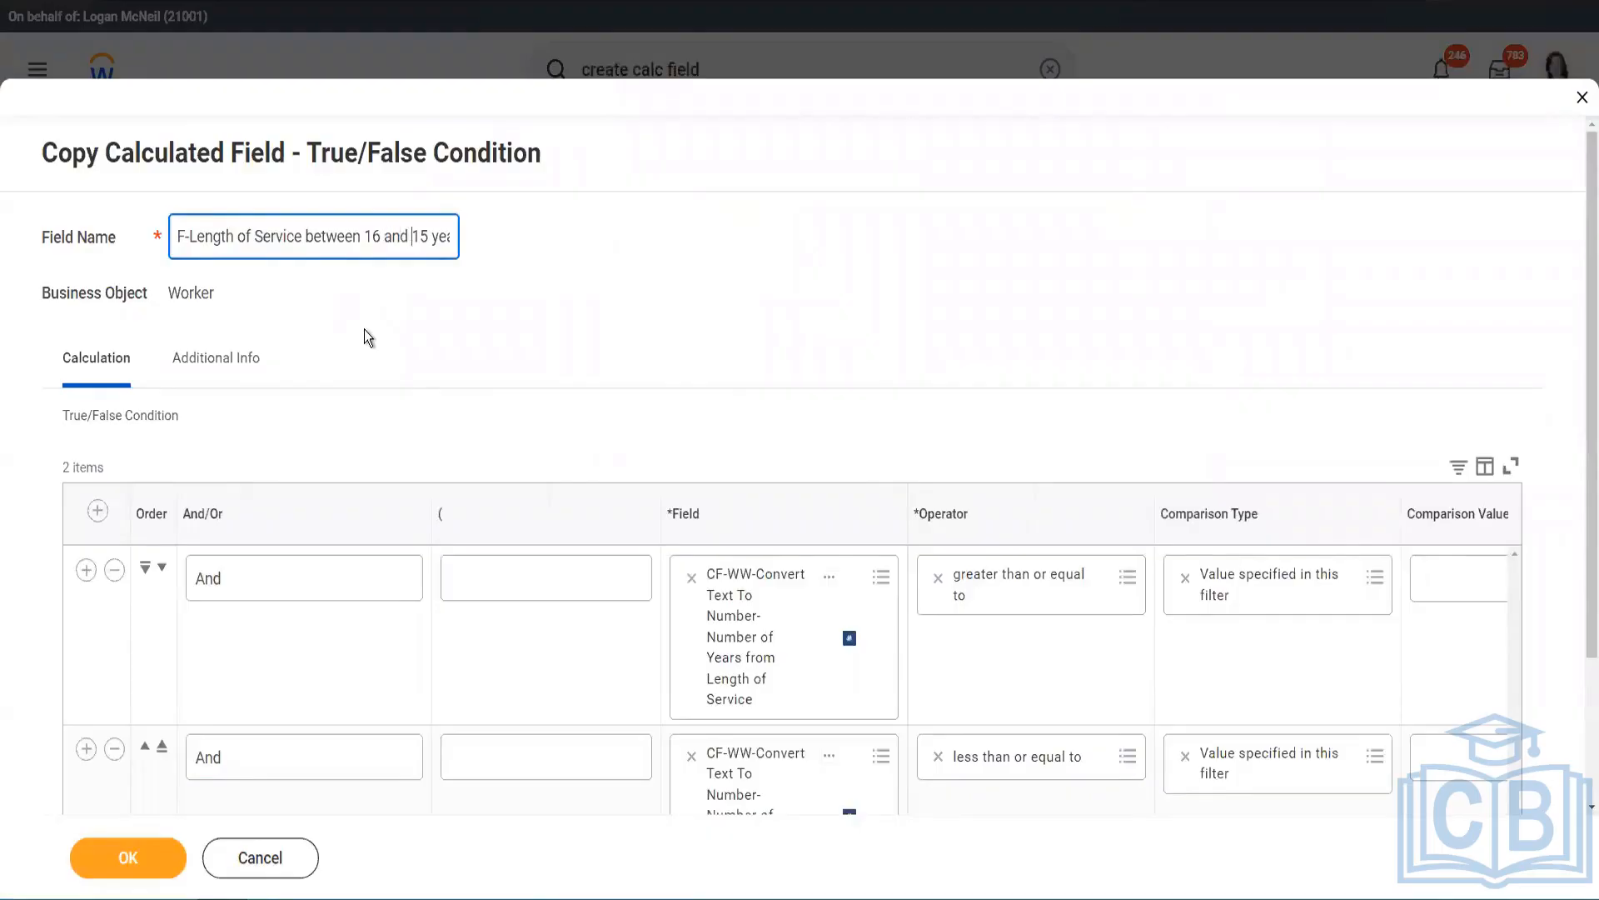
key(shift+Right)
key(shift+Right)
text(30)
- Set the new copy's first comparison value to 16 and the second to 30, and save the field
scroll(602, 341, down, 2)
drag(592, 724, 1231, 722)
click(1233, 409)
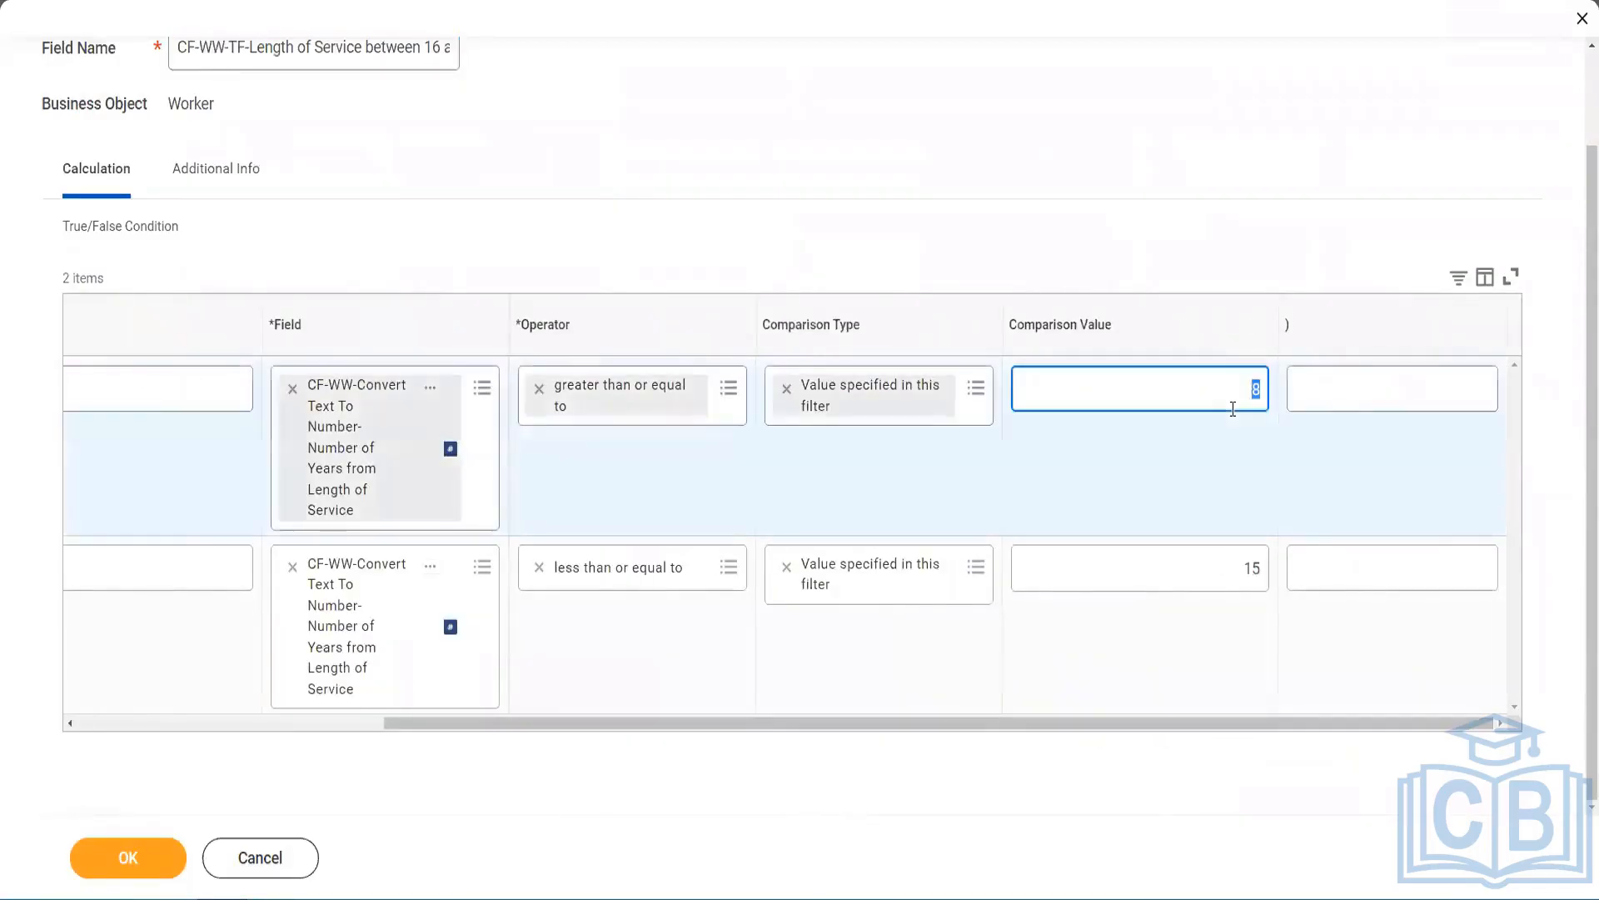
text(16)
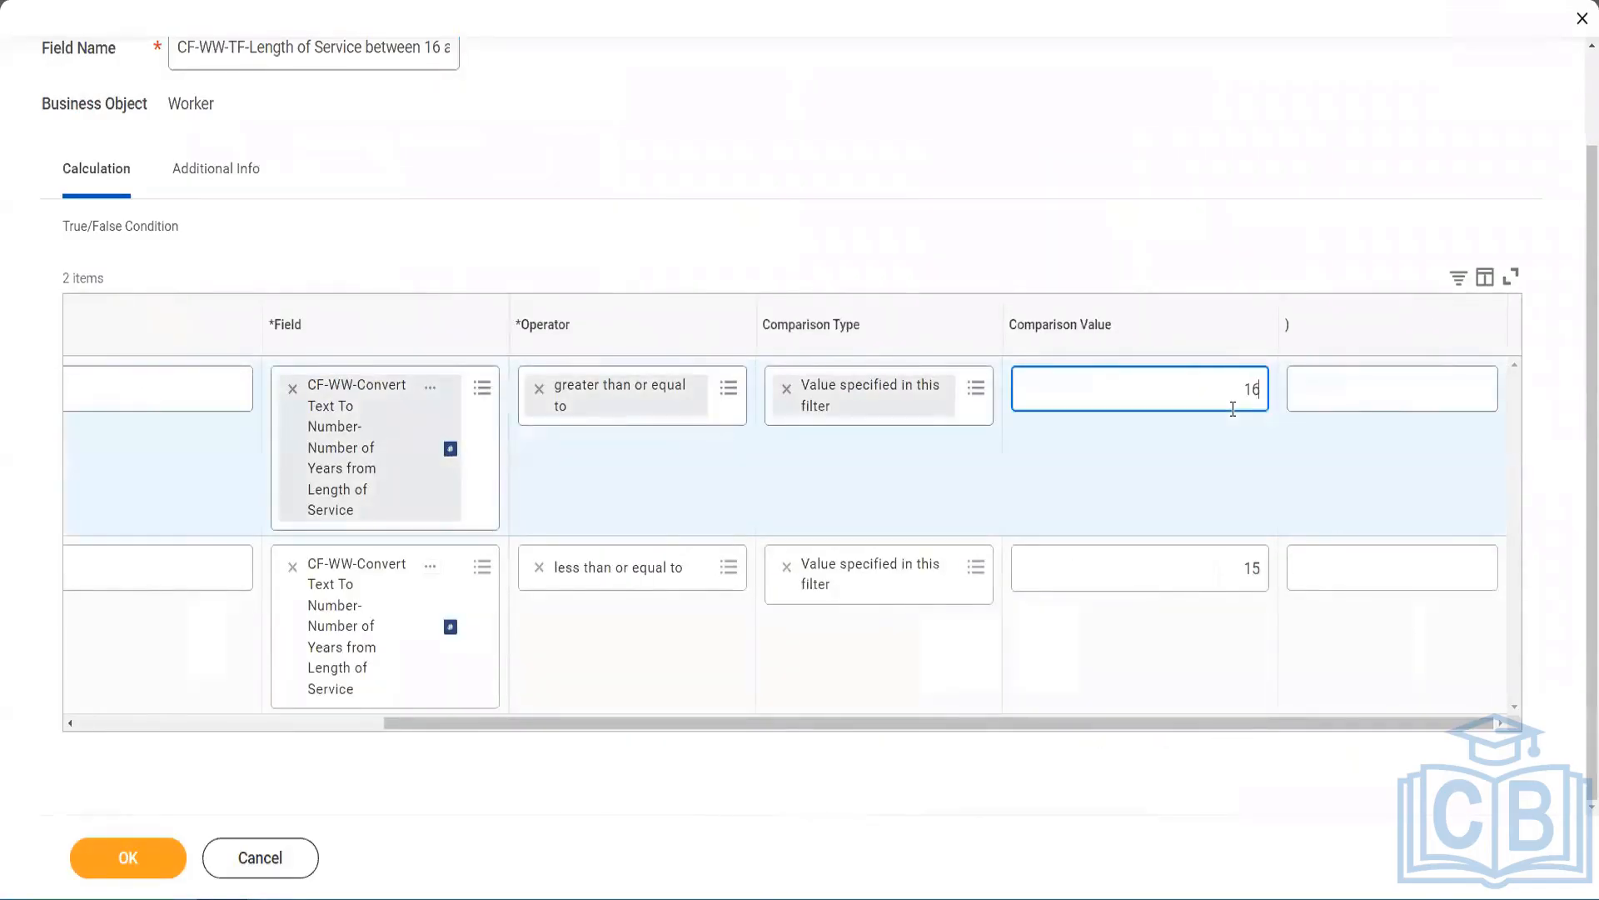
click(1236, 574)
text(30)
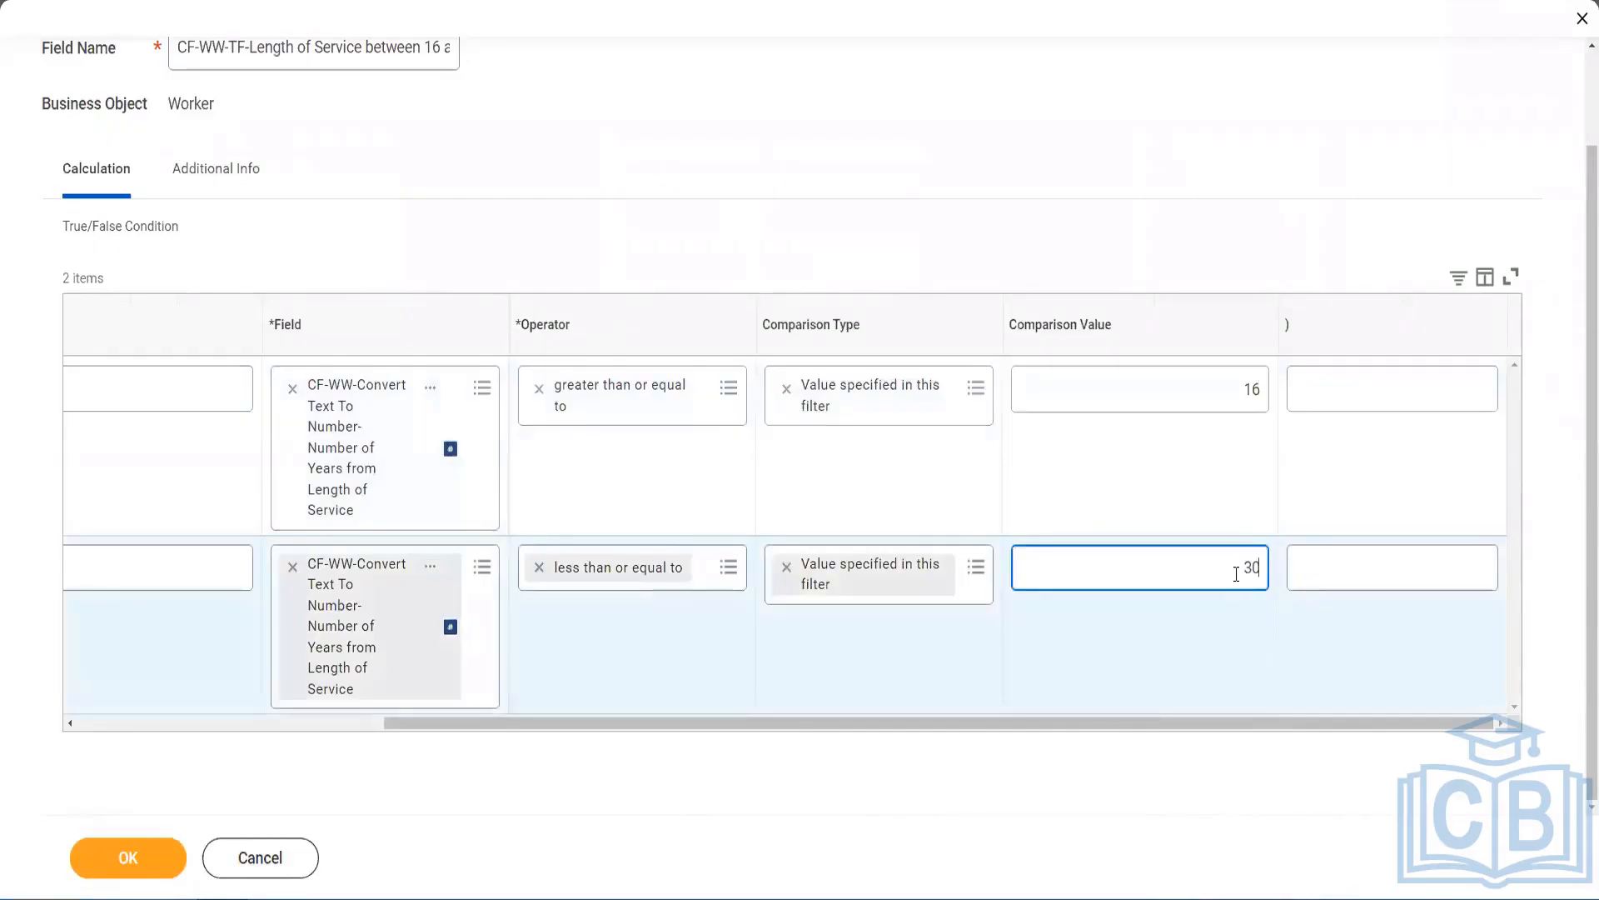
click(713, 190)
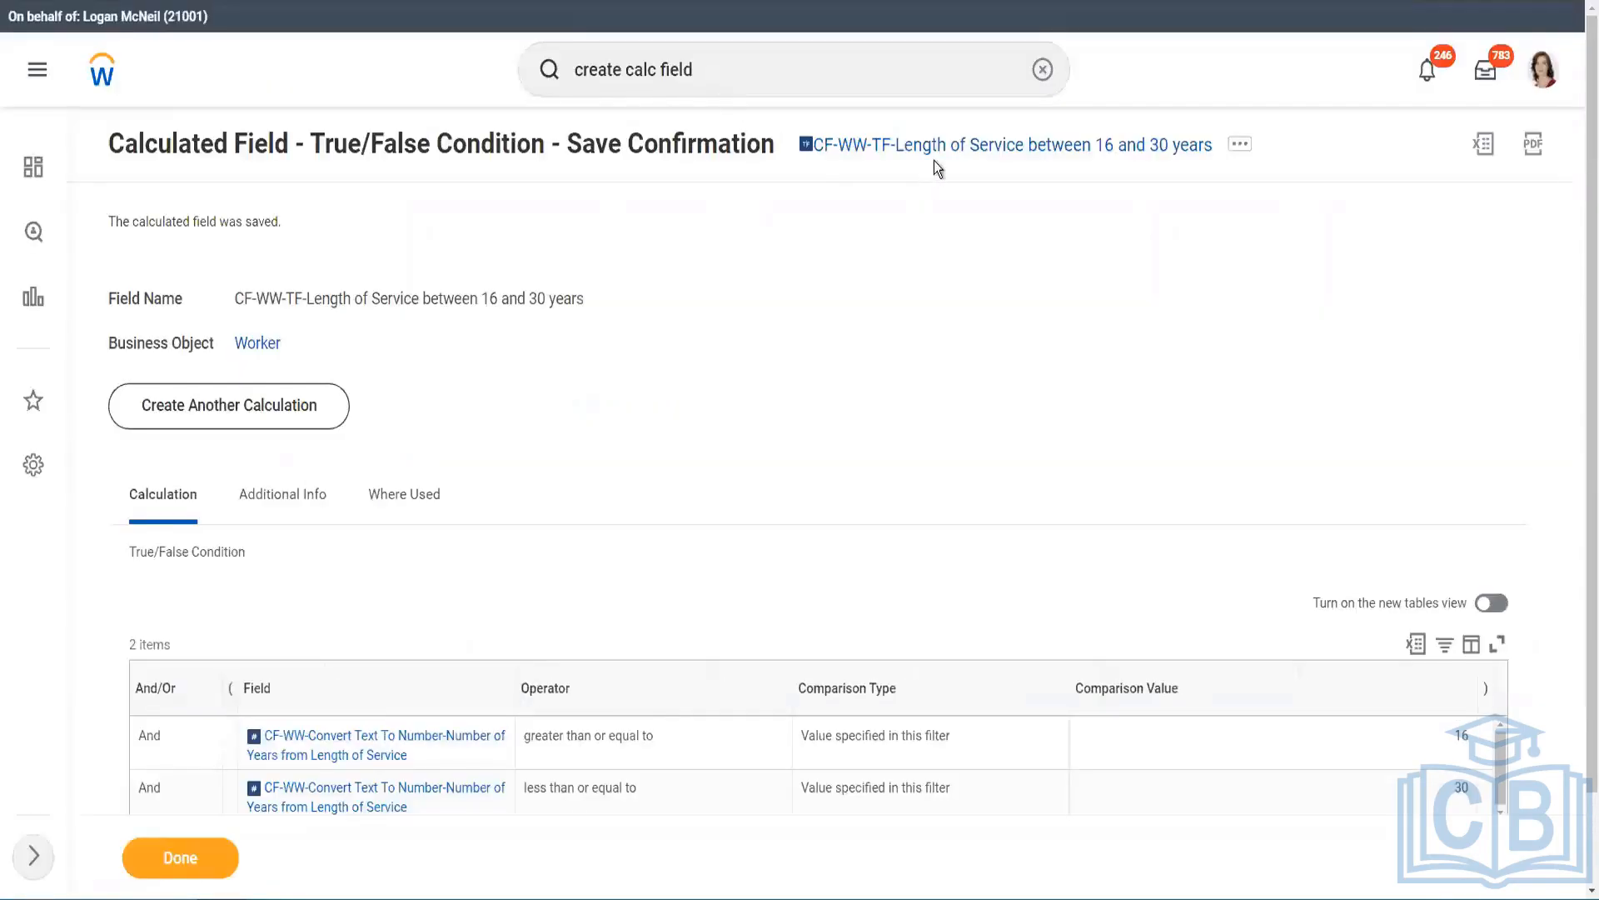
- Replace Field 3's Boolean description in the Notepad++ plan with the copied name CF-WW-TF-Length of Service between 16 and 30 years
right_click(944, 156)
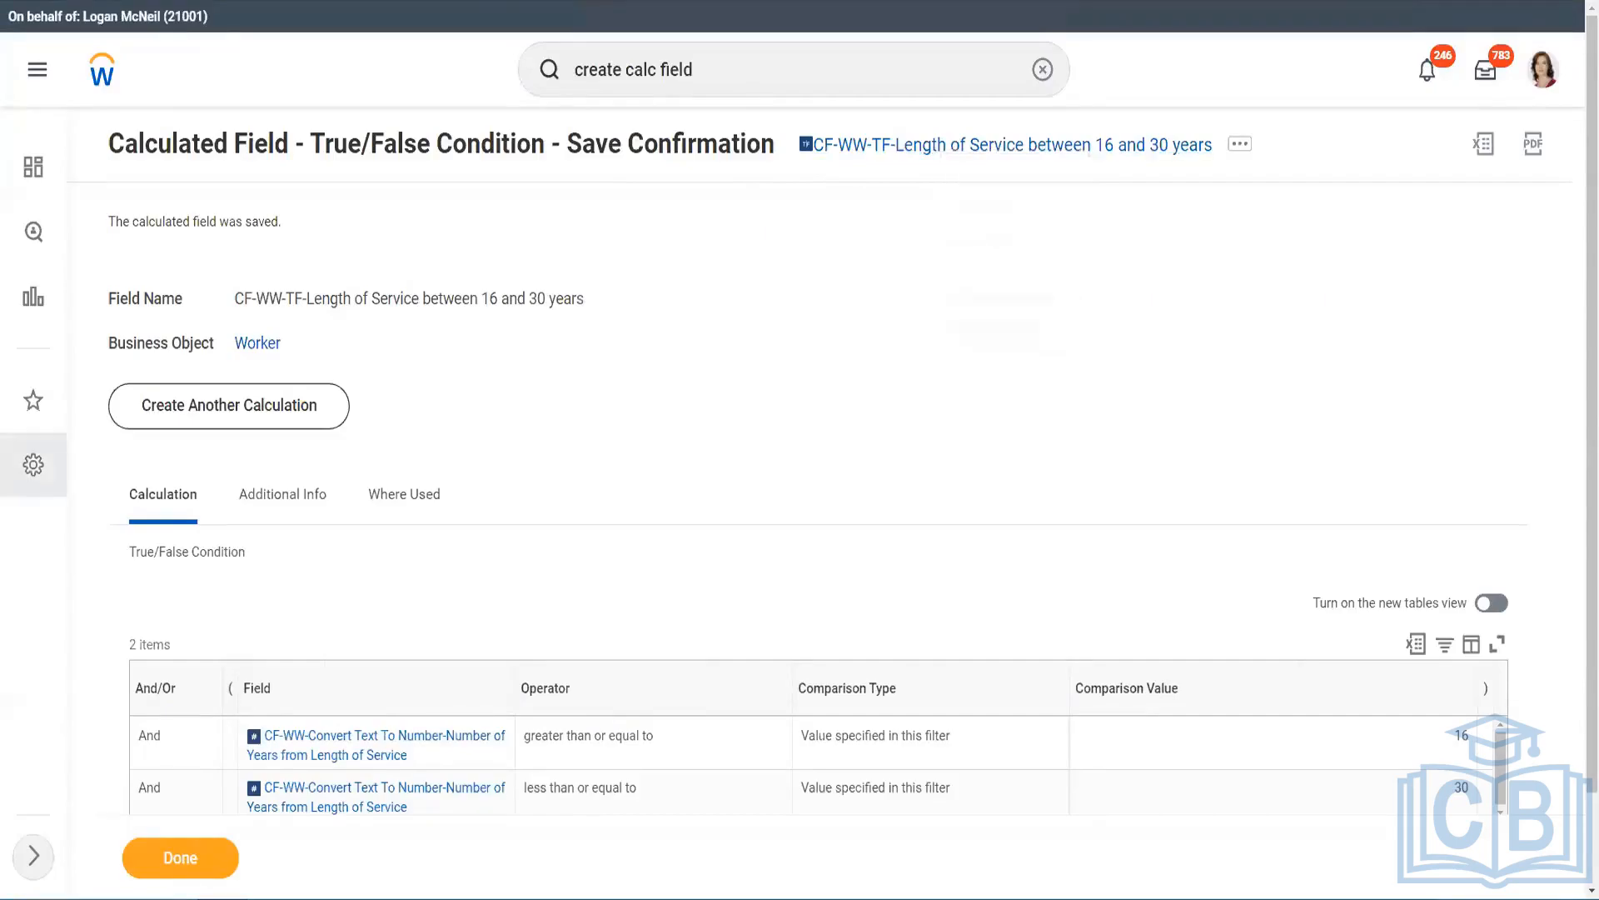
key(alt+Tab)
key(alt+Tab)
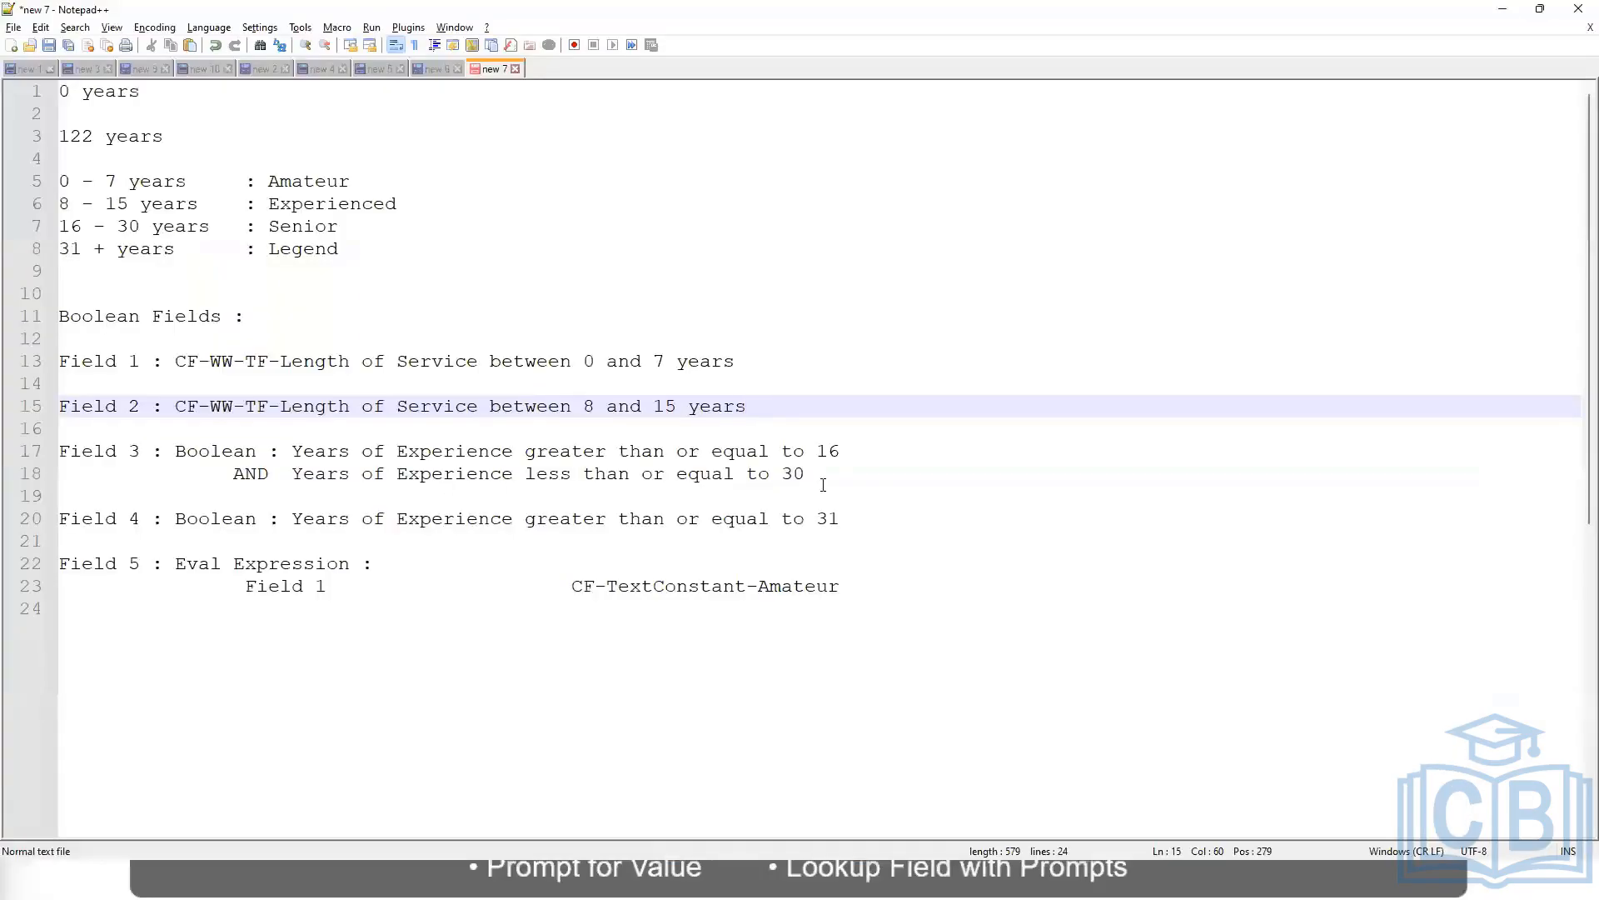
drag(823, 485, 291, 451)
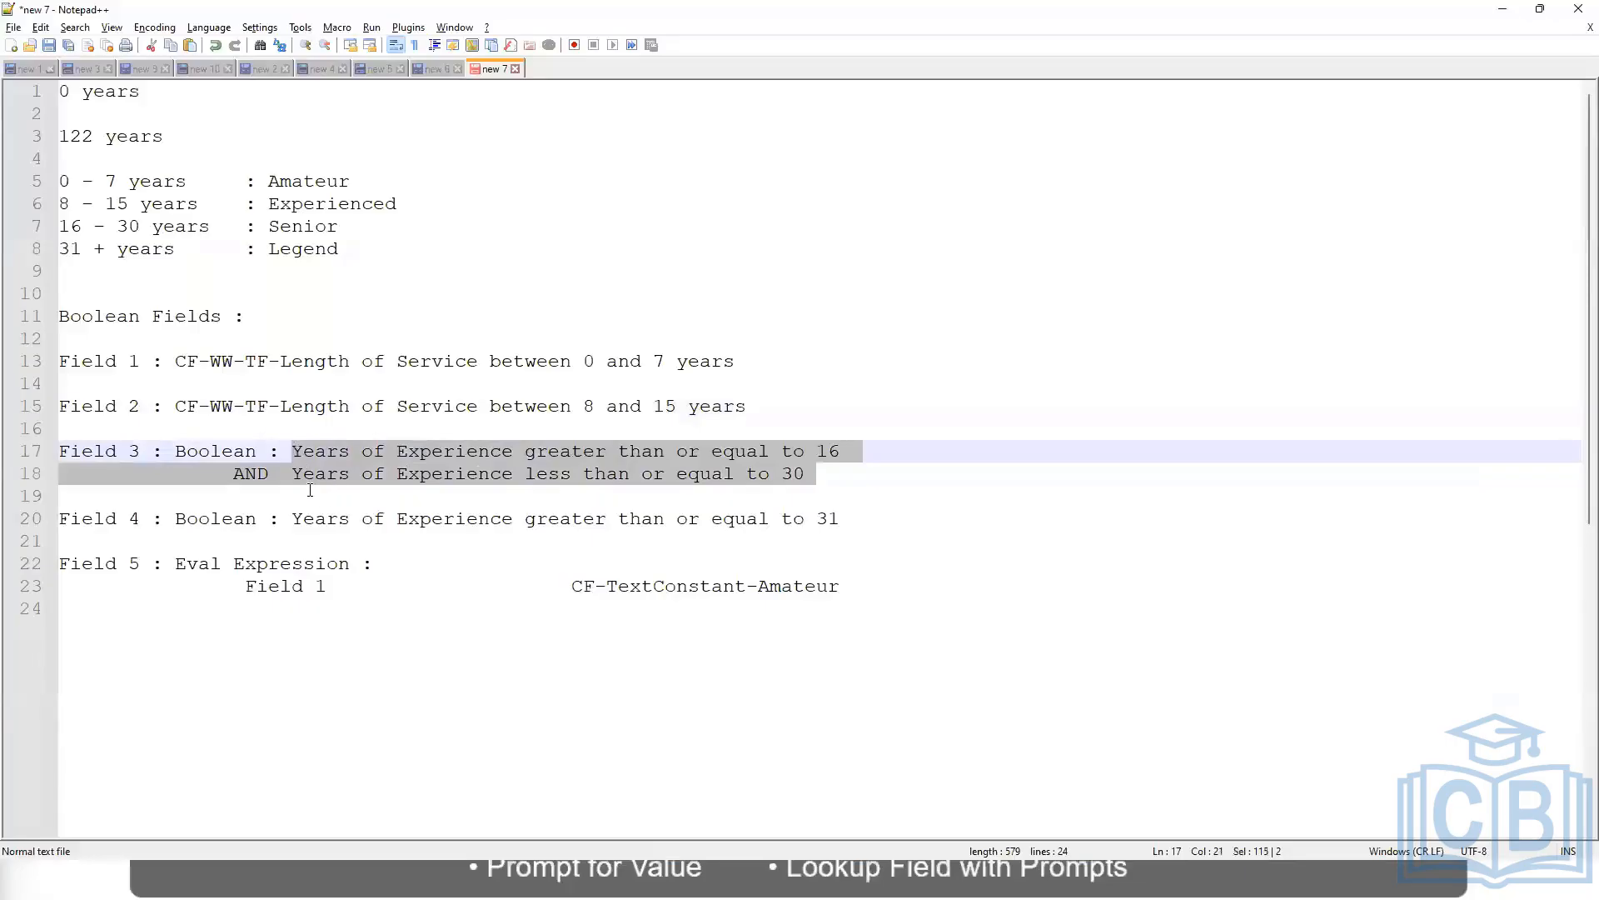
key(shift+Left)
key(shift+Left)
key(shift+Left)
key(shift+Left)
key(shift+Left)
key(shift+Left)
key(shift+Left)
key(shift+Left)
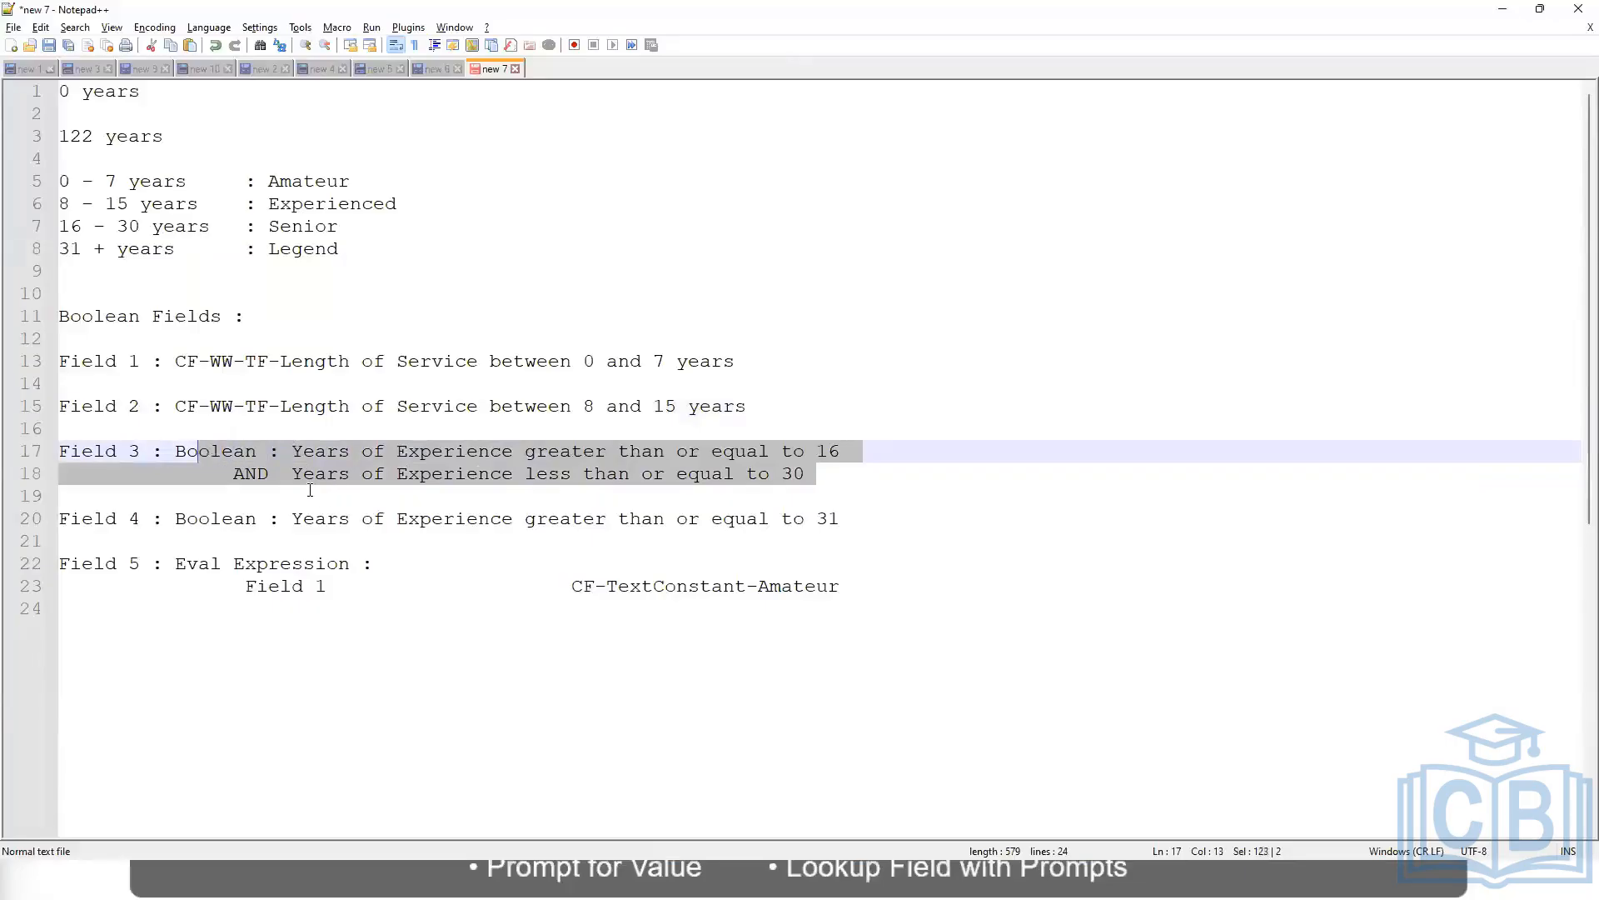
key(shift+Left)
key(shift+Left)
text(CF-WW-TF-Length of Service between 16 and 30 years)
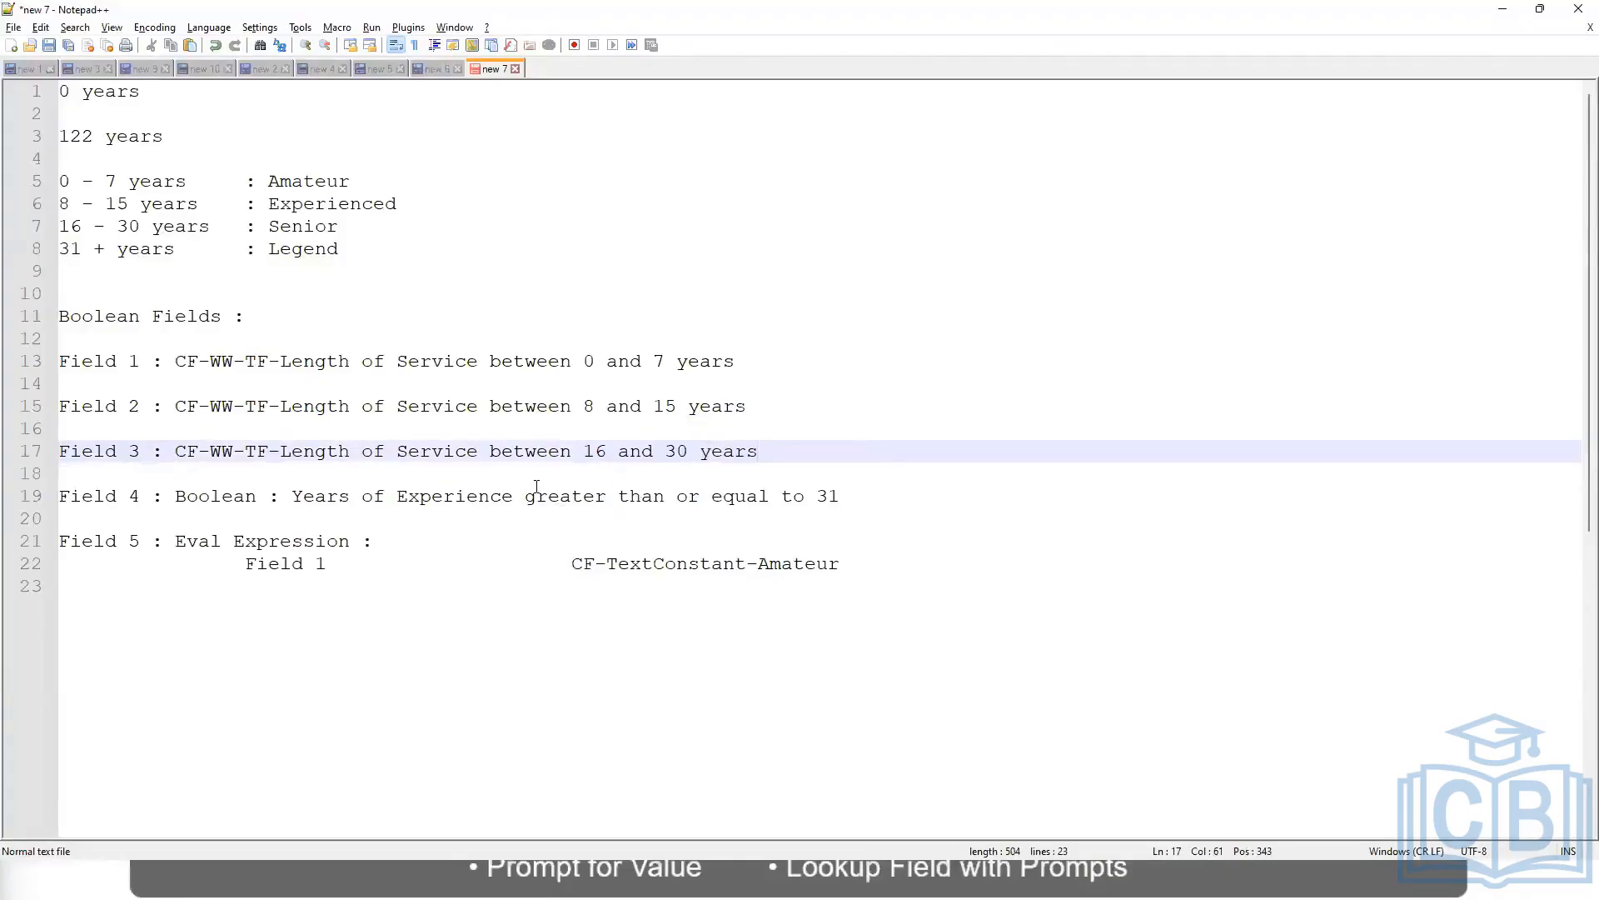
- Back in Workday, copy the 16 to 30 years field and name the copy CF-WW-TF-Length of Service greater than 31 years
key(alt+Tab)
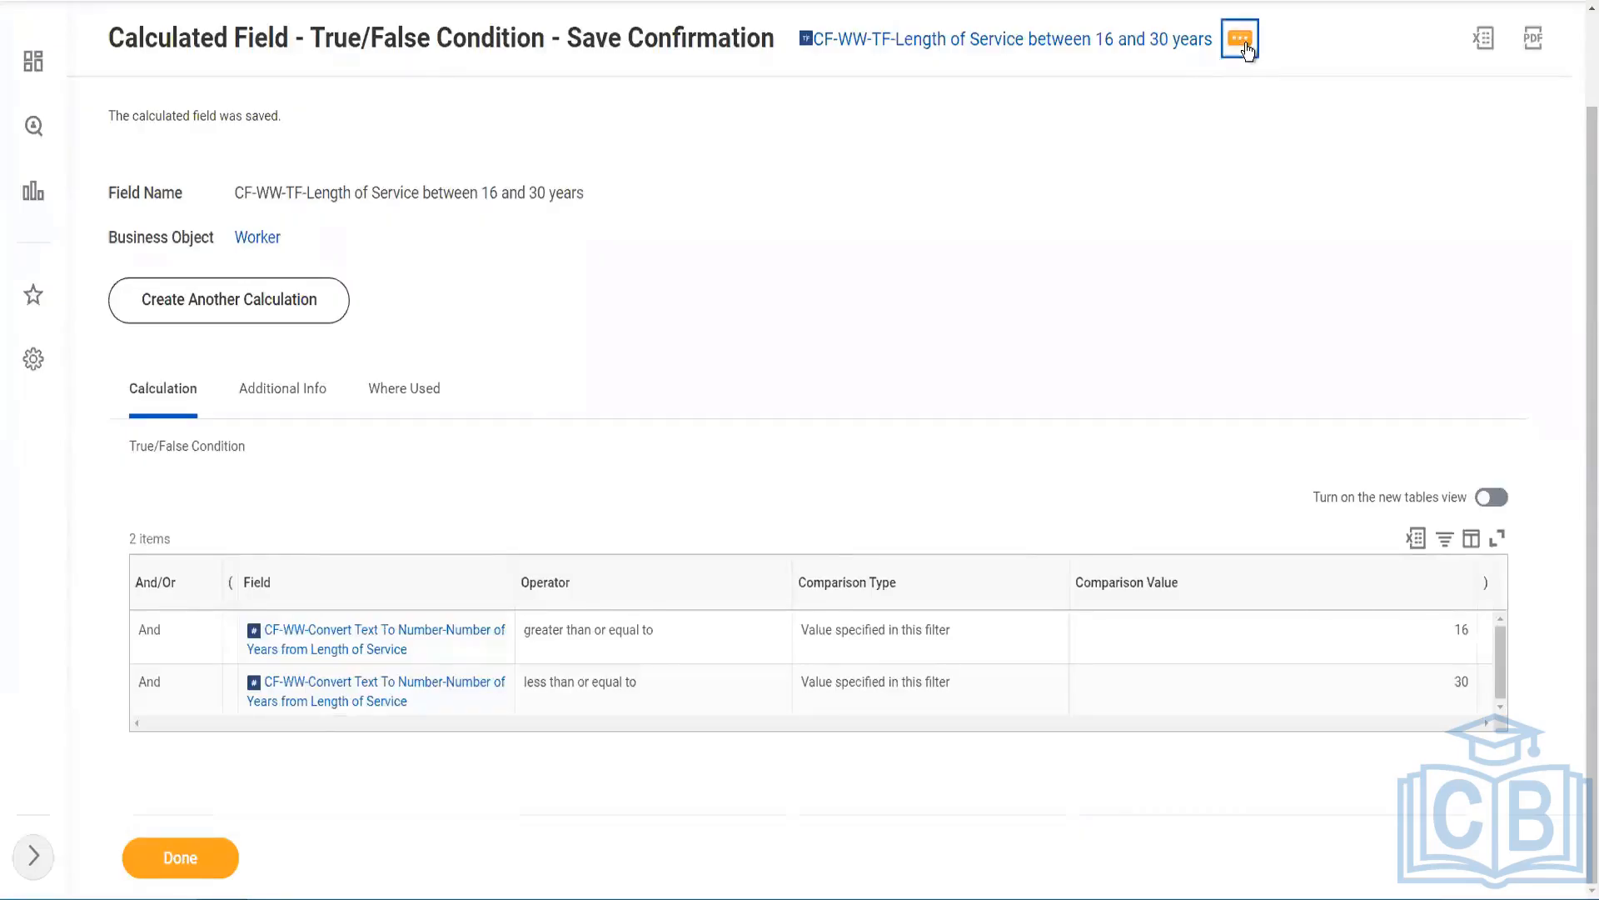
click(1241, 40)
mouse_move(958, 154)
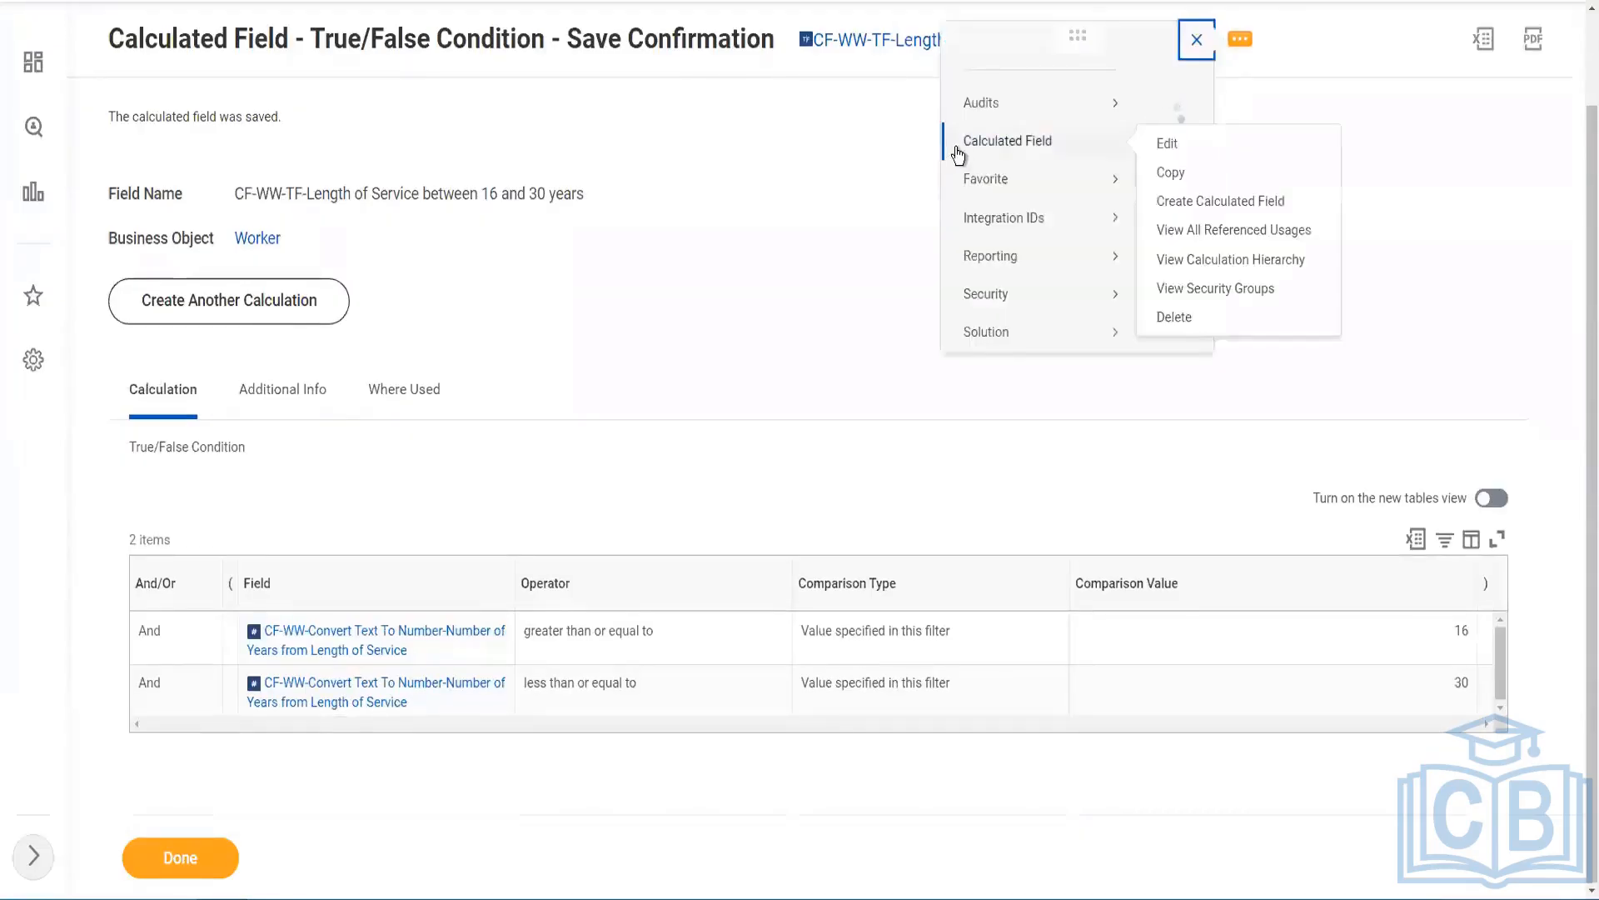
click(1171, 173)
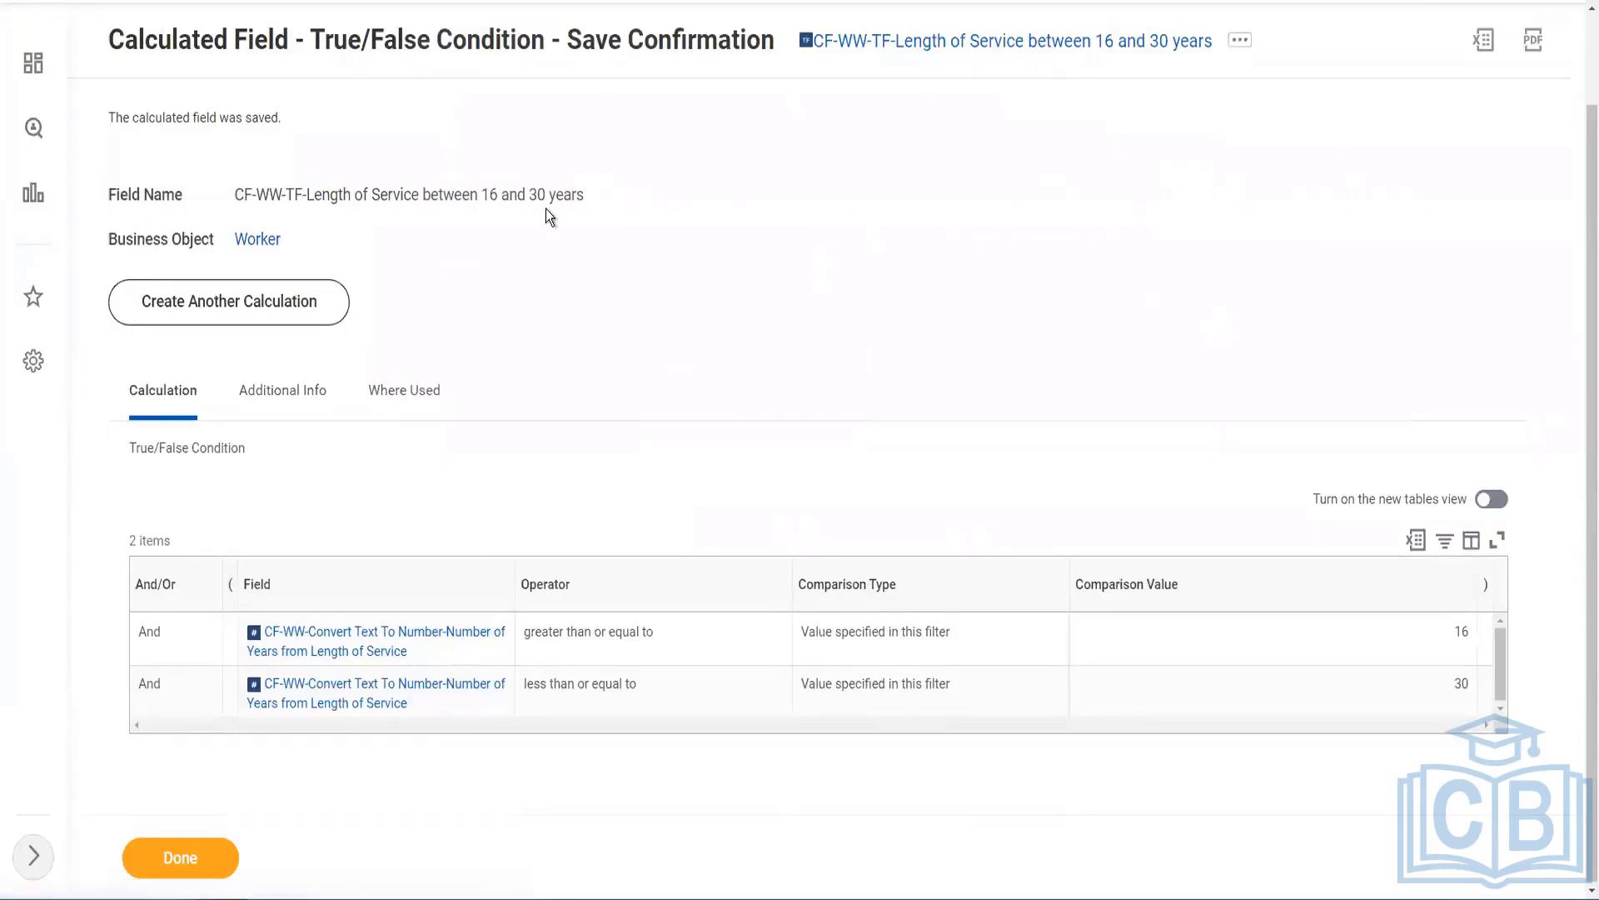
text(Length of Service between 16 and 30 years)
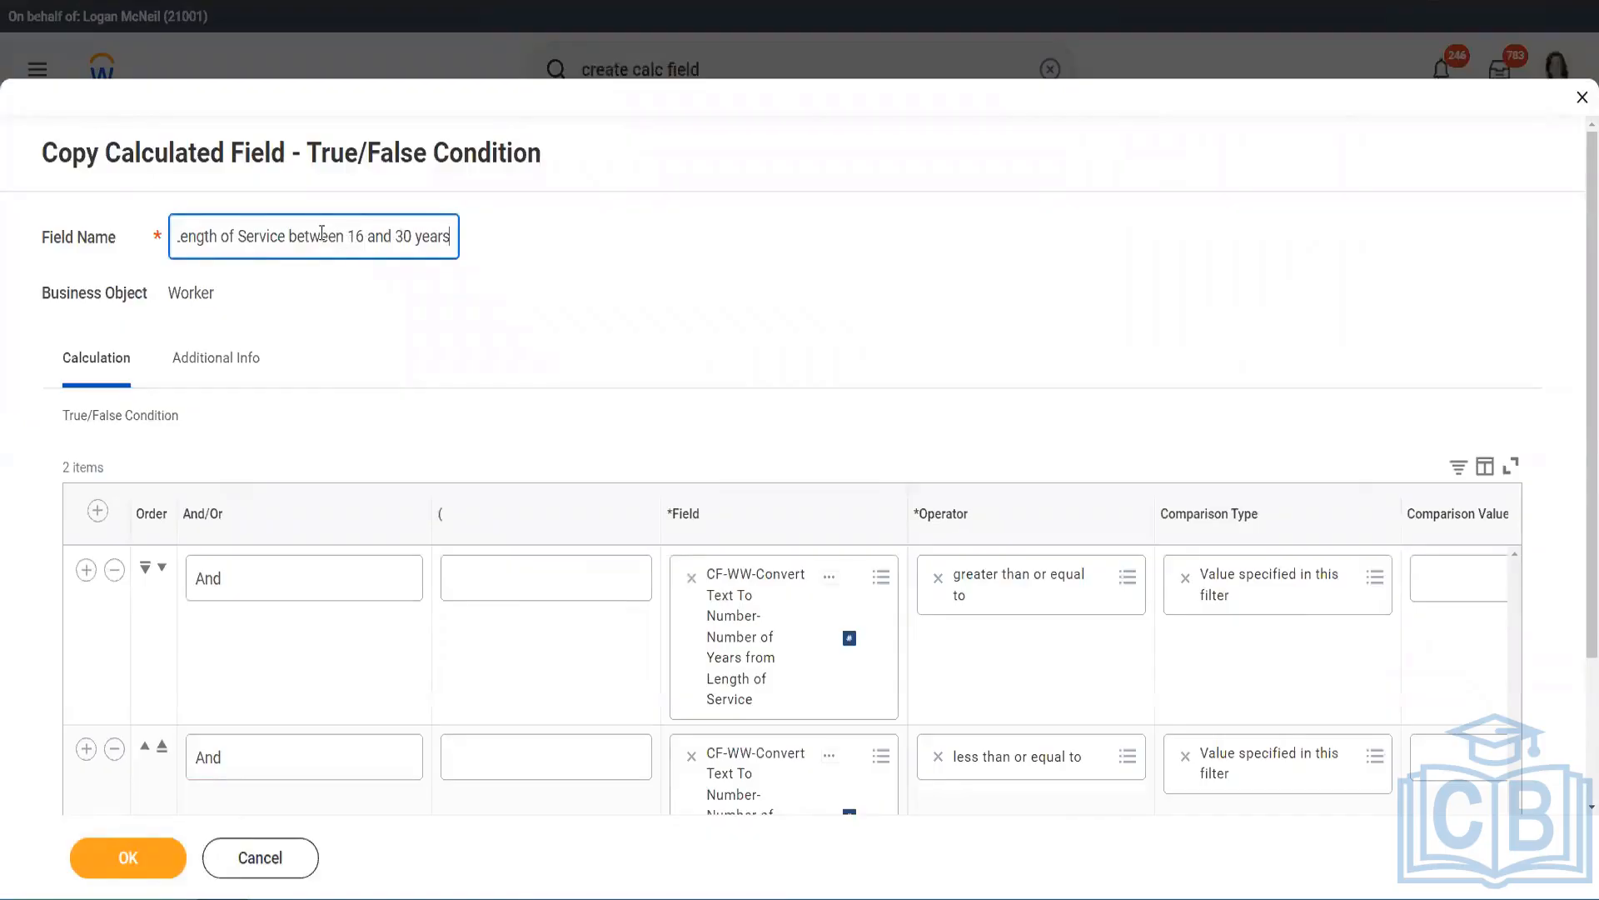
double_click(327, 238)
text(greater tha)
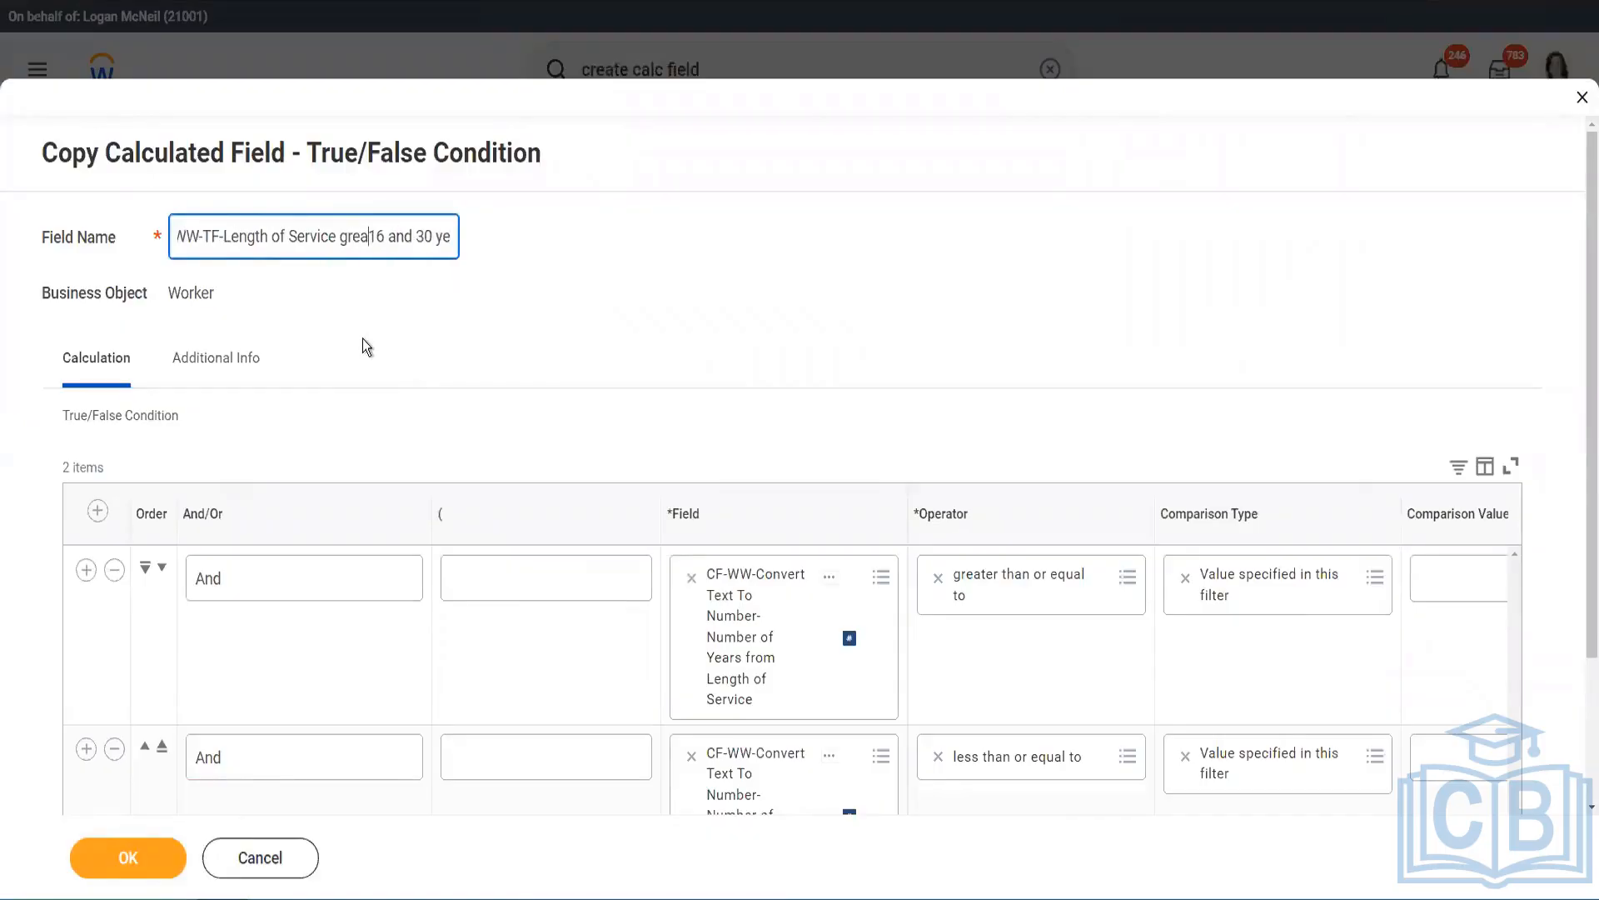
text(n)
key(shift+Right)
key(shift+Right)
text(31 year)
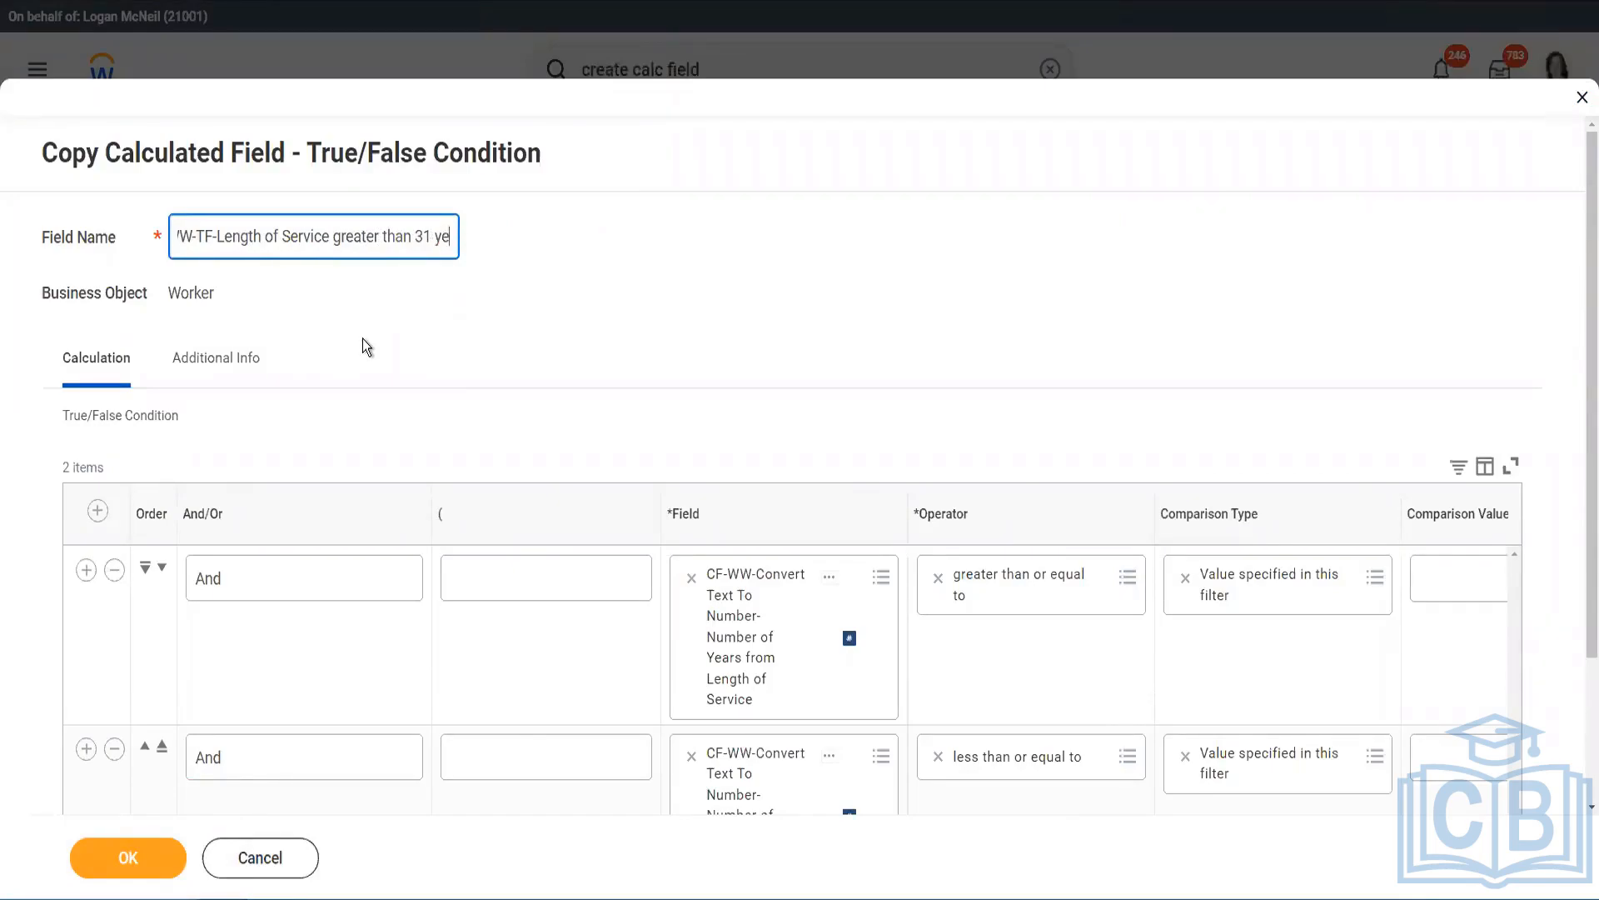
text(ars)
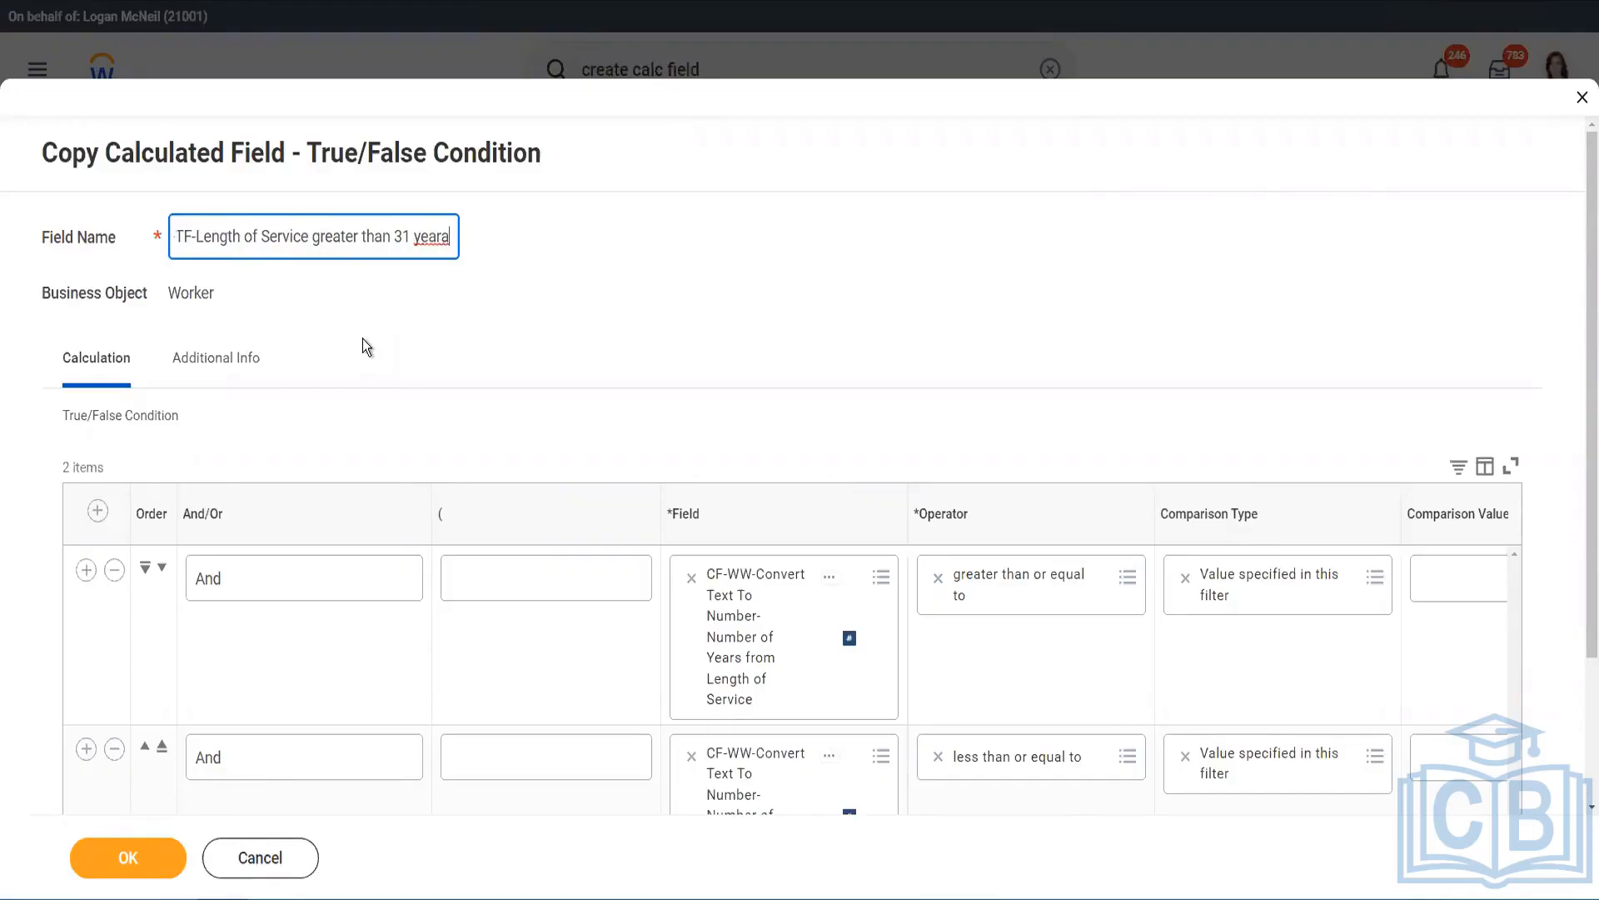
key(BackSpace)
key(BackSpace)
key(BackSpace)
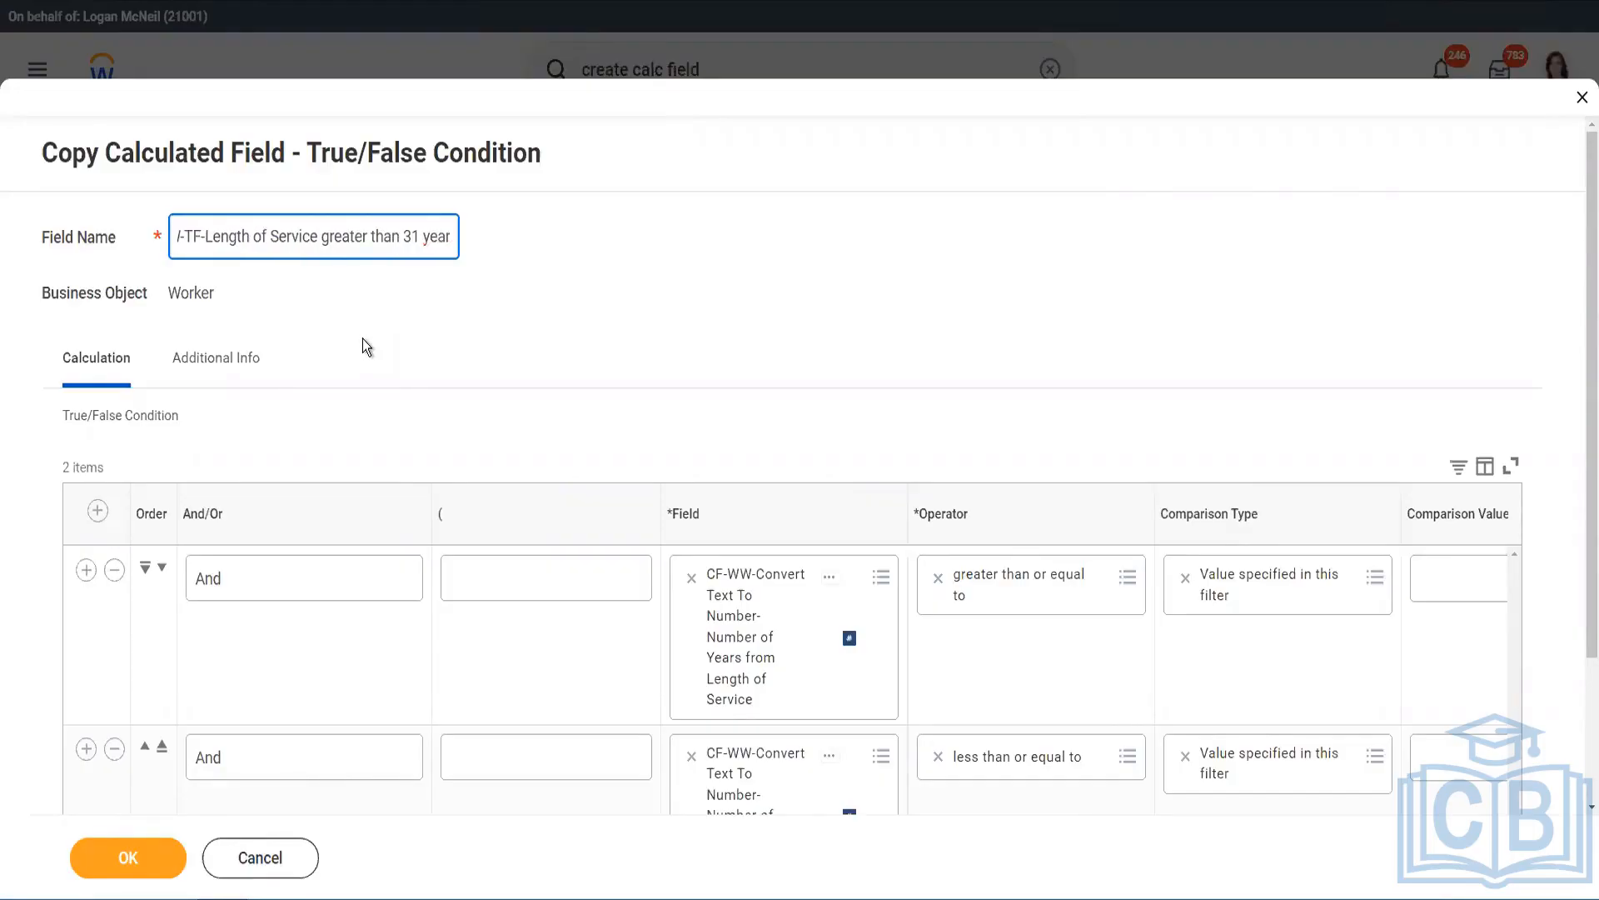
text(s)
- Set the comparison value of the copy's greater than or equal to condition to 31
scroll(782, 593, down, 2)
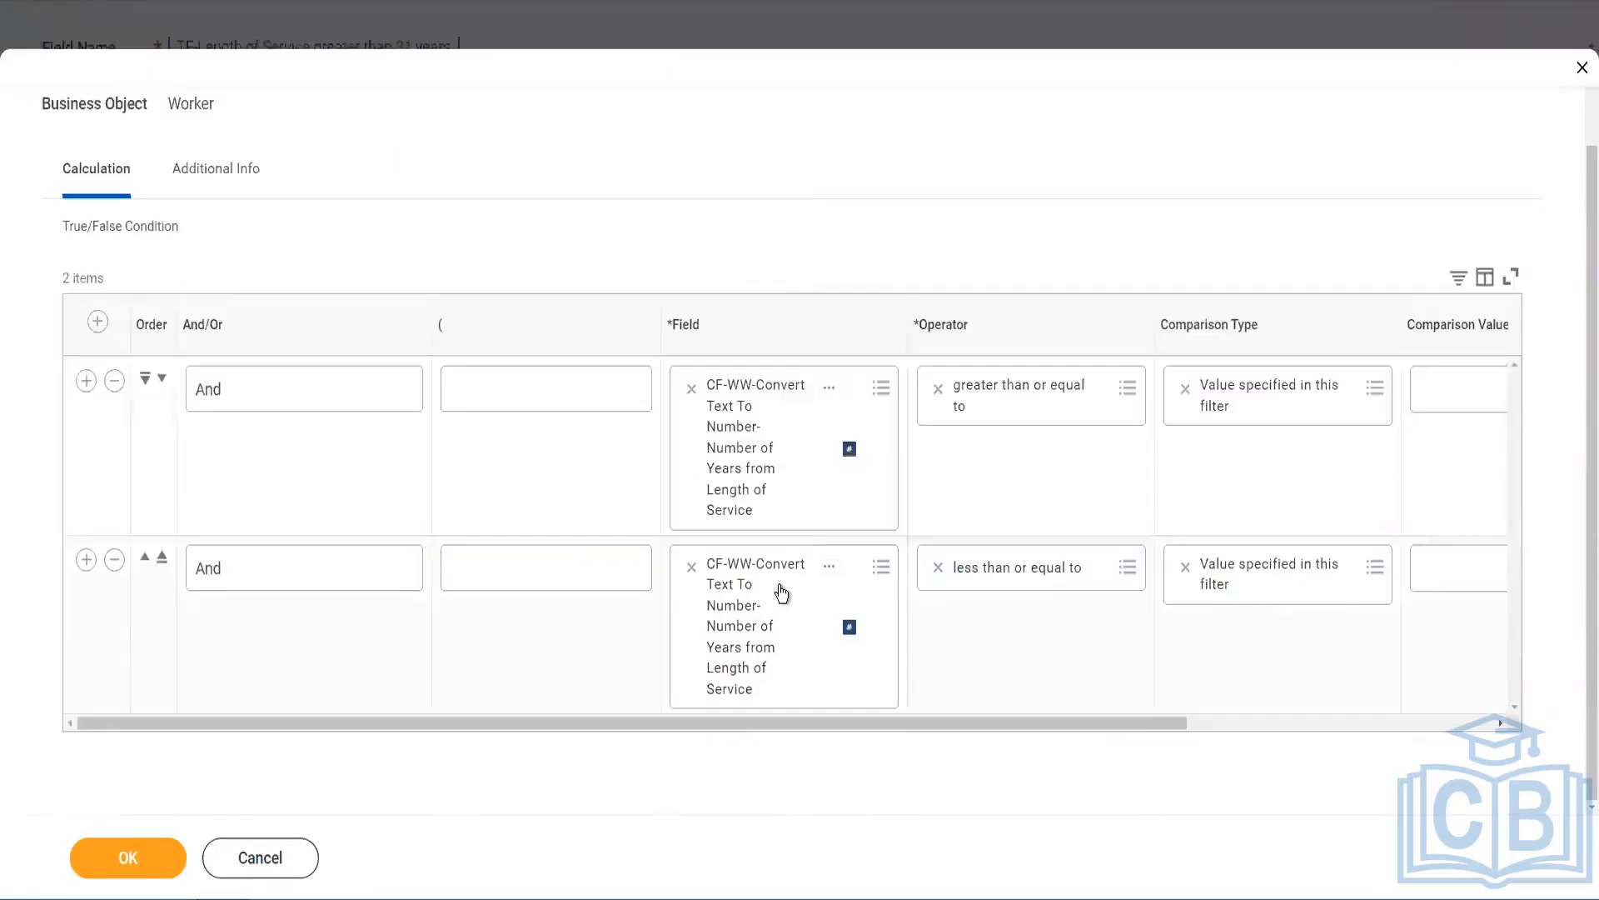
drag(738, 722, 1147, 714)
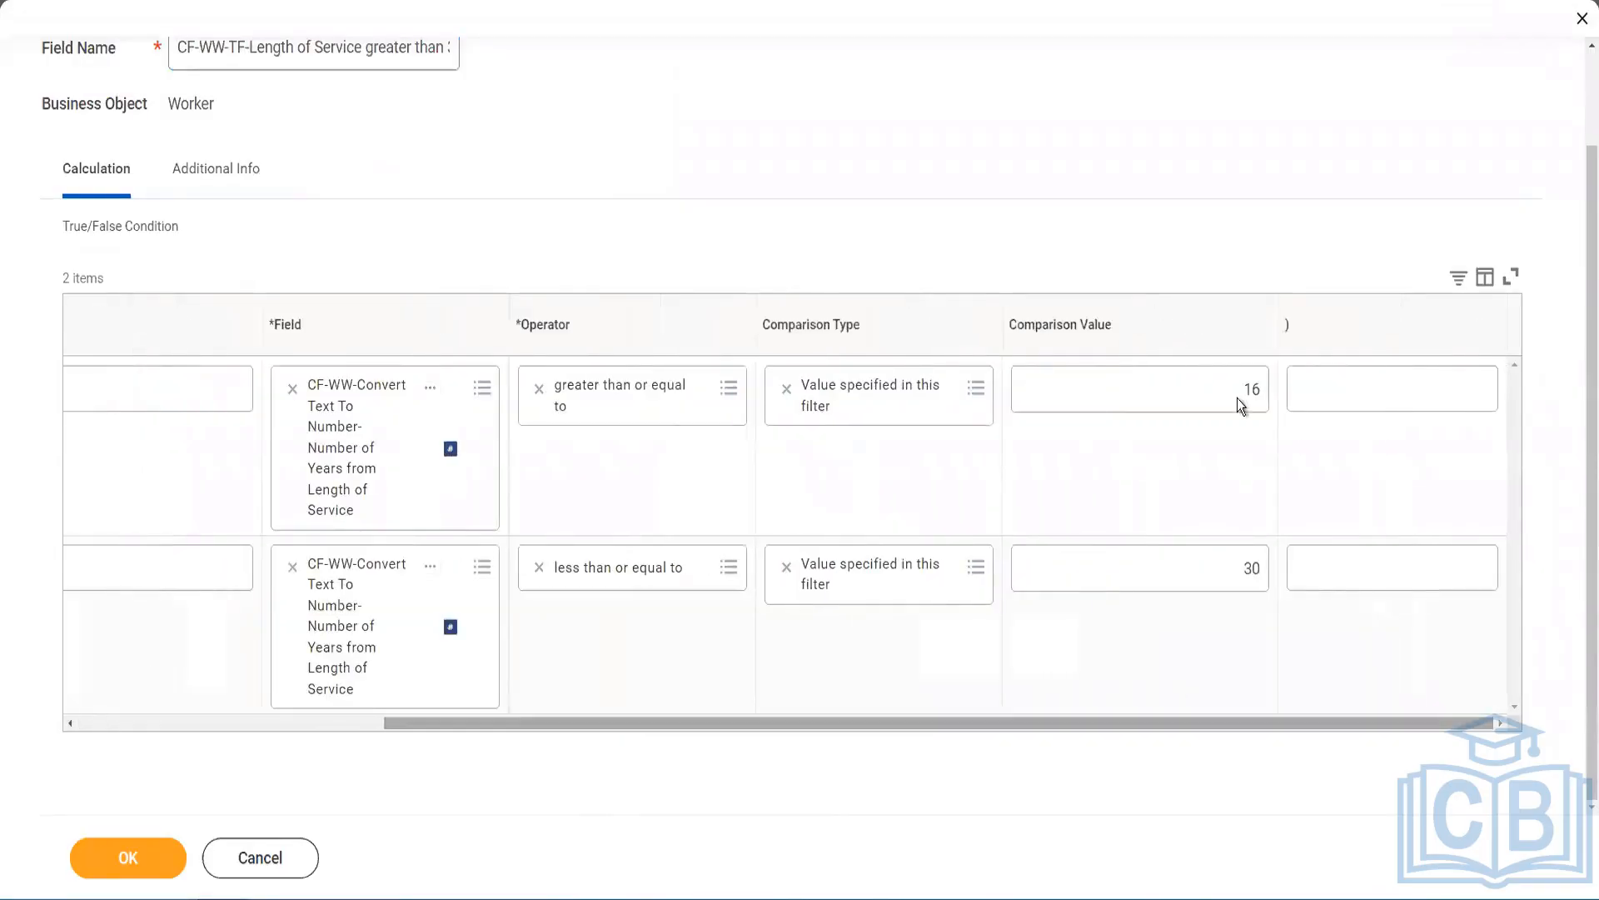
double_click(1245, 389)
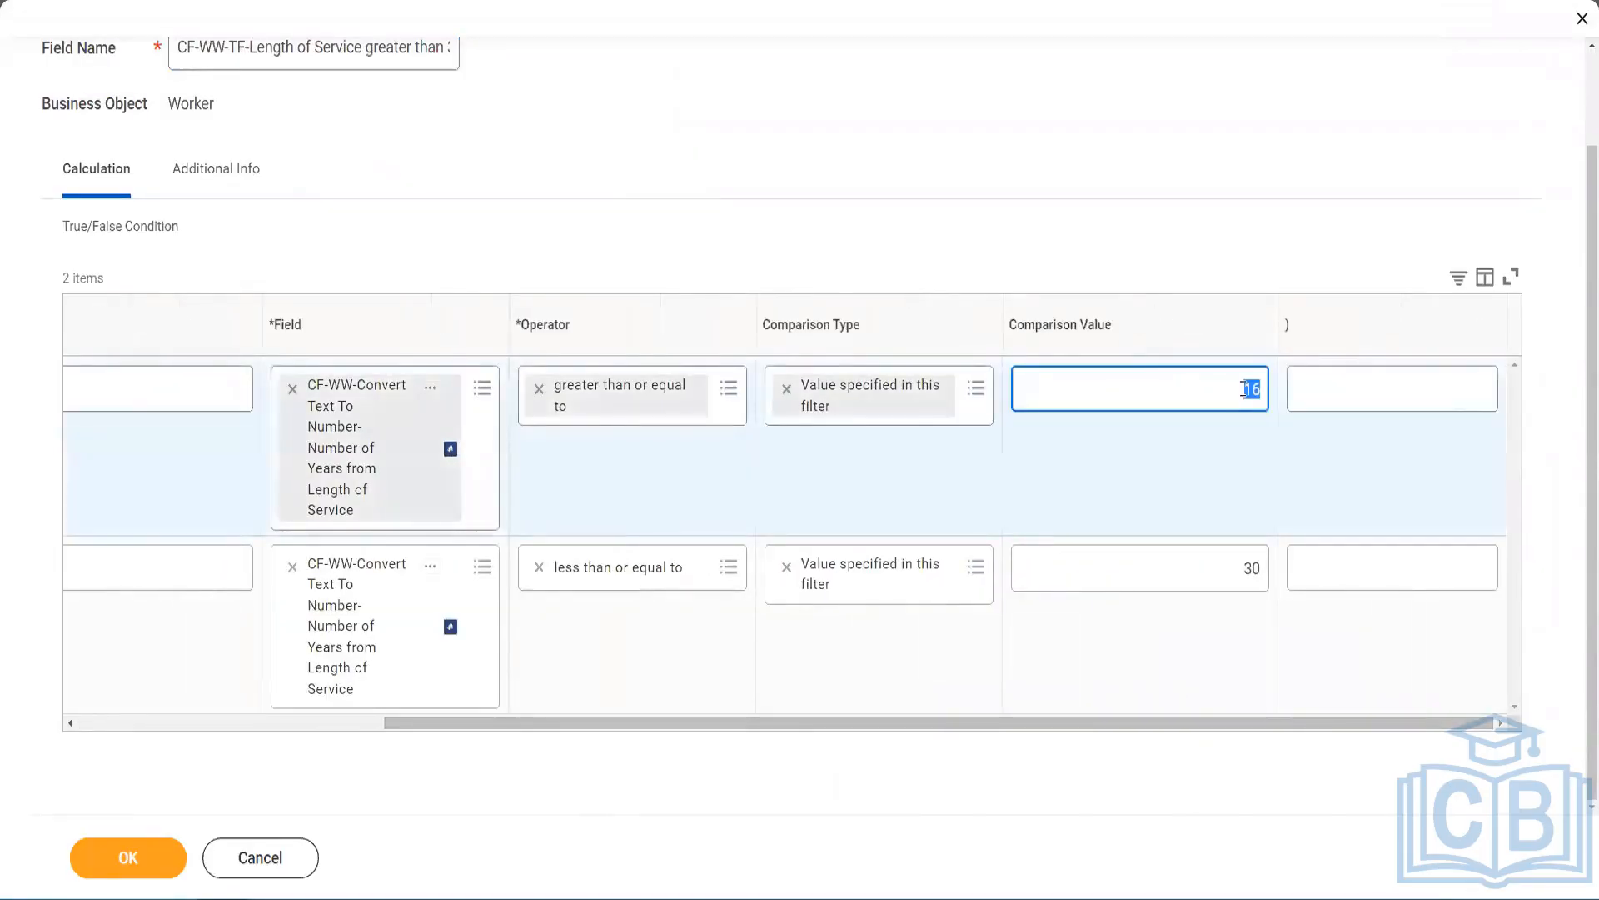
key(BackSpace)
- Remove the less than or equal to condition from the copied field and save the field
drag(997, 722, 607, 711)
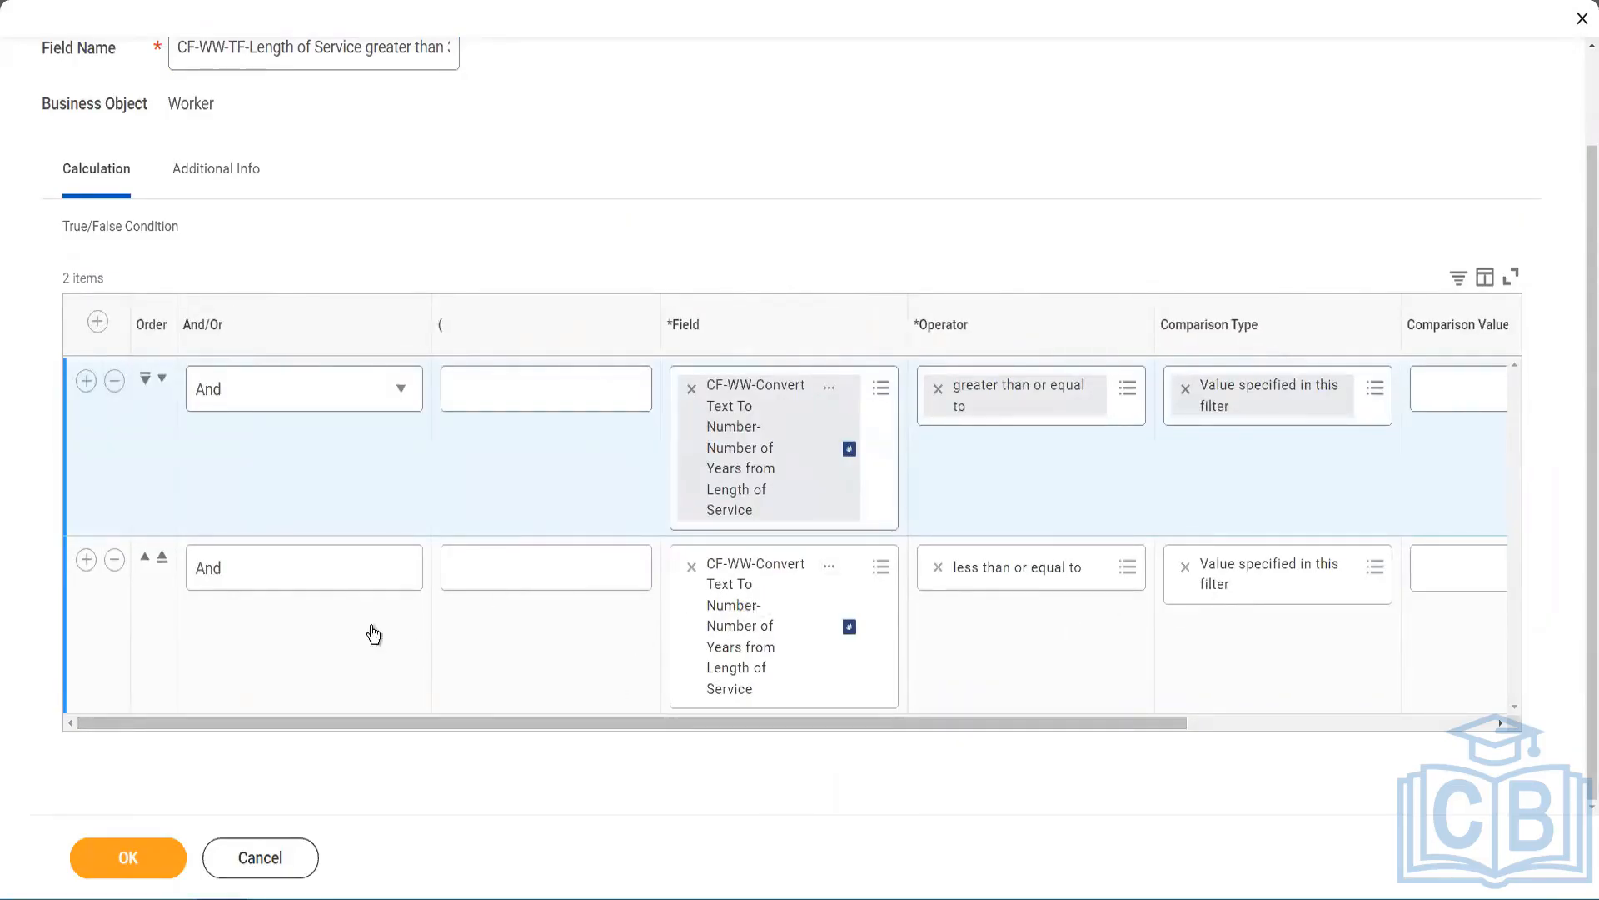
click(114, 559)
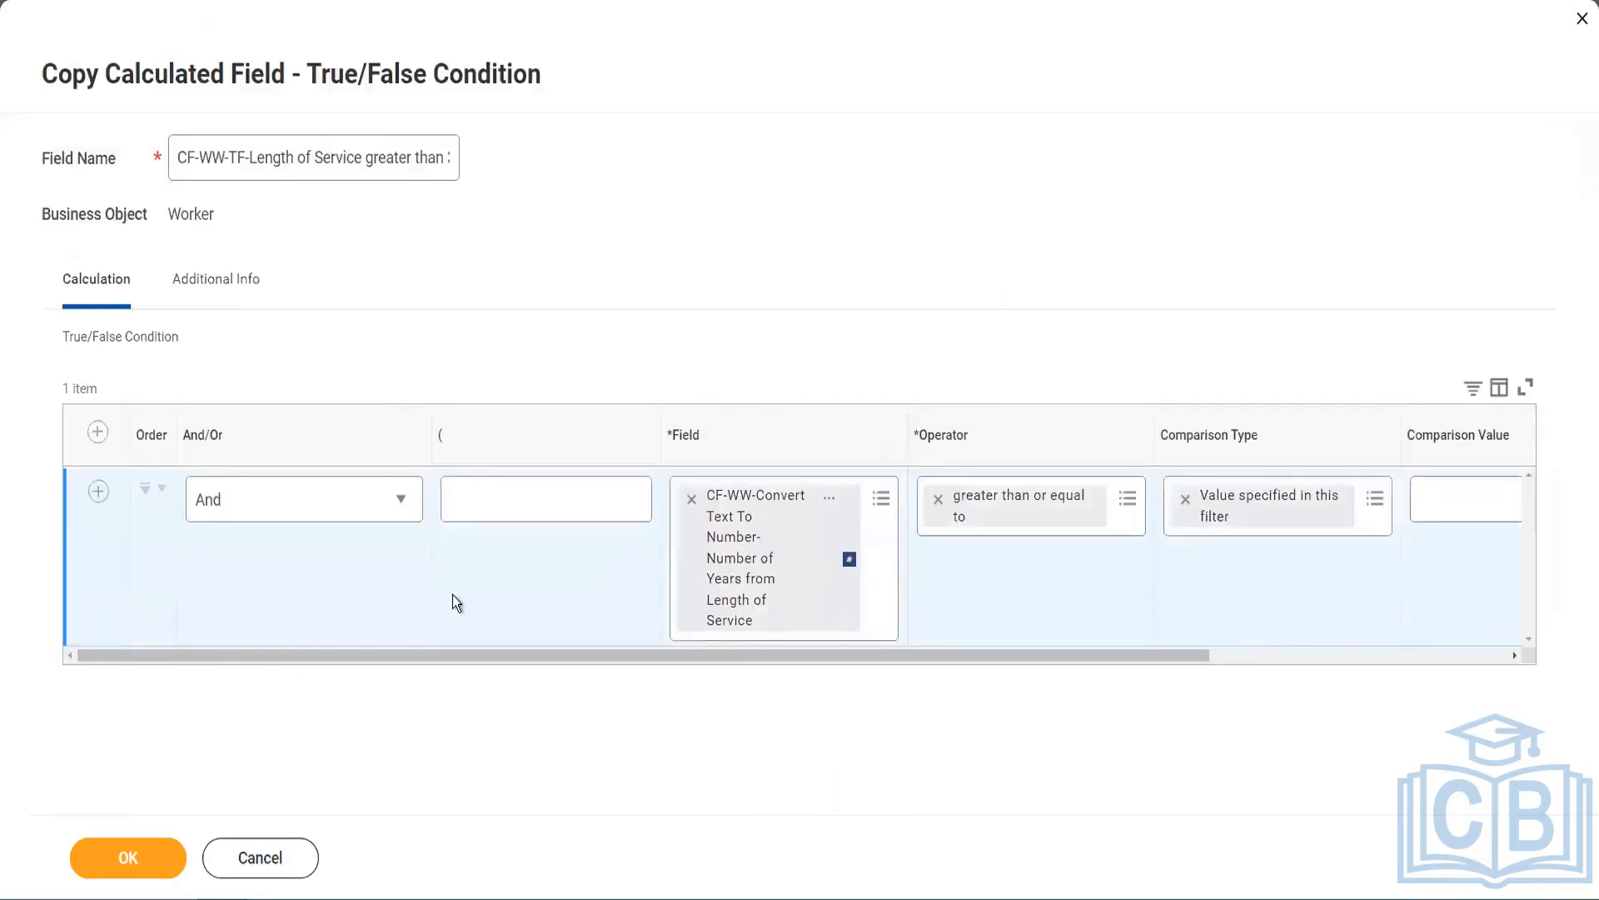
drag(472, 656, 912, 652)
drag(698, 683, 107, 813)
click(126, 859)
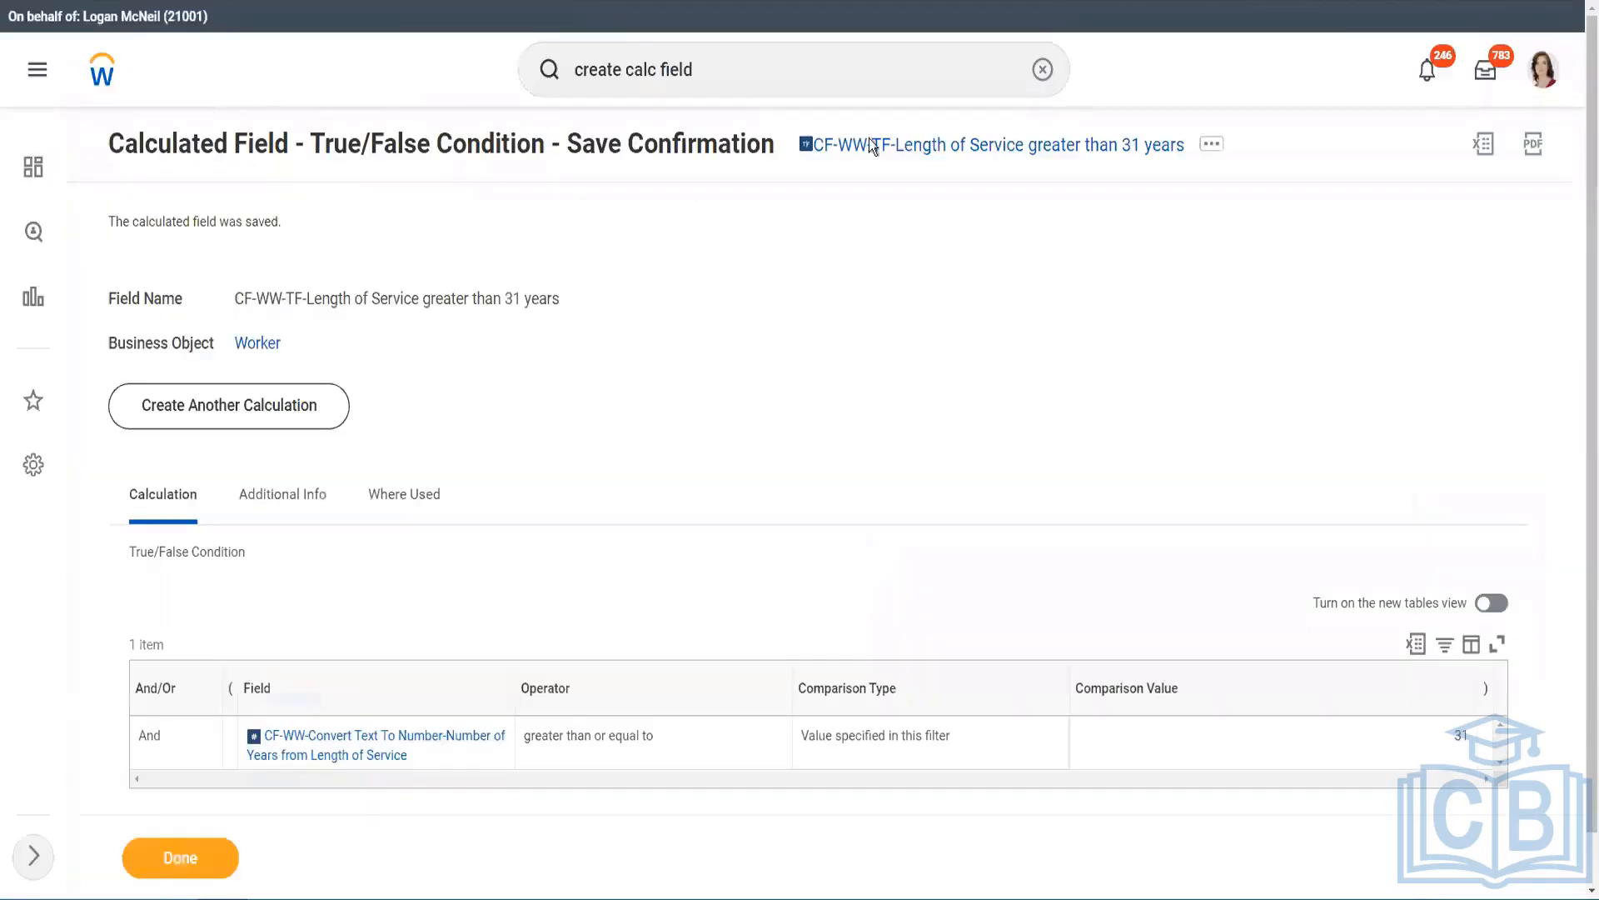
- Copy the saved field's name and paste it over Field 4's Boolean description in the Notepad++ plan
right_click(896, 157)
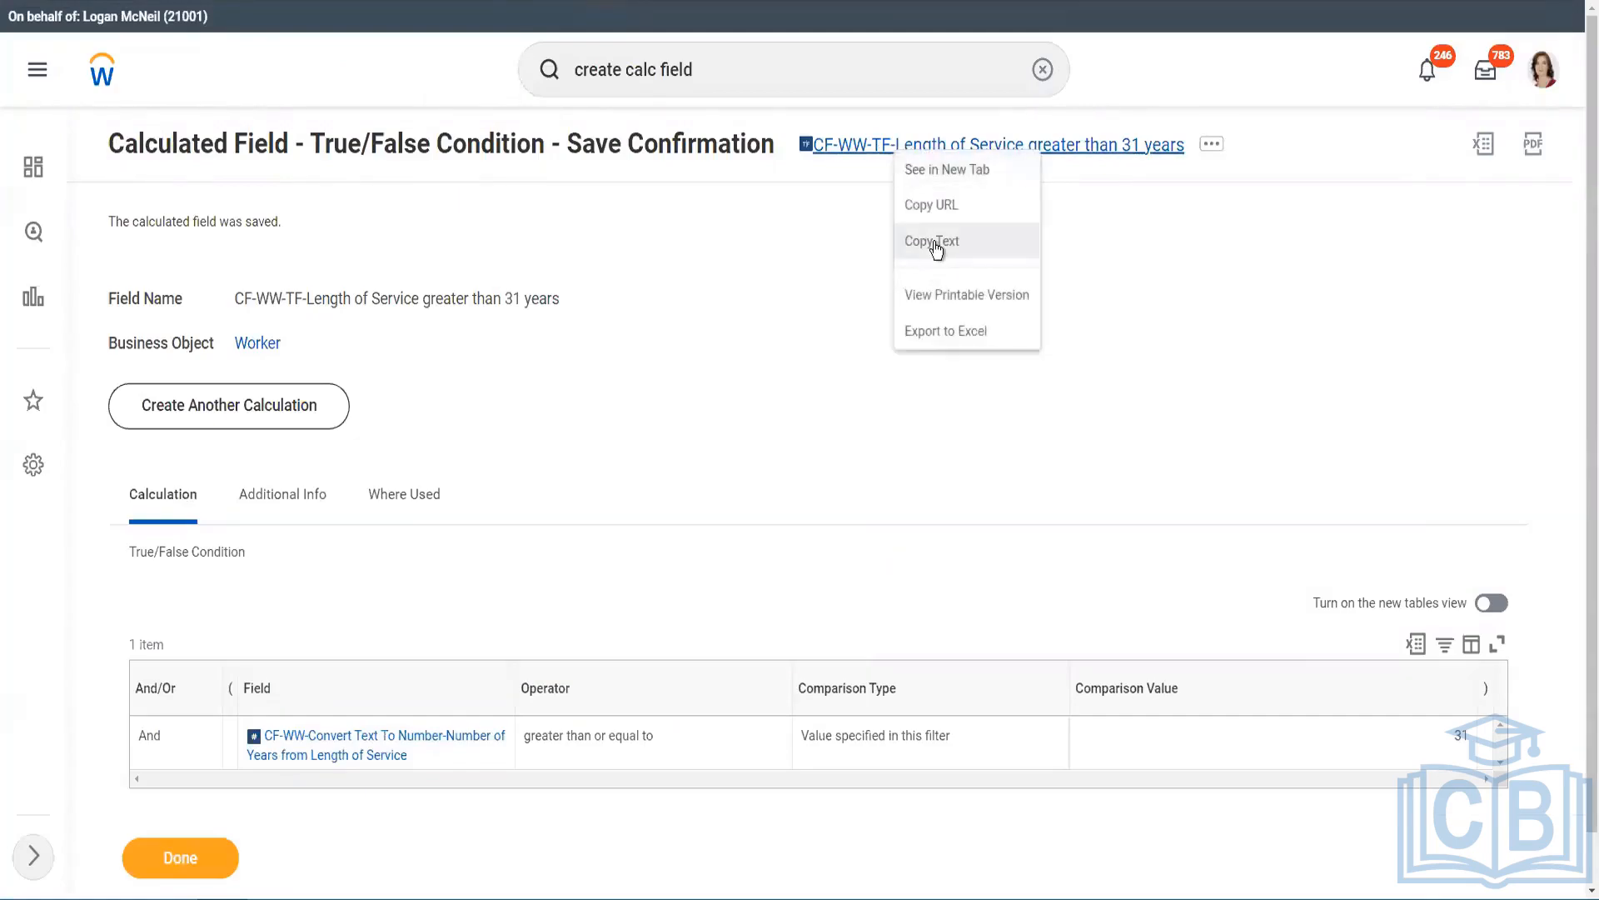
click(934, 242)
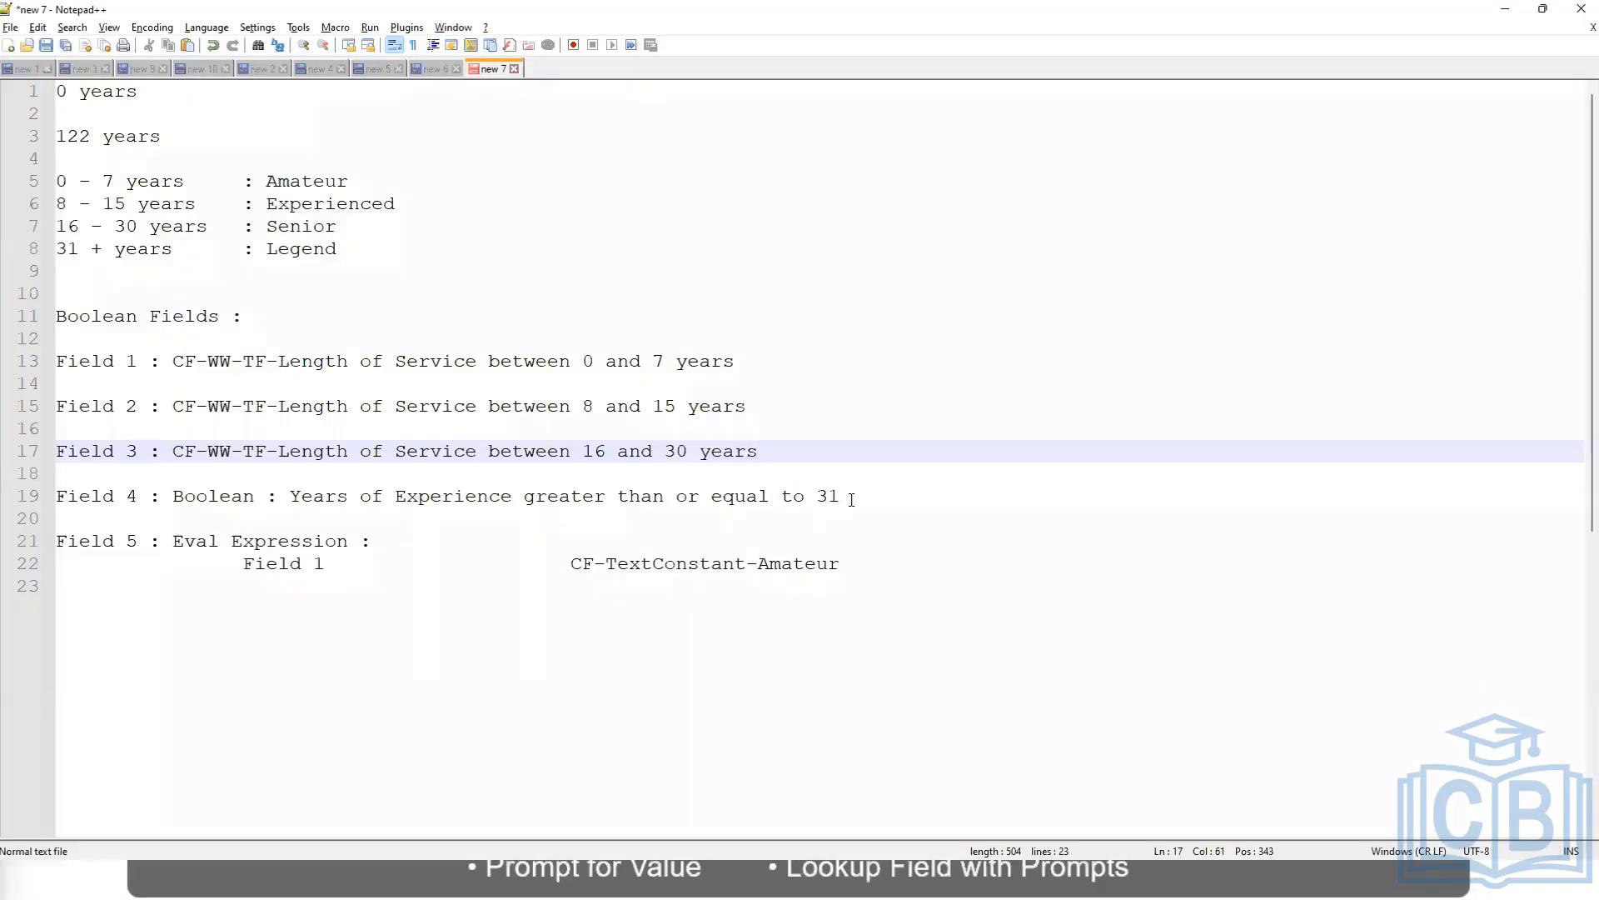
drag(851, 499, 172, 497)
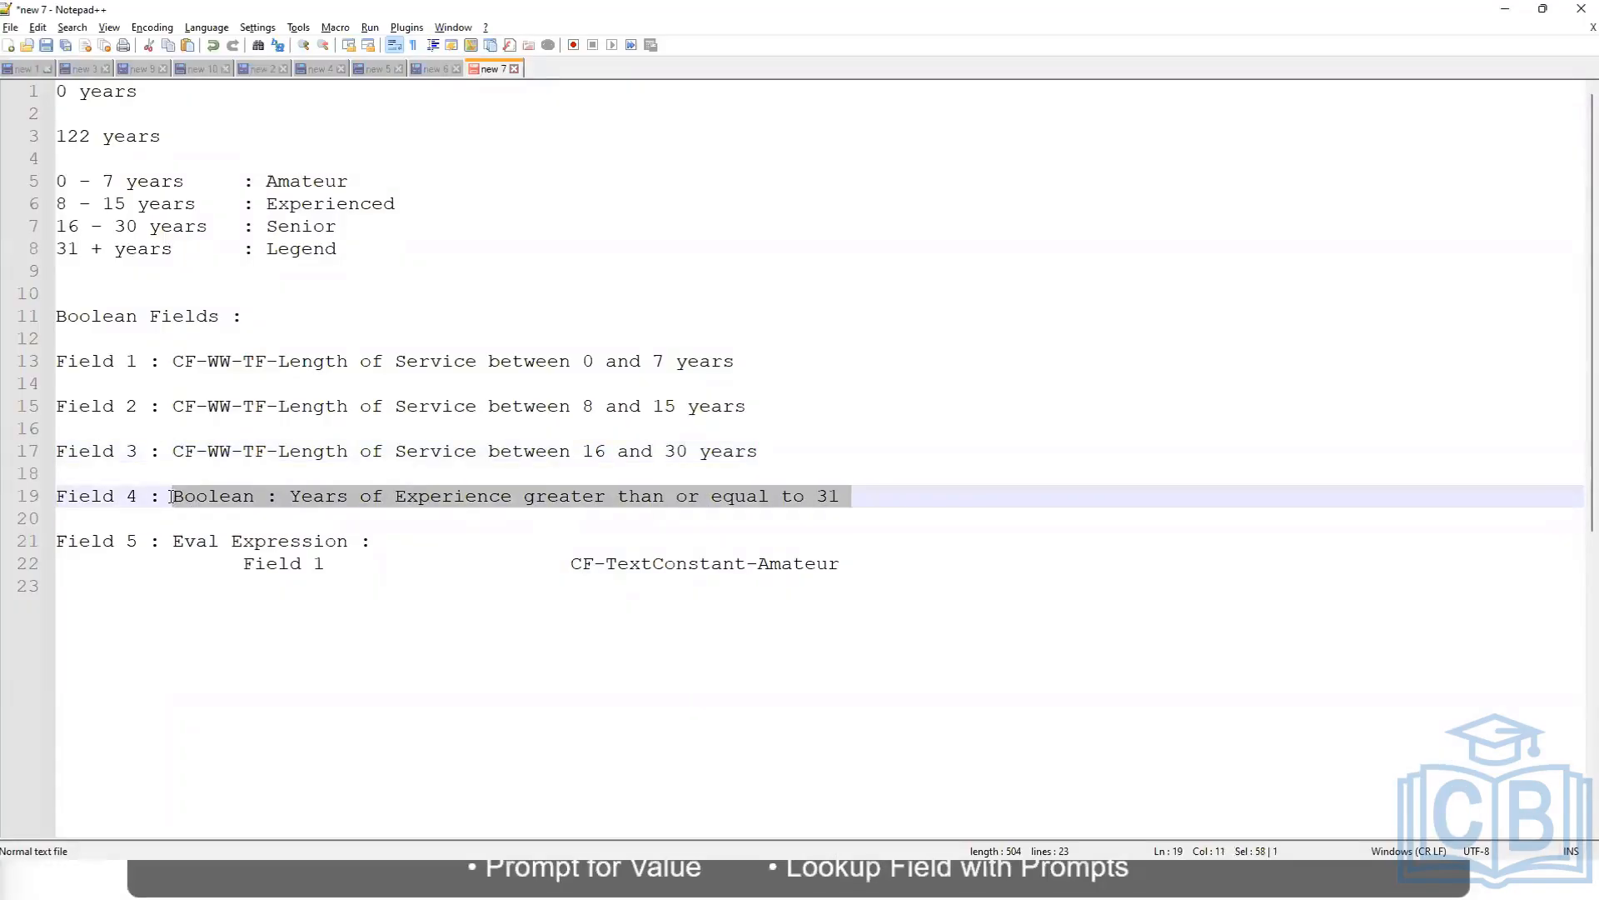
key(ctrl+v)
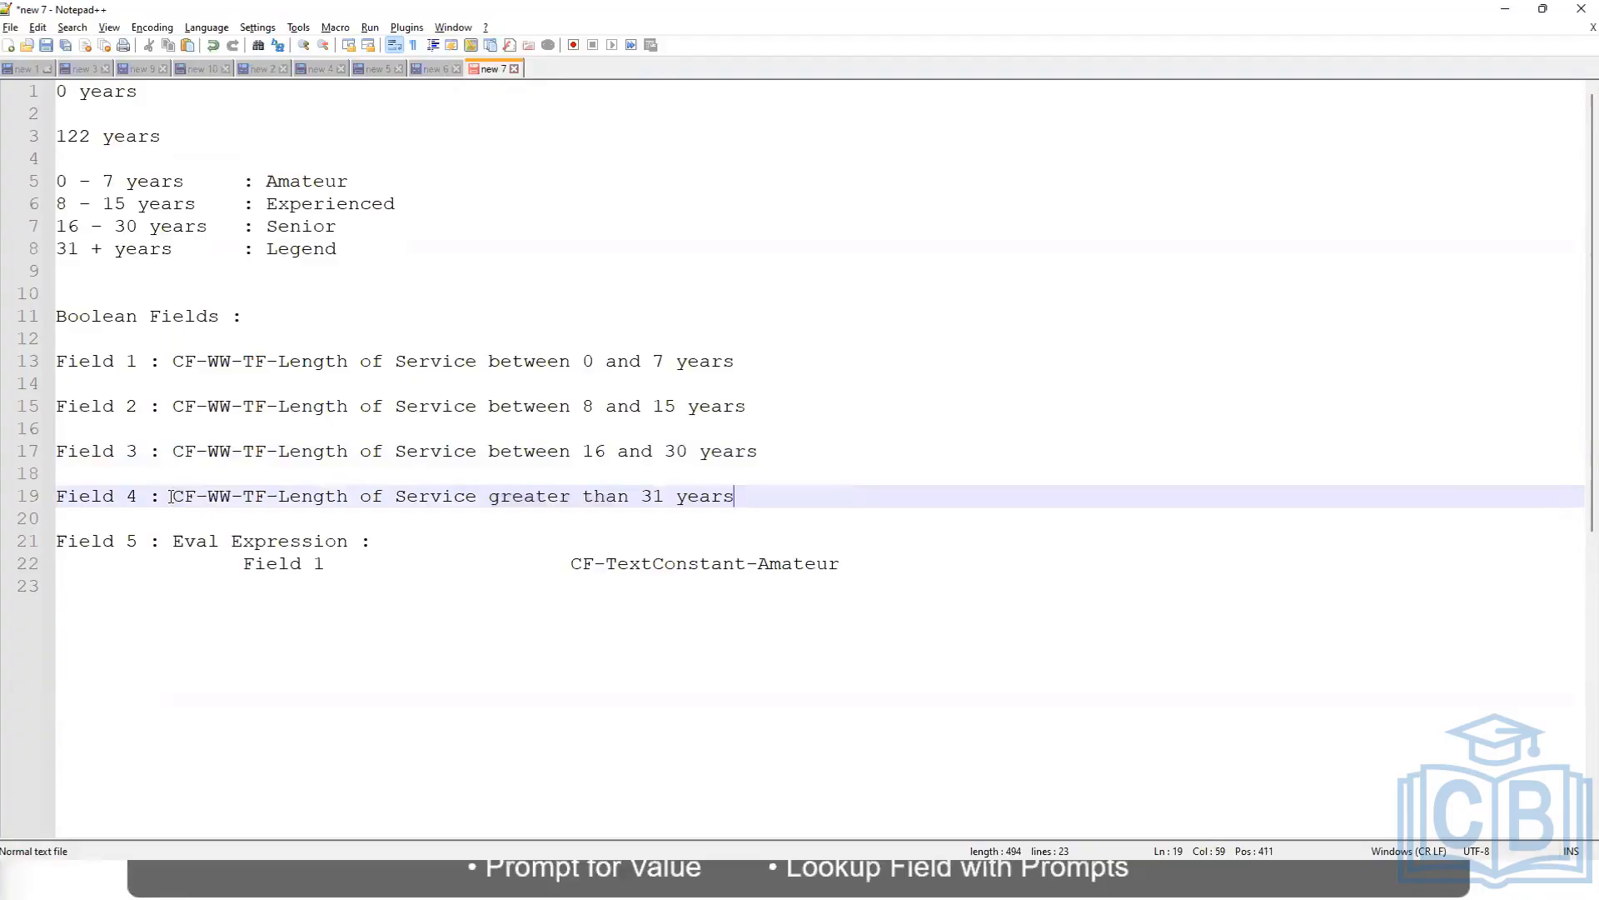
- Review the plan's four years-of-service categories and the Field 5 Eval Expression entry with its Field 1 text constant
drag(173, 541, 475, 542)
click(475, 542)
click(846, 563)
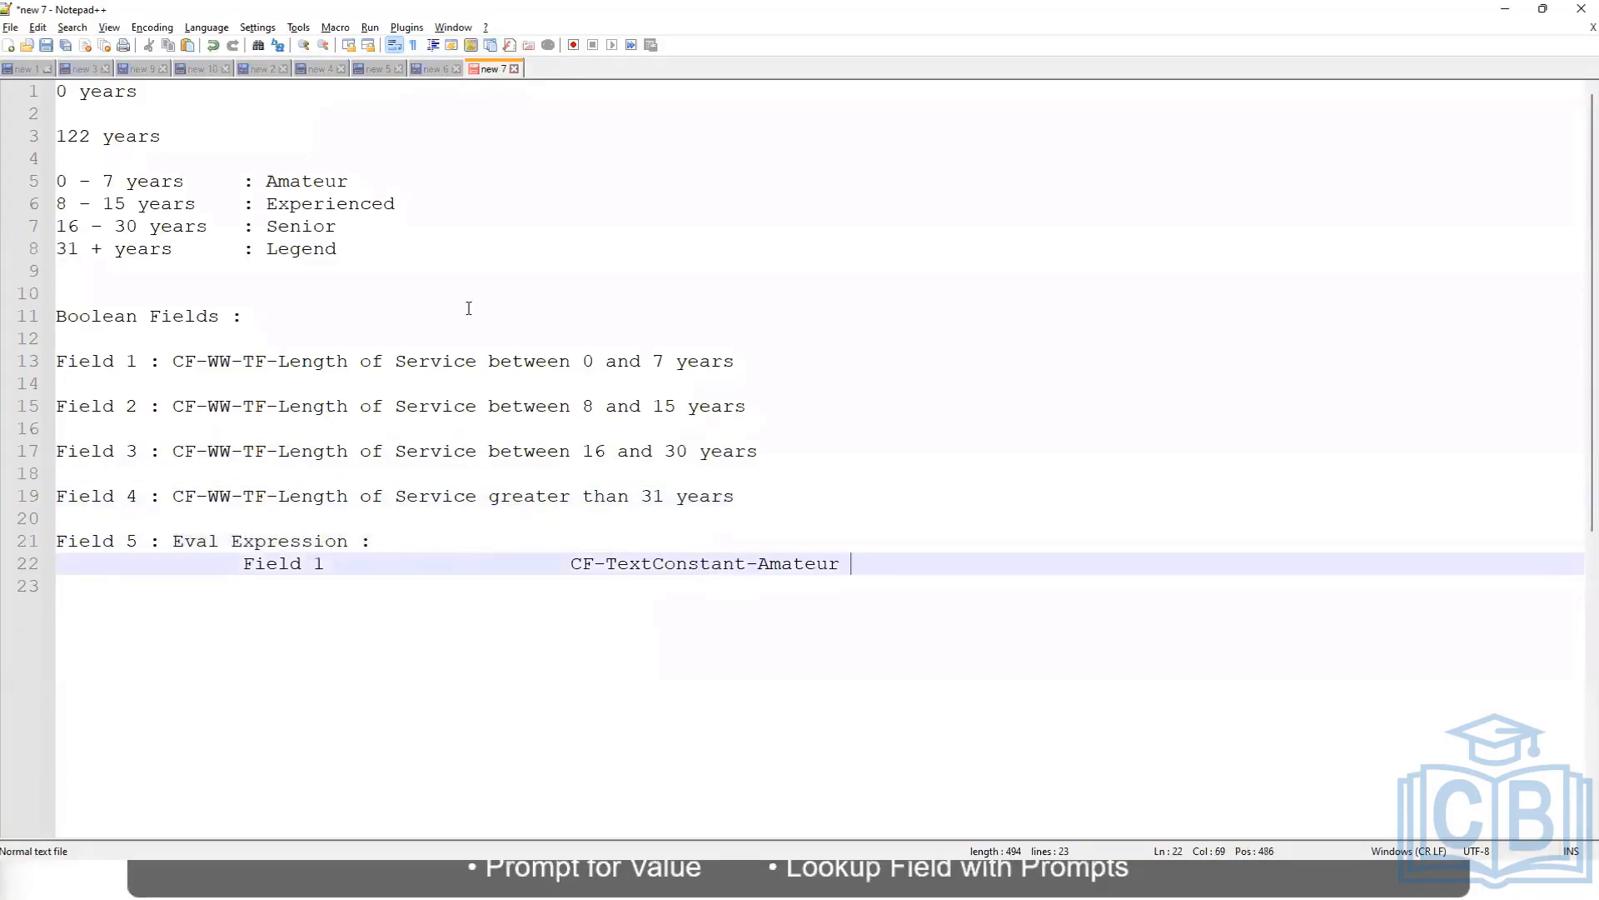
click(343, 204)
click(311, 225)
click(301, 249)
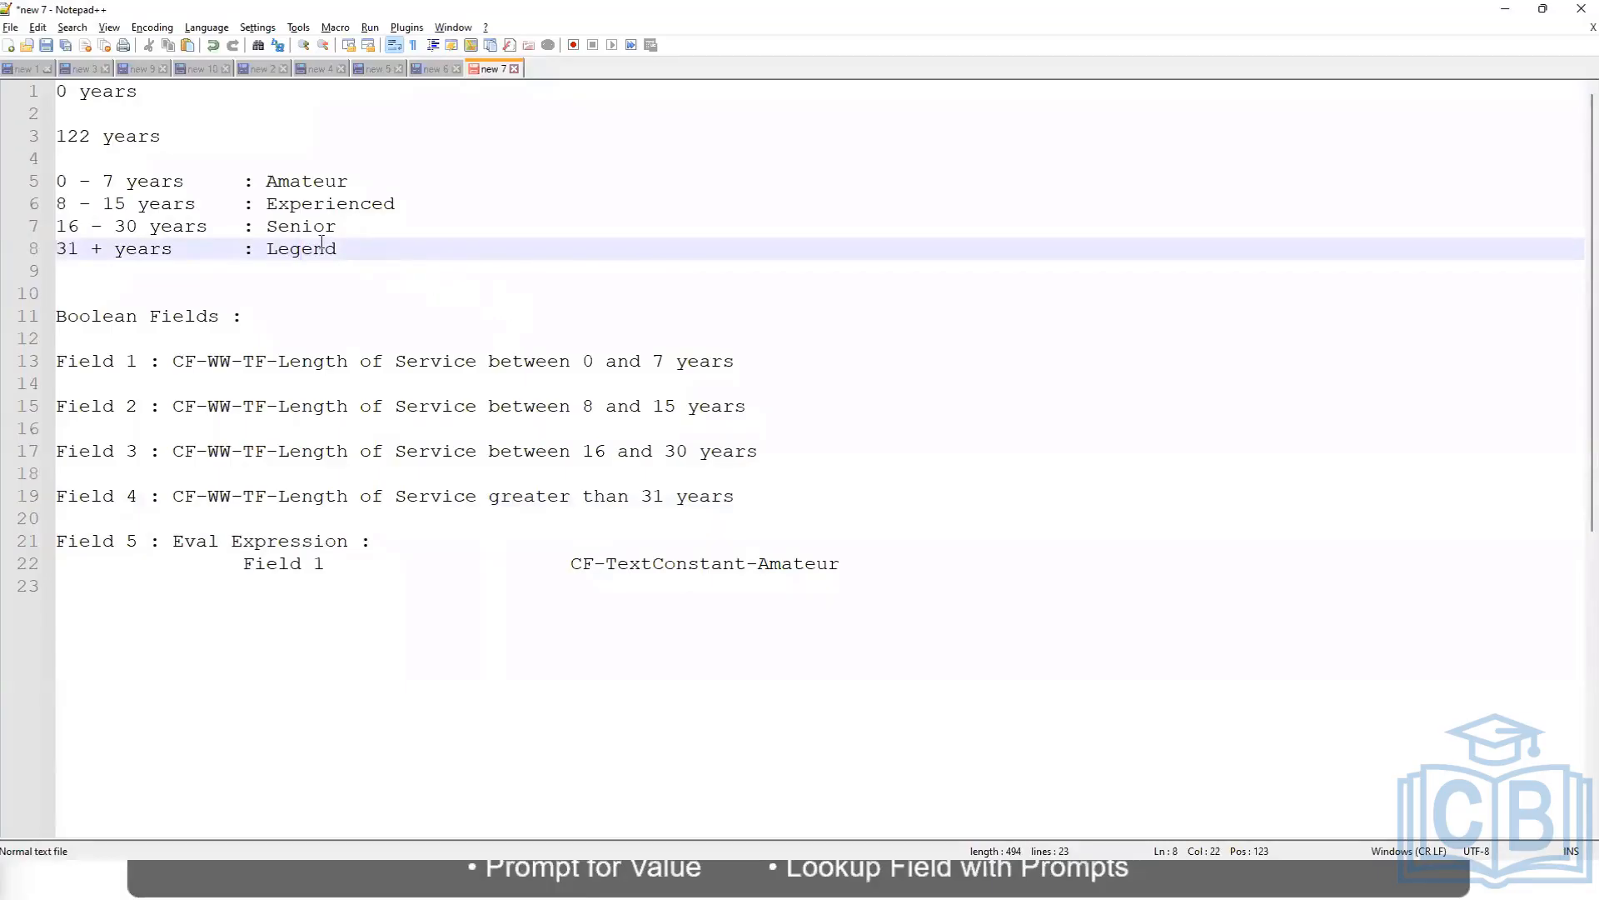
key(Up)
key(Up)
key(Up)
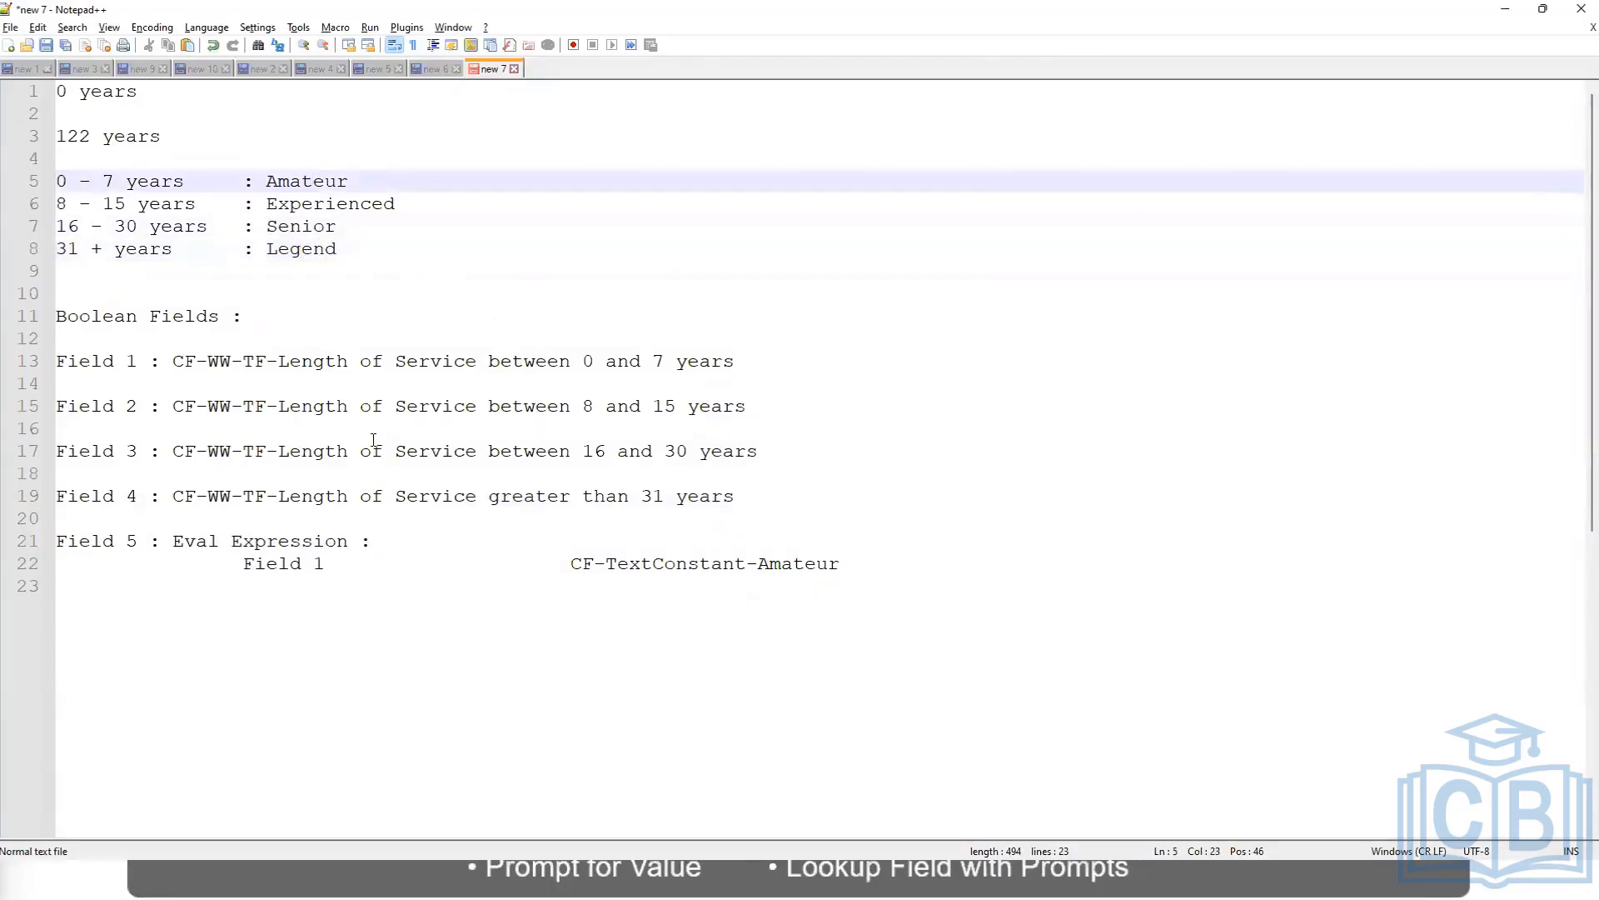
click(304, 182)
double_click(305, 183)
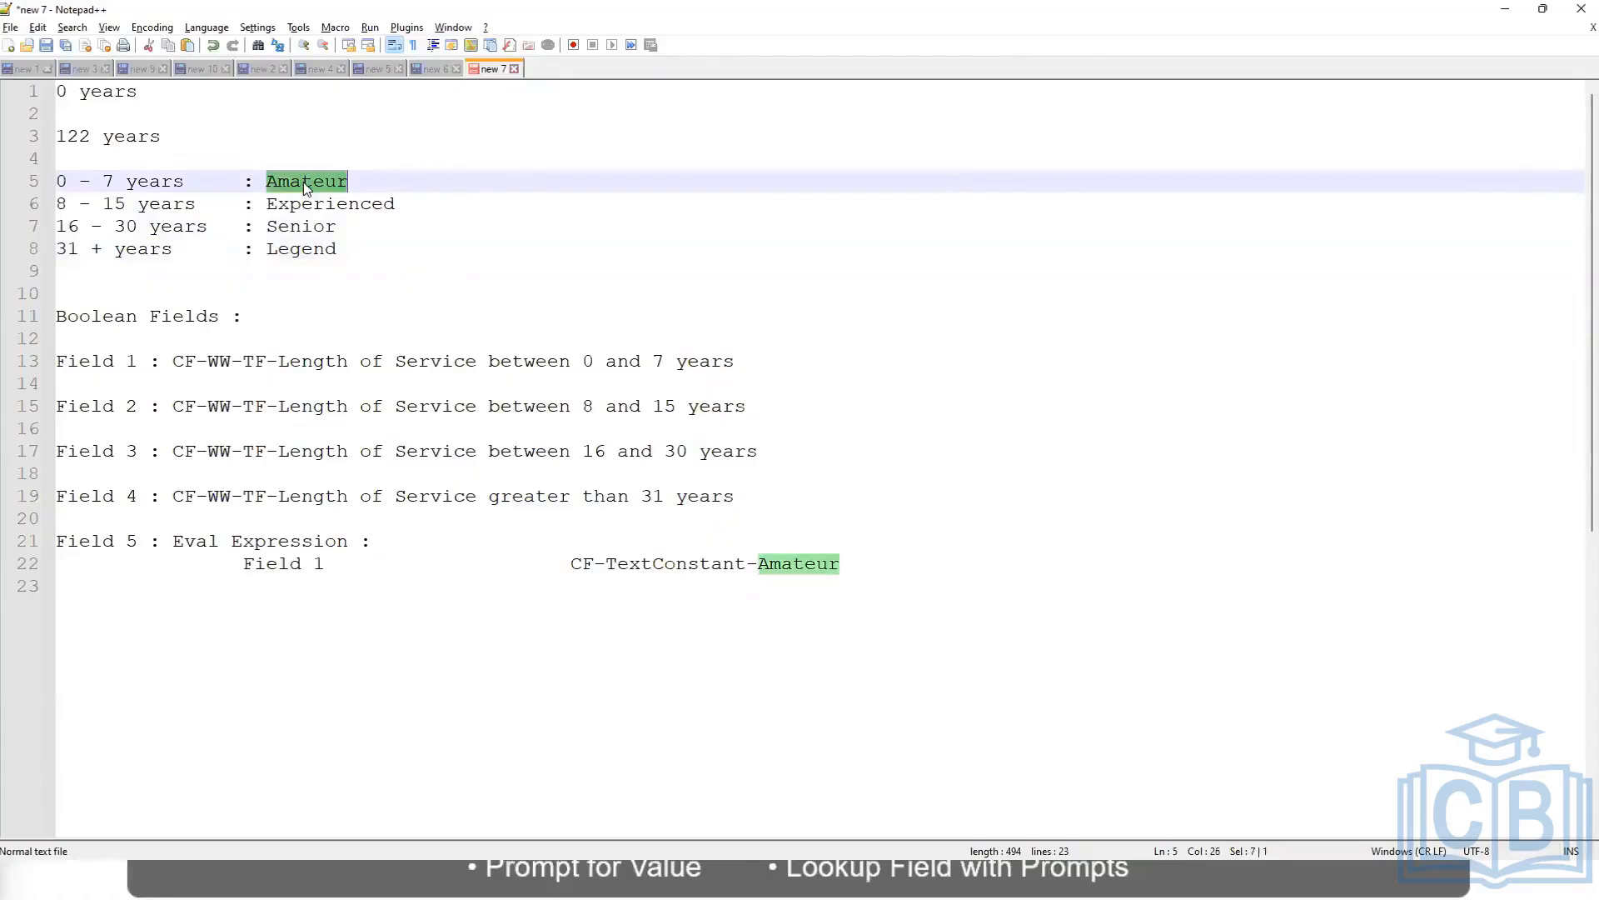
click(305, 204)
click(305, 227)
click(304, 250)
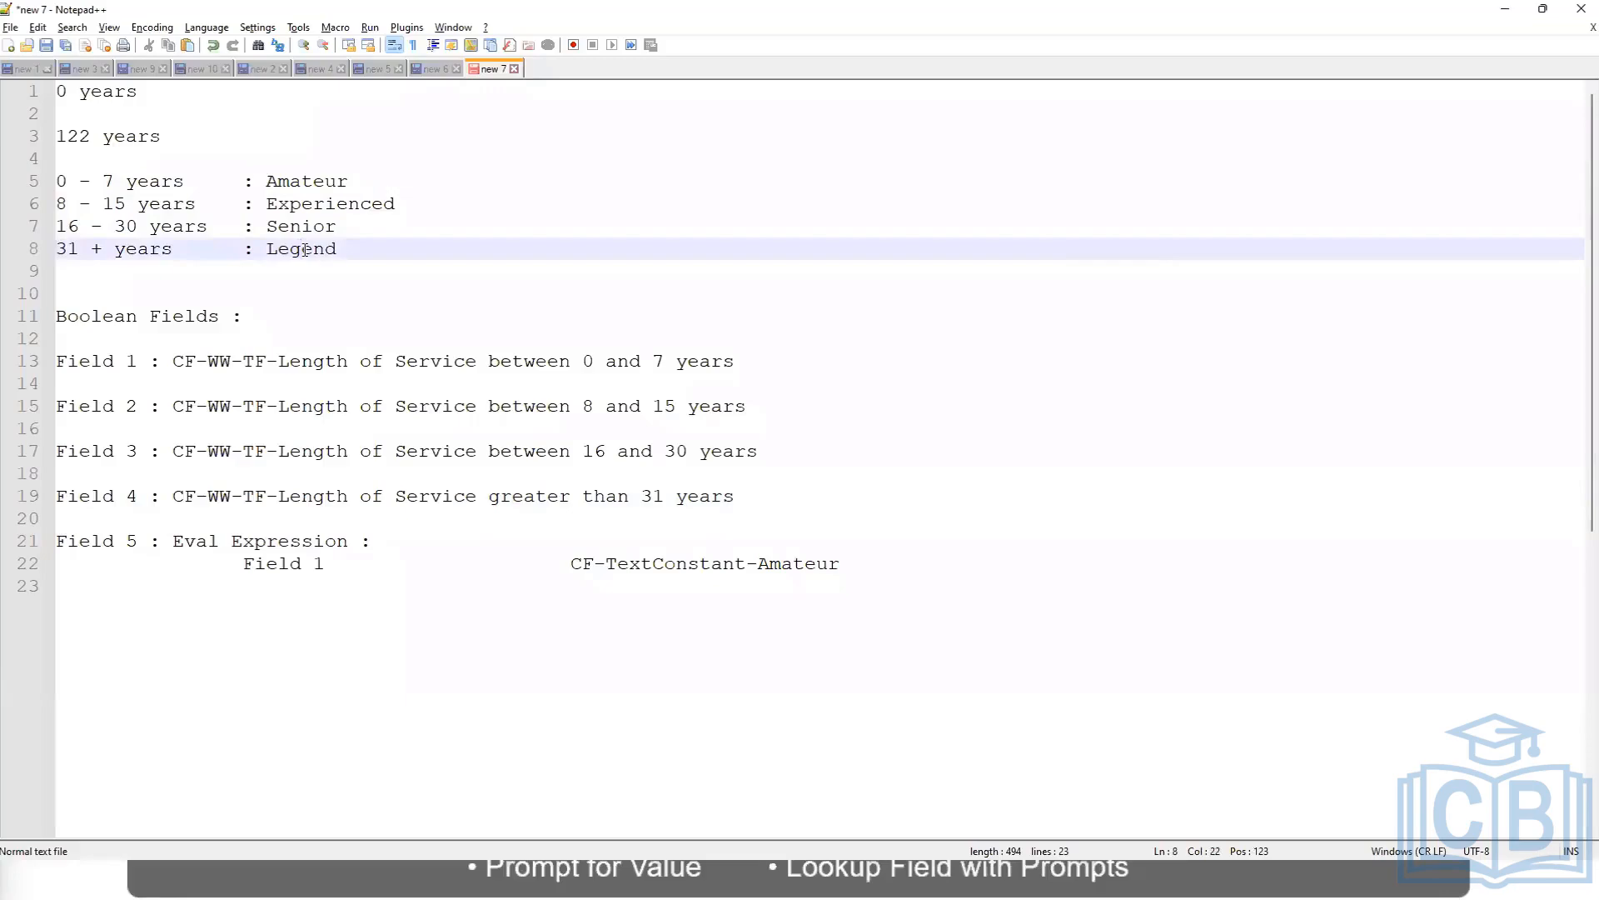
click(340, 182)
click(339, 205)
click(323, 227)
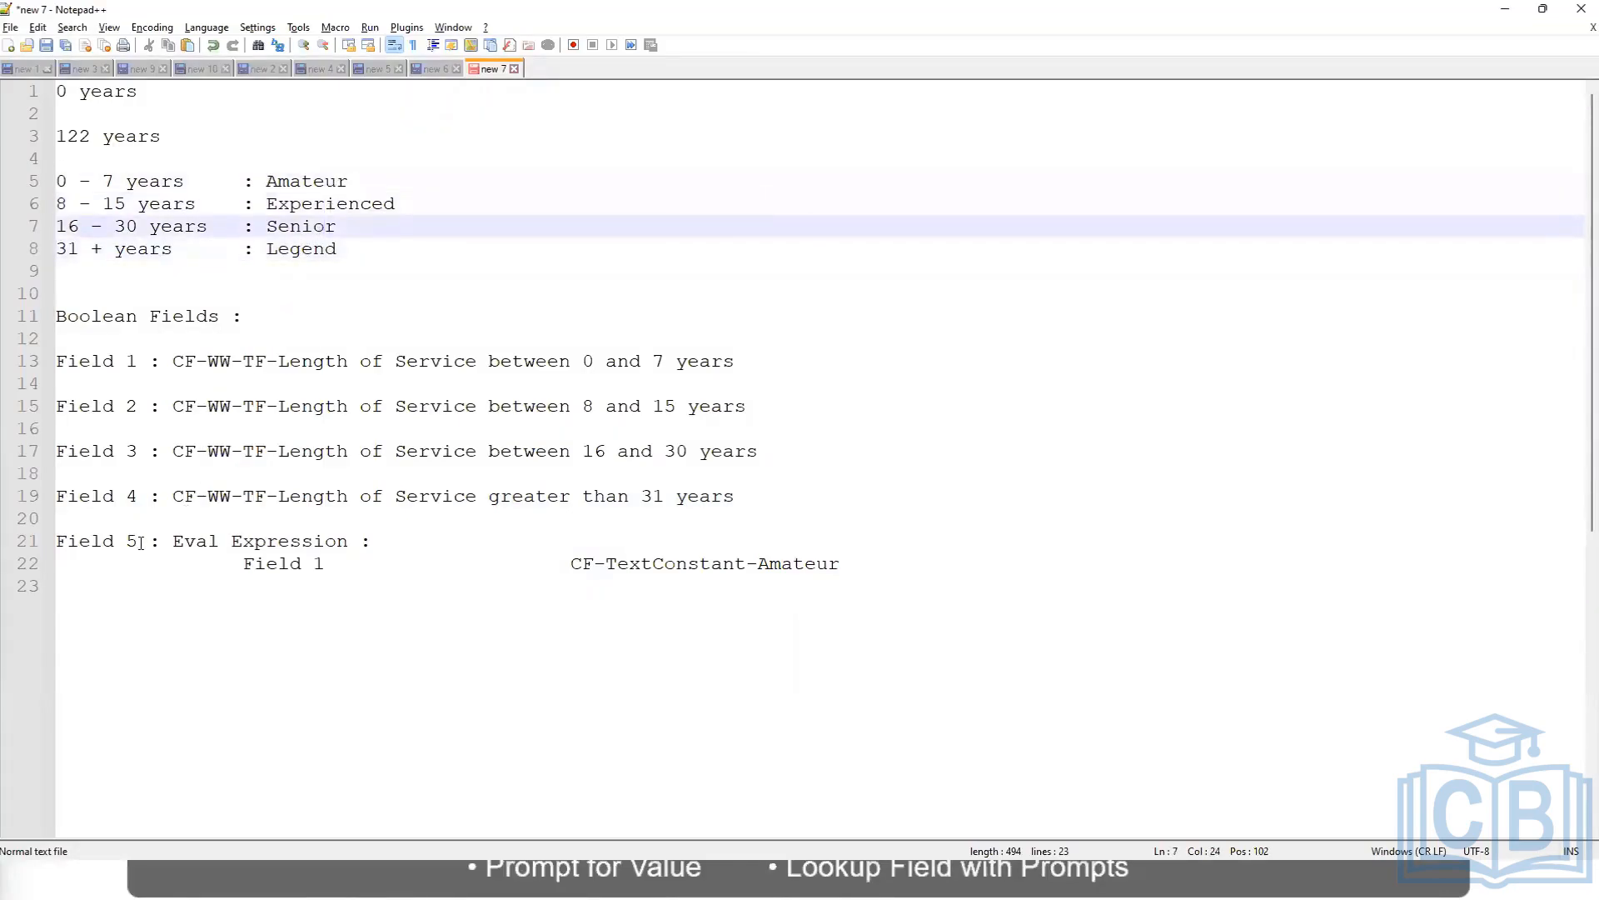
drag(139, 542, 52, 541)
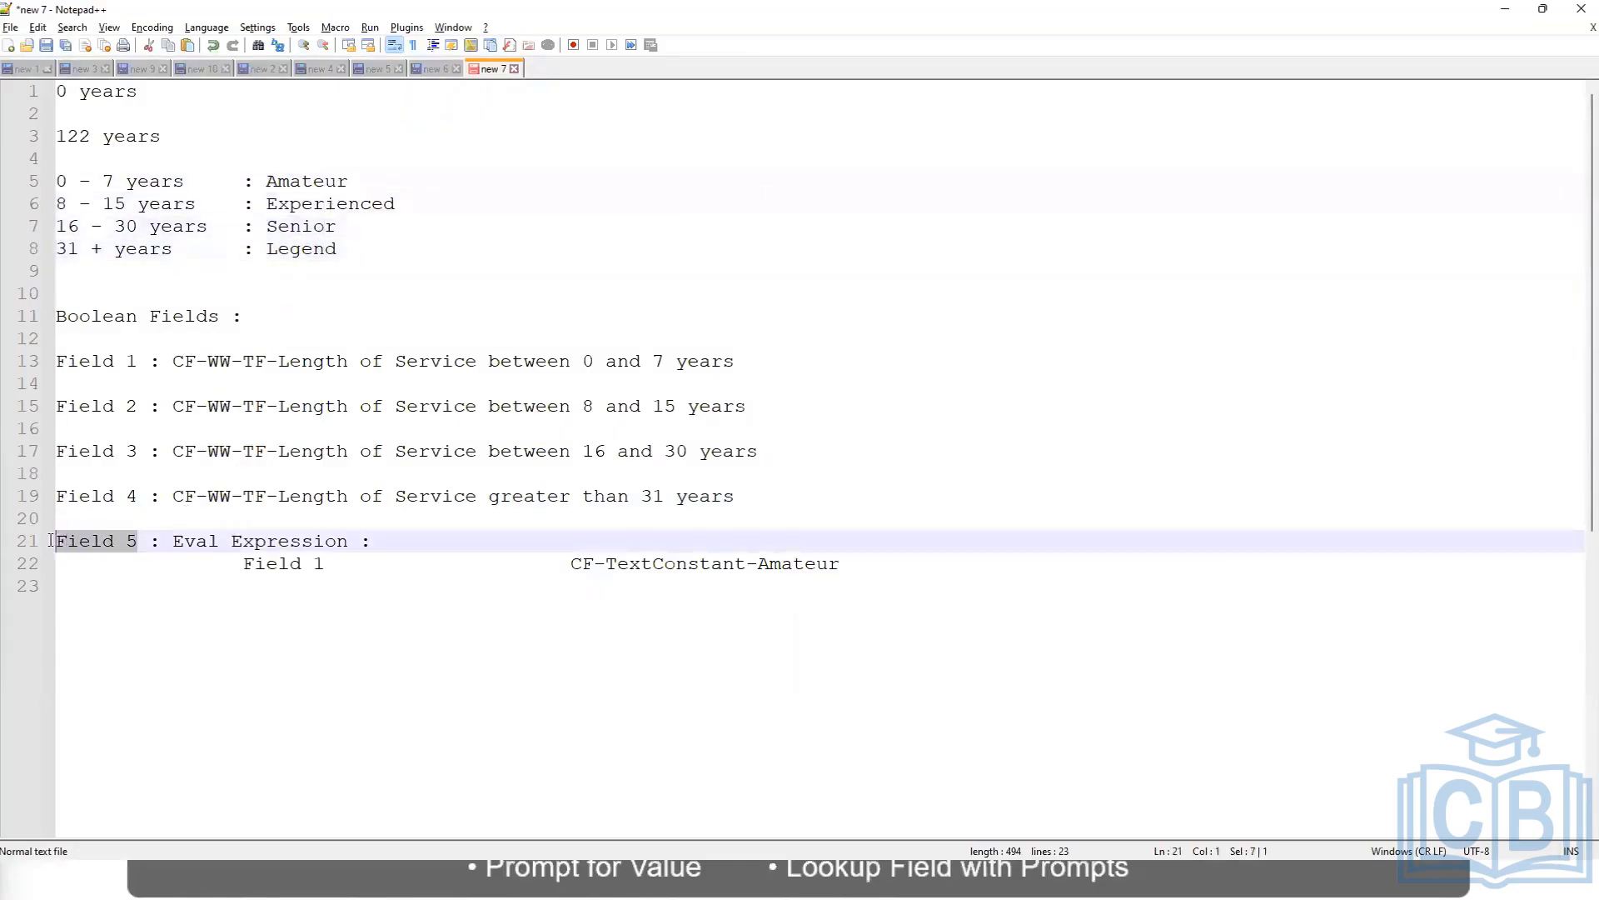
click(336, 542)
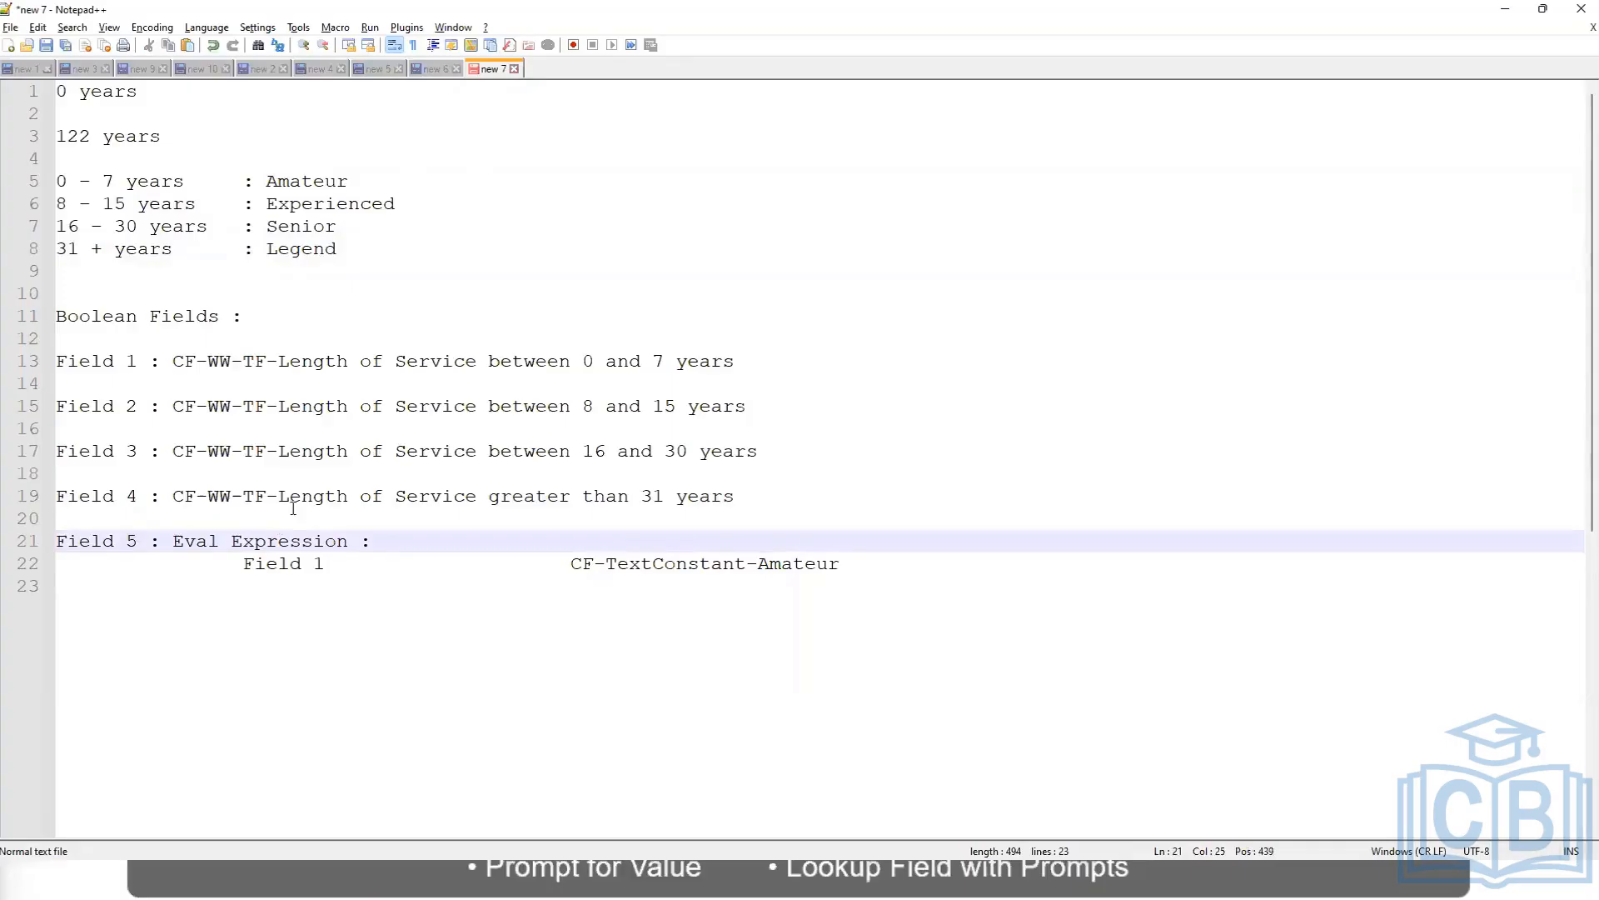
click(296, 178)
click(298, 202)
click(303, 225)
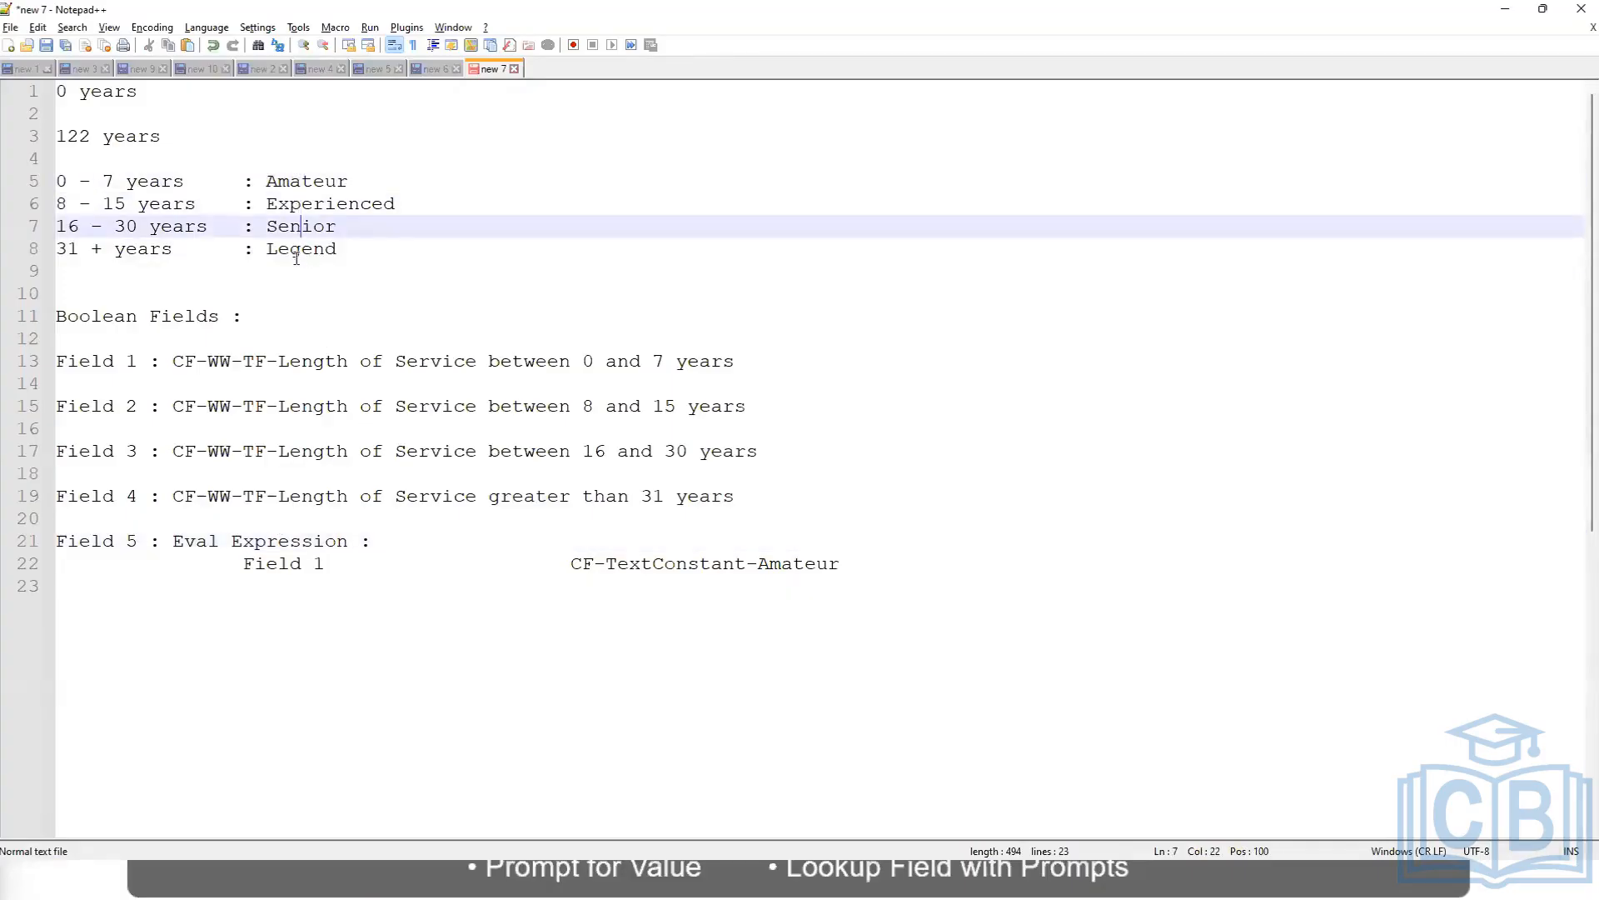
click(308, 247)
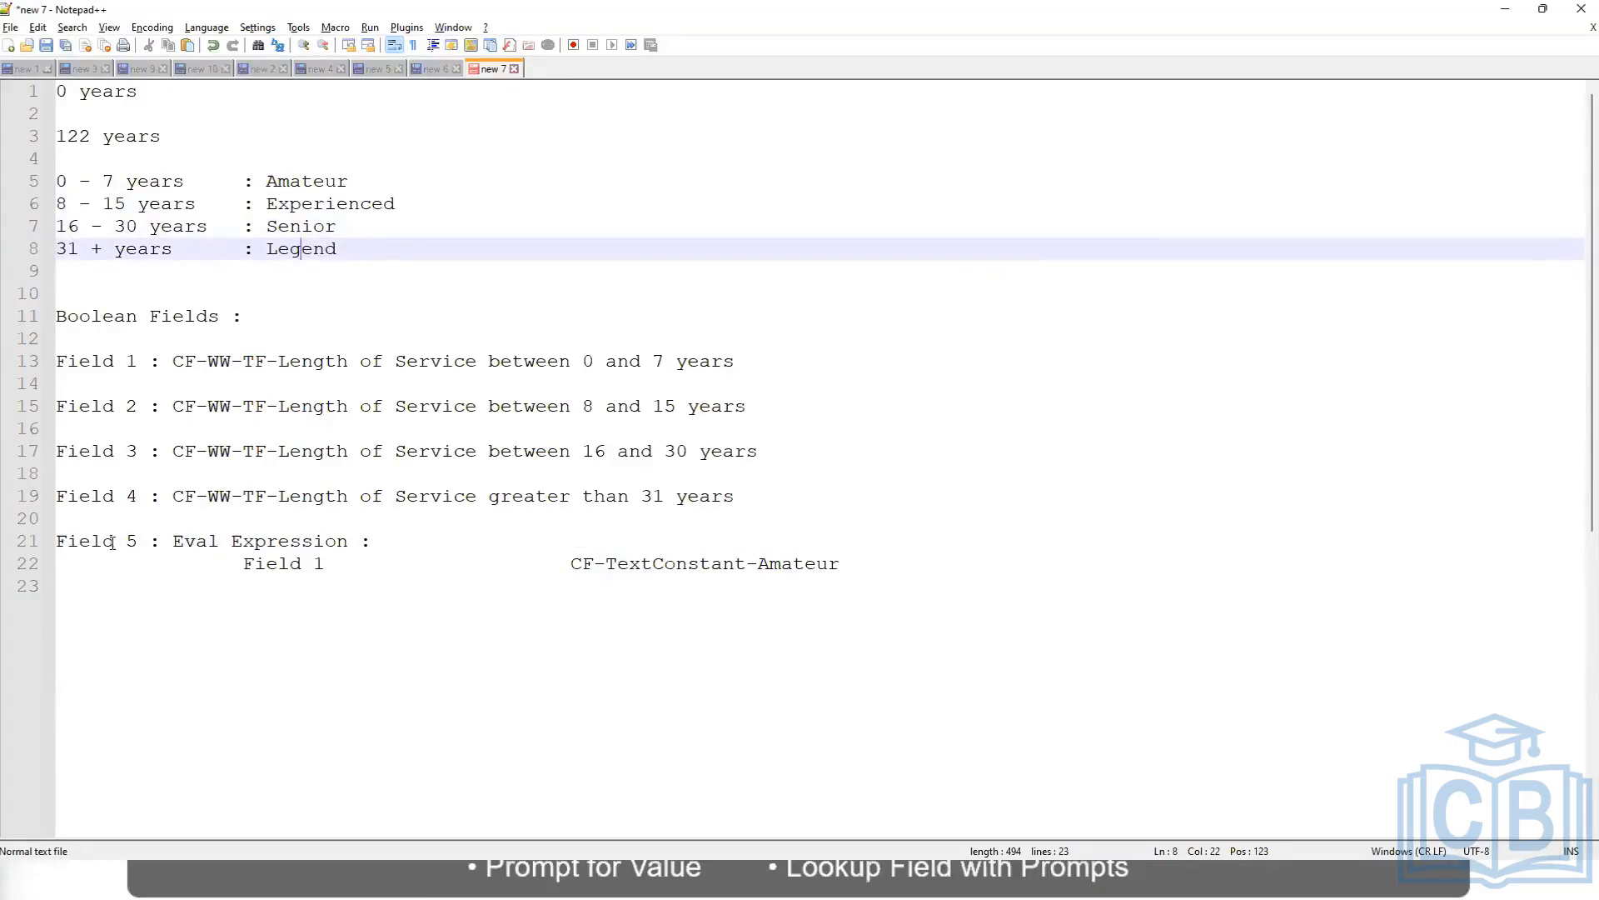
drag(137, 543, 57, 547)
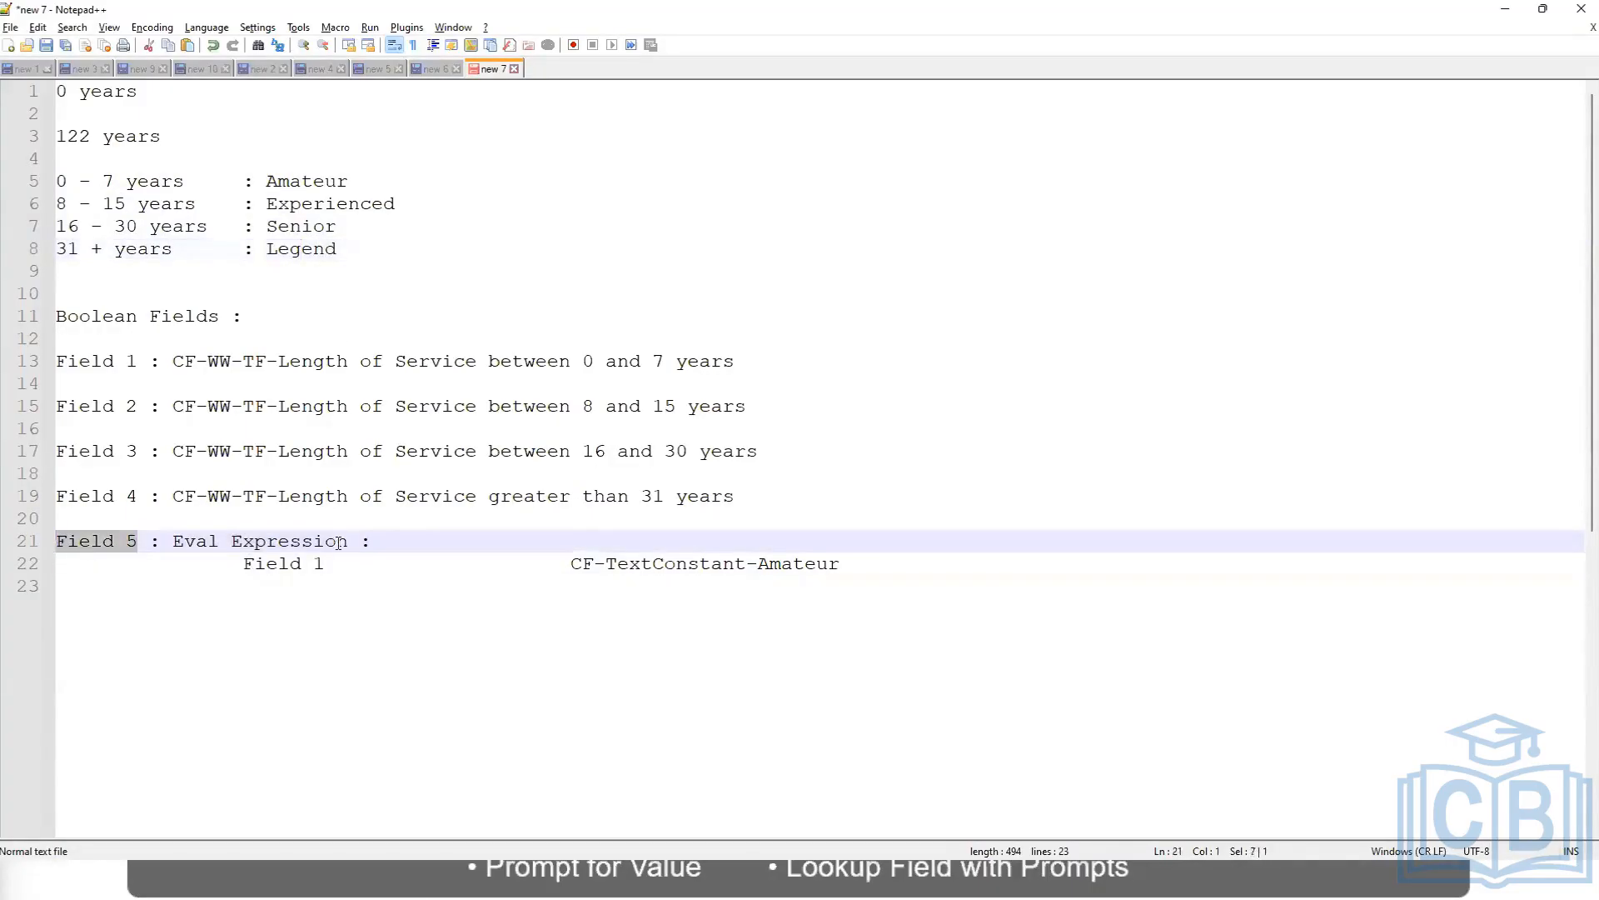
click(302, 542)
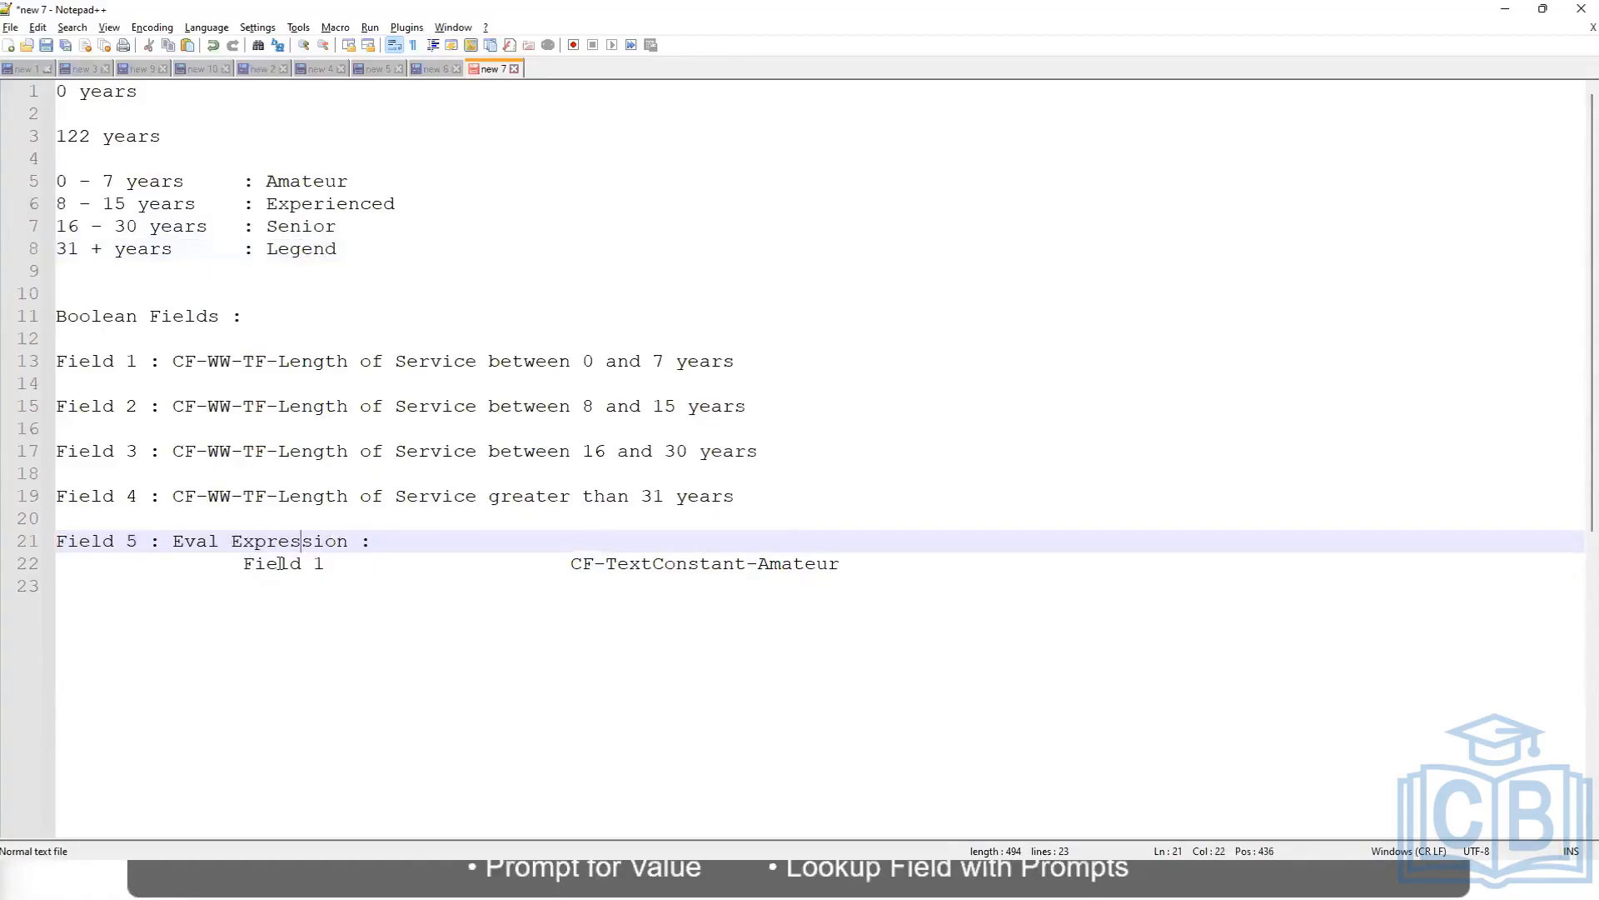
click(221, 542)
drag(137, 543, 58, 540)
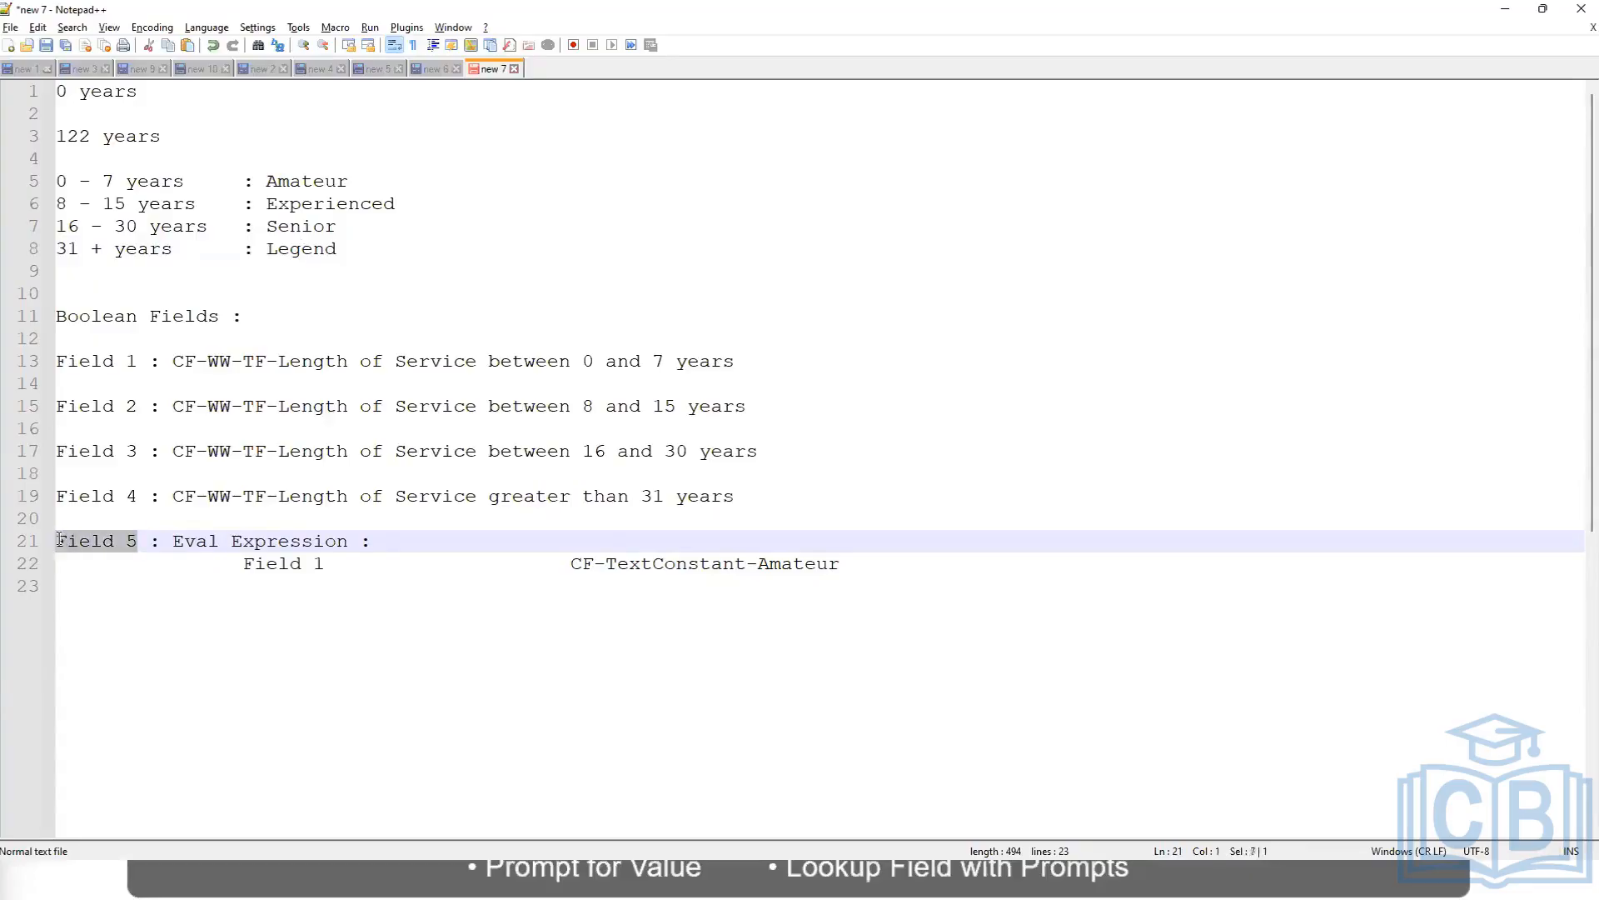
click(254, 543)
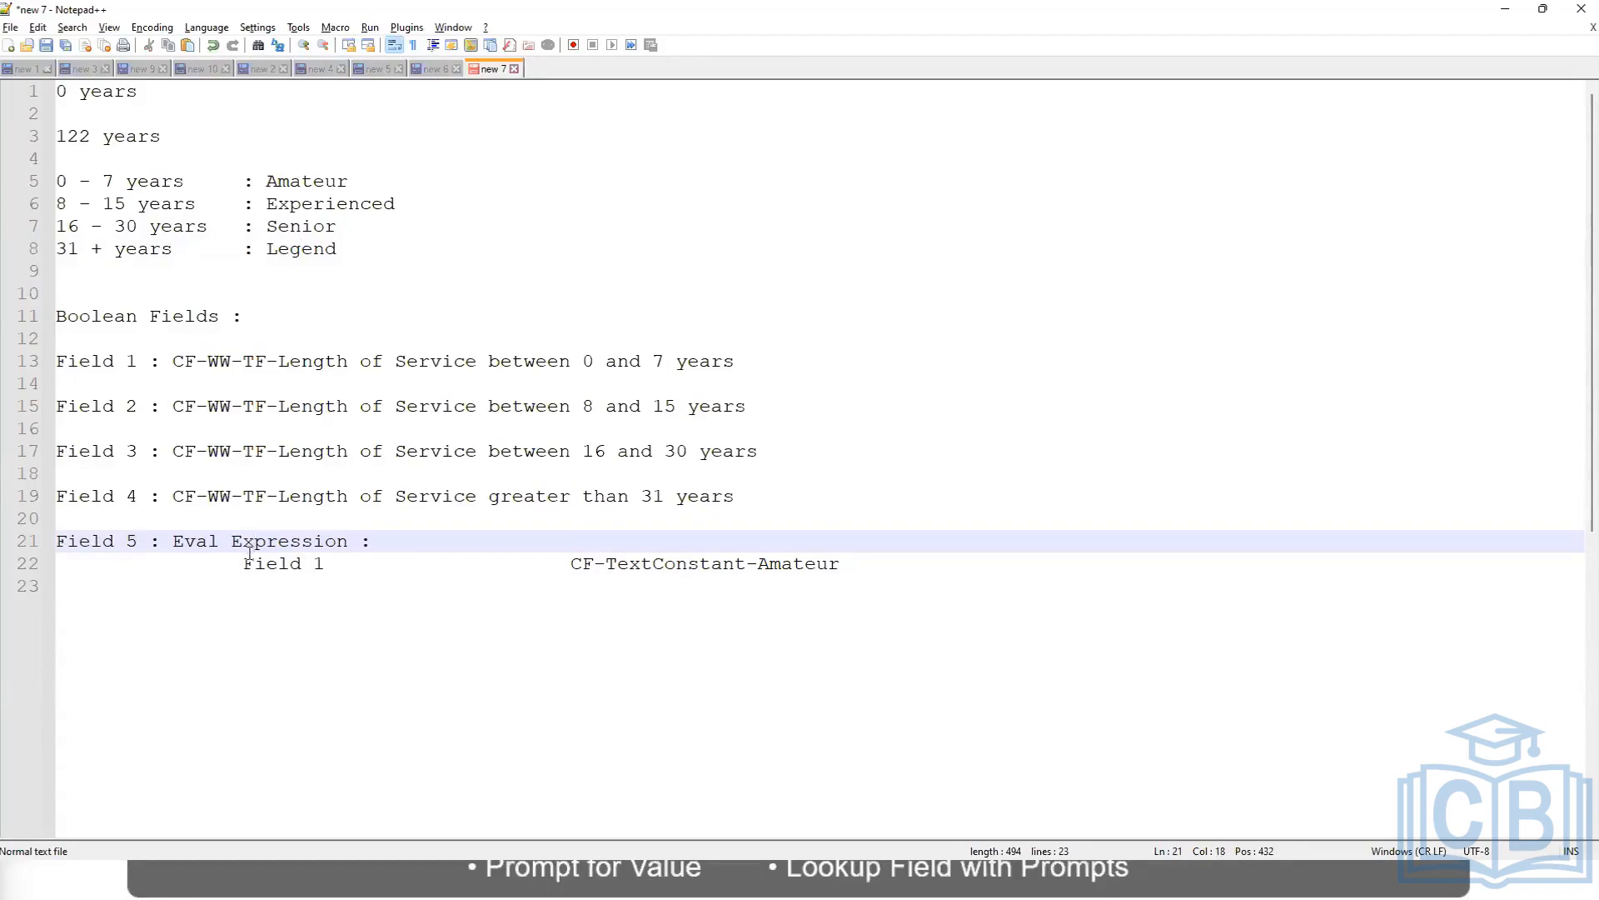
key(Down)
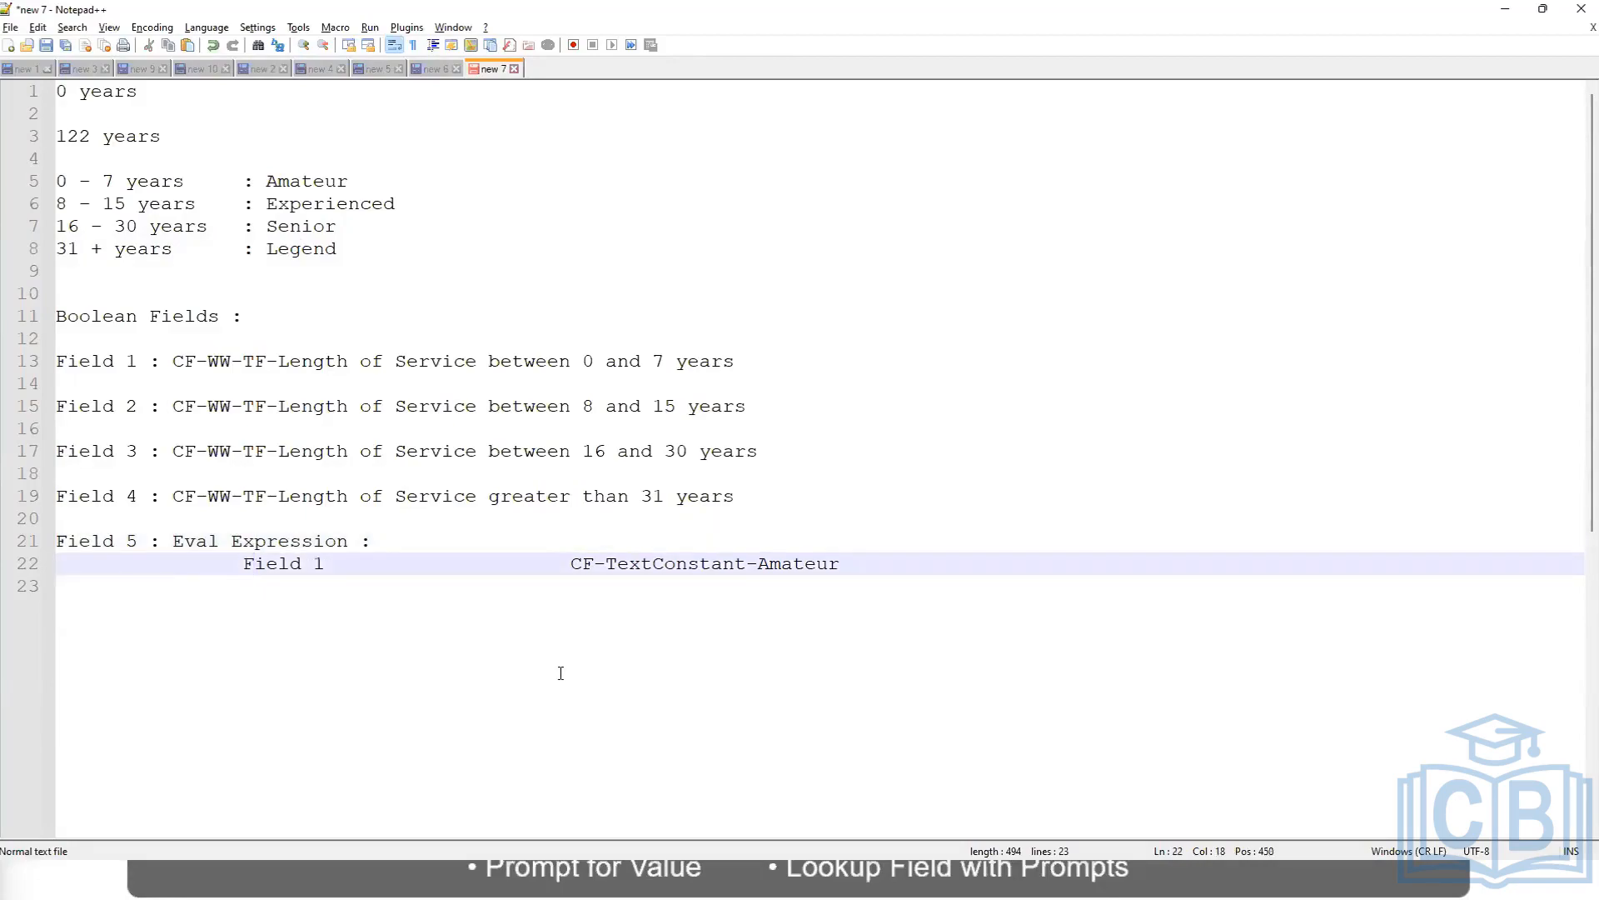
- Switch to Workday and start creating another calculated field from the save confirmation page
key(alt+Tab)
scroll(957, 424, down, 2)
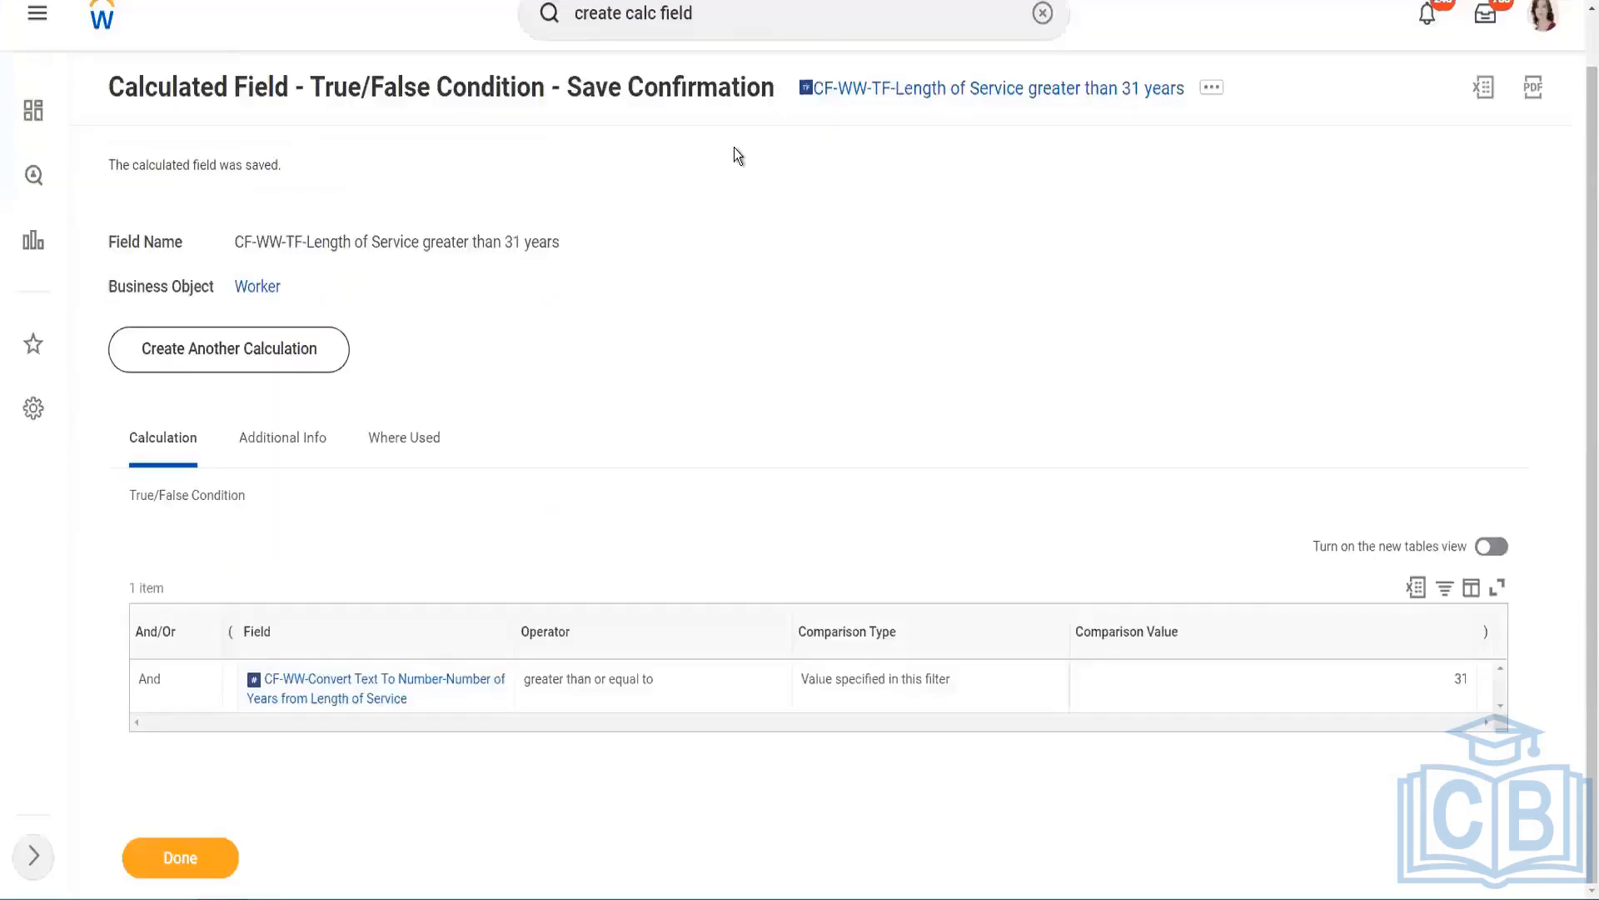
scroll(733, 147, up, 2)
click(714, 67)
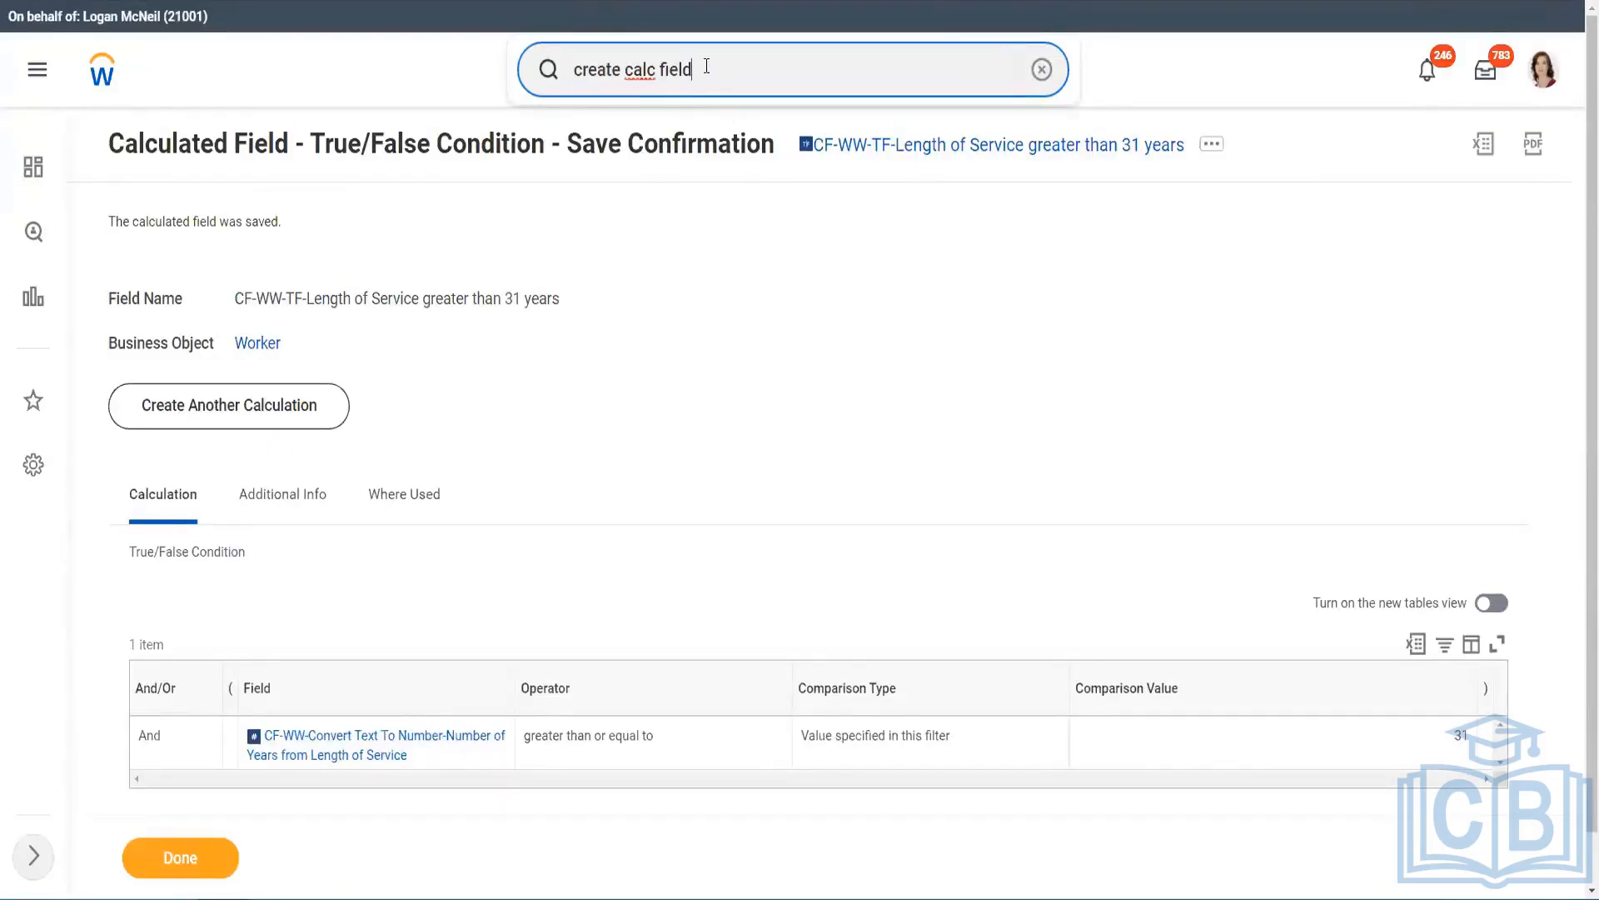
key(ctrl+a)
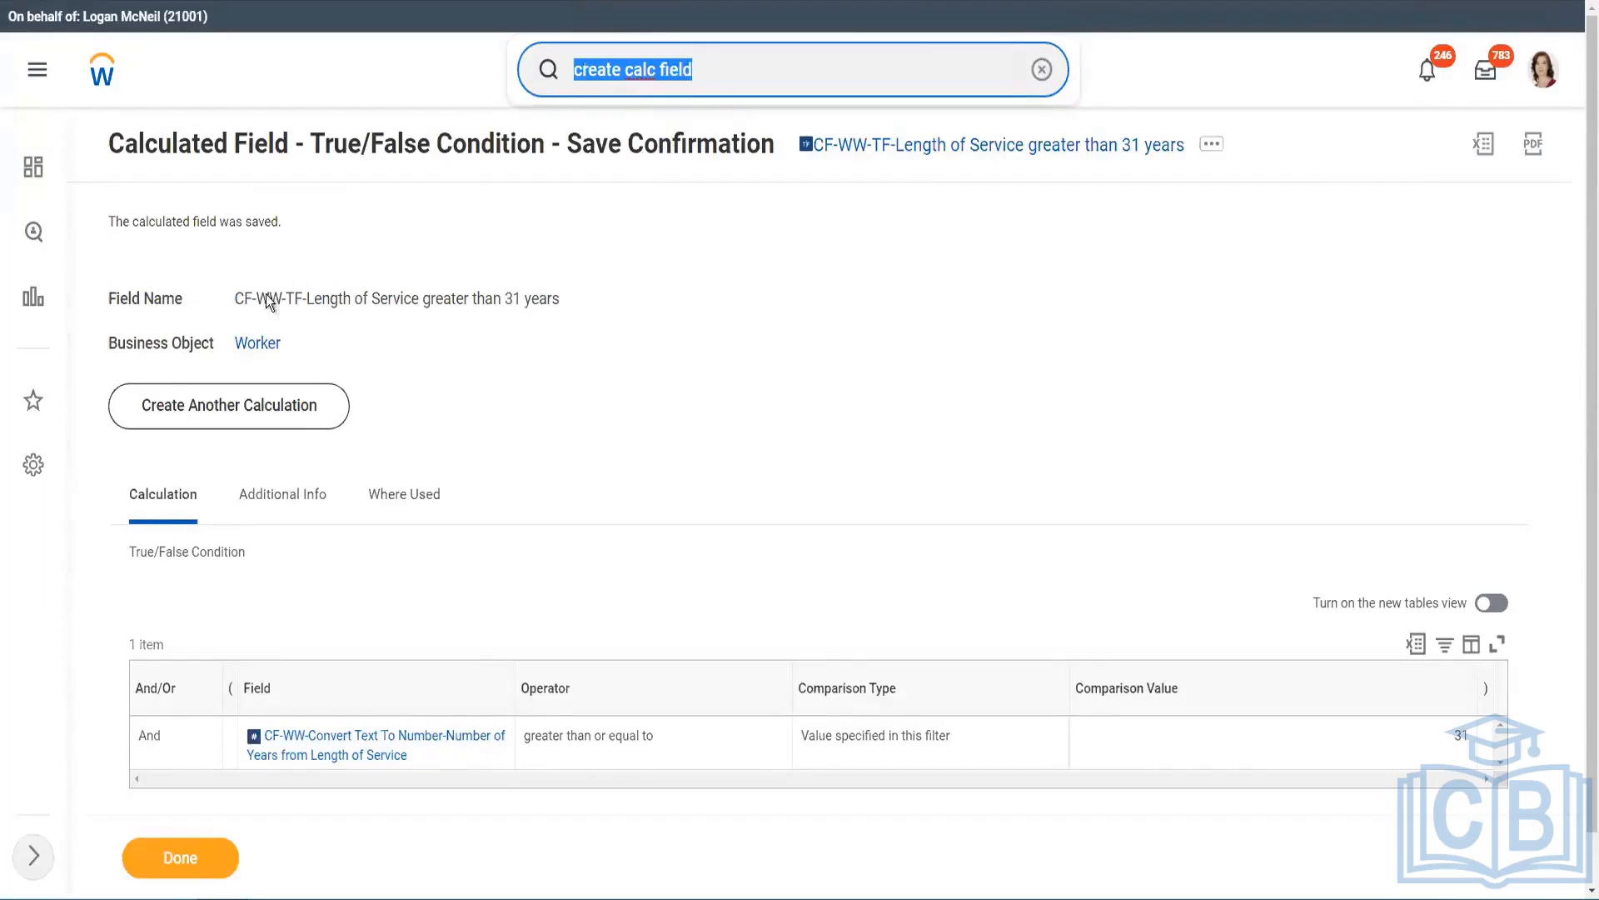
click(227, 412)
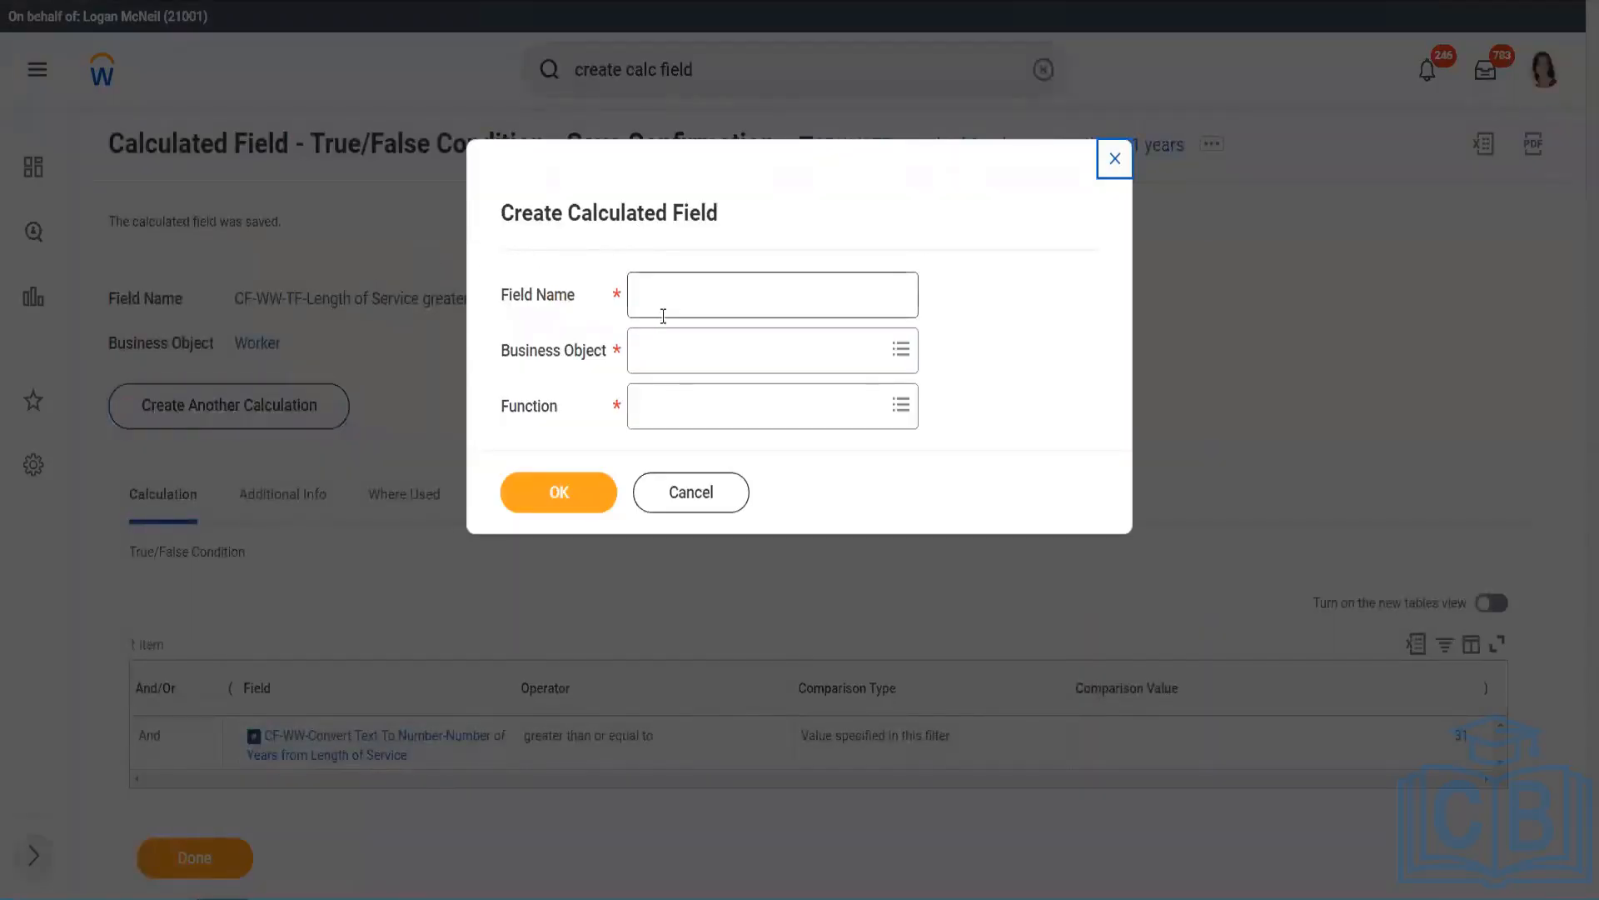
- Name the new calculated field CF-WW-Eval Exp-Derive Experience Bands from Years of Service
click(671, 306)
text(TF-Length of Service greater than 31 years)
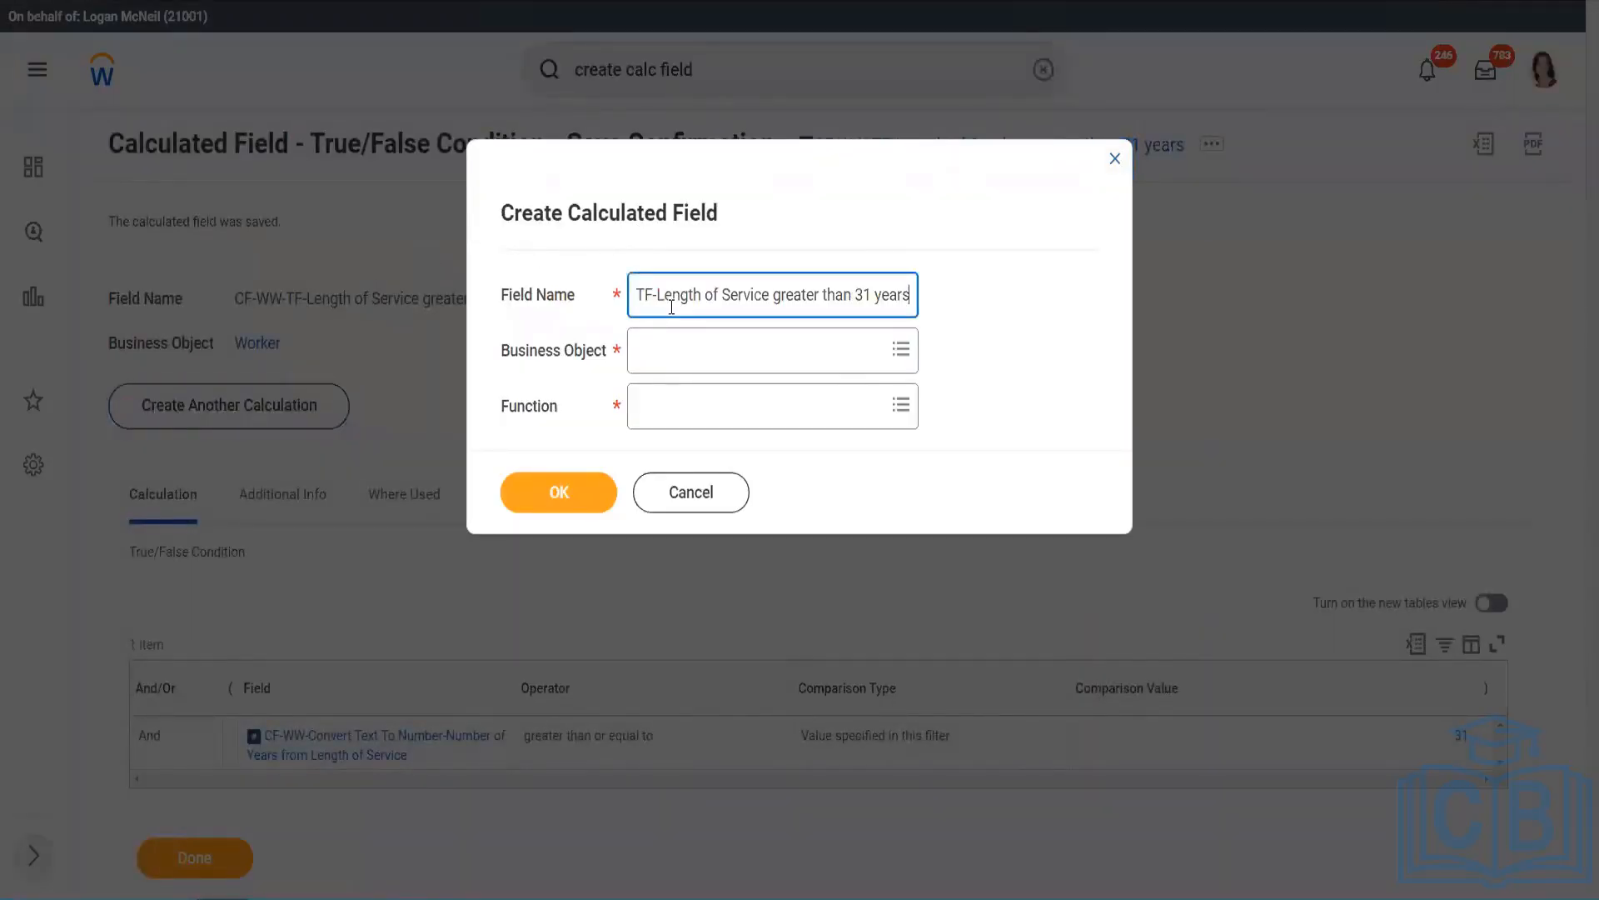
click(705, 297)
drag(636, 295, 1081, 313)
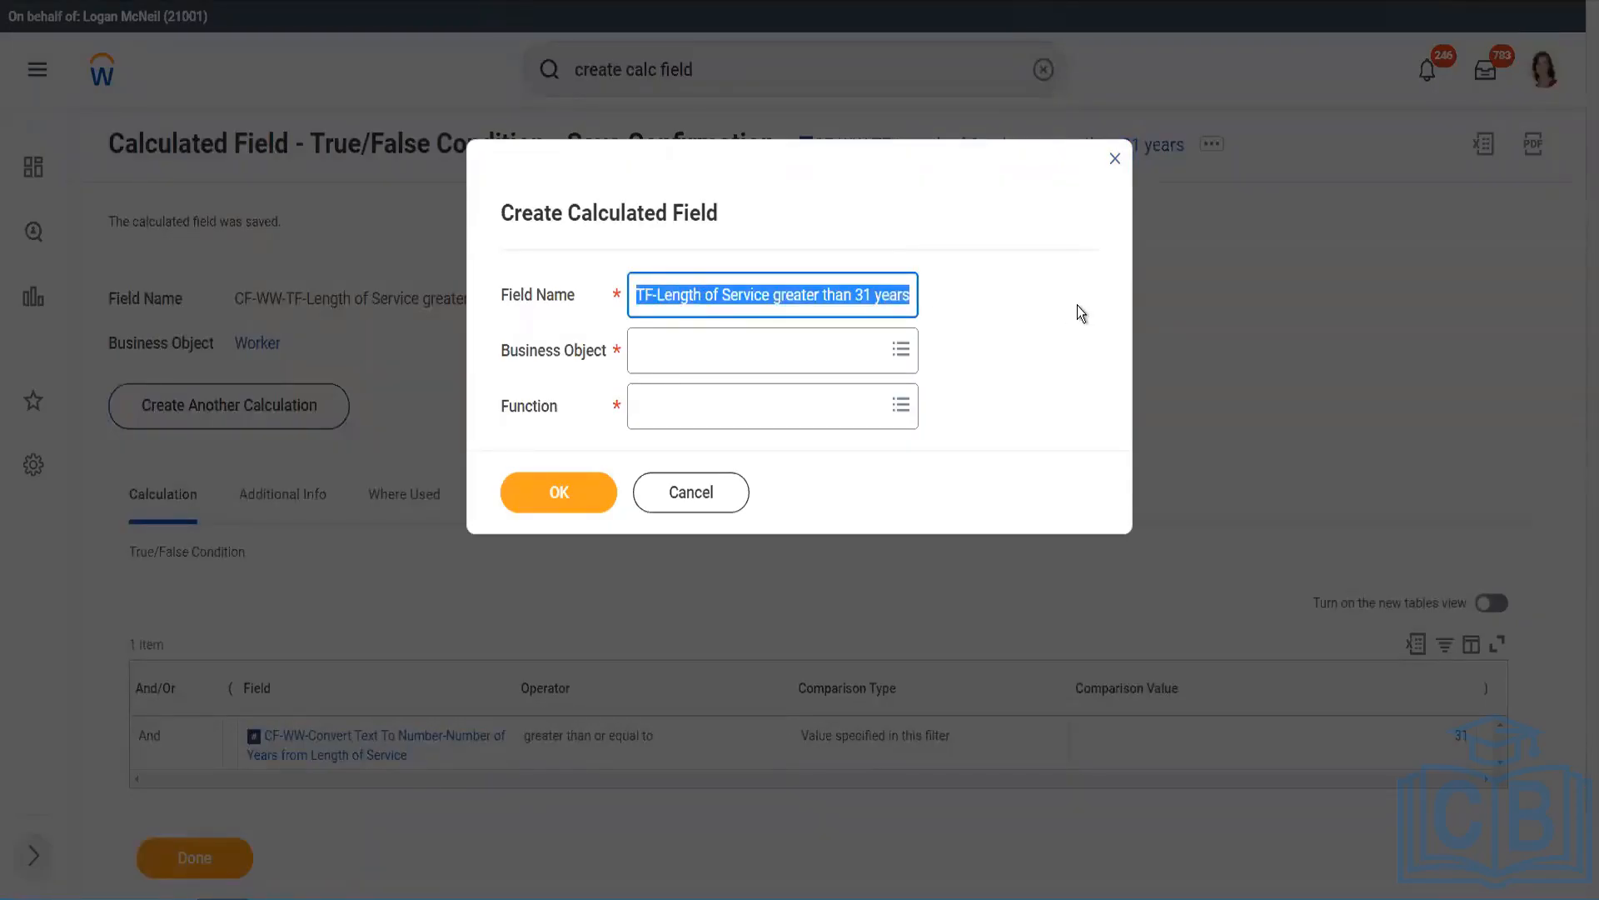
text(CF-WW-Eval E)
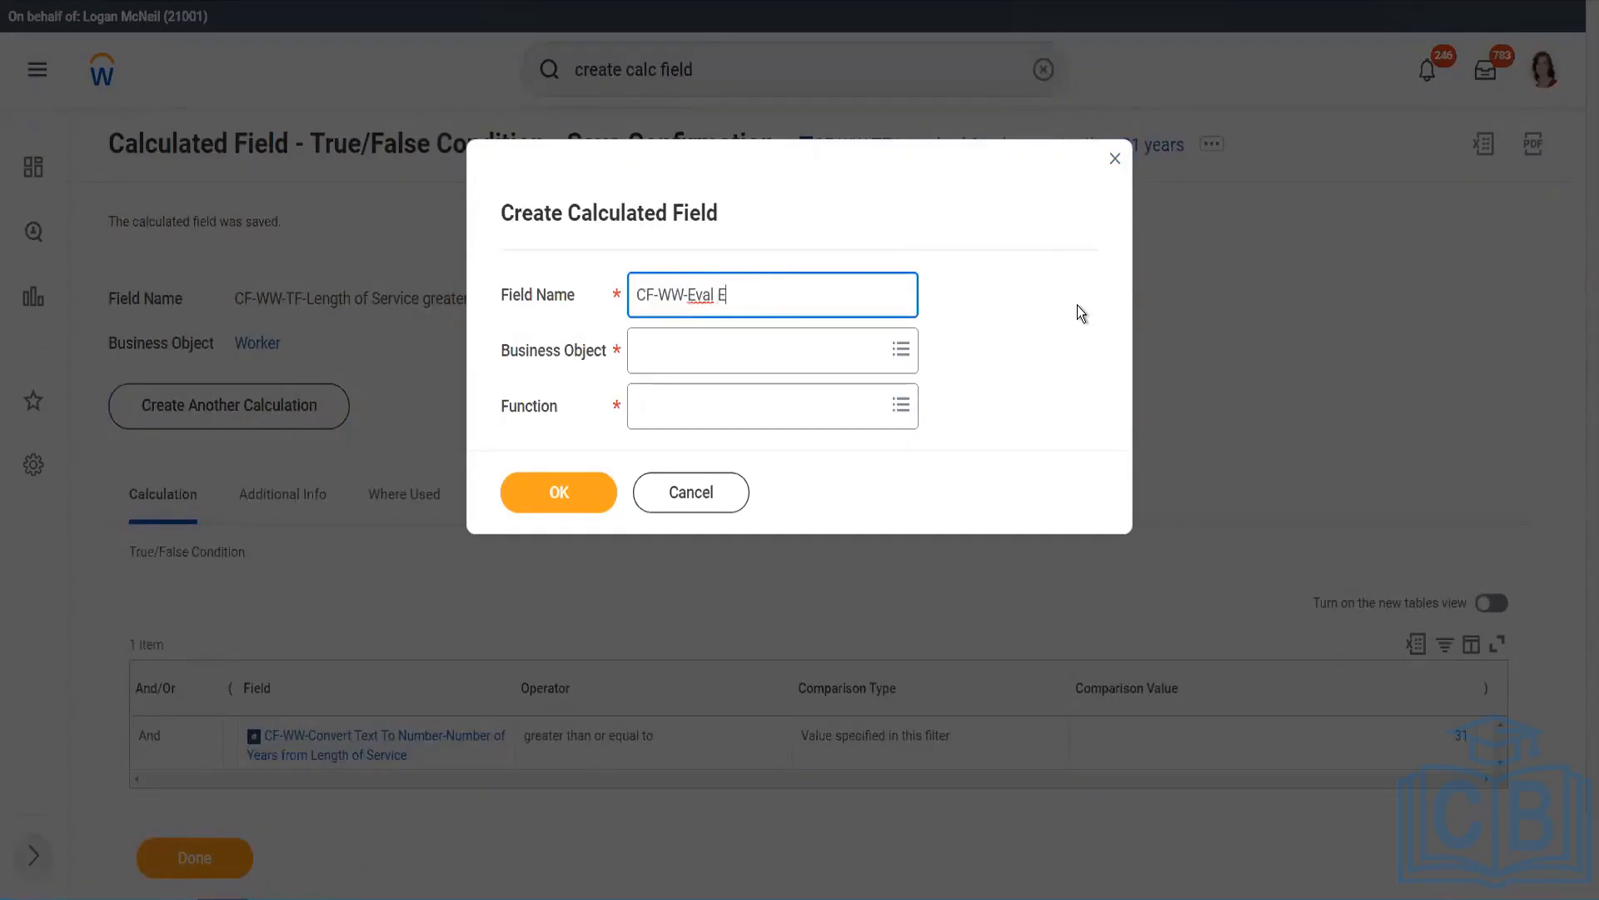
text(xp)
text(-Derive Experience Bans)
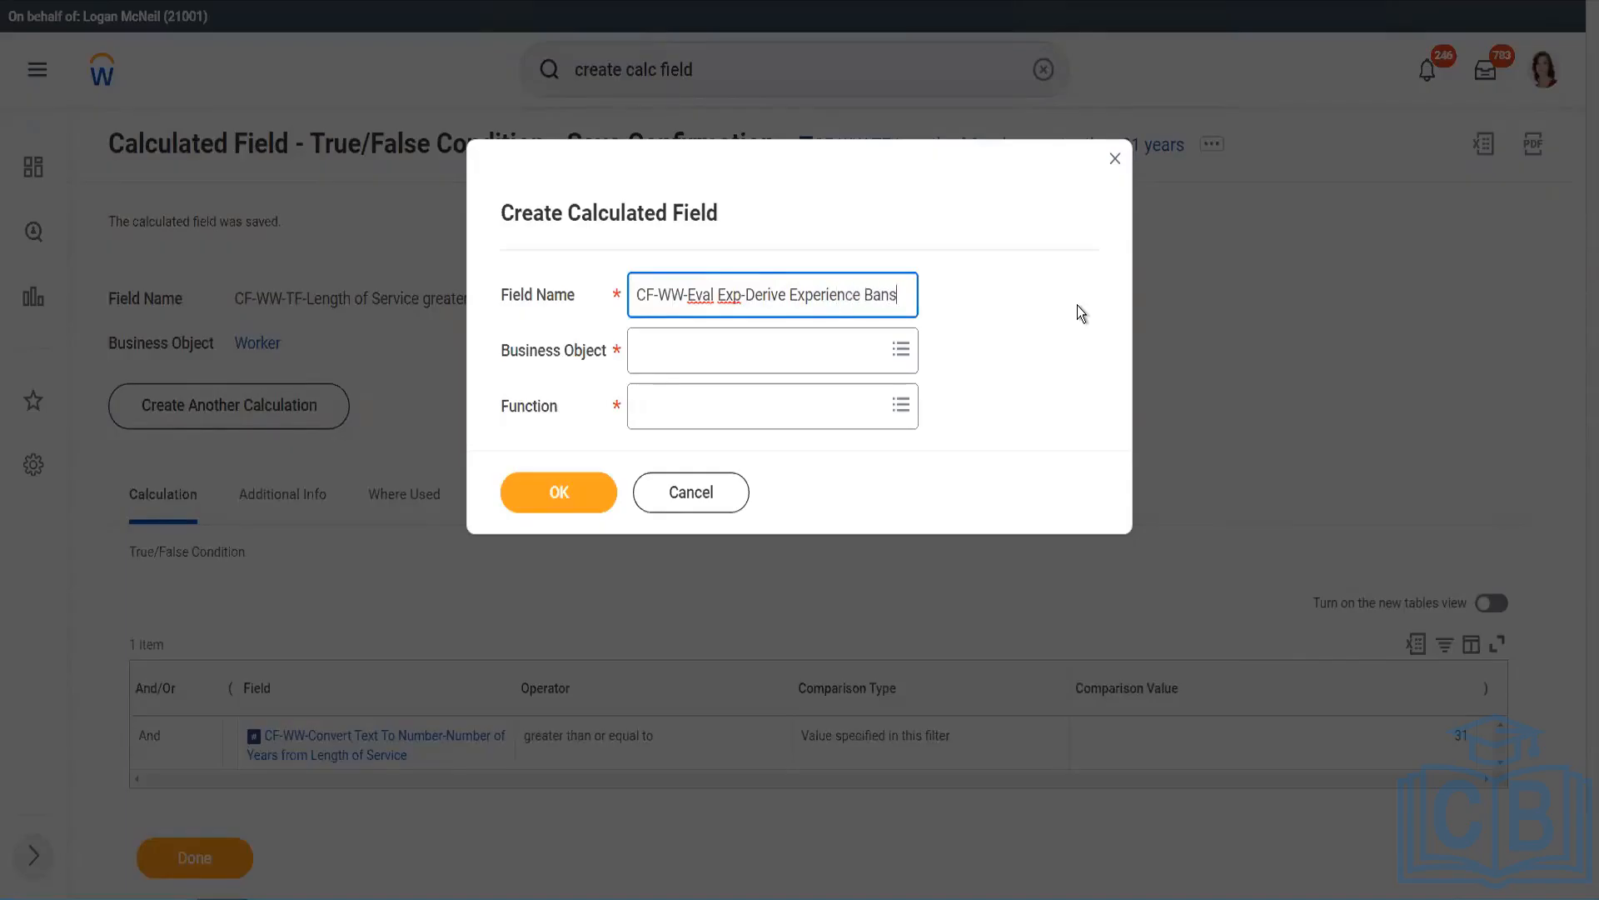
key(BackSpace)
text(ds from)
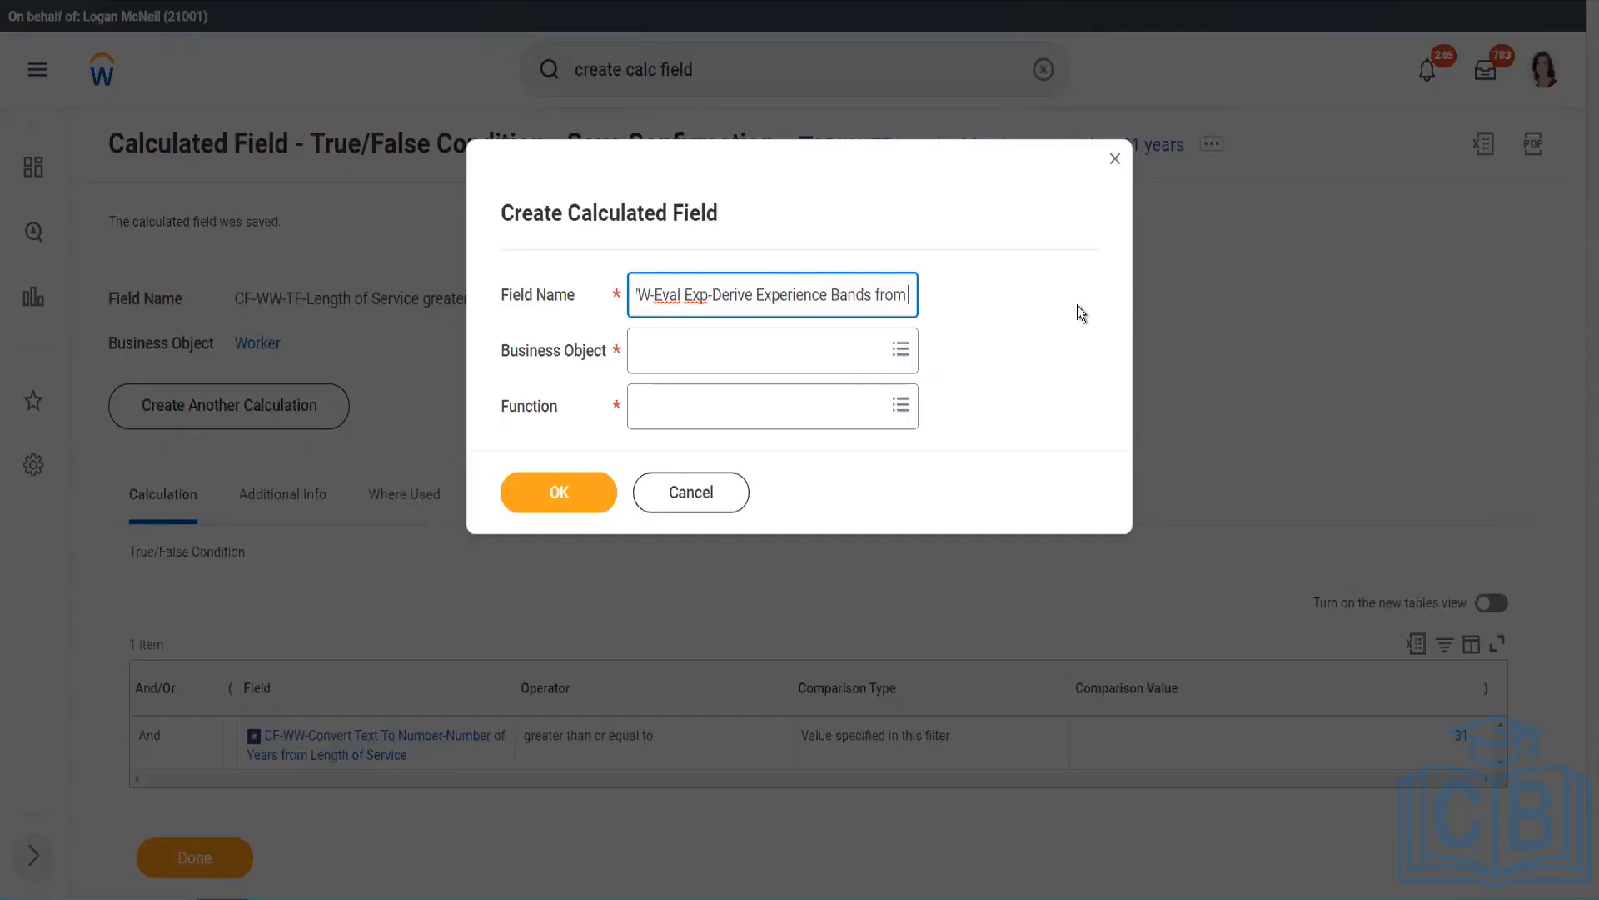
text( Years of Service)
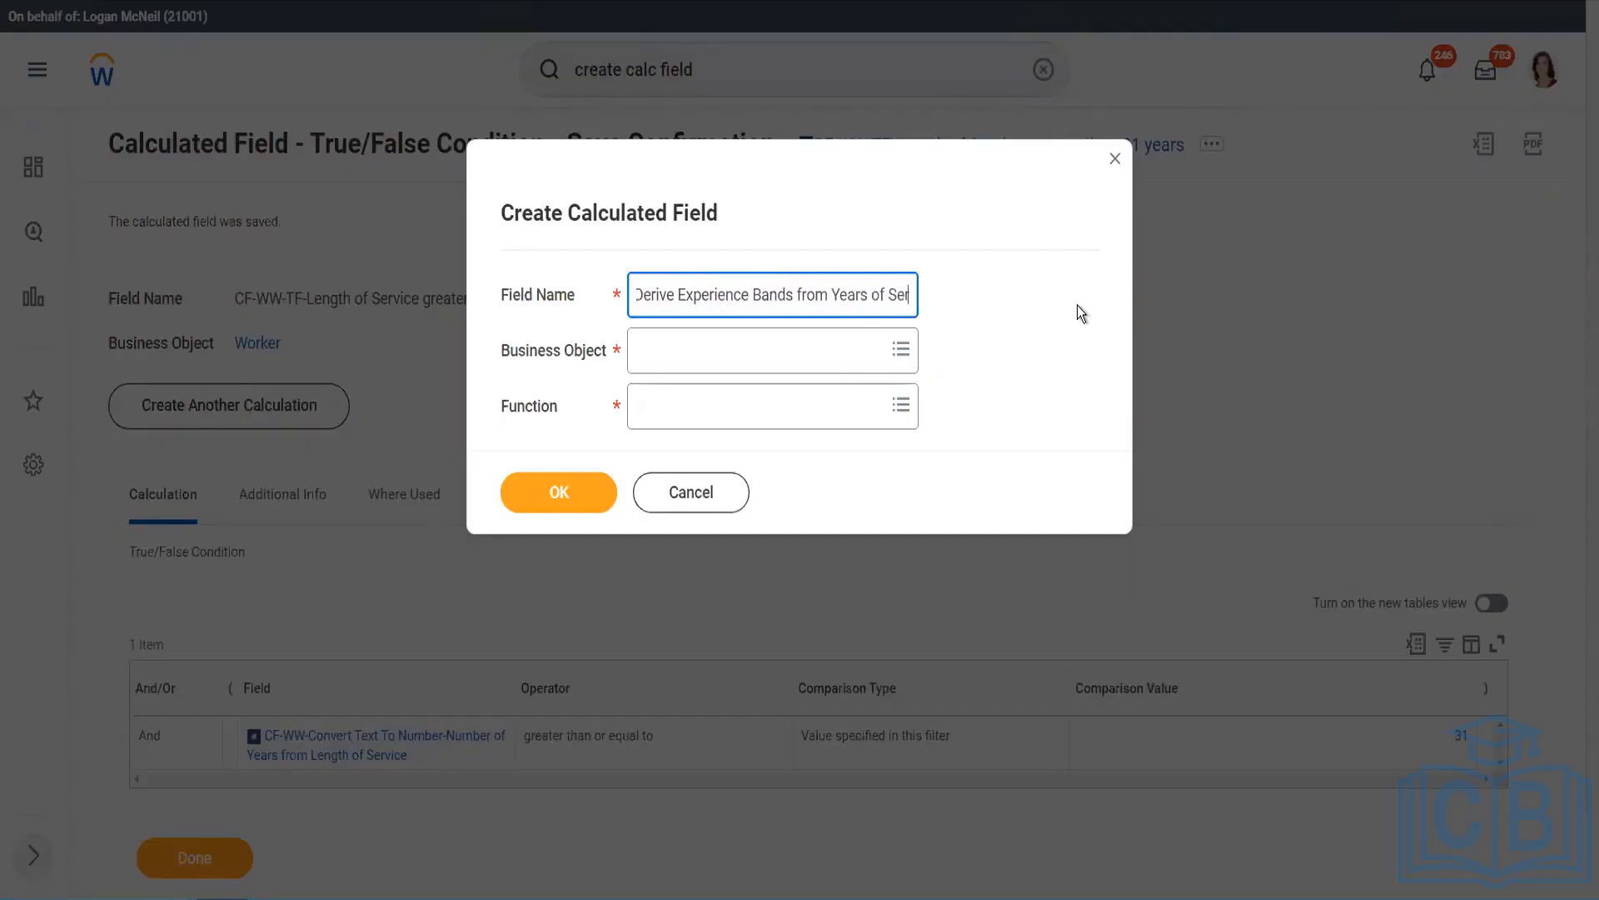
- Set the new field's business object to Worker and its function to Evaluate Expression, and confirm the creation
click(678, 353)
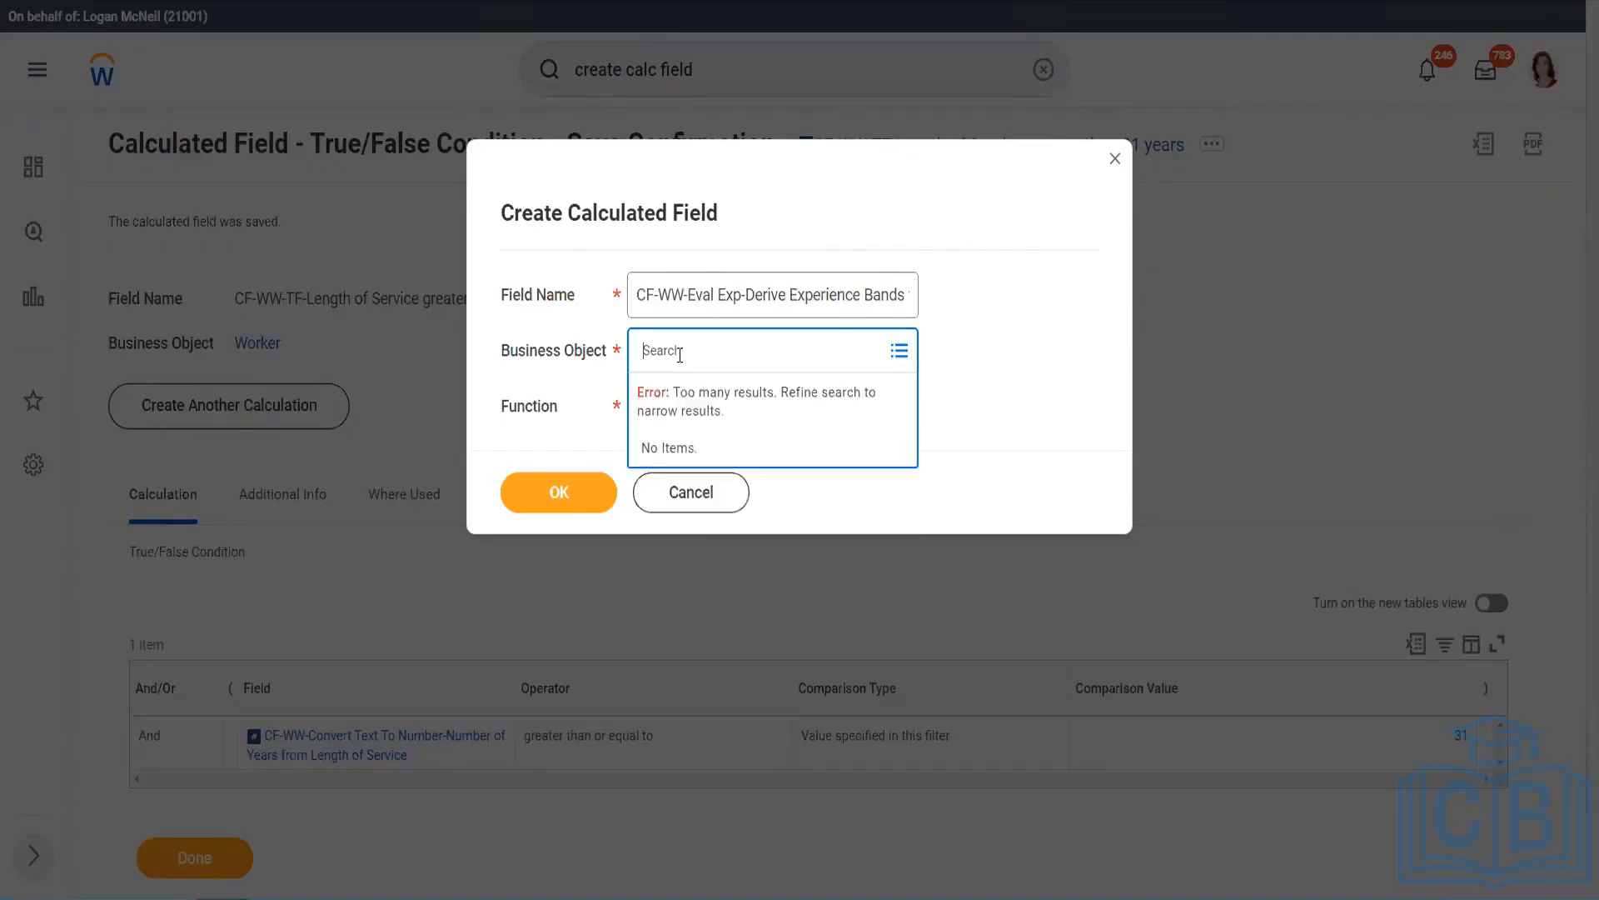
text(worker)
key(Return)
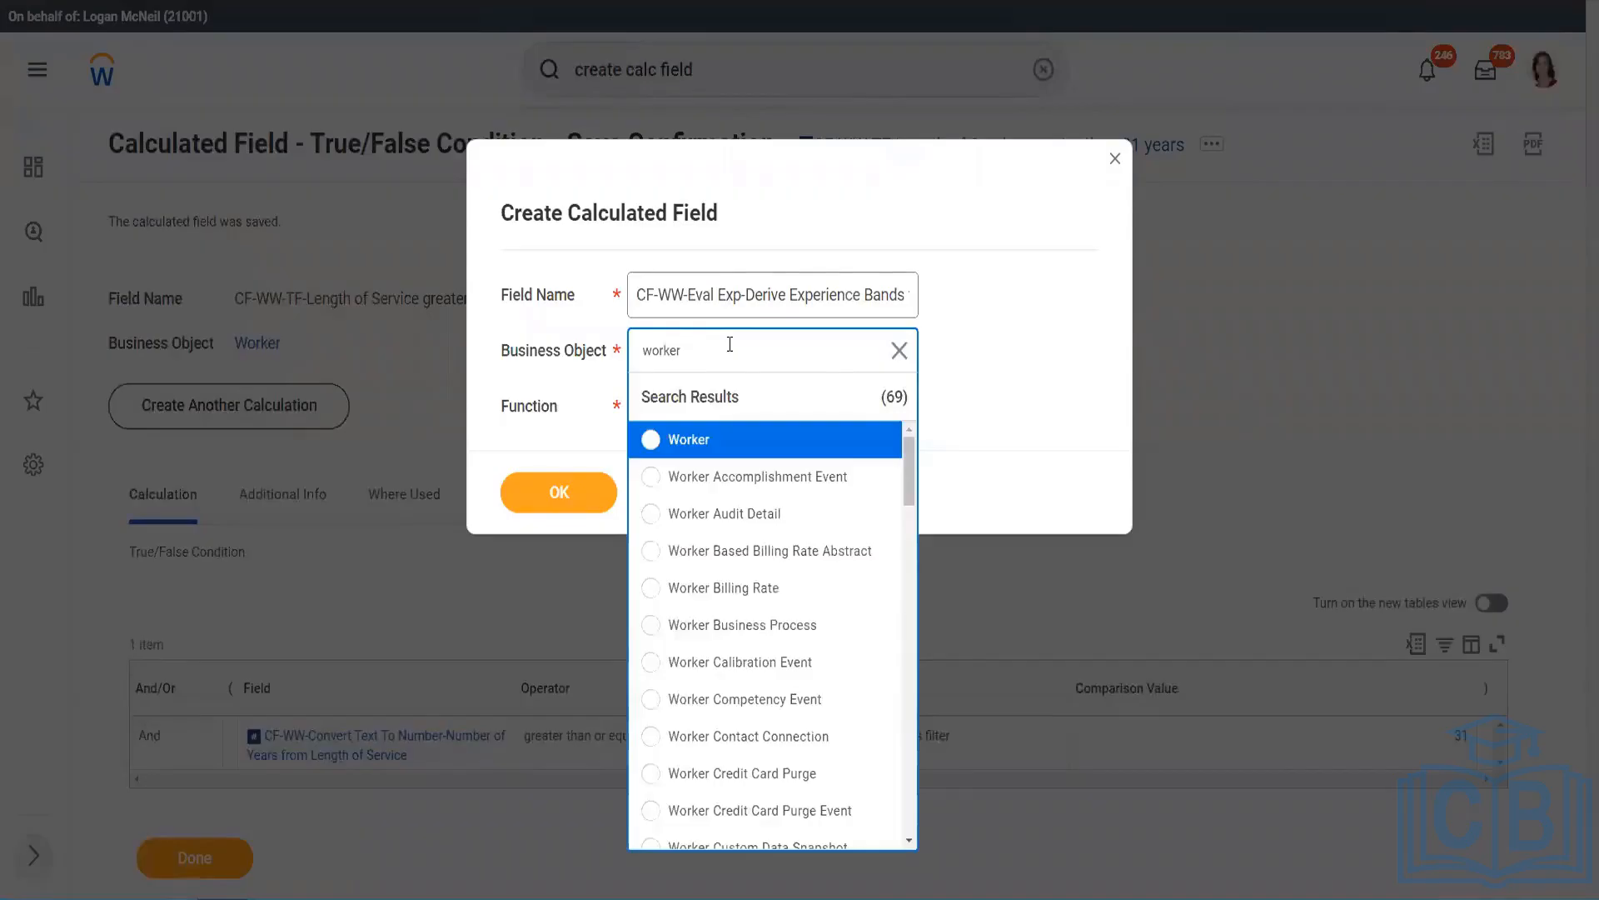
click(709, 442)
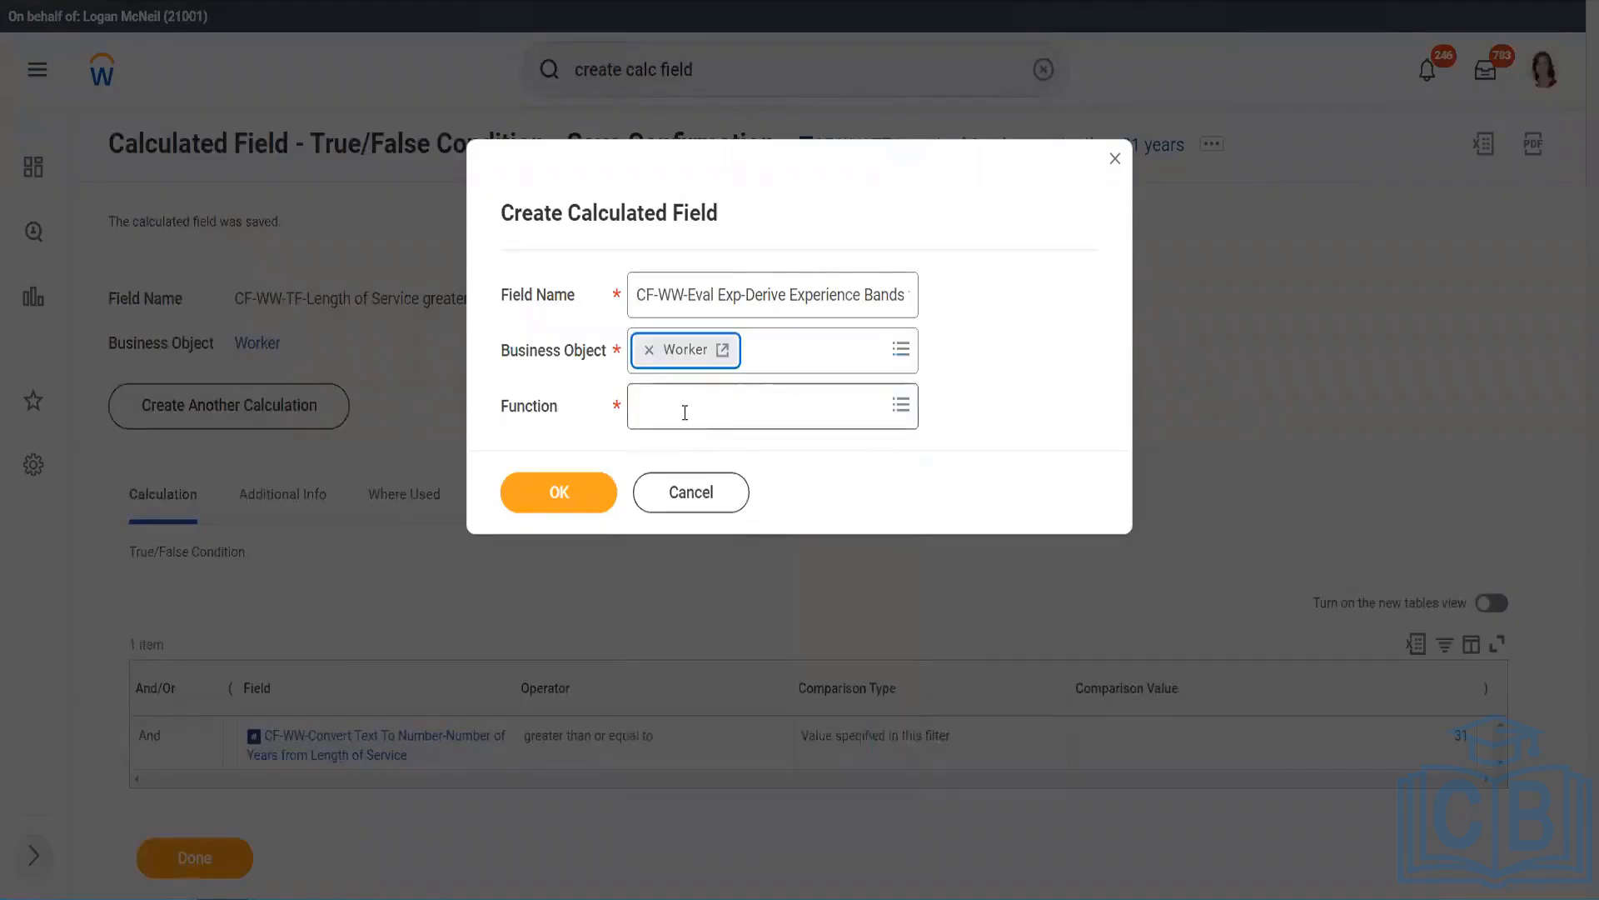
click(684, 413)
text(eva)
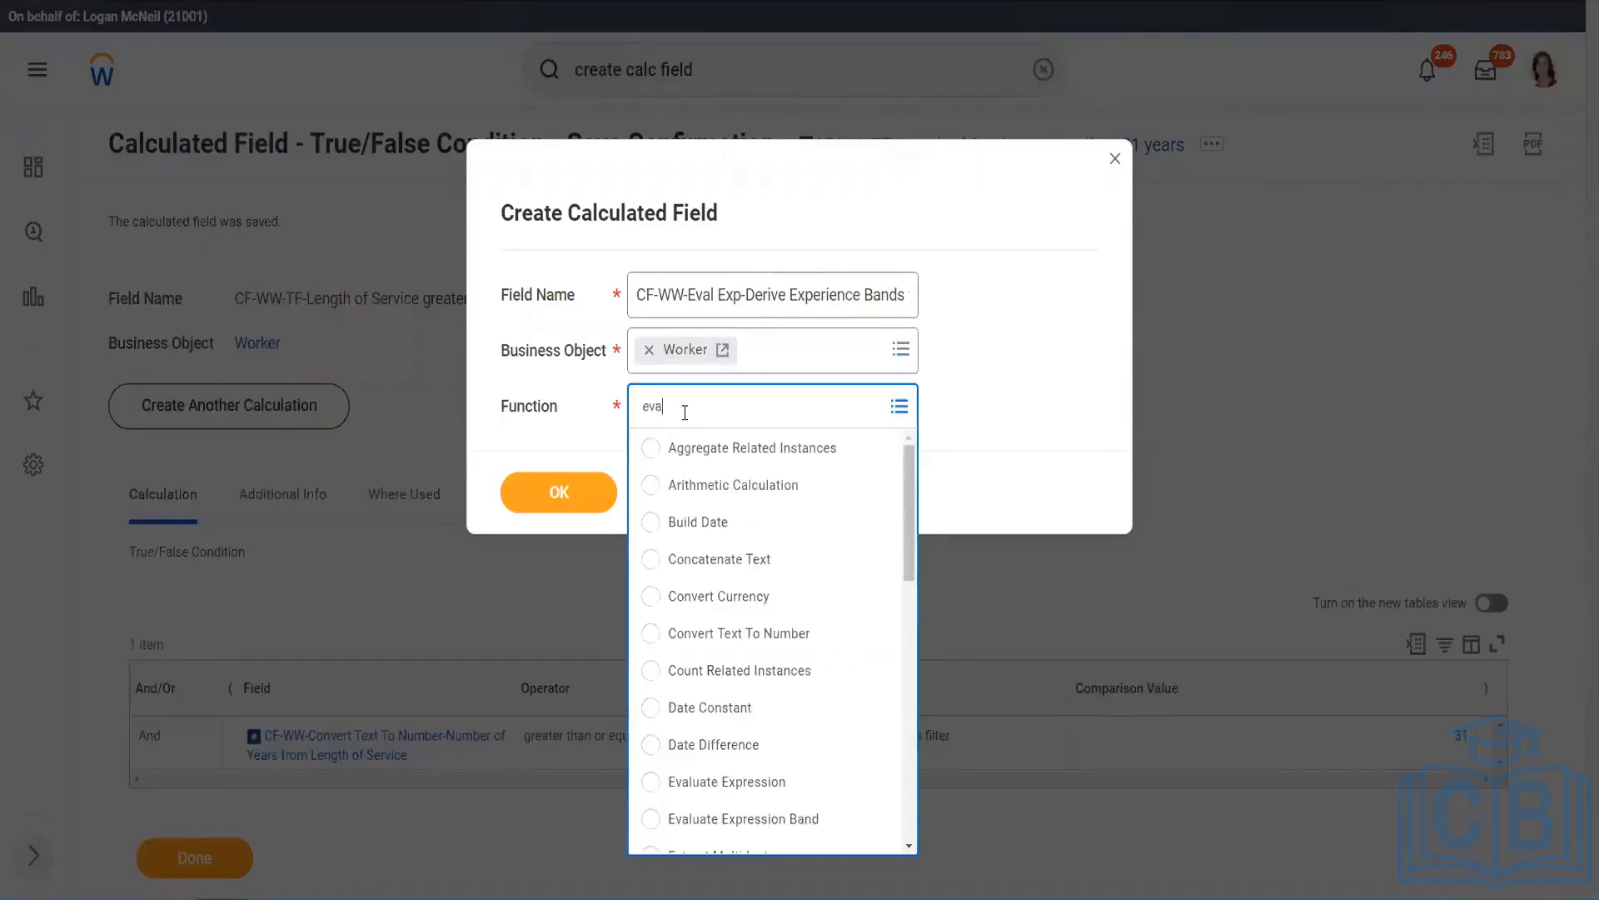
text(l exp)
key(Return)
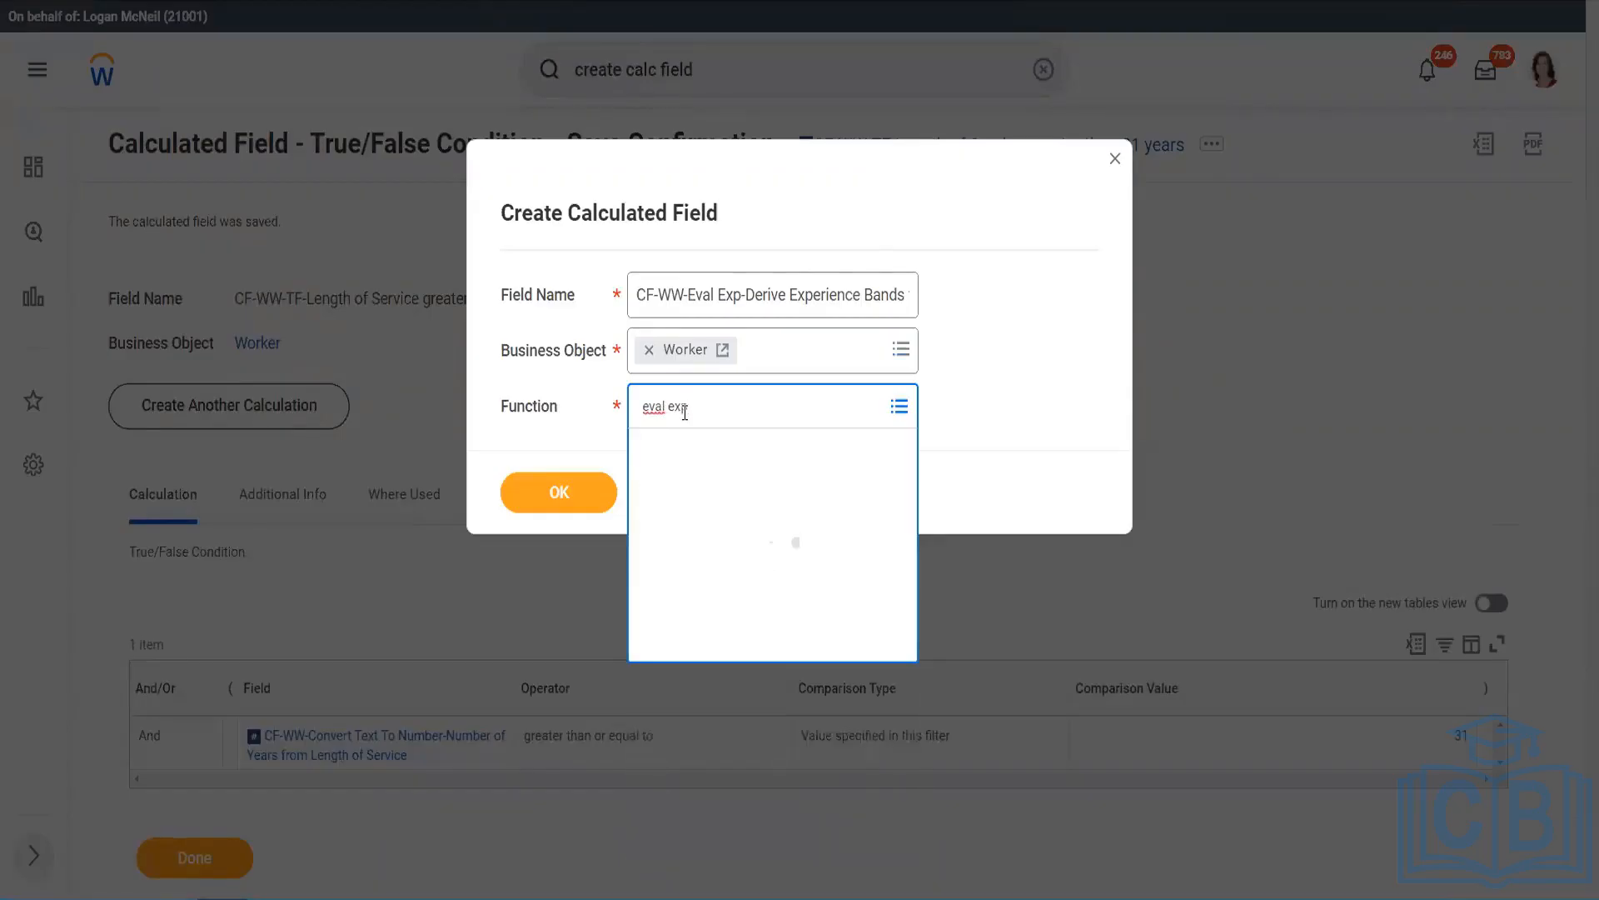
click(717, 500)
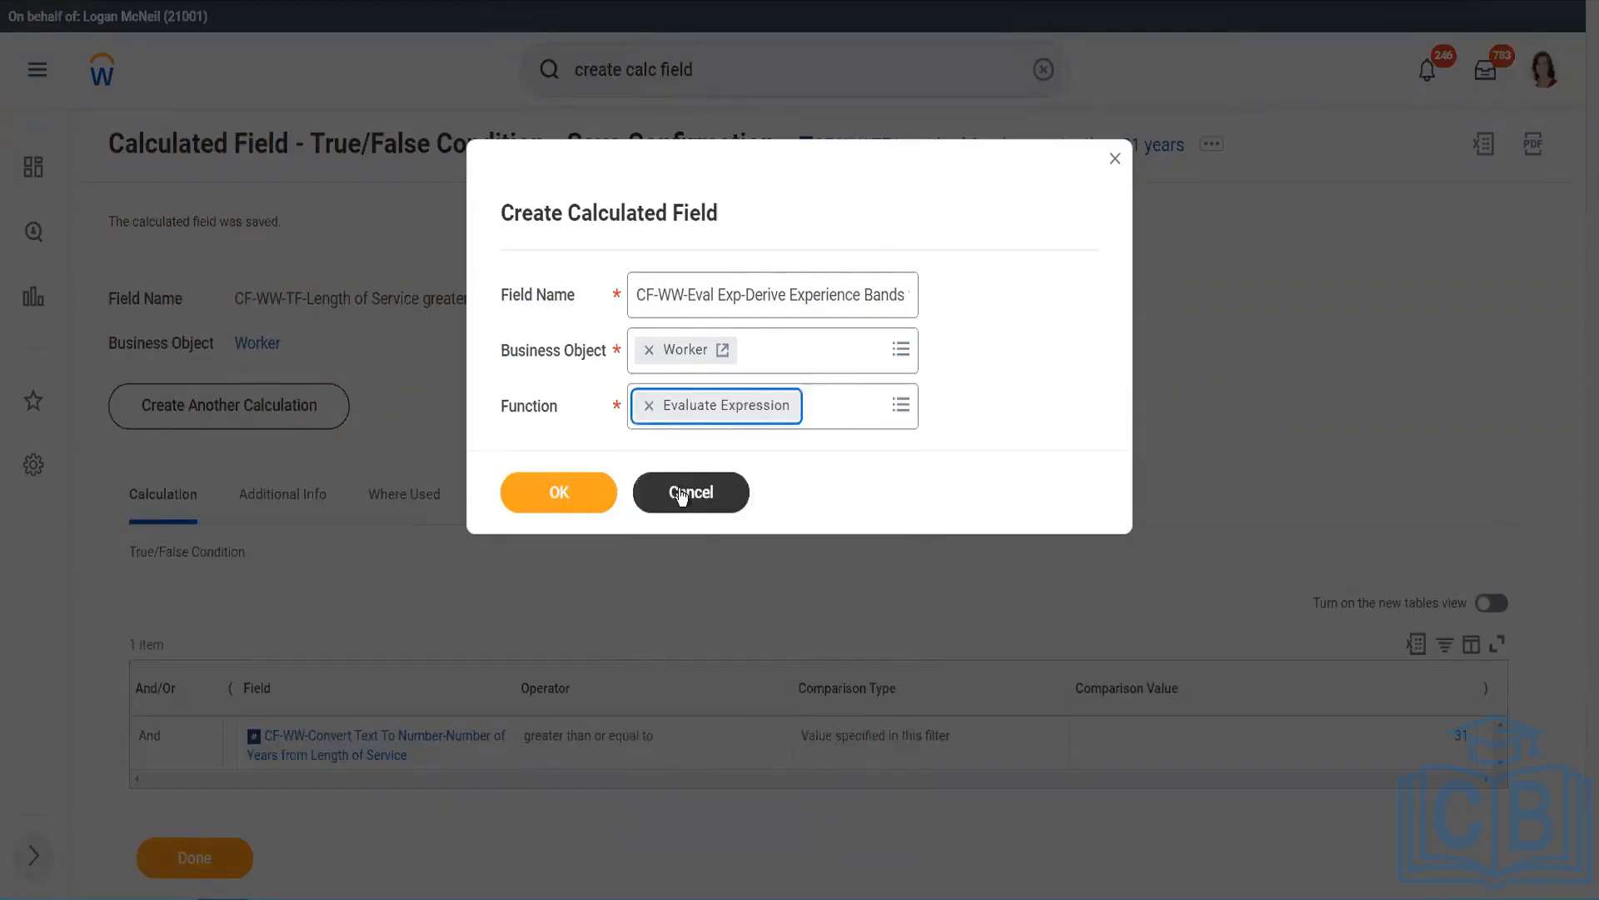
click(589, 500)
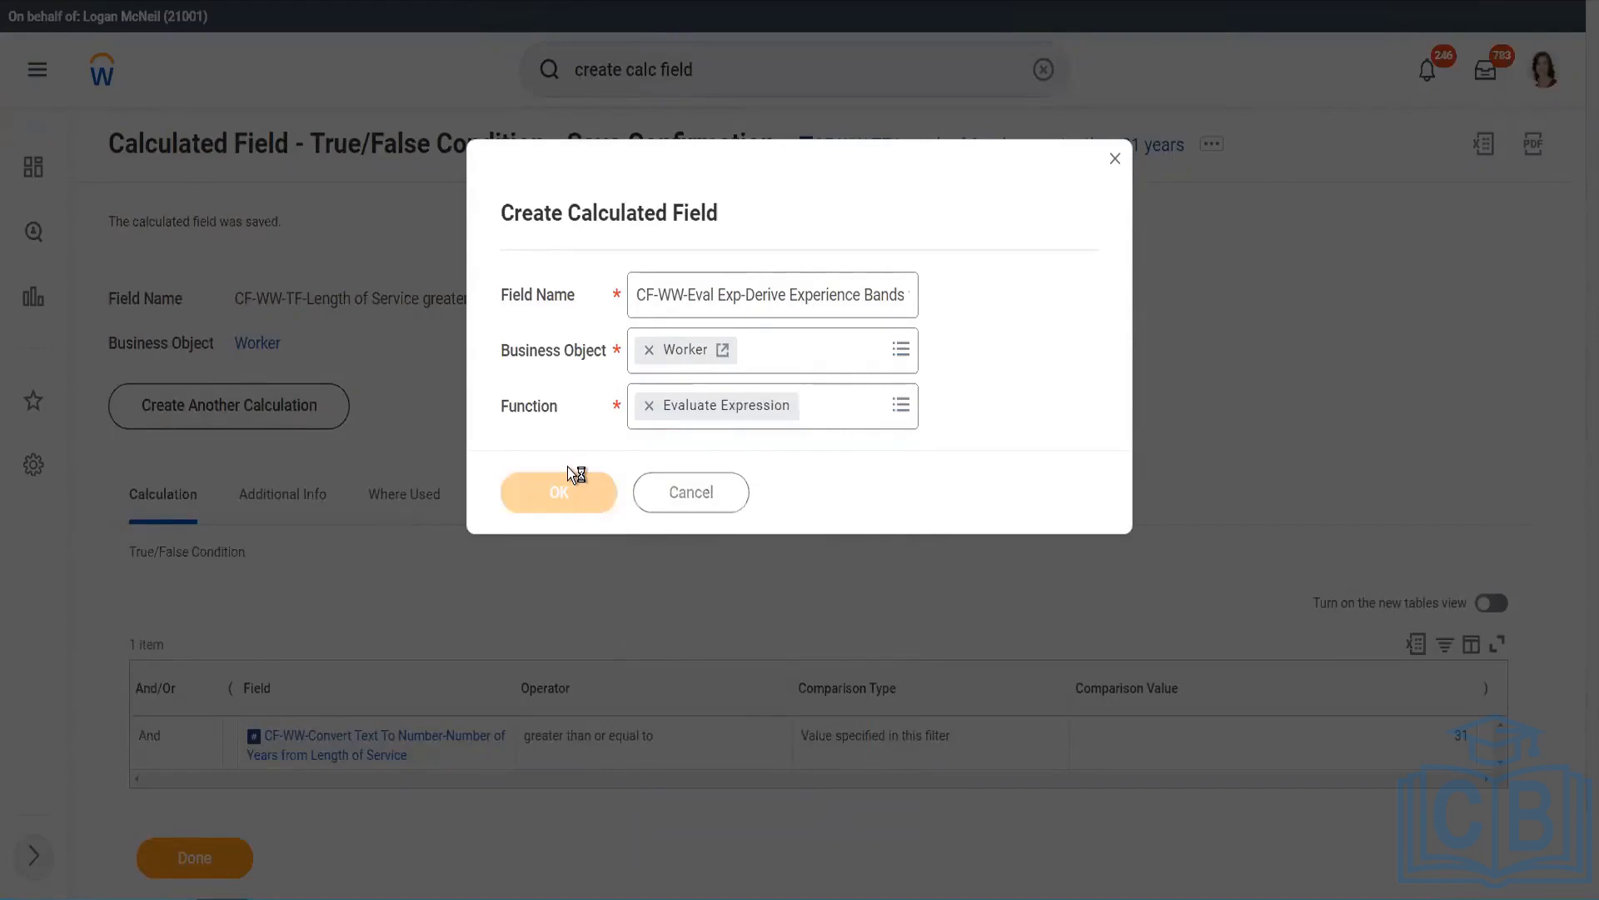
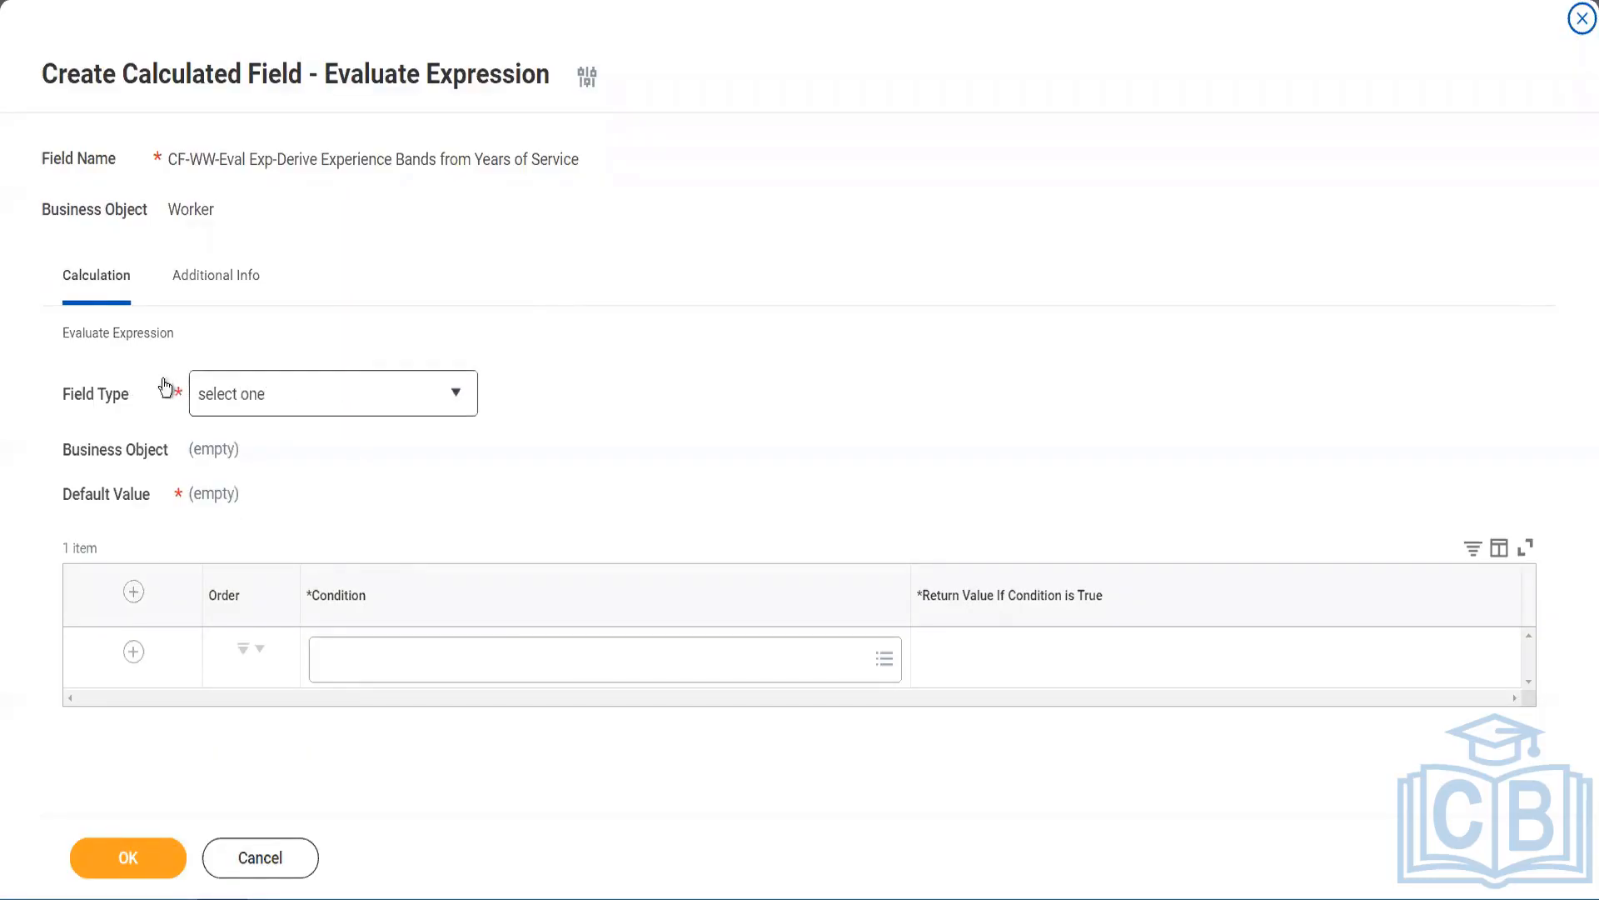
- Check the category values in the Notepad++ plan and set the Evaluate Expression field's type to Text in Workday
click(356, 390)
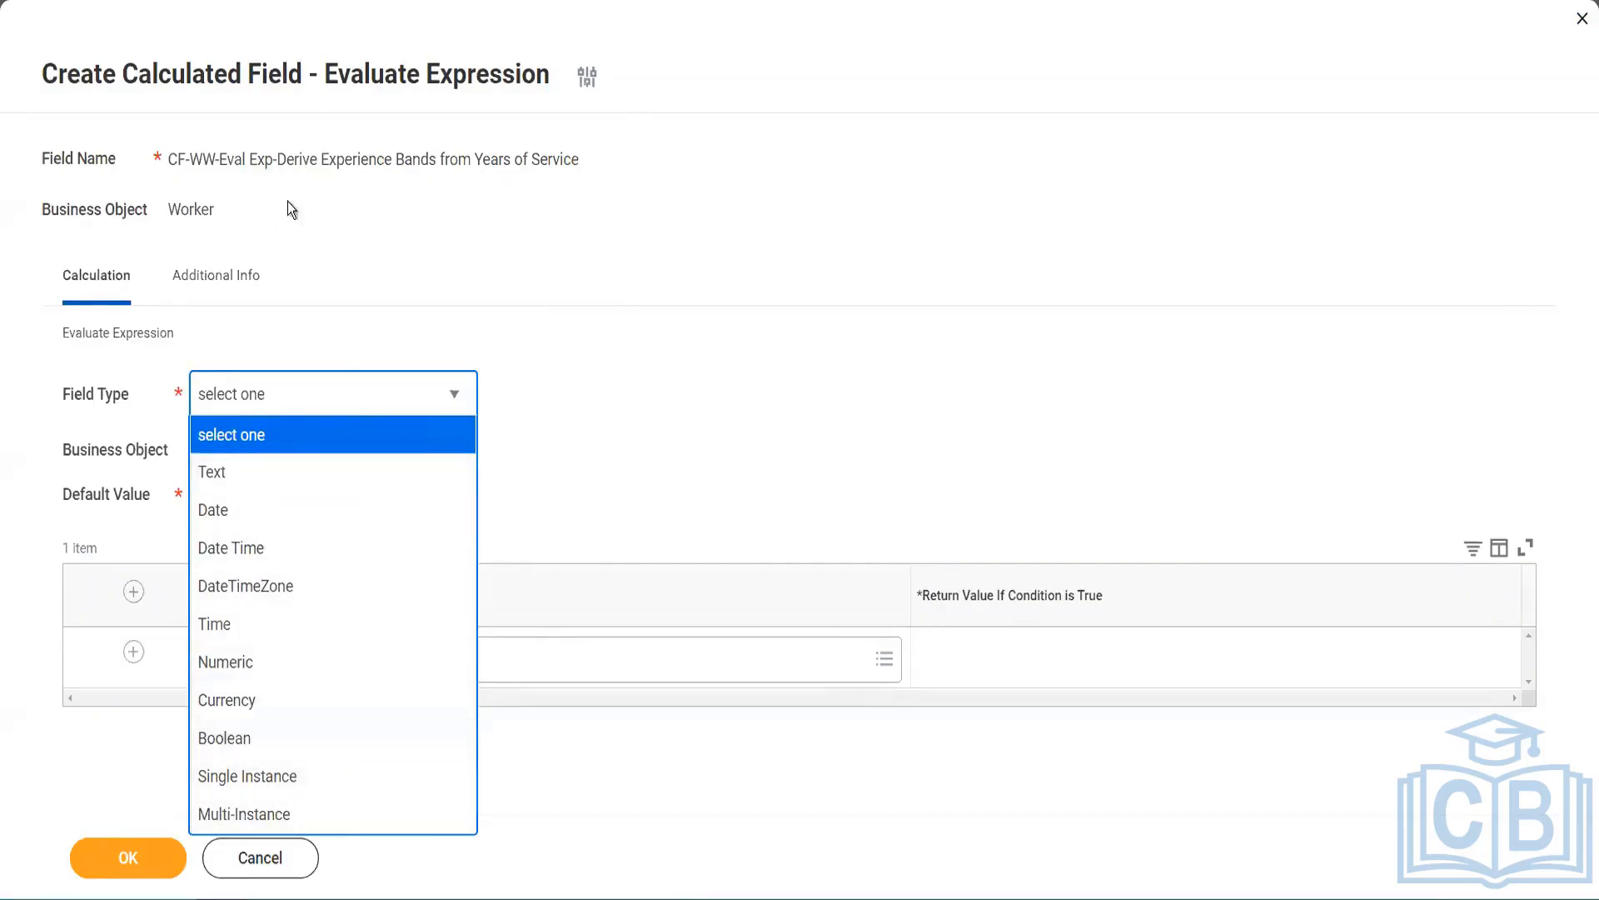
click(363, 225)
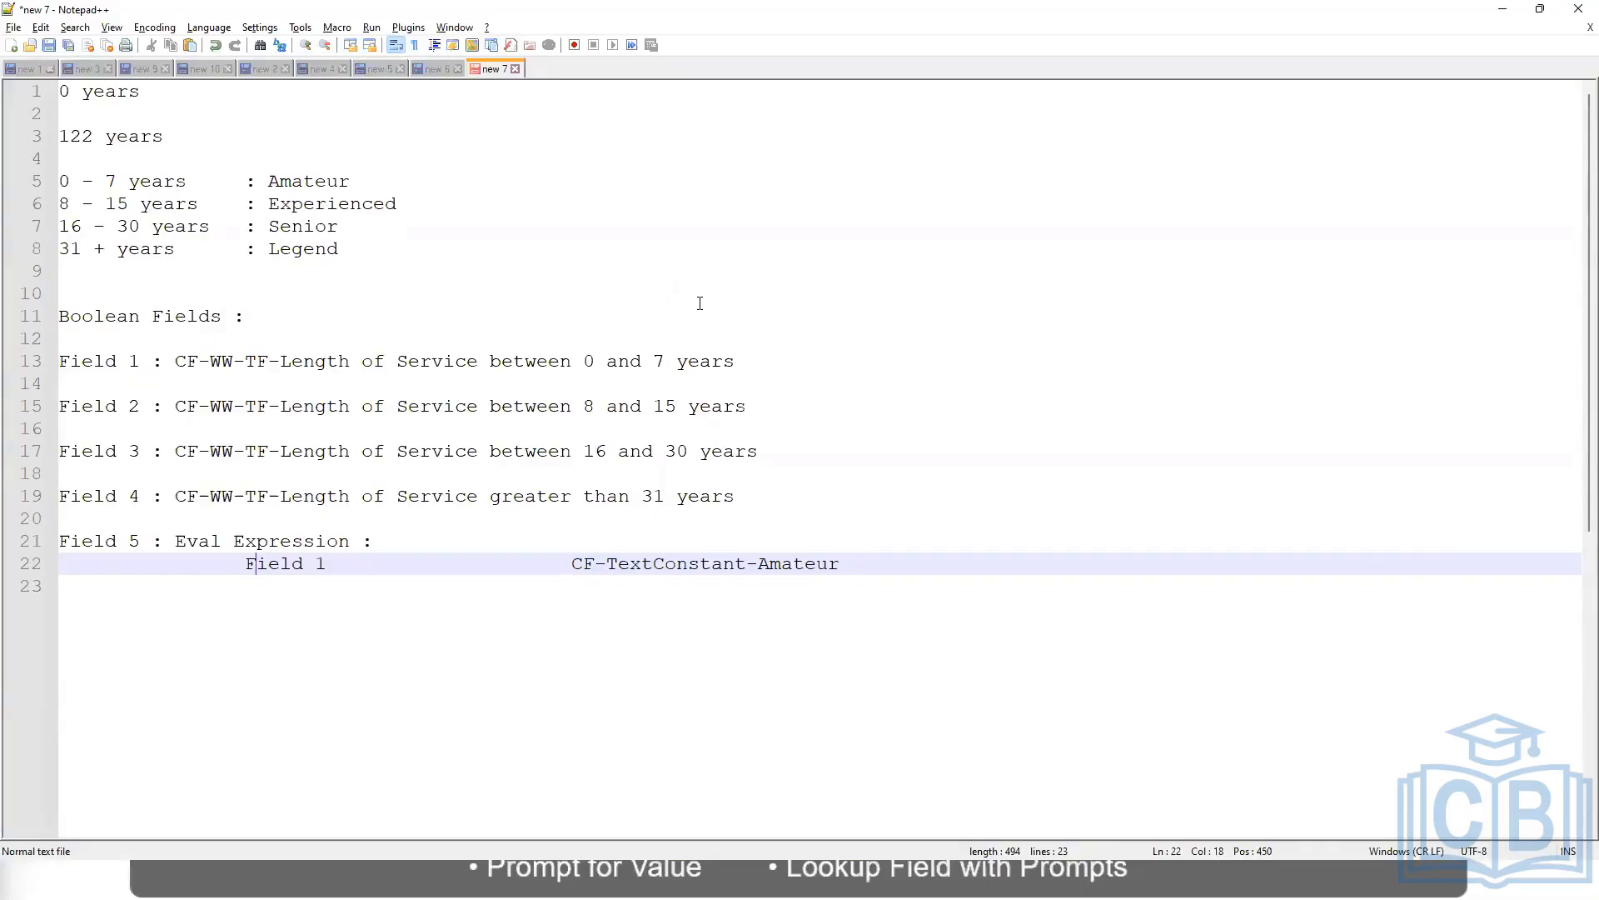
double_click(305, 182)
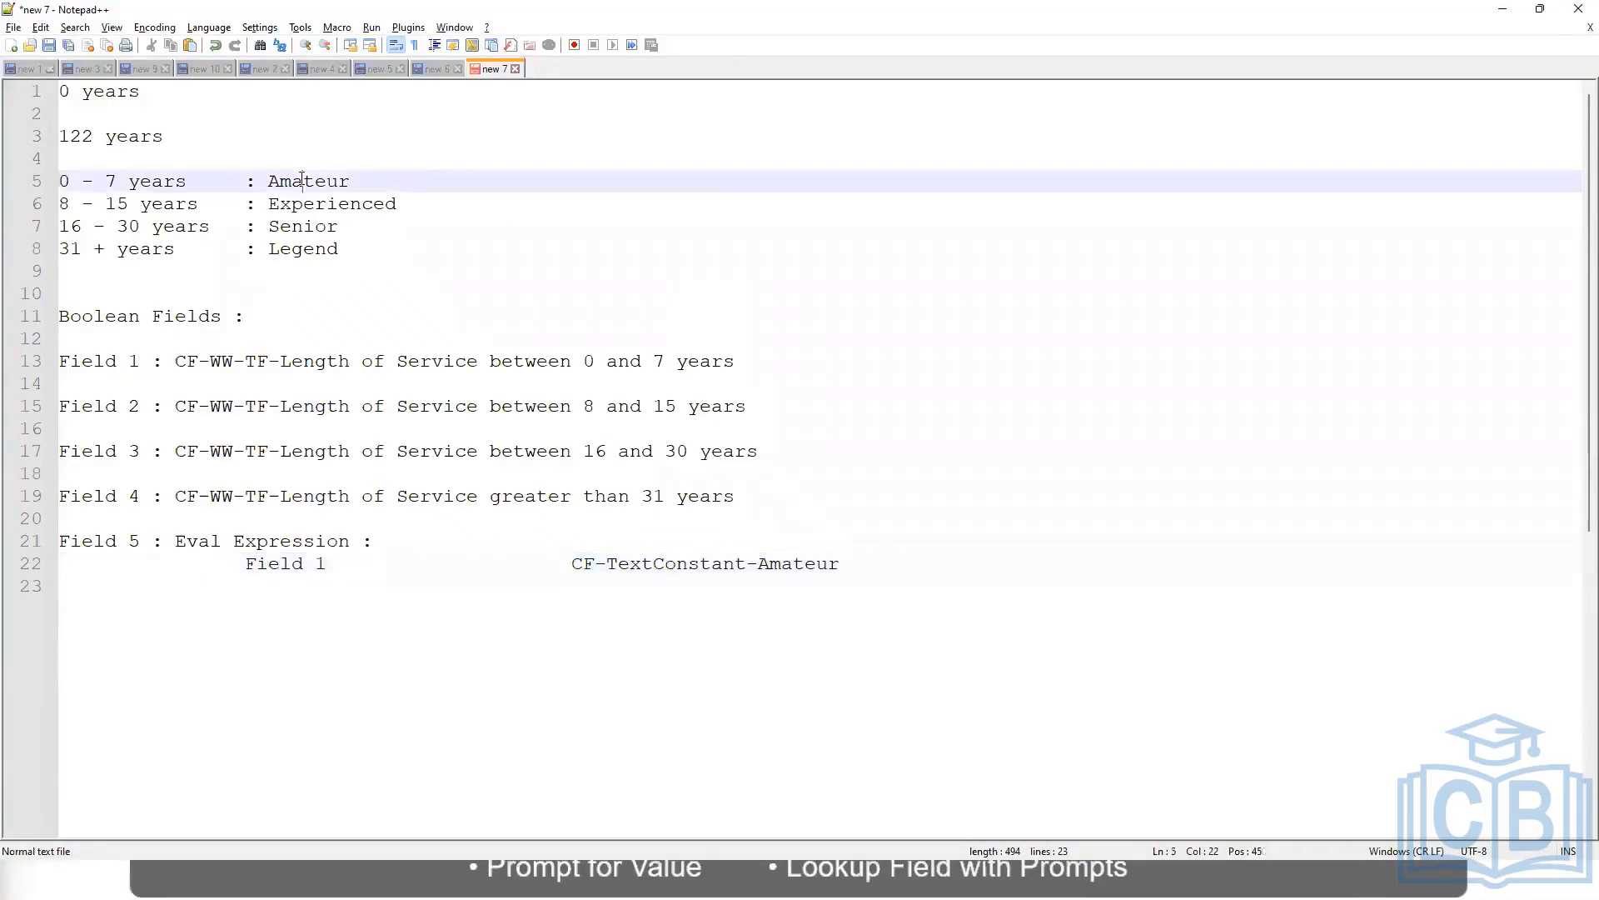
double_click(332, 207)
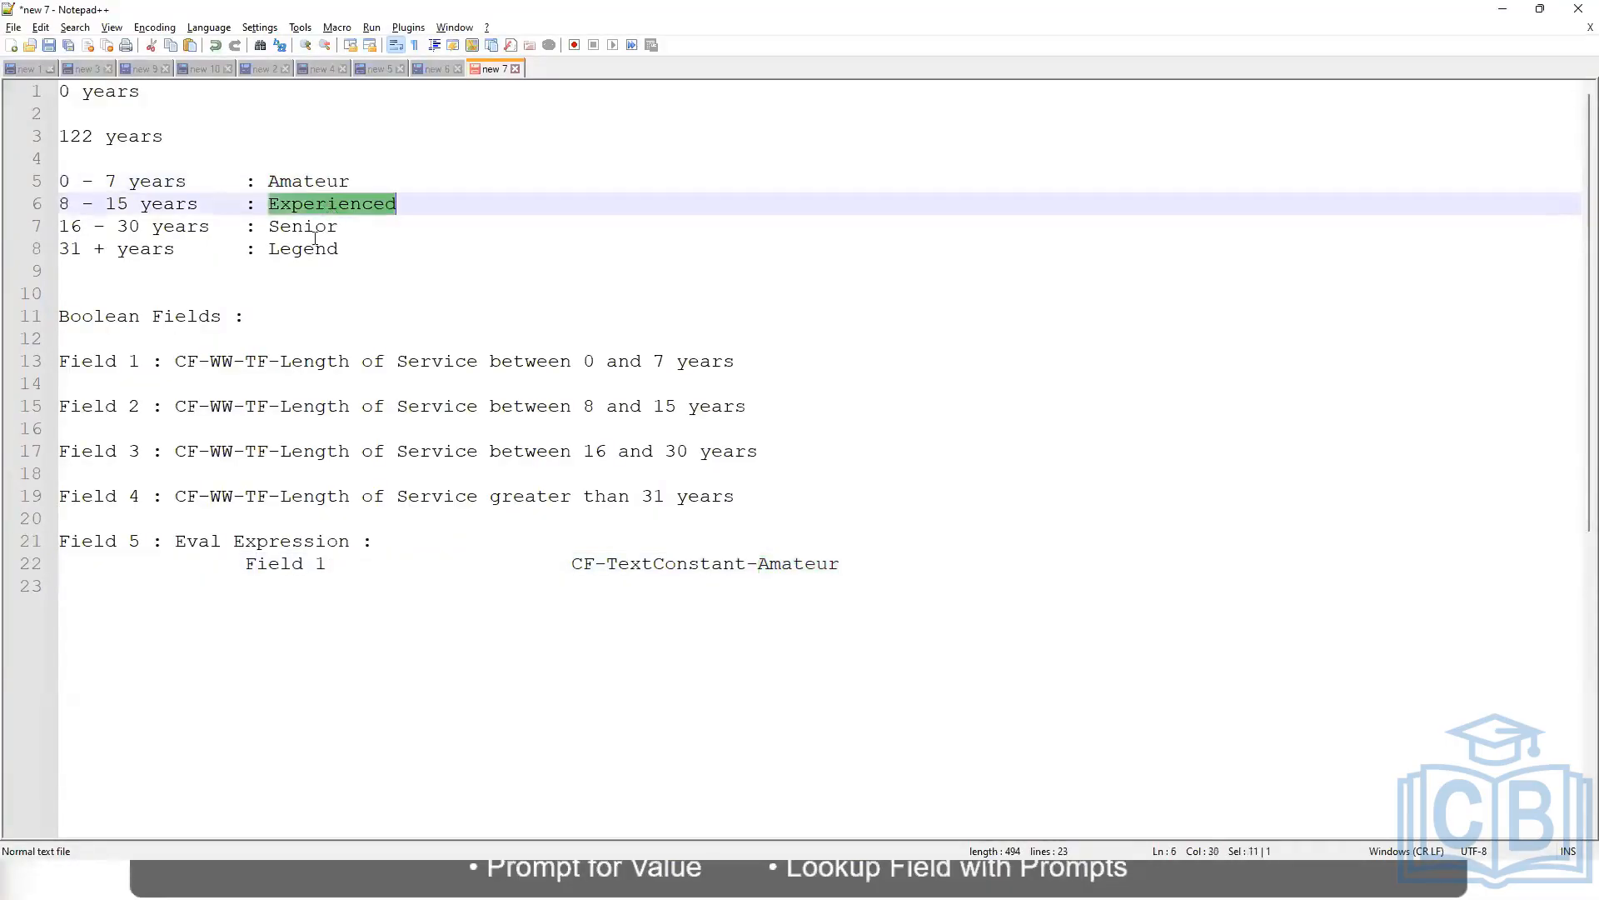
click(313, 226)
click(313, 249)
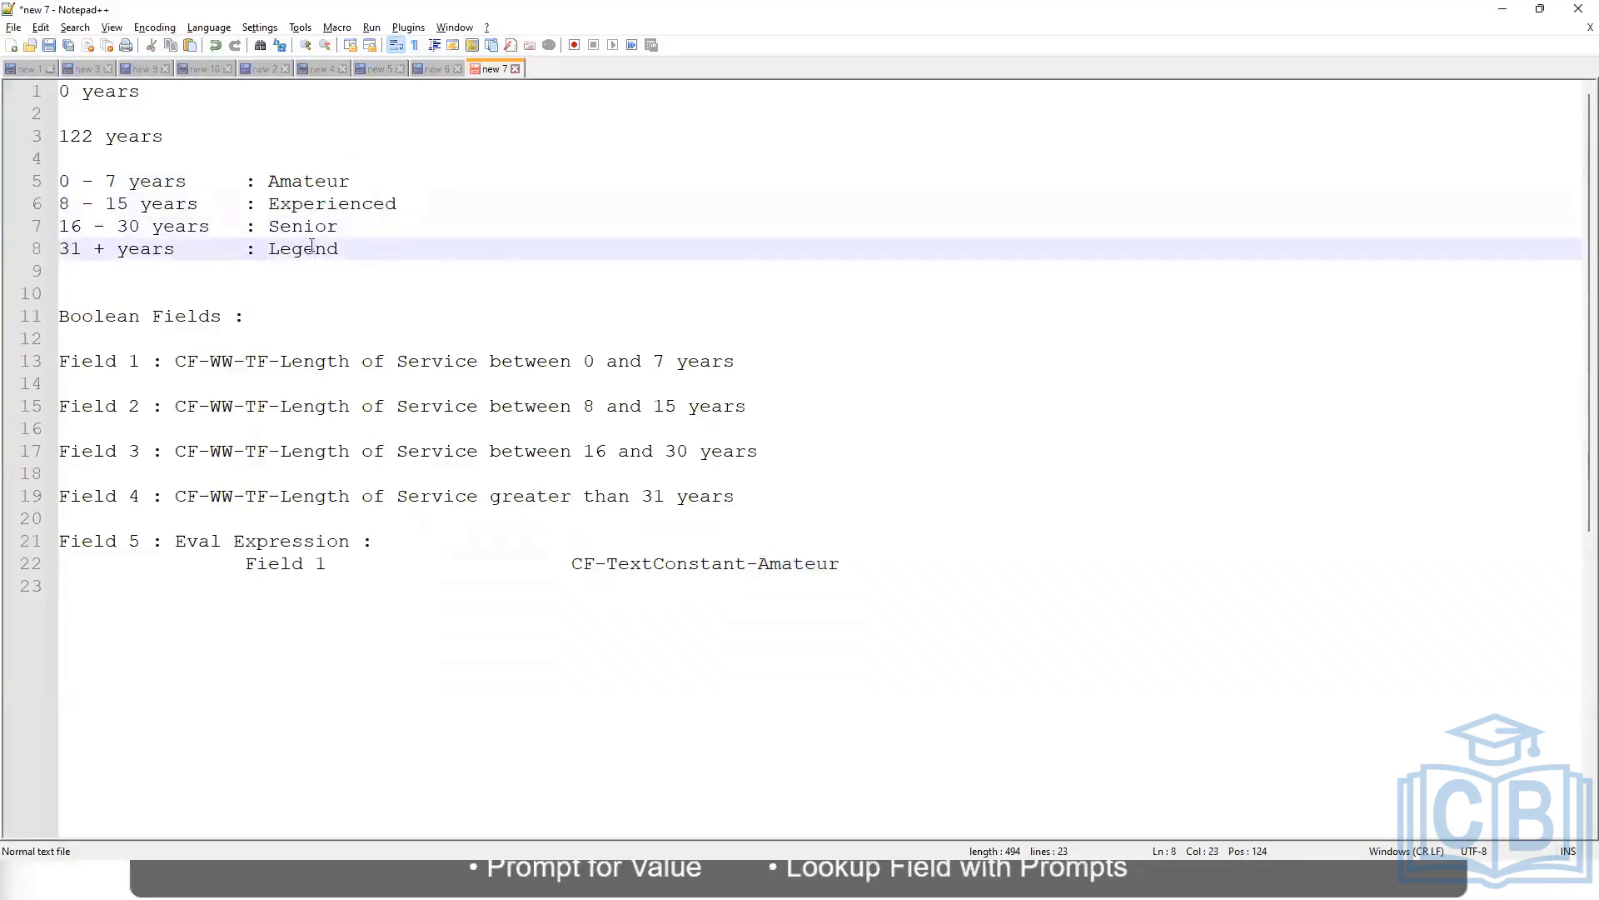
double_click(315, 181)
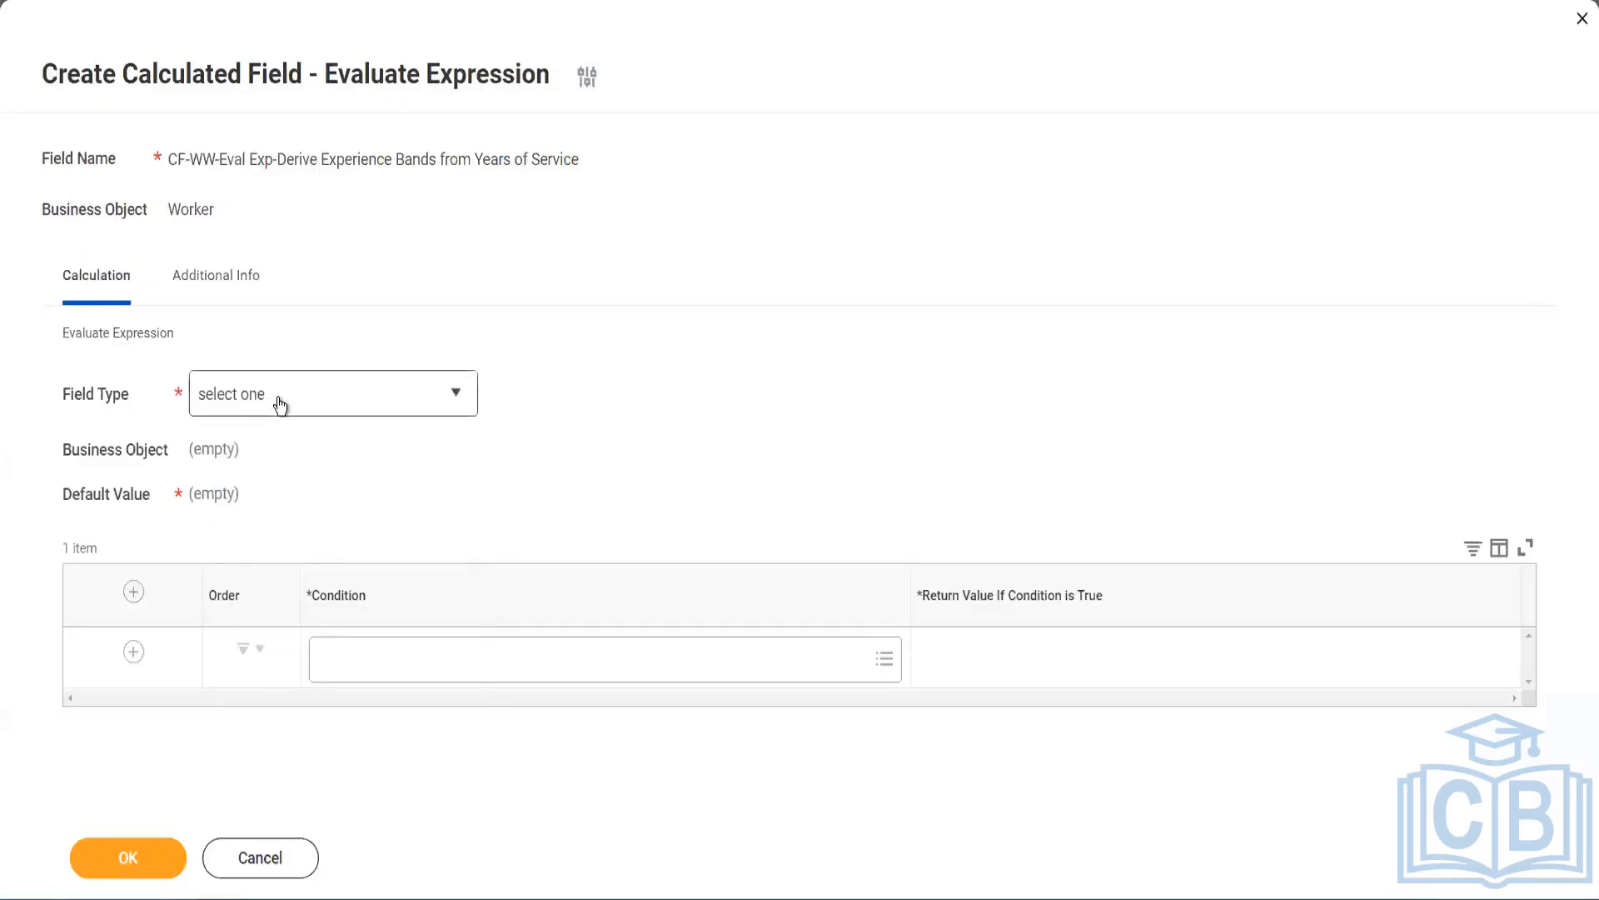
click(278, 405)
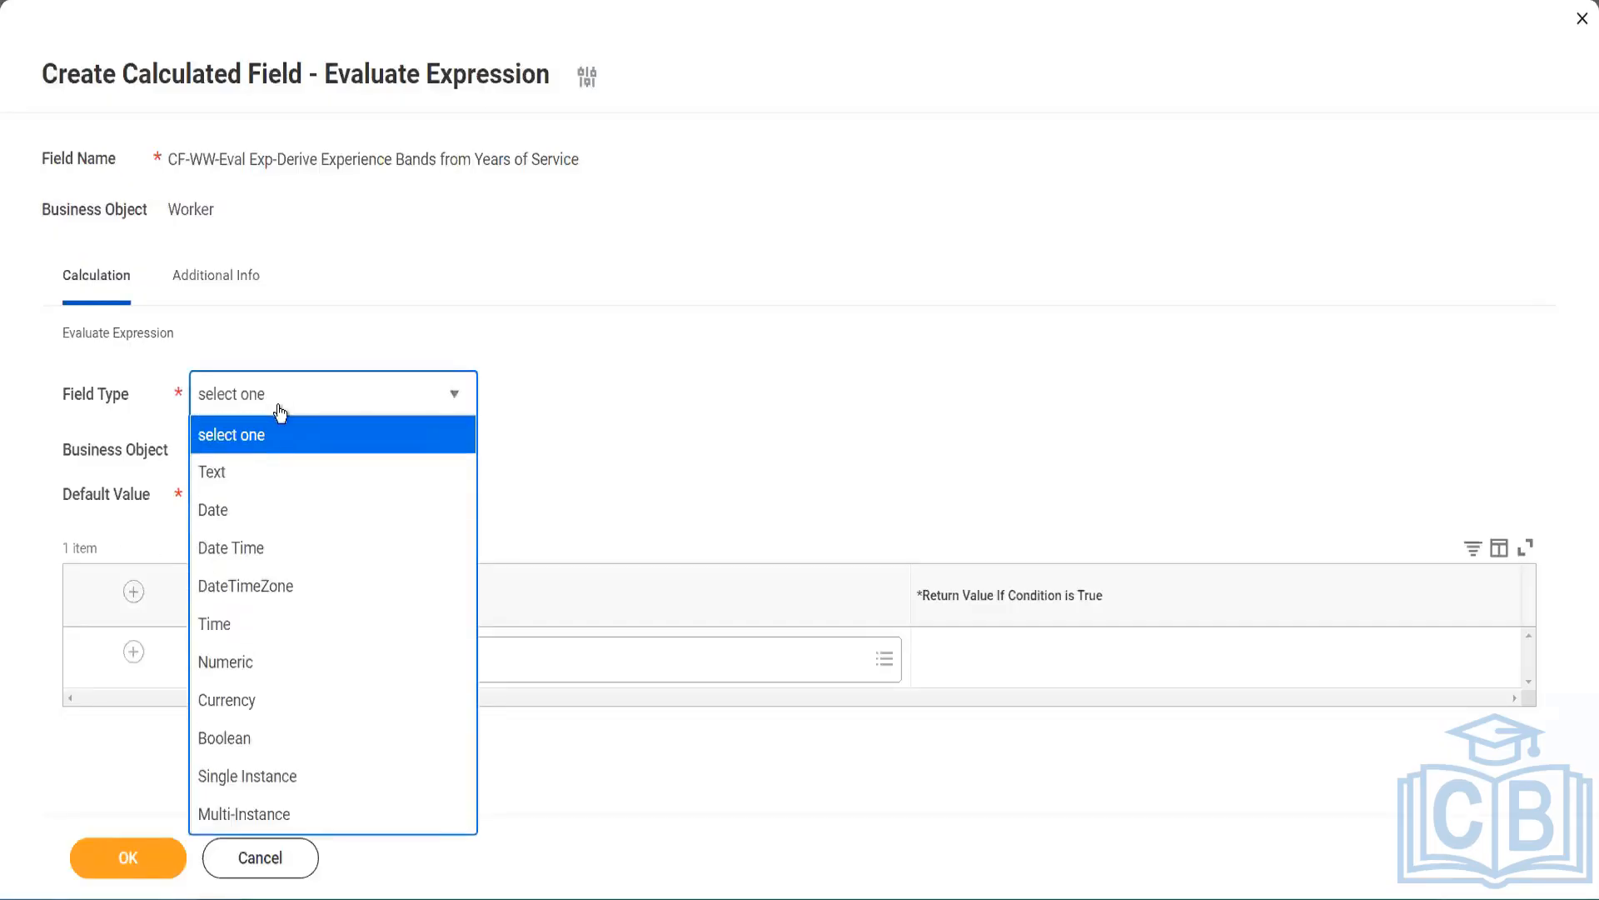
click(248, 482)
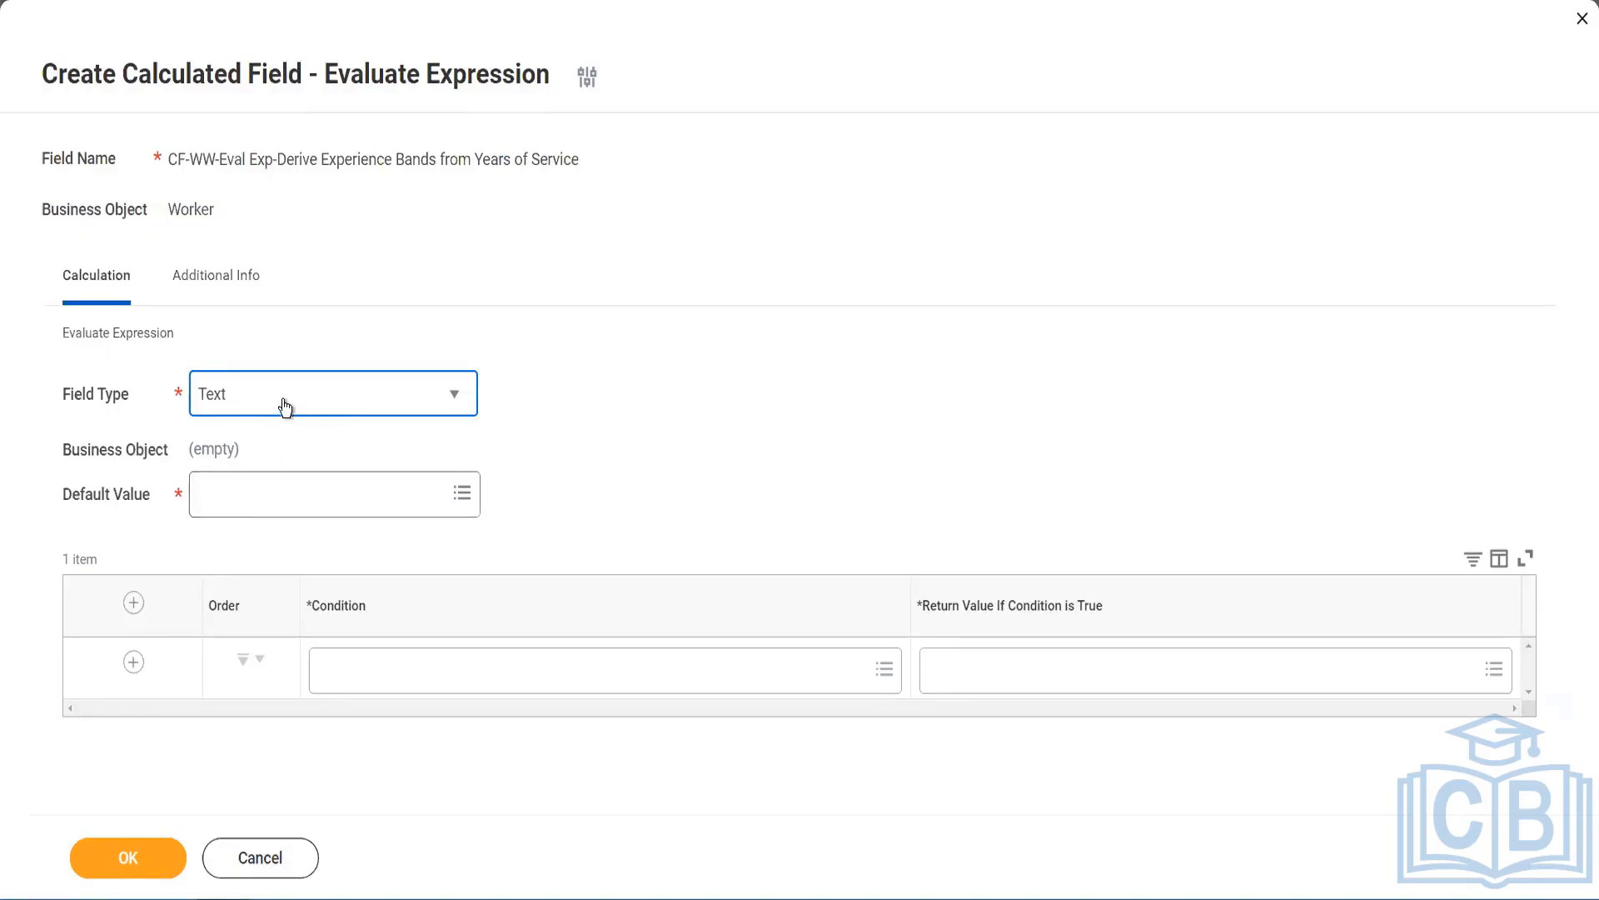
- Set the default value to the dash (-) text field from the global fields
click(265, 498)
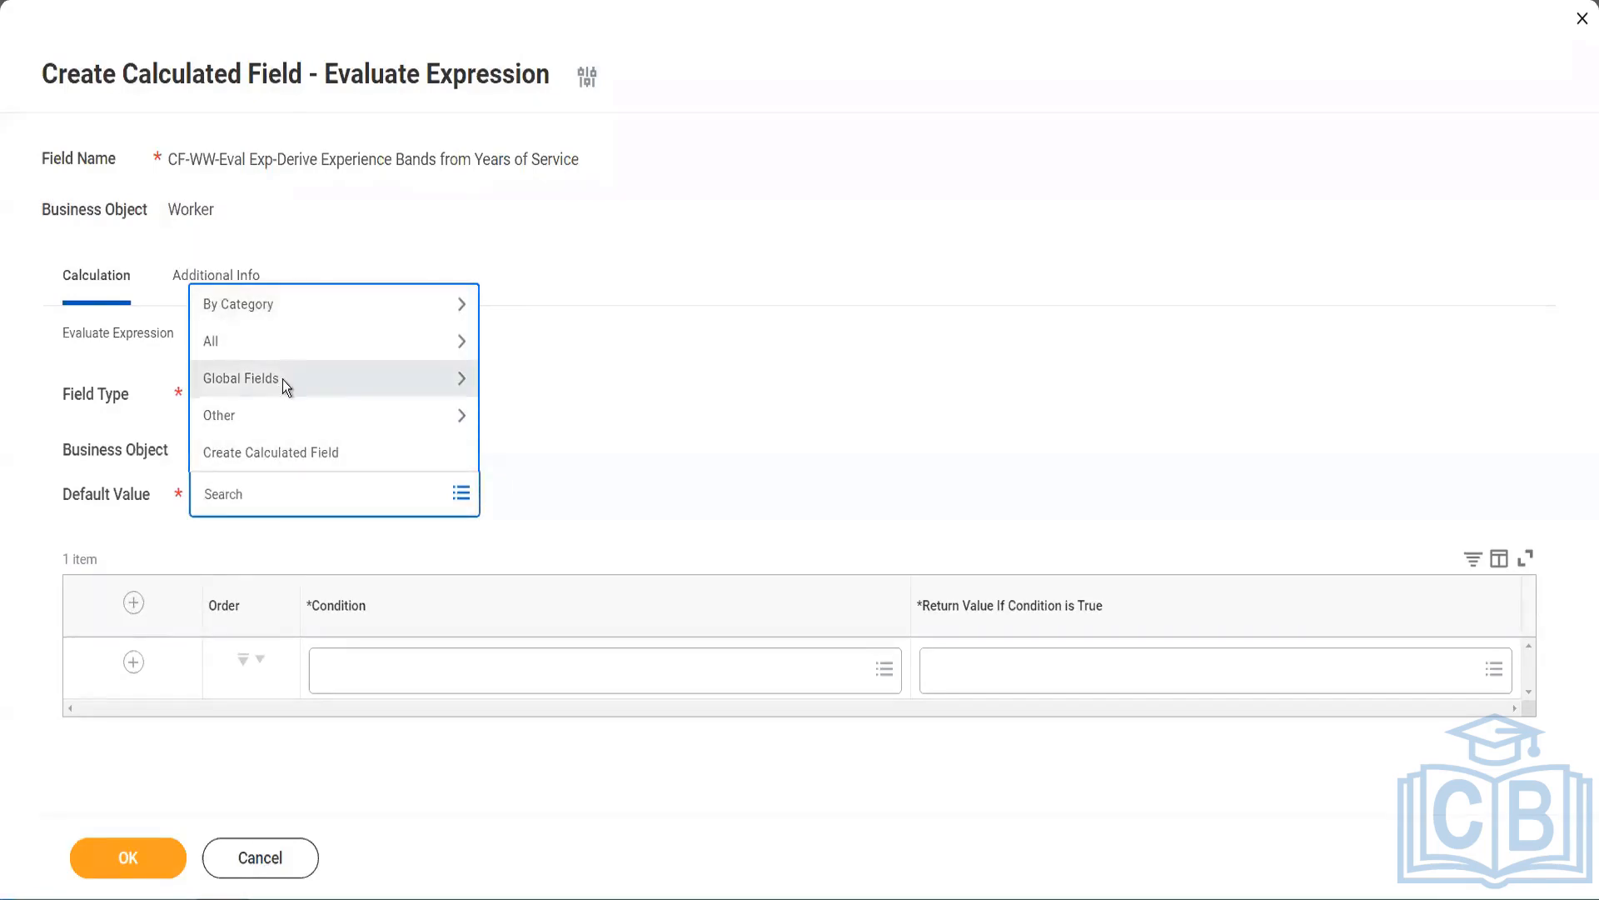
click(283, 379)
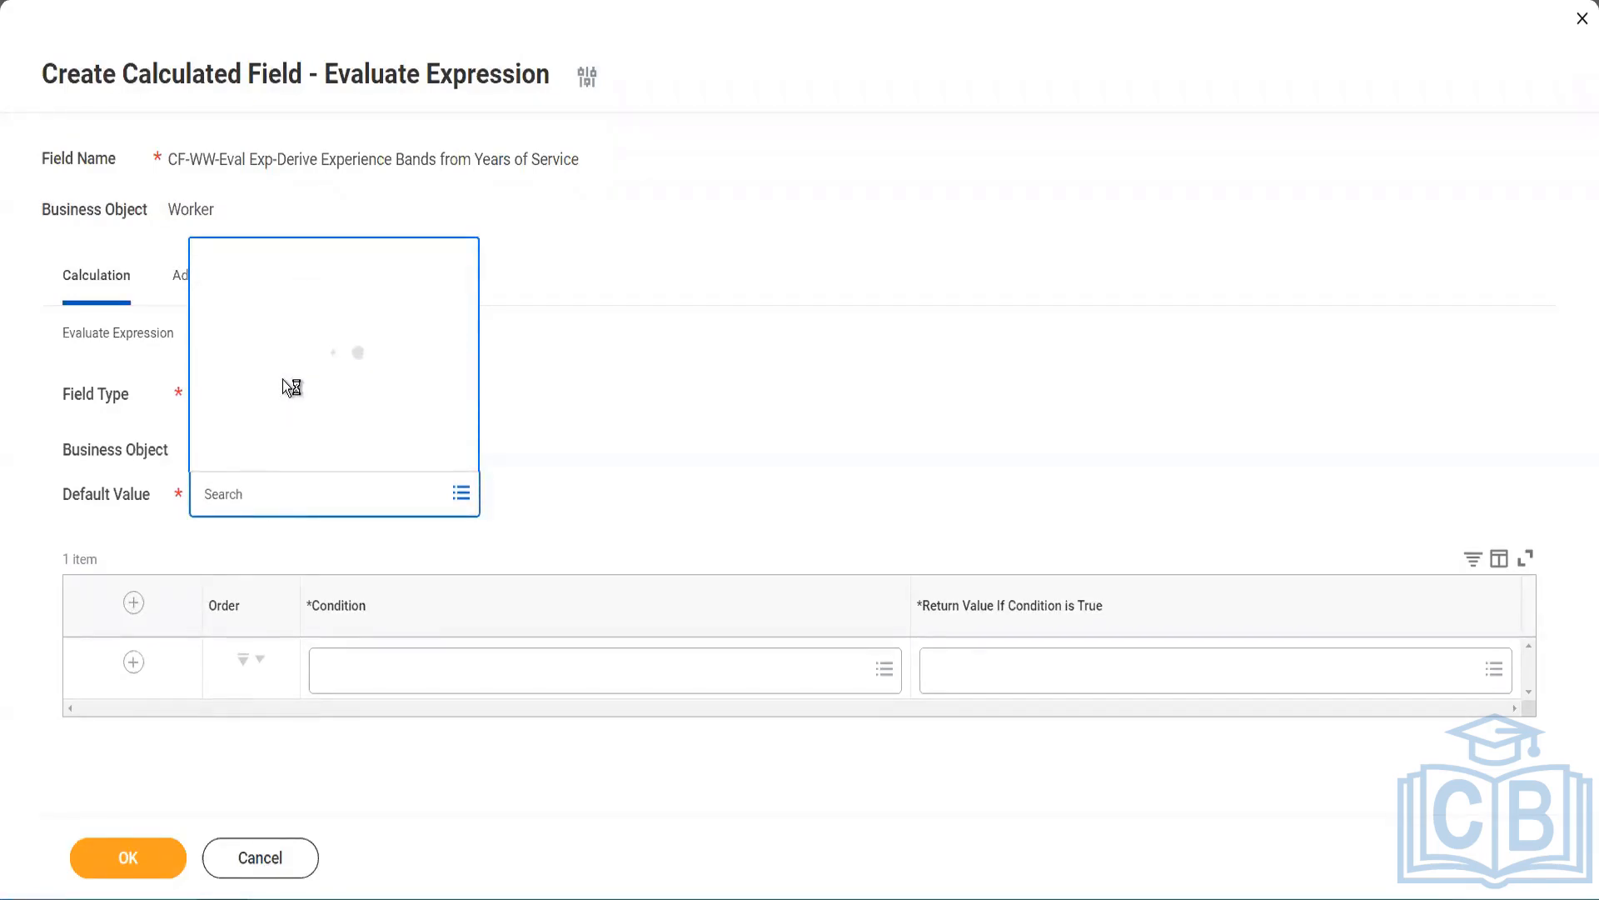
click(293, 452)
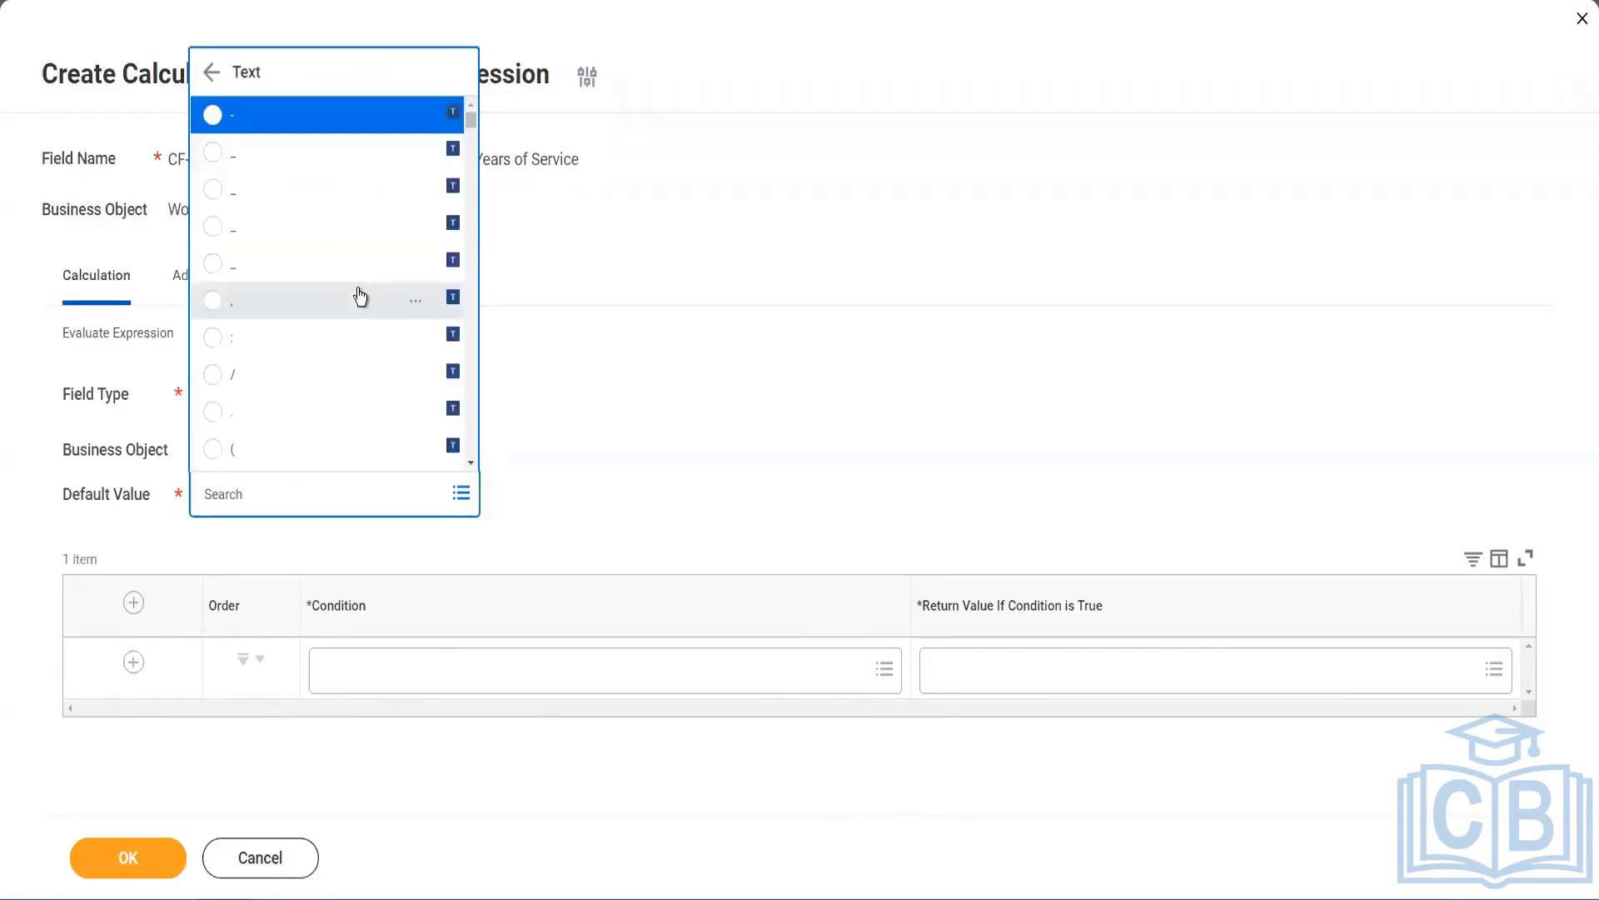
click(263, 120)
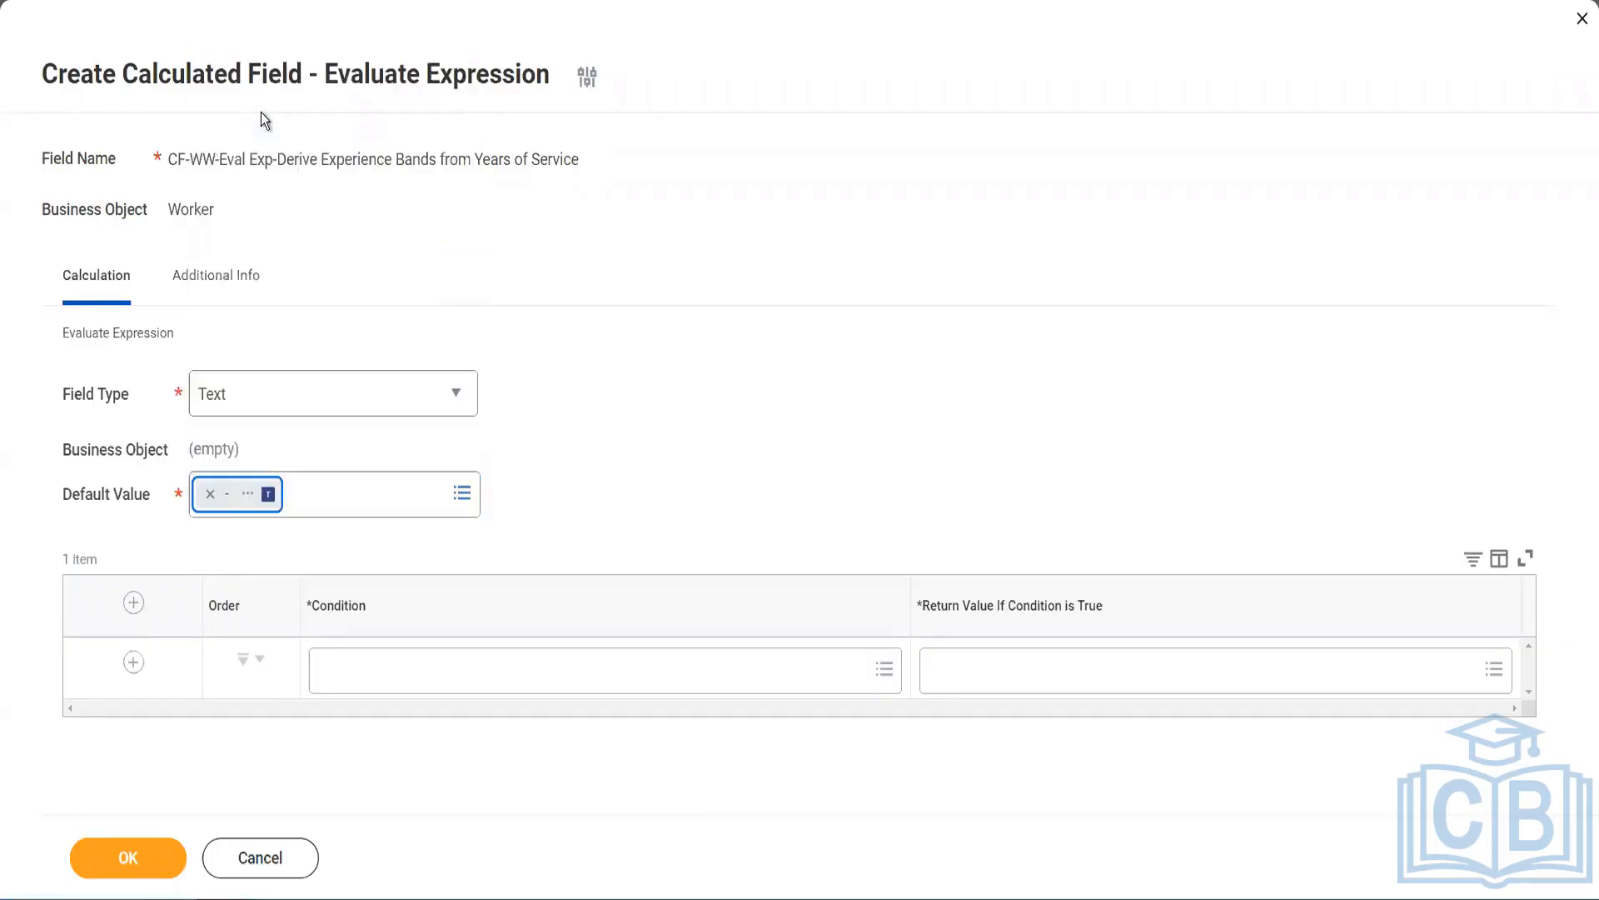
- Examine the dash field's report field details, especially its description, and close them
click(254, 498)
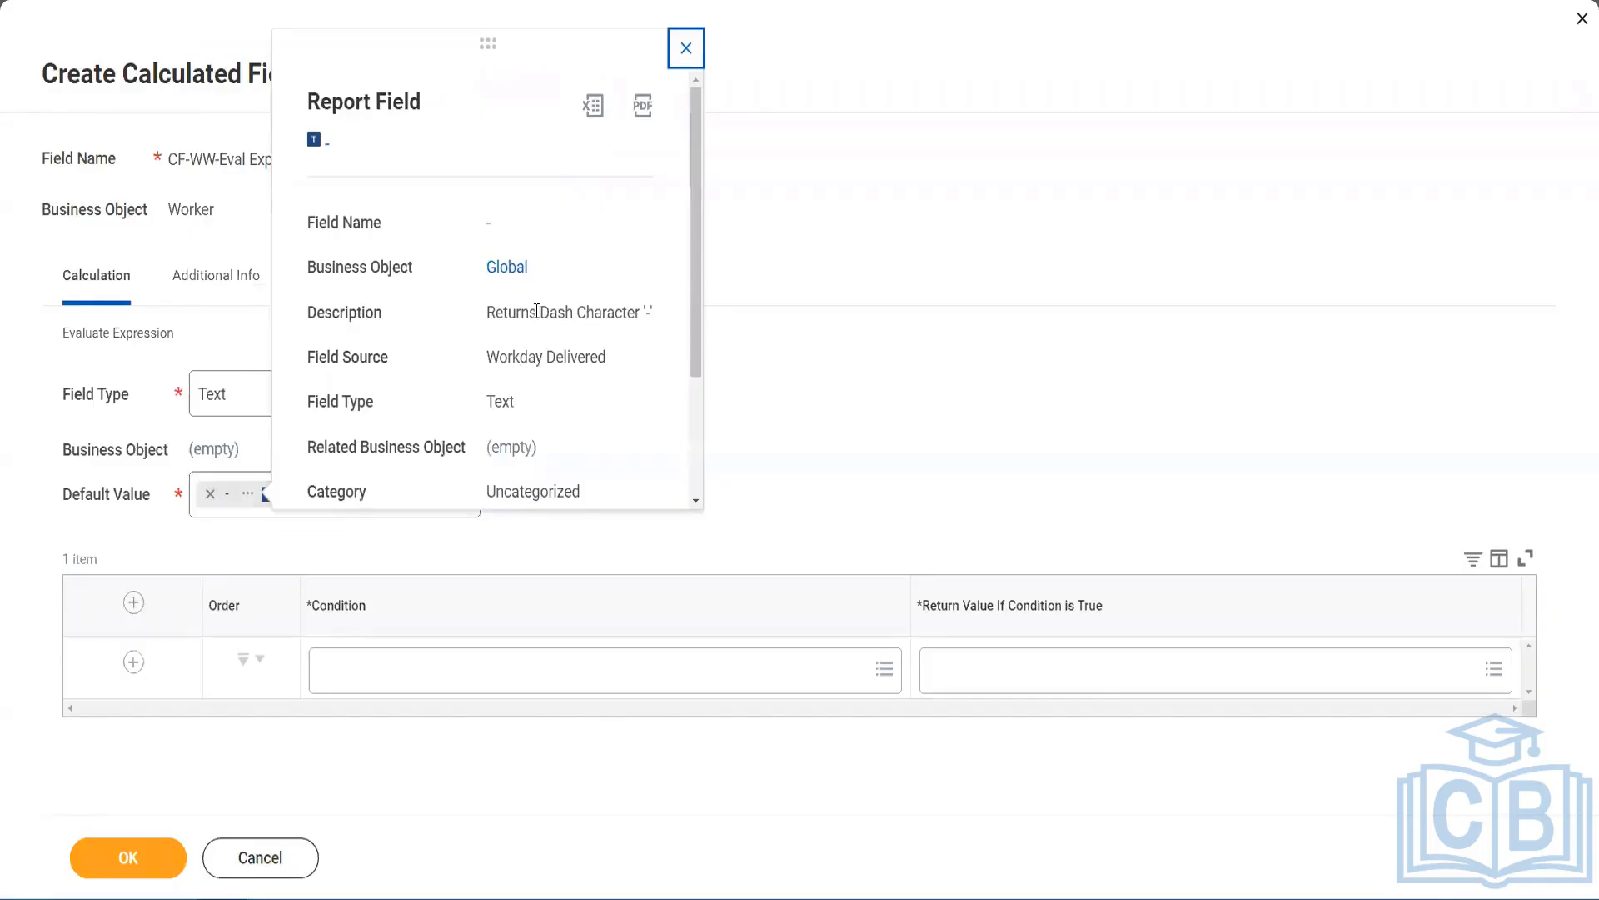
drag(536, 311, 642, 319)
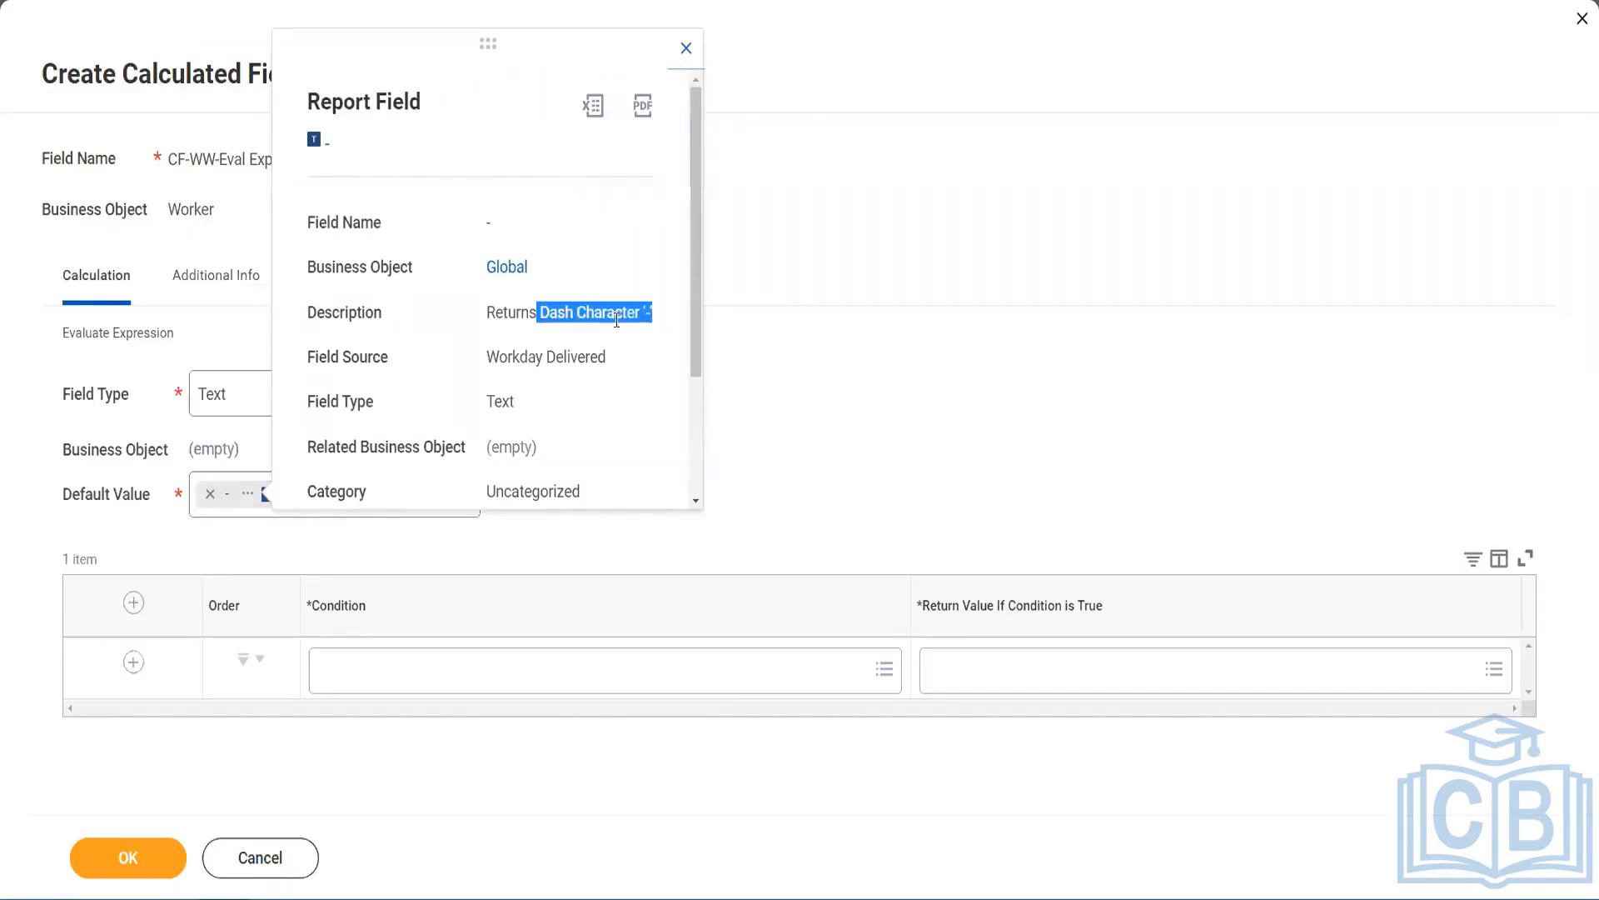
click(588, 319)
click(685, 40)
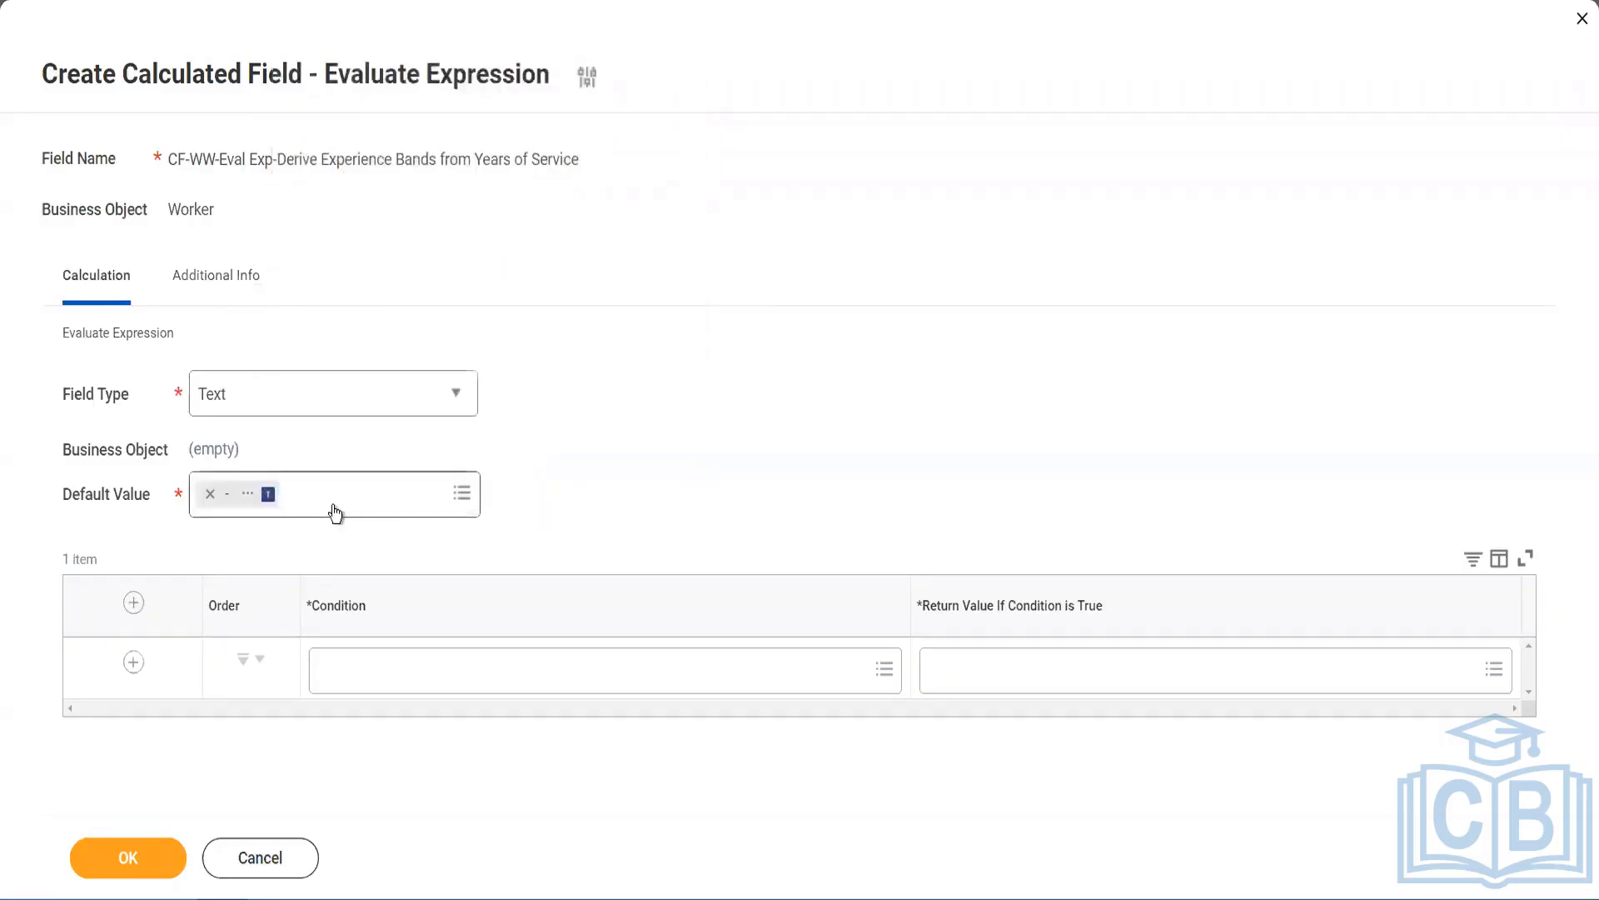
- Inspect the details of the underscore text constants among the global fields and reselect the dash (-) as the default value
click(213, 494)
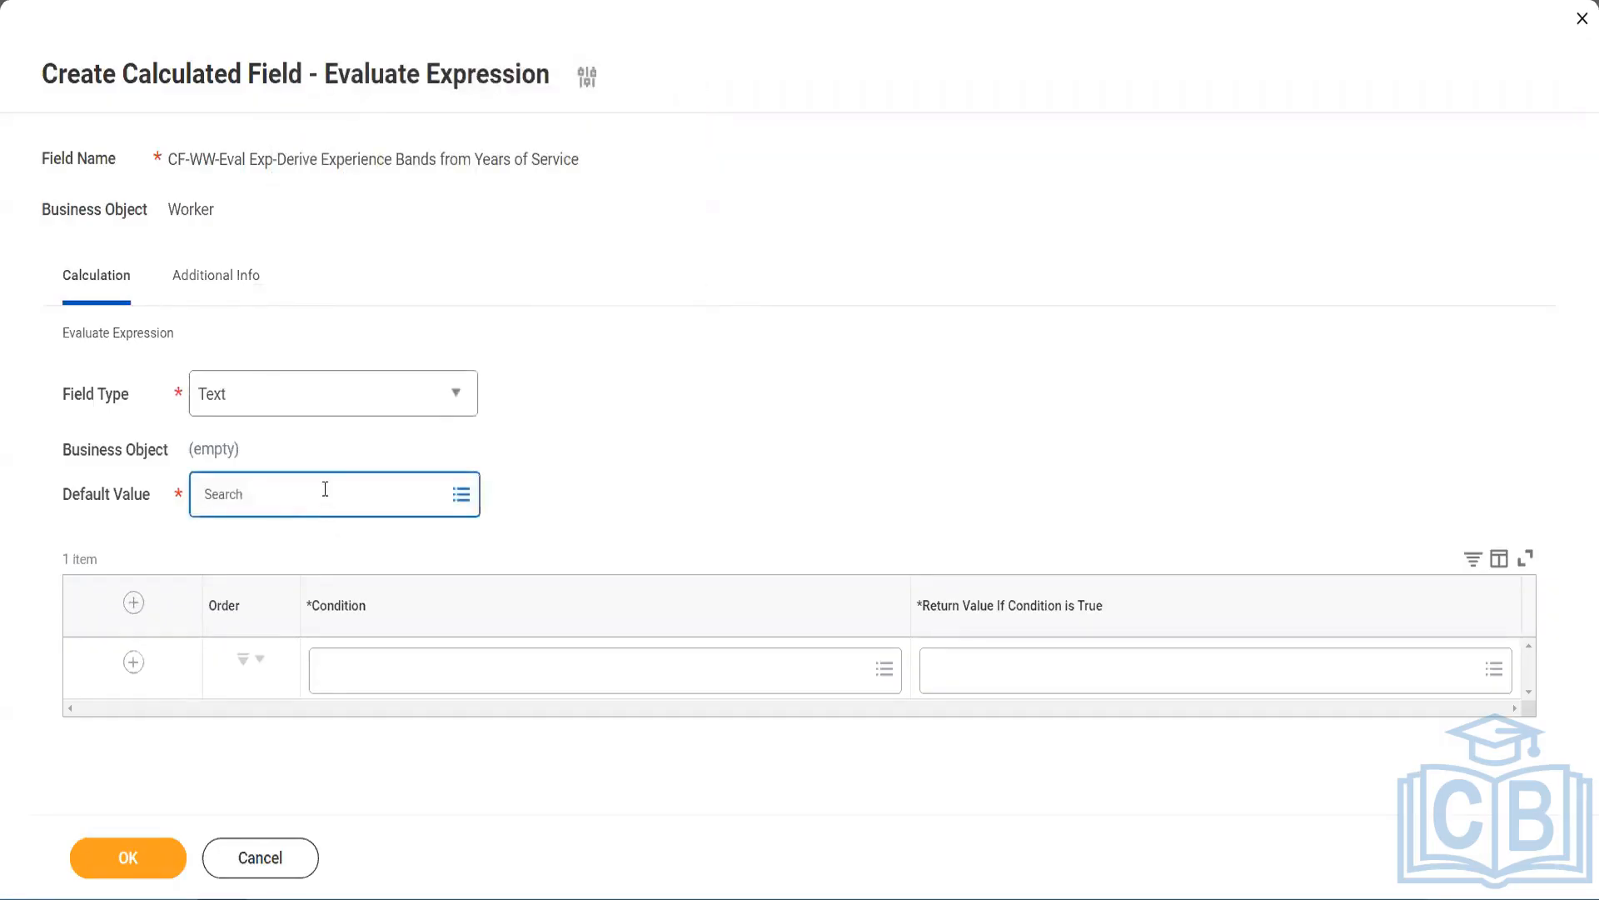
click(325, 492)
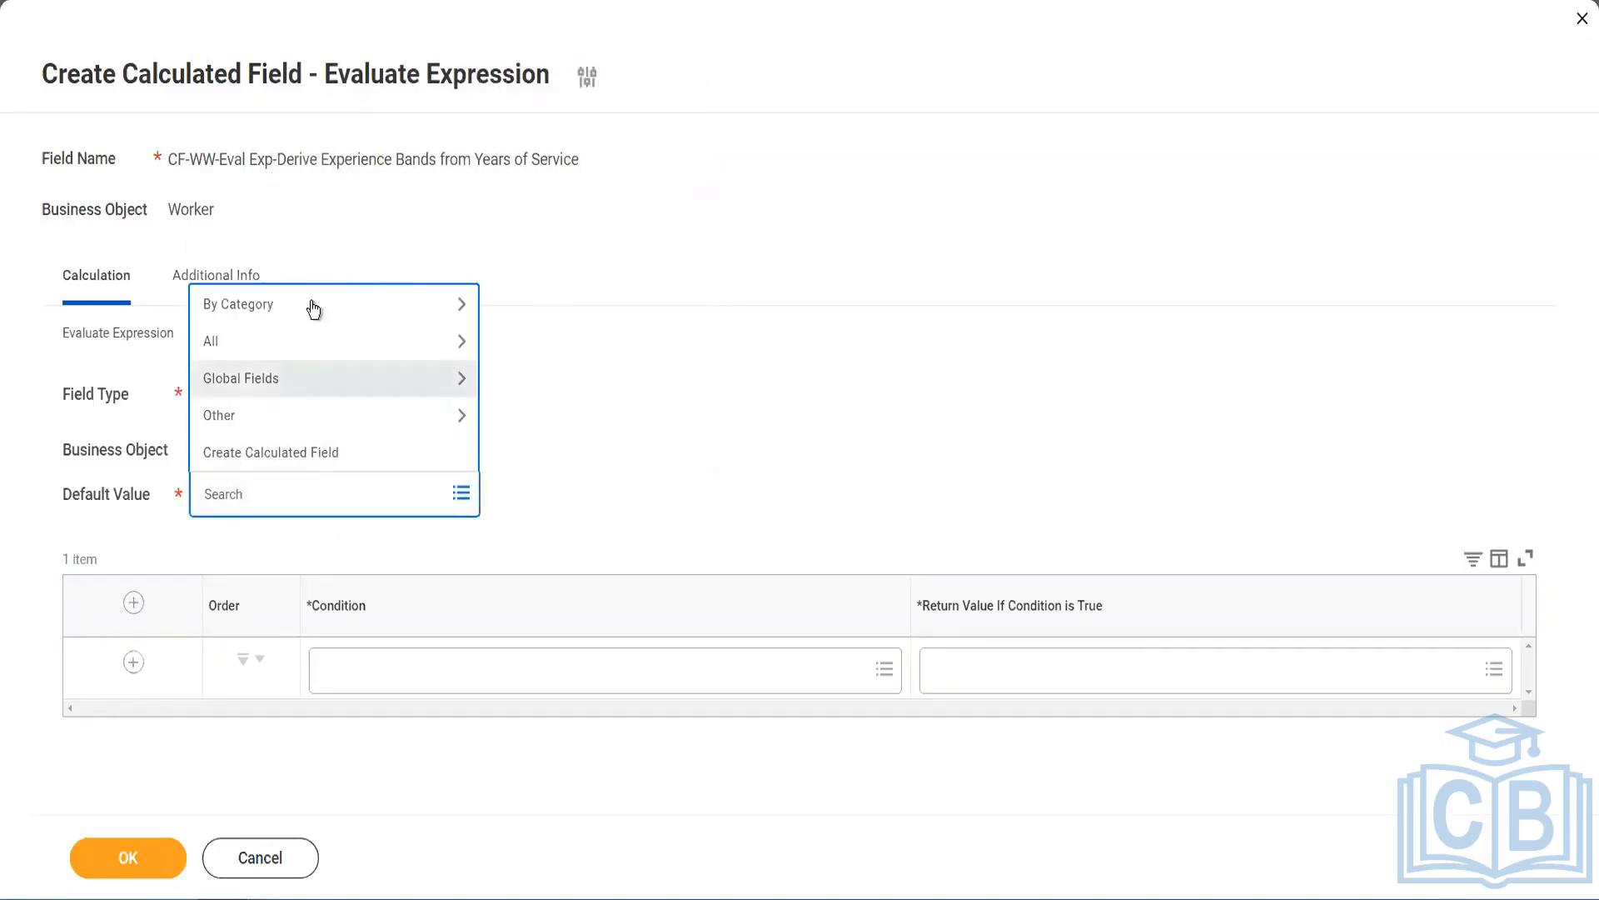
click(297, 386)
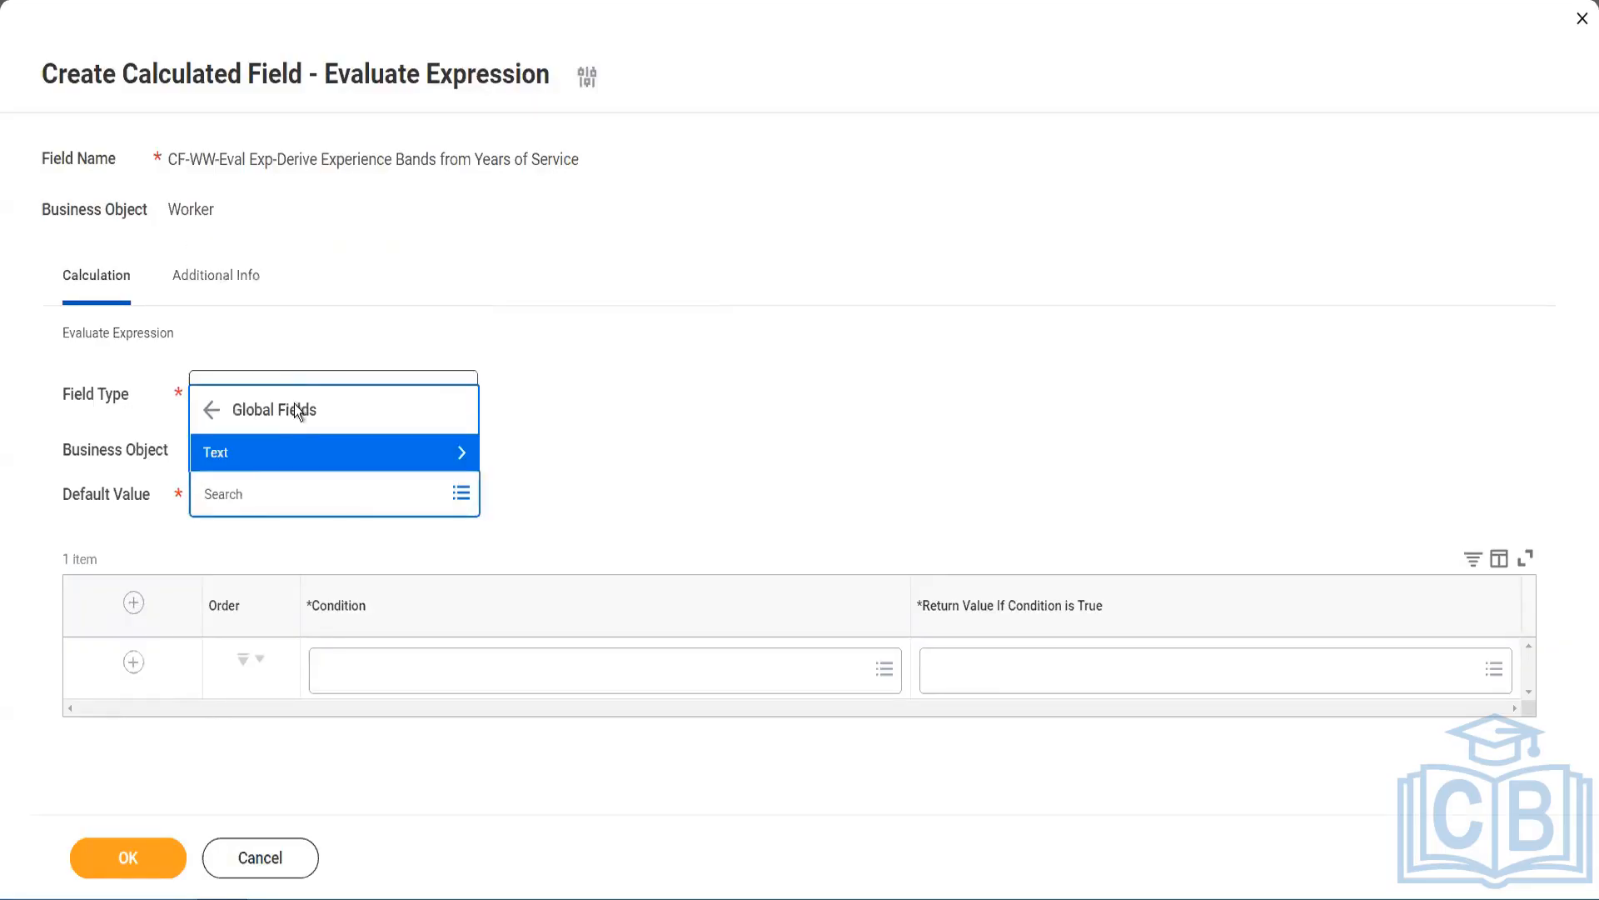
click(283, 455)
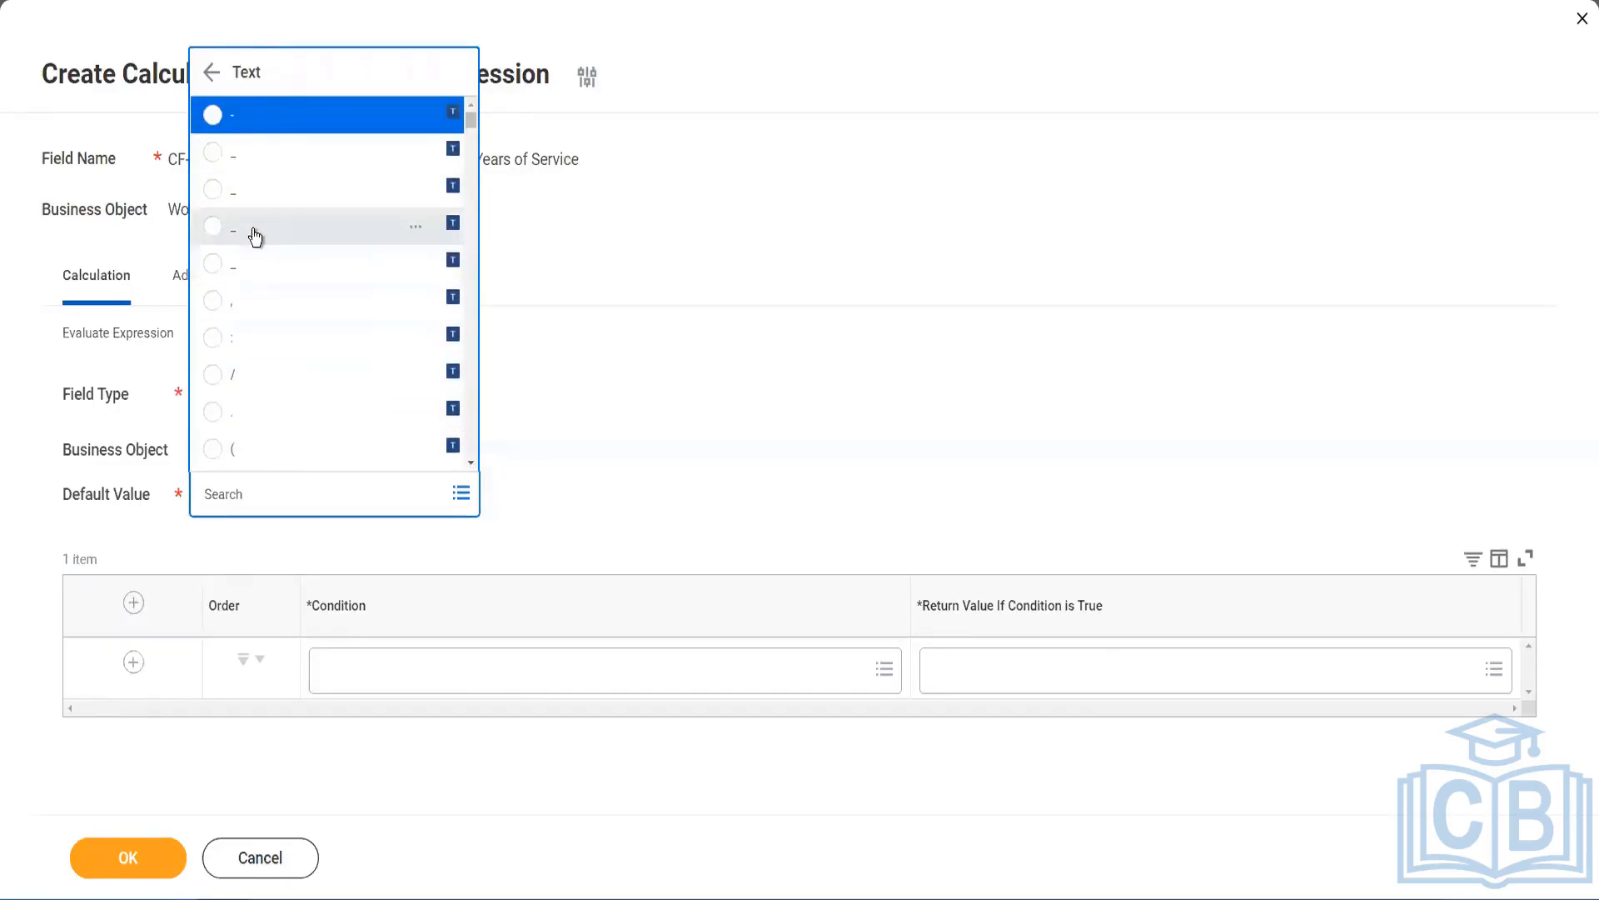
click(416, 227)
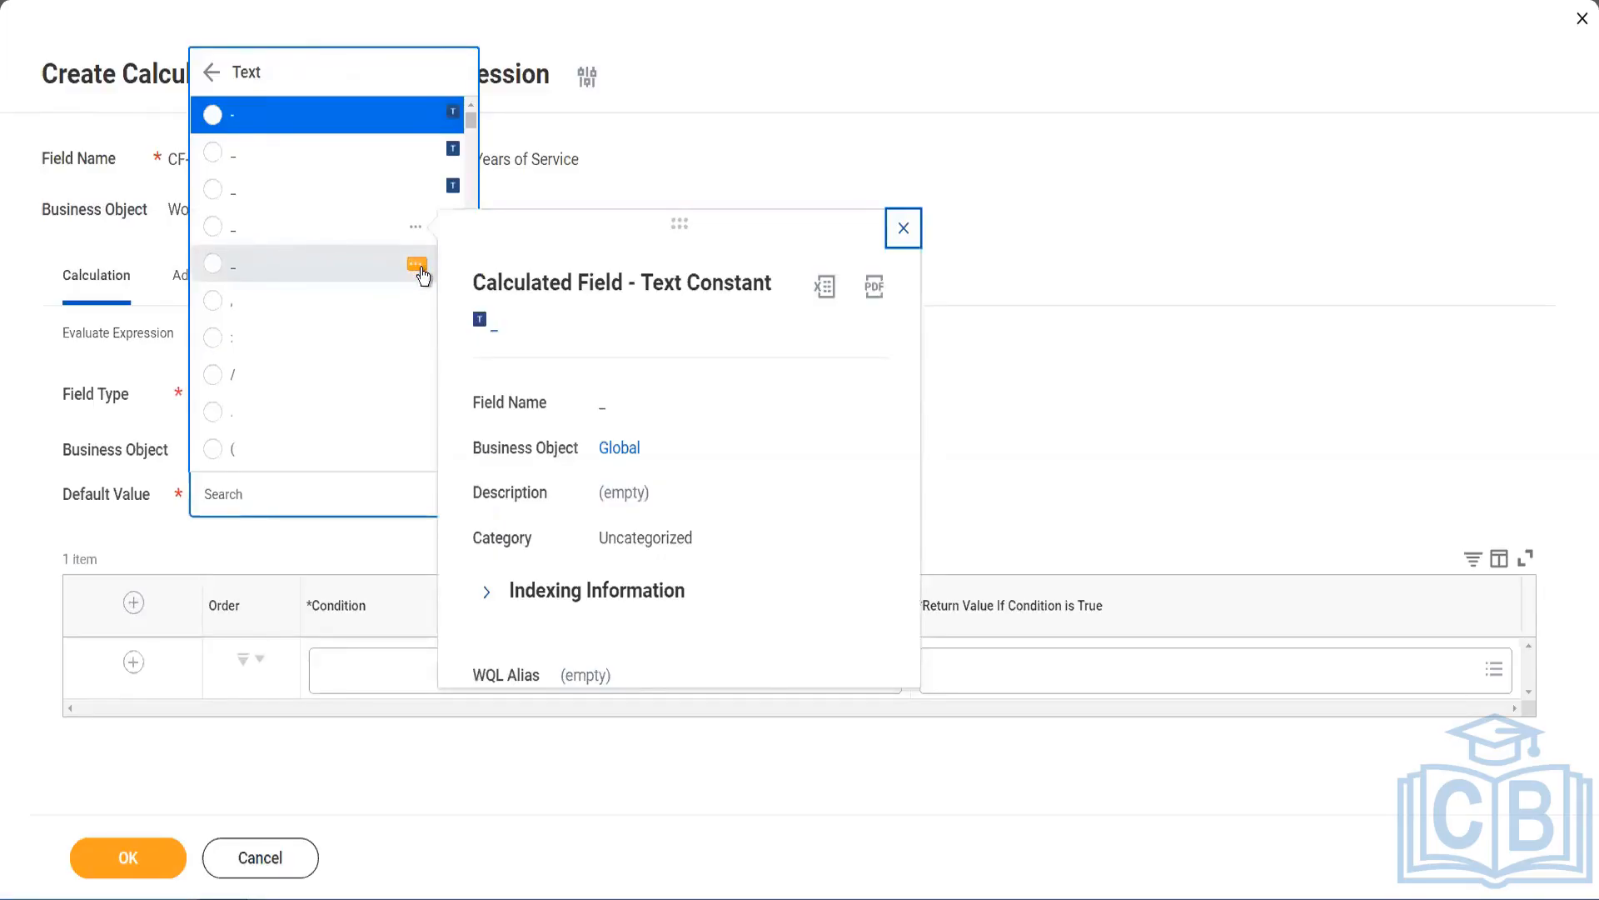
click(419, 268)
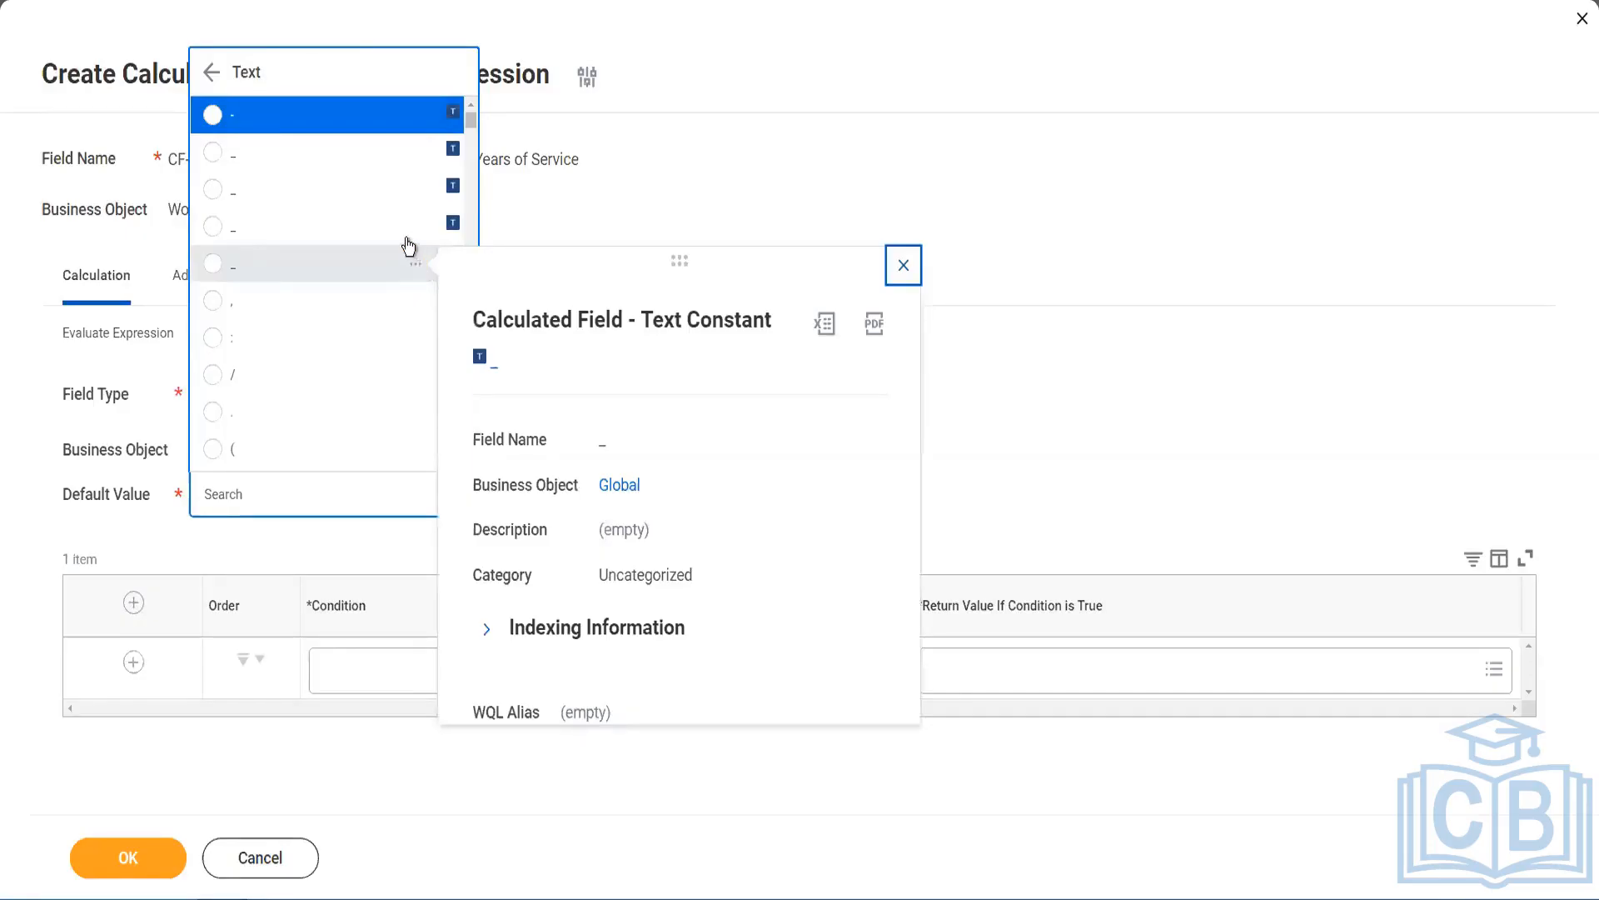
click(418, 194)
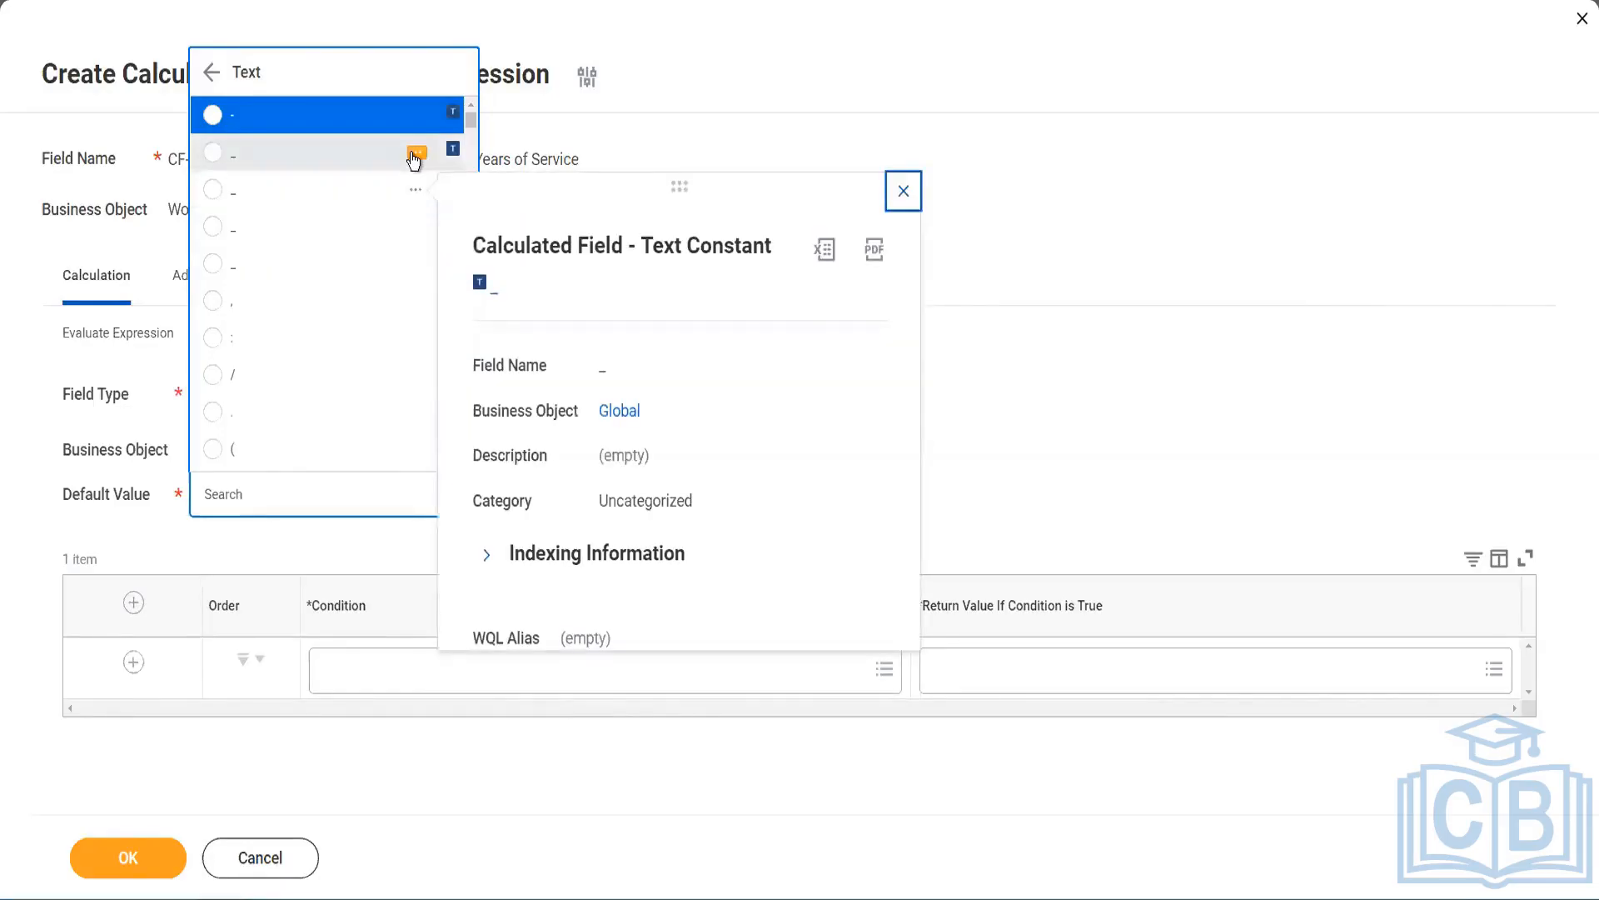
click(415, 155)
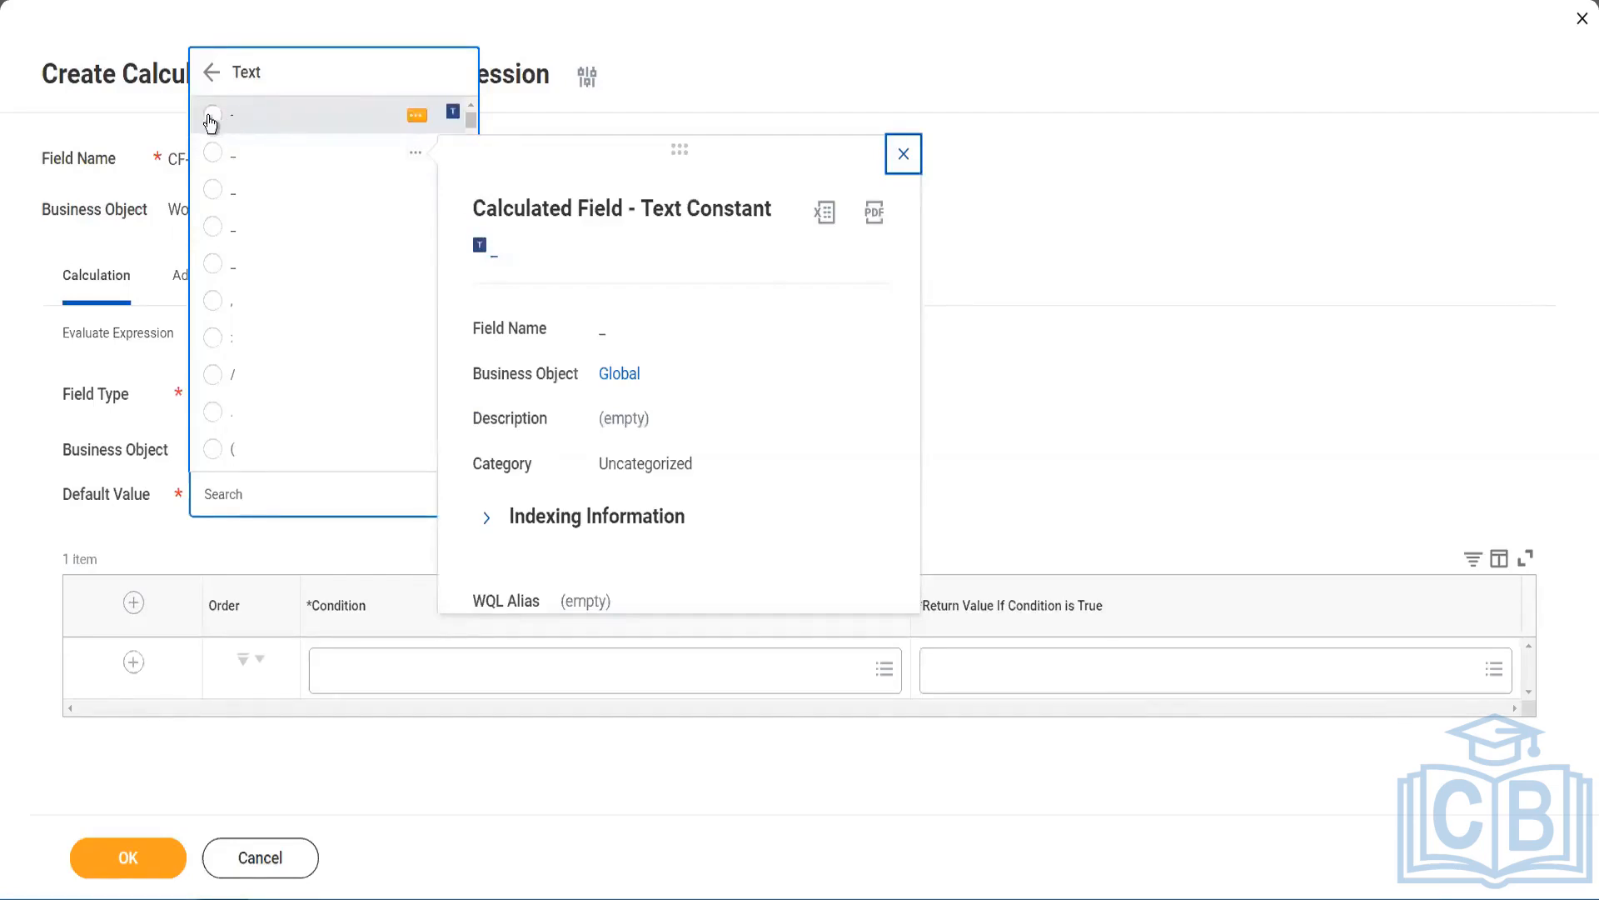
click(213, 118)
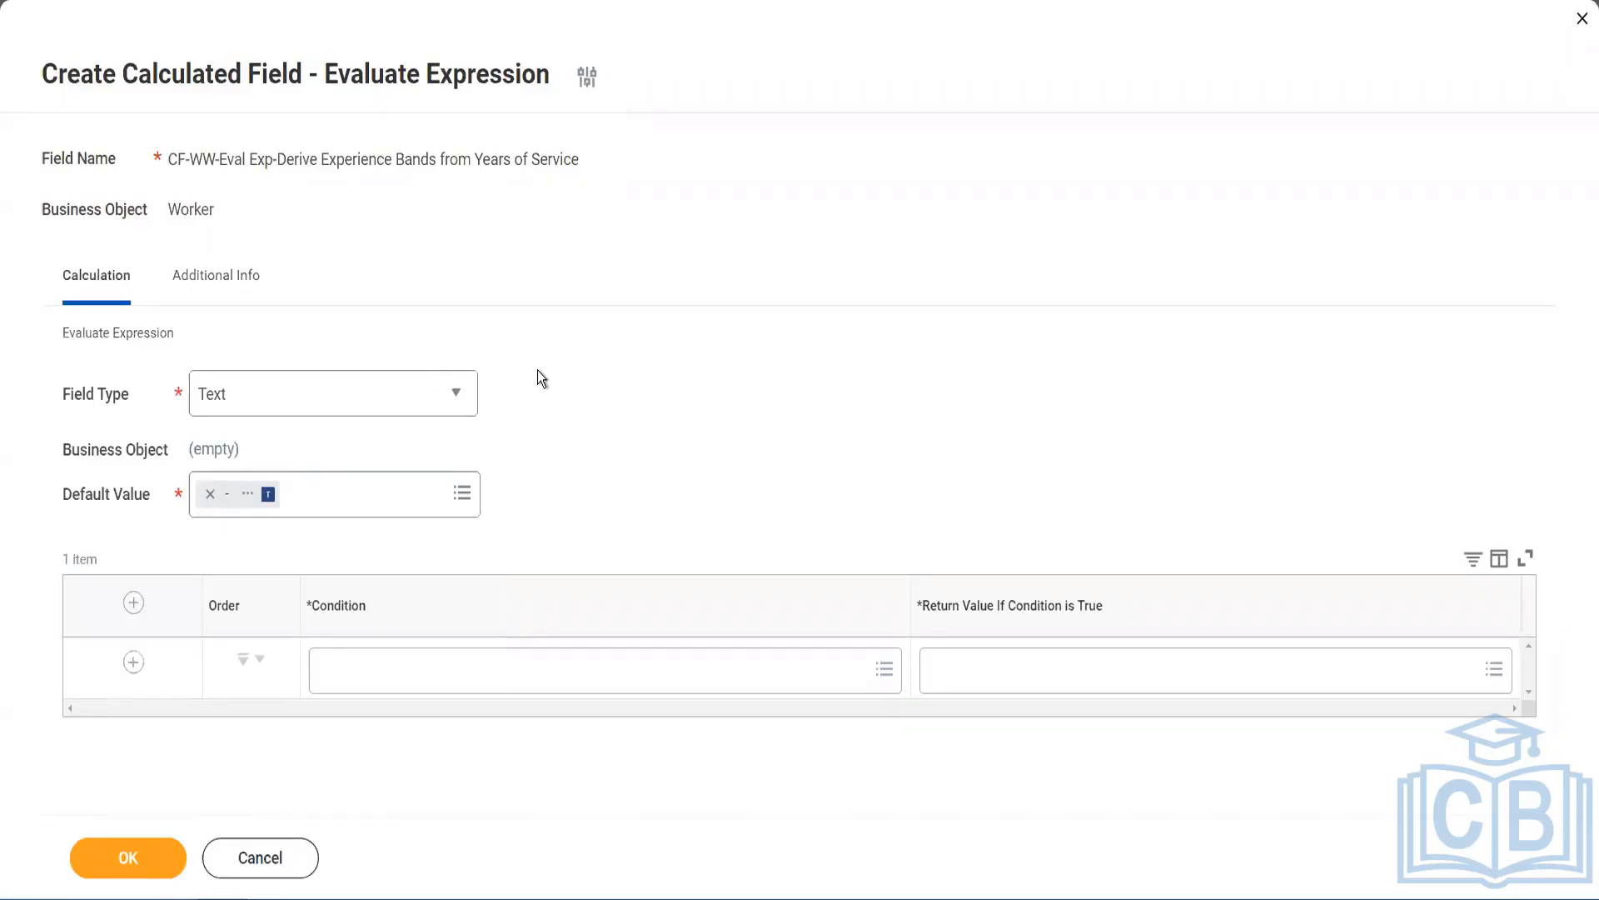
- Copy the Field 1 name from the Notepad++ plan and set the first condition to CF-WW-TF-Length of Service between 0 and 7 years
click(375, 678)
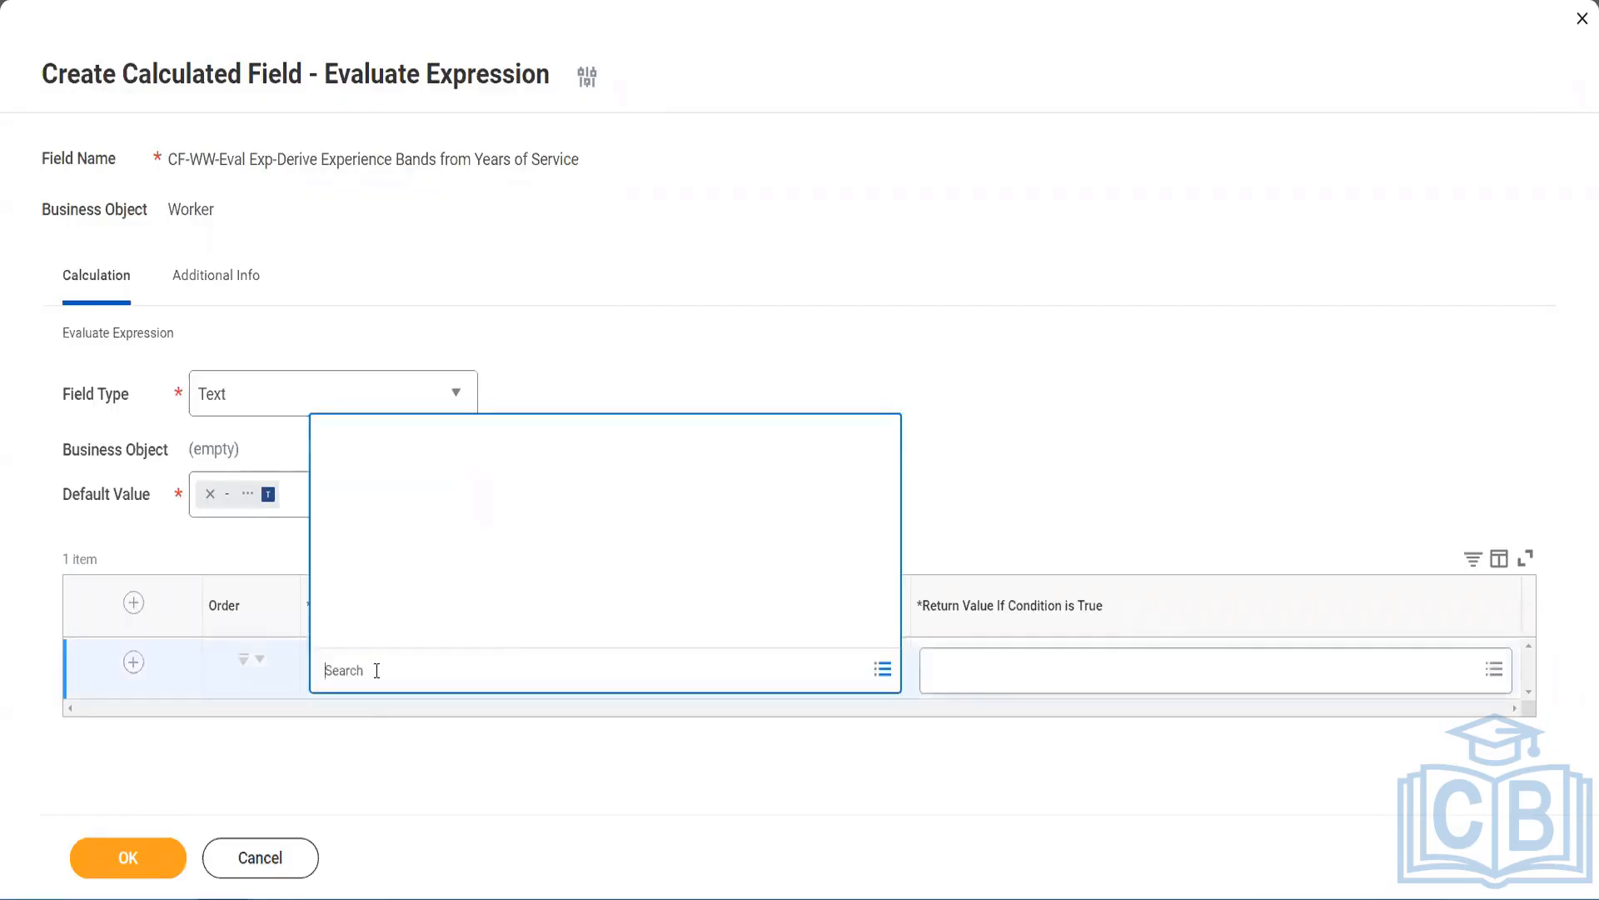
click(612, 372)
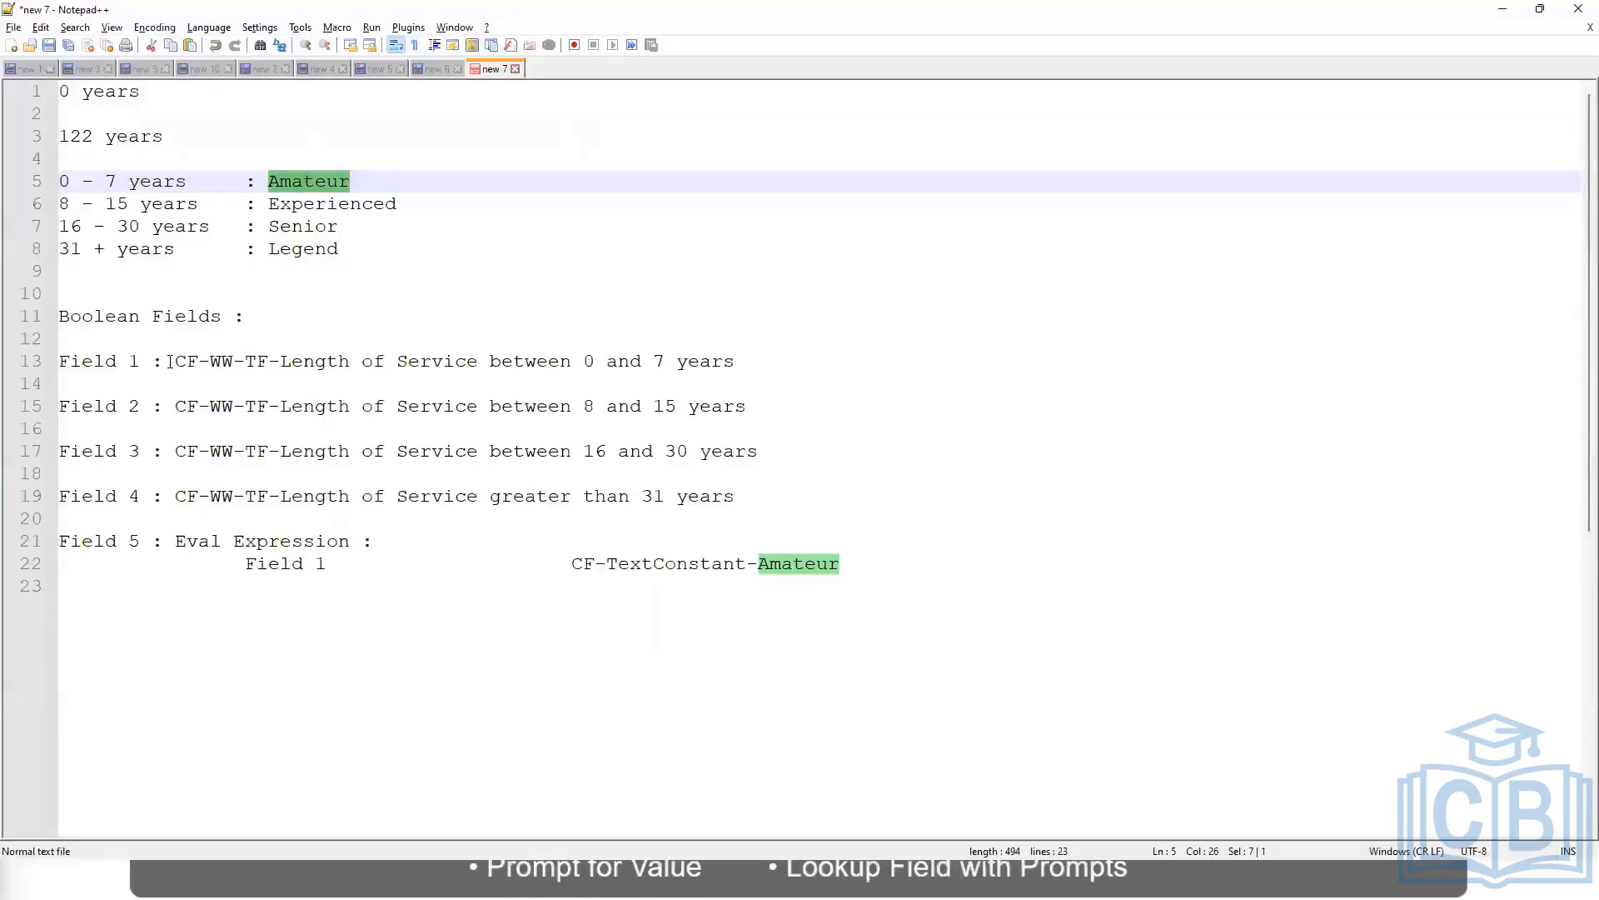
drag(175, 363, 737, 367)
key(ctrl+c)
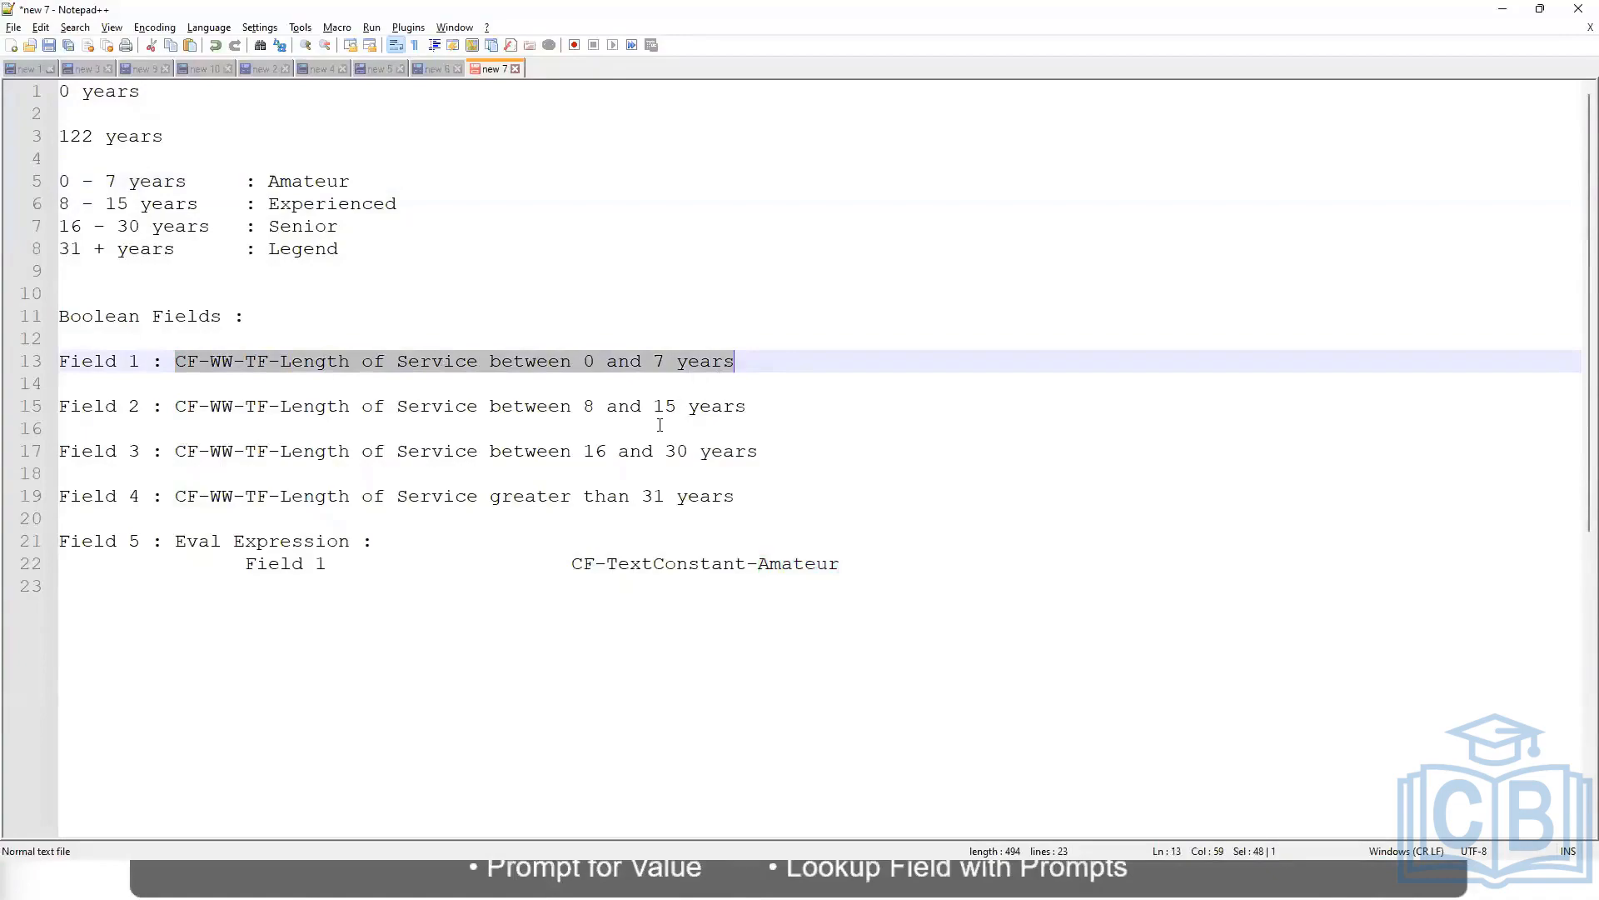
key(alt+Tab)
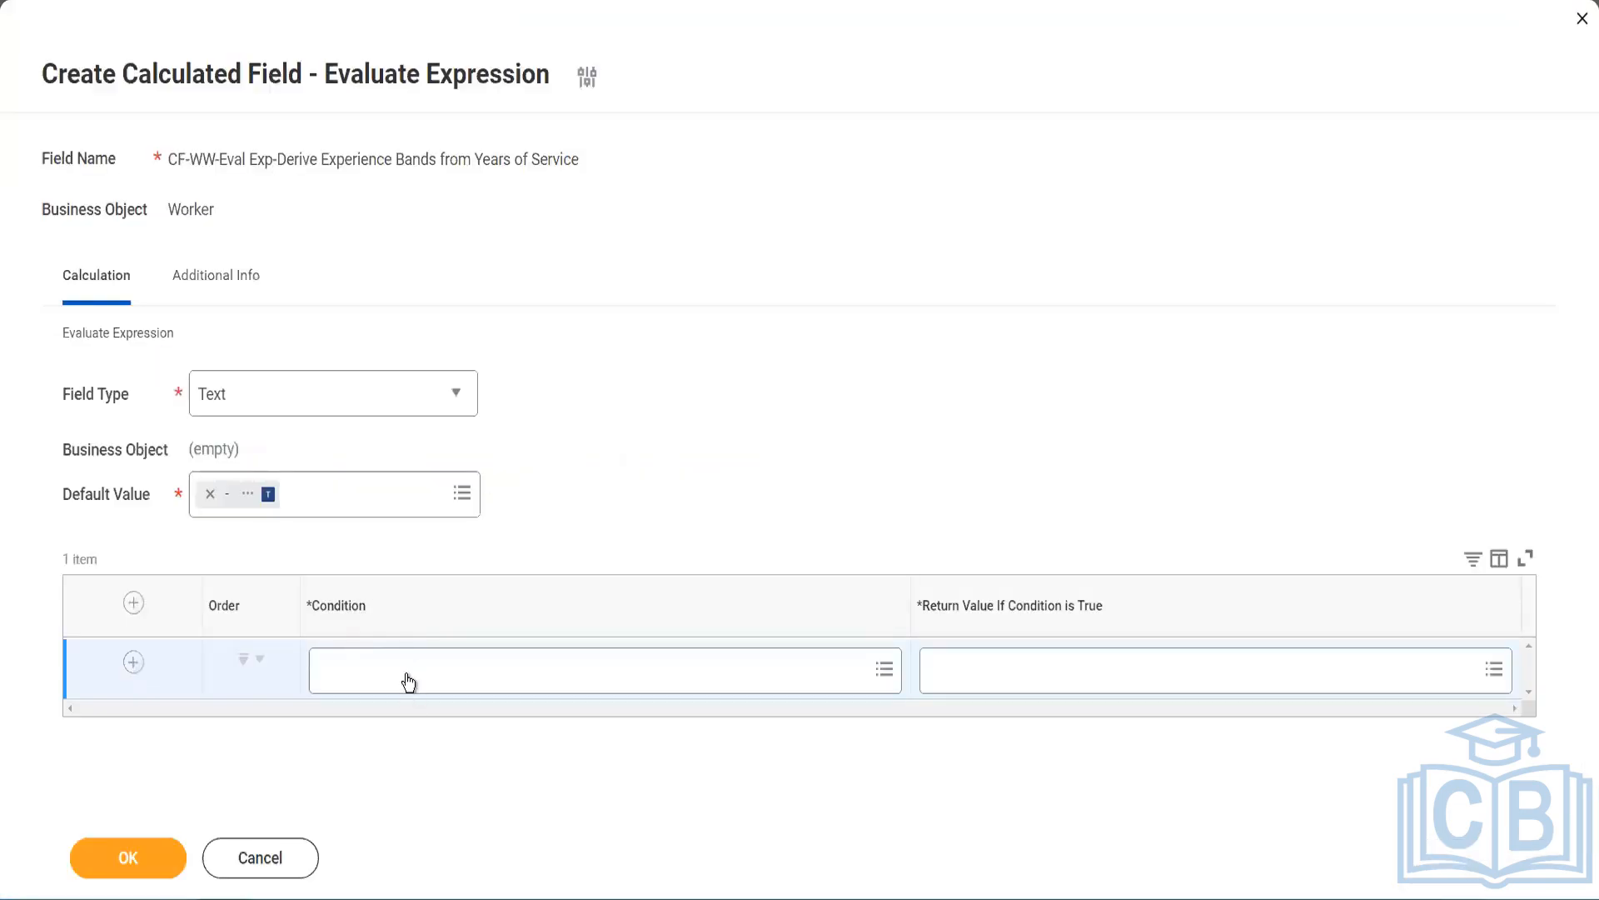
click(403, 678)
key(ctrl+v)
key(Return)
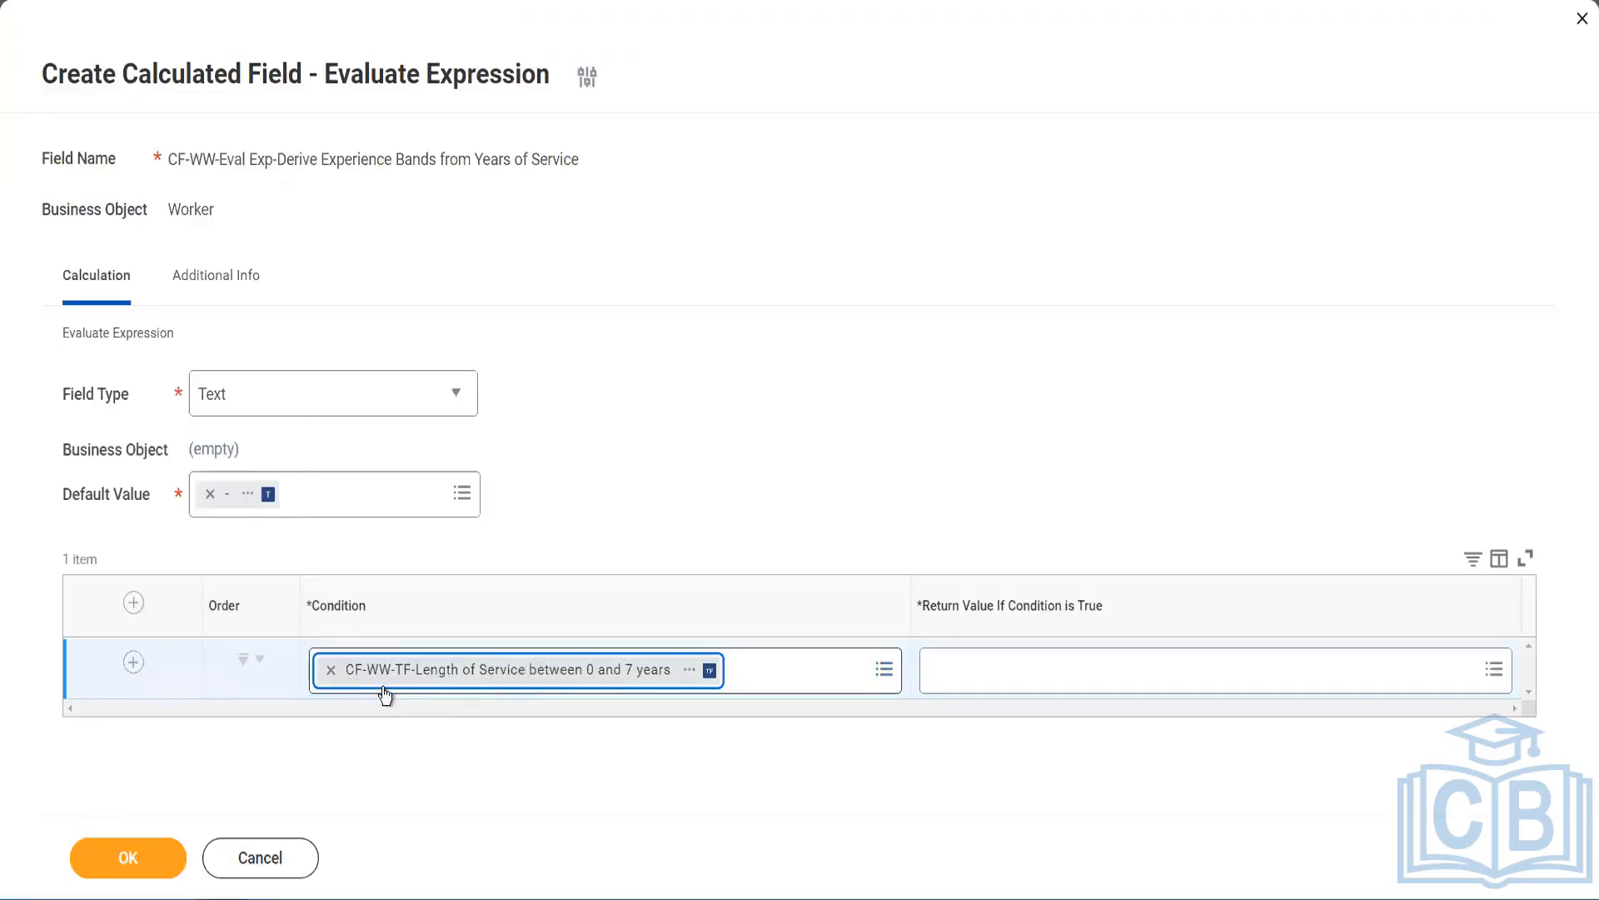
click(738, 463)
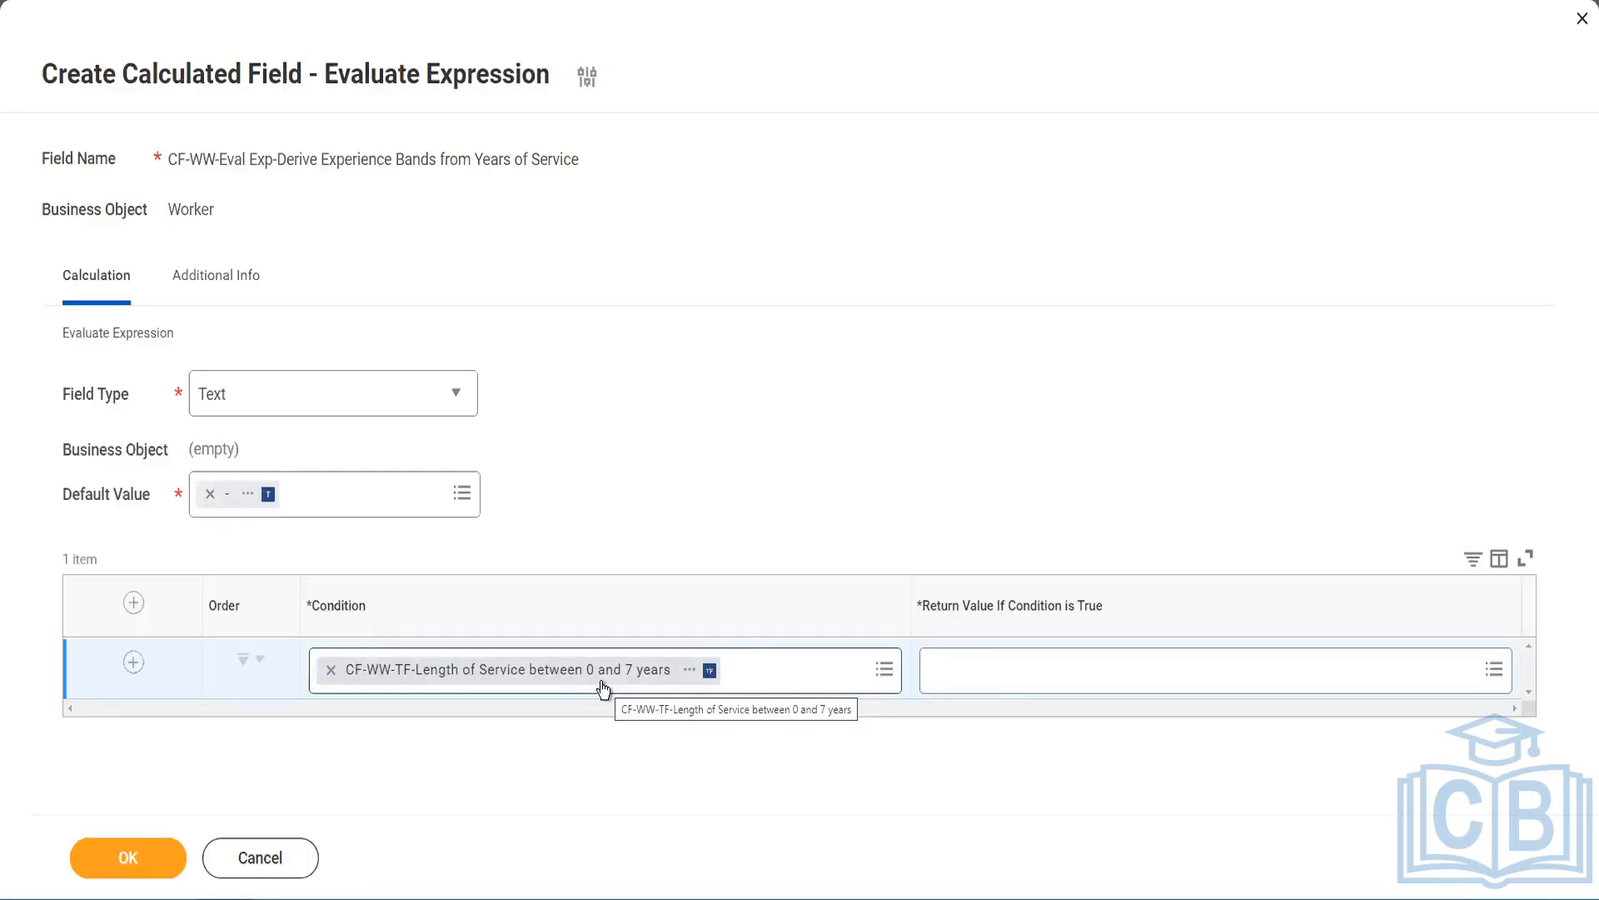
click(1040, 671)
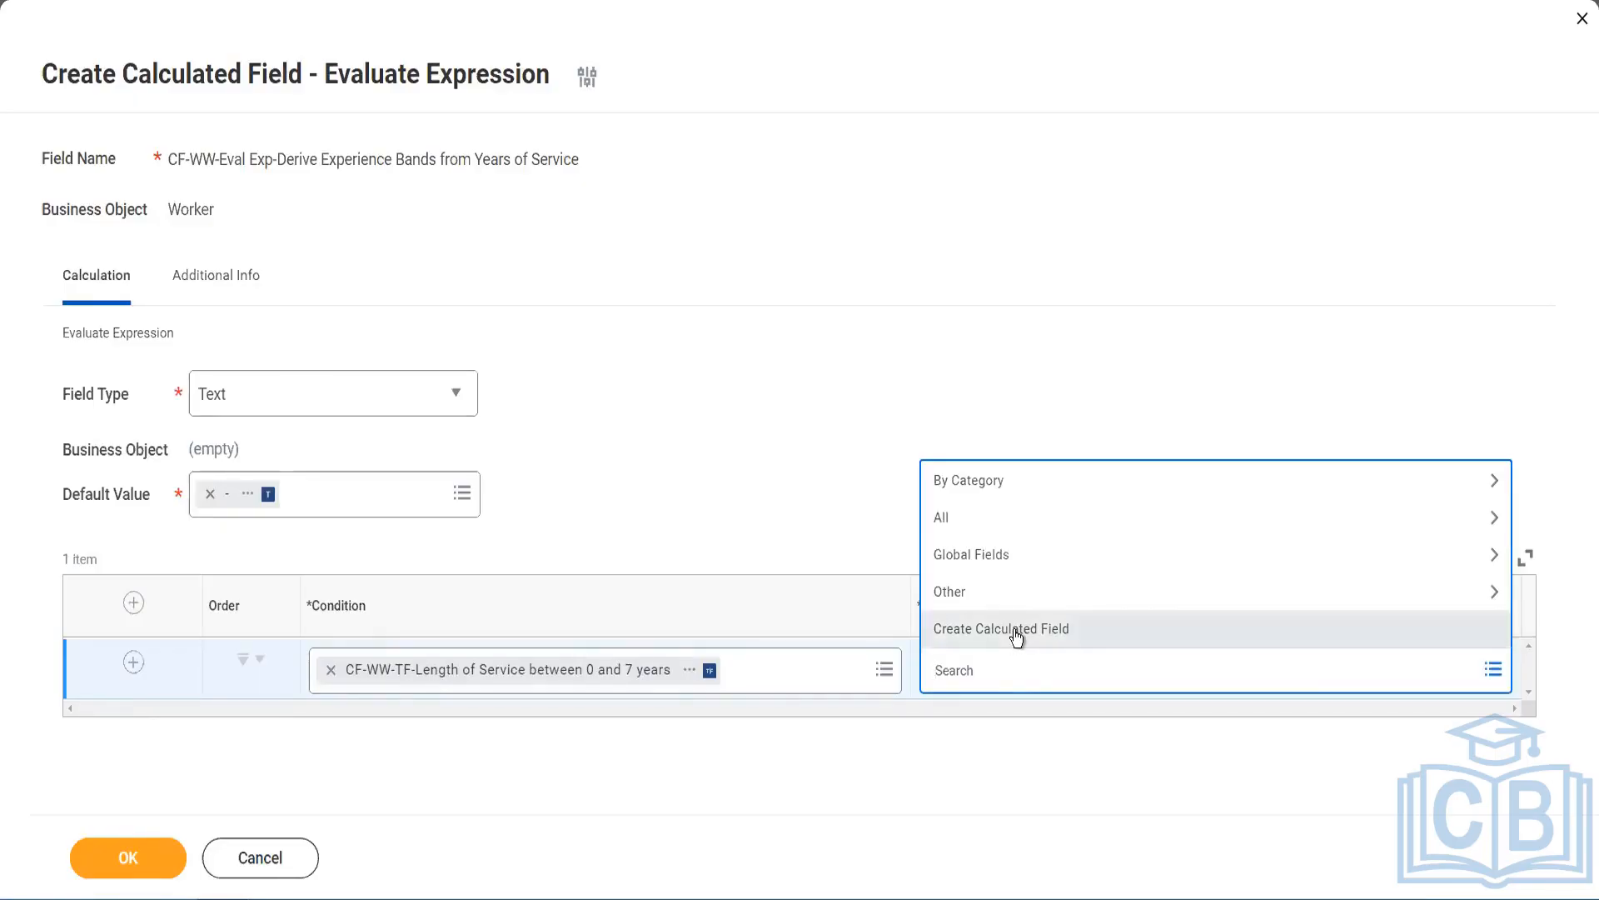
click(963, 675)
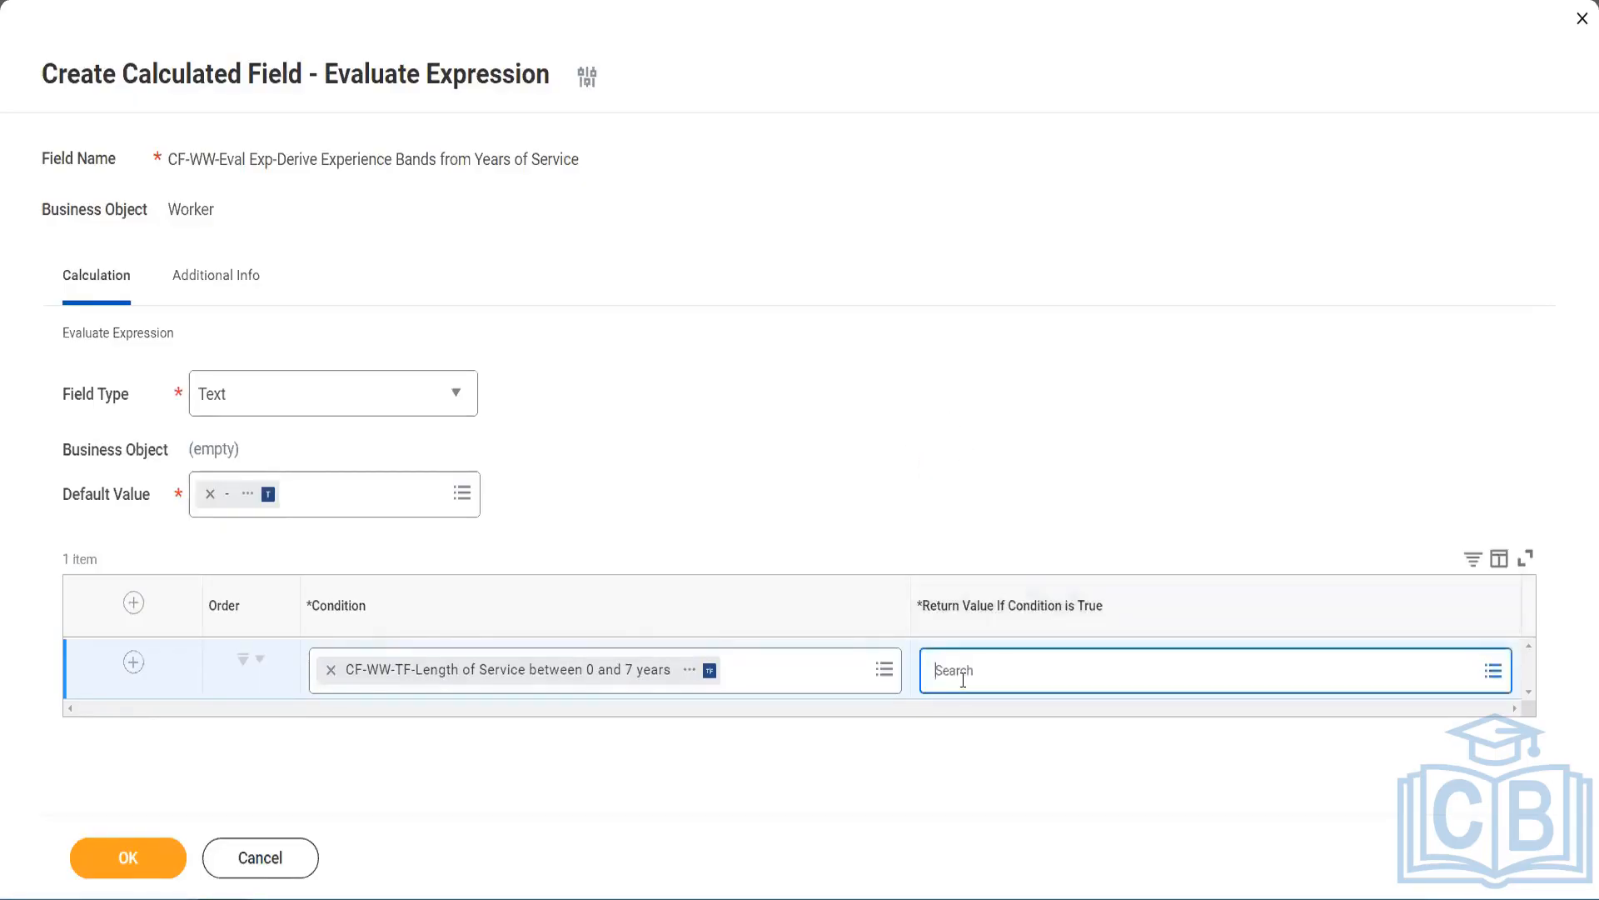
text(Amaterue)
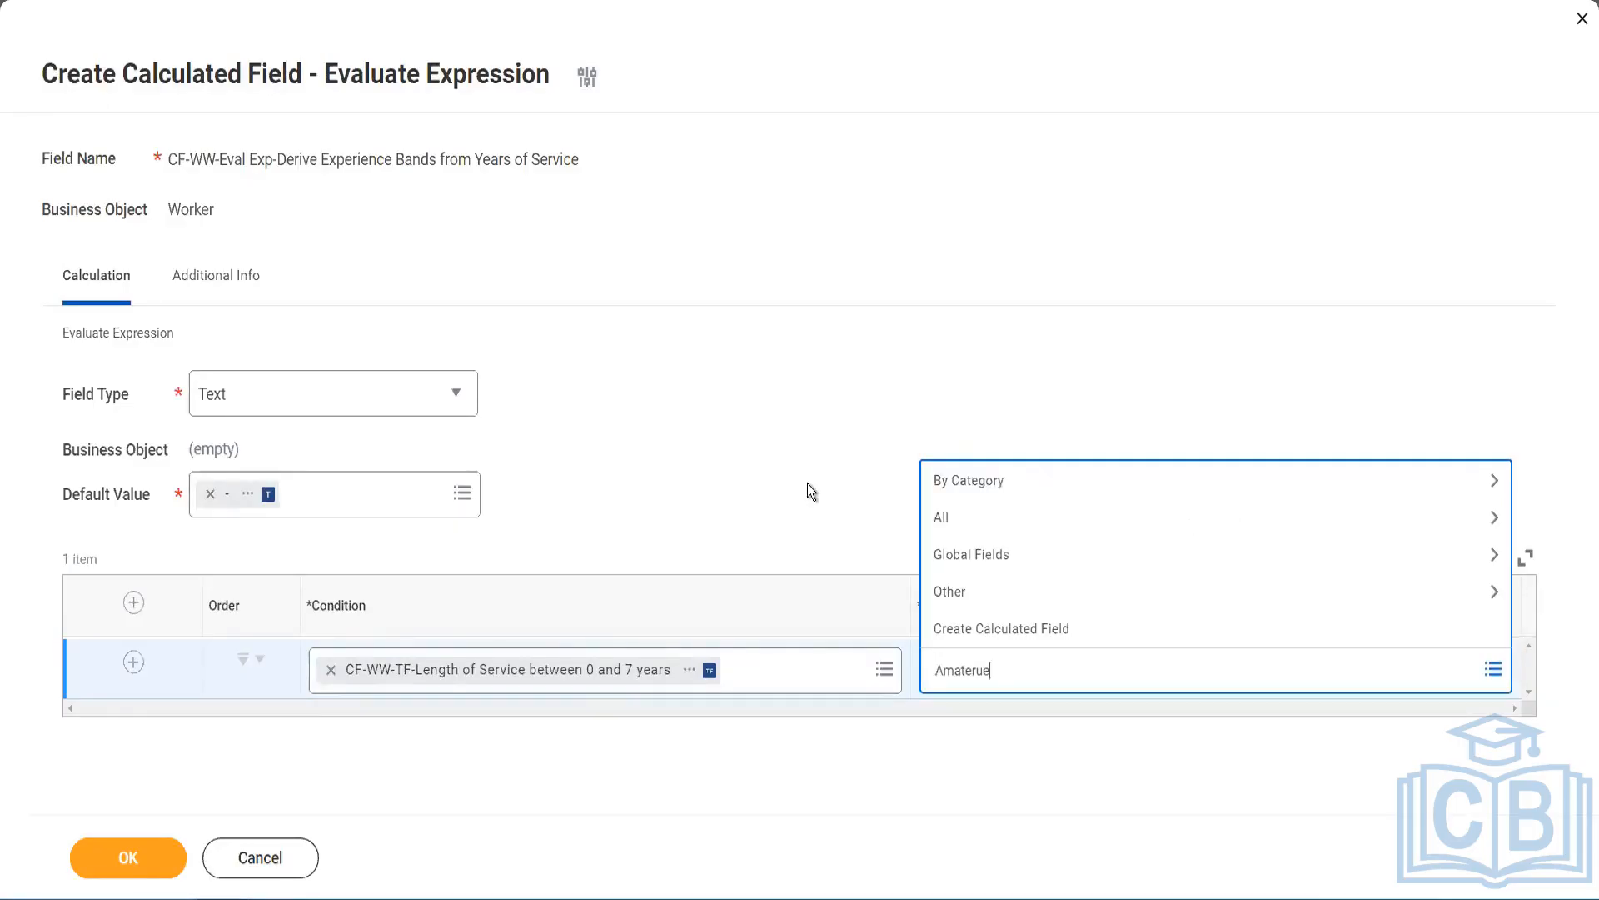
click(807, 492)
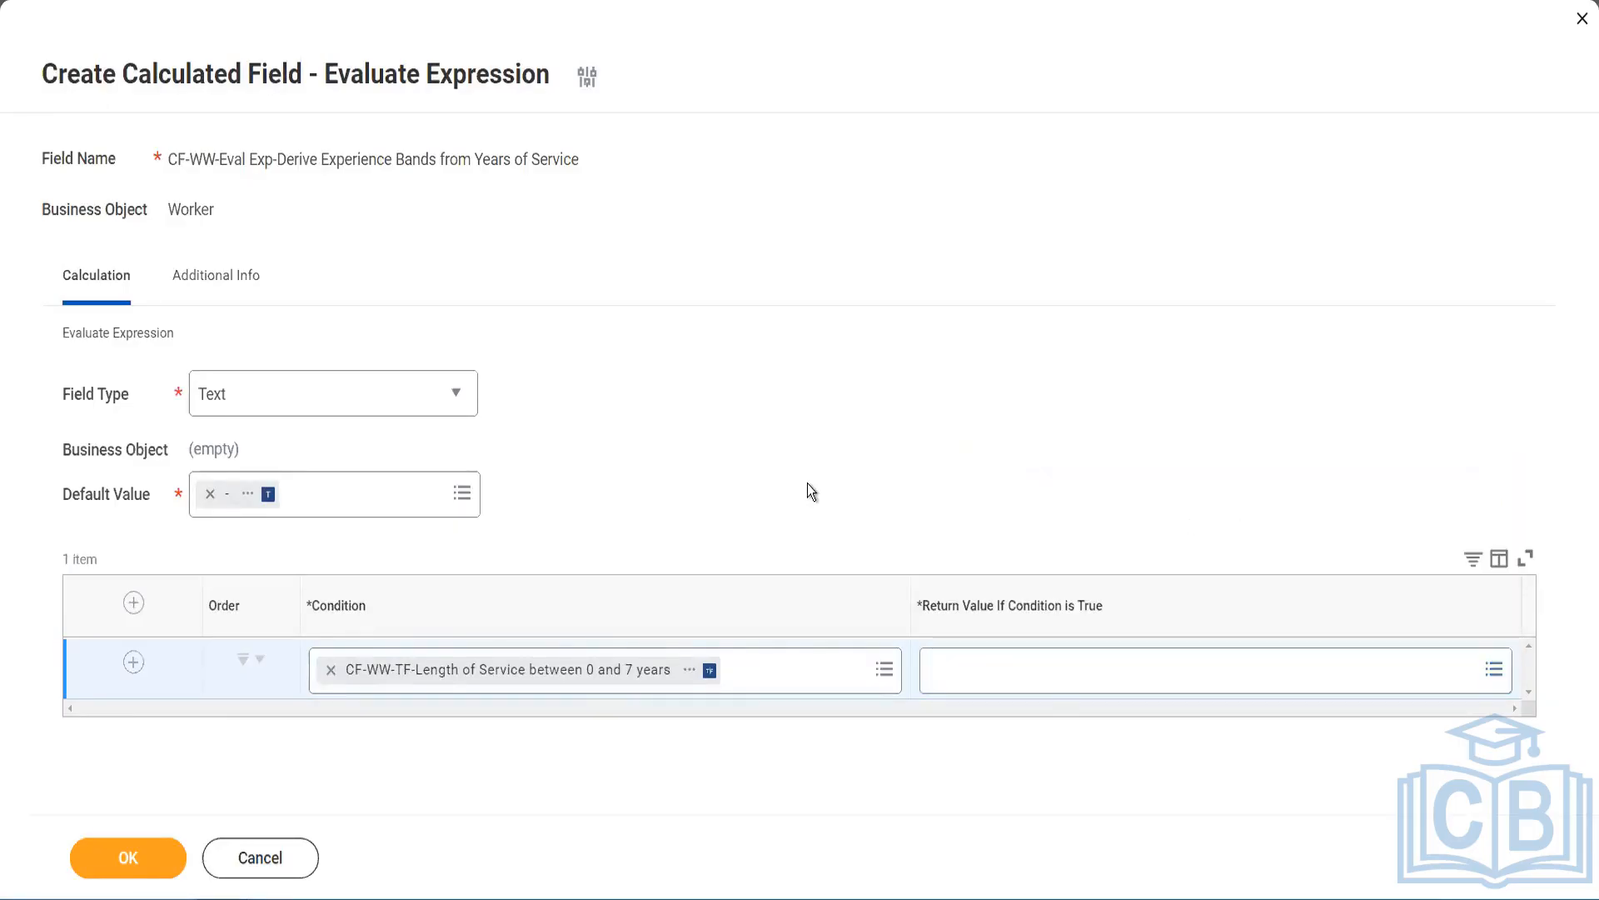
click(1008, 678)
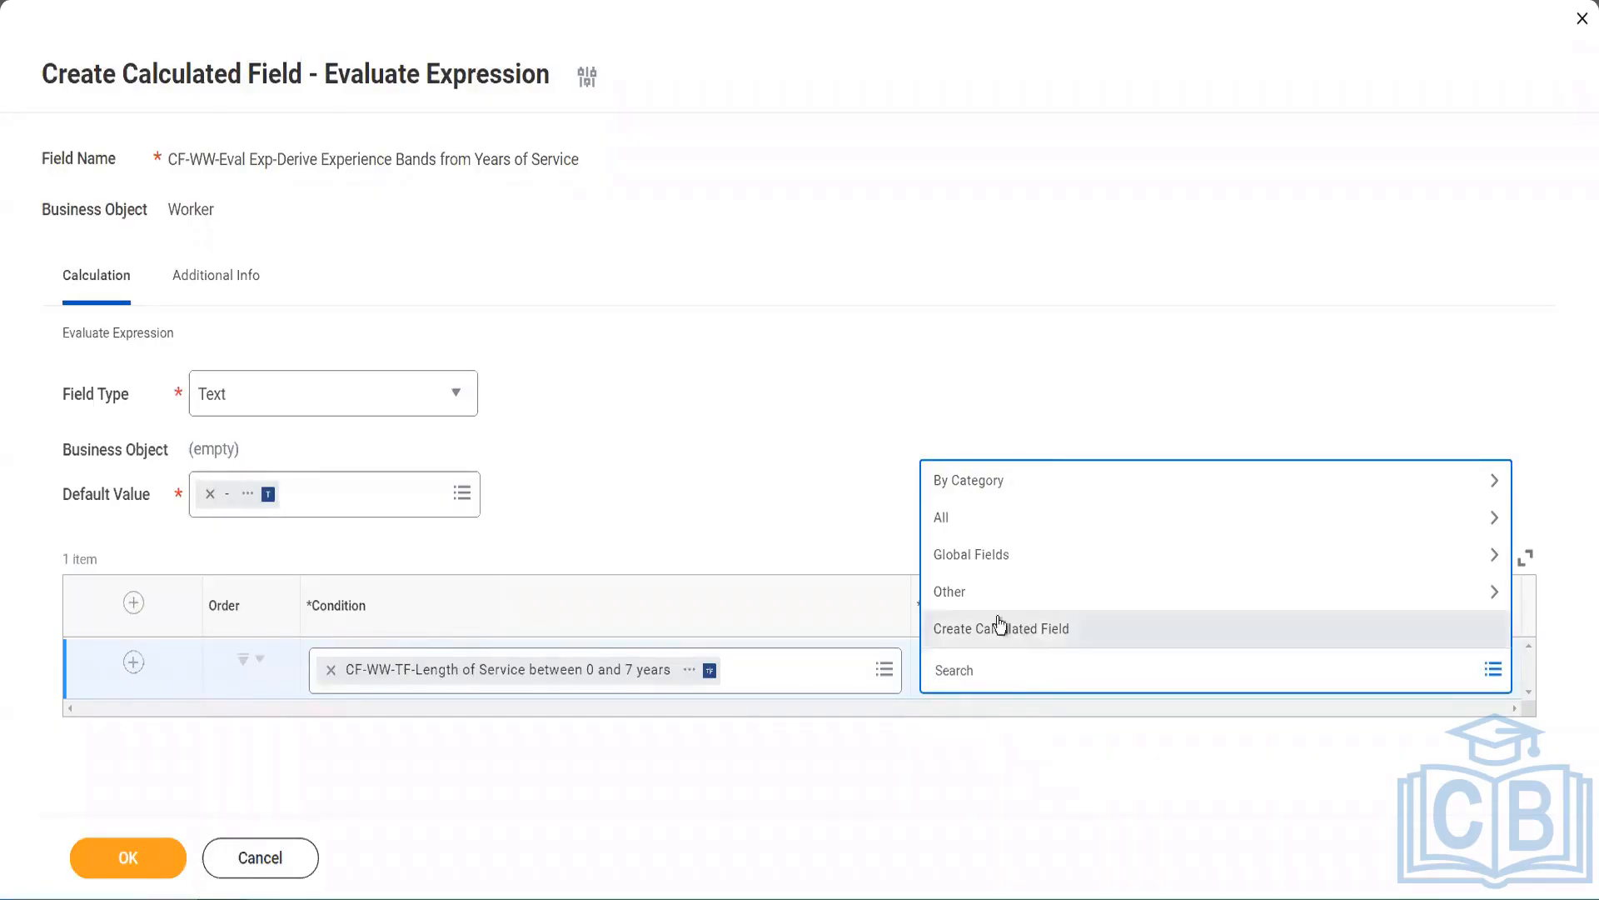
click(806, 484)
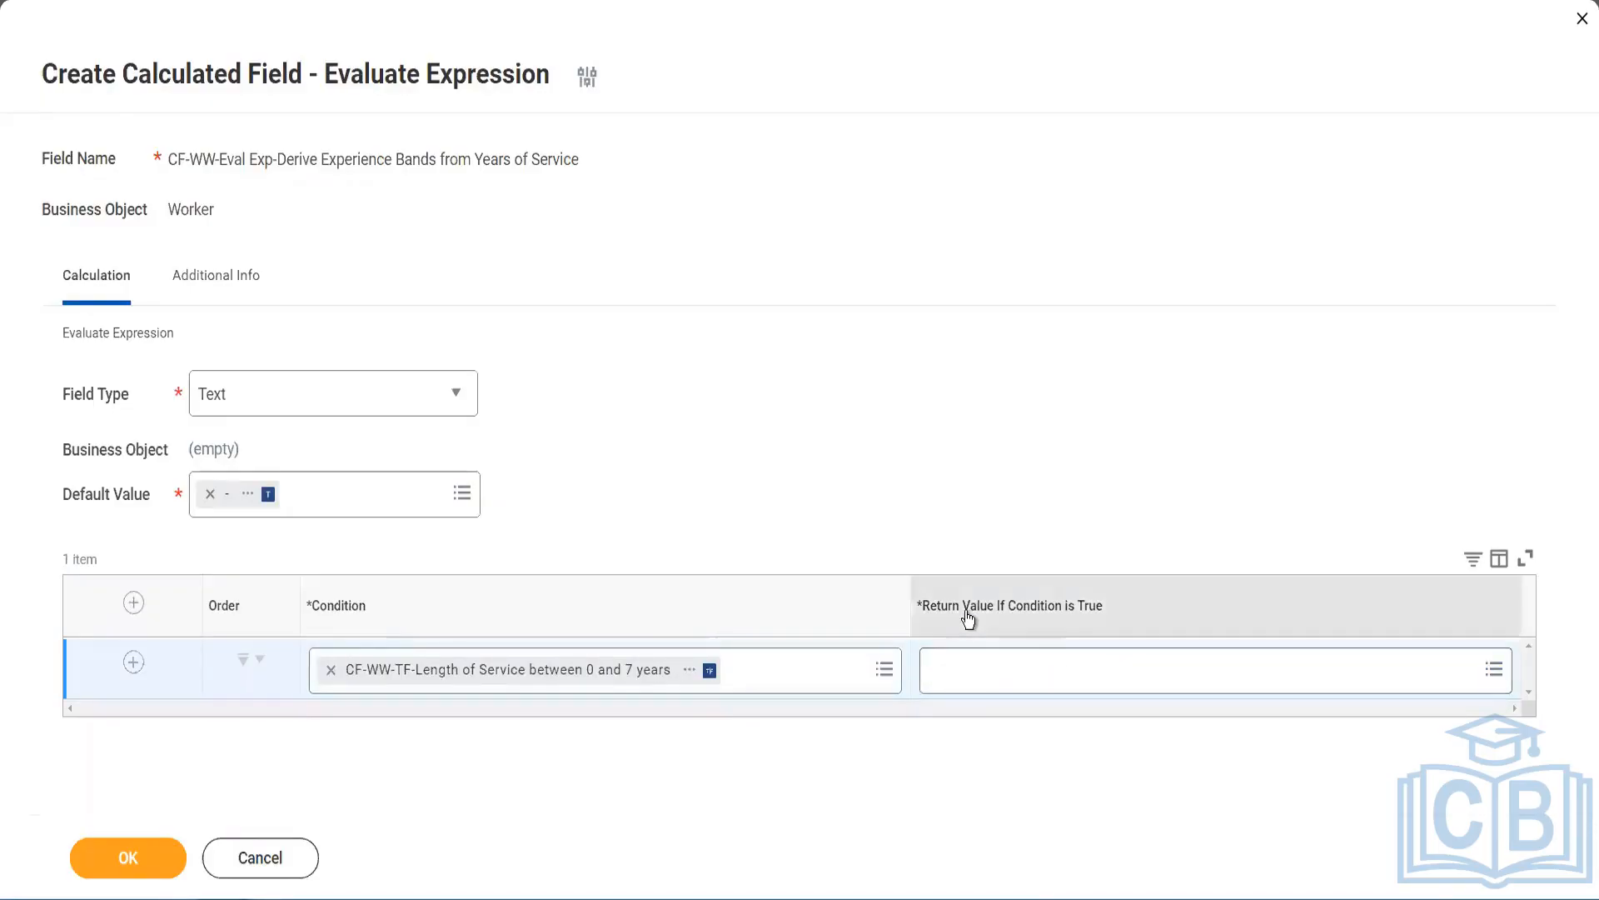
- Start a new calculated field for the first condition's return value and name it CF-WW-TC-Amateur
click(1035, 671)
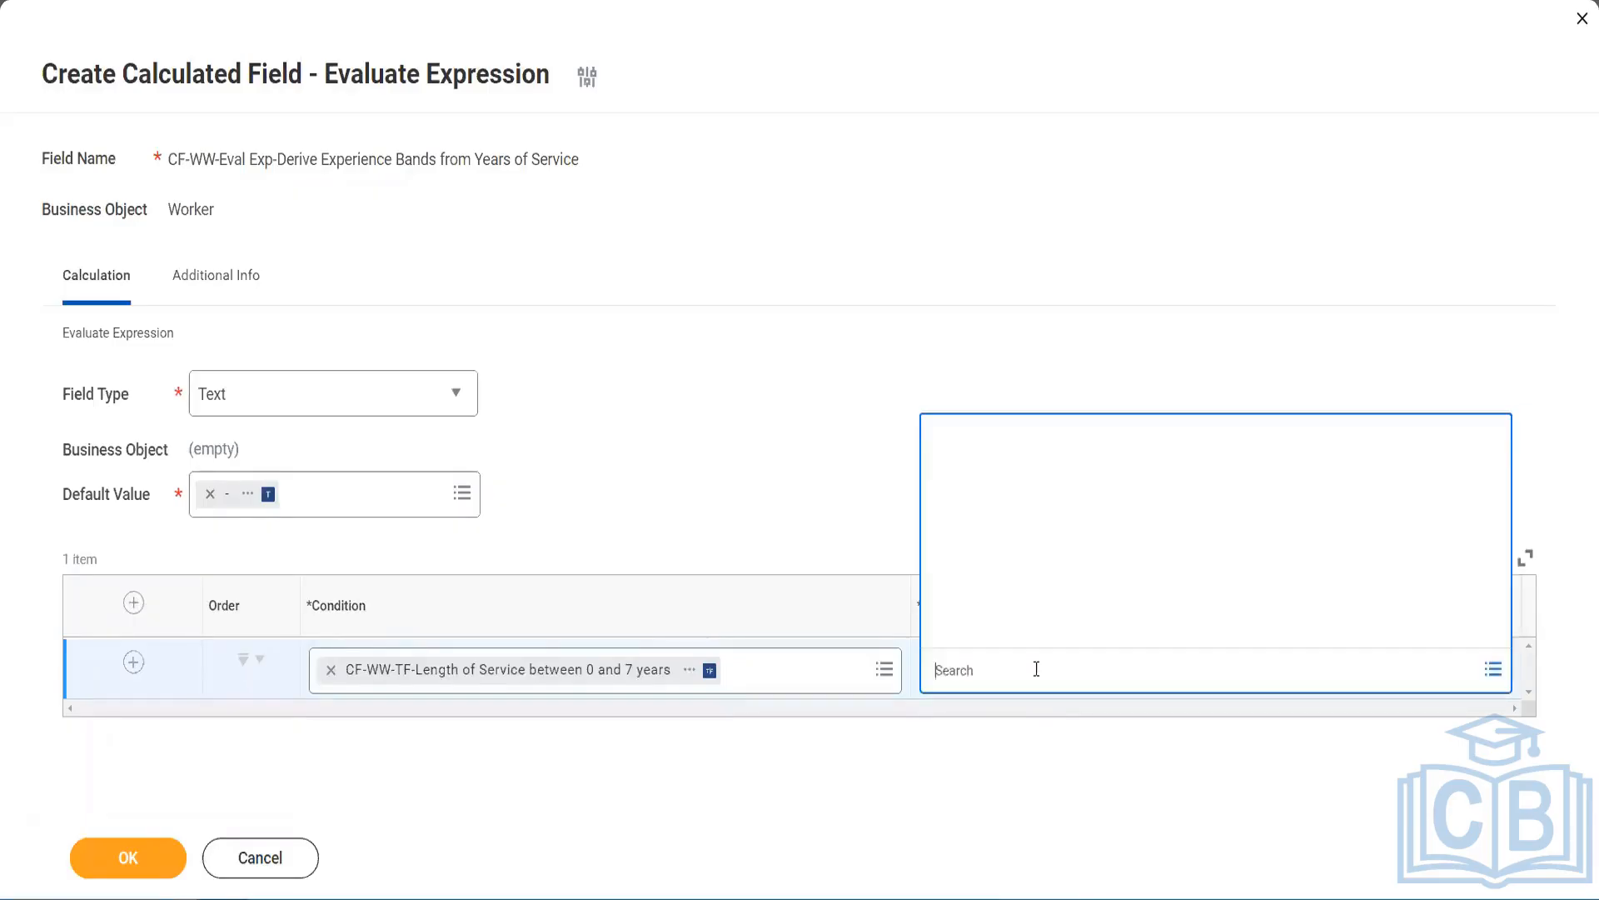
click(1023, 633)
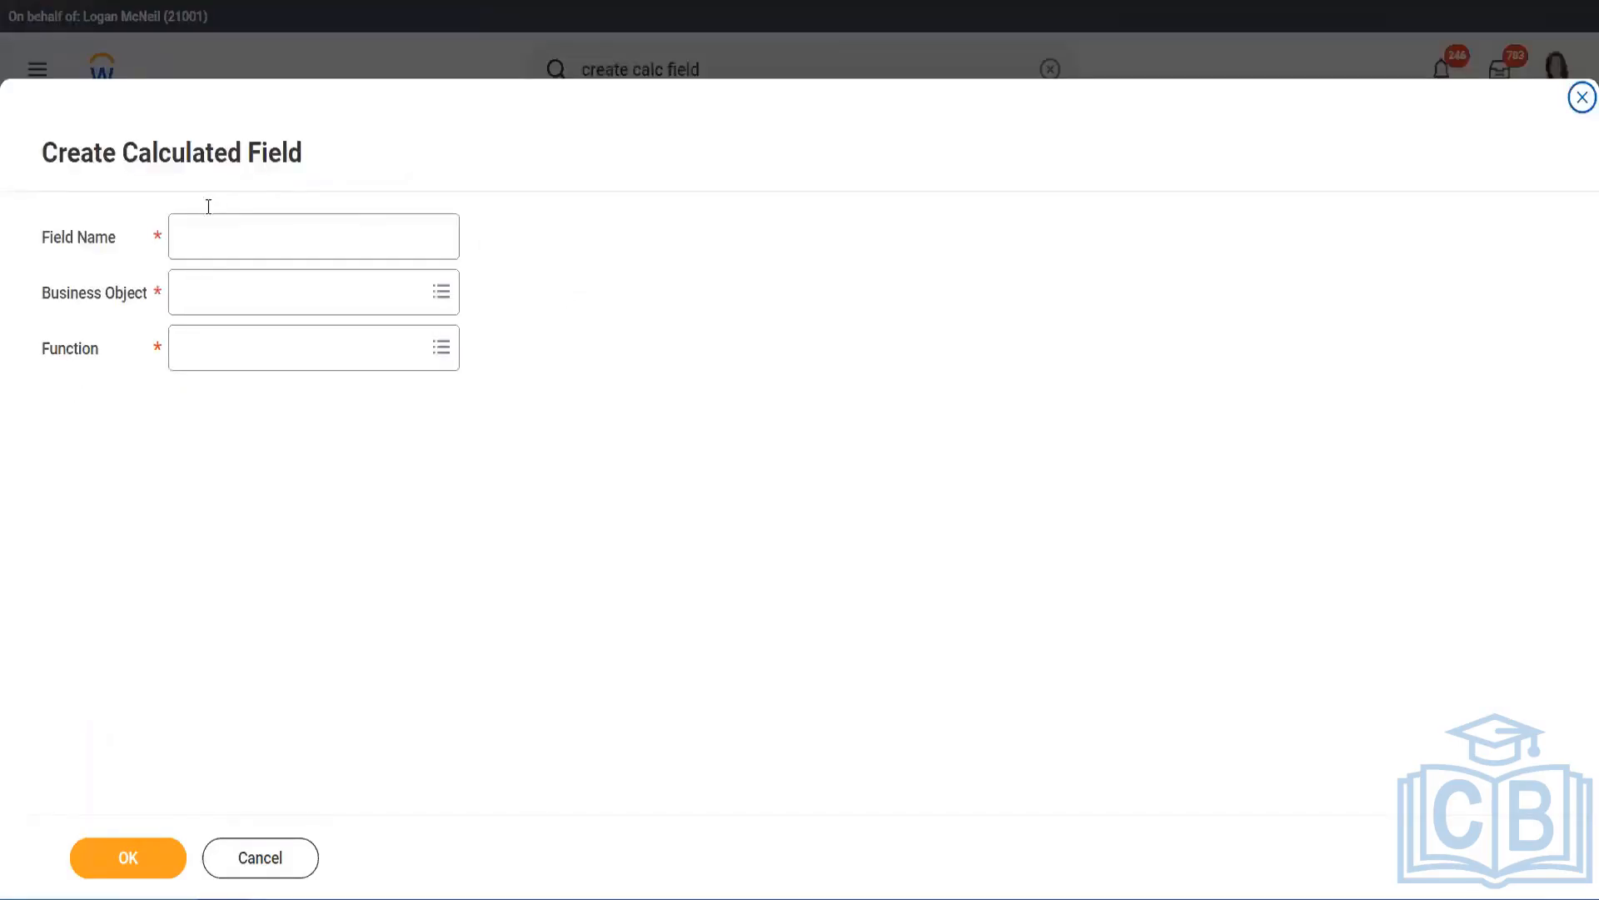
click(193, 238)
text(CF)
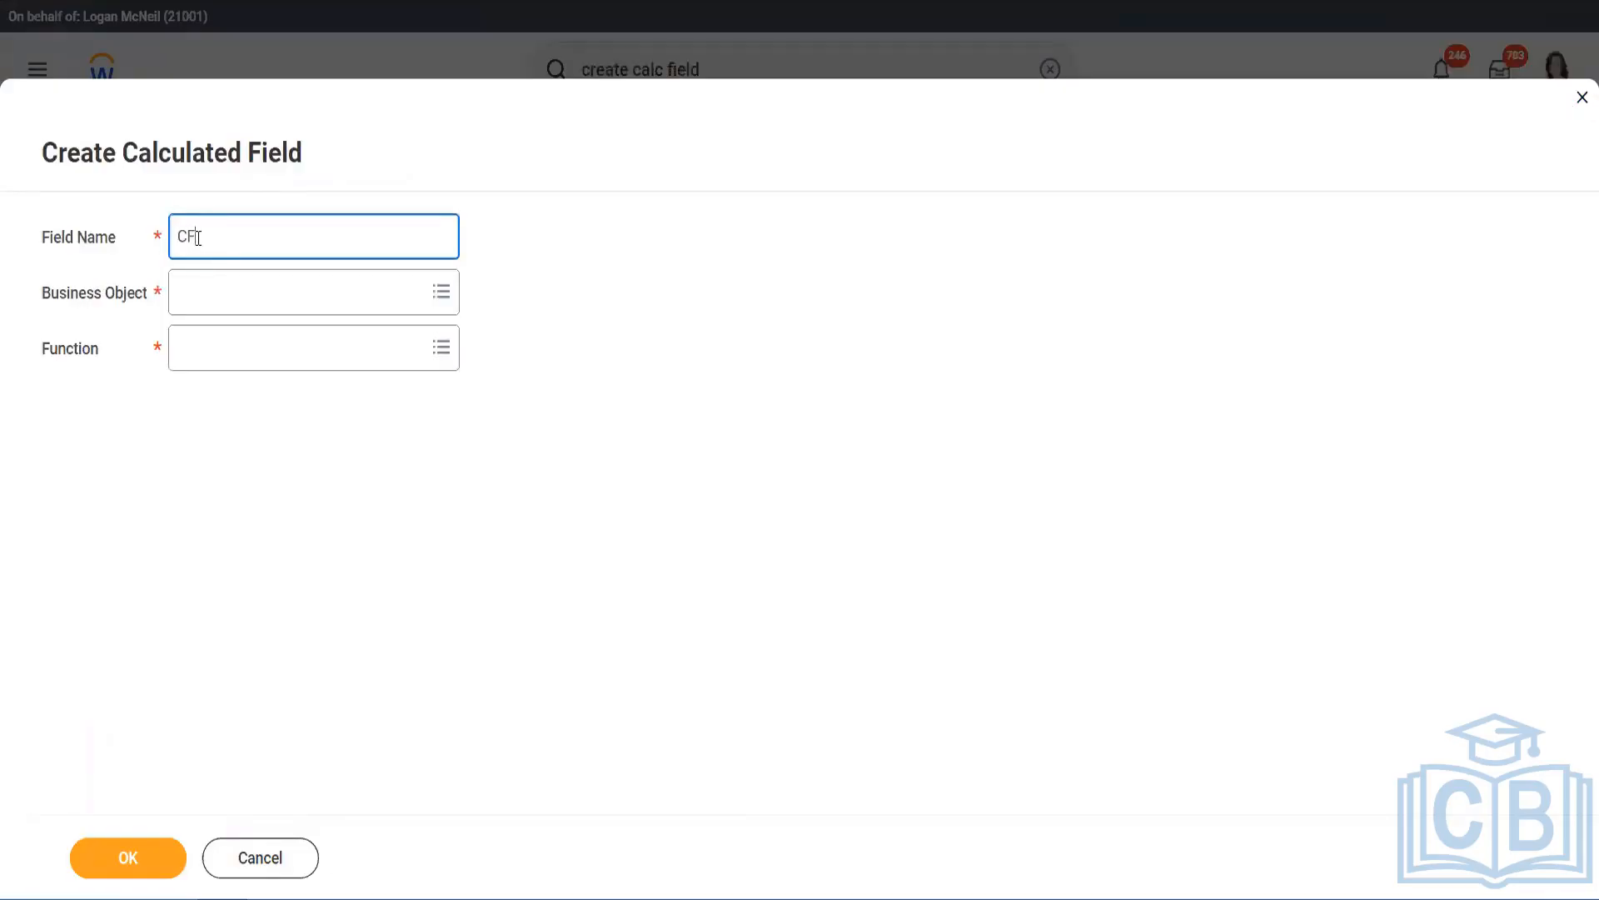
text(_TC)
text(-Amateur)
click(200, 236)
text(WW-)
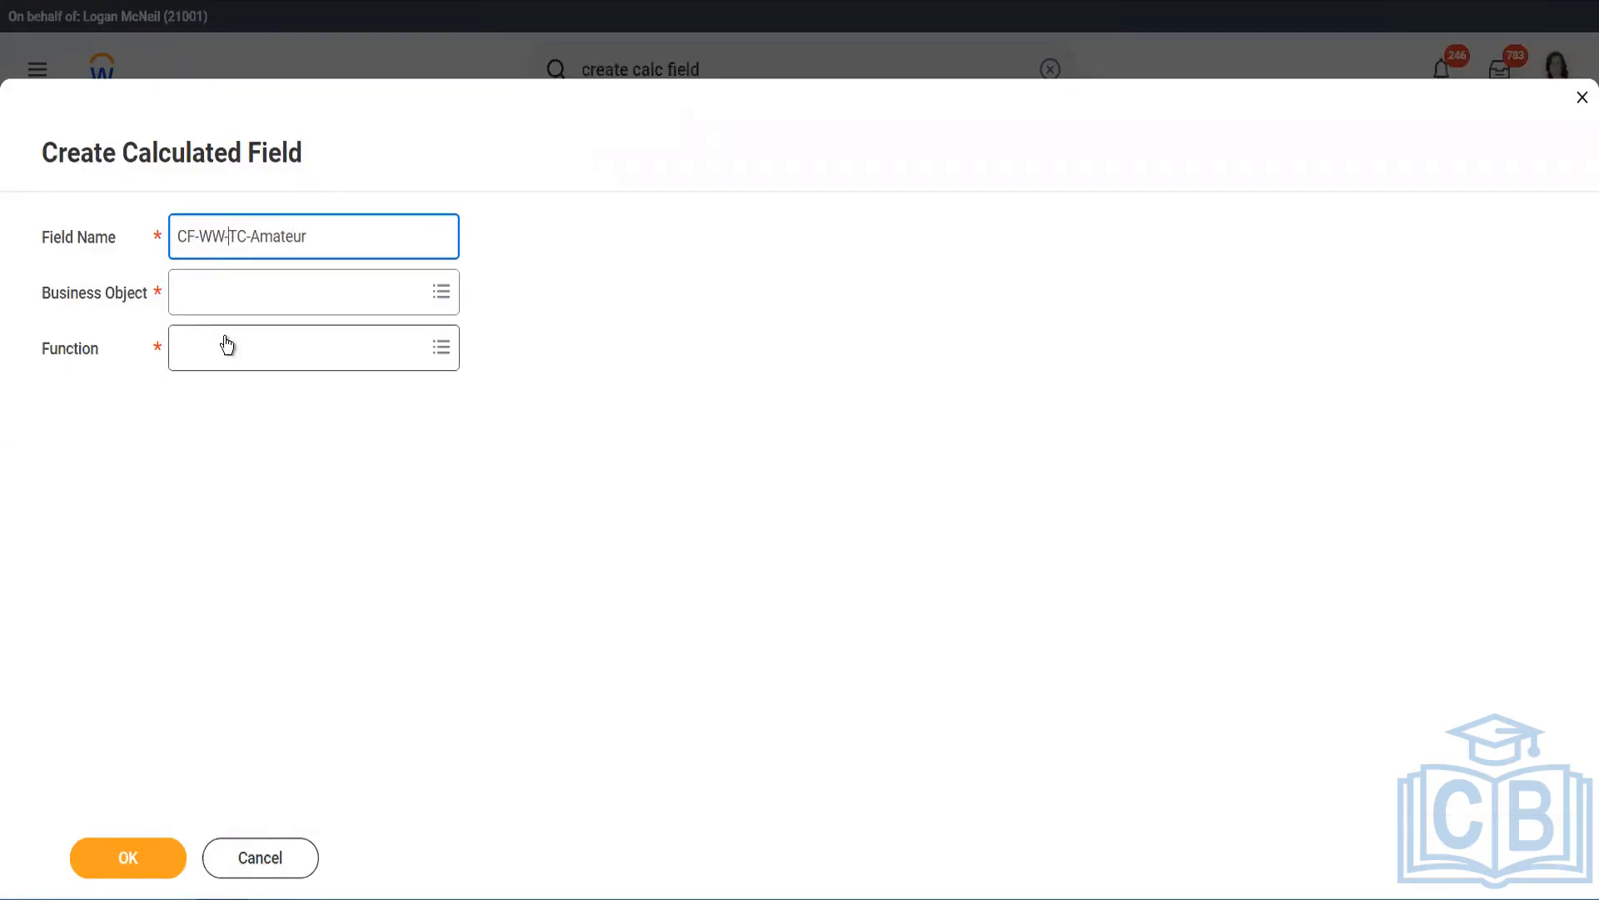
- Set the new return-value field's business object to Global
click(225, 290)
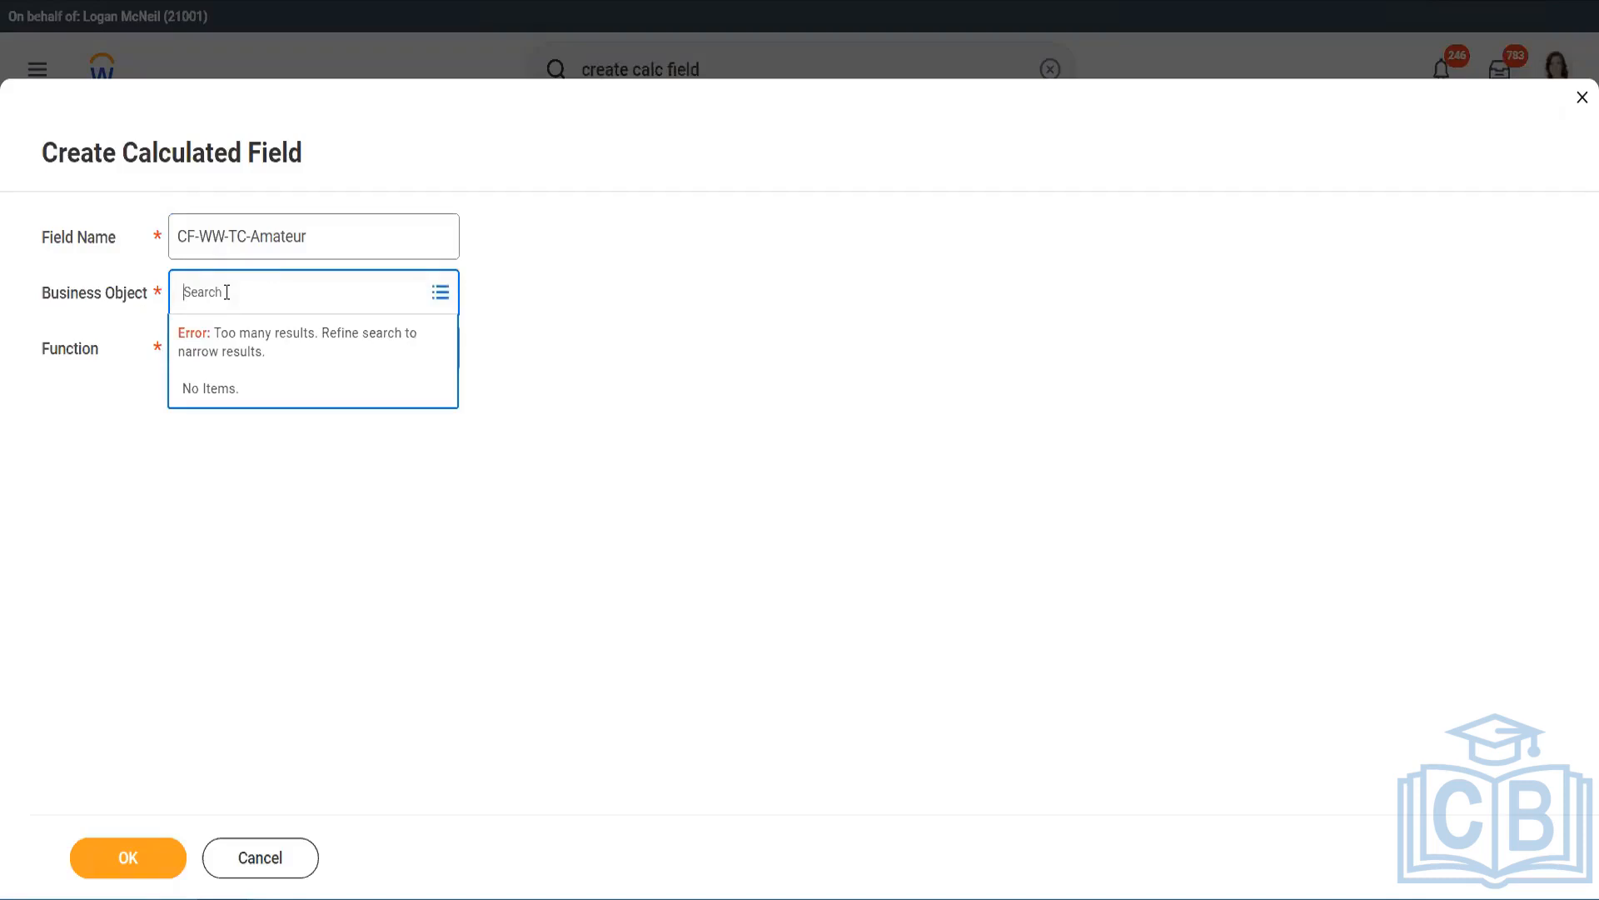
text(worker)
key(BackSpace)
key(BackSpace)
key(BackSpace)
key(BackSpace)
key(BackSpace)
key(BackSpace)
text(global)
key(Return)
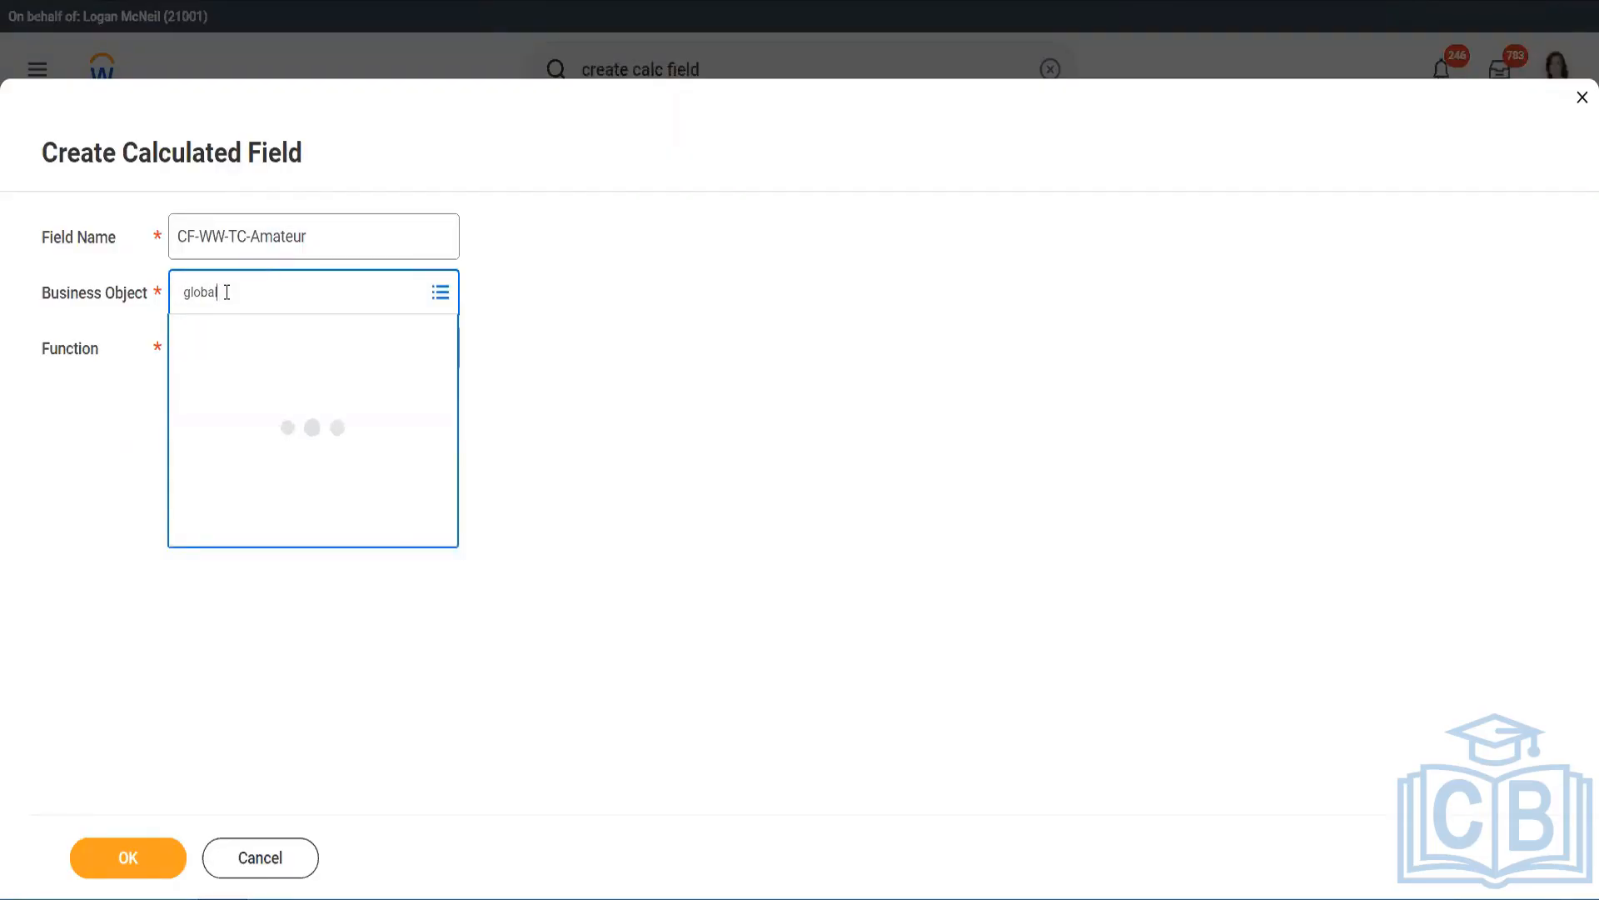
click(251, 389)
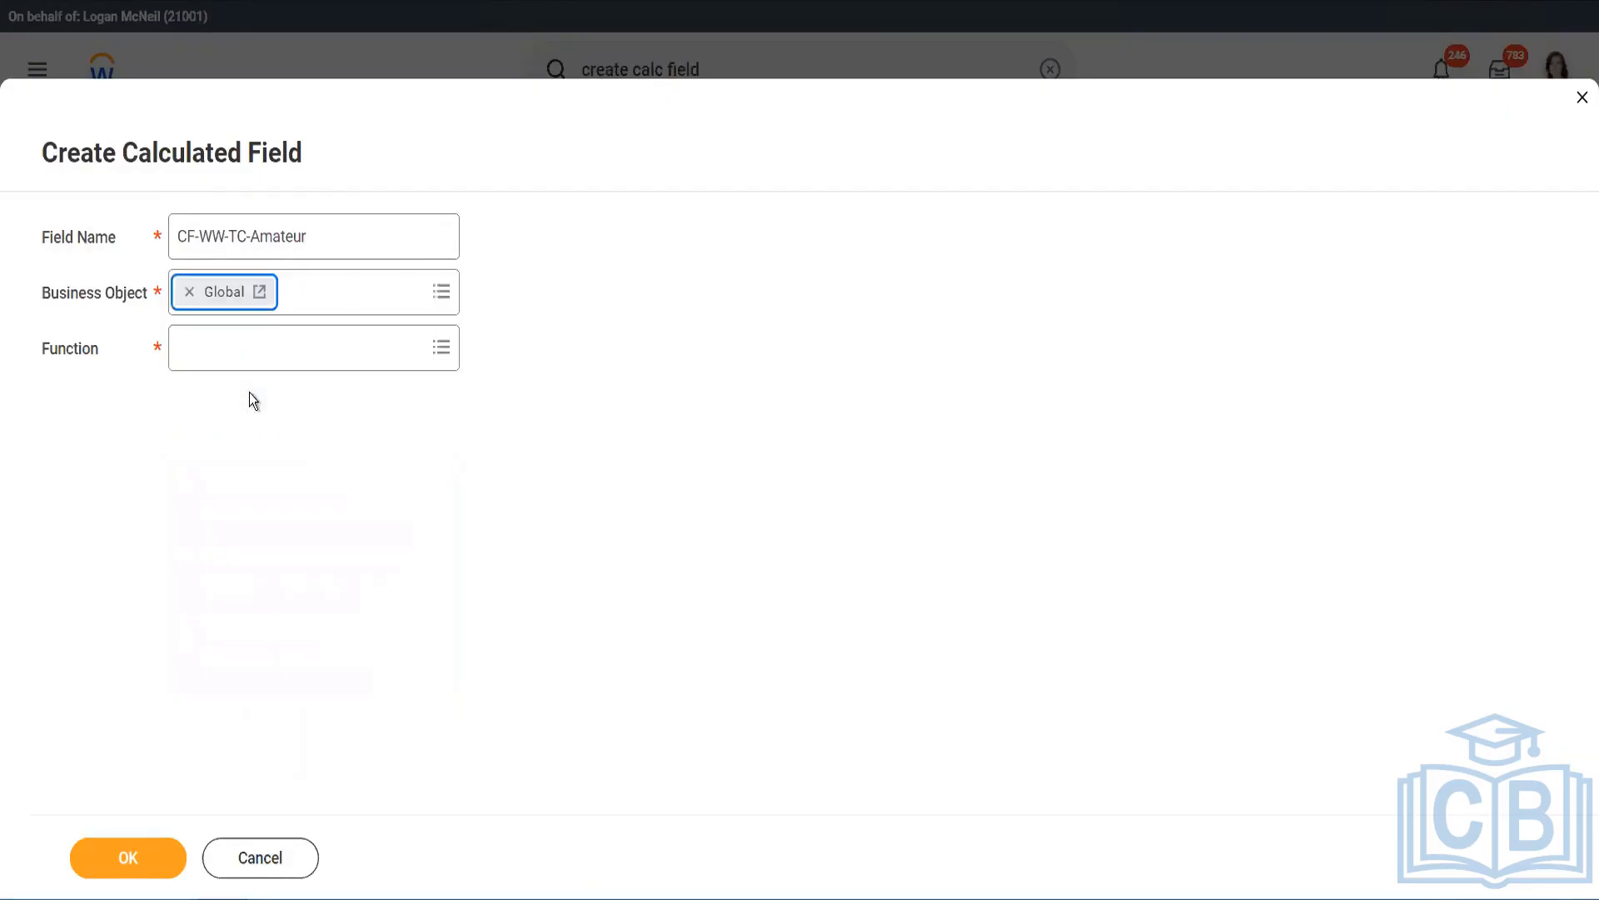
drag(320, 233, 110, 185)
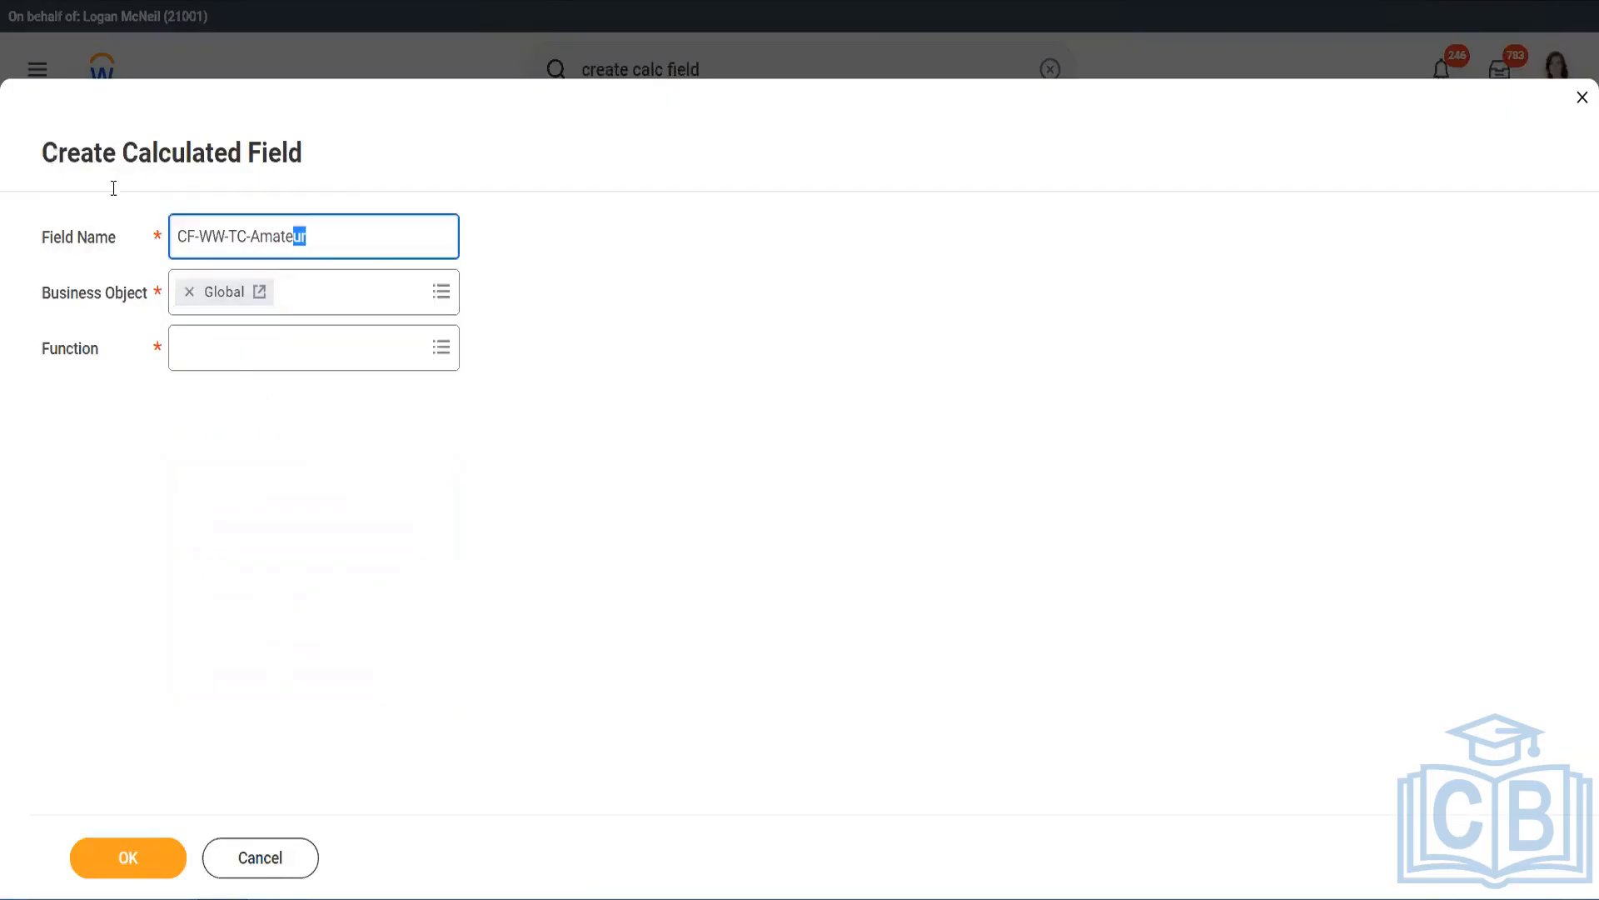
click(354, 237)
double_click(273, 236)
click(331, 233)
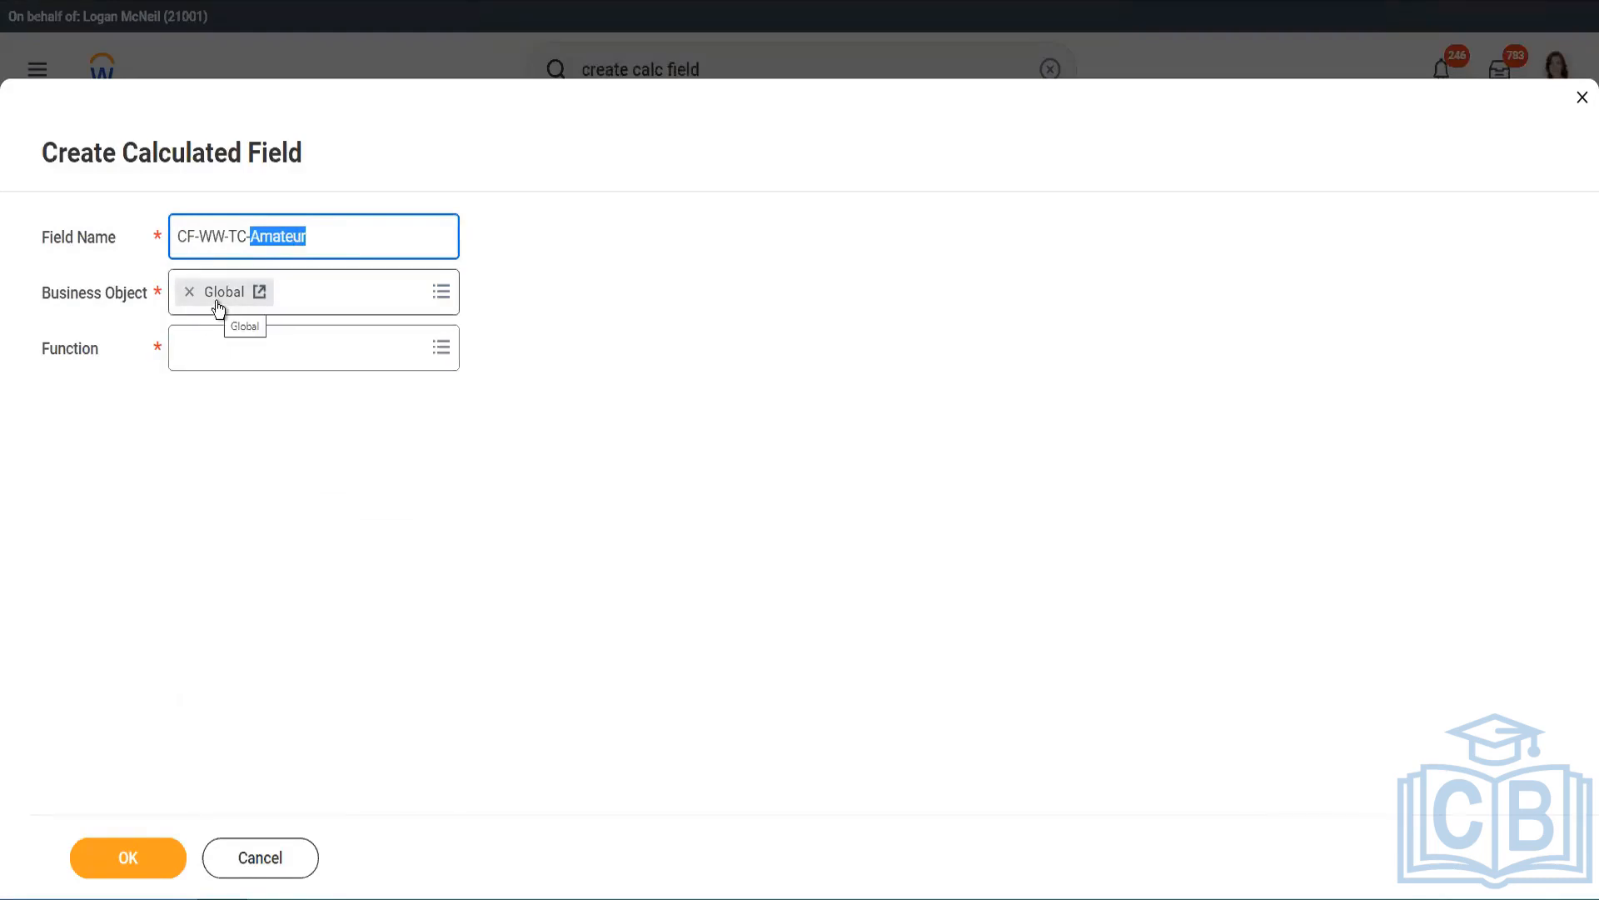
- Set the new field's function to Text Constant and save it with the constant text Amateur
click(220, 347)
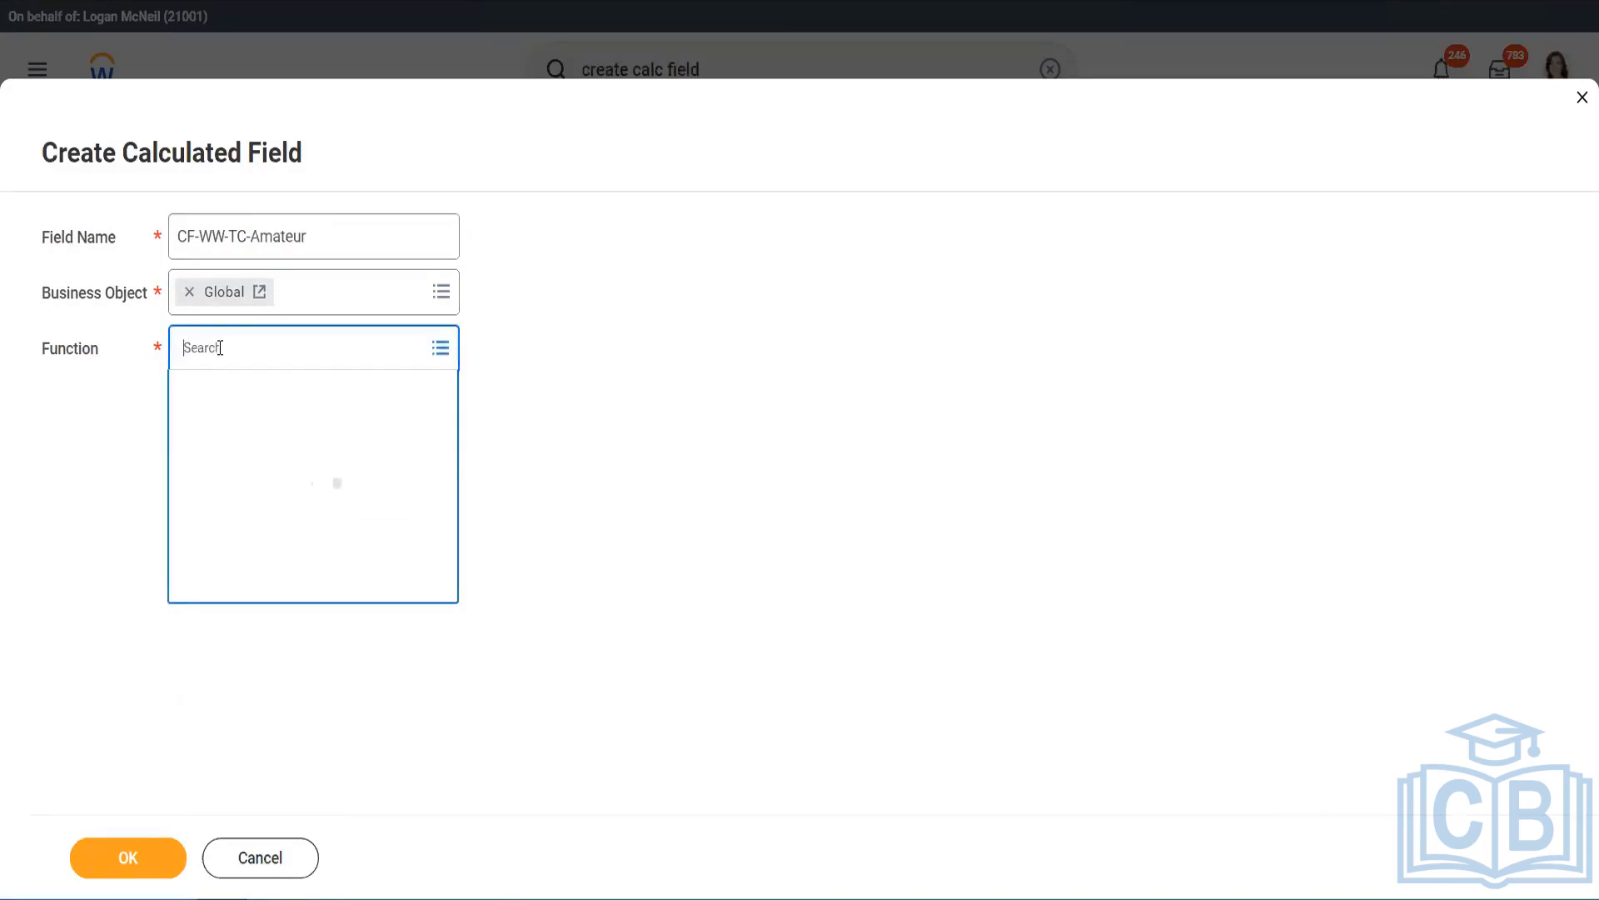
text(text const)
key(Return)
click(129, 858)
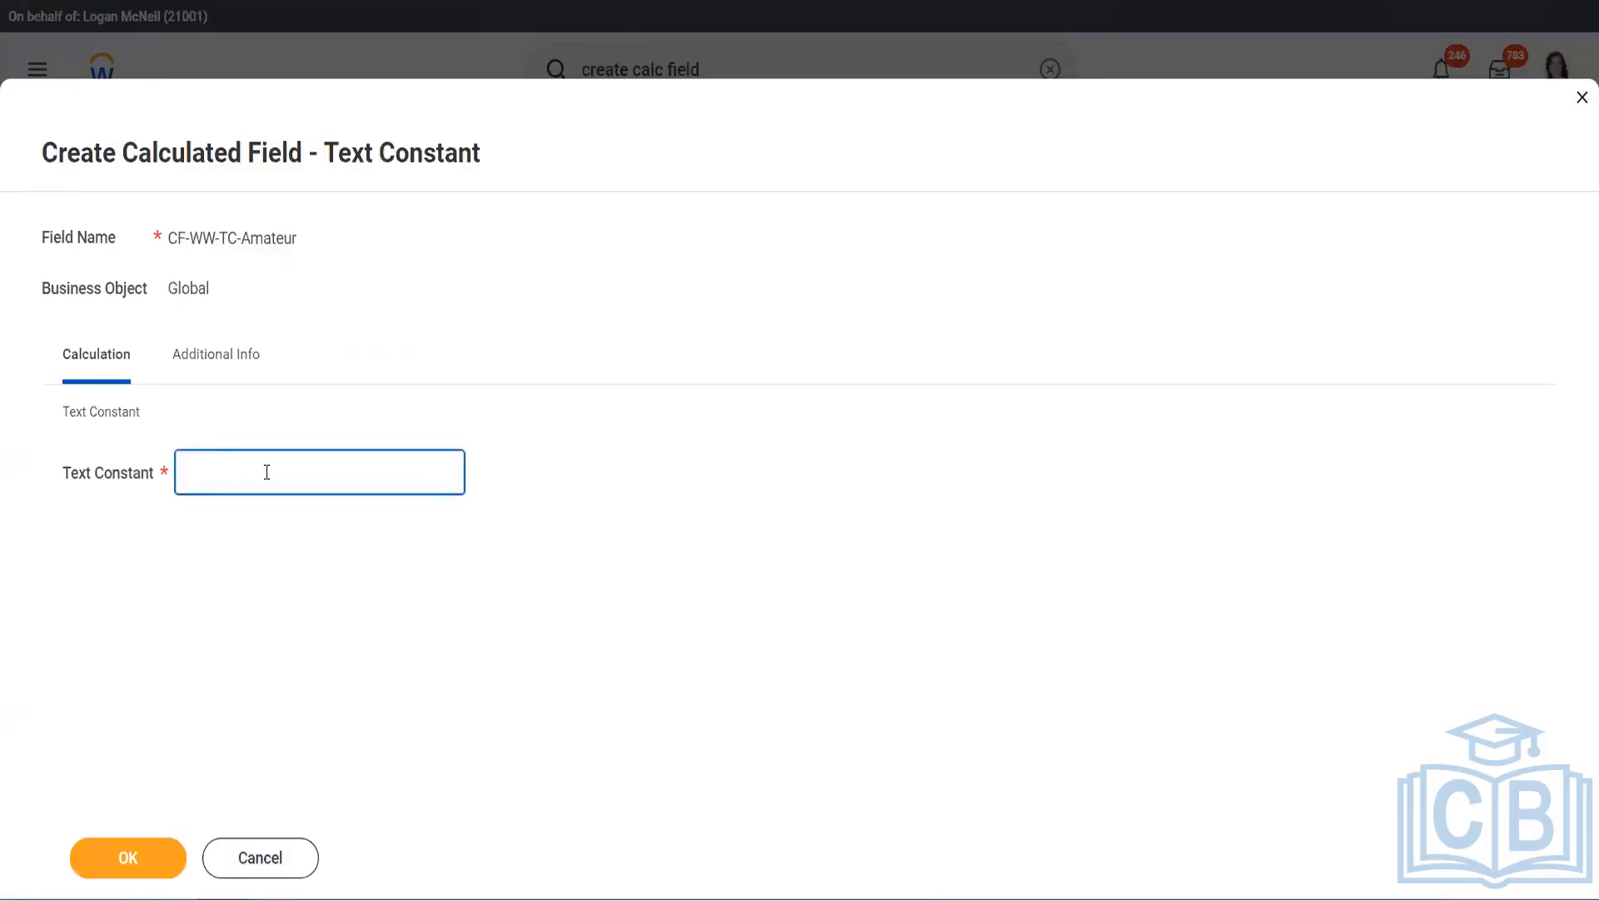
text(Amateur)
click(126, 858)
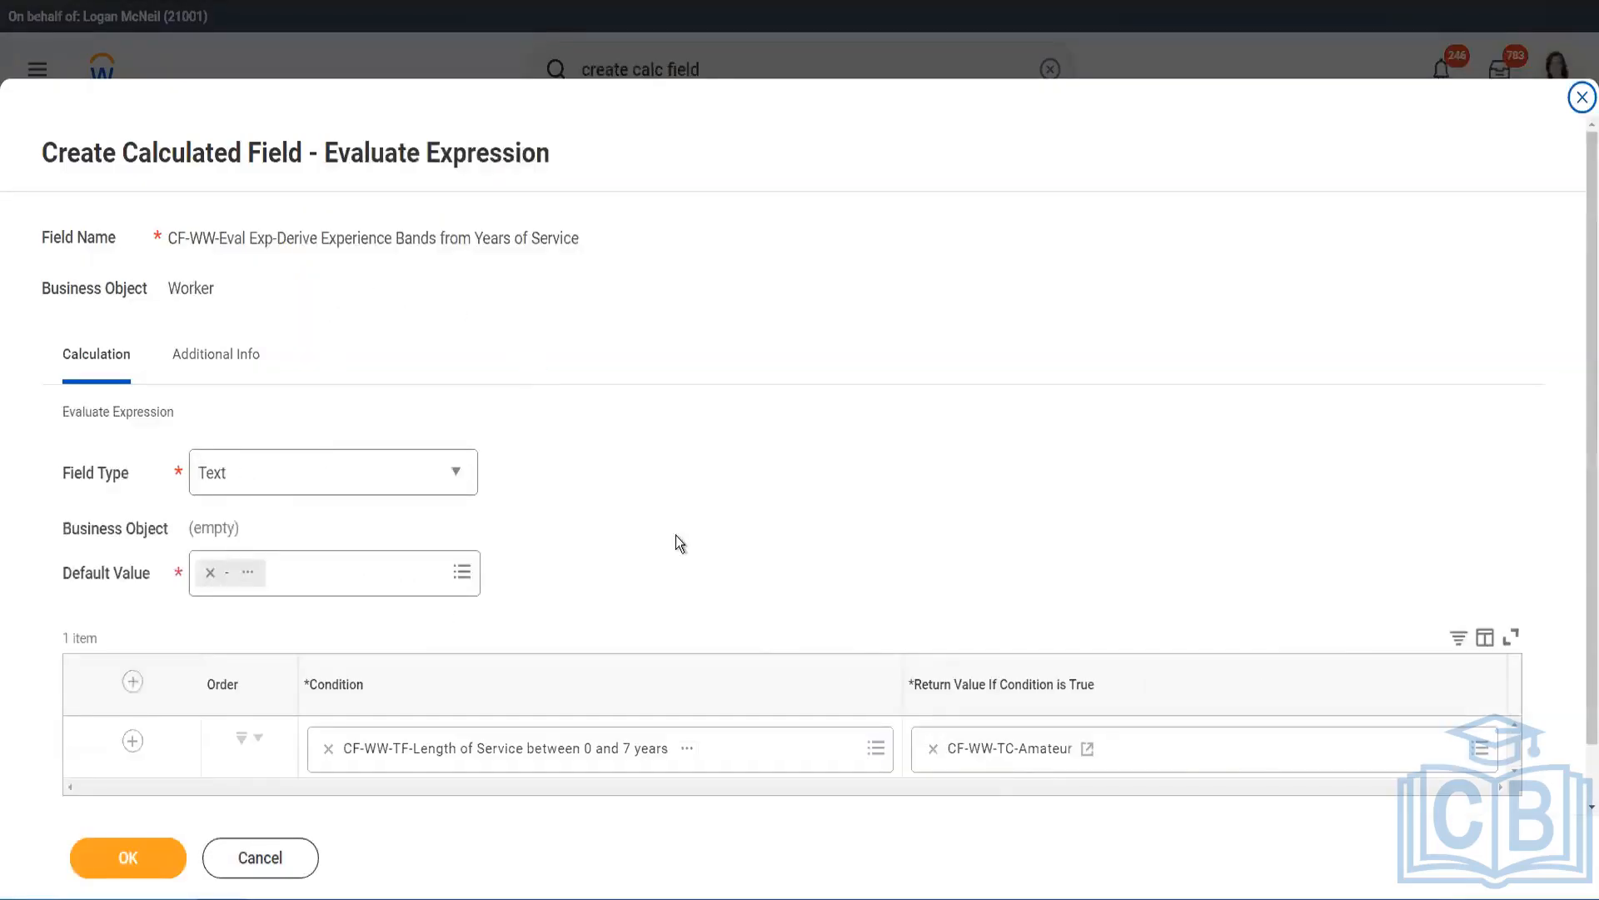
- Copy the return value name CF-WW-TC-Amateur and add three more condition rows to the expression table
right_click(992, 753)
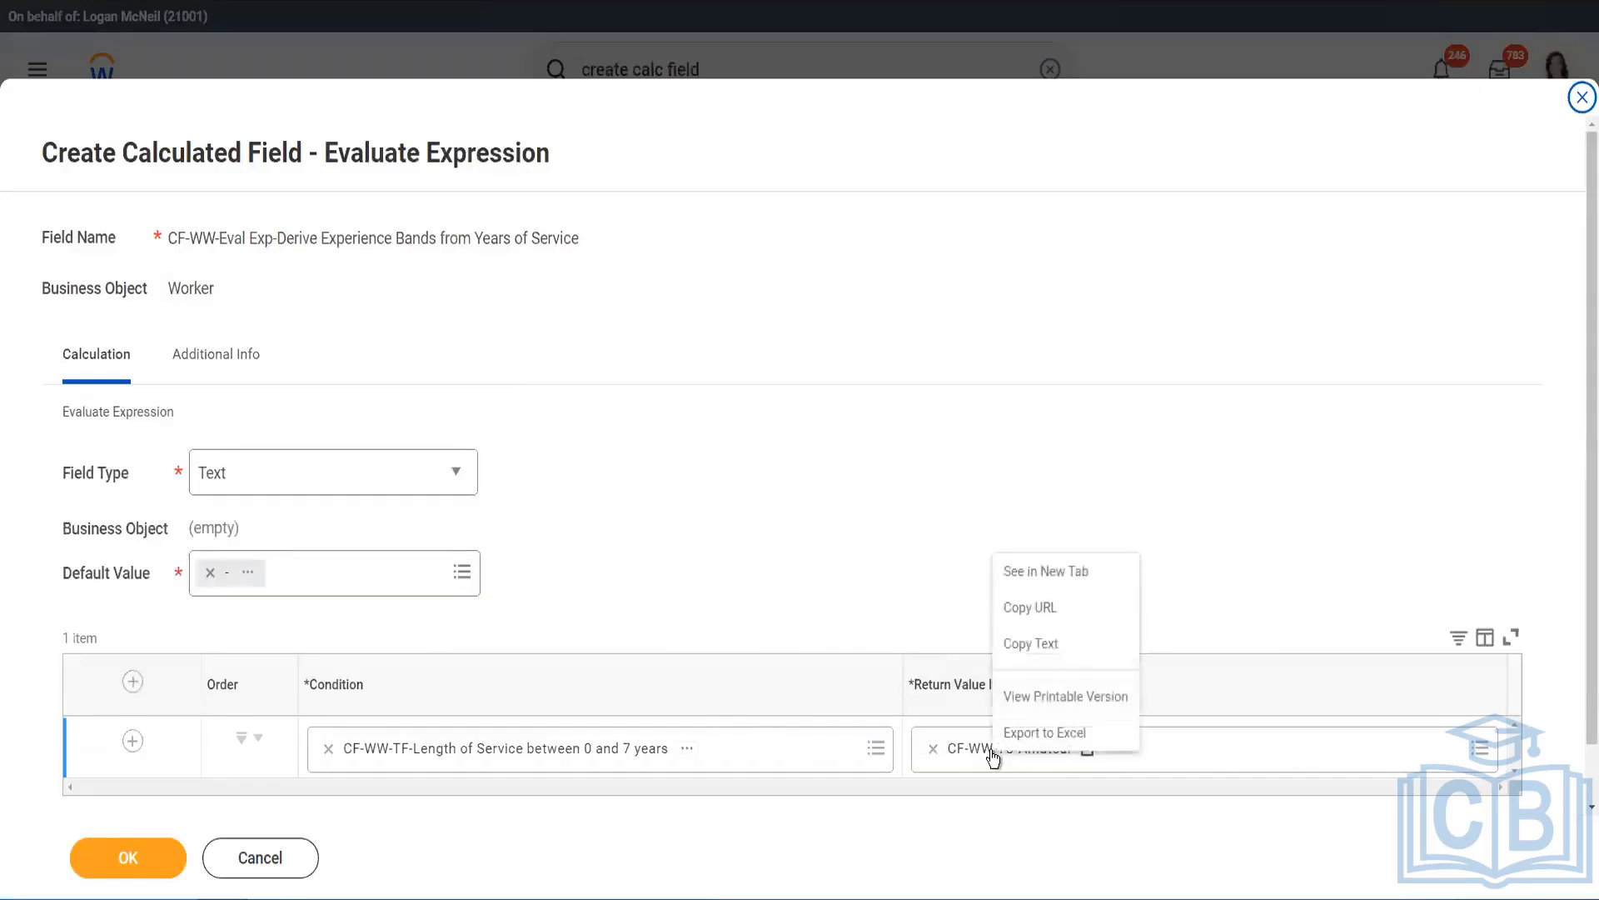
click(1042, 642)
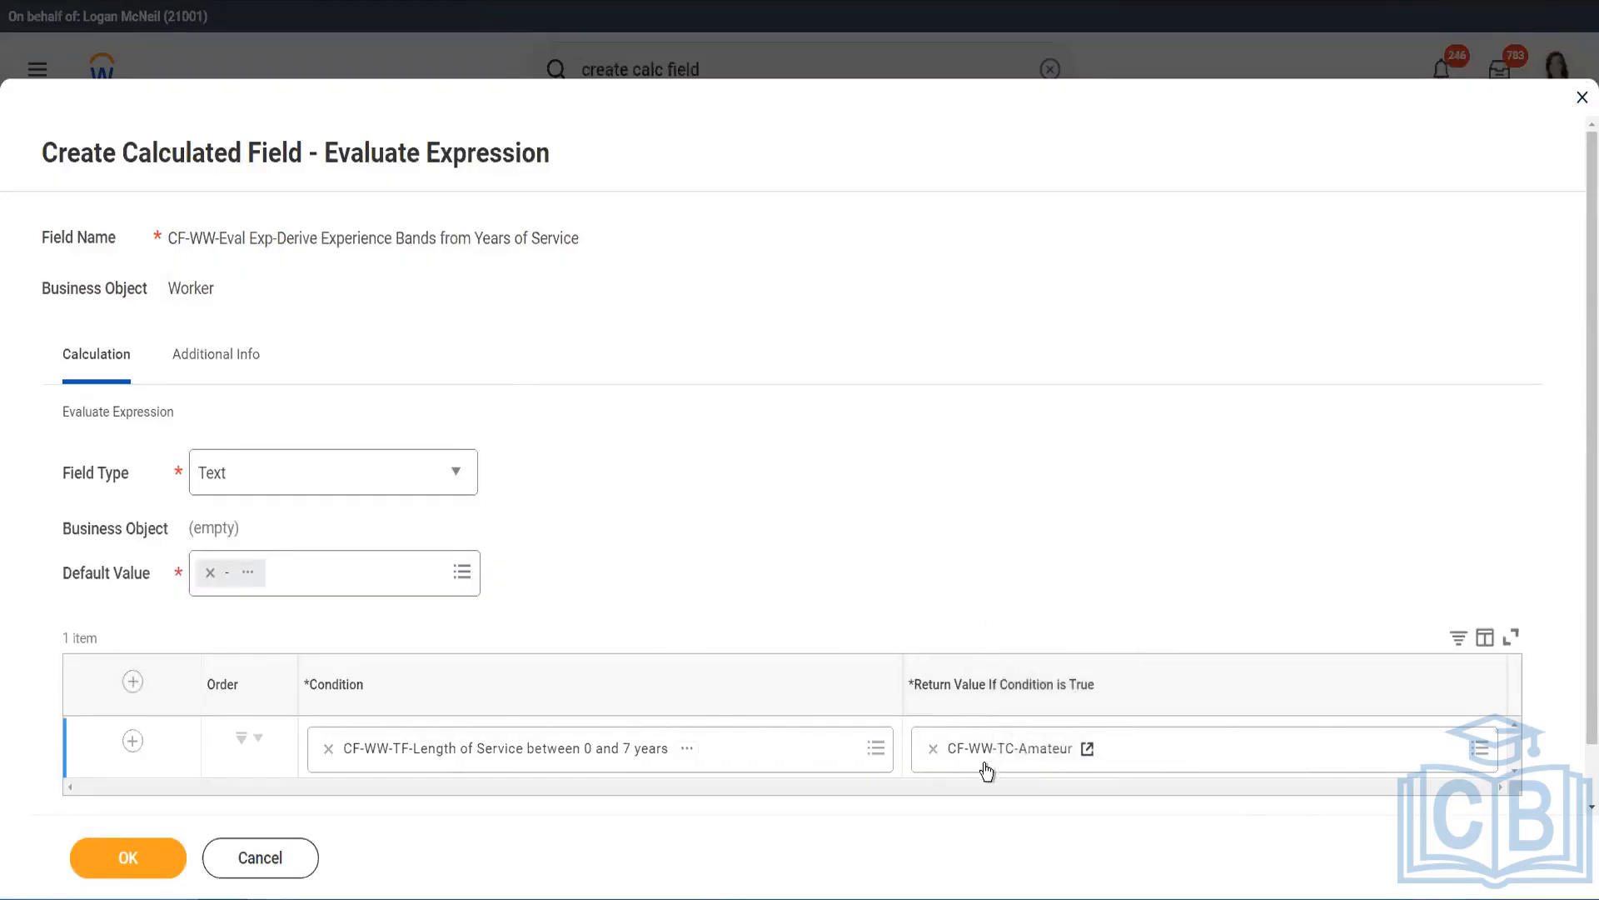
click(127, 745)
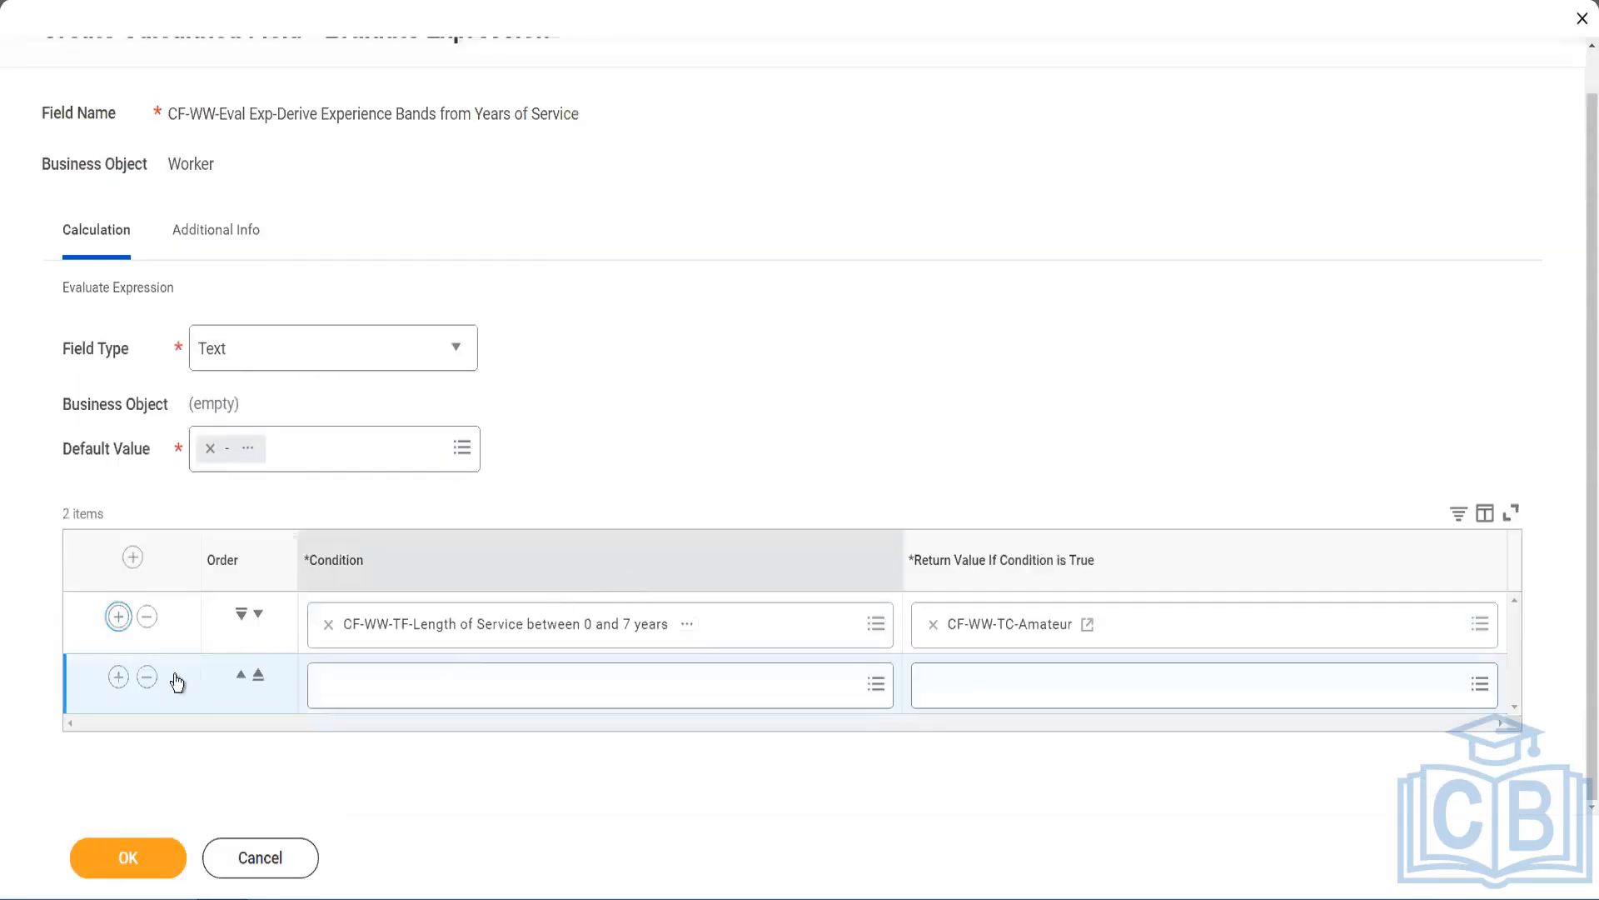
click(118, 676)
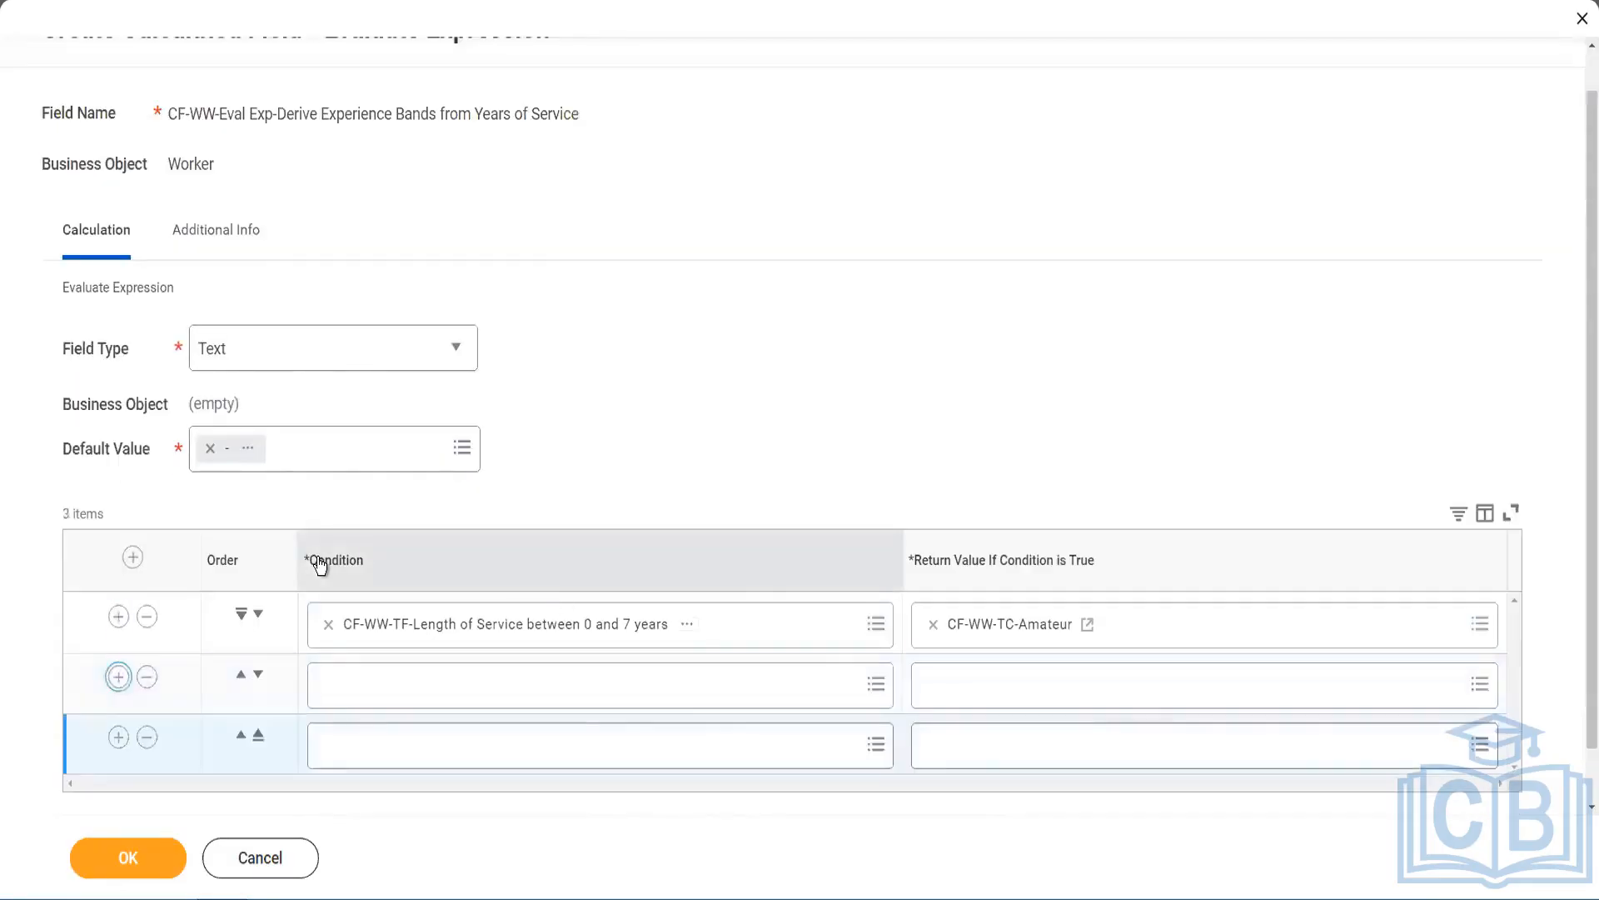
click(119, 676)
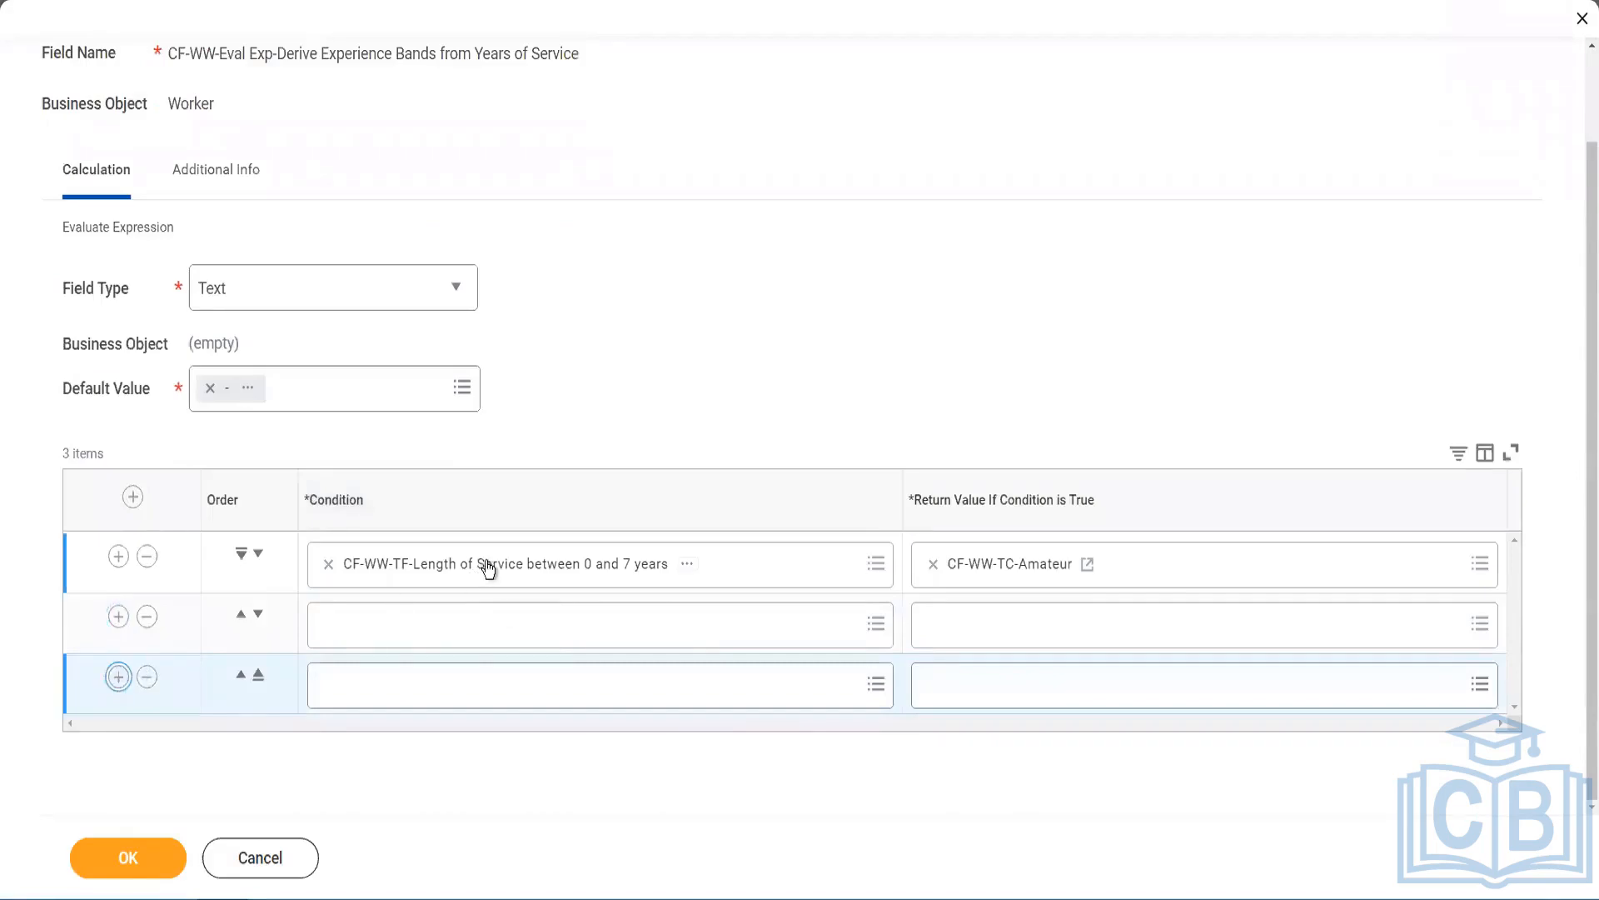
- Set the second row's condition to CF-WW-TF-Length of Service between 8 and 15 years
click(394, 632)
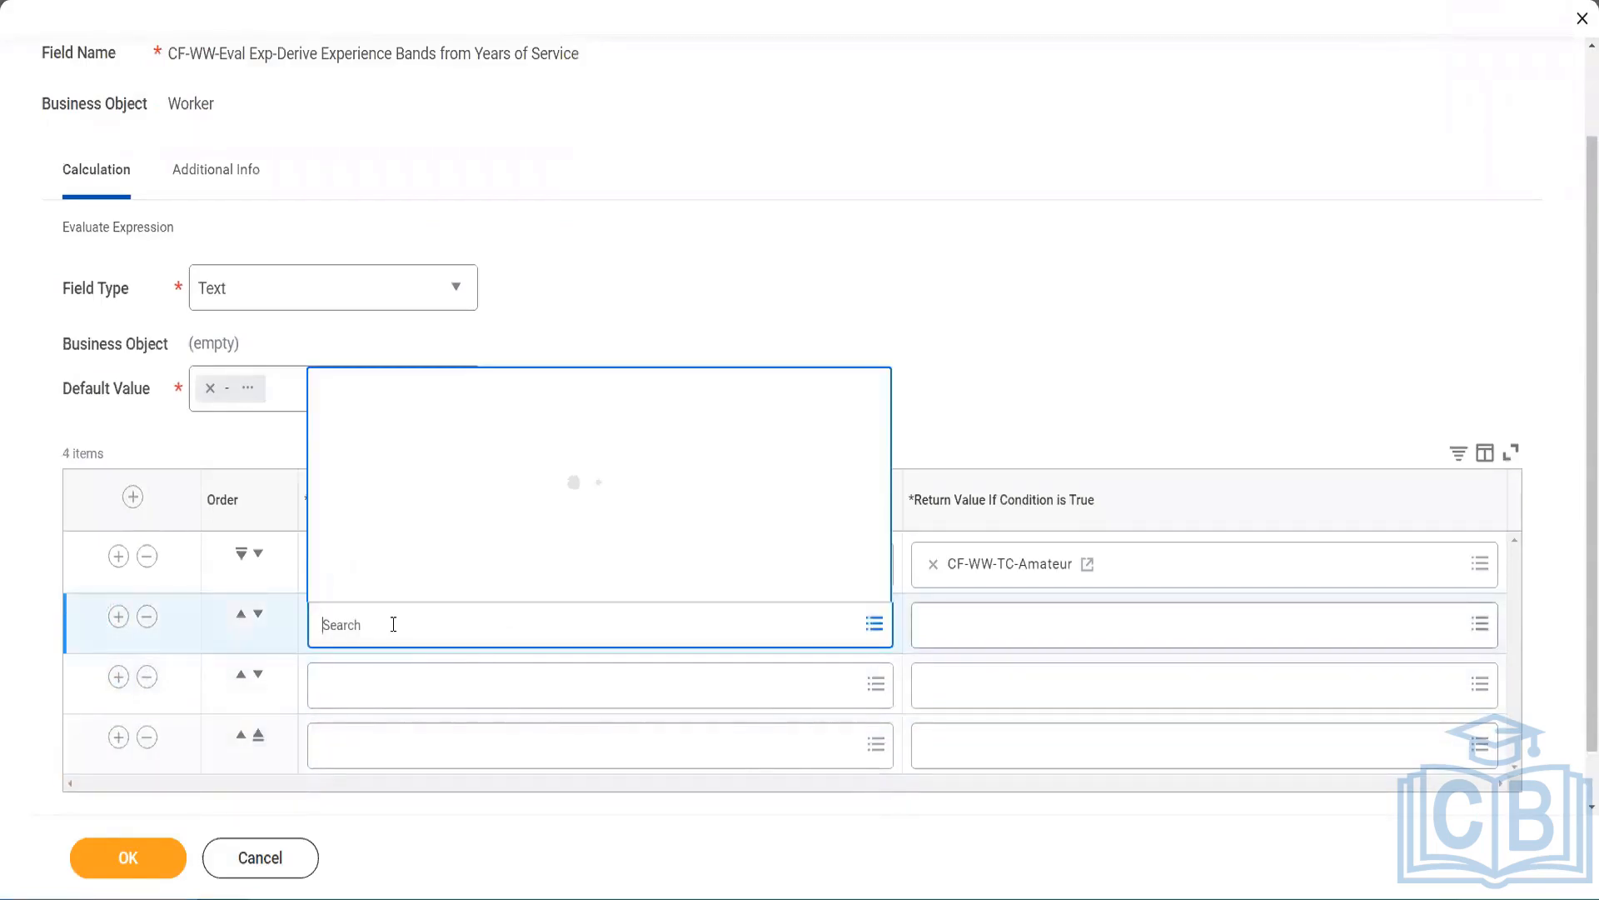
text(cf-ww)
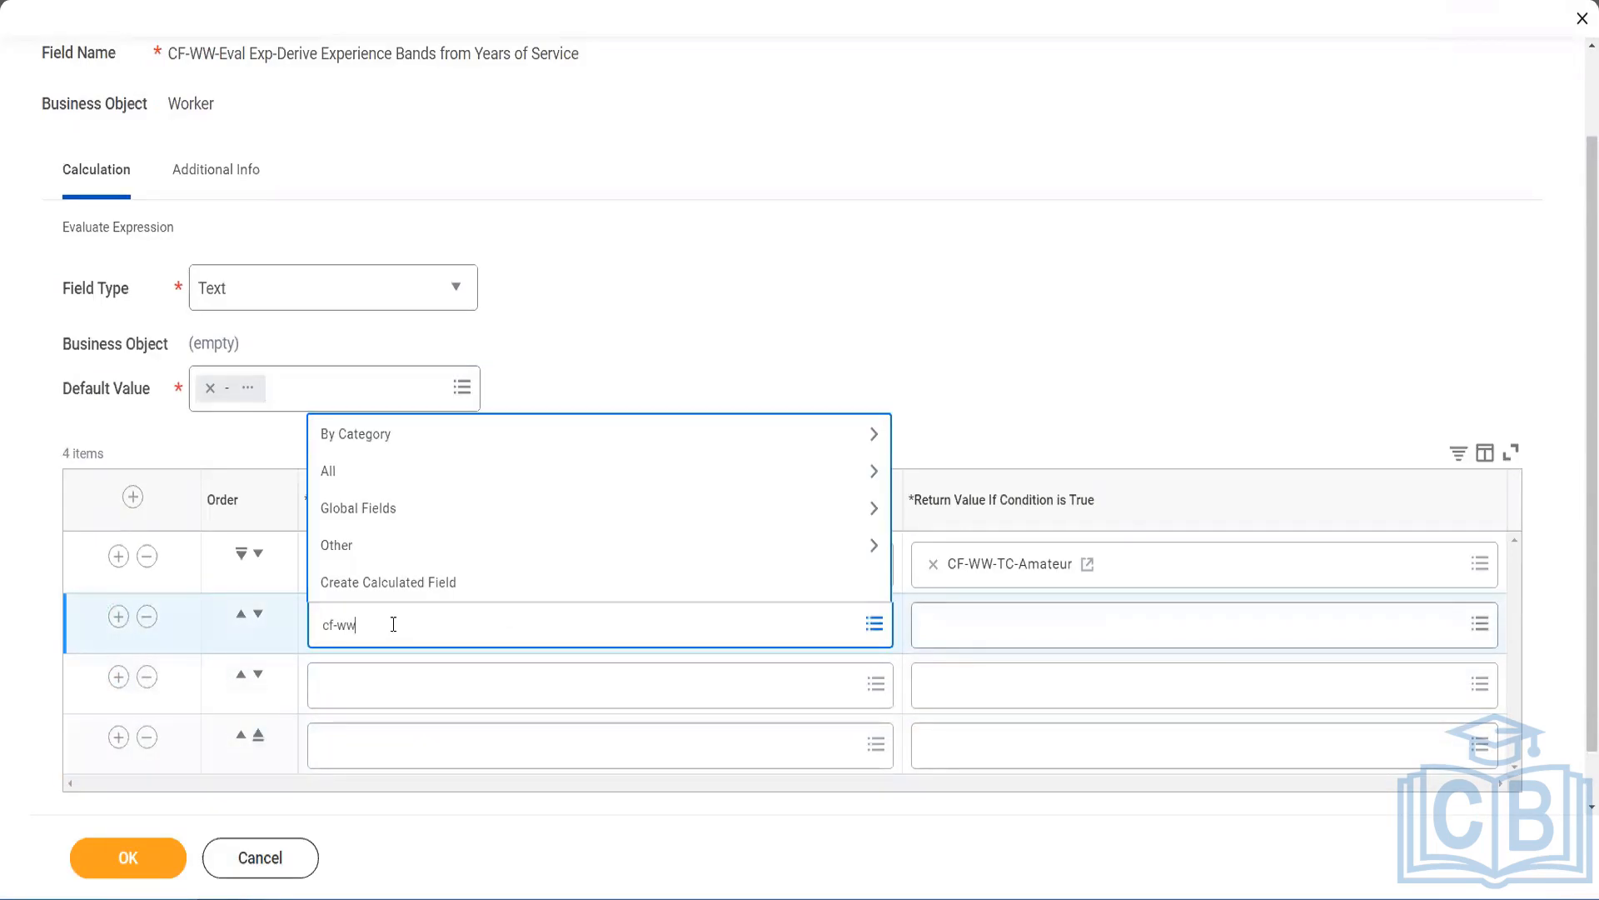
text(-tf)
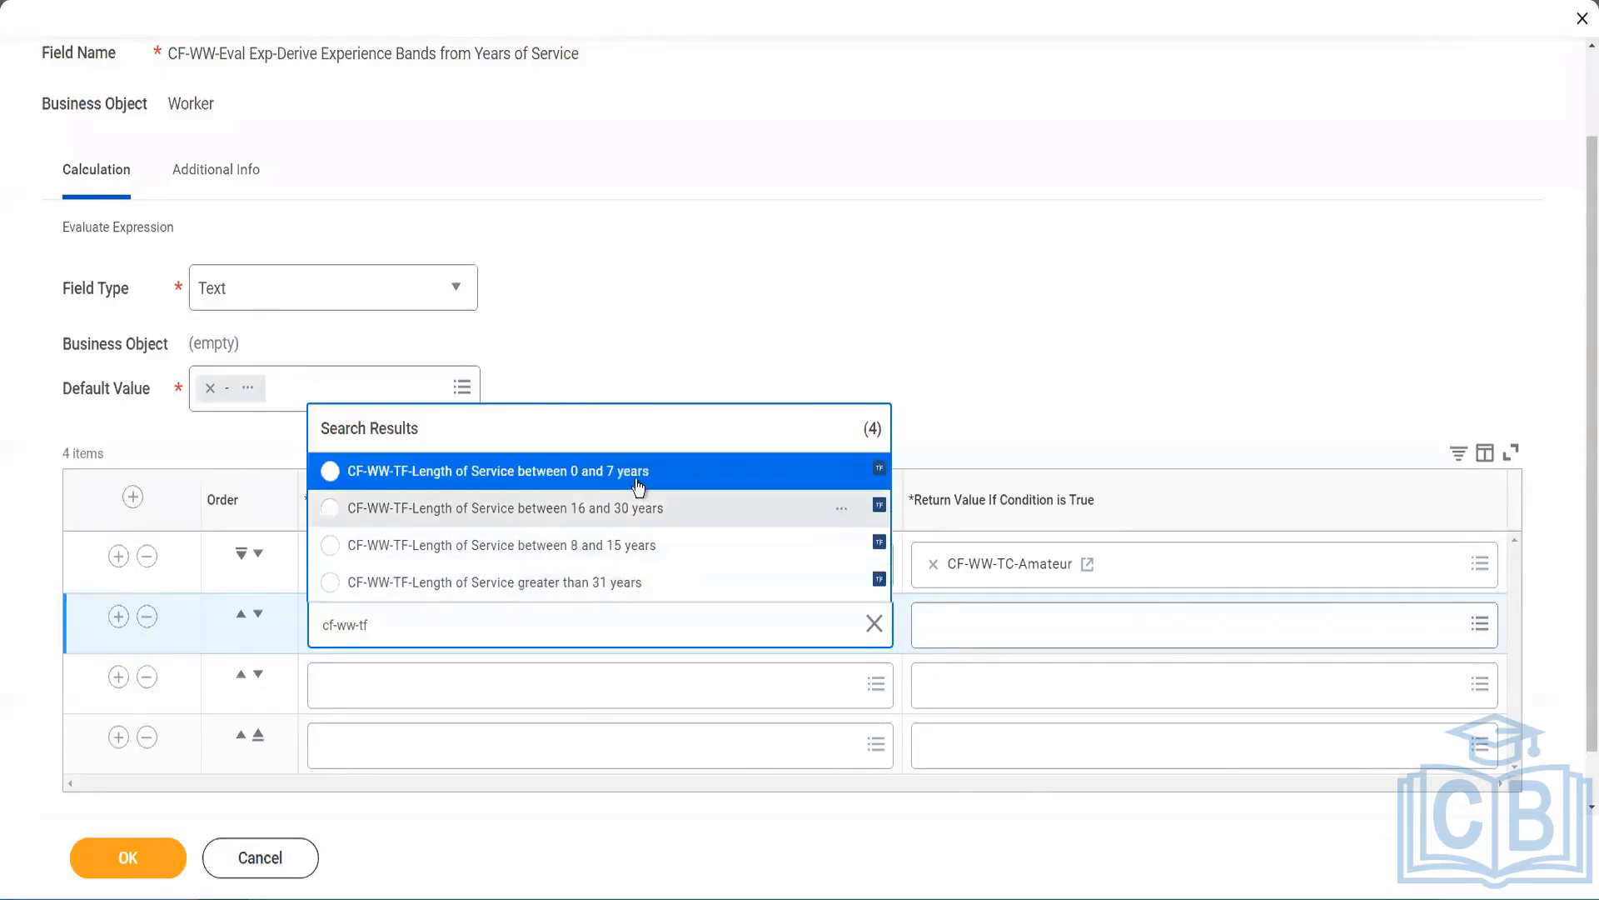
click(613, 545)
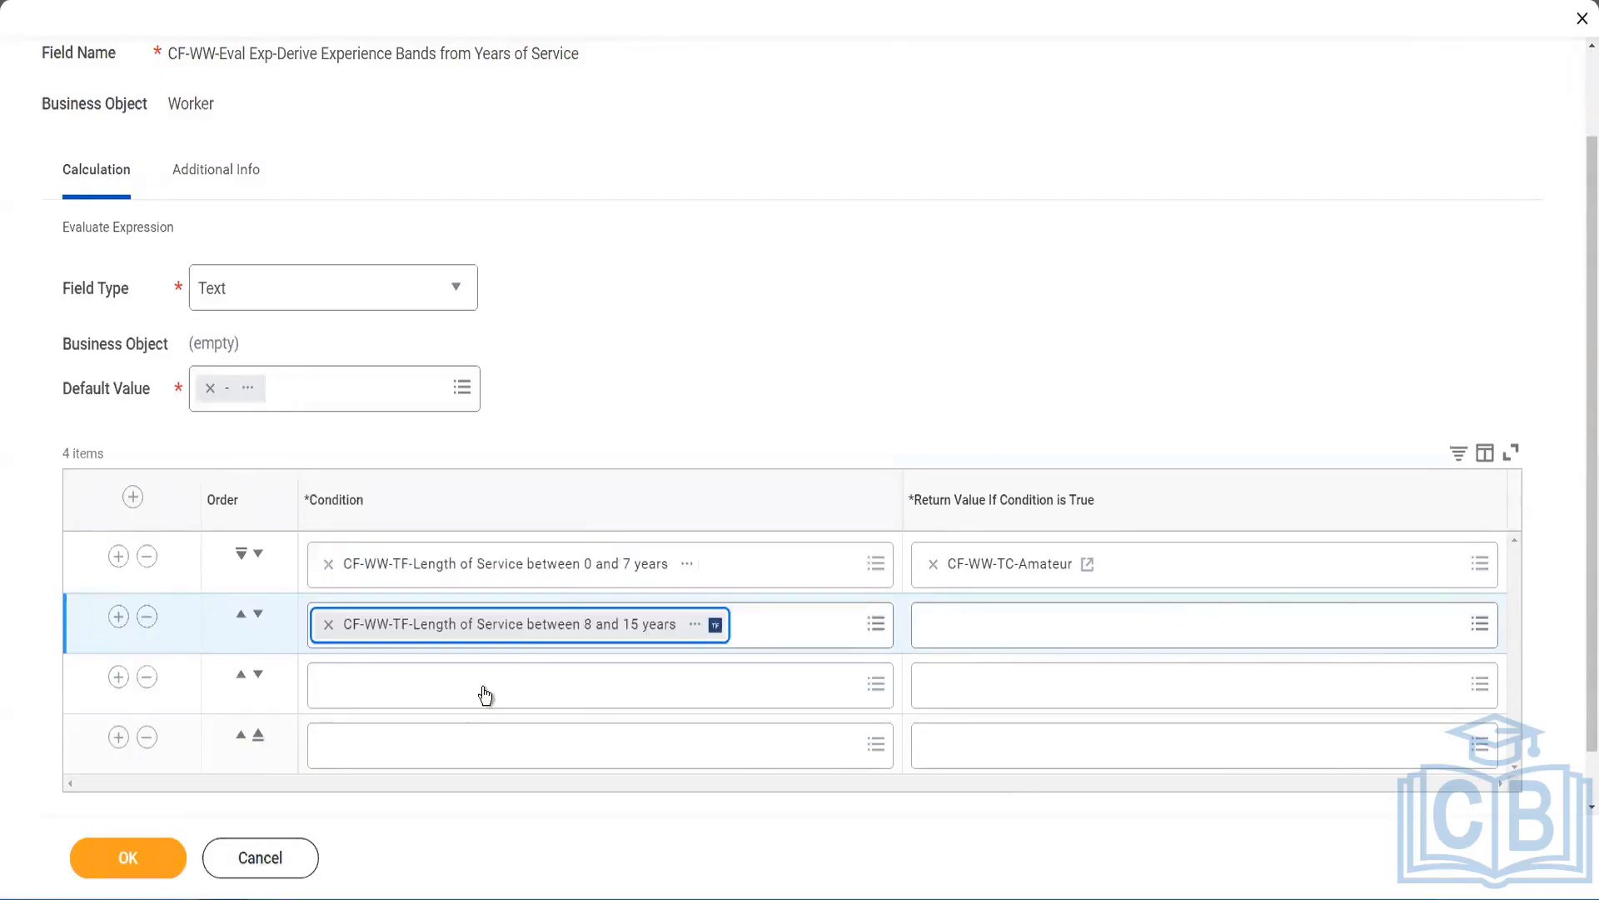
- Set the third row's condition to CF-WW-TF-Length of Service between 16 and 30 years
click(403, 684)
text(cf)
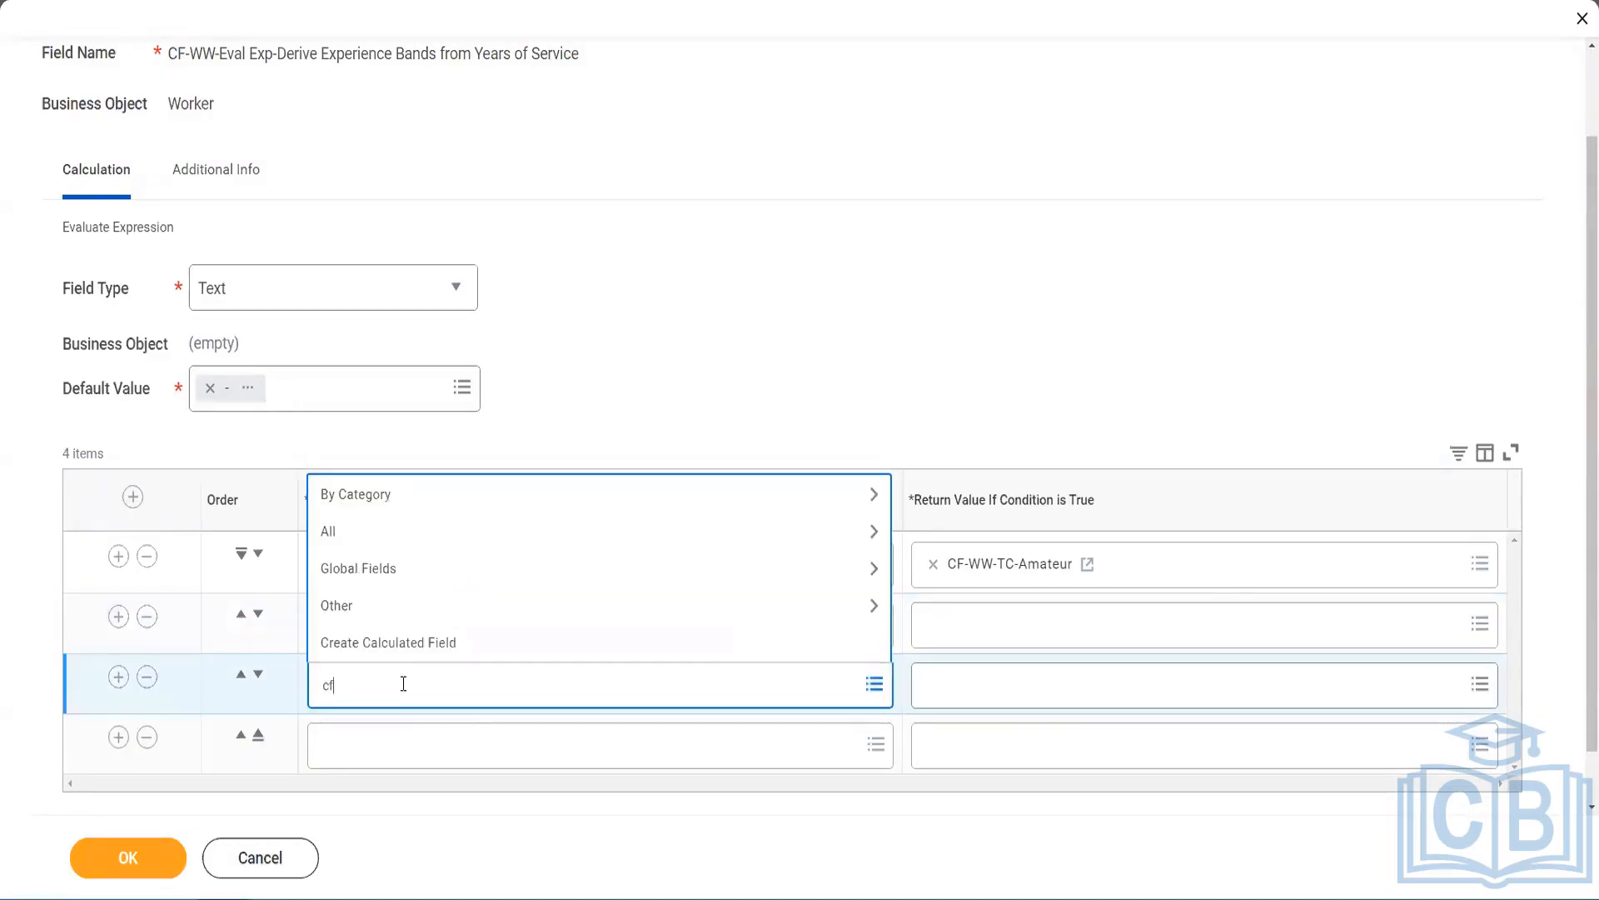
text(-ww-tf)
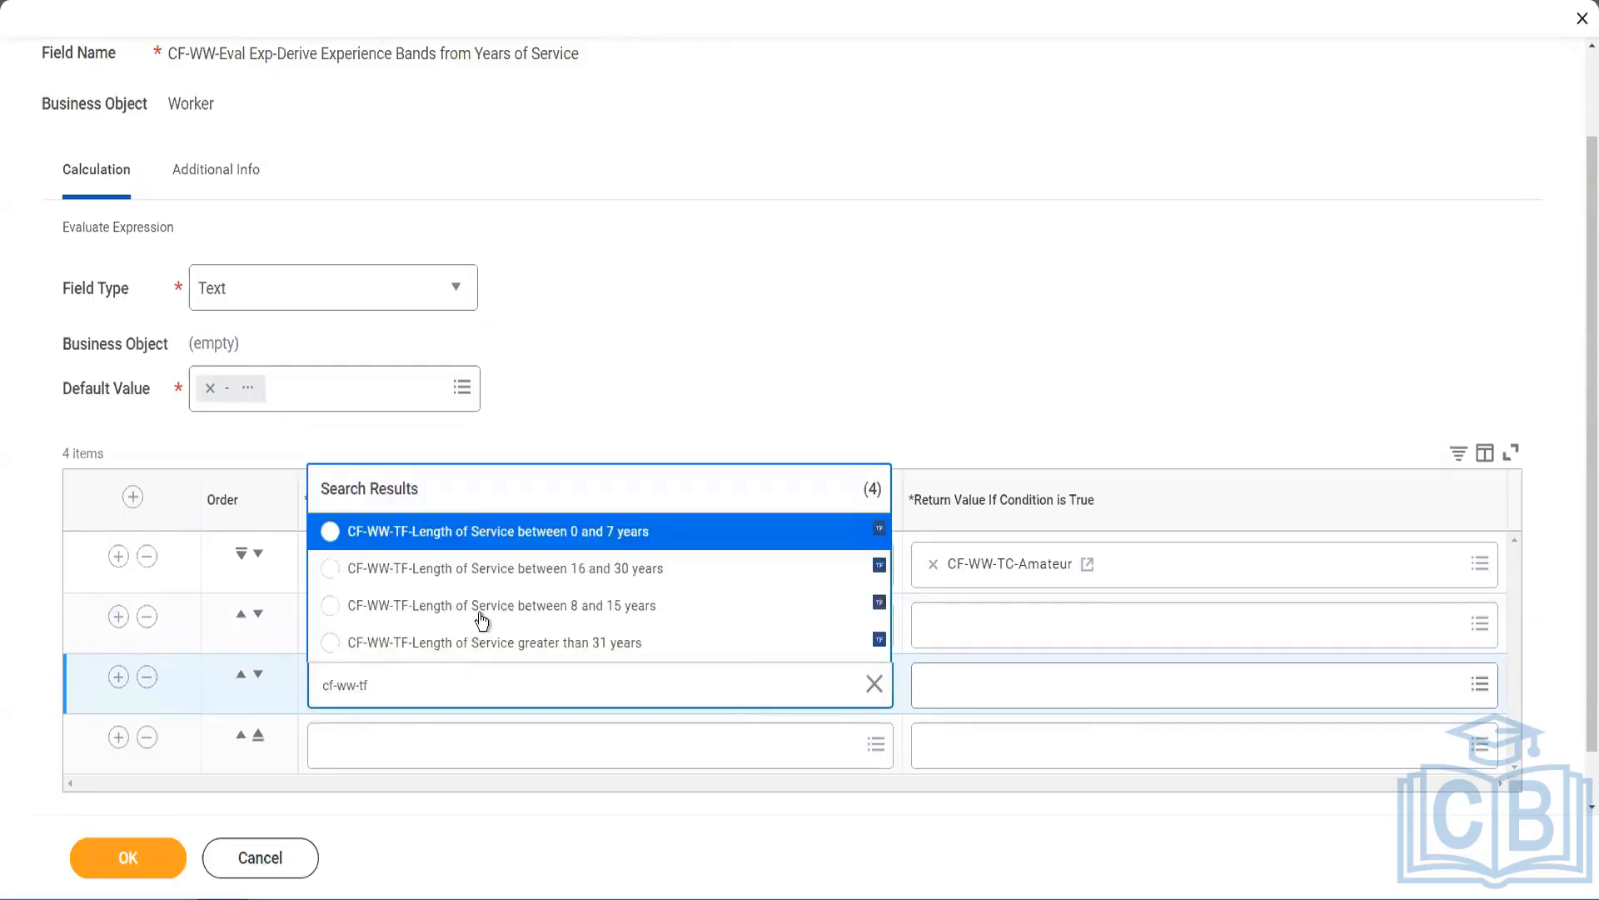
click(641, 575)
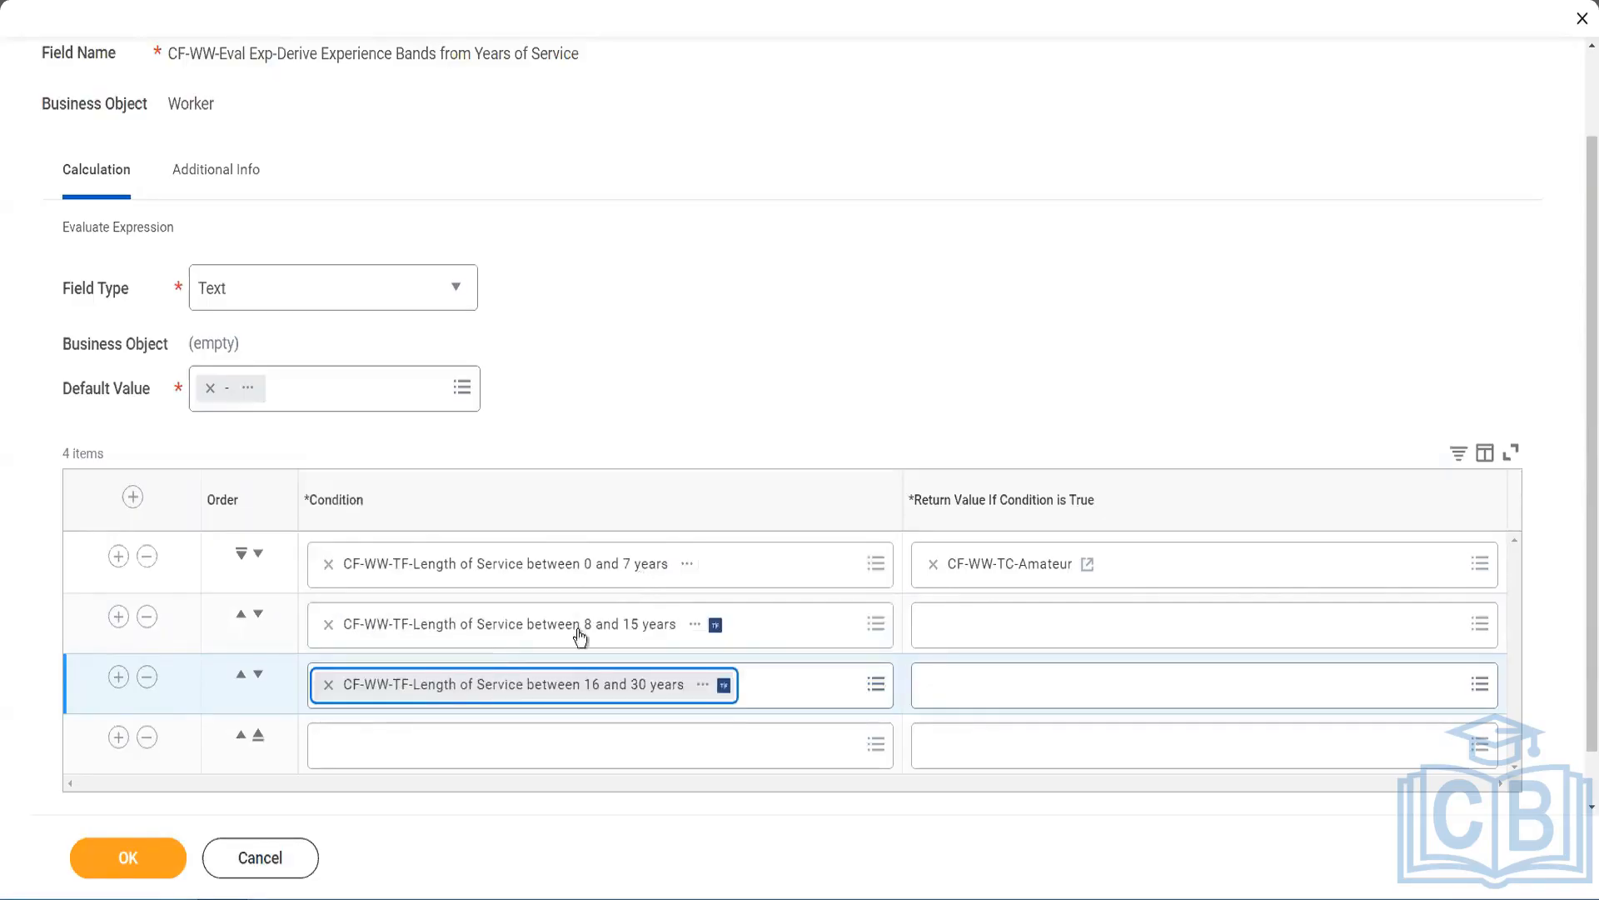
- Set the fourth row's condition to CF-WW-TF-Length of Service greater than 31 years
click(379, 748)
text(cf)
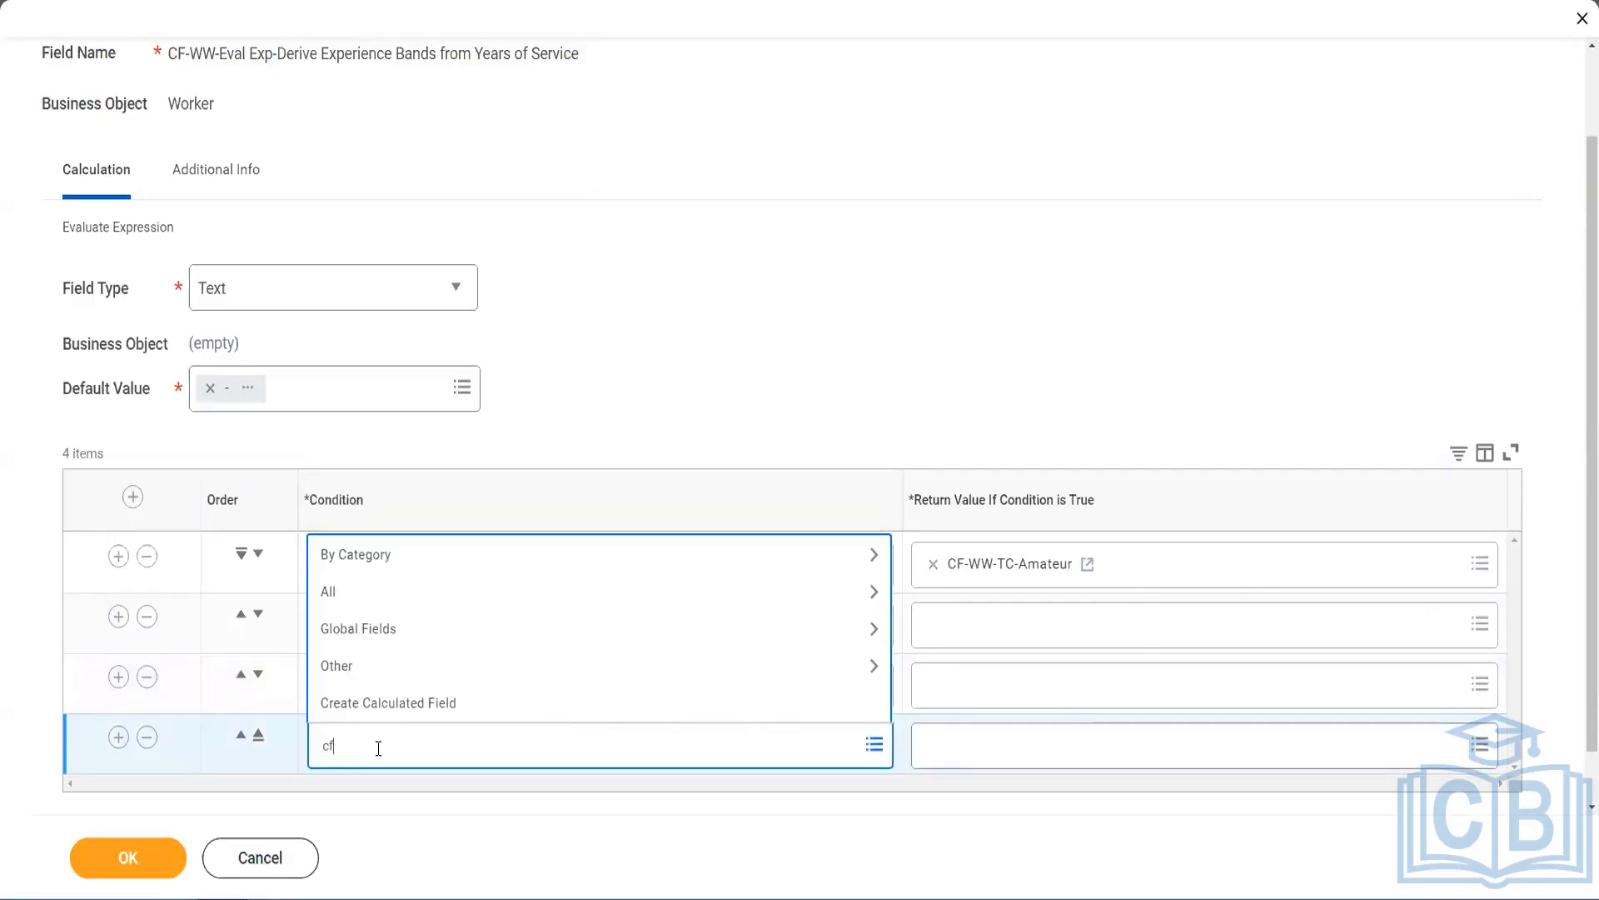
text(-ww tf 31)
key(Return)
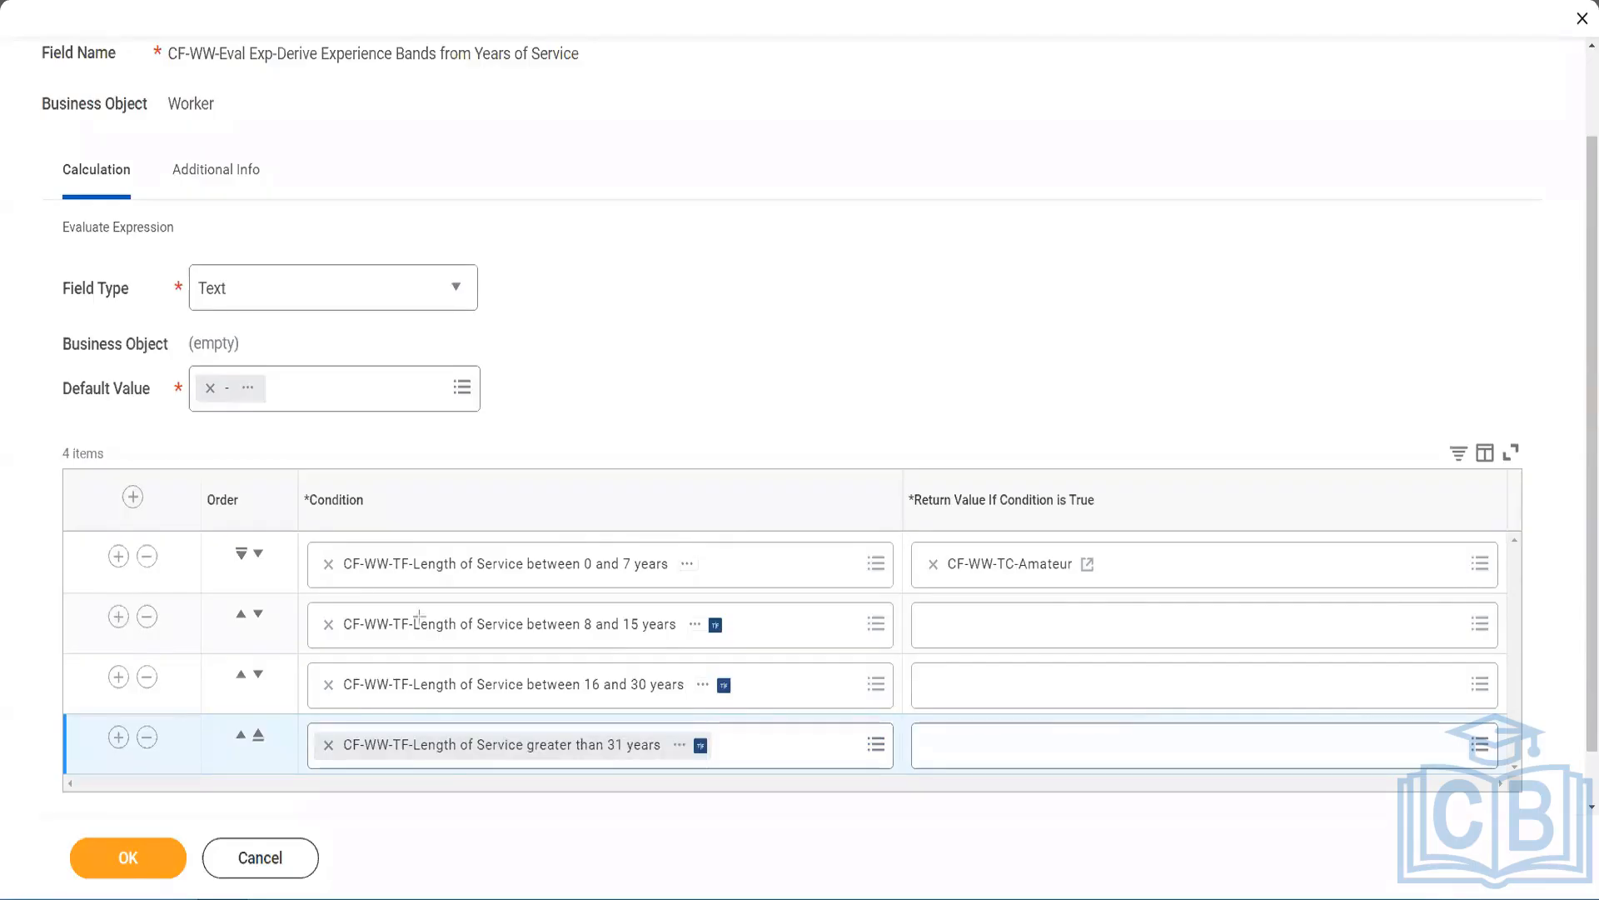
- Try the 8 to 15 years condition above the 0 to 7 years condition and restore the original order
drag(180, 487, 177, 656)
click(241, 616)
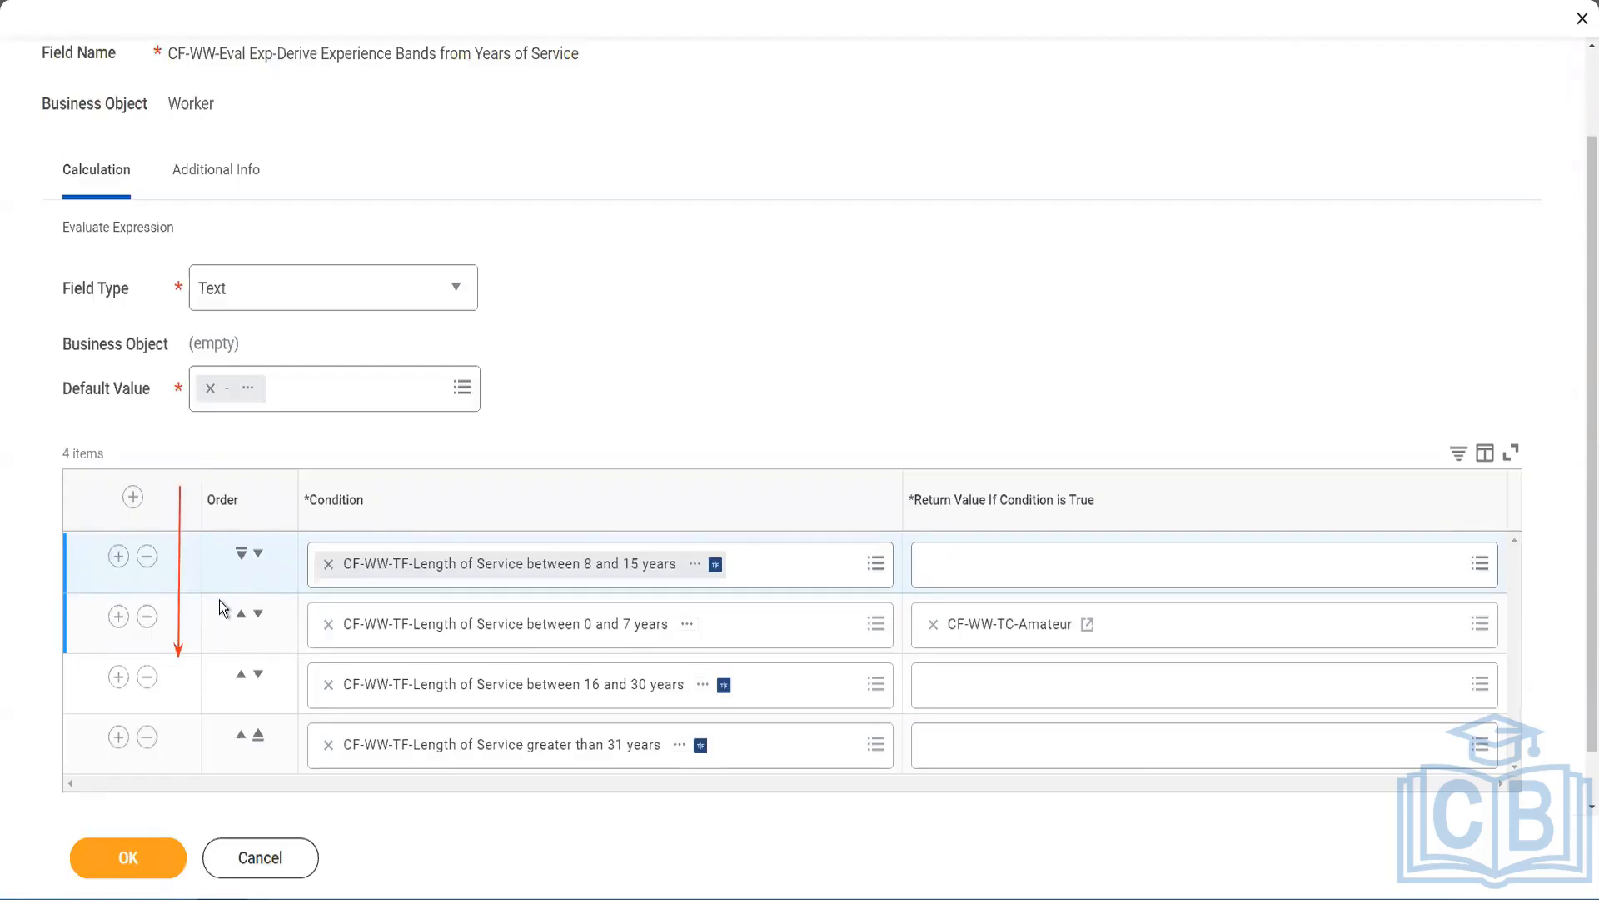
click(258, 558)
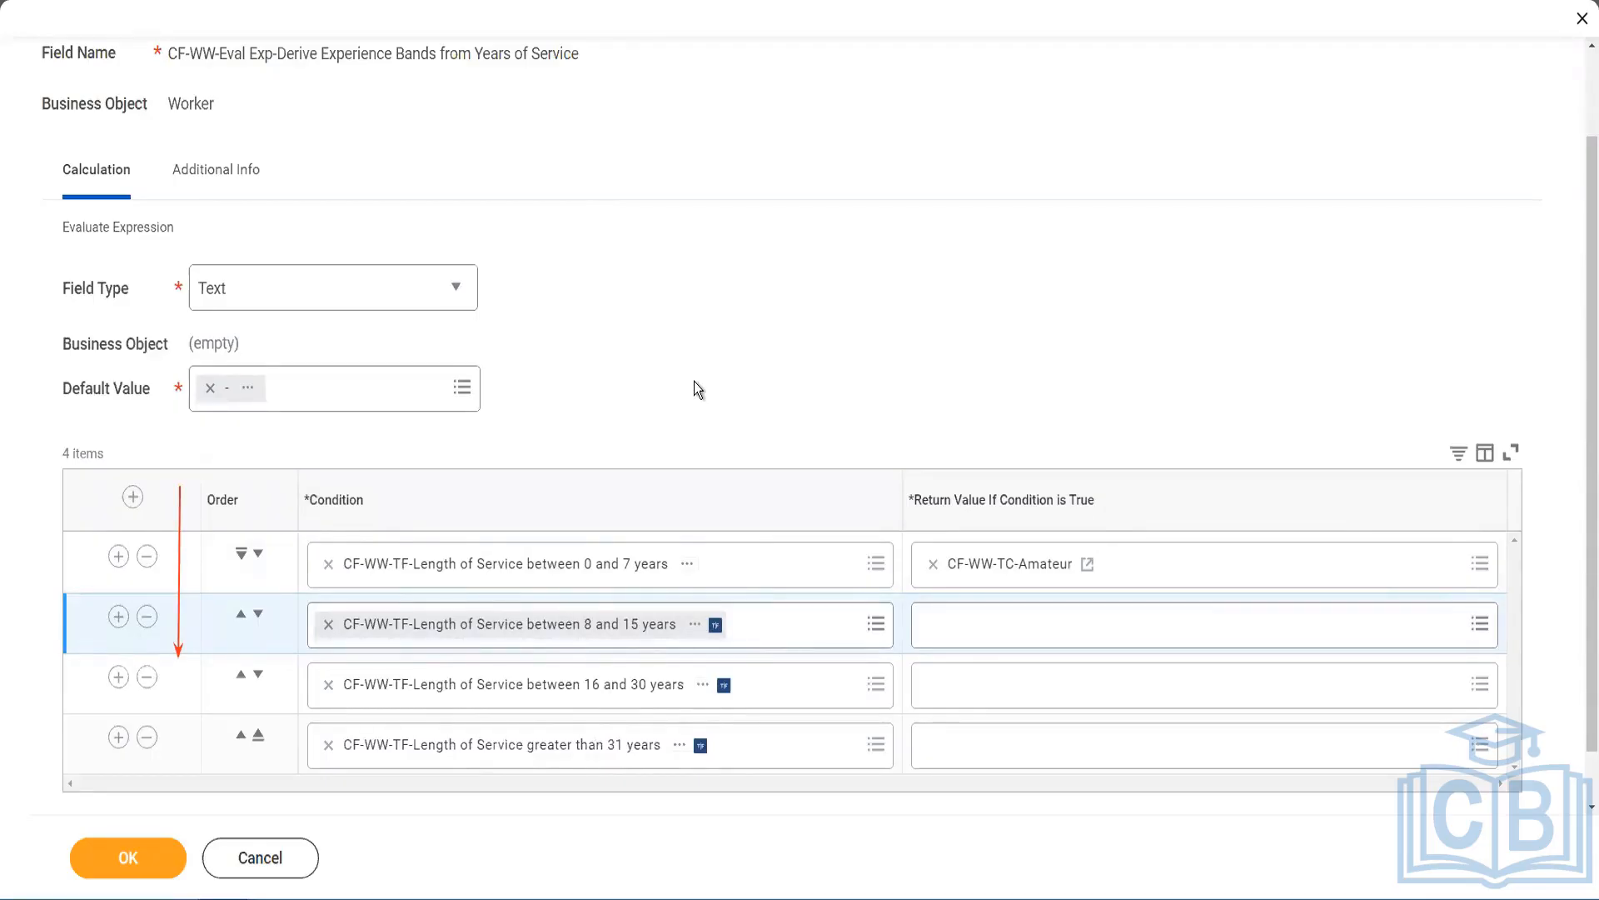
click(240, 614)
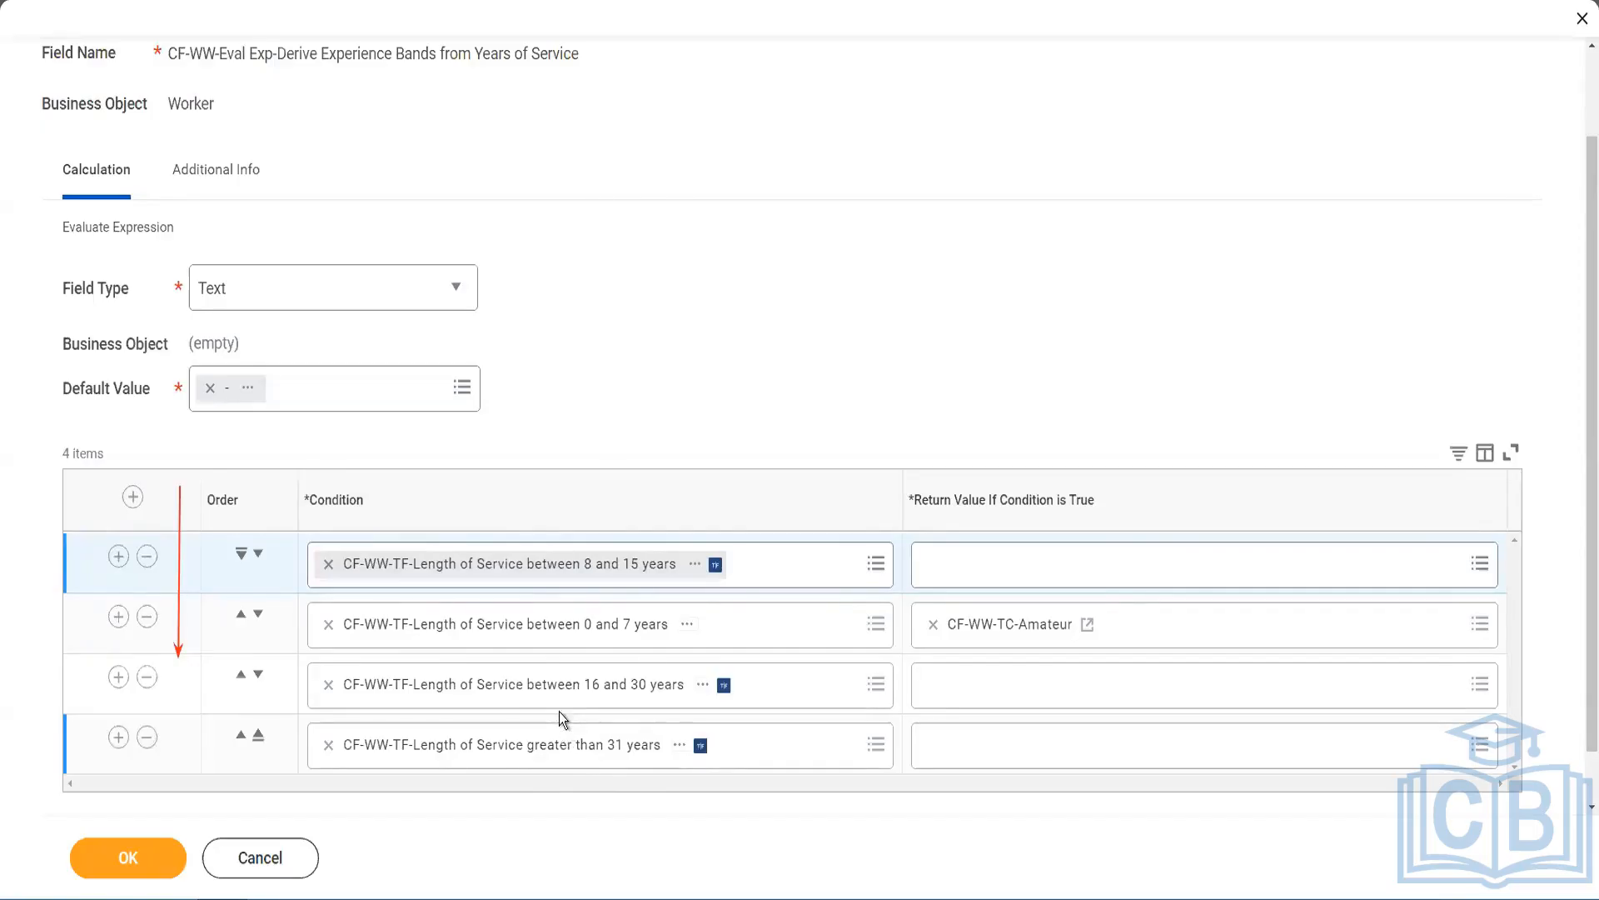
right_click(1013, 637)
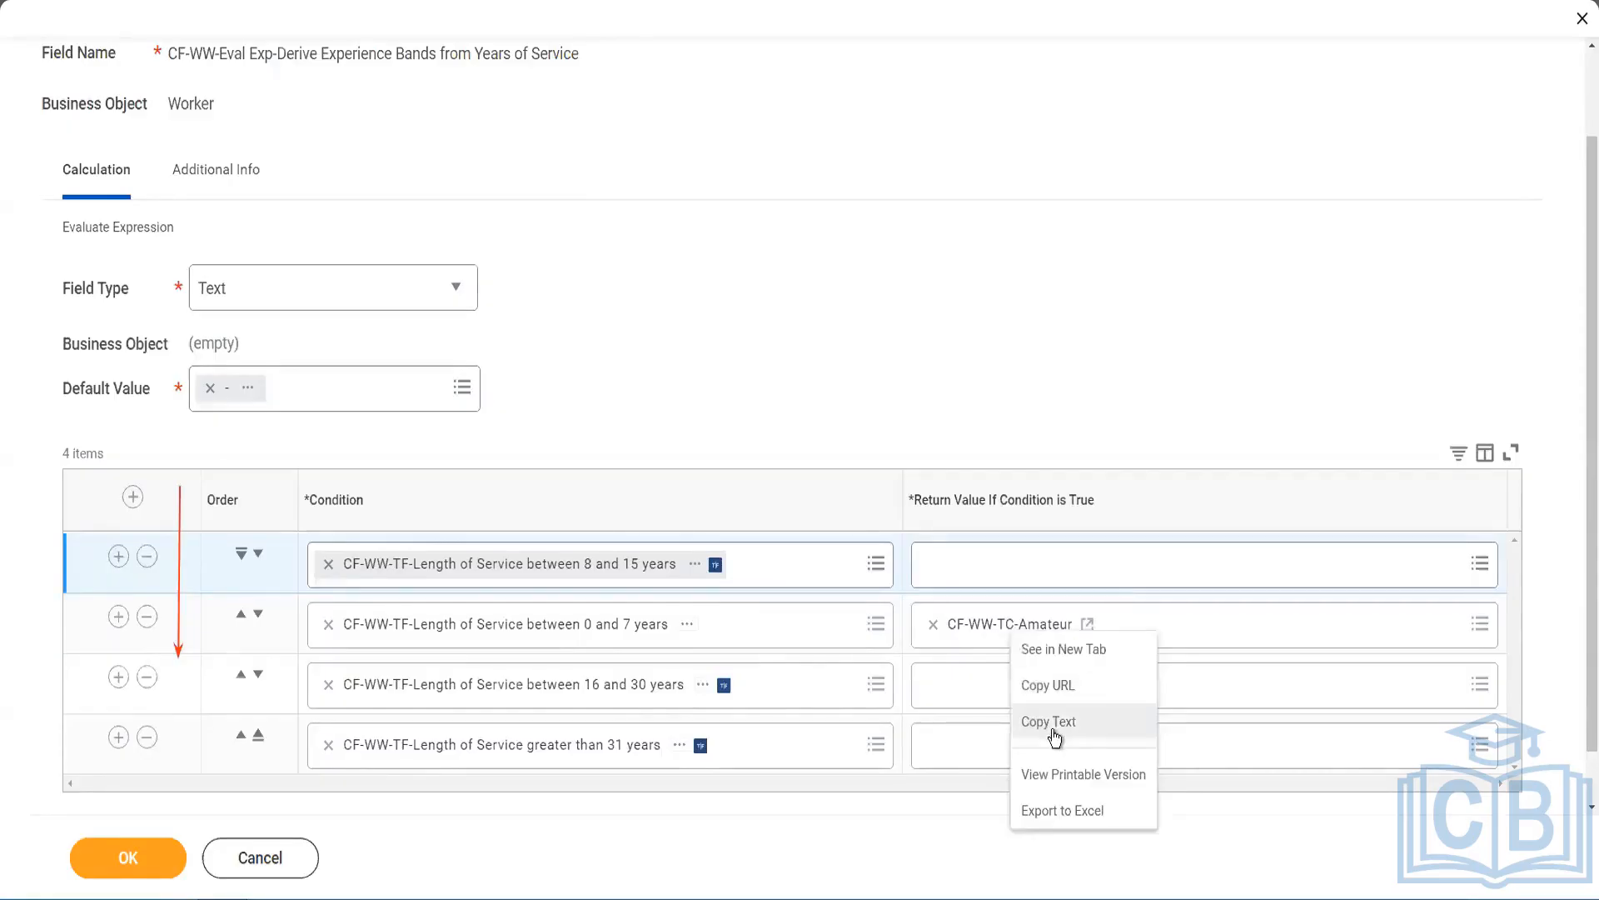
click(1051, 721)
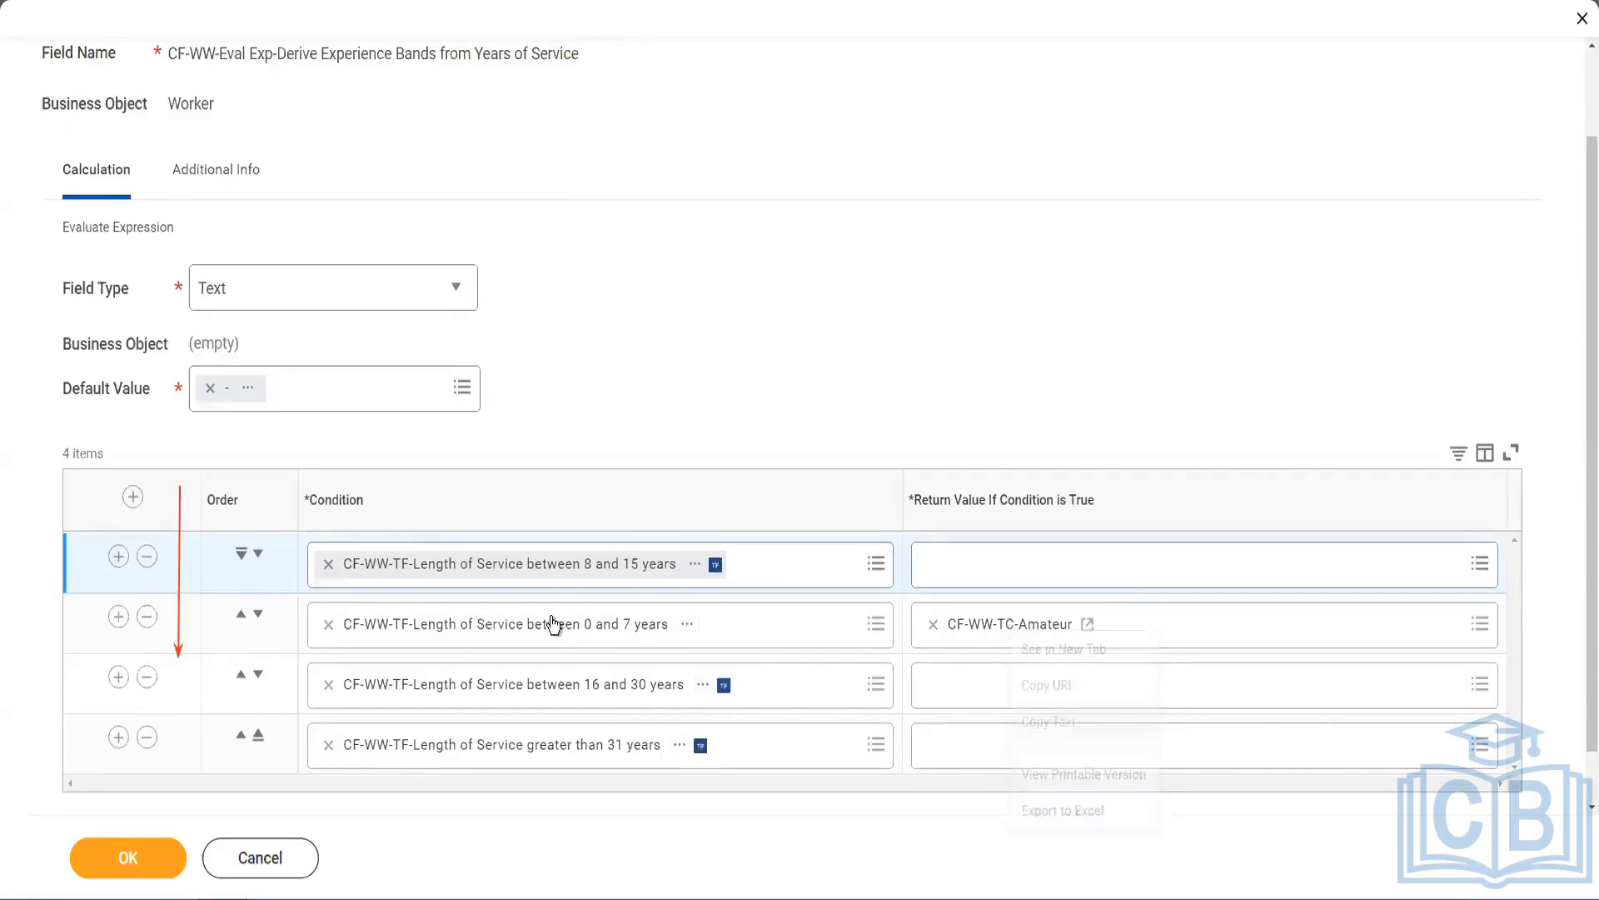
click(258, 554)
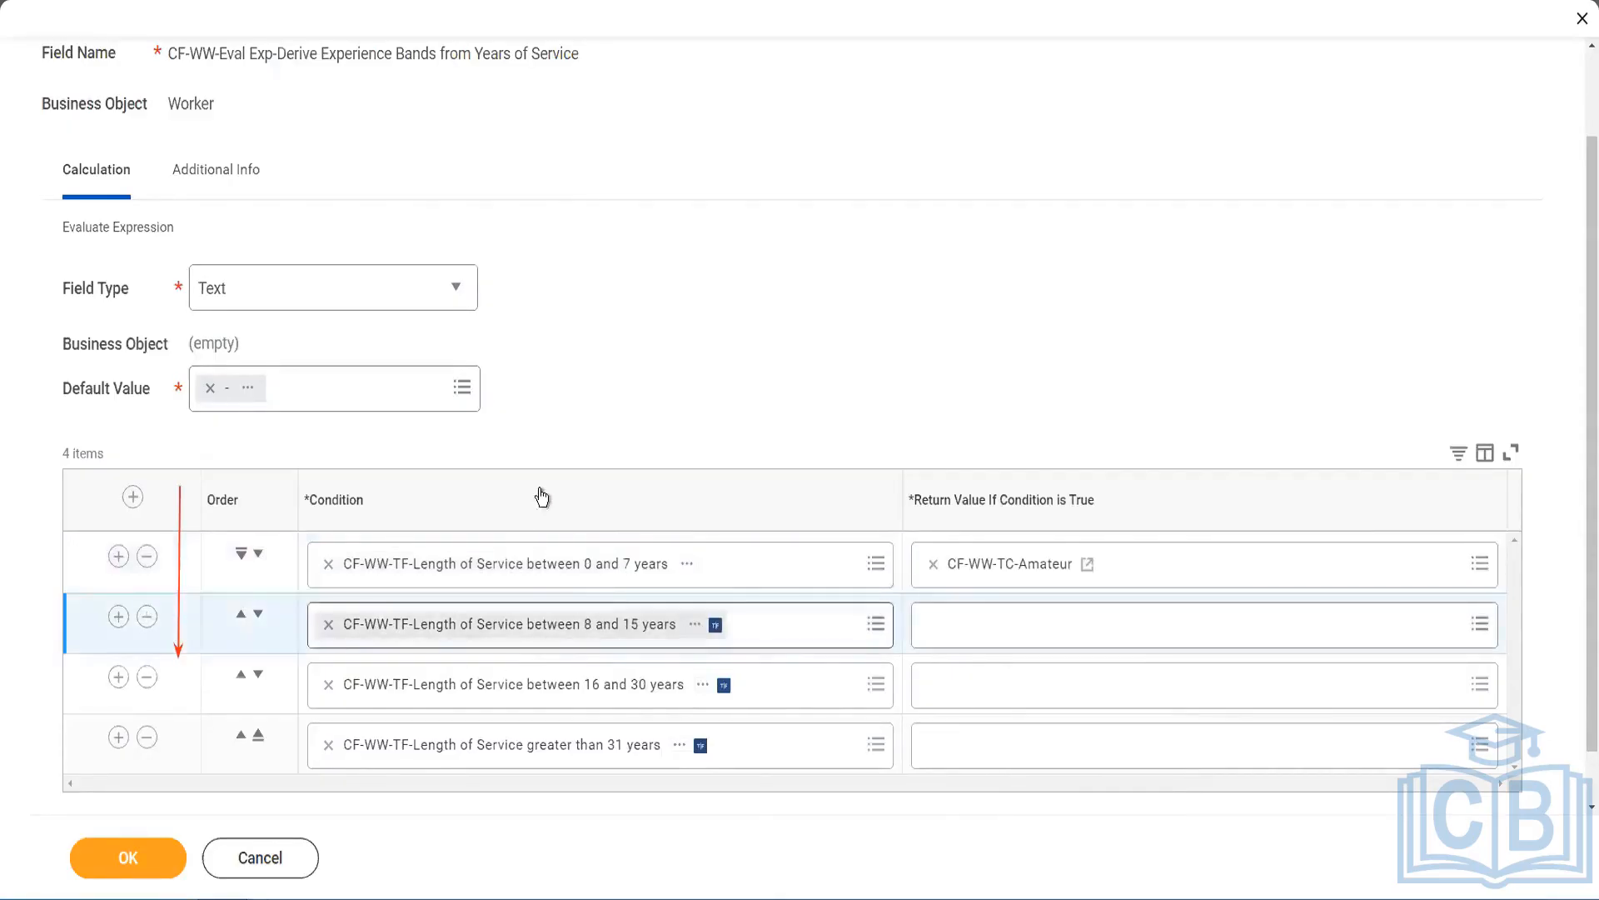
- Start a new calculated field for the 8 to 15 years condition's return value and name it CF-WW-TC-Experienced
click(939, 626)
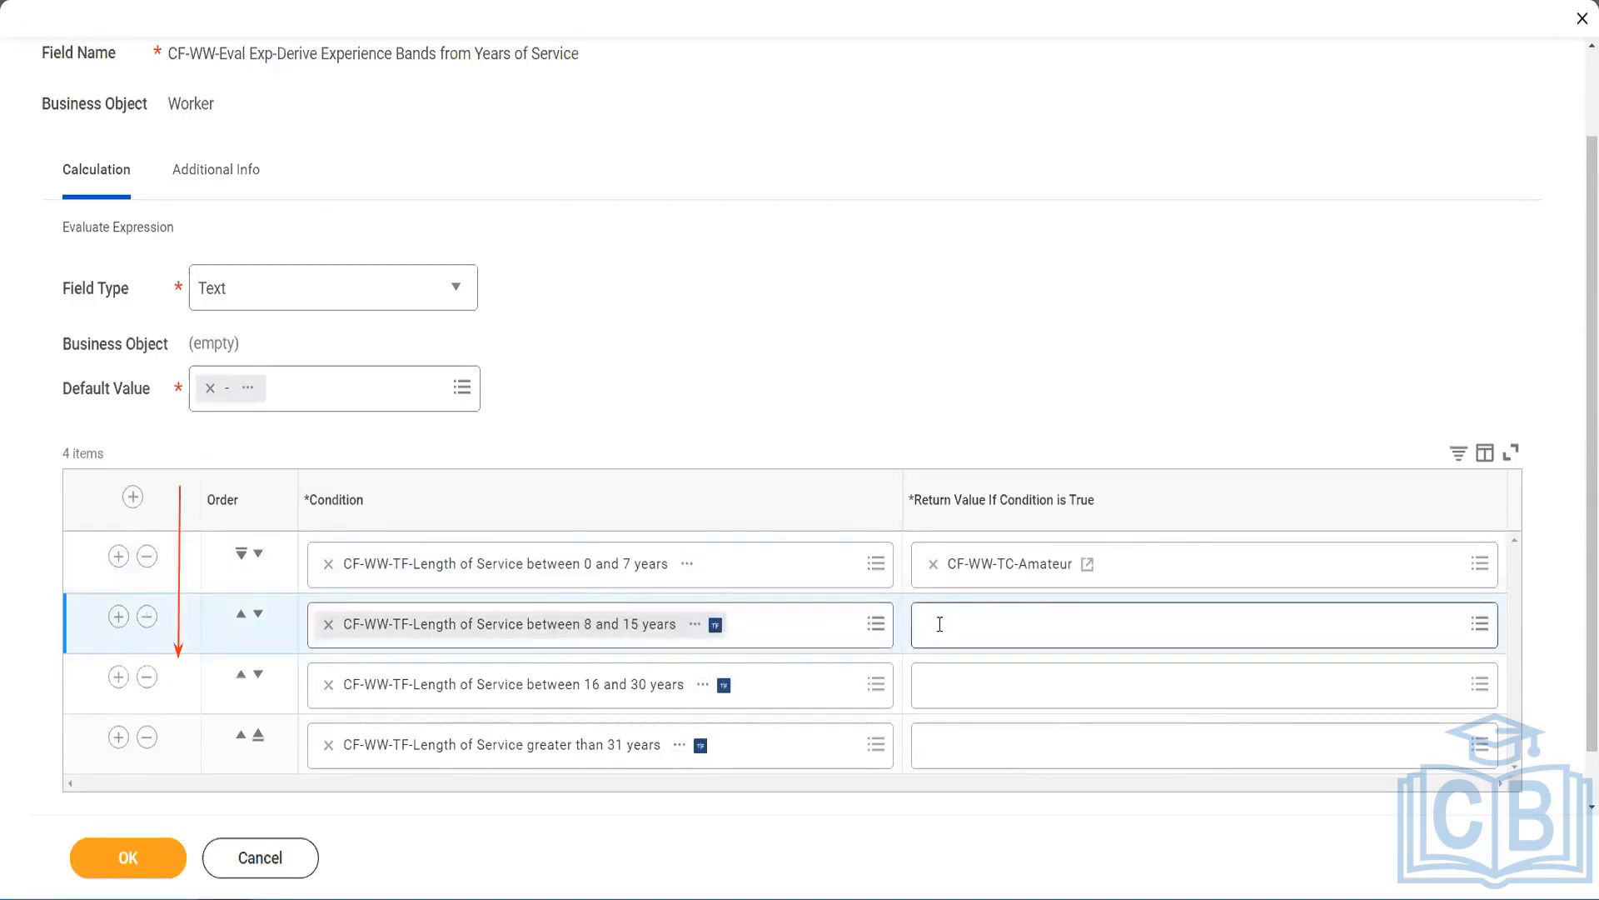
click(940, 624)
click(991, 583)
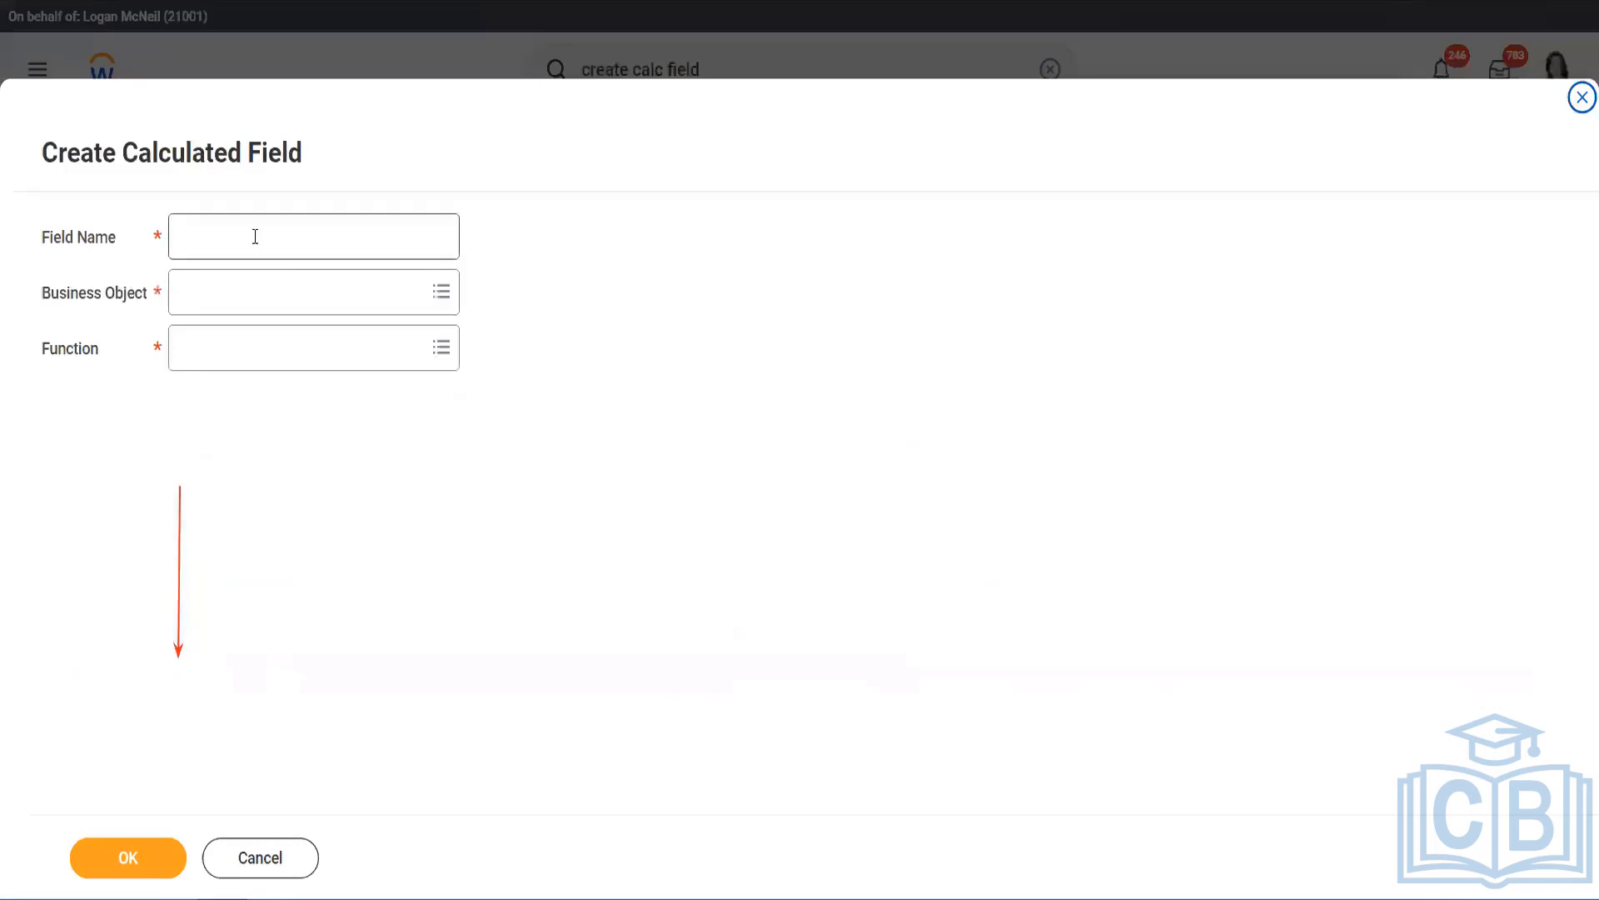
click(255, 237)
key(ctrl+v)
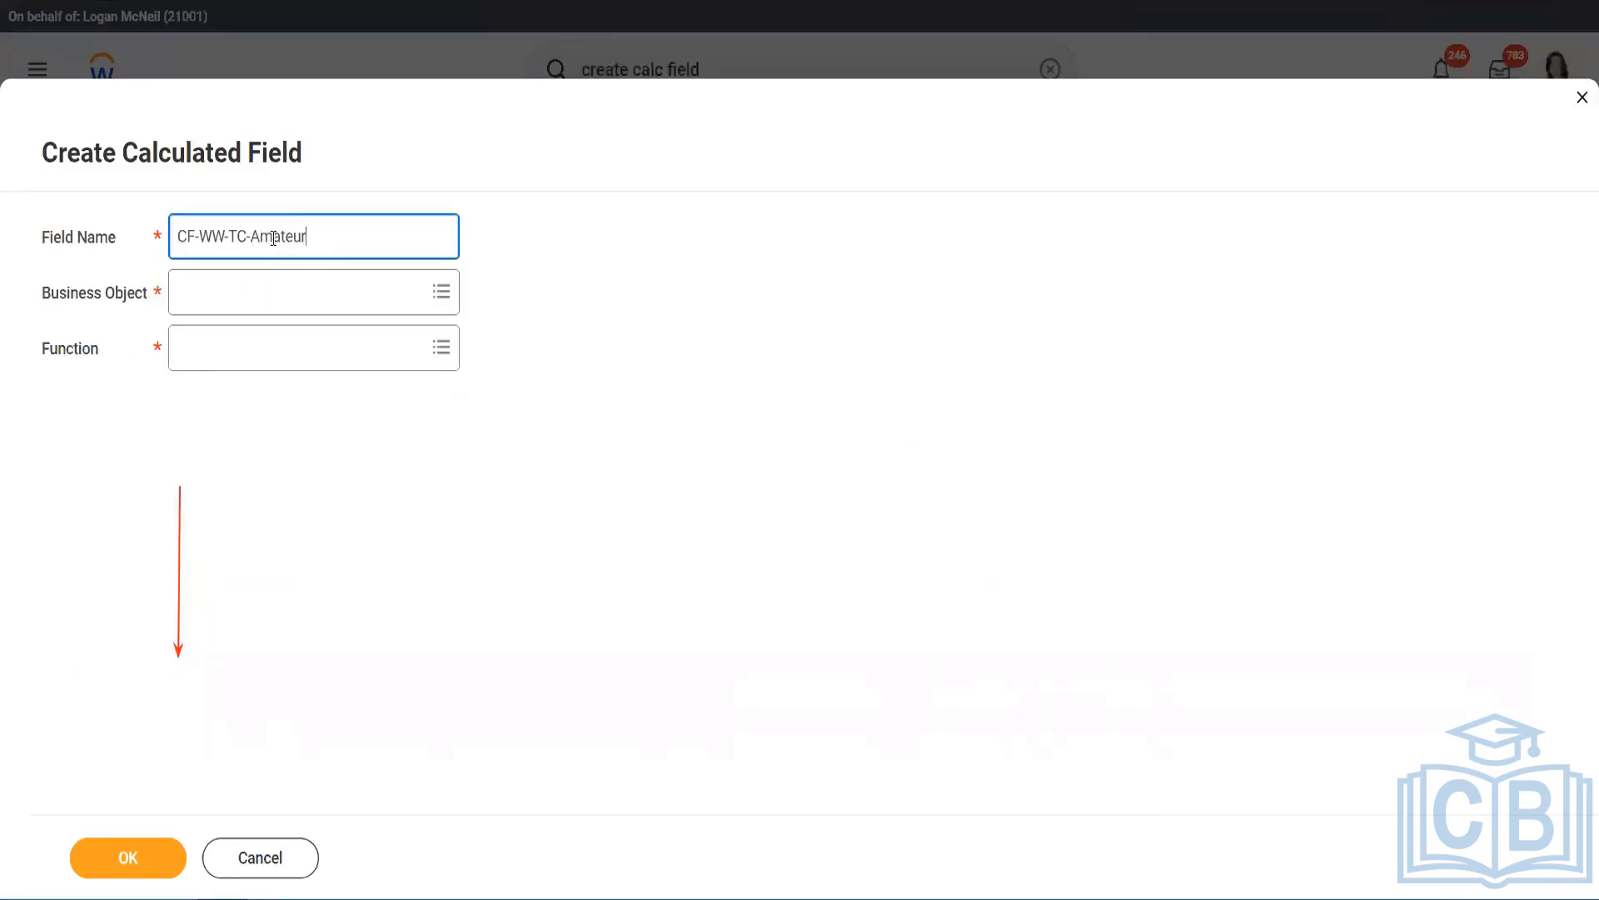
double_click(305, 238)
text(Experienced)
- Give the new field the Global business object and the Text Constant function and continue to its definition
click(280, 281)
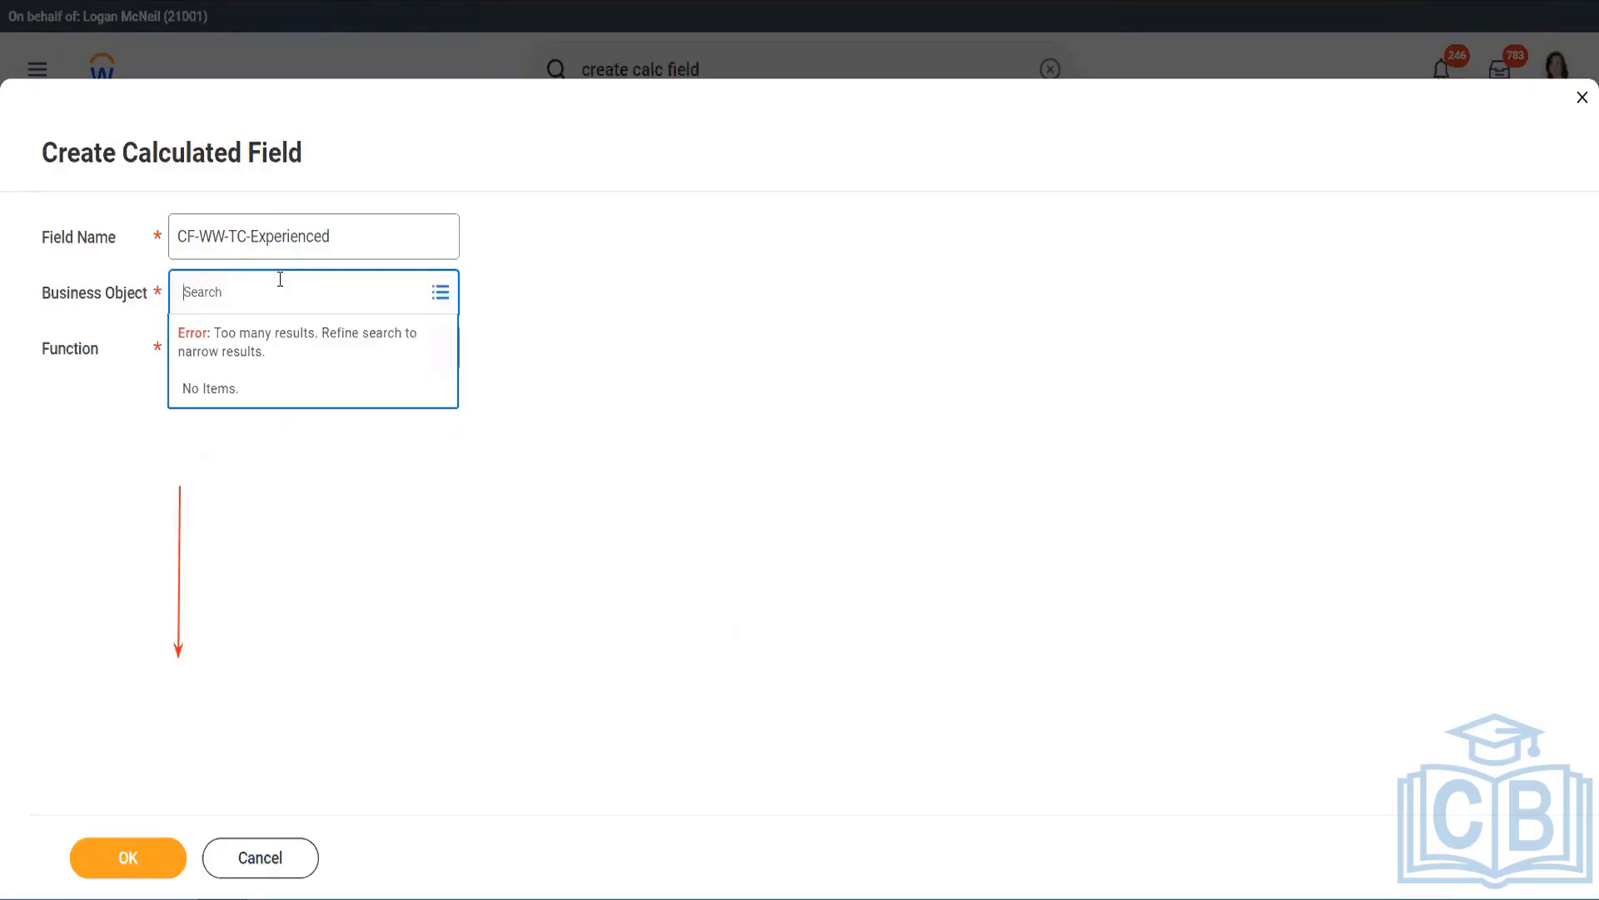
text(global)
key(Return)
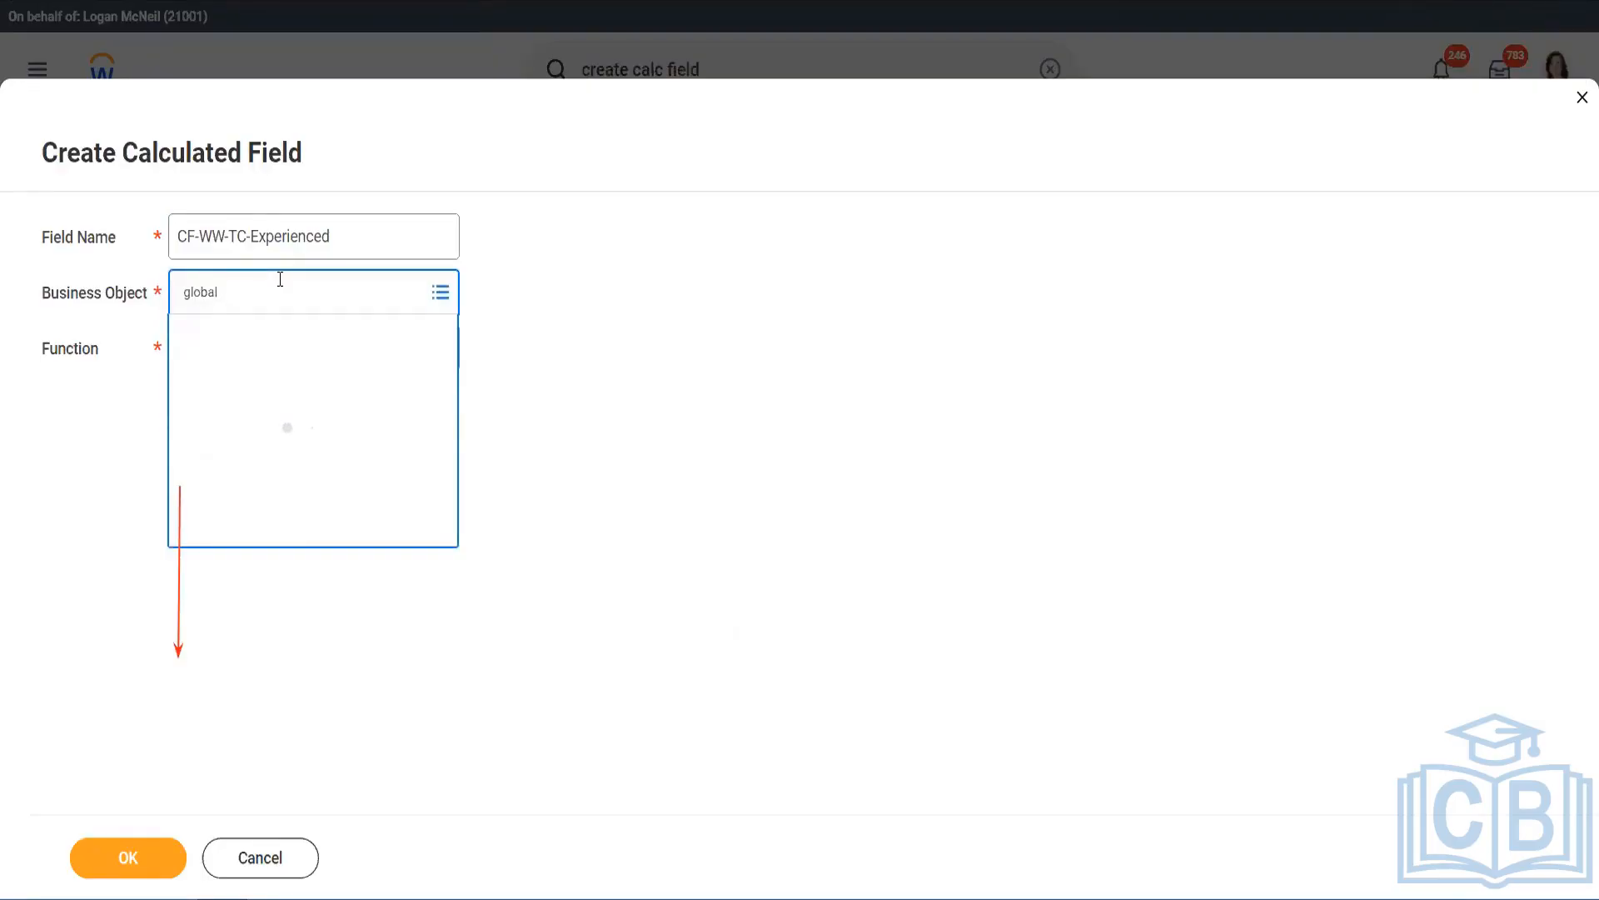
click(259, 383)
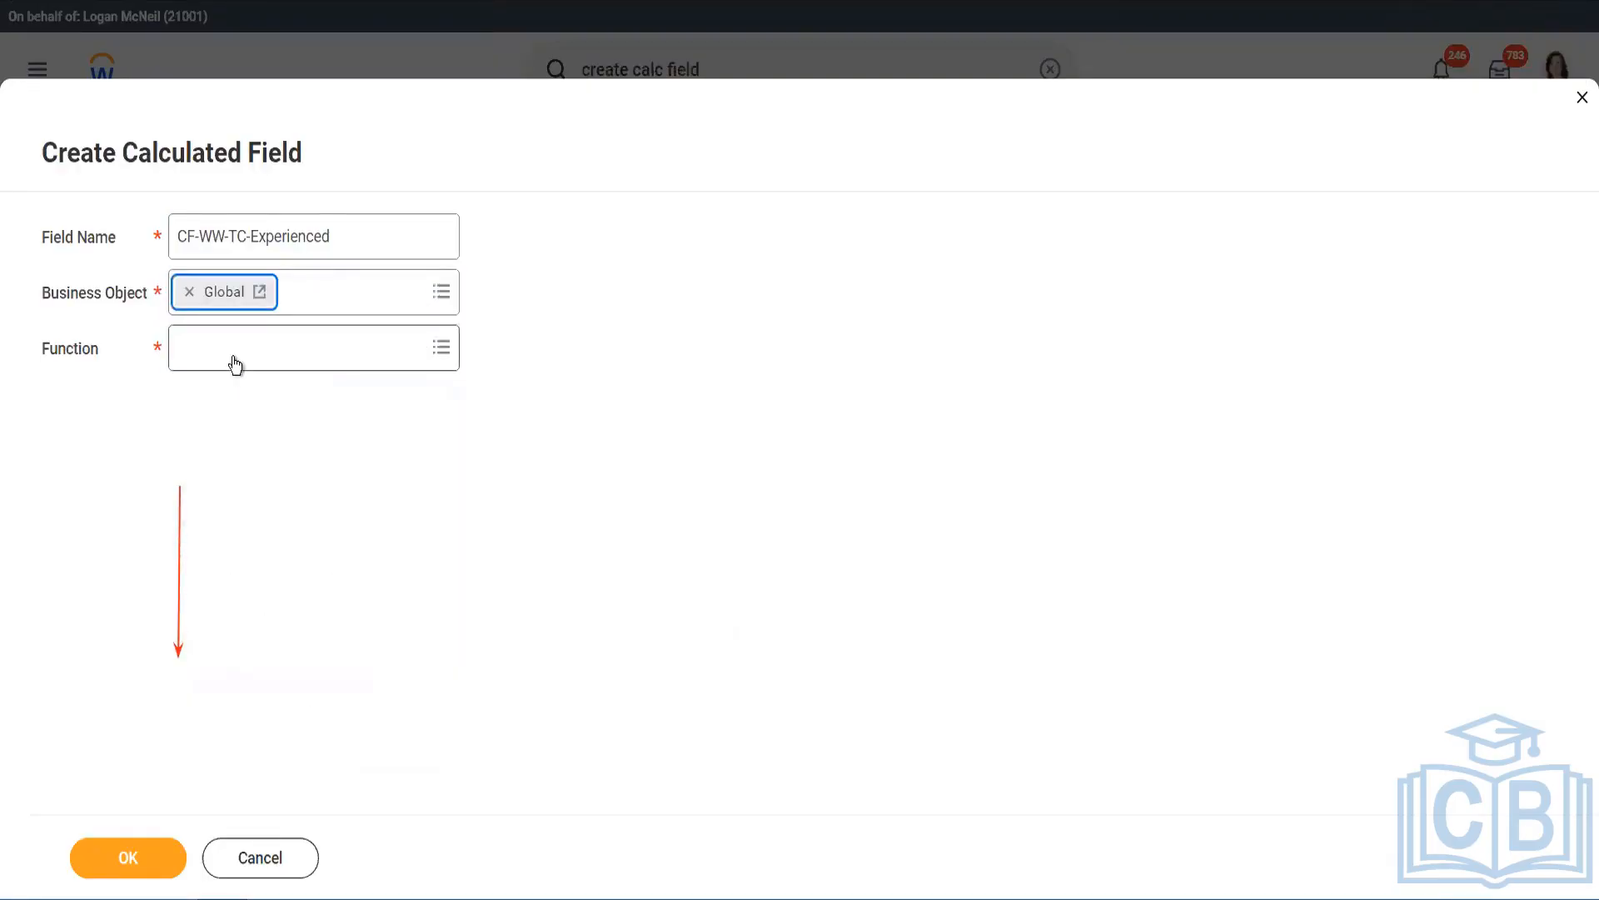
click(233, 356)
text(tc)
key(Return)
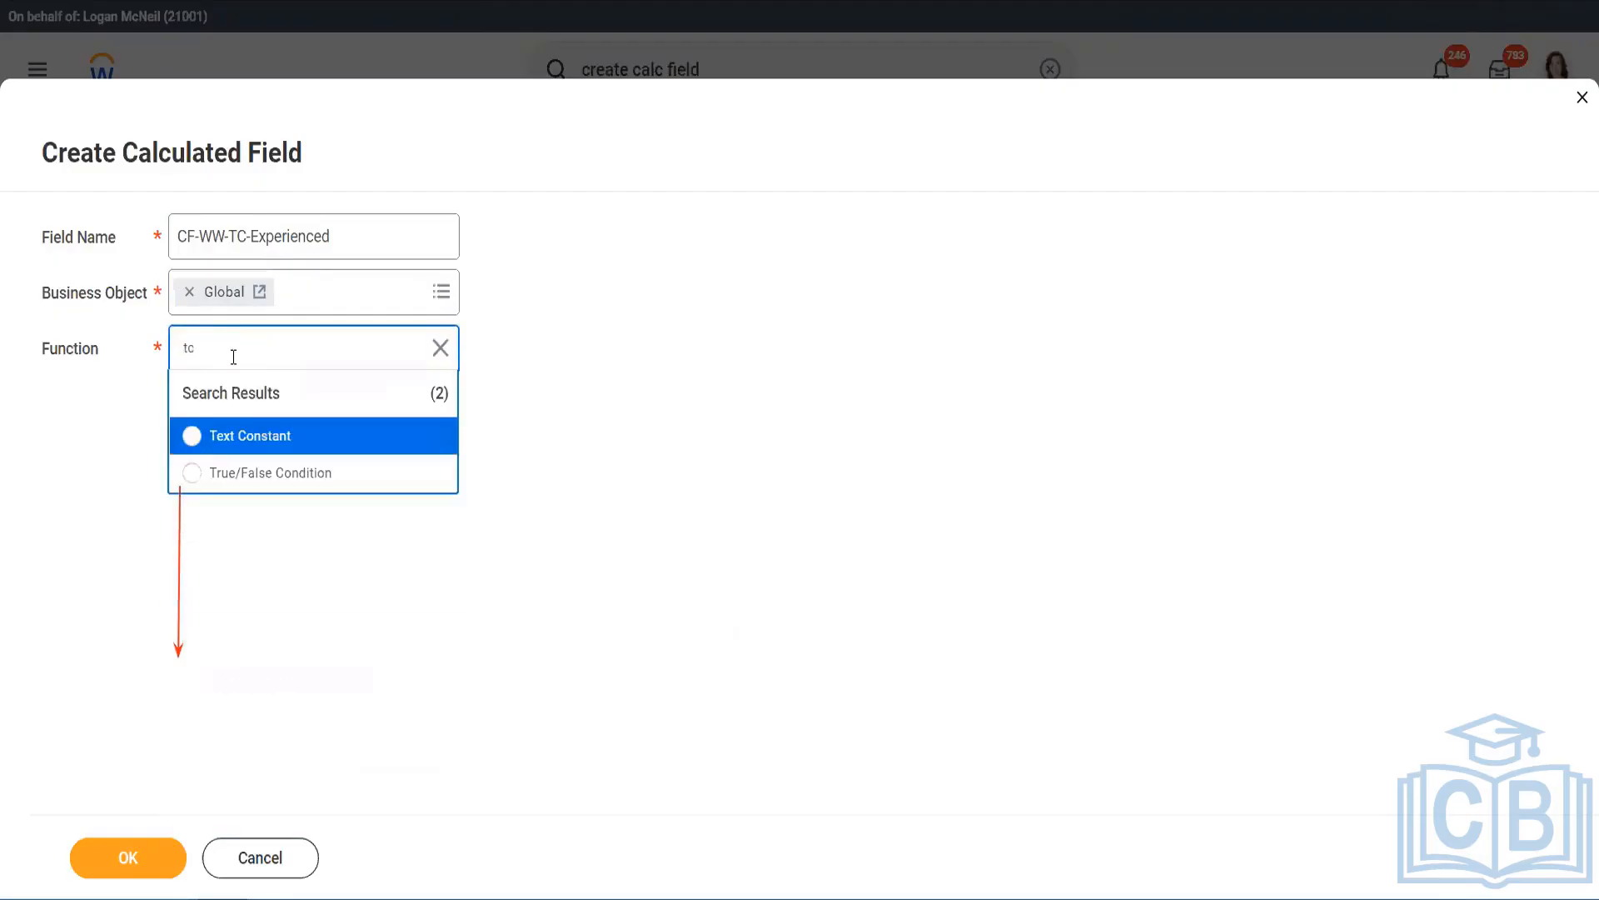
click(247, 431)
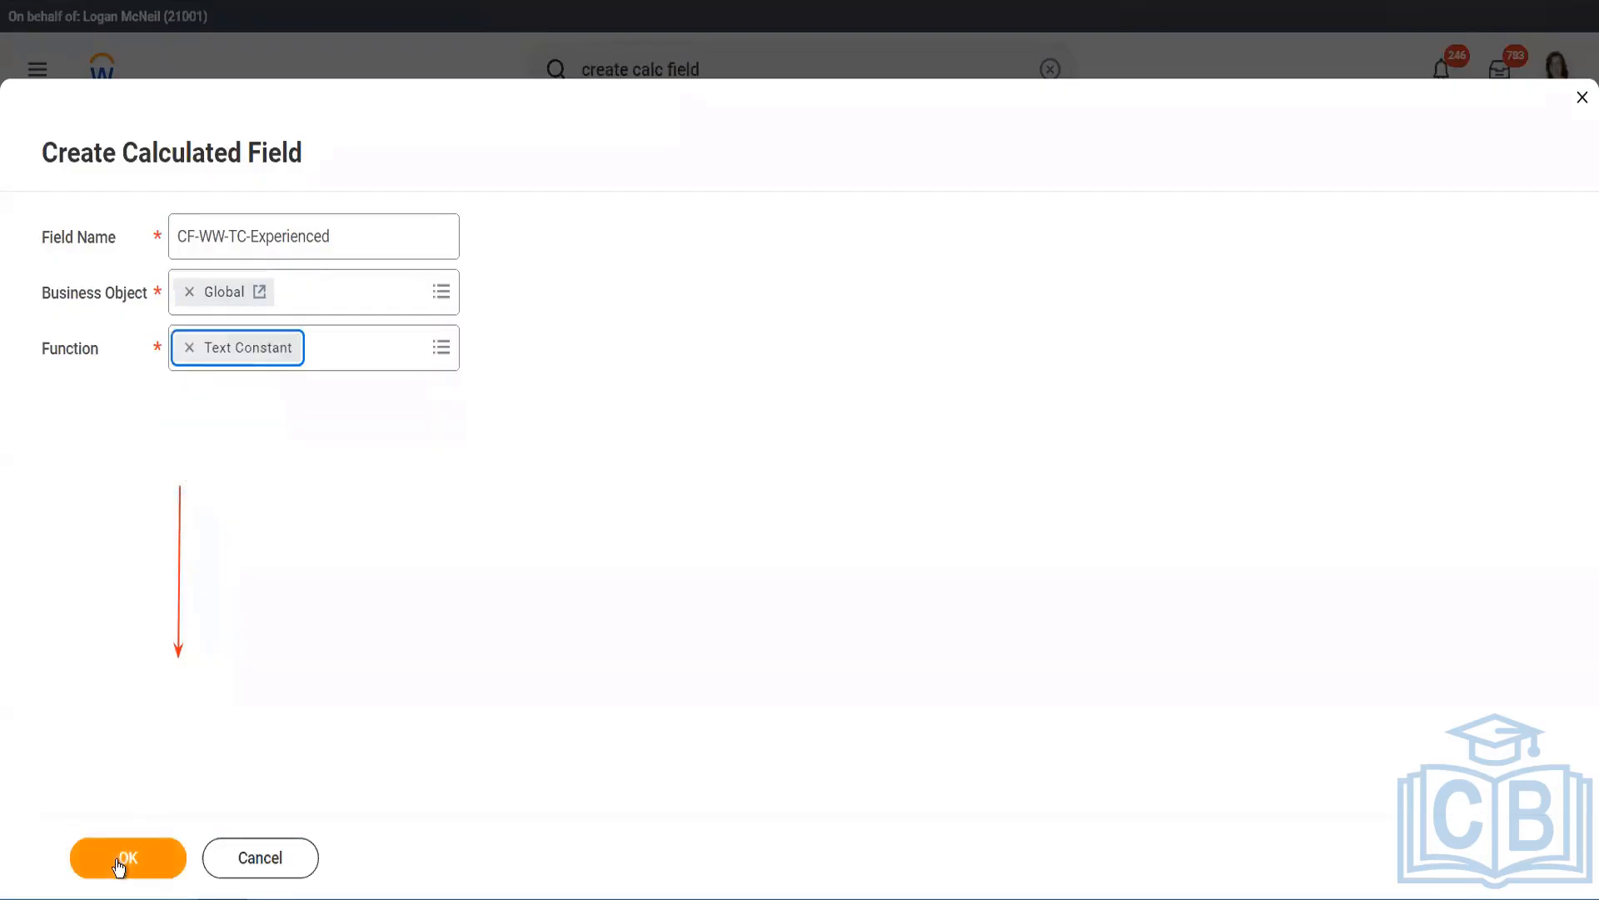
click(128, 857)
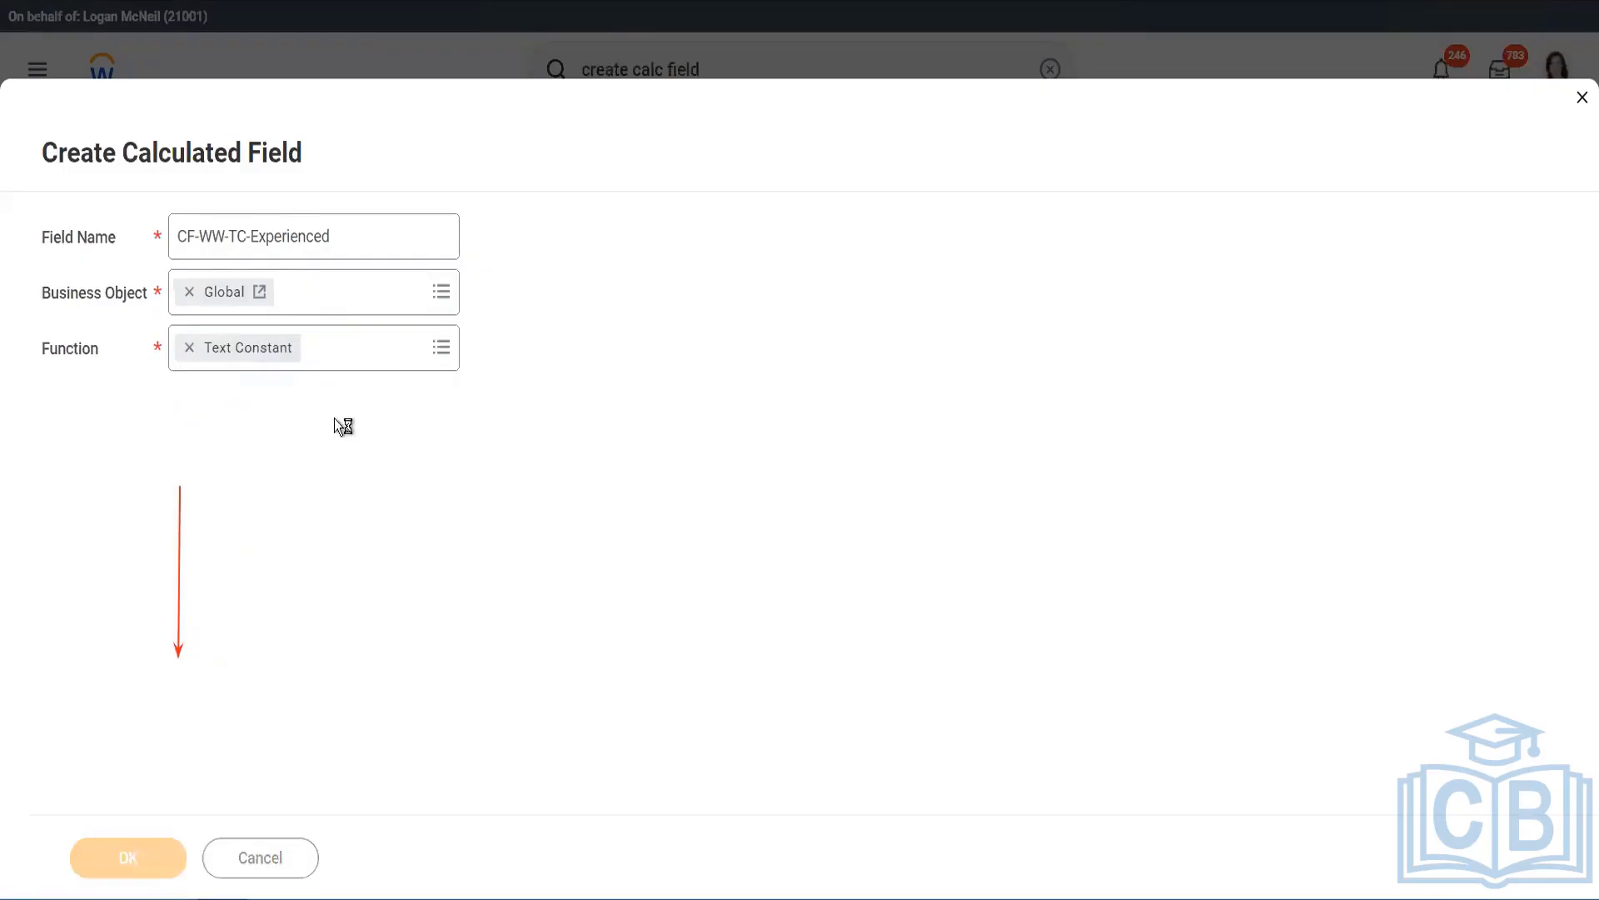
- Enter Experienced as the constant text and save the field
click(244, 473)
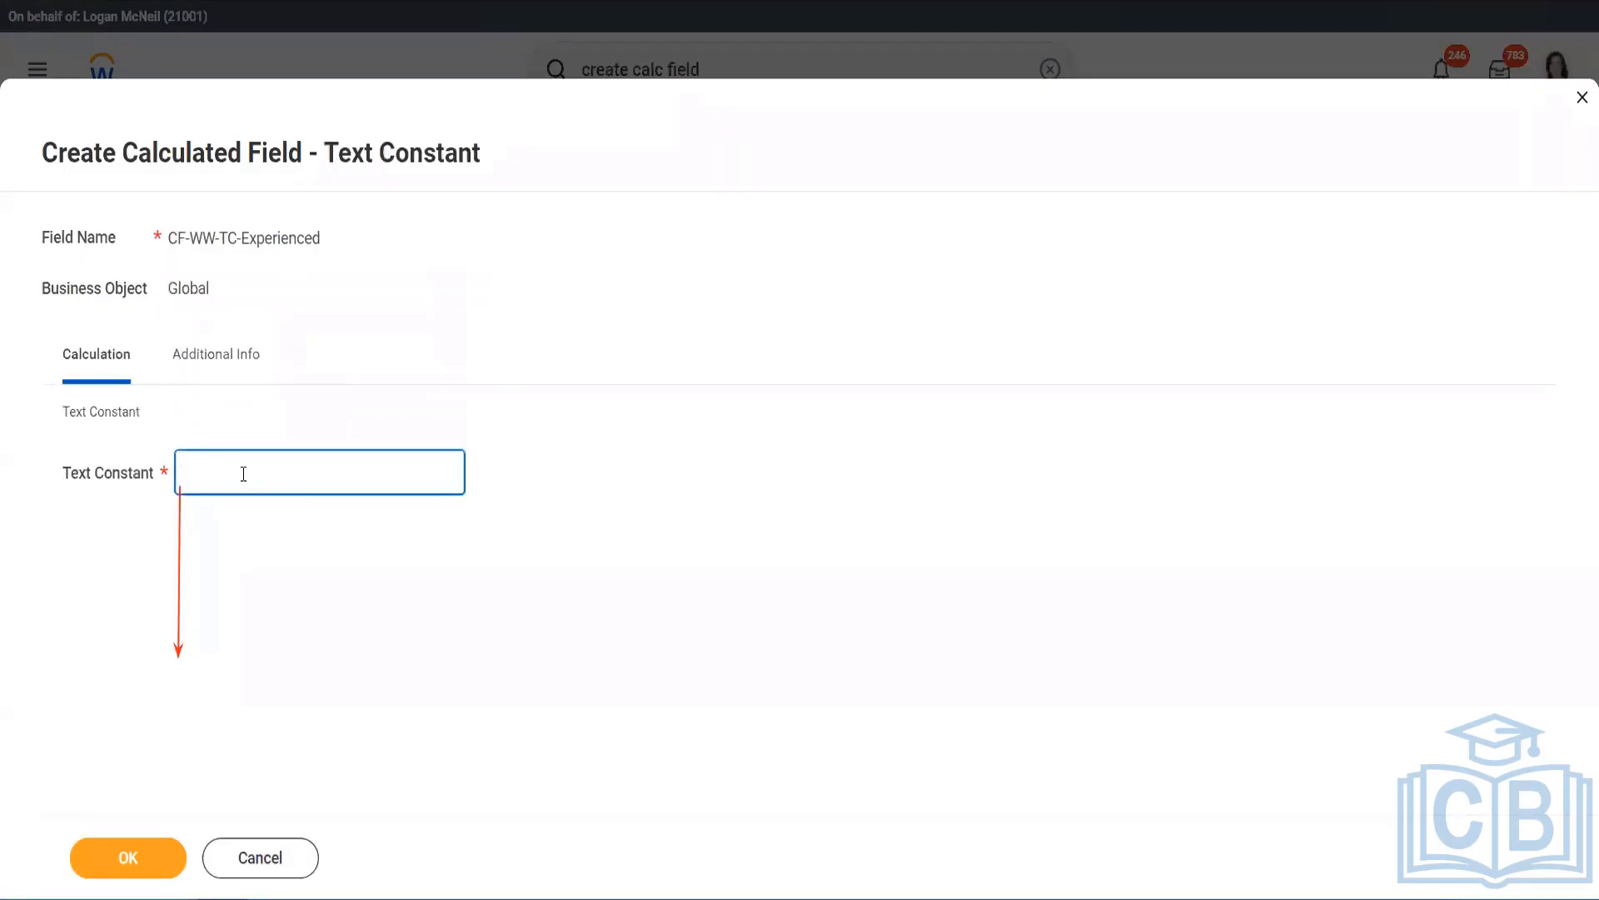
text(Experienced)
click(130, 855)
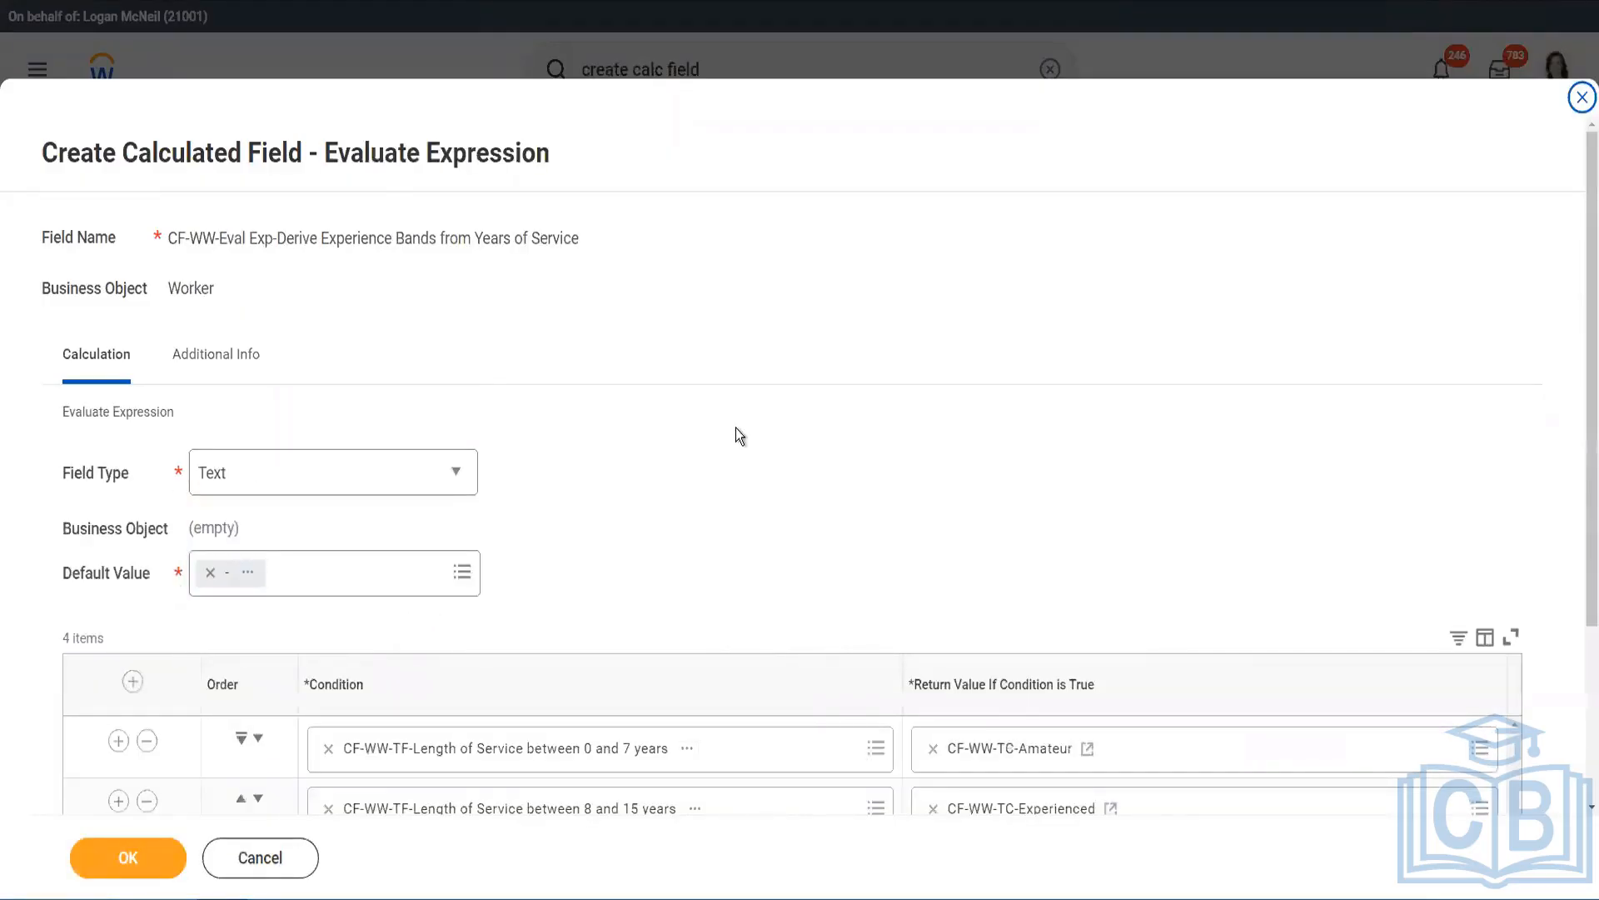
- Start a new calculated field named CF-WW-TC-Amateur for the 16 to 30 years condition's return value and check that band's label in the Notepad++ notes
scroll(736, 427, down, 3)
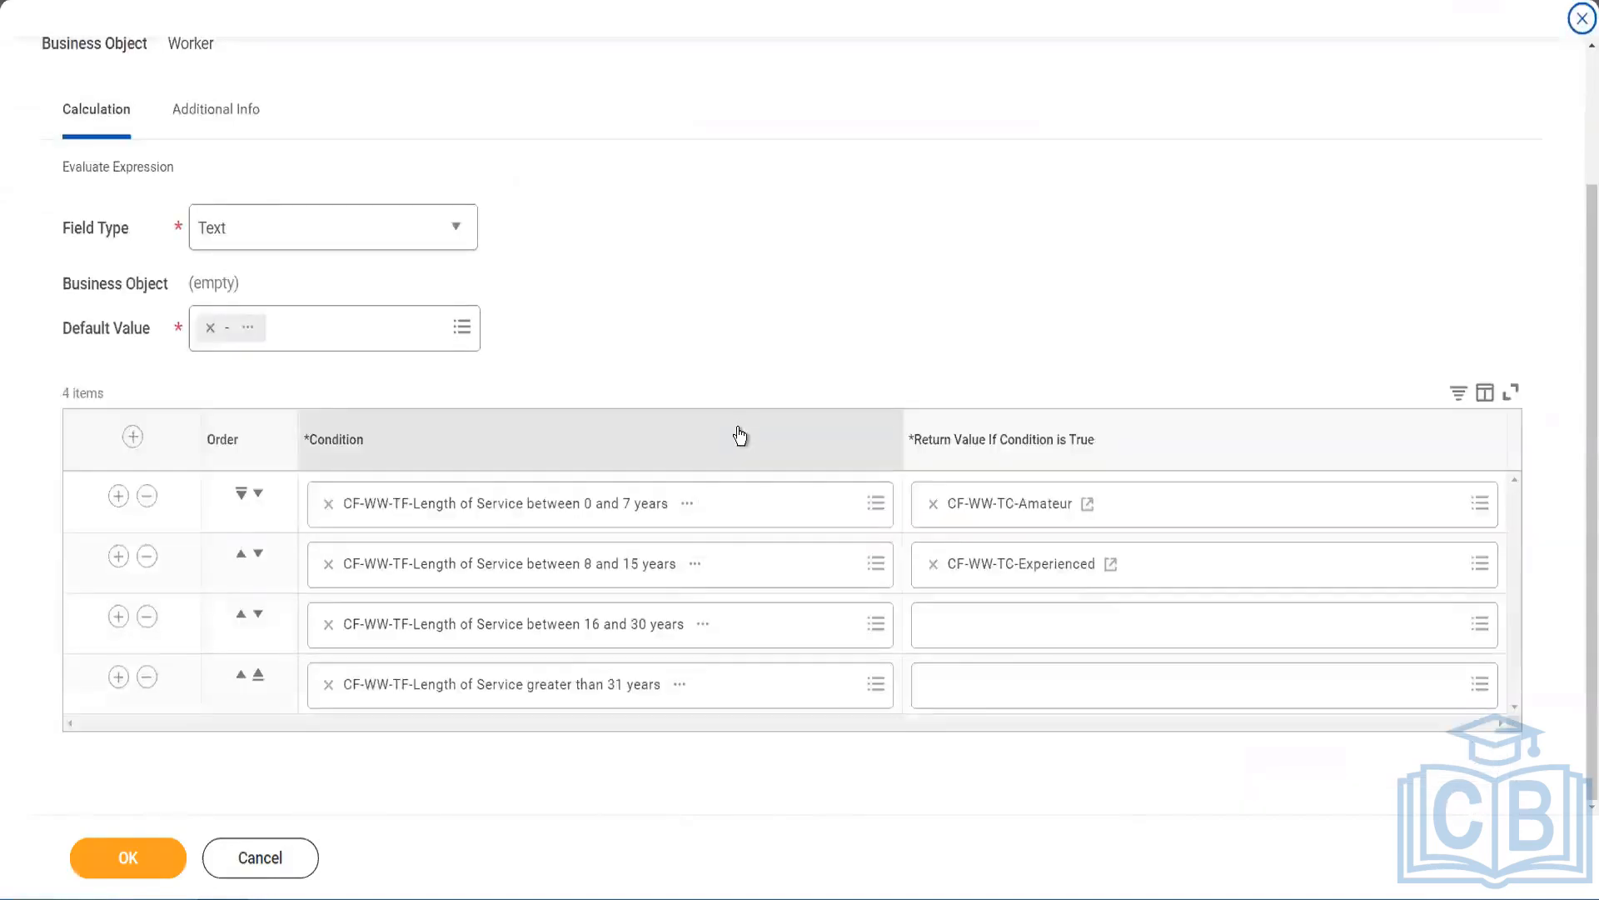
click(997, 633)
click(1002, 583)
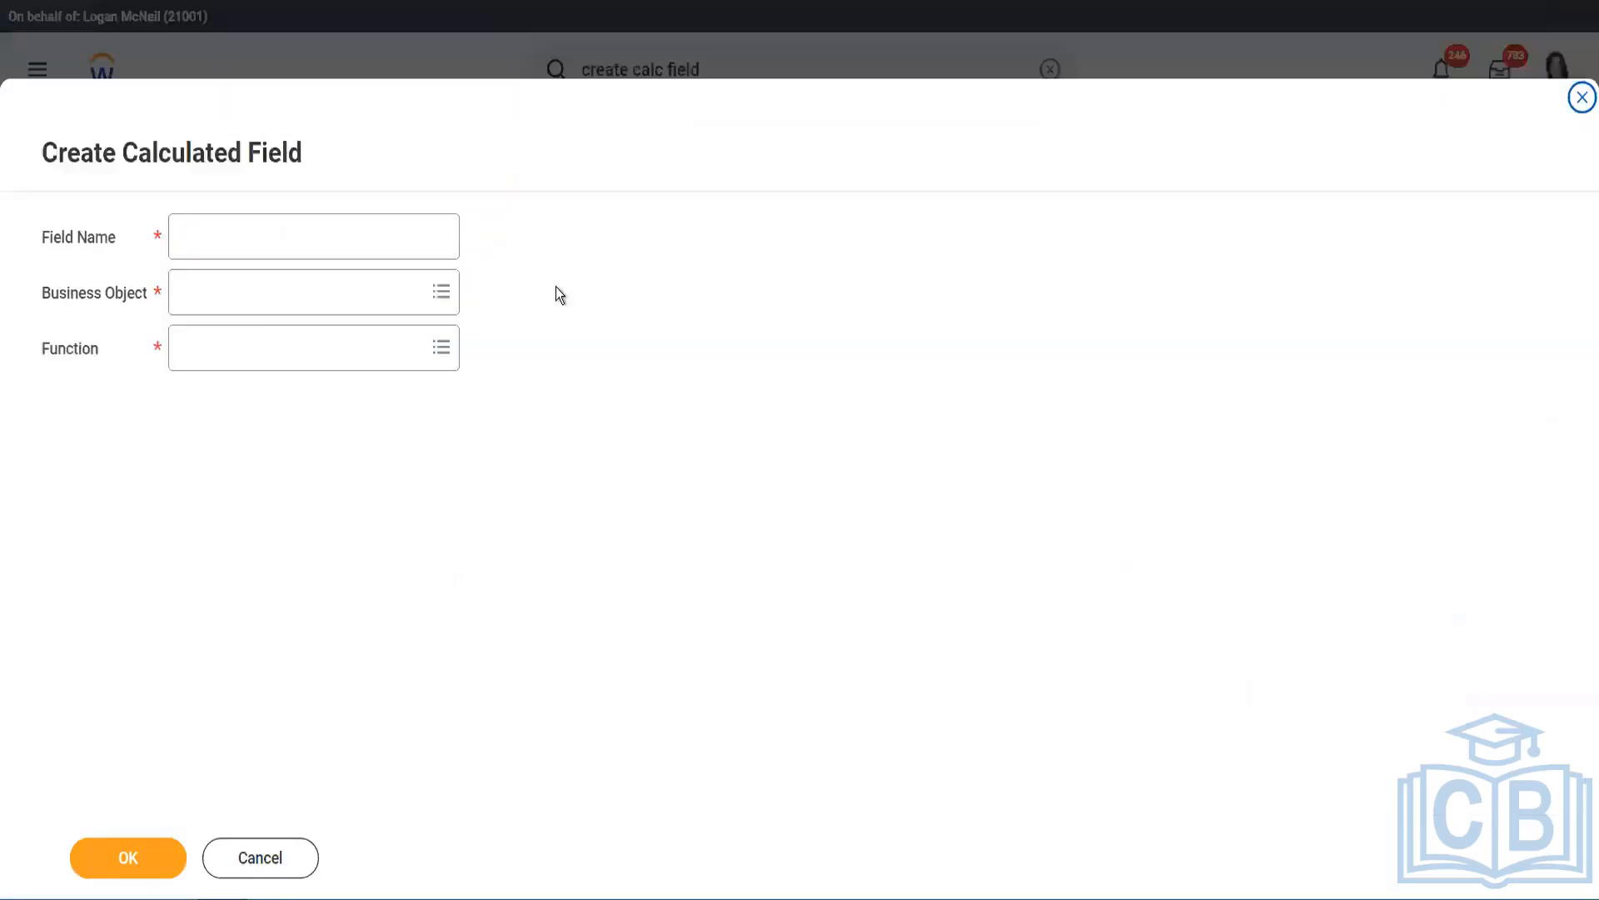
click(338, 237)
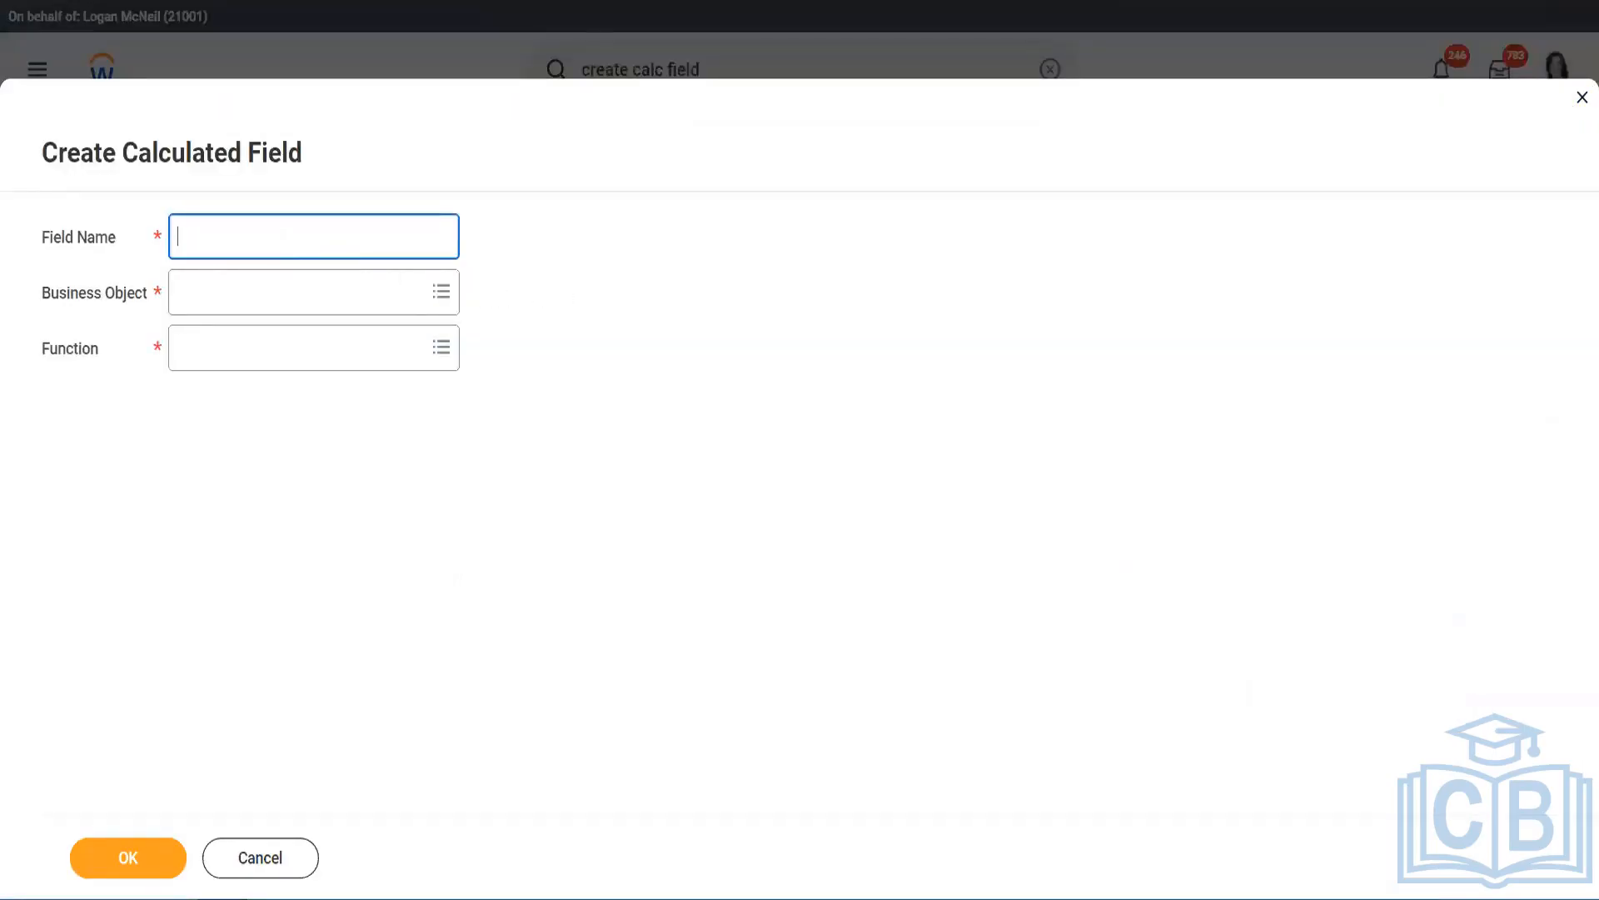
text(ST-WW-TC-Amended)
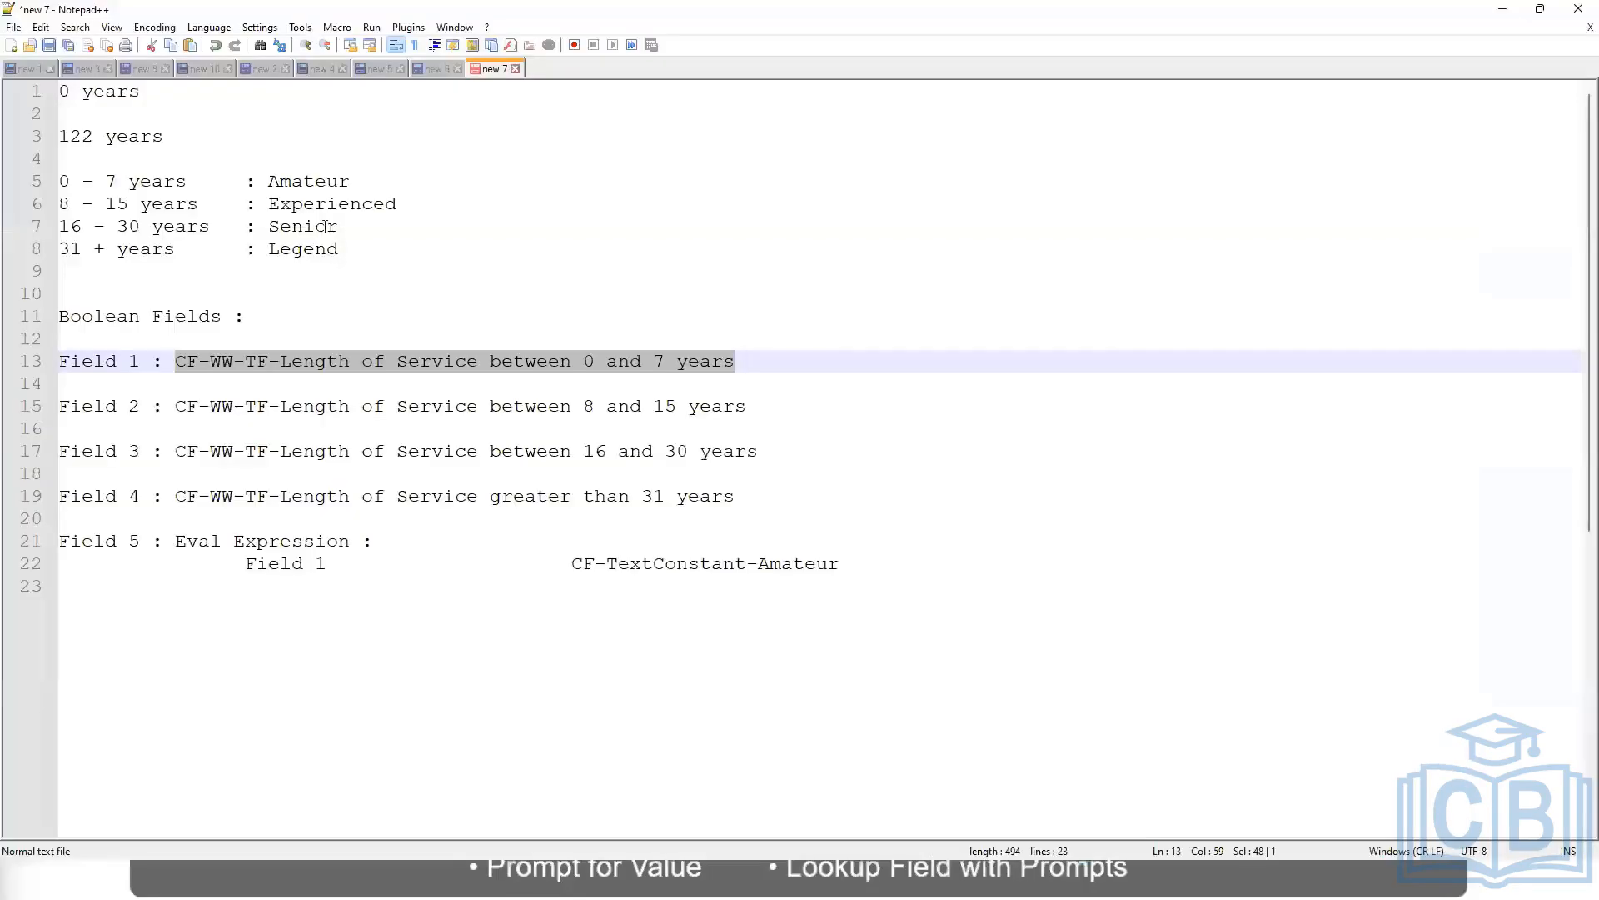
key(alt+Tab)
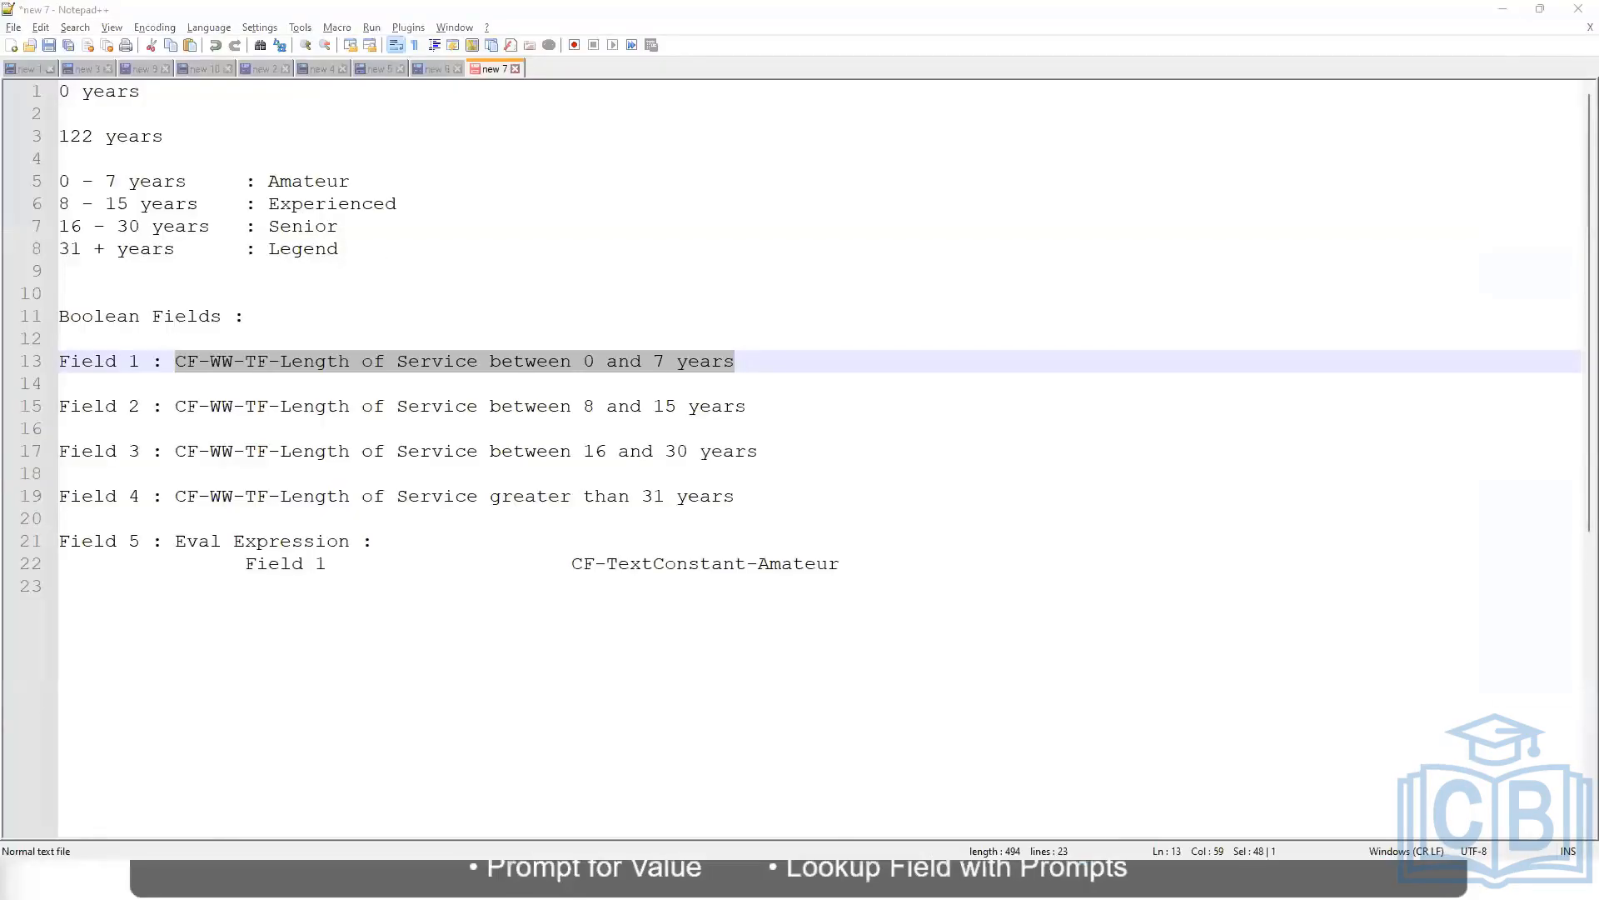
- Back in Workday, give the new field the Global business object and change its name to CF-WW-TC-Senior
click(177, 300)
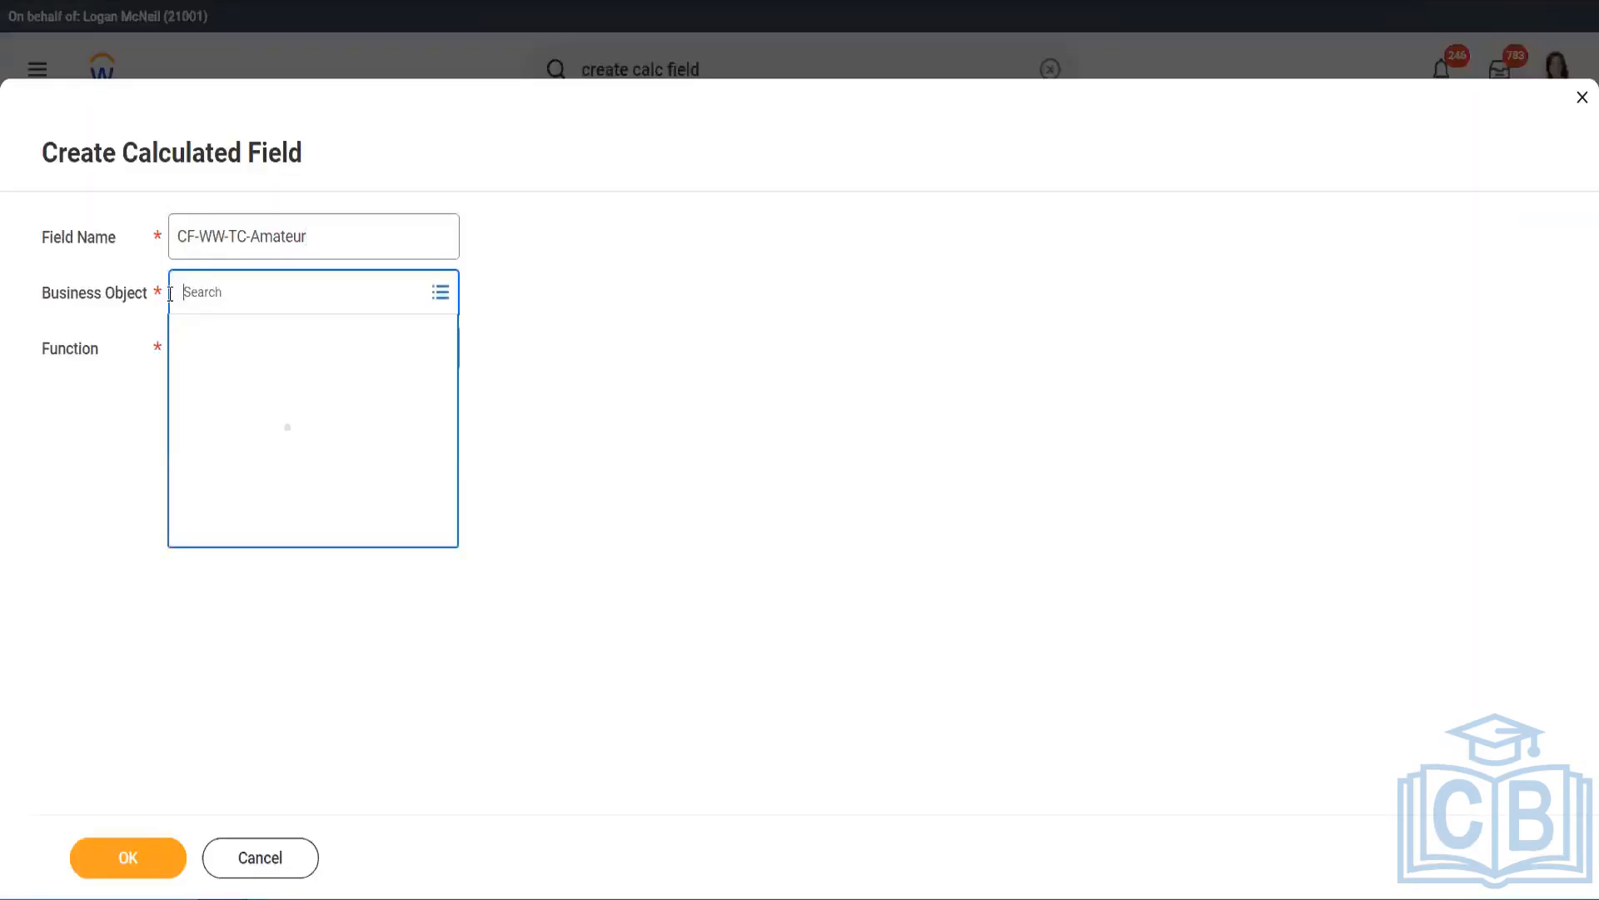
text(global)
key(Return)
click(223, 382)
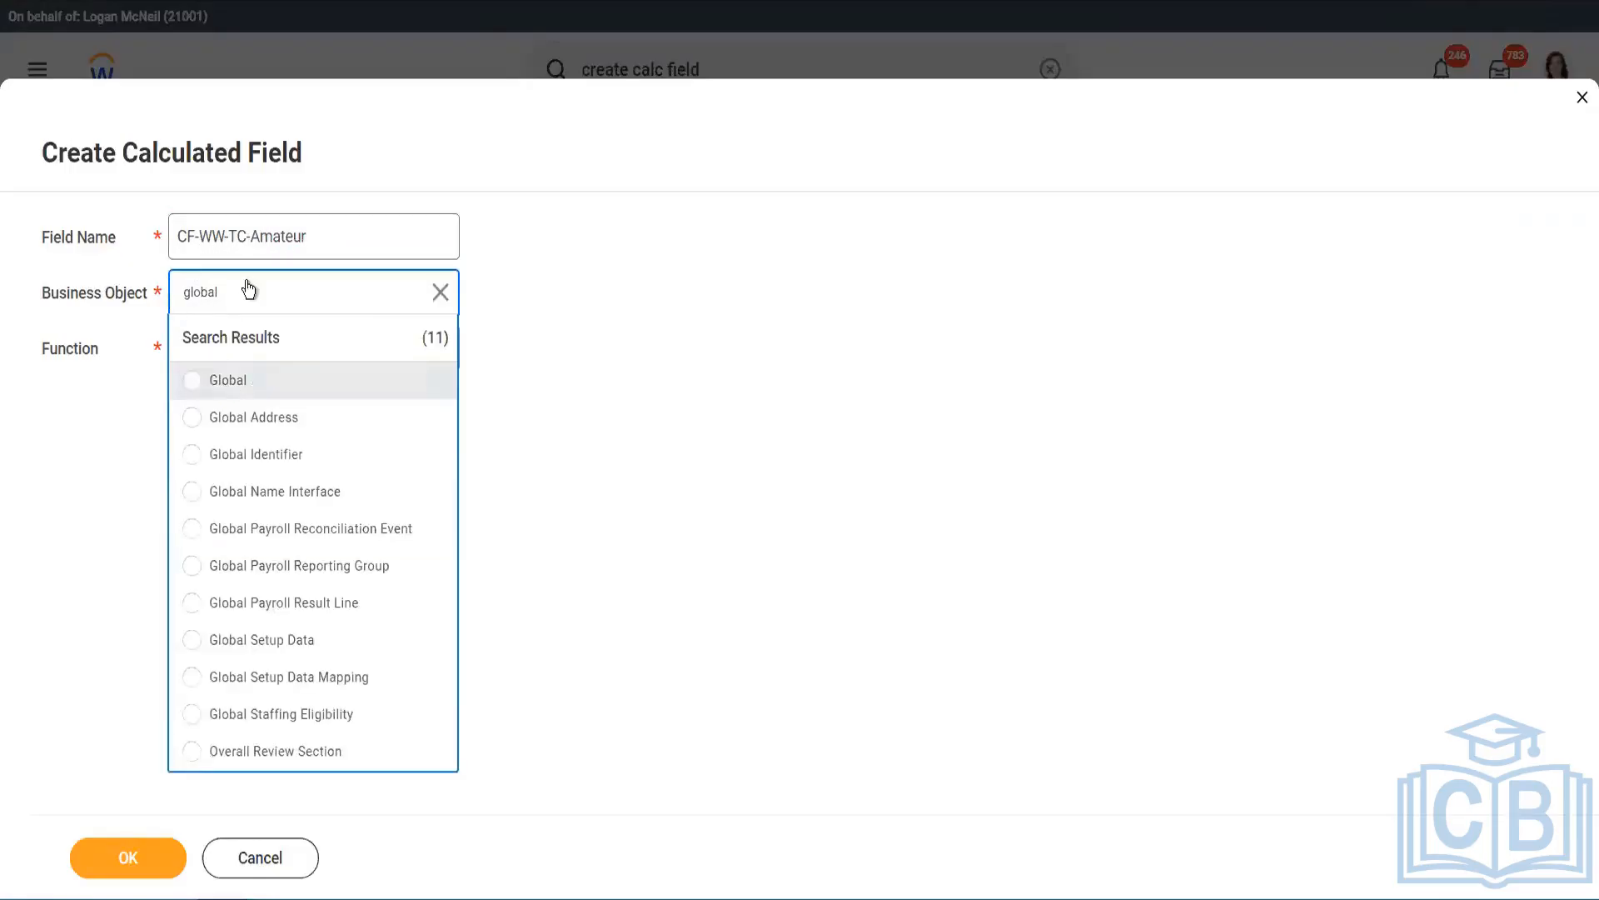
double_click(288, 236)
text(Senior)
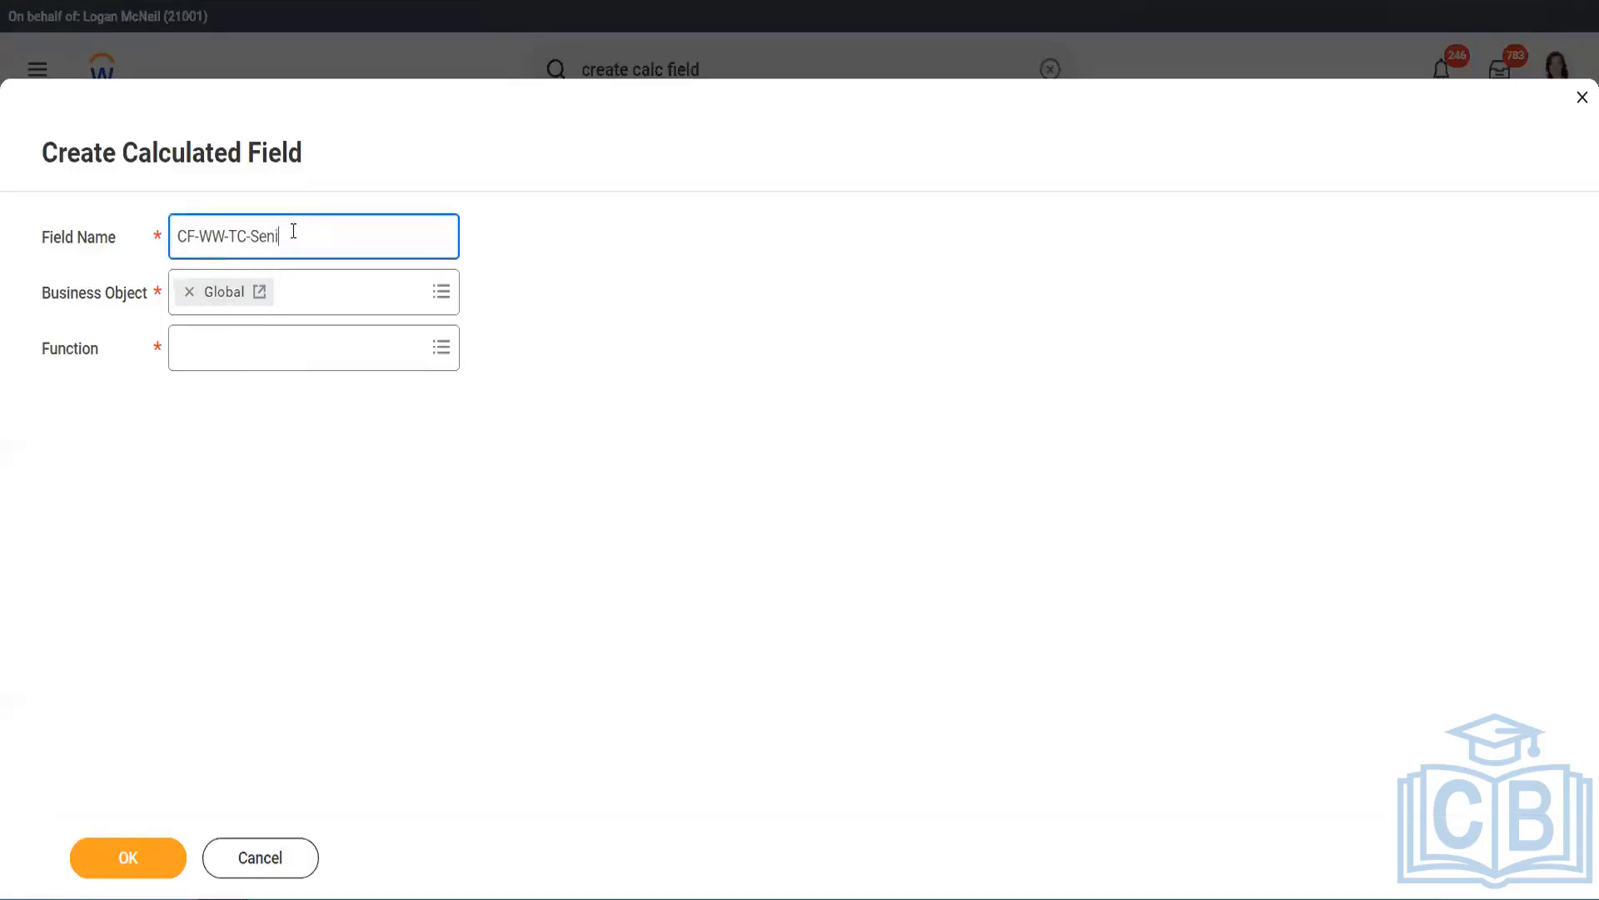
- Choose the Text Constant function for CF-WW-TC-Senior and continue to its definition
click(255, 359)
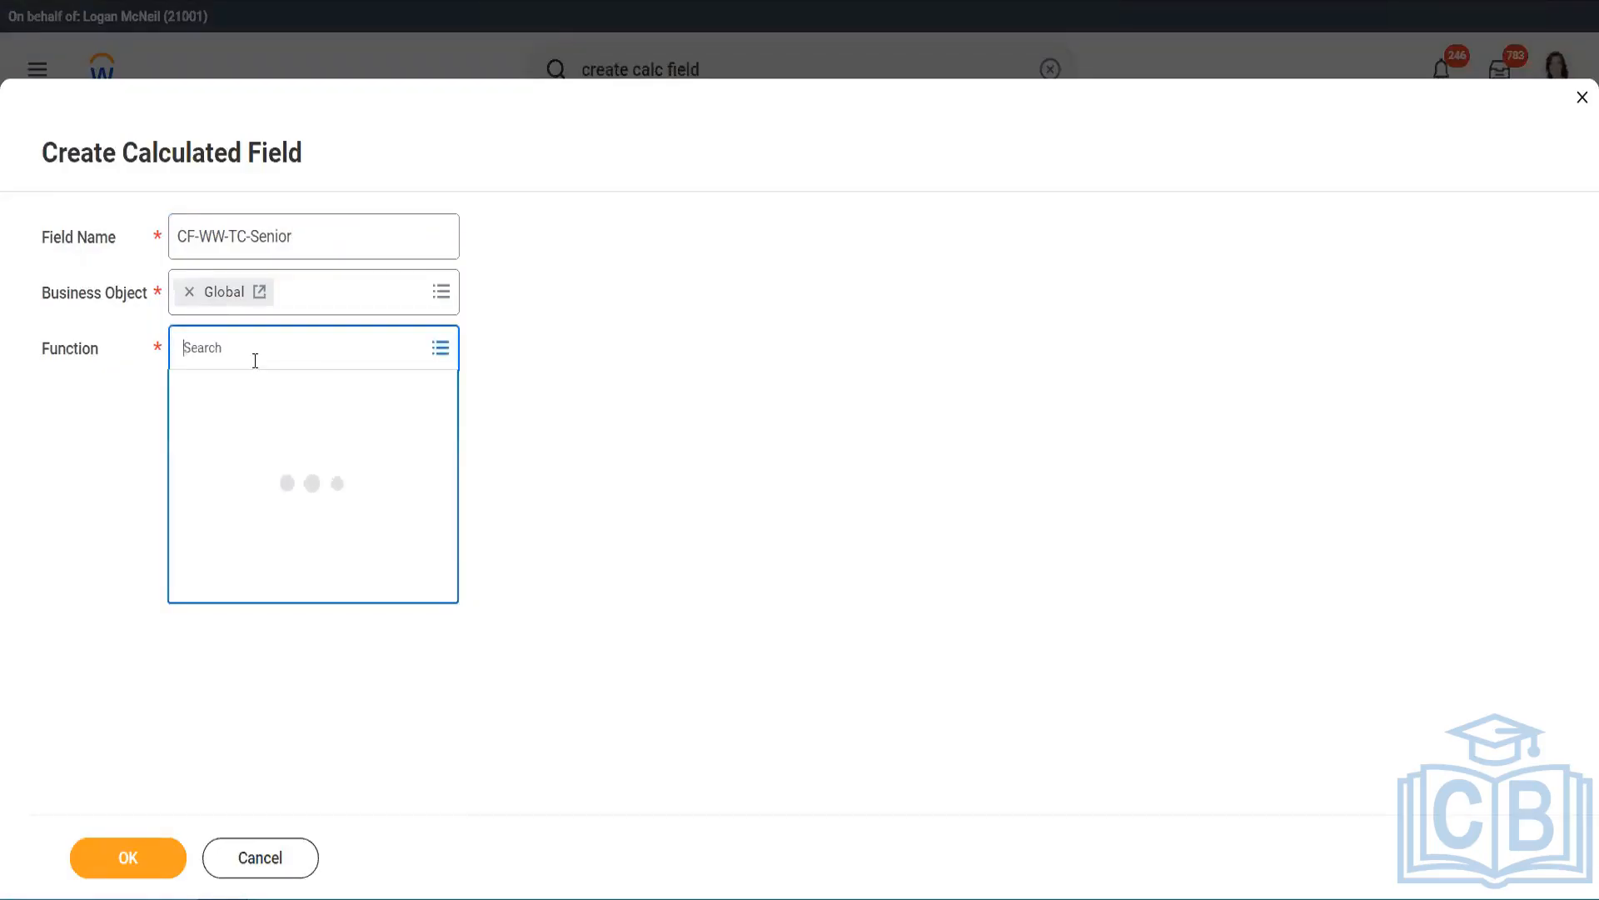
text(tc)
key(Return)
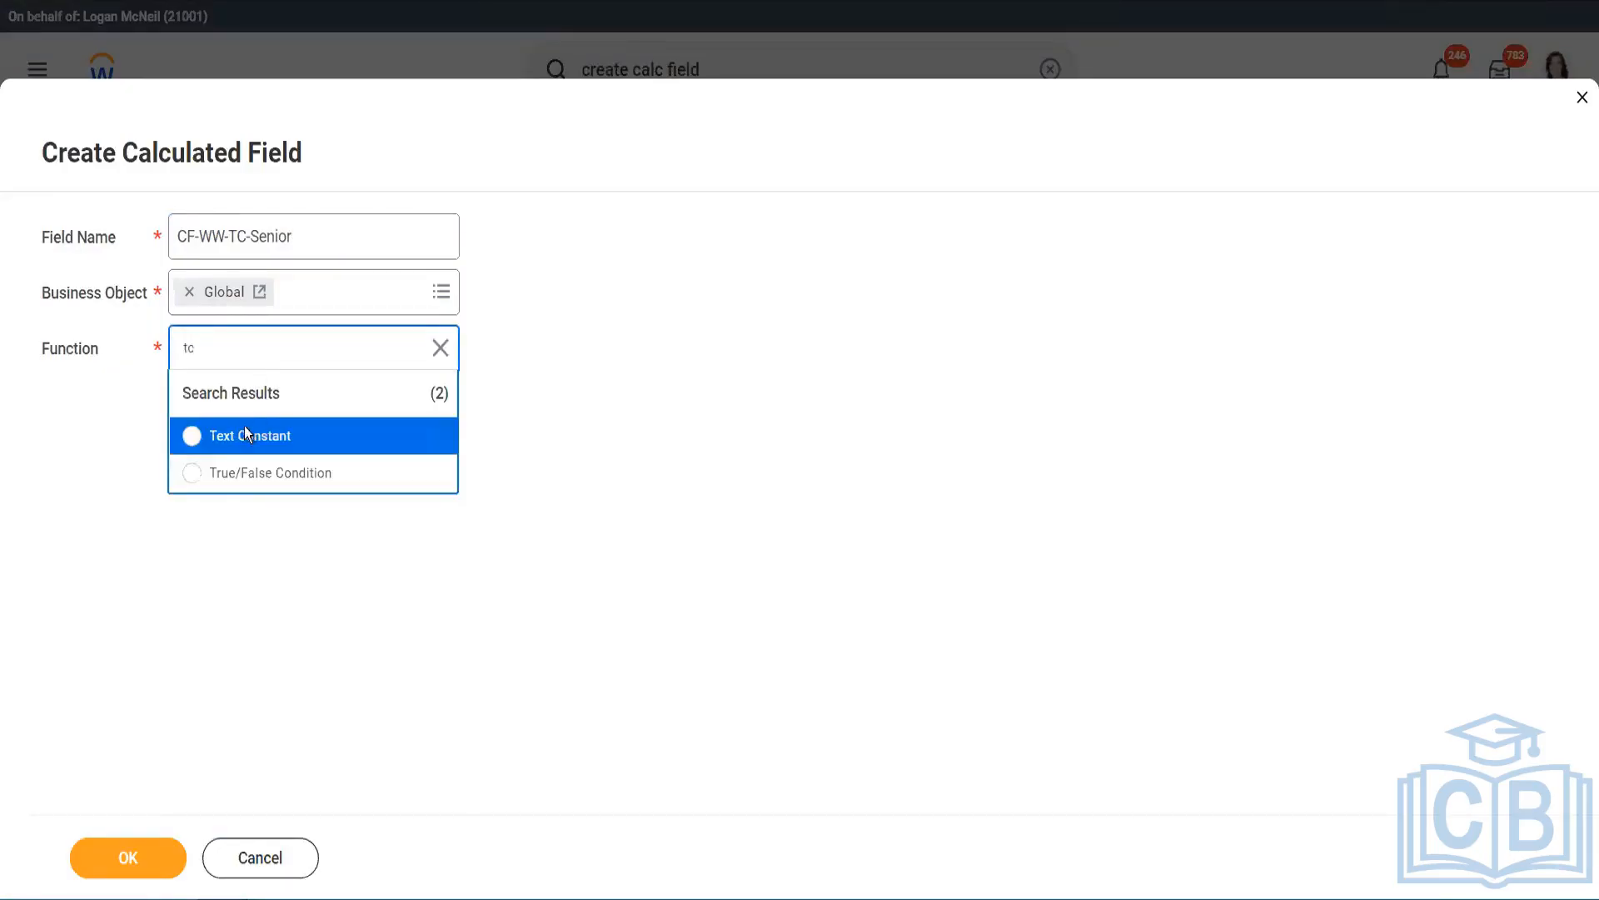
click(249, 432)
click(128, 863)
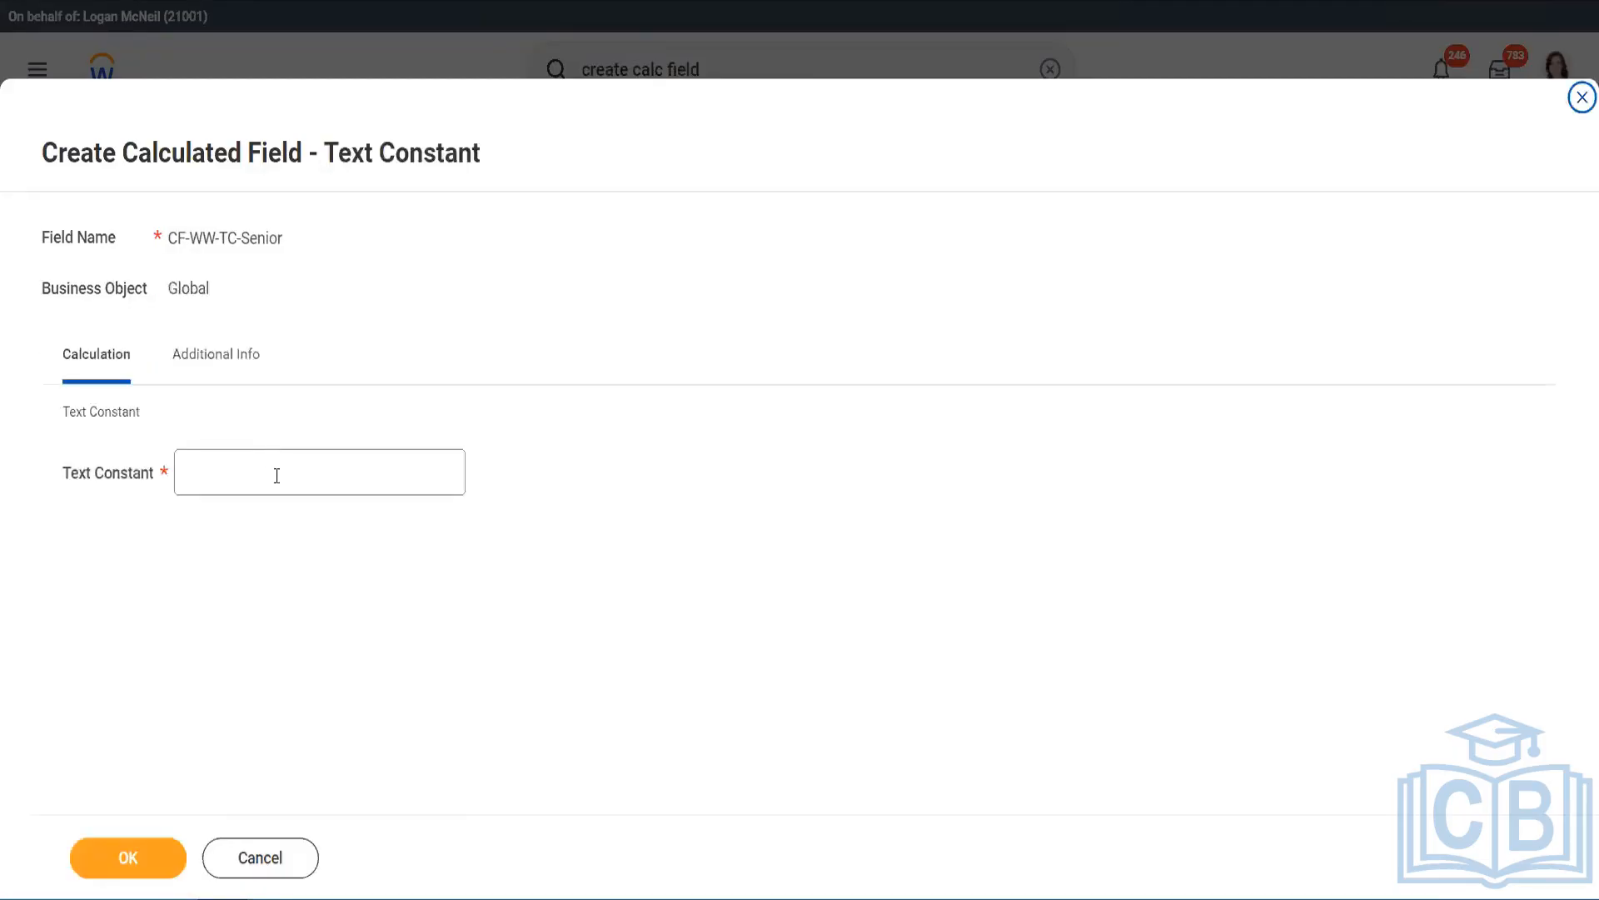
- Enter Senior as the constant text and save the field
text(S)
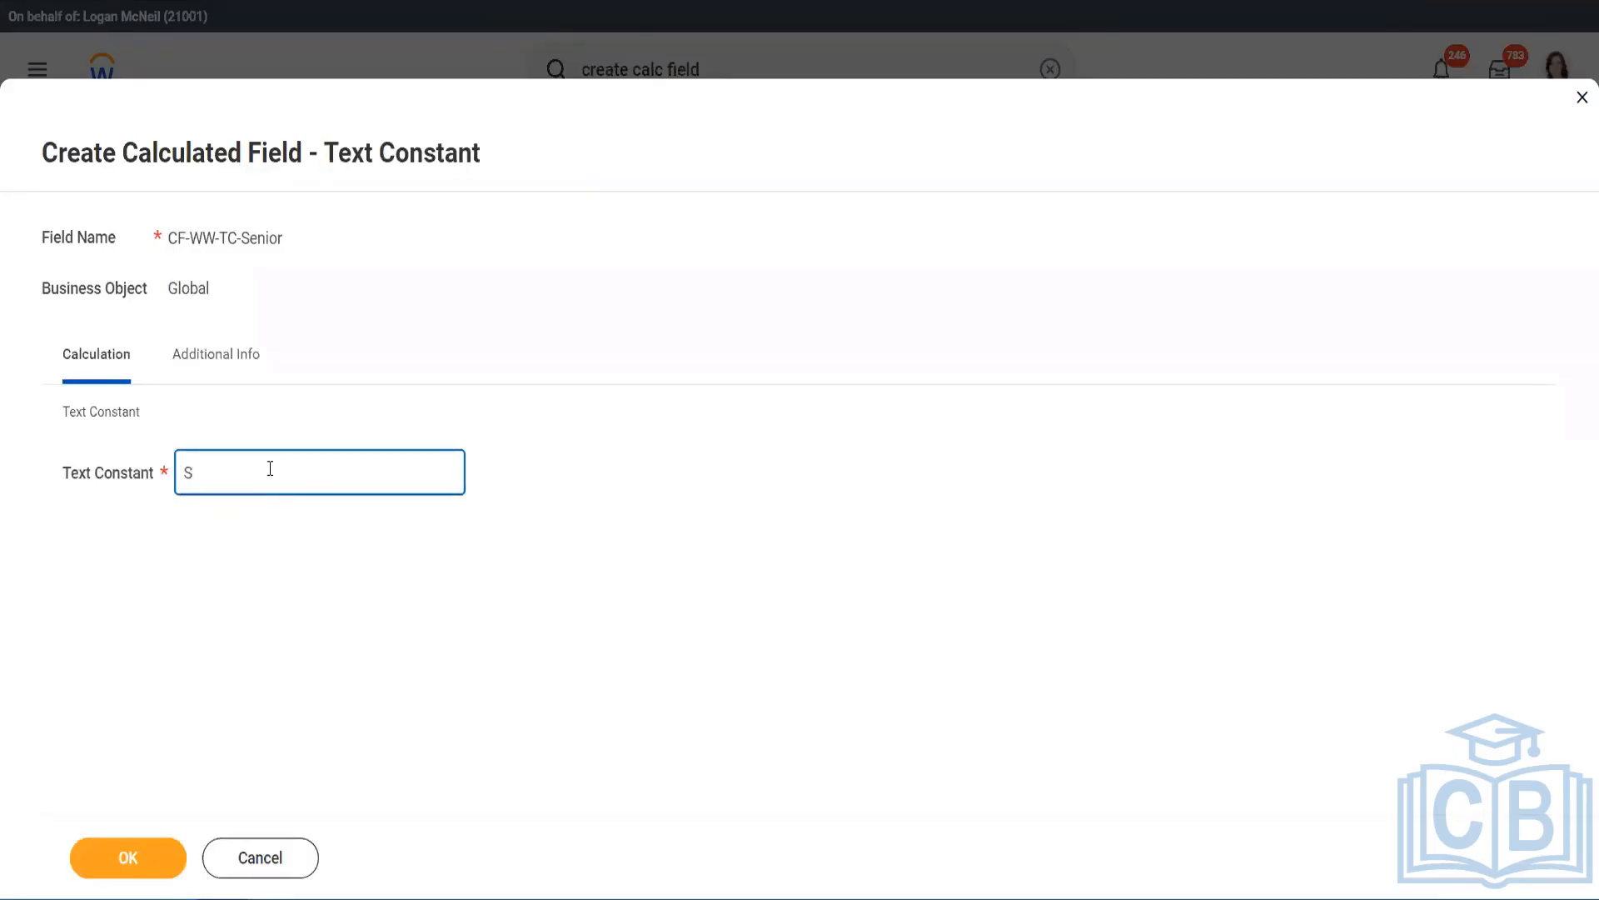
text(enior)
click(158, 872)
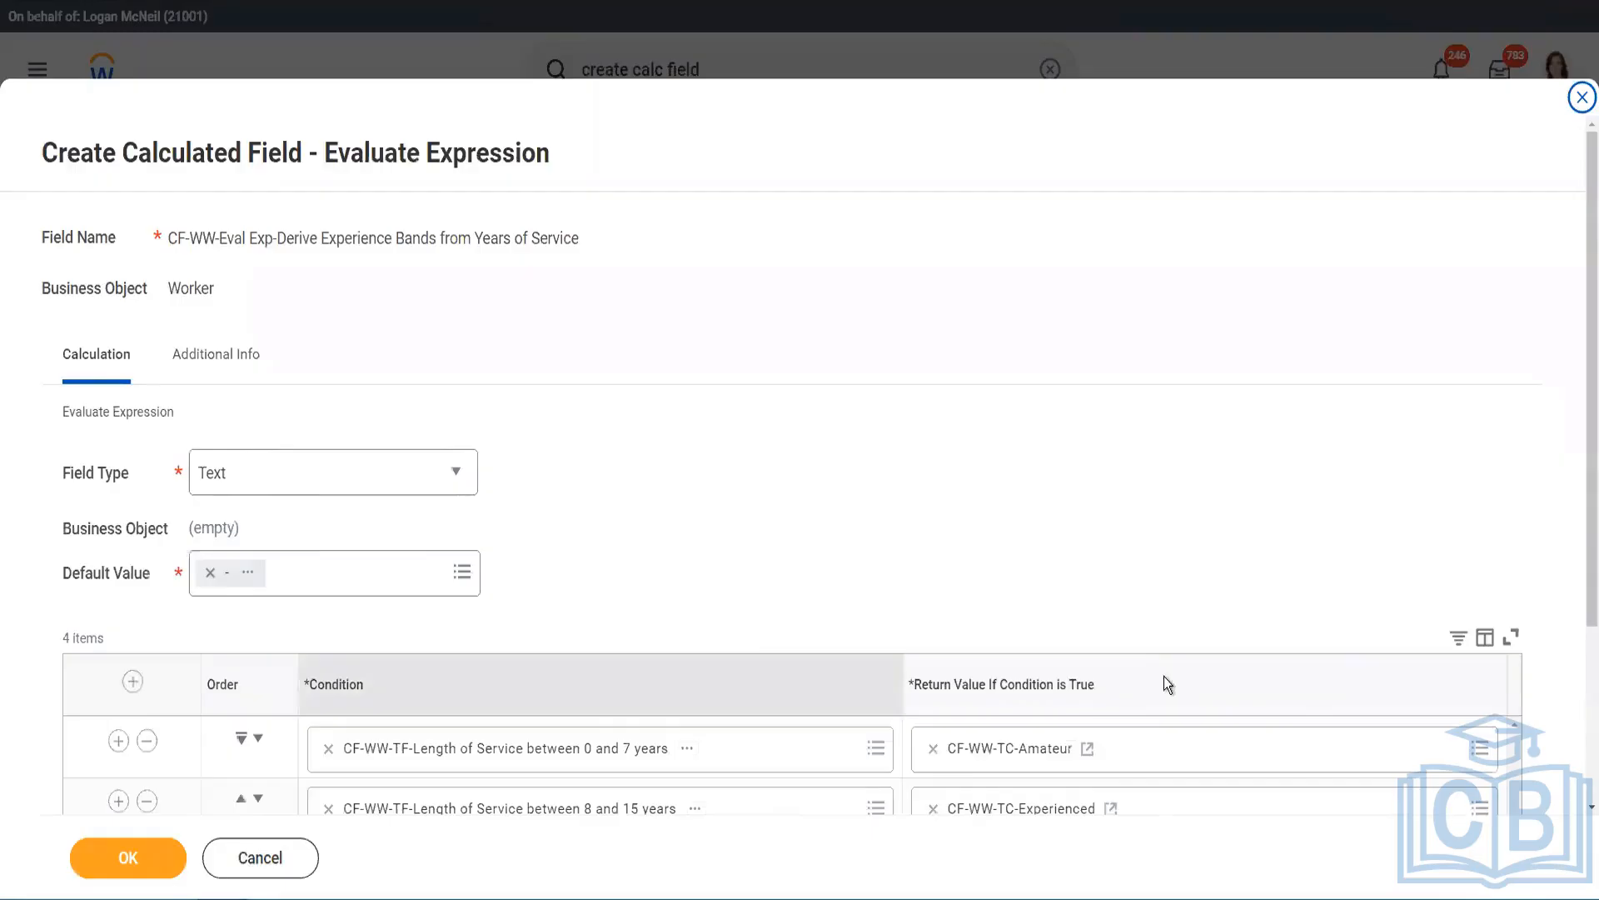
- Start a new calculated field for the greater than 31 years condition's return value and name it CF-WW-TC-Legend, reusing the copied Senior field name
scroll(1156, 598, down, 3)
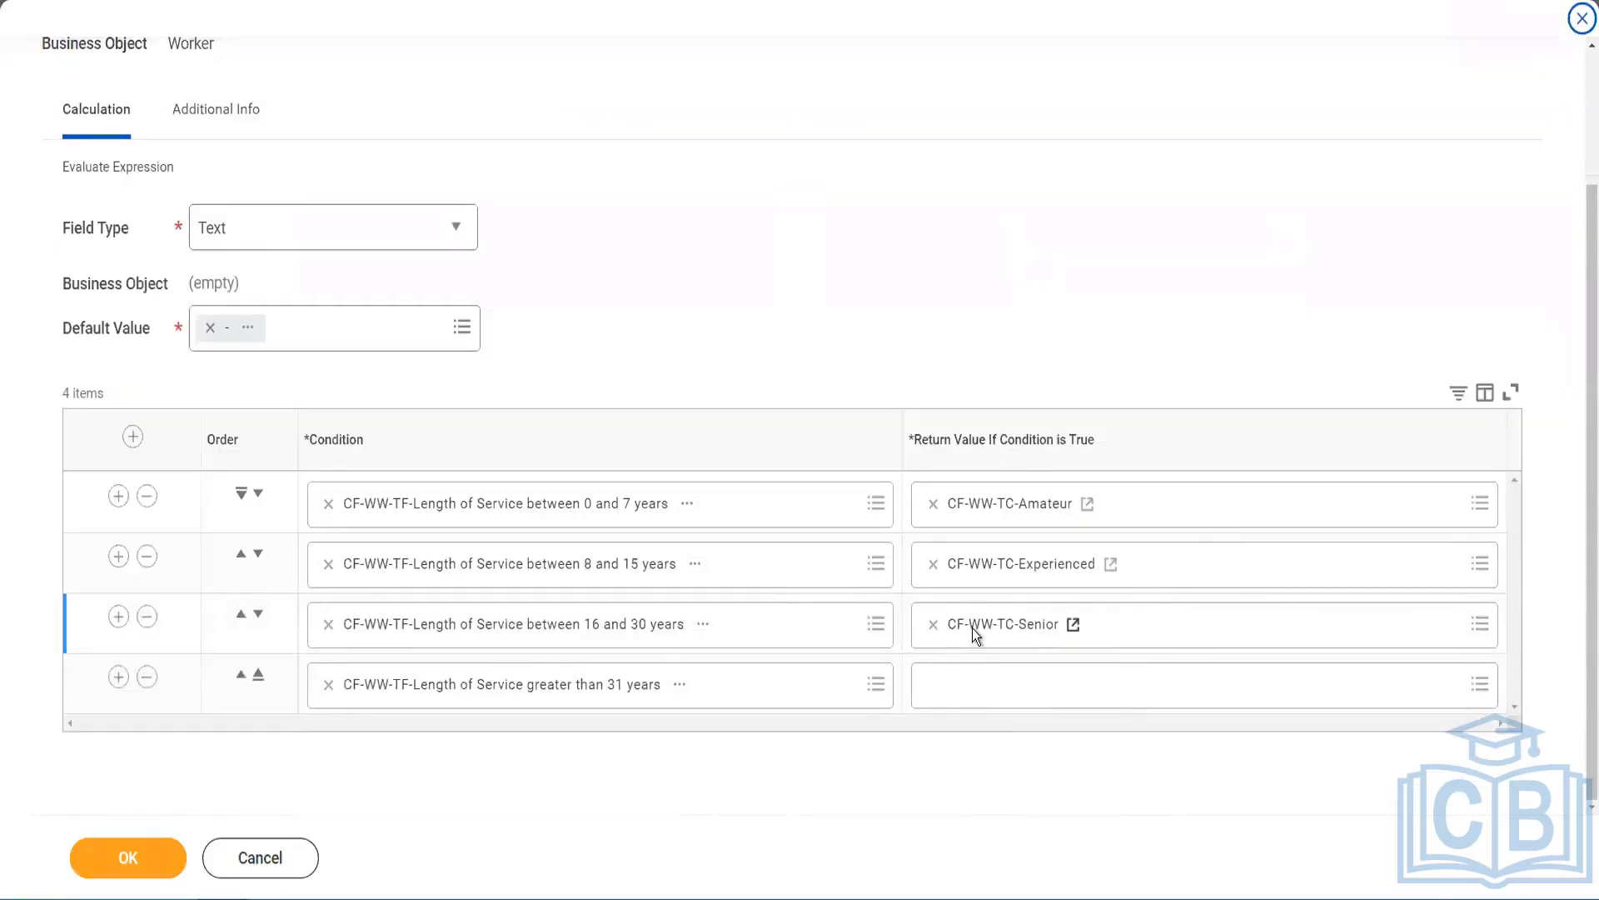
right_click(962, 635)
click(1004, 722)
click(973, 685)
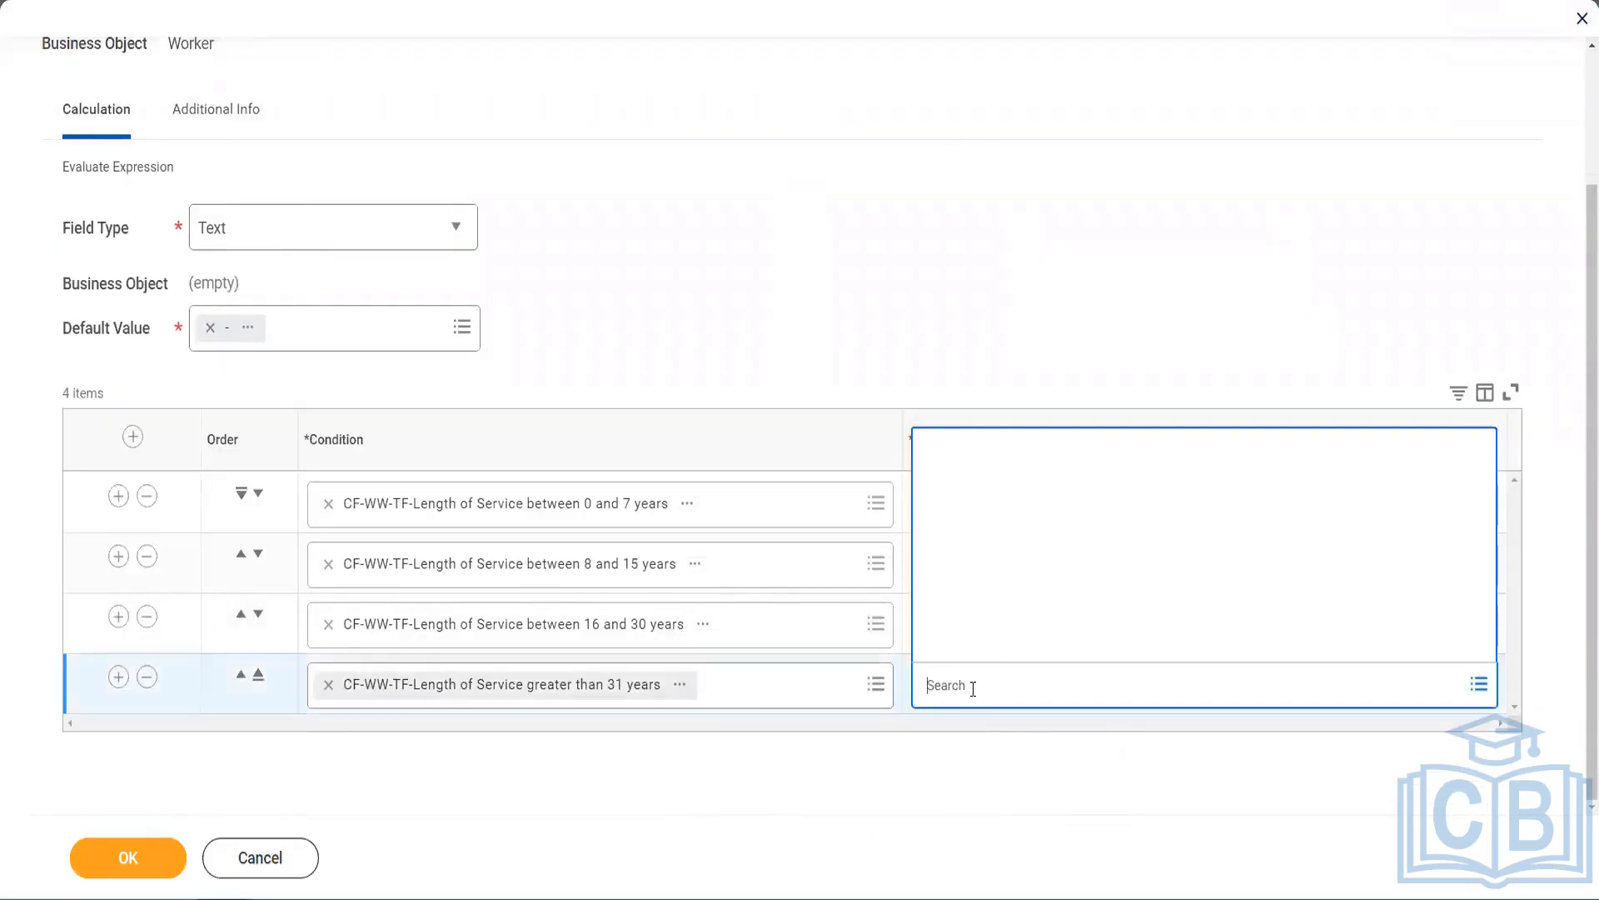
click(990, 643)
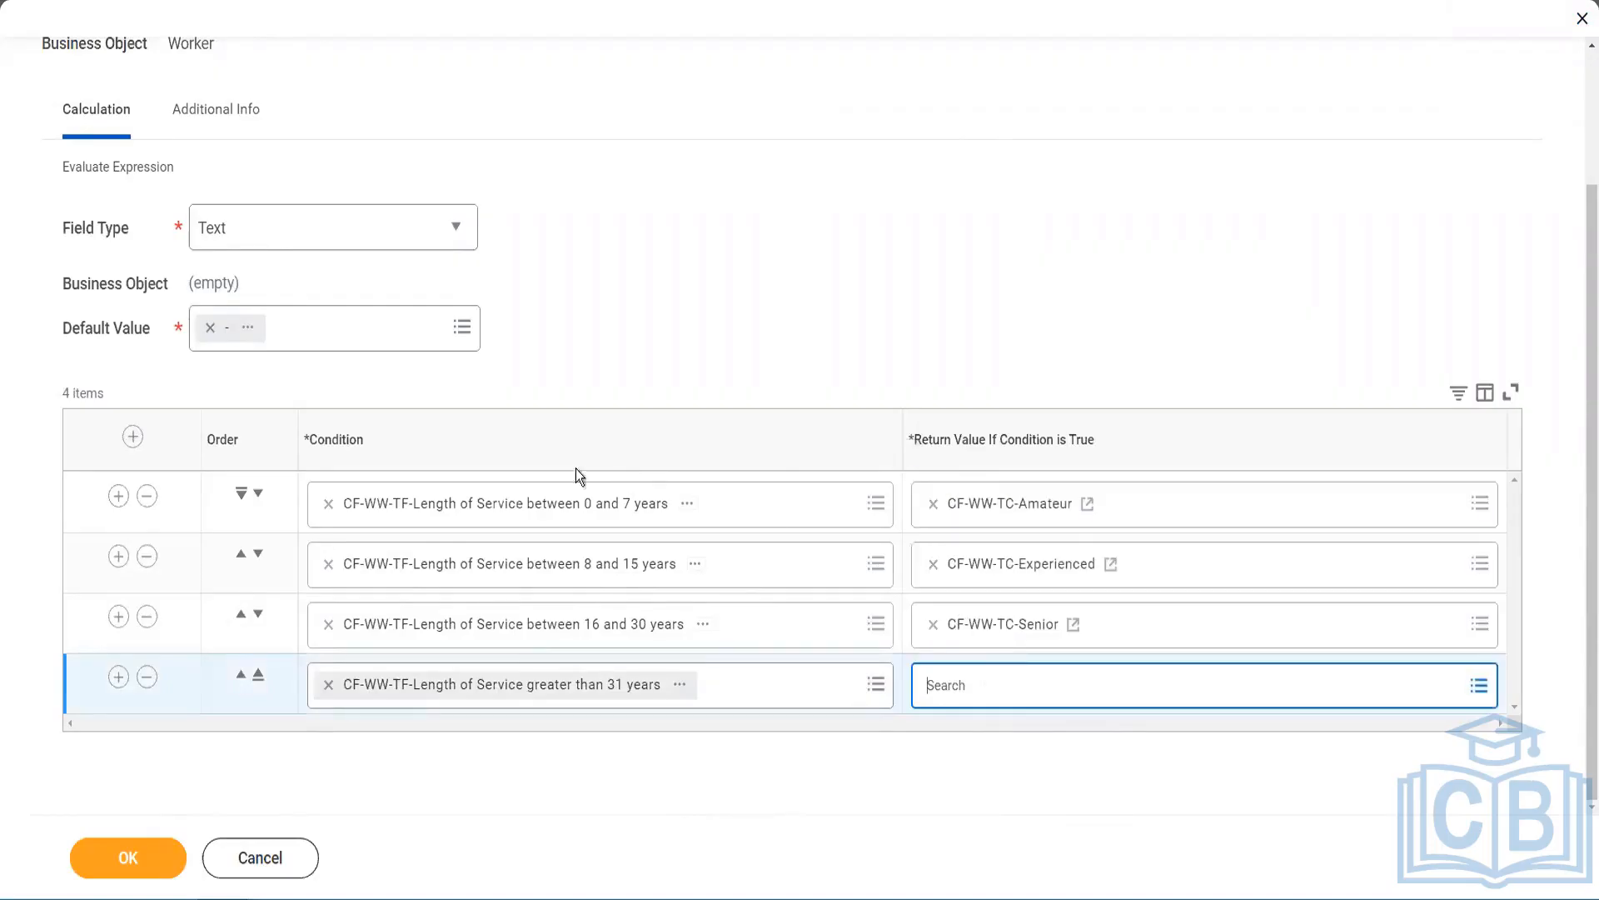
click(222, 241)
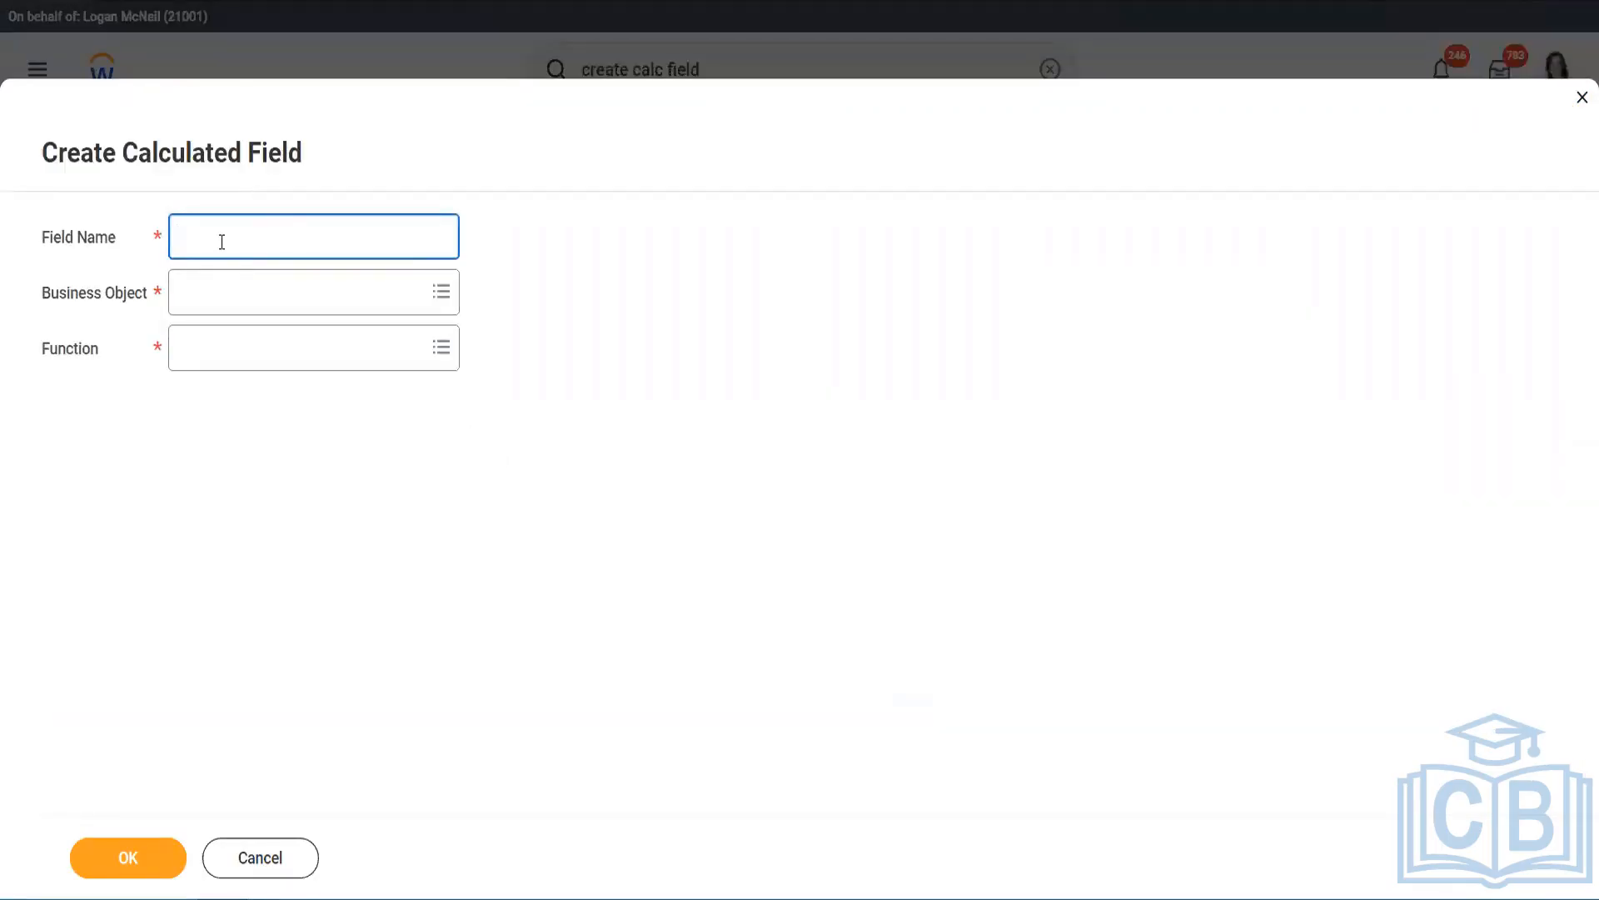
key(ctrl+v)
double_click(272, 237)
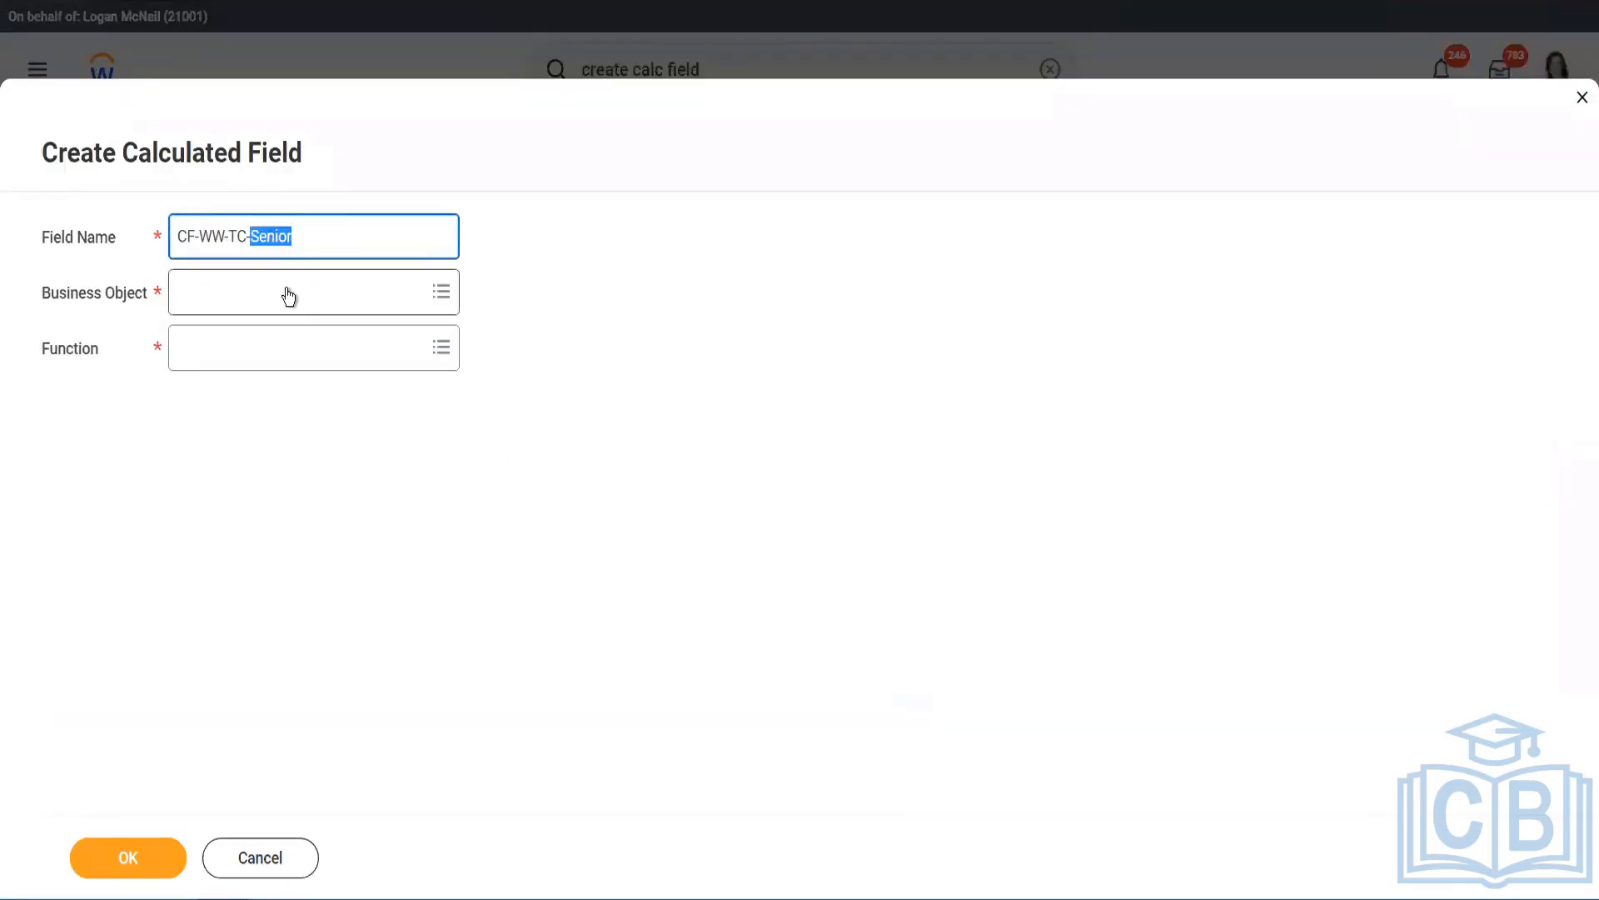
text(Legend)
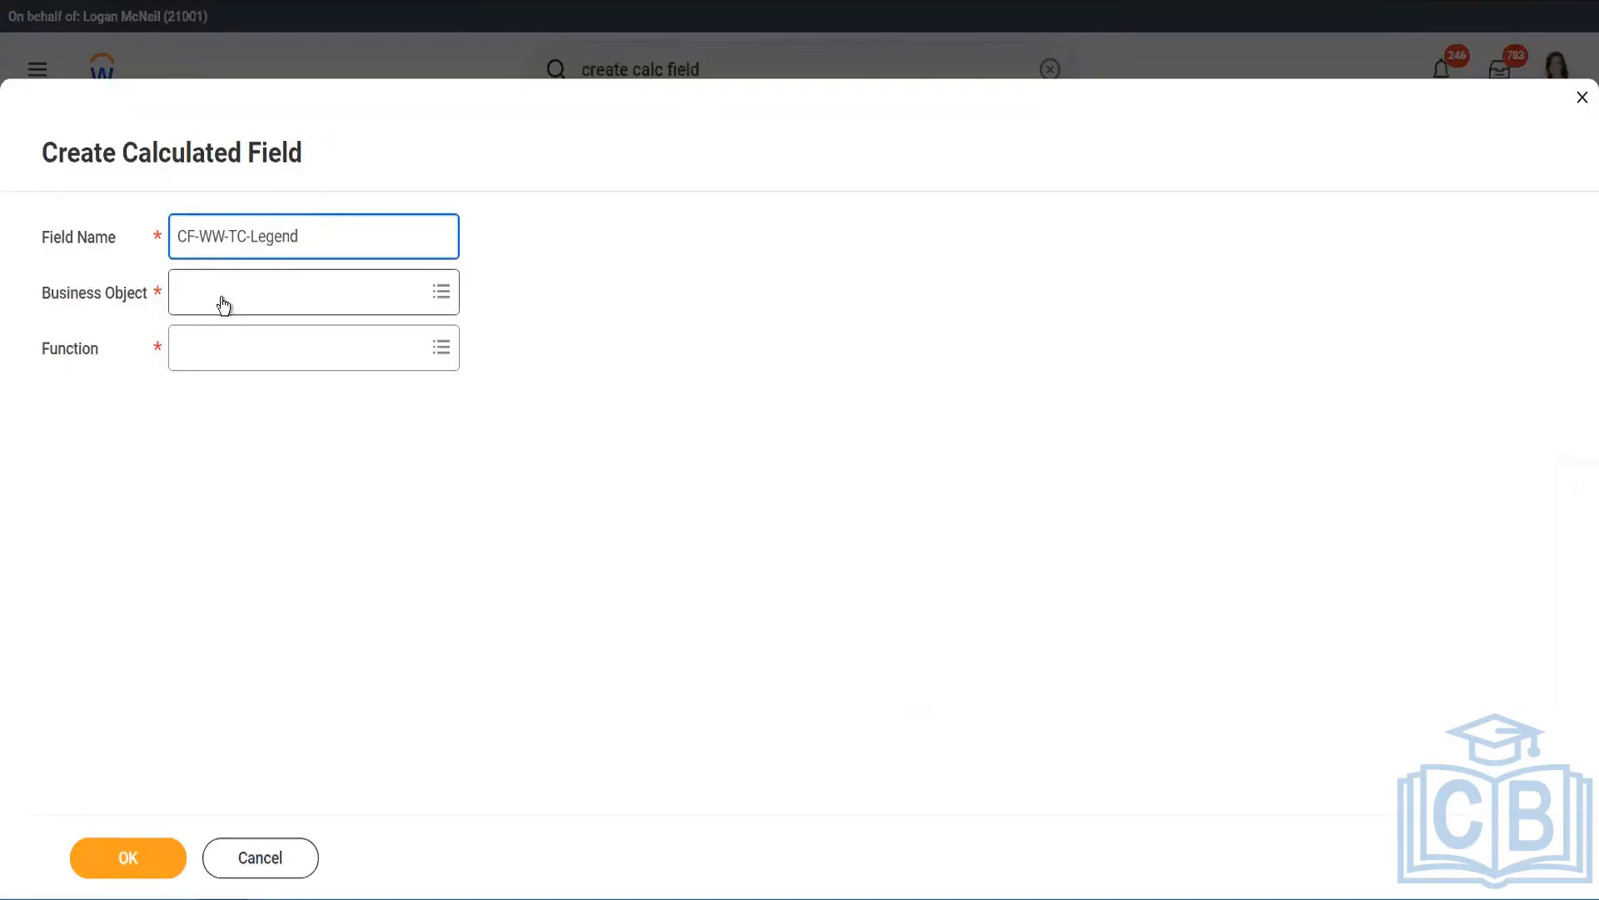
- Define CF-WW-TC-Legend as a Text Constant on the Global business object with the value Legend, and save it
click(223, 305)
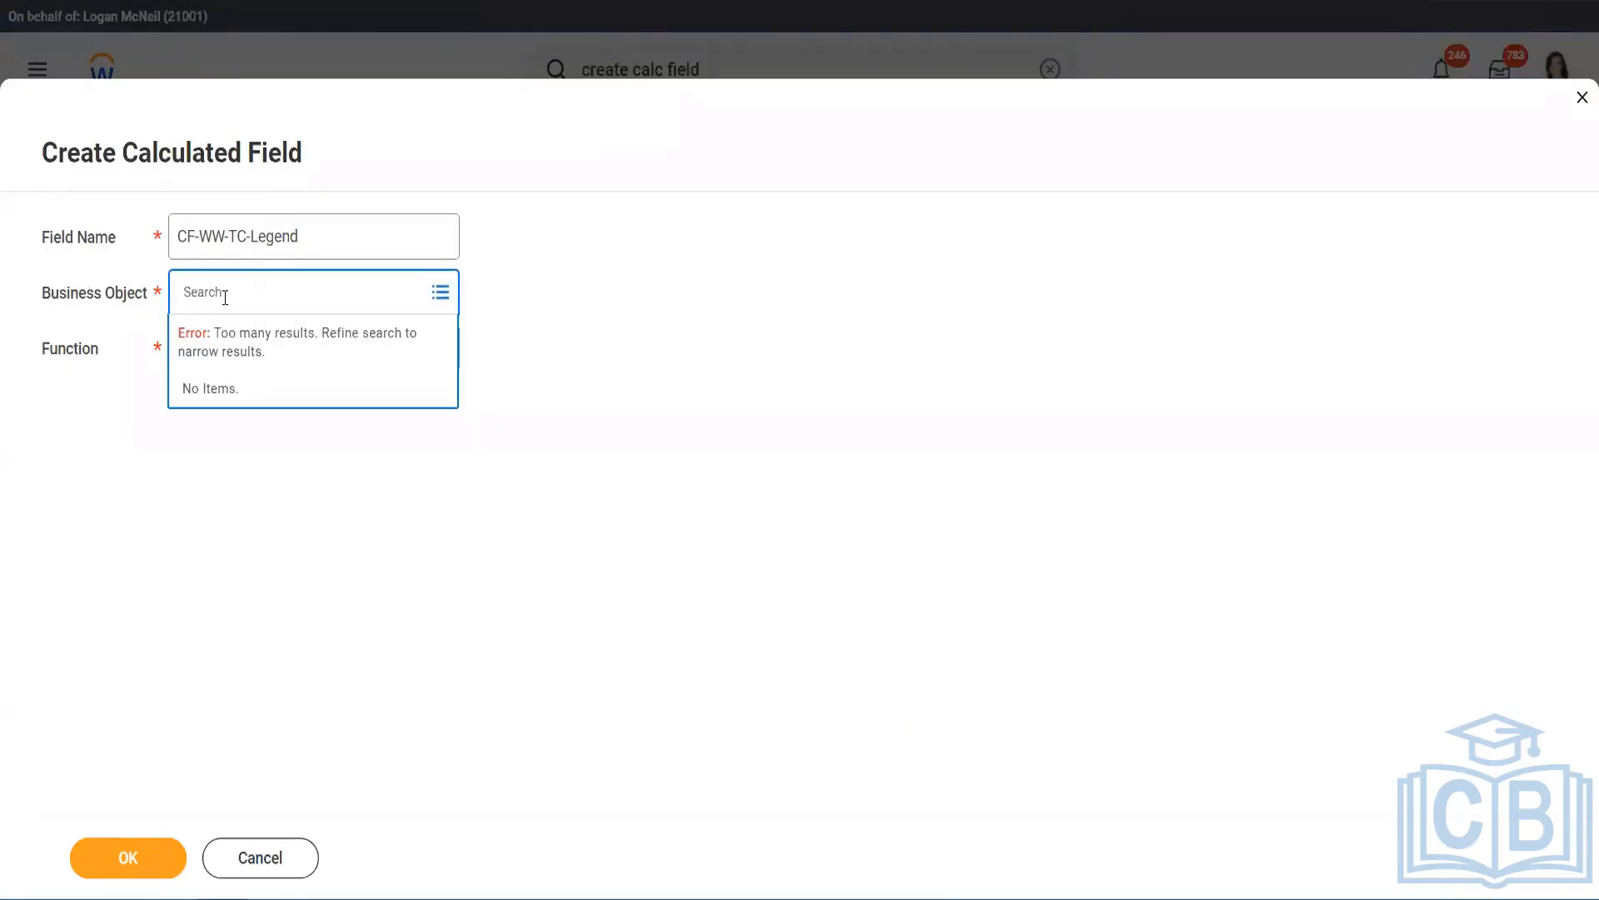
text(Global)
key(Return)
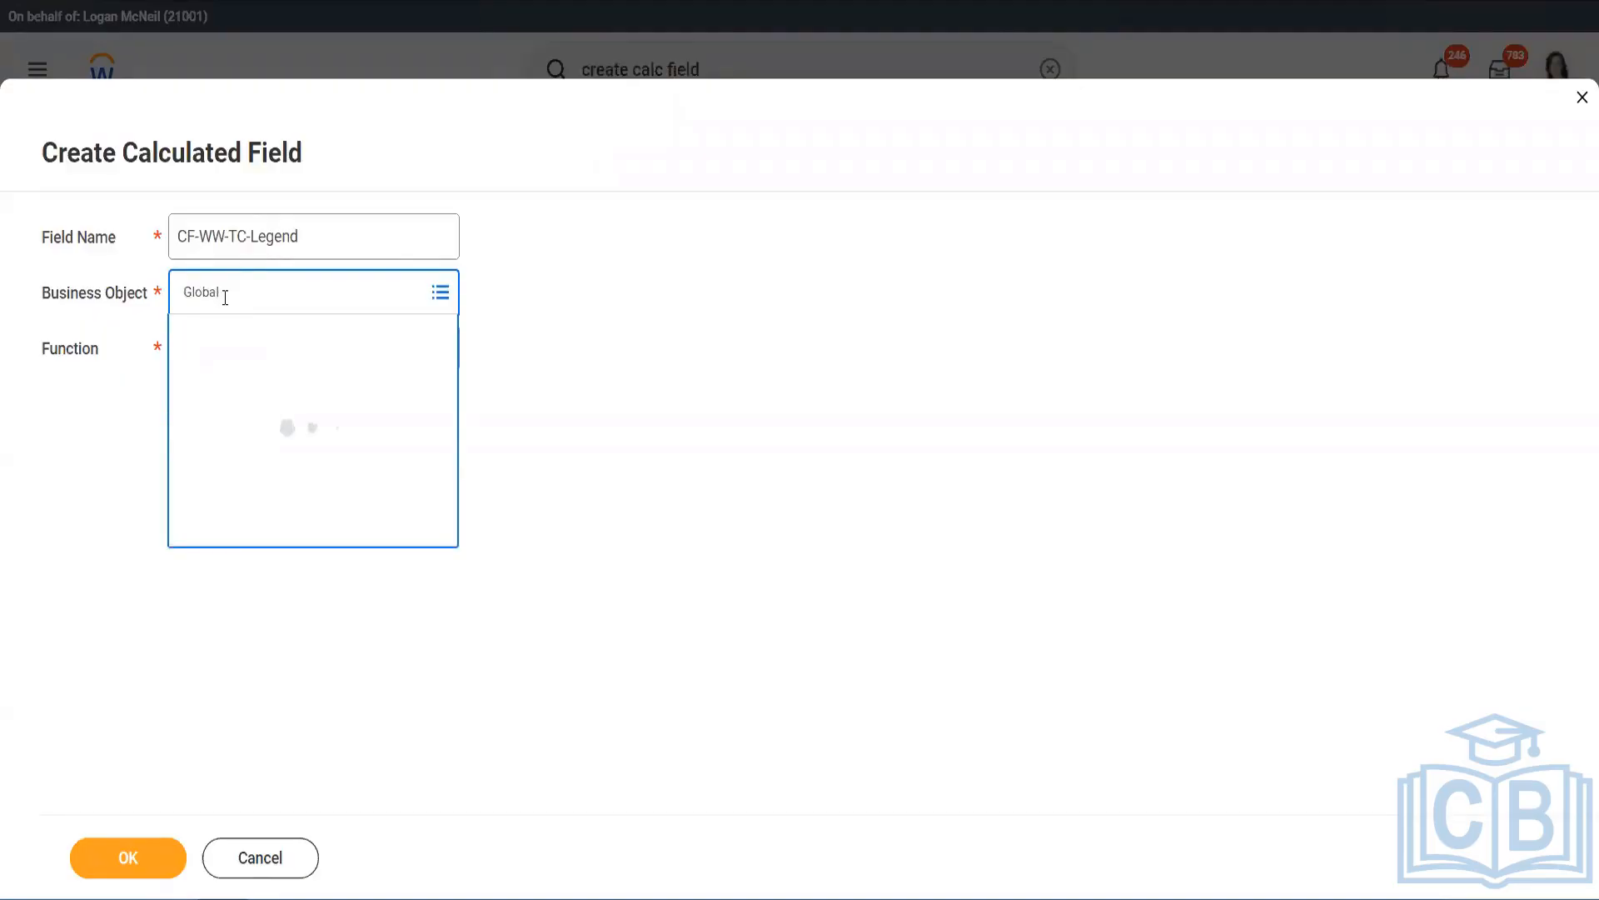
click(236, 377)
click(229, 346)
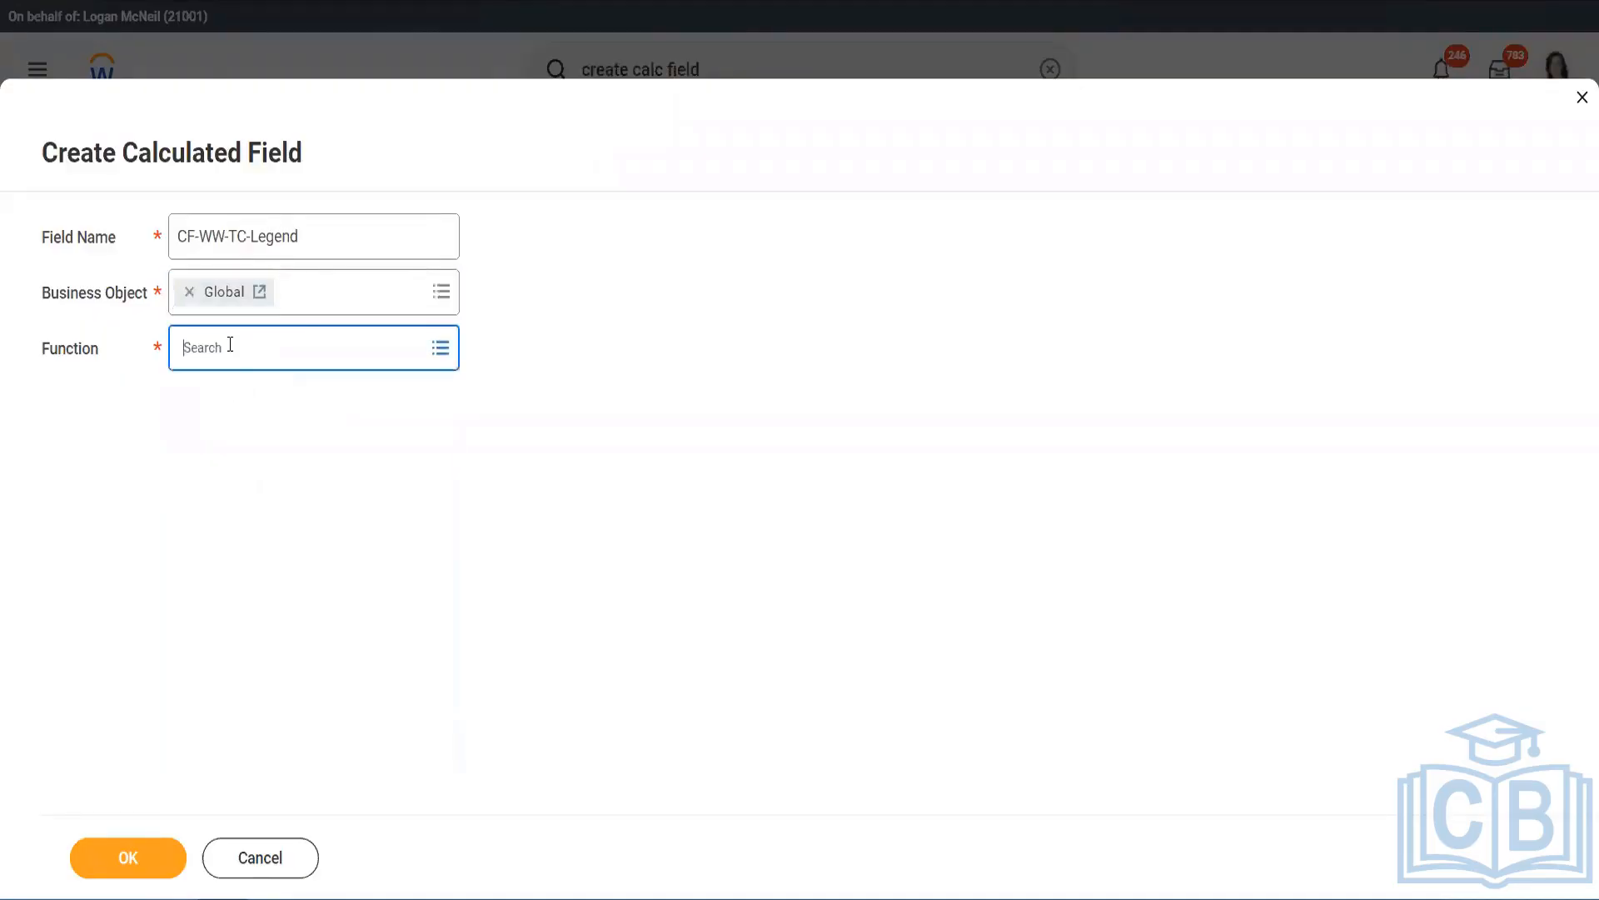
text(tc)
key(Return)
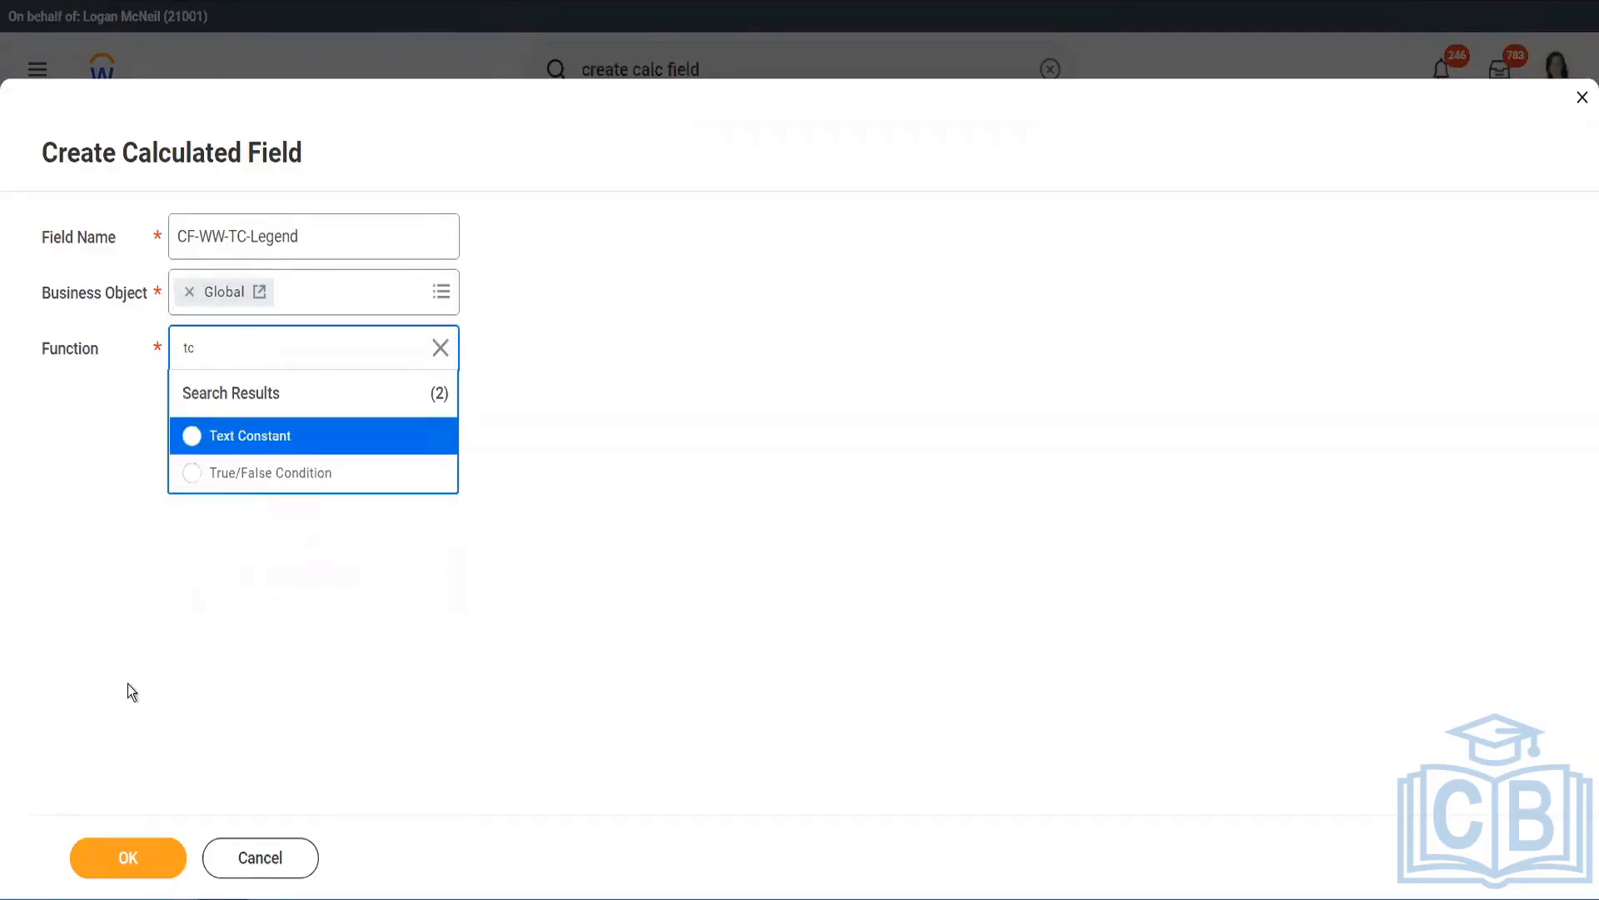
click(307, 441)
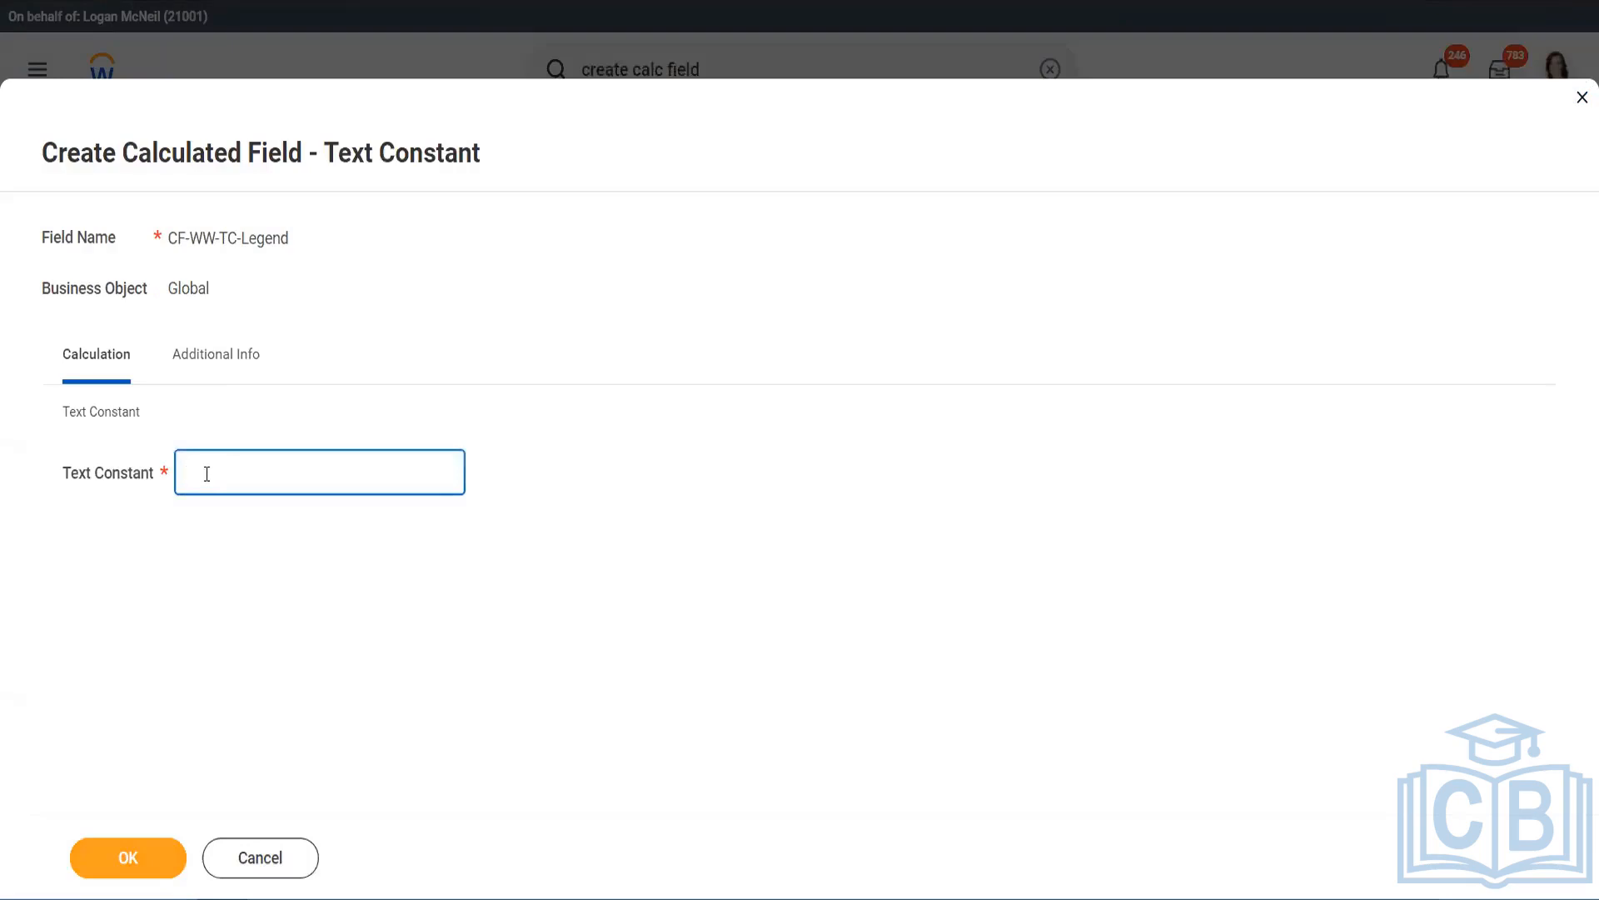
text(Legend)
click(131, 858)
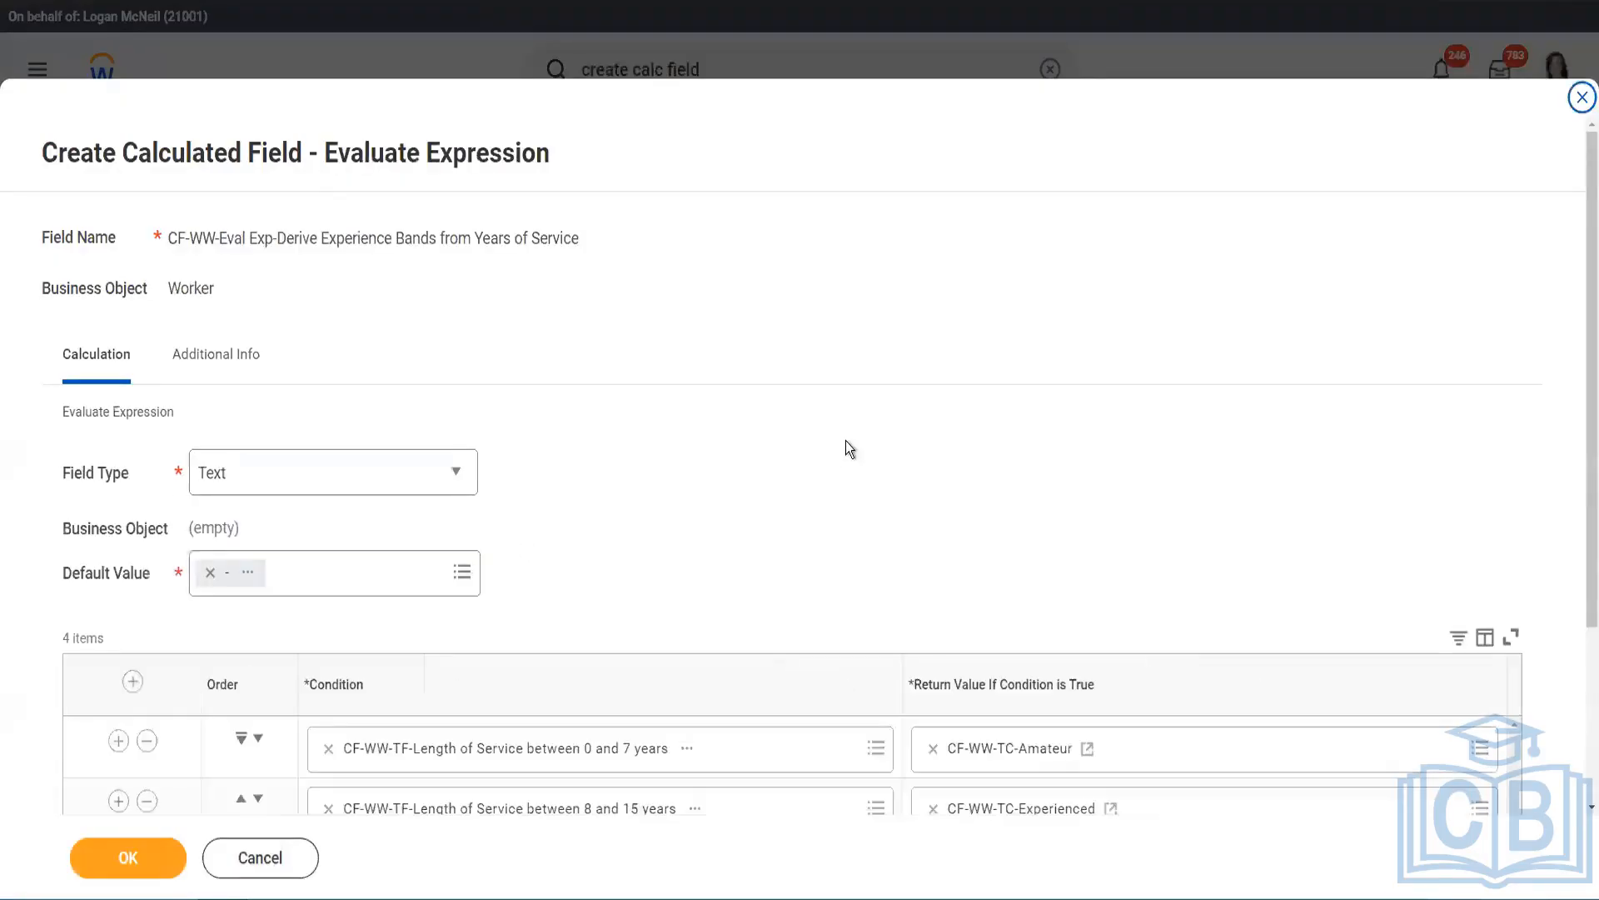
- Check the four experience-band conditions and their return values, and save the Evaluate Expression calculated field
scroll(846, 441, down, 3)
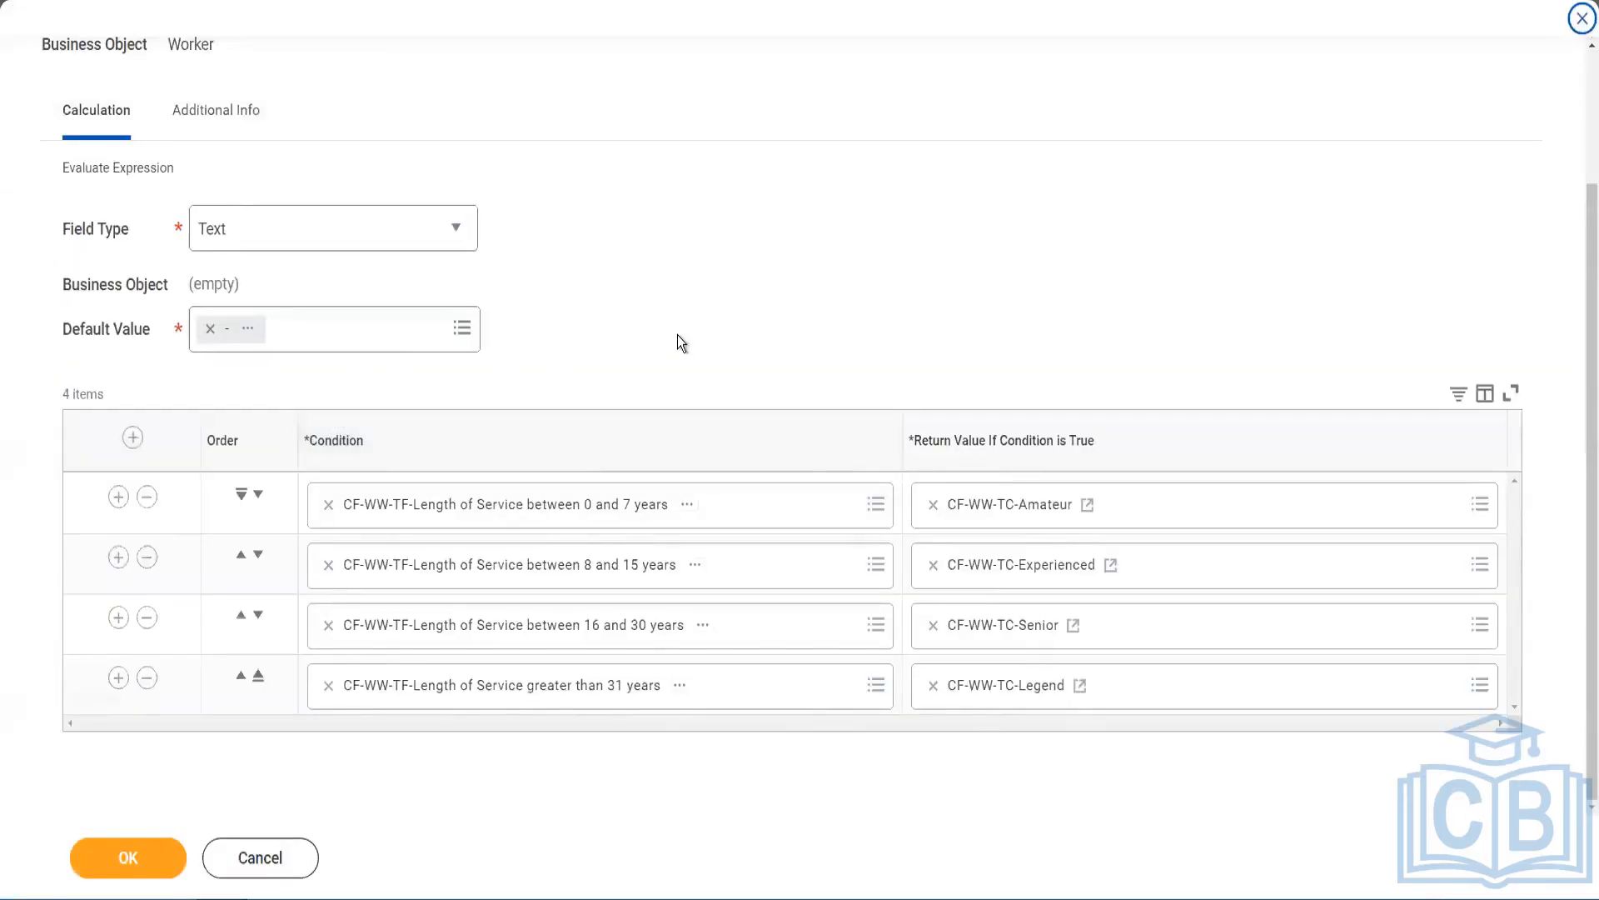
scroll(678, 335, up, 2)
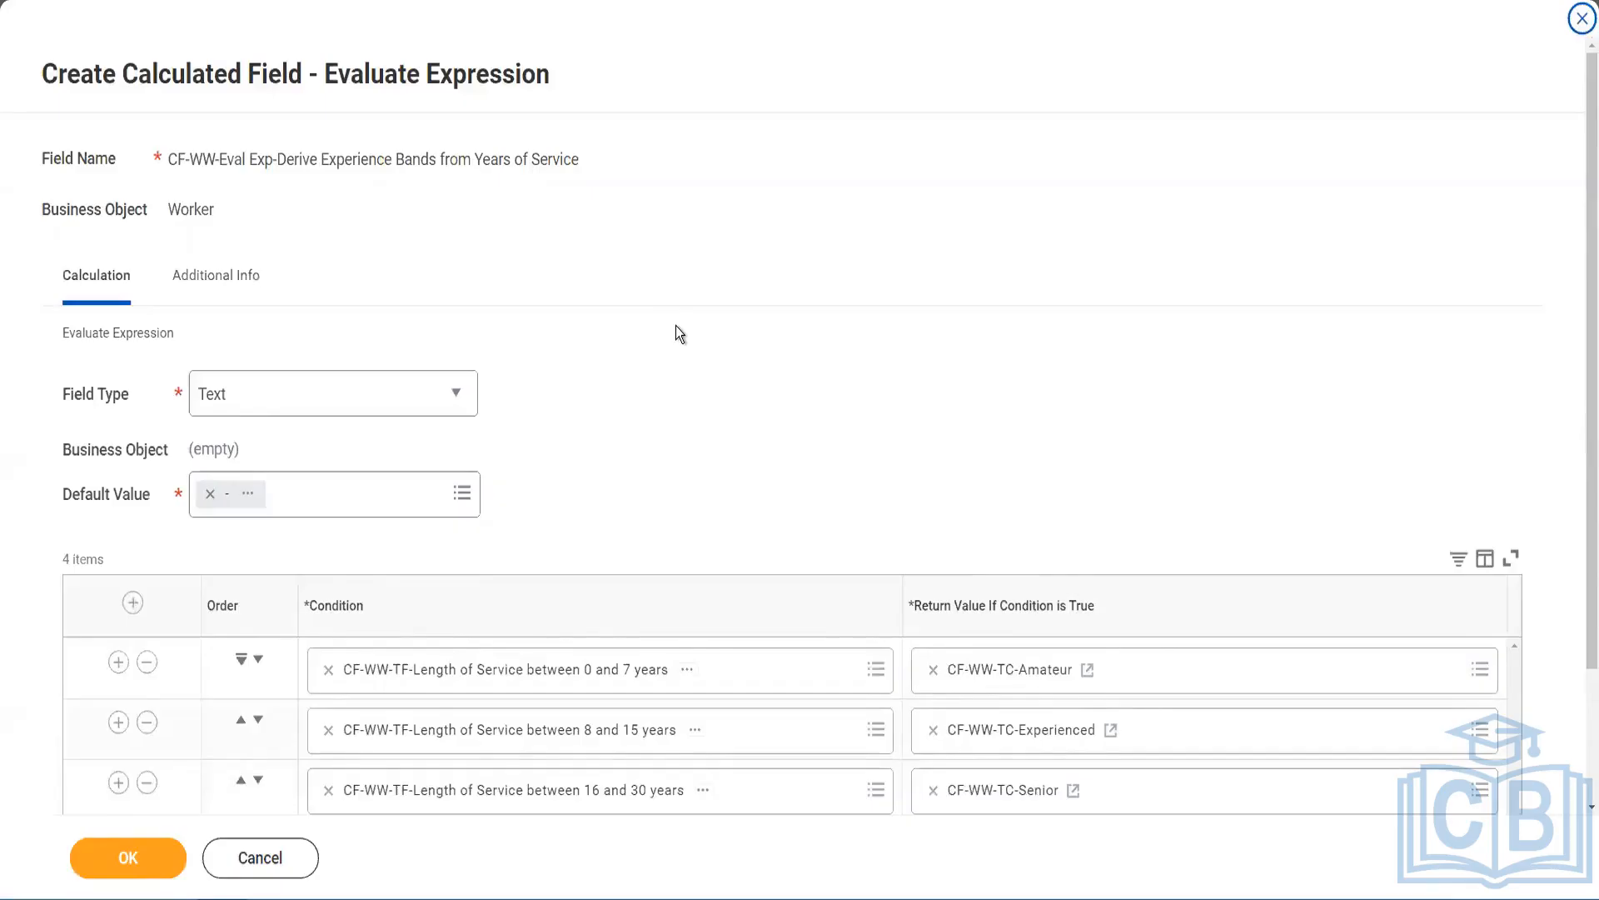
scroll(676, 333, down, 2)
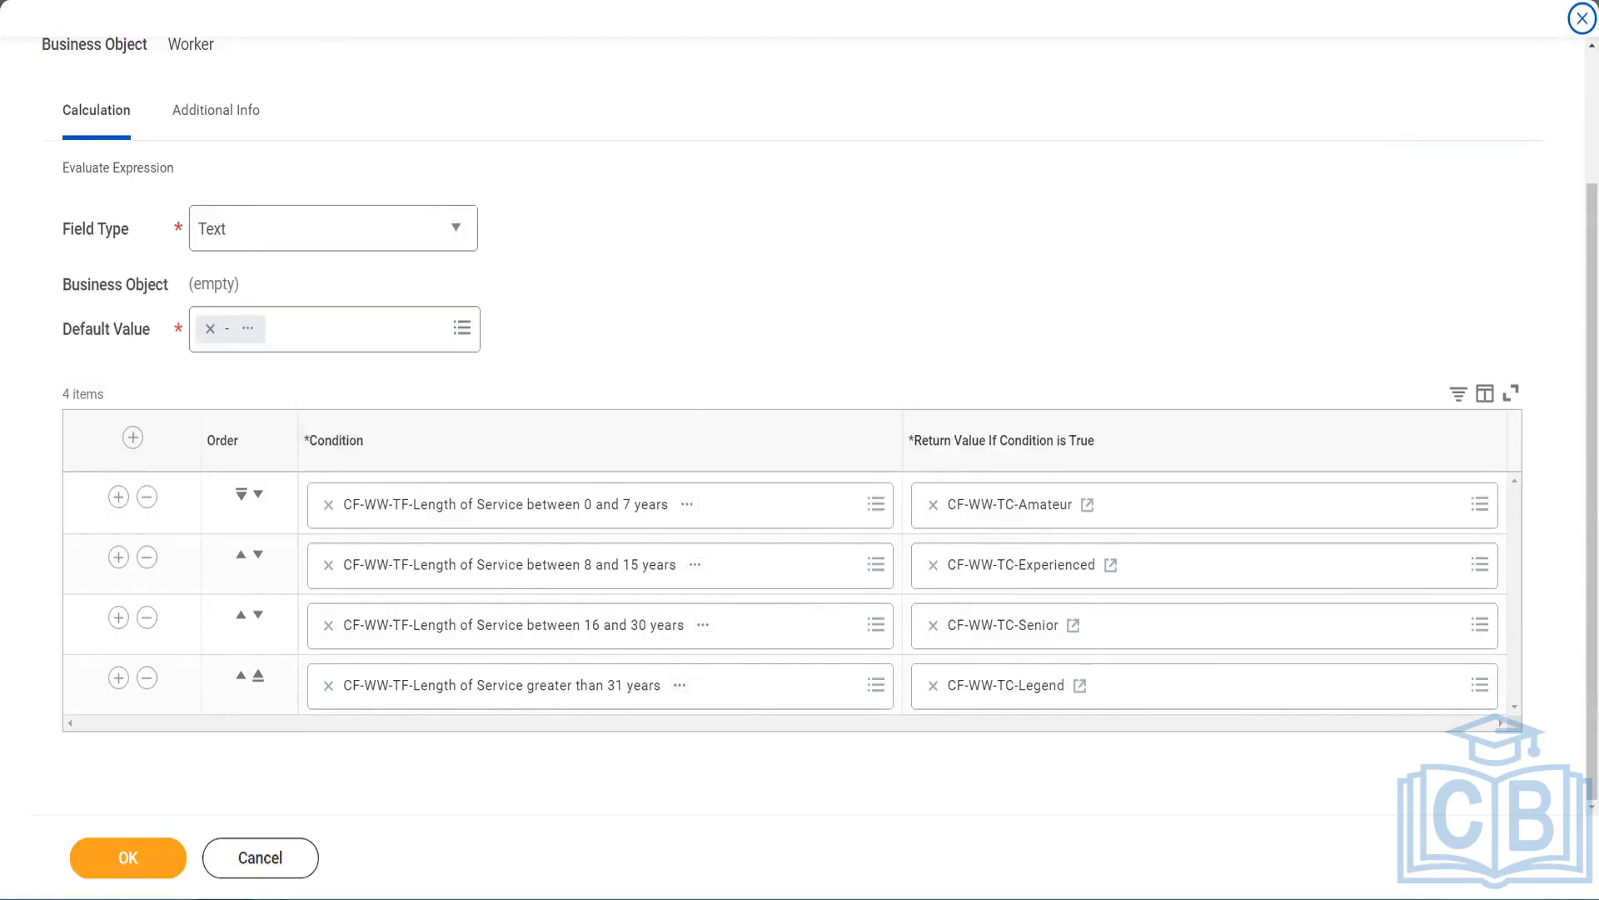
mouse_move(1024, 234)
mouse_down()
mouse_move(1015, 358)
mouse_move(1037, 403)
mouse_up()
drag(197, 145, 205, 202)
click(138, 855)
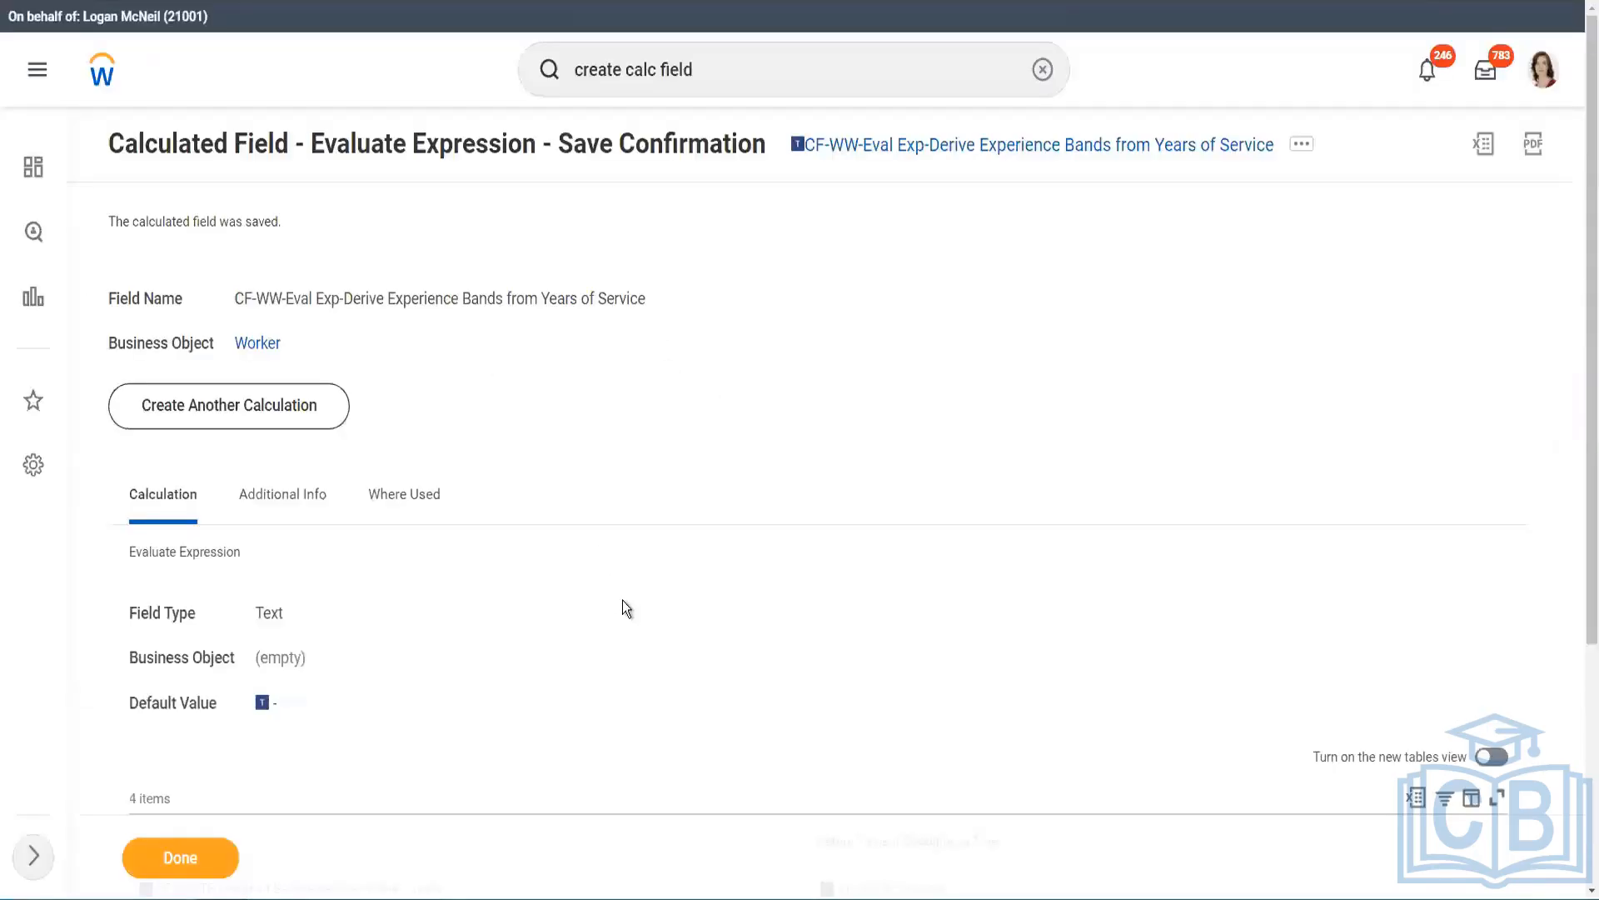
- Review the saved Evaluate Expression field, copy its name and close the save confirmation
scroll(612, 563, down, 4)
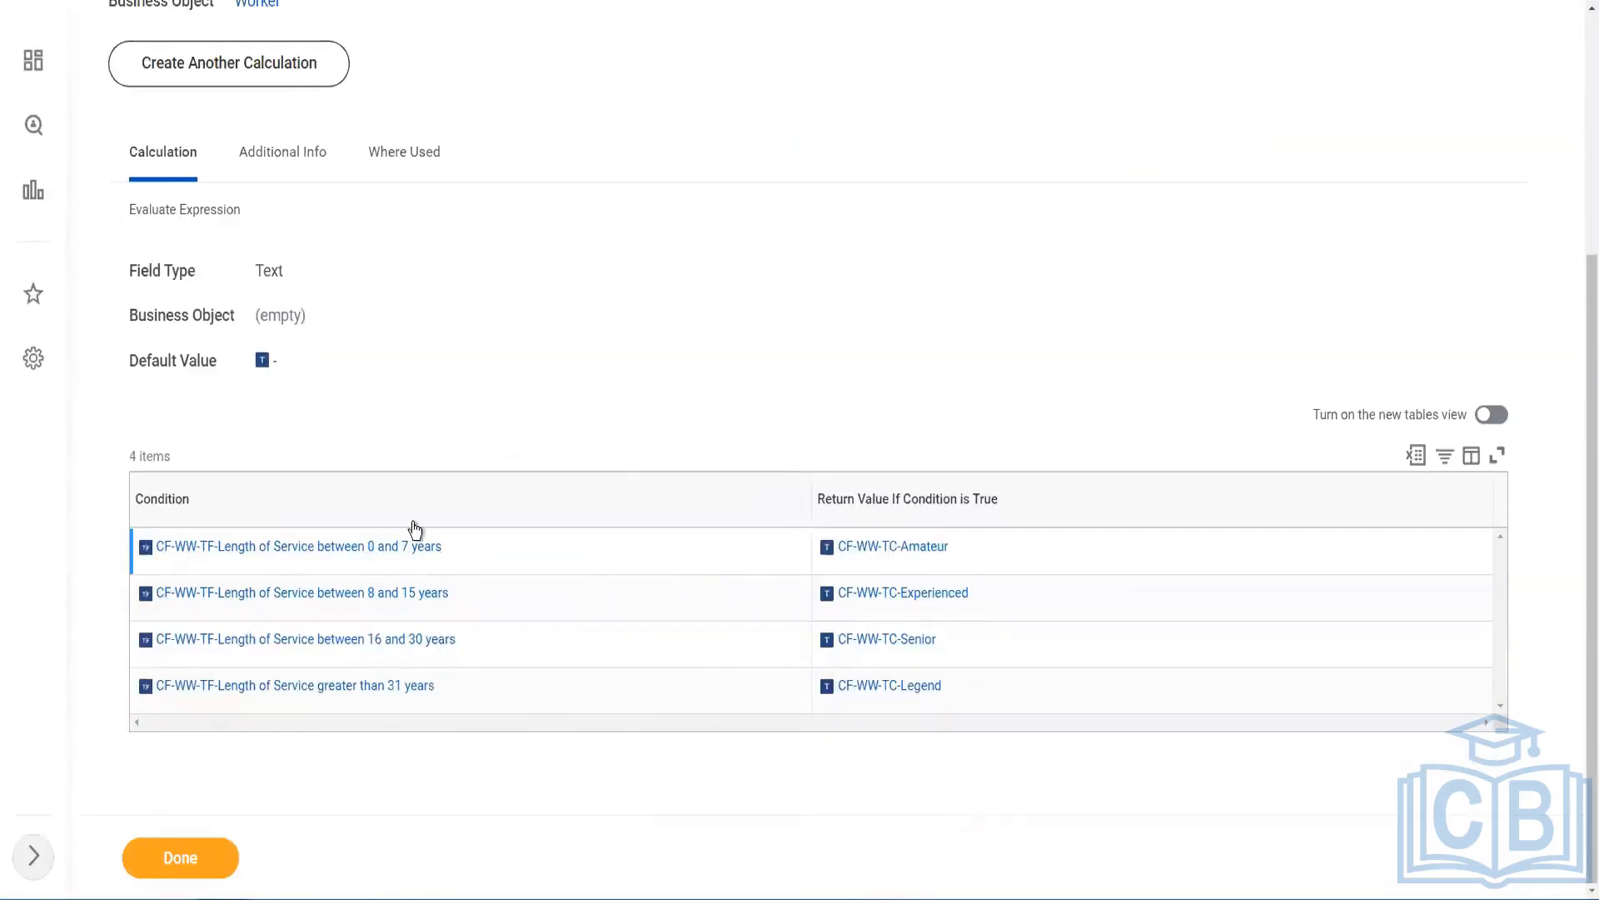
scroll(451, 485, up, 4)
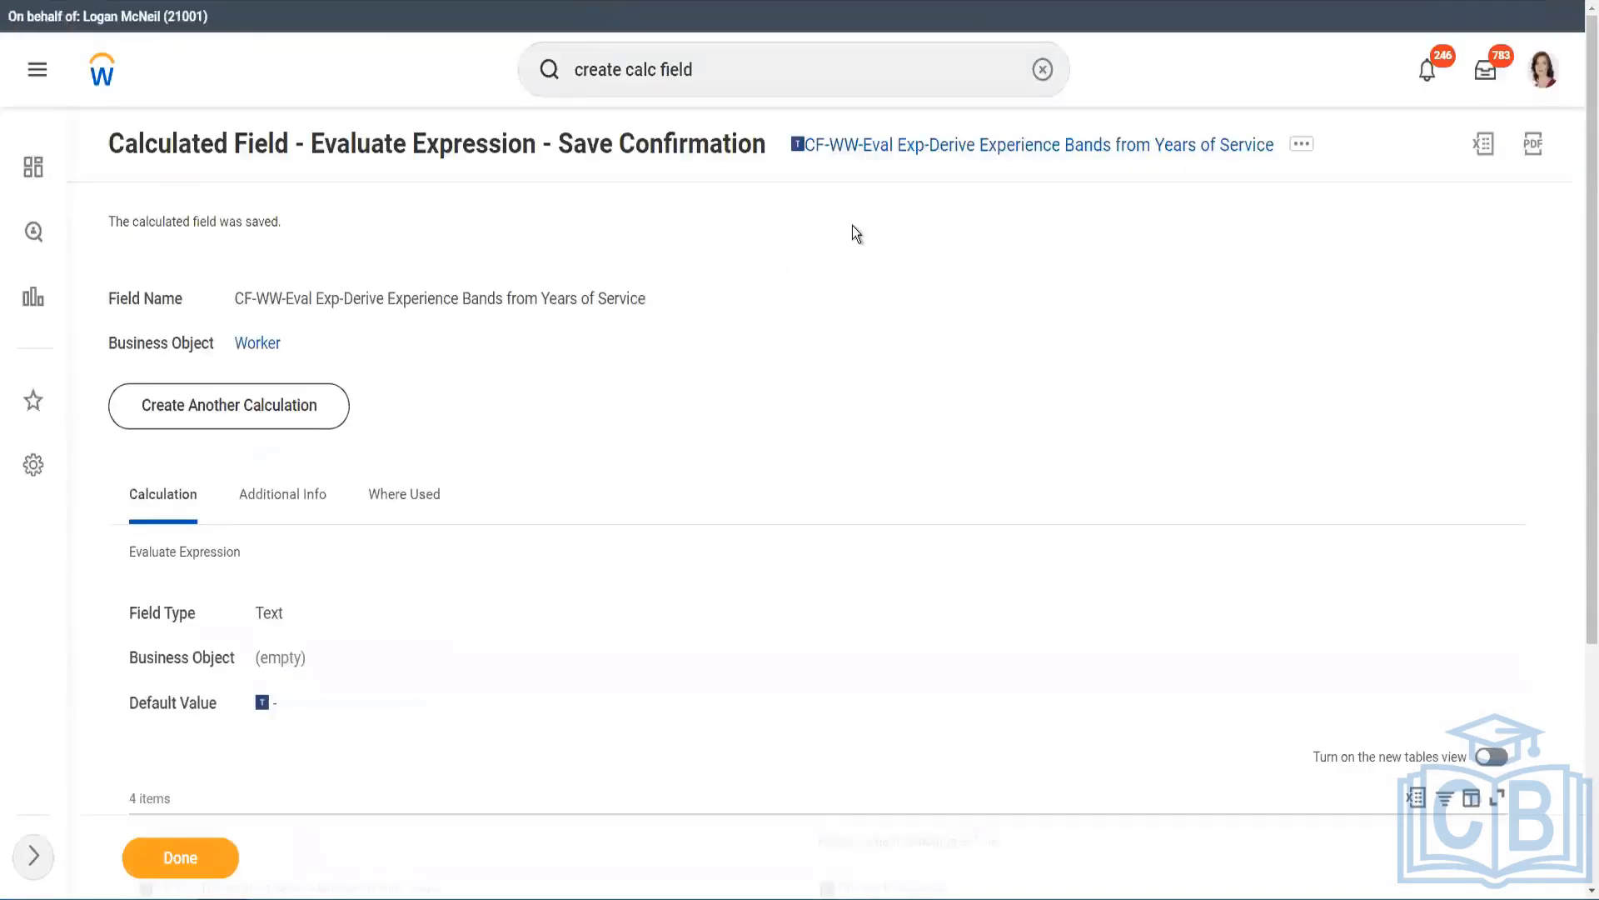
right_click(935, 158)
click(985, 261)
click(169, 870)
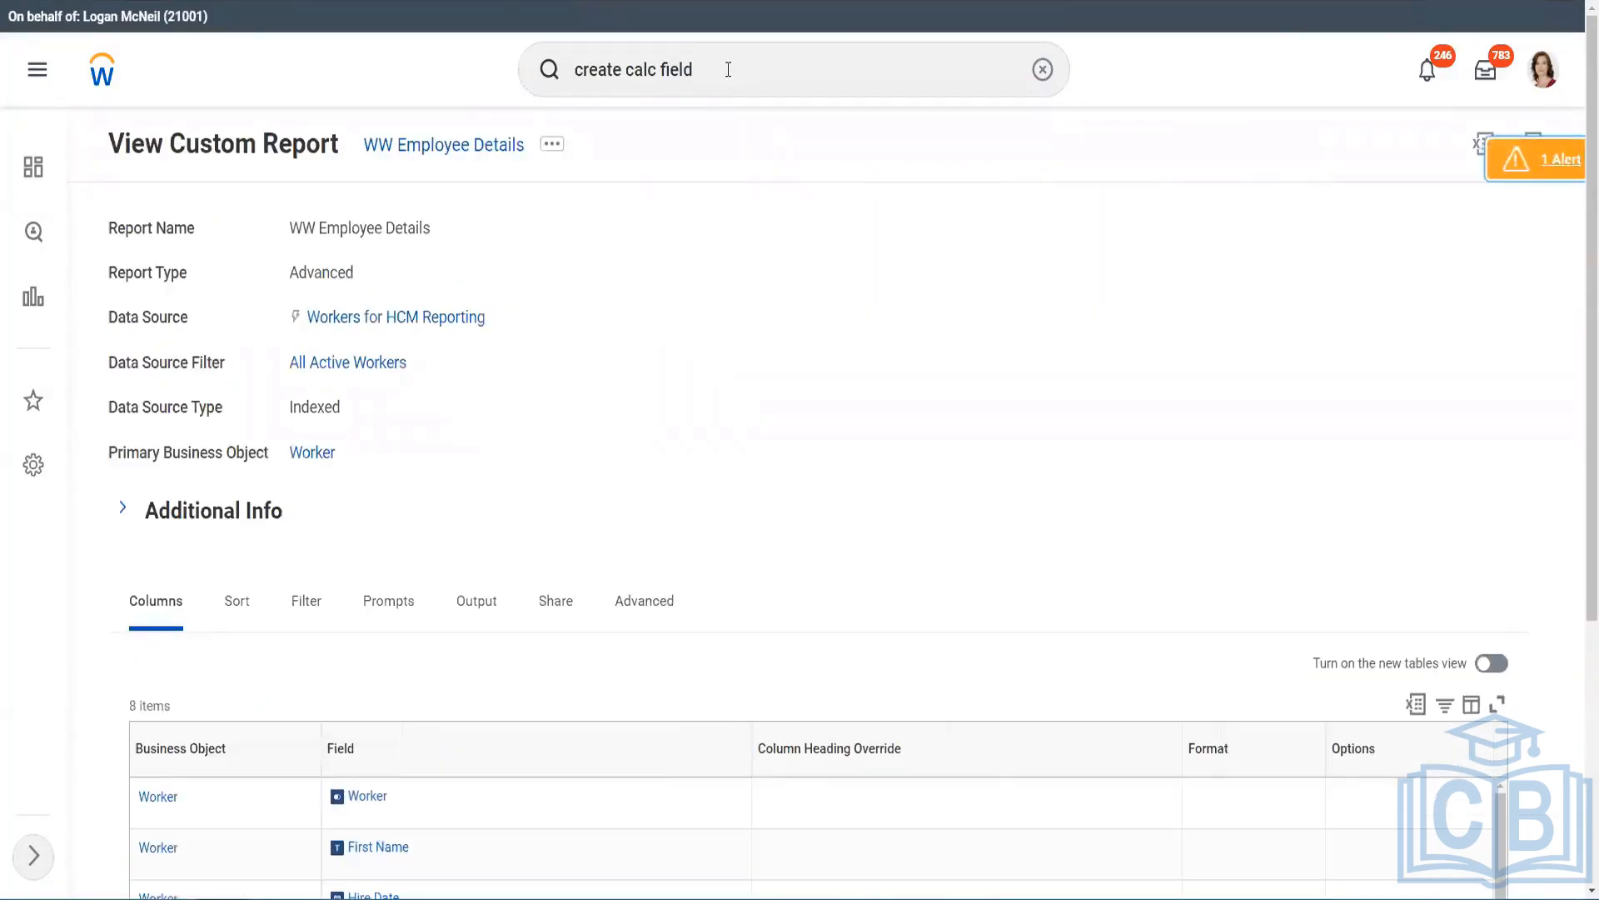
- Open the WW Employee Details custom report for editing
click(554, 147)
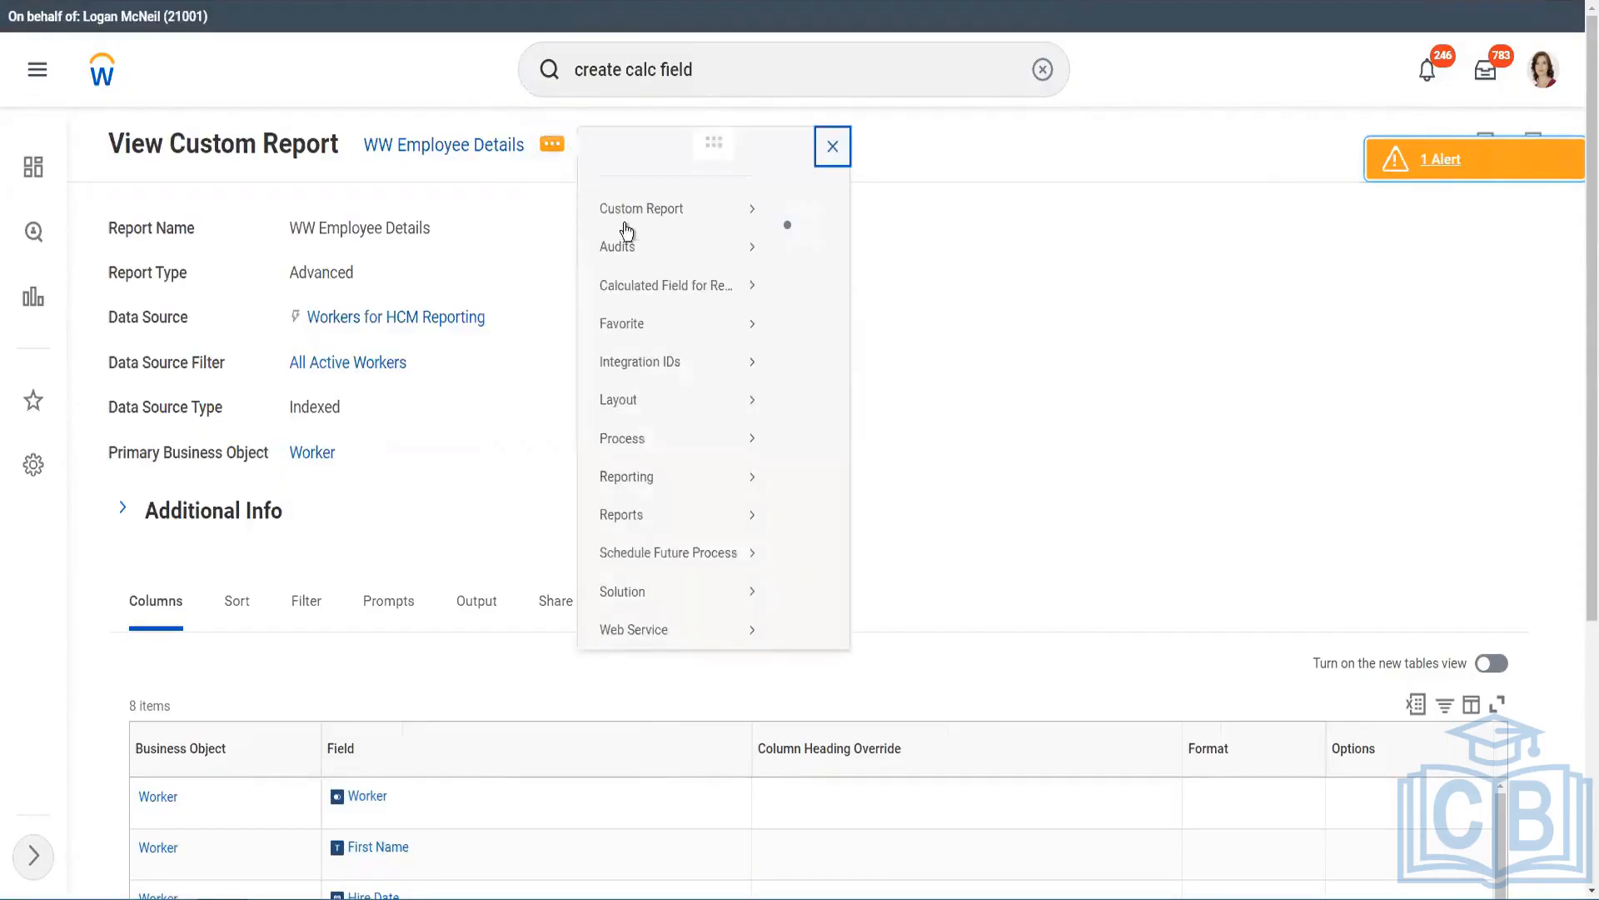
mouse_move(651, 241)
click(812, 238)
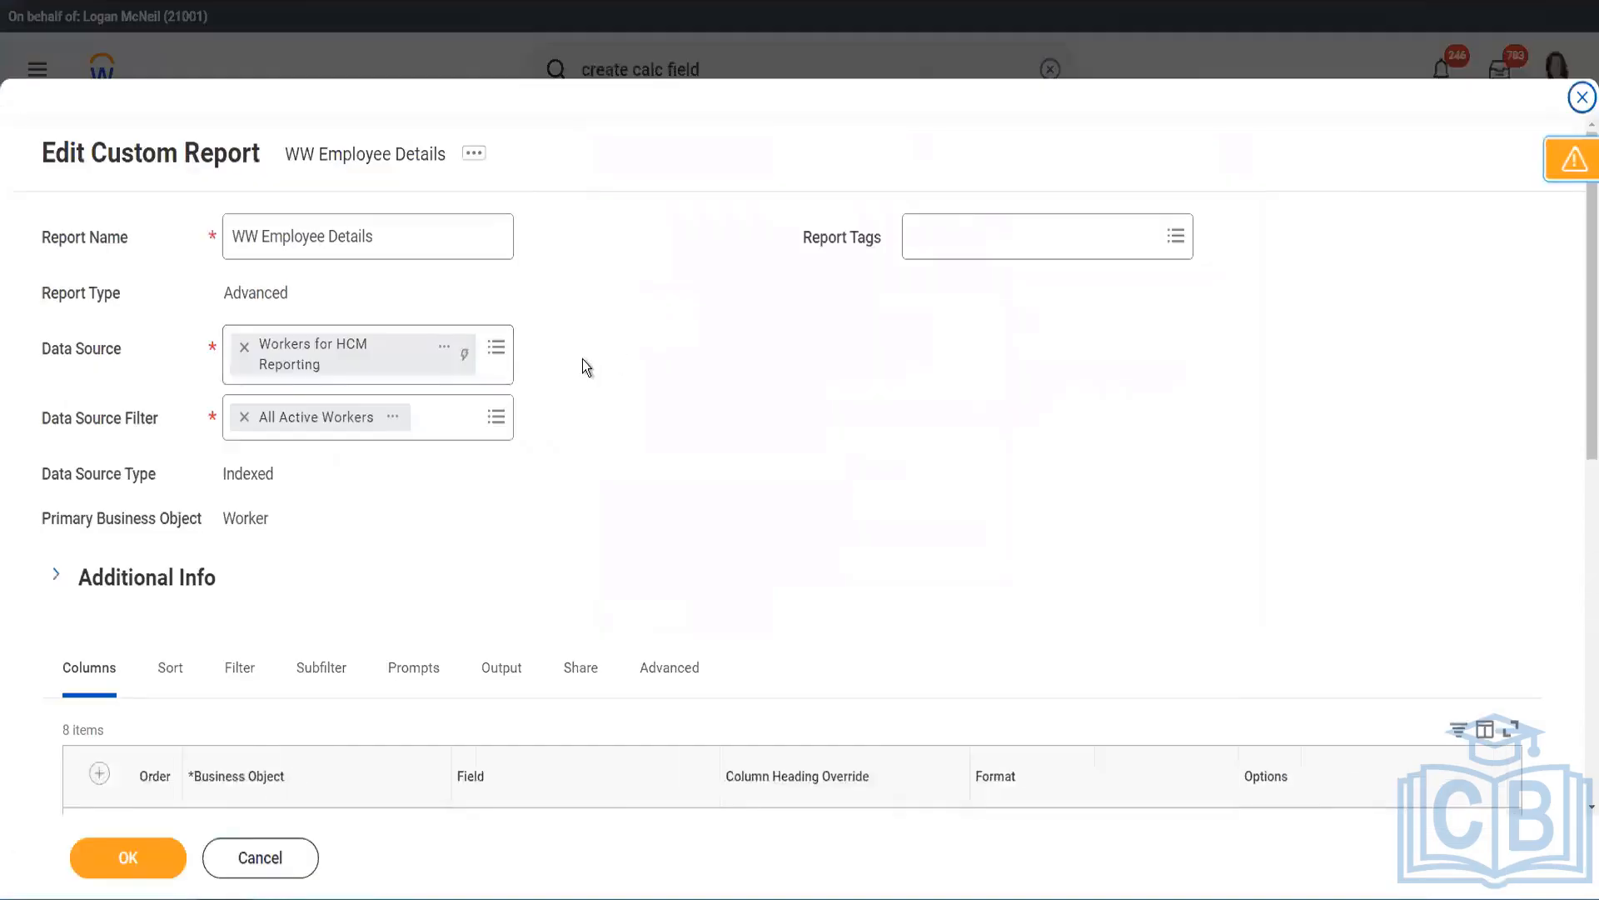
- Add a Worker column row, place it last, and remove the column with the heading Years of Service
scroll(583, 362, down, 4)
scroll(586, 367, down, 3)
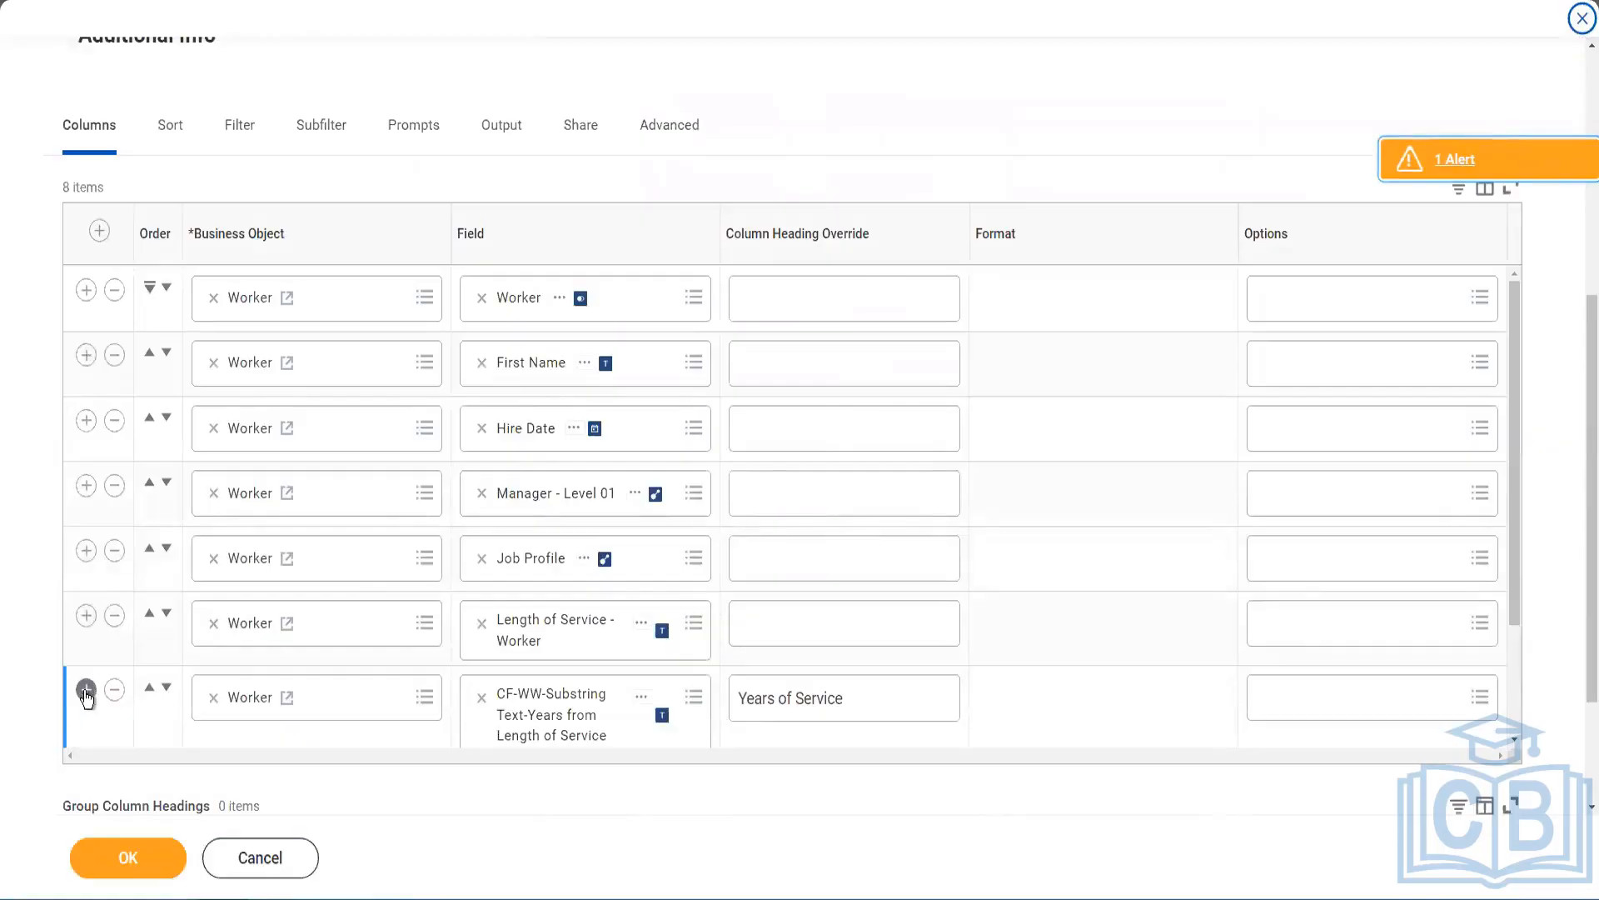
scroll(560, 478, down, 3)
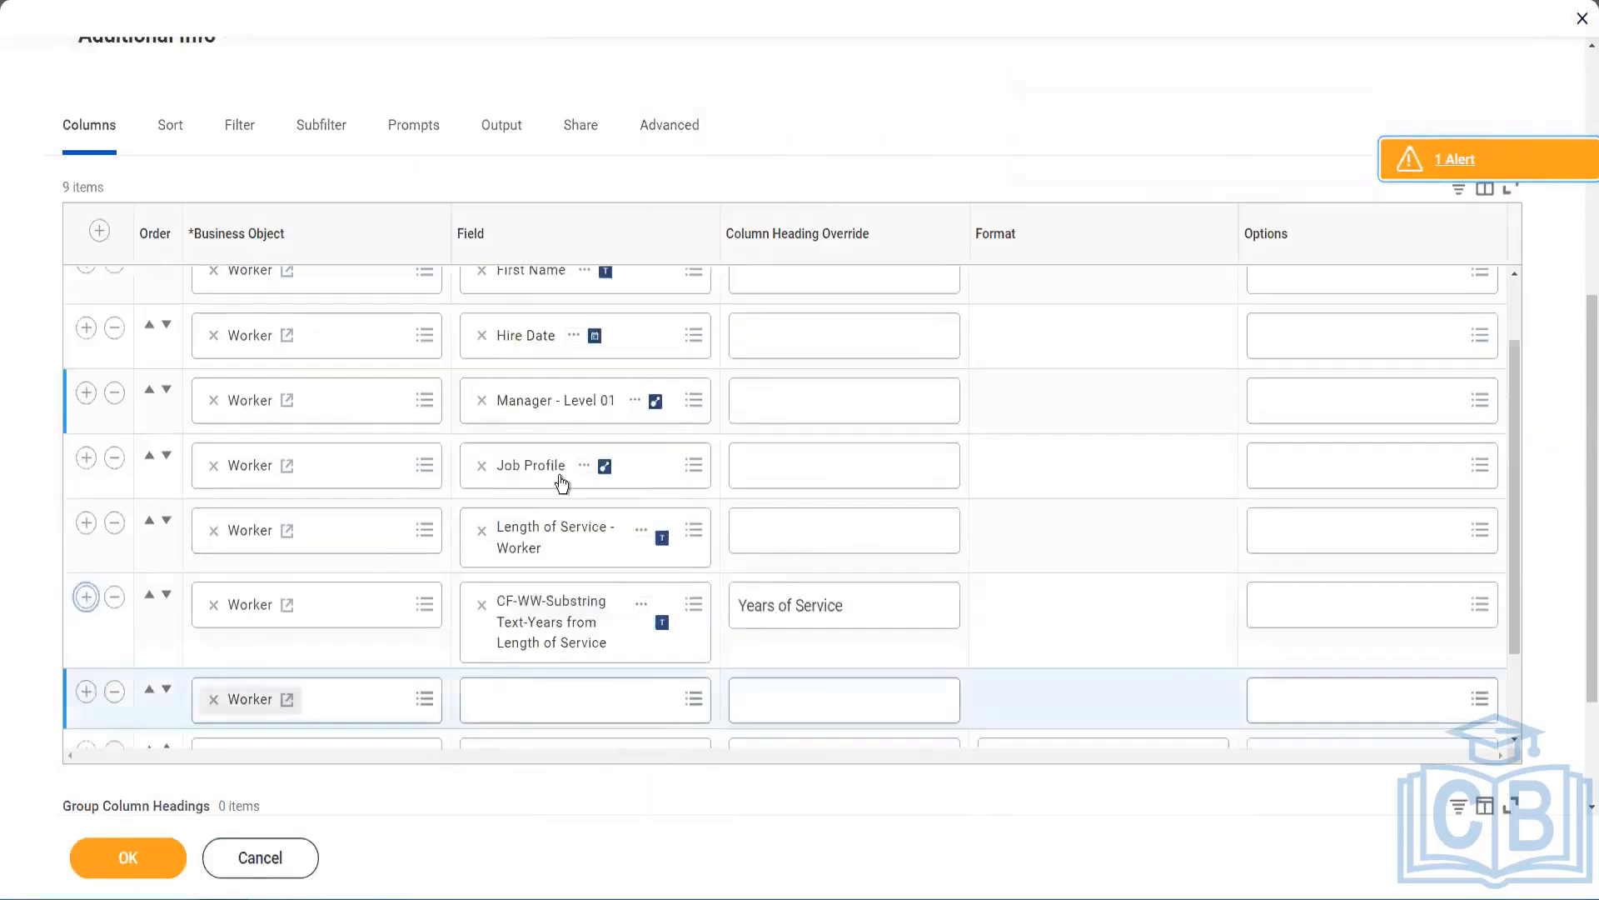
scroll(838, 539, down, 3)
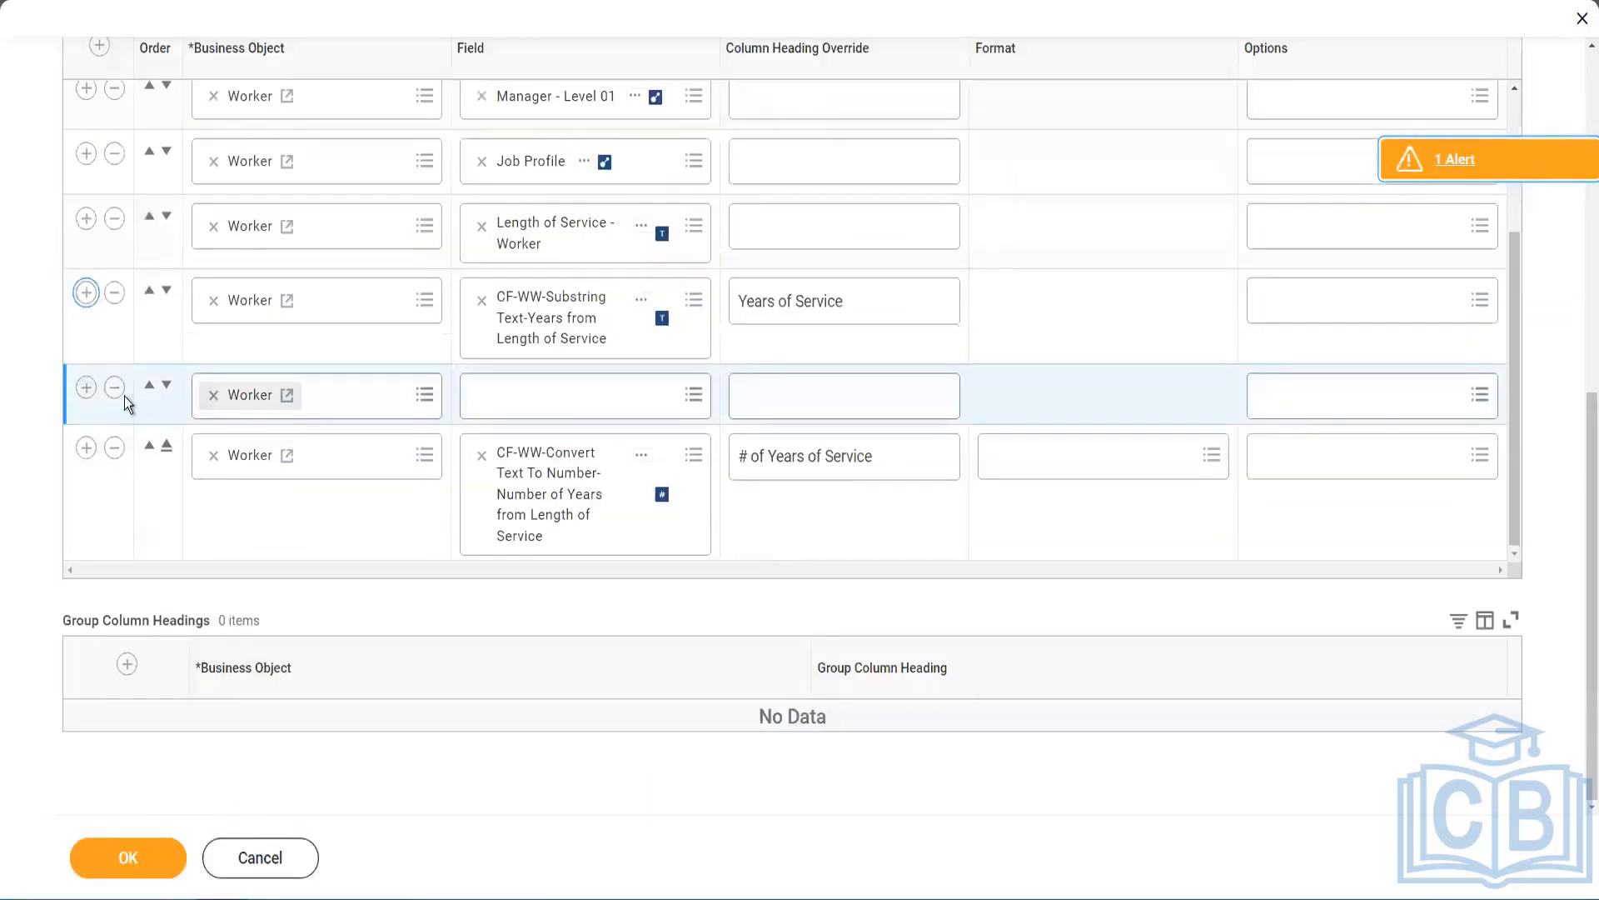
click(166, 385)
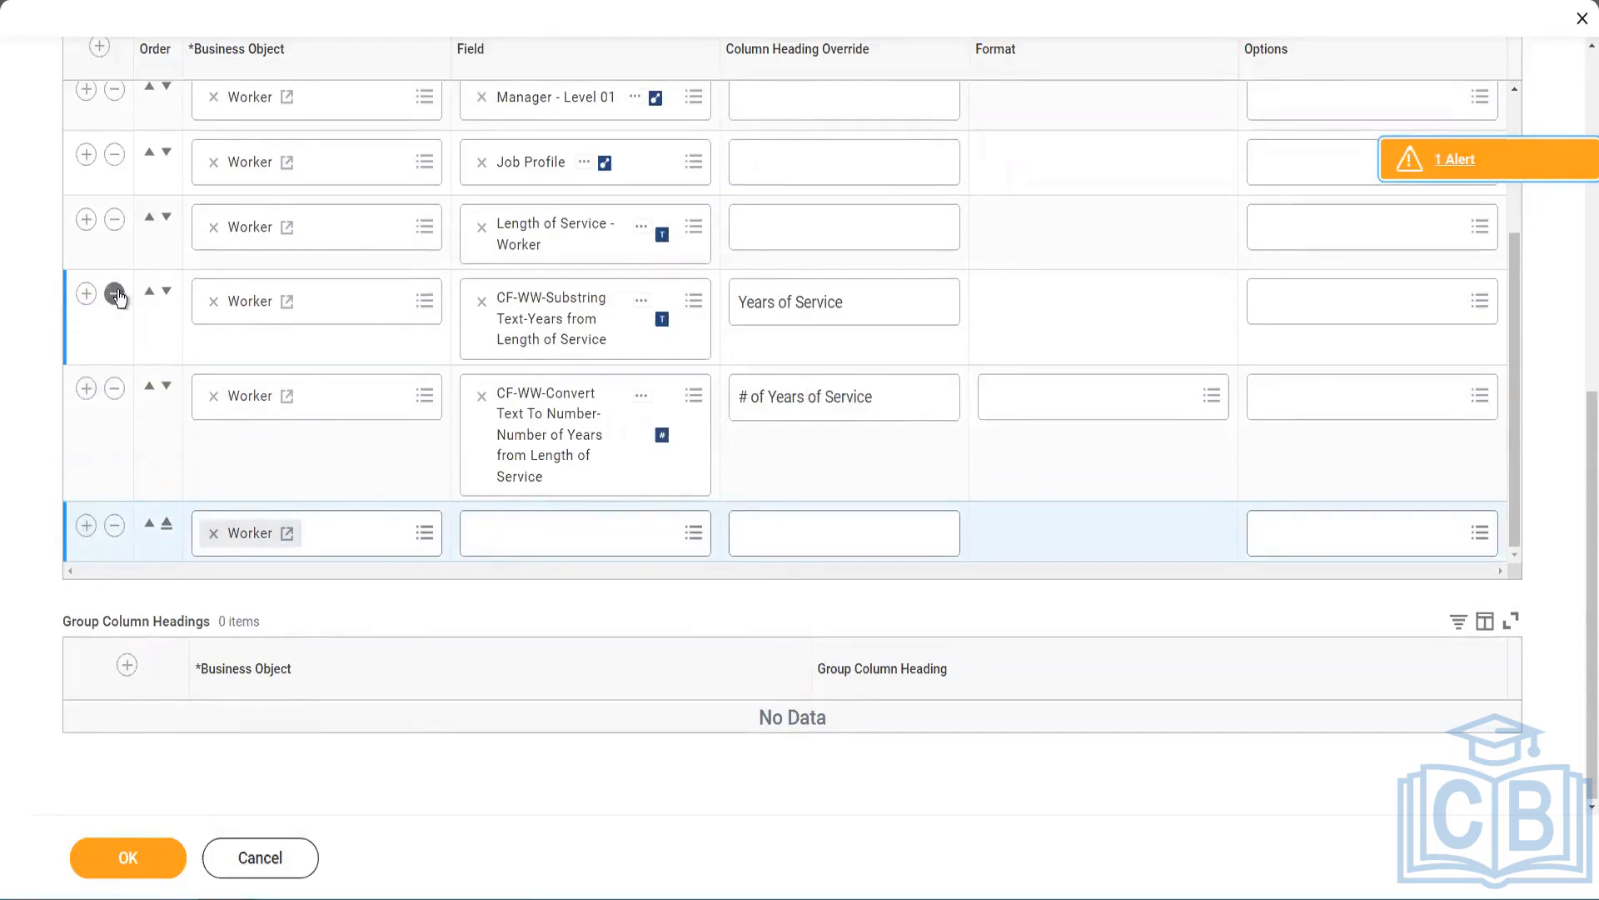
click(810, 358)
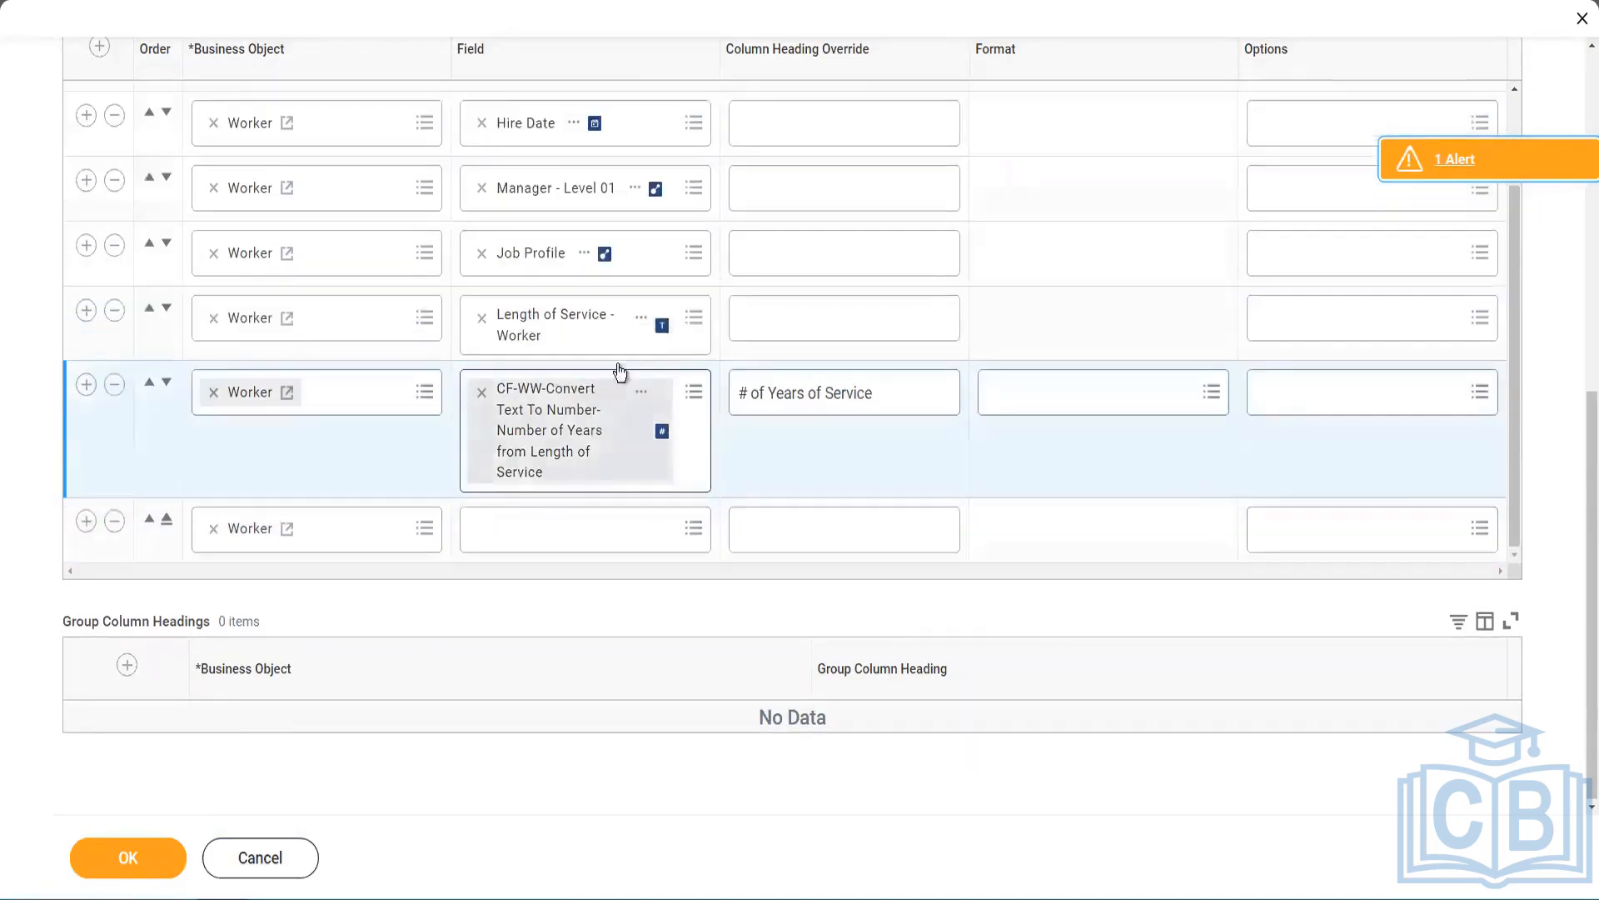
- Assign CF-WW-Eval Exp-Derive Experience Bands from Years of Service to the new row, head it Experience Bands, and save the report
click(523, 534)
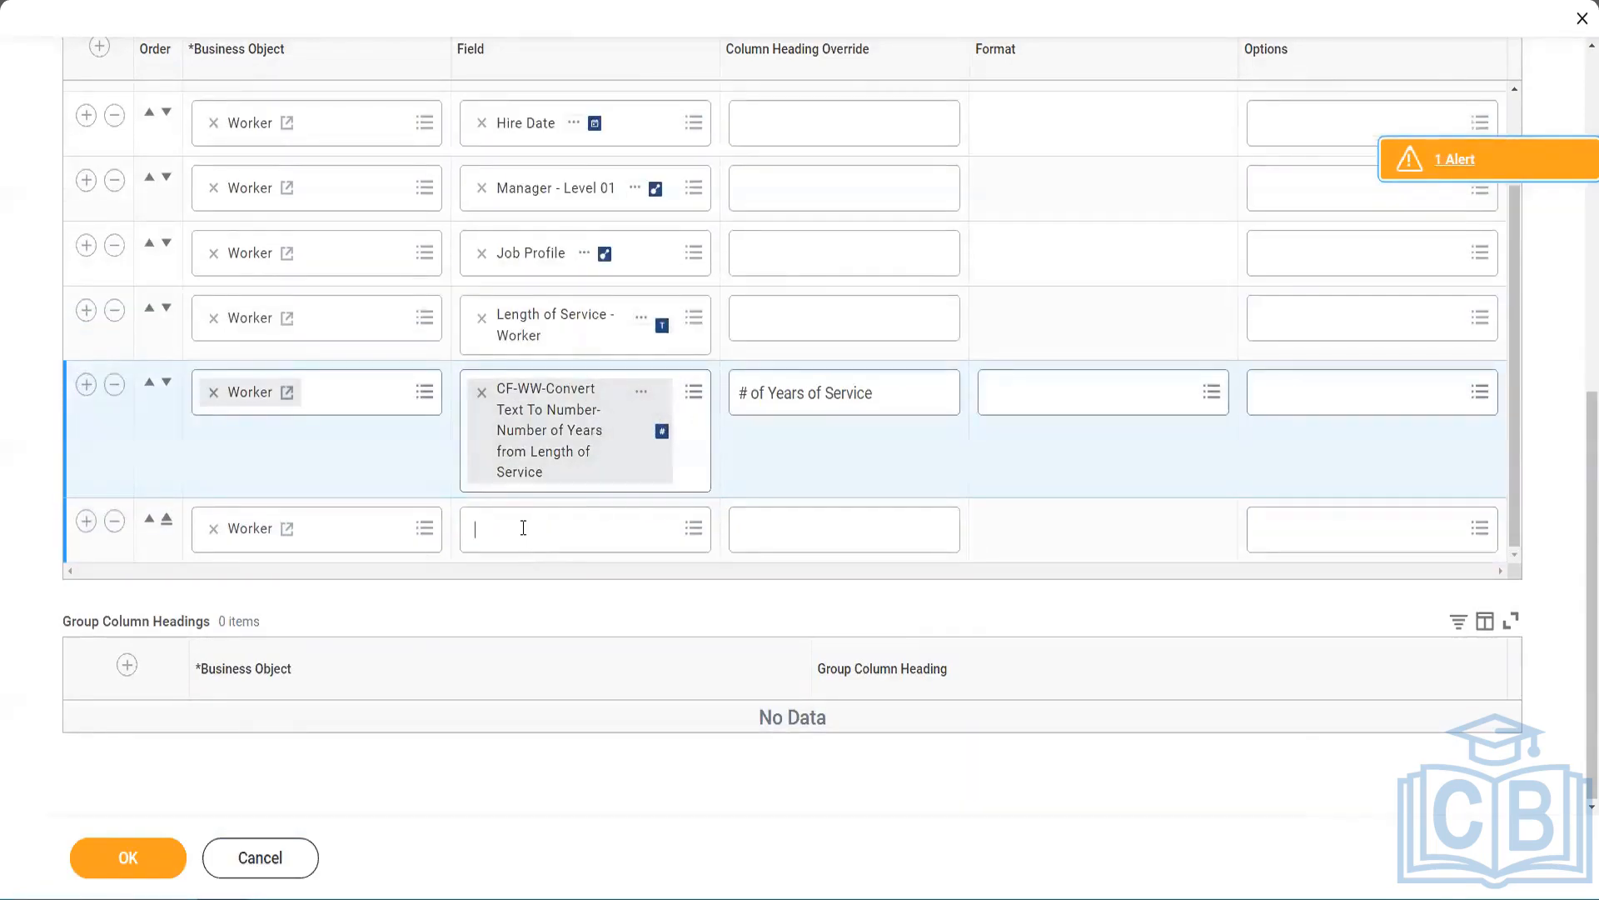
key(ctrl+v)
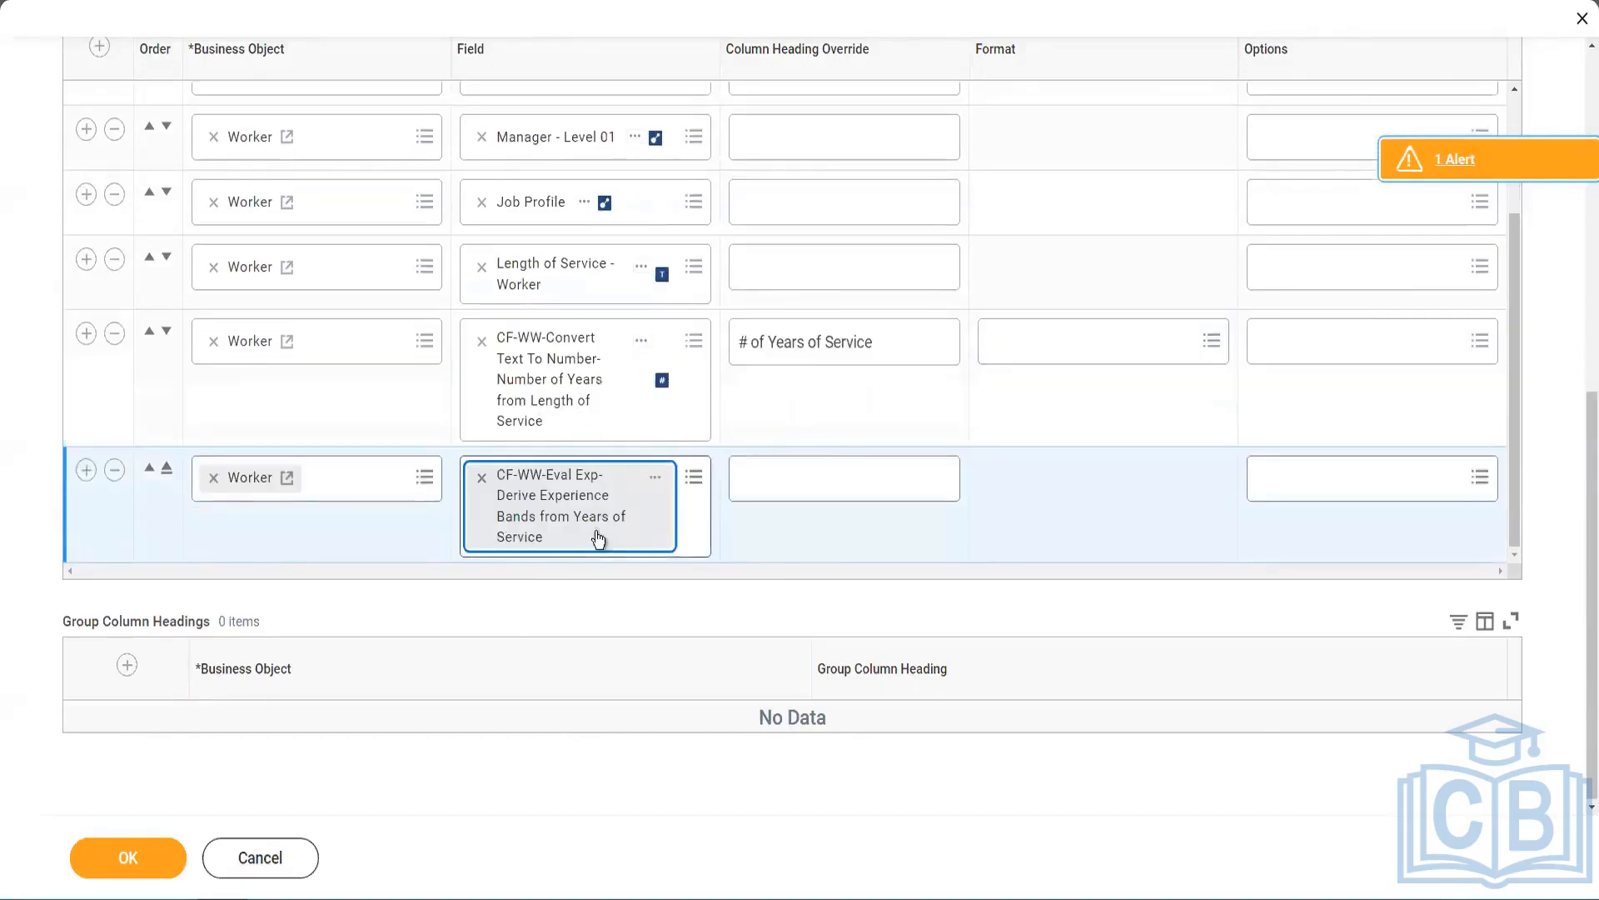
click(815, 479)
text(Exp)
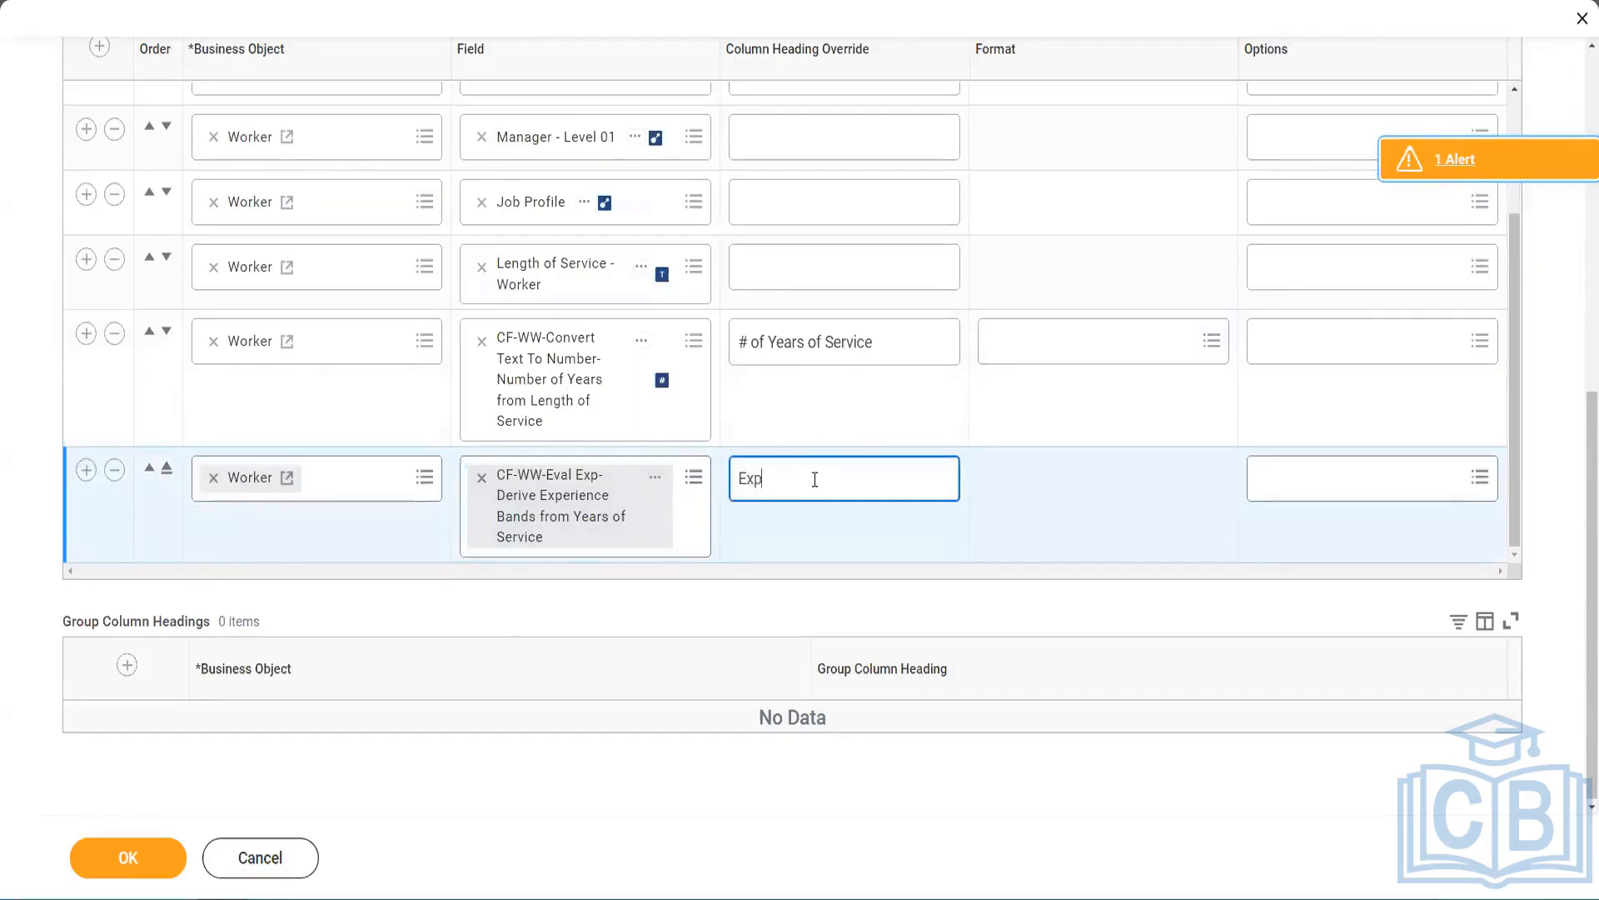
text(erience Bands)
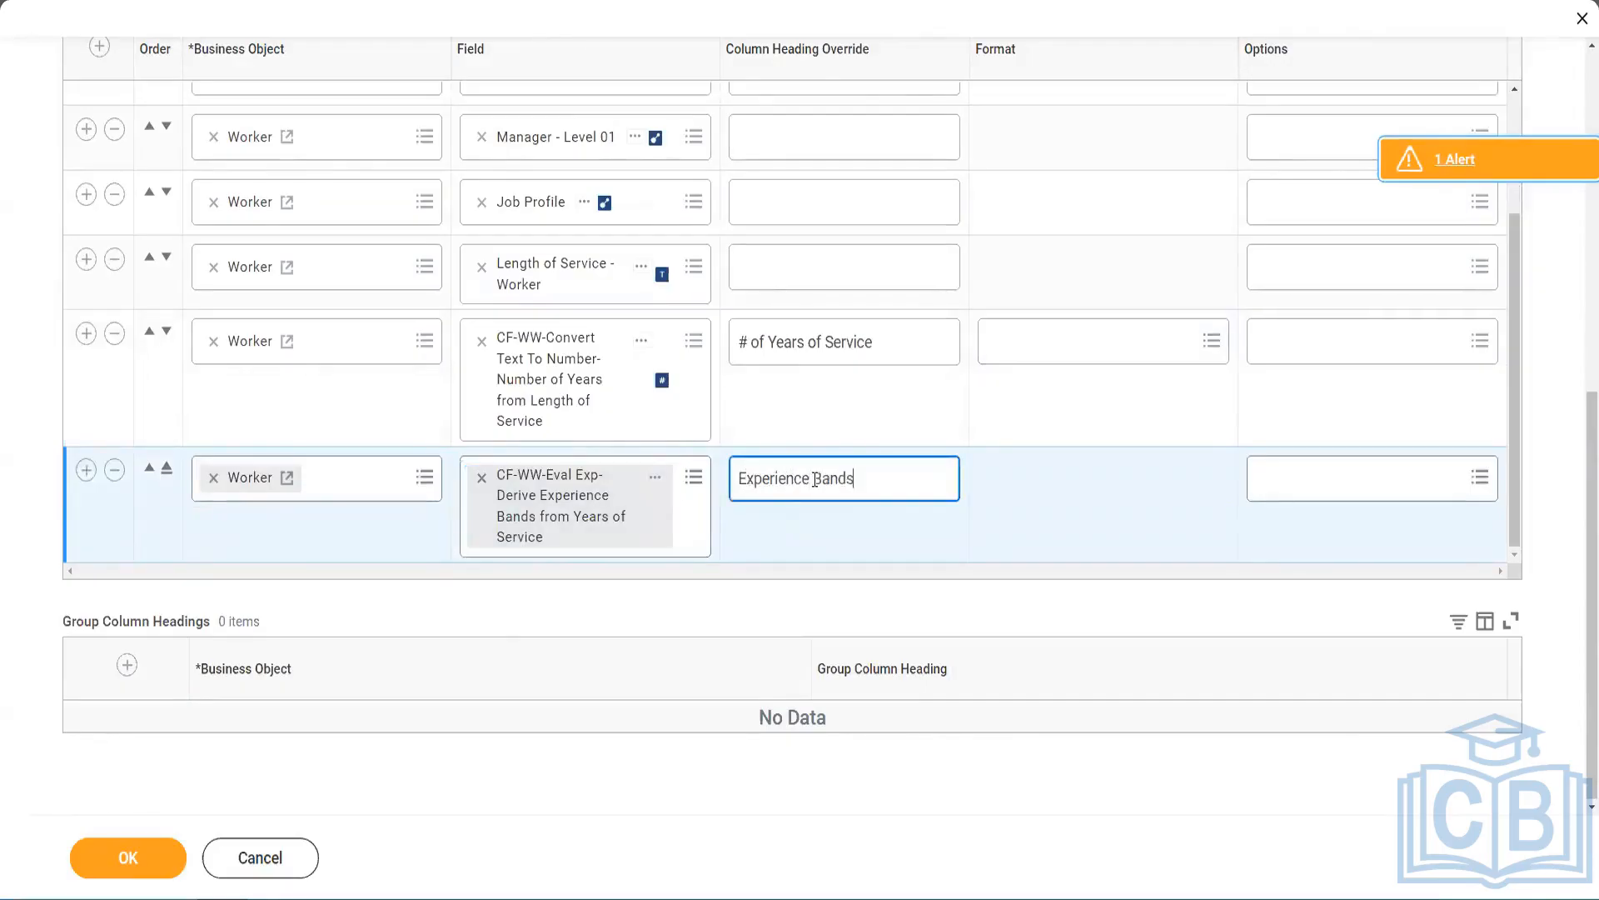
click(153, 860)
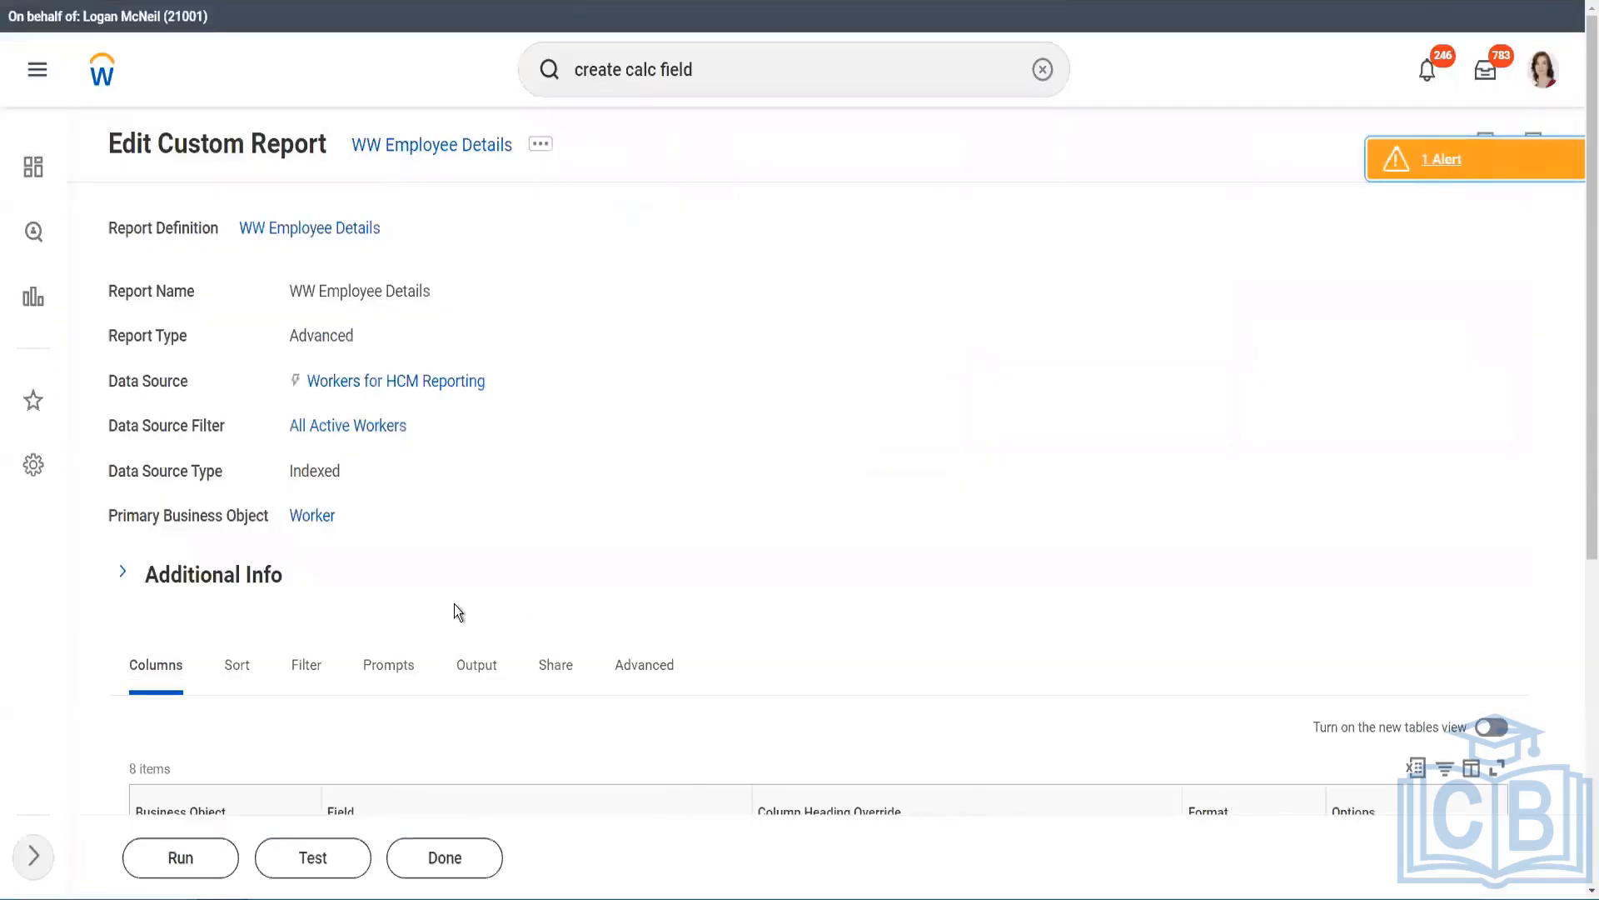
- Run the WW Employee Details report with all worker type prompts left blank
scroll(473, 586, down, 5)
click(185, 858)
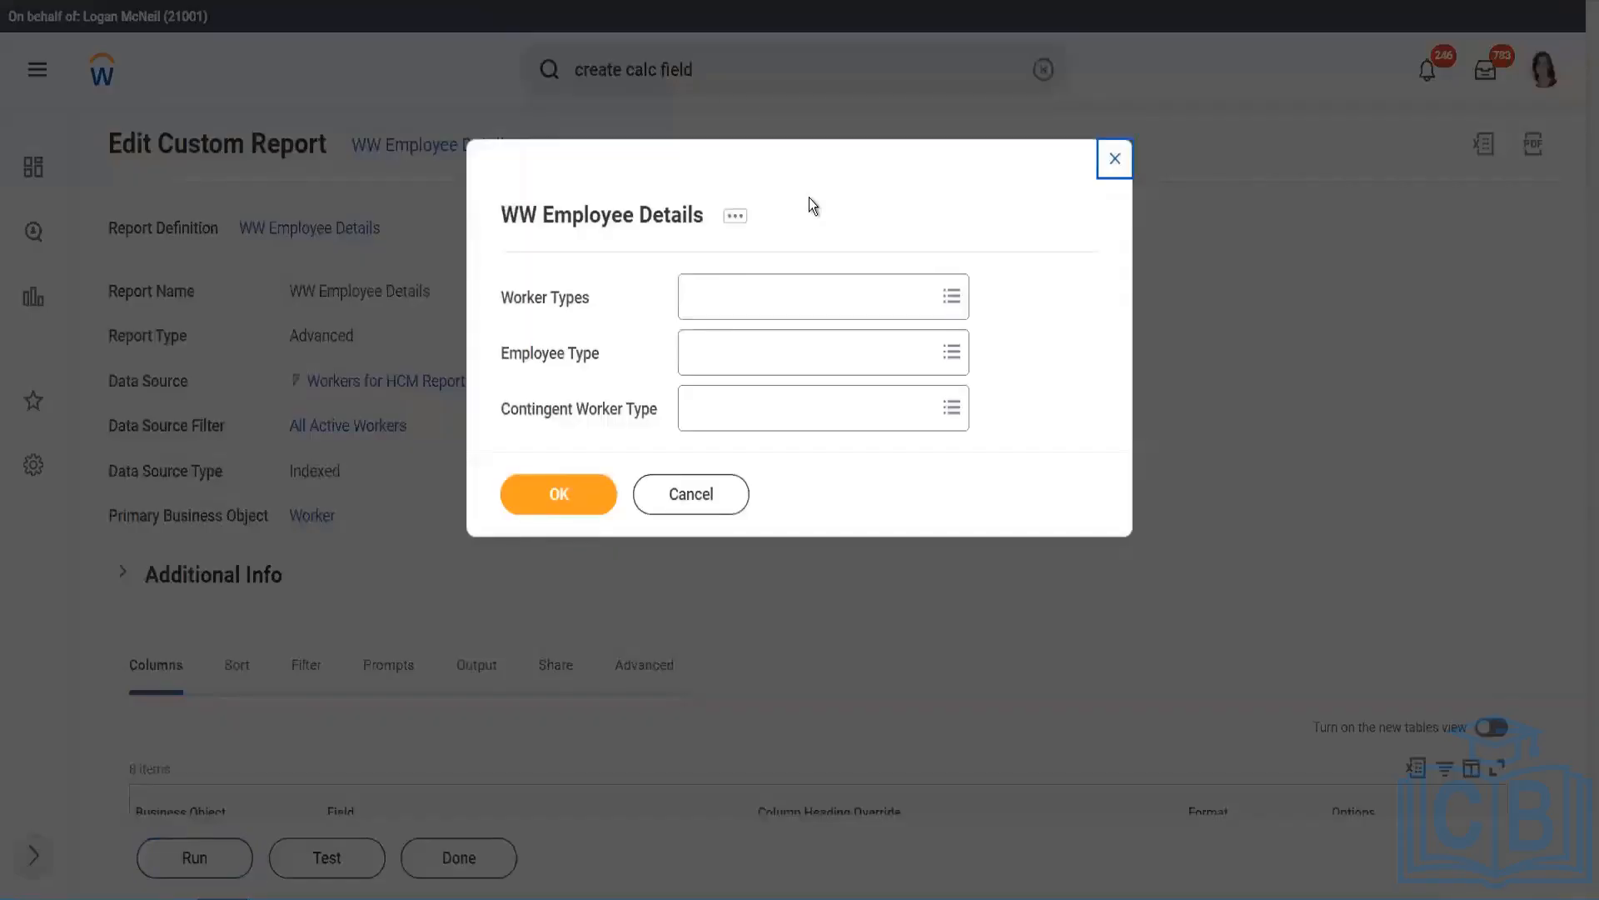
click(559, 498)
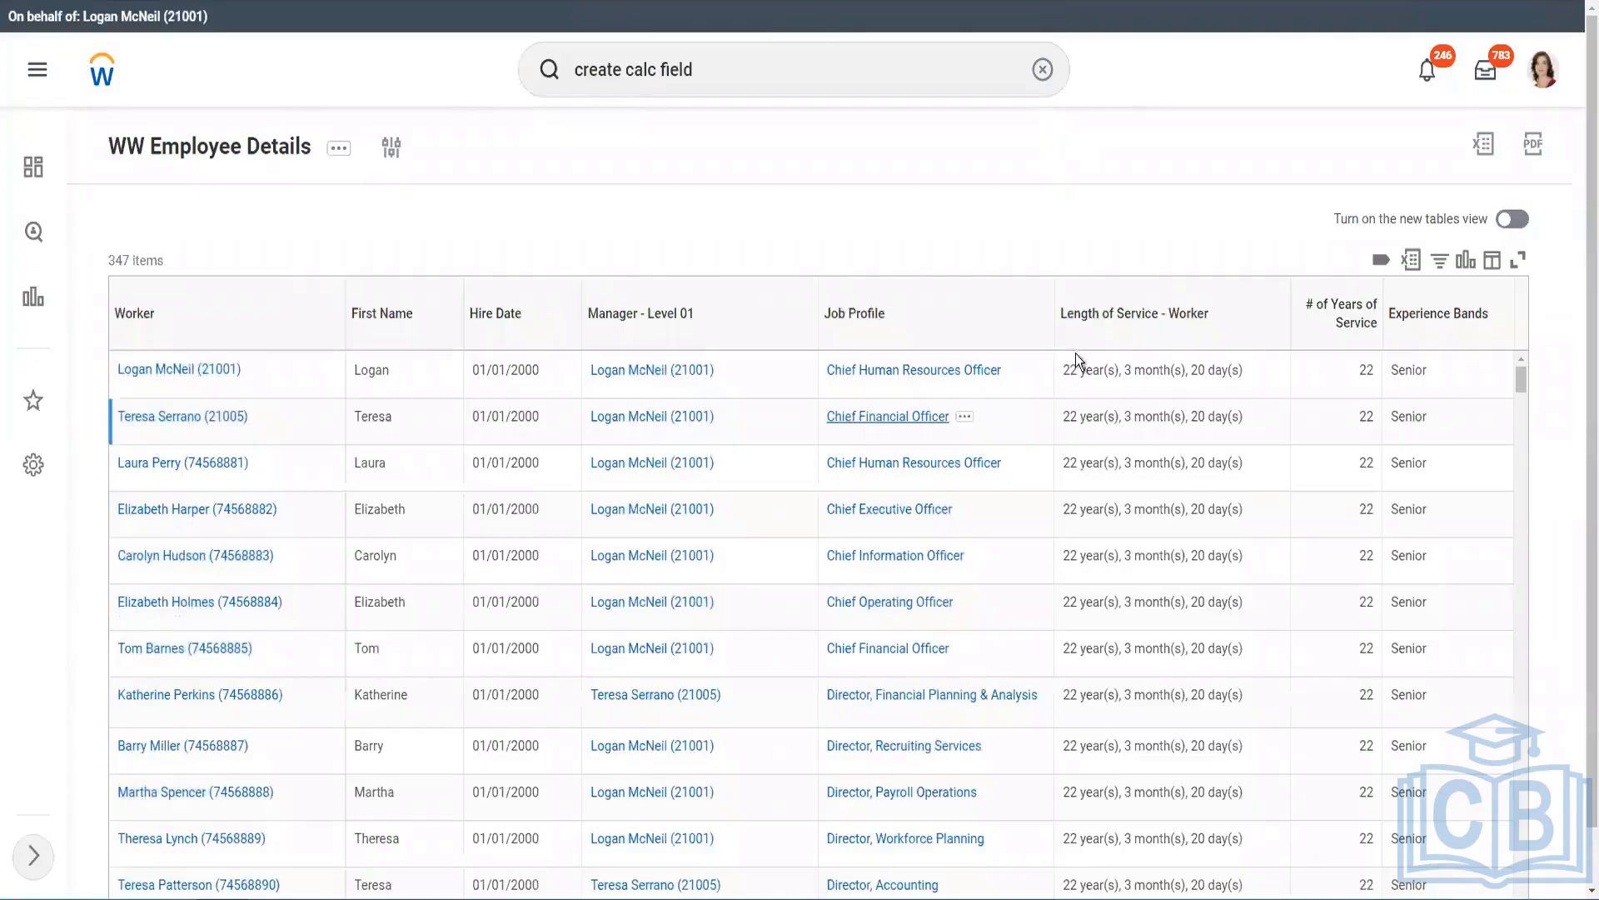
- Compare the first workers' years of service and experience bands with the 16 - 30 years definition in the Notepad++ notes
scroll(1282, 222, down, 1)
click(1366, 317)
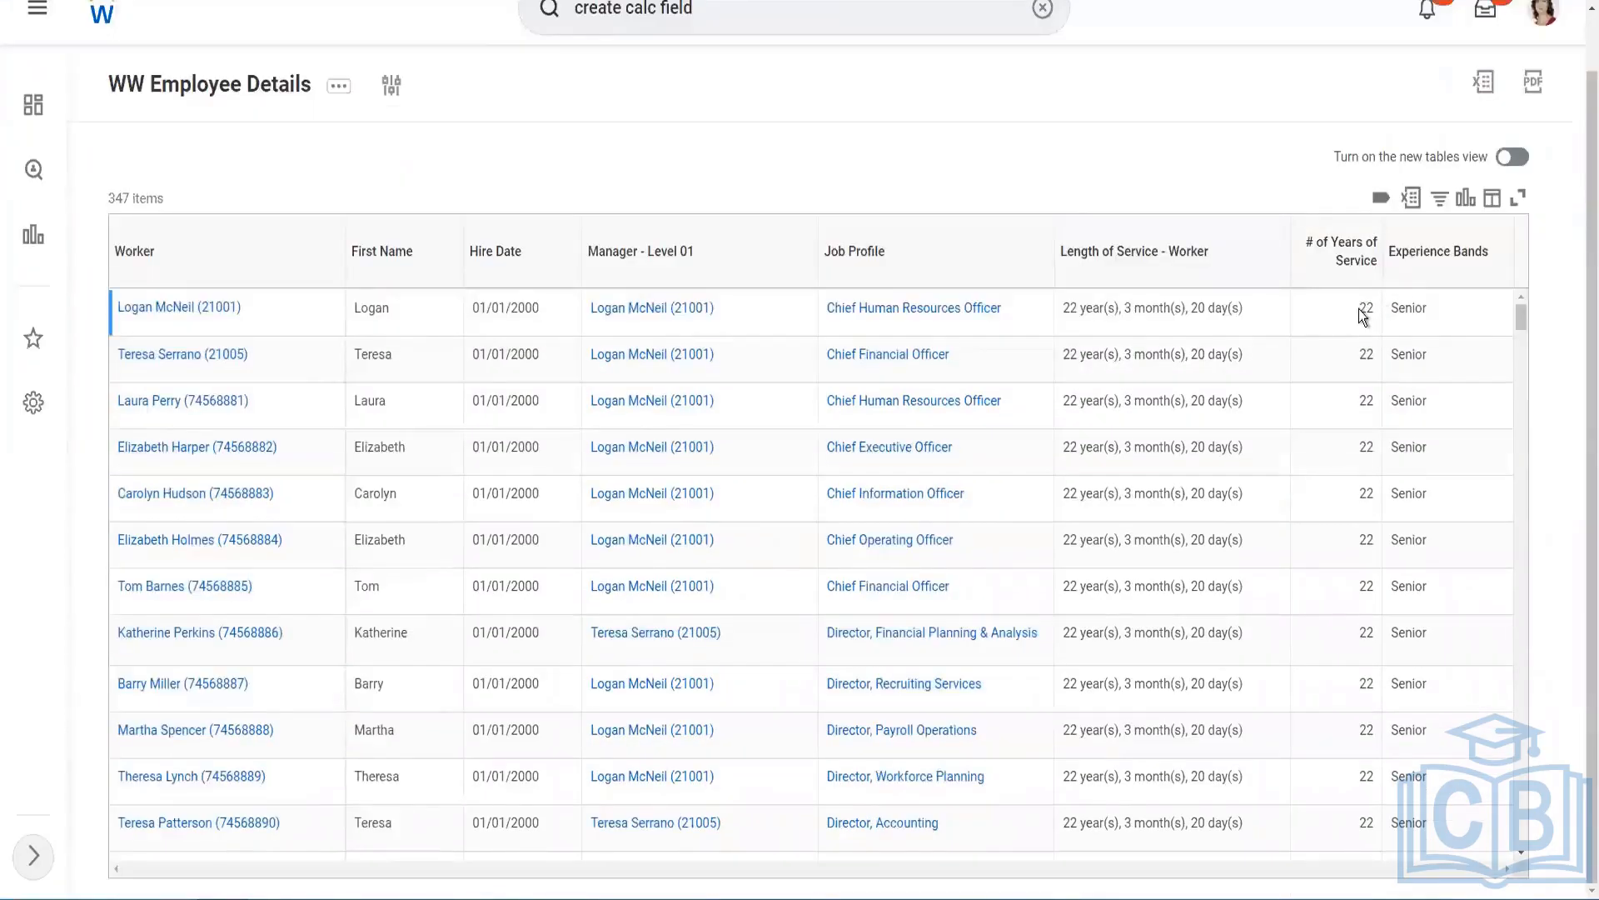
double_click(1377, 306)
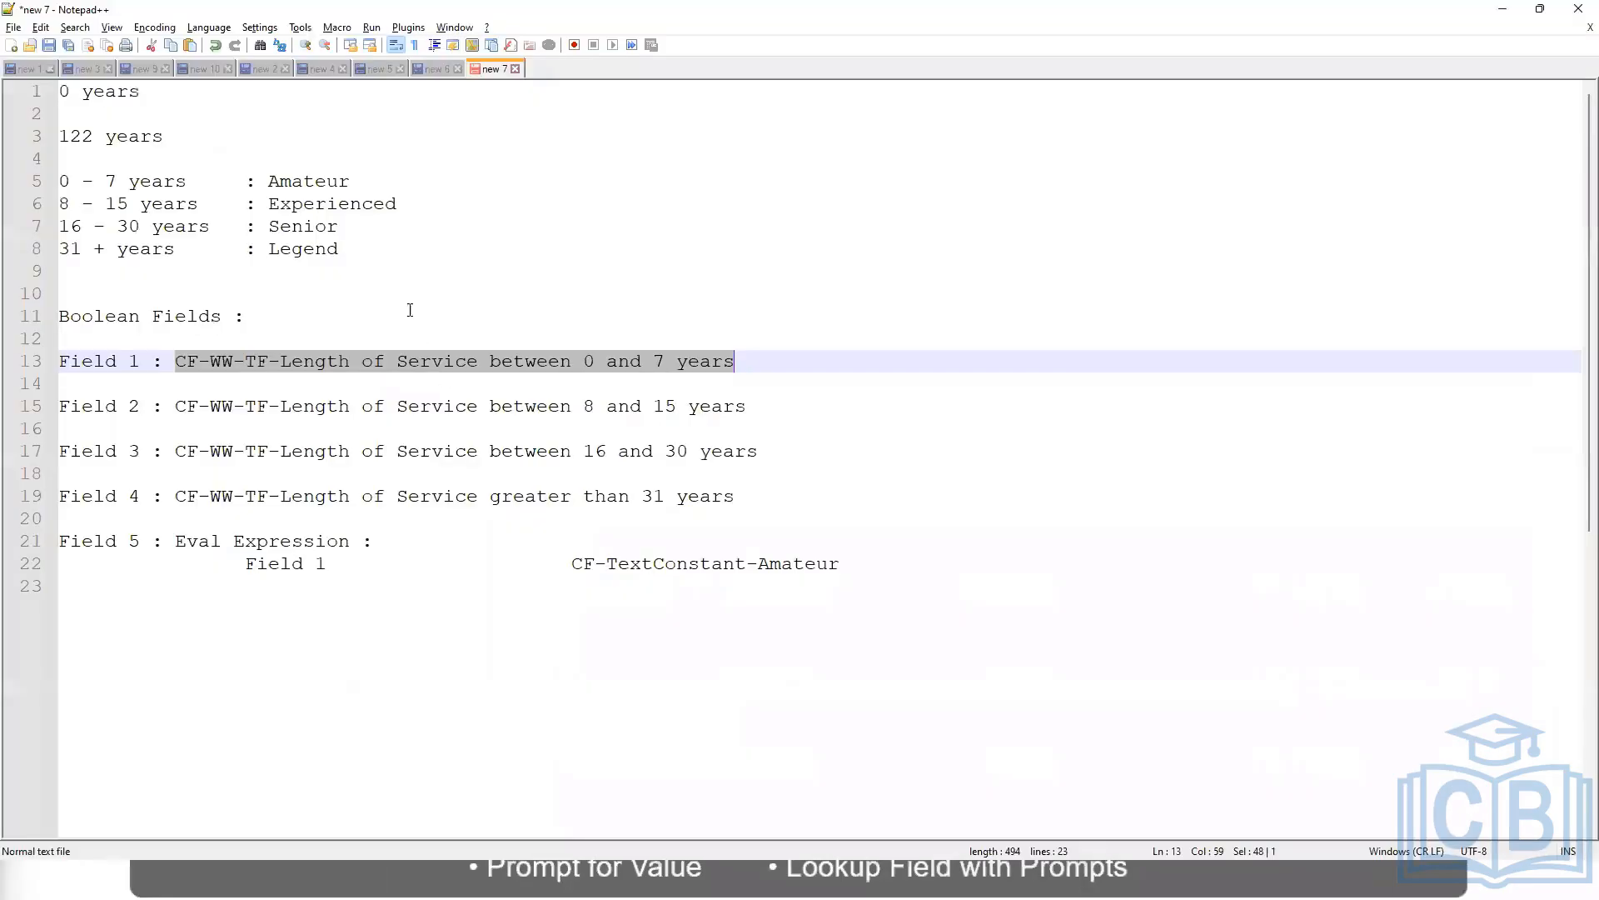
click(383, 294)
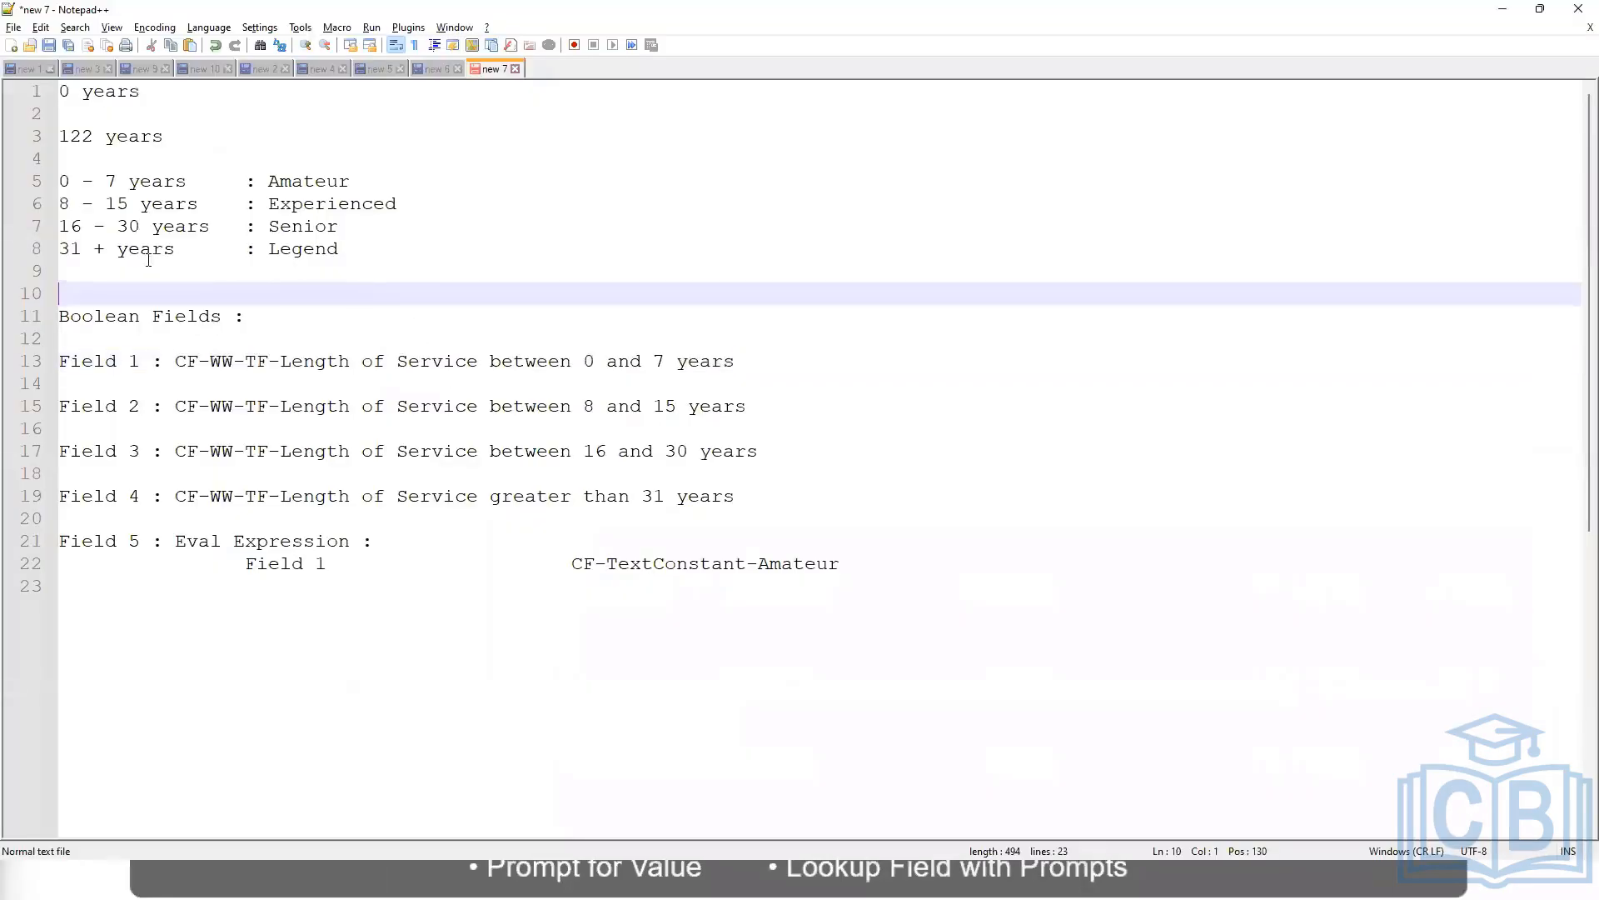
click(275, 226)
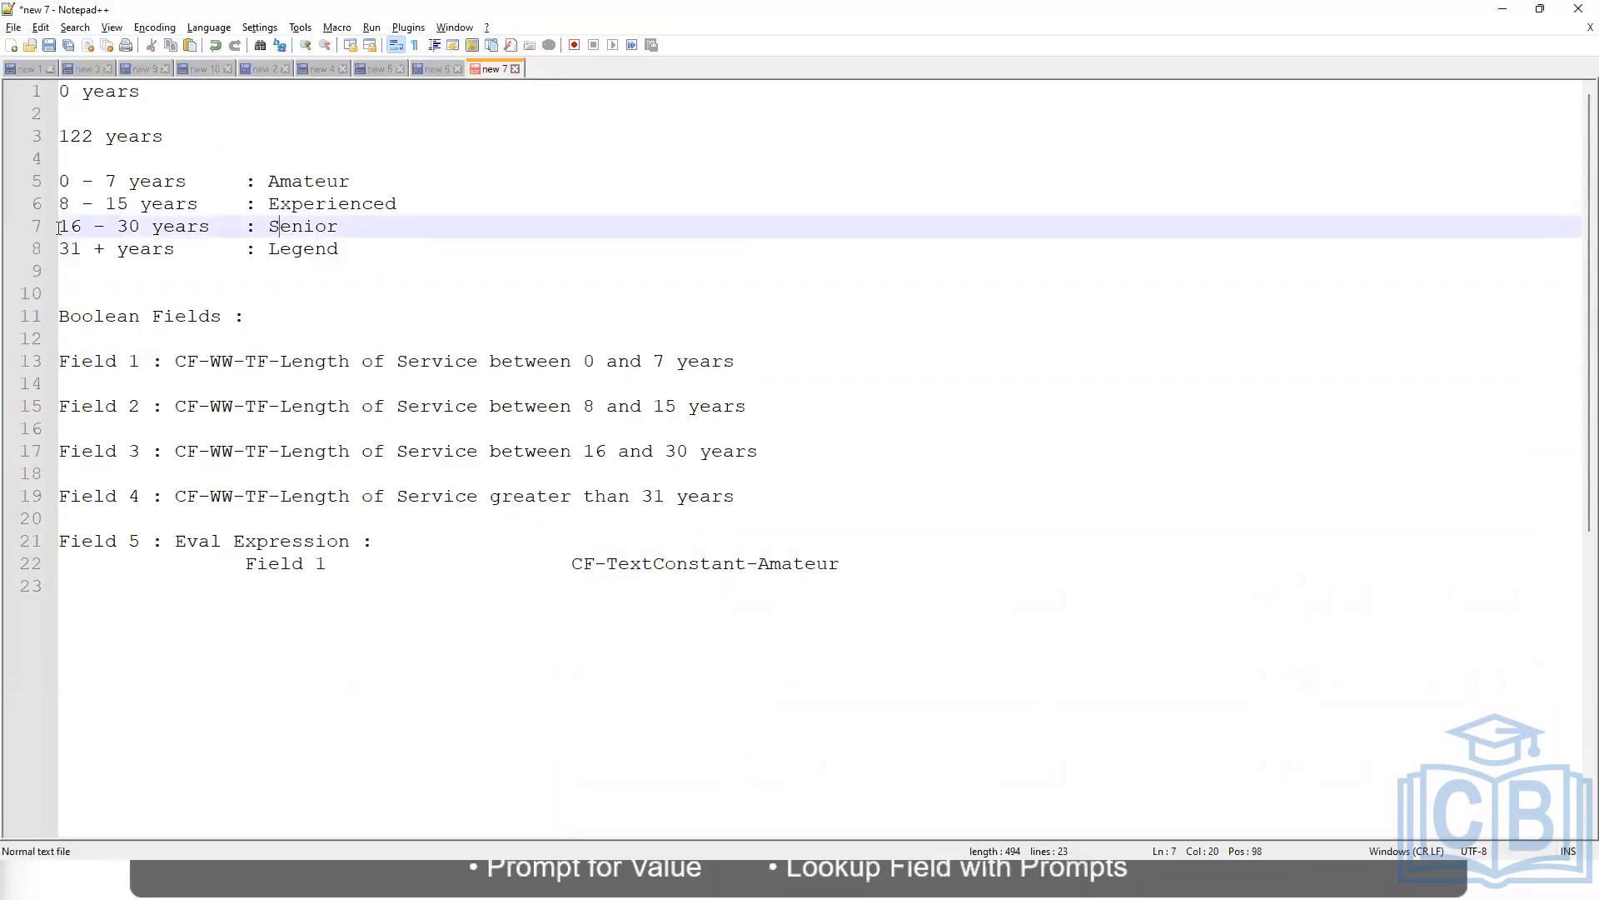
drag(58, 228, 156, 228)
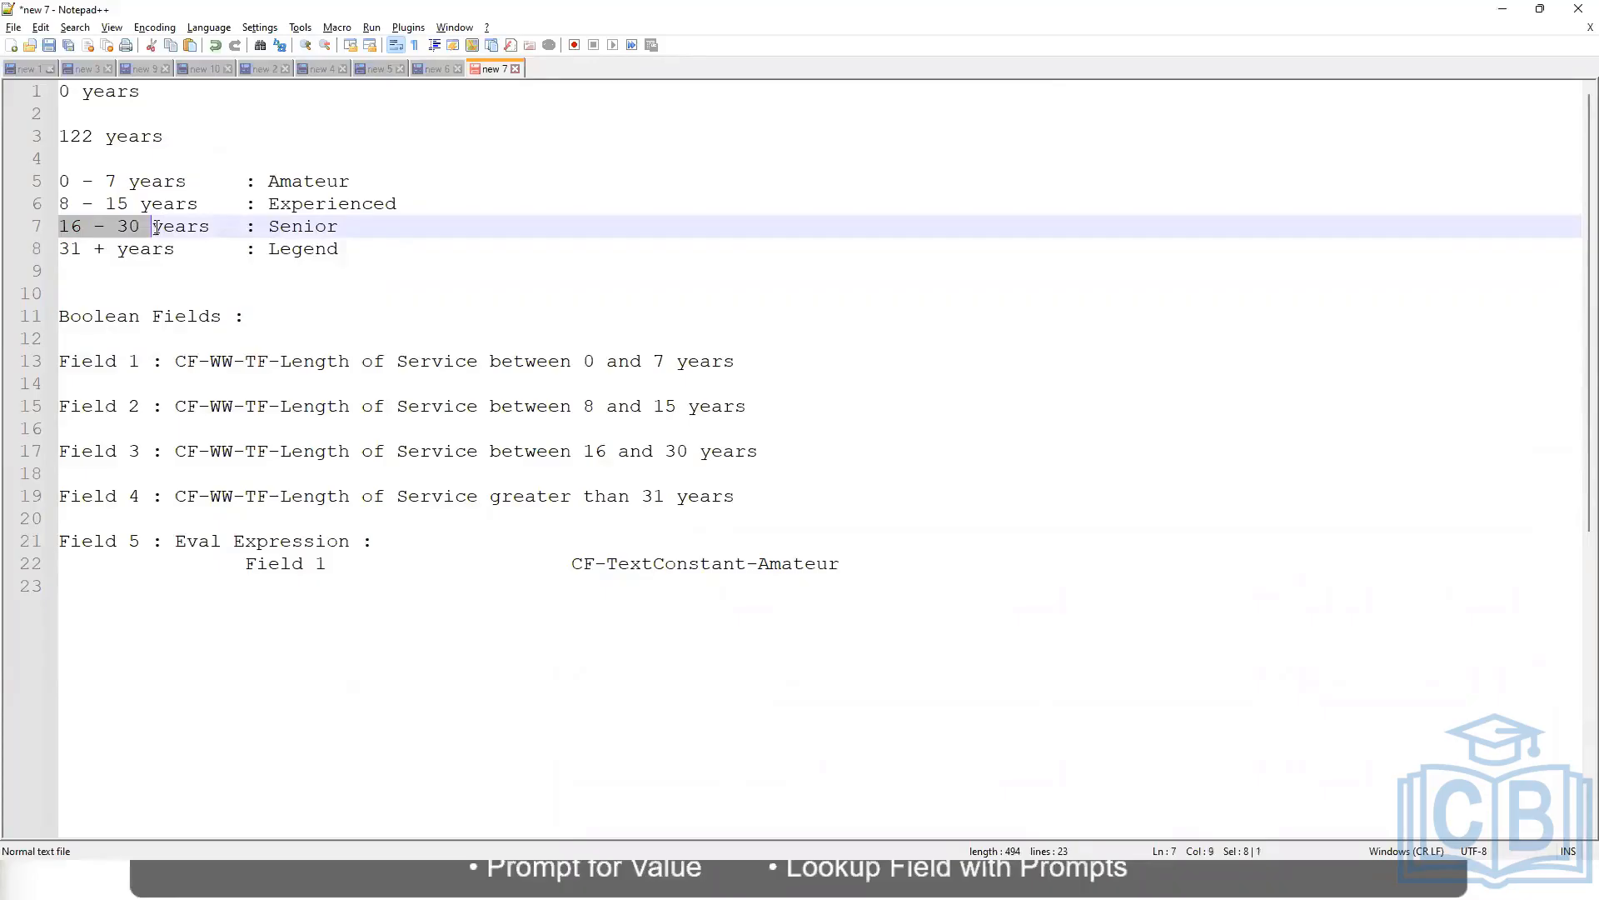
double_click(294, 229)
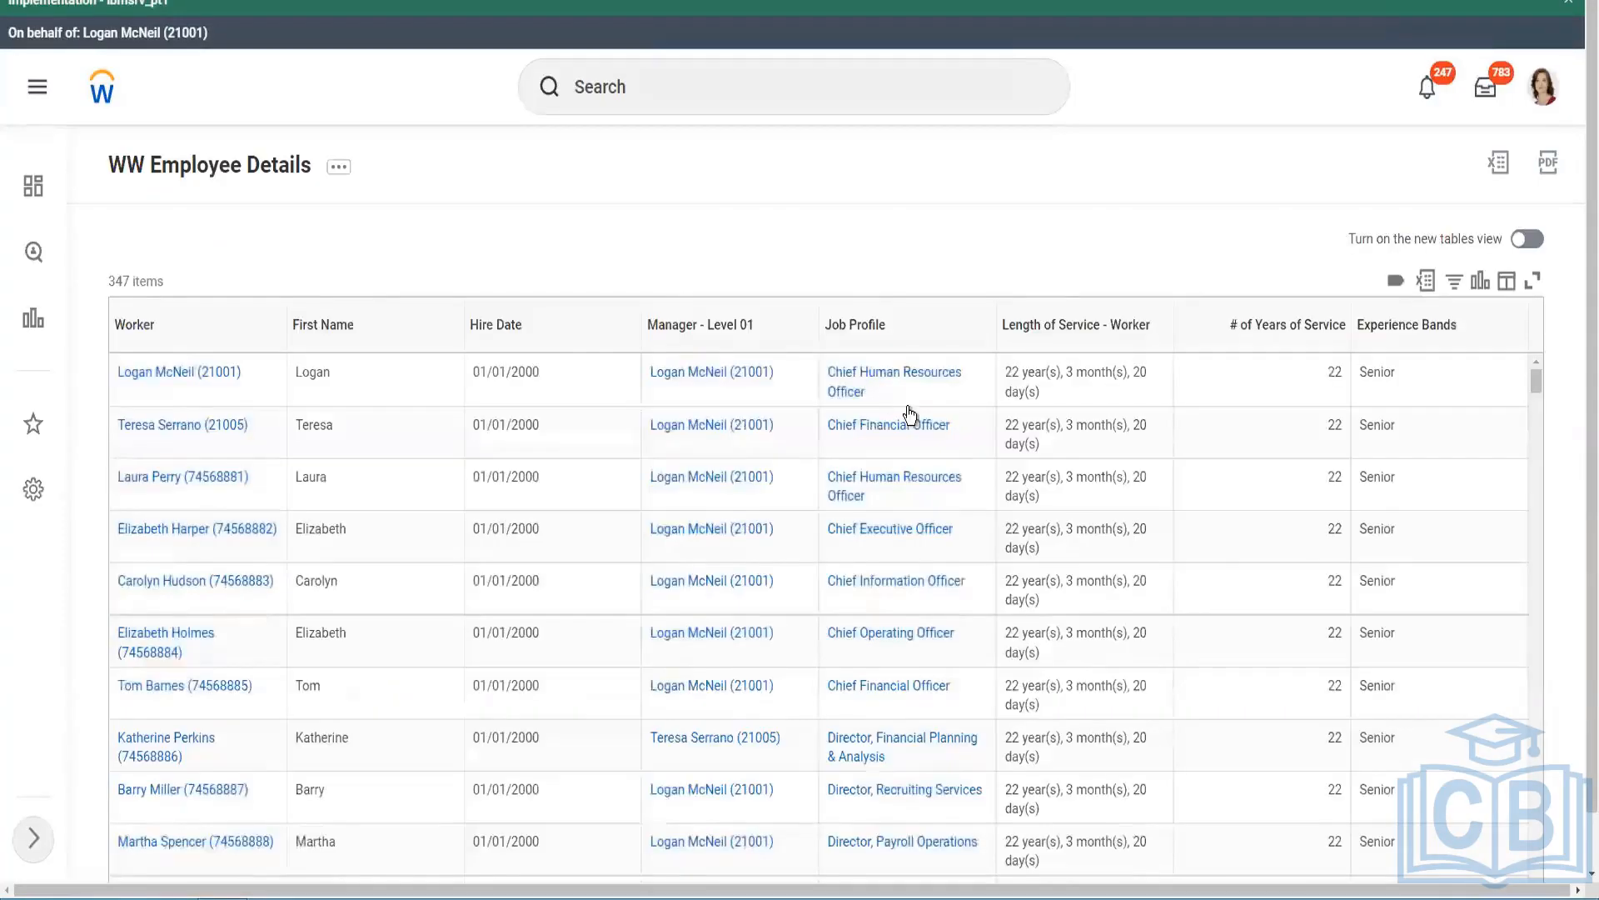
- Filter the report's Experience Bands column to values containing Amateur
scroll(1374, 500, down, 6)
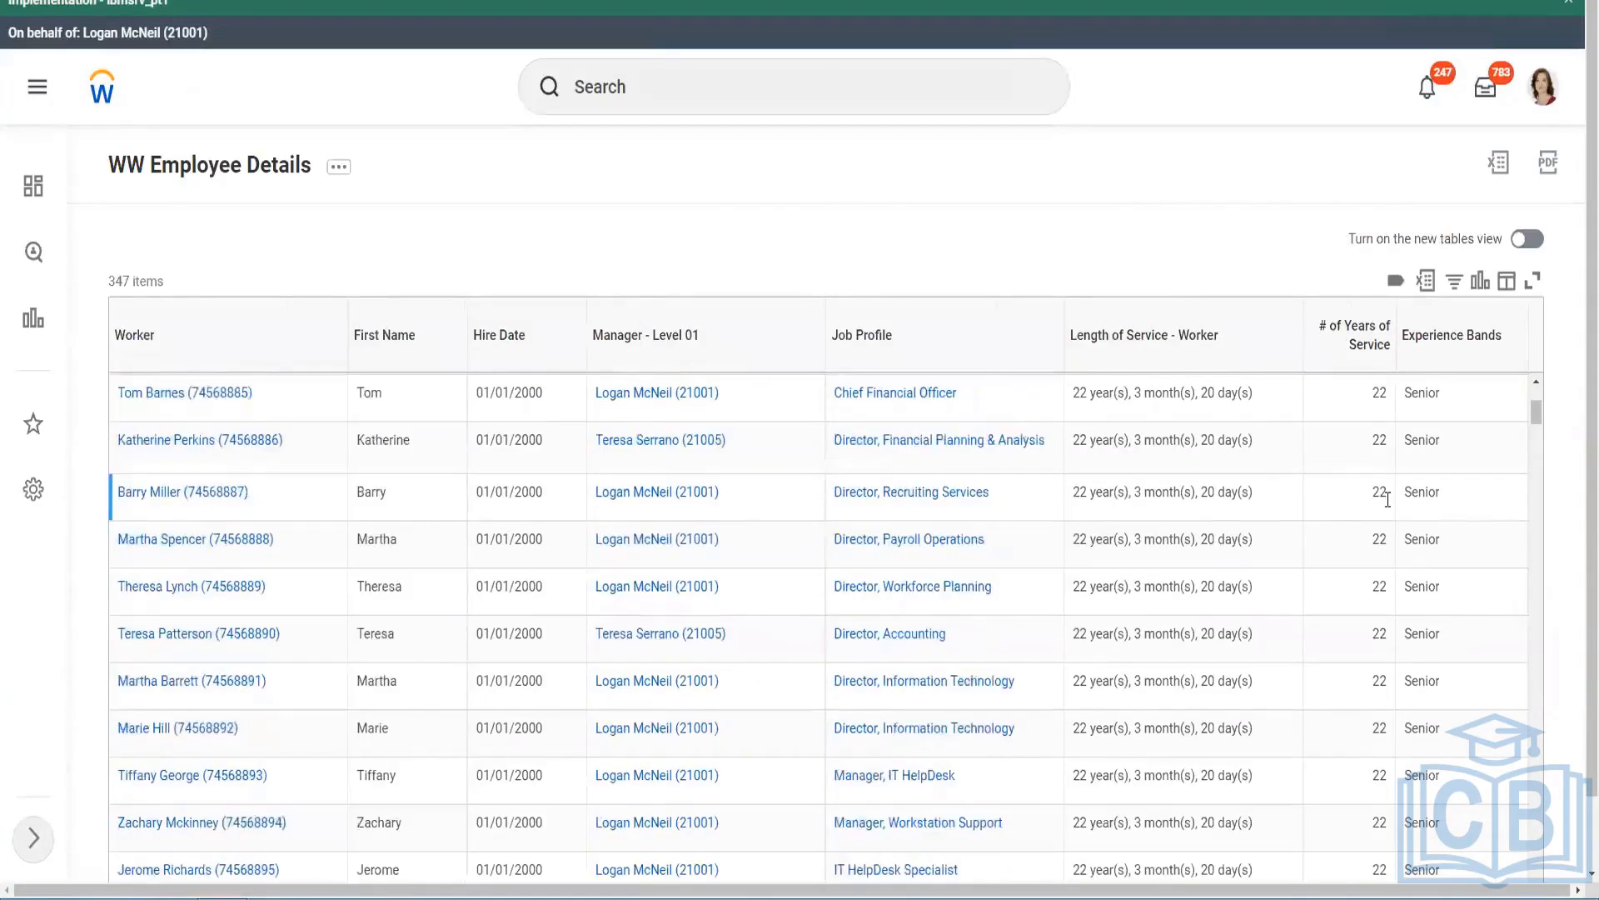
scroll(1393, 551, down, 9)
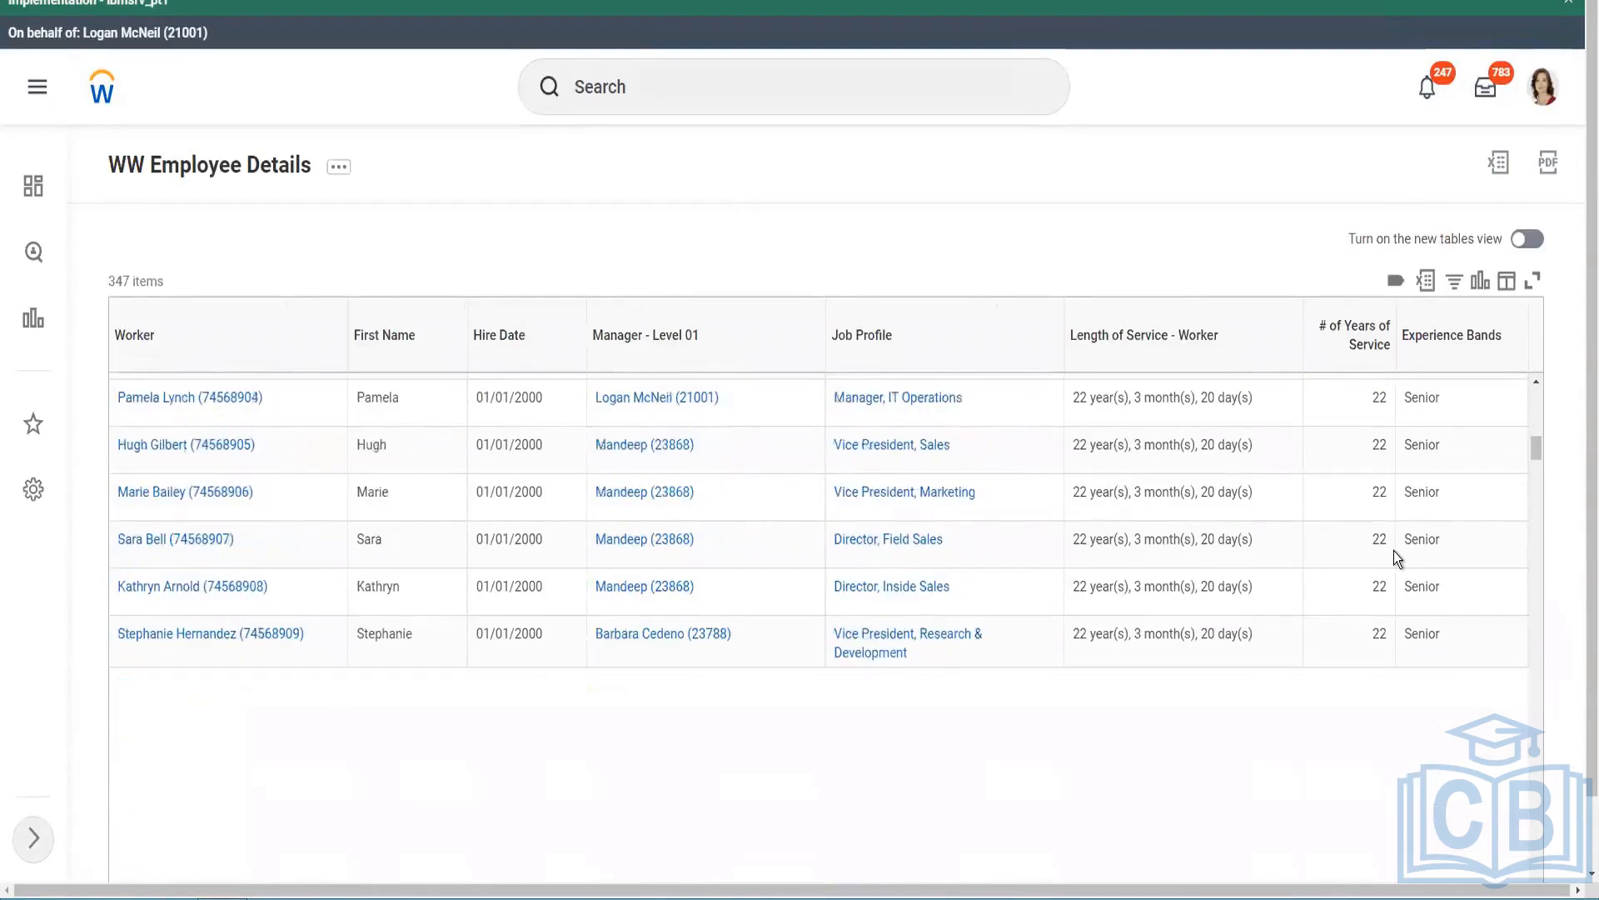
scroll(1417, 575, down, 1)
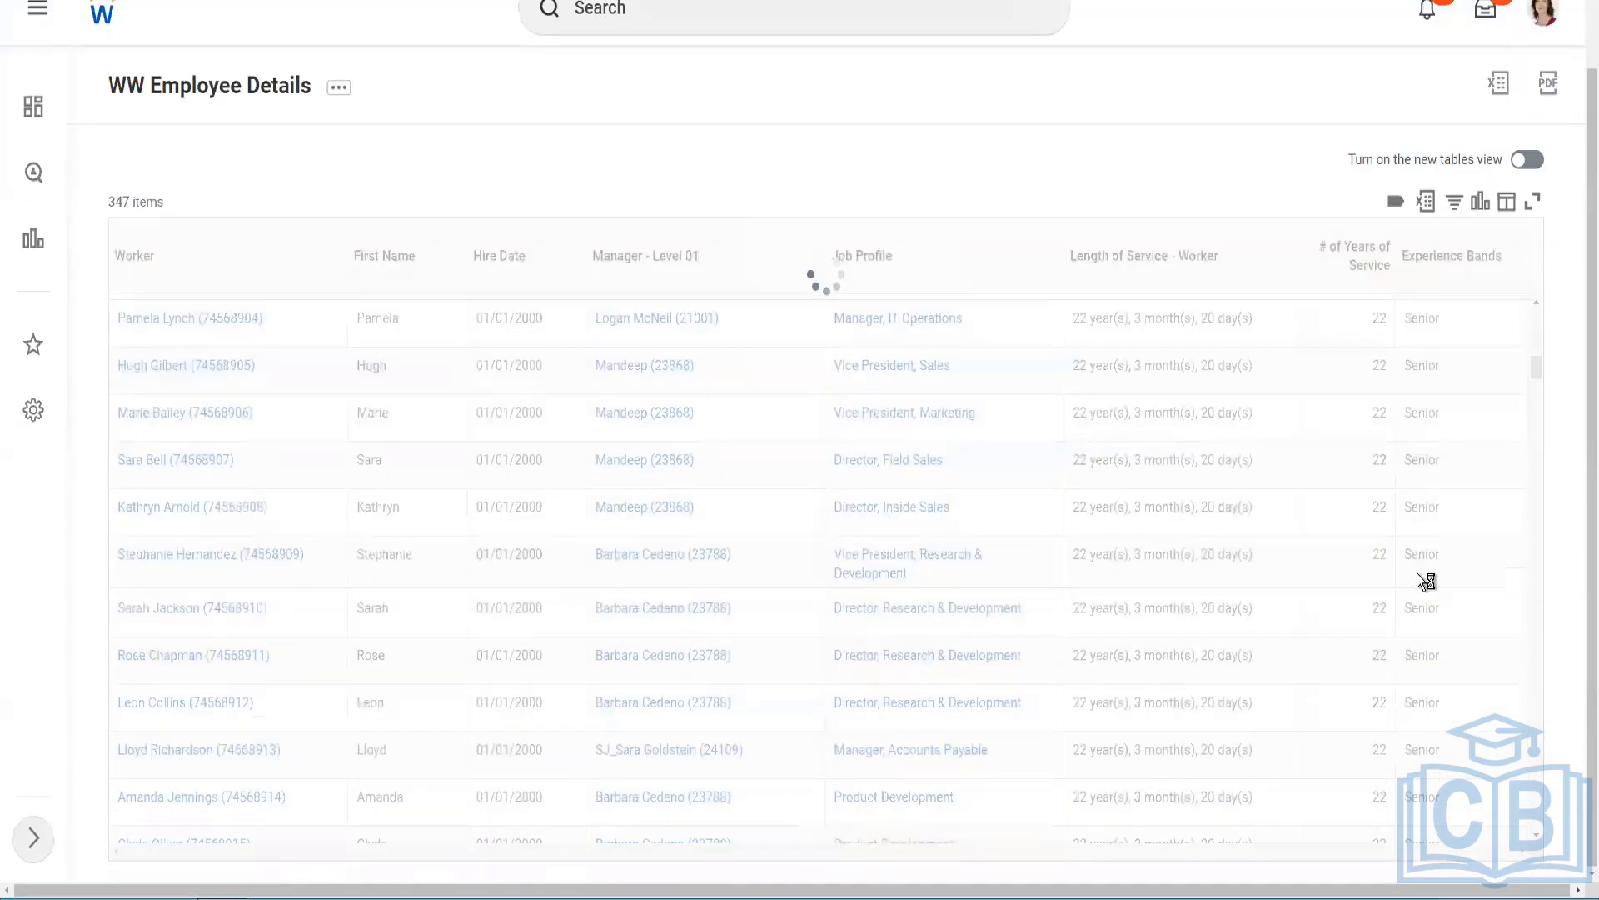
scroll(1482, 468, down, 8)
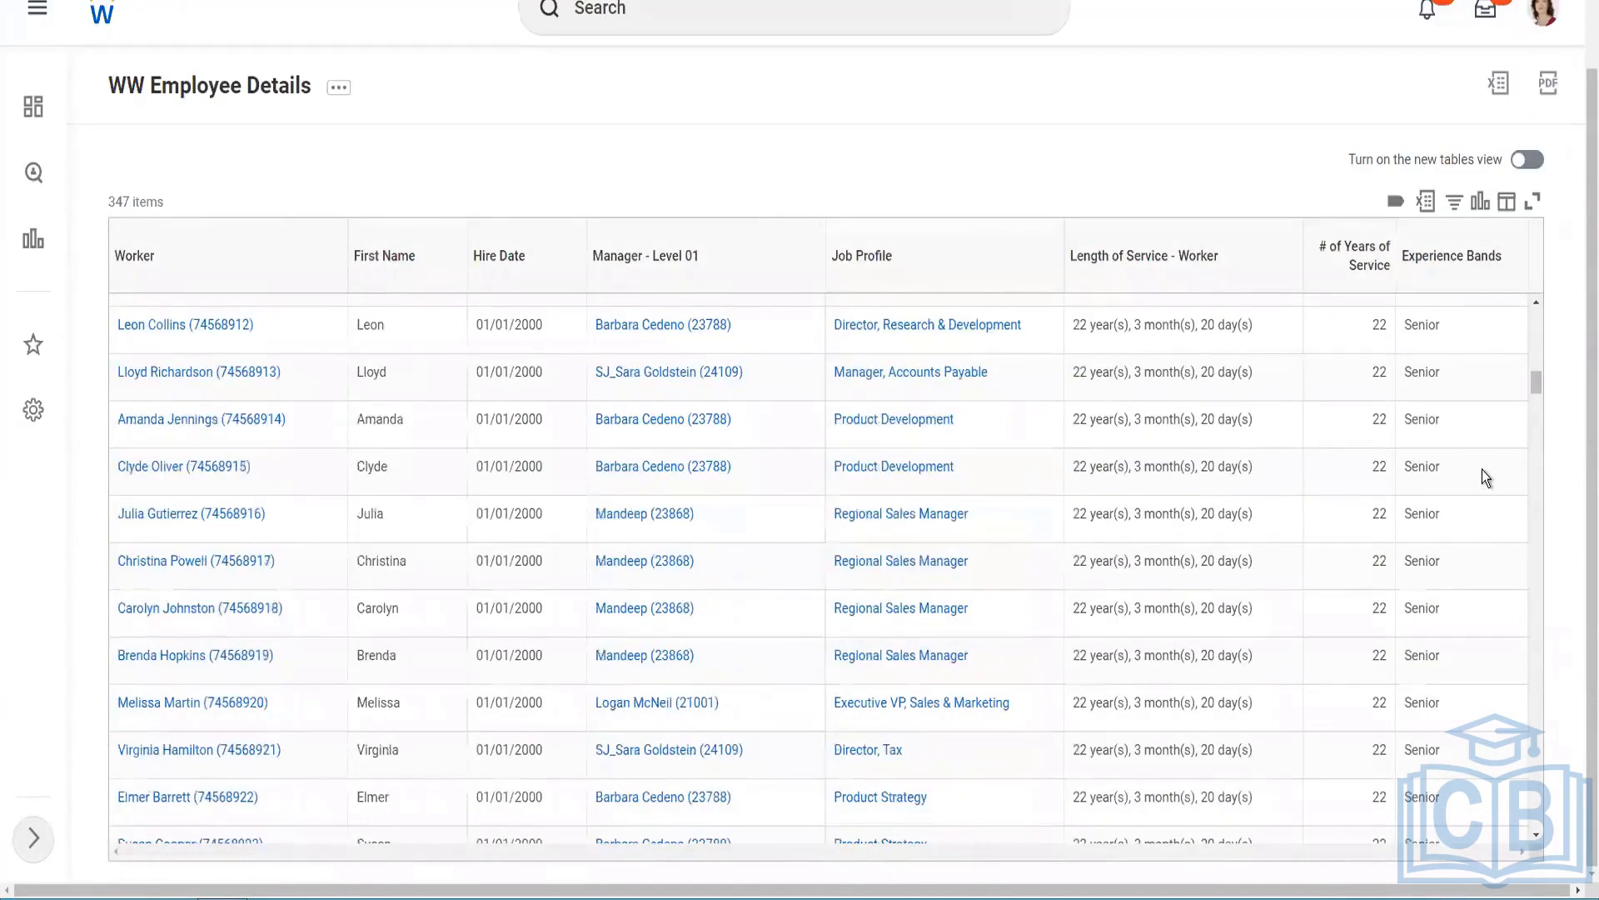
scroll(1482, 468, down, 8)
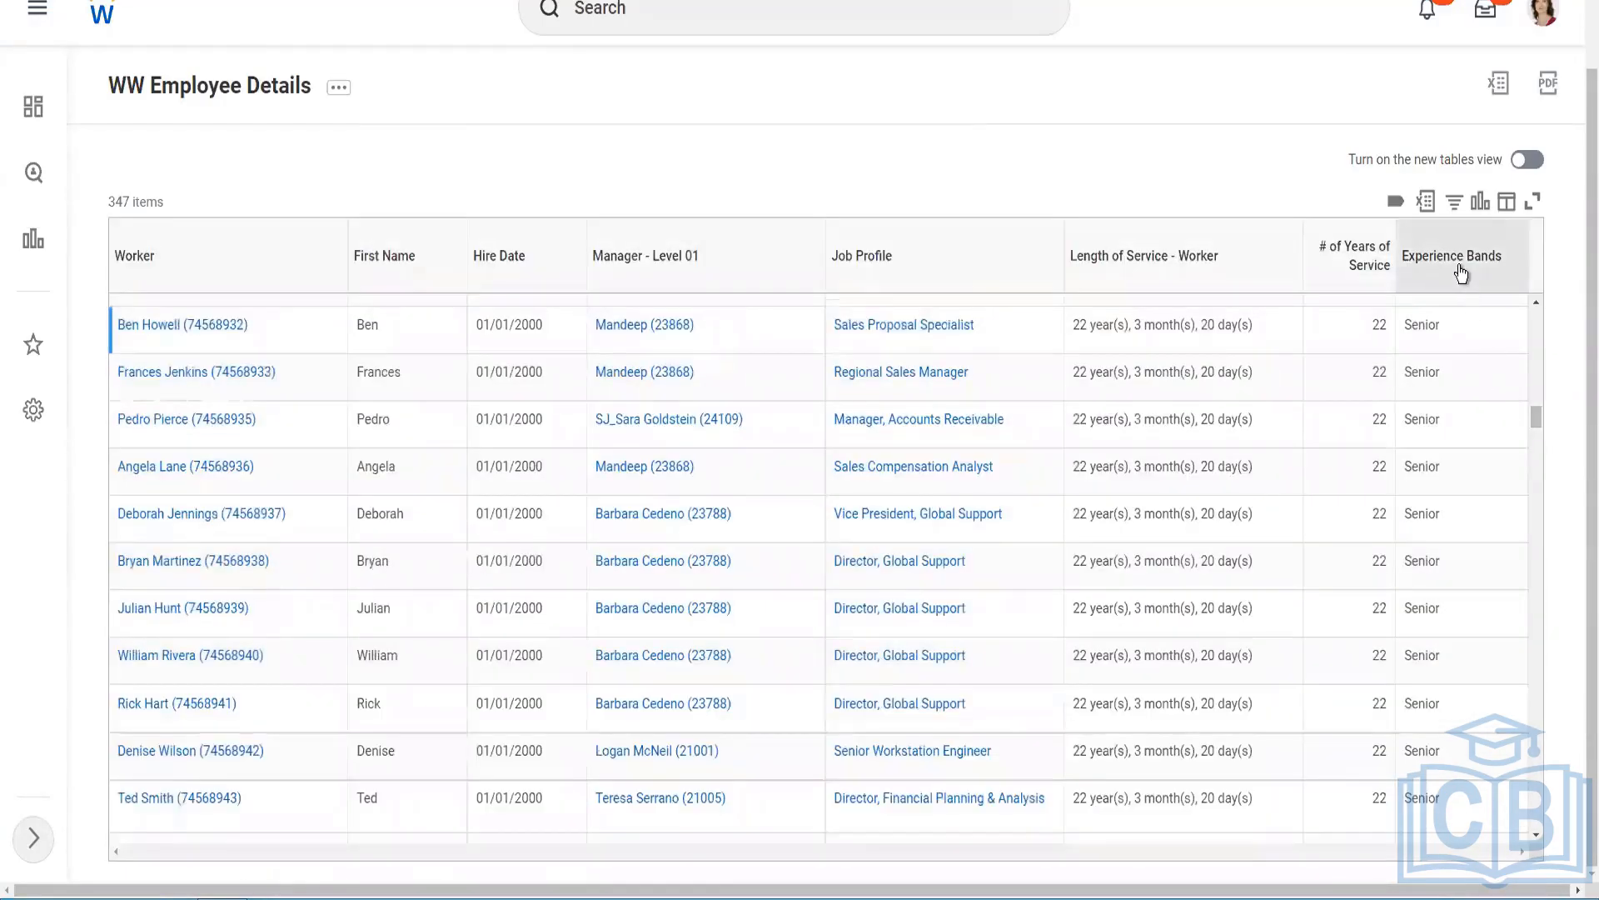
click(1461, 273)
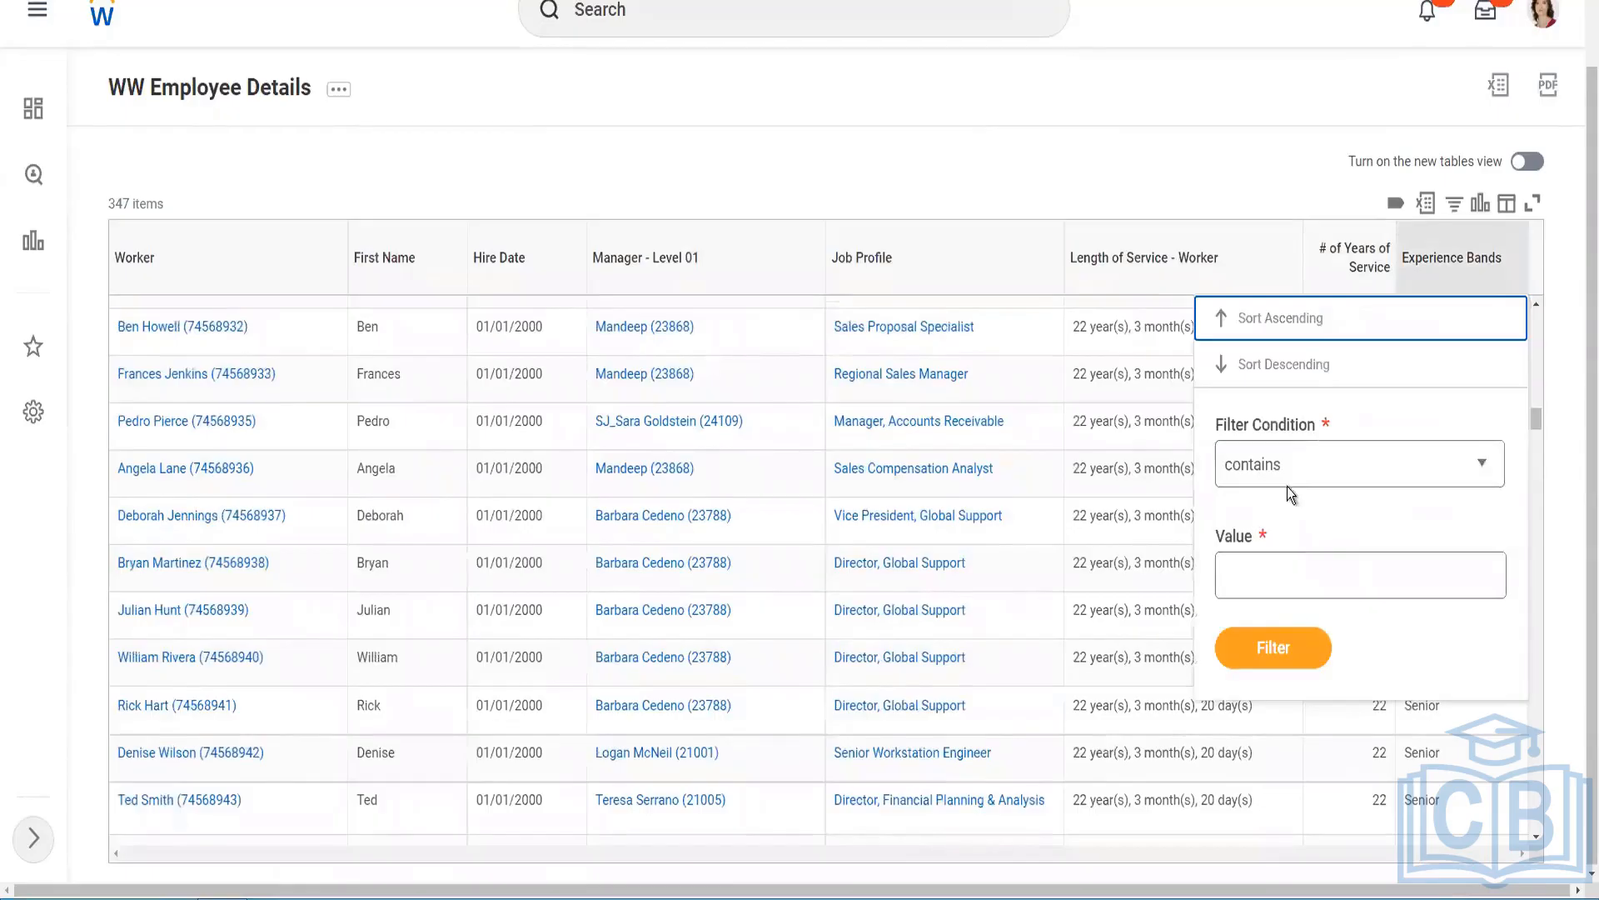
click(1267, 560)
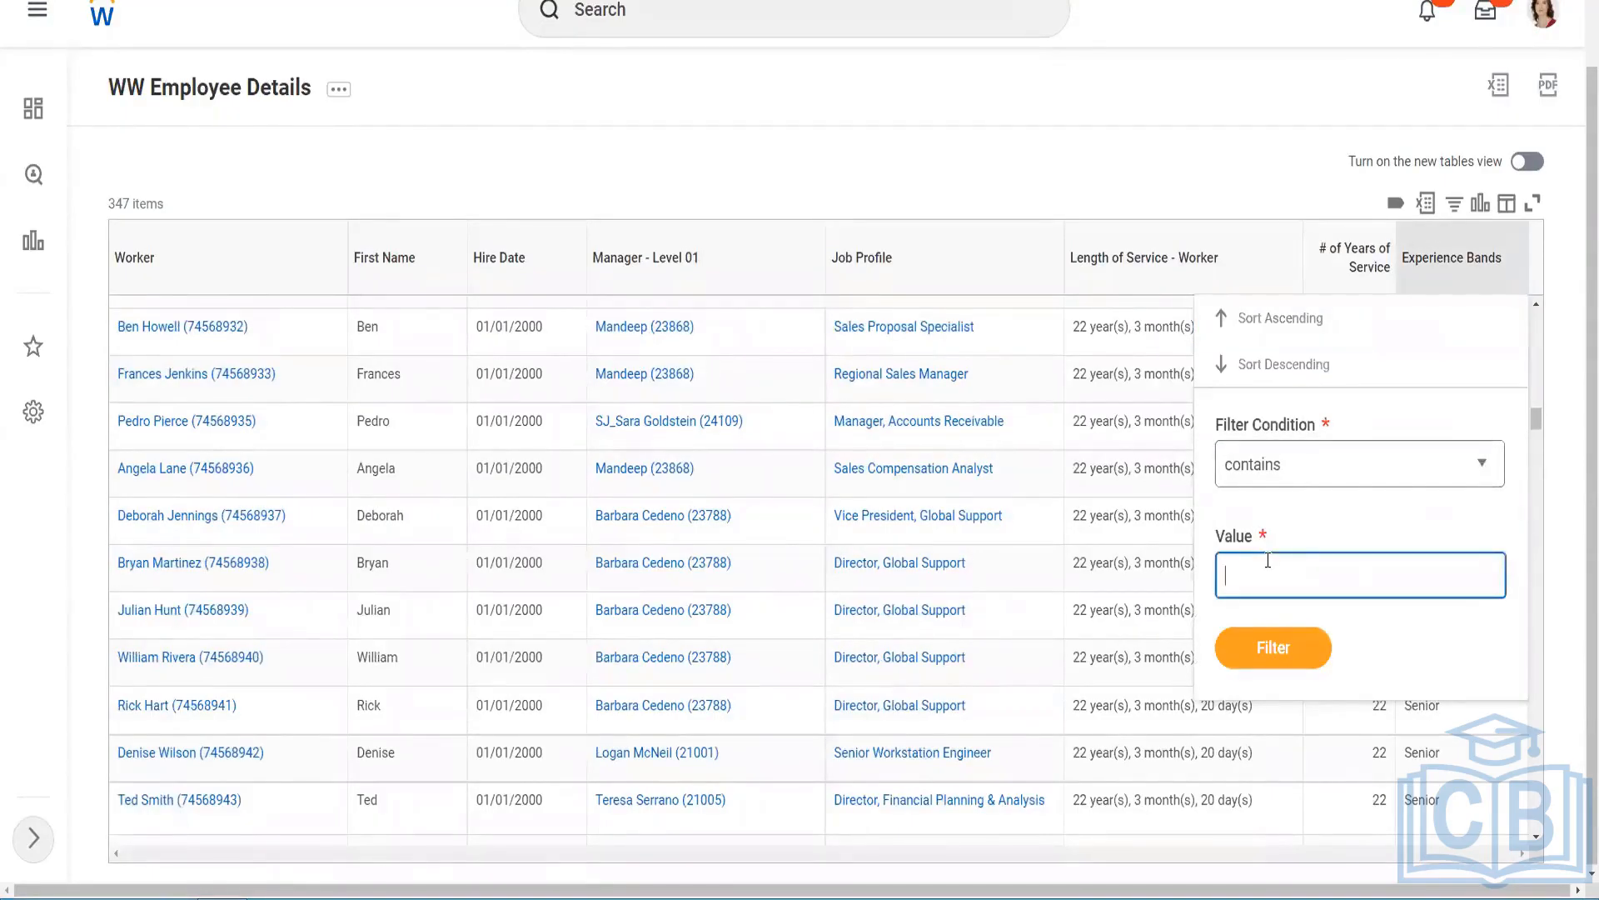
text(Amateur)
click(1260, 654)
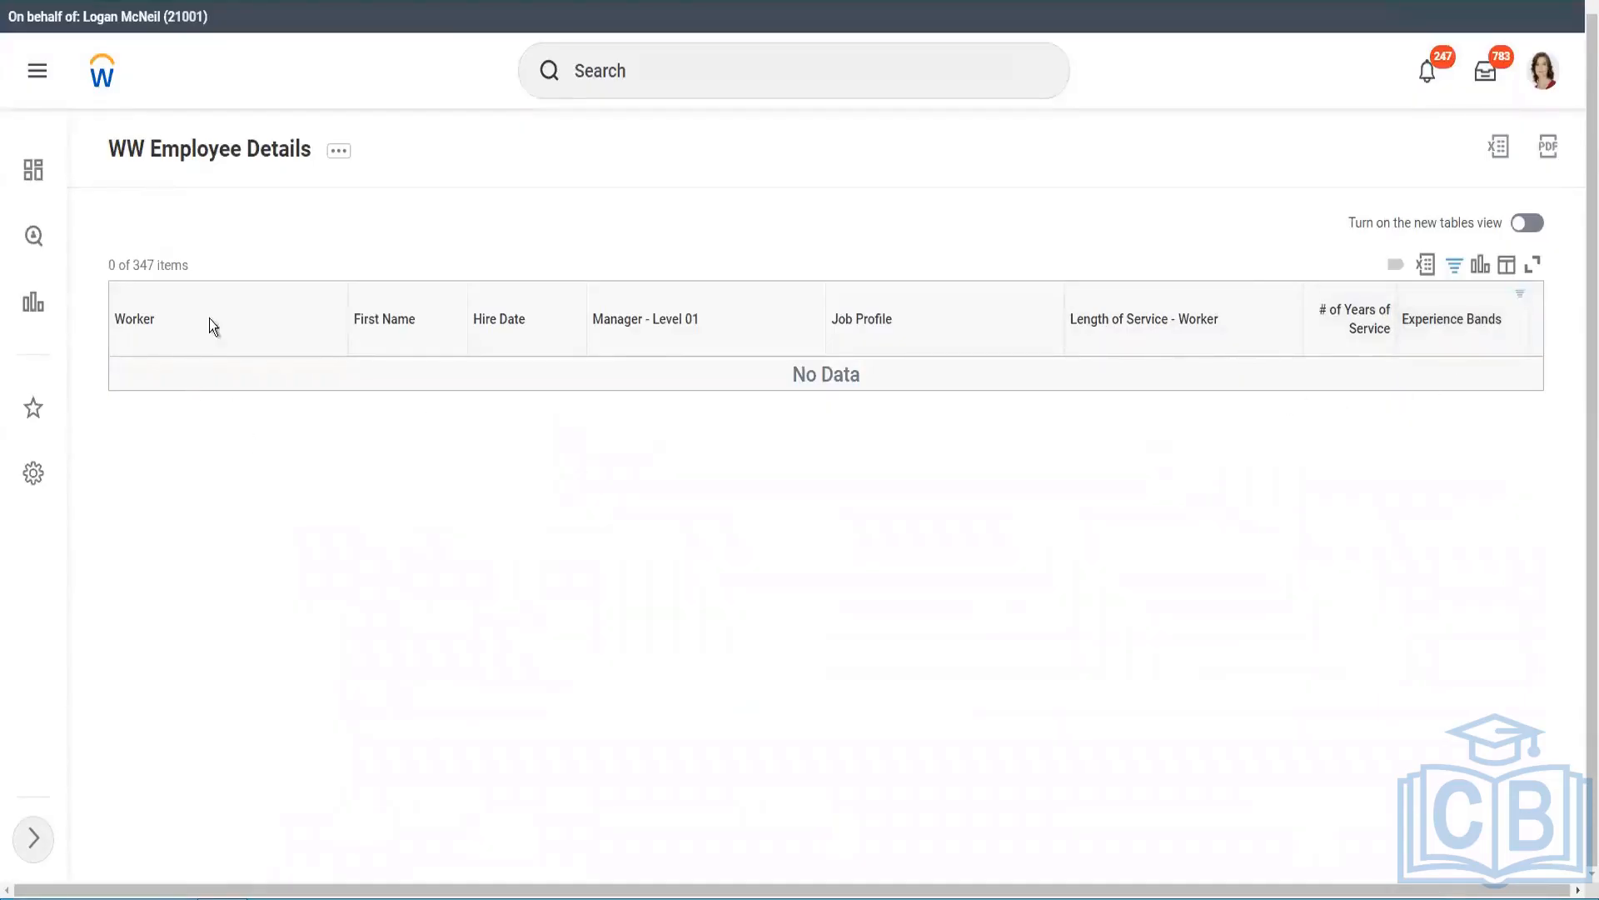
- Change the Experience Bands filter value to Legend and apply it
click(1447, 328)
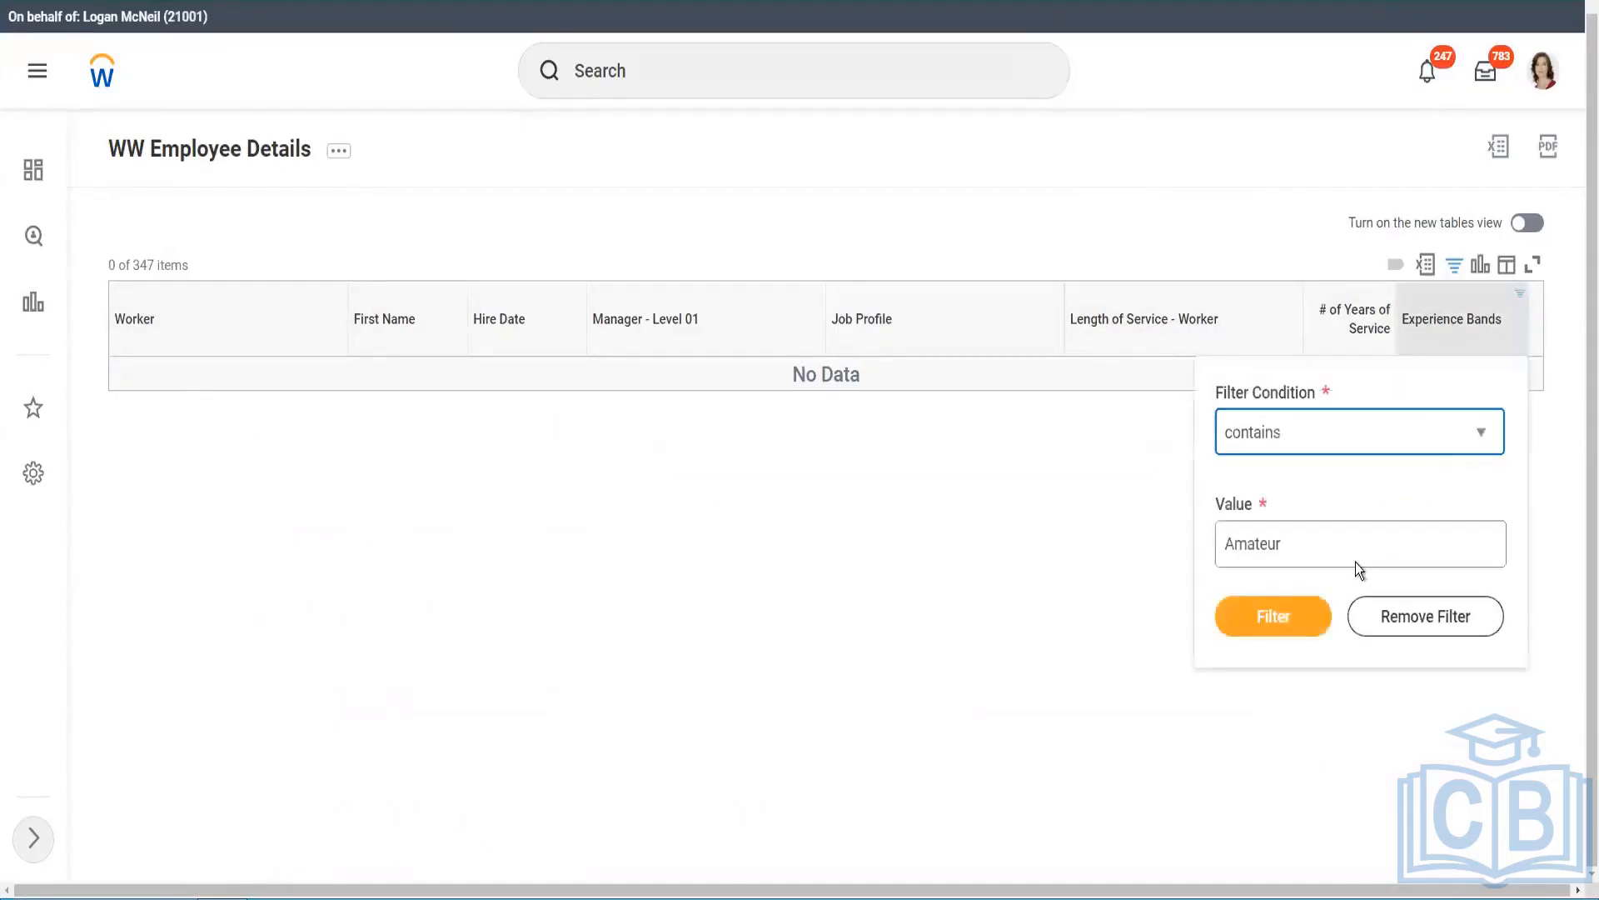
click(1327, 547)
key(ctrl+a)
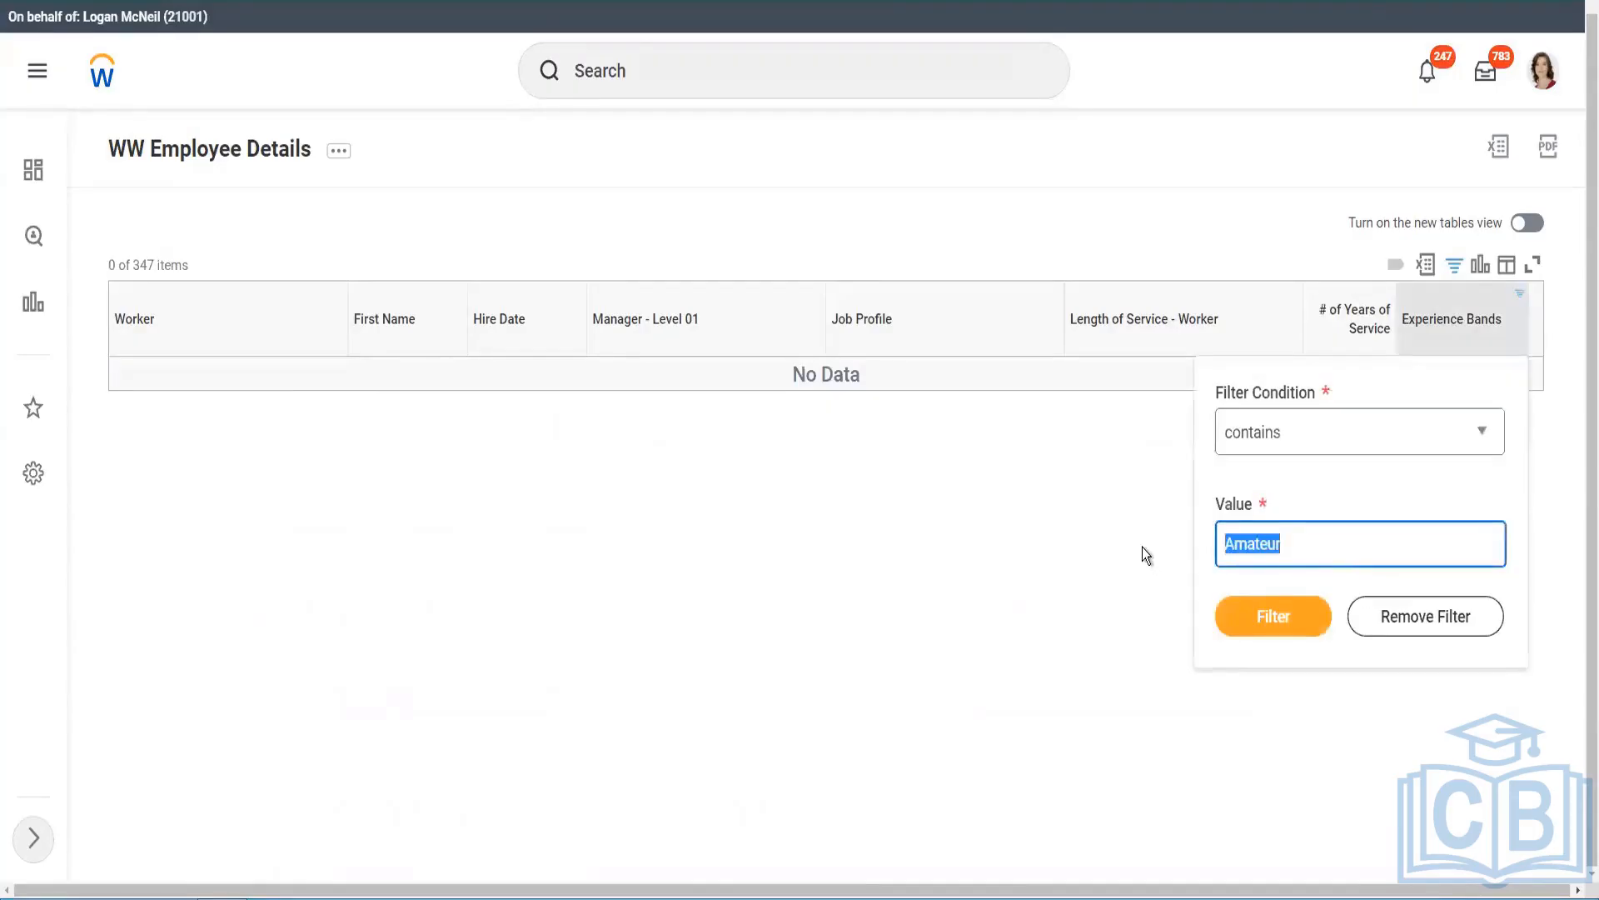
text(Legend)
click(1283, 618)
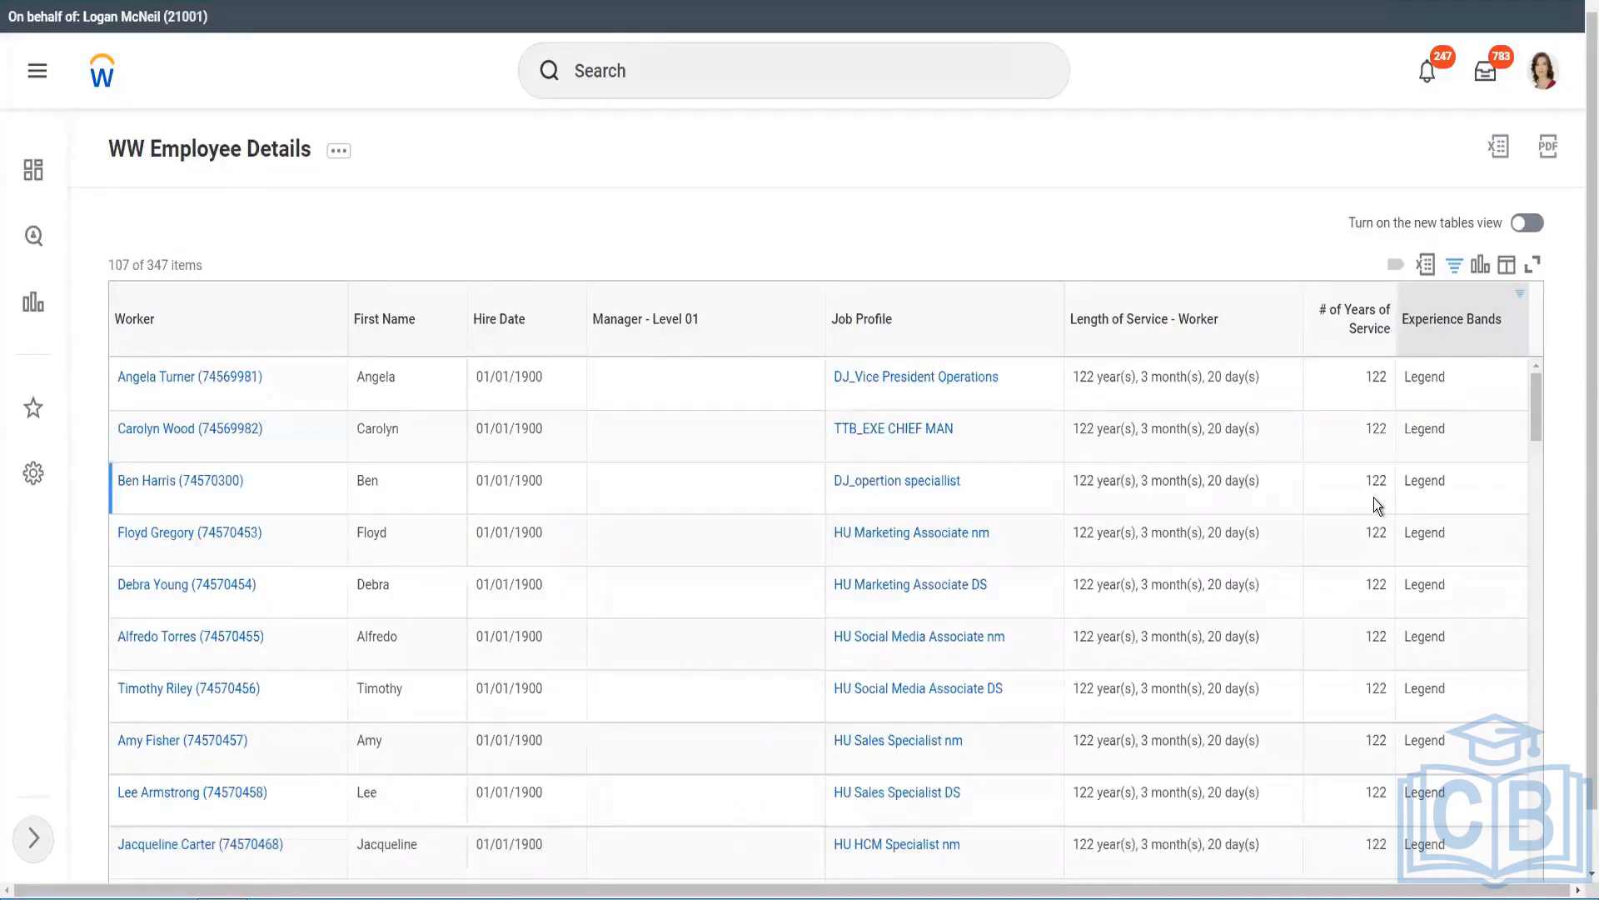
- Examine the hire dates and number of years of service of the workers in the Legend band
scroll(1372, 498, down, 20)
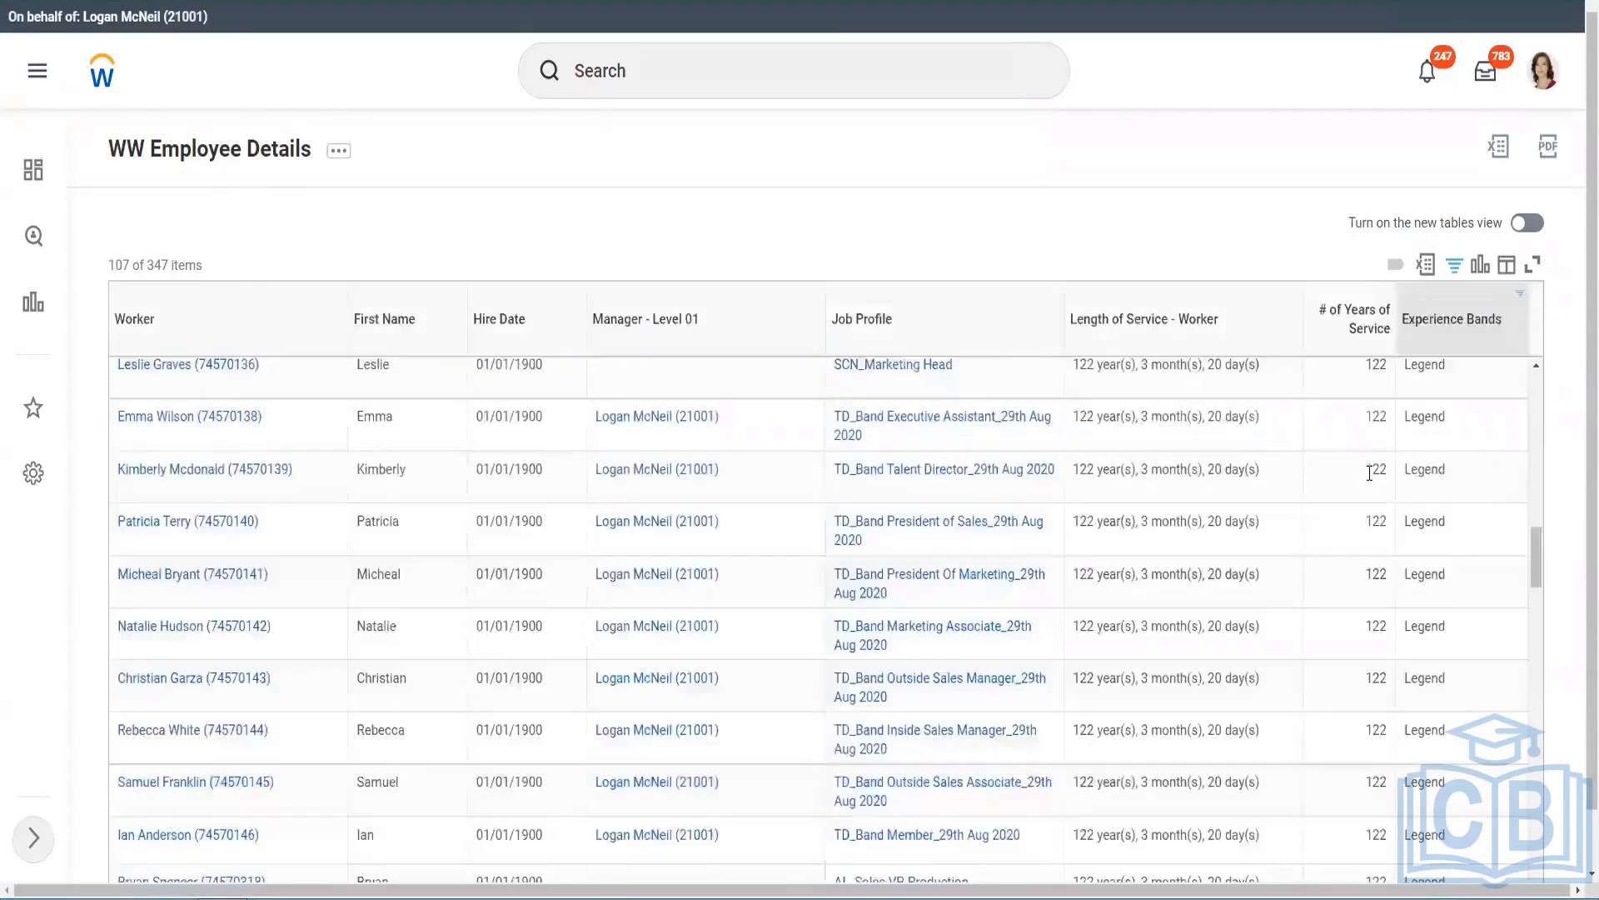
scroll(1368, 478, down, 5)
scroll(1370, 481, down, 4)
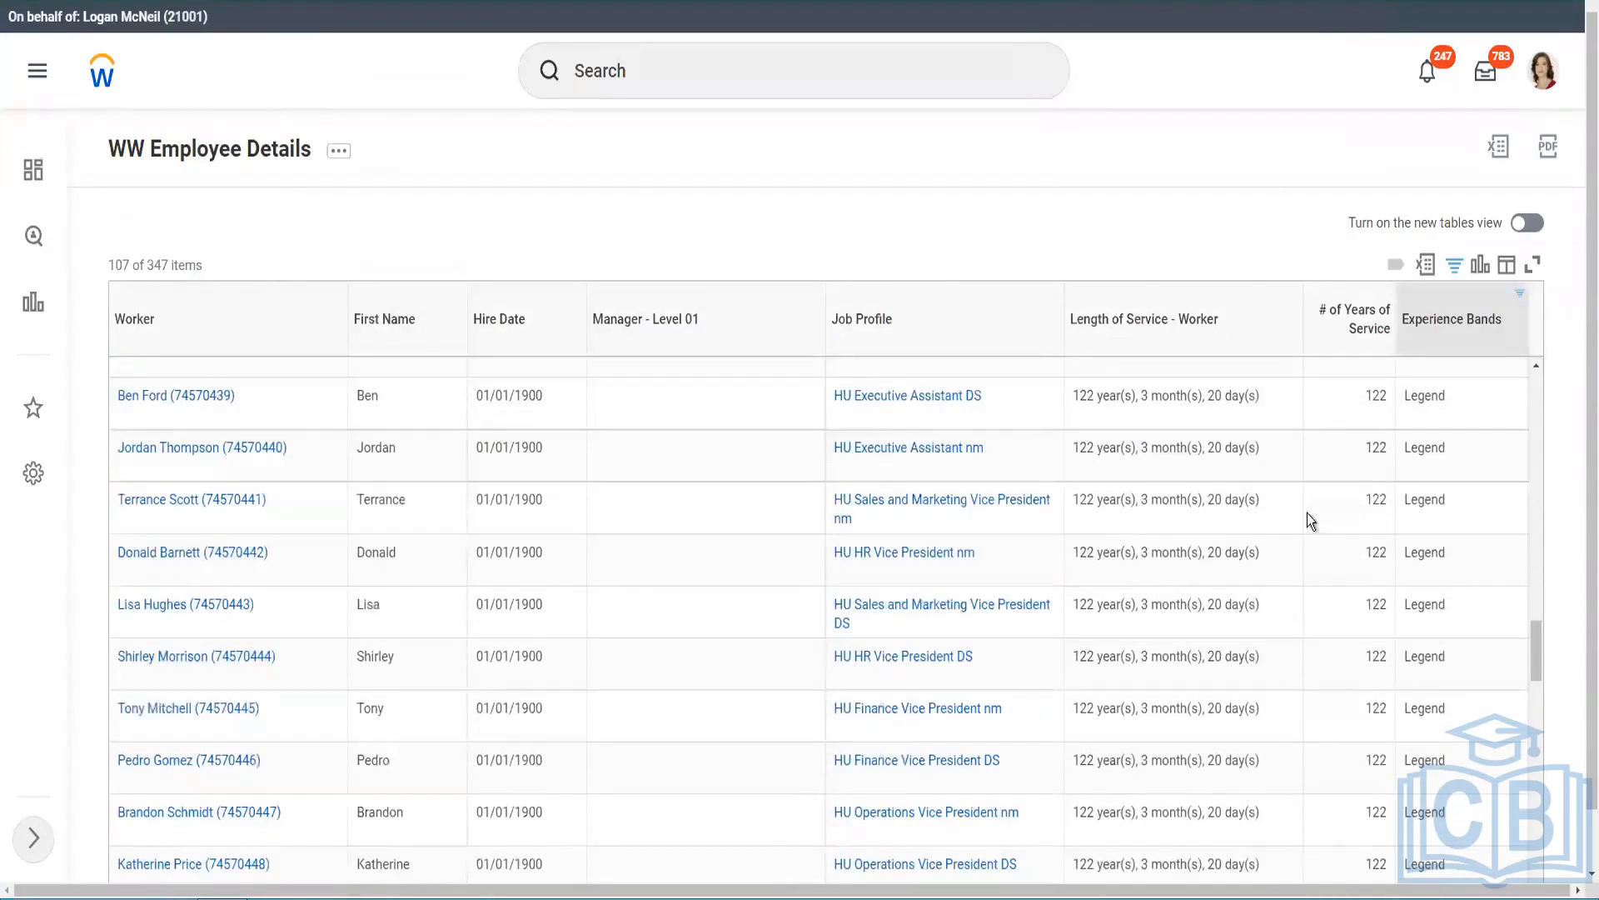
double_click(525, 650)
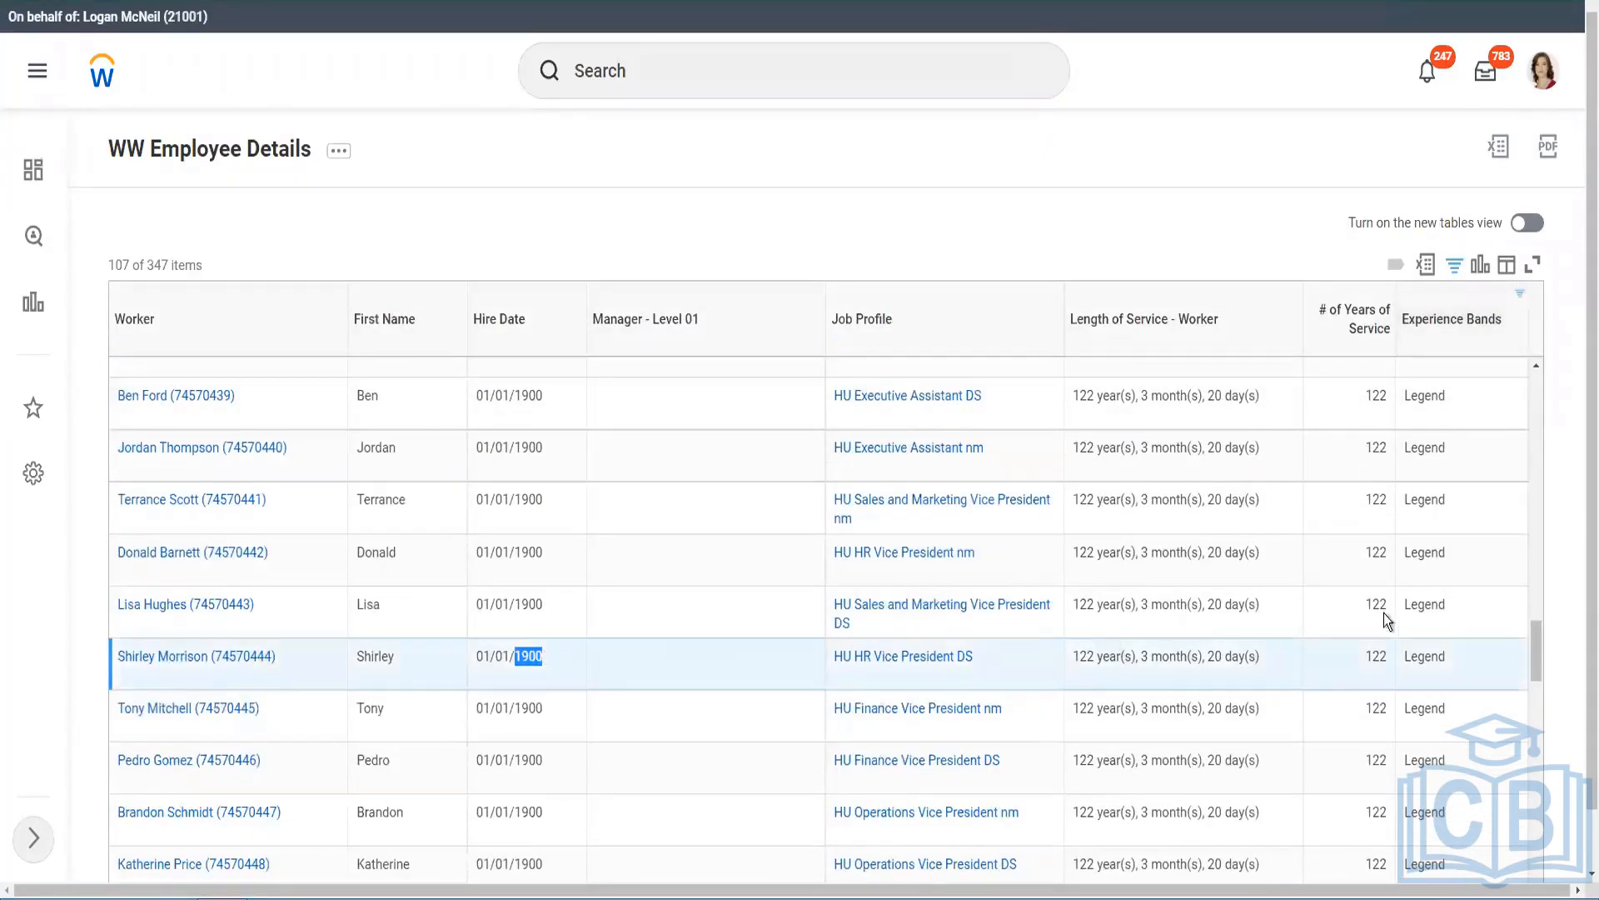
scroll(1357, 618, down, 4)
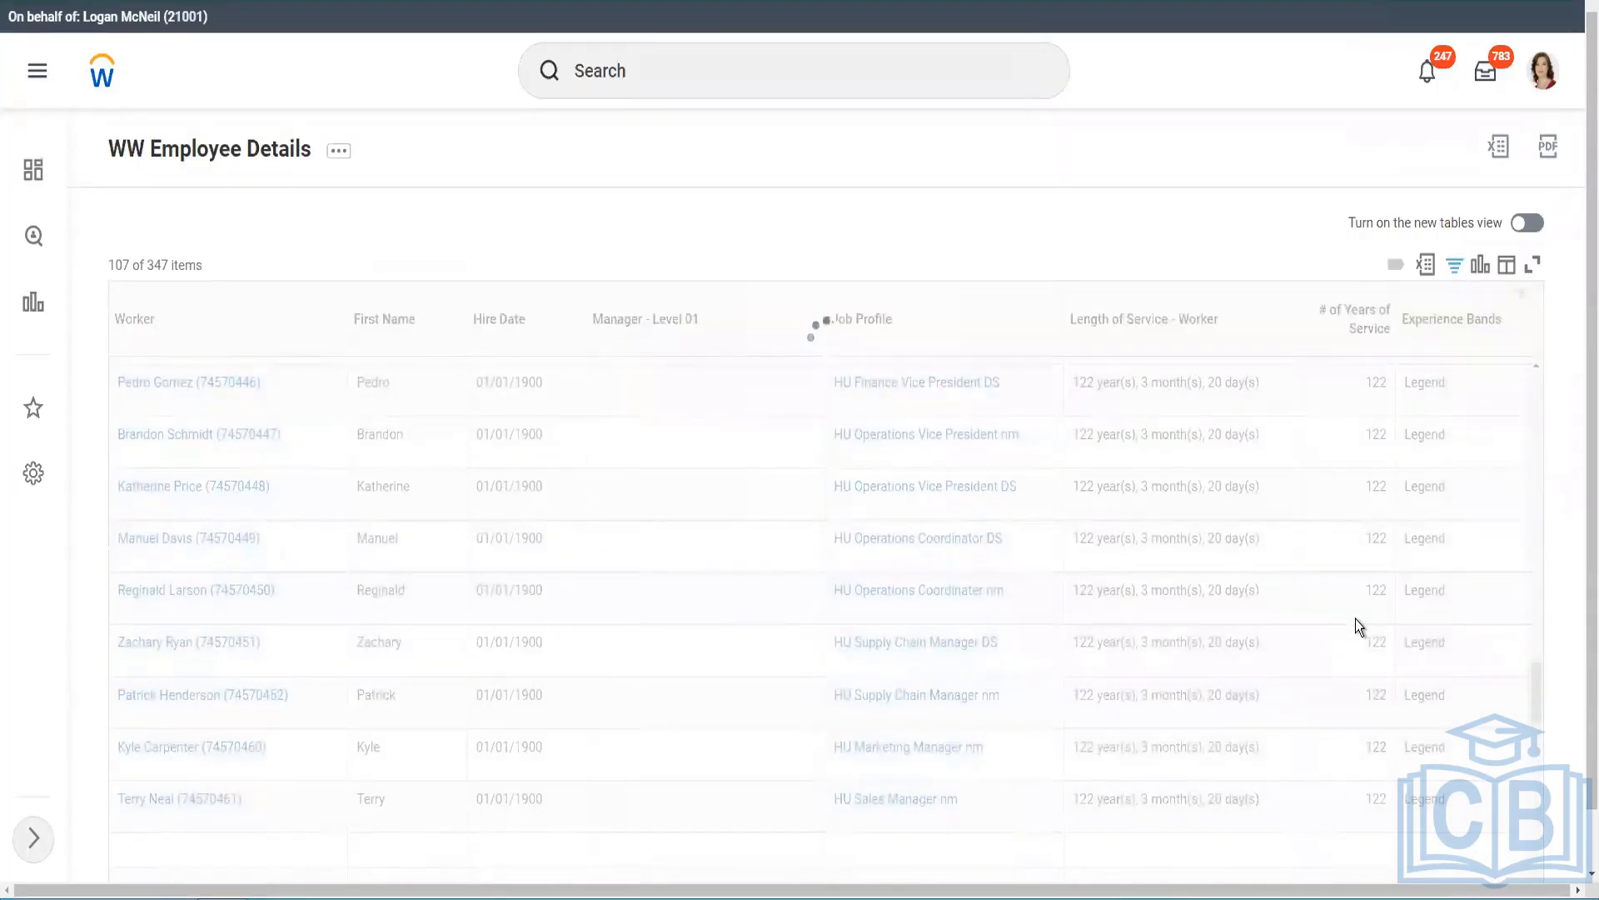
scroll(1356, 618, down, 10)
scroll(1356, 618, down, 10)
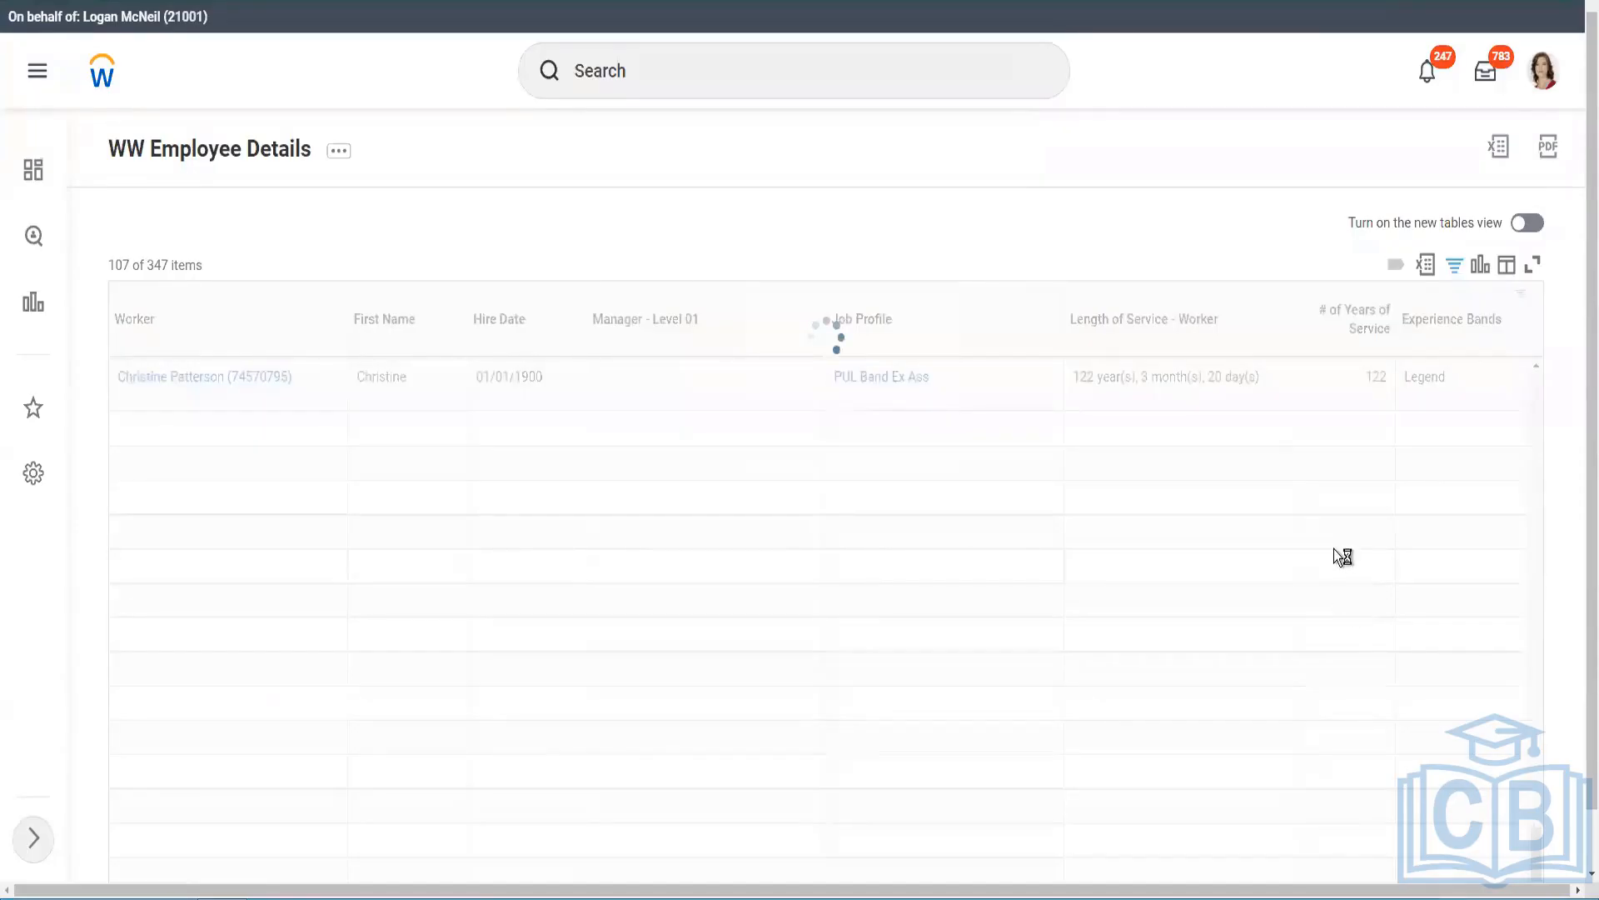
scroll(1334, 548, down, 2)
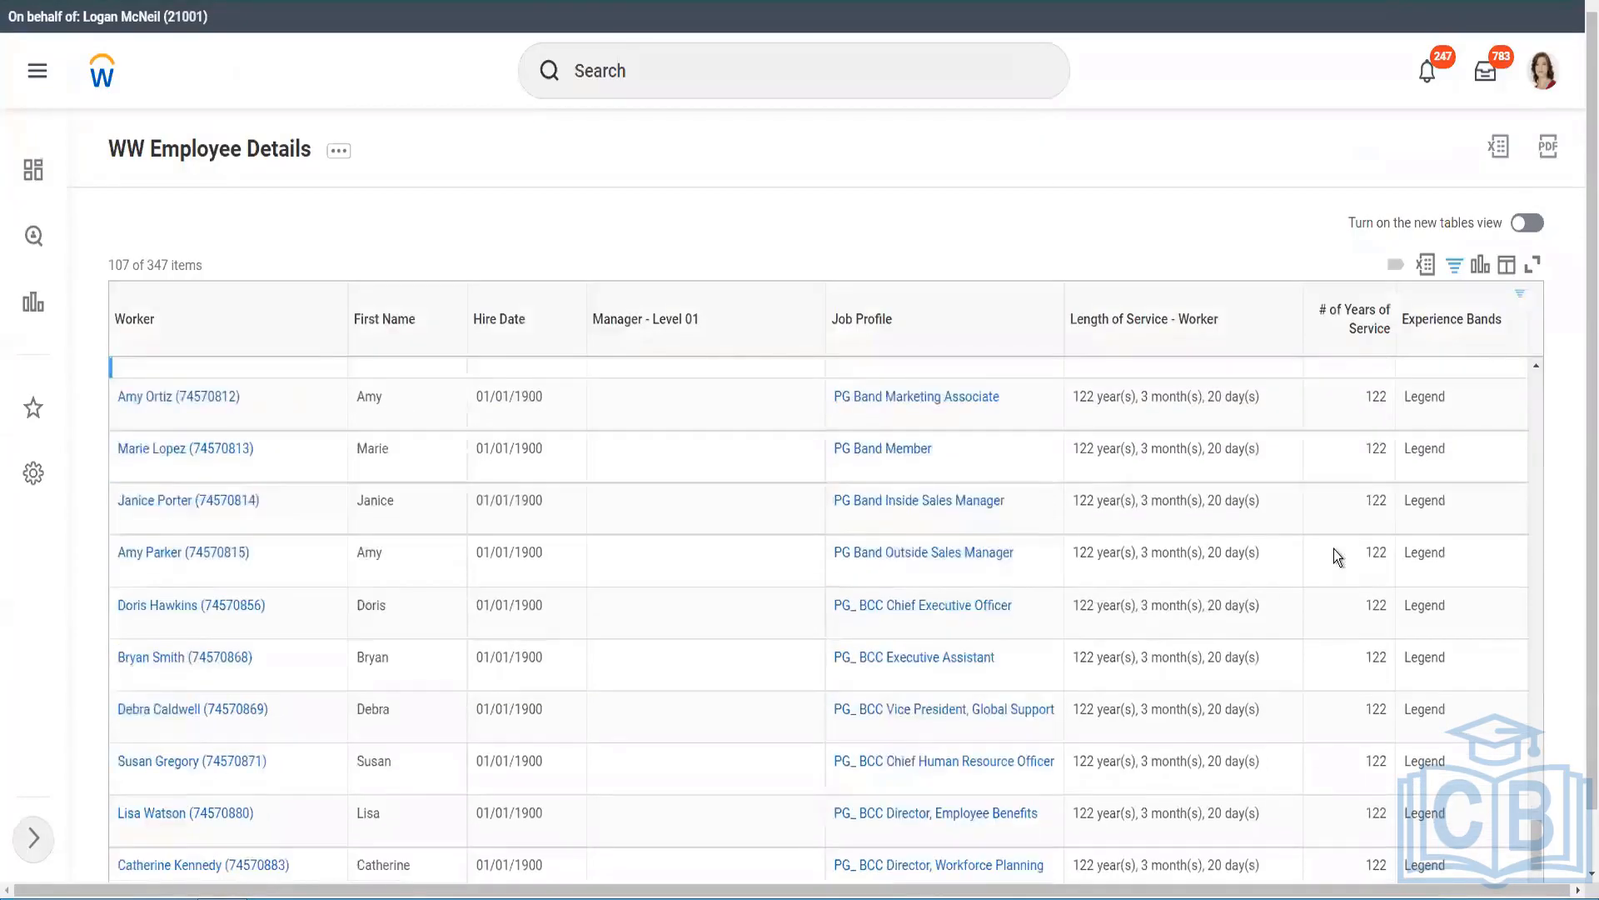
scroll(1334, 548, down, 3)
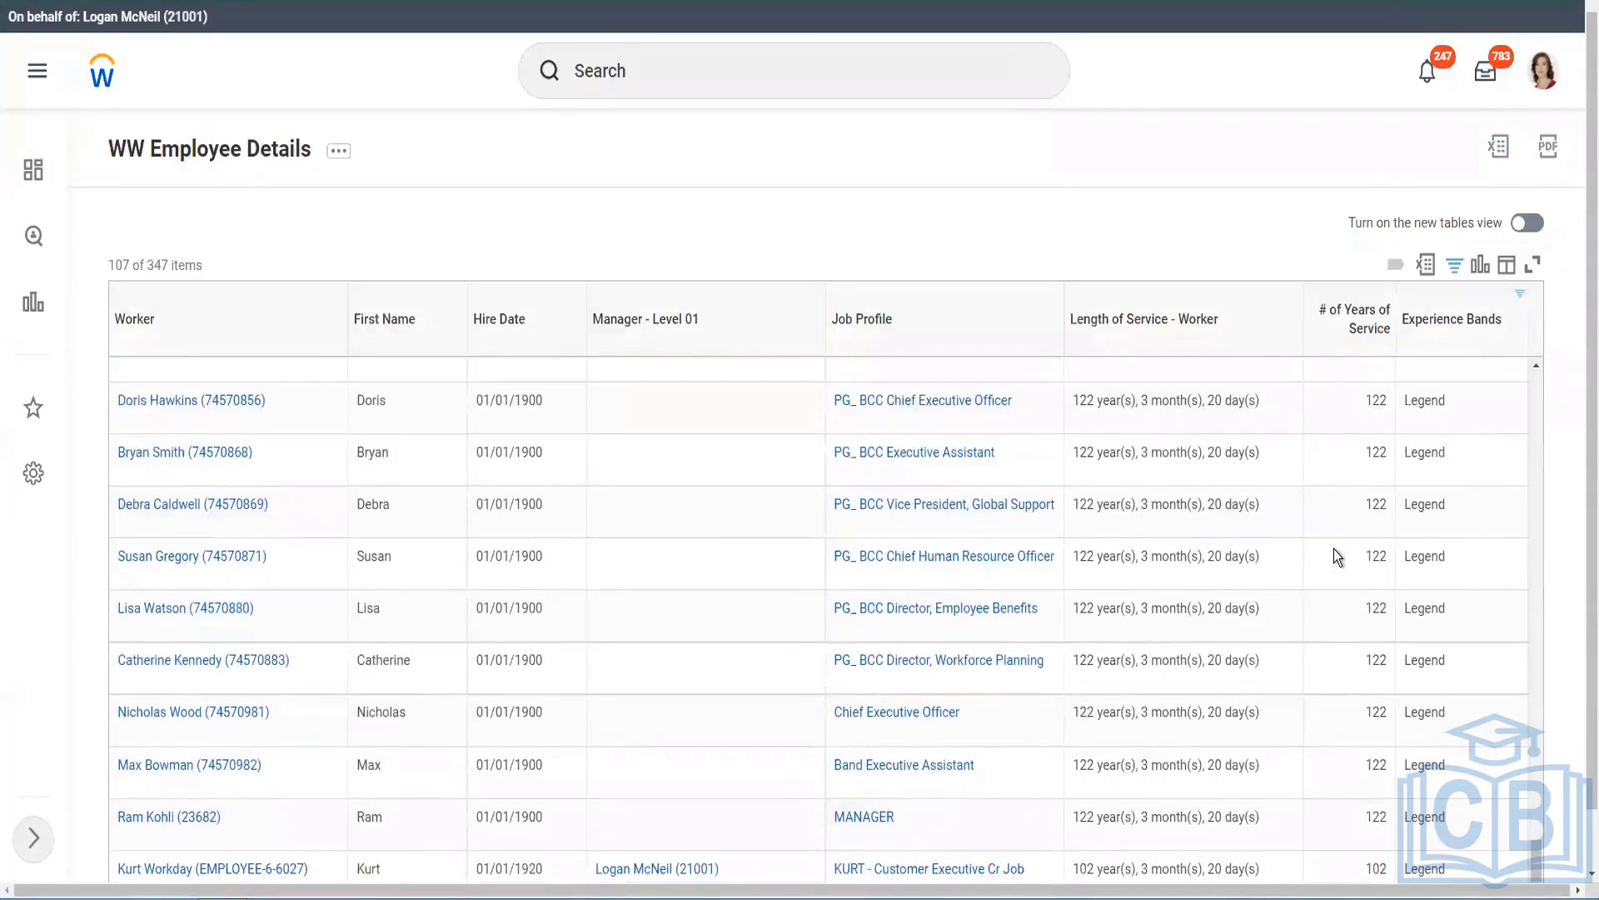
double_click(1374, 870)
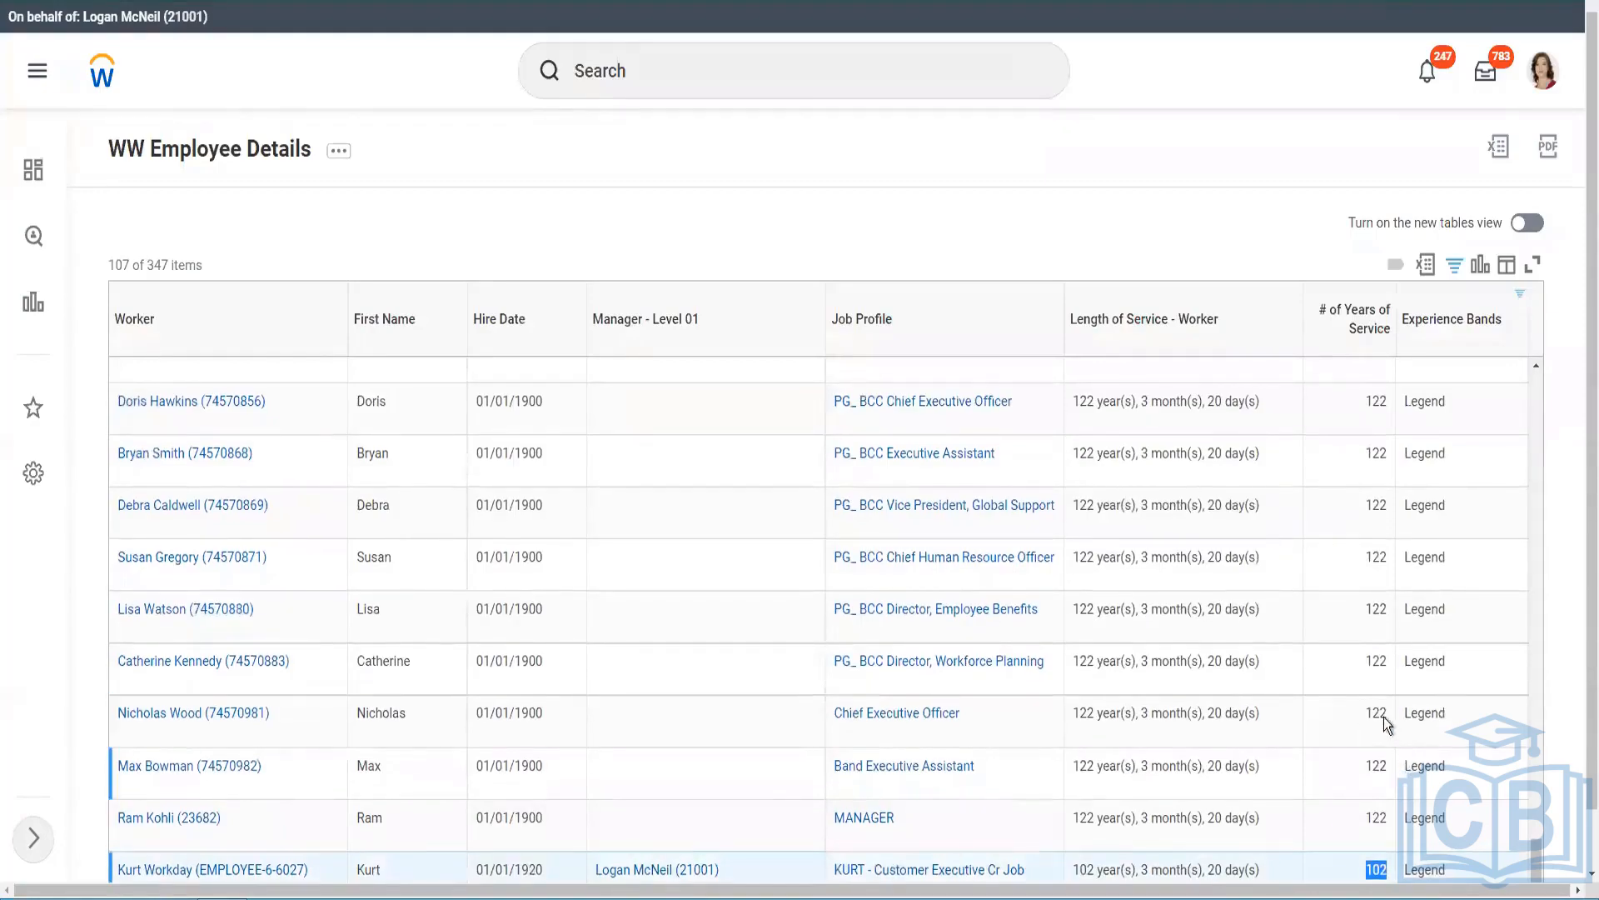
drag(1376, 713, 1389, 713)
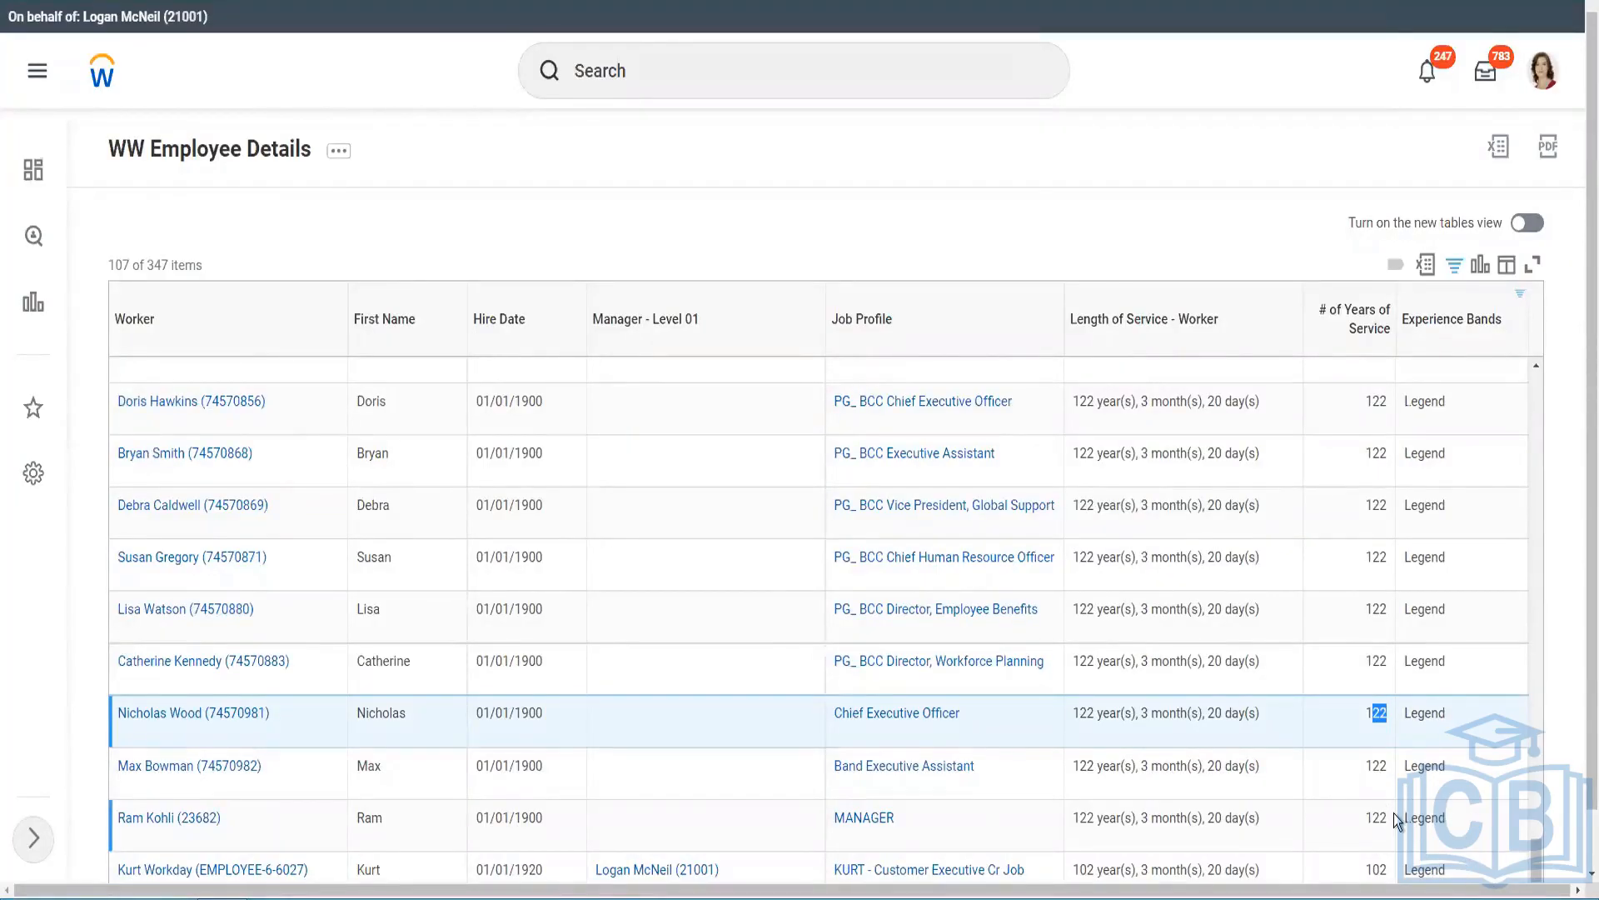
click(1343, 663)
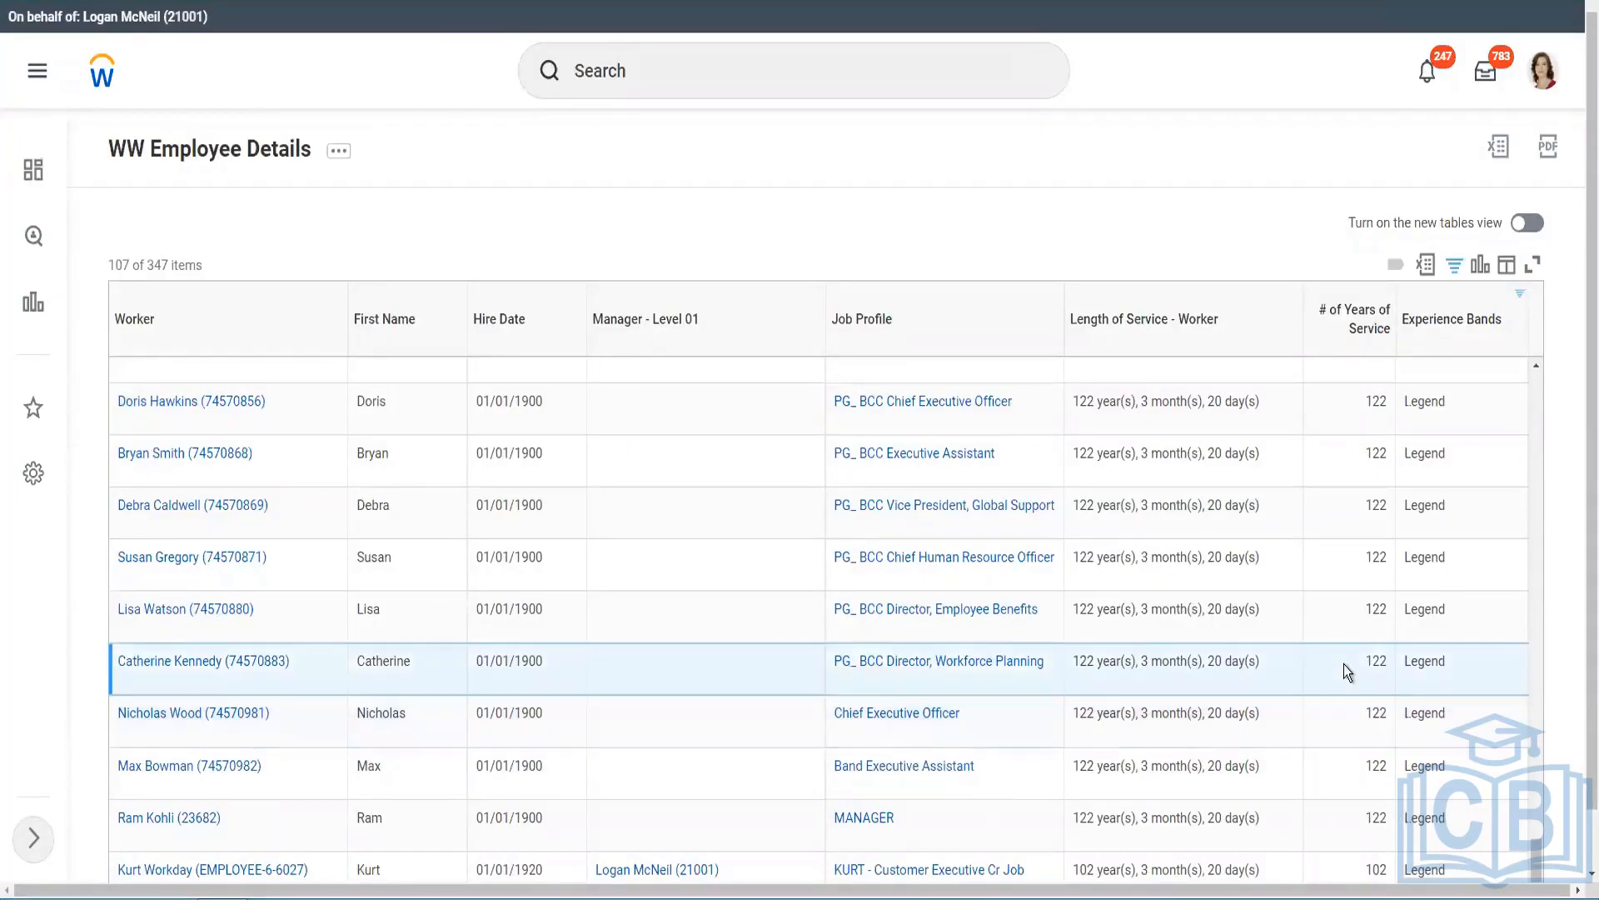
click(1346, 550)
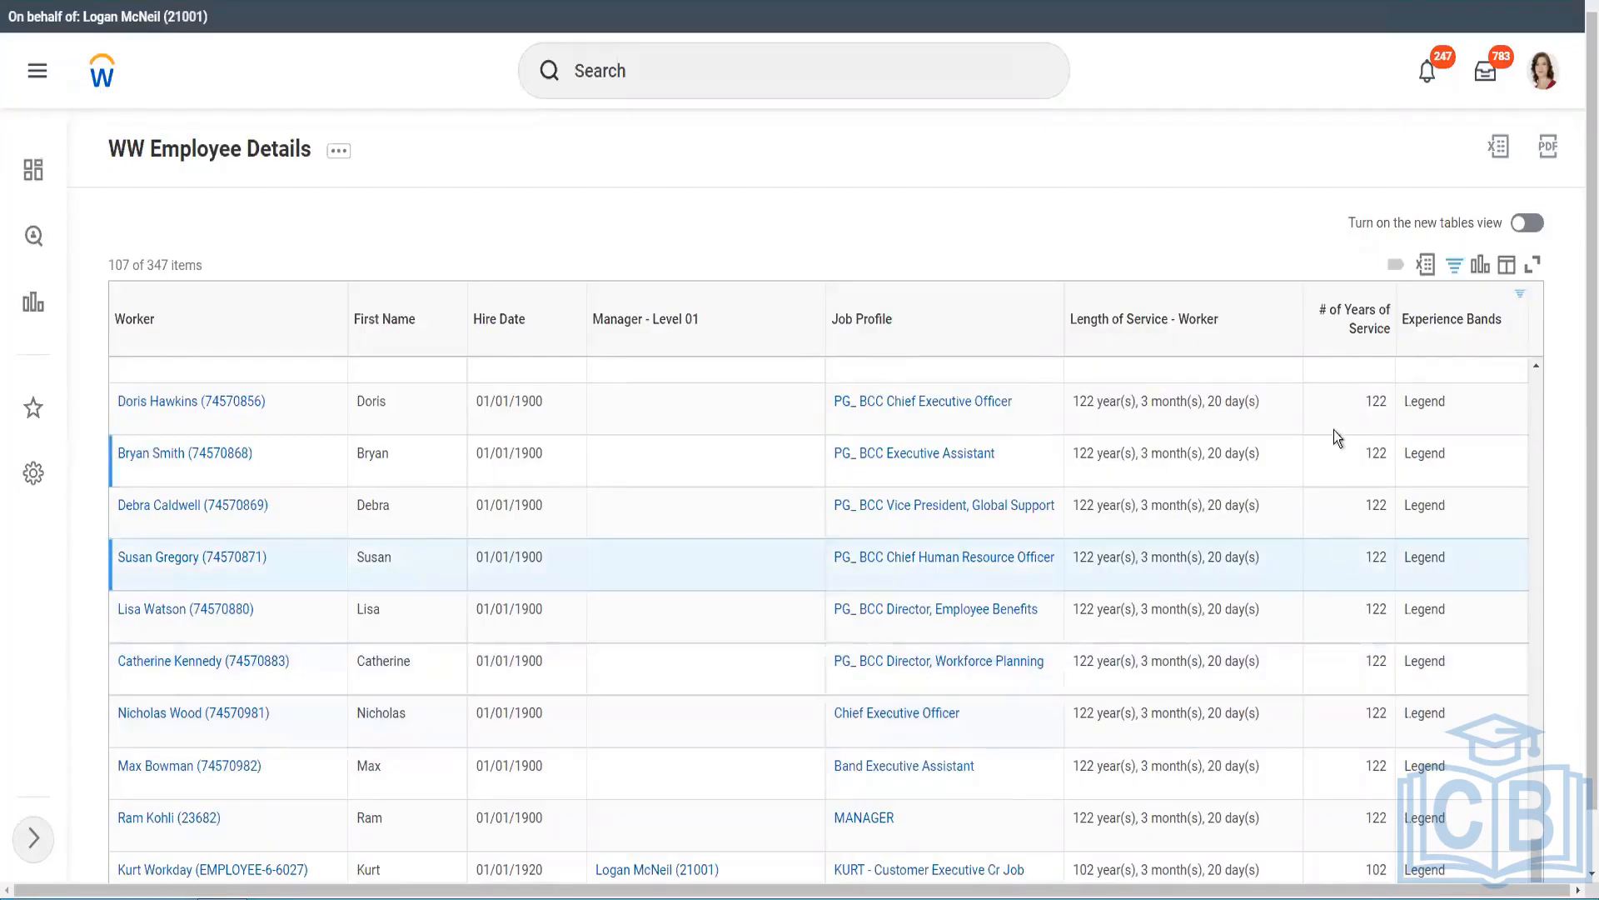
- Replace the Experience Bands filter value with Experienced and apply it
click(1462, 325)
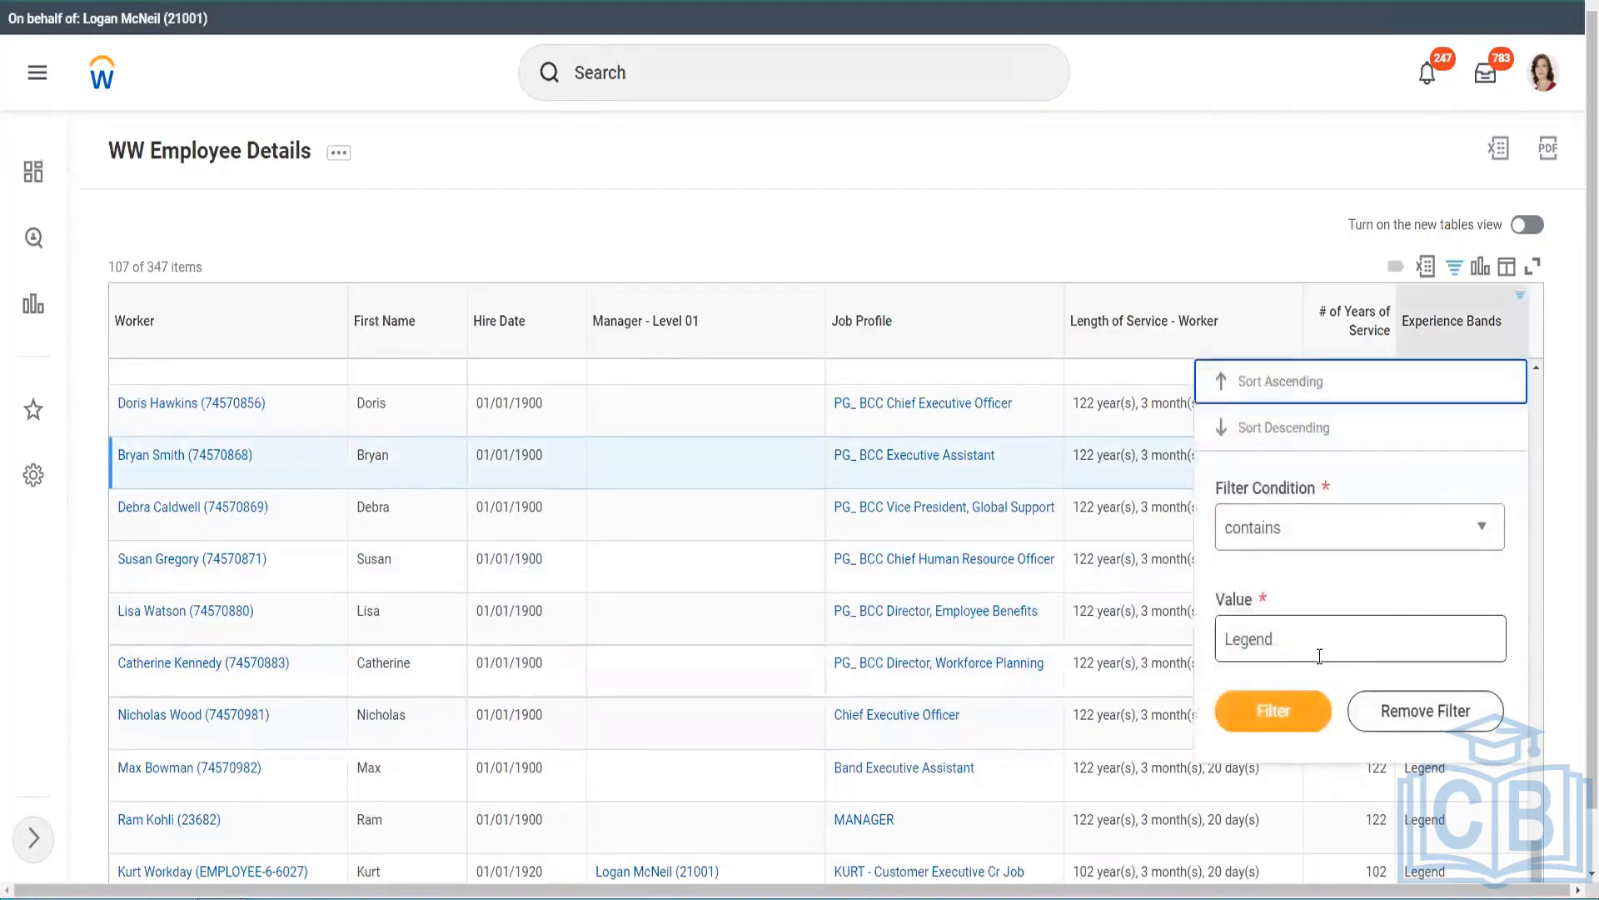
click(1310, 638)
drag(1310, 638, 1193, 629)
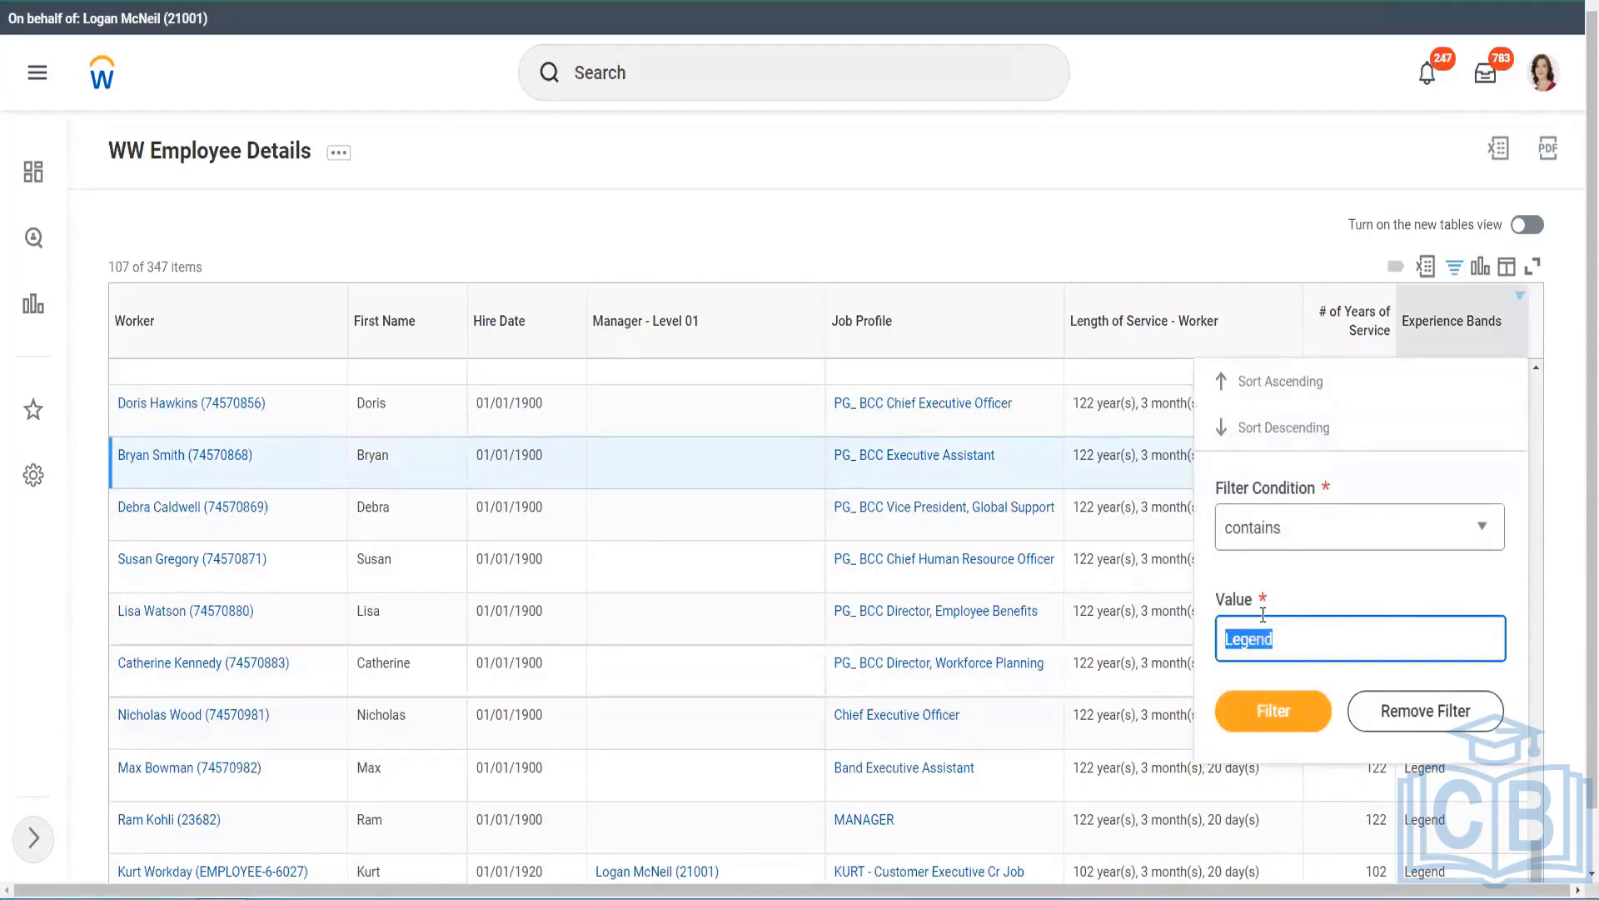
text(Experienced)
click(1278, 709)
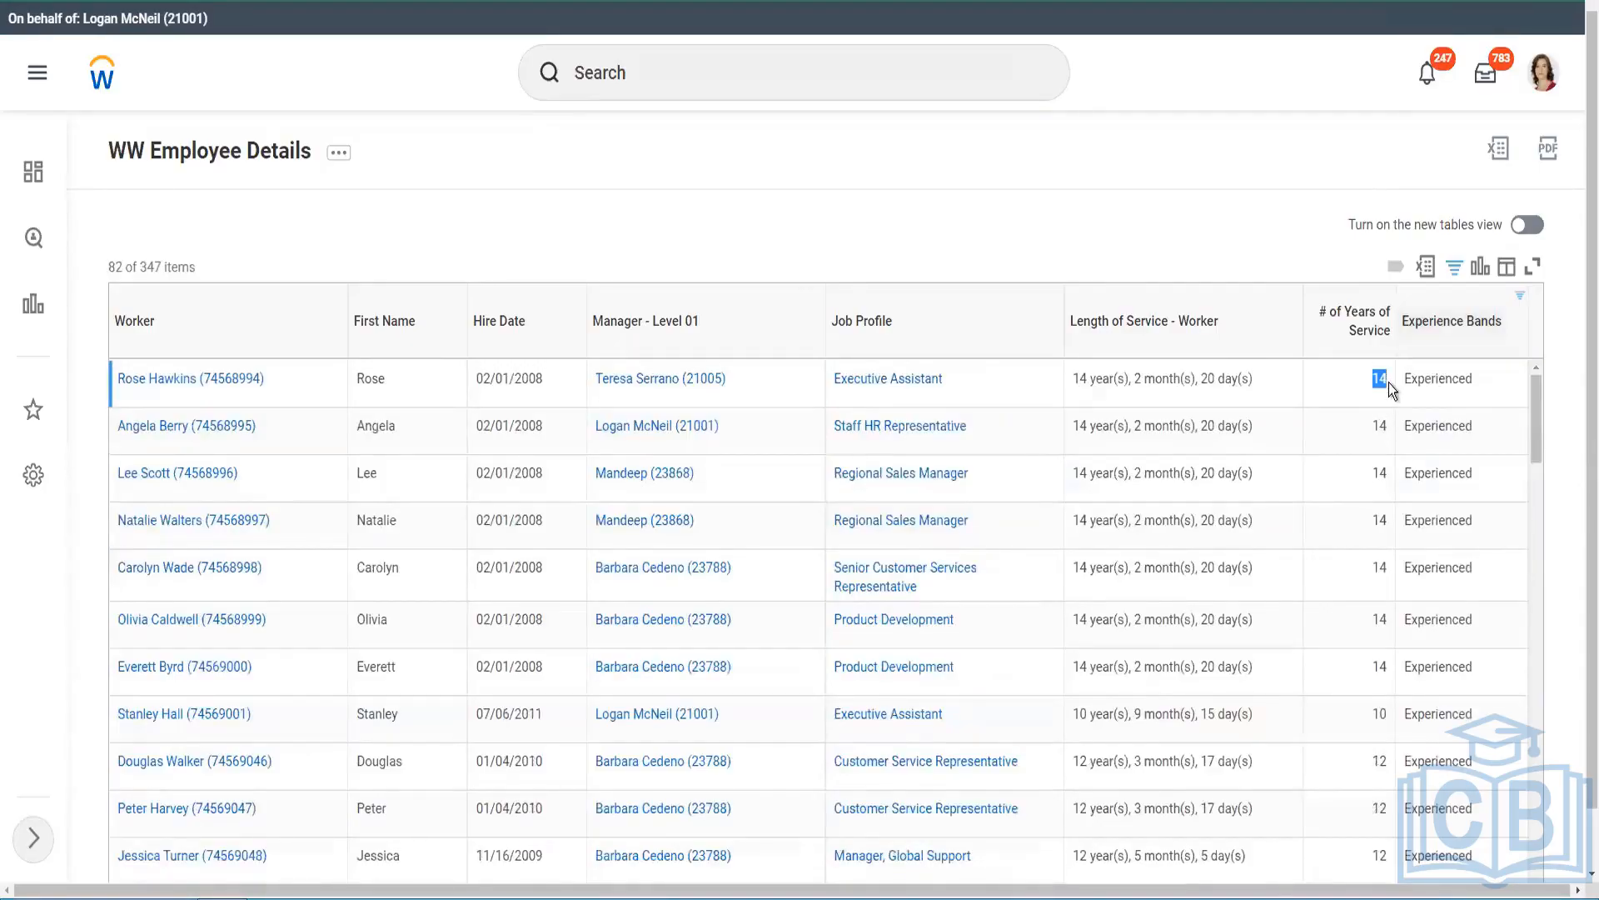
- Compare the first worker's years of service and band with the 8 - 15 years definition in the Notepad++ notes, and return to the Workday report
click(1446, 385)
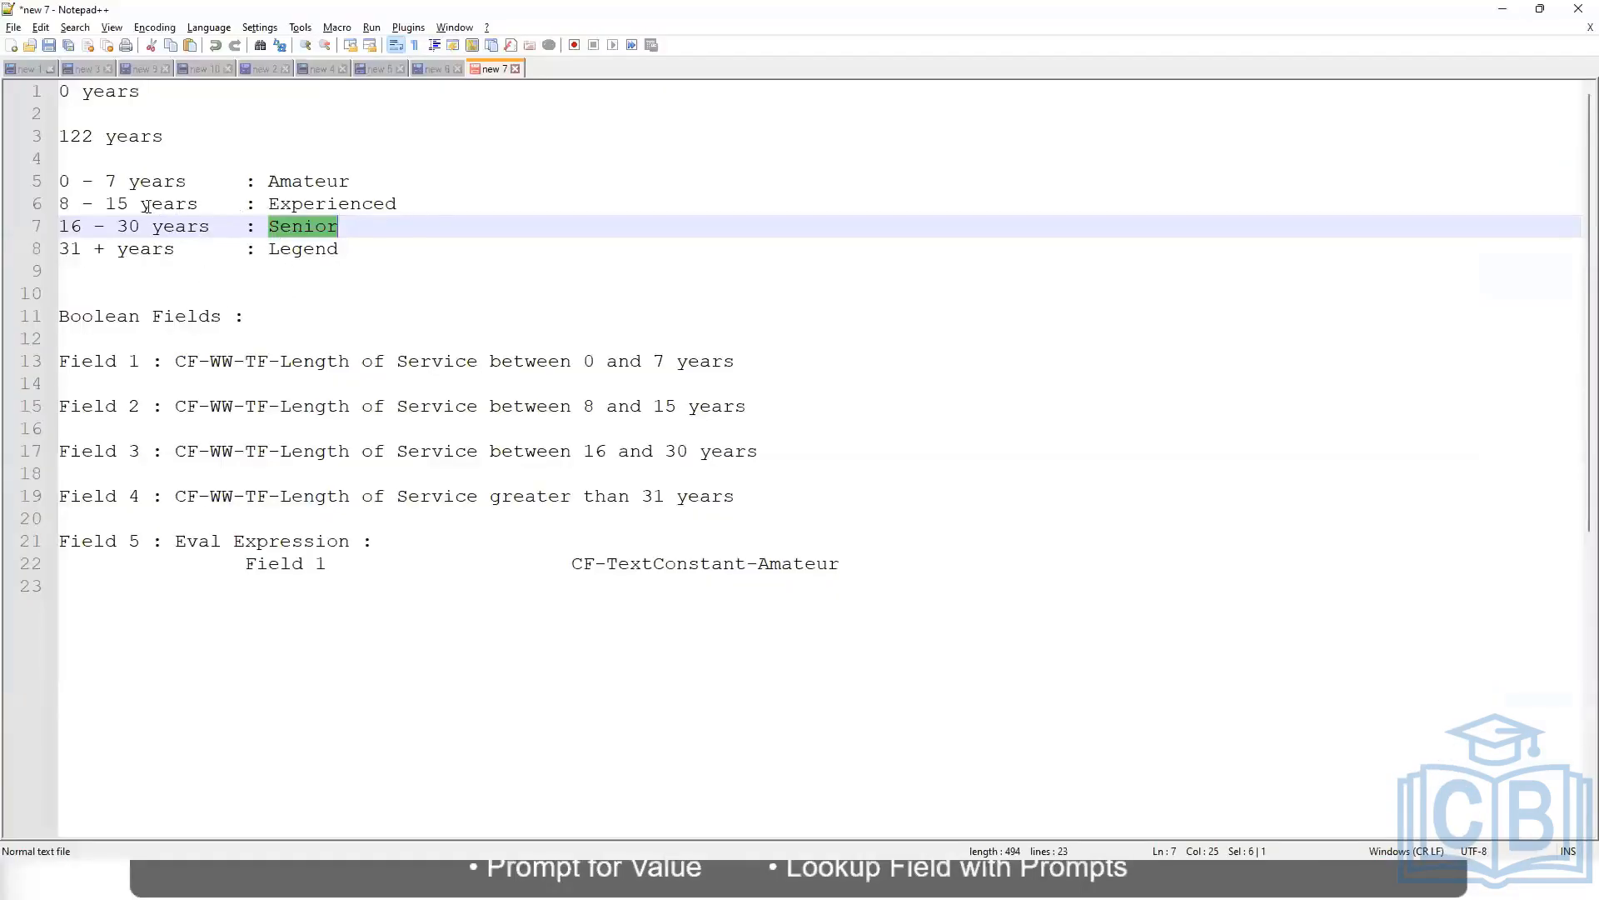
click(147, 206)
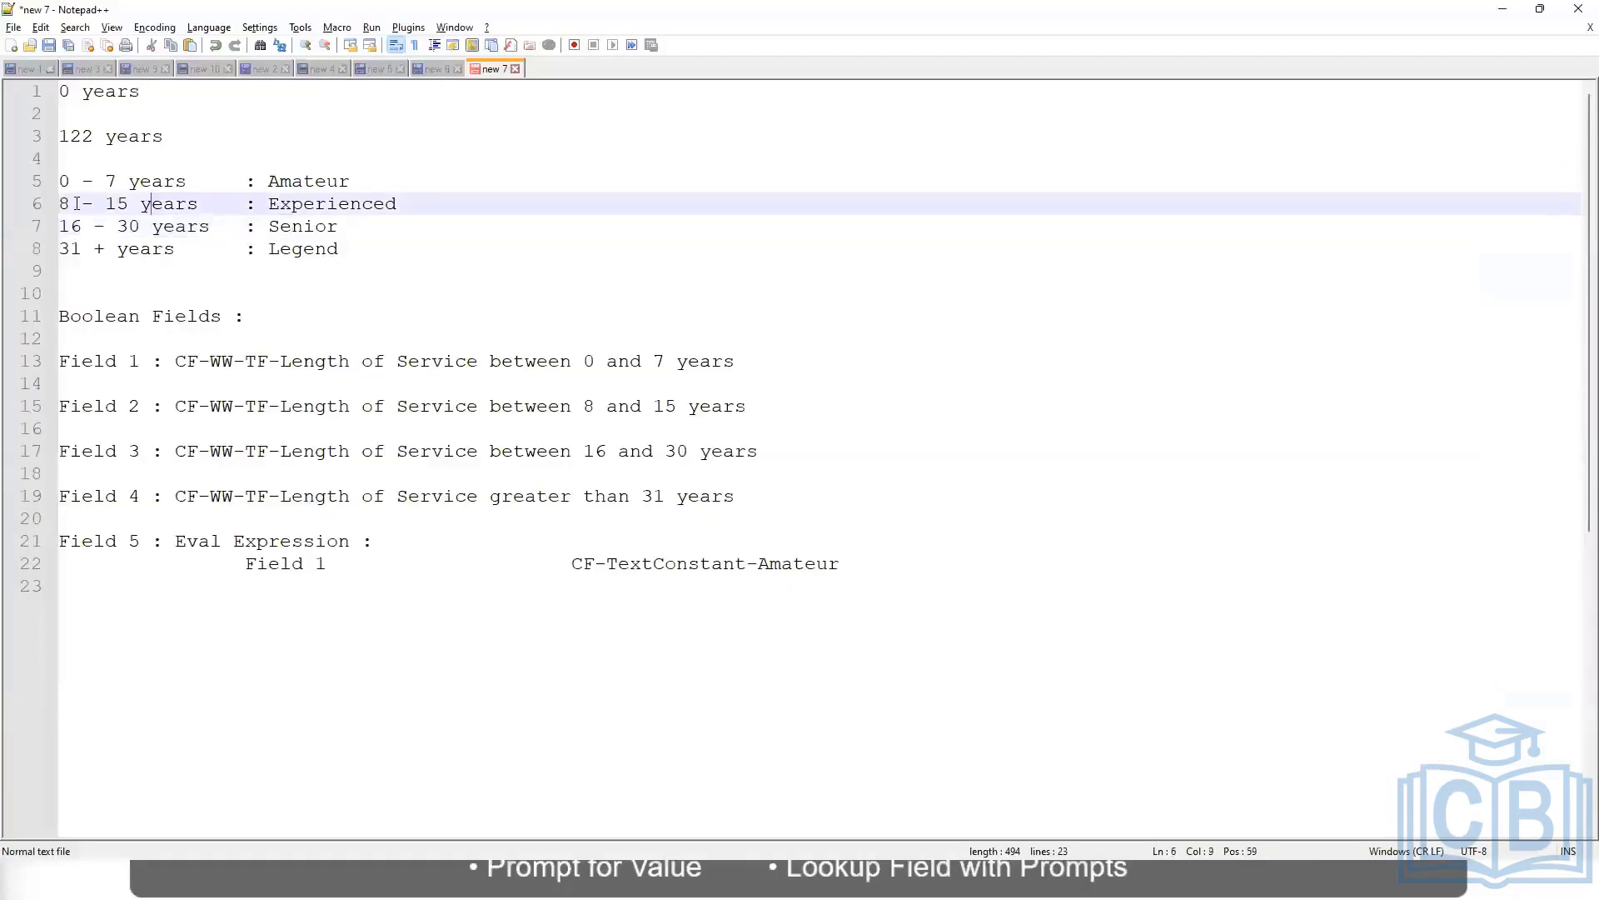
drag(73, 205, 120, 206)
click(126, 206)
click(185, 206)
key(alt+Tab)
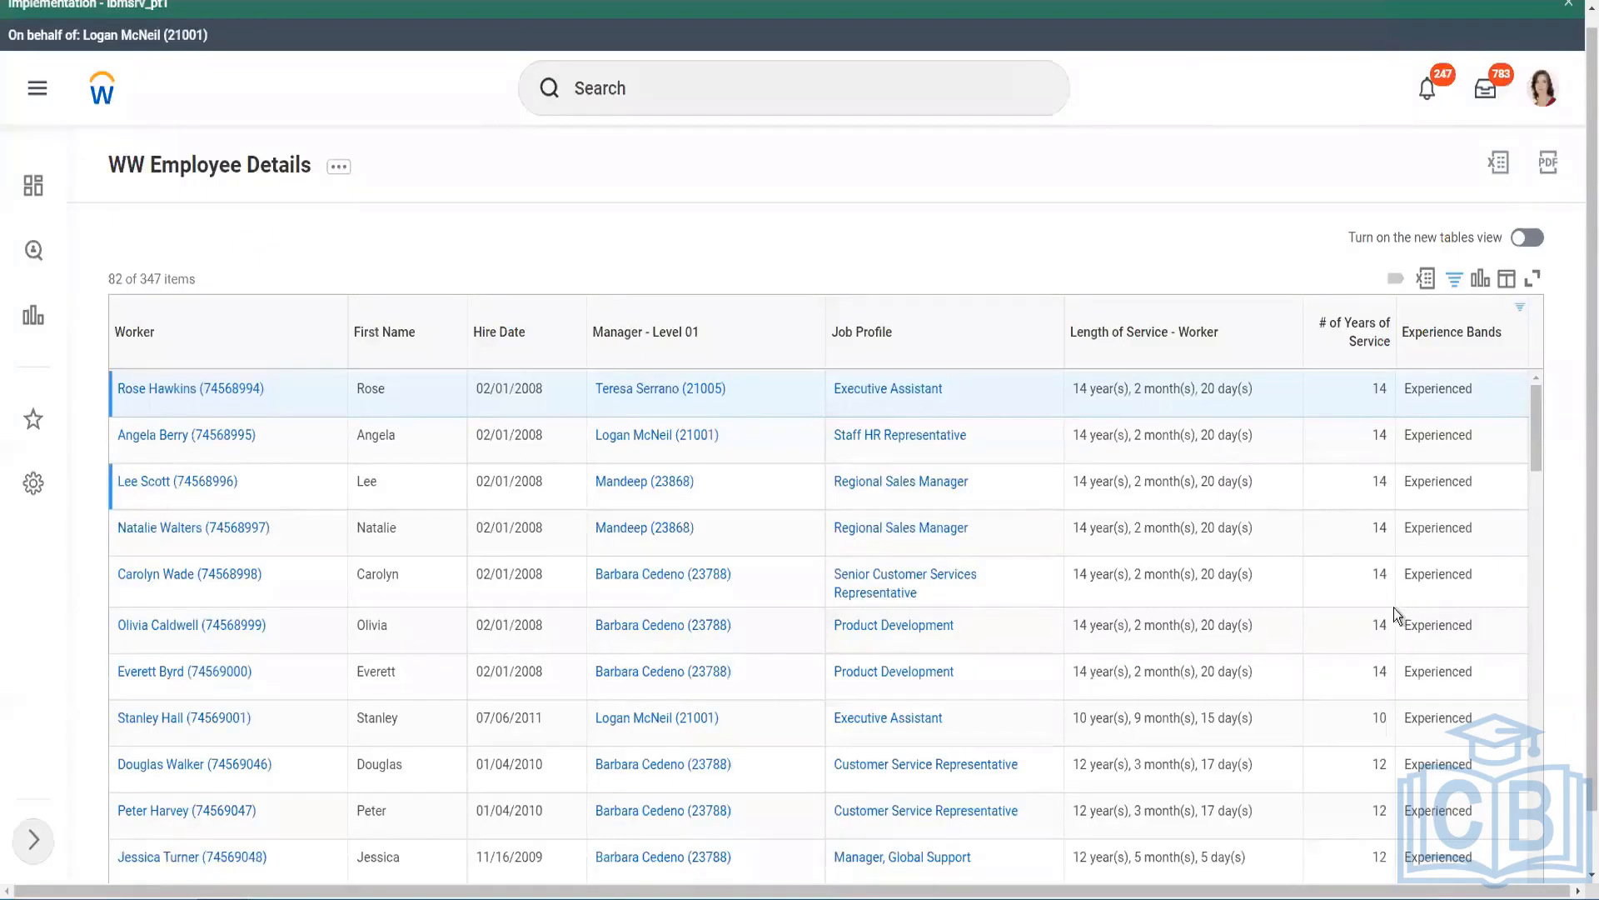
- Examine the length of service, number of years and experience band of several workers further down the Experienced list
scroll(1382, 608, down, 3)
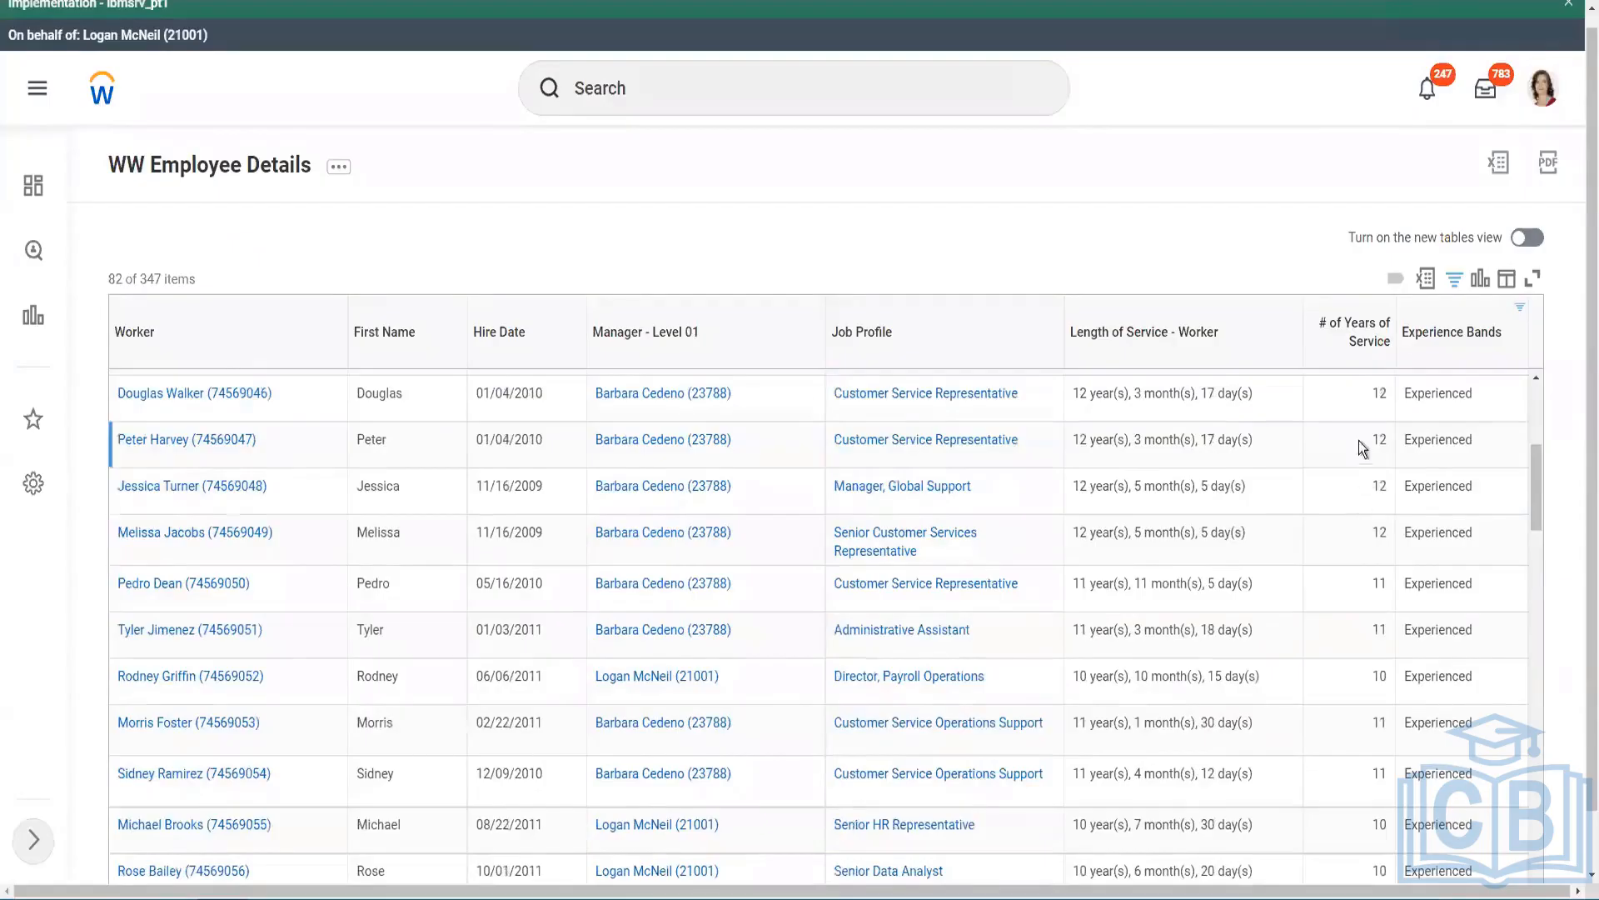
drag(1367, 440, 1401, 451)
double_click(1440, 441)
scroll(1382, 585, down, 1)
scroll(1383, 584, down, 1)
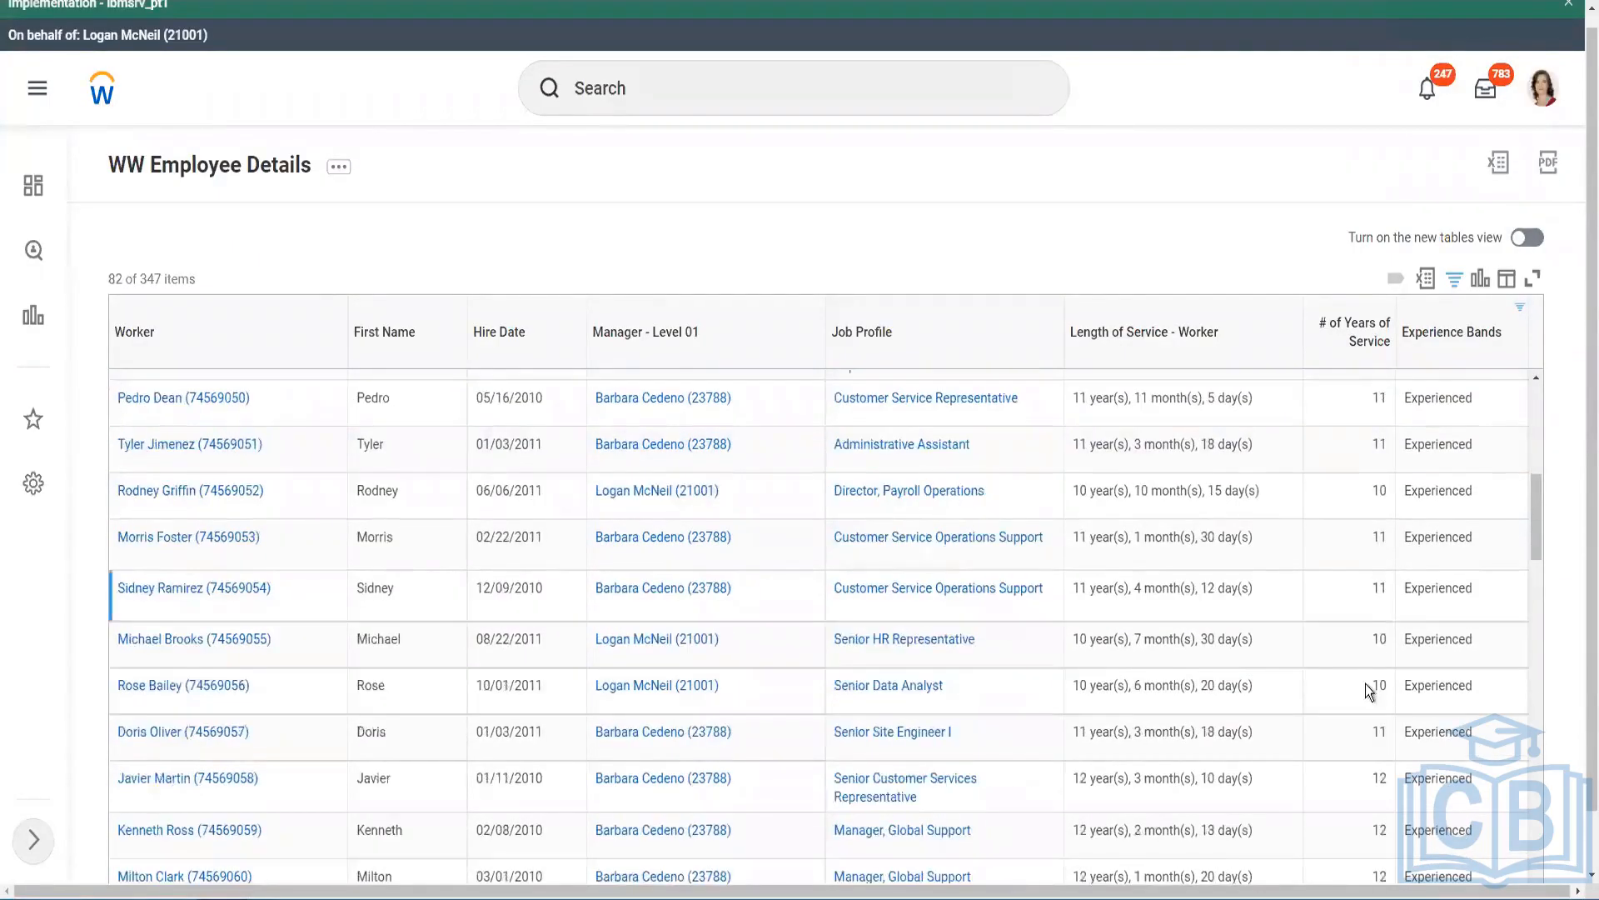
click(1380, 592)
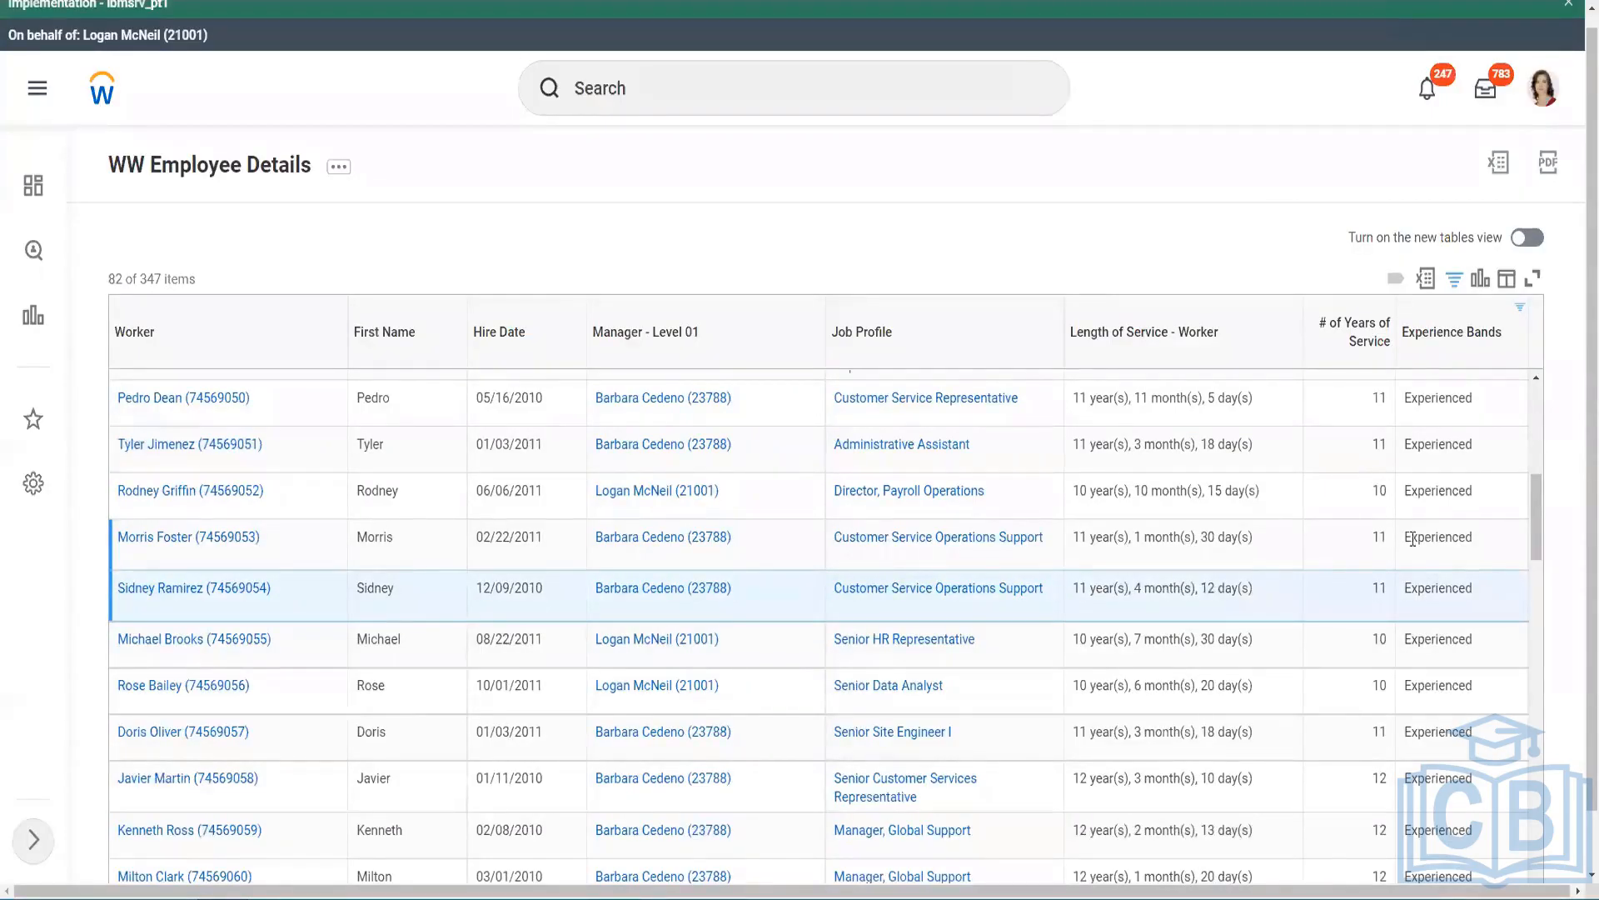
click(1457, 531)
scroll(1415, 688, down, 6)
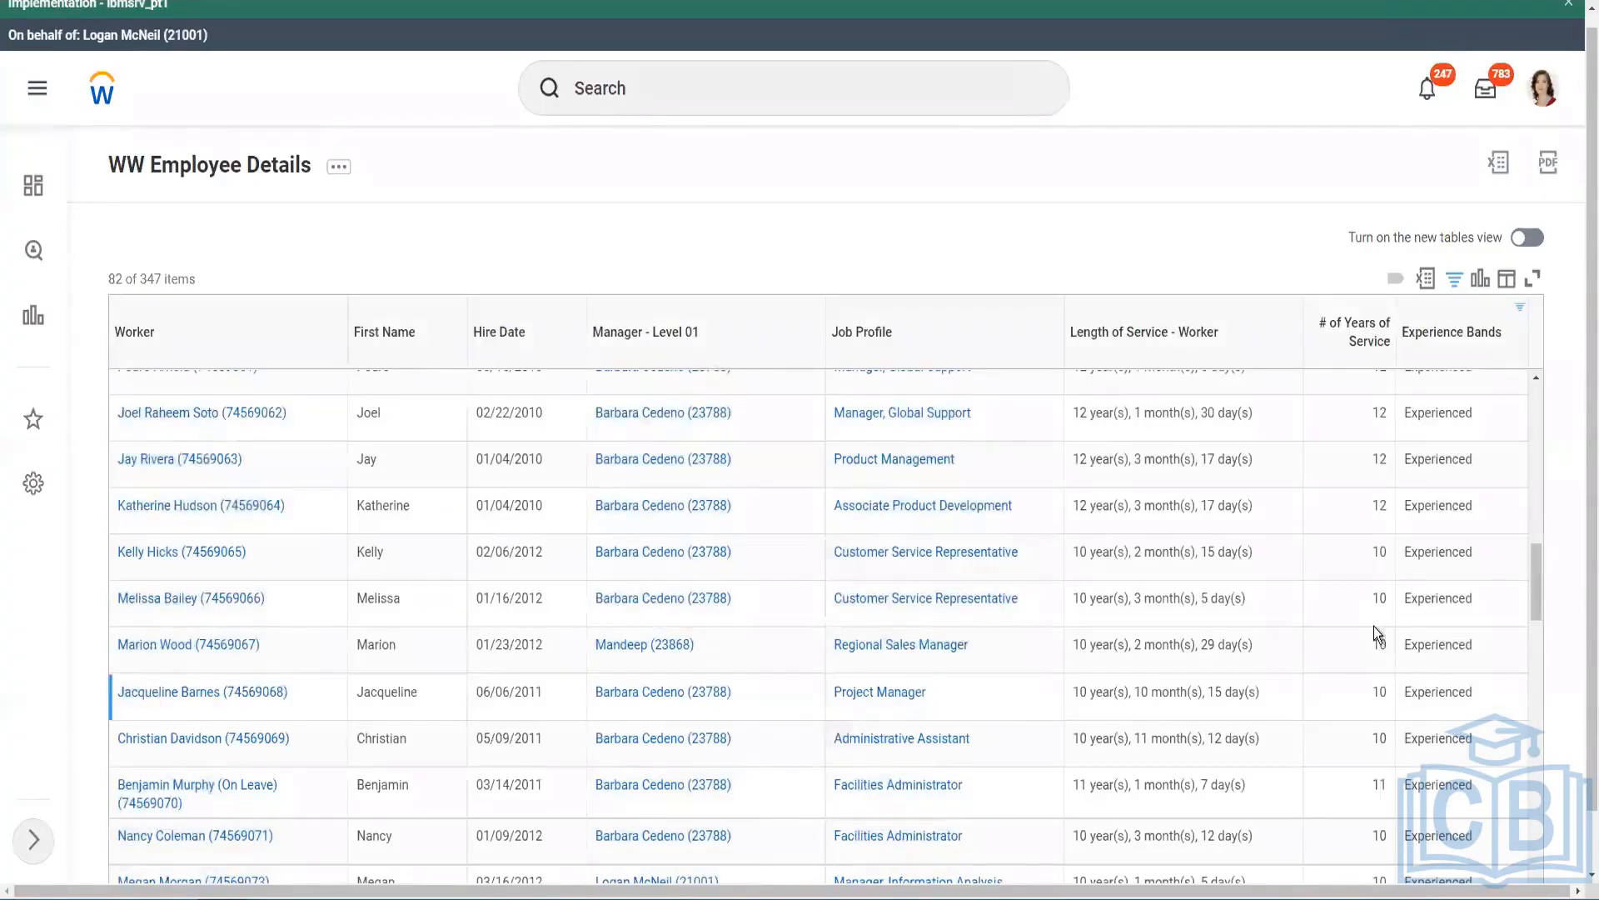
click(1432, 613)
double_click(1439, 601)
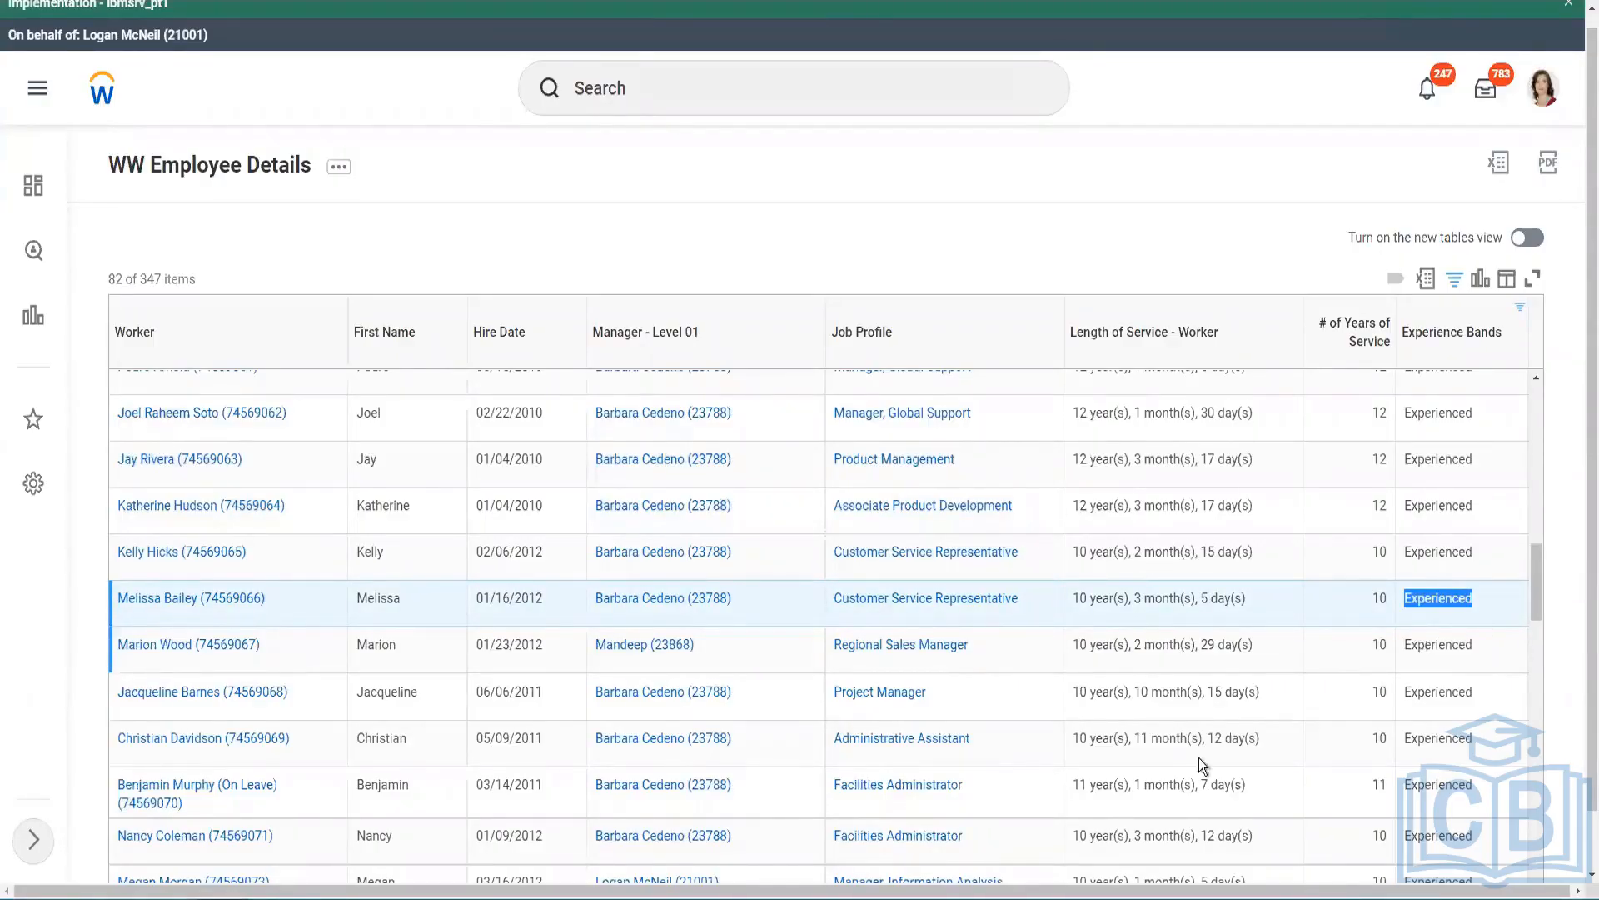
double_click(1427, 409)
click(1447, 406)
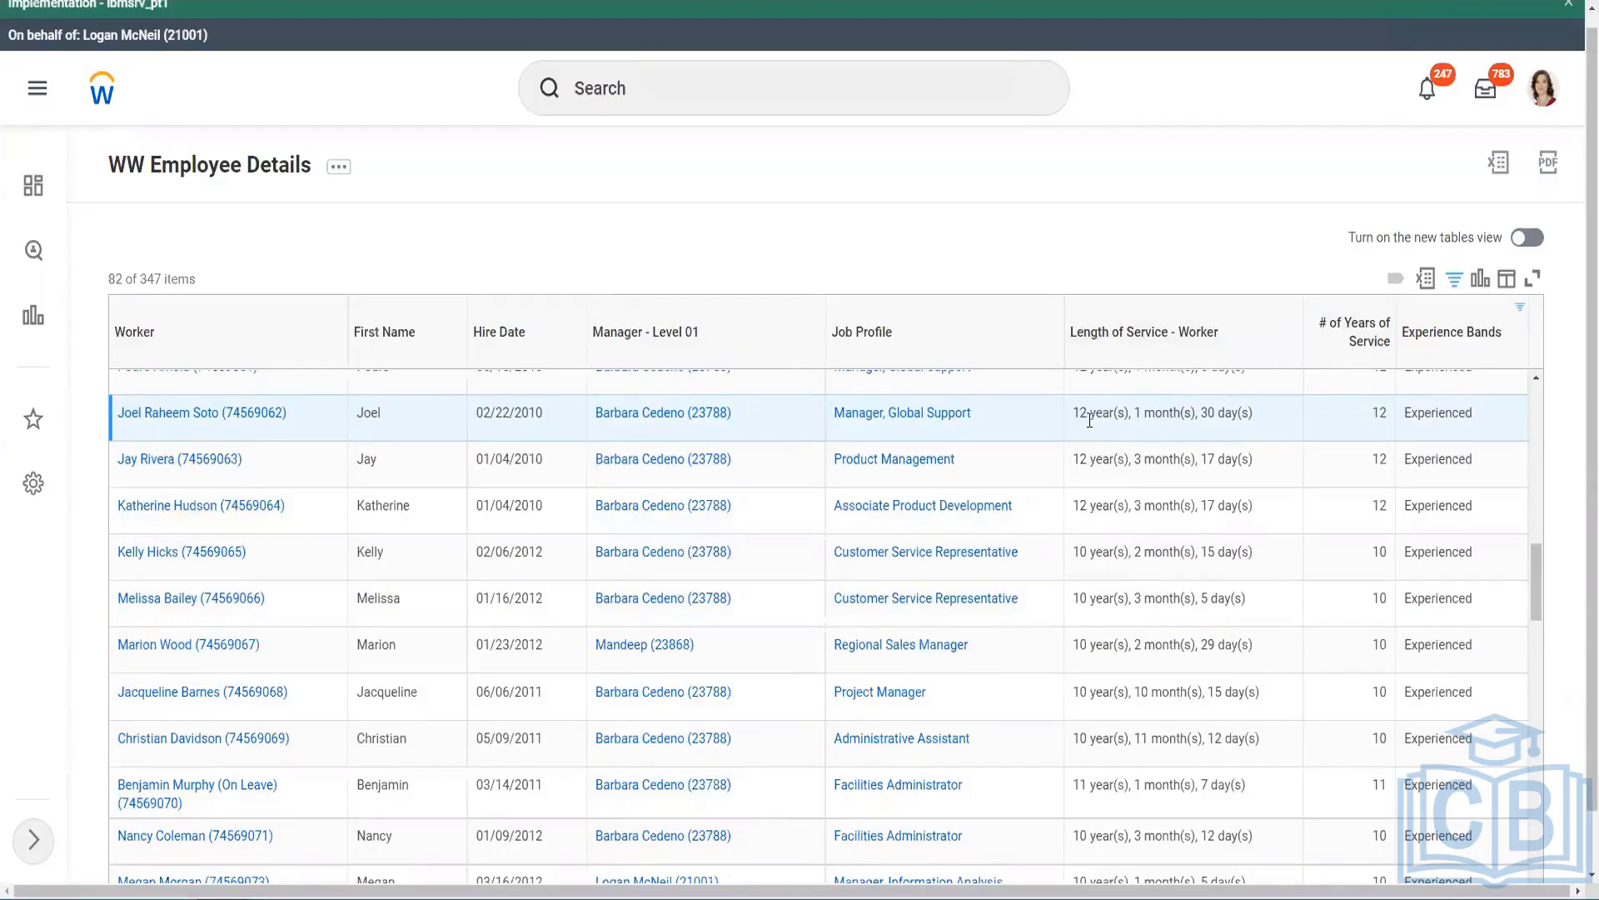
drag(1081, 417, 1074, 417)
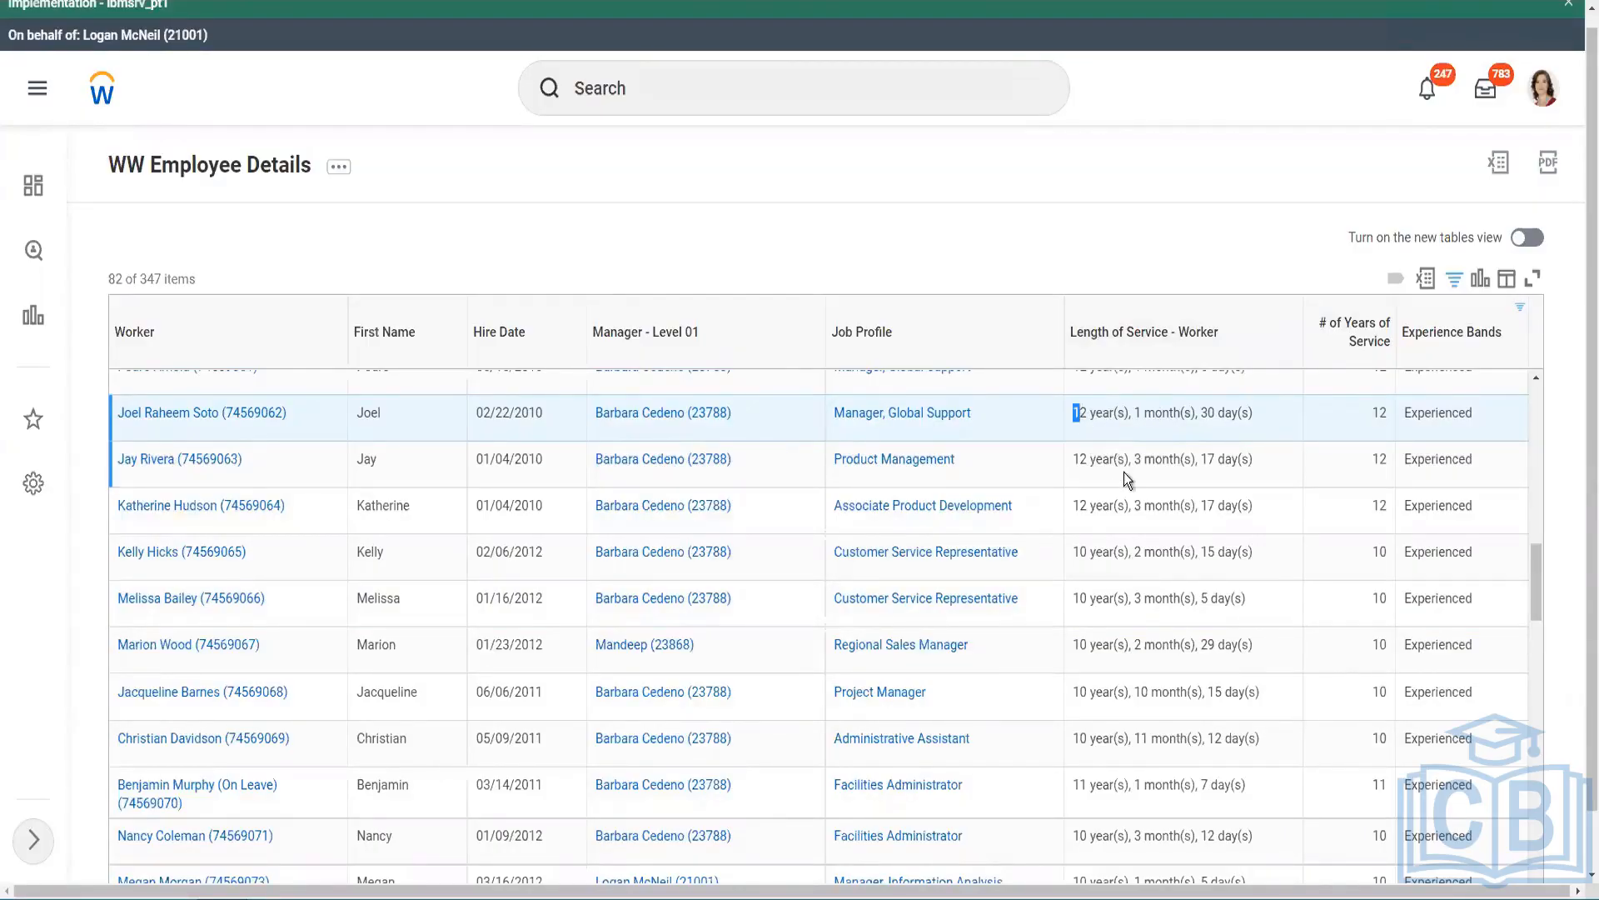
- Compare the length of service with the number of years of service for the workers hired on 02/22/2010 and 05/09/2011
click(1133, 411)
drag(1073, 414, 1225, 413)
click(1387, 412)
click(1096, 738)
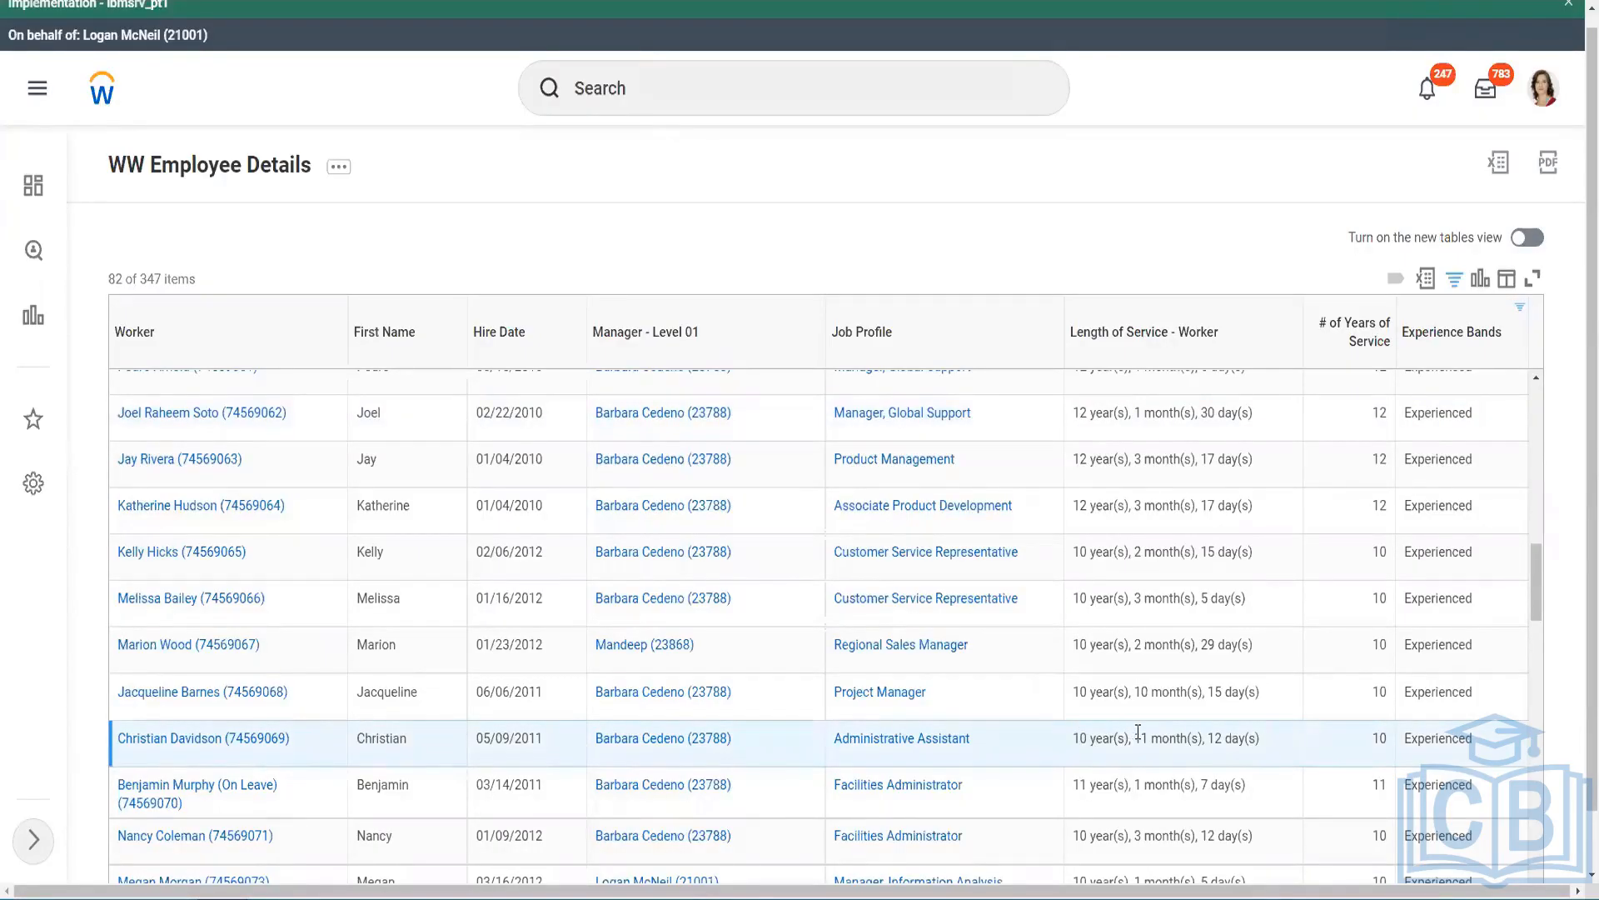
drag(1133, 739, 1178, 740)
click(1216, 741)
double_click(1374, 742)
click(1373, 507)
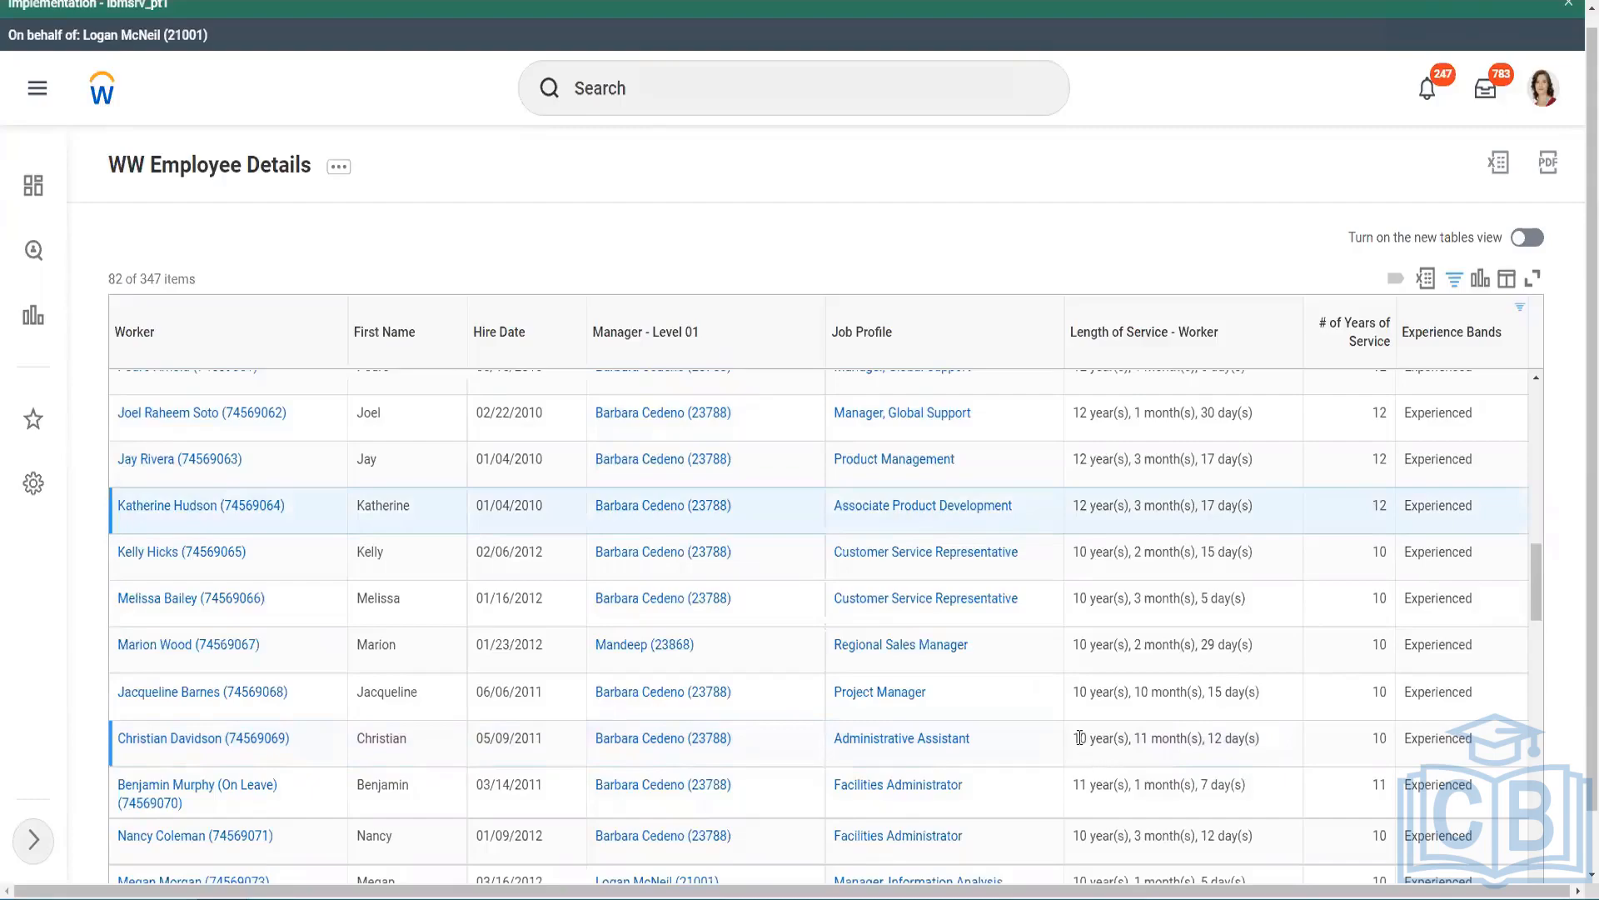
drag(1075, 737, 1092, 734)
click(1208, 734)
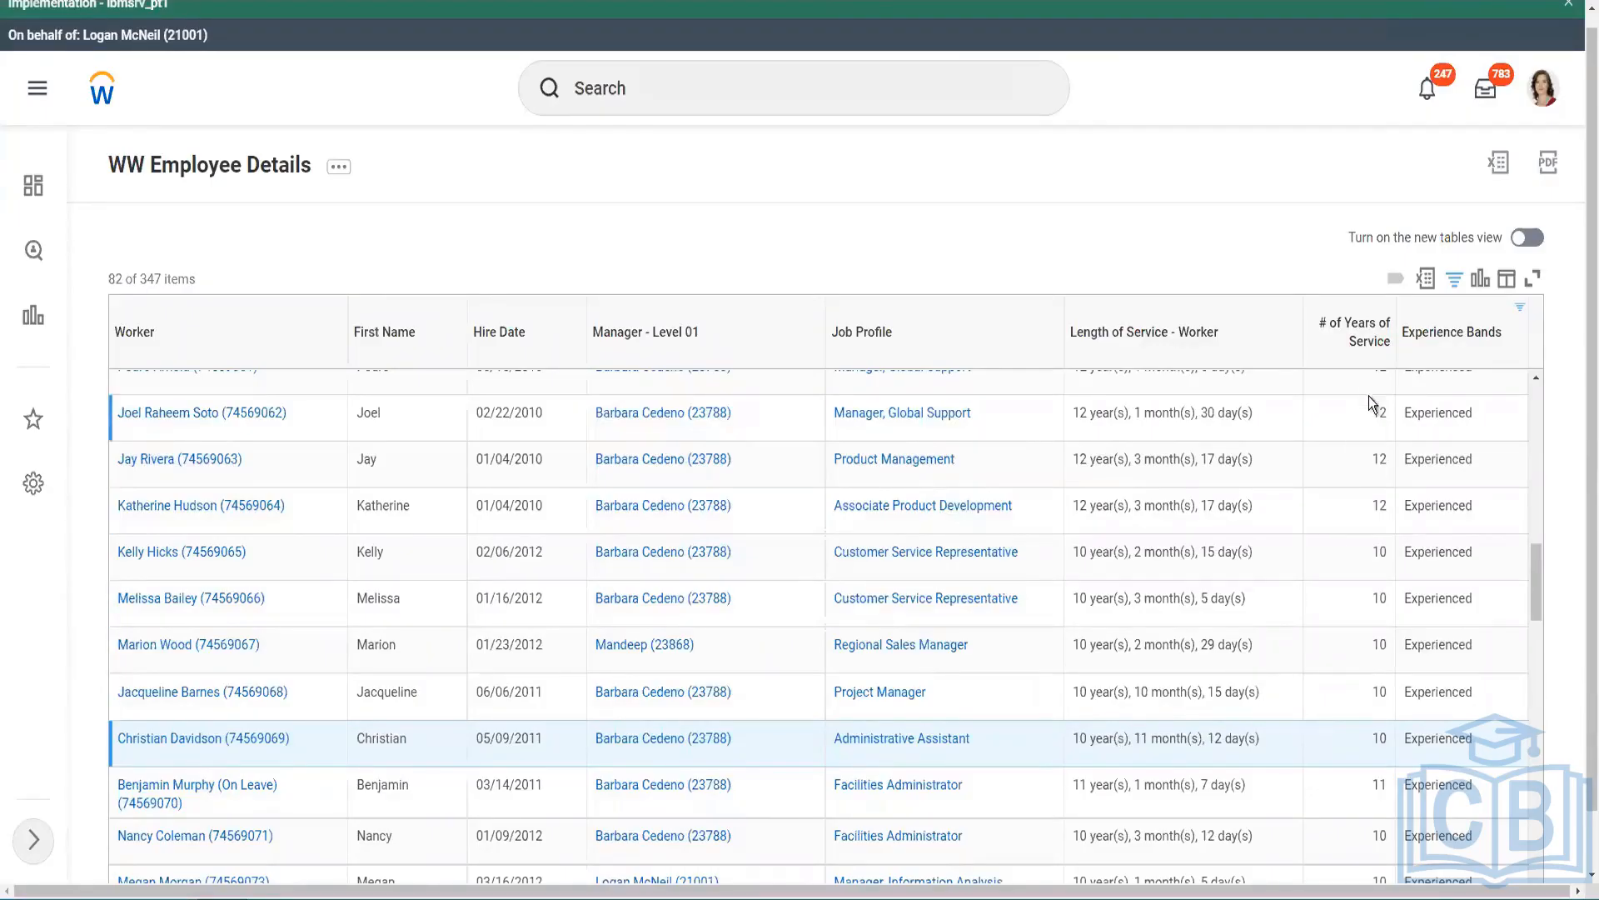
drag(1375, 414, 1388, 414)
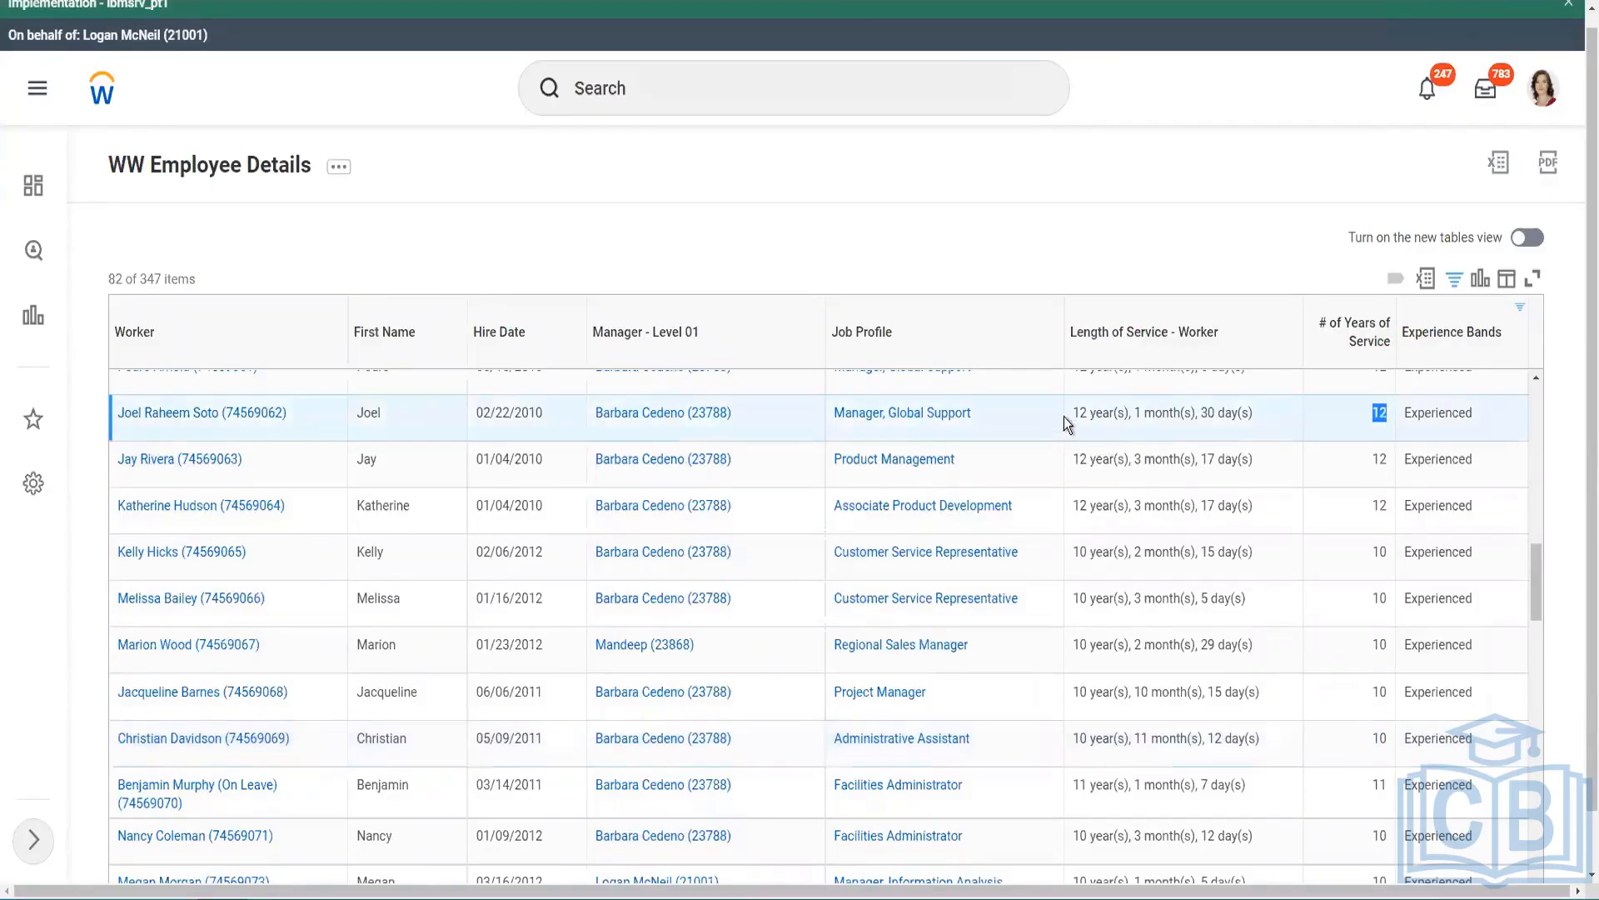
drag(1072, 412, 1274, 410)
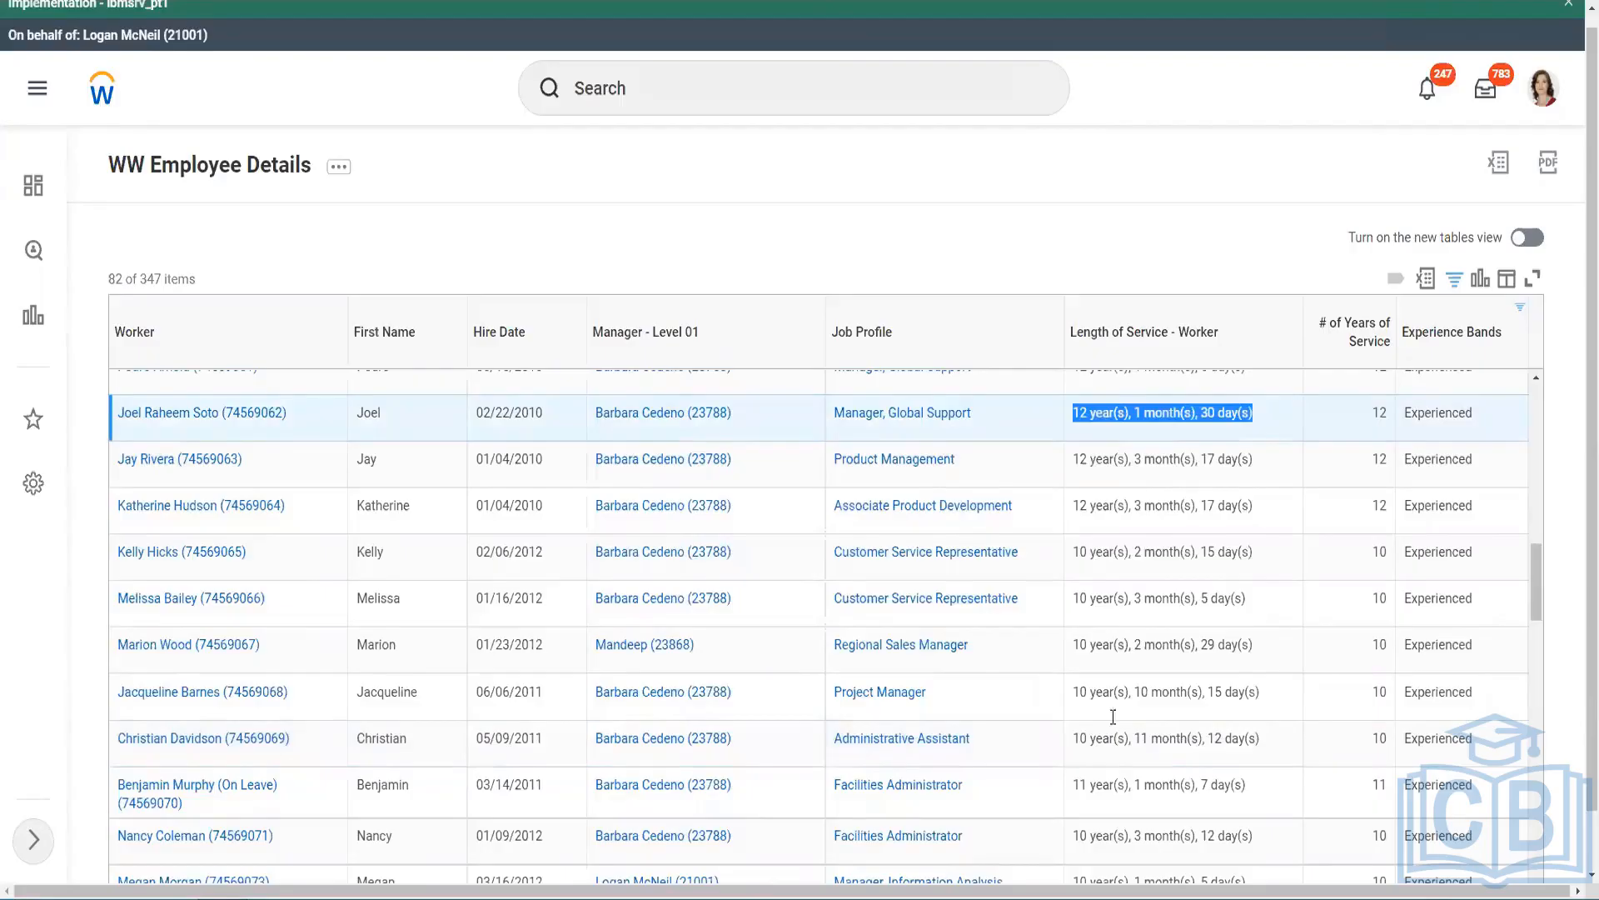
click(1291, 743)
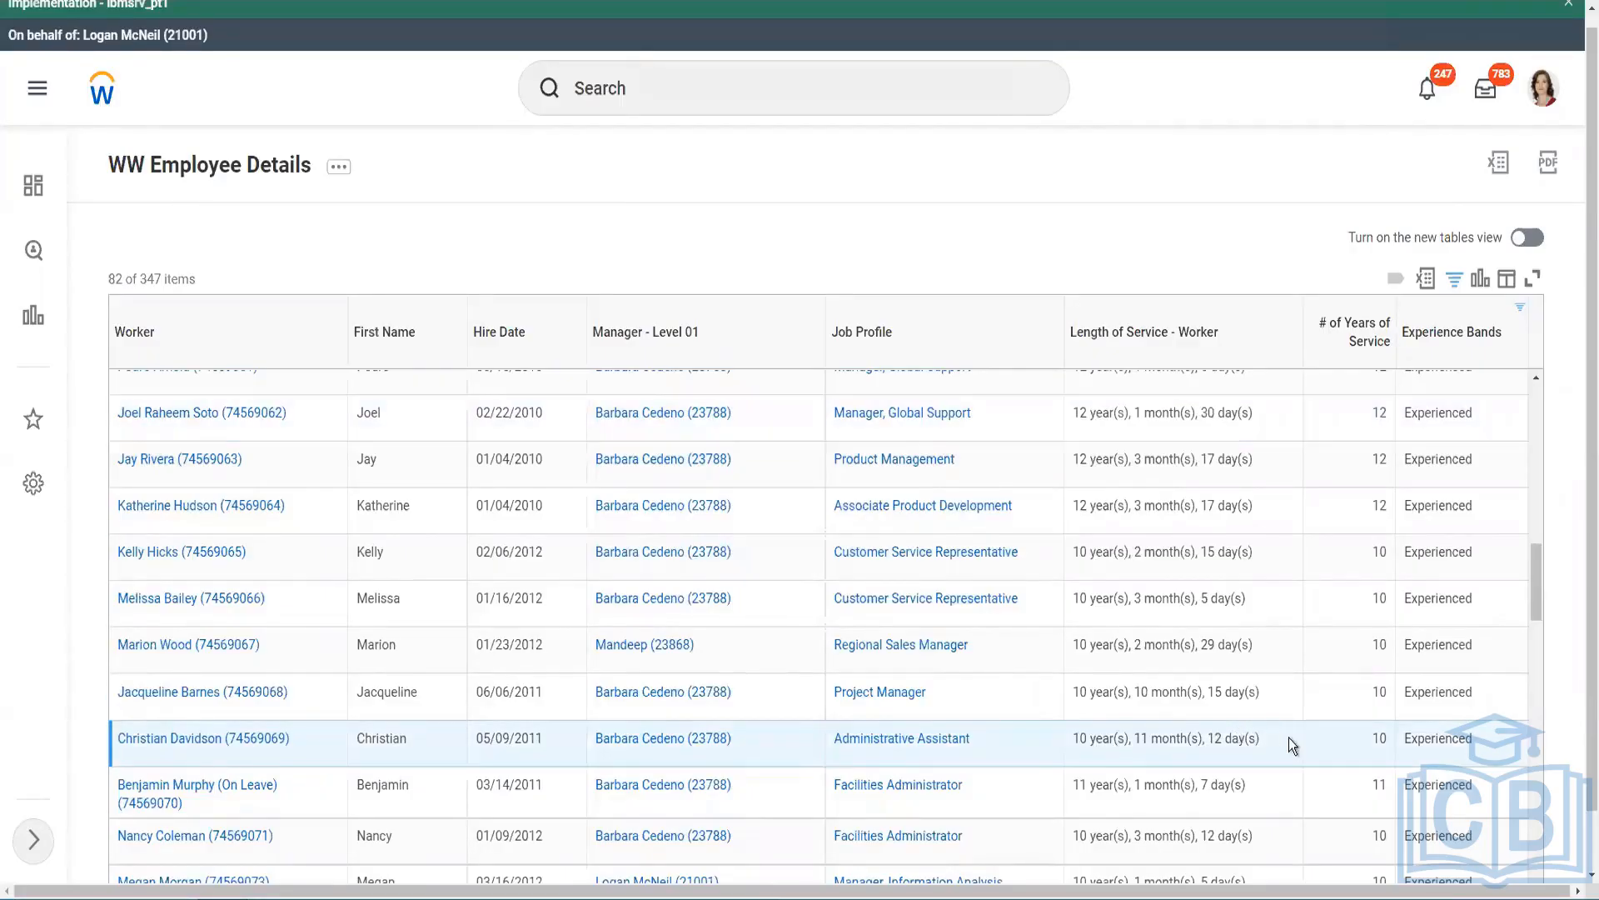
drag(1361, 737, 1388, 738)
click(1321, 744)
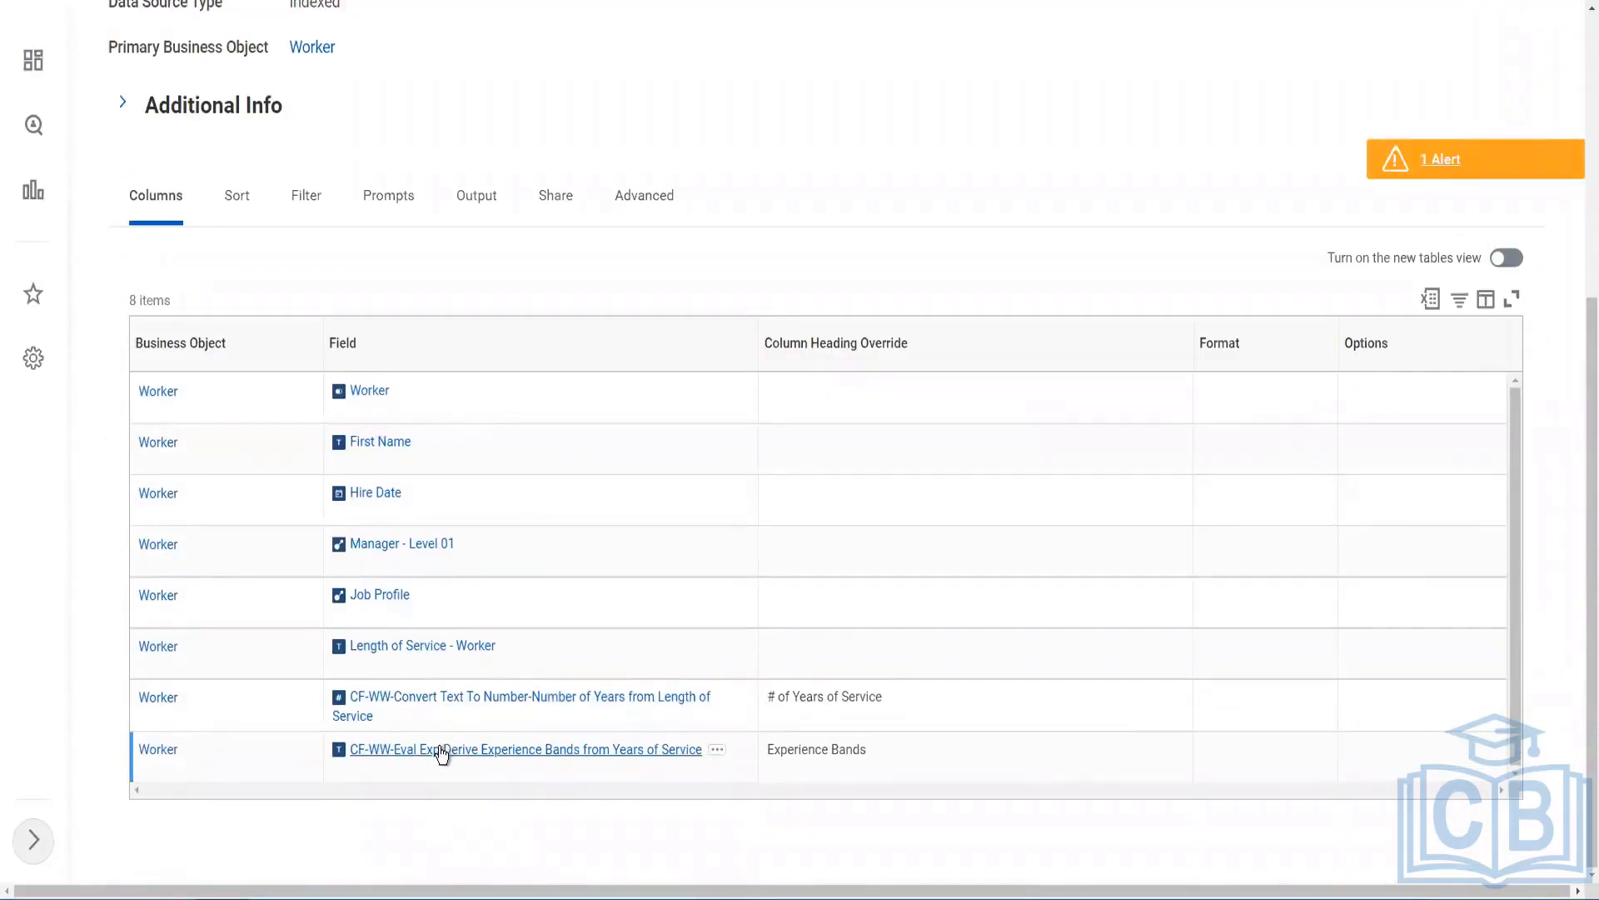
- Open the CF-WW-Eval Exp-Derive Experience Bands from Years of Service field from the report definition and examine its conditions and return values
right_click(435, 760)
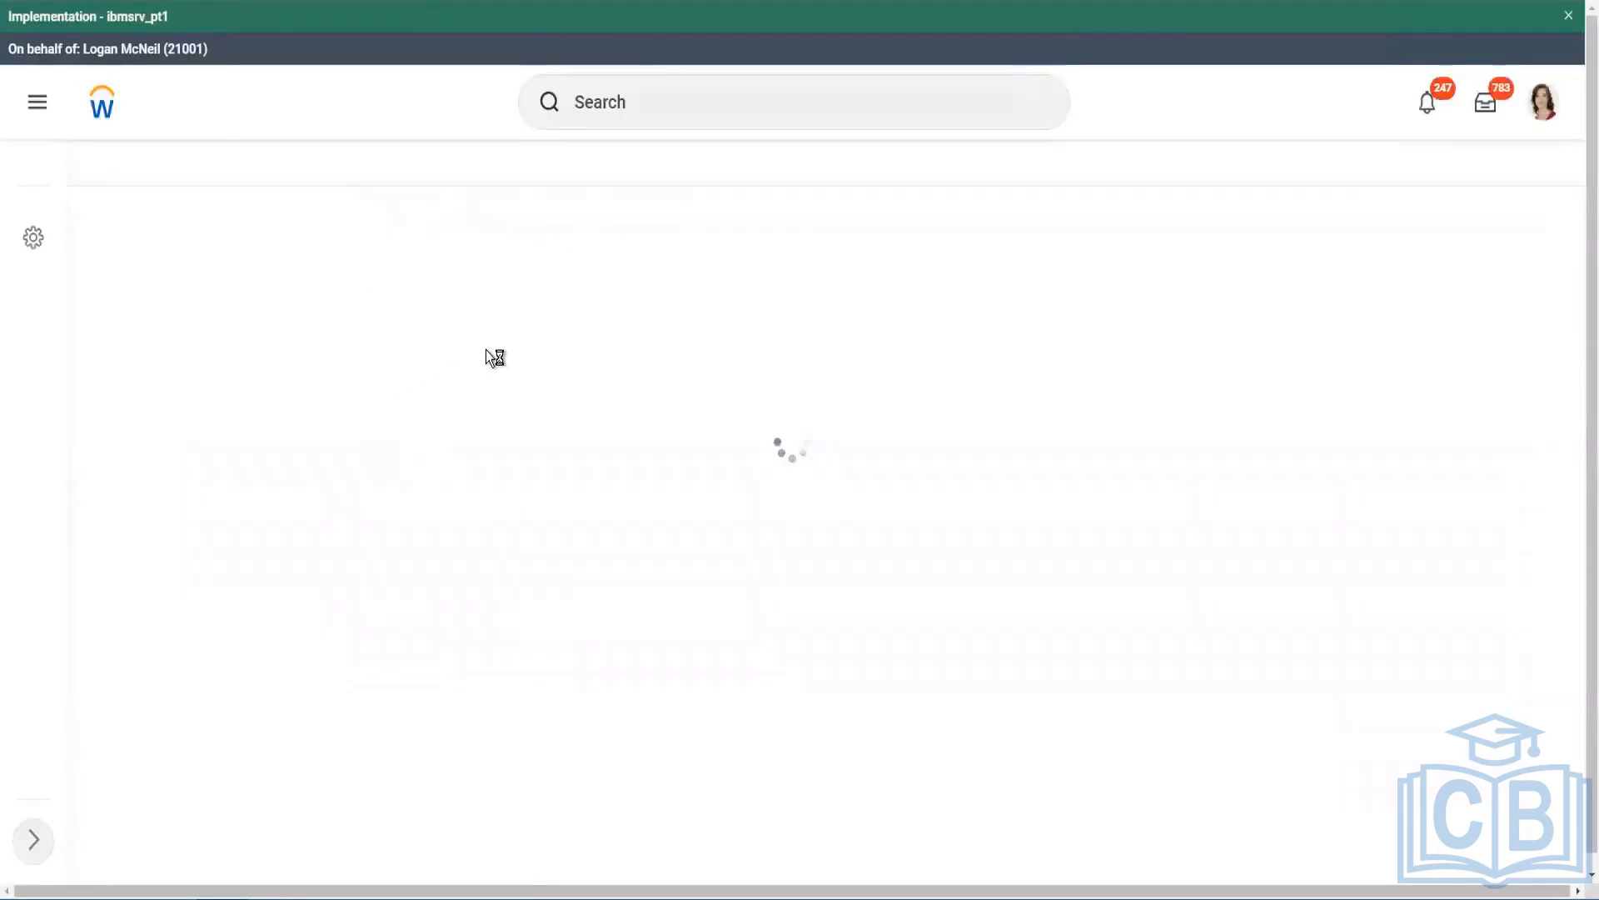
click(1565, 19)
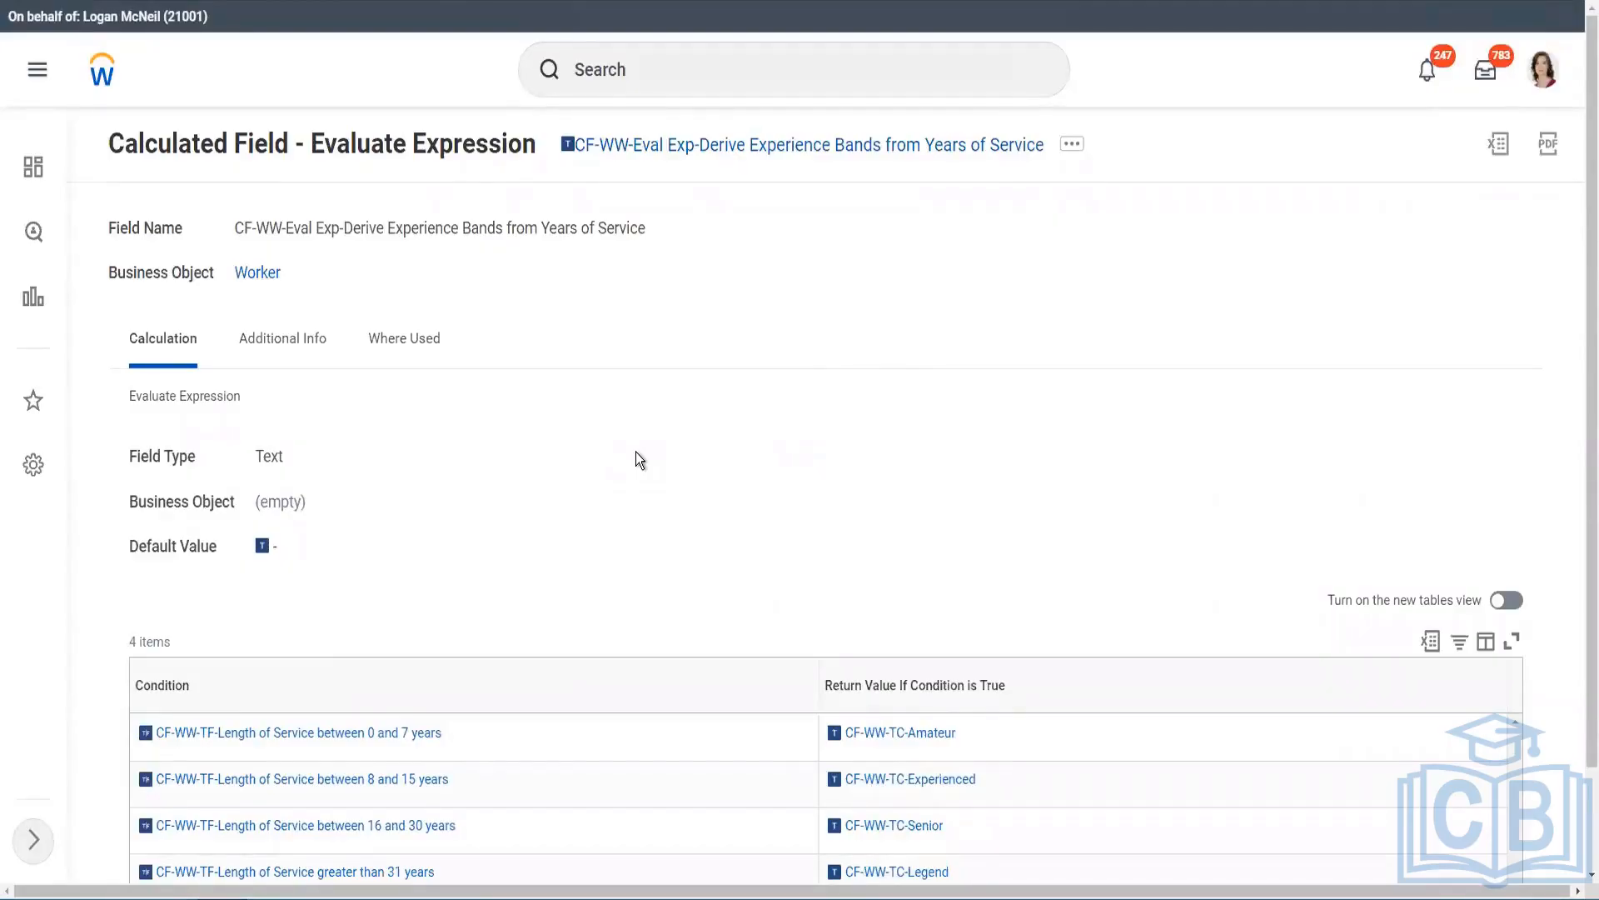
scroll(649, 458, down, 1)
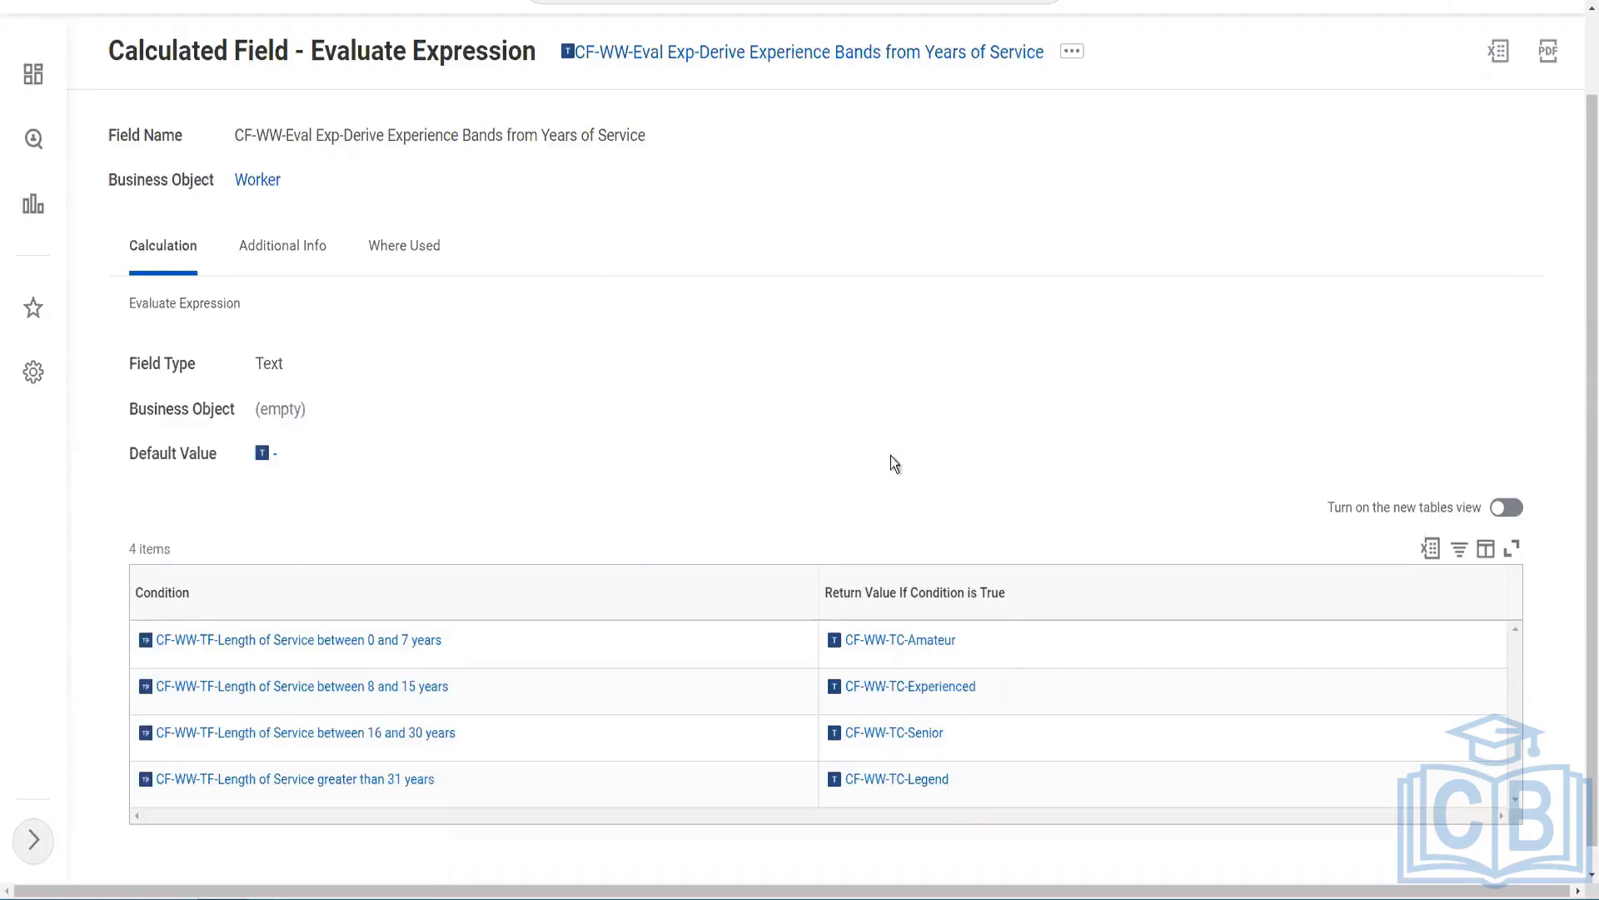
click(717, 574)
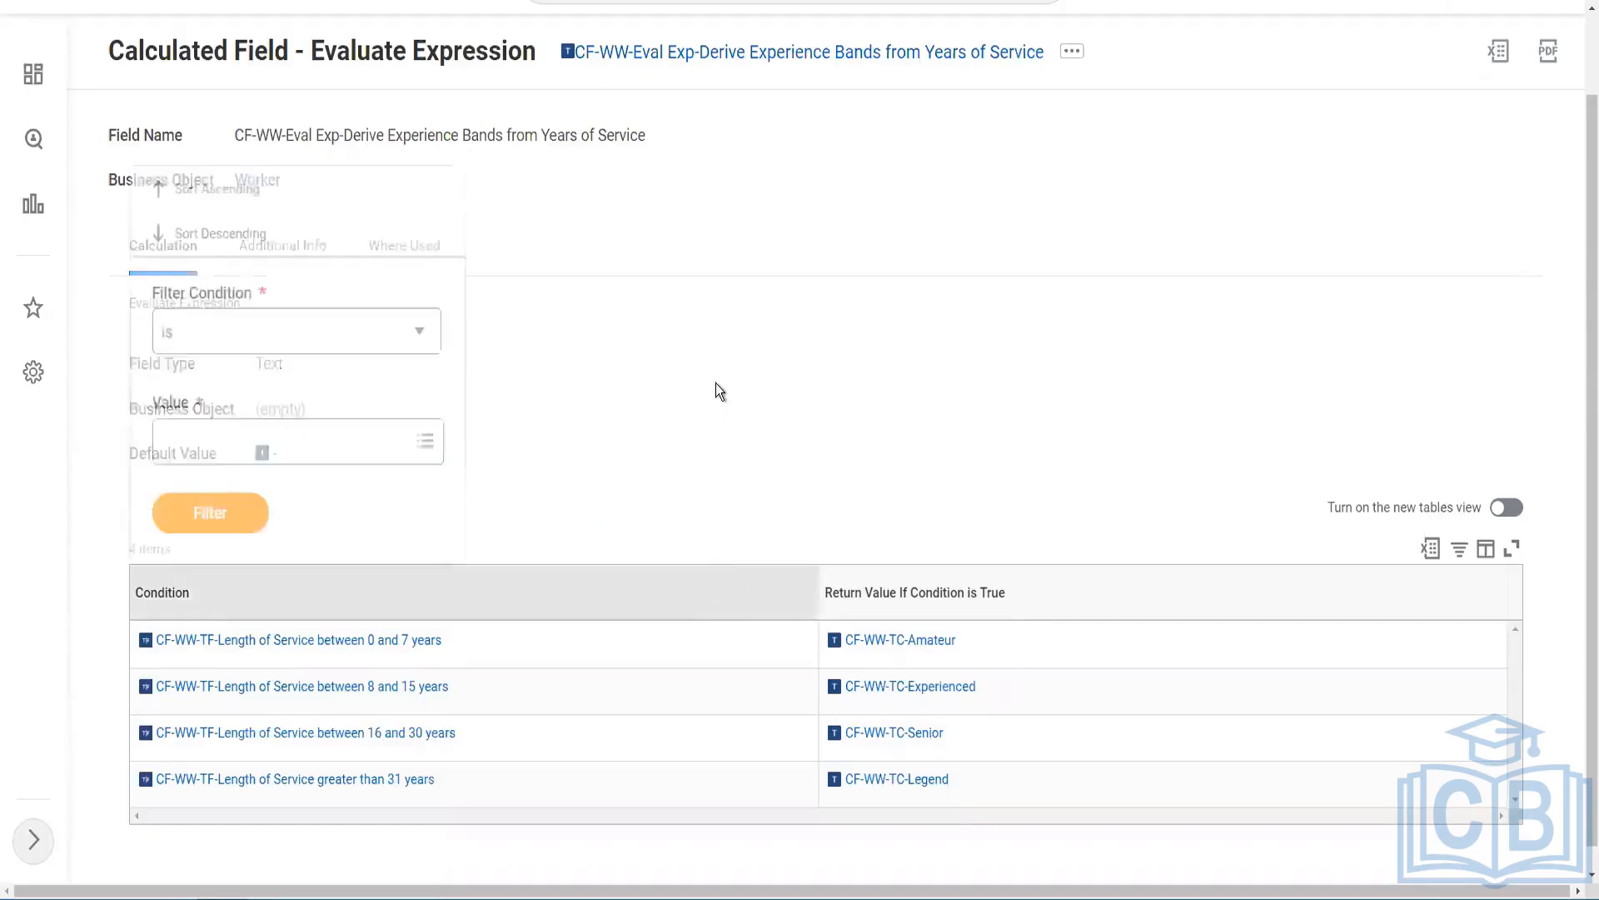
click(715, 387)
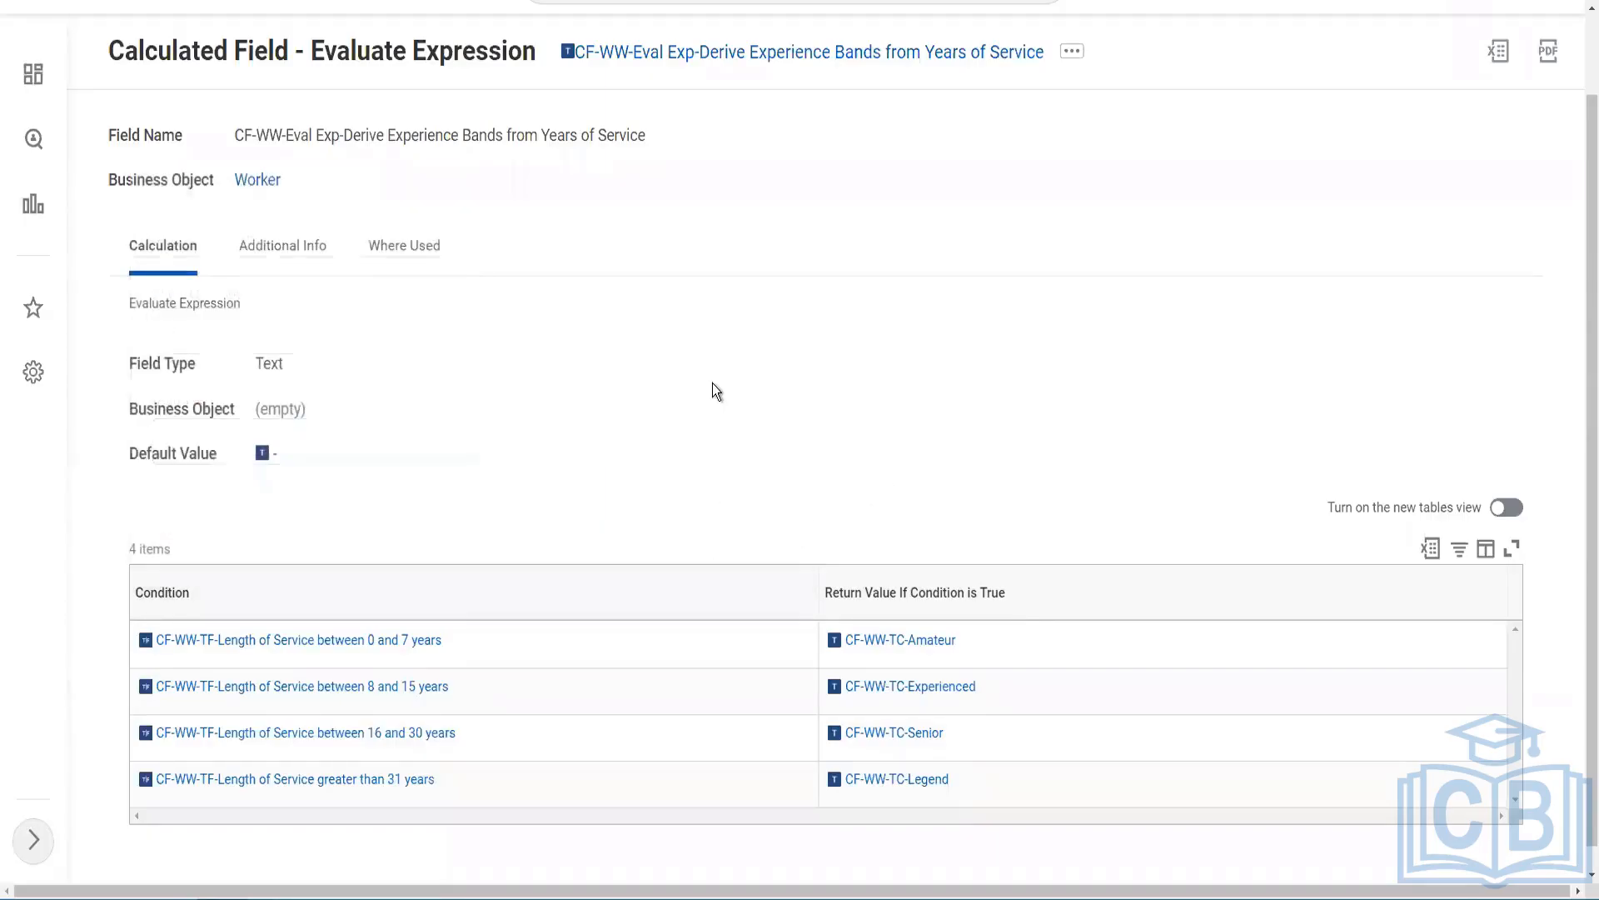
- Copy the calculated field's name, return to the report definition, and find and open the Create Calculated Field task
right_click(703, 62)
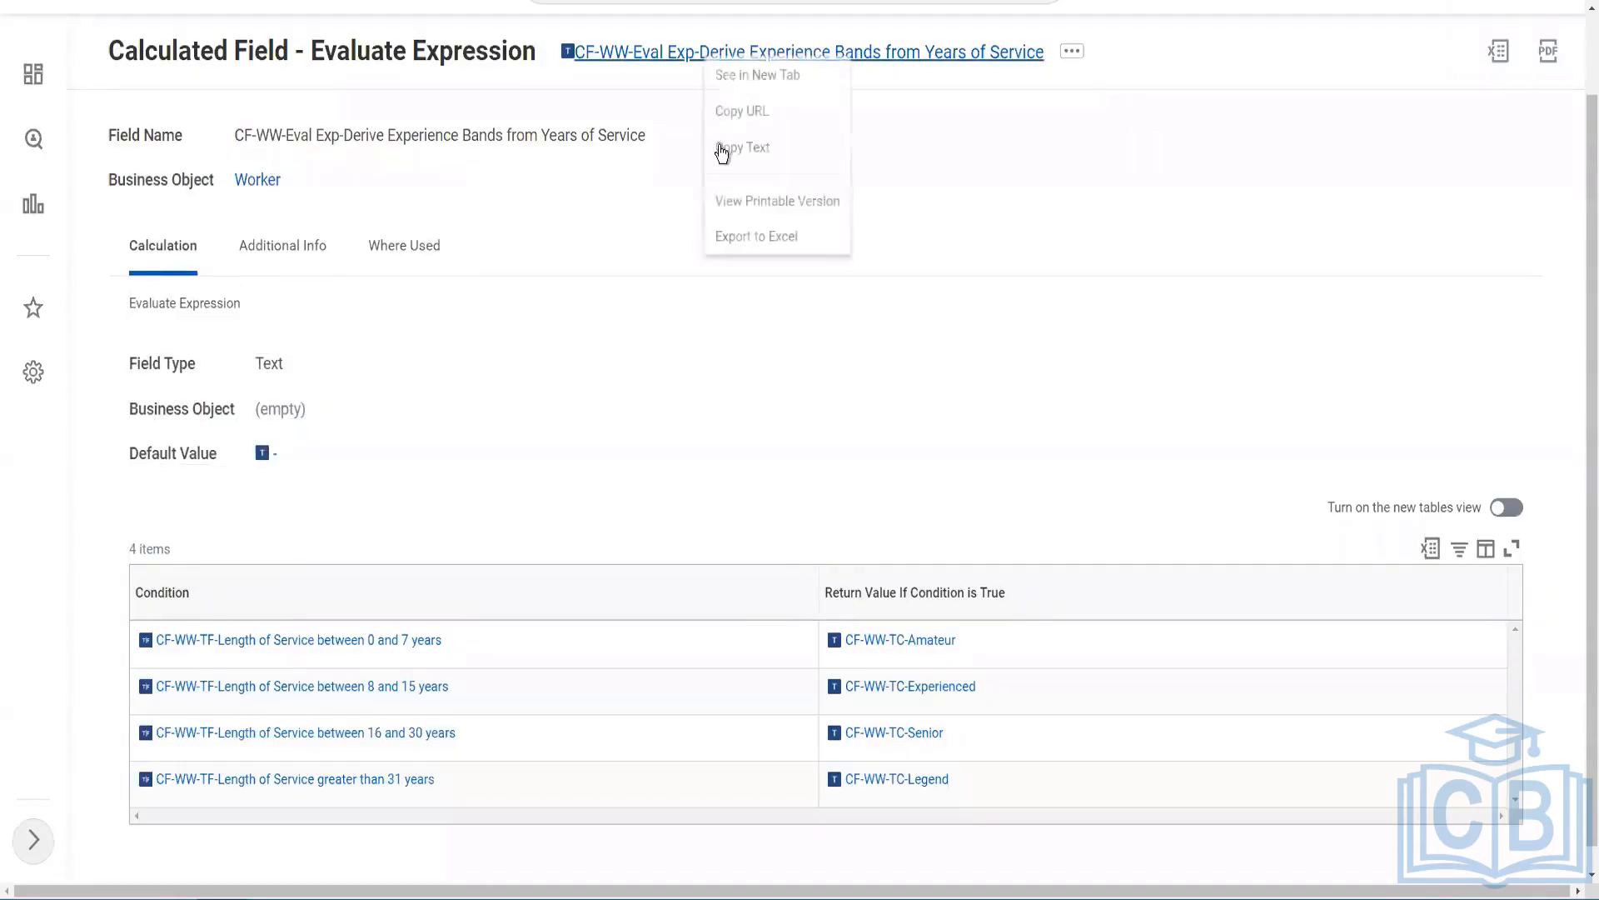
click(723, 145)
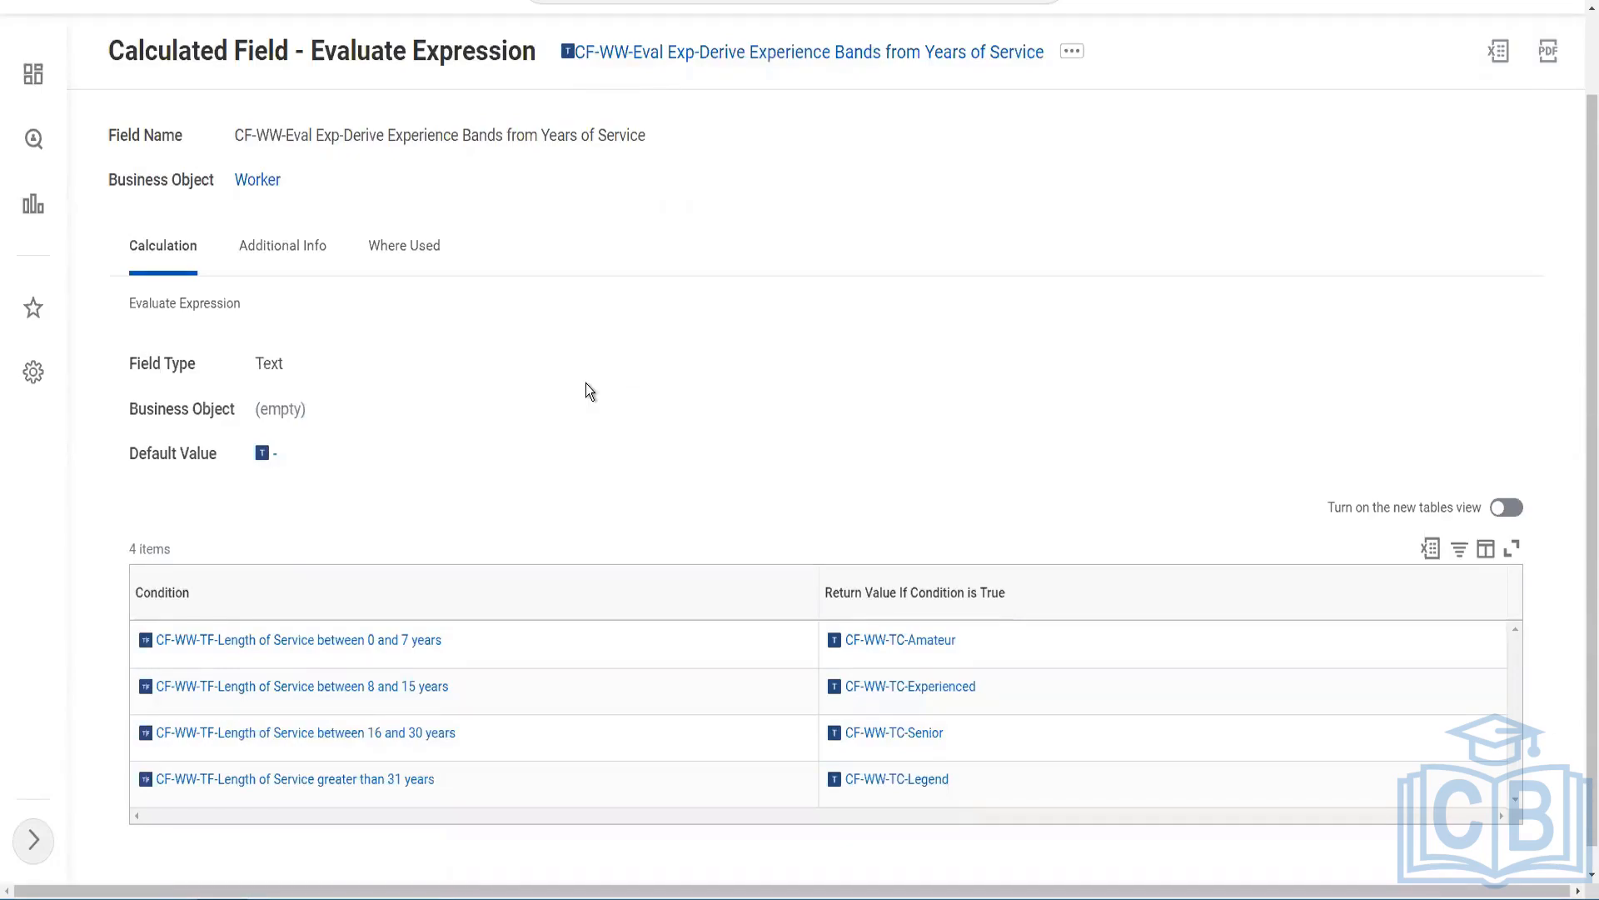
scroll(624, 333, up, 1)
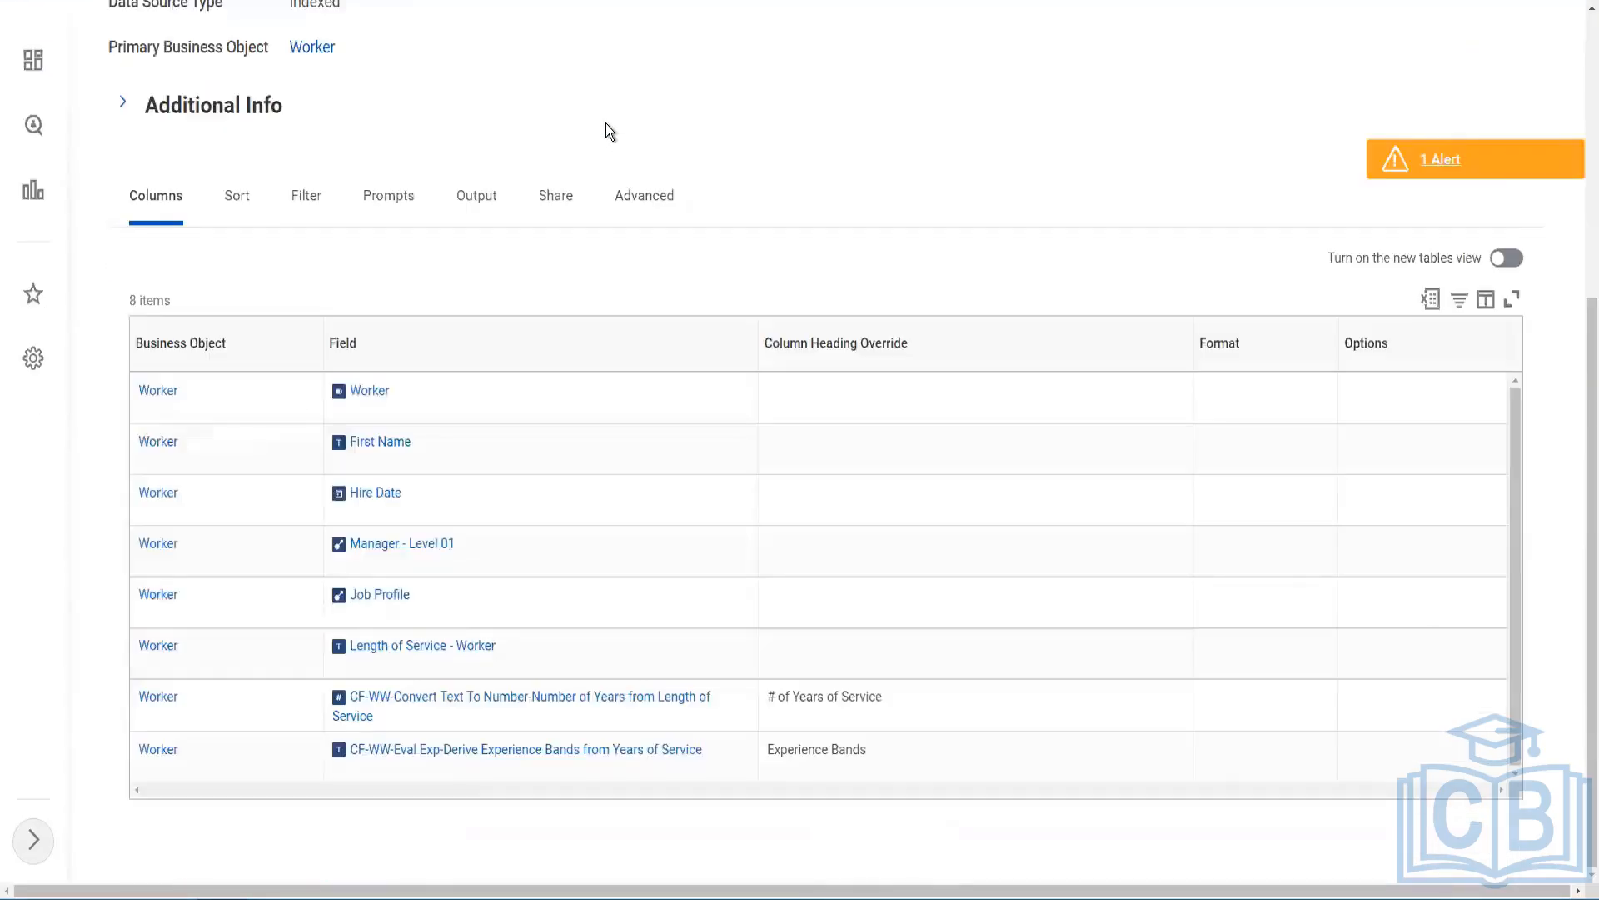
scroll(603, 132, up, 5)
click(650, 99)
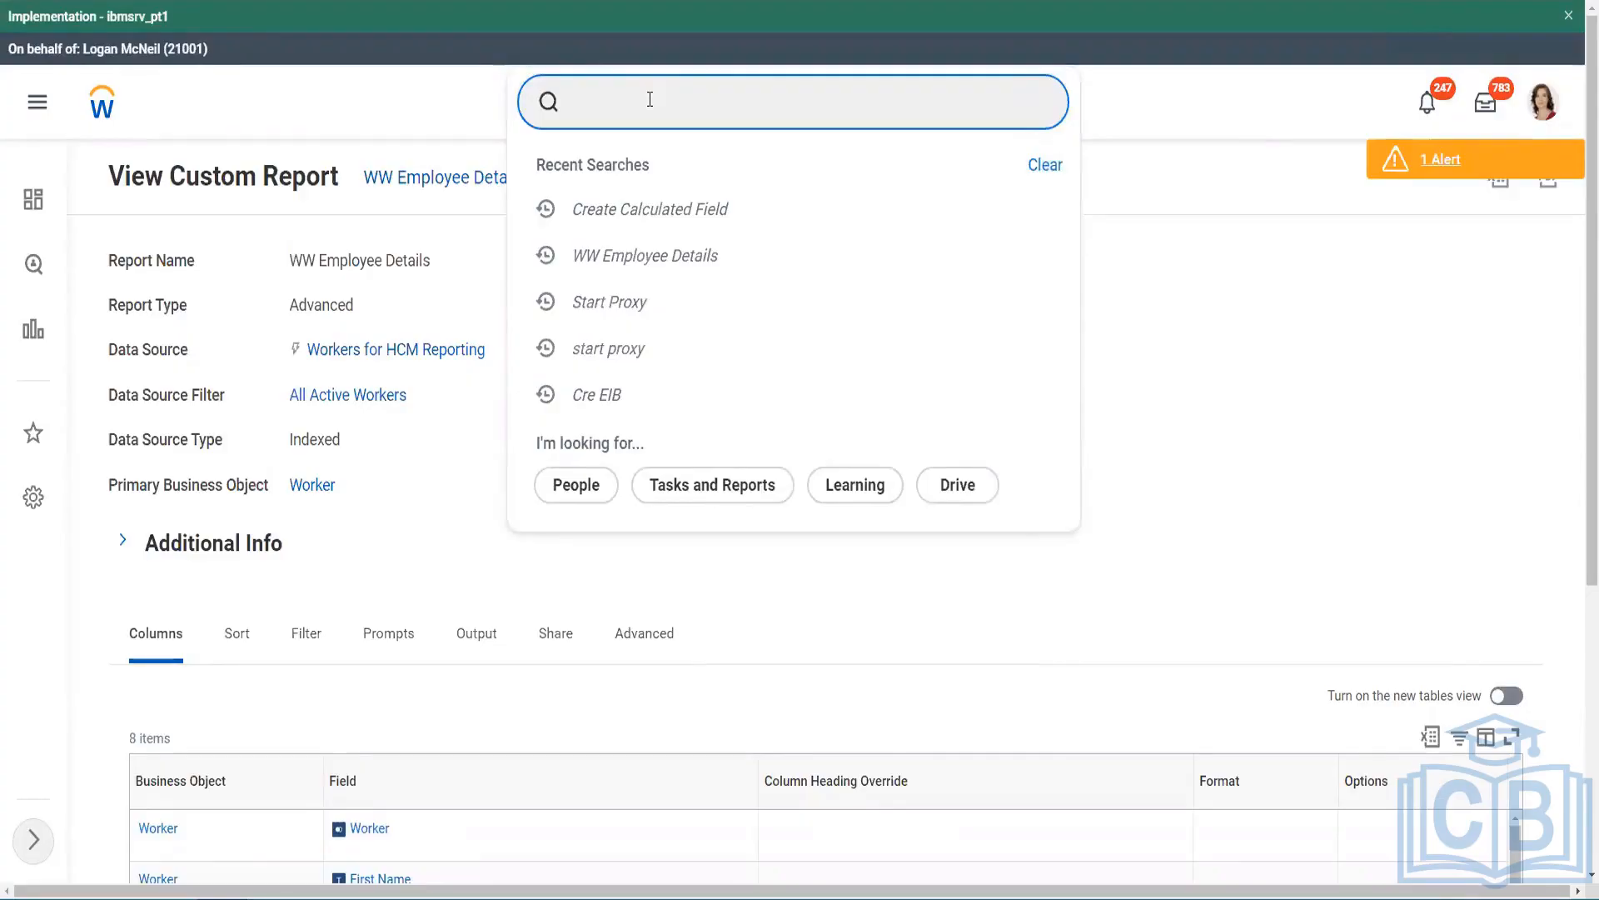
text(create cal field)
click(673, 173)
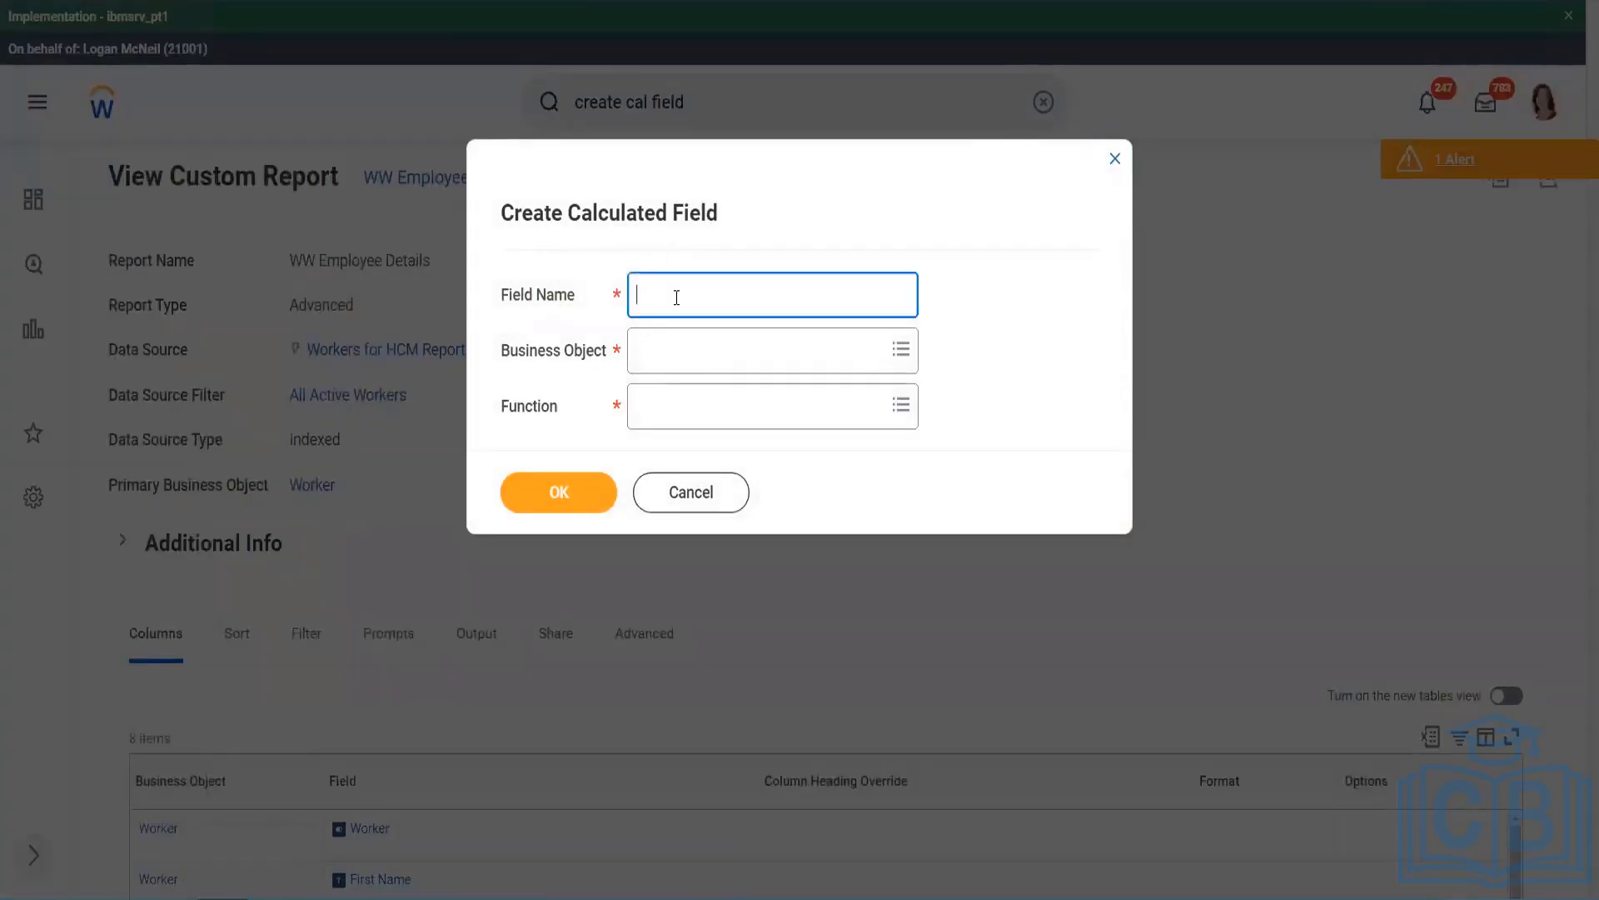
- Enter the copied name as the new field's name and insert "Bands" after "Eval Exp"
key(ctrl+v)
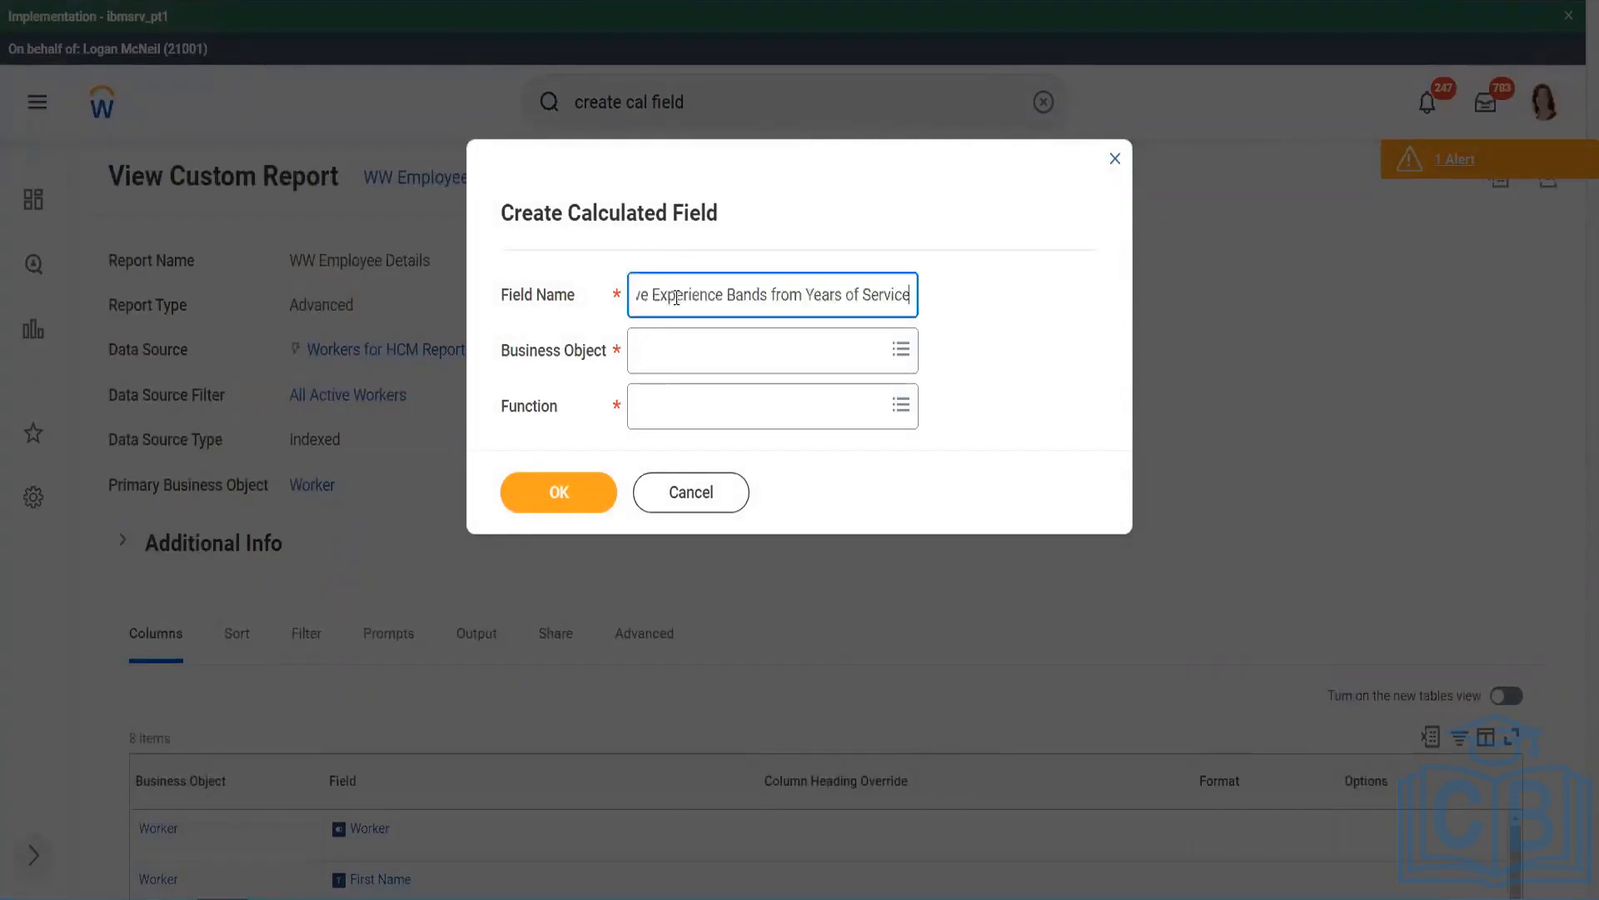
drag(725, 297, 604, 282)
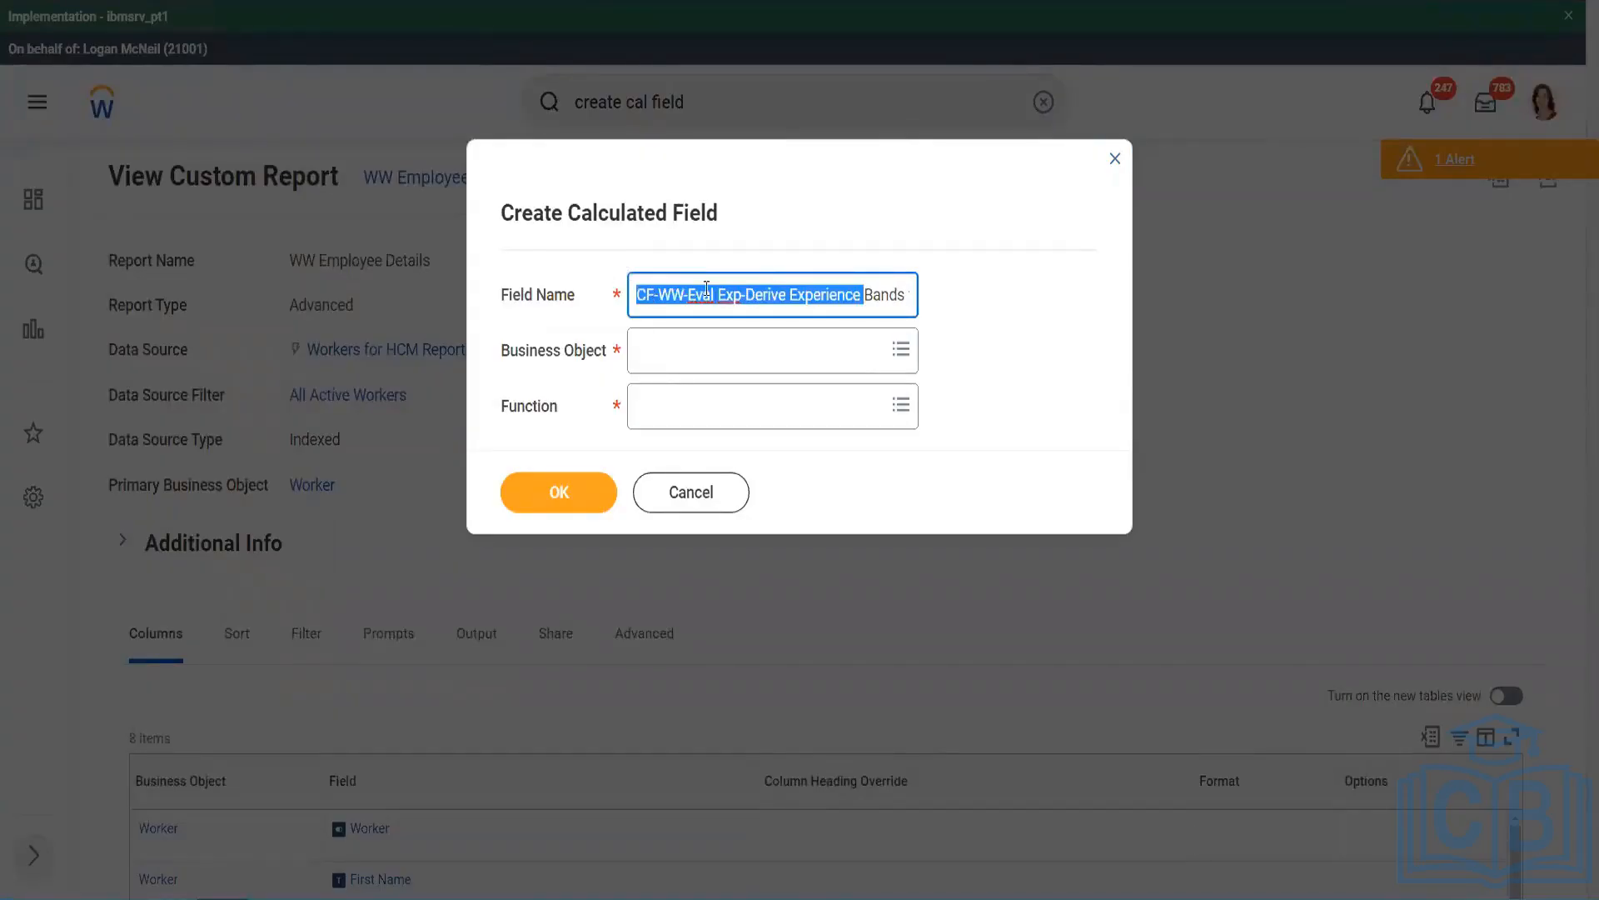
click(724, 295)
double_click(729, 296)
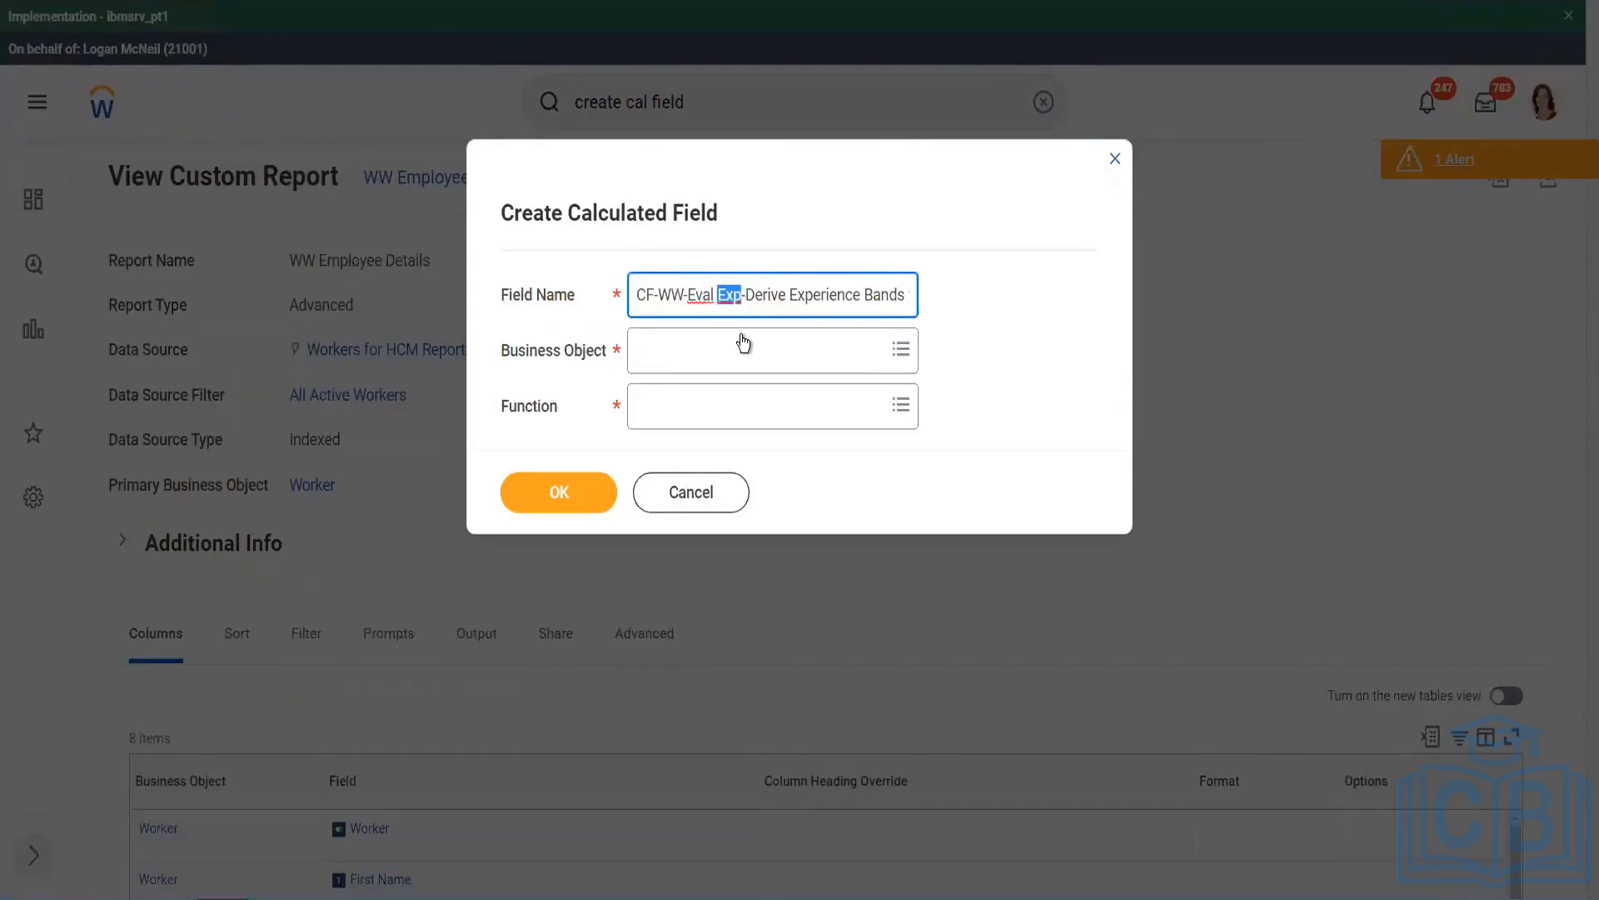
key(Right)
text(bands)
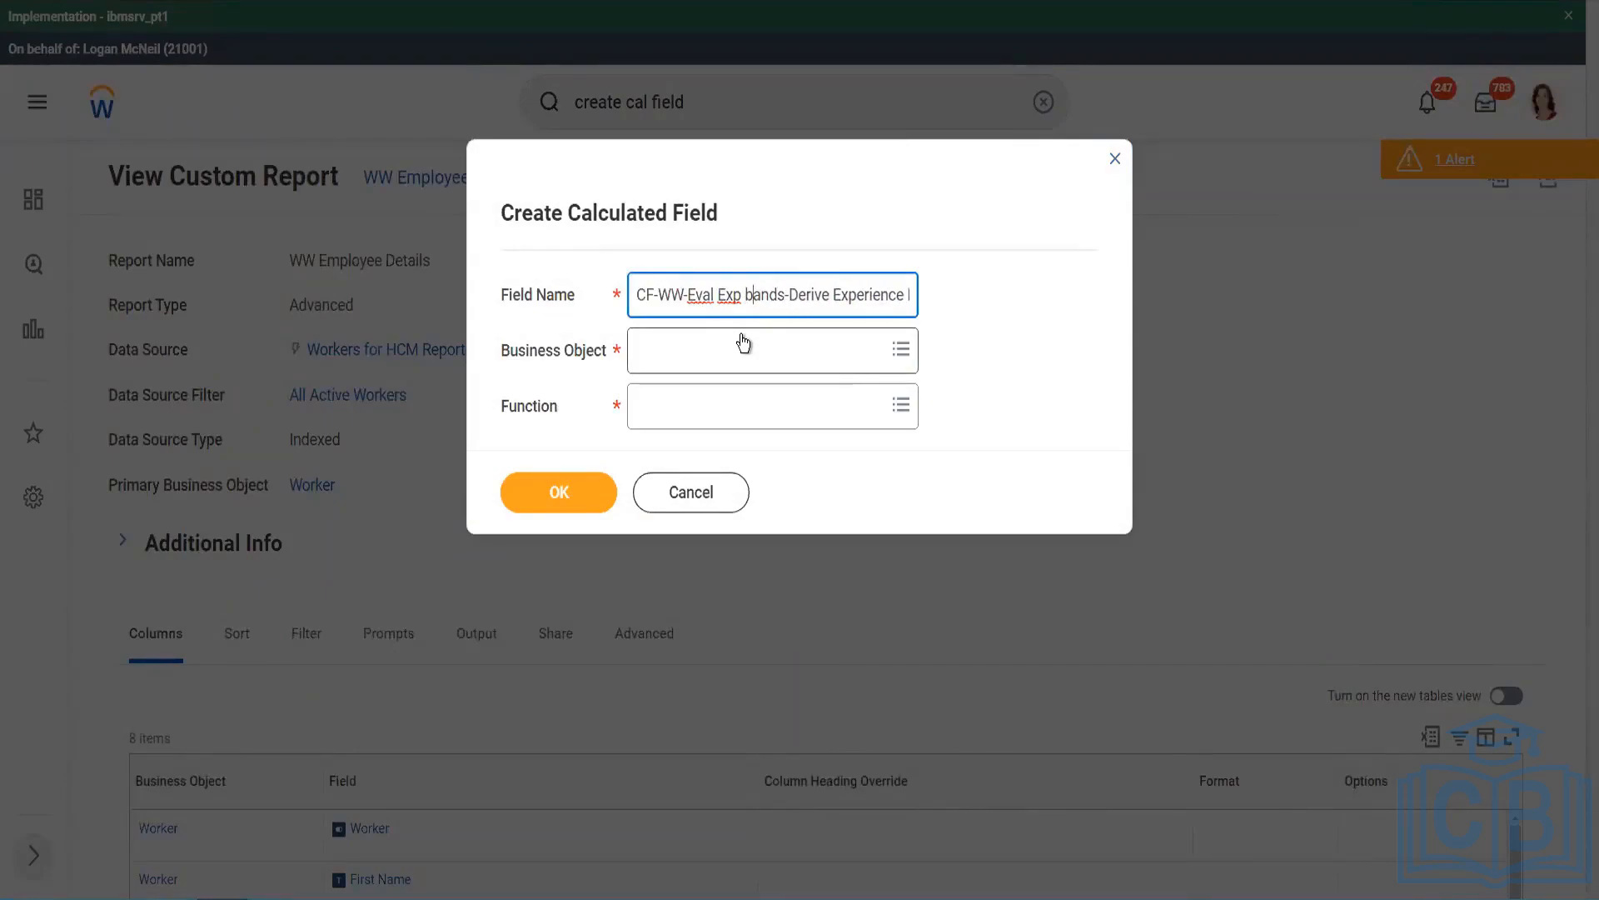
key(shift+Left)
text(B)
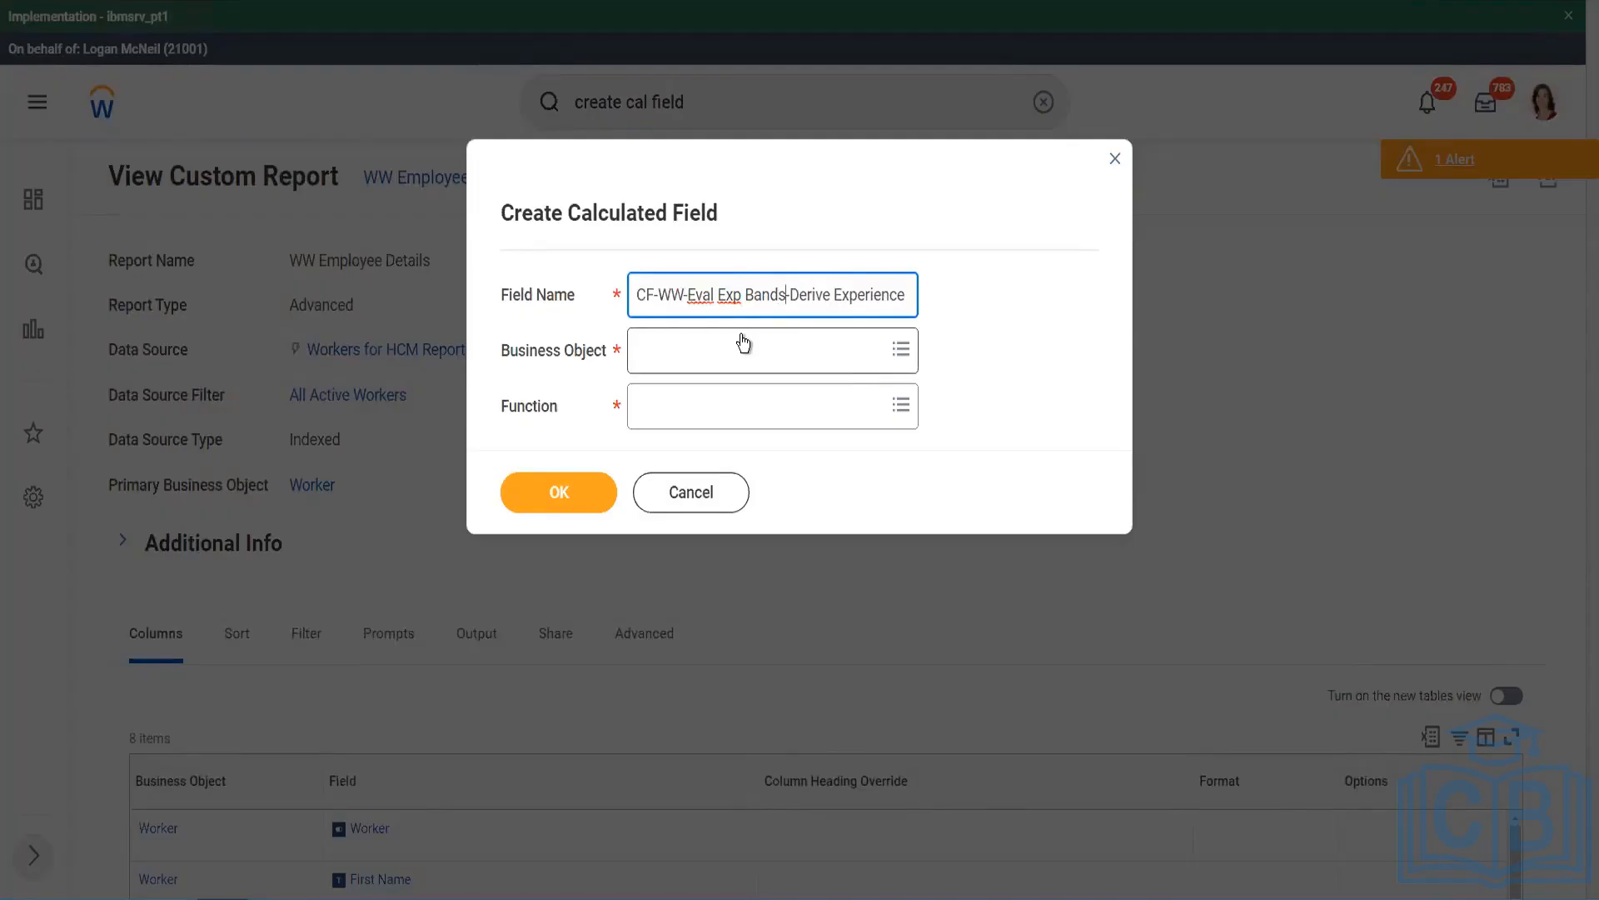
- Replace "Derive" with "Determine" in the new field's name
key(End)
text(Bands from Years of)
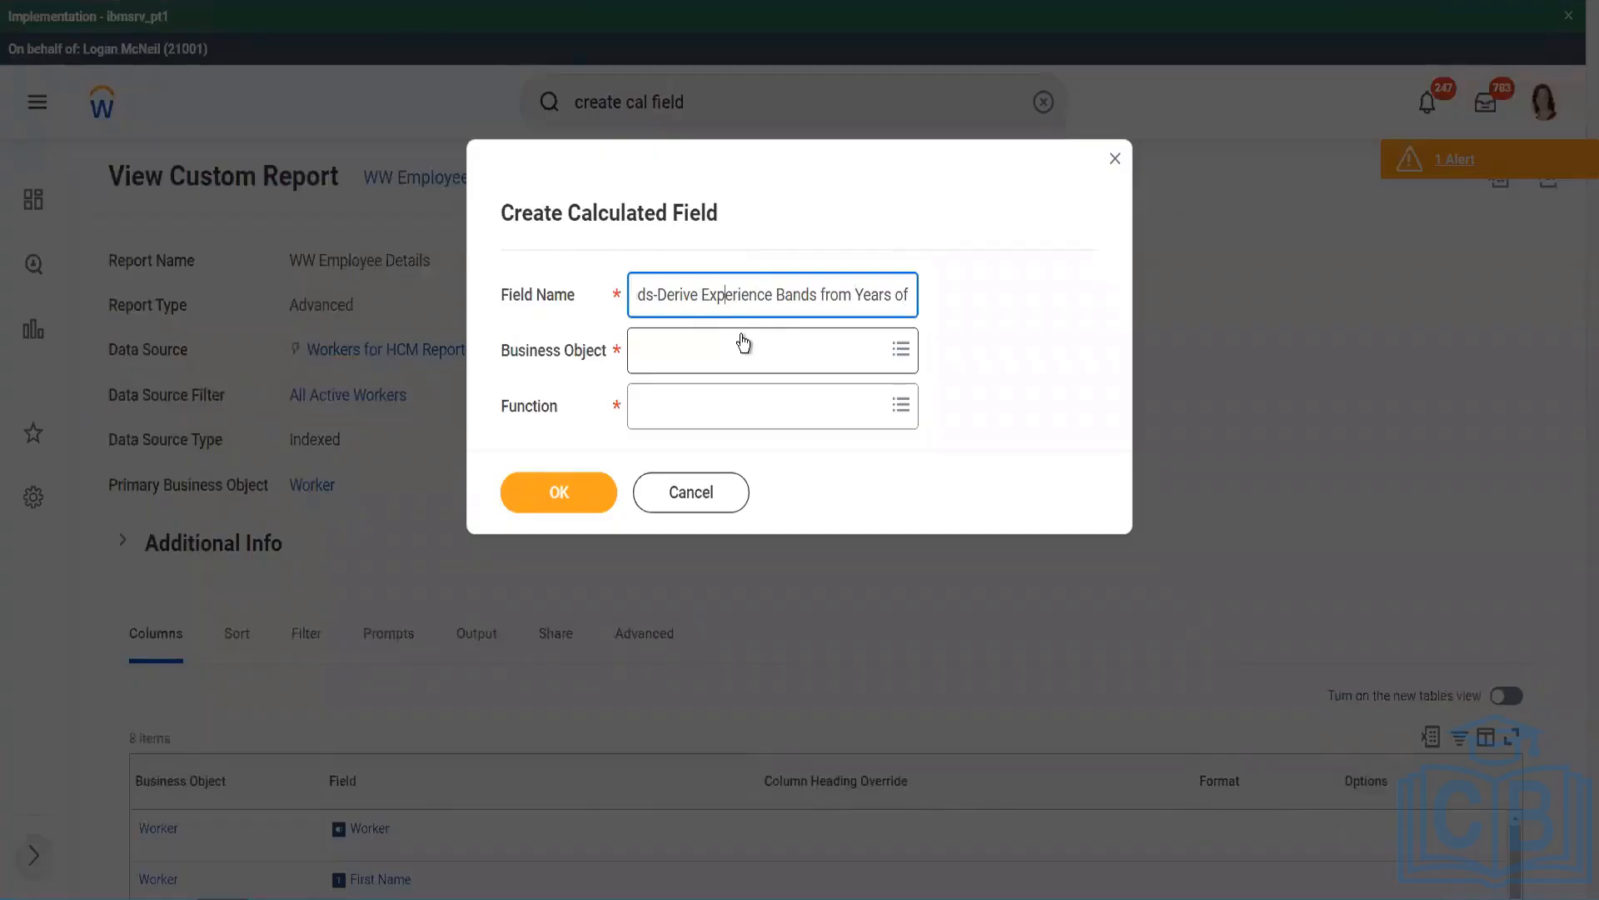
key(shift+Left)
key(shift+Left)
key(shift+Left)
key(shift+Left)
key(shift+Left)
key(shift+Left)
text(Determine)
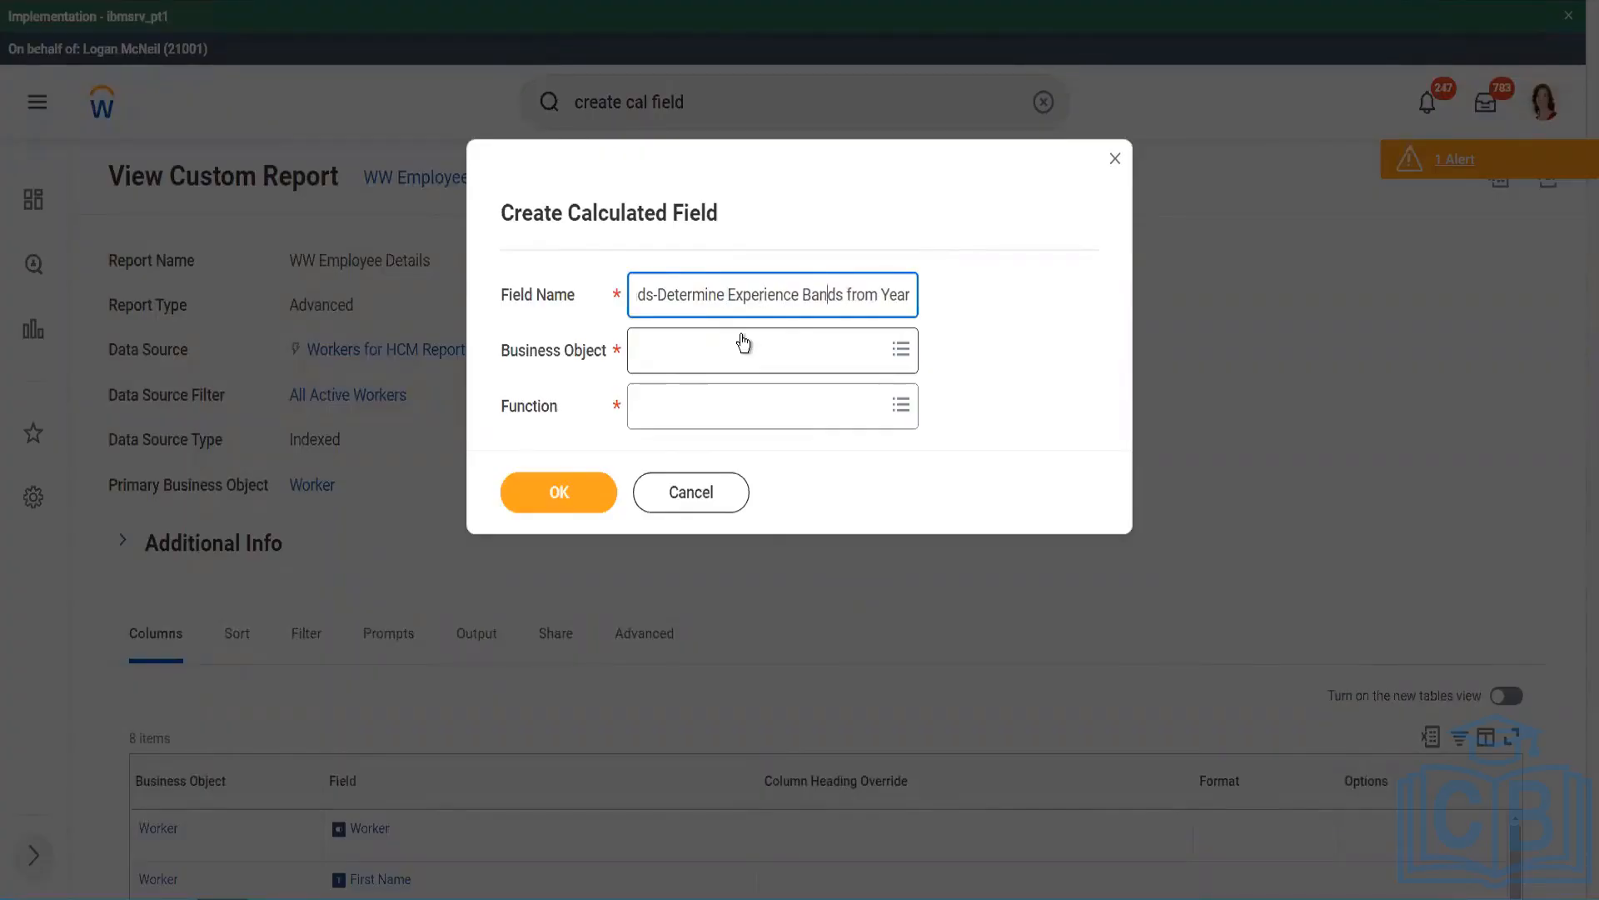
key(End)
text(Service)
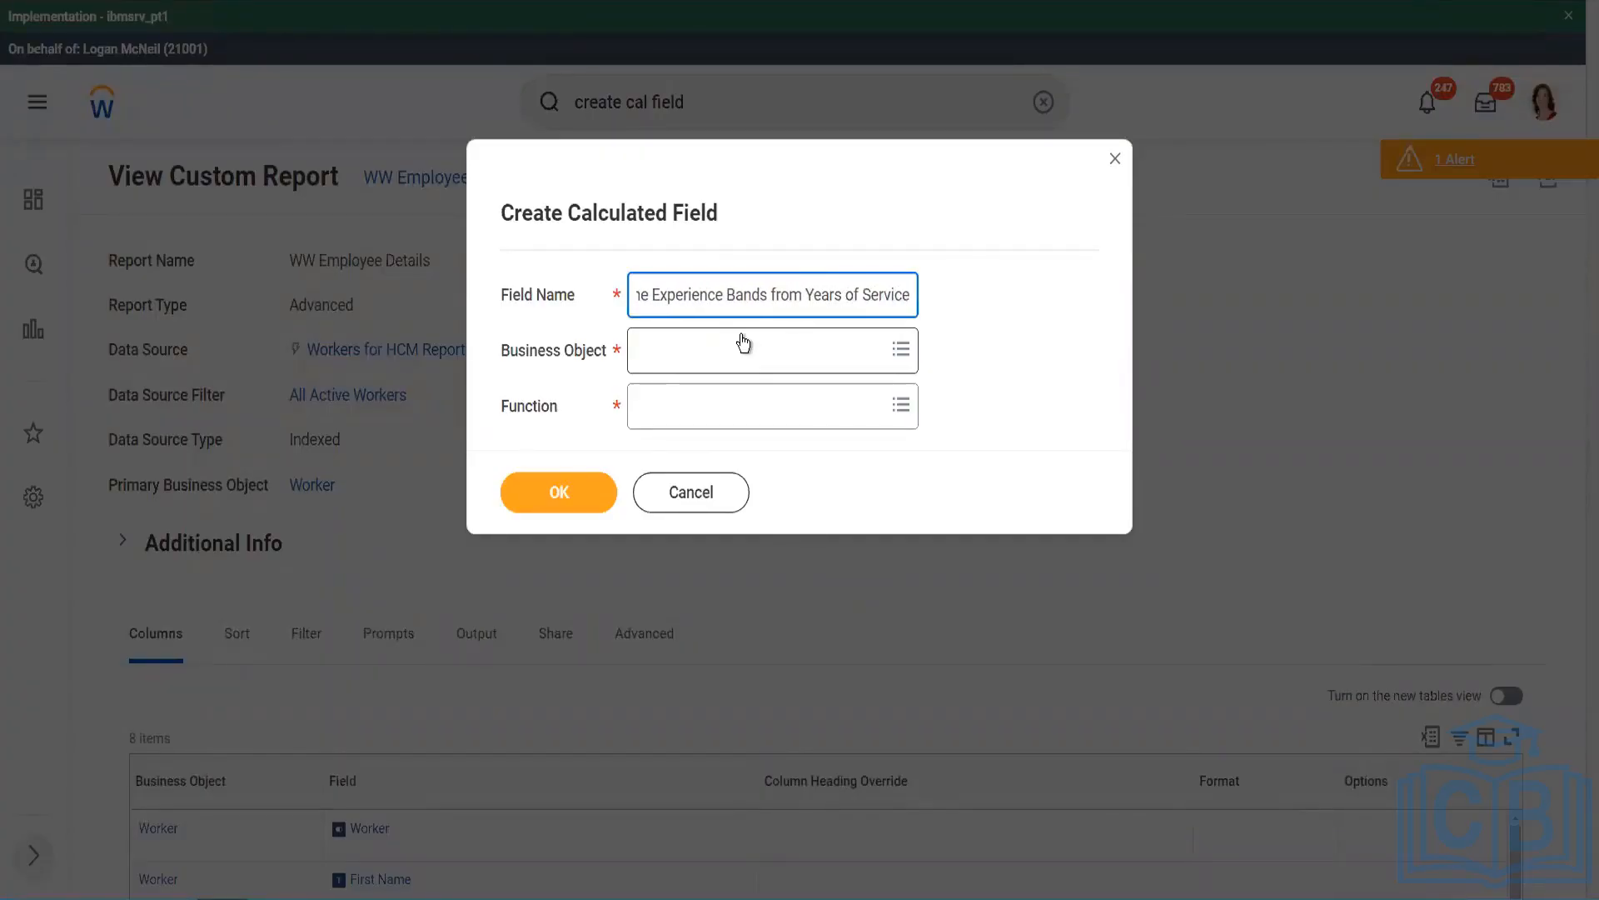
- Set the business object to Worker and the function to Evaluate Expression Band
click(711, 351)
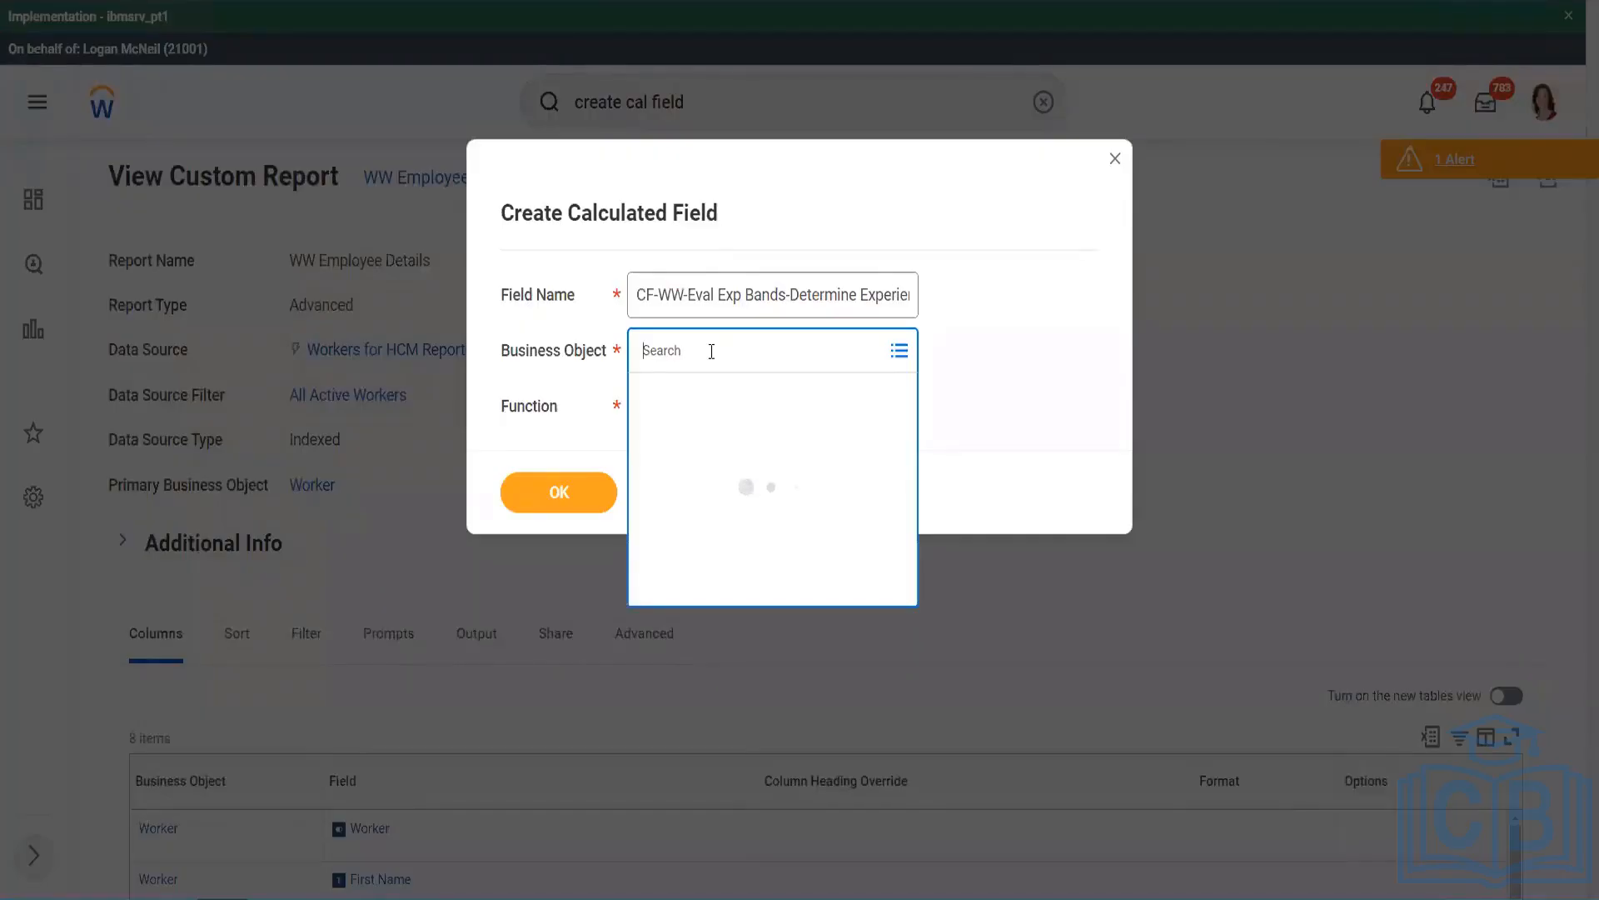
text(worker)
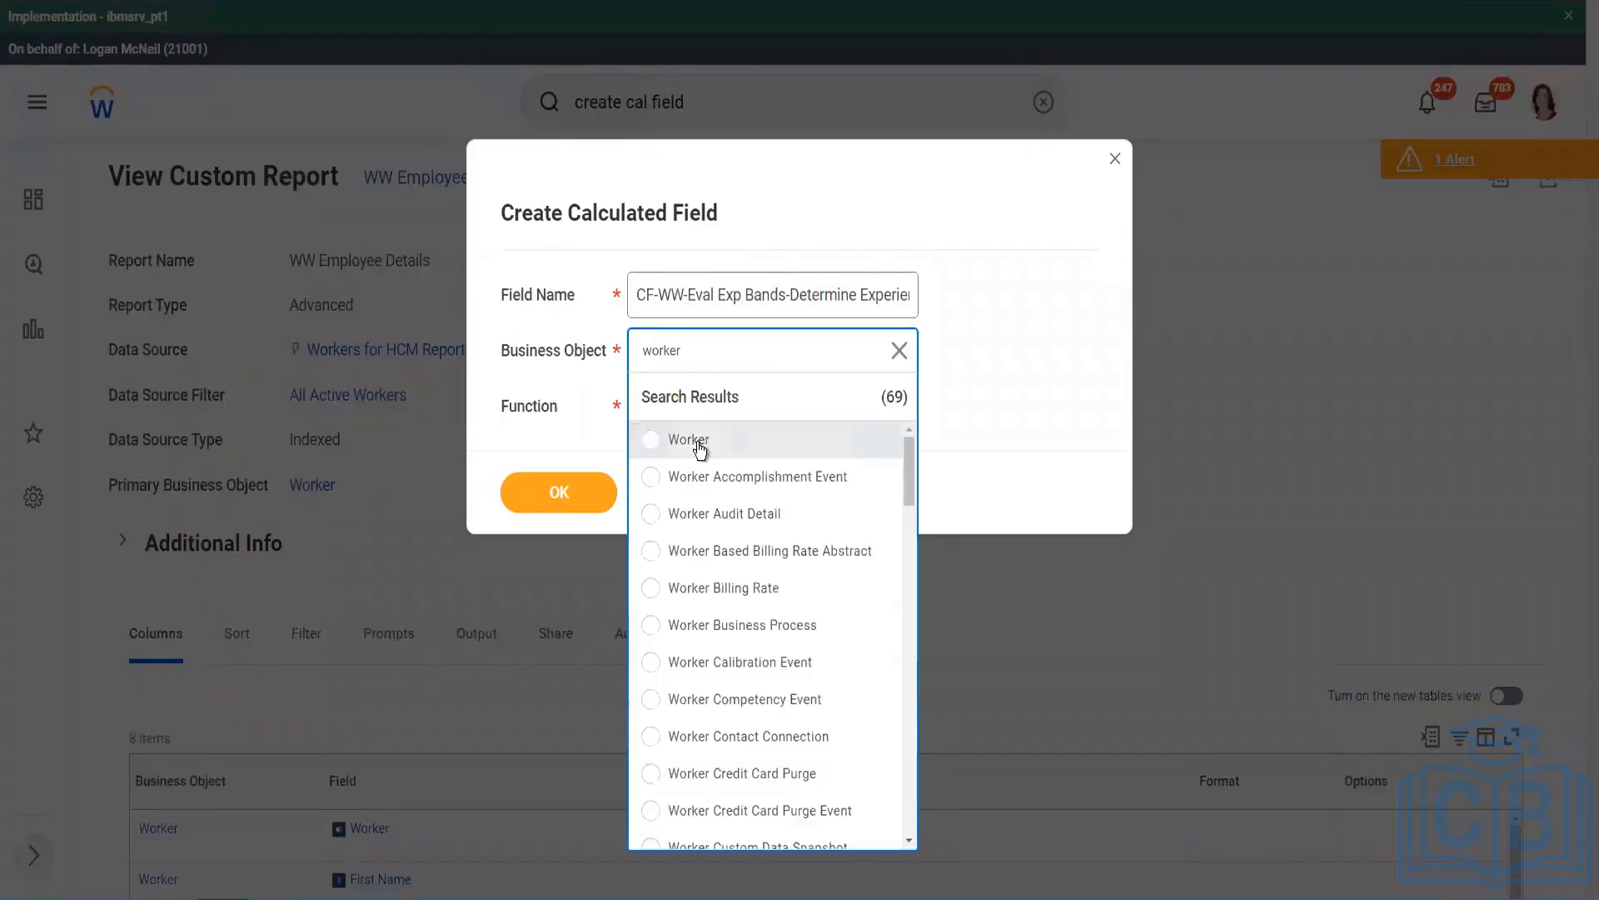
click(679, 439)
click(675, 402)
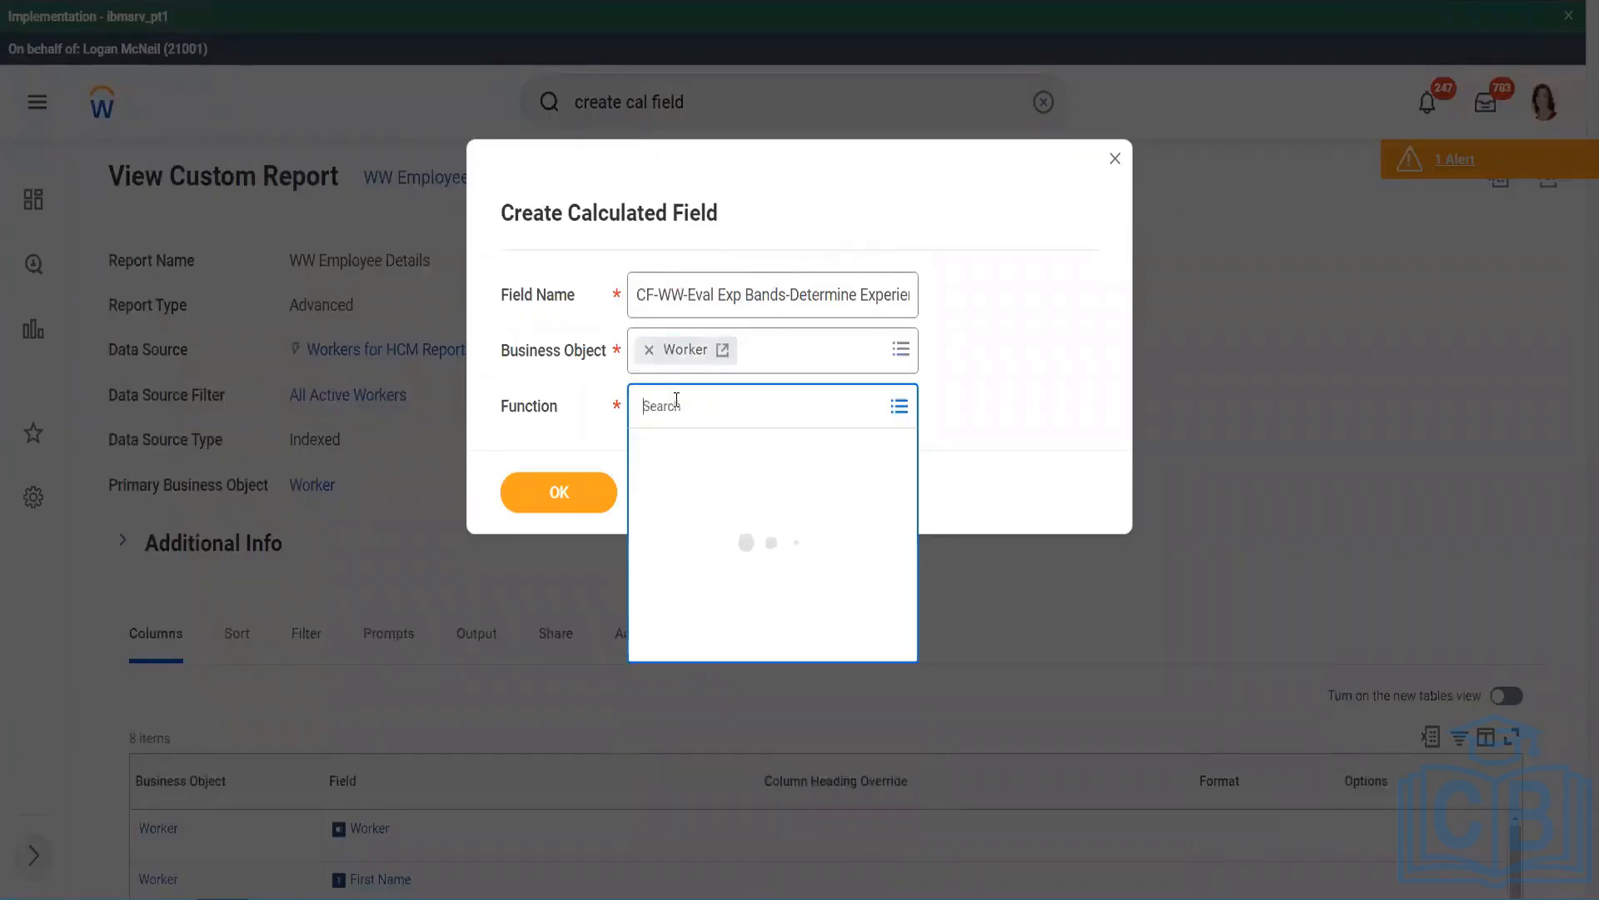
text(eval ex)
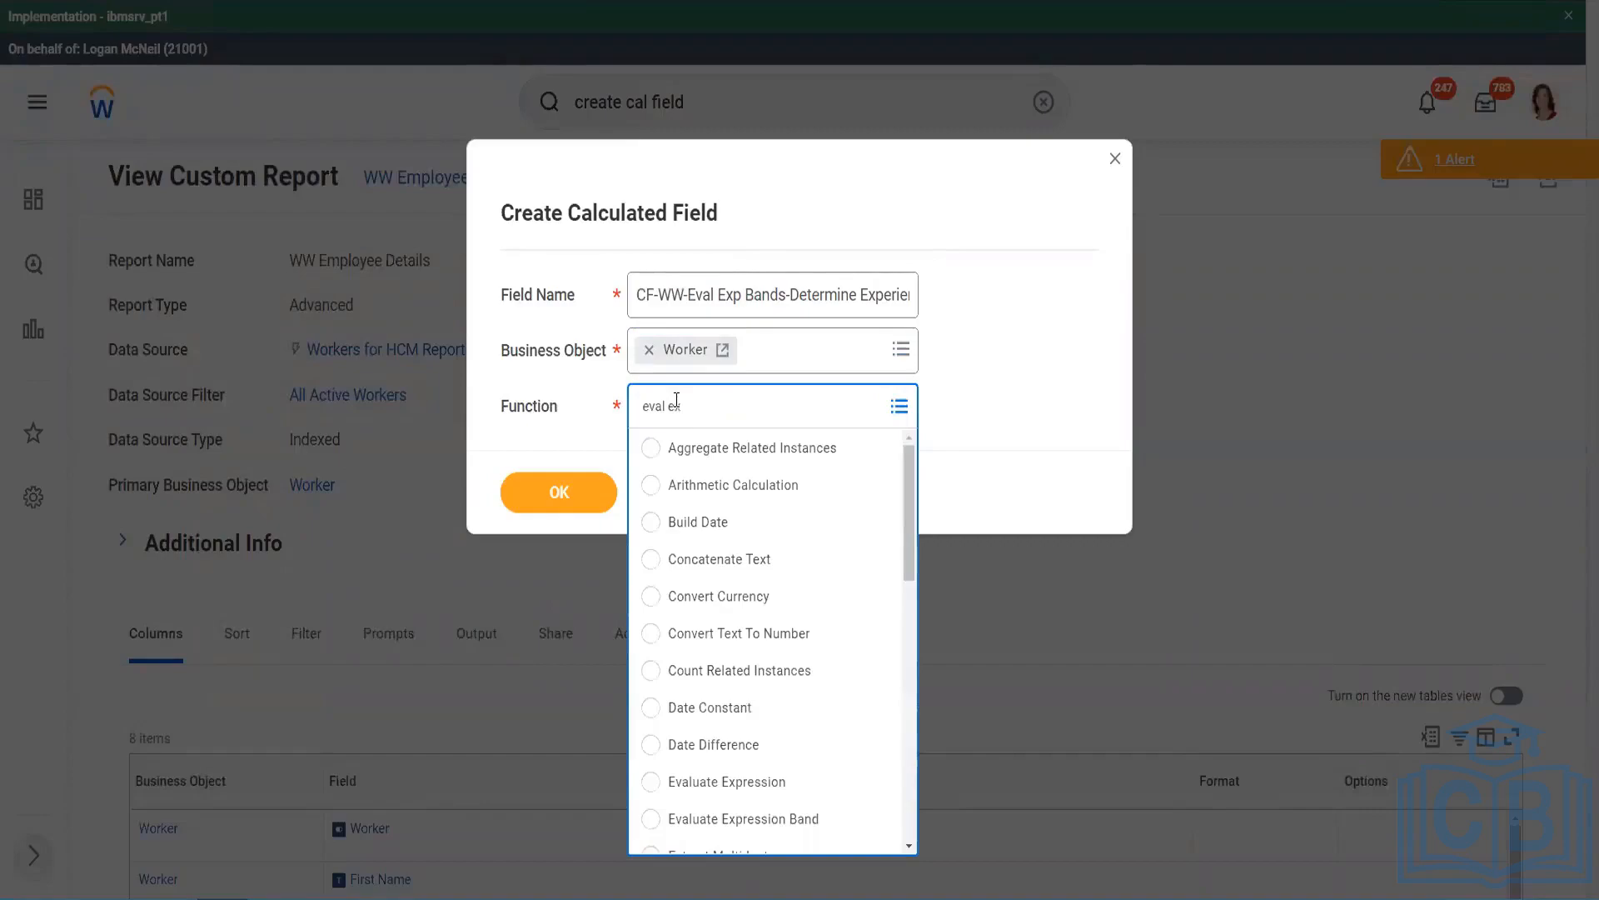
text(p)
key(Return)
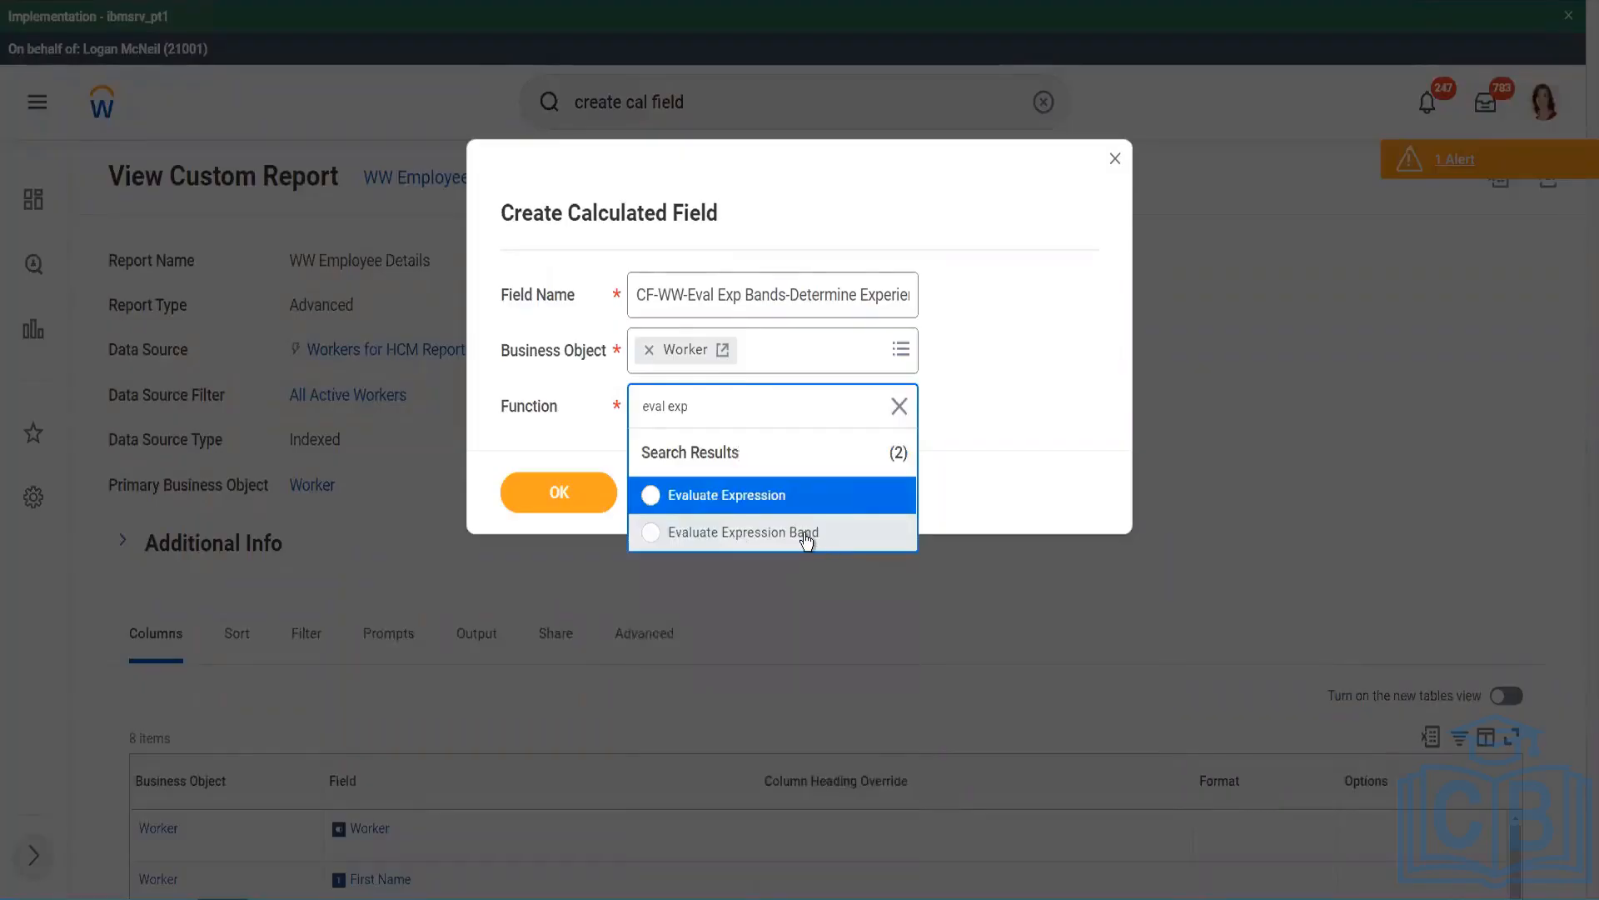
click(806, 537)
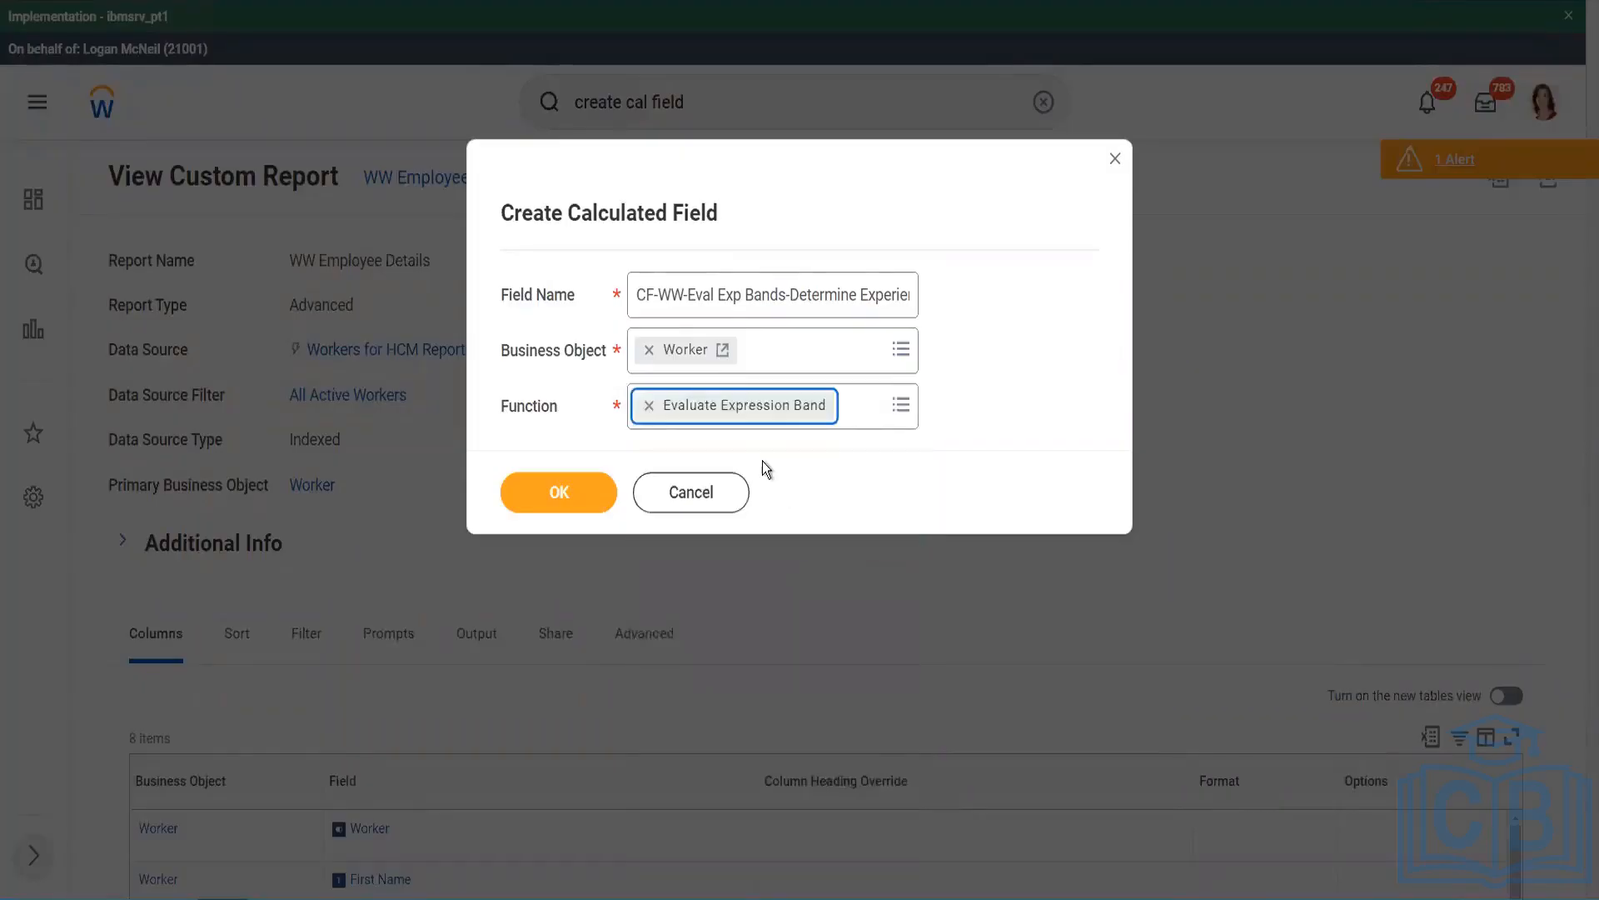
- Correct the field name to CF-WW-Eval Exp Band-Determine Experience Bands from Years of Service and confirm the field's basic settings
click(783, 294)
key(BackSpace)
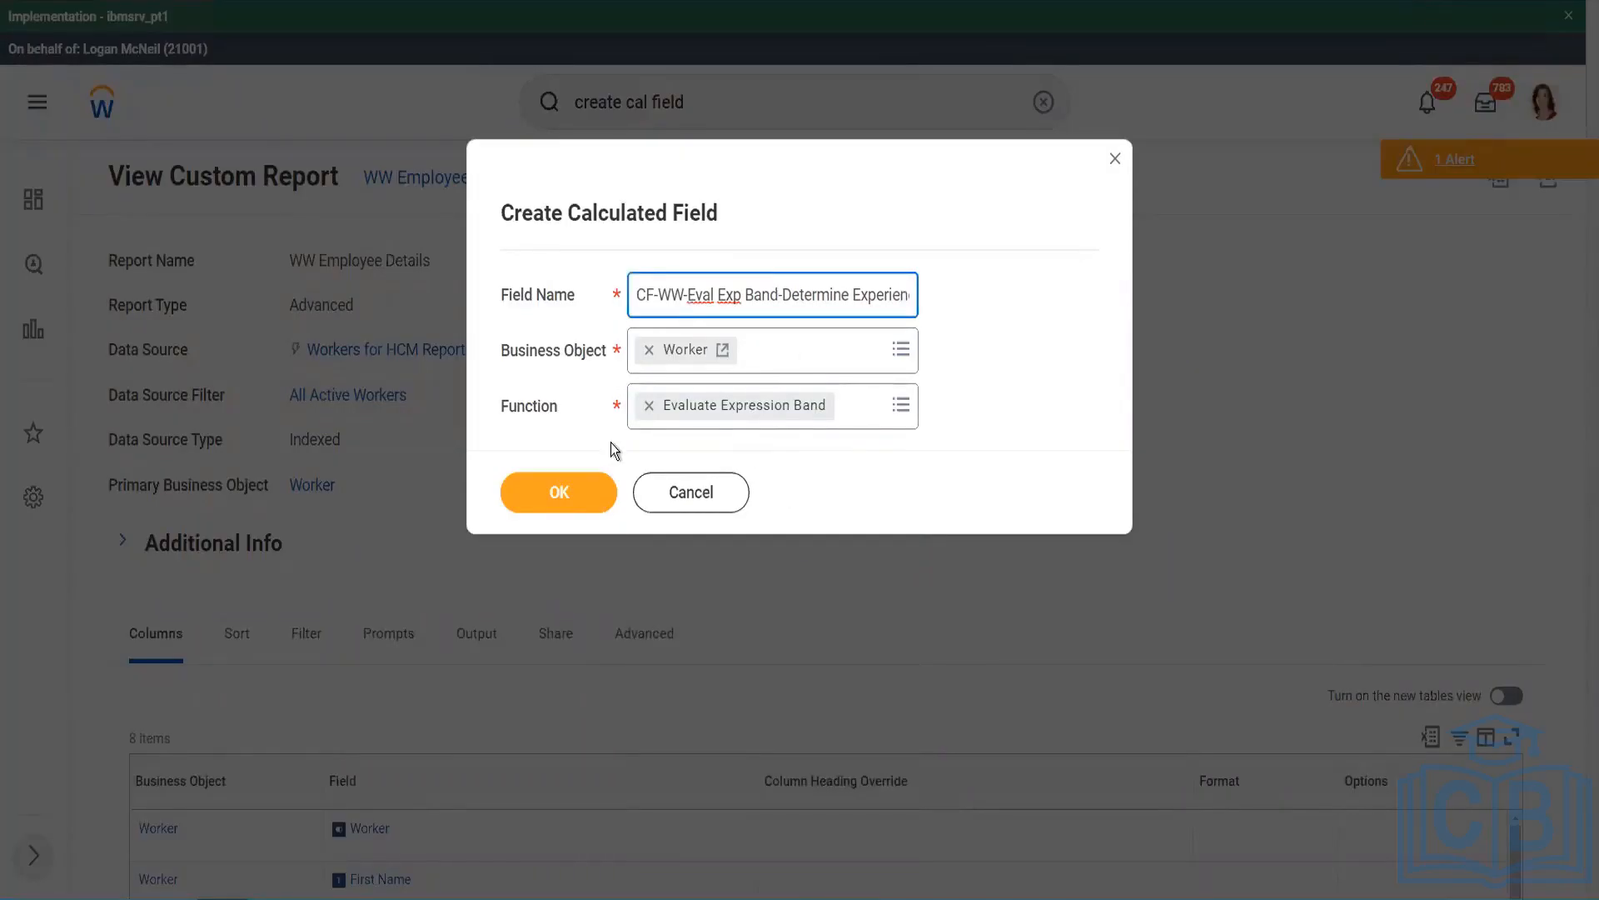
click(554, 492)
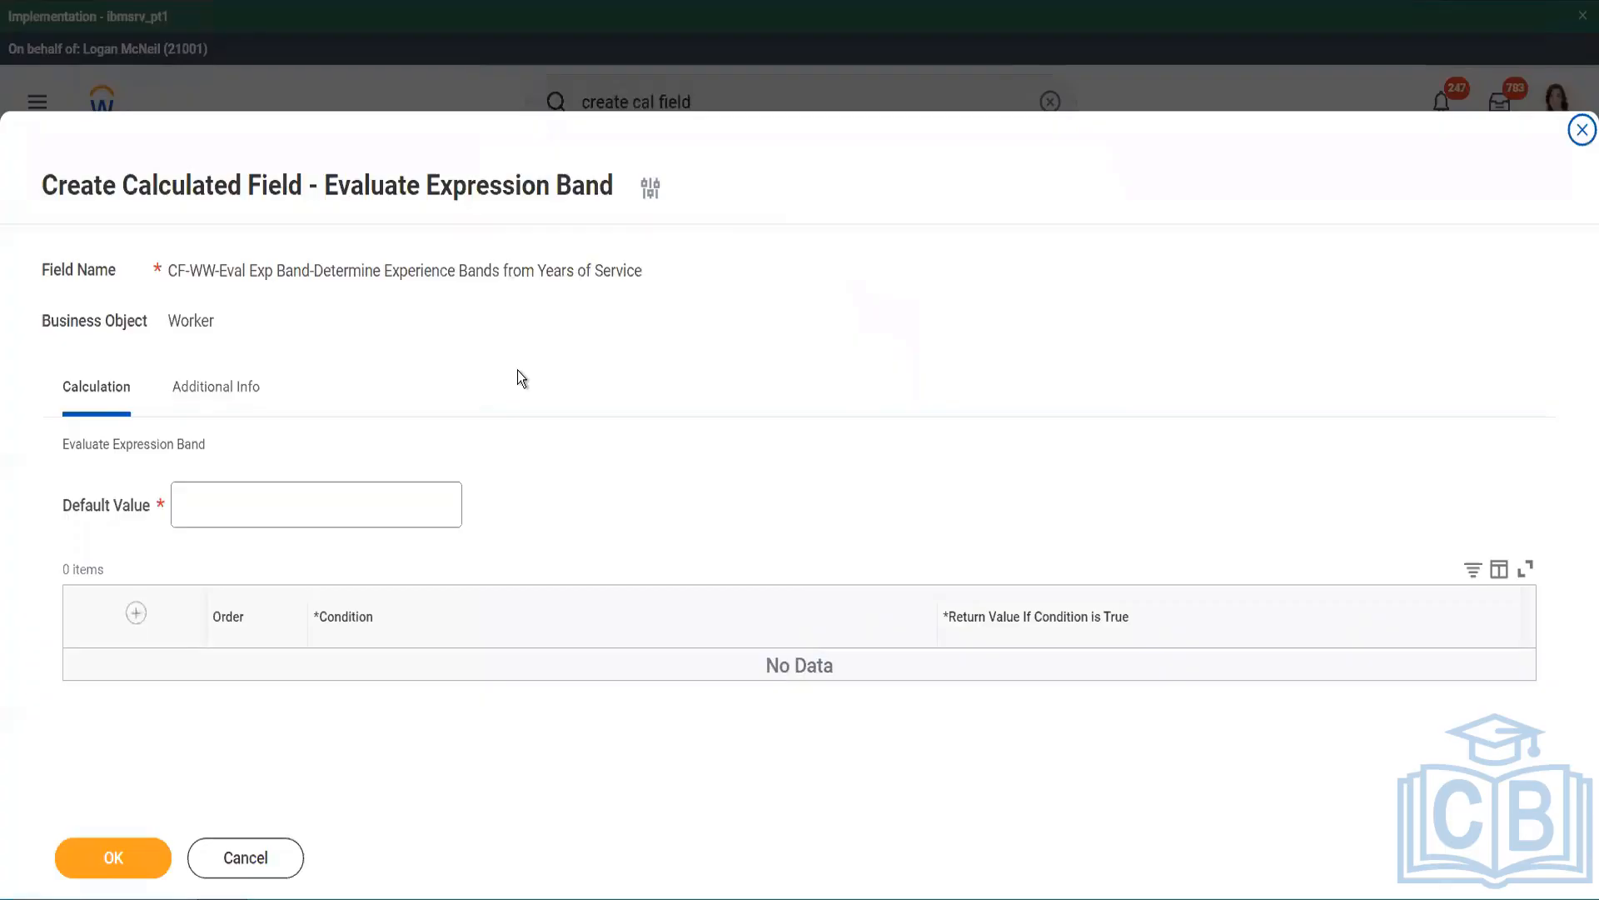
- Set the Evaluate Expression Band default value to "-" and add the first condition row
click(226, 512)
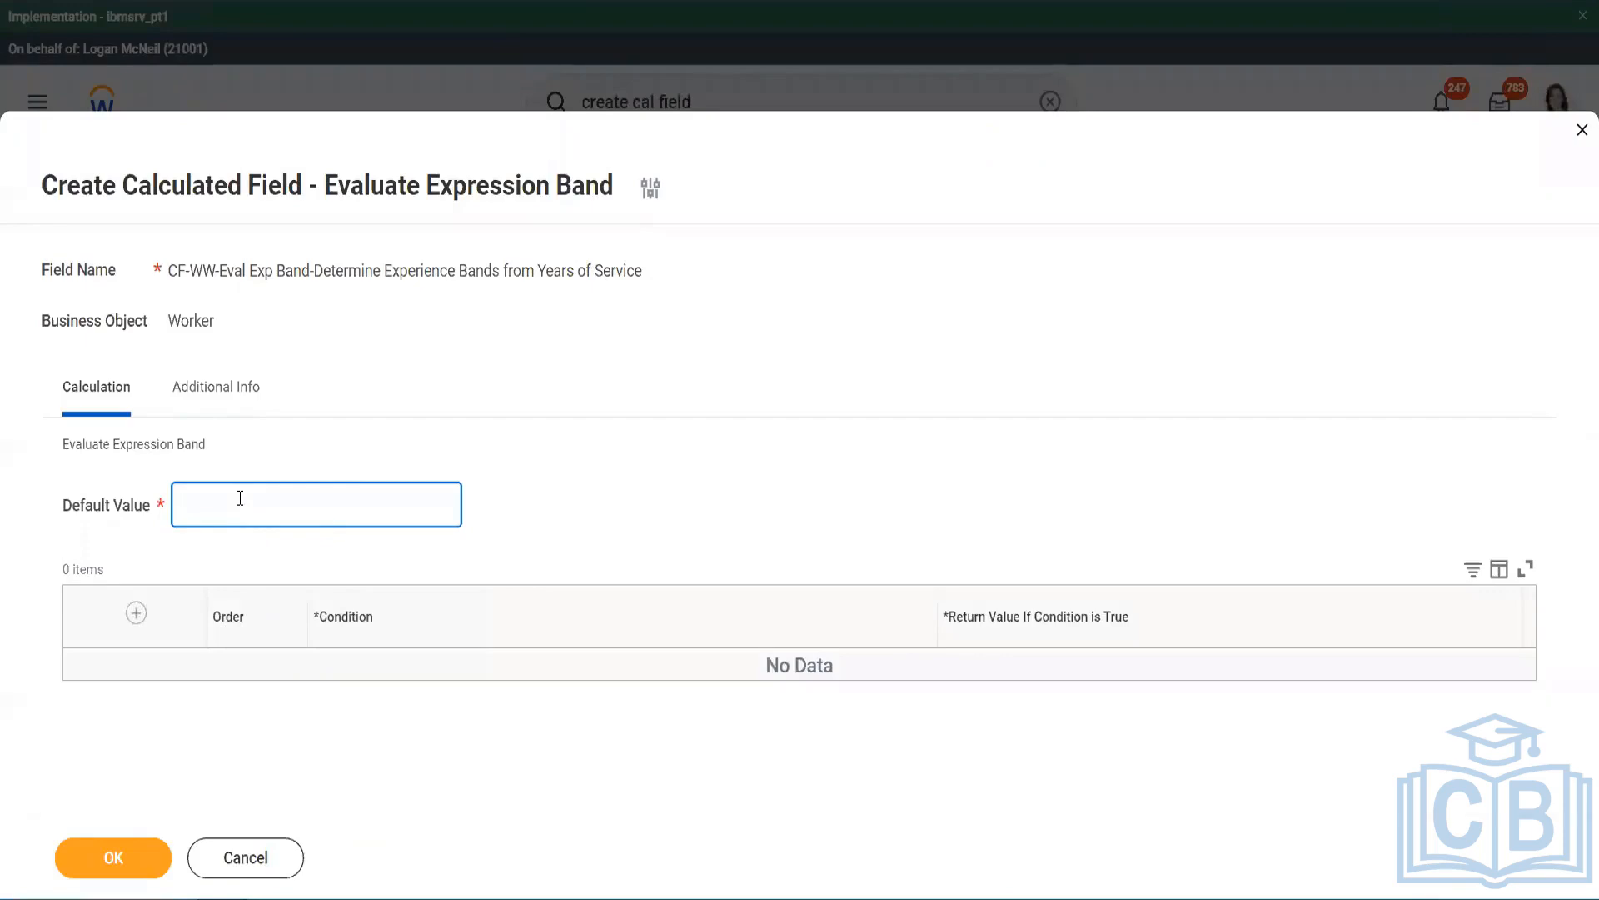
text(N)
key(BackSpace)
text(-)
click(135, 613)
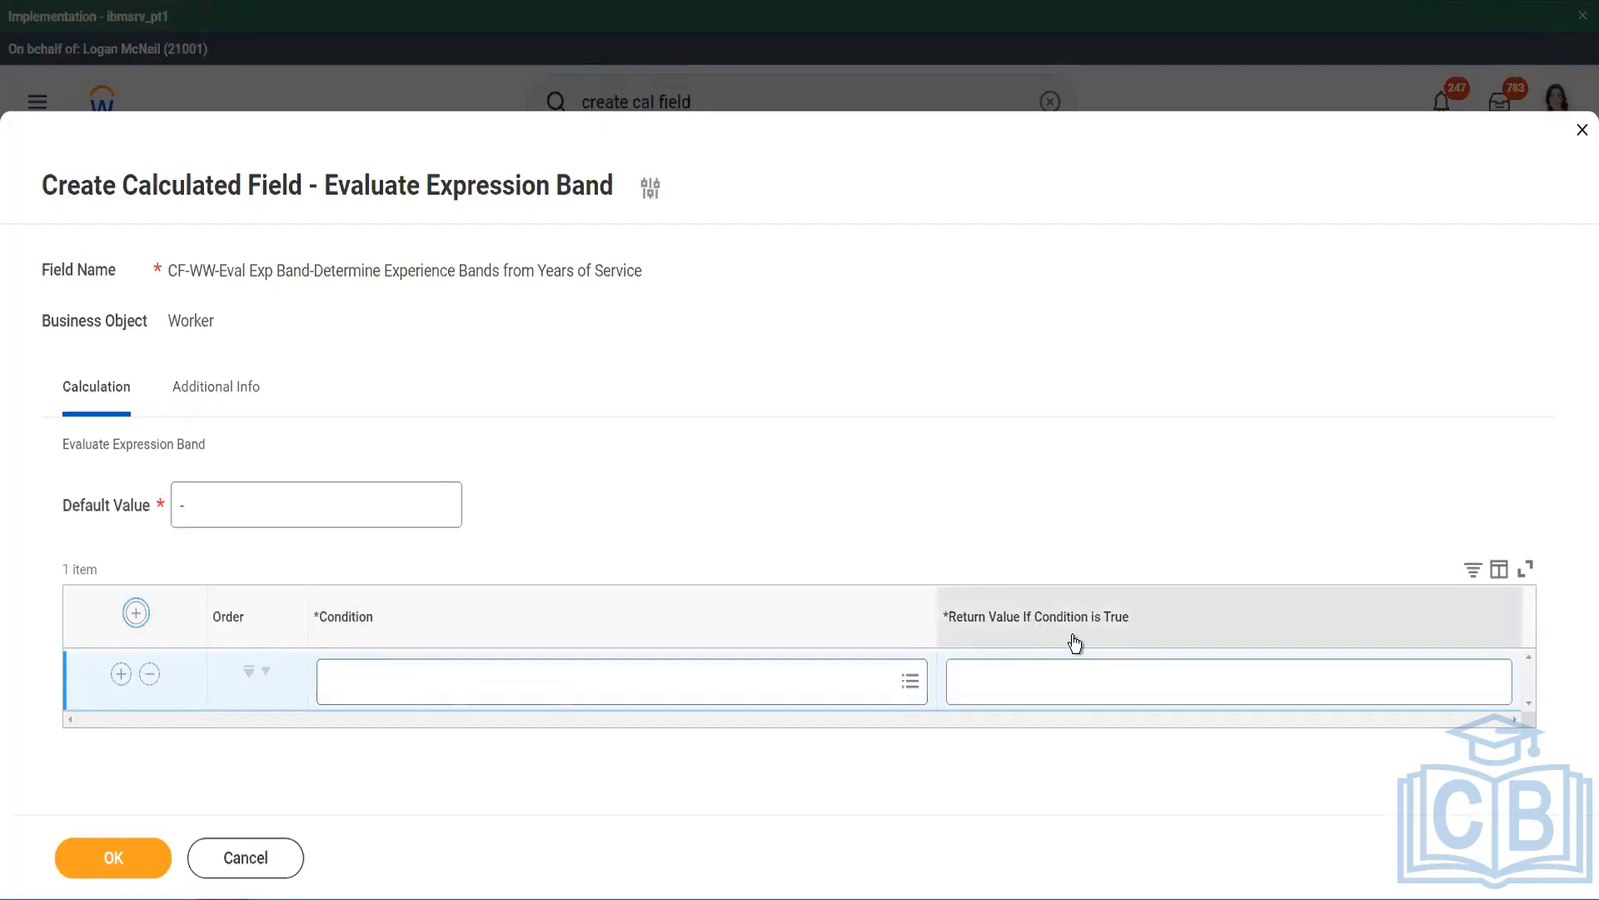
click(1039, 678)
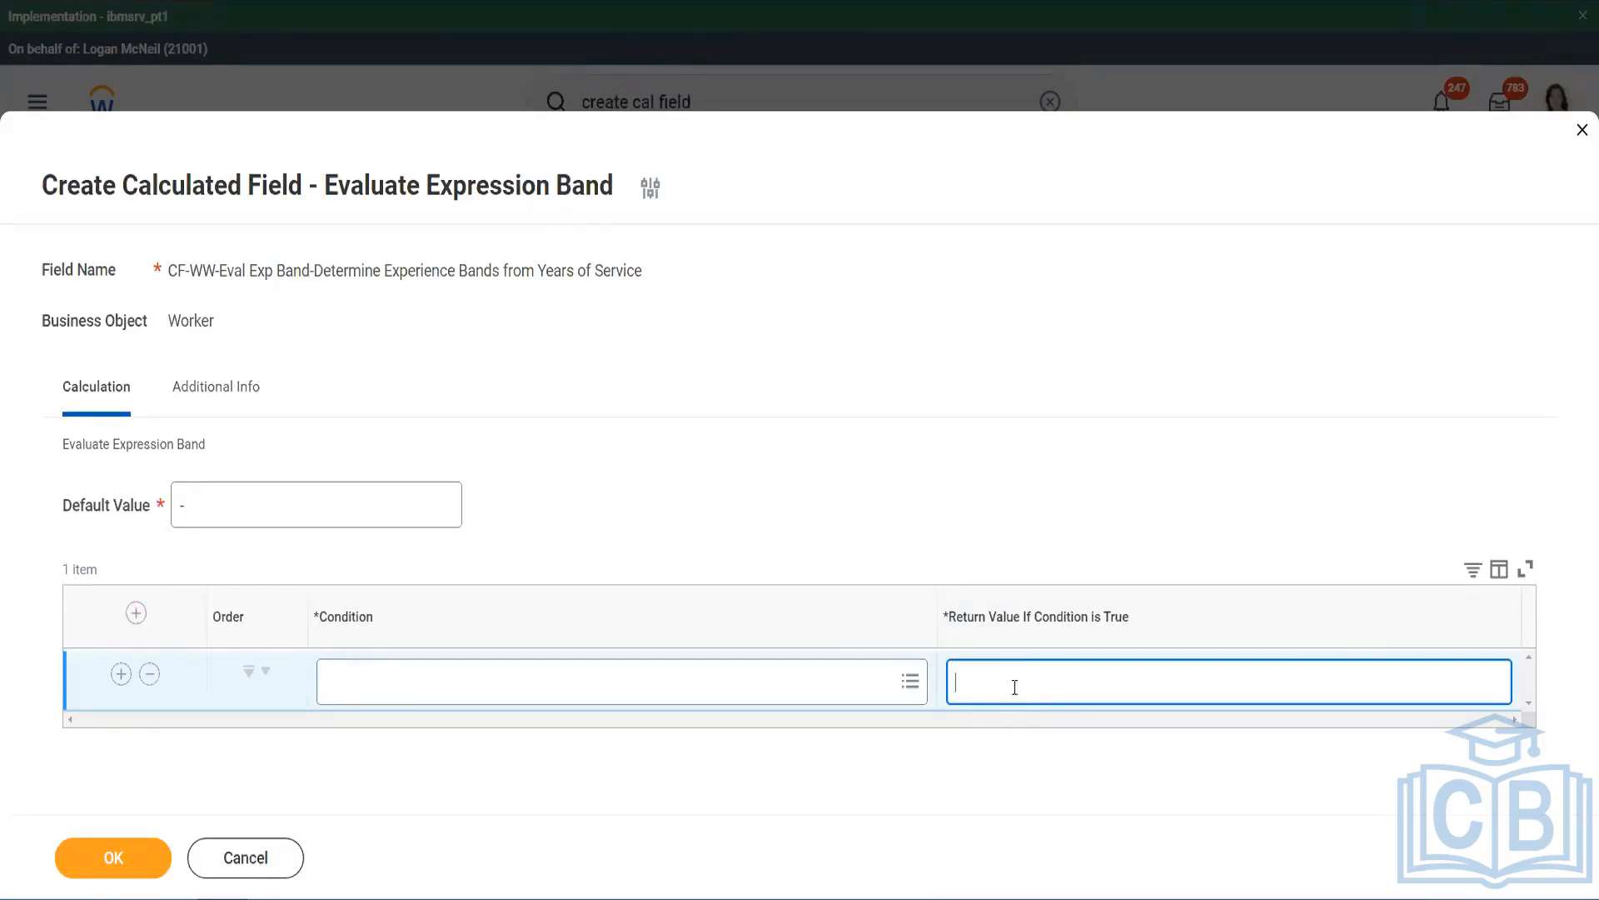
text(adkjdjaidjaijdi)
key(BackSpace)
key(BackSpace)
key(BackSpace)
key(BackSpace)
key(BackSpace)
key(BackSpace)
key(BackSpace)
key(BackSpace)
key(BackSpace)
key(BackSpace)
key(BackSpace)
key(BackSpace)
key(BackSpace)
key(BackSpace)
key(BackSpace)
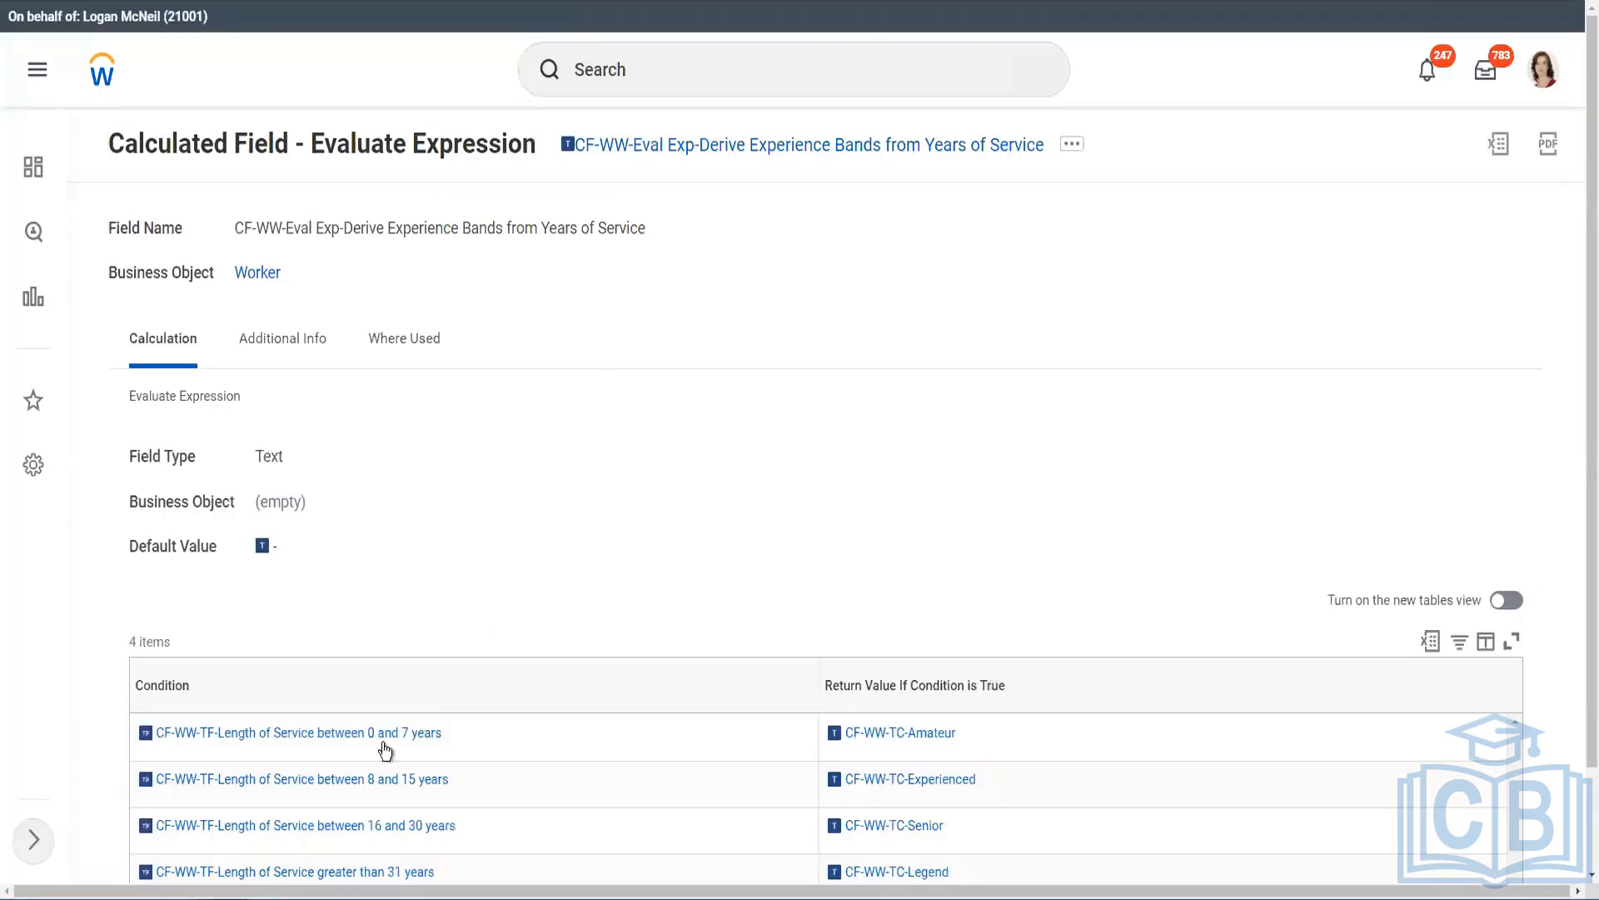
- Set the first condition to CF-WW-TF-Length of Service between 0 and 7 years, copied from the existing Evaluate Expression field, with return value Amateur
right_click(383, 735)
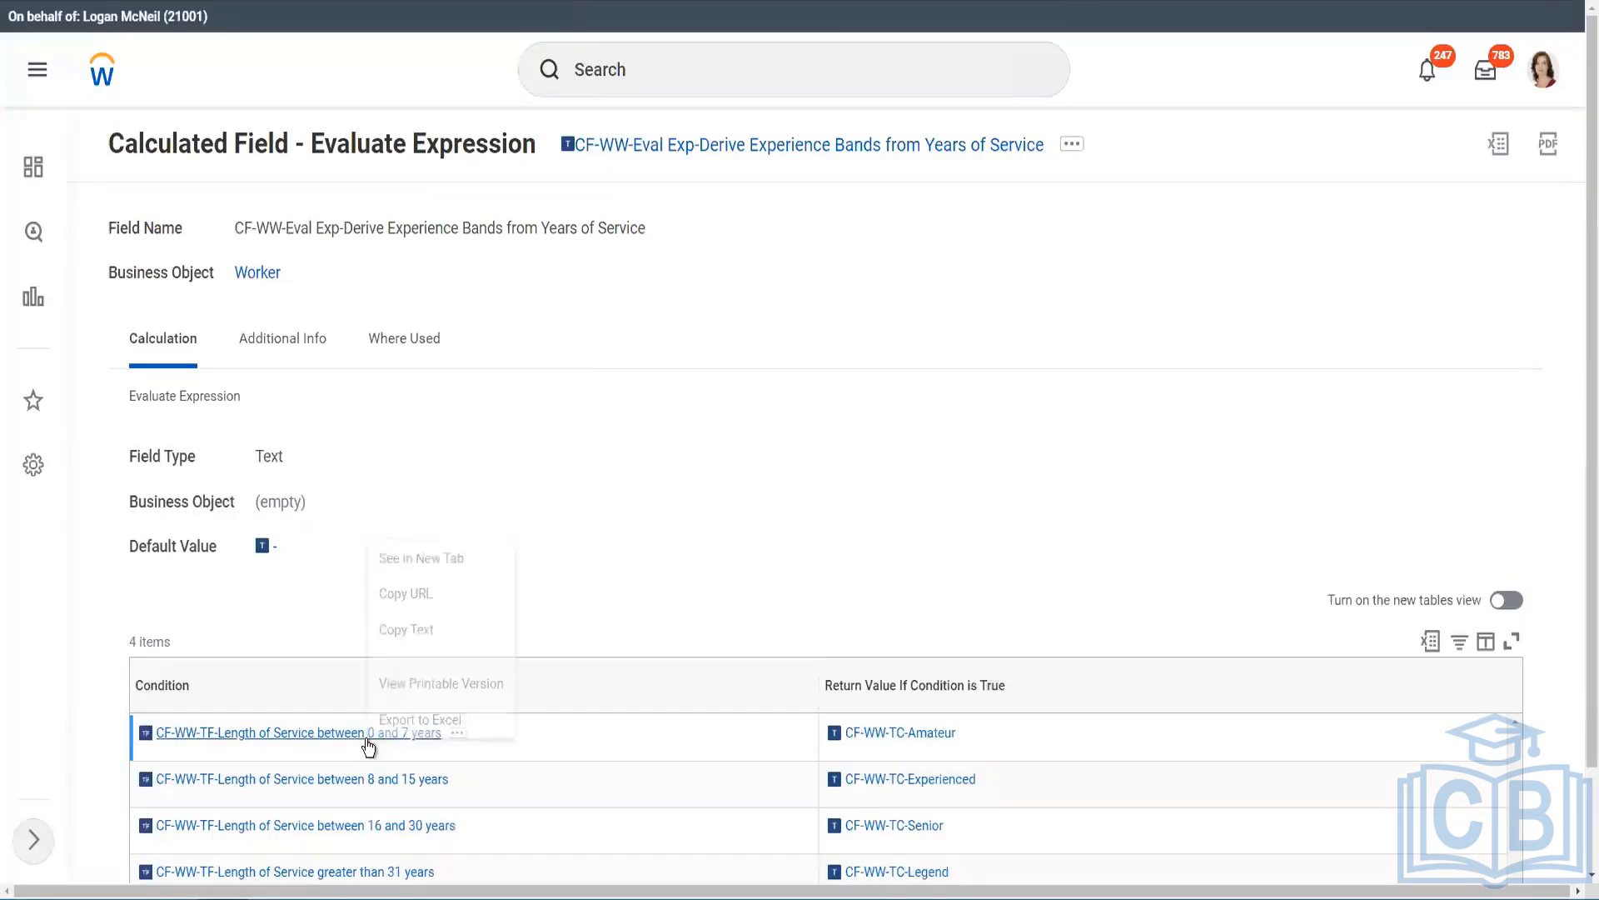
click(435, 392)
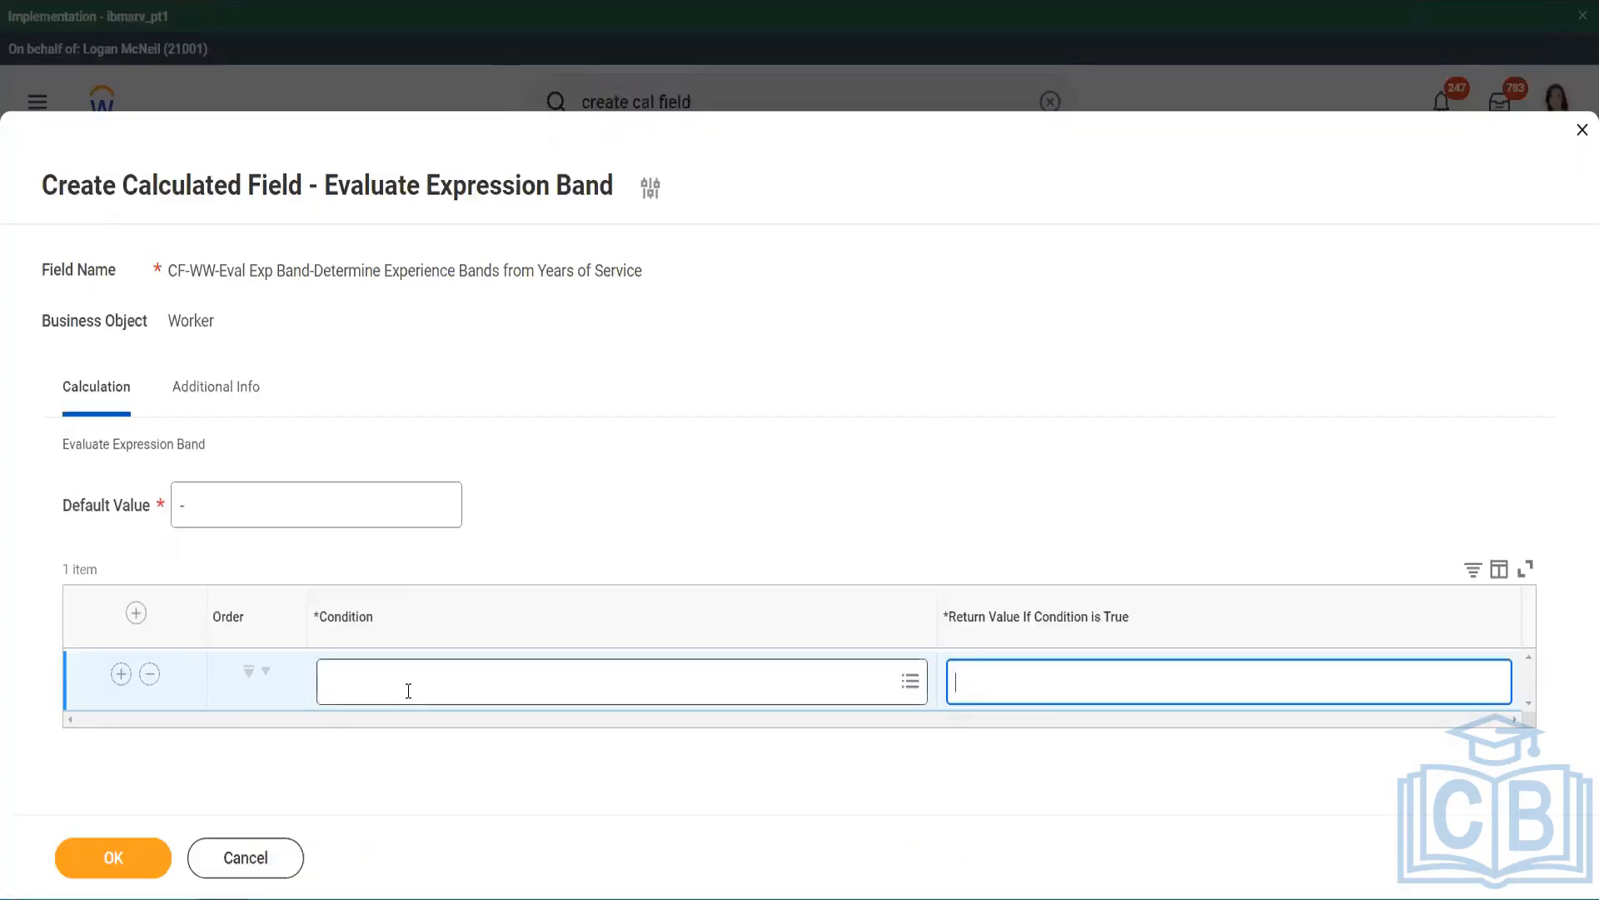
click(407, 699)
text(CF-WW-TF-Length of Service between 0 and 7 years)
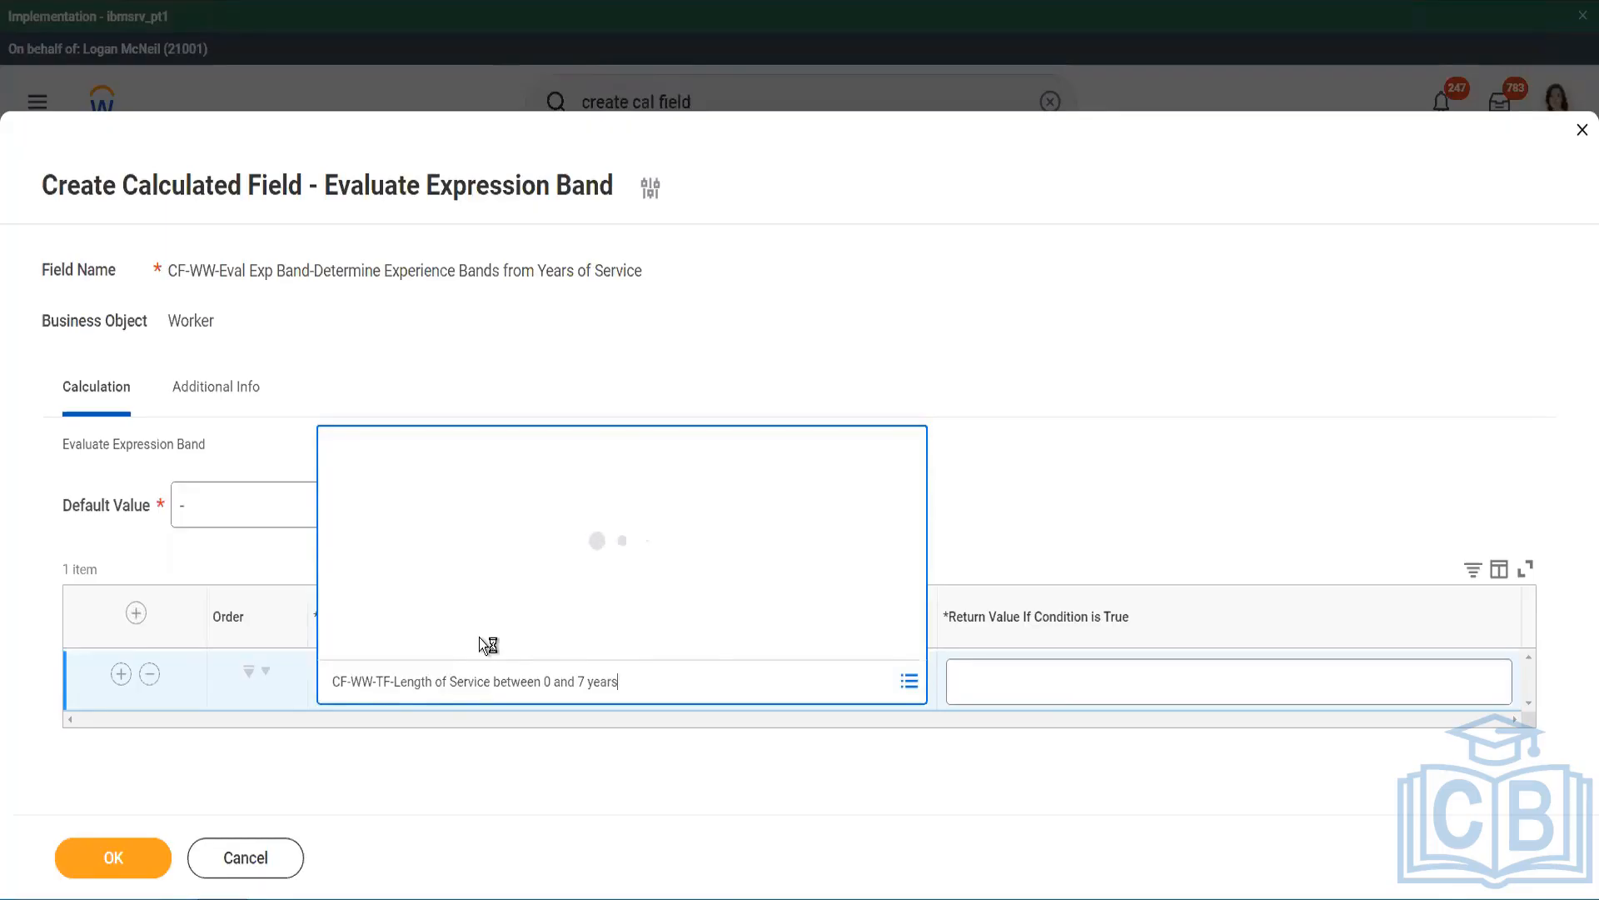
click(1012, 667)
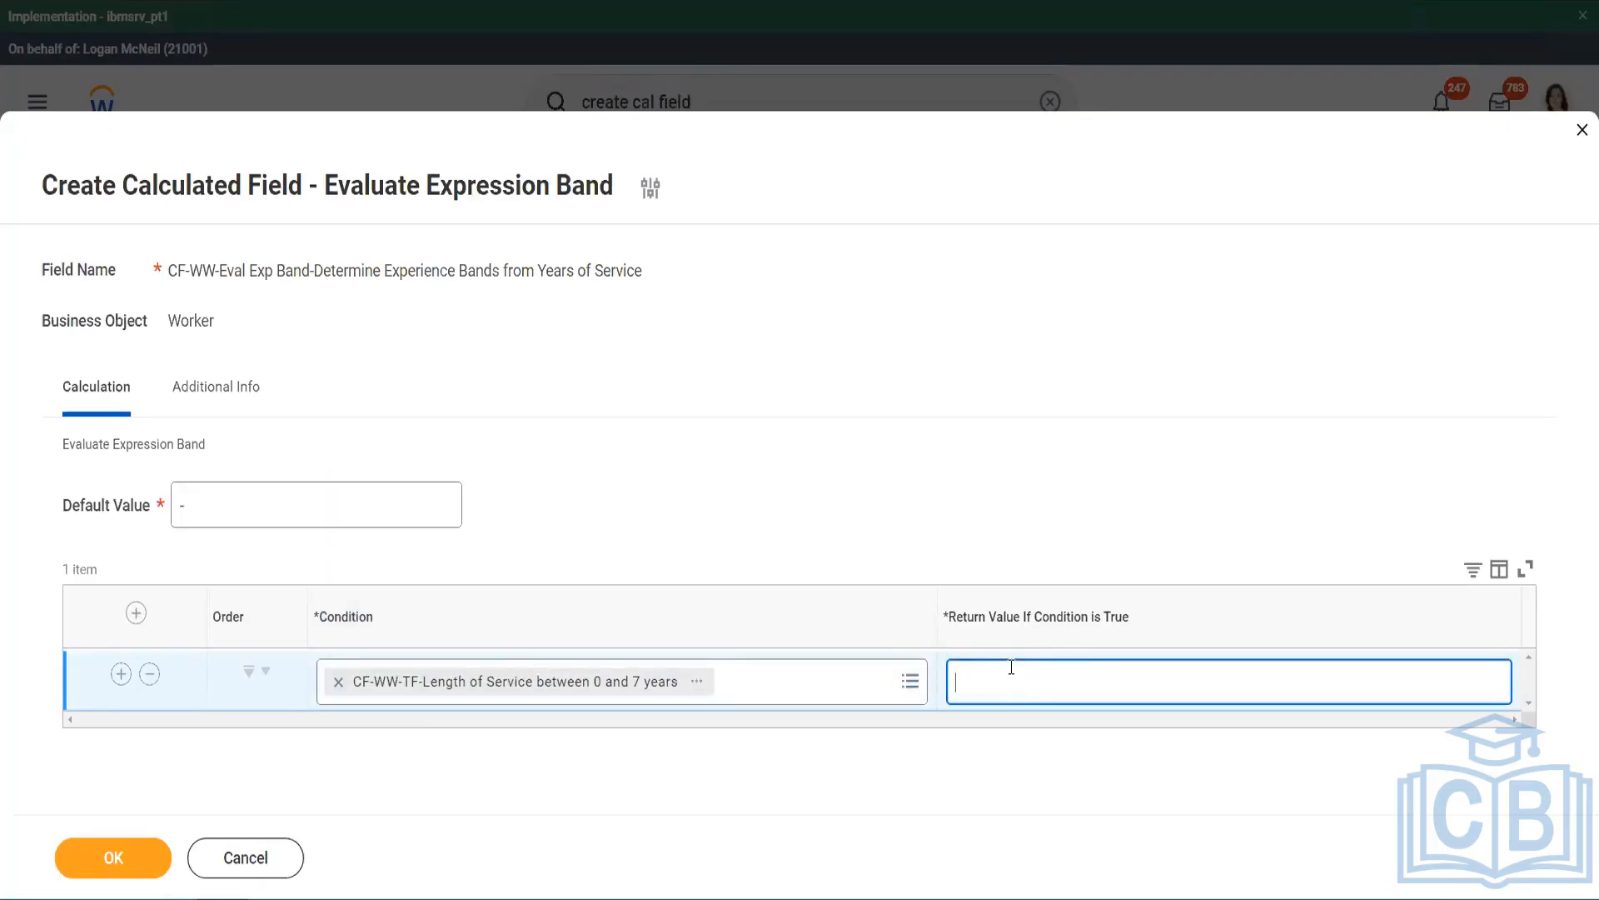
text(Amateur)
- Add three more empty condition rows below the Amateur row
click(121, 673)
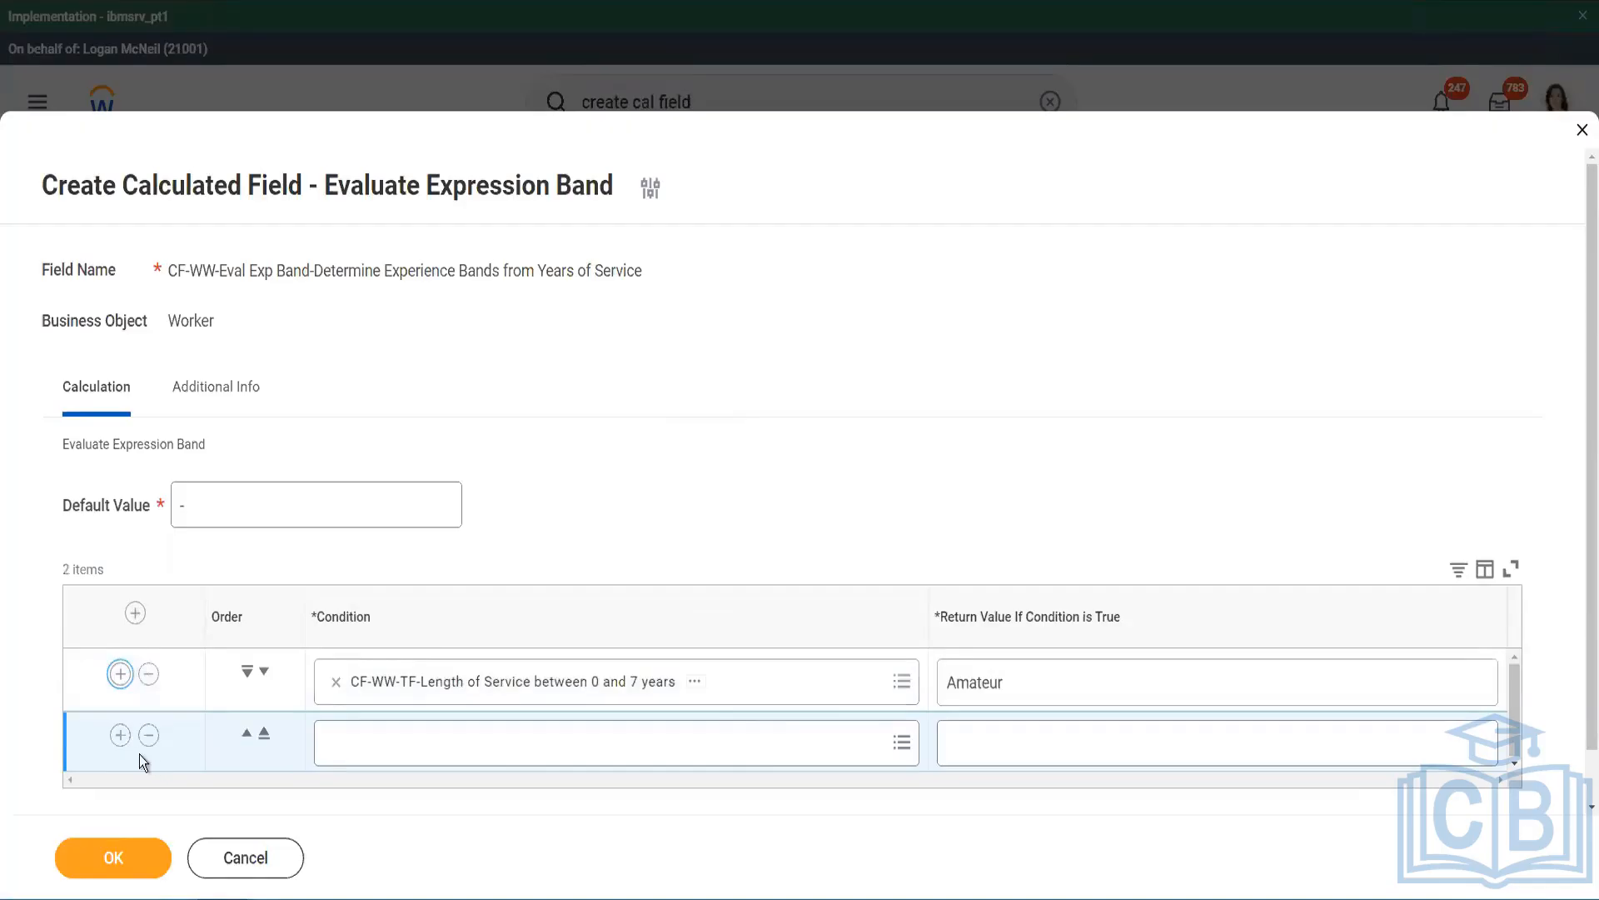
click(120, 735)
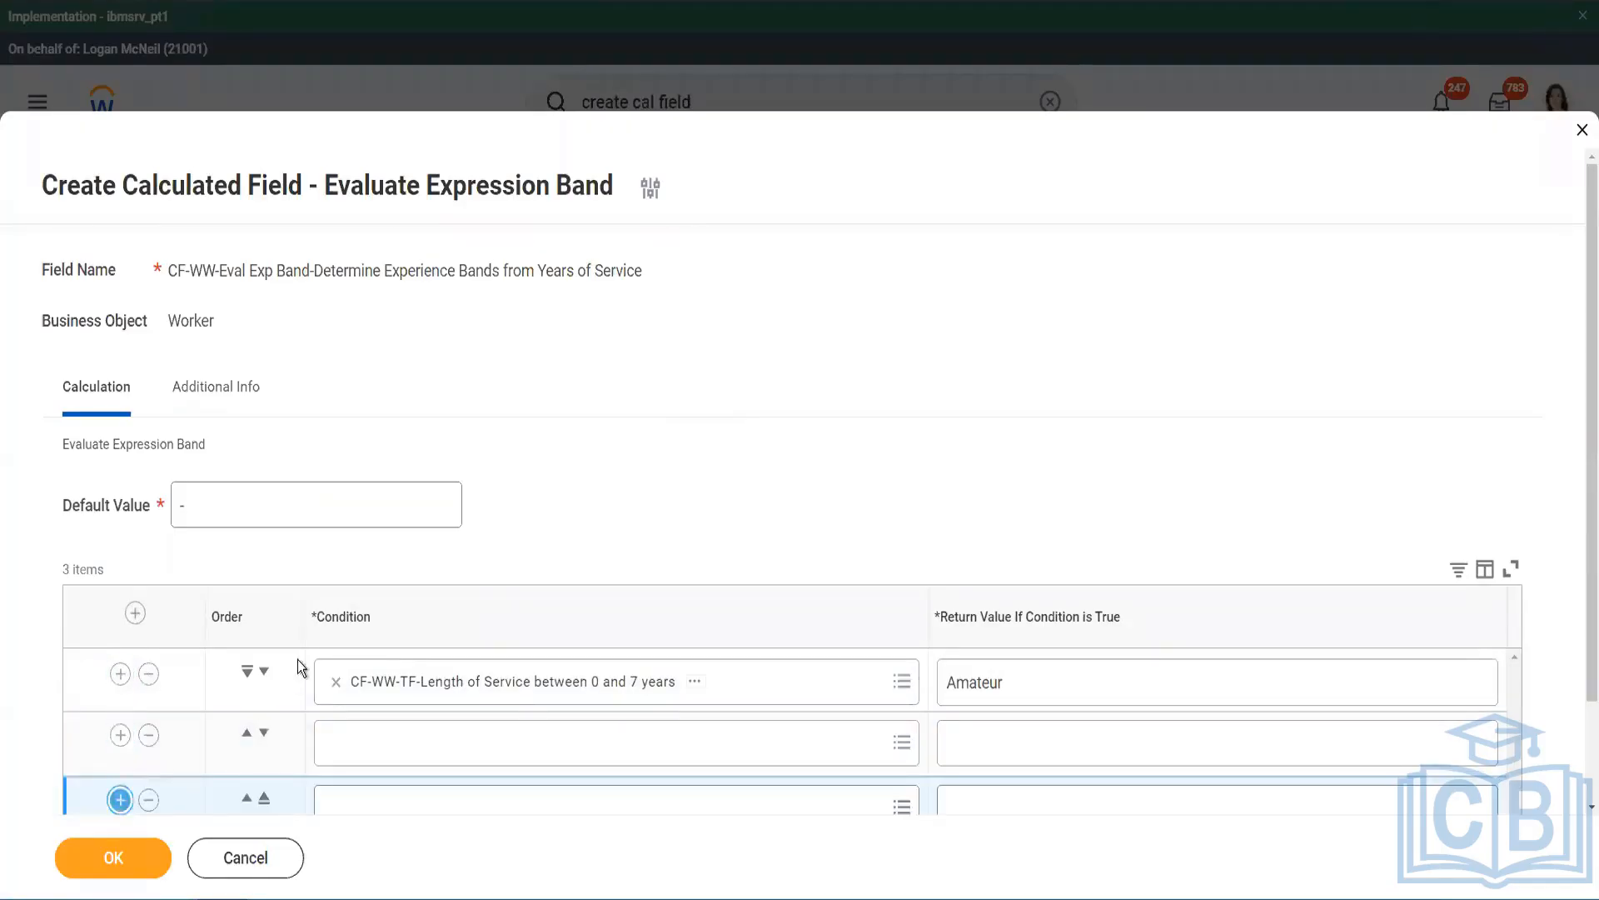
scroll(288, 666, down, 2)
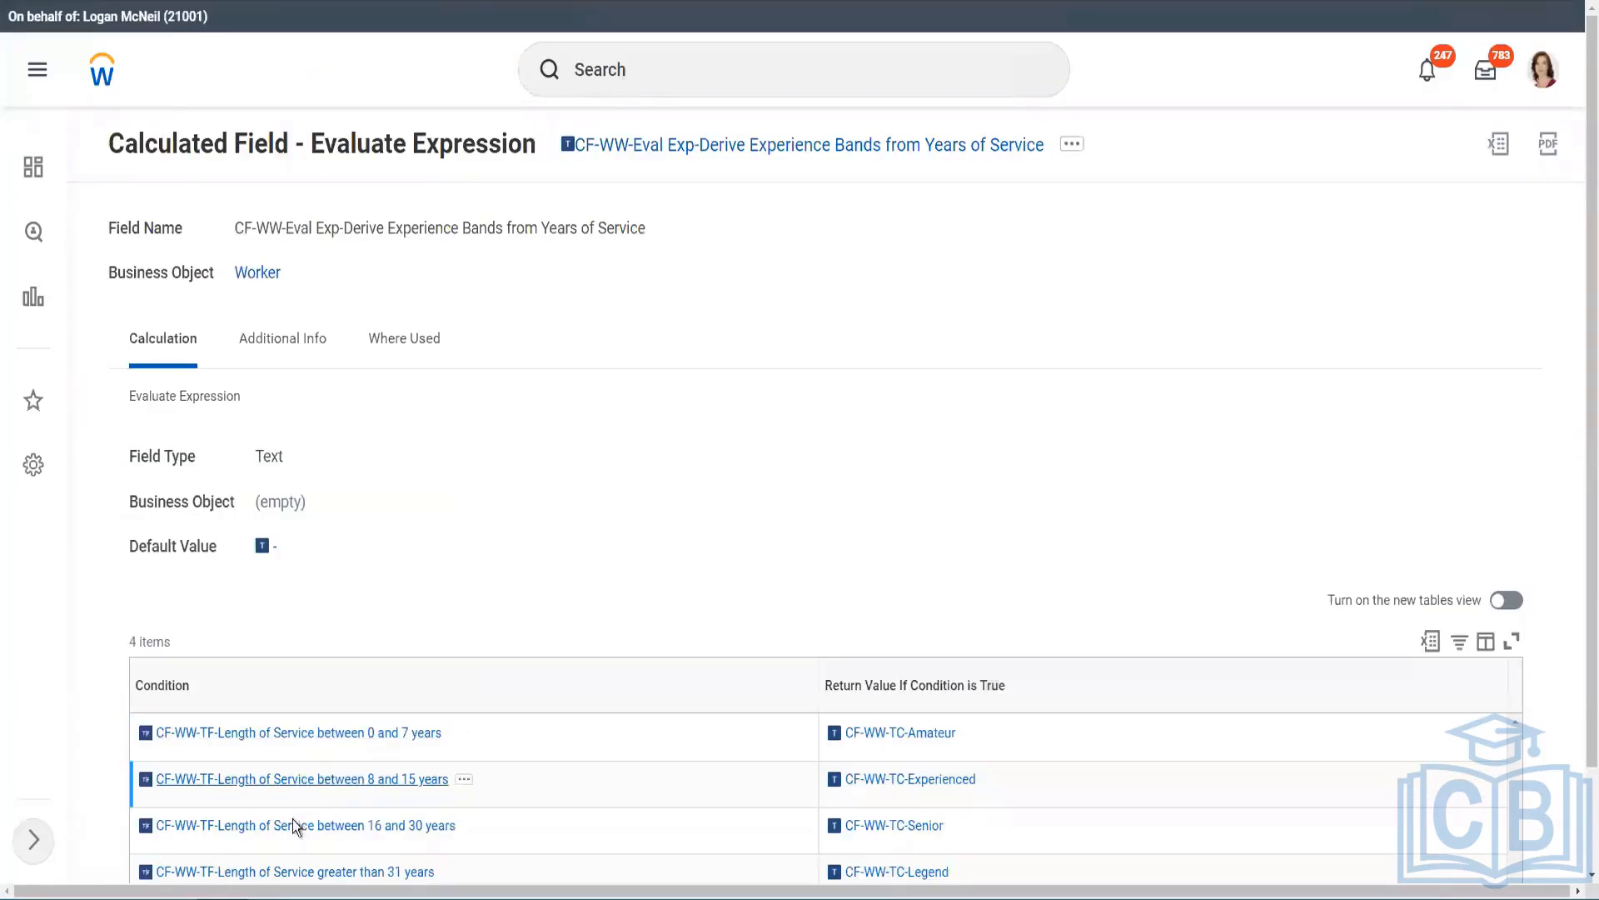
- Enter CF-WW-TF-Length of Service between 16 and 30 years as the second row's condition and move that row down one place
right_click(297, 826)
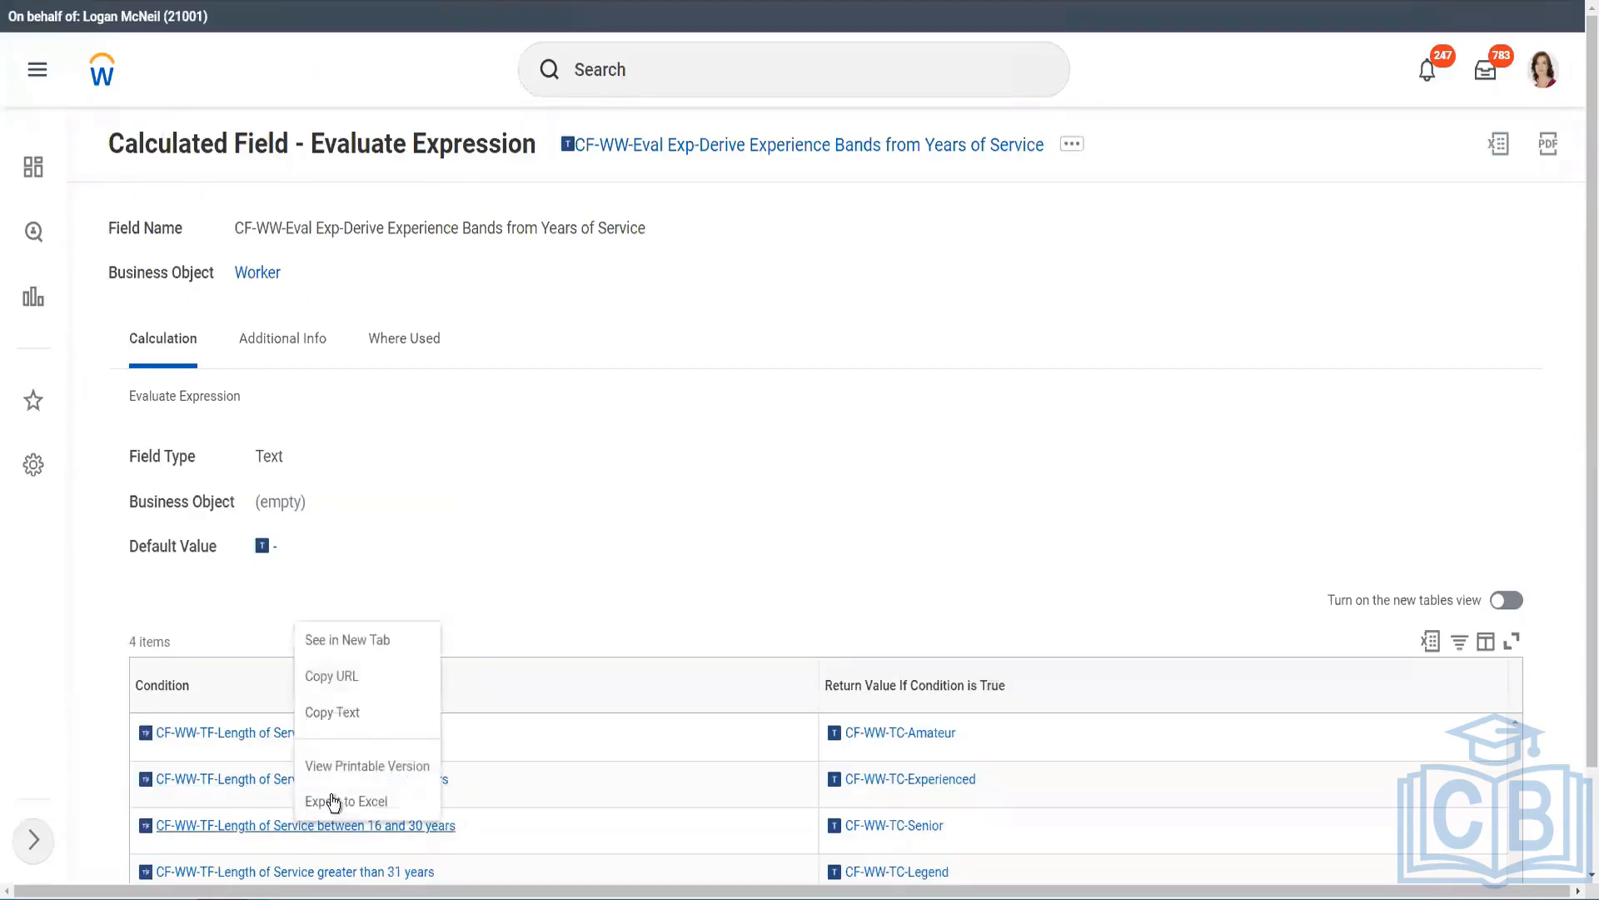
key(Escape)
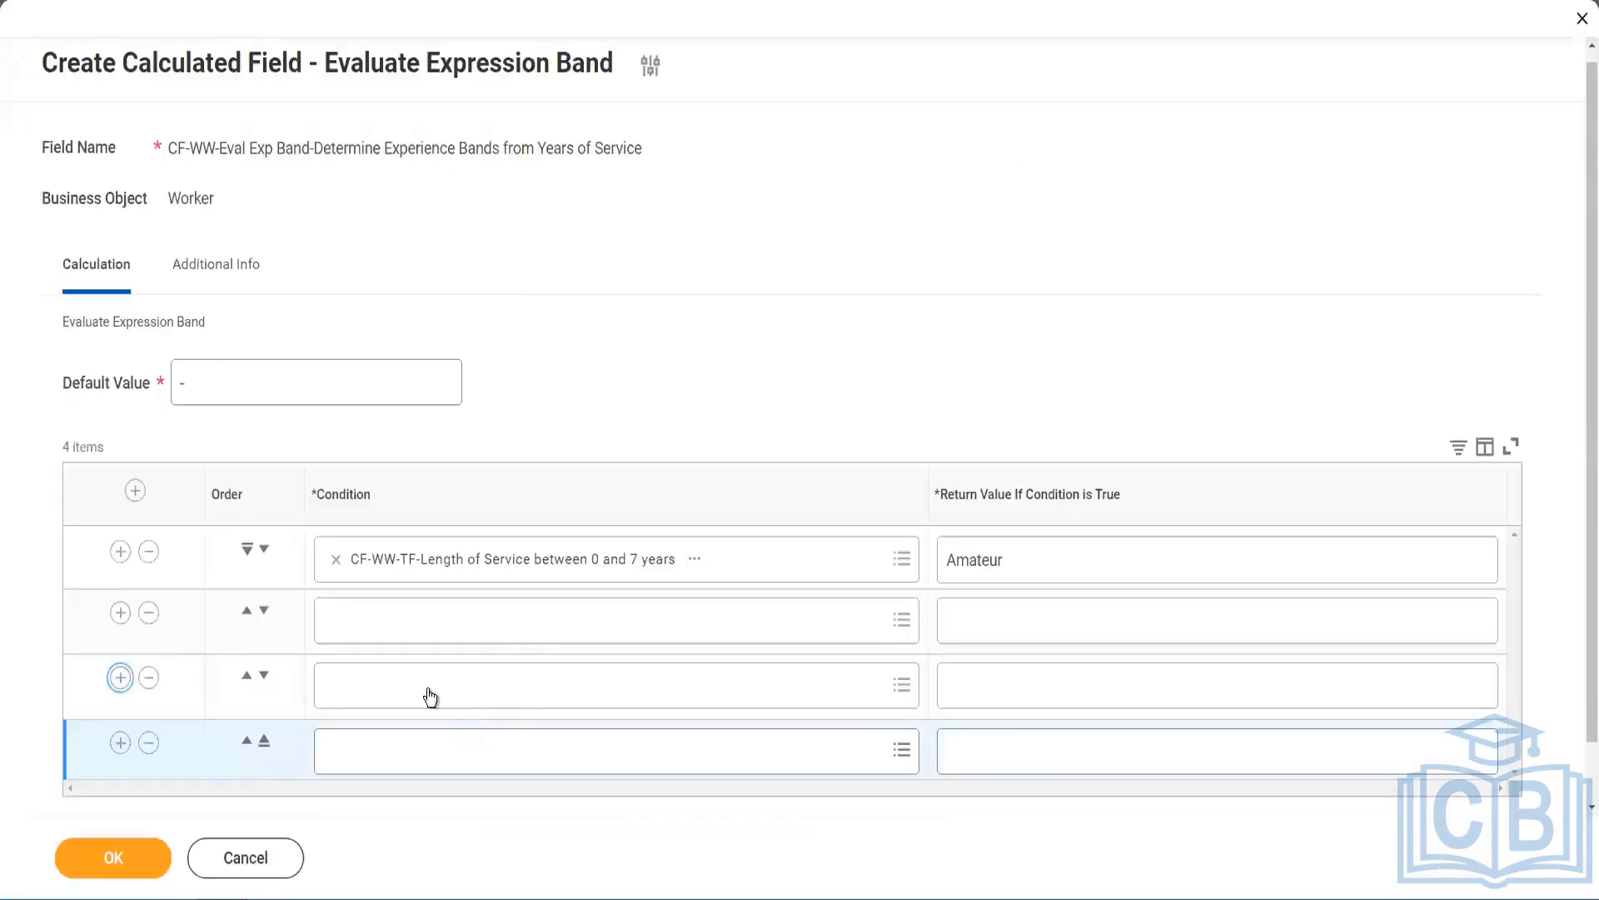
click(408, 611)
text(CF-WW-TF-Length of Service between 16 and 30 years)
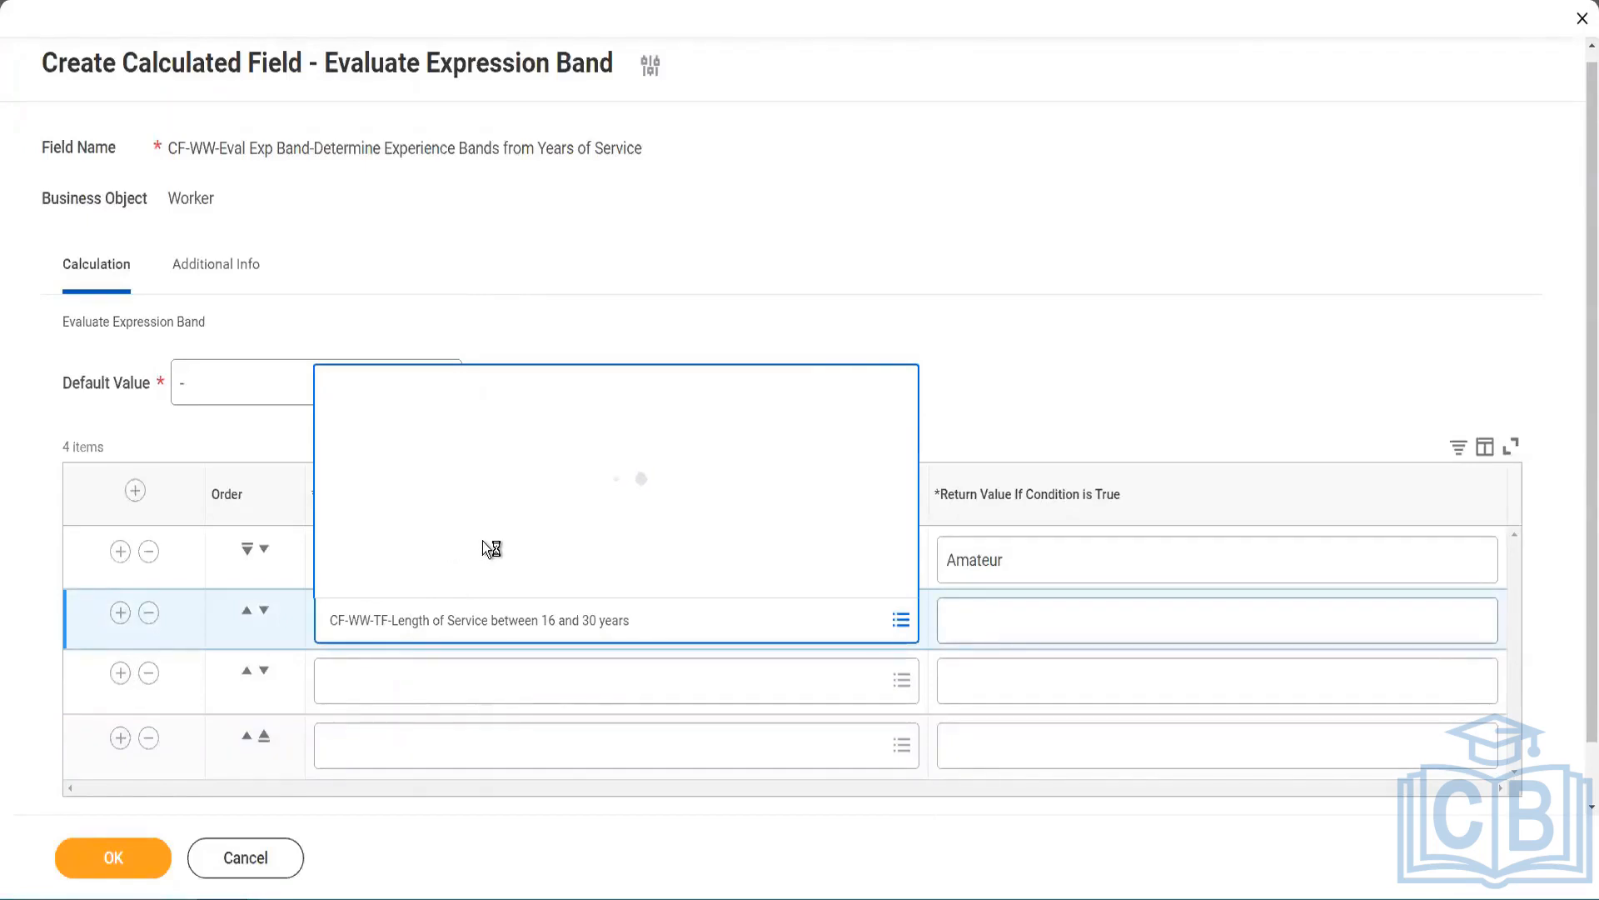
click(264, 610)
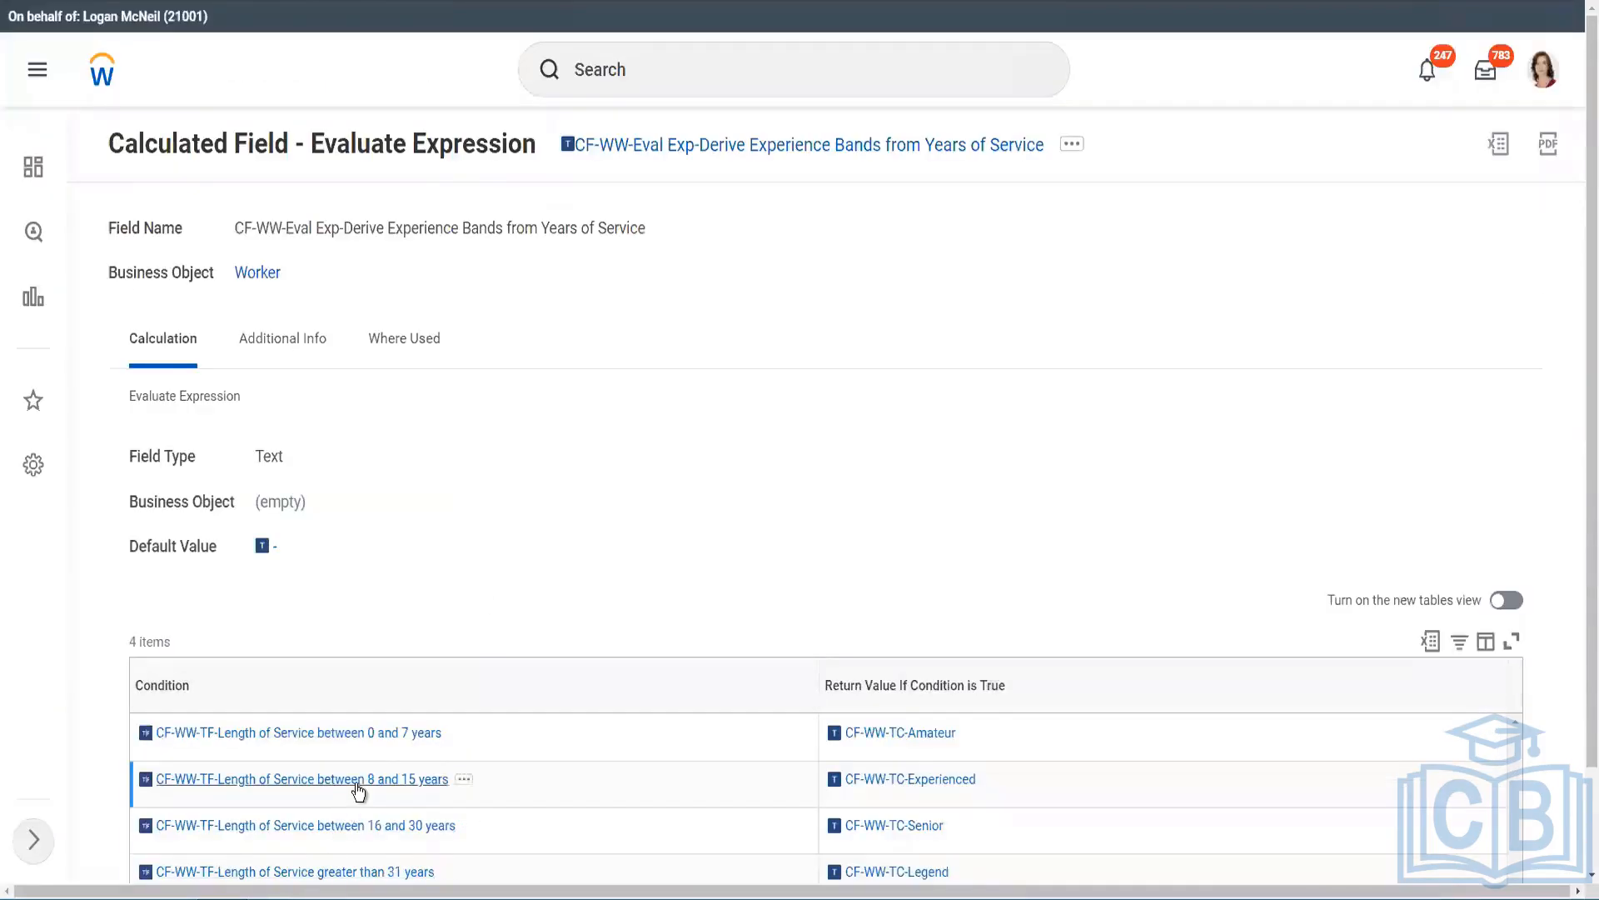
- Set the empty second row's condition to CF-WW-TF-Length of Service between 8 and 15 years, copied from the existing field
right_click(359, 791)
click(410, 677)
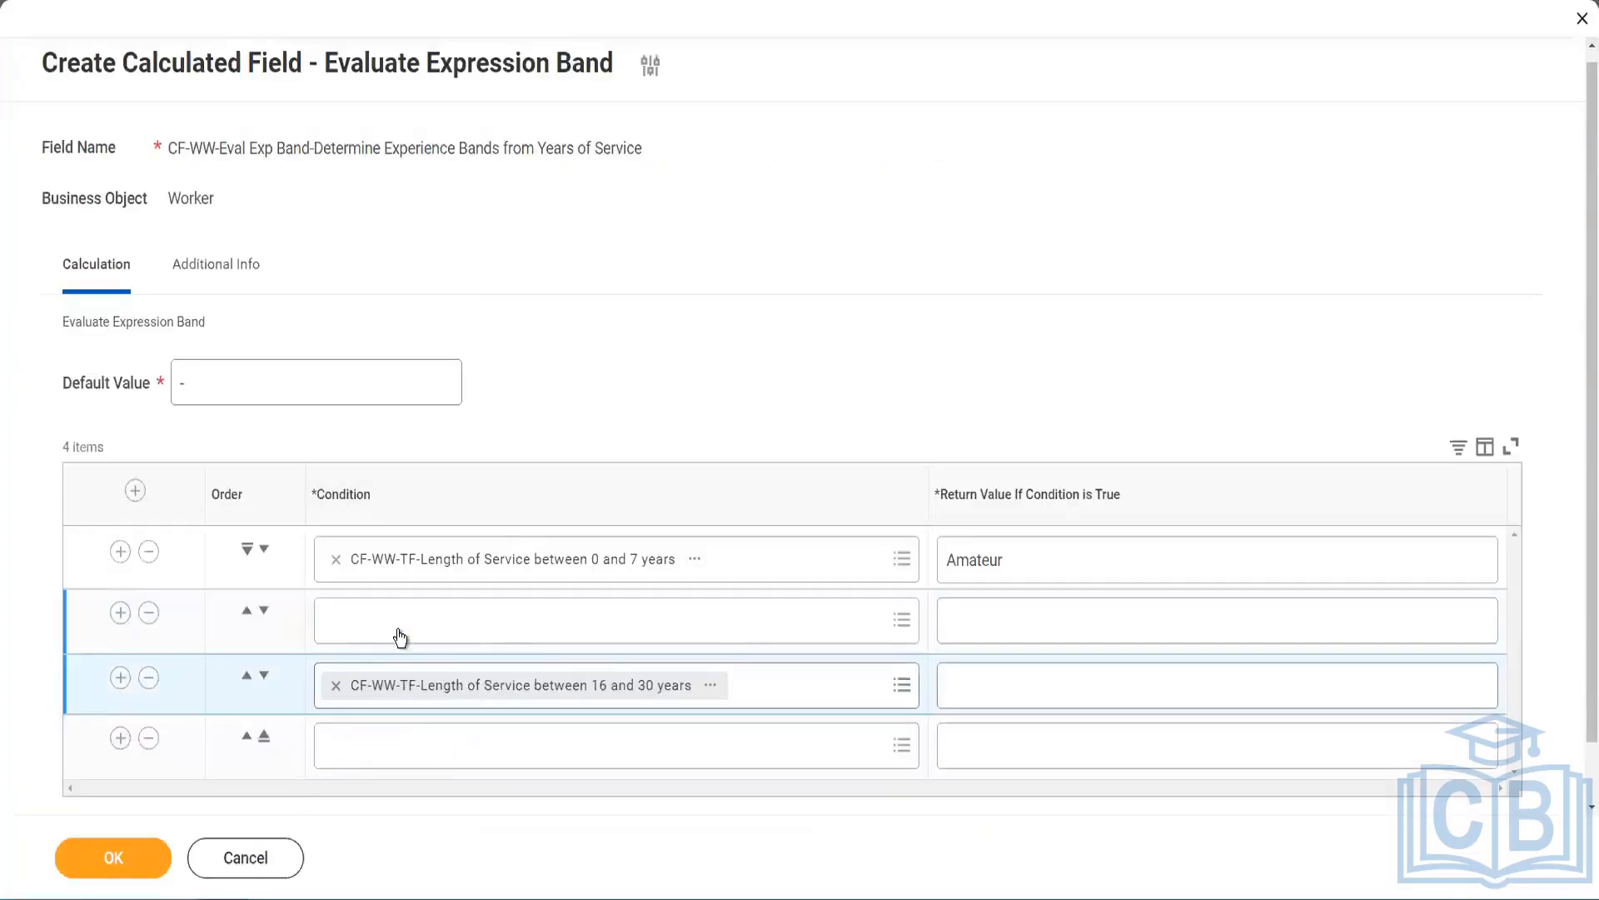
click(400, 631)
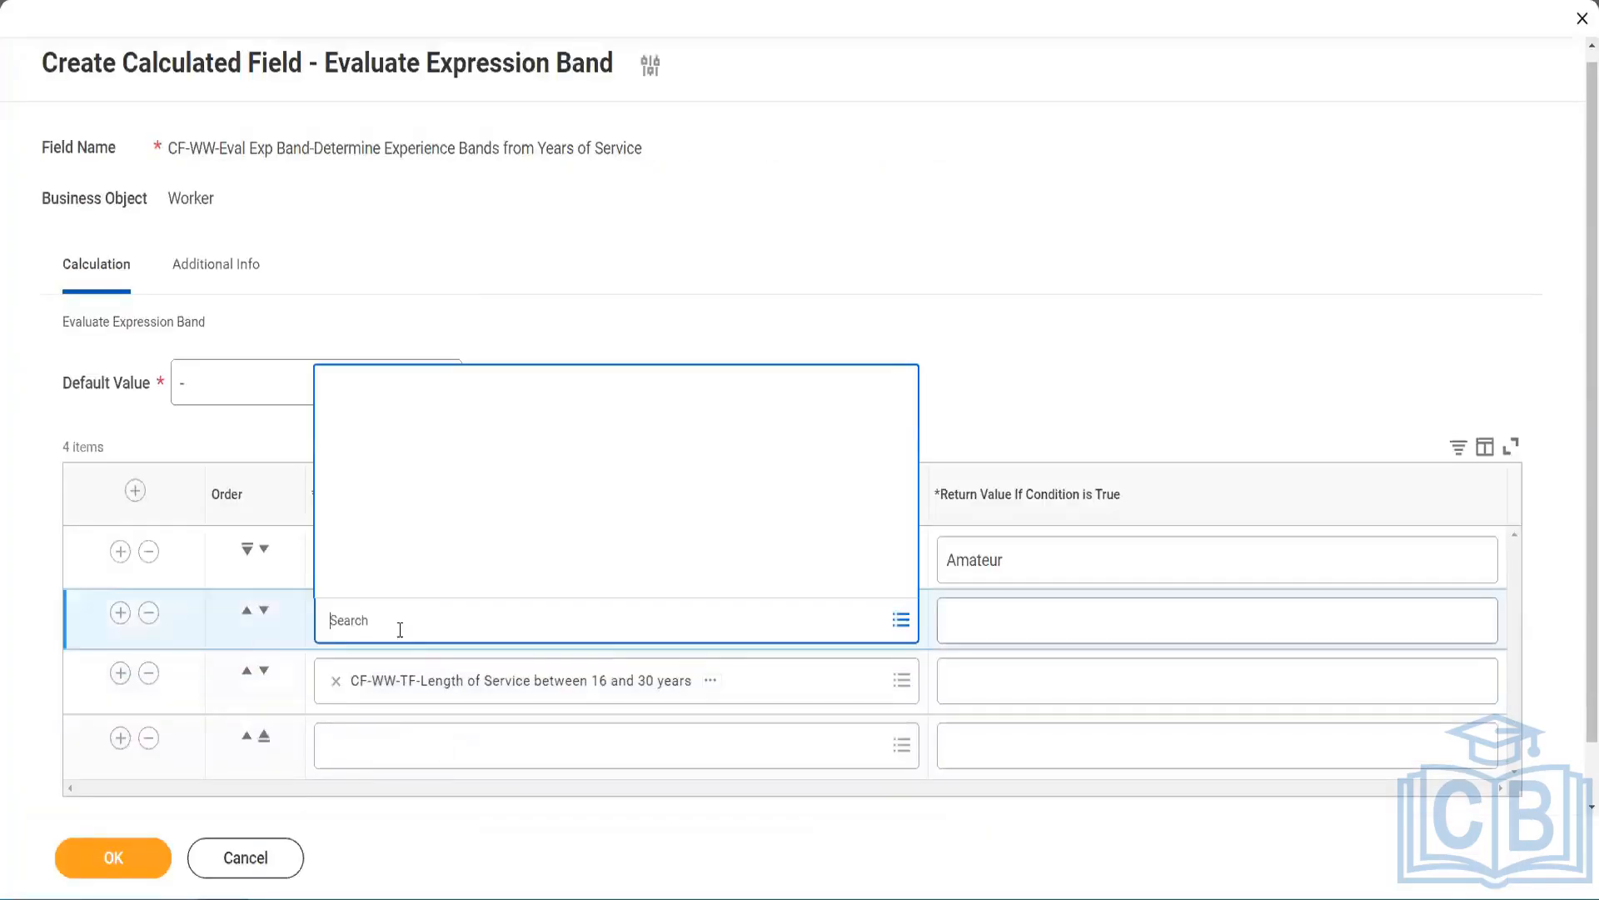
key(ctrl+v)
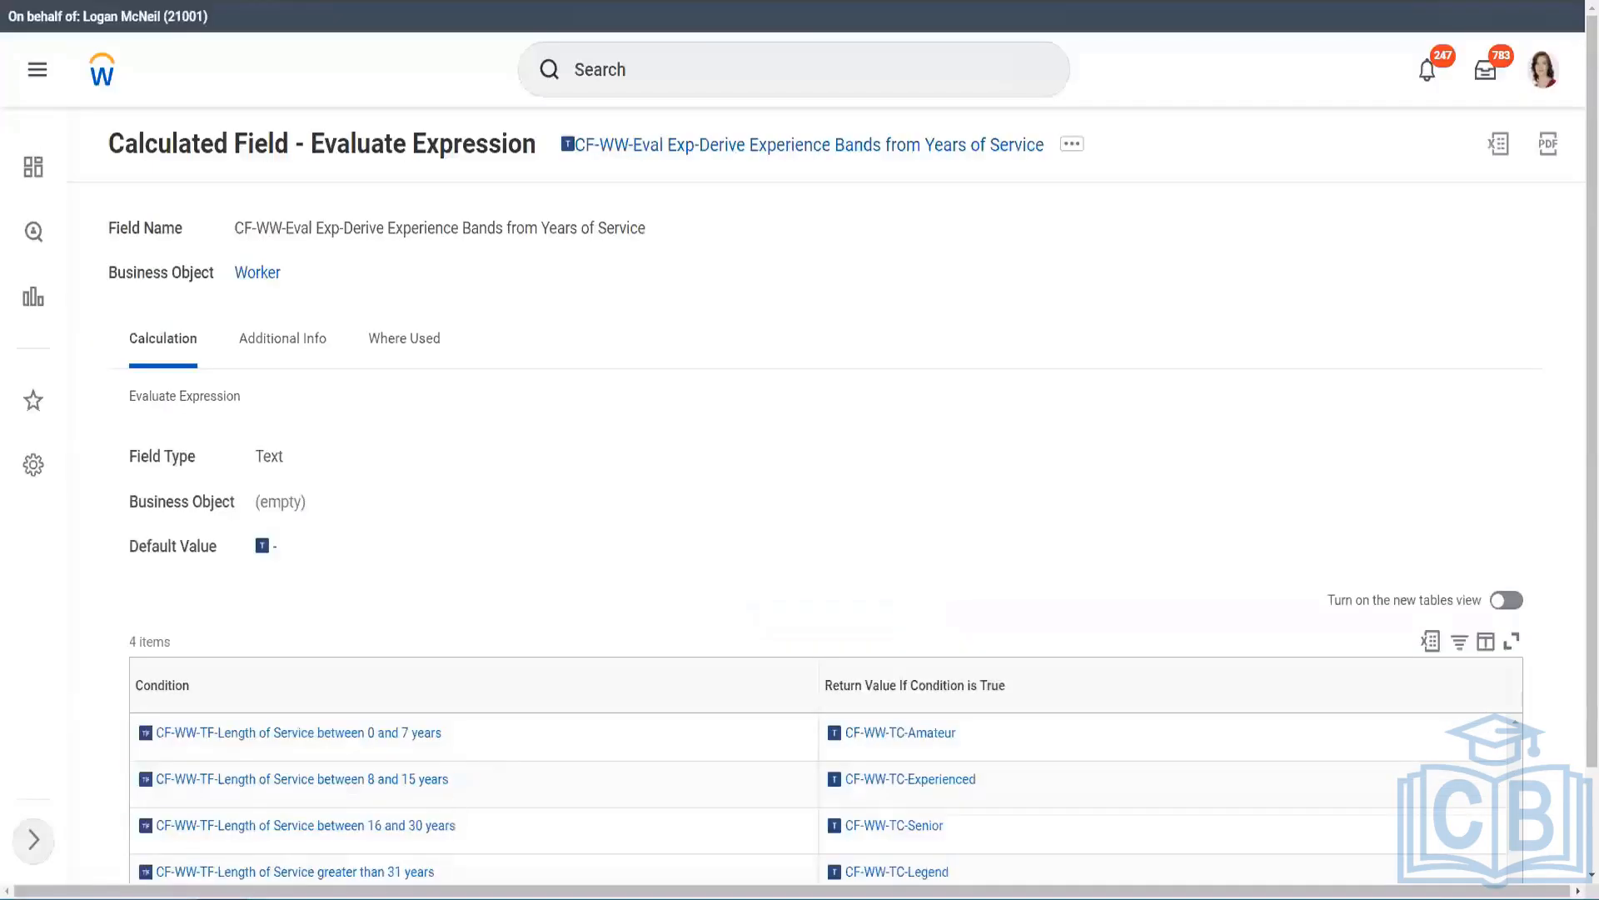
- Set the last row's condition to CF-WW-TF-Length of Service greater than 31 years, copied from the existing field
right_click(427, 866)
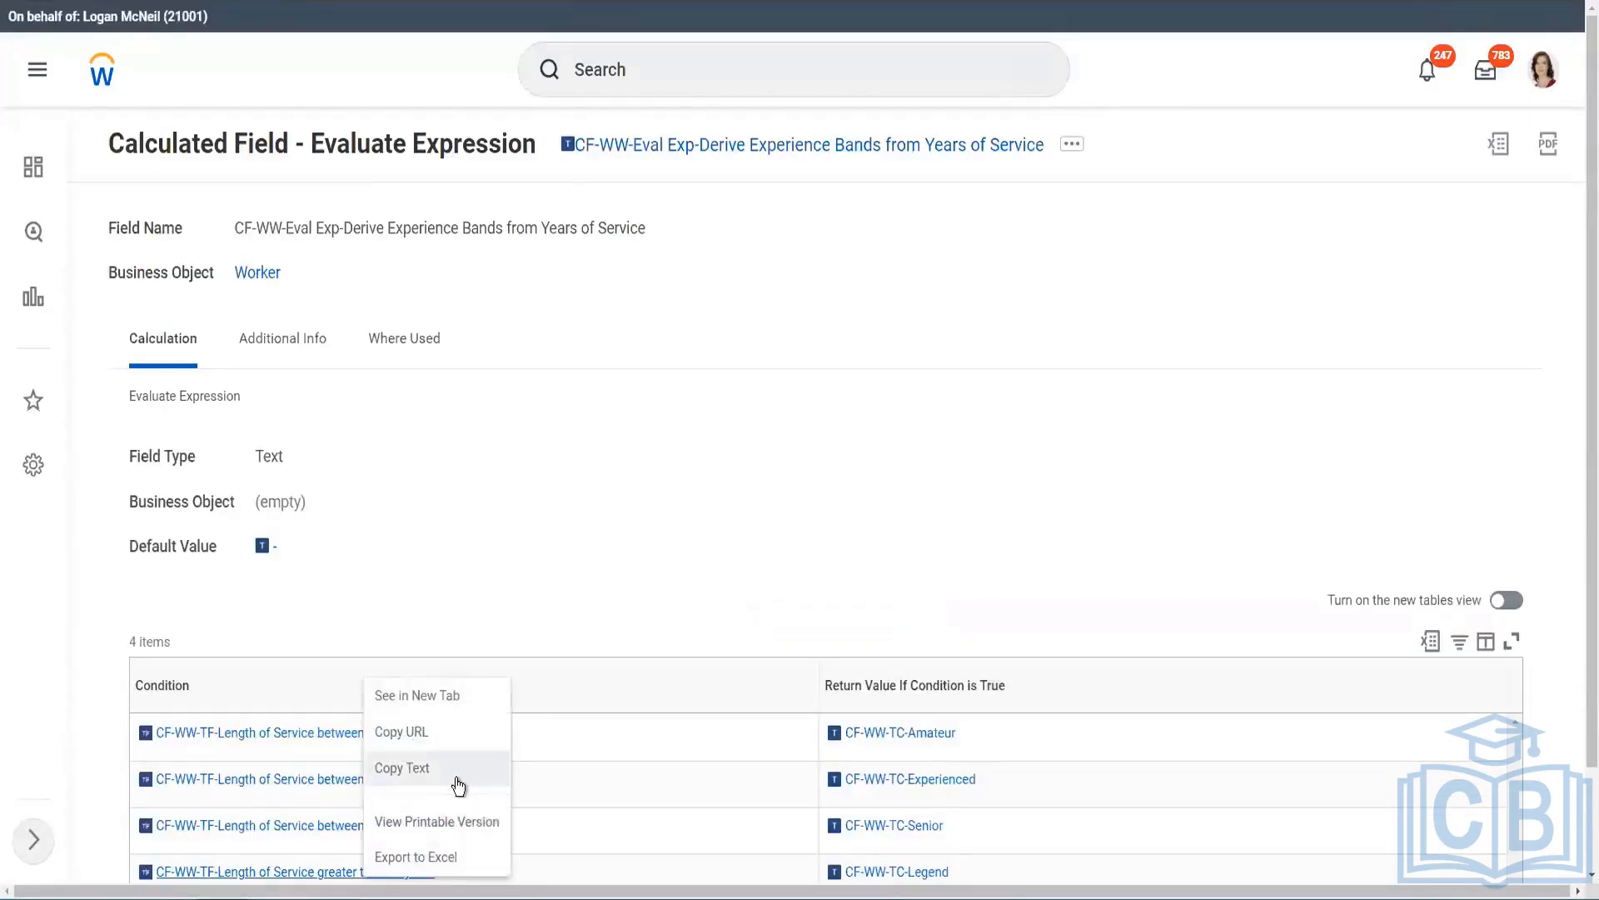
click(458, 770)
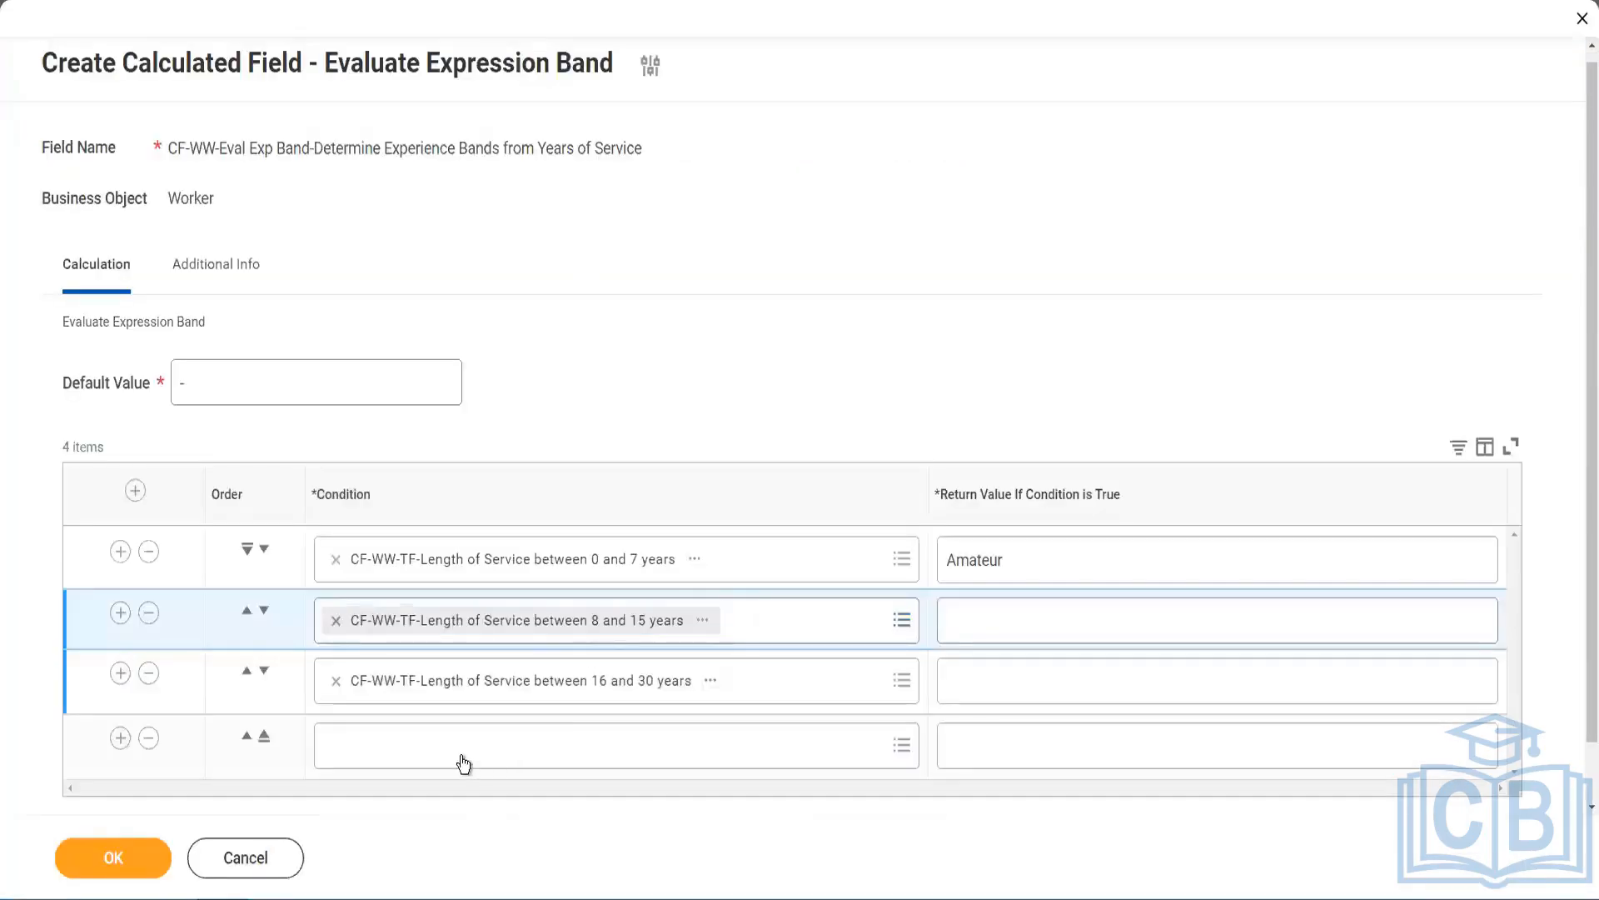
click(457, 750)
key(ctrl+v)
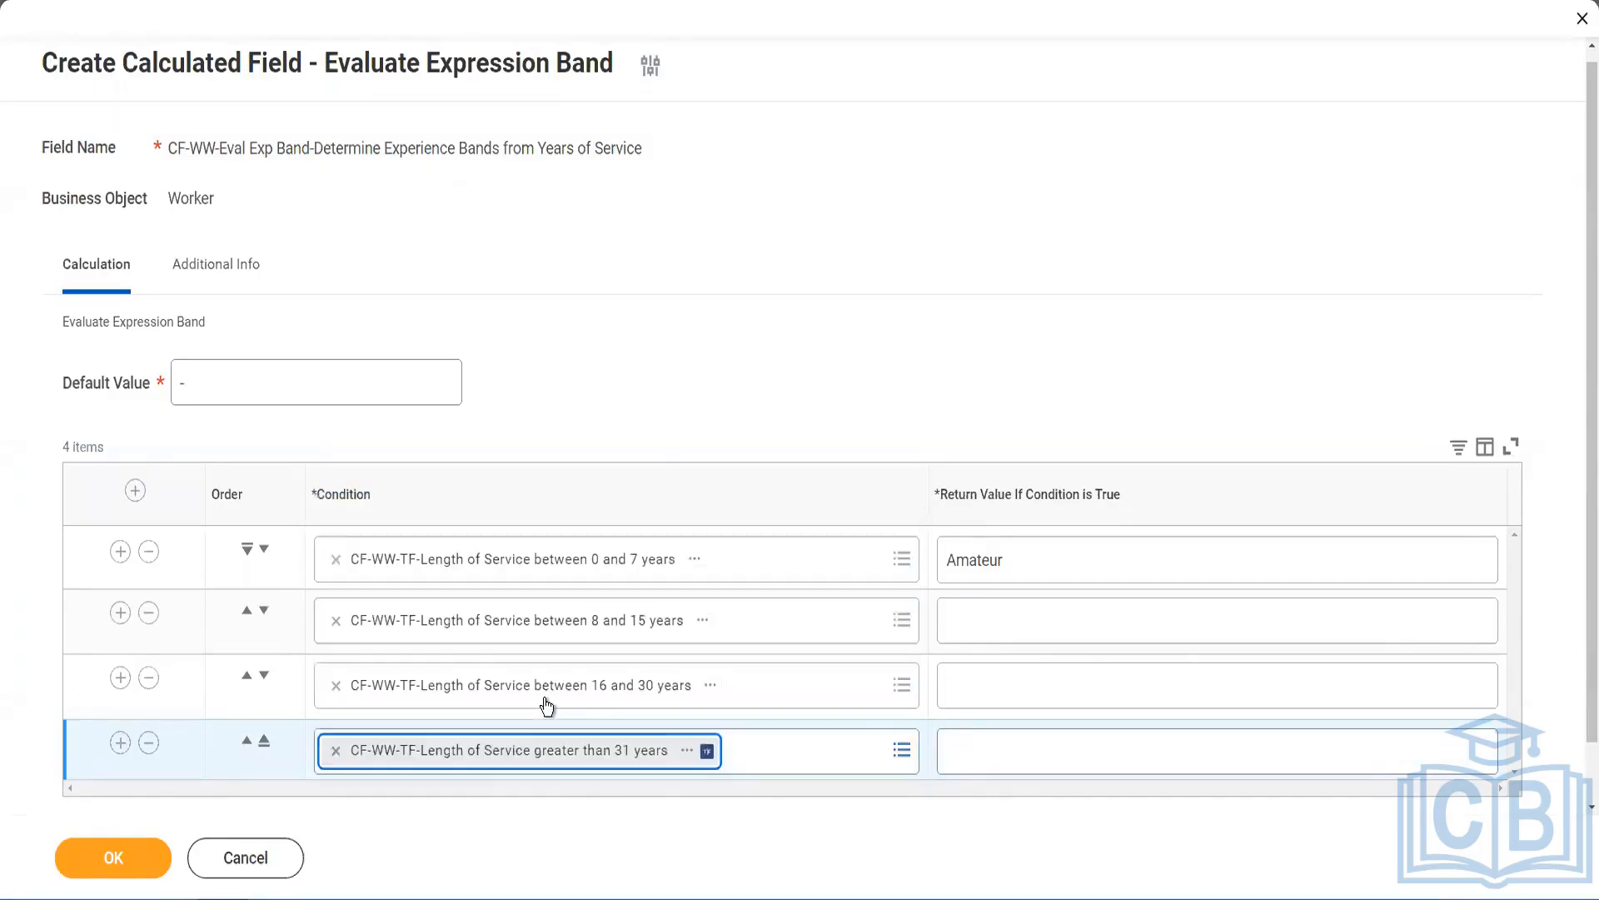
- Set the return values to Legend for over 31 years, Senior for 16 to 30 and Experienced for 8 to 15, and save the field
click(1034, 761)
text(Le)
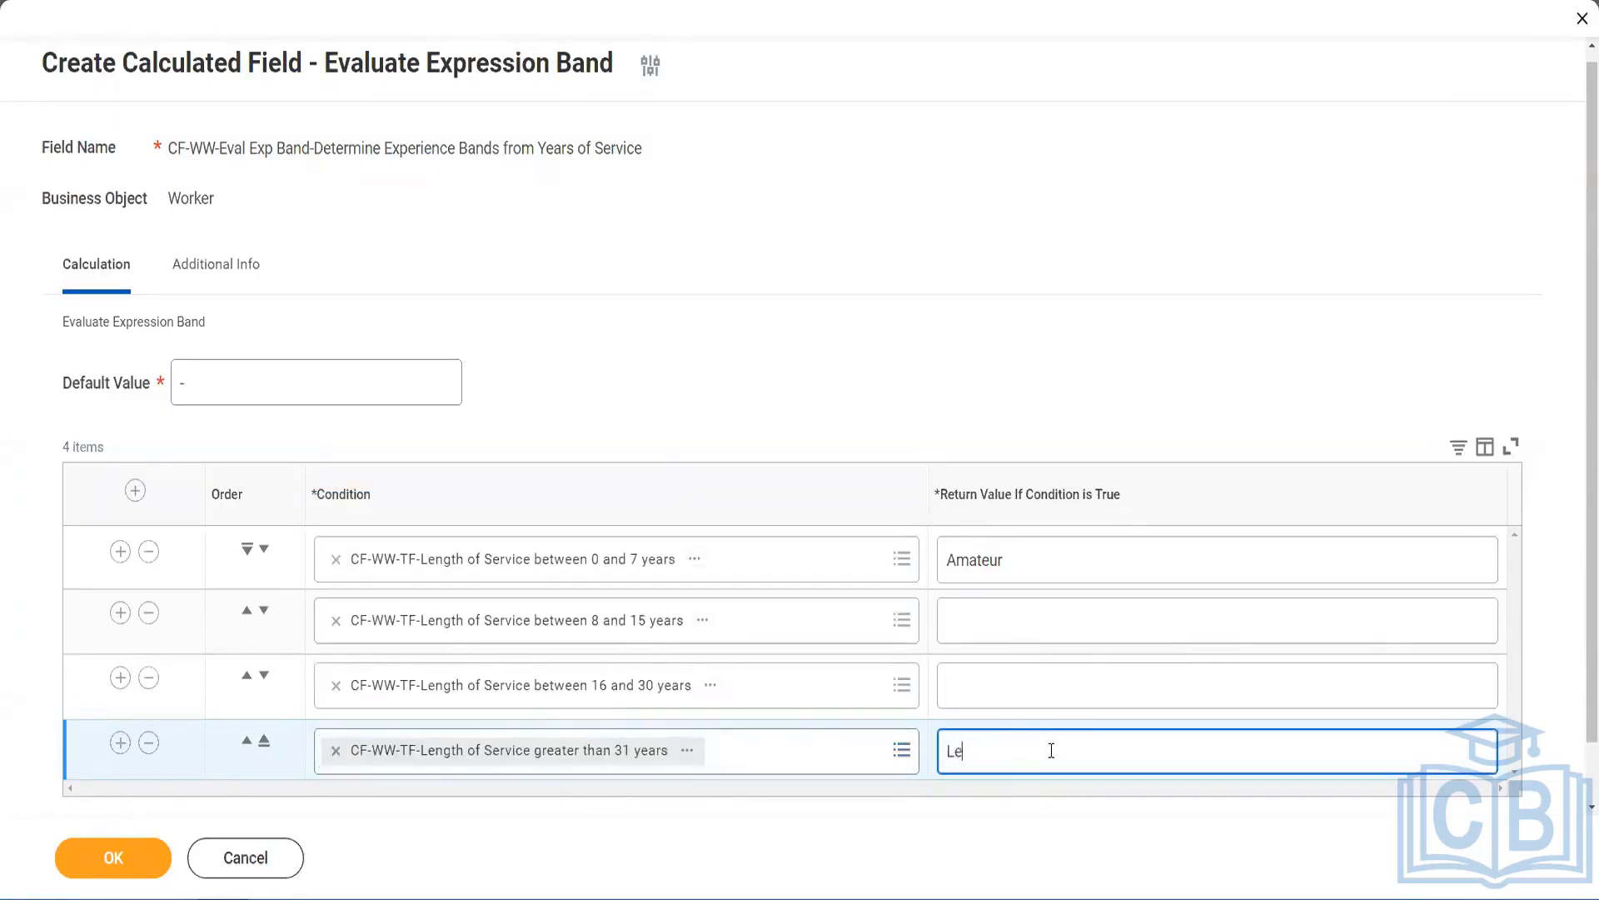
text(gend)
click(985, 677)
text(Senior)
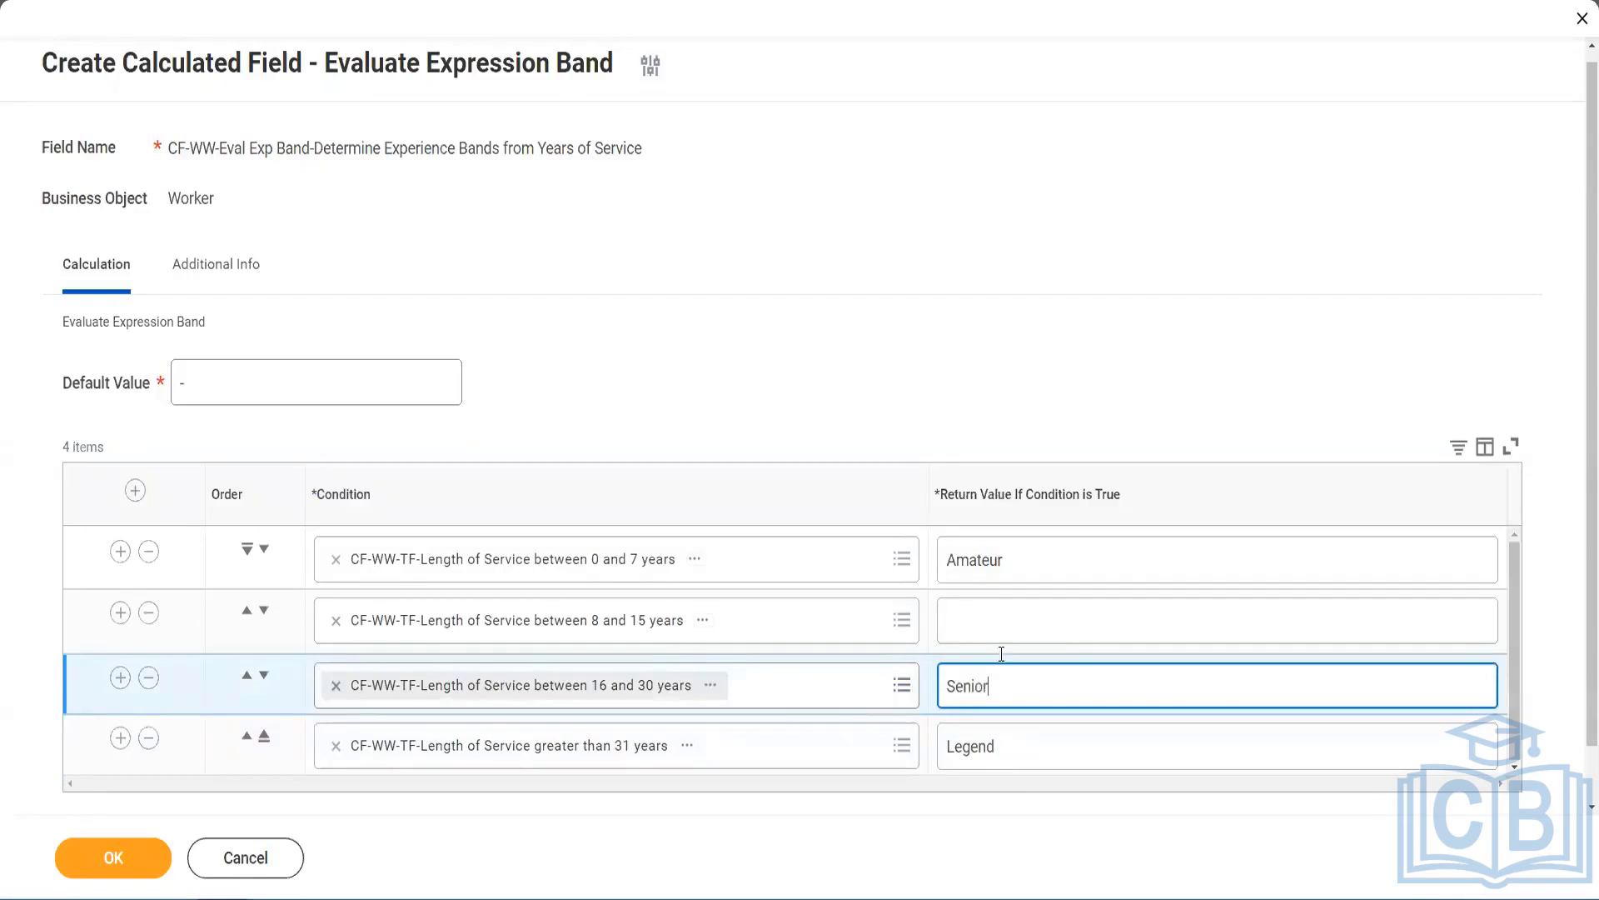
click(1009, 625)
text(Ex)
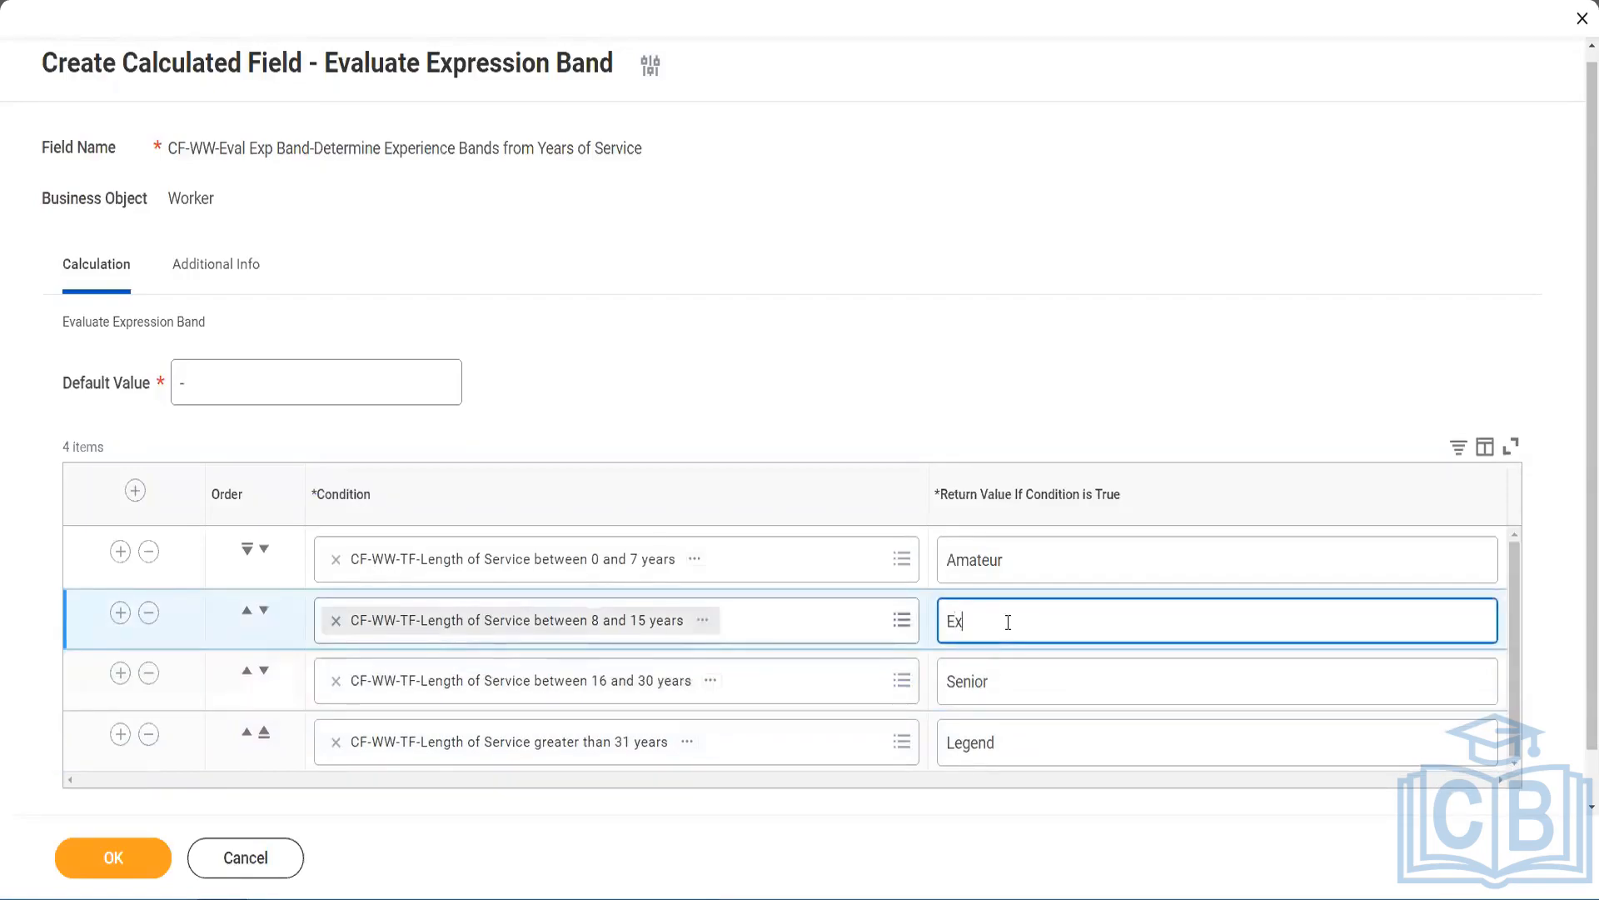
text(perienced)
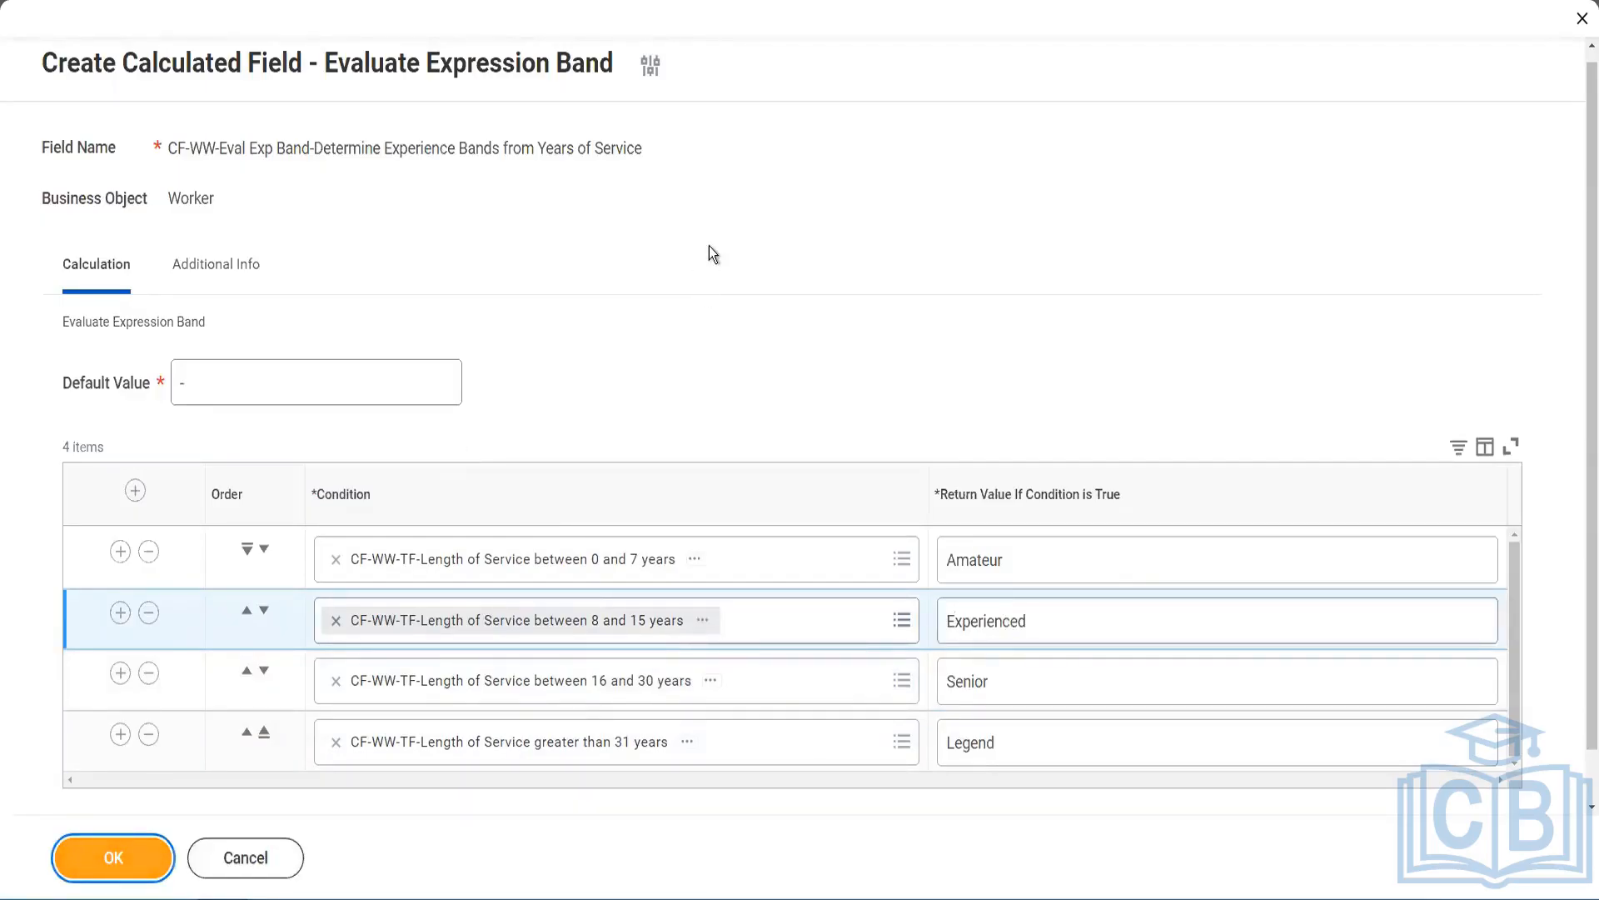
key(Return)
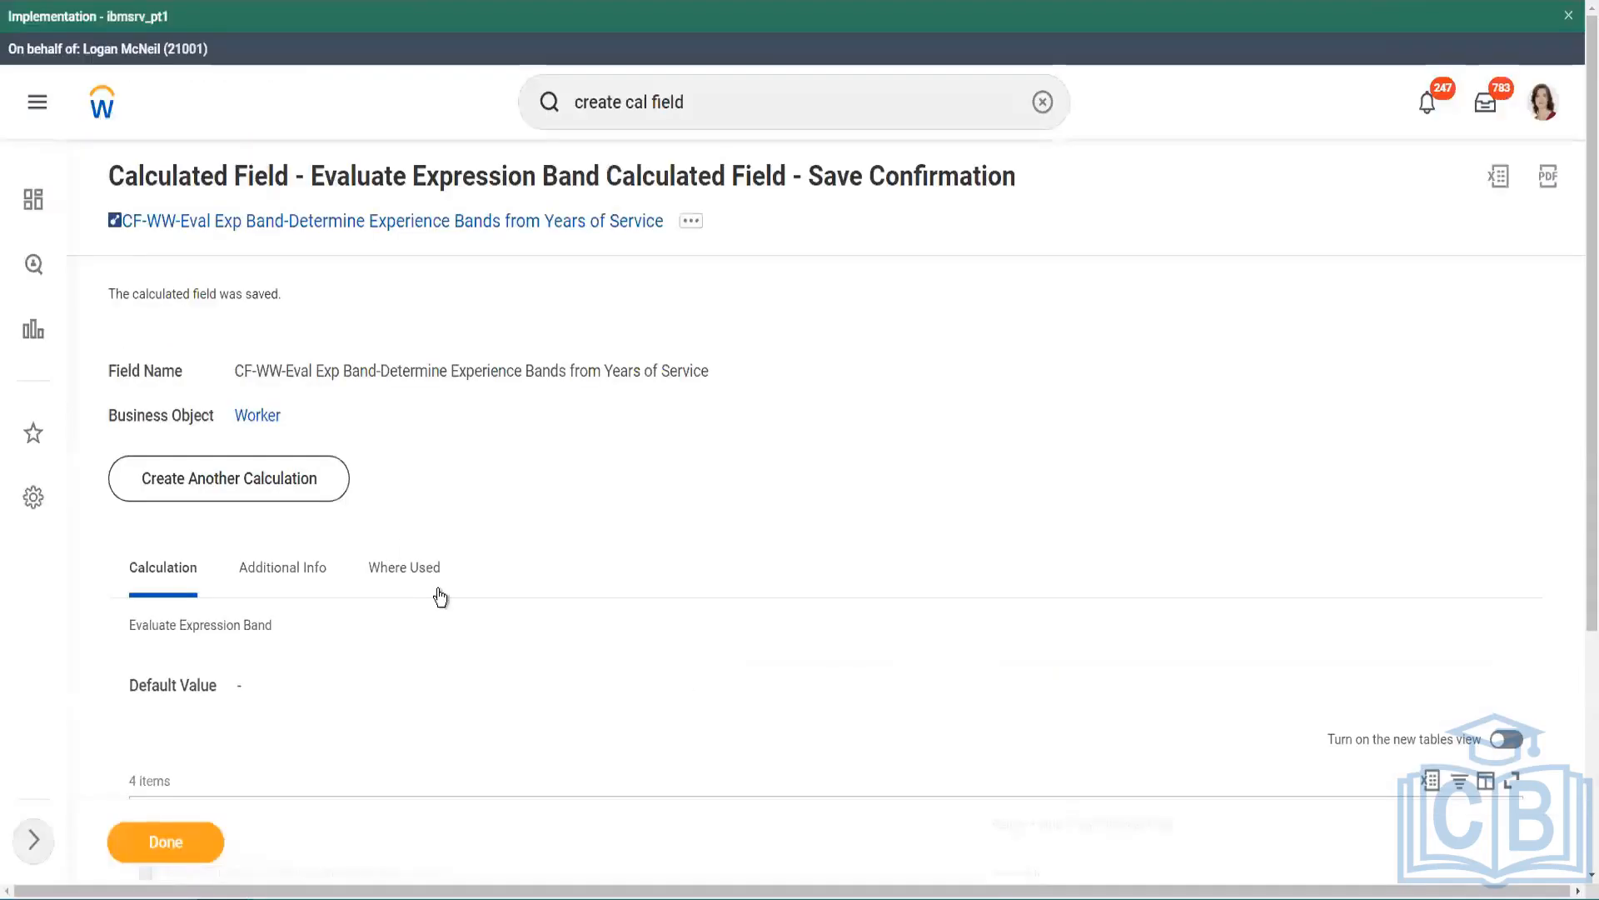
- Review the return value assigned to each length-of-service condition in the saved calculated field
scroll(547, 516, down, 3)
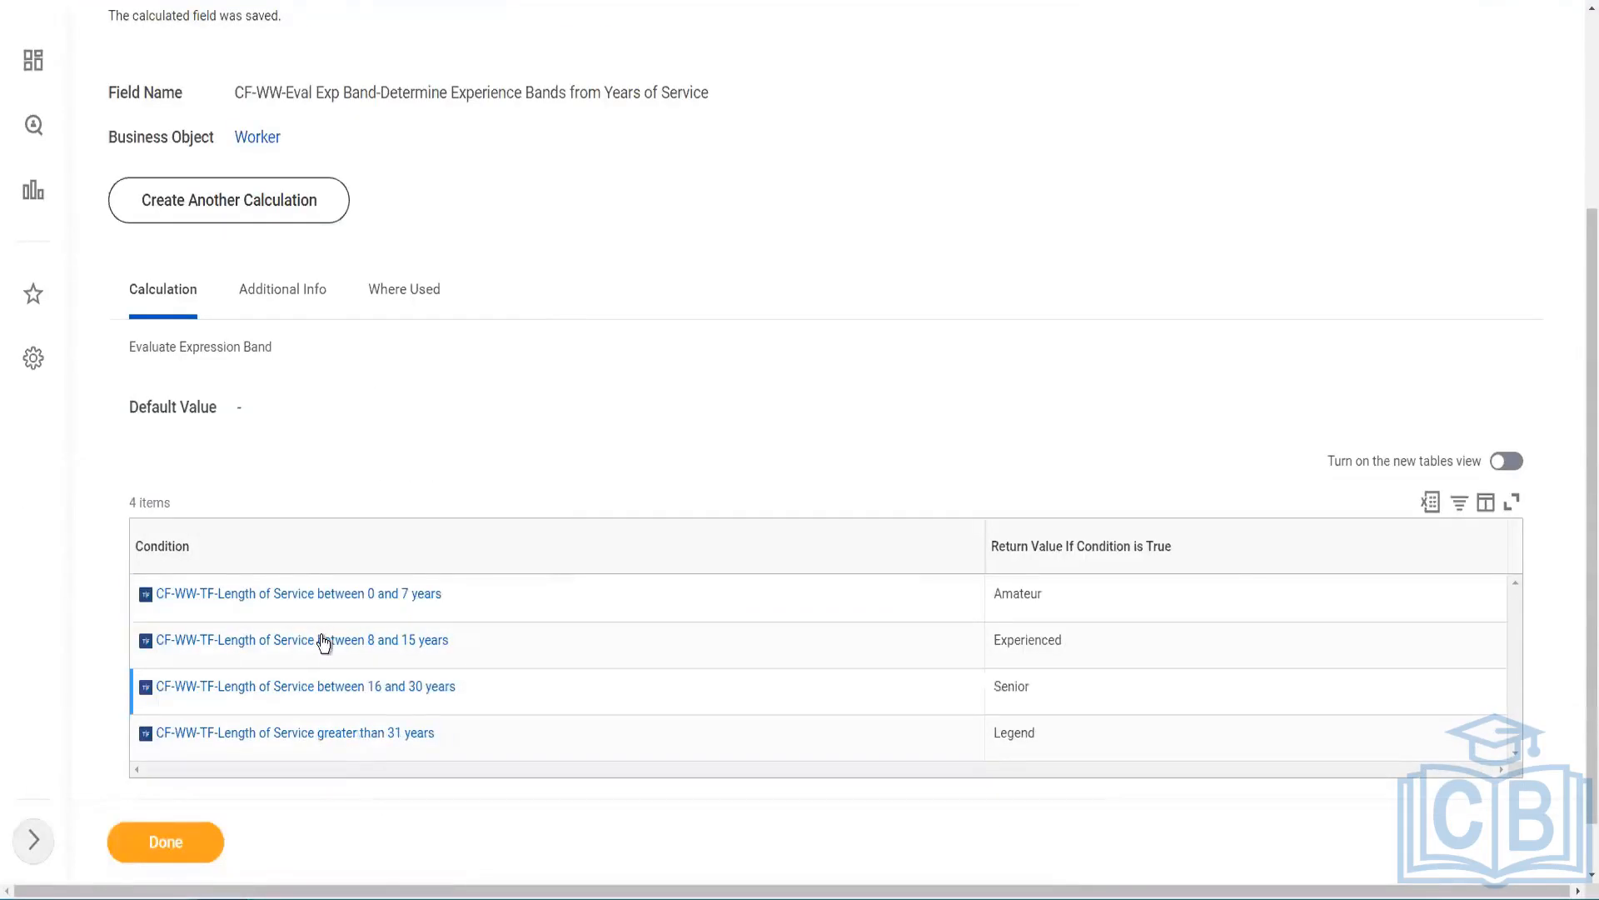
double_click(1024, 591)
double_click(1011, 642)
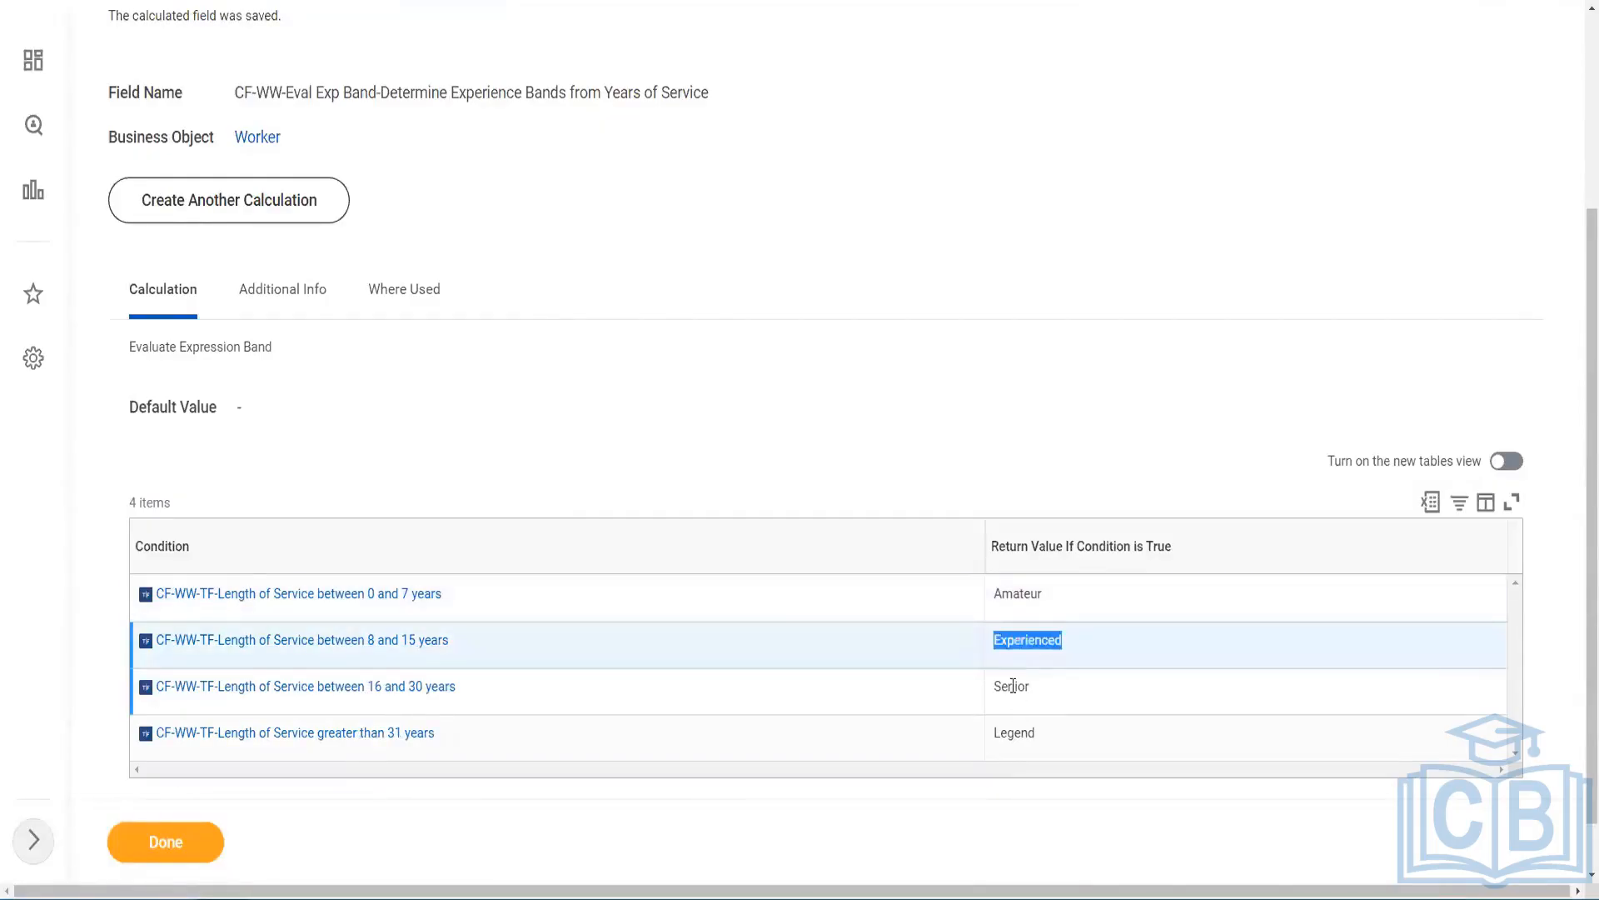
double_click(1013, 686)
click(1016, 724)
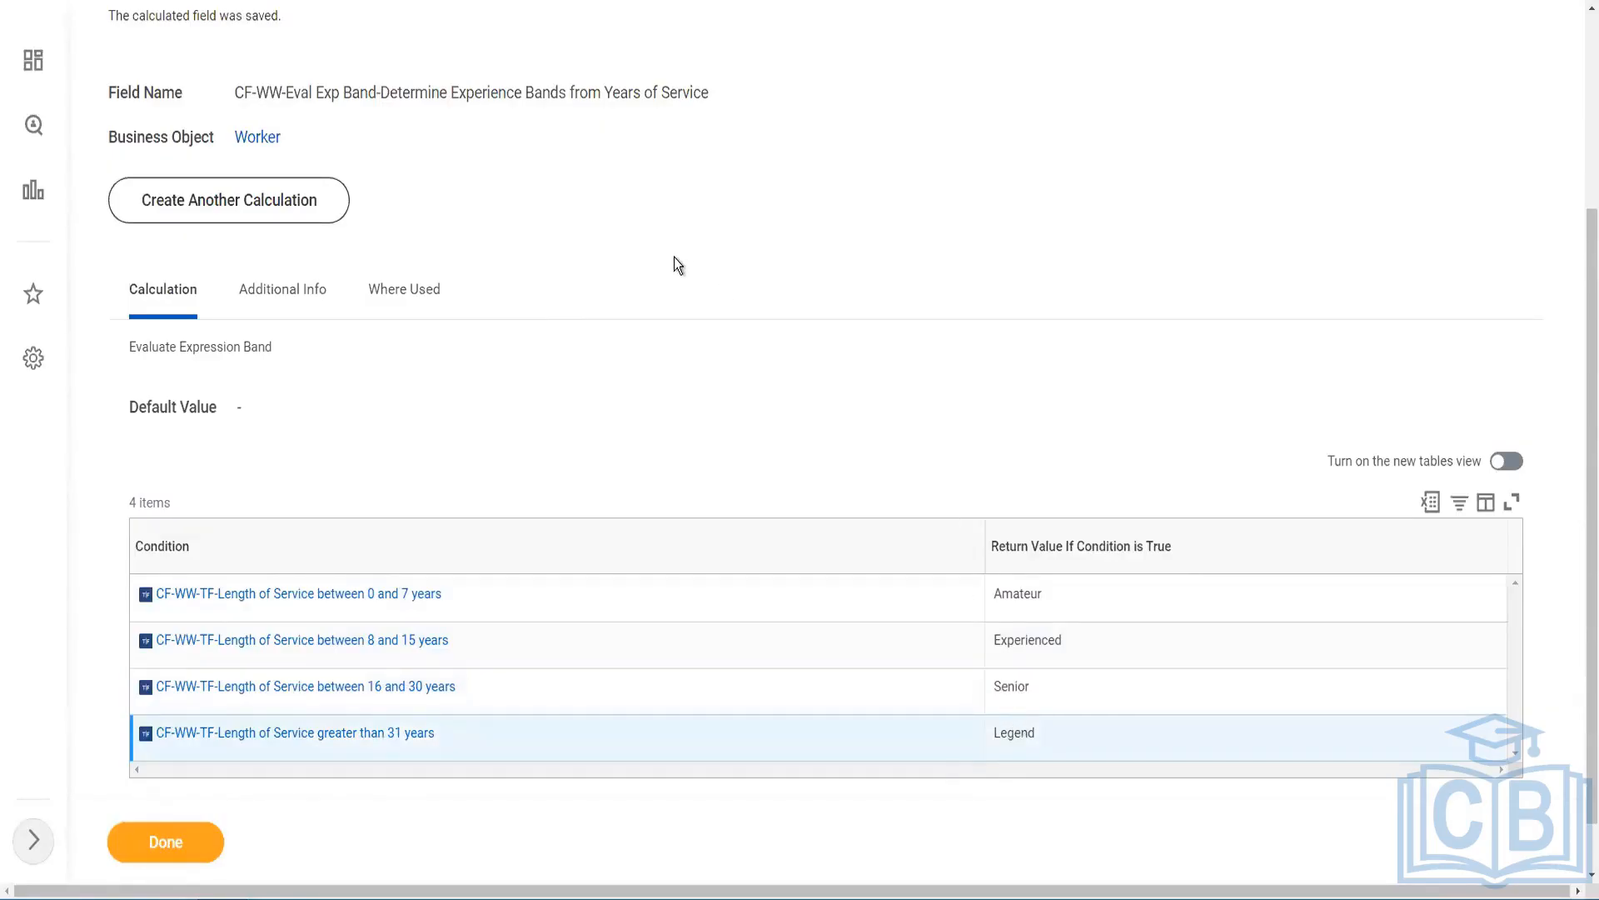
- Copy the name of the saved Evaluate Expression Band field as text
scroll(677, 264, up, 3)
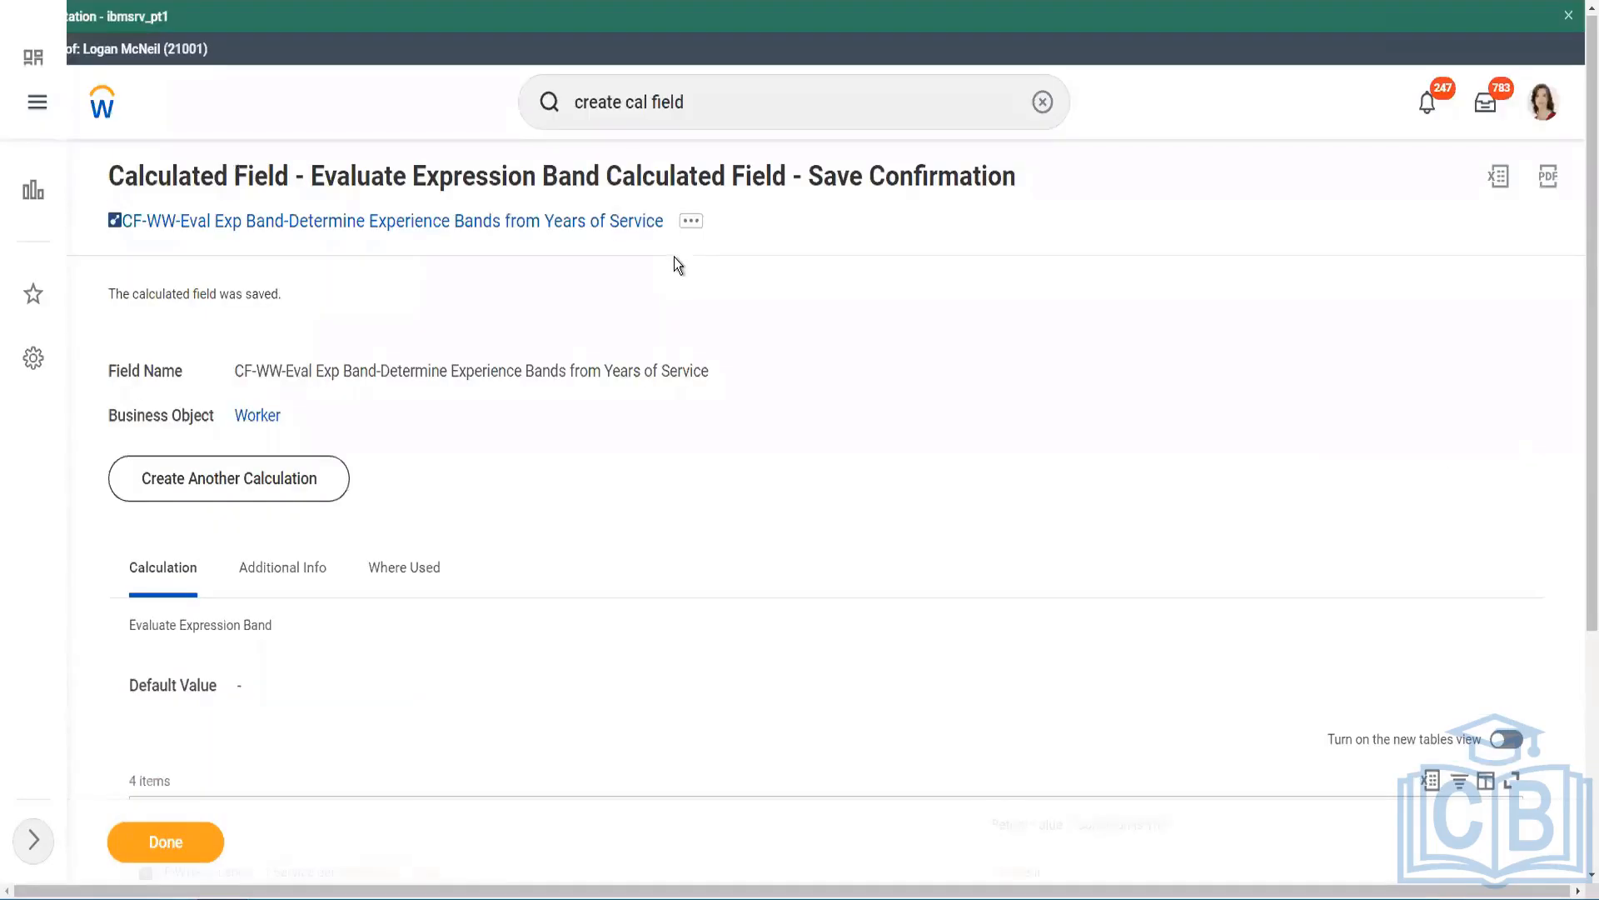
right_click(524, 229)
click(554, 314)
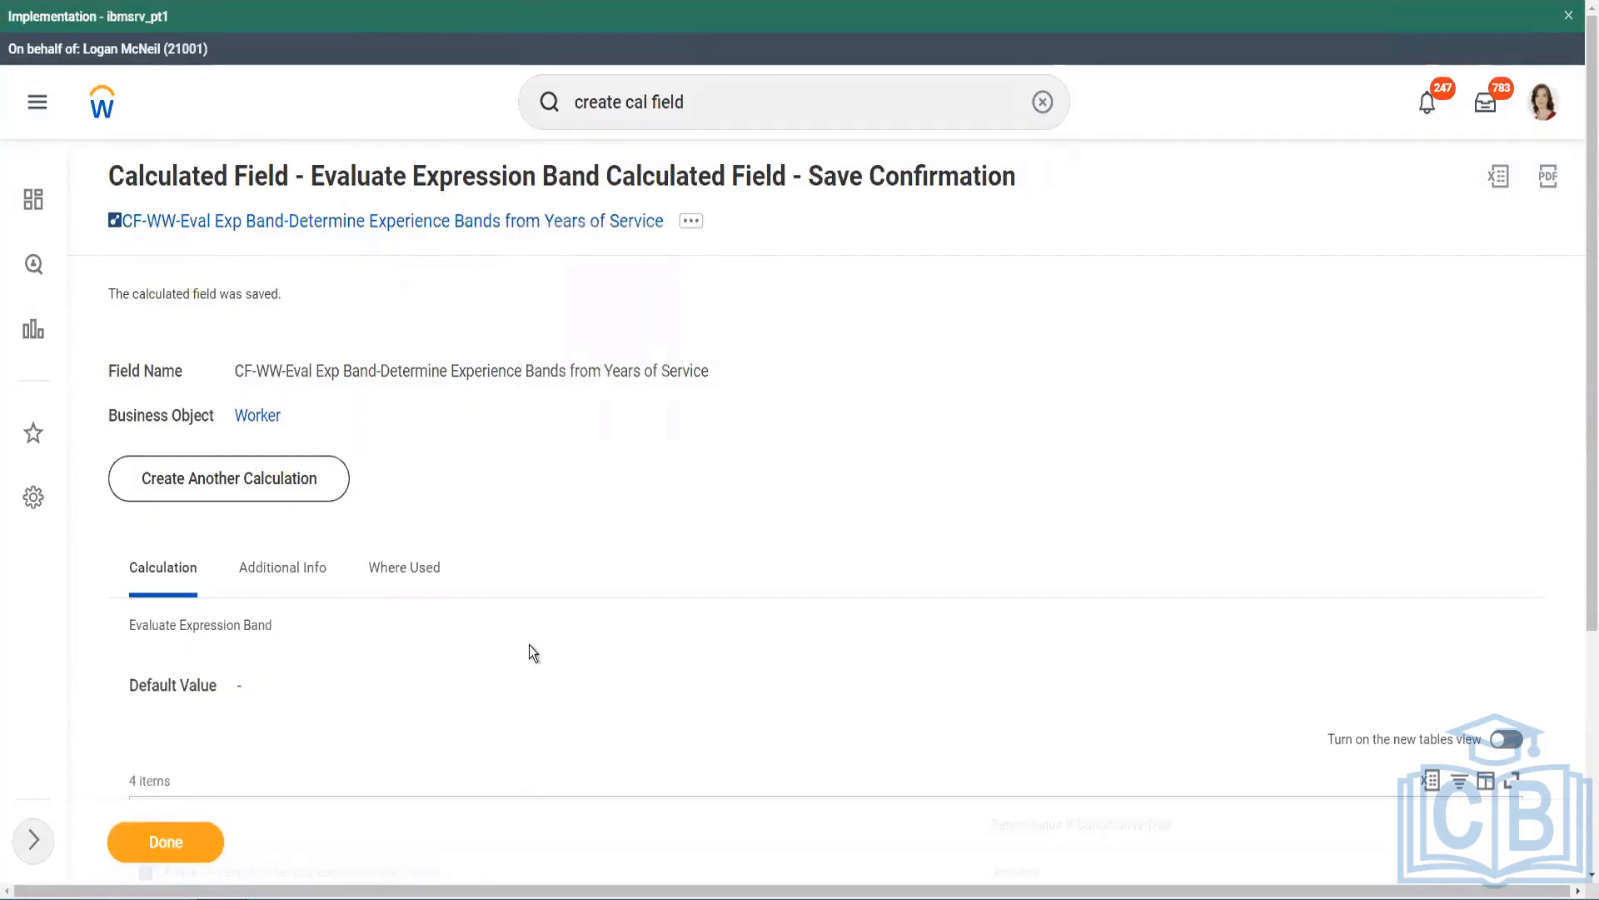
scroll(530, 649, down, 4)
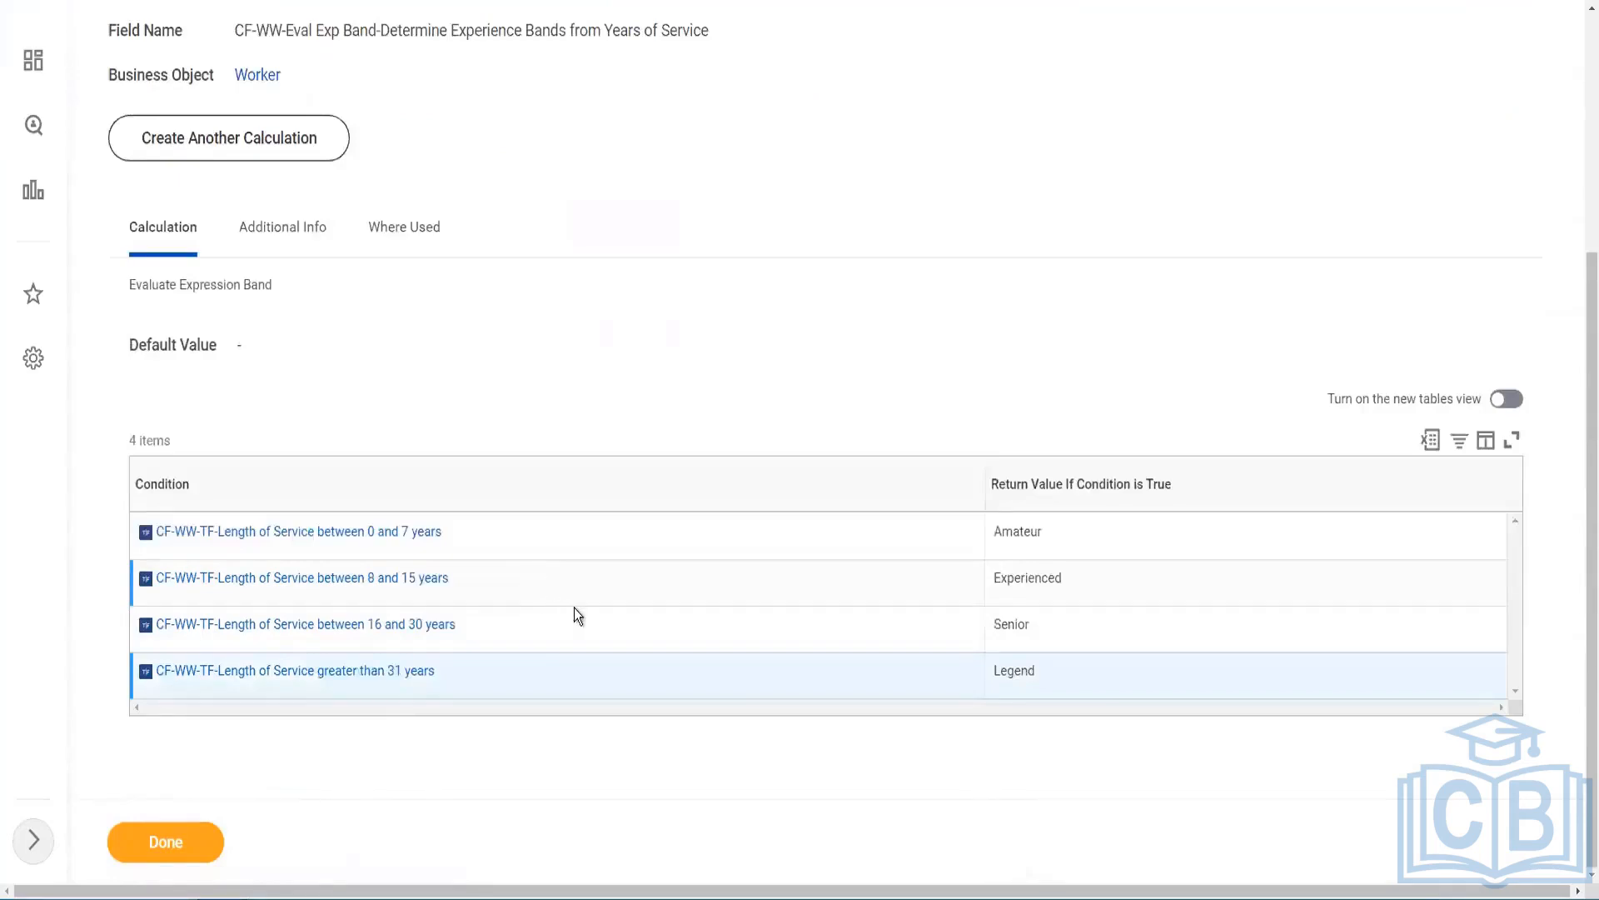
scroll(559, 374, up, 2)
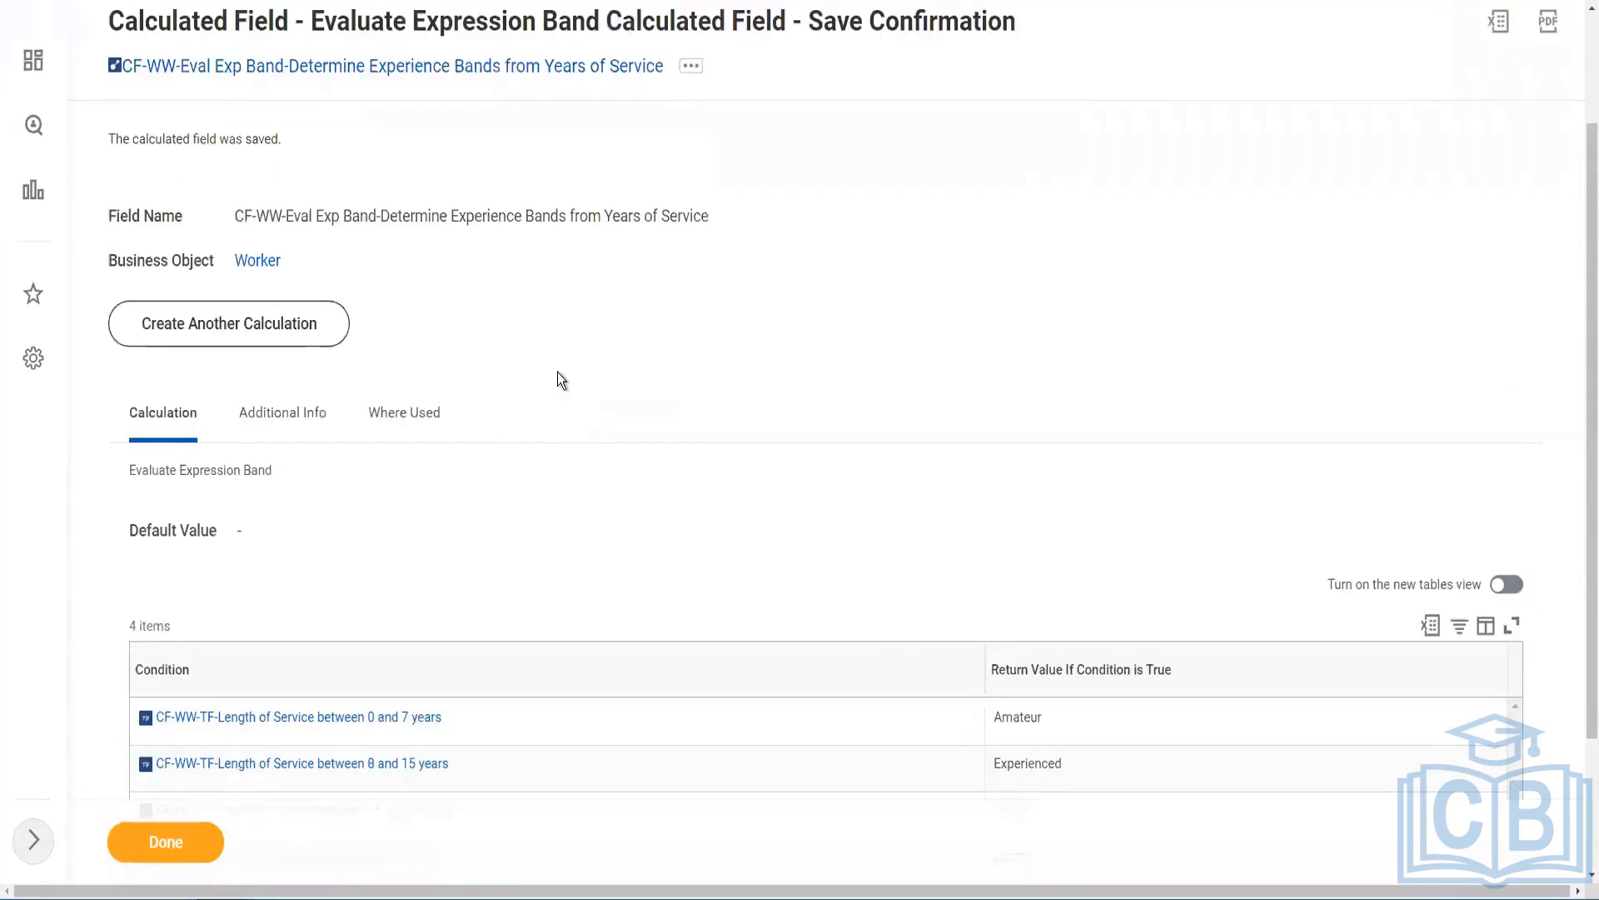
scroll(558, 371, down, 2)
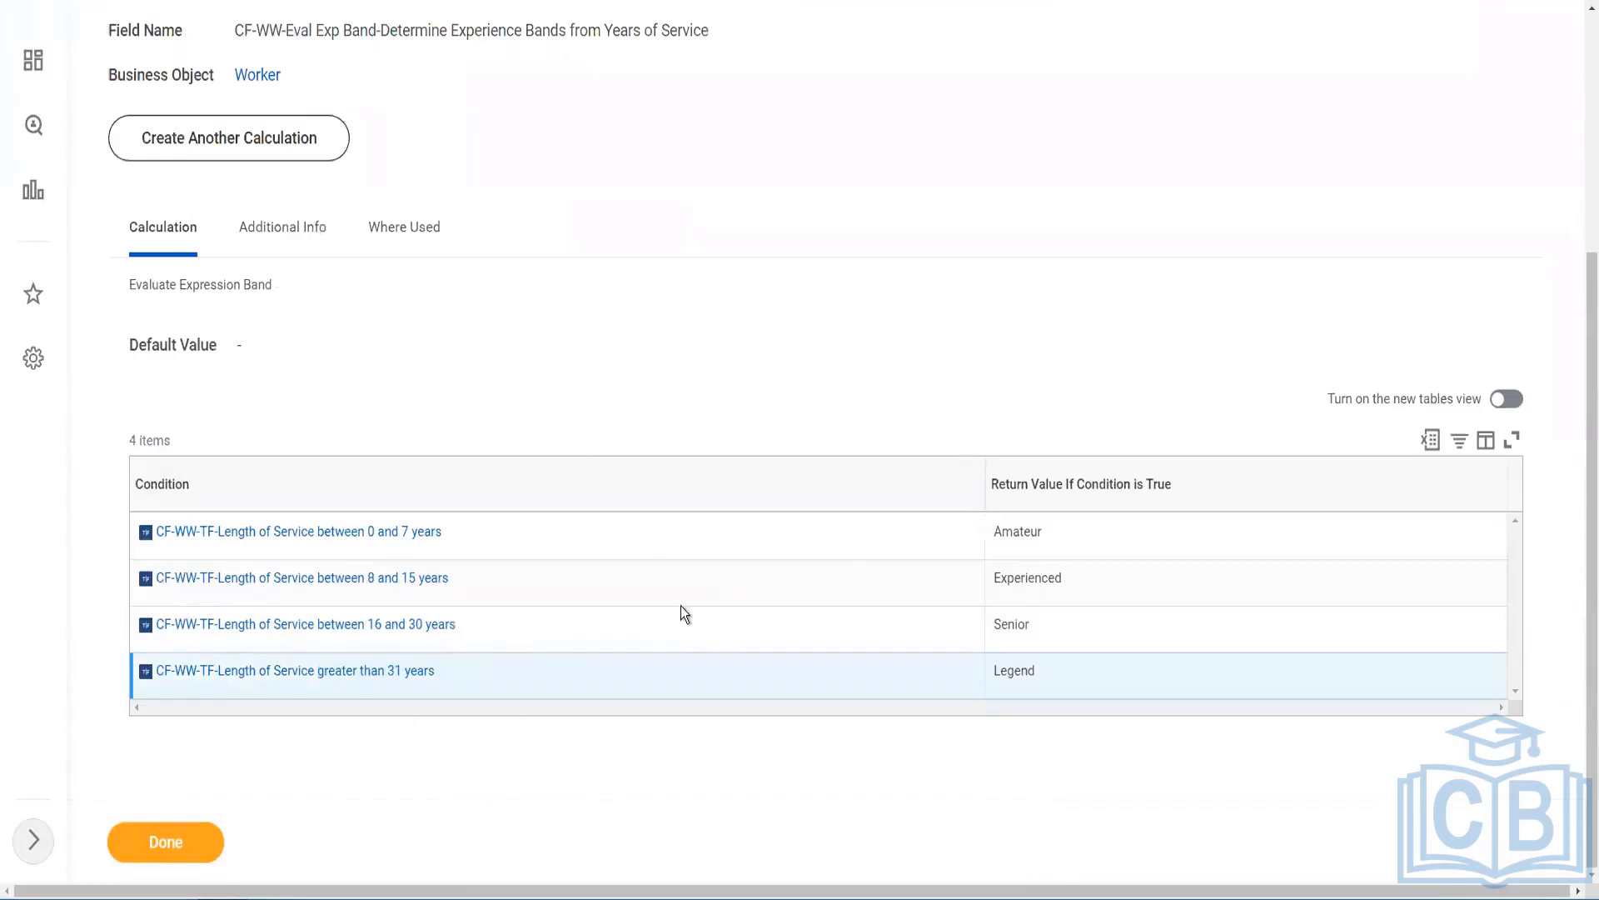
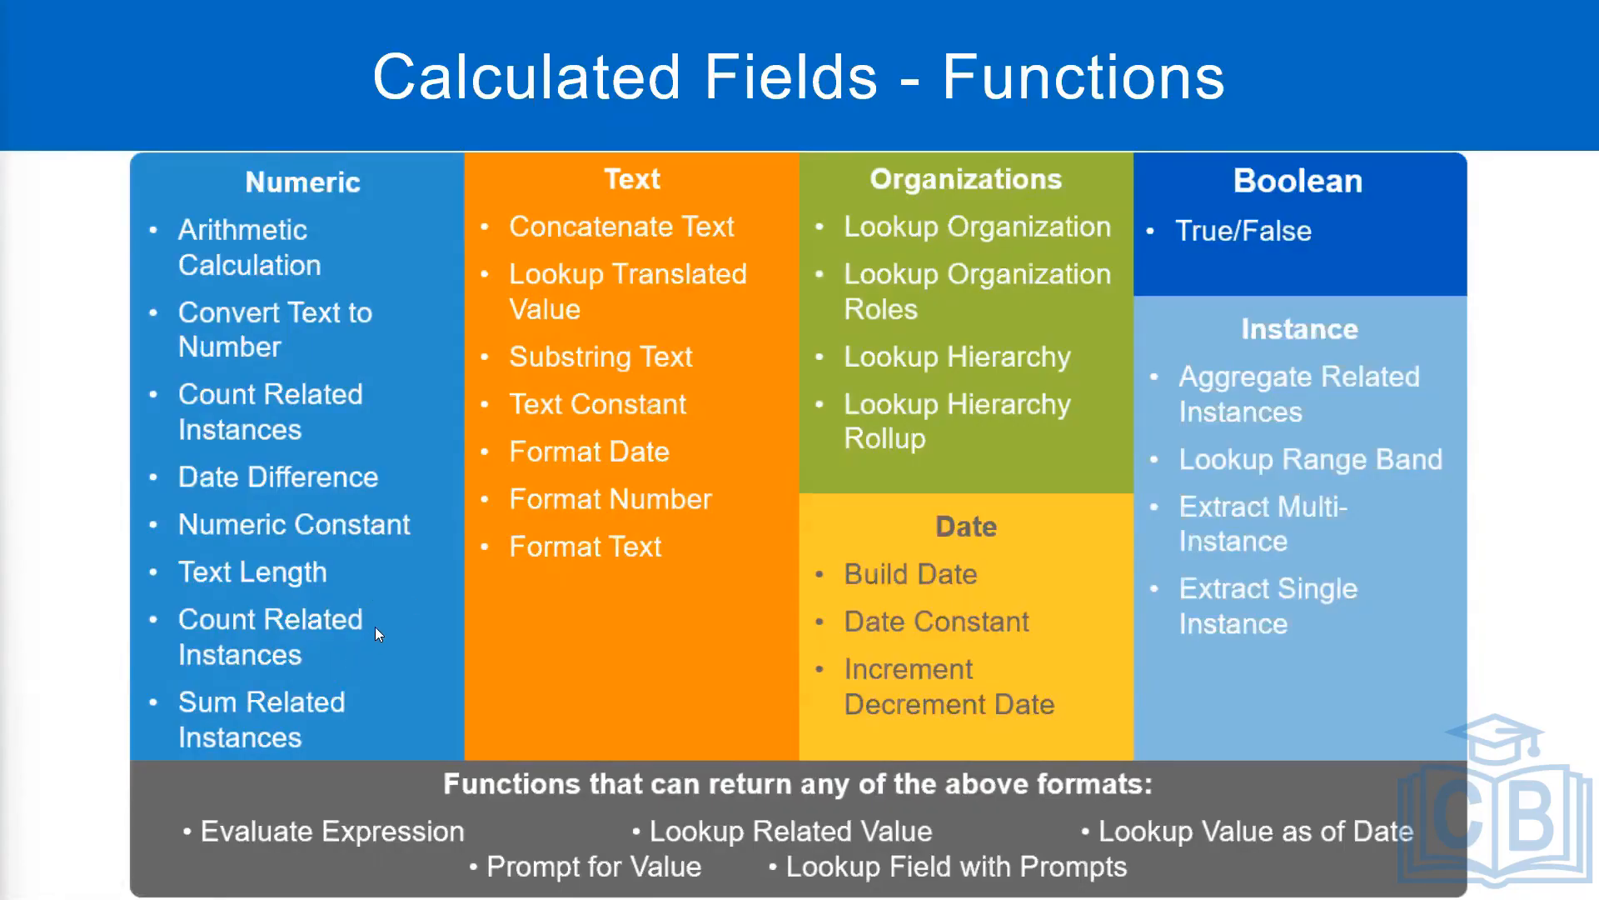
key(alt+Tab)
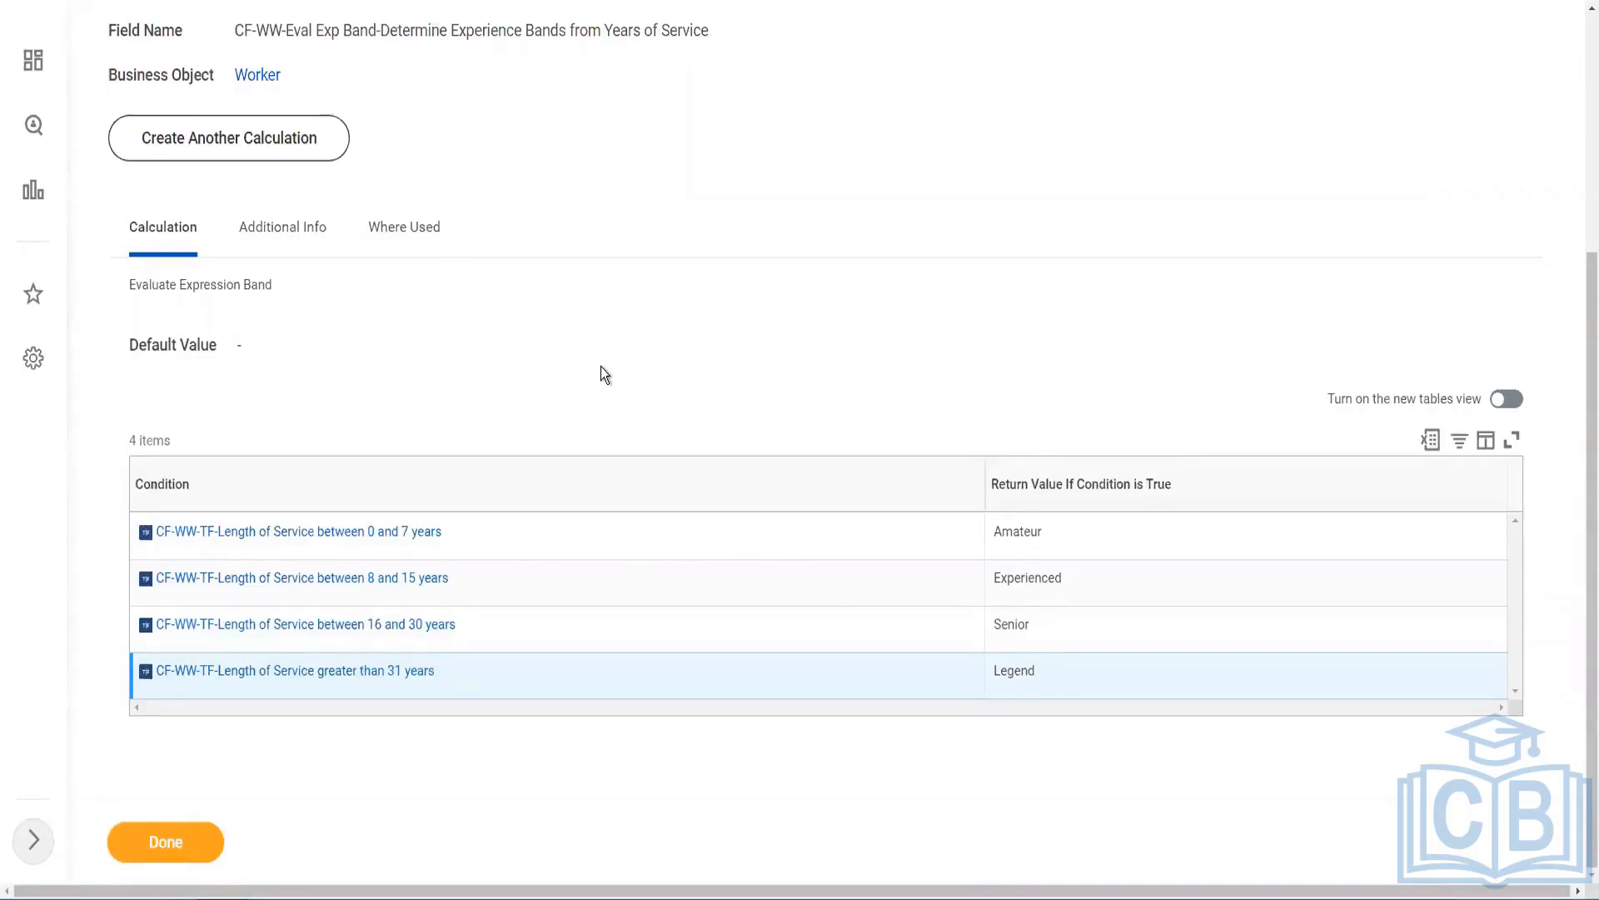
scroll(602, 366, up, 5)
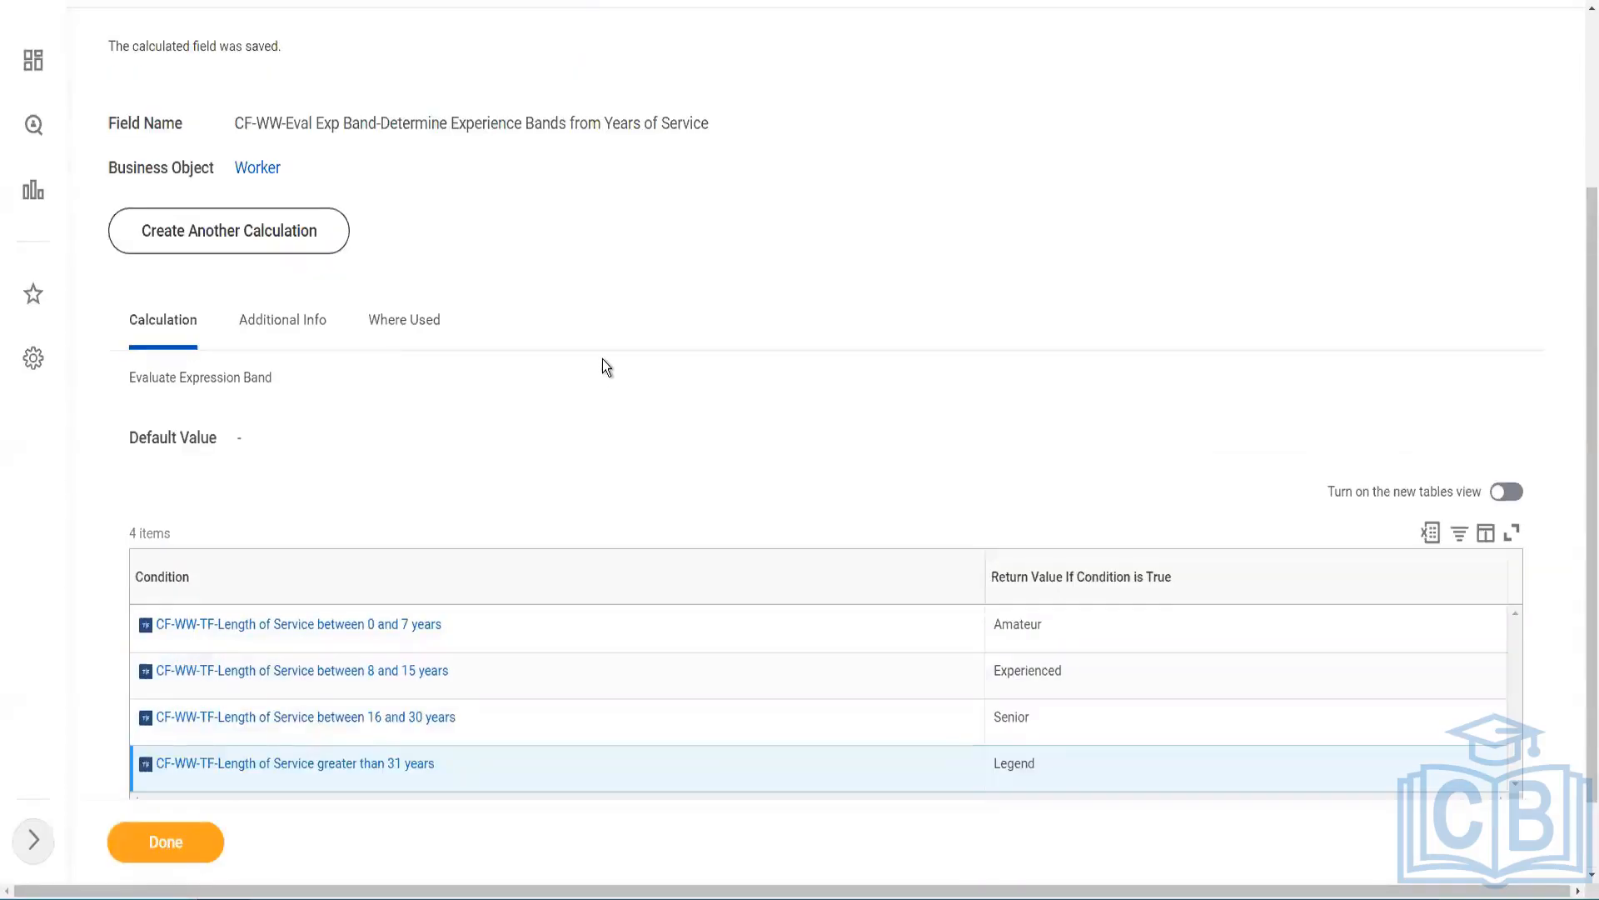
- Open the WW Employee Details custom report for editing
scroll(602, 367, down, 4)
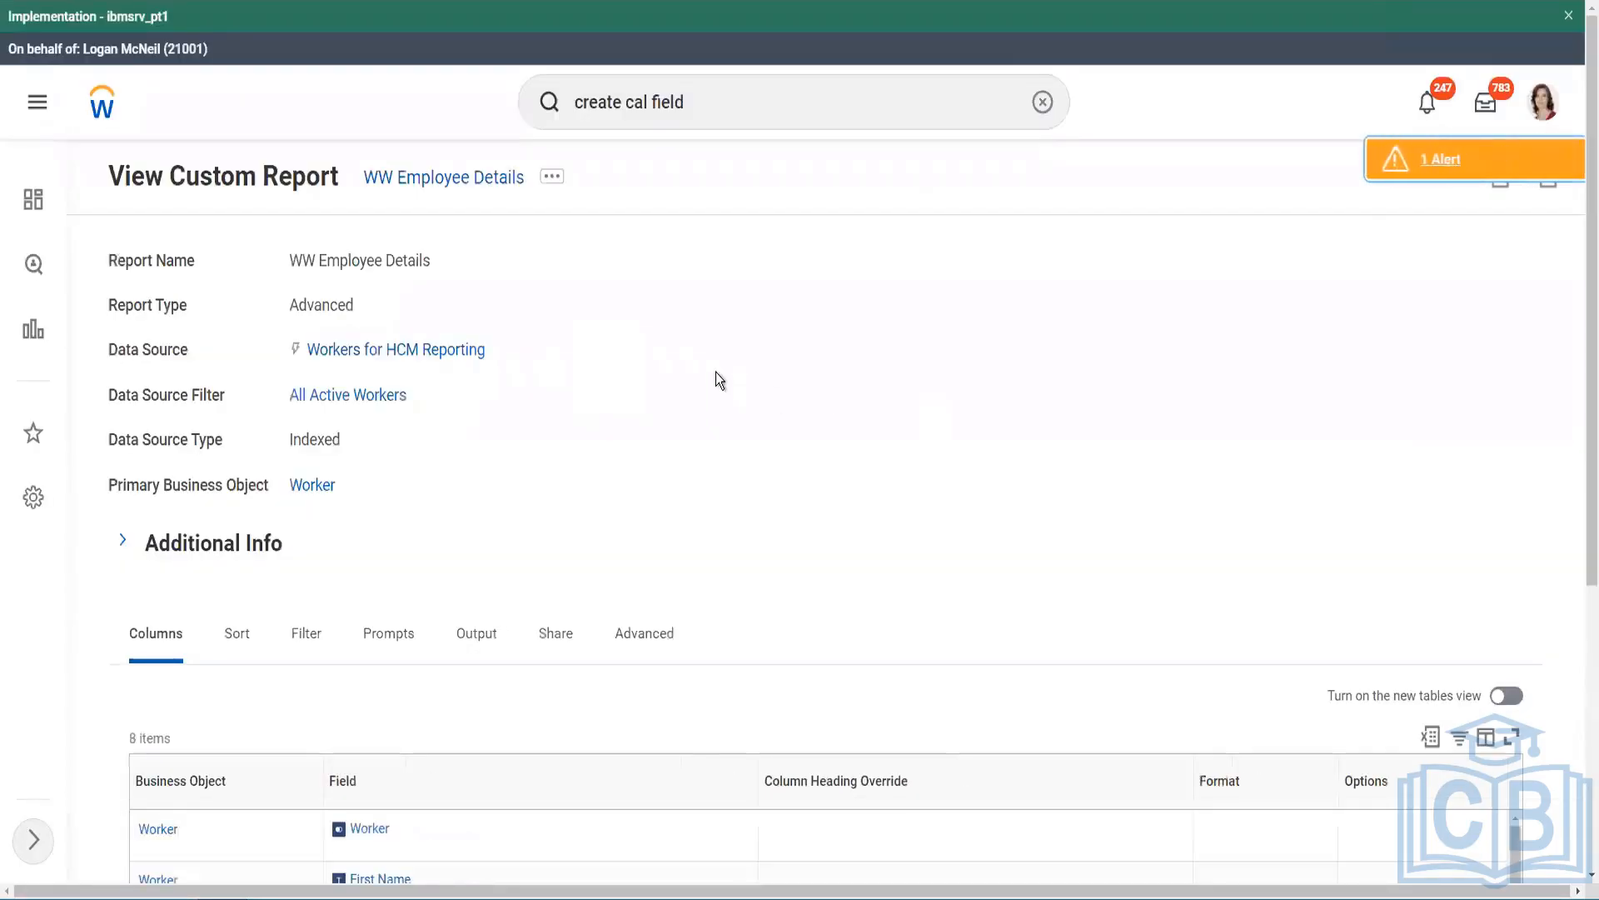
scroll(716, 372, down, 2)
scroll(717, 371, up, 2)
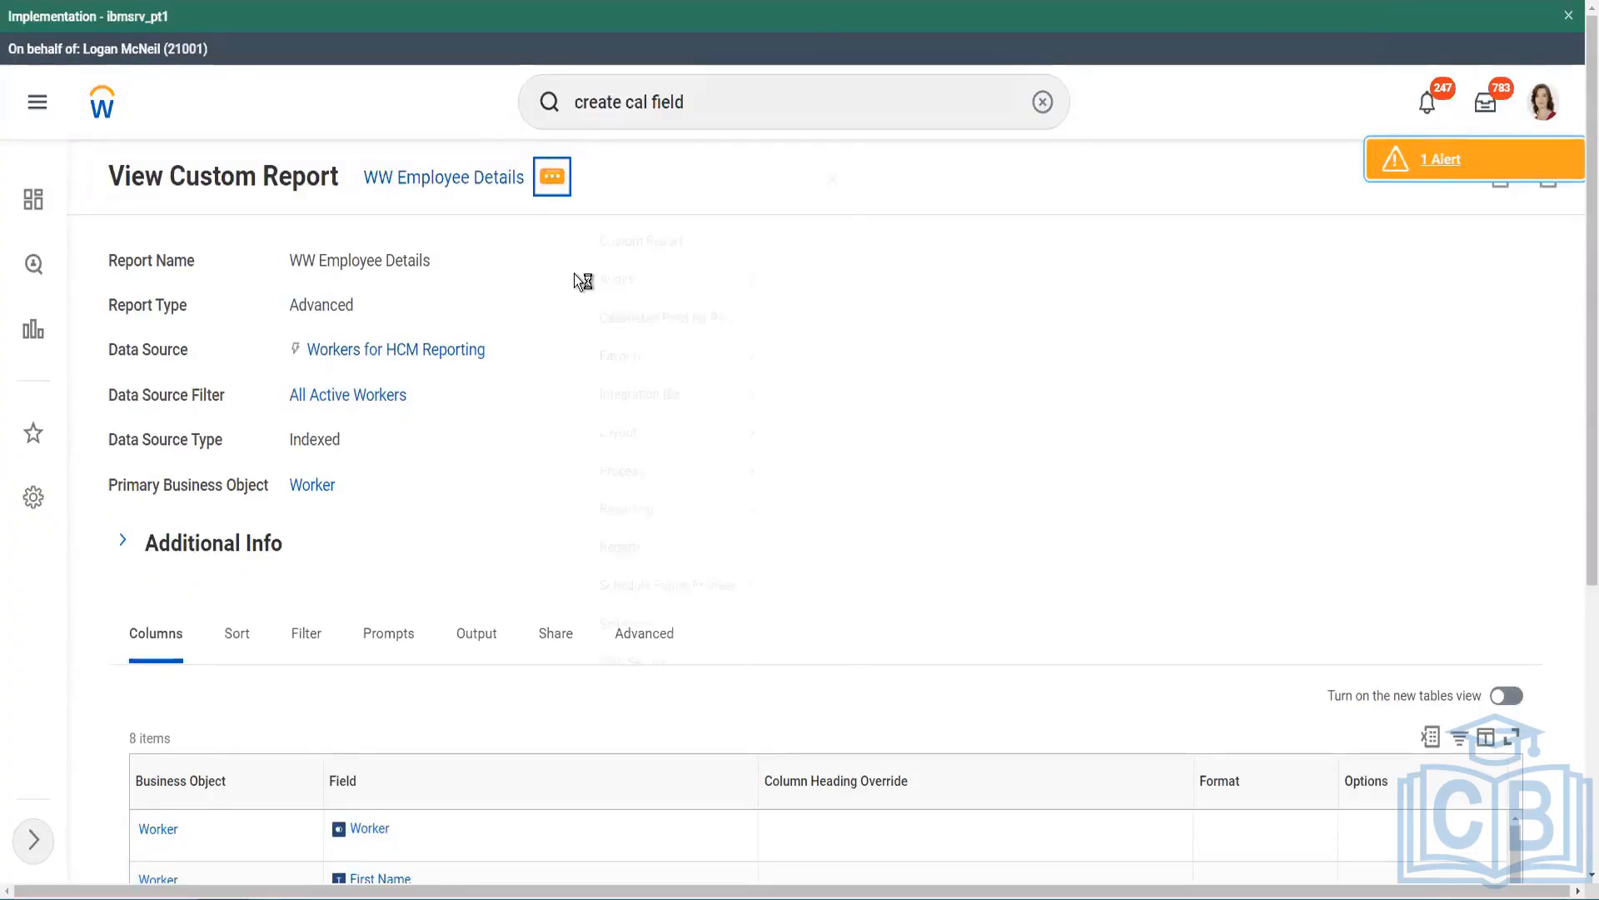
mouse_move(679, 273)
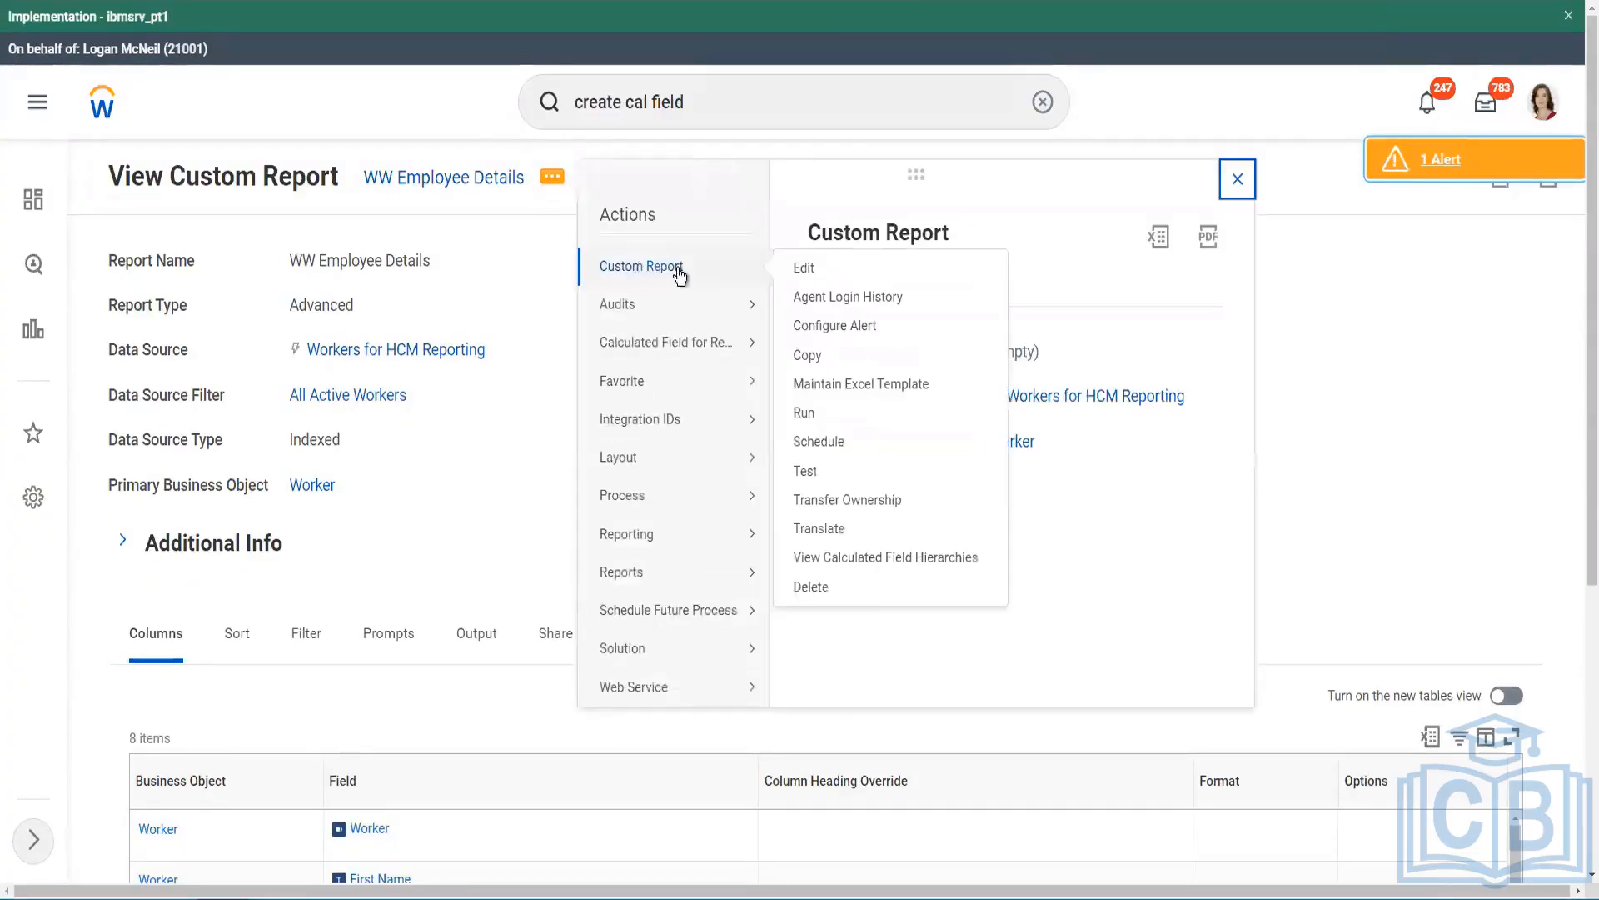
click(810, 272)
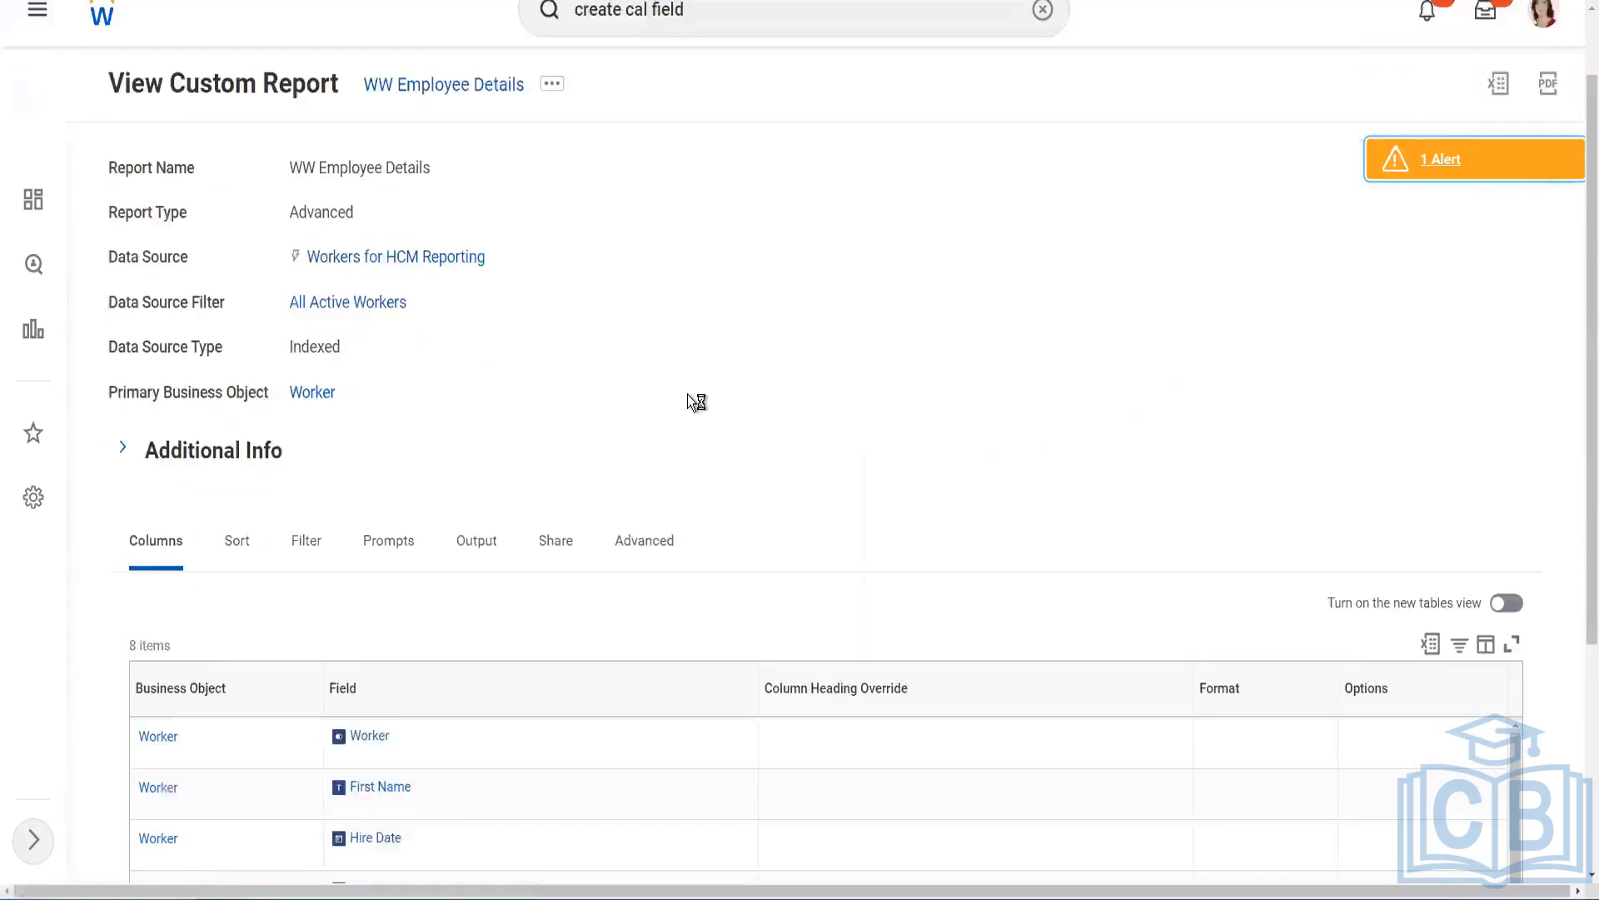
- Add a Worker row after the last report column and enter the copied name CF-WW-Eval Exp-Derive Experience Bands from Years of Service in its field search
scroll(687, 393, down, 9)
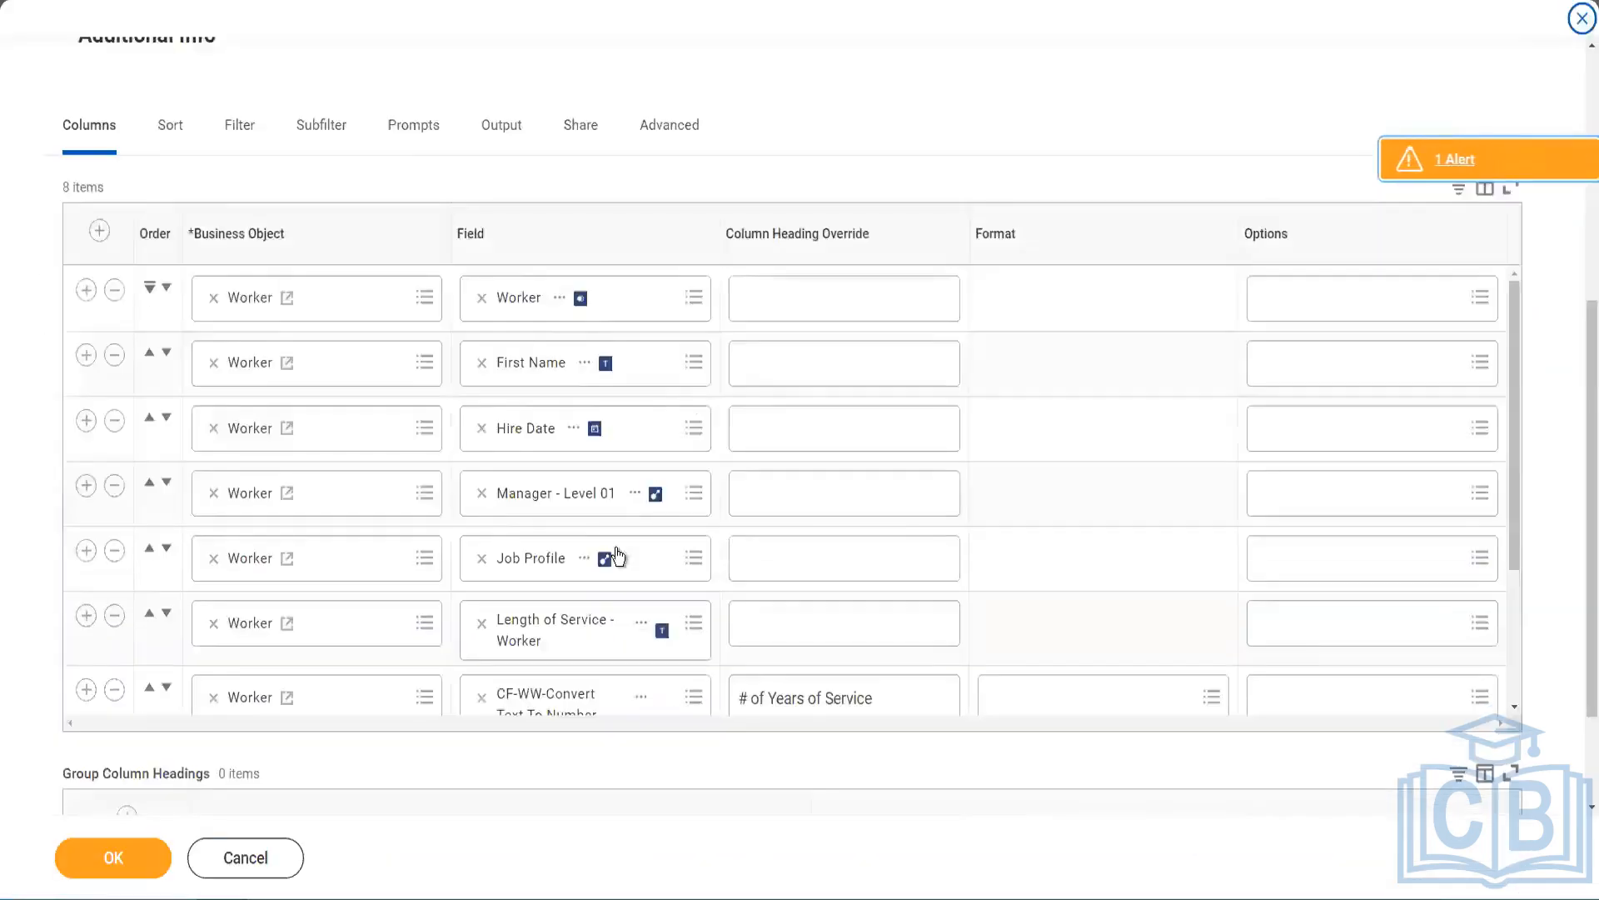
scroll(314, 443, down, 3)
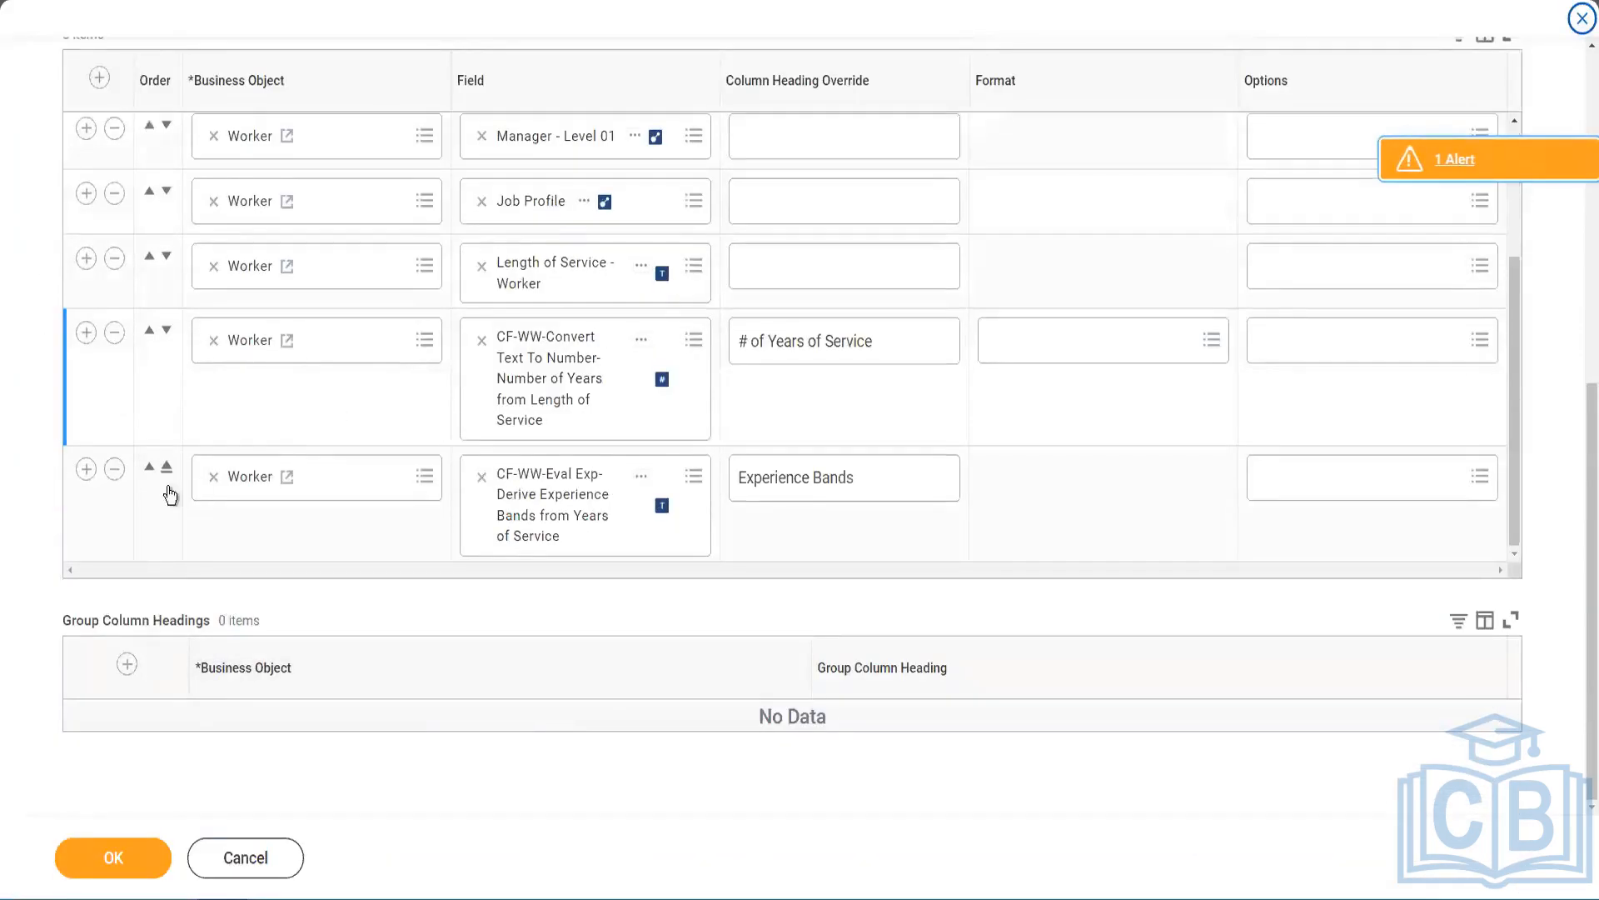
click(88, 471)
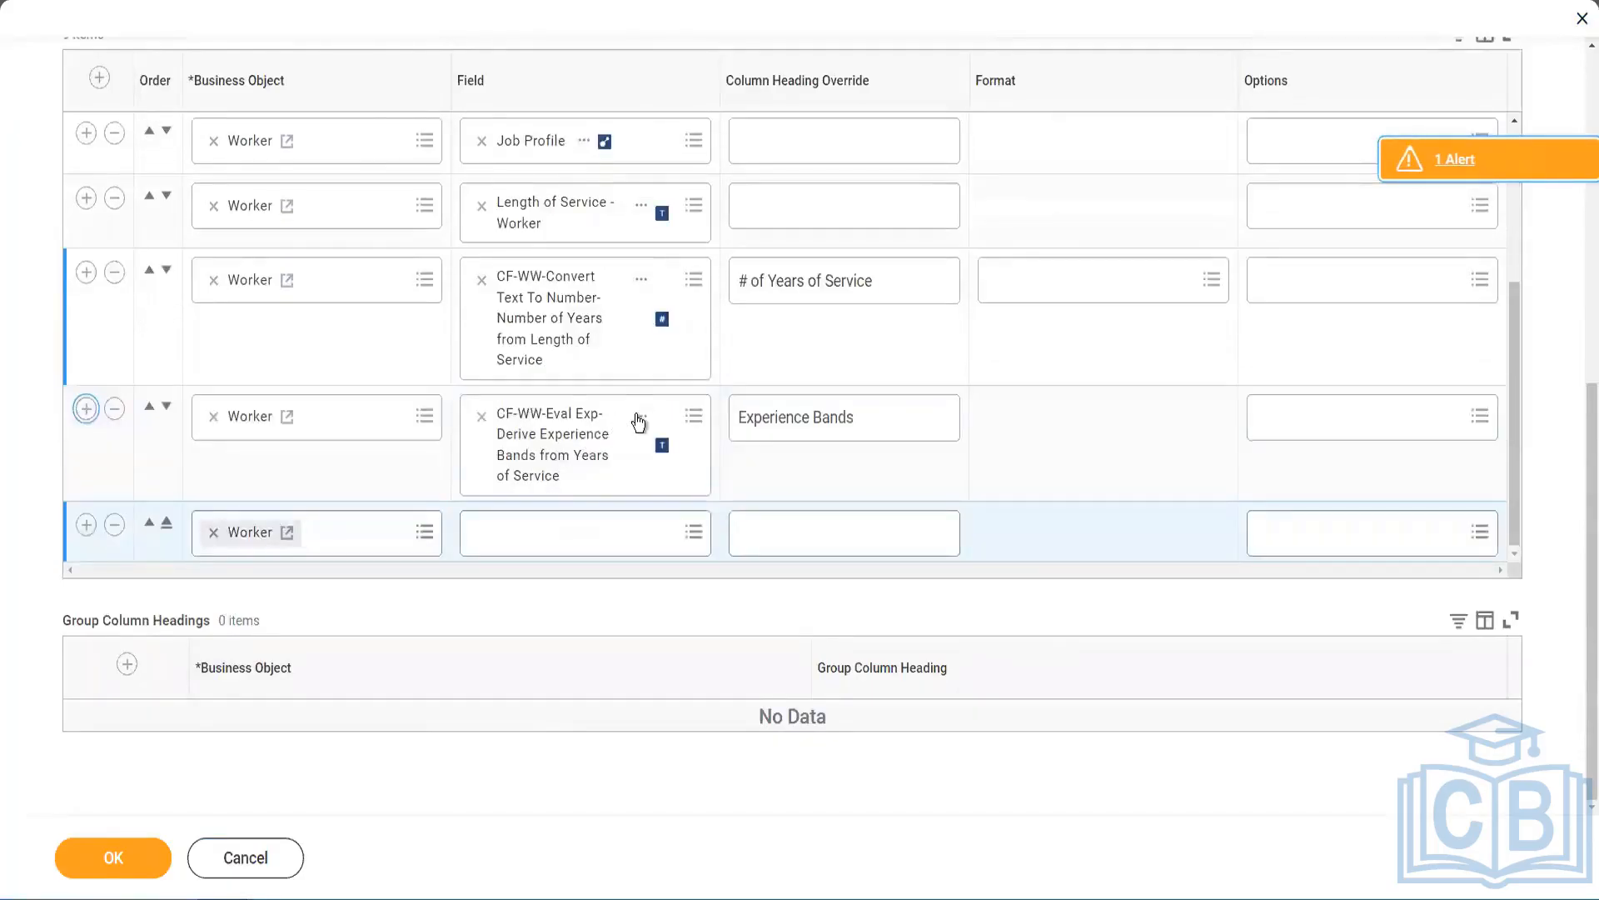
right_click(557, 451)
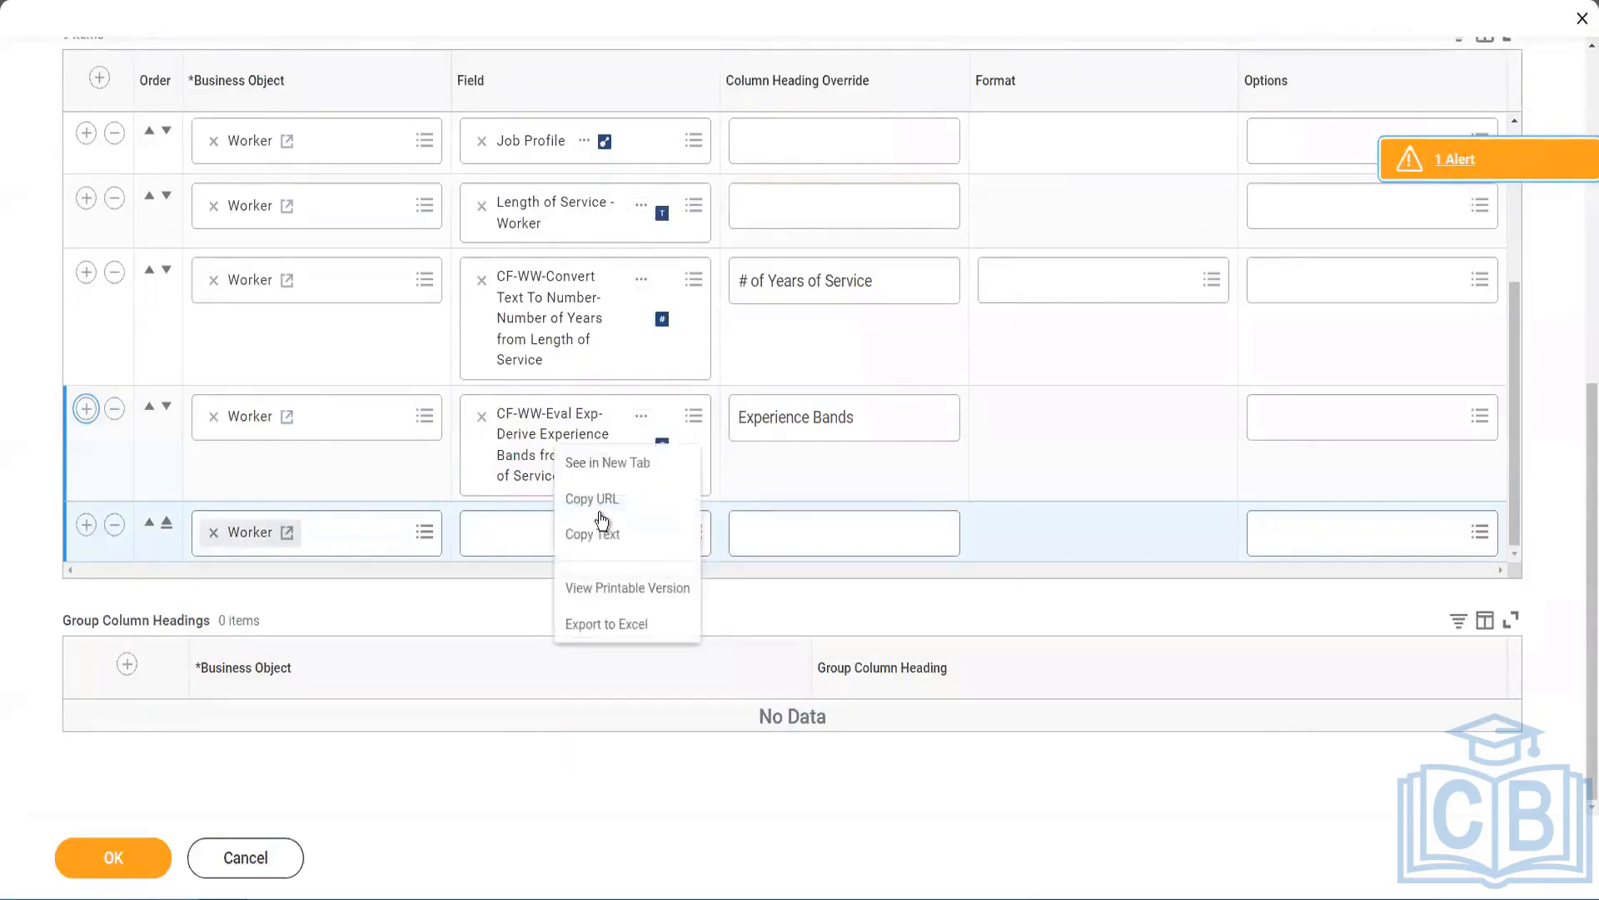
click(494, 542)
click(574, 542)
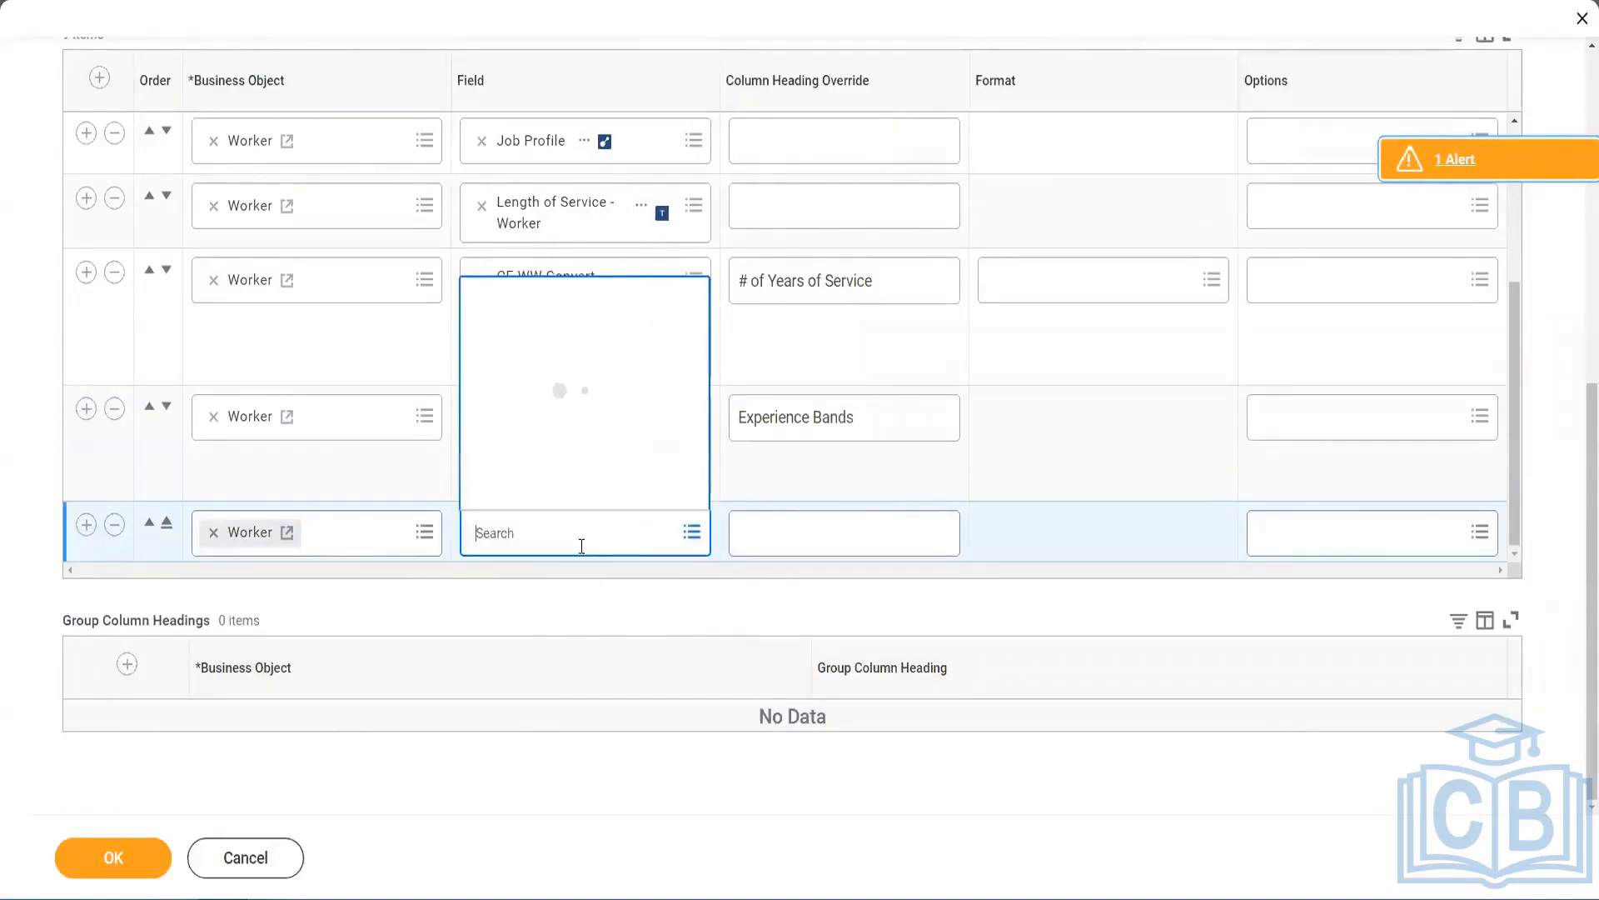
text(CF-WW-Eval Exp-Derive Experience Bands from Years of Service)
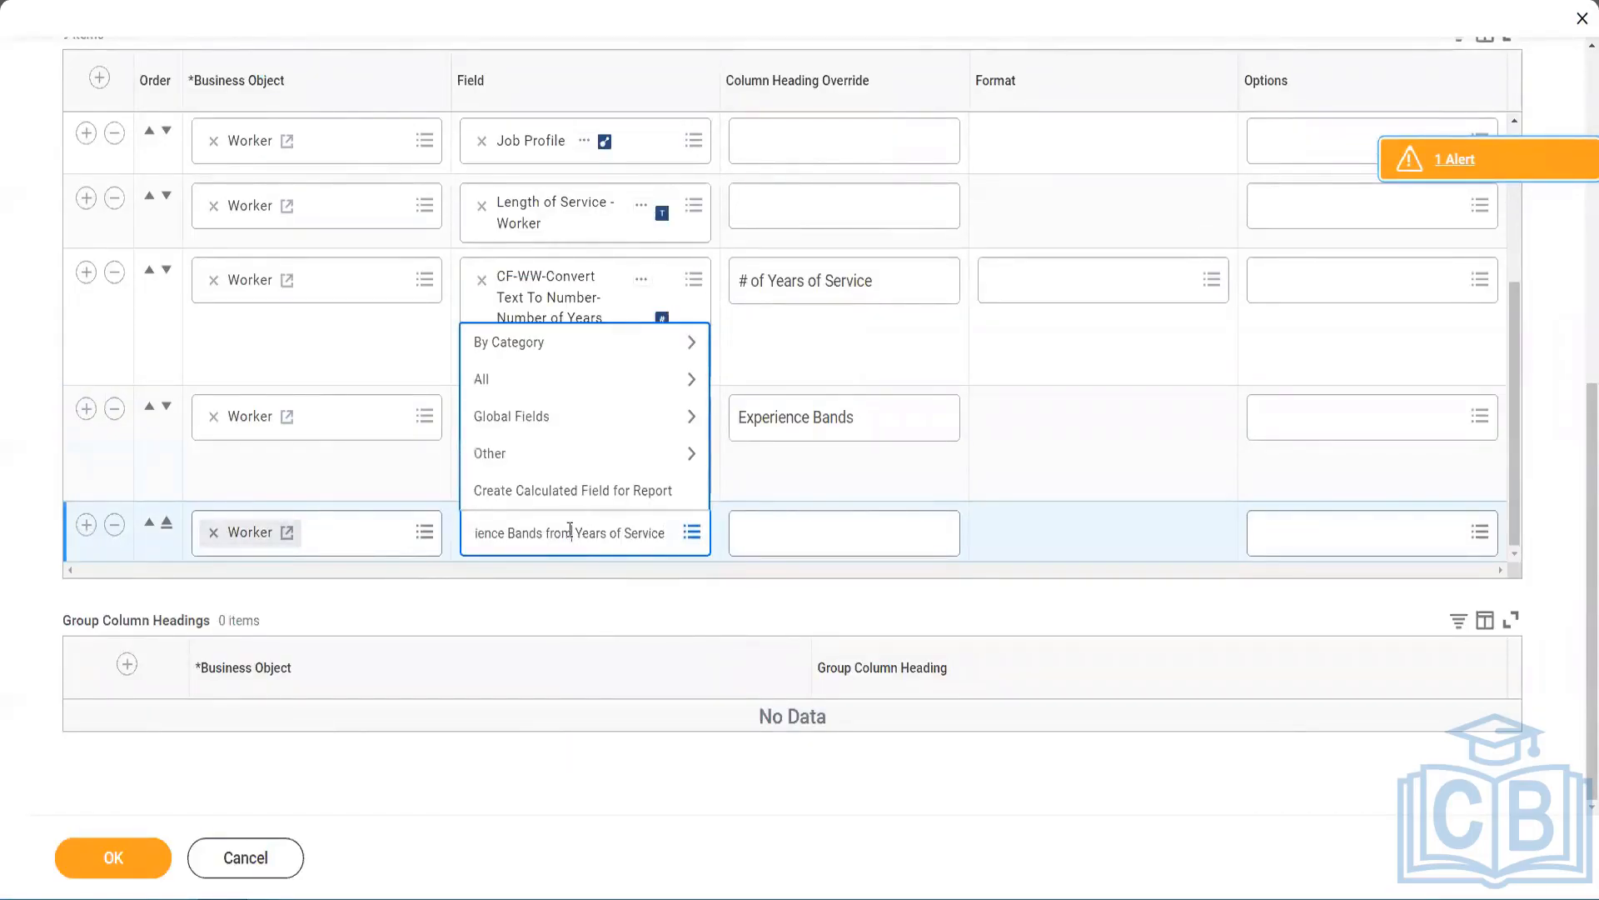
- Change the field search to CF-WW-Eval Exp Band and choose CF-WW-Eval Exp Band-Determine Experience Bands from Years of Service for the new row
key(ctrl+a)
click(567, 533)
text(Band)
key(Delete)
key(Delete)
key(Delete)
key(Delete)
key(Delete)
key(Delete)
key(Delete)
key(Delete)
key(Delete)
key(Delete)
key(Delete)
key(Delete)
key(Delete)
key(Delete)
key(Delete)
key(Delete)
key(Delete)
key(Delete)
key(Delete)
key(Delete)
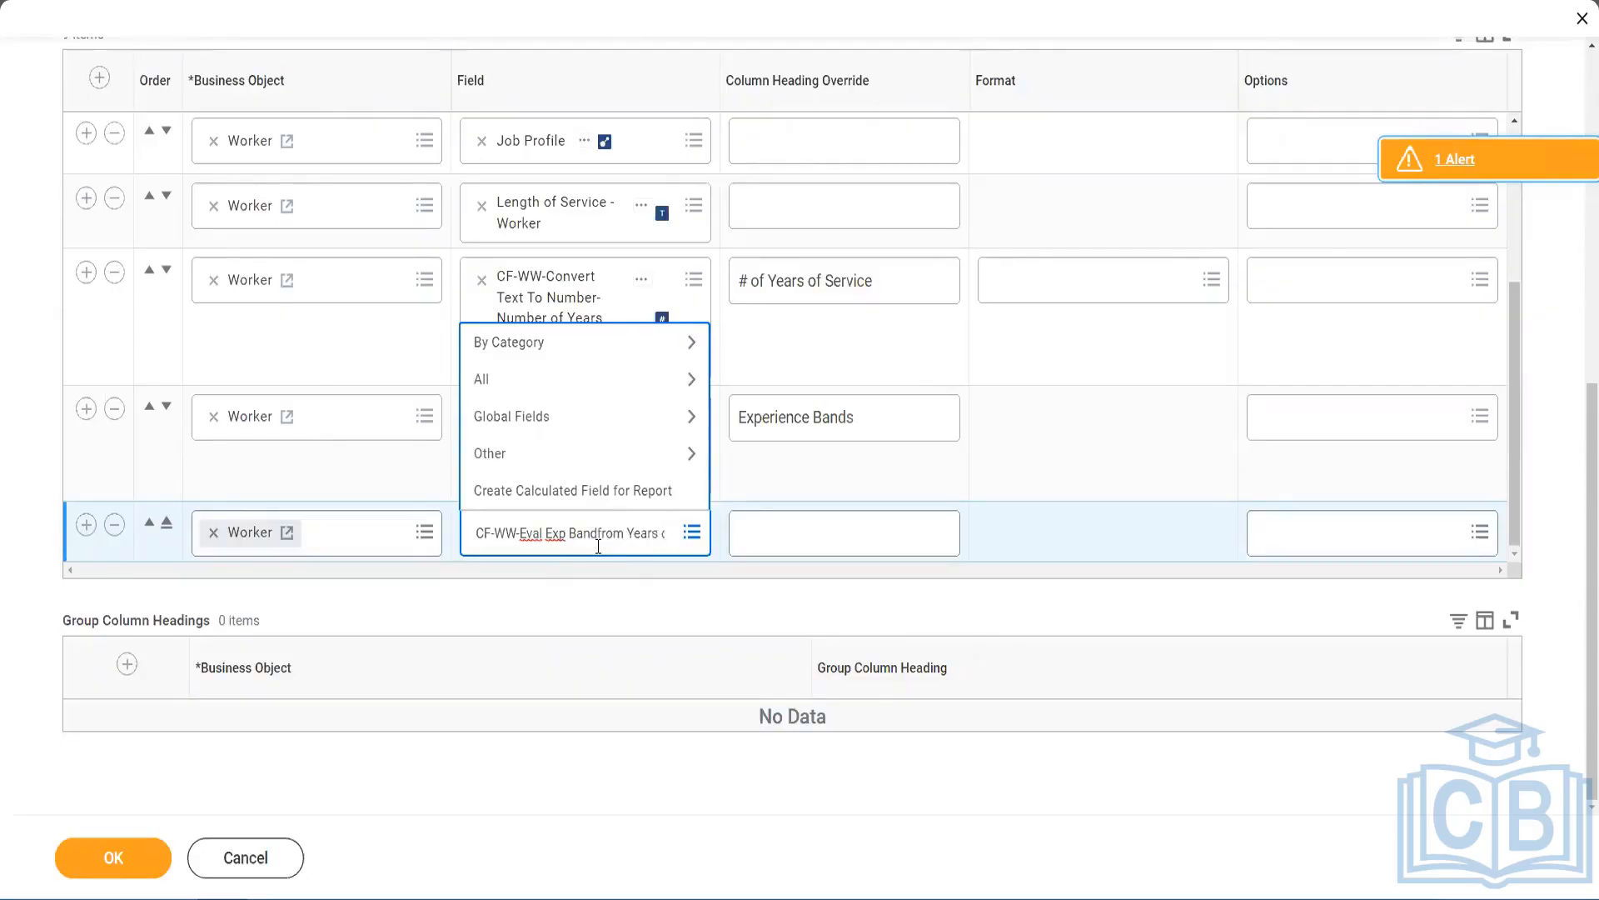
key(Delete)
key(Delete)
key(Delete)
key(Delete)
key(Delete)
key(Delete)
key(Delete)
key(Delete)
key(Delete)
key(Delete)
key(Delete)
key(Delete)
key(Delete)
key(Delete)
key(Delete)
key(Return)
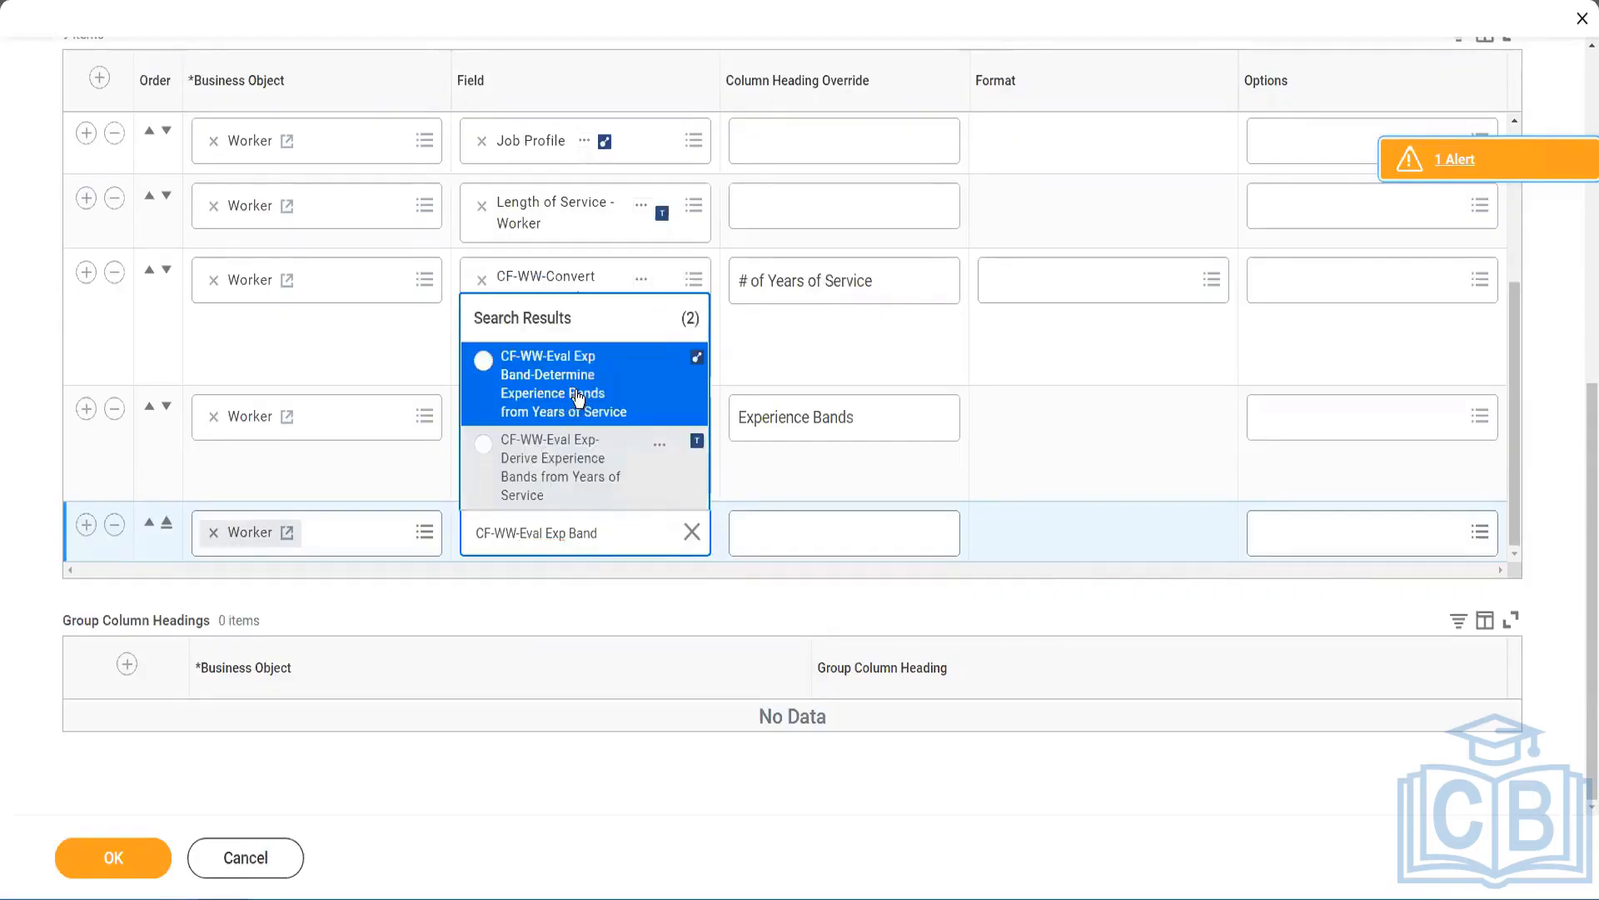
click(584, 395)
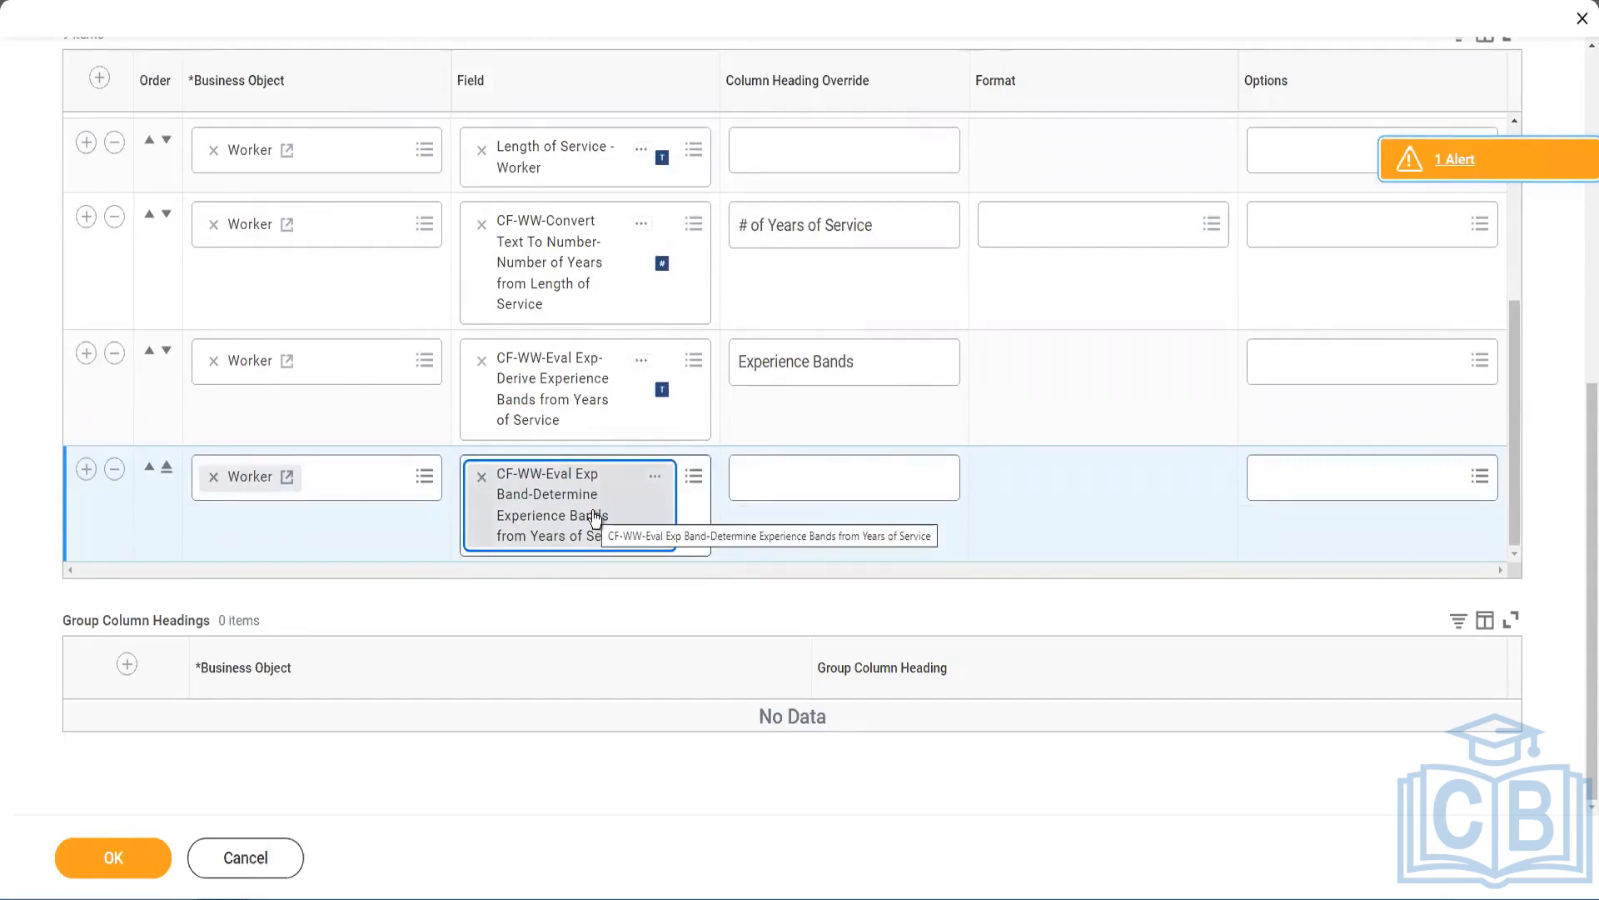
- Set the new column's heading override to Experience Bands (Eval Exp Bands), reusing the row above's heading, and save the report
click(880, 362)
key(ctrl+c)
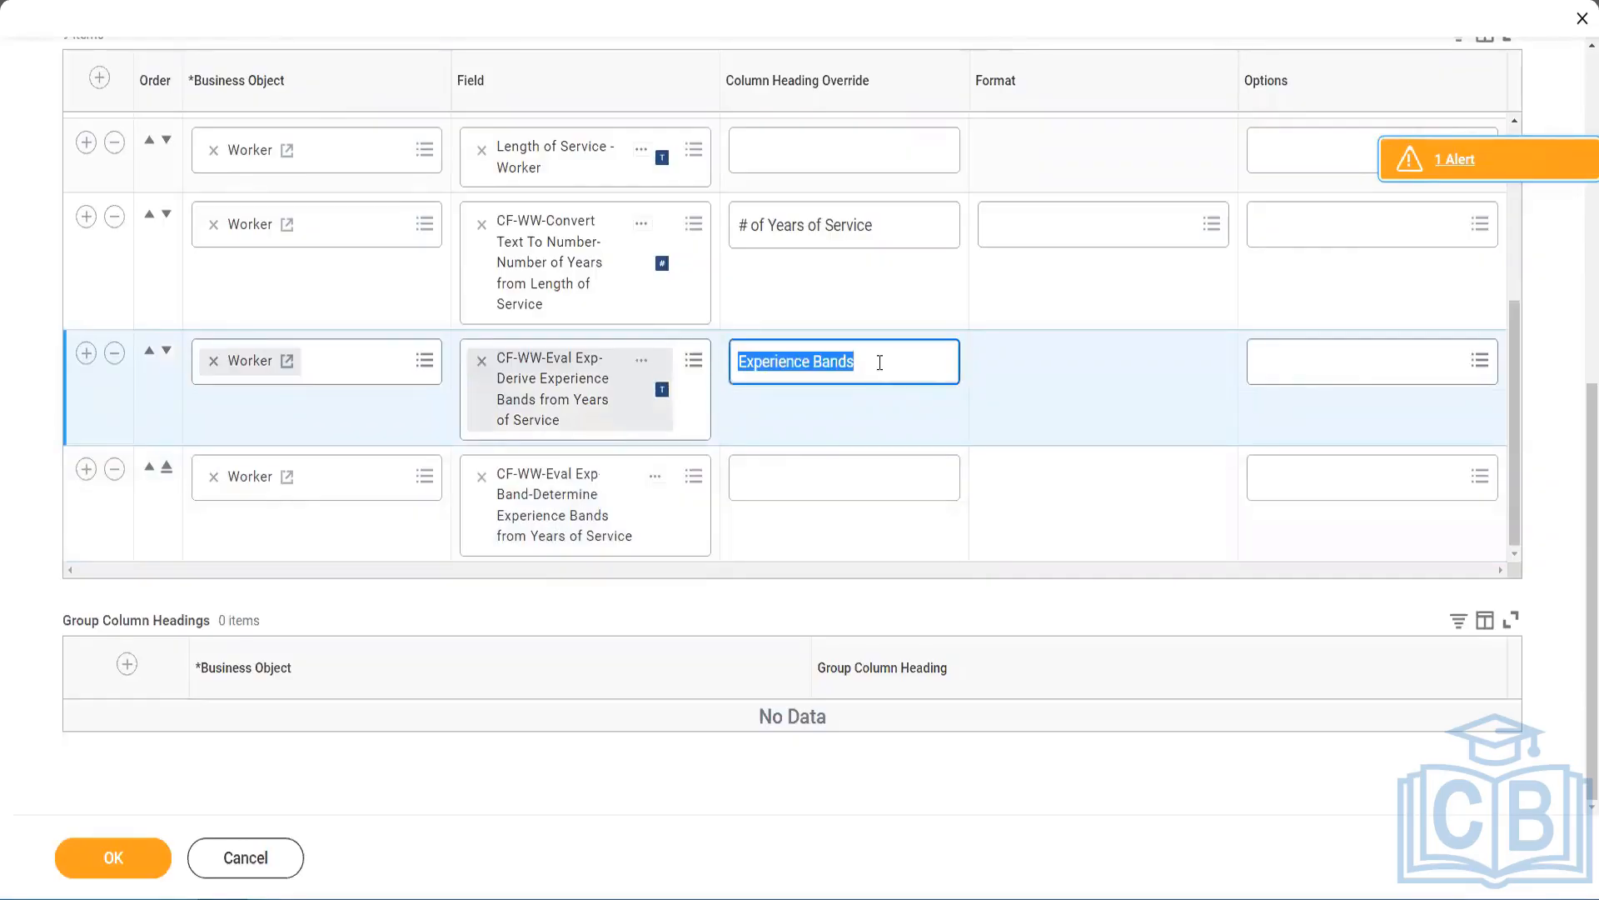
click(777, 476)
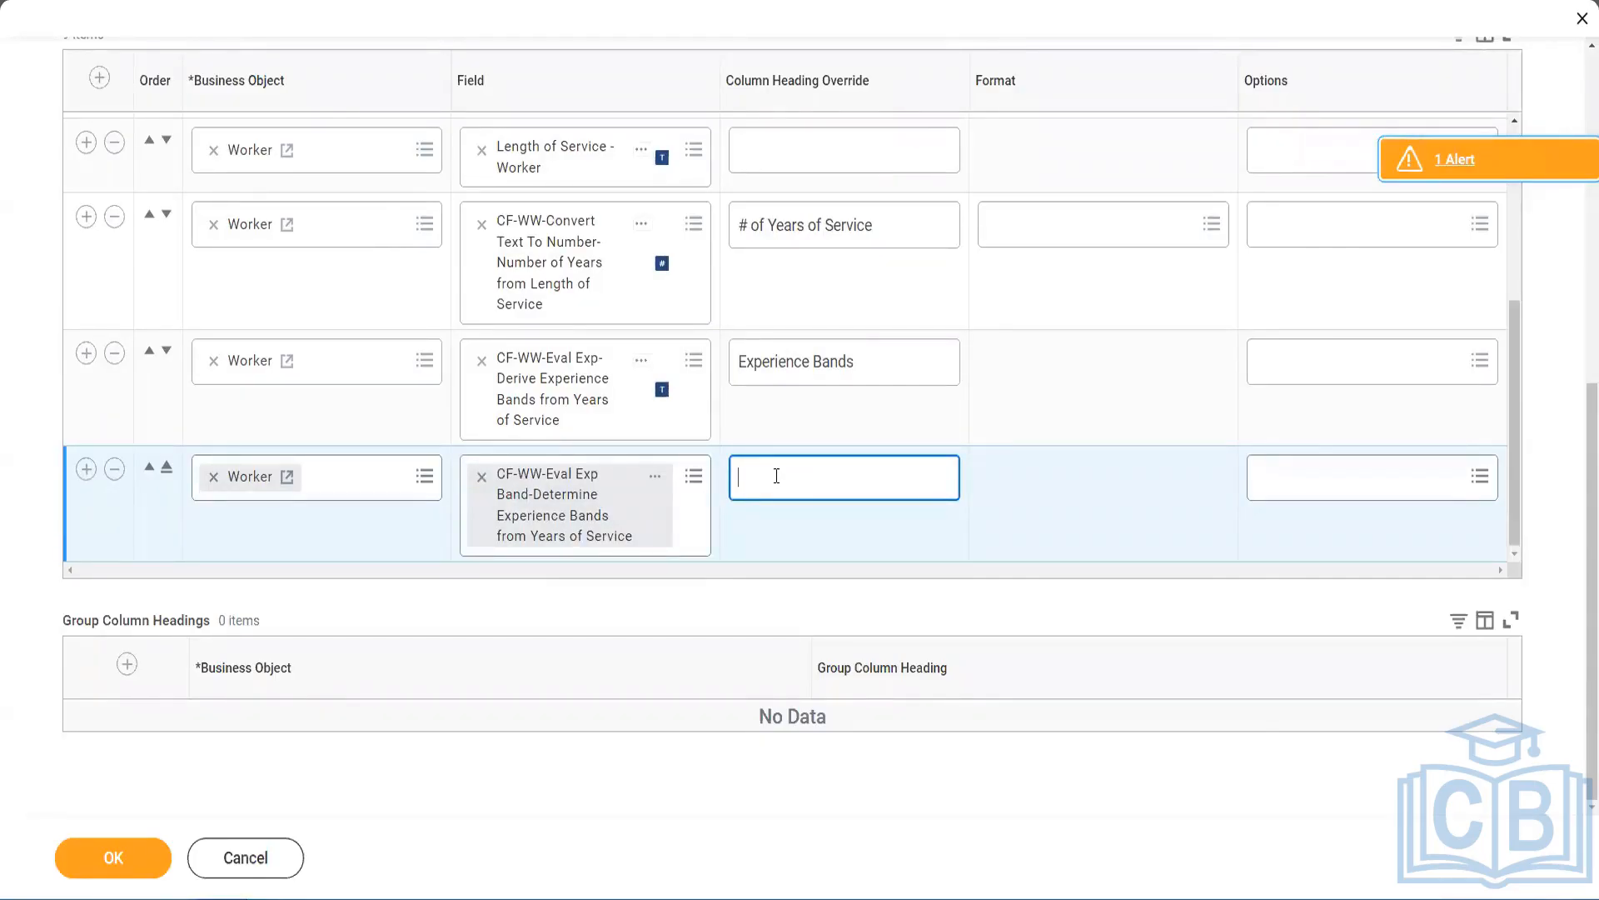
key(ctrl+v)
text((E)
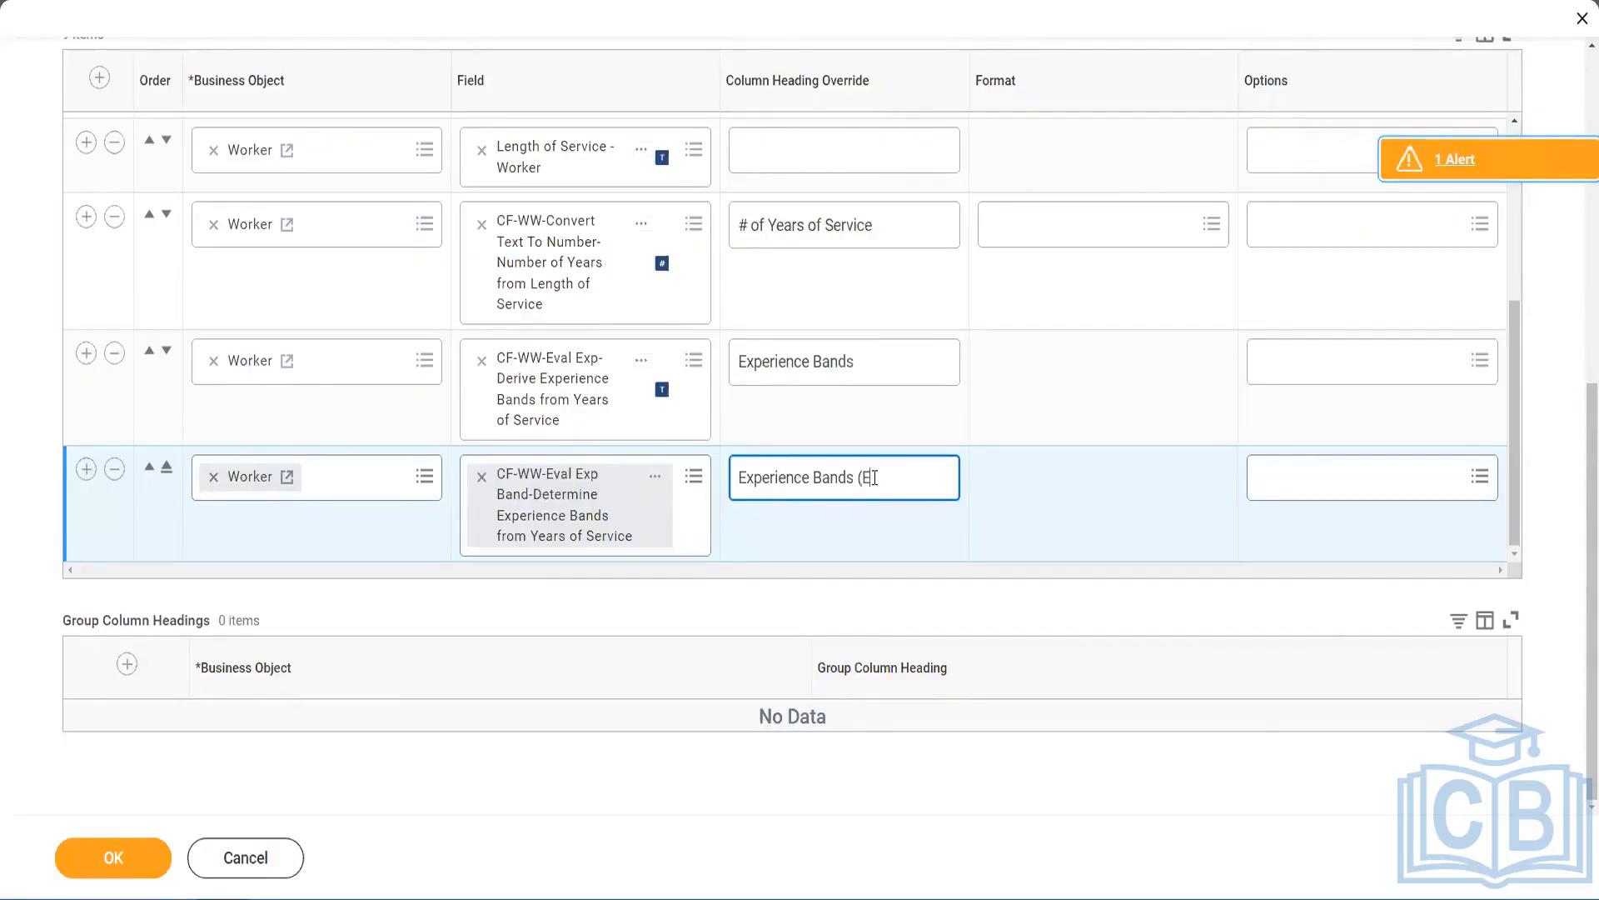
text(val Exp Bands))
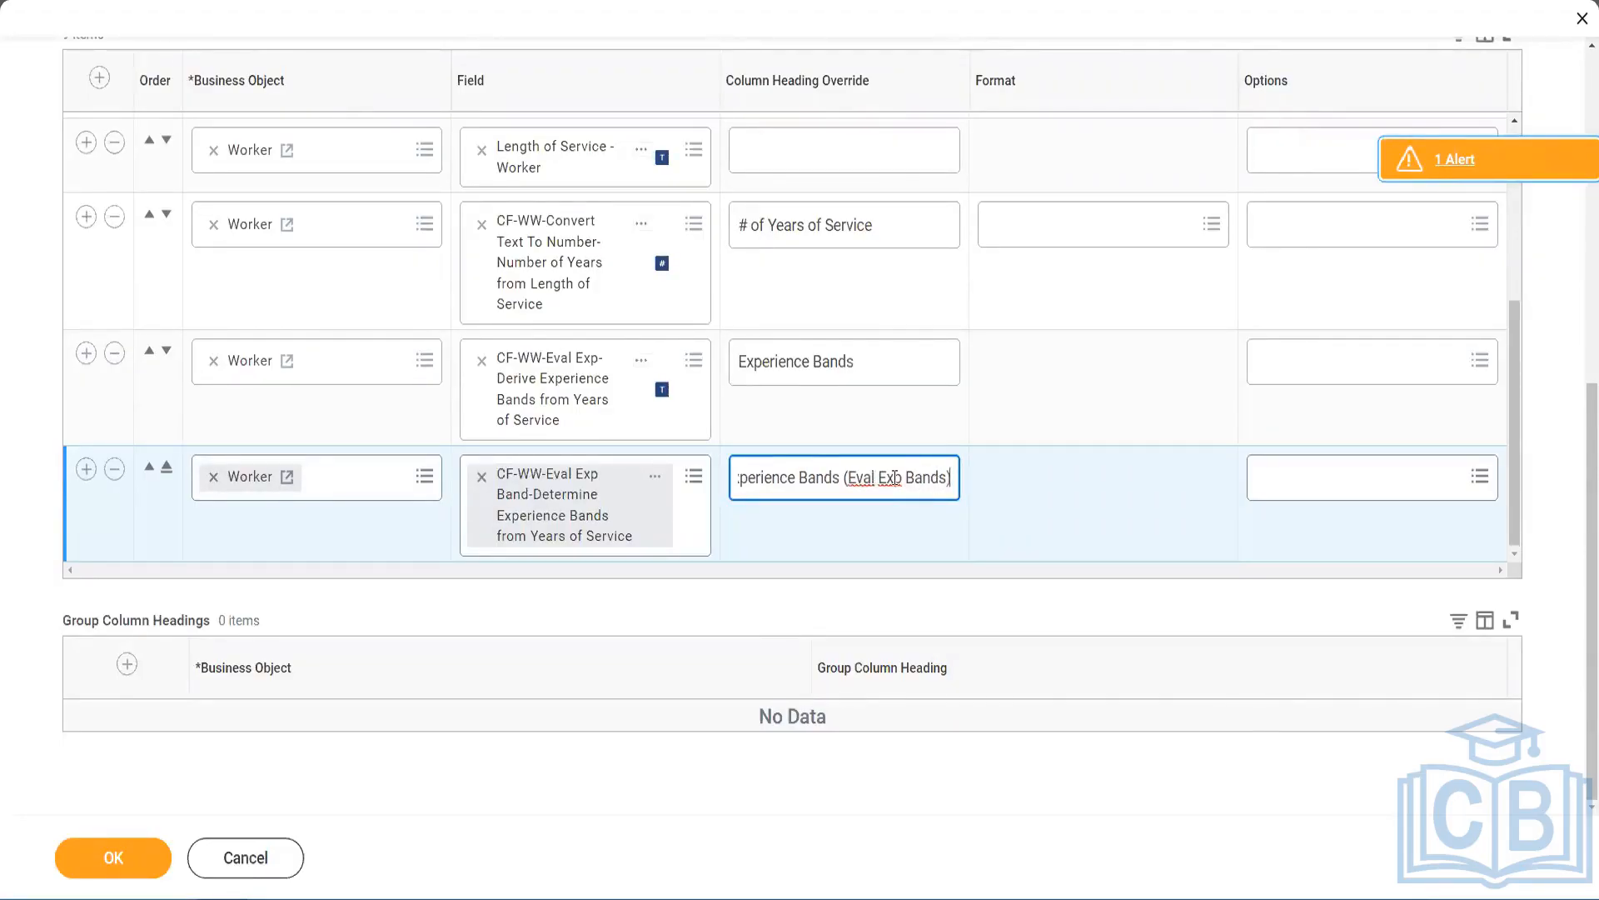
double_click(889, 477)
click(921, 469)
click(123, 864)
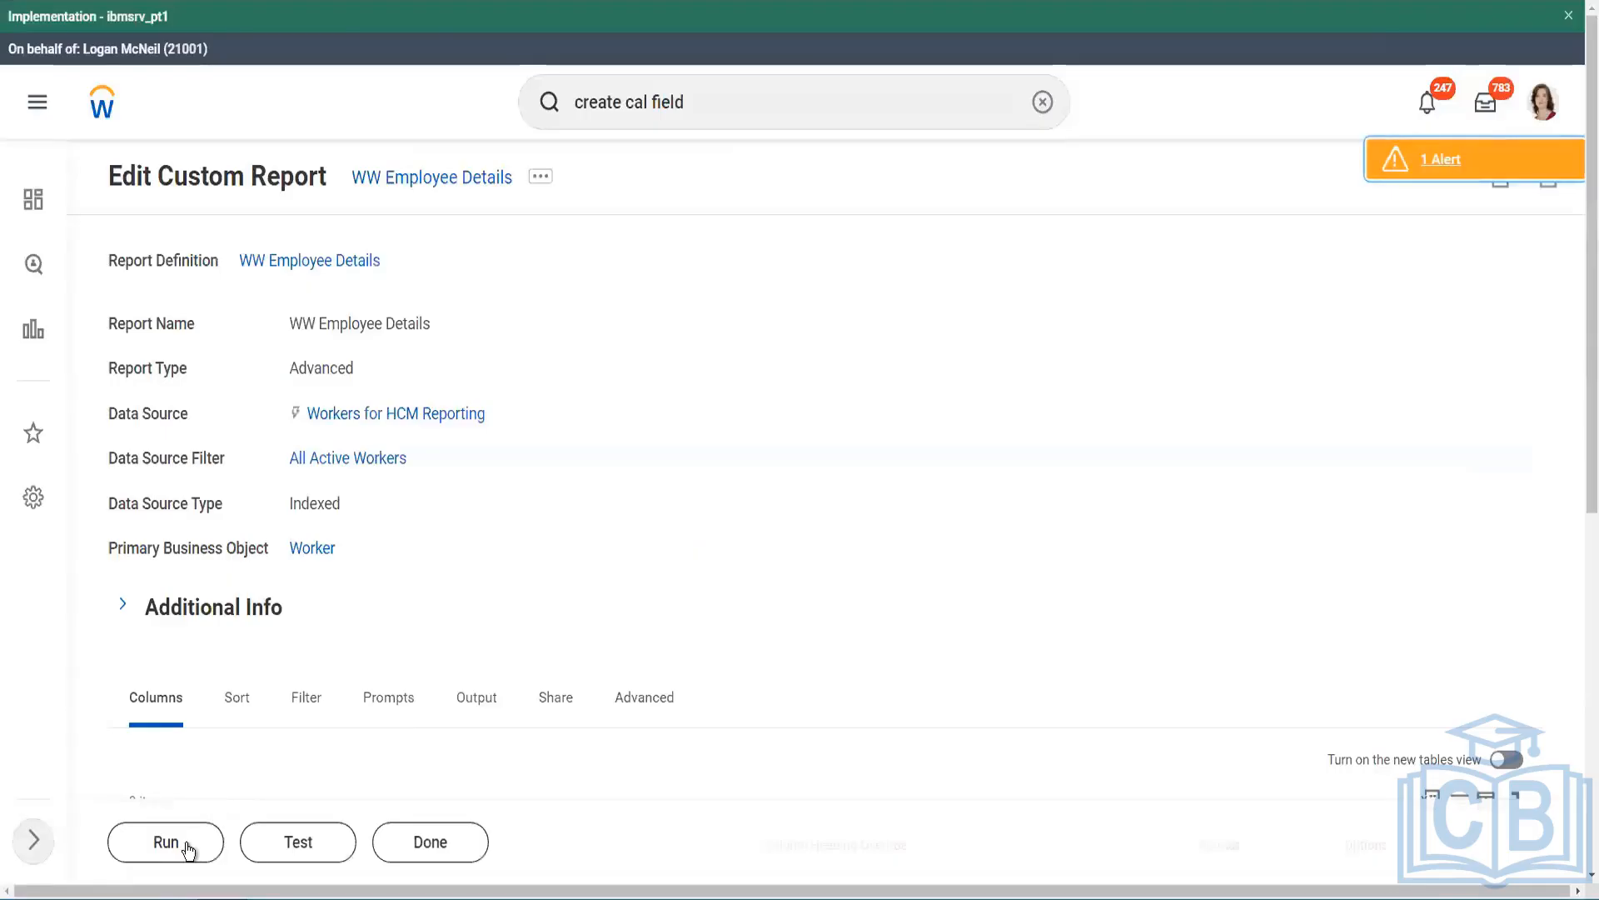
- Run the WW Employee Details report with all prompts empty and check the Experience Bands (Eval Exp Bands) column
click(176, 843)
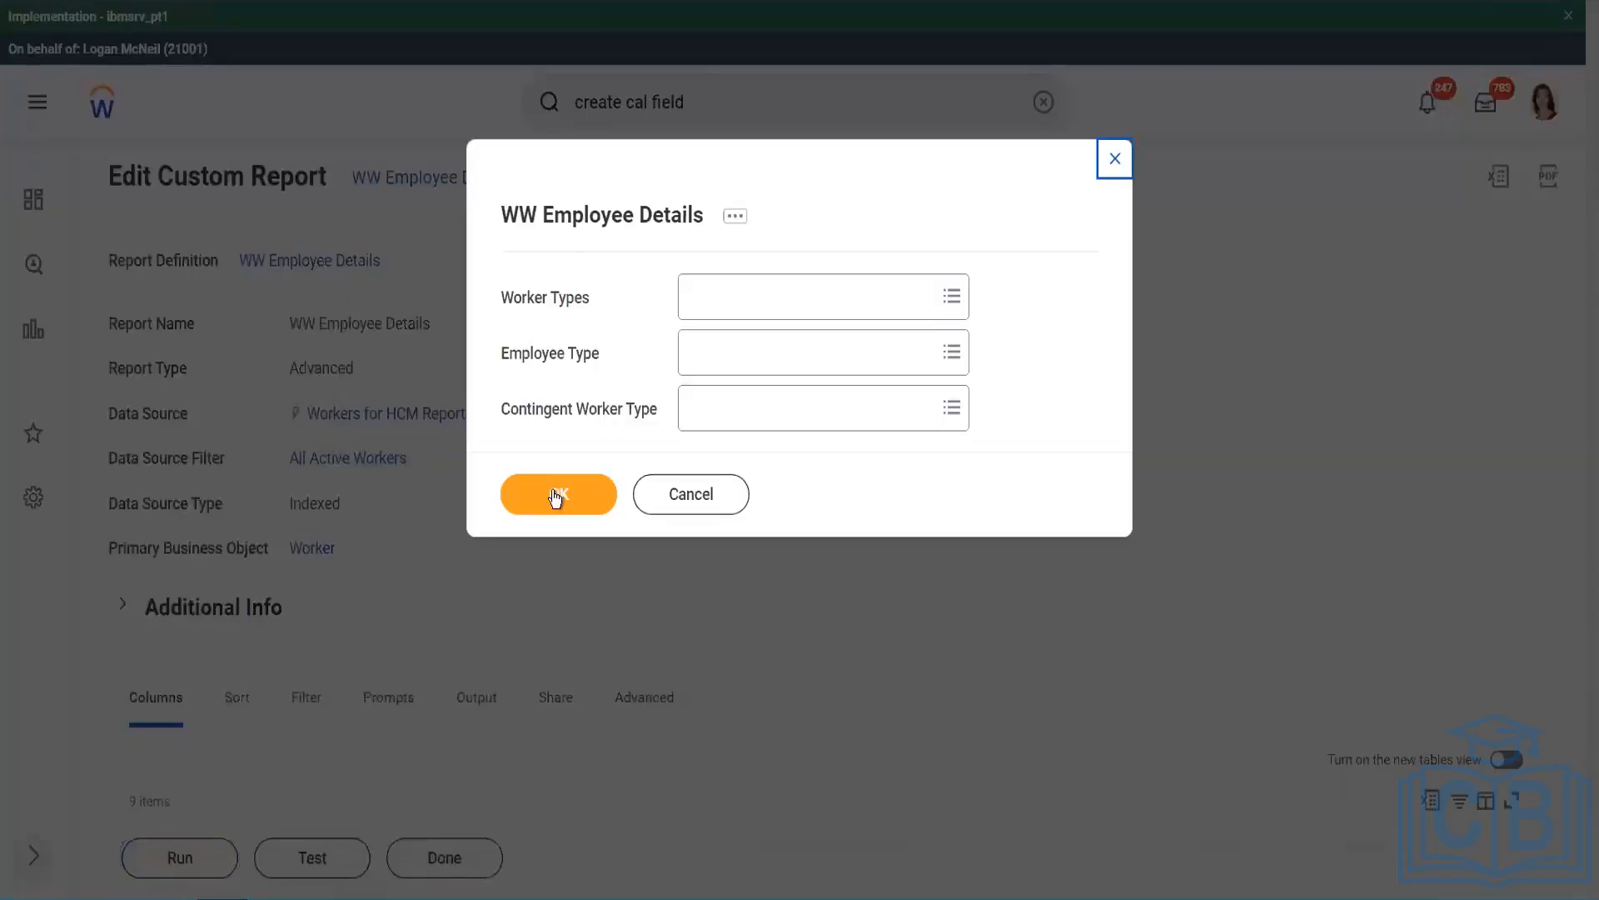
click(557, 496)
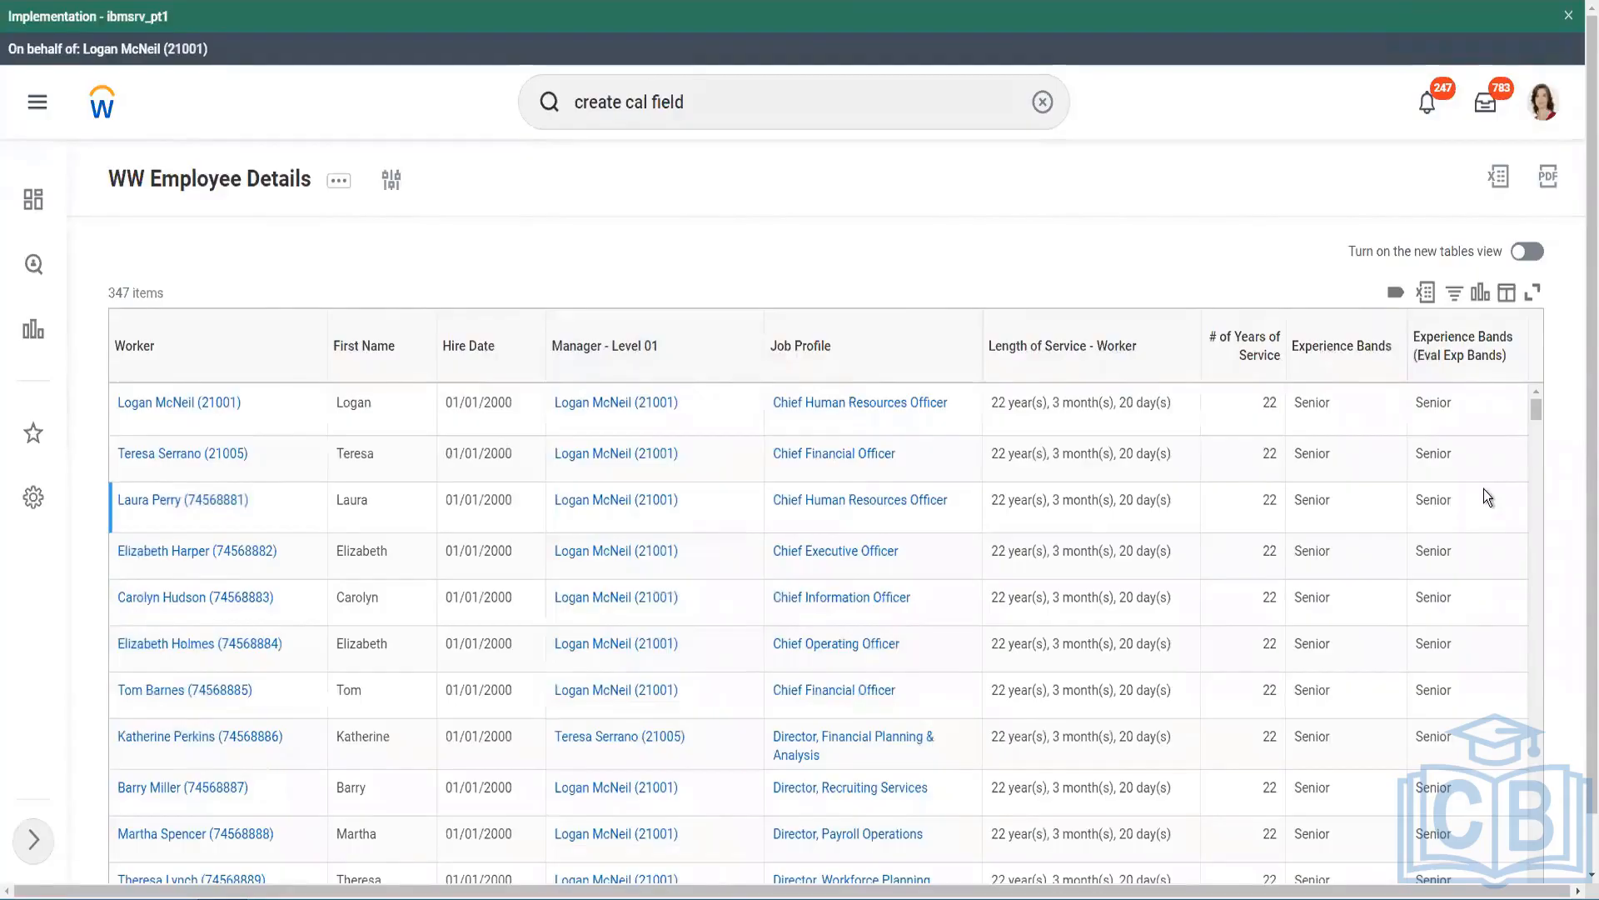
click(1474, 364)
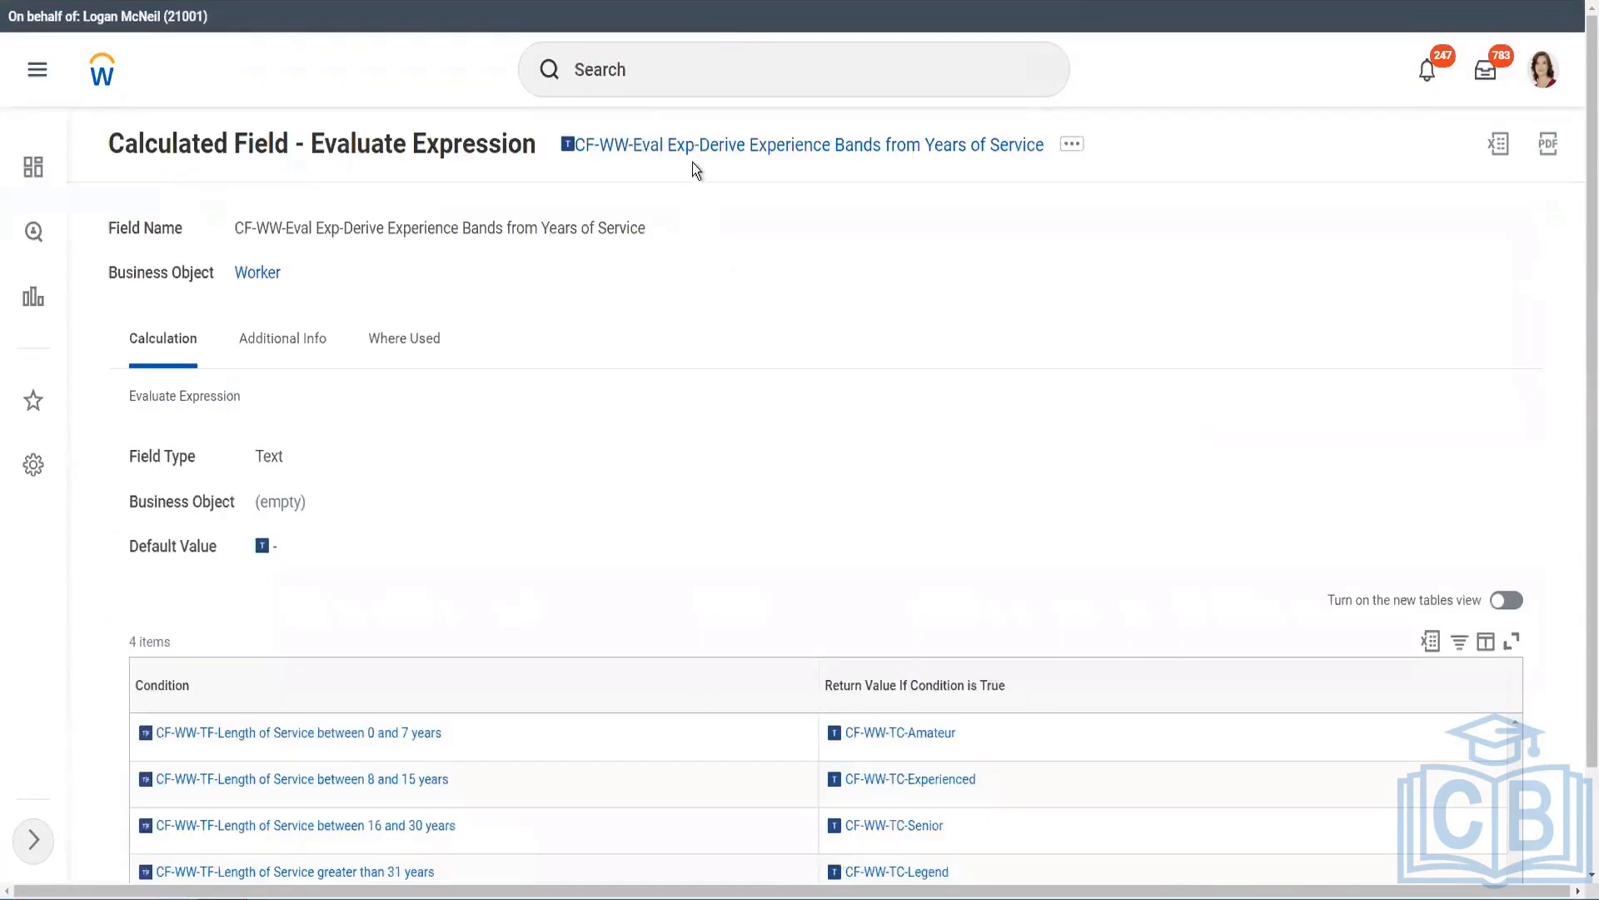
- Copy the name of the Evaluate Expression field that derives experience bands as text
right_click(693, 160)
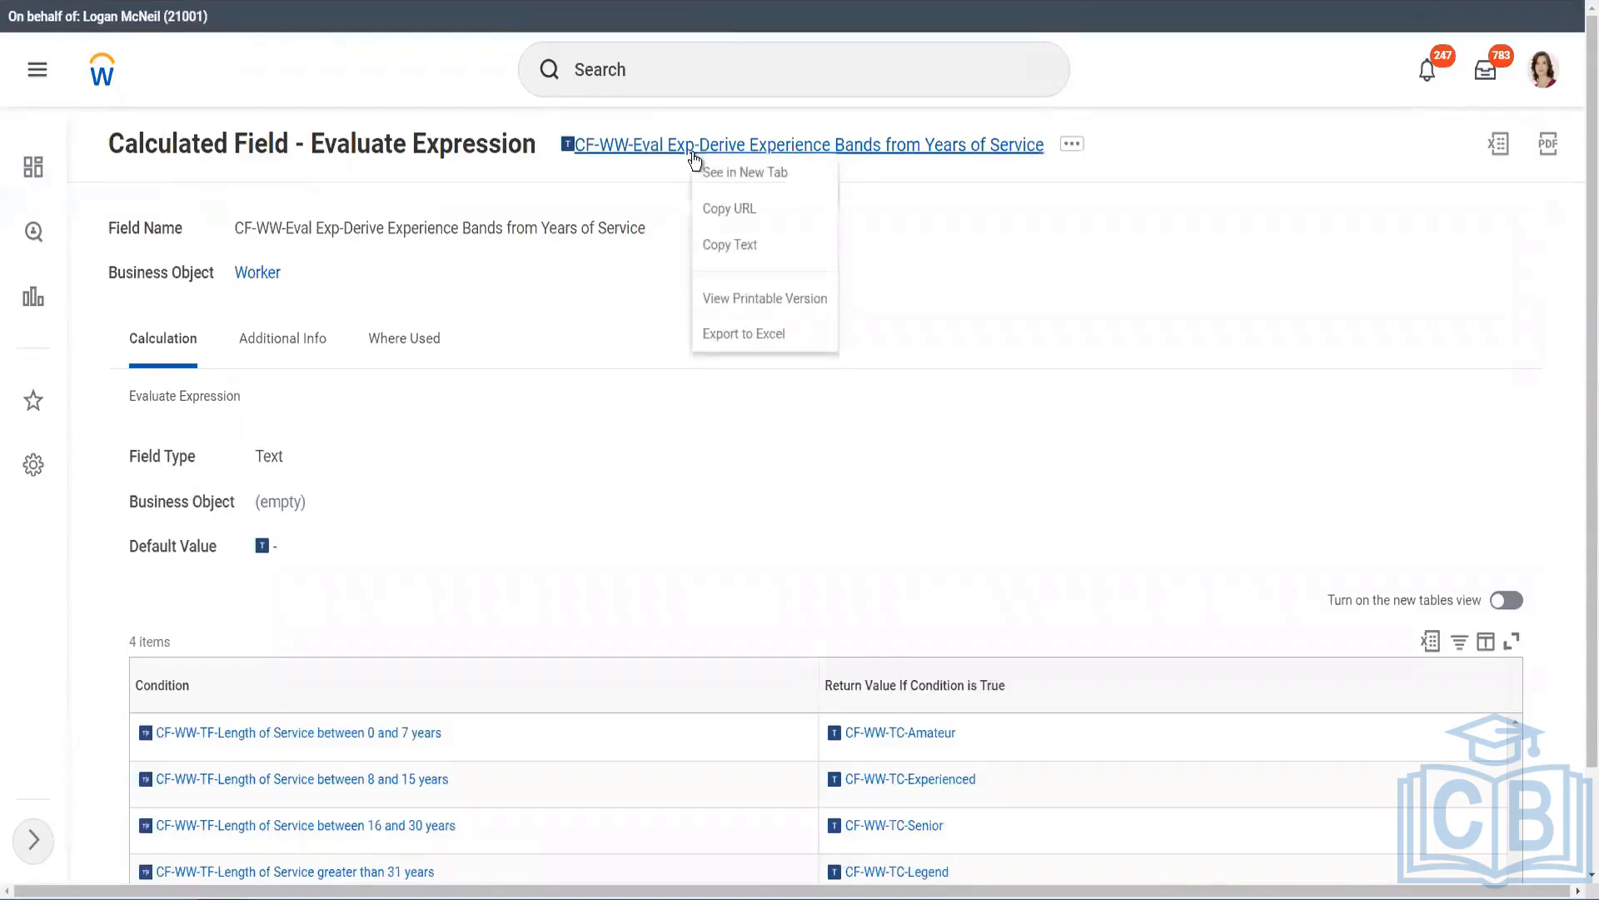
click(753, 243)
click(670, 75)
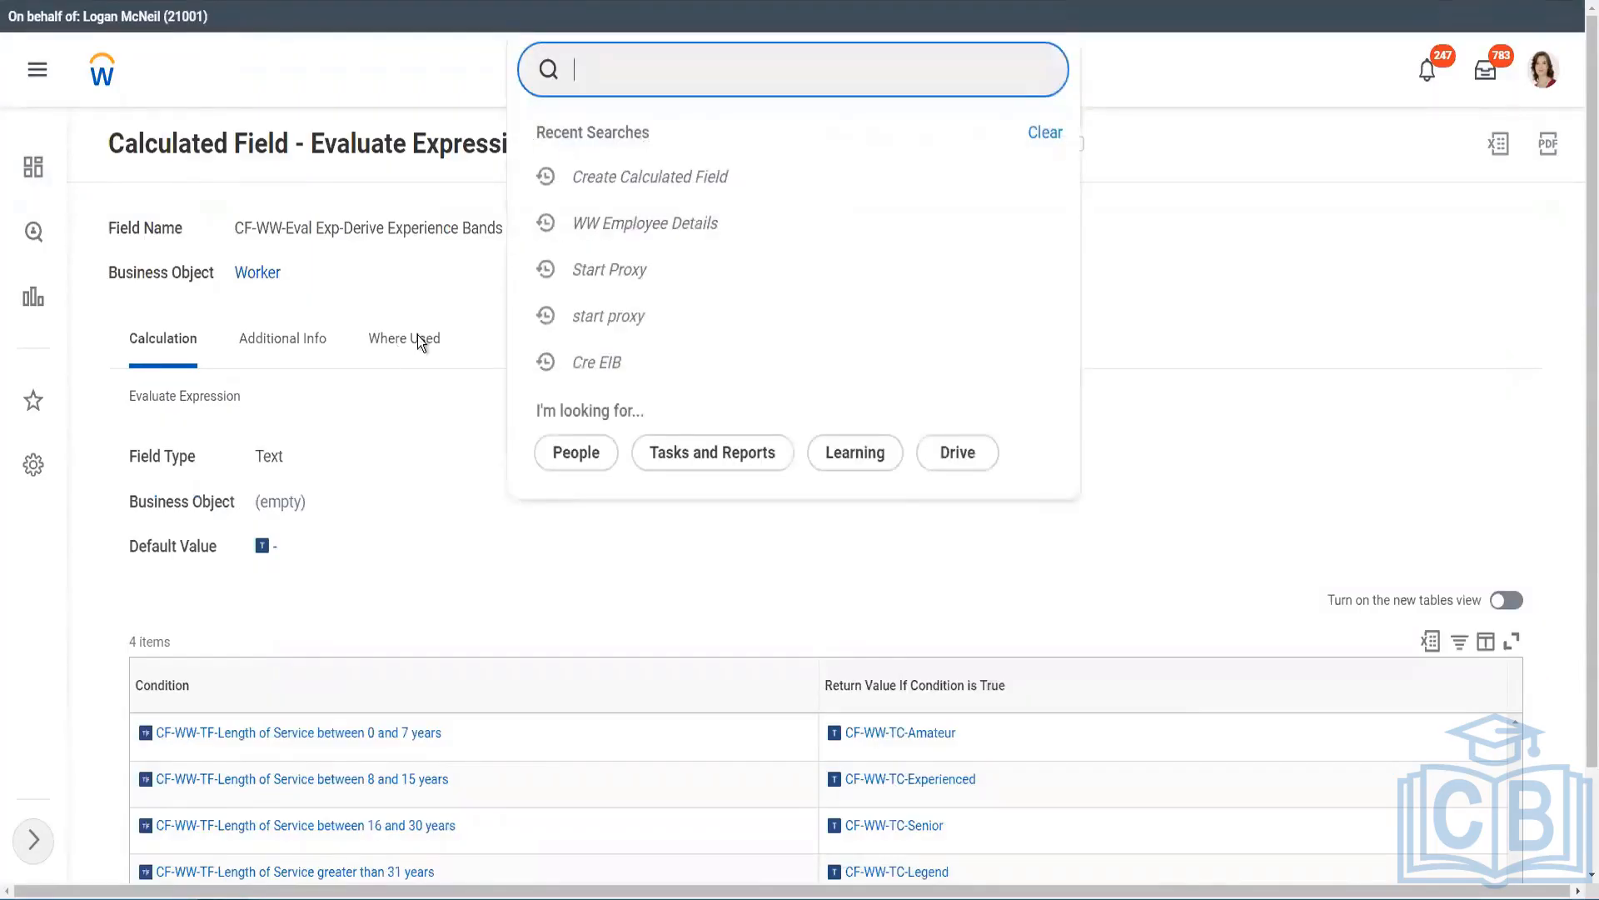
click(1113, 212)
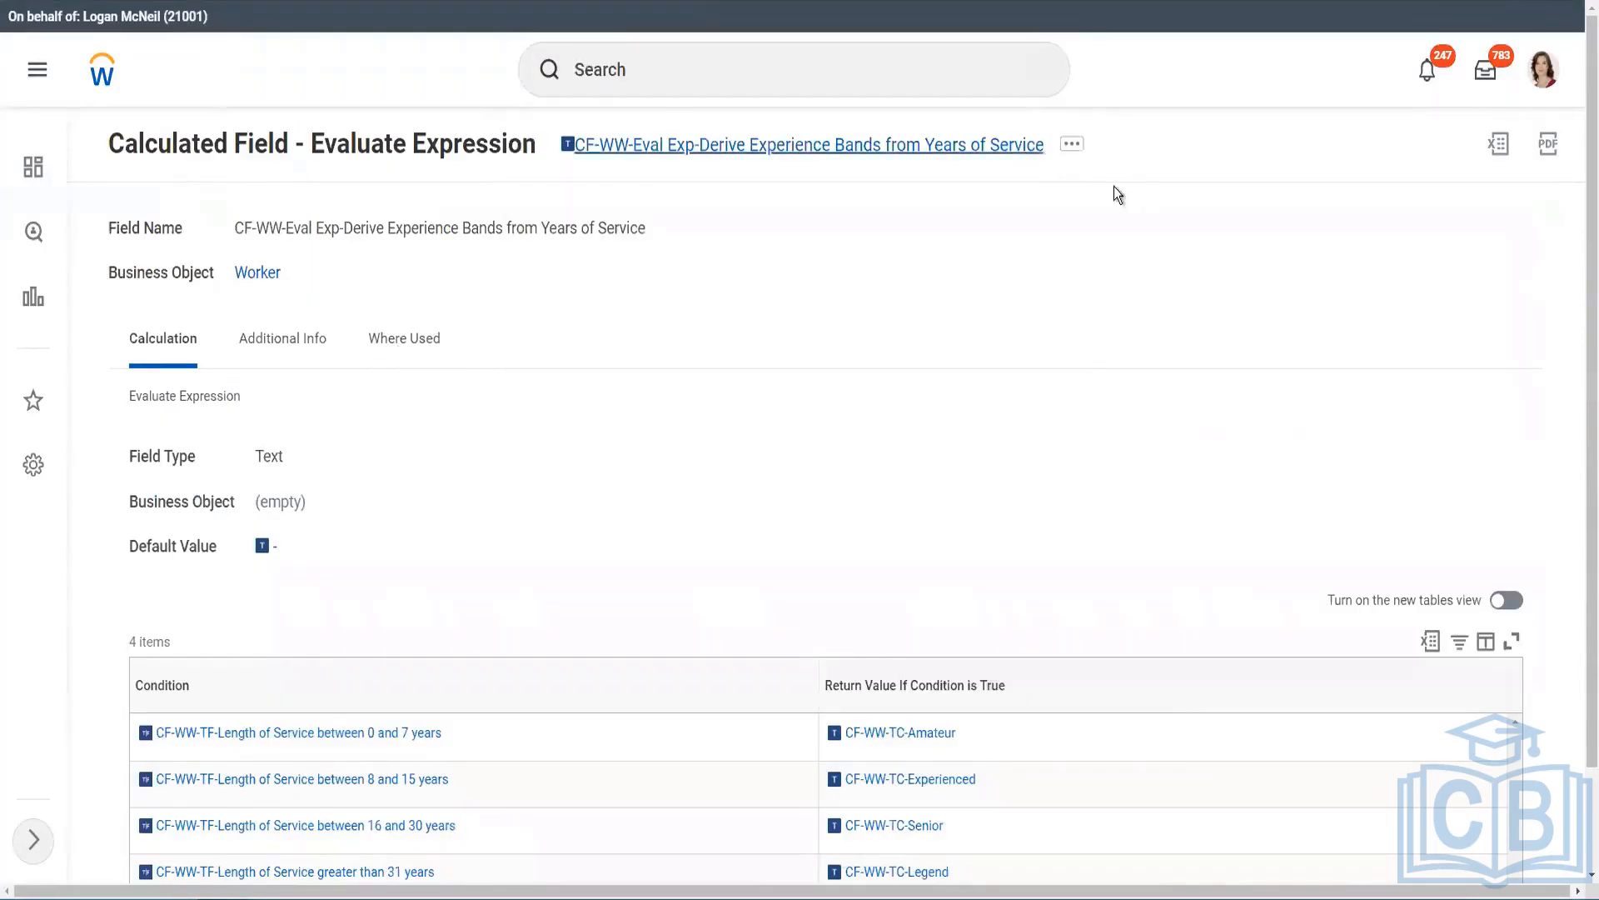
- Search for create calc field and start the Create Calculated Field task
click(633, 66)
text(cre)
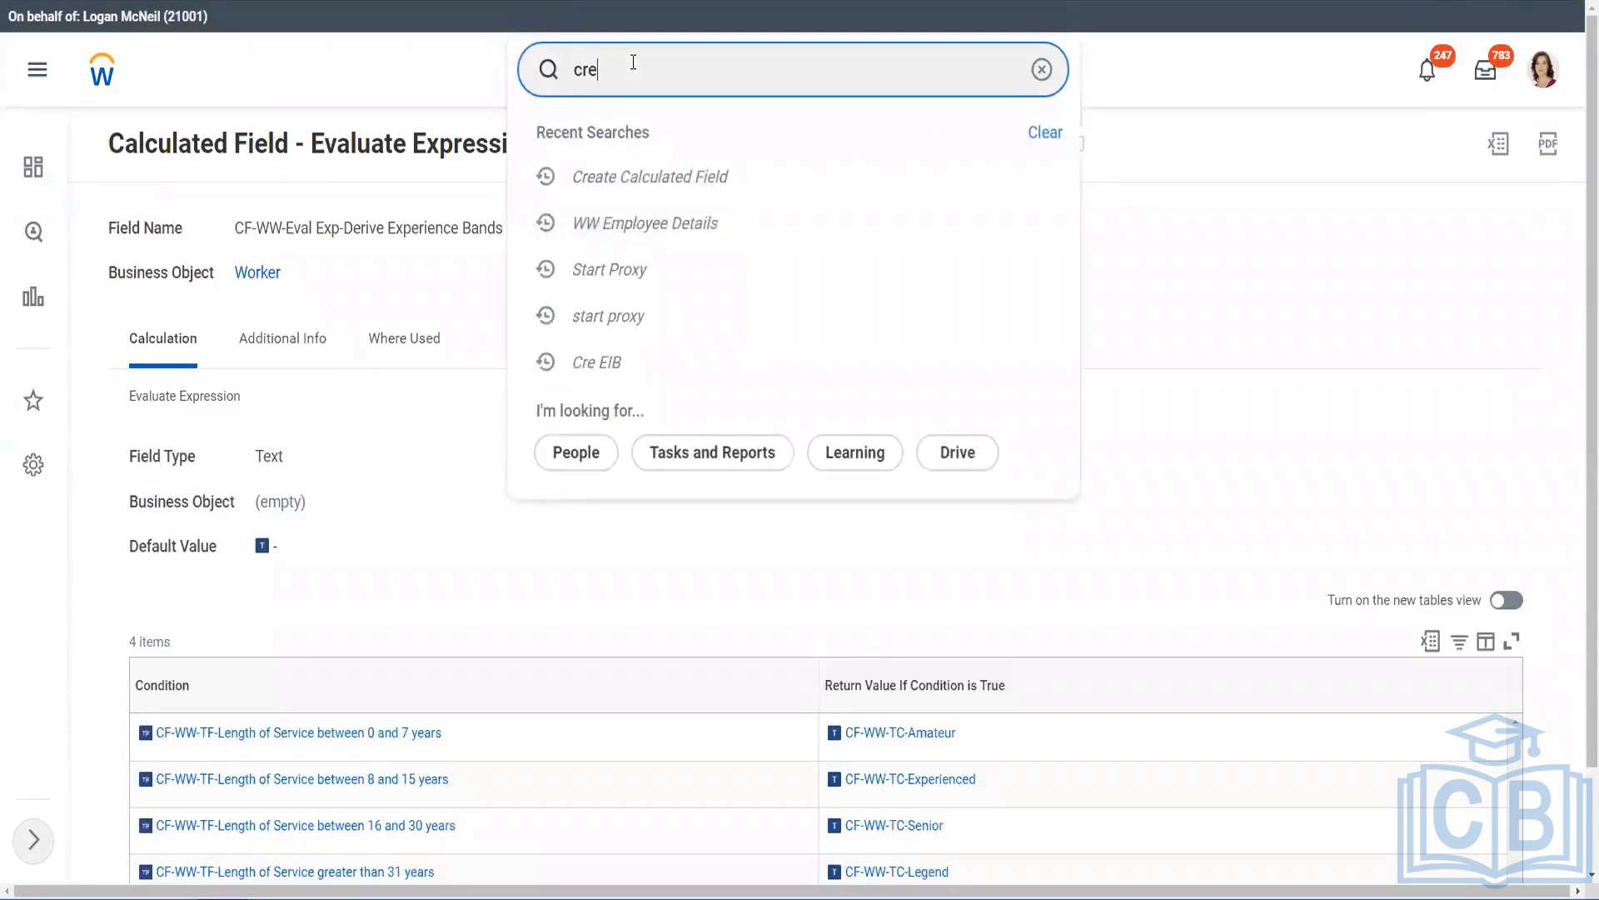
text(ate calc field)
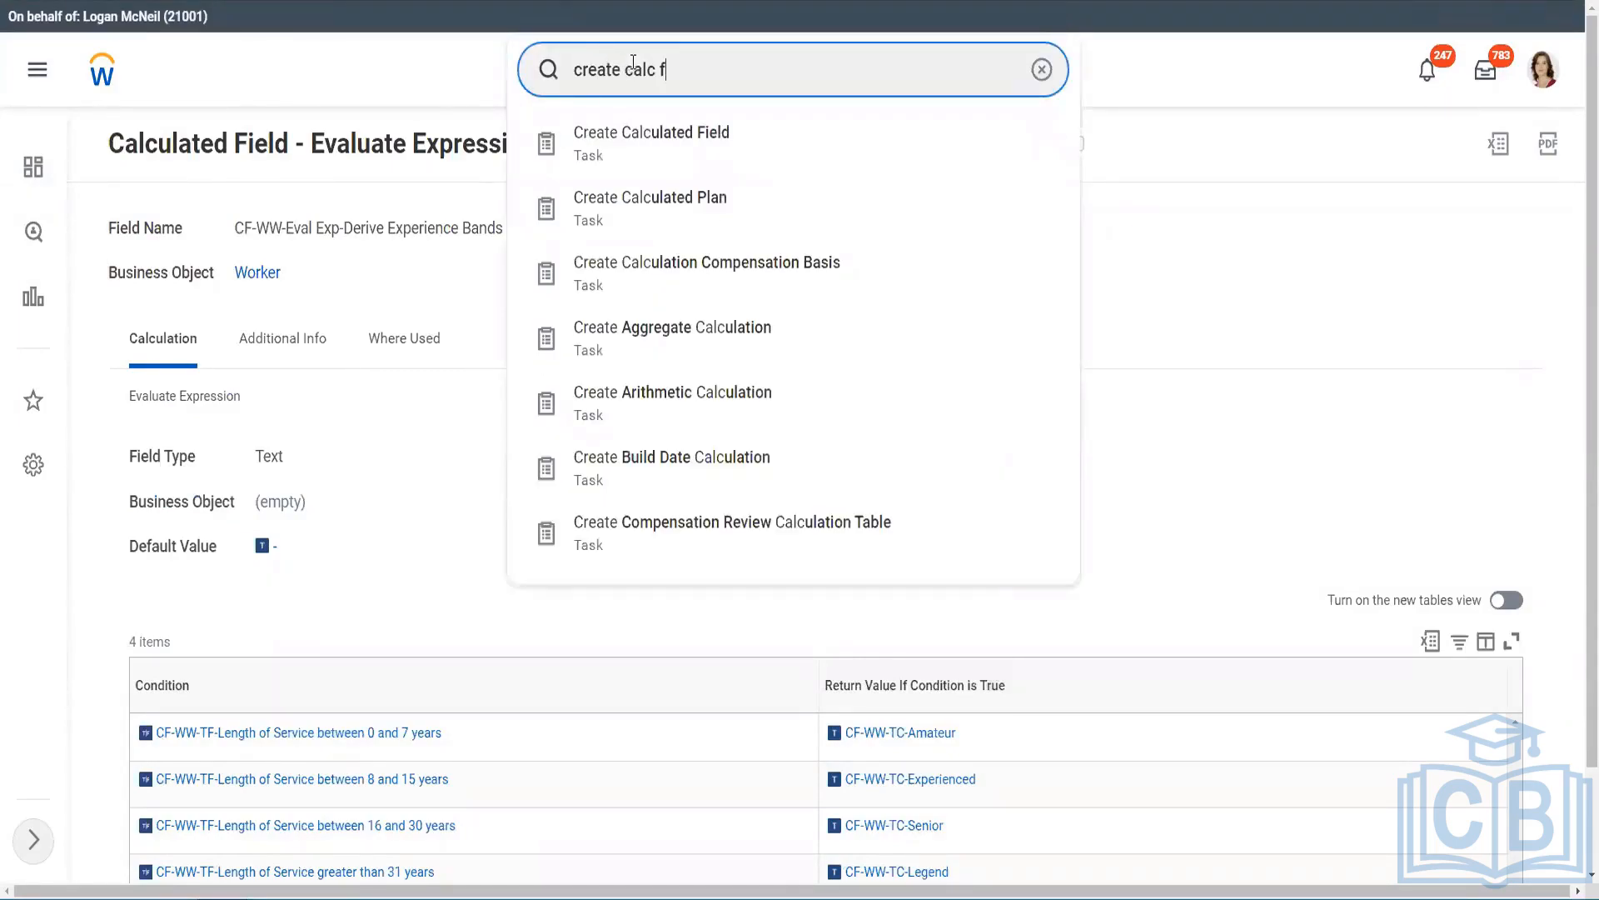
click(666, 154)
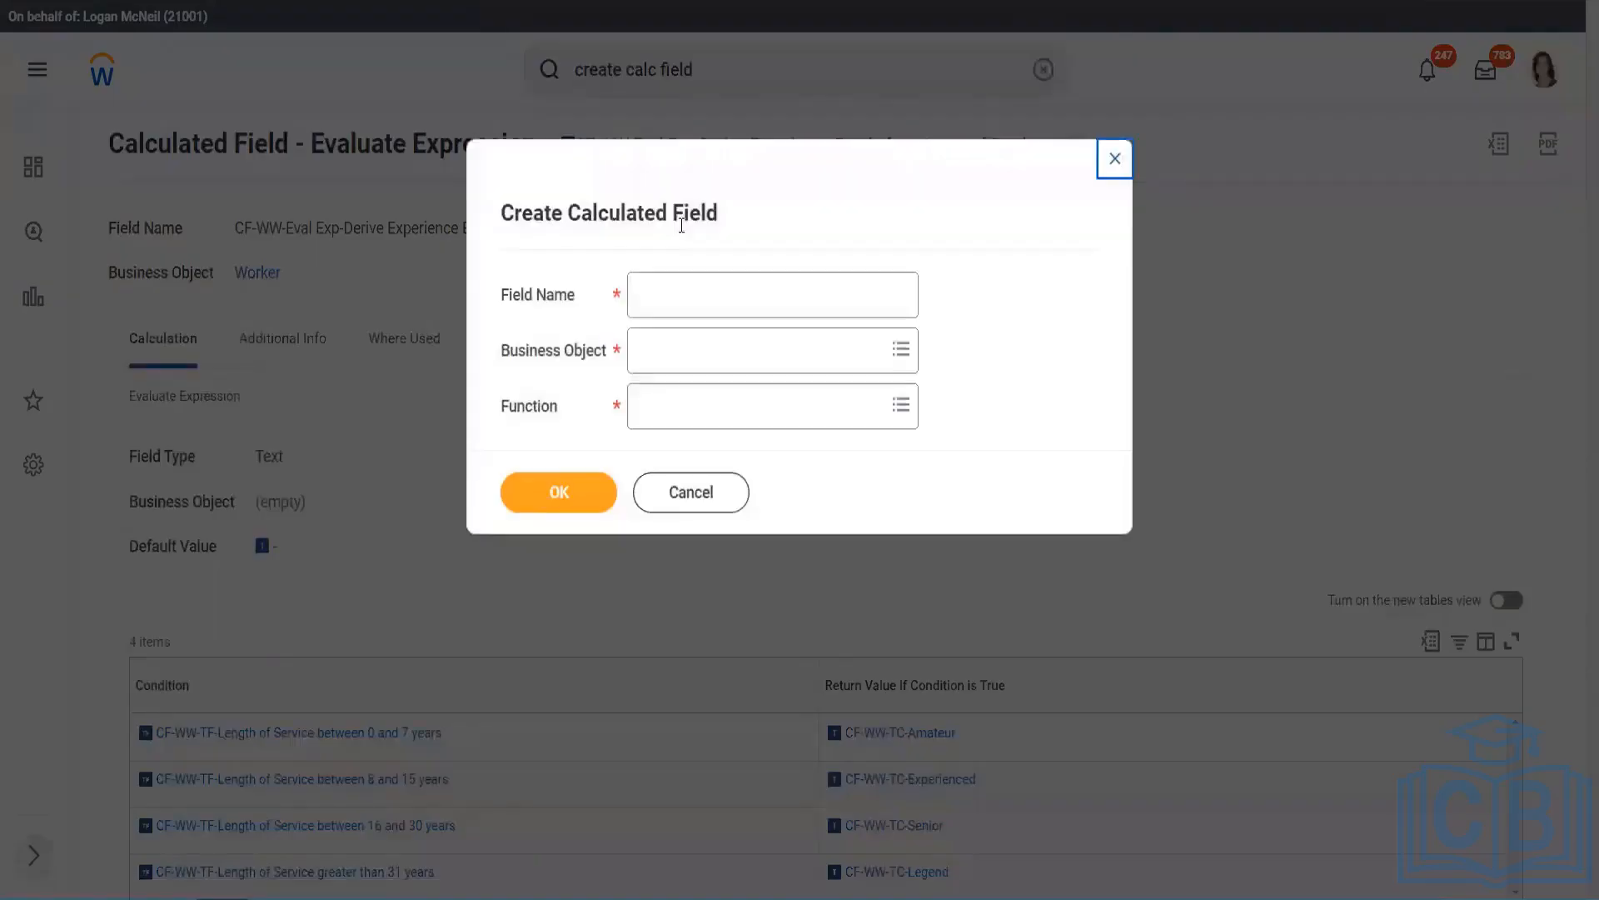
- Name the new calculated field CF-WW-LRB-Identify Experience Bands from years of Service
click(671, 299)
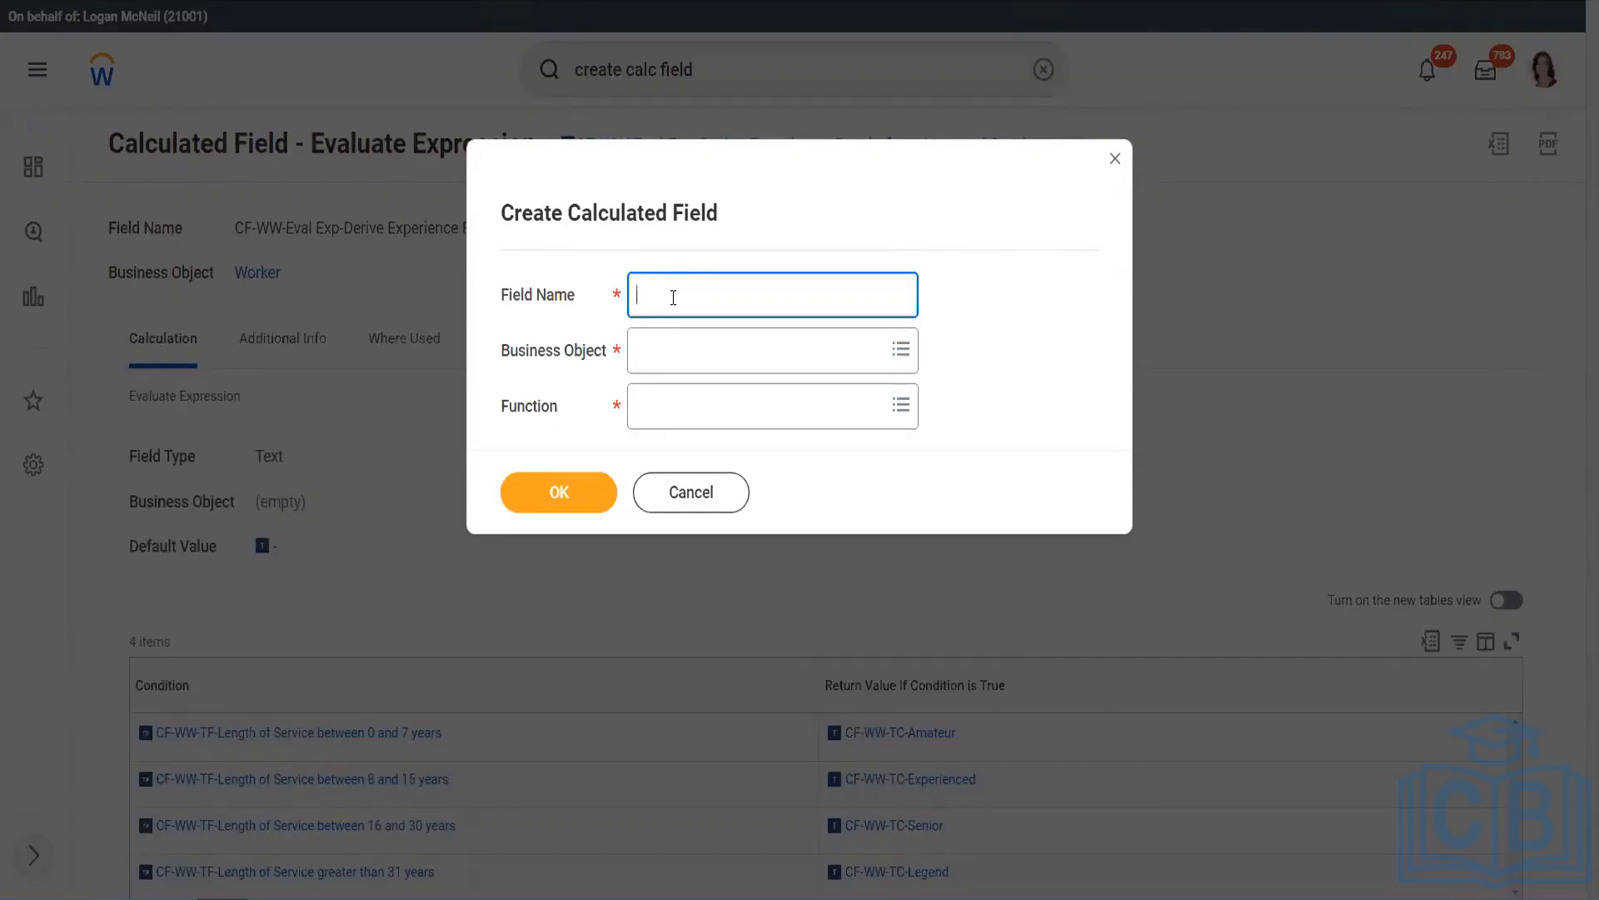
text(CF-WW-LRB-Identify )
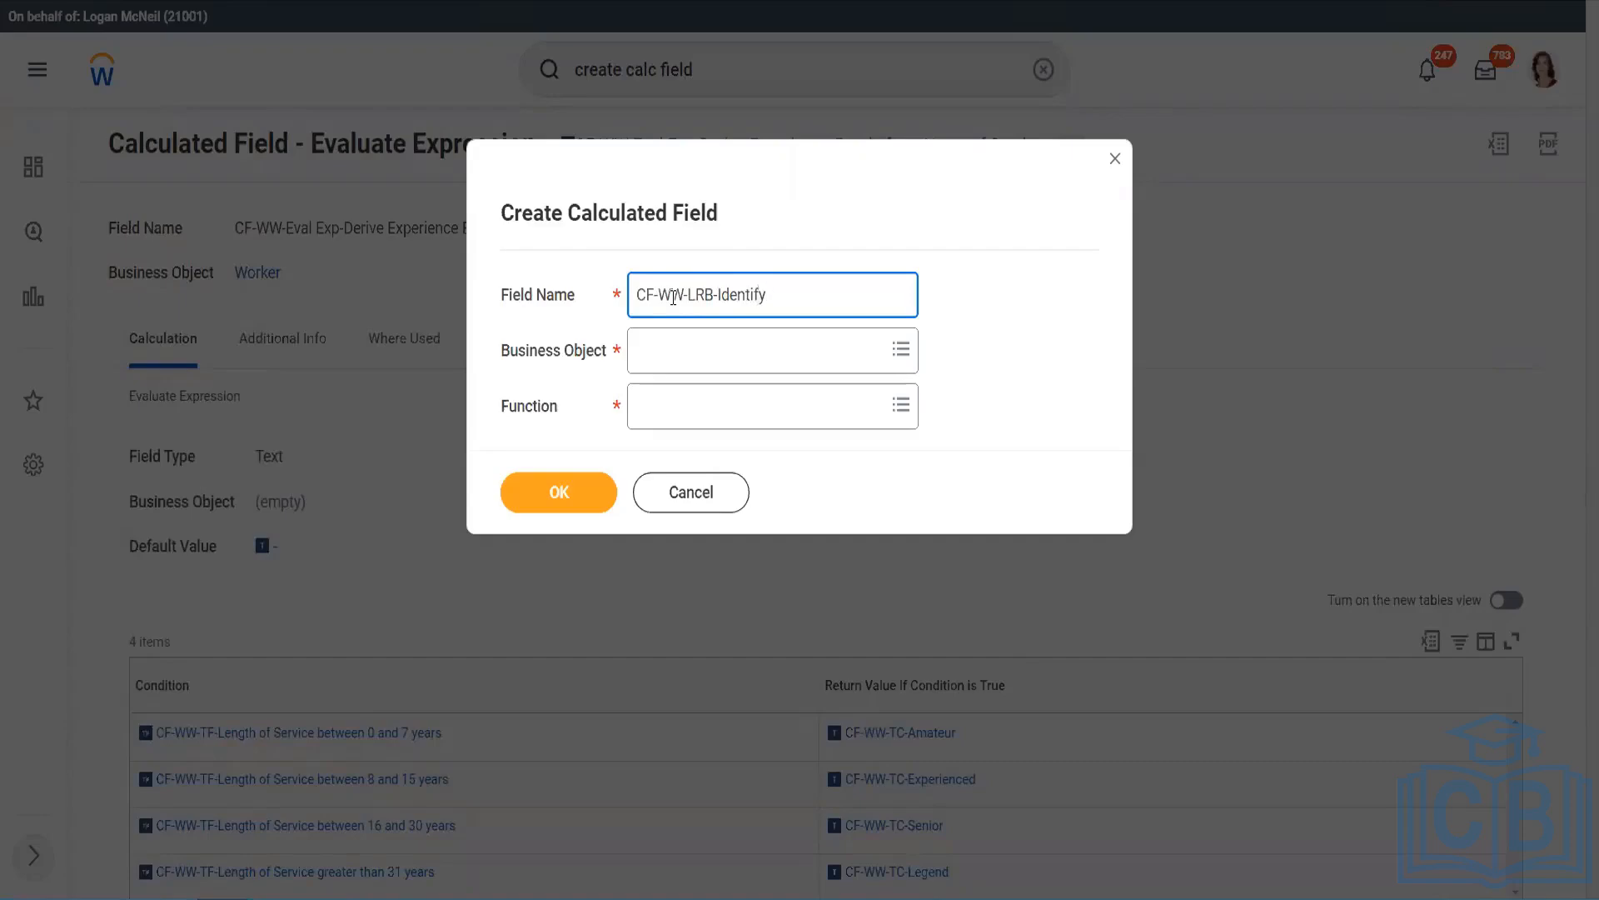
text(Experience Bands fr)
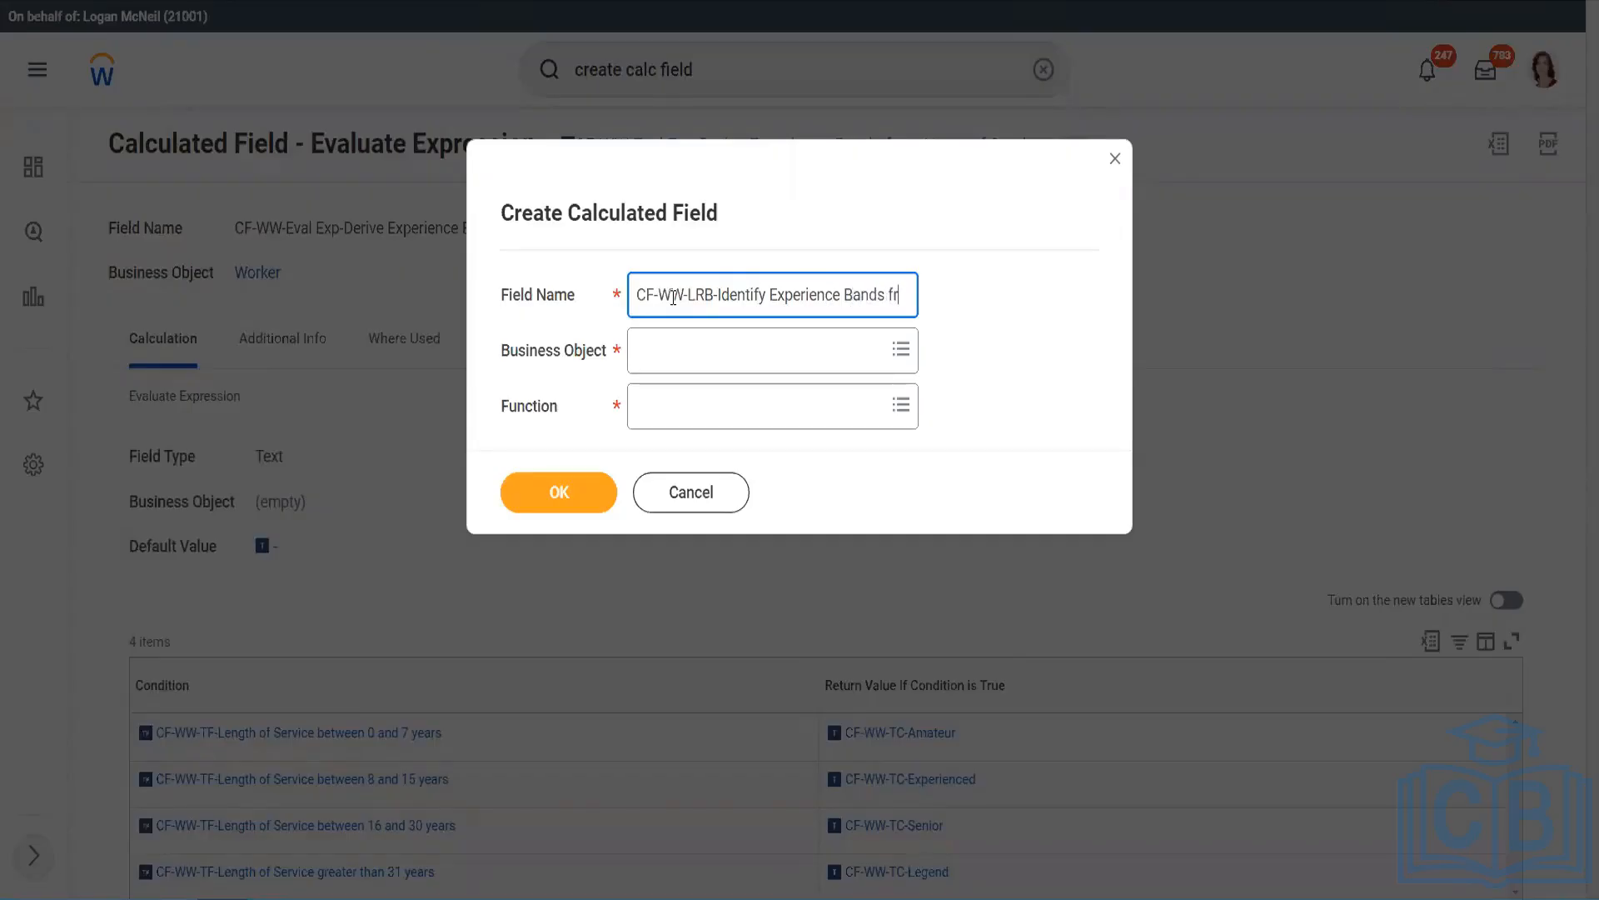
text(om years of)
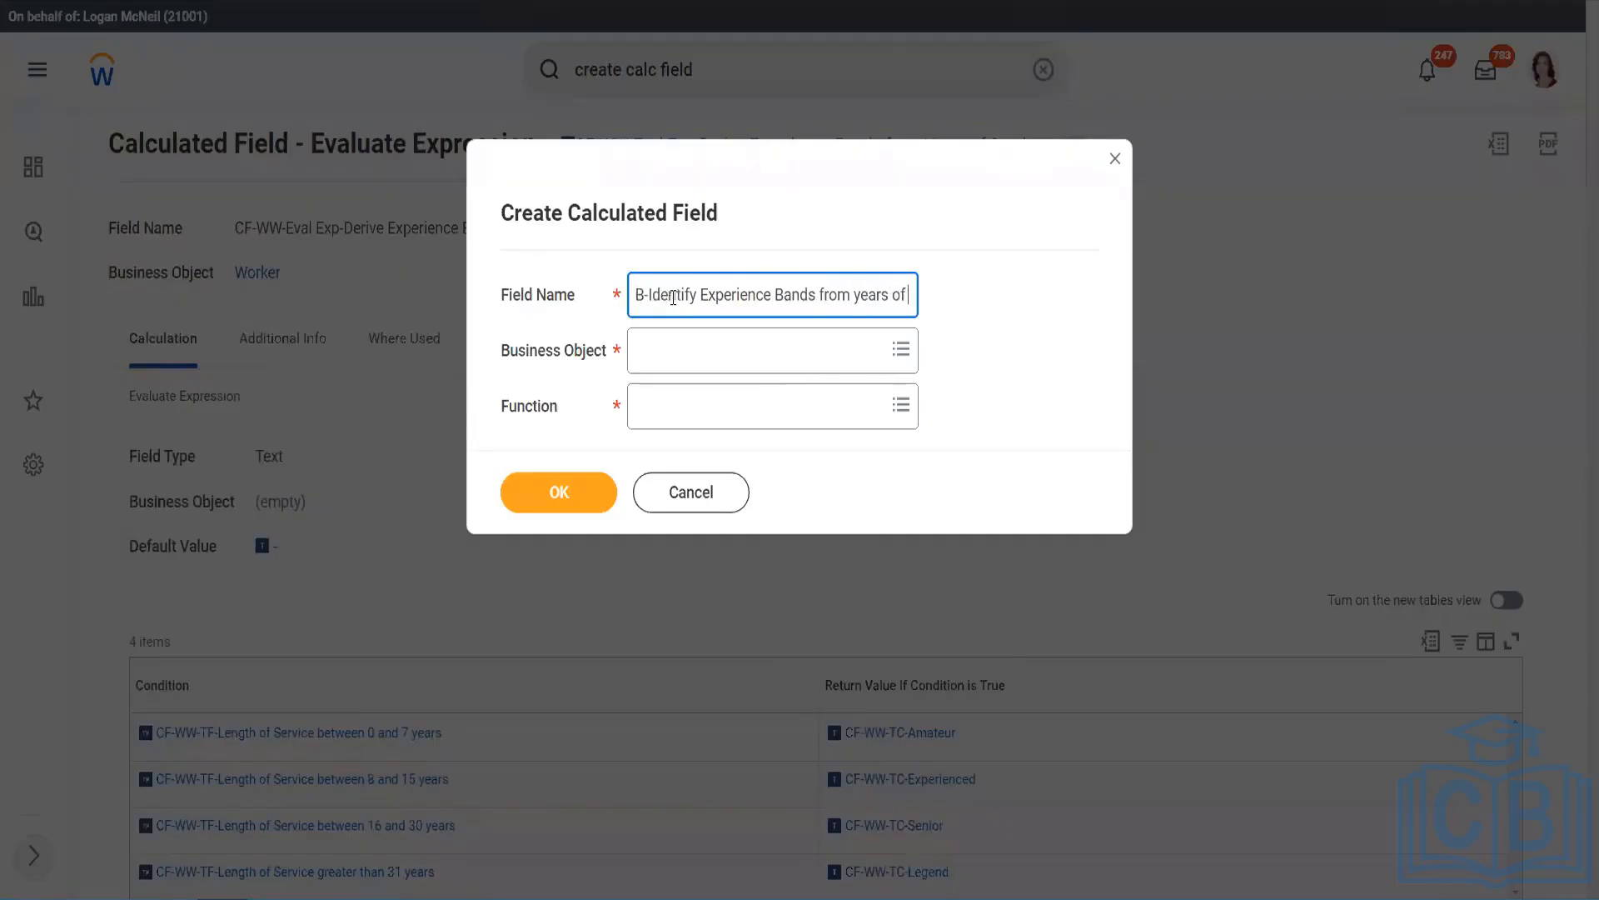
text( Service)
key(Tab)
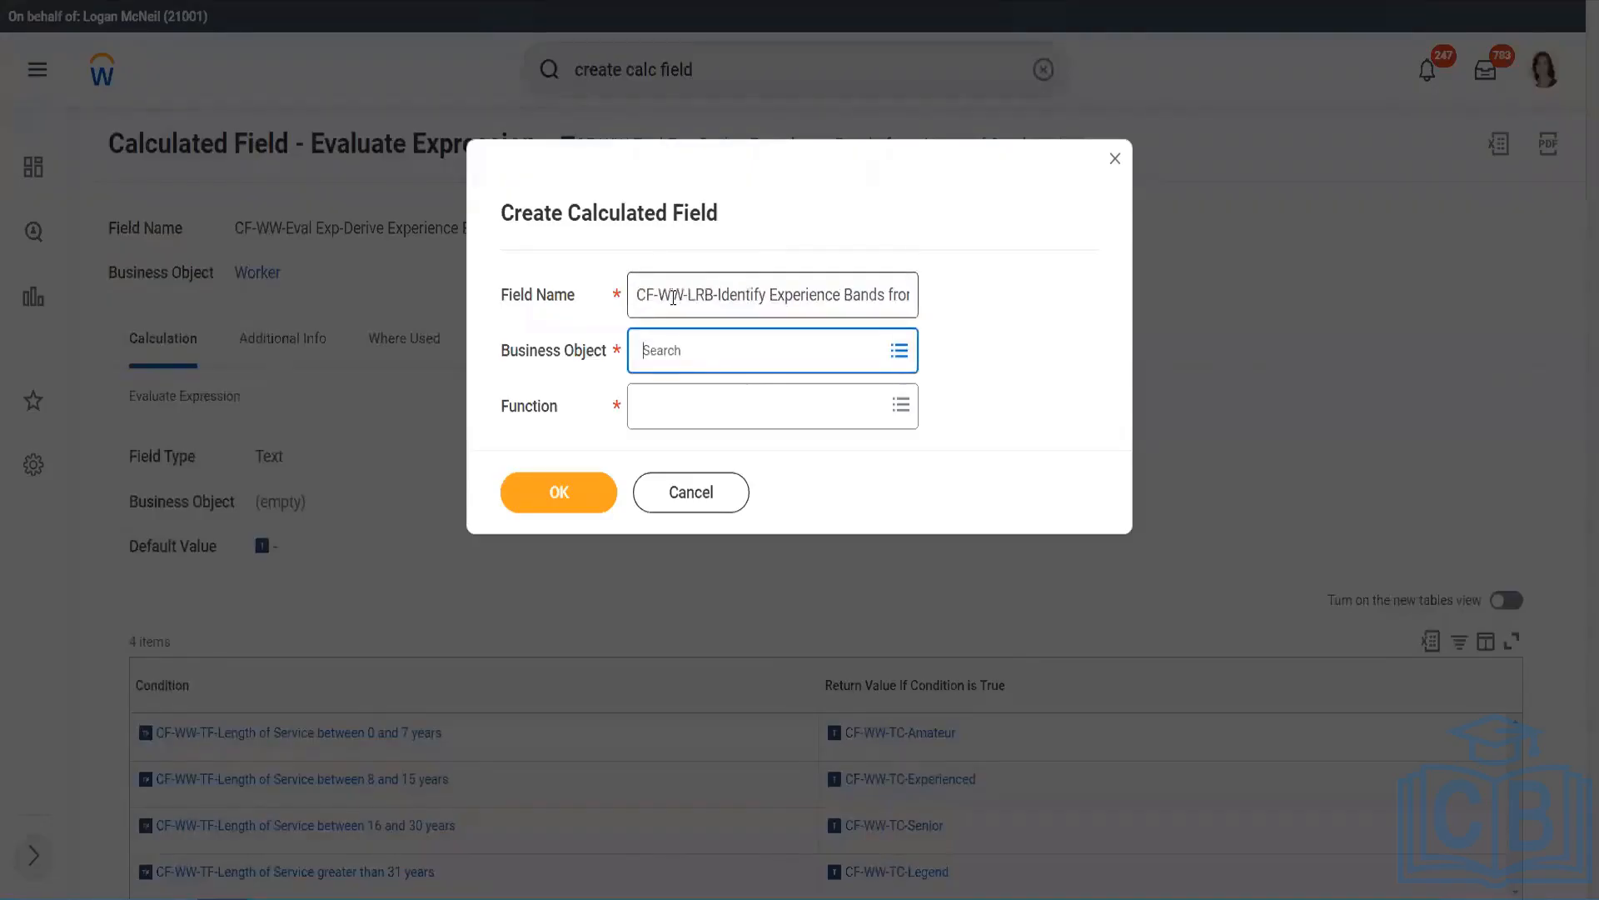
- Set the calculated field's business object to Worker and its function to Lookup Range Band, and proceed to its definition
text(worker)
key(Return)
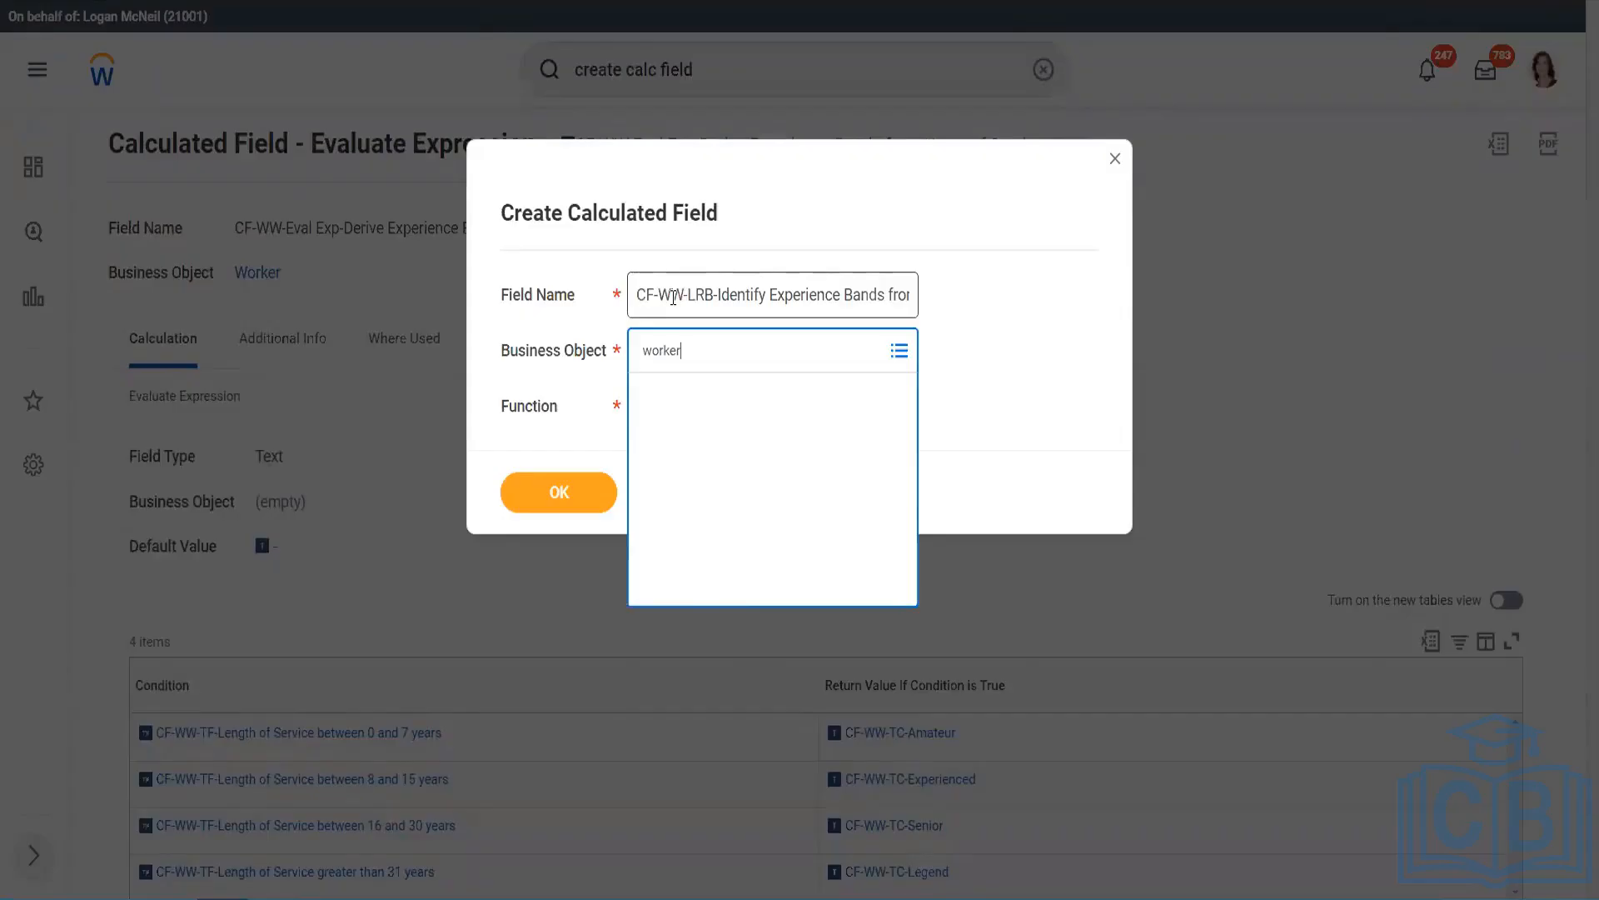
key(Return)
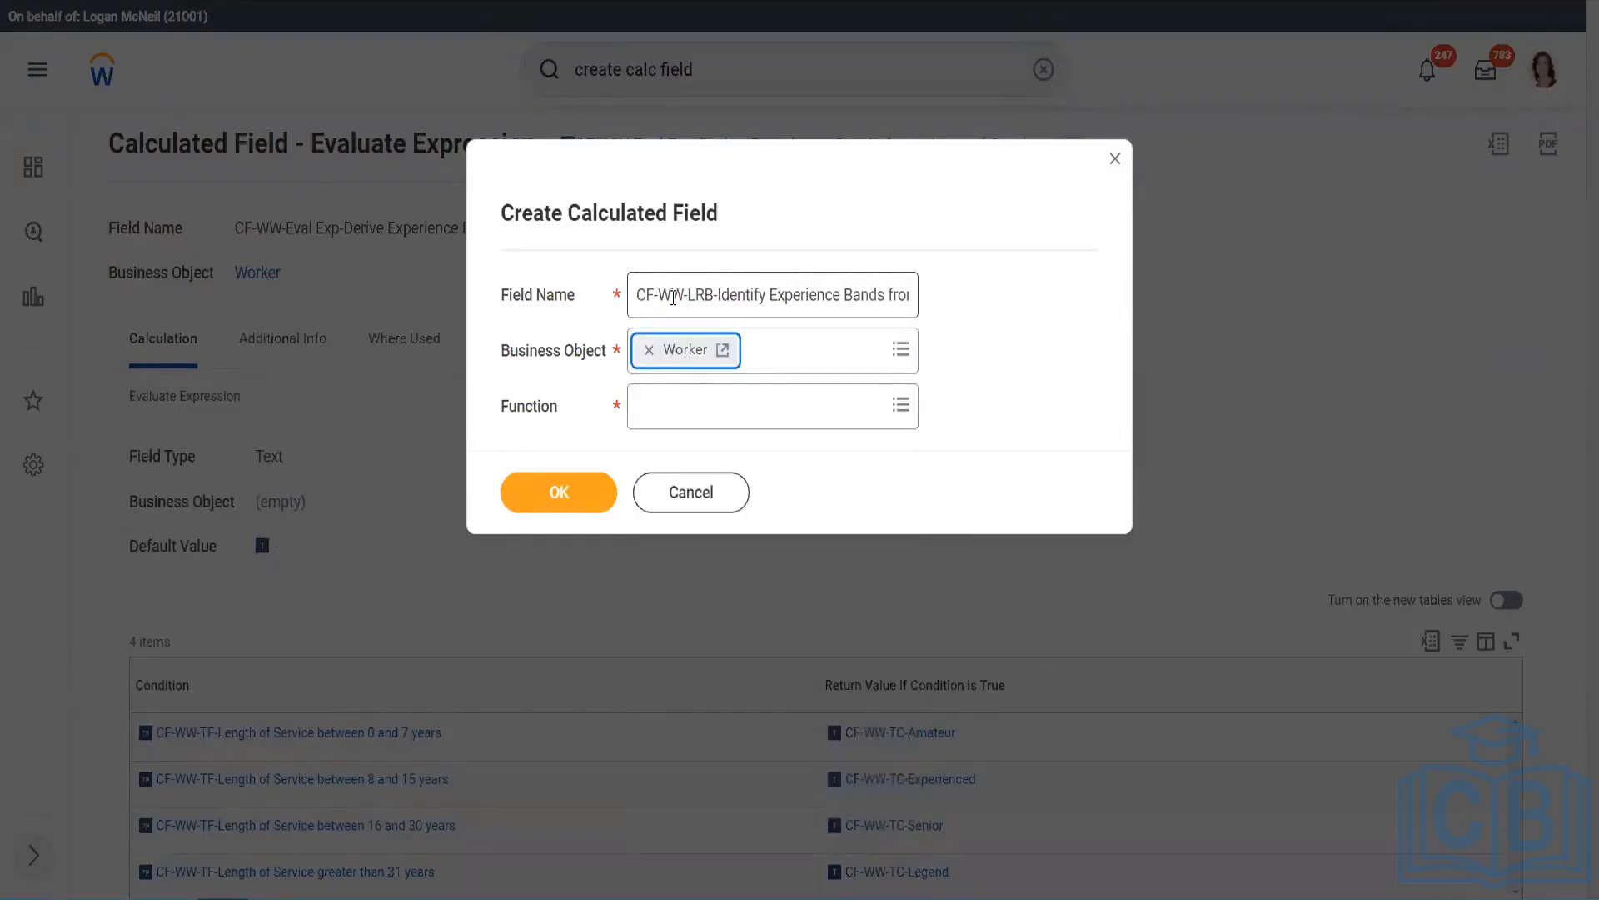
key(Tab)
text(ra)
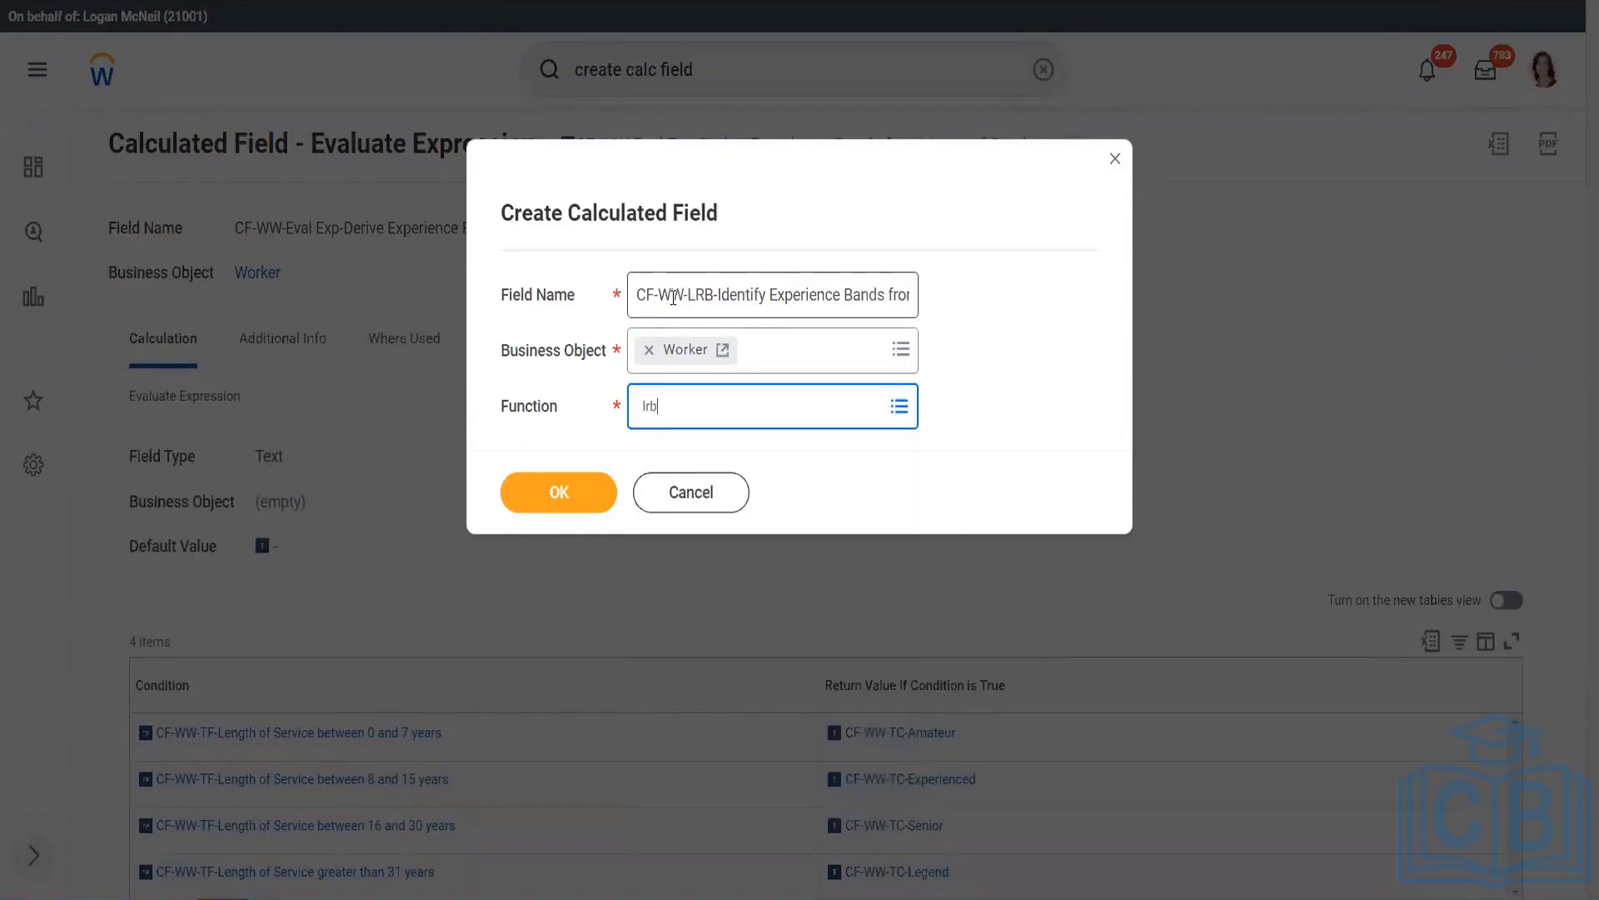
key(Return)
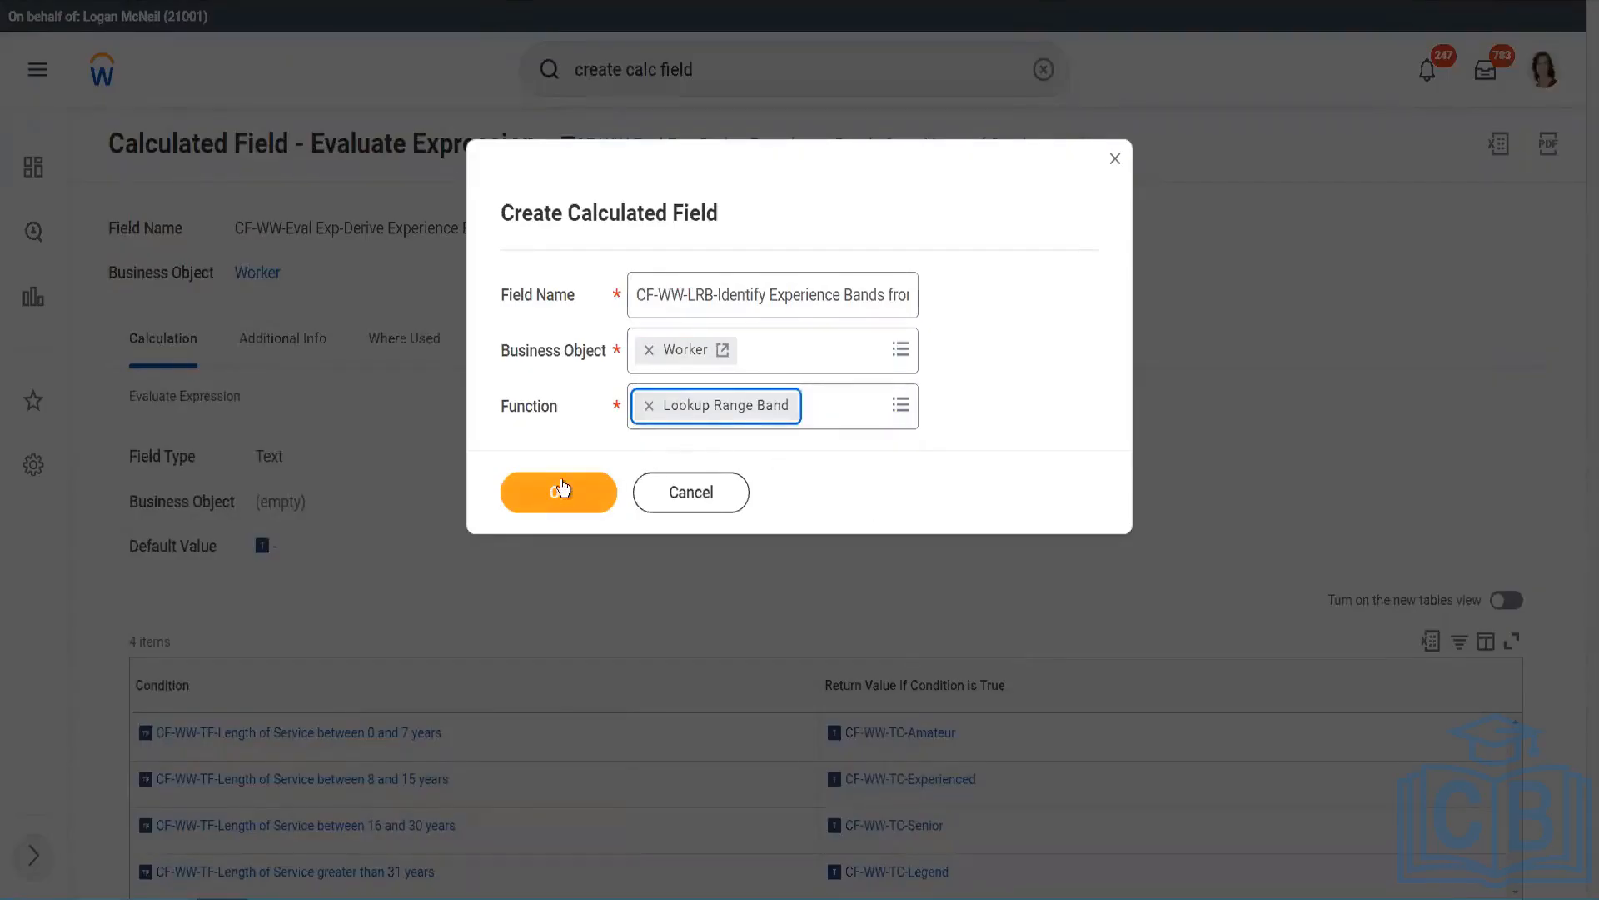
click(571, 492)
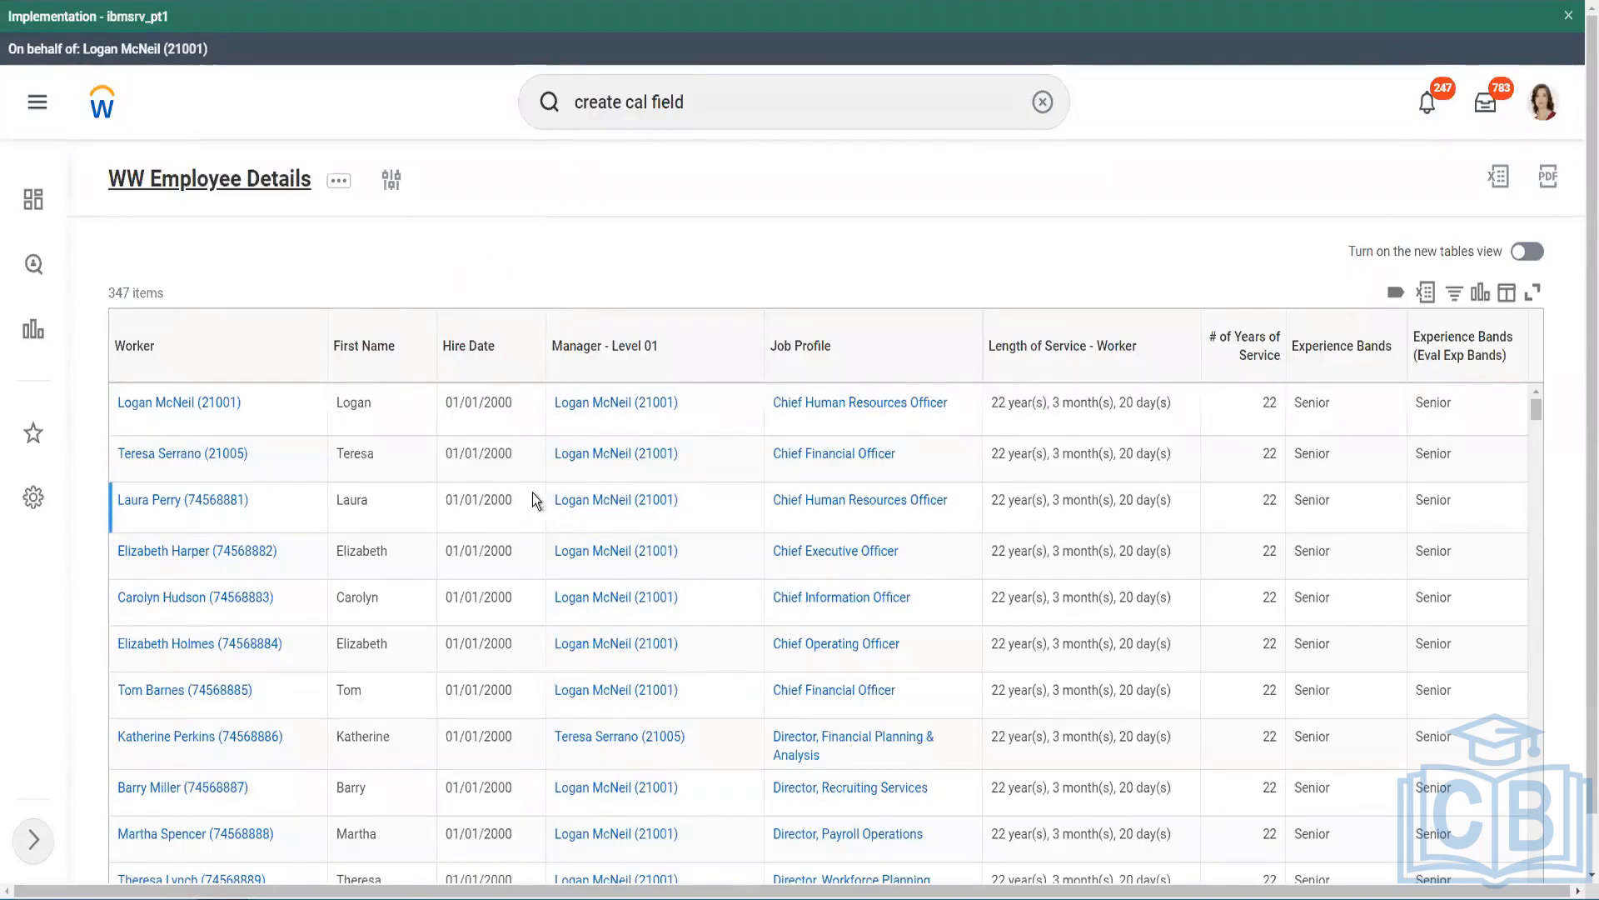
- Copy the name CF-WW-Convert Text To Number-Number of Years from Length of Service from the report definition and use it as the Source Field
scroll(533, 542, down, 6)
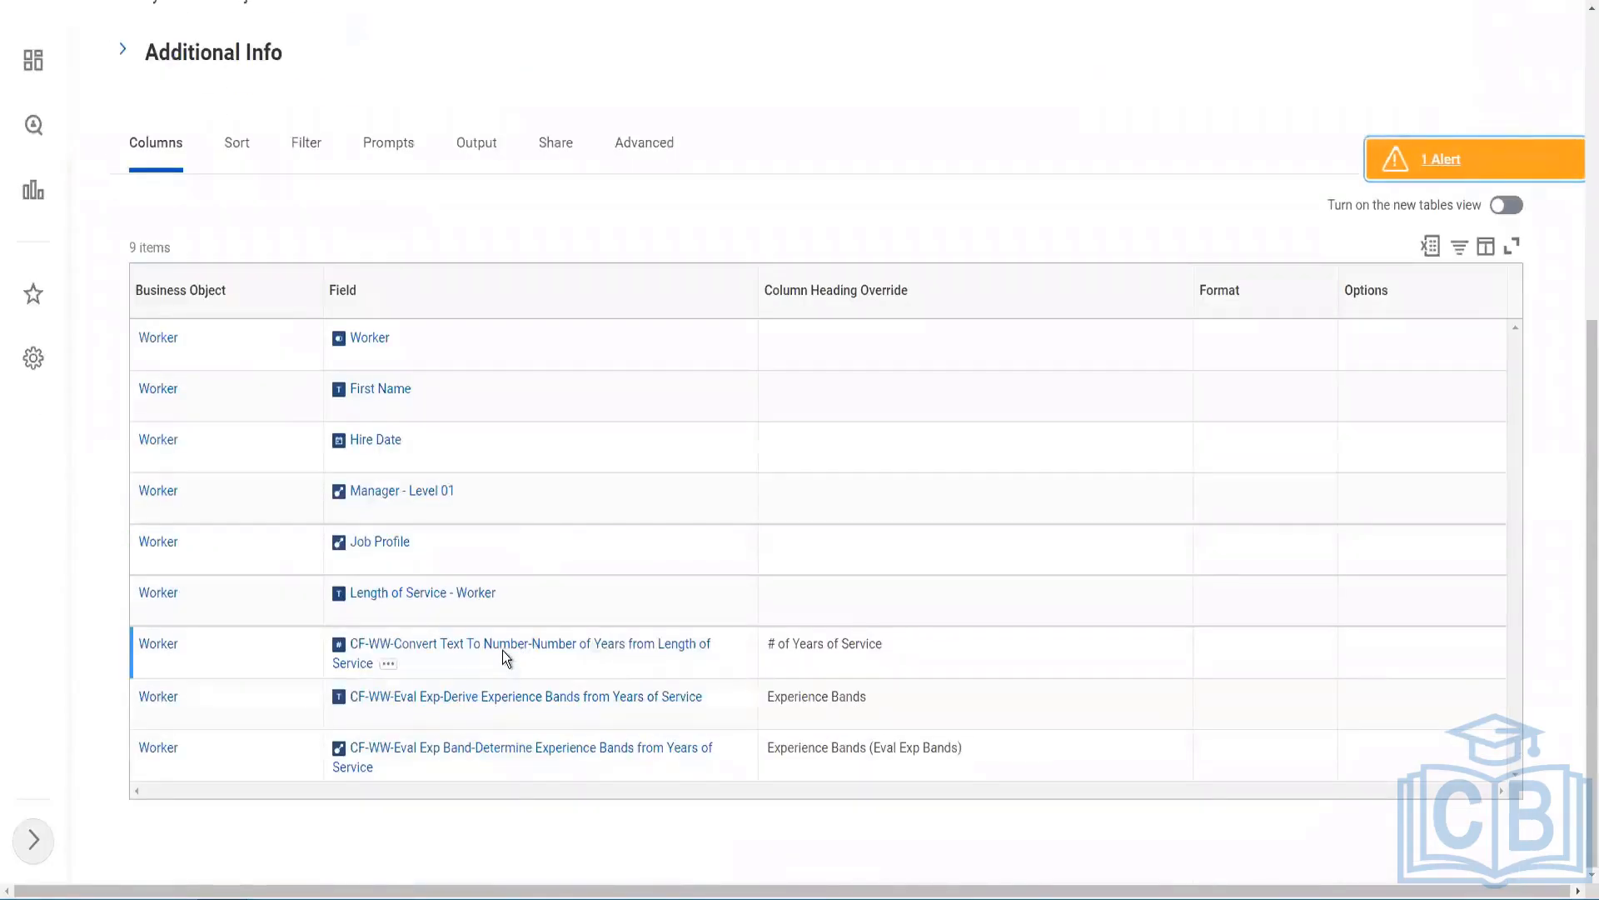
right_click(506, 653)
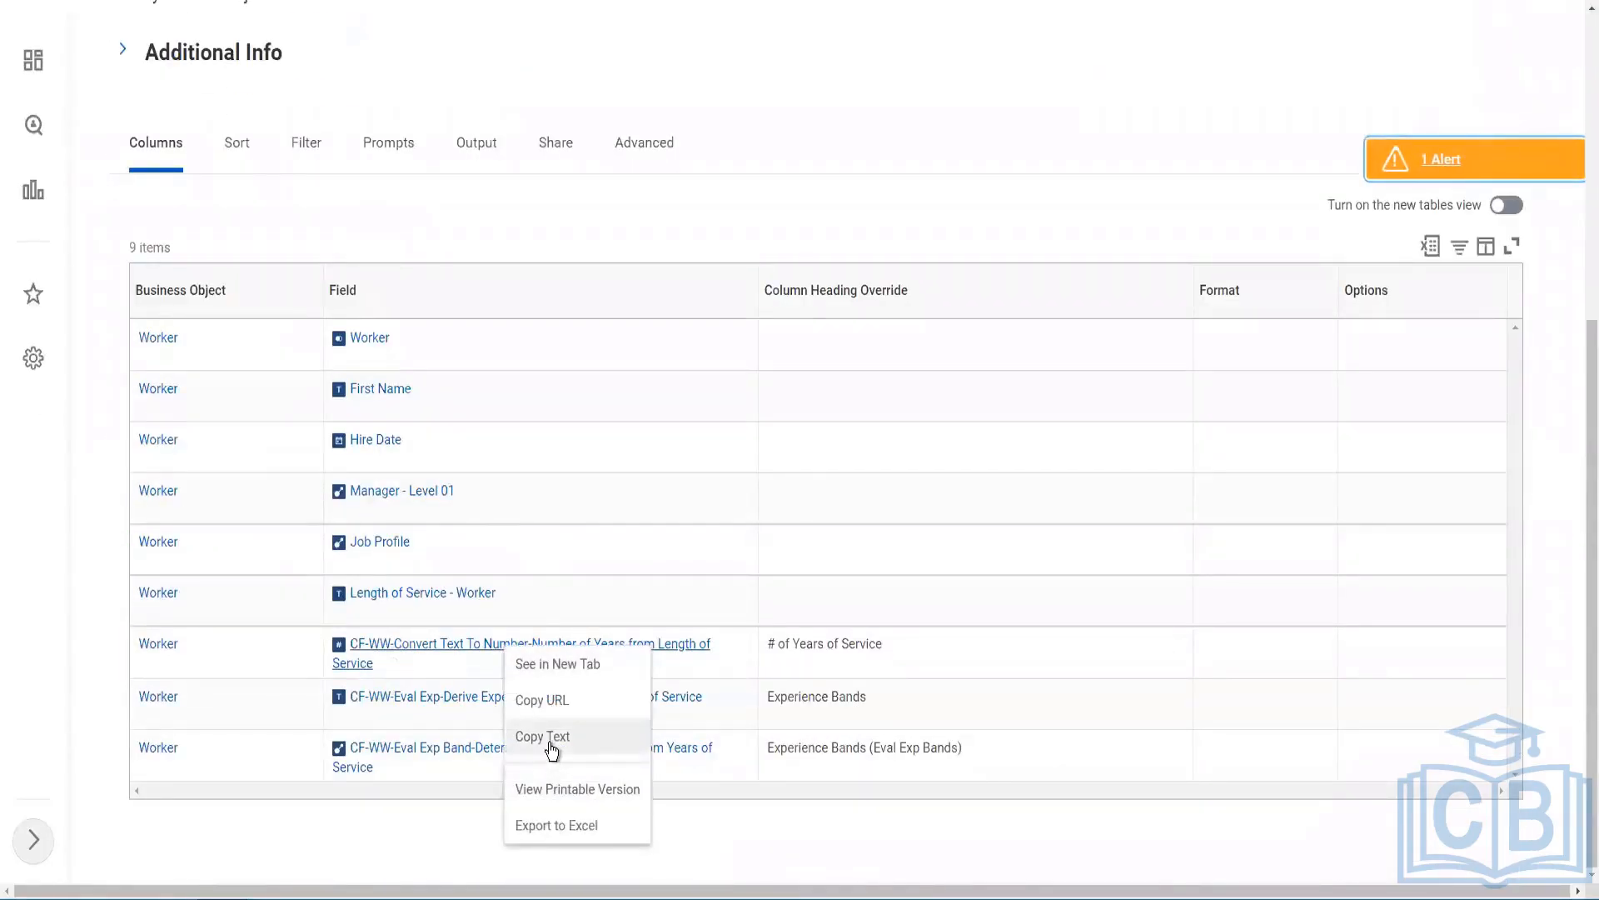
click(550, 743)
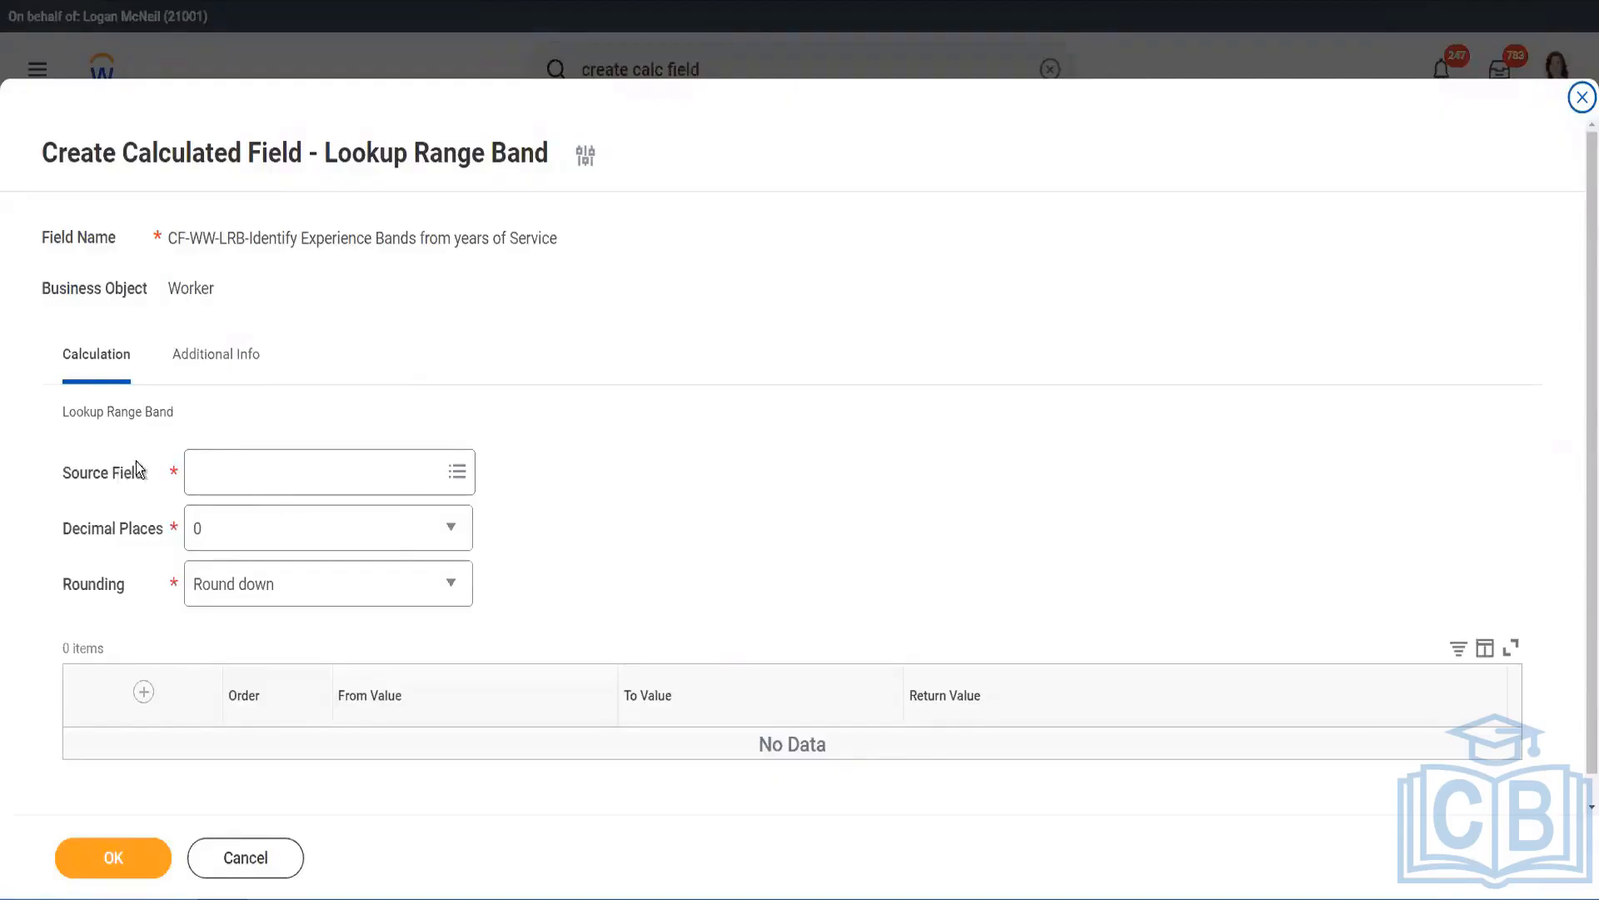
click(249, 474)
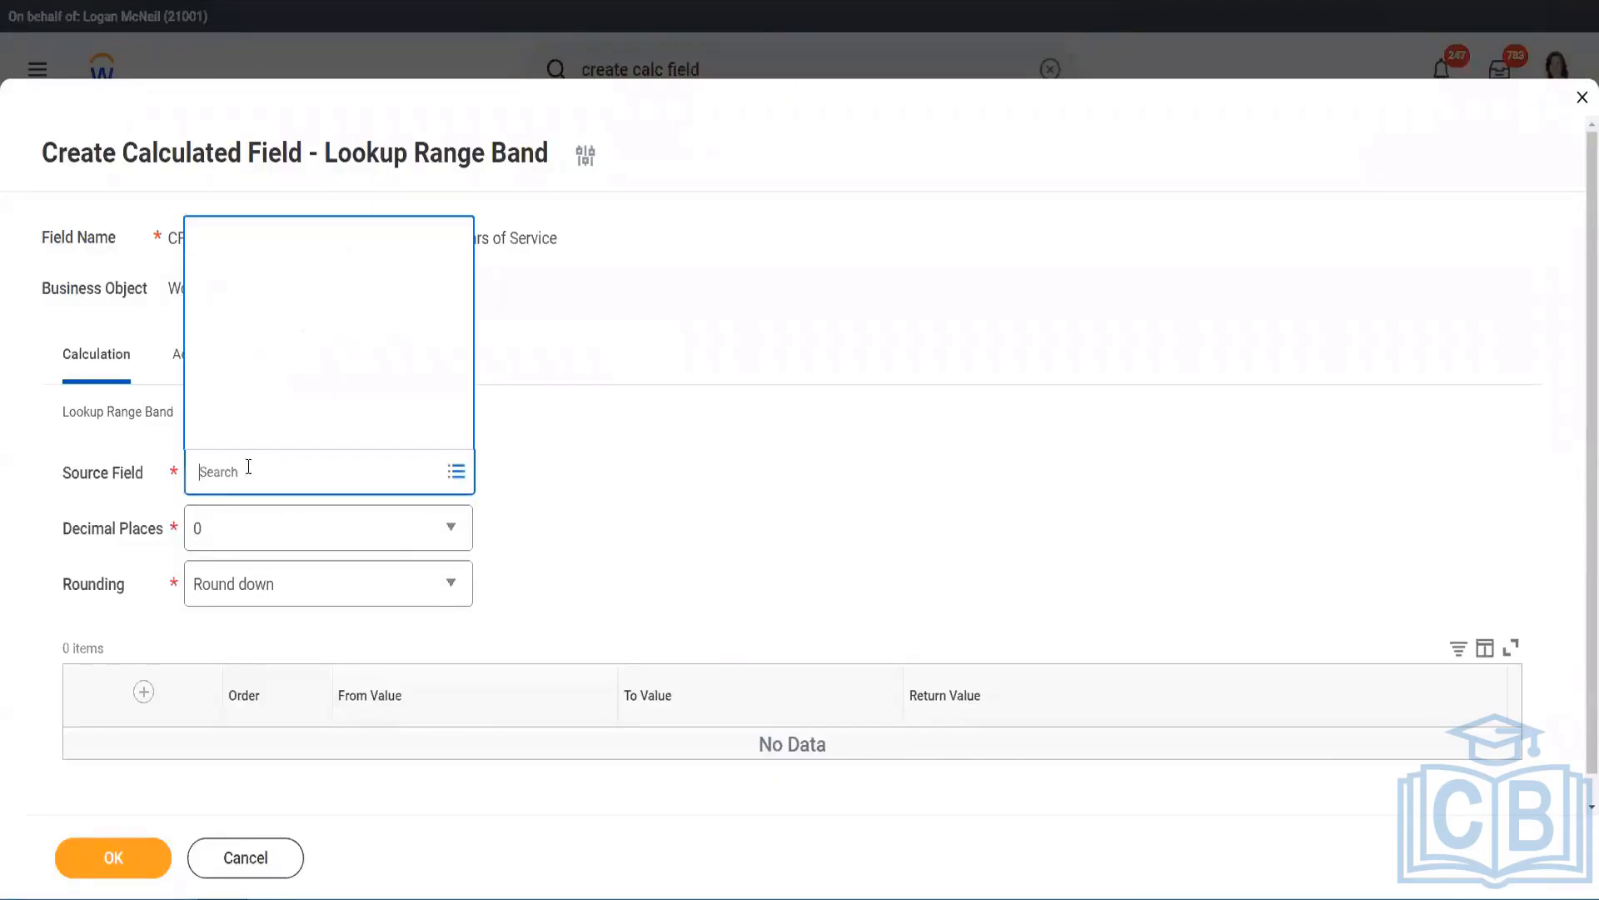
key(ctrl+v)
key(Return)
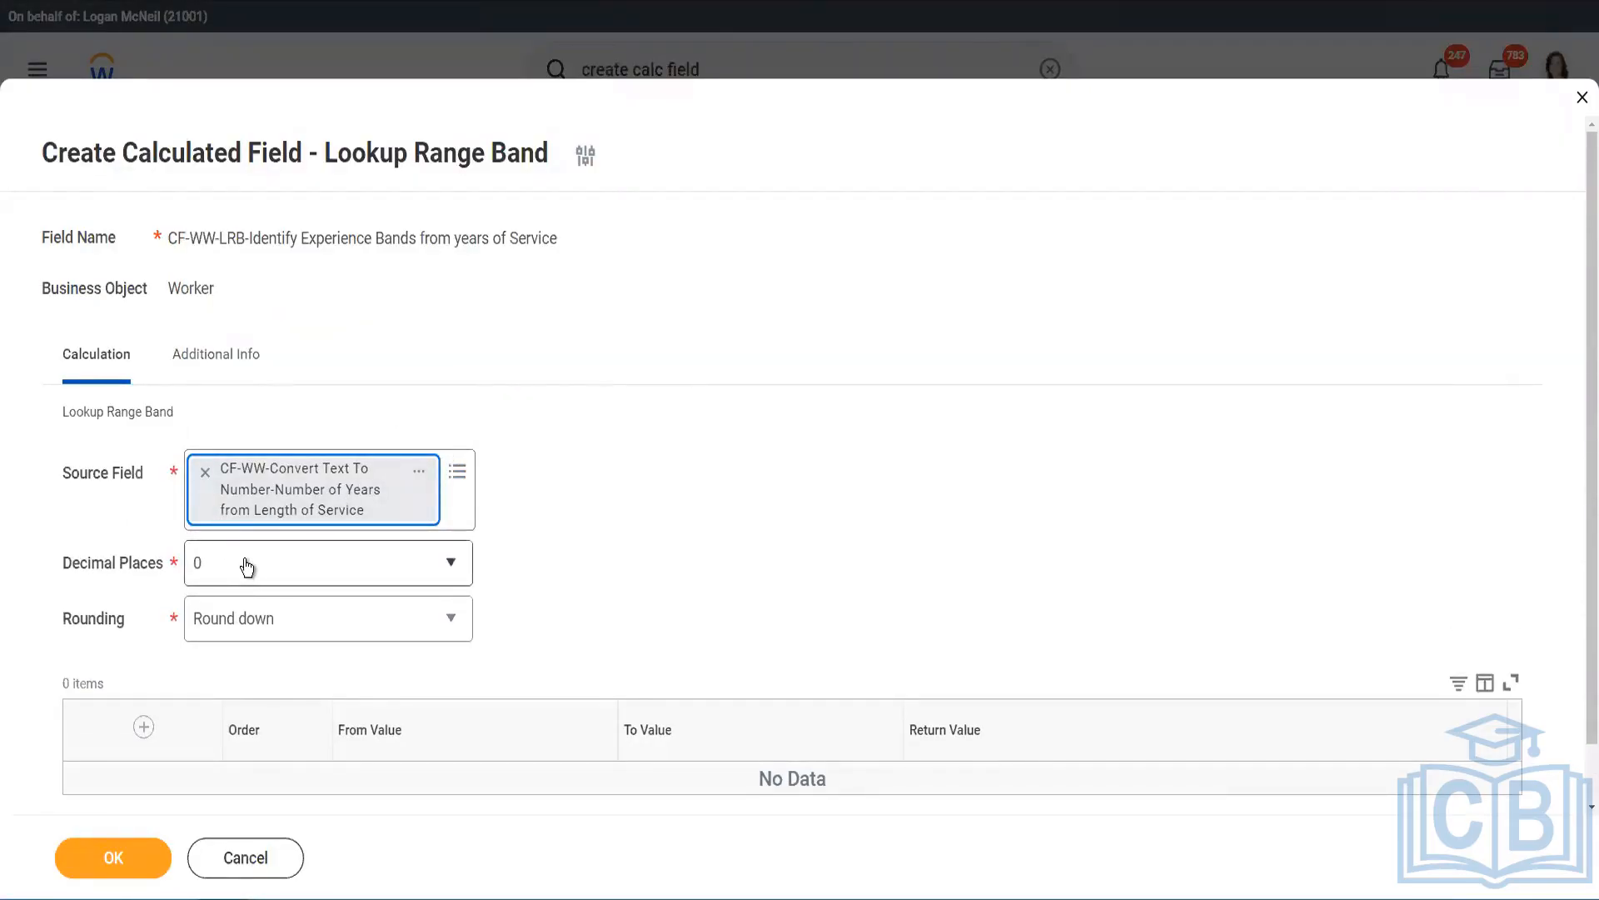
- Keep the decimal places at 0 and set the rounding to Round
click(312, 572)
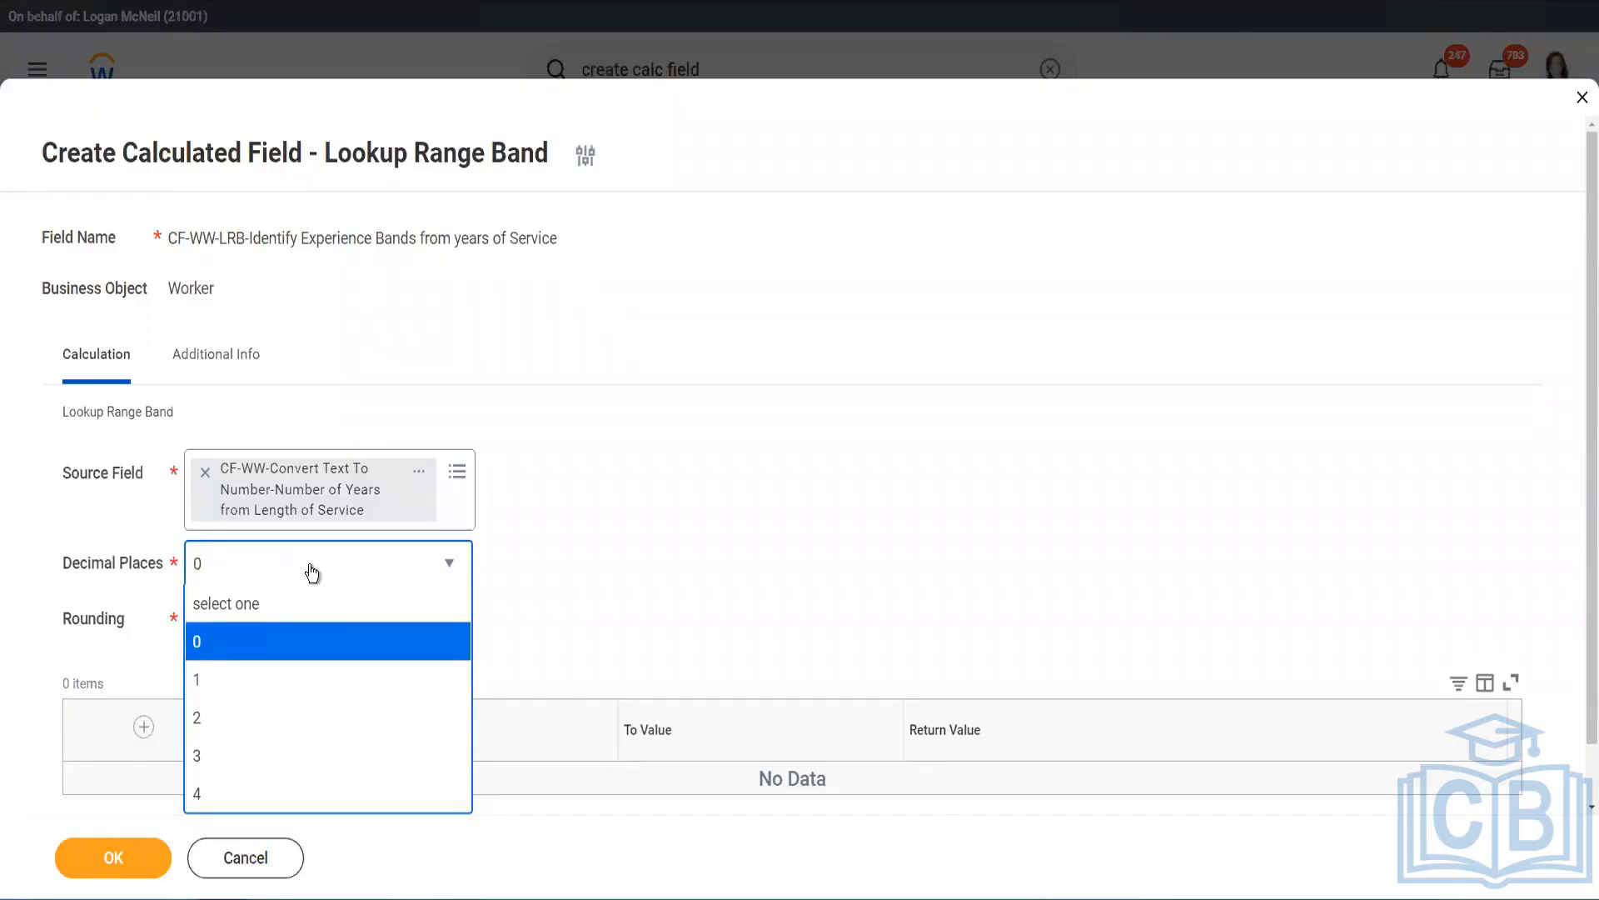
click(623, 547)
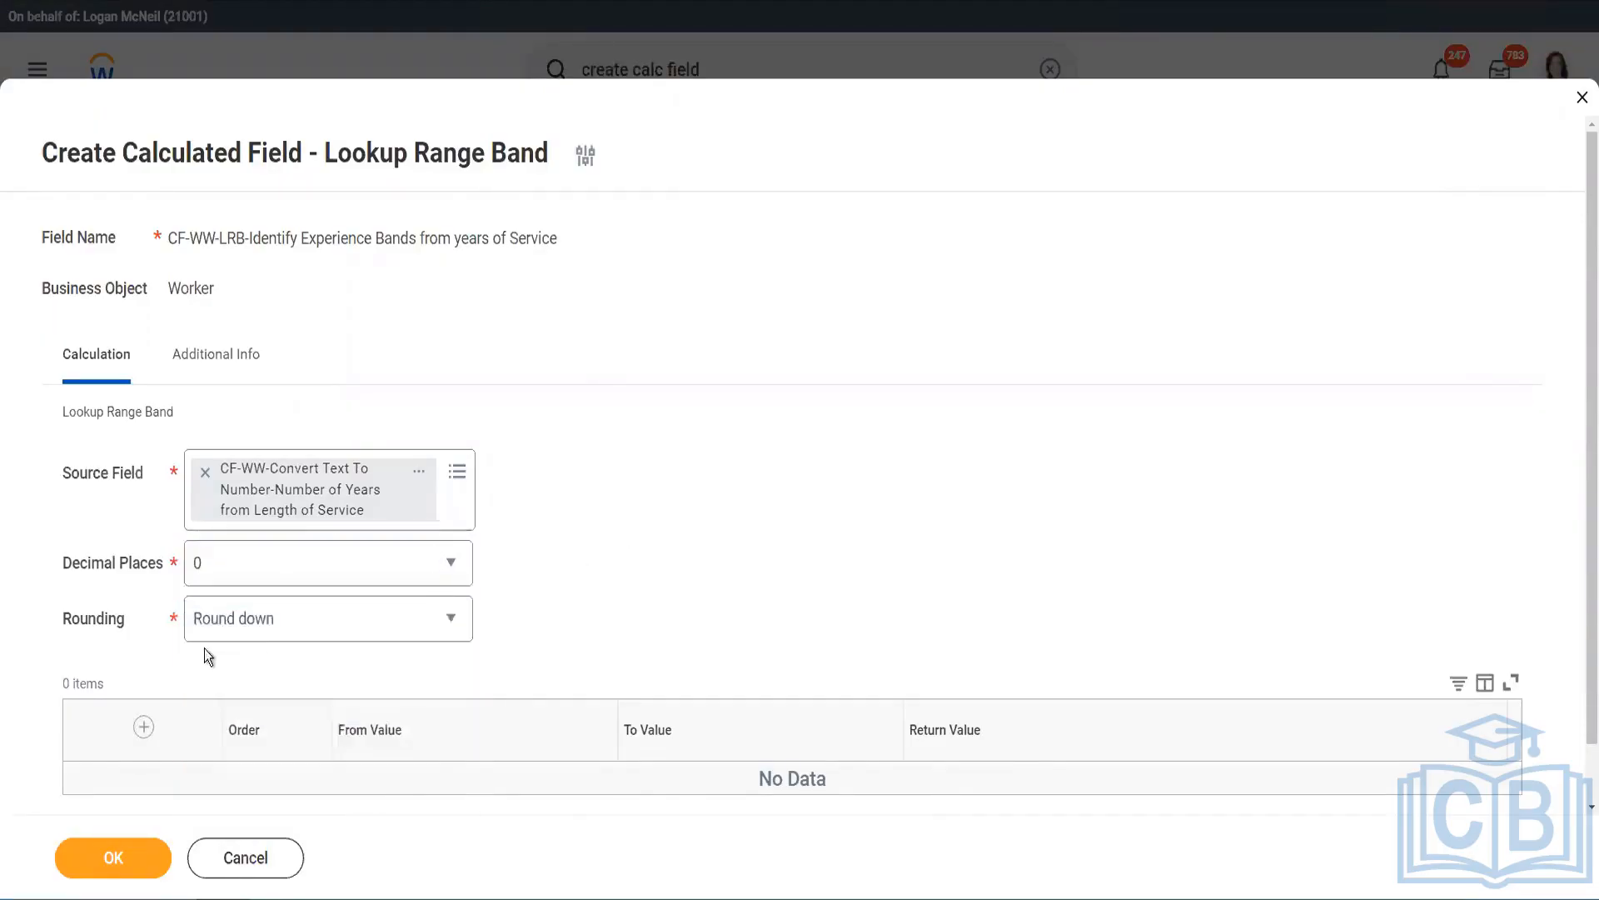
click(256, 625)
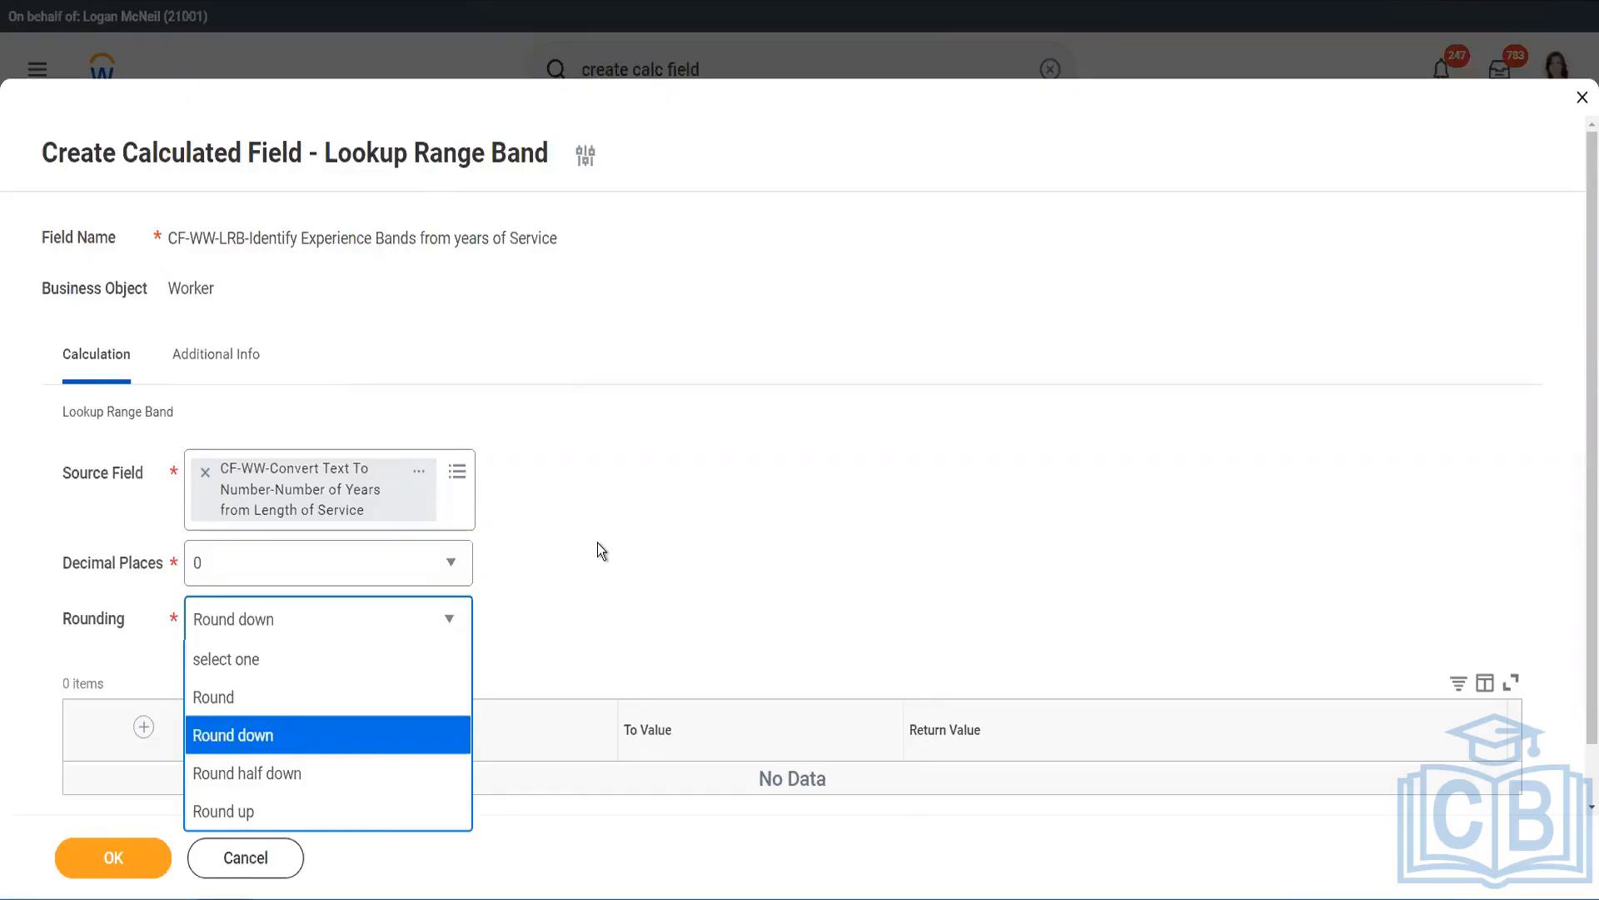
click(562, 613)
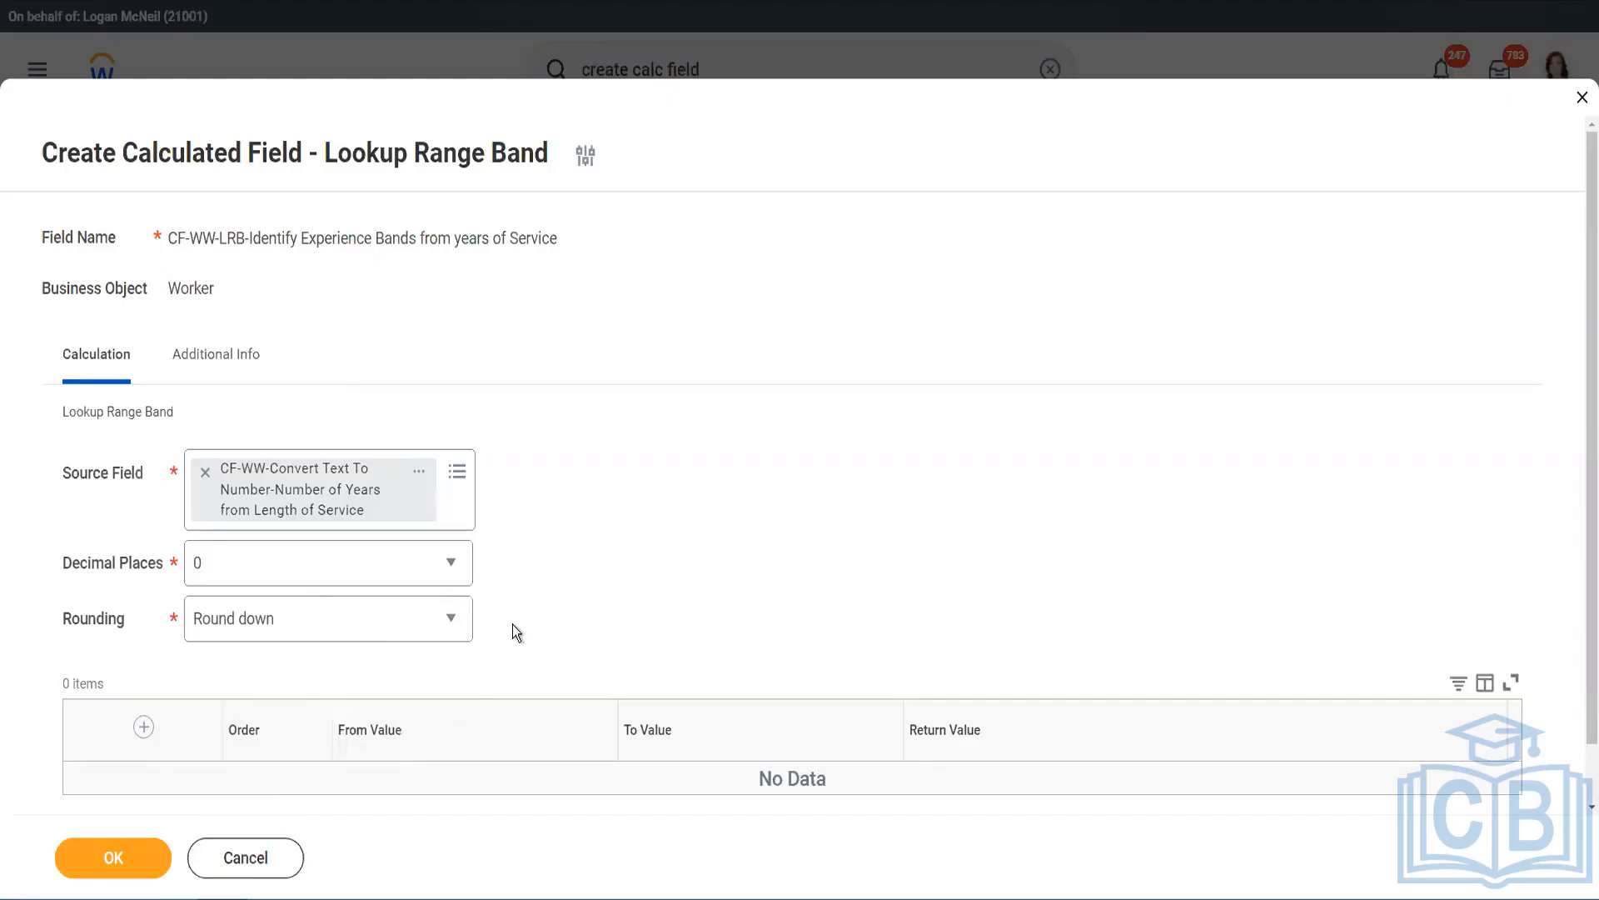
click(275, 626)
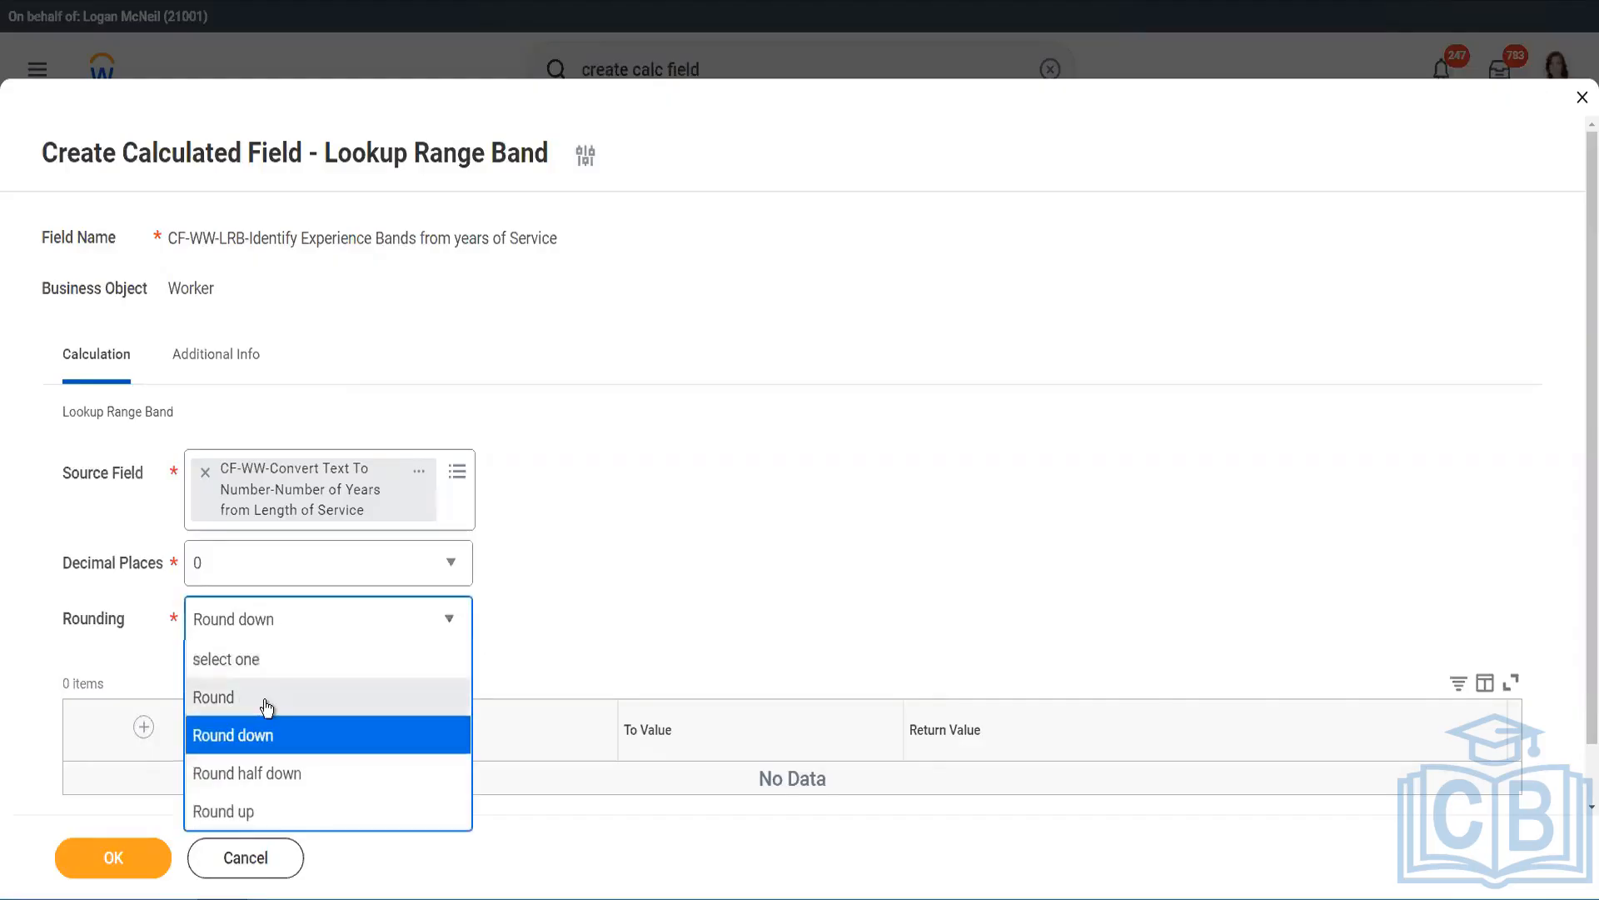
click(267, 699)
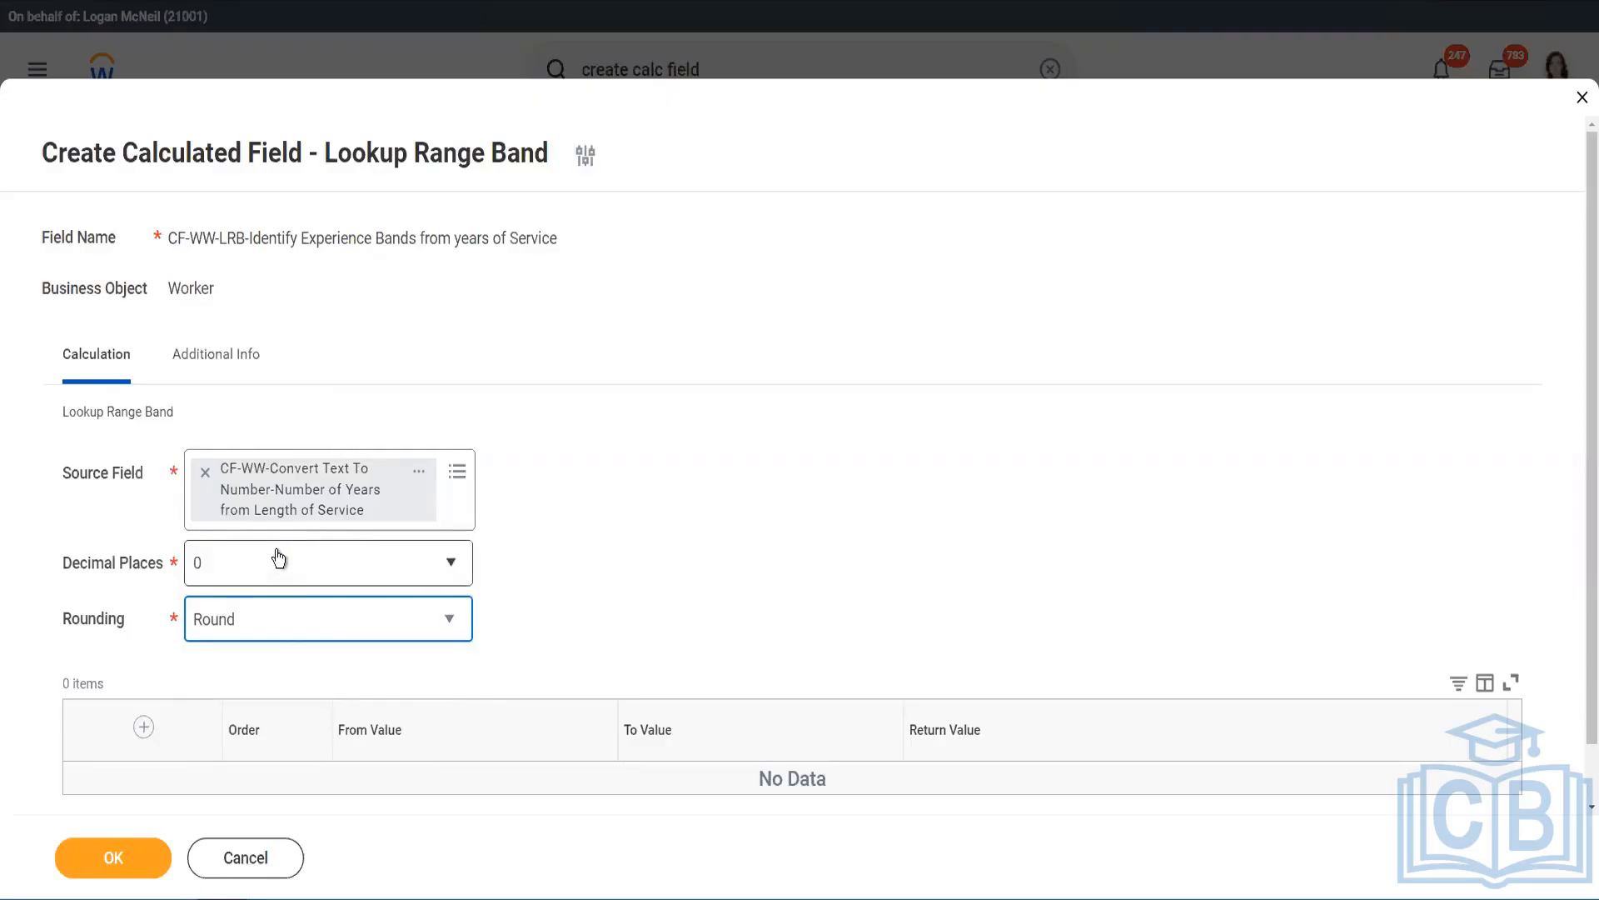
- Add the first range band from 0 to 7 with the return value Amateur
click(143, 726)
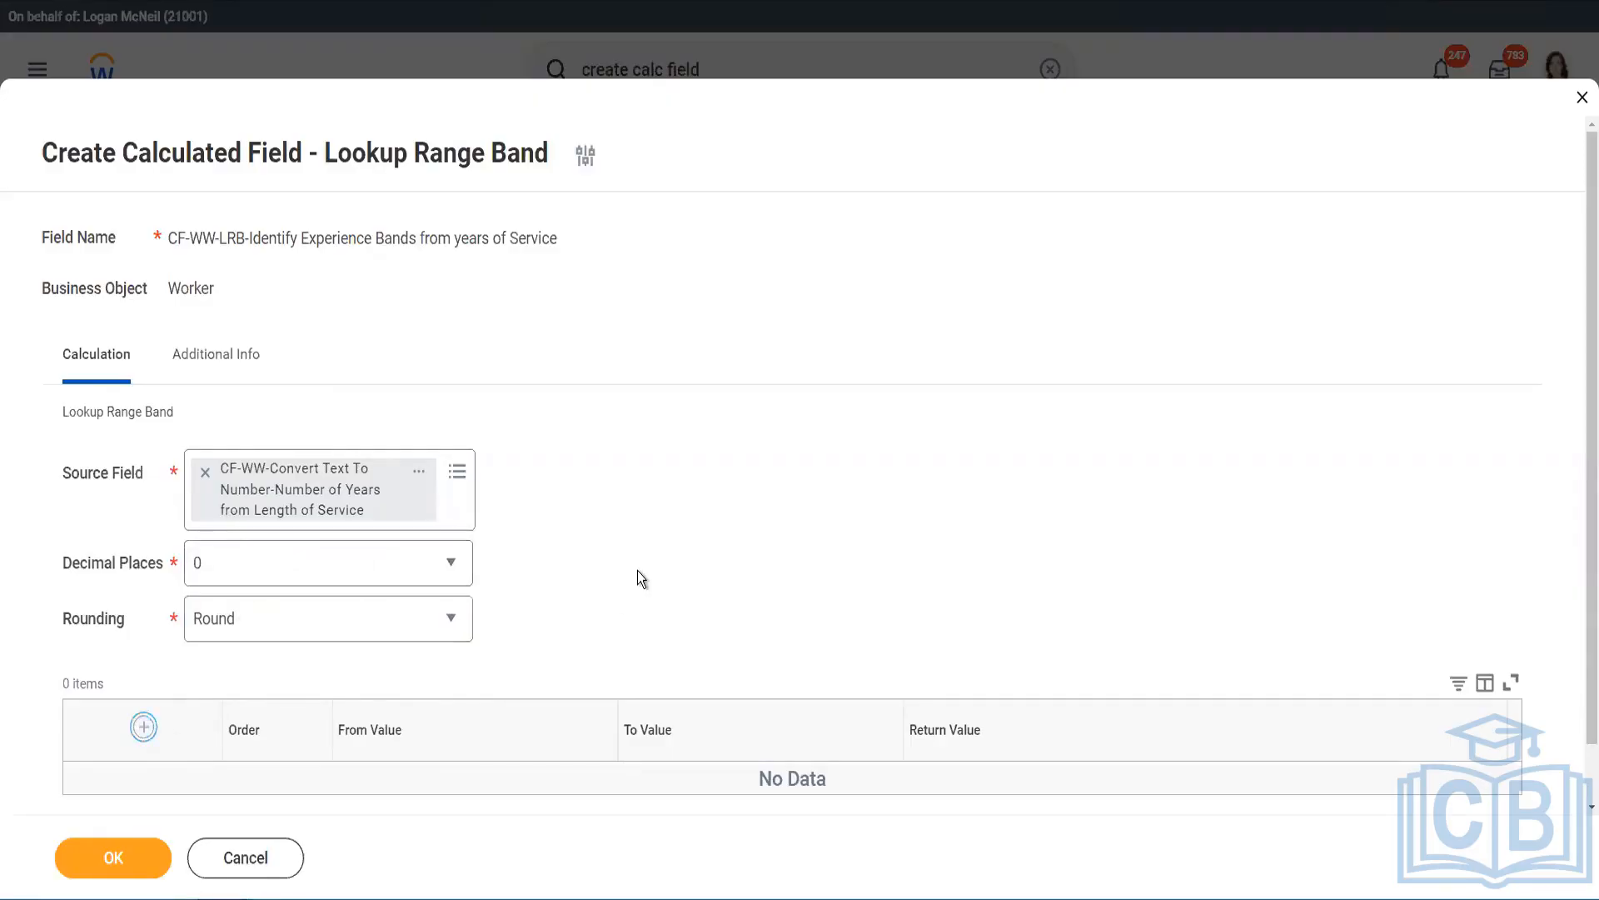
scroll(658, 507, down, 1)
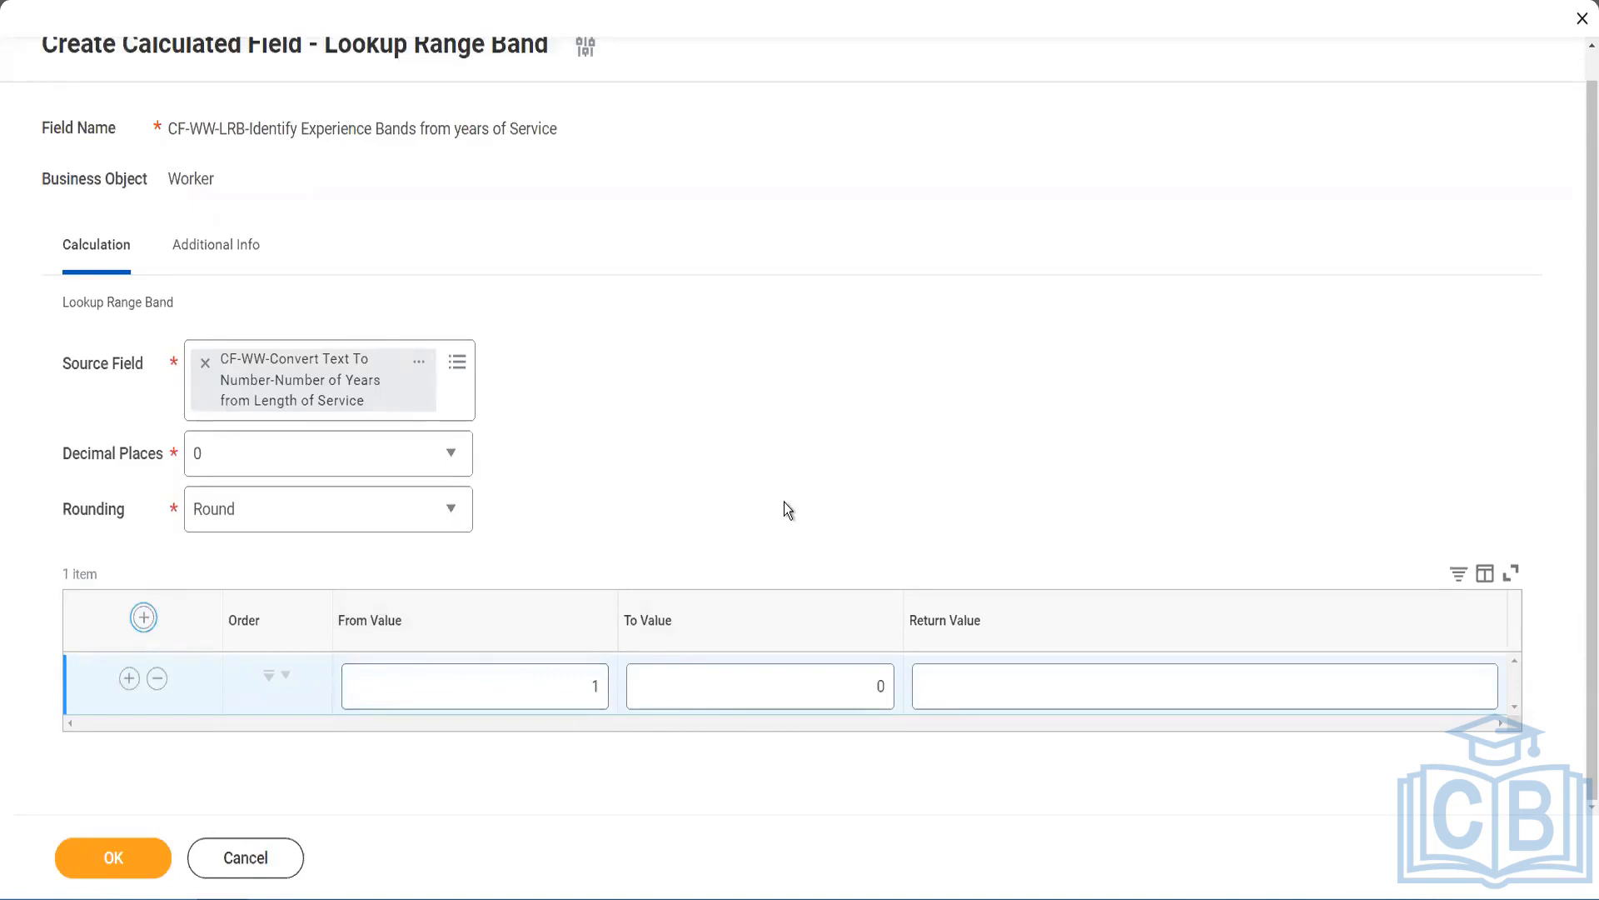
click(582, 685)
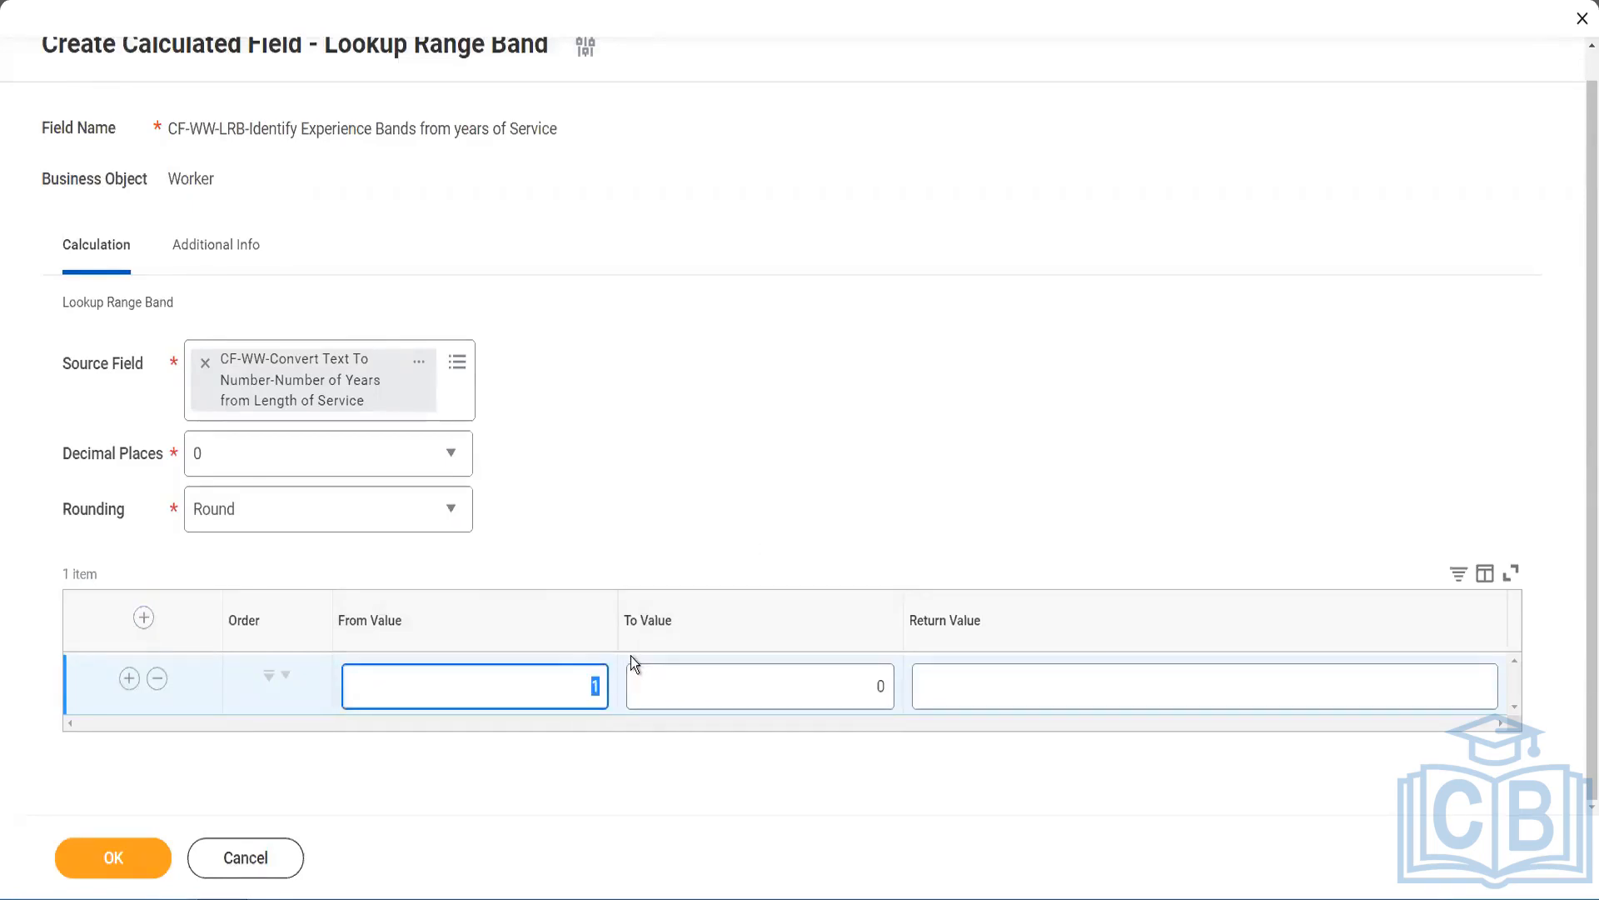
text(0)
key(Tab)
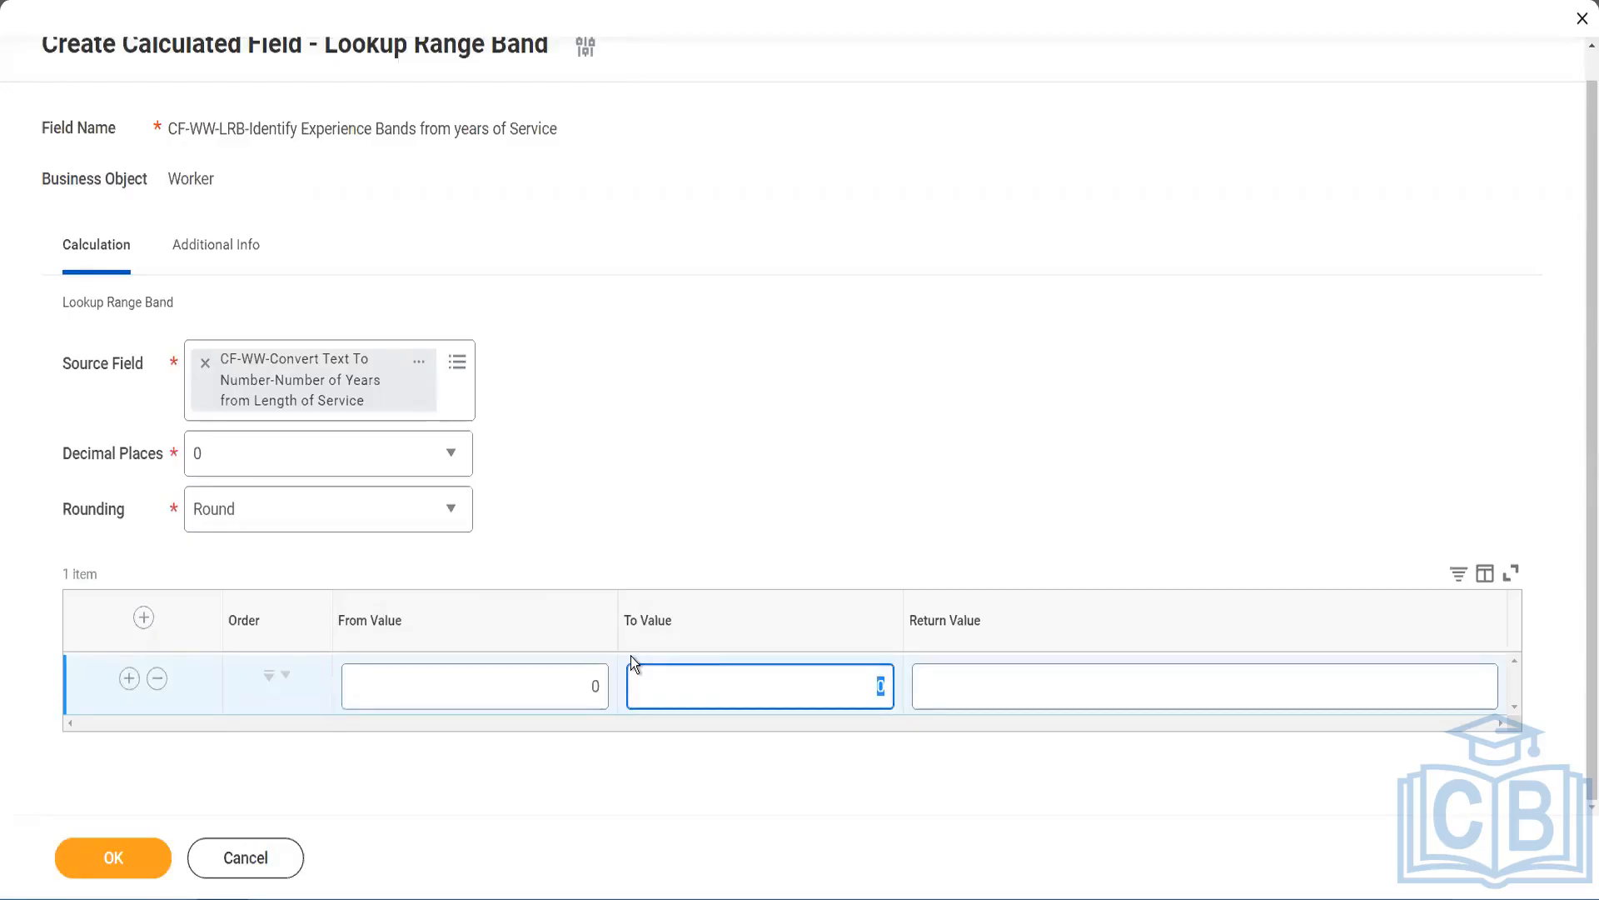
text(7)
key(Tab)
text(Amateur)
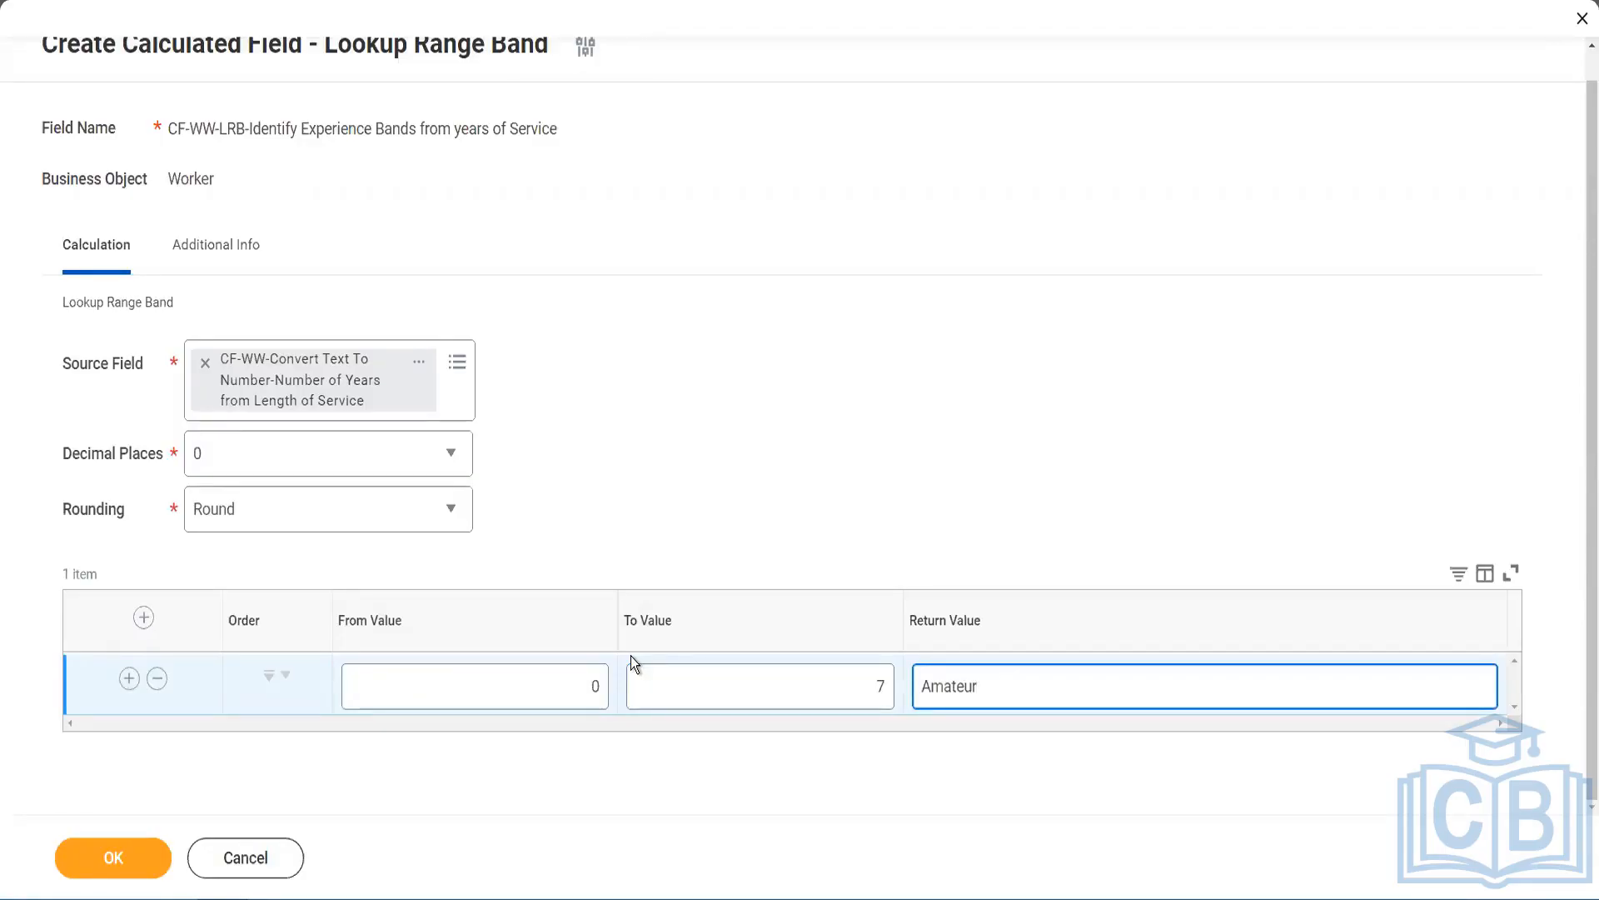
click(554, 683)
click(865, 675)
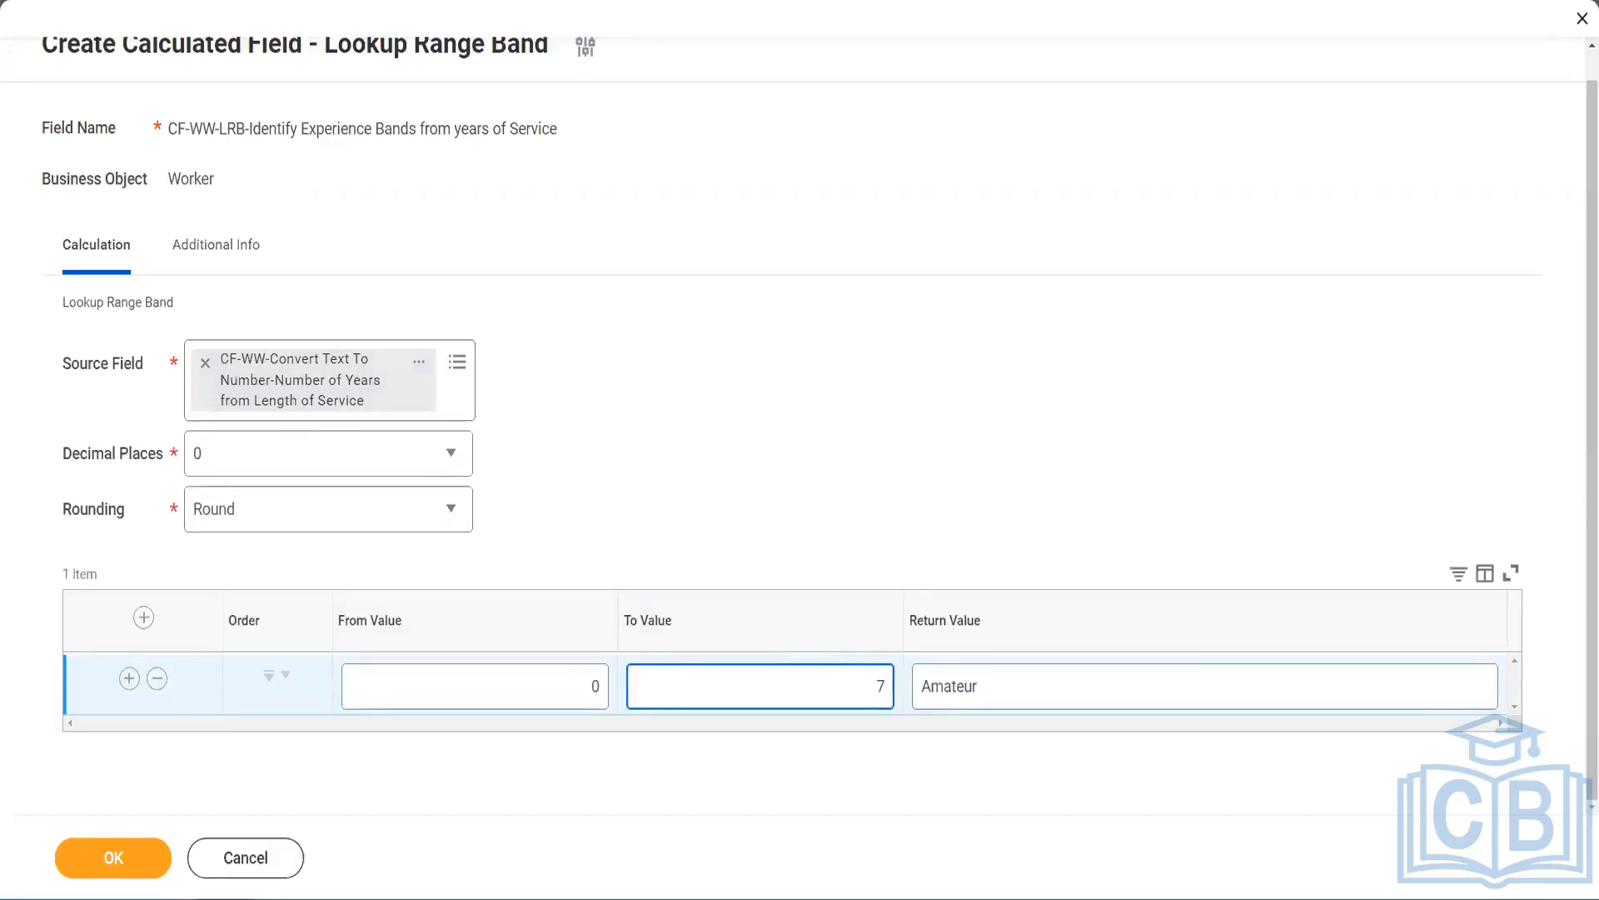
mouse_move(671, 580)
mouse_down()
mouse_move(445, 407)
mouse_move(399, 414)
mouse_up()
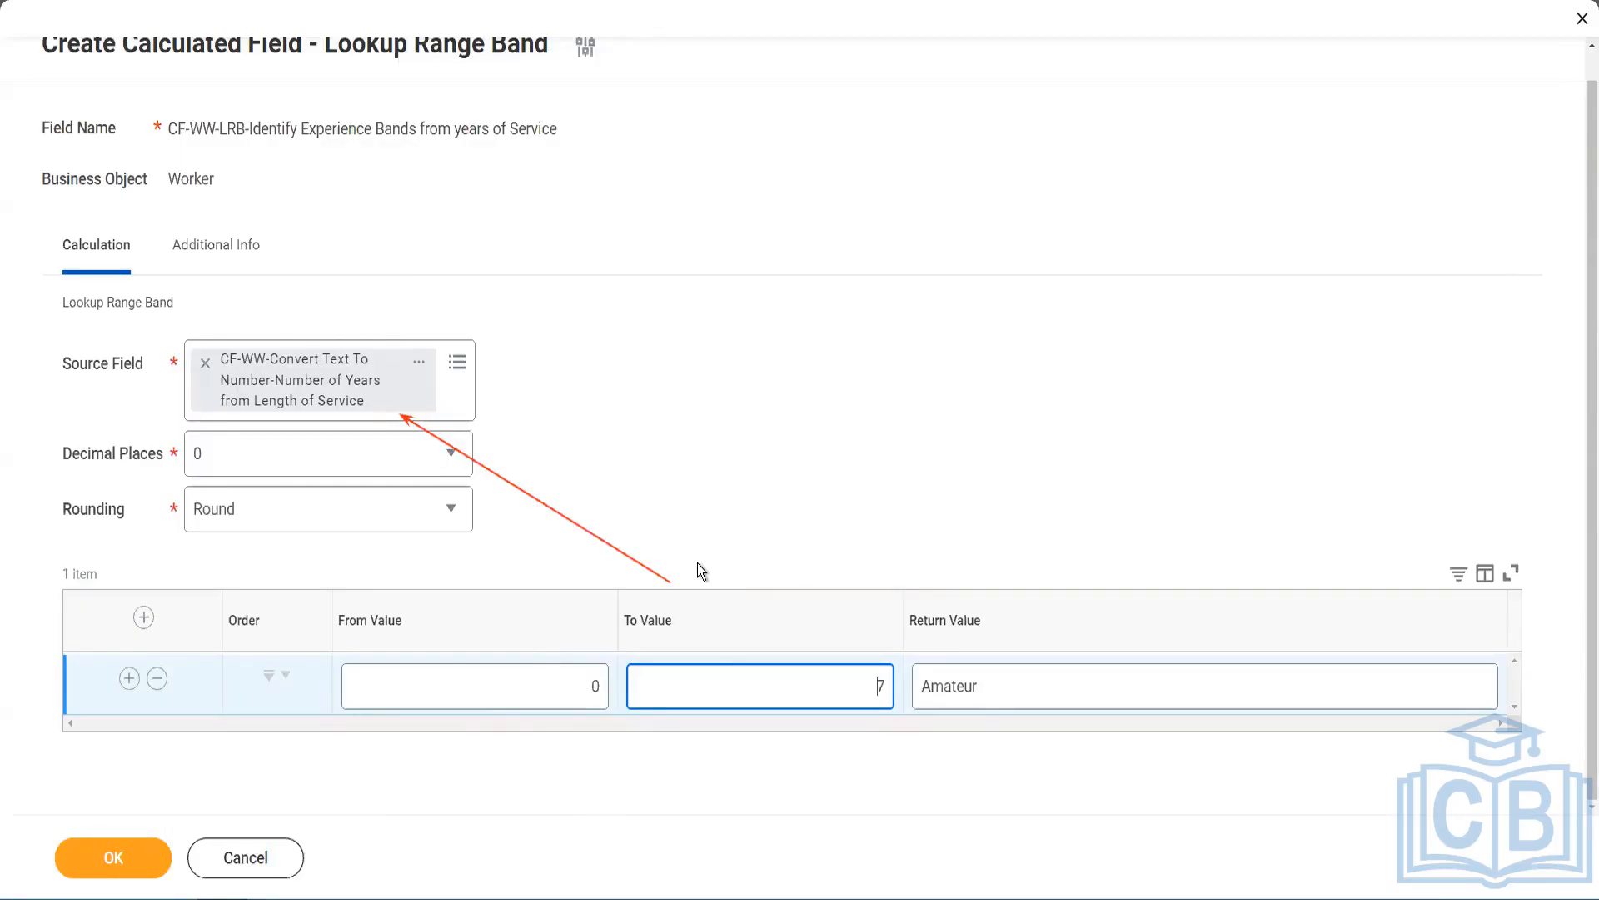
- Add a second range band from 8 to 15 with the return value Experienced
click(129, 677)
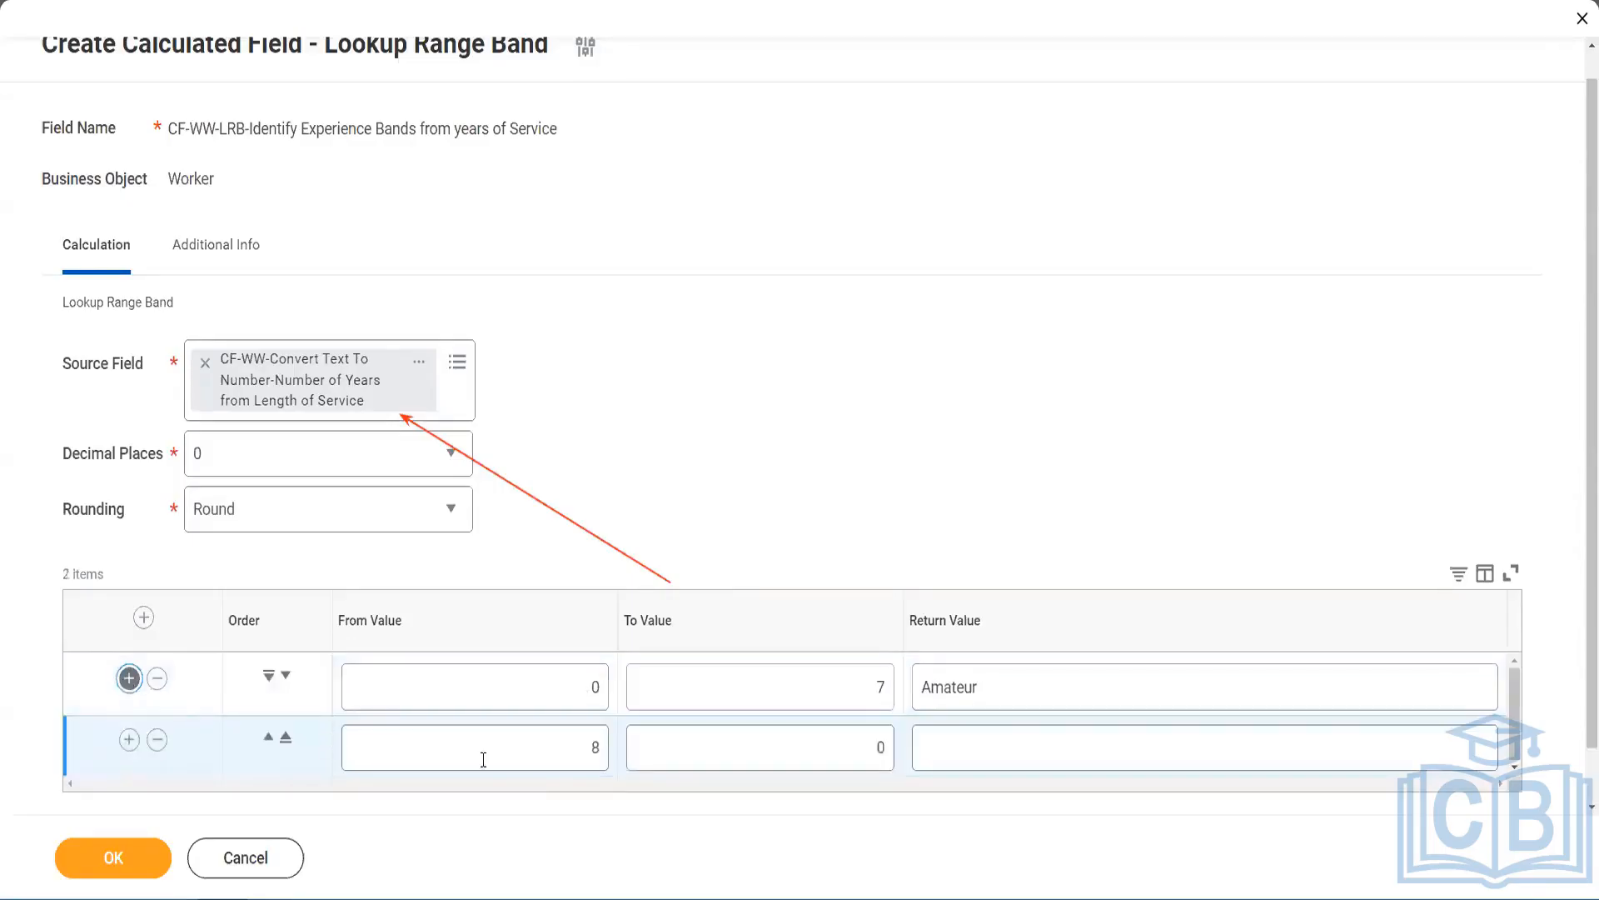
click(606, 753)
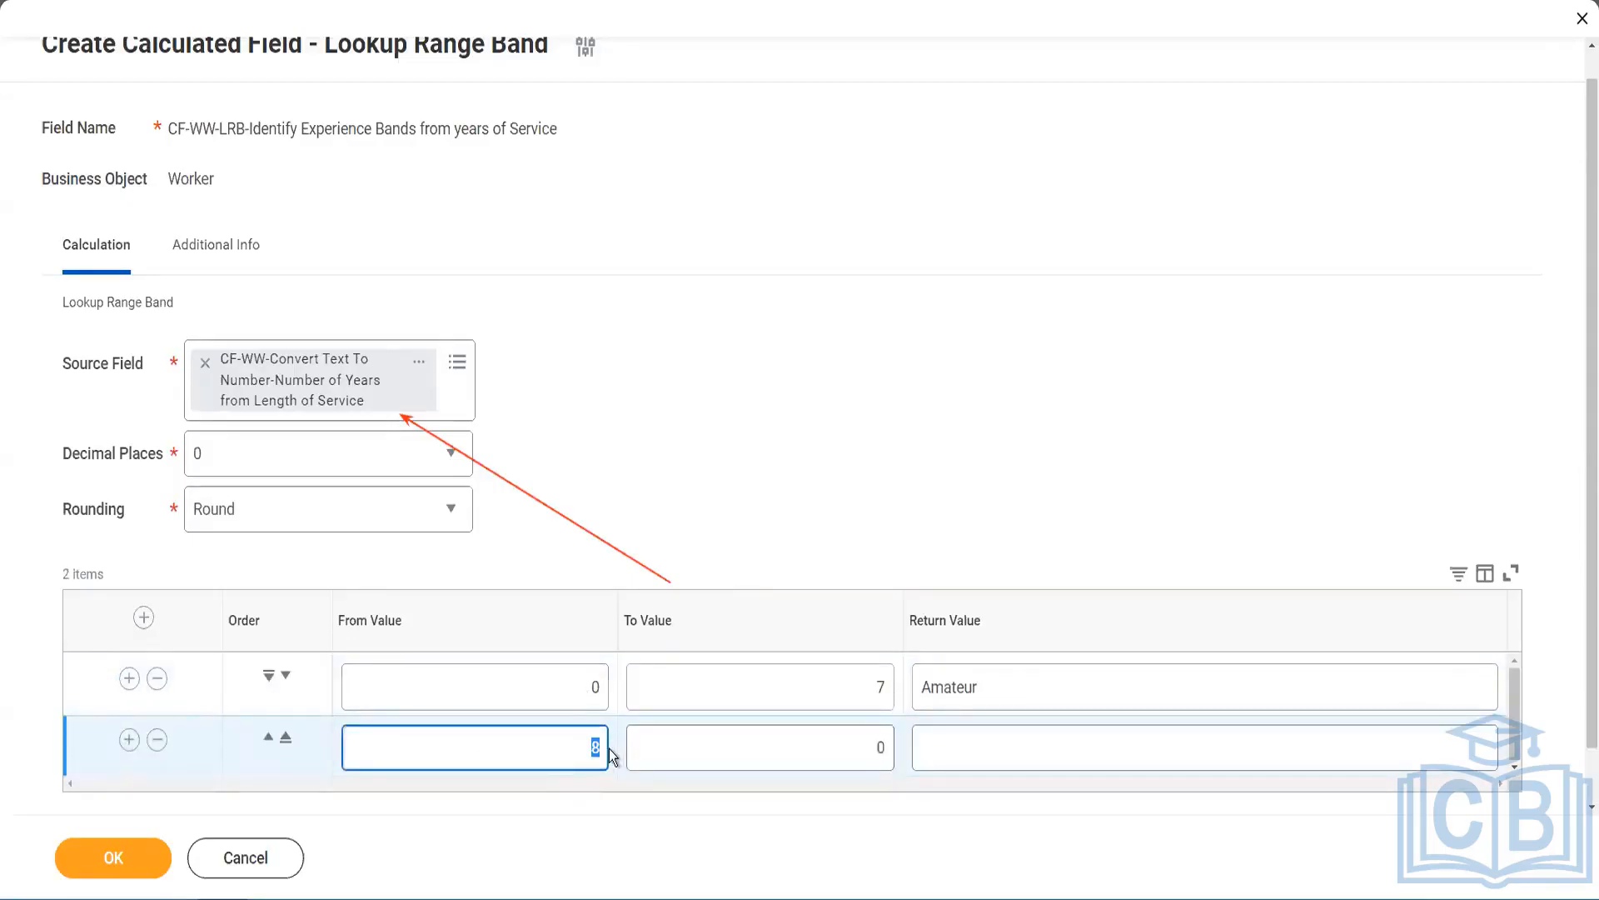
click(873, 689)
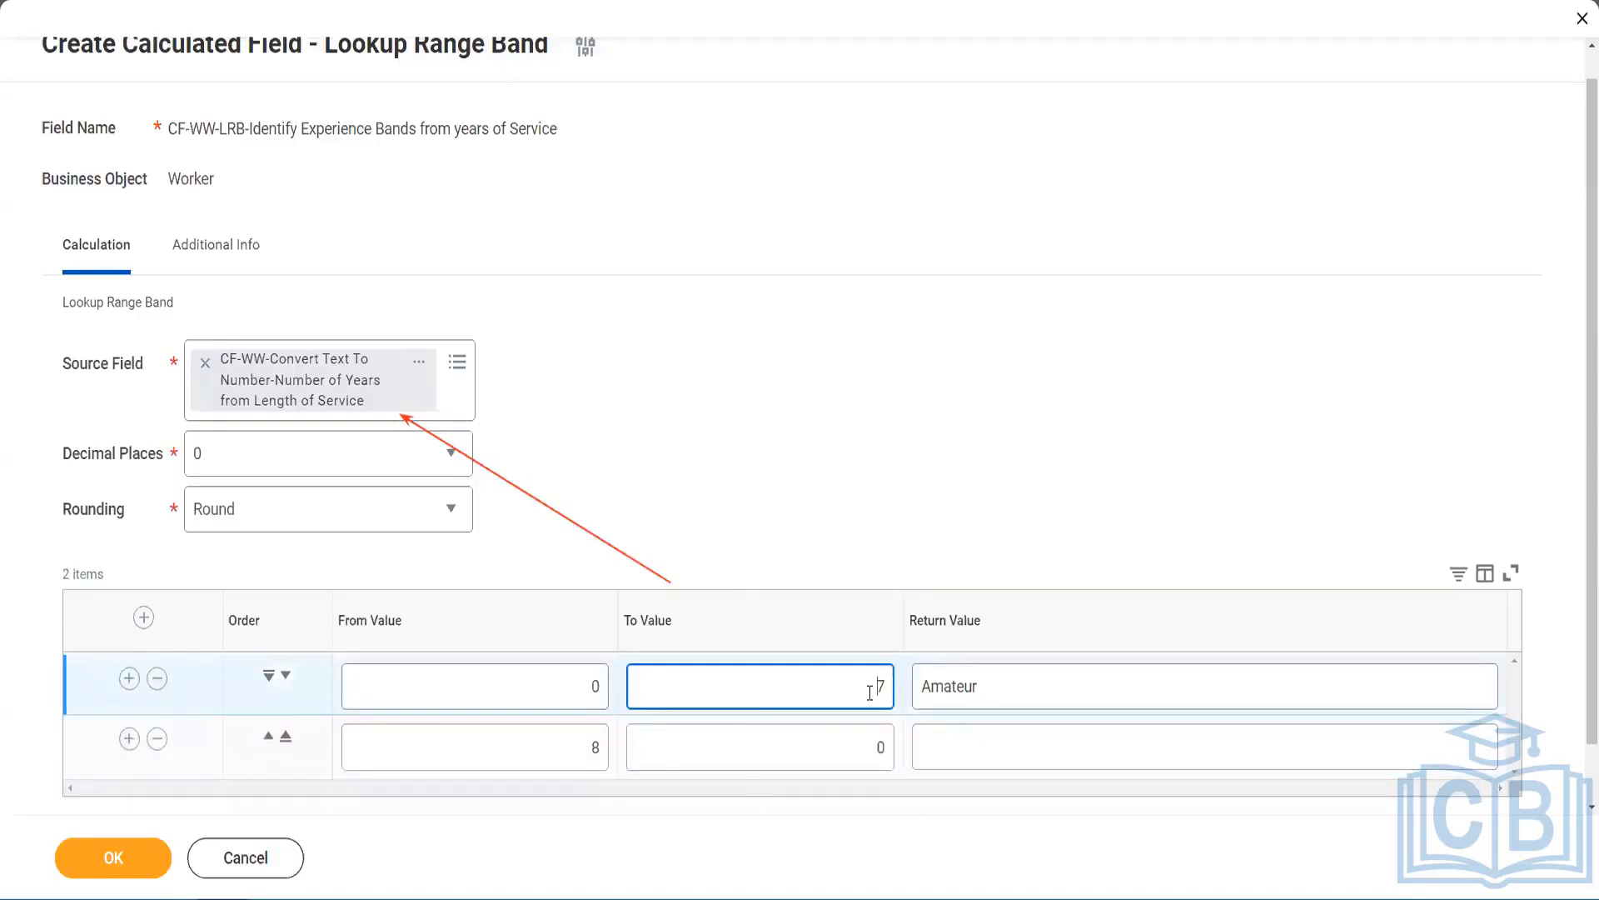
click(570, 751)
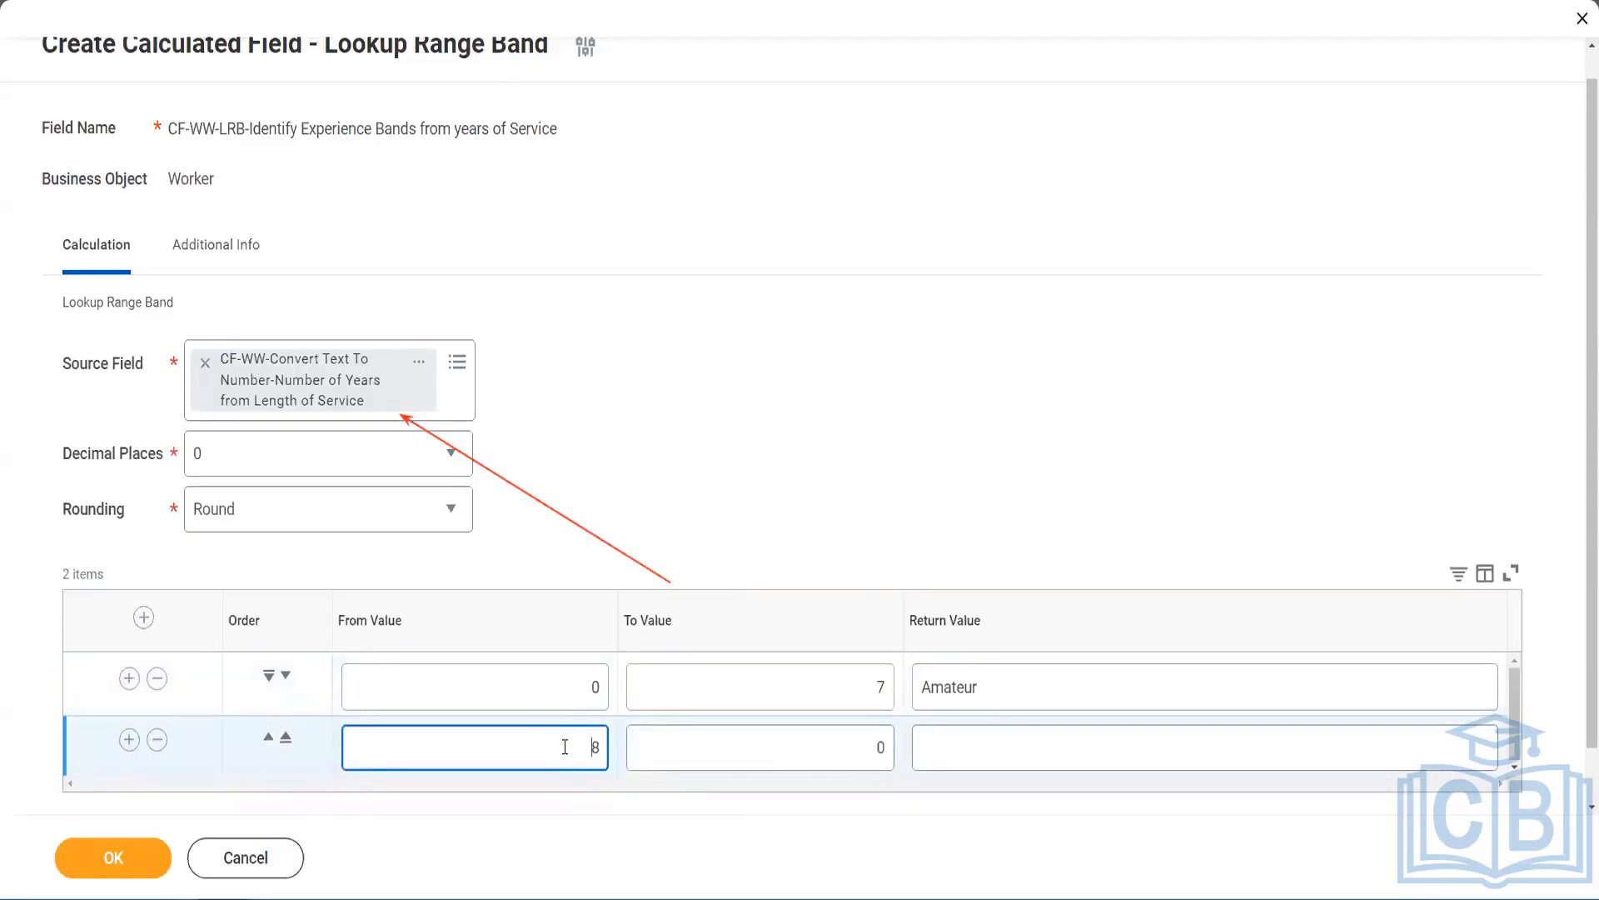
click(870, 749)
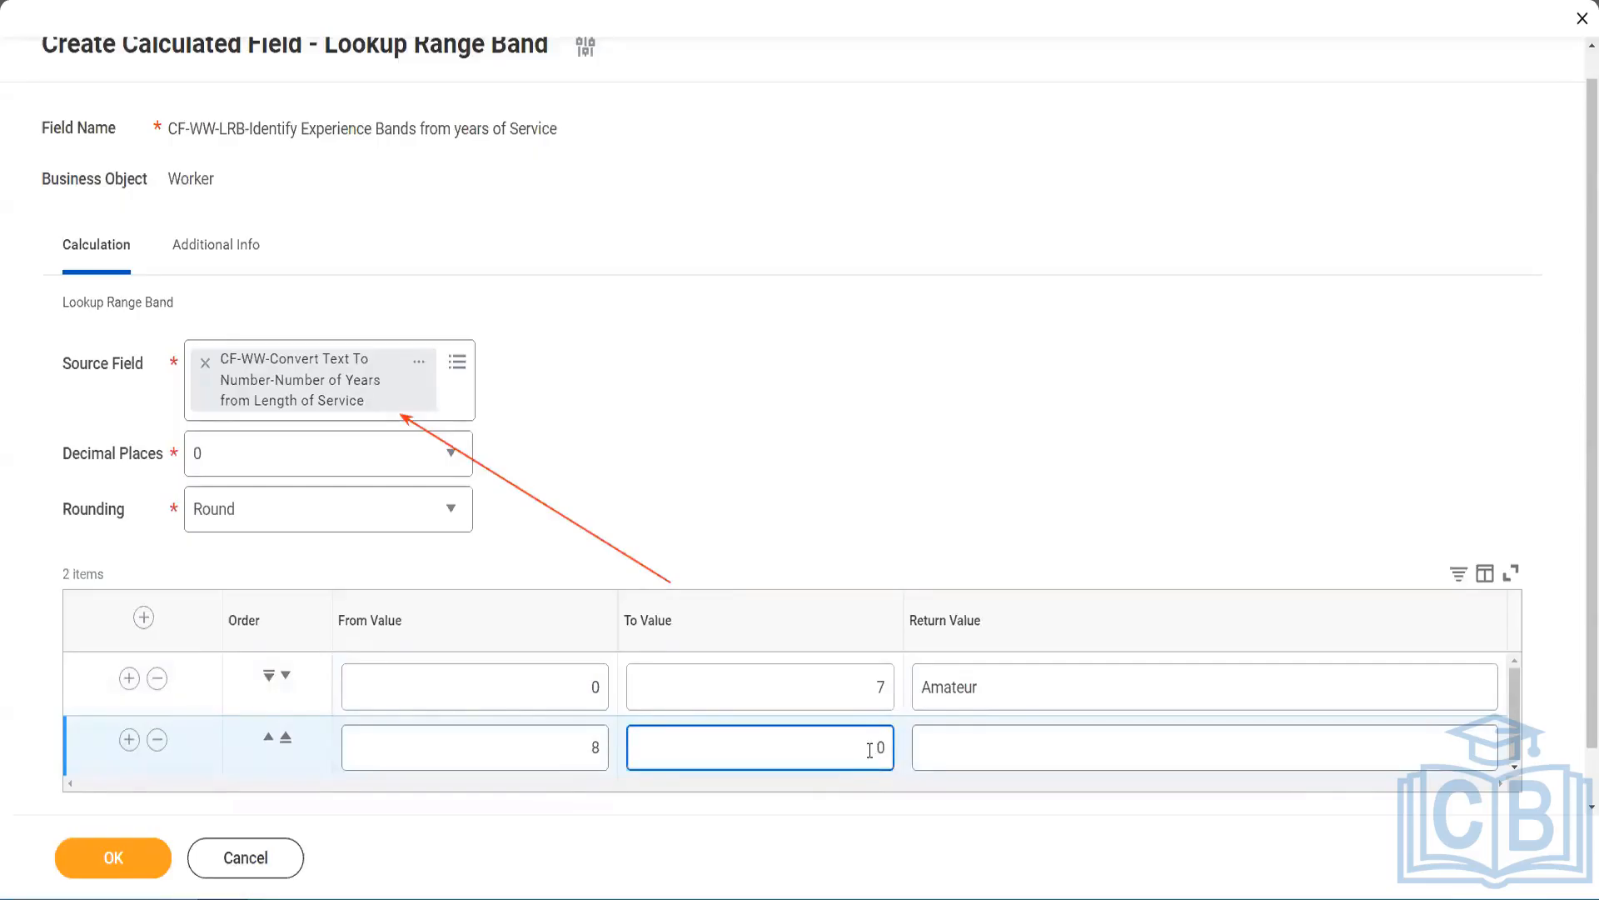
key(Delete)
text(15)
click(985, 743)
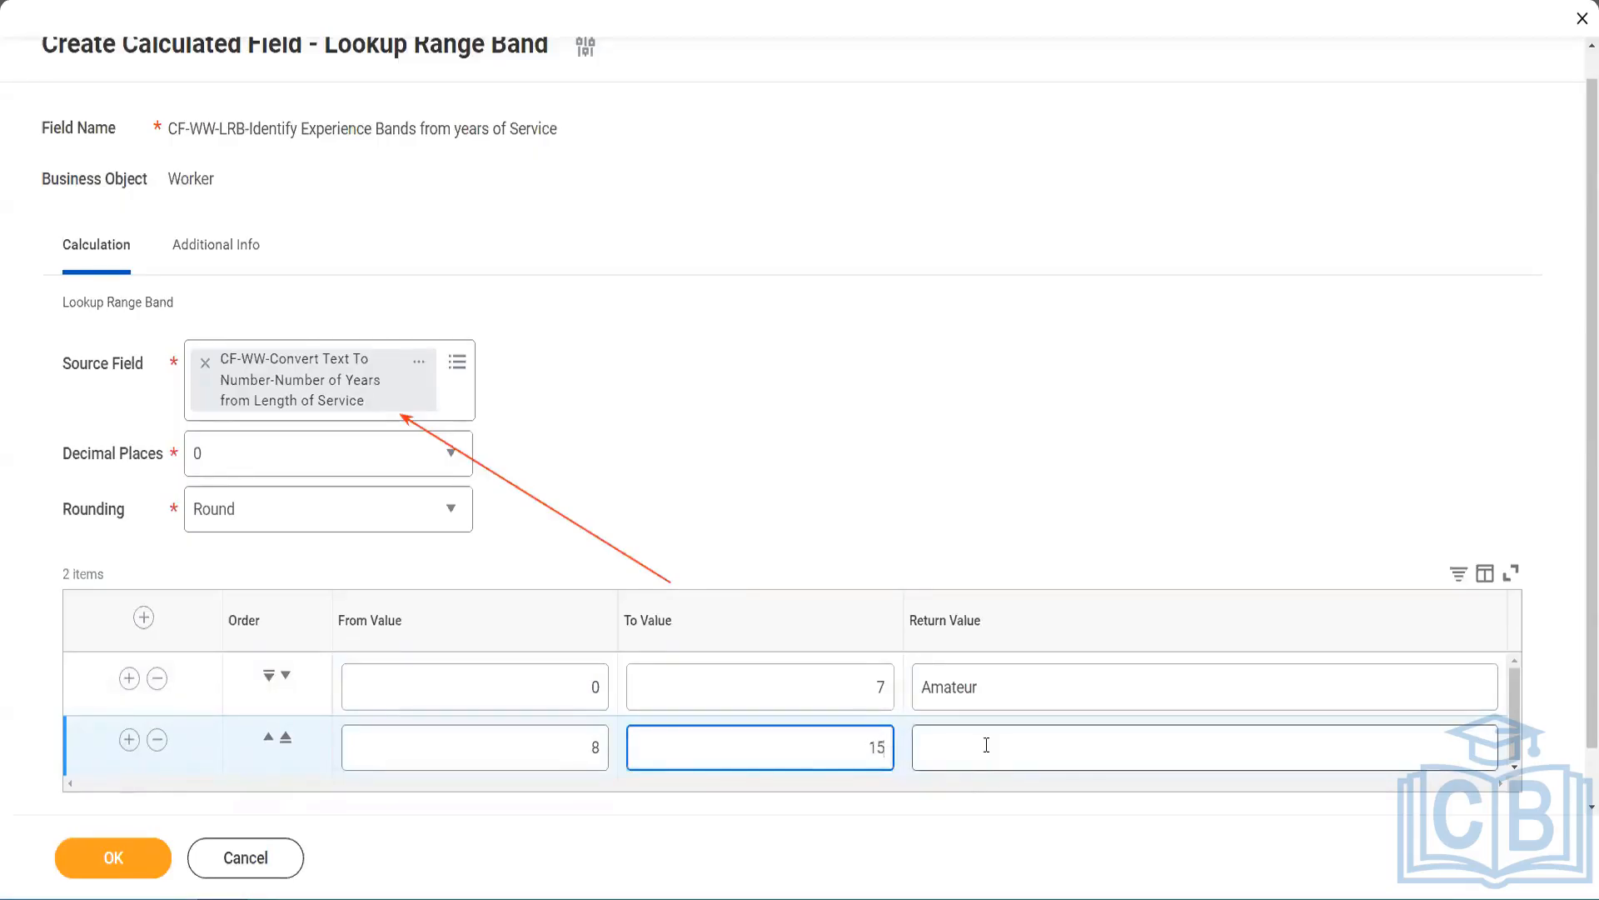
text(Experienced)
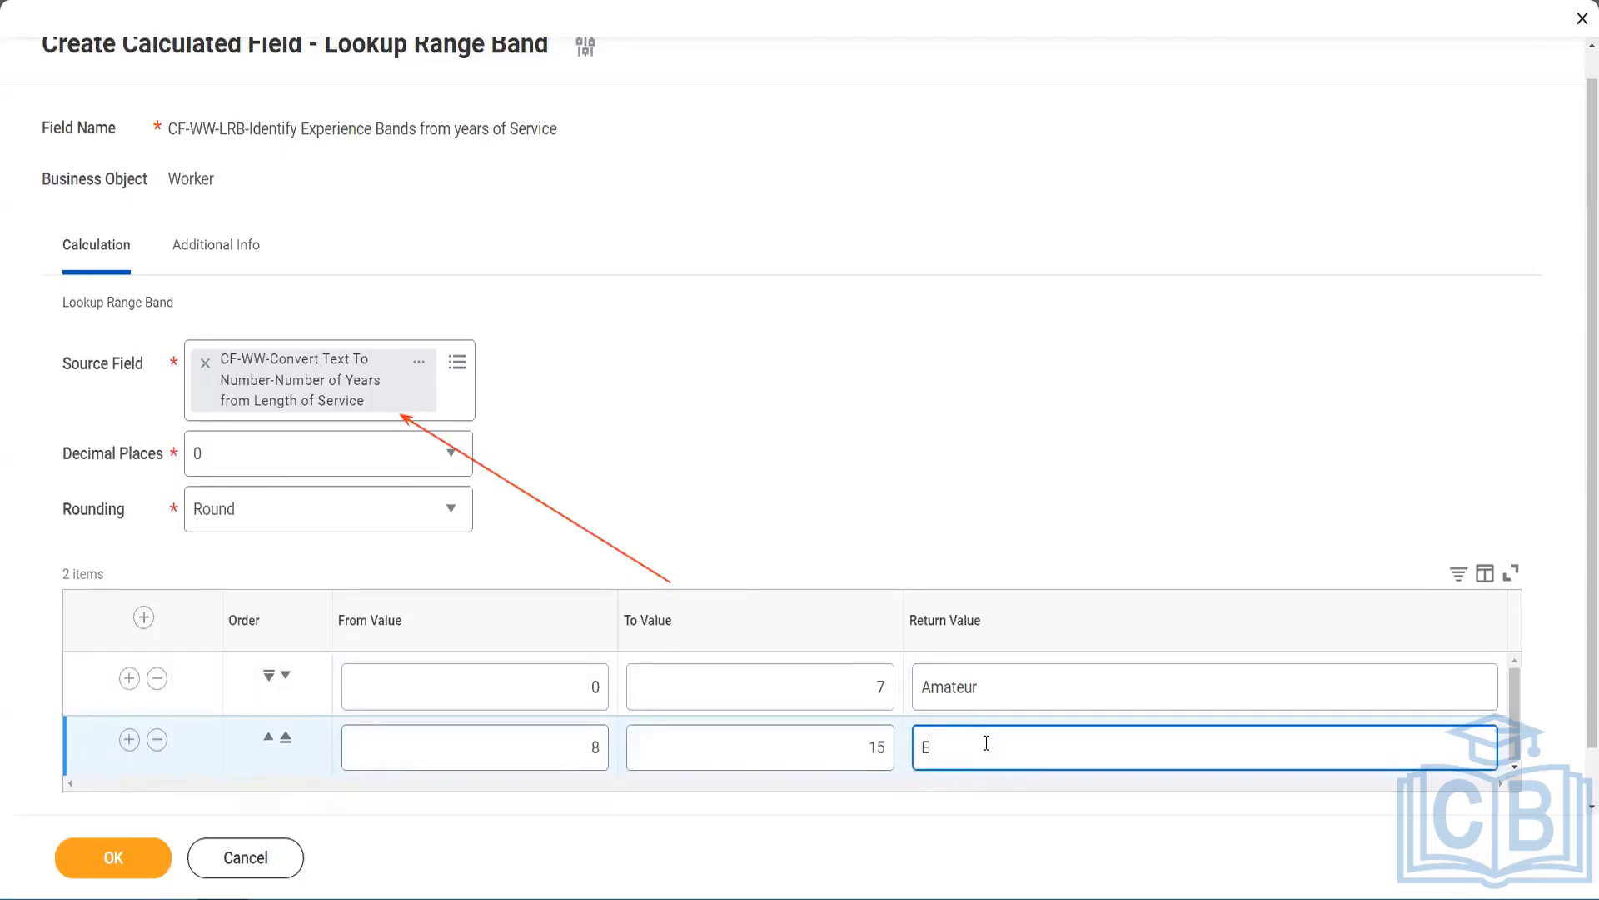
- Add a third range band from 16 to 30 with the return value Senior
click(129, 741)
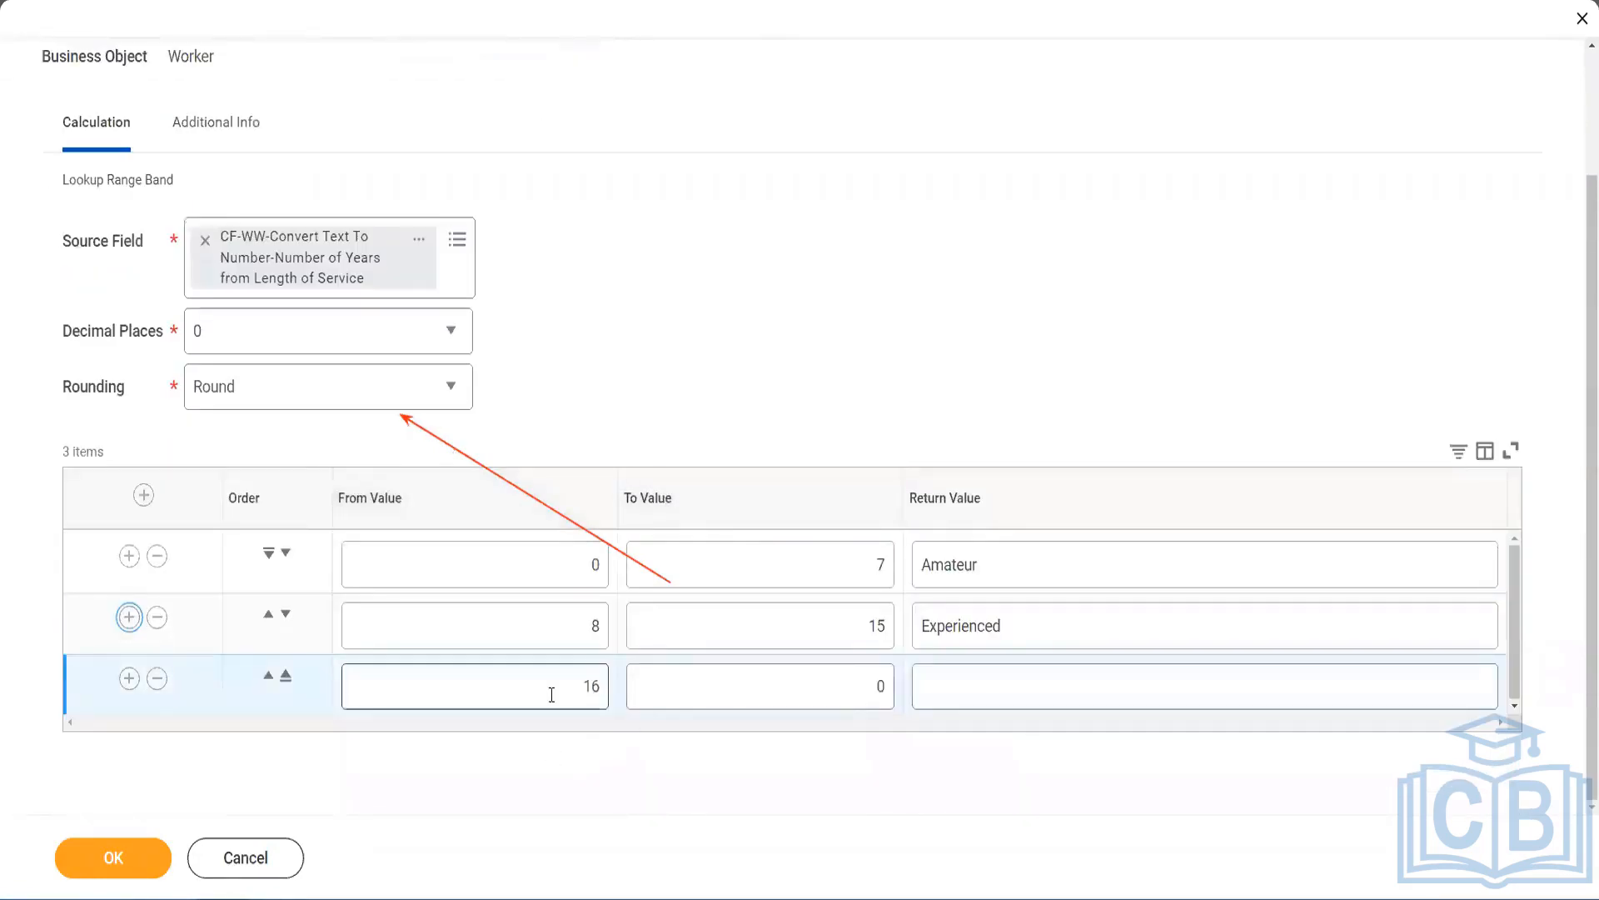
click(851, 683)
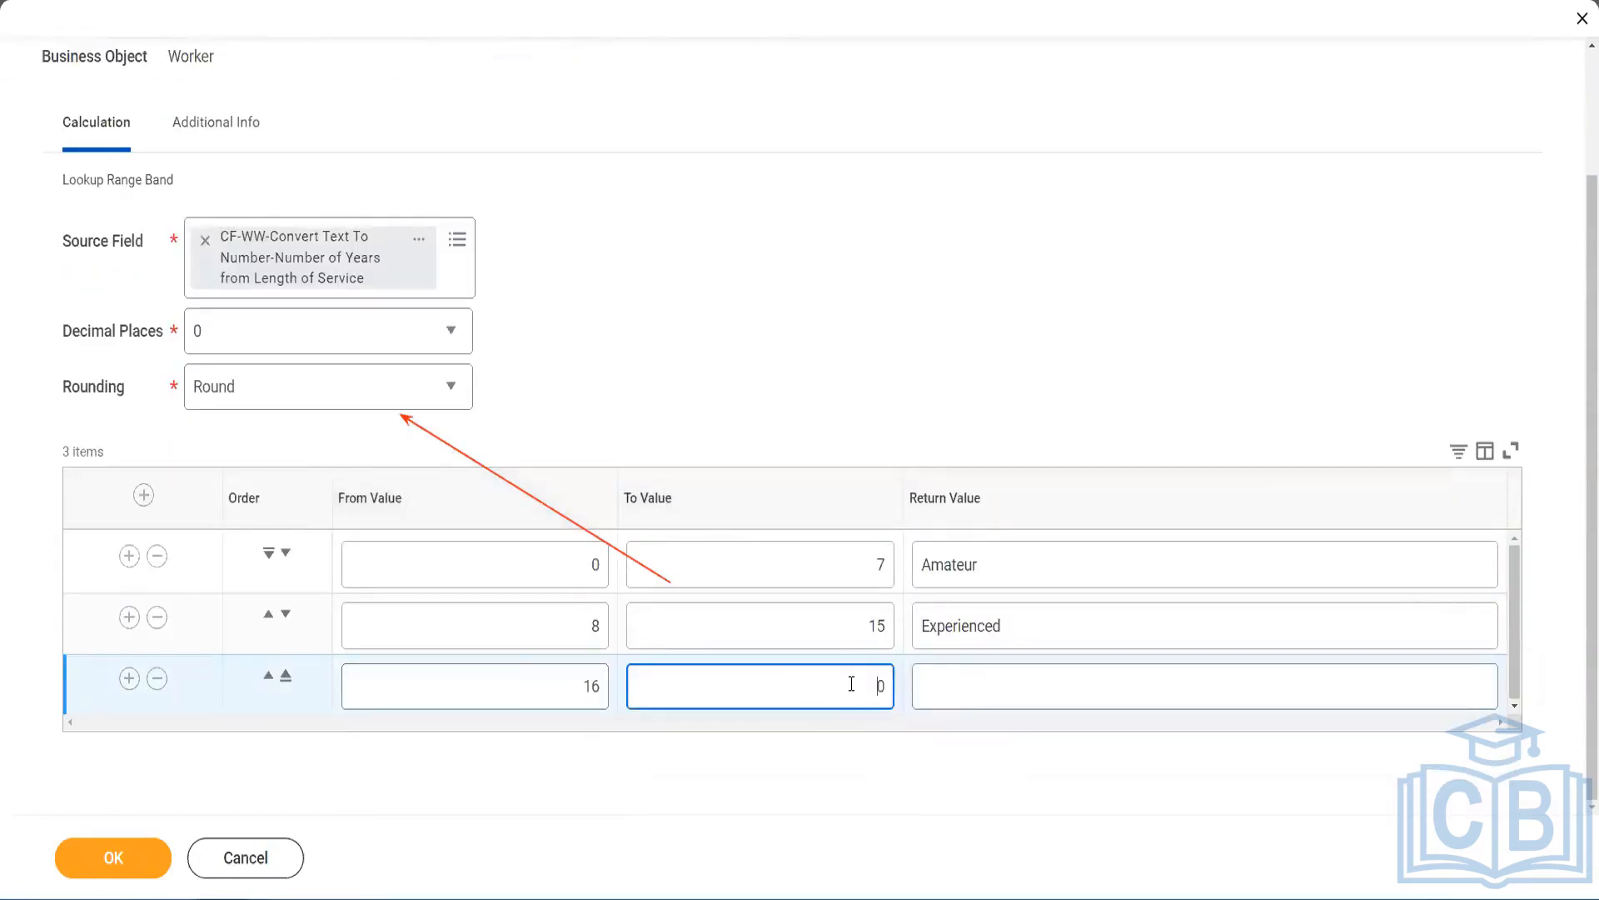
text(3)
key(Tab)
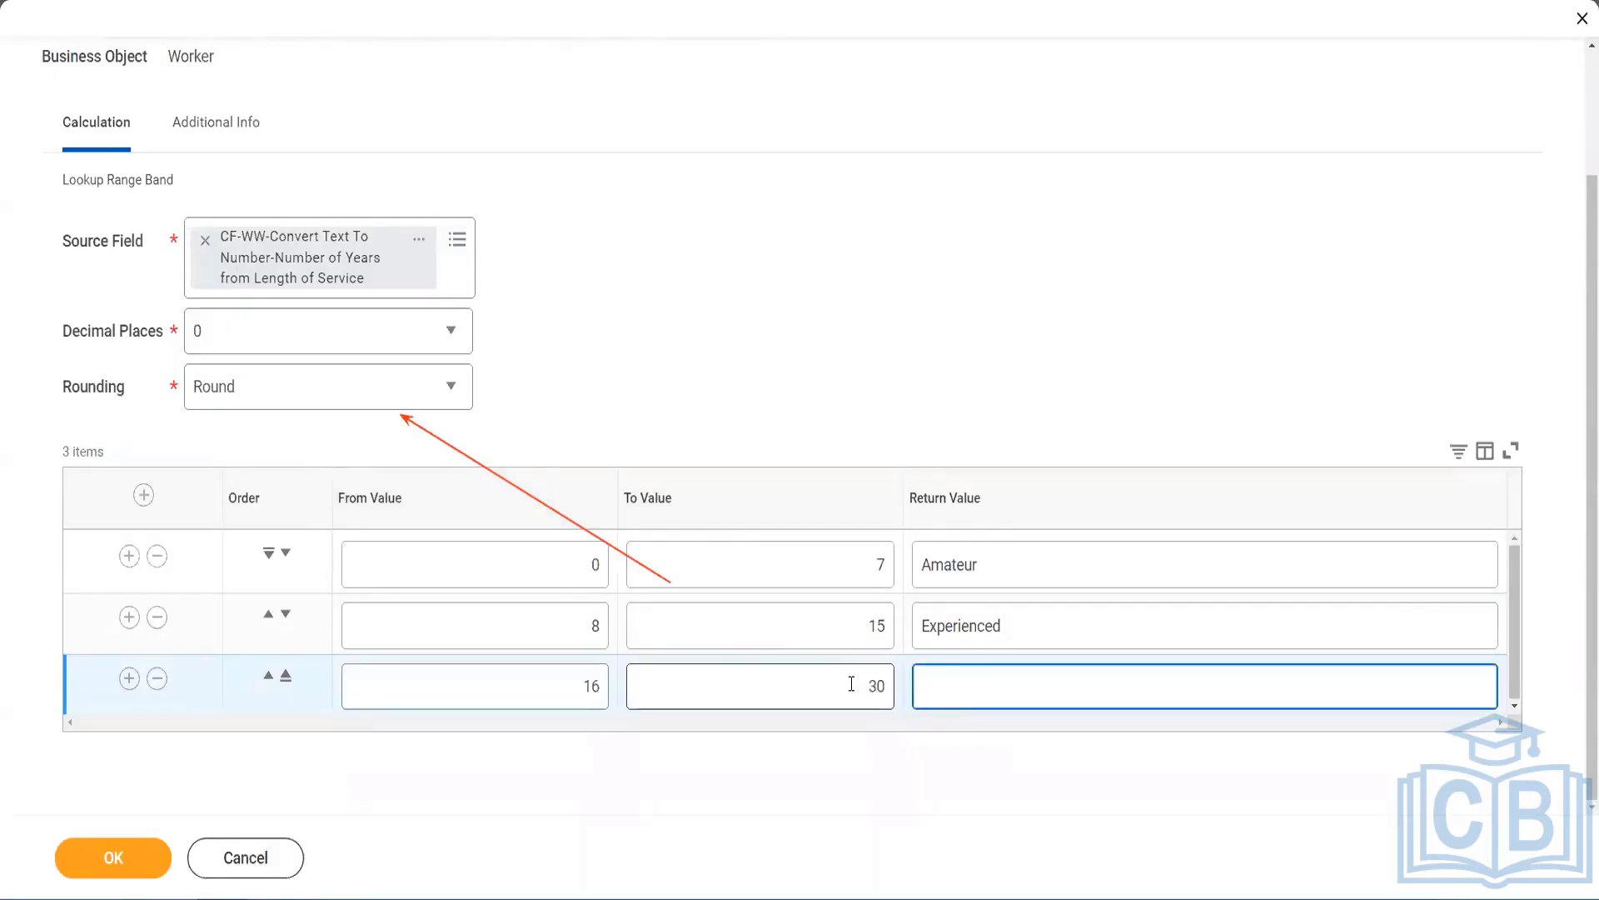
text(s)
key(BackSpace)
text(Senior)
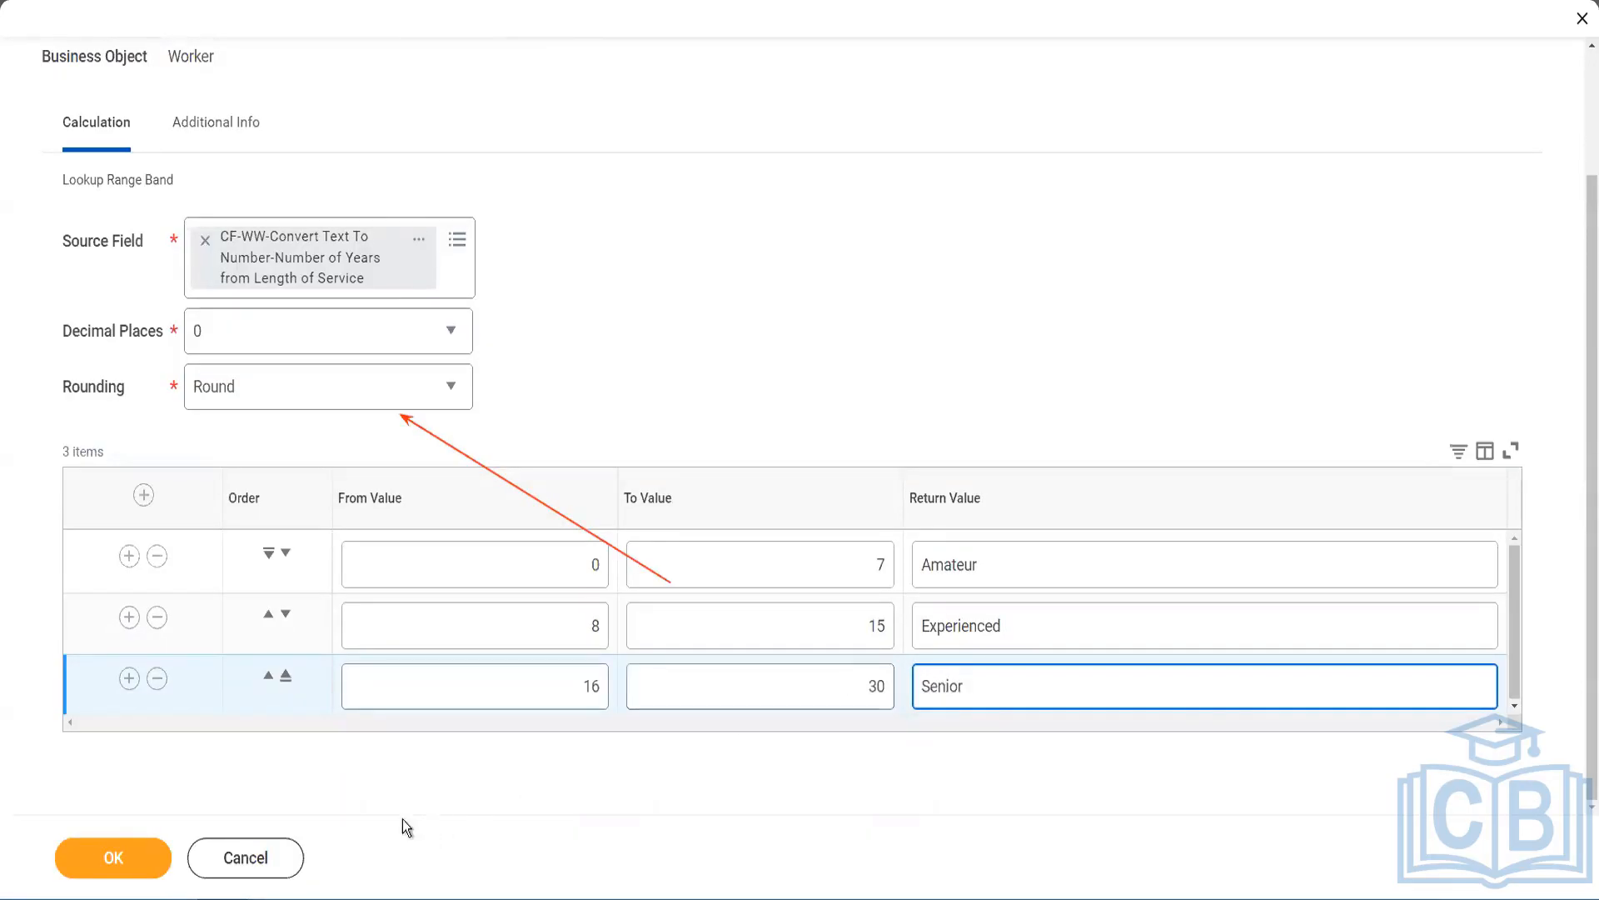
- Add a fourth range band from 31 to 1000 with the return value Legend
click(127, 679)
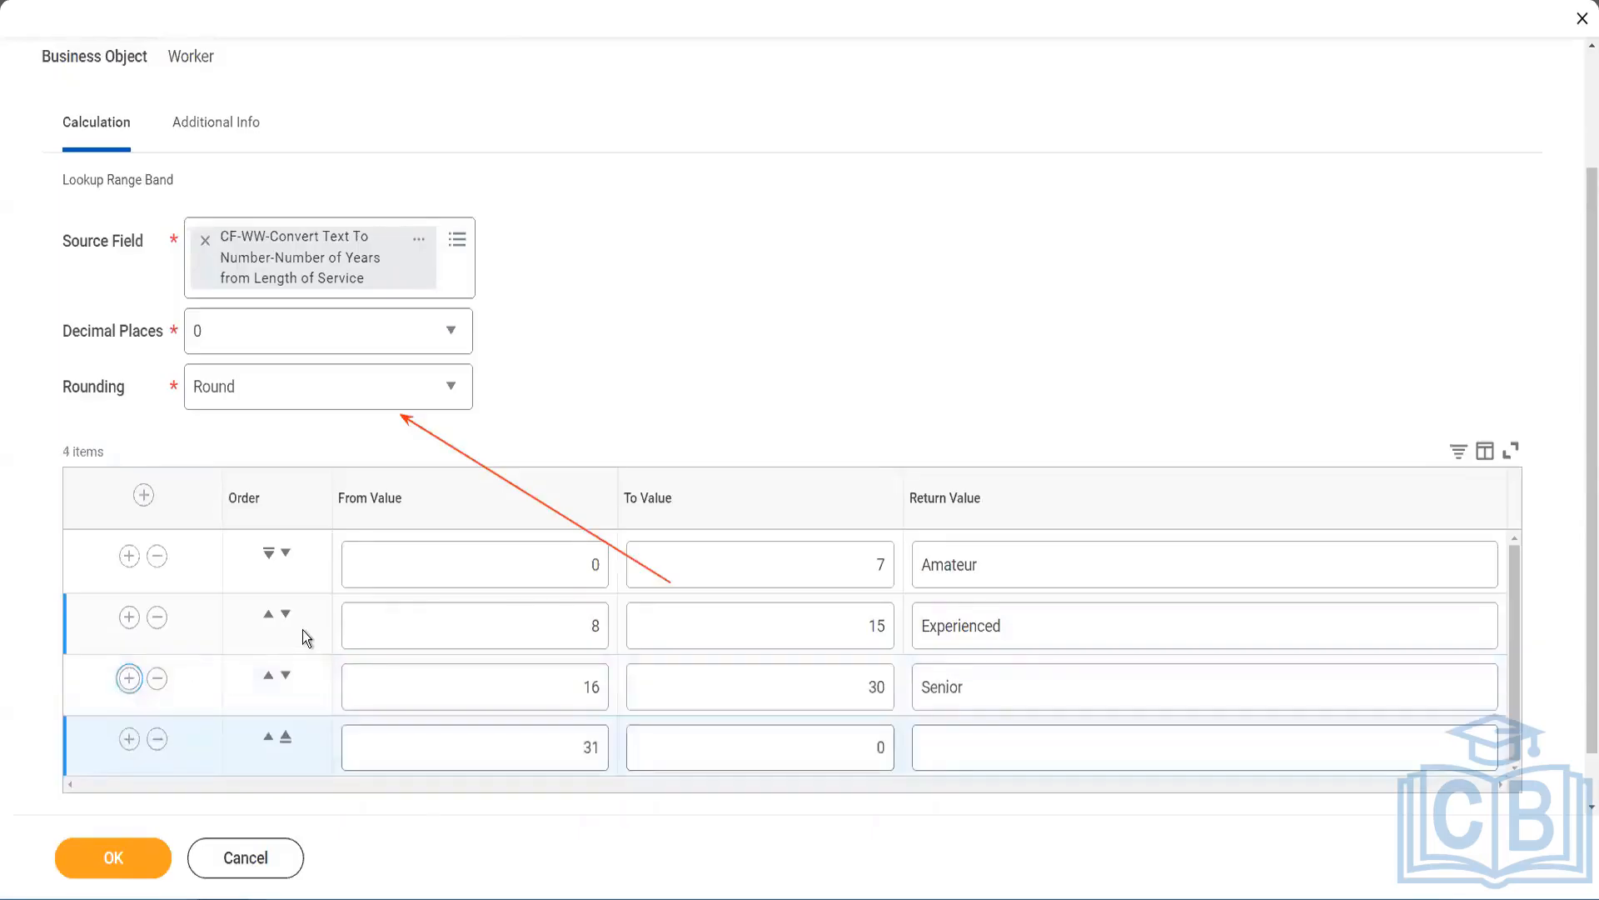
scroll(302, 630, down, 1)
click(526, 678)
double_click(598, 678)
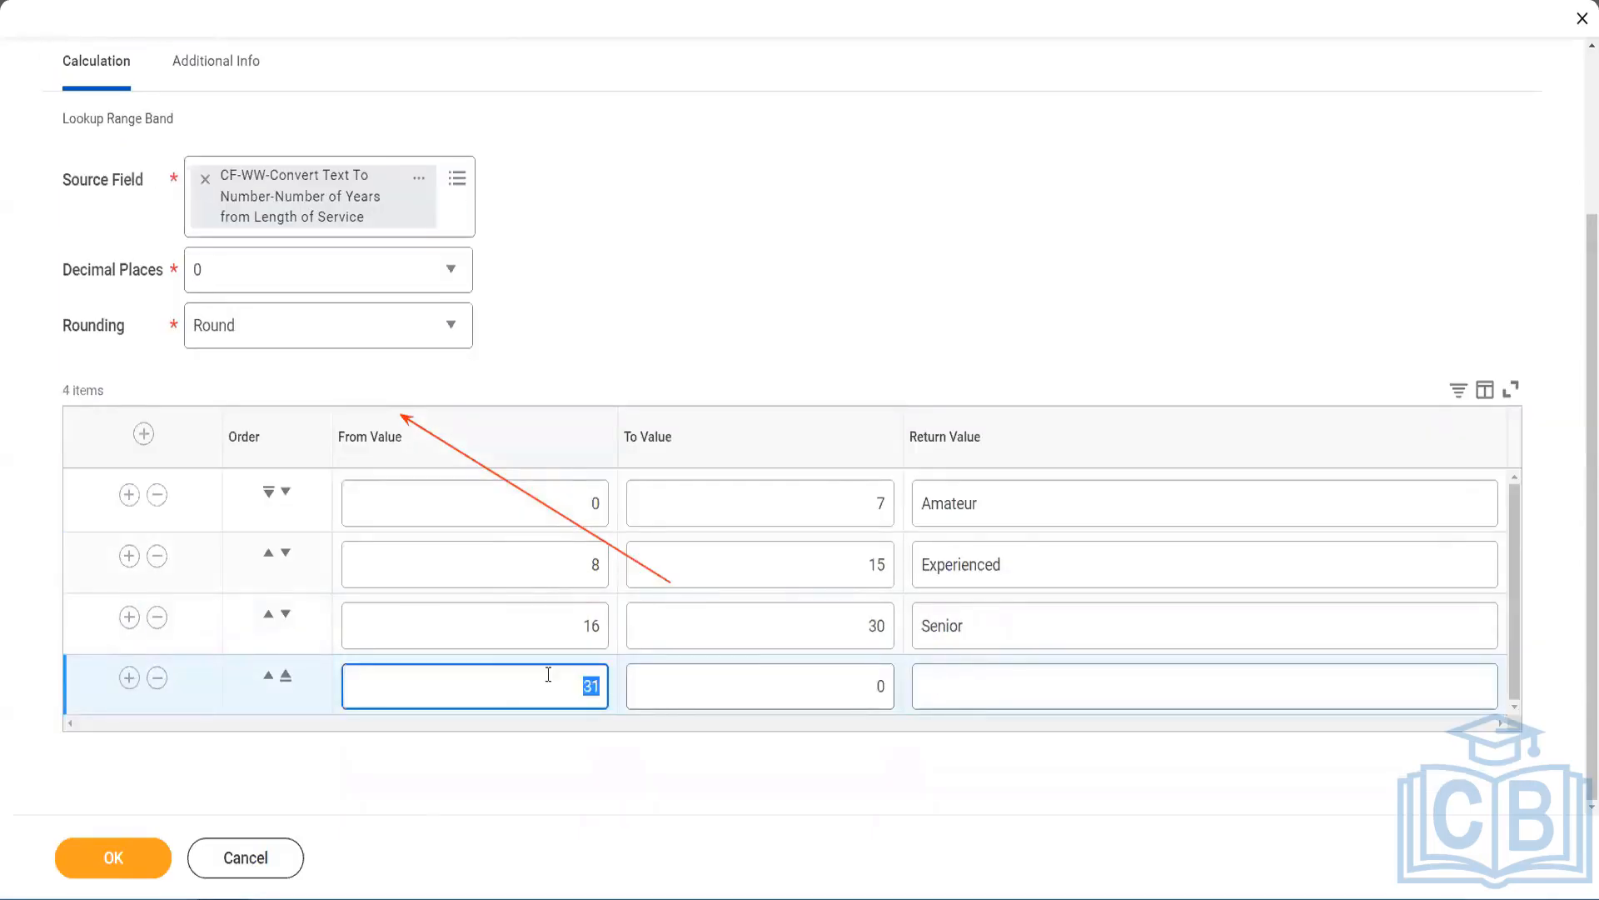
click(565, 672)
click(861, 687)
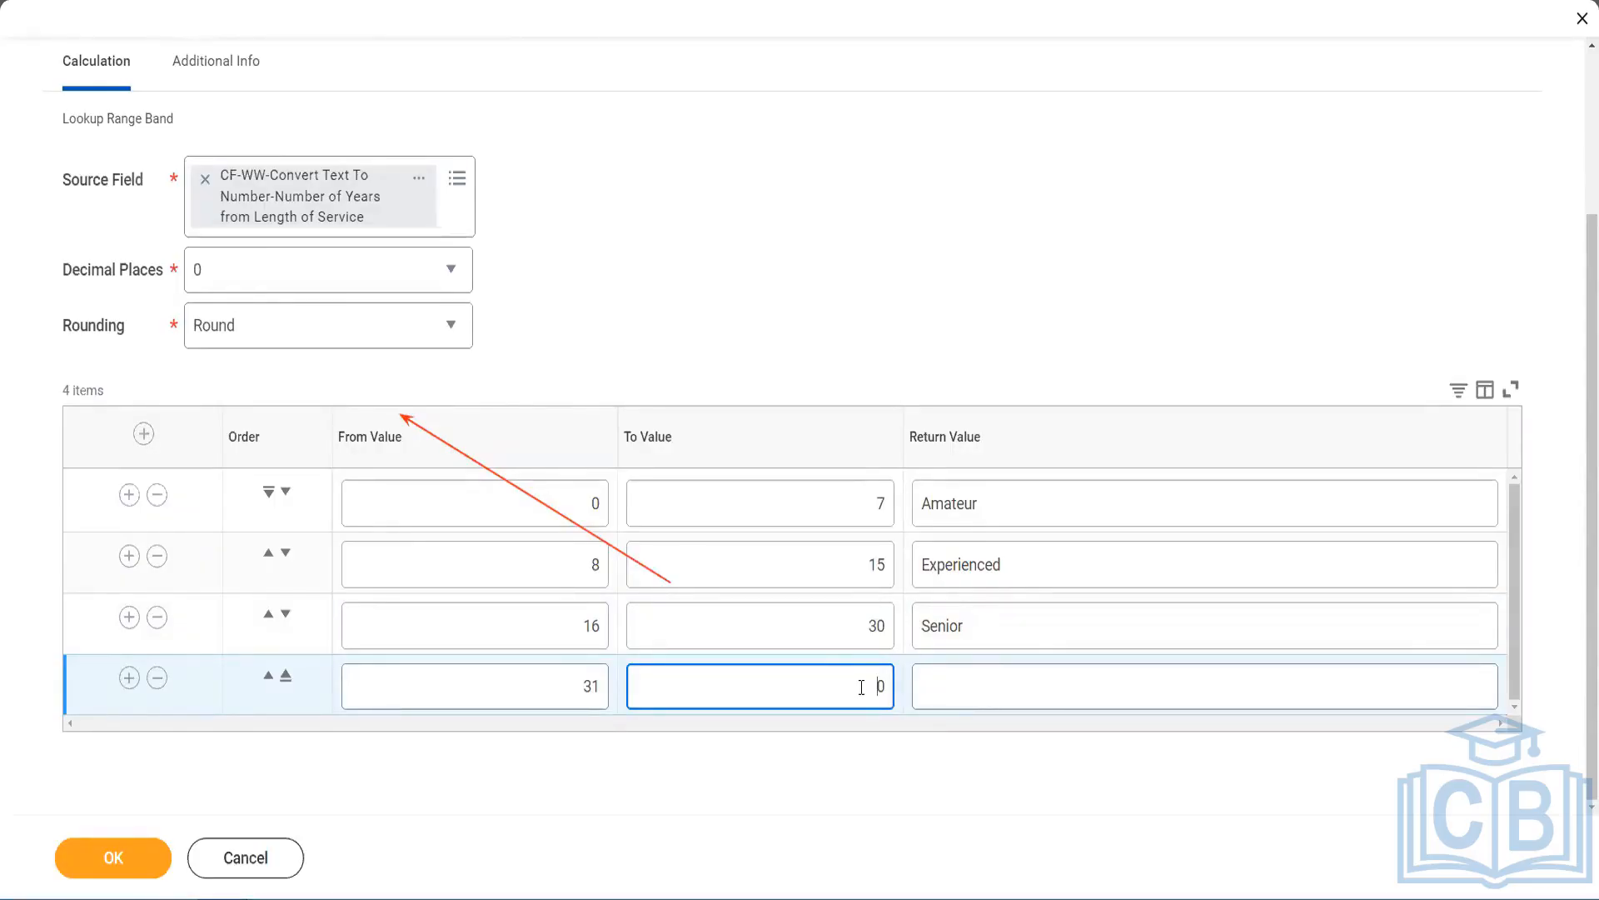
text(1000)
drag(831, 678, 930, 679)
click(998, 686)
text(Legend)
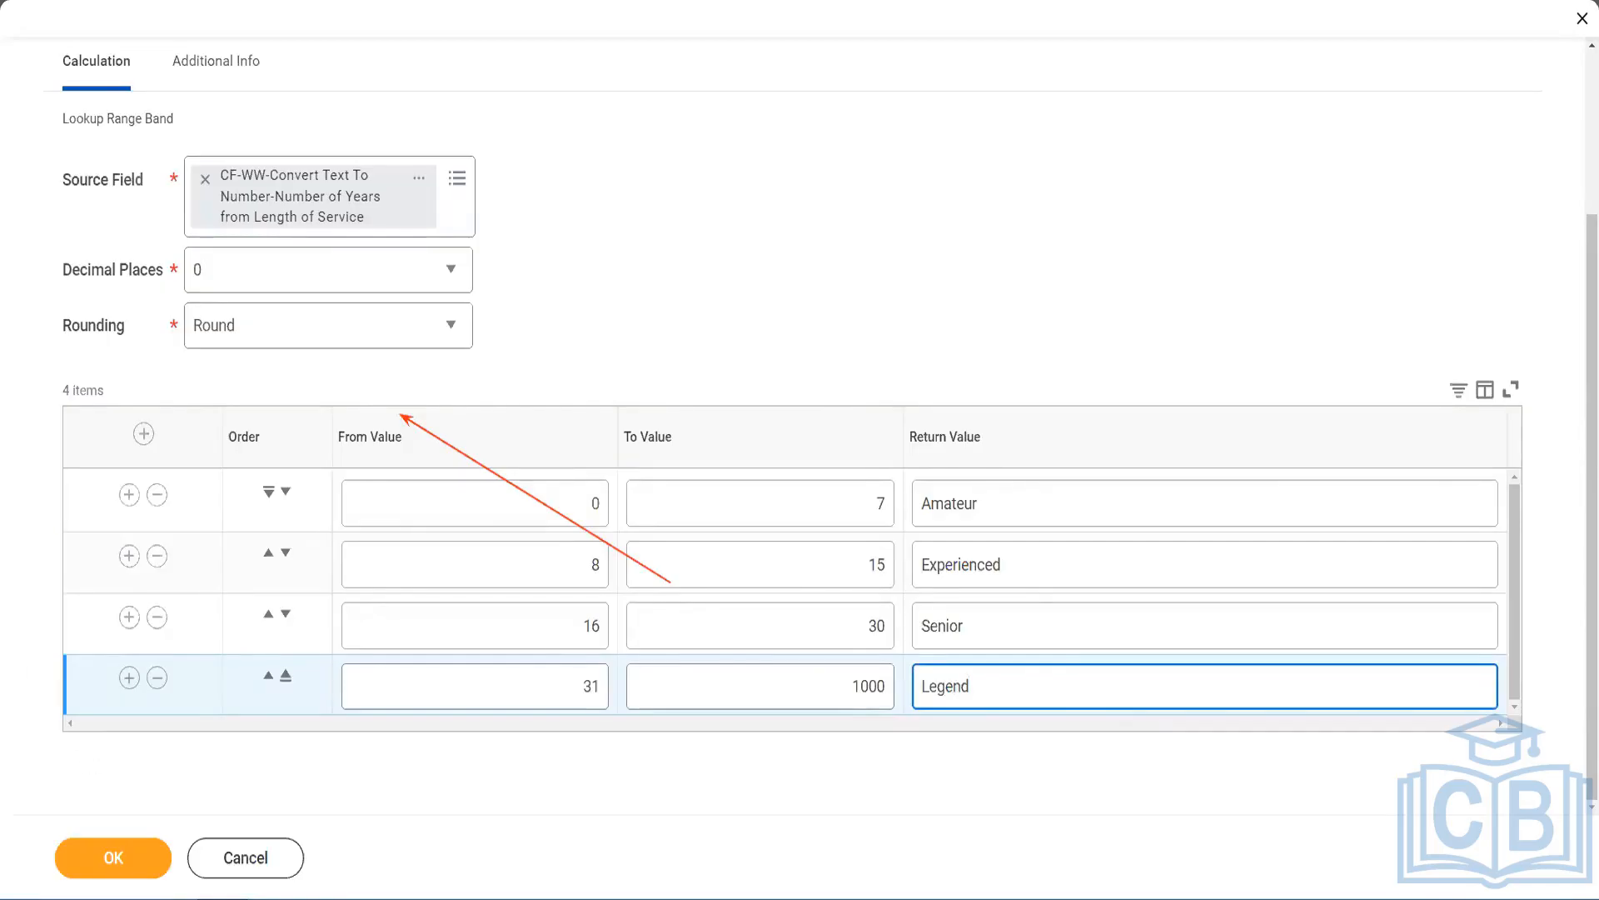
click(745, 276)
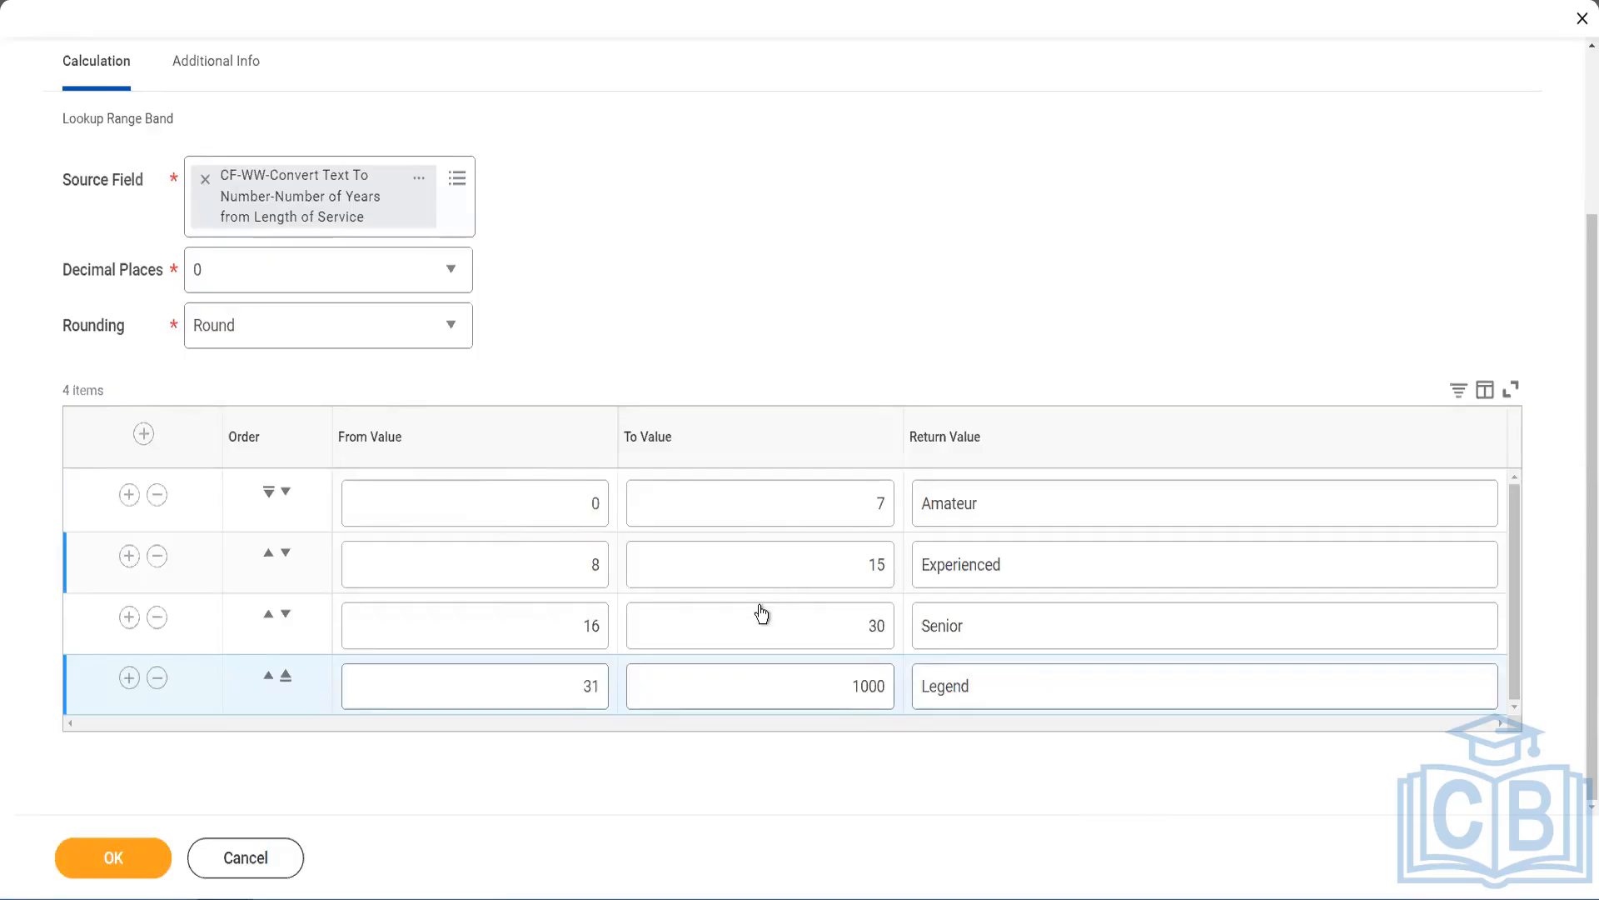
- Review the from, to and return values of the four experience bands
double_click(1039, 501)
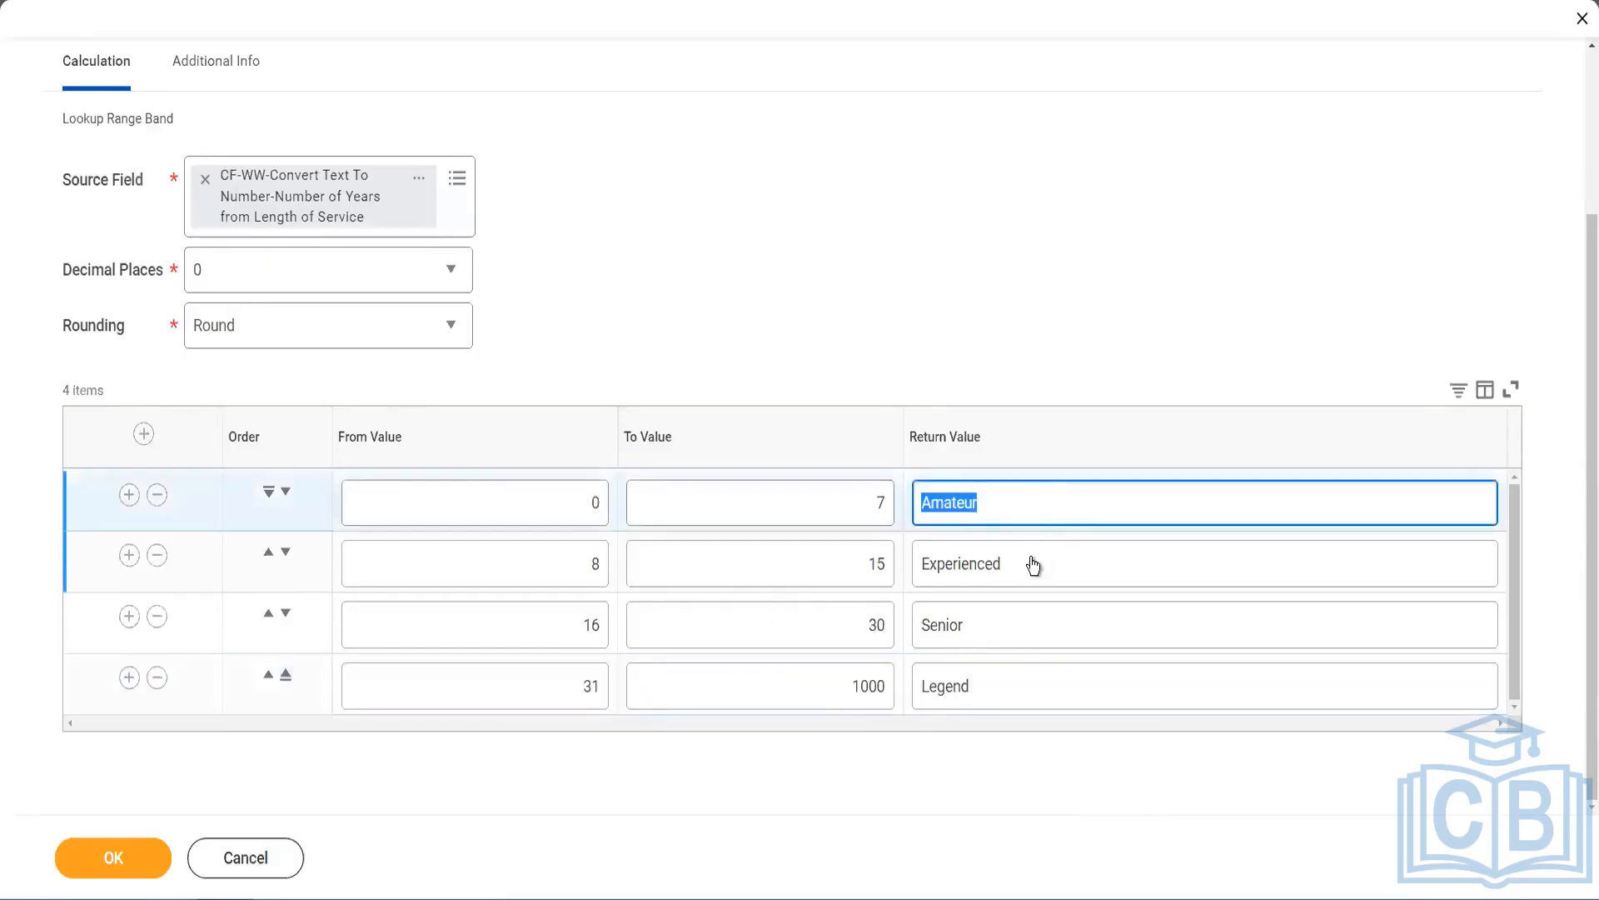
double_click(1033, 564)
double_click(1007, 637)
double_click(1008, 687)
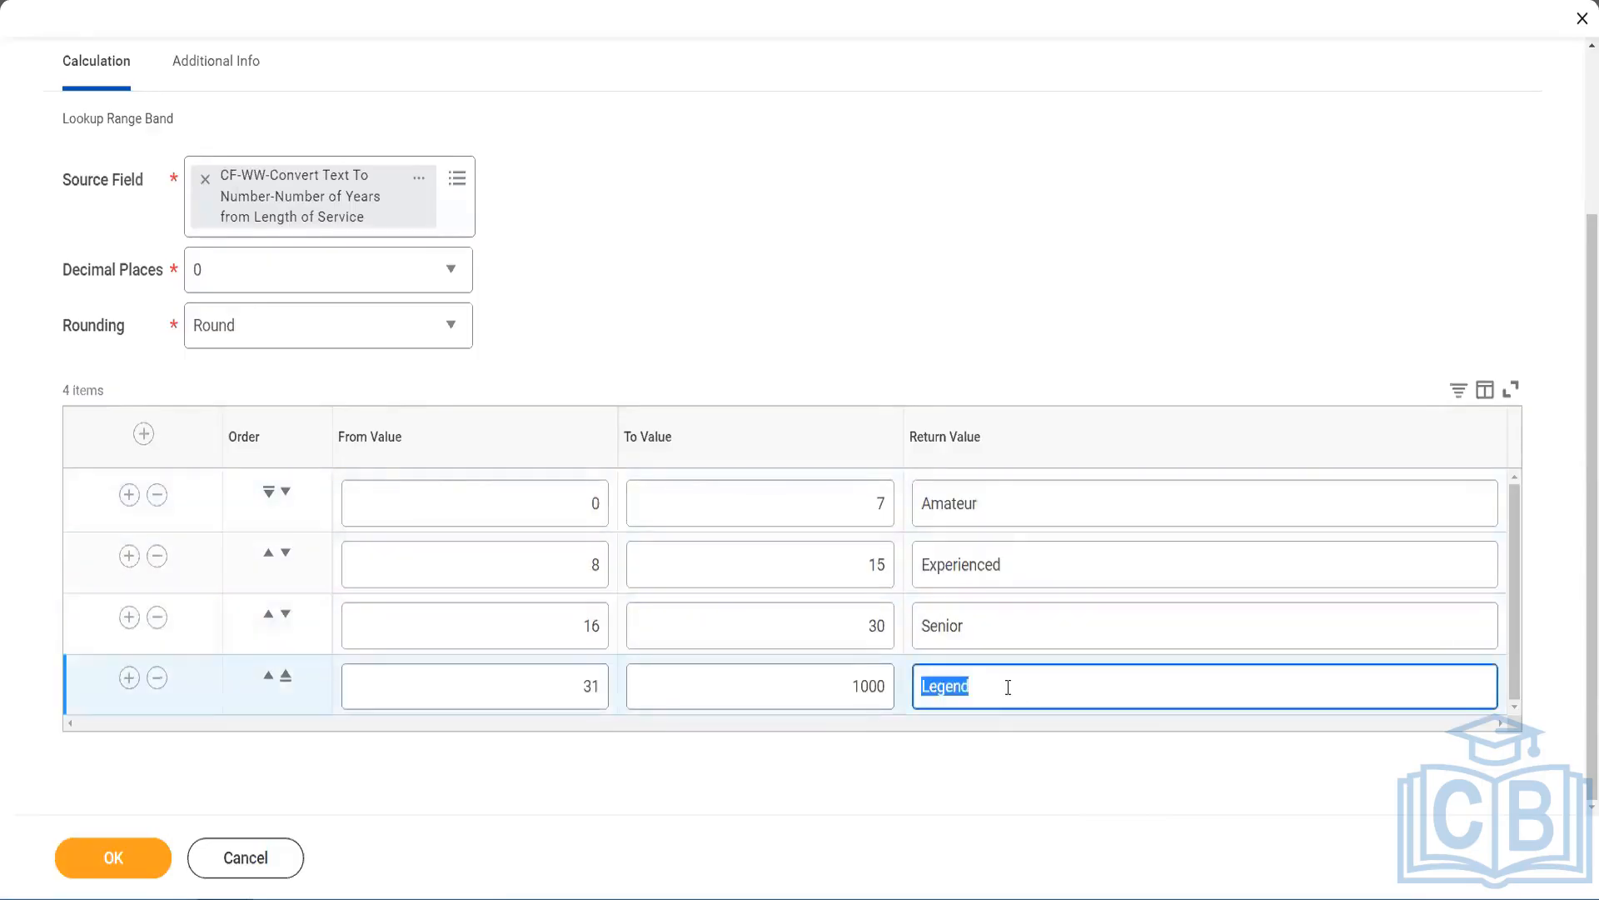
click(535, 500)
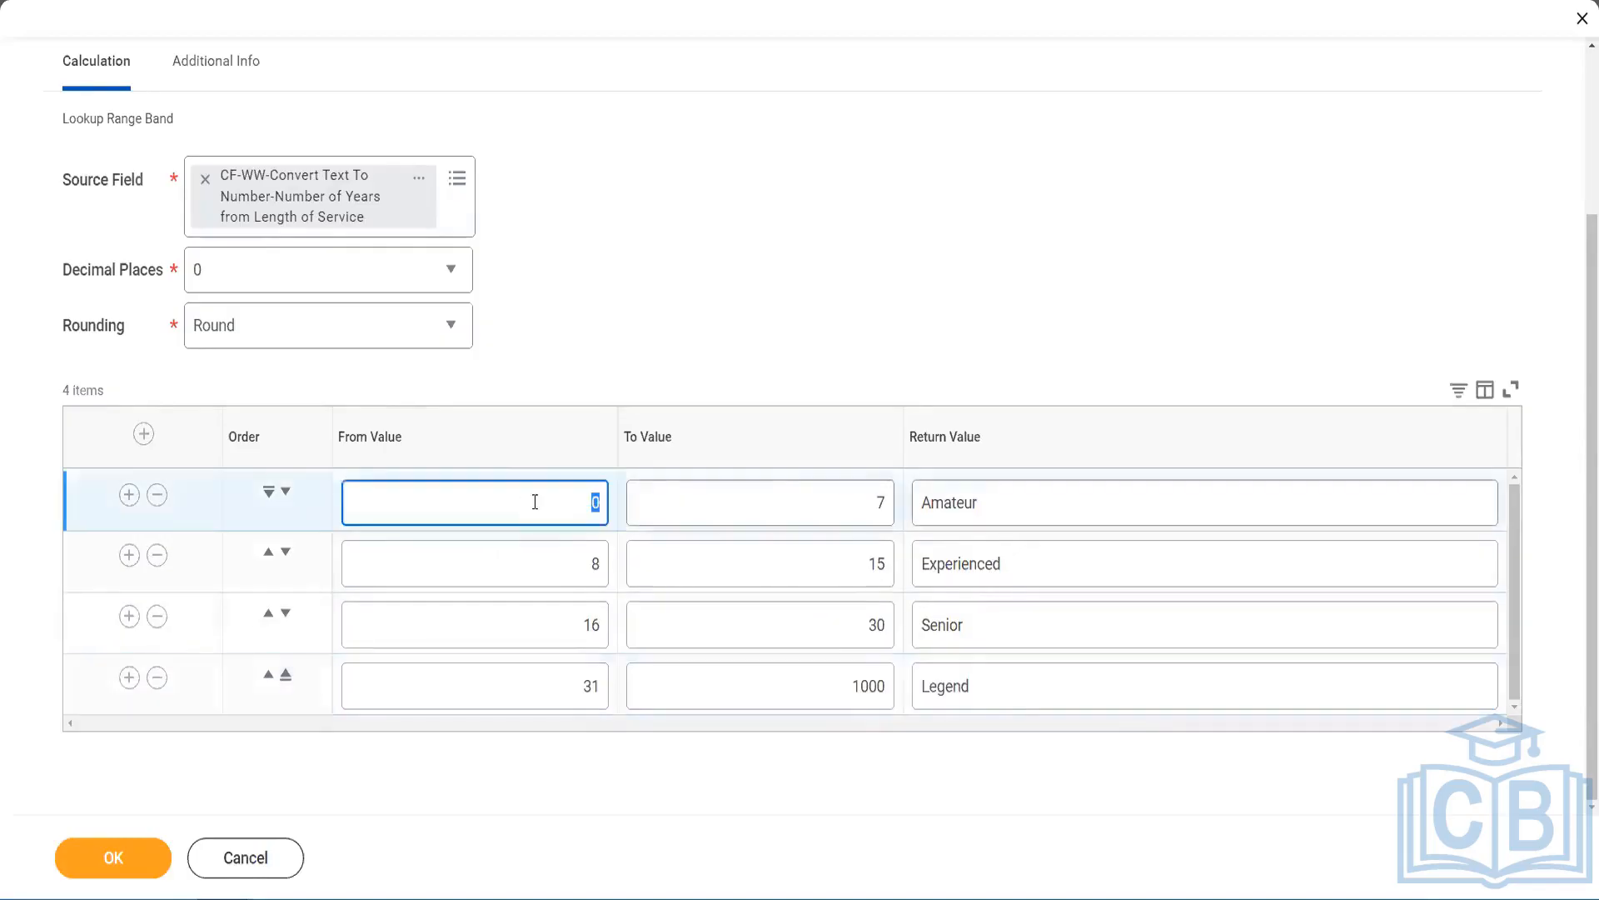
click(817, 491)
click(1063, 506)
click(1039, 565)
click(1021, 632)
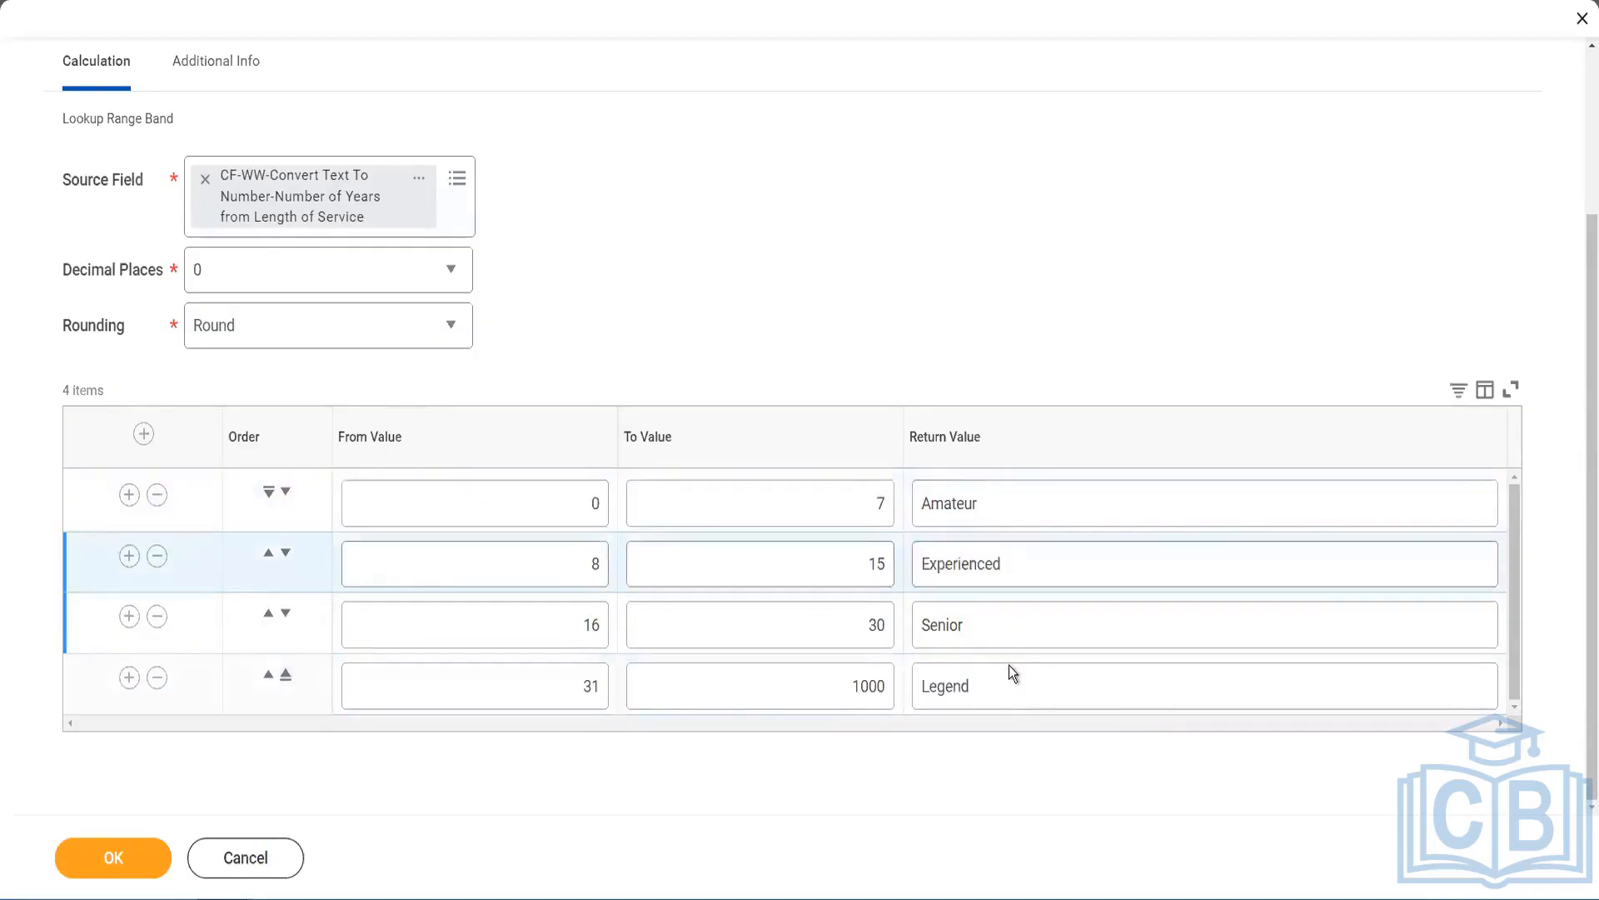
click(1007, 675)
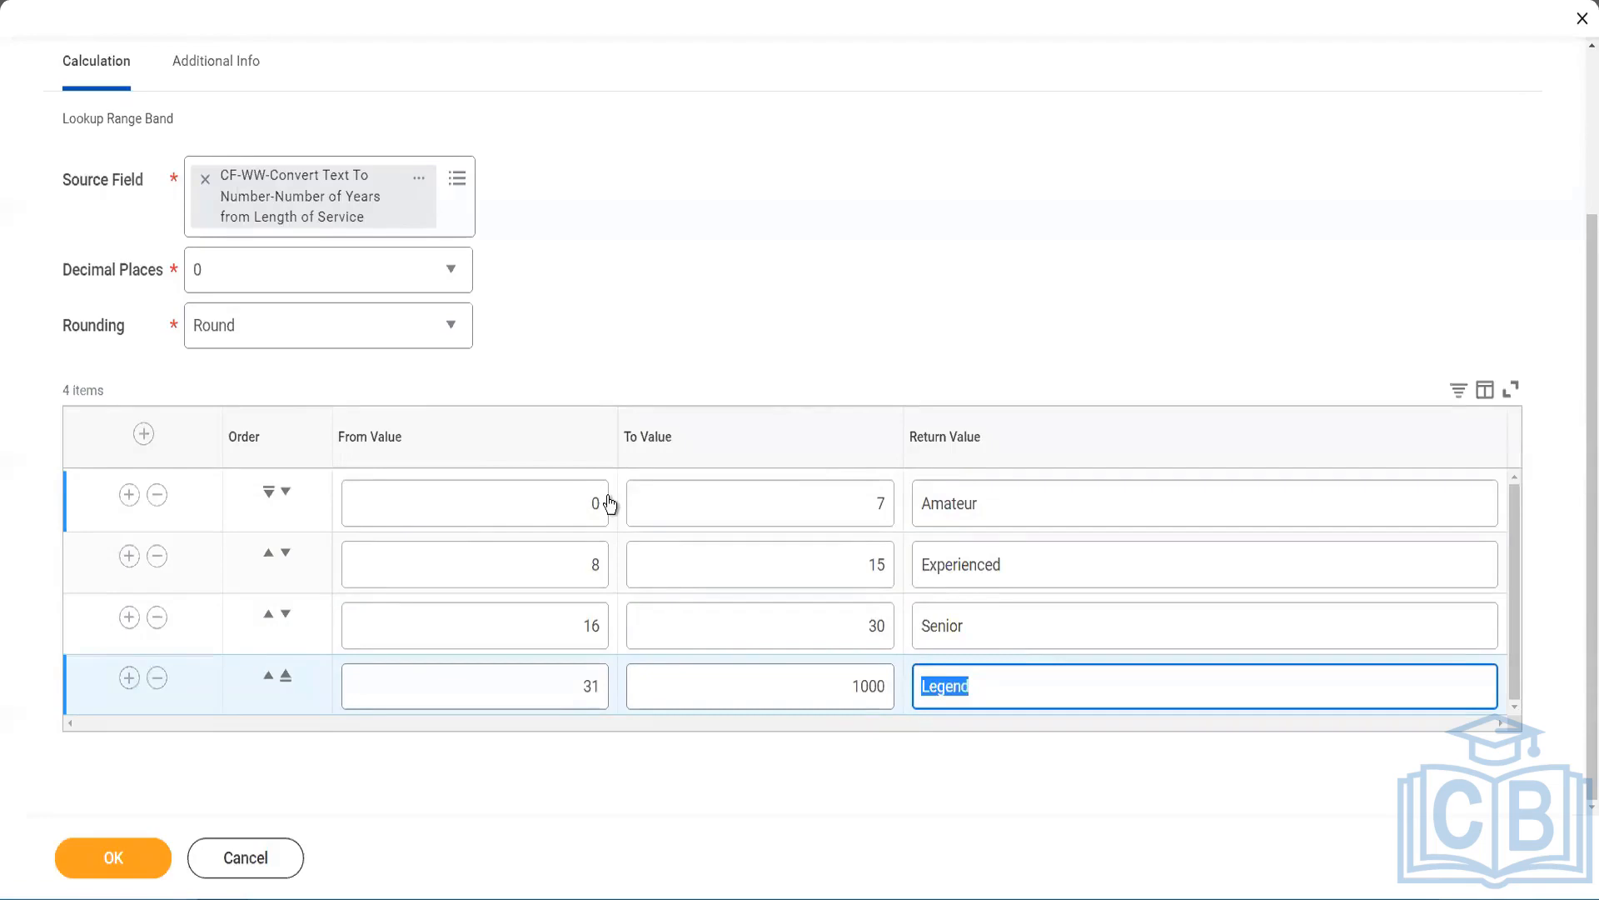
click(740, 351)
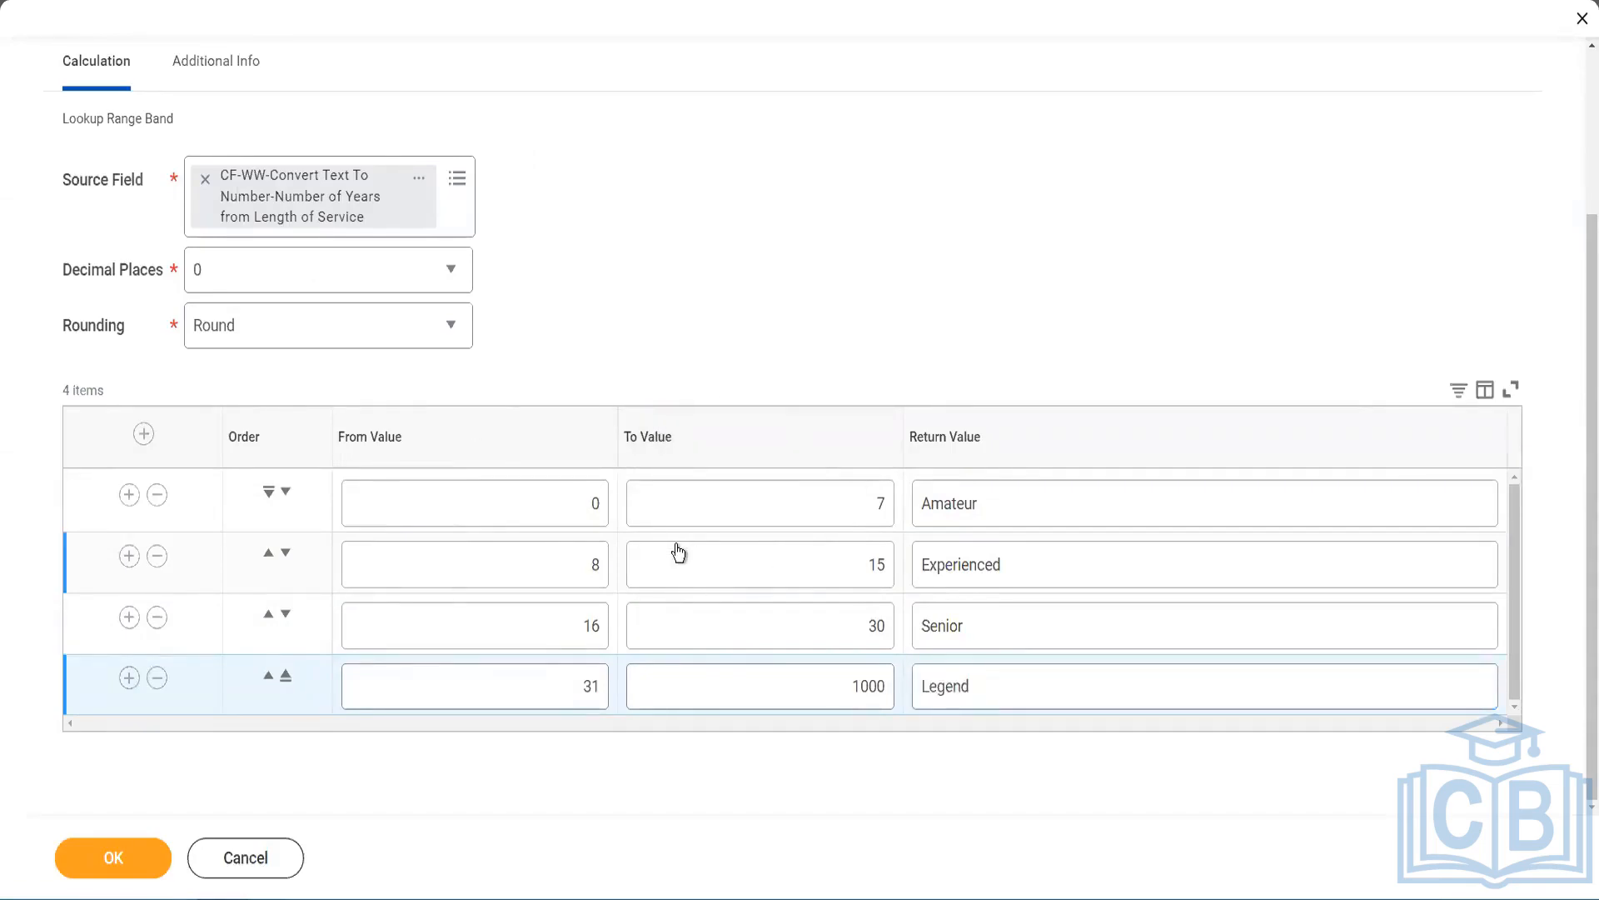
- Save the Lookup Range Band calculated field and copy its name from the save confirmation
click(109, 855)
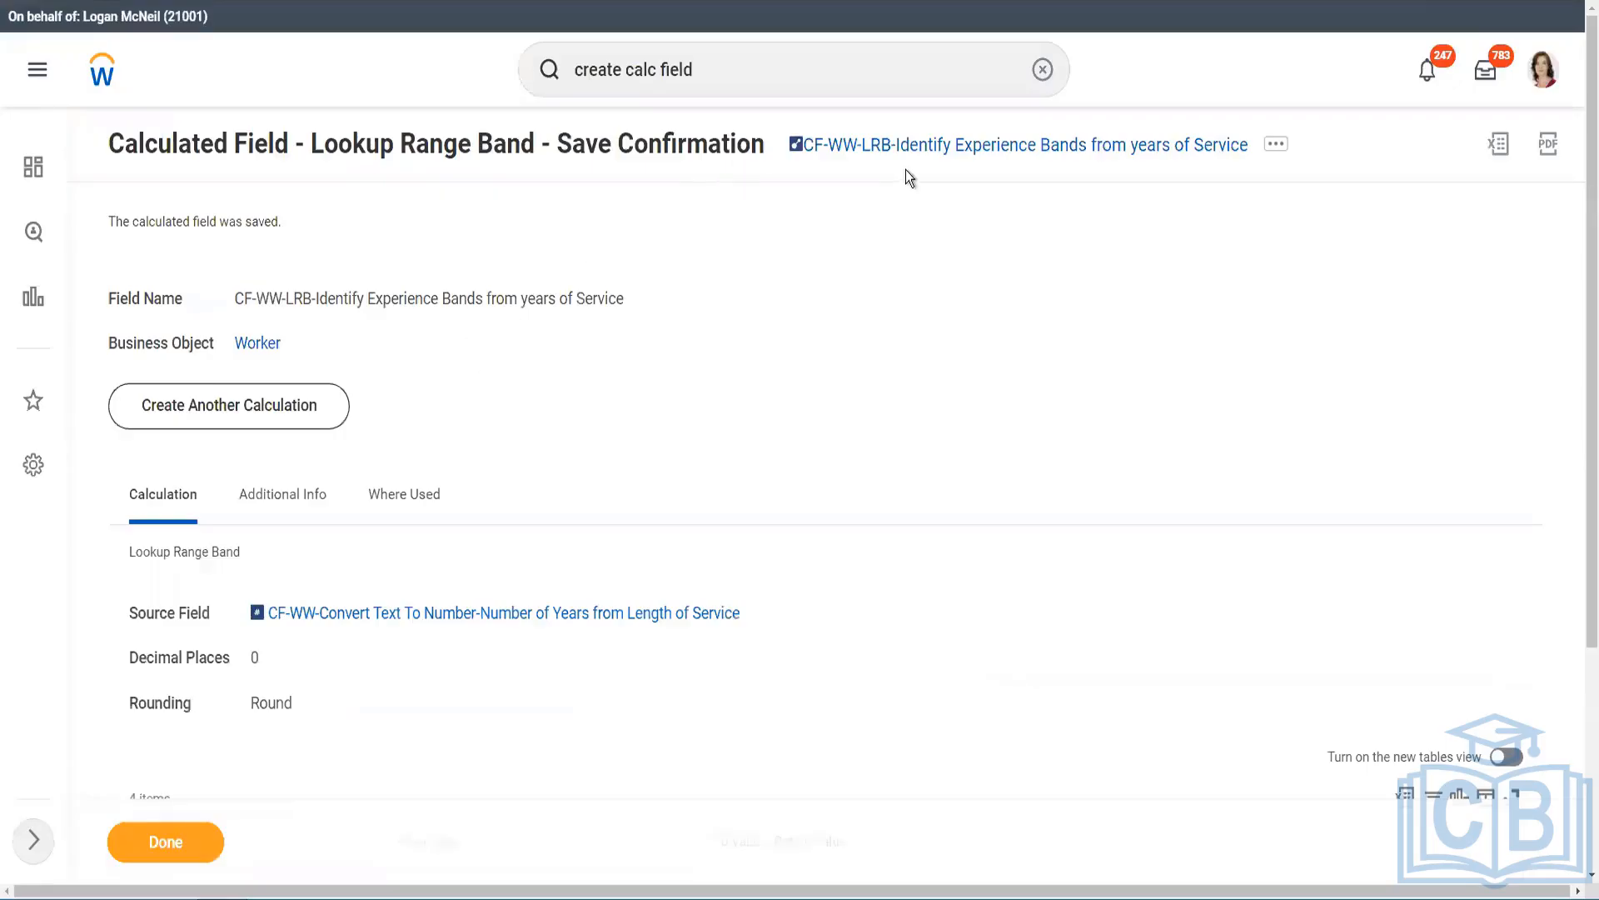
right_click(931, 150)
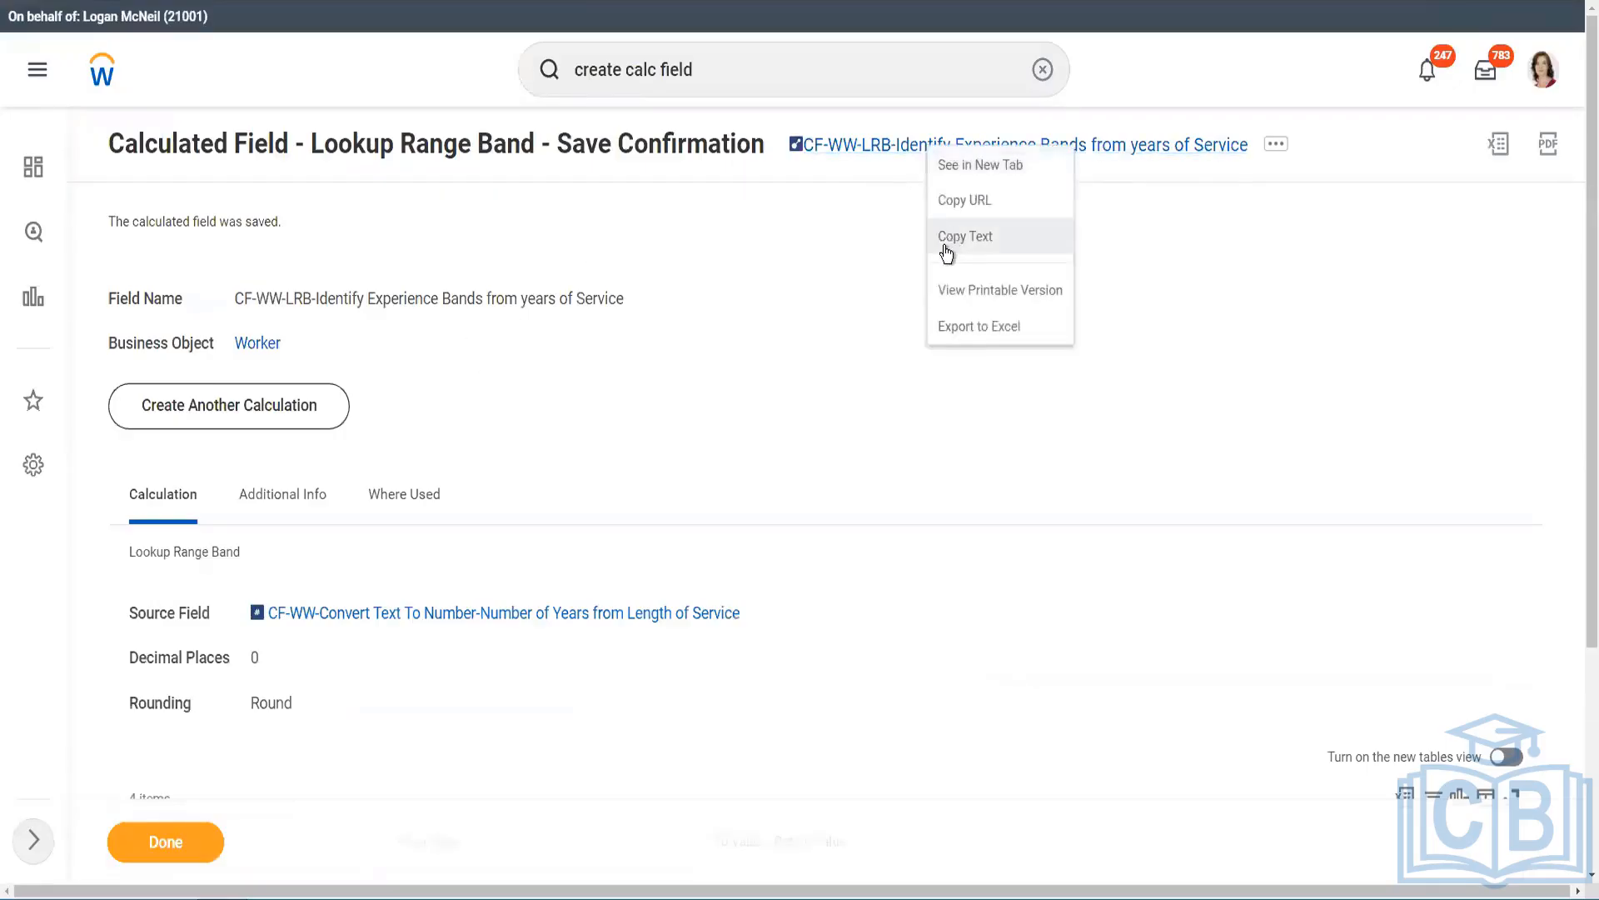
click(944, 244)
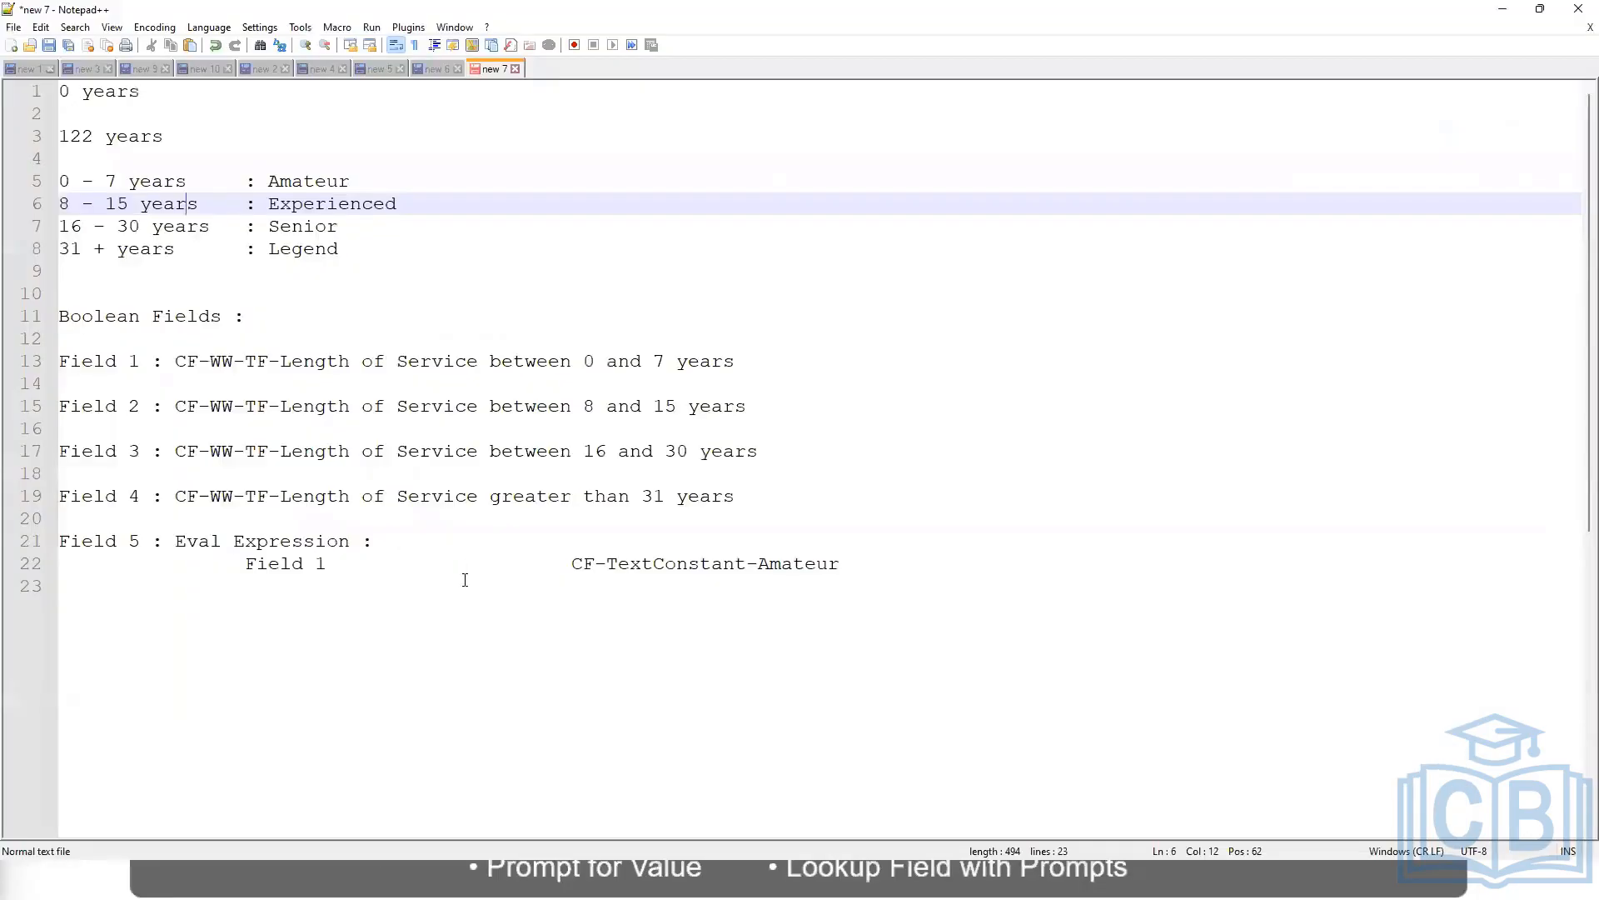
- Switch to the Notepad++ notes and add a line with 10,000 USD and 1,000,000 USD below the Eval Expression notes
click(270, 654)
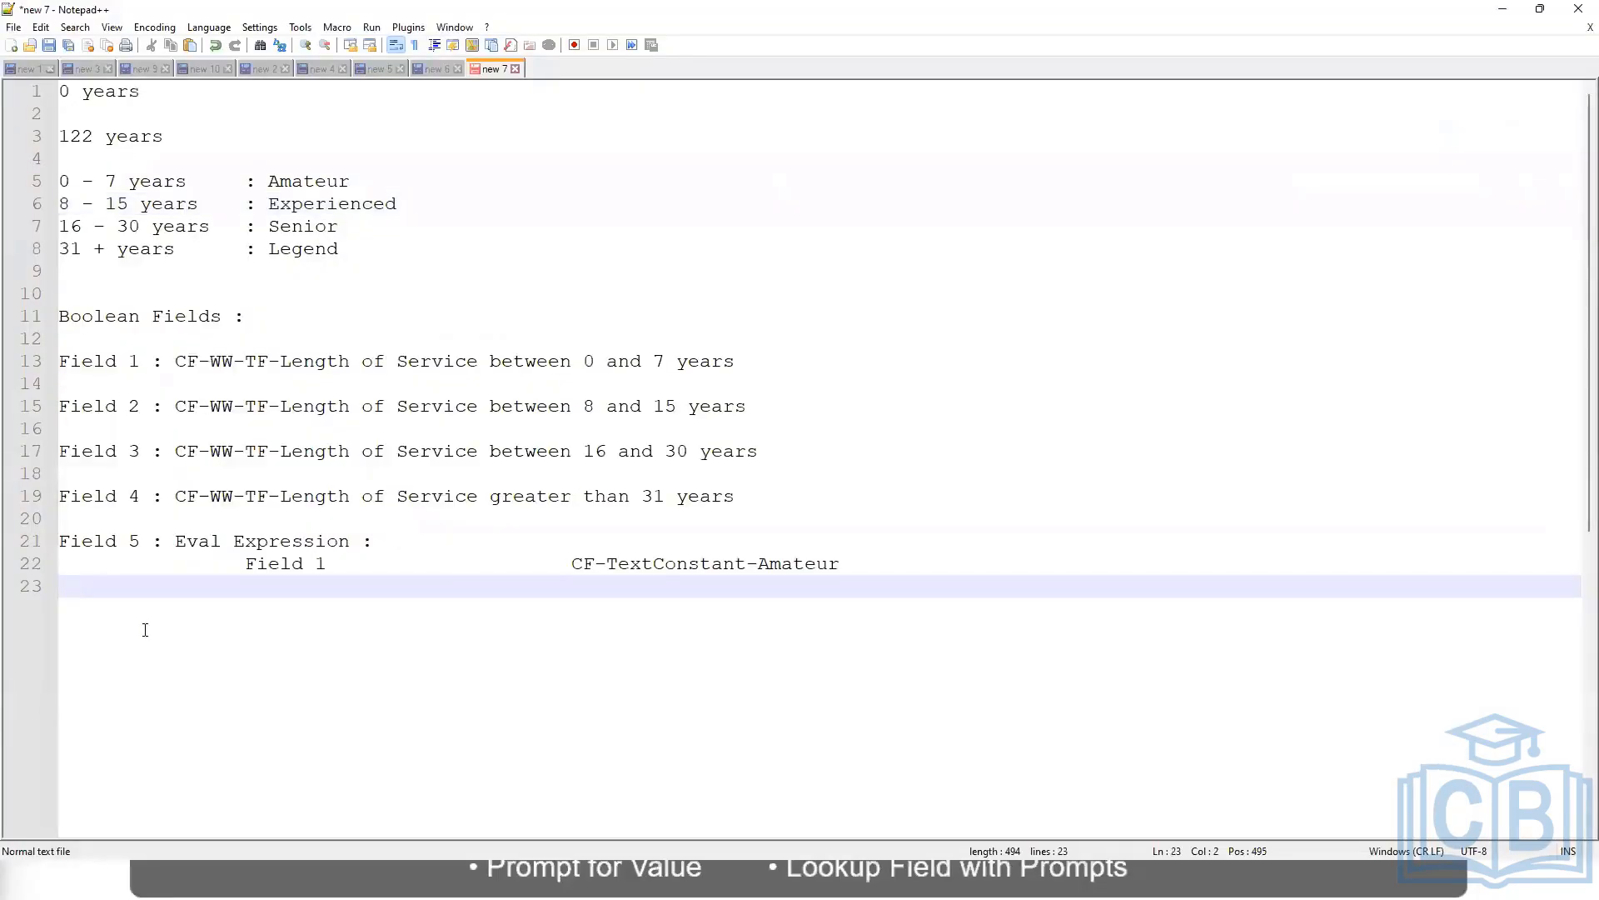
key(Return)
key(Return)
key(Return)
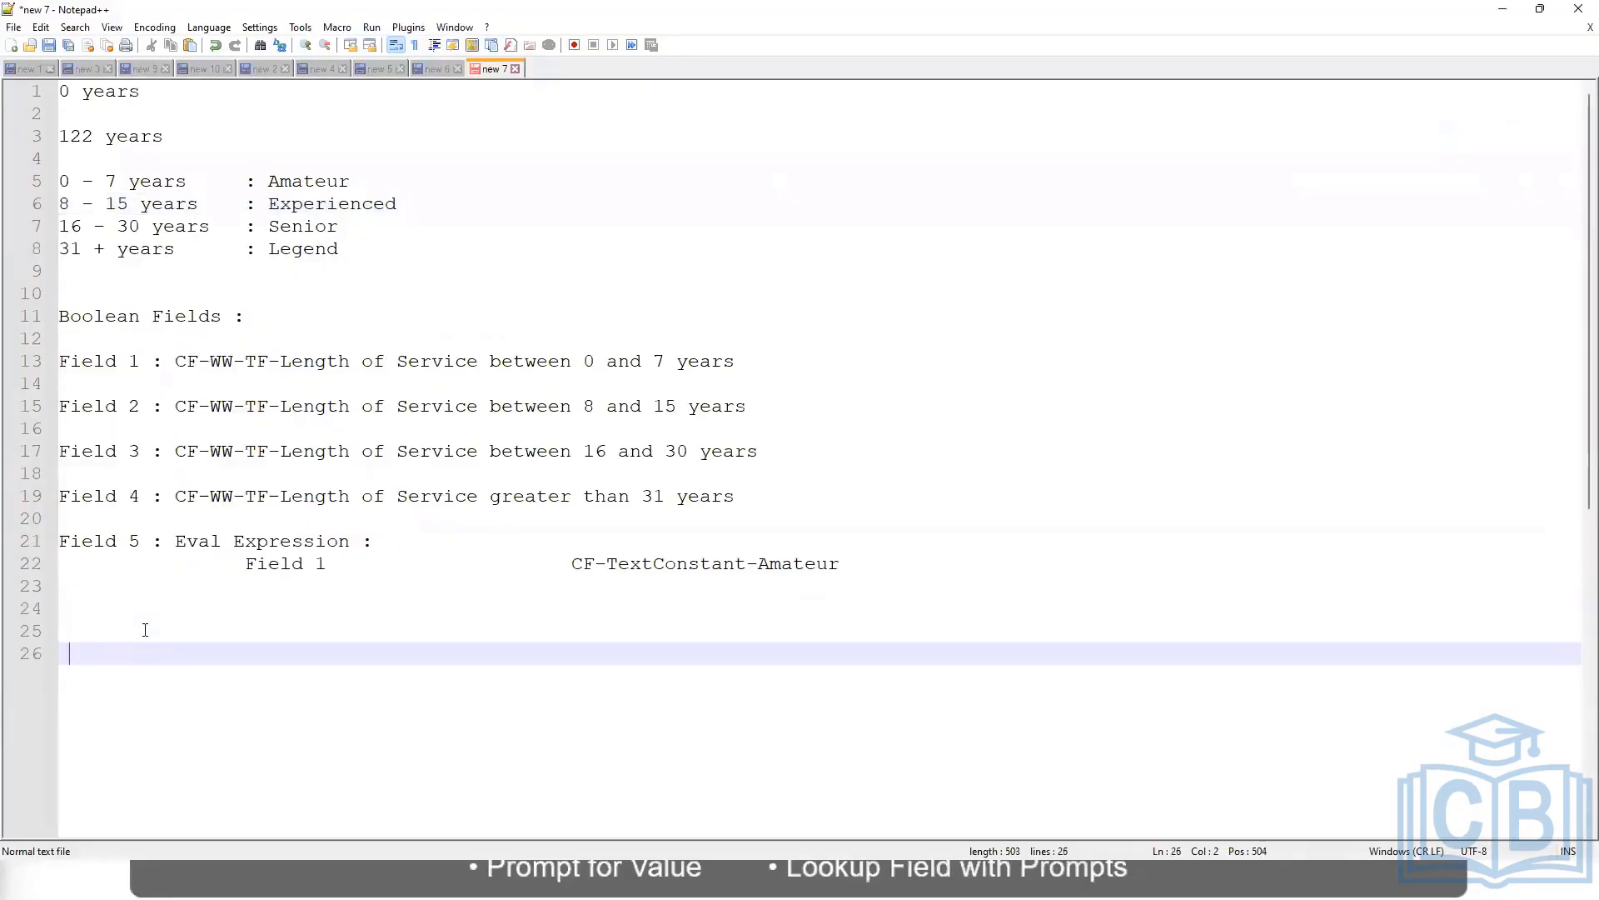
key(BackSpace)
text(10,000 USD                  1,000,000)
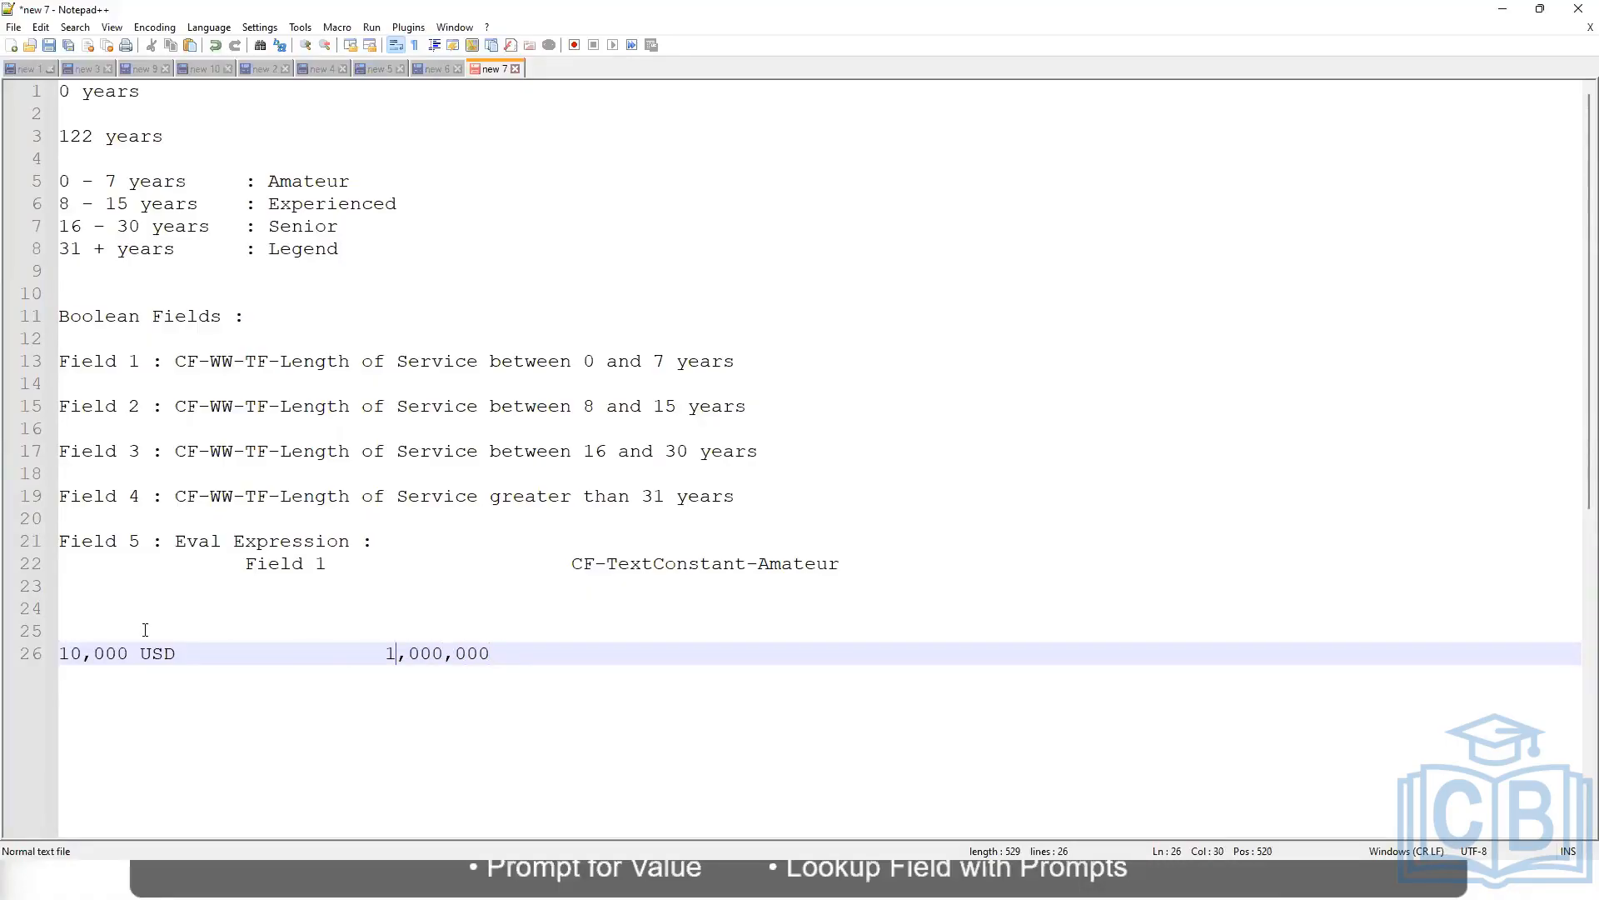
key(Right)
key(Right)
key(Right)
key(Right)
text(USD)
key(Return)
key(Return)
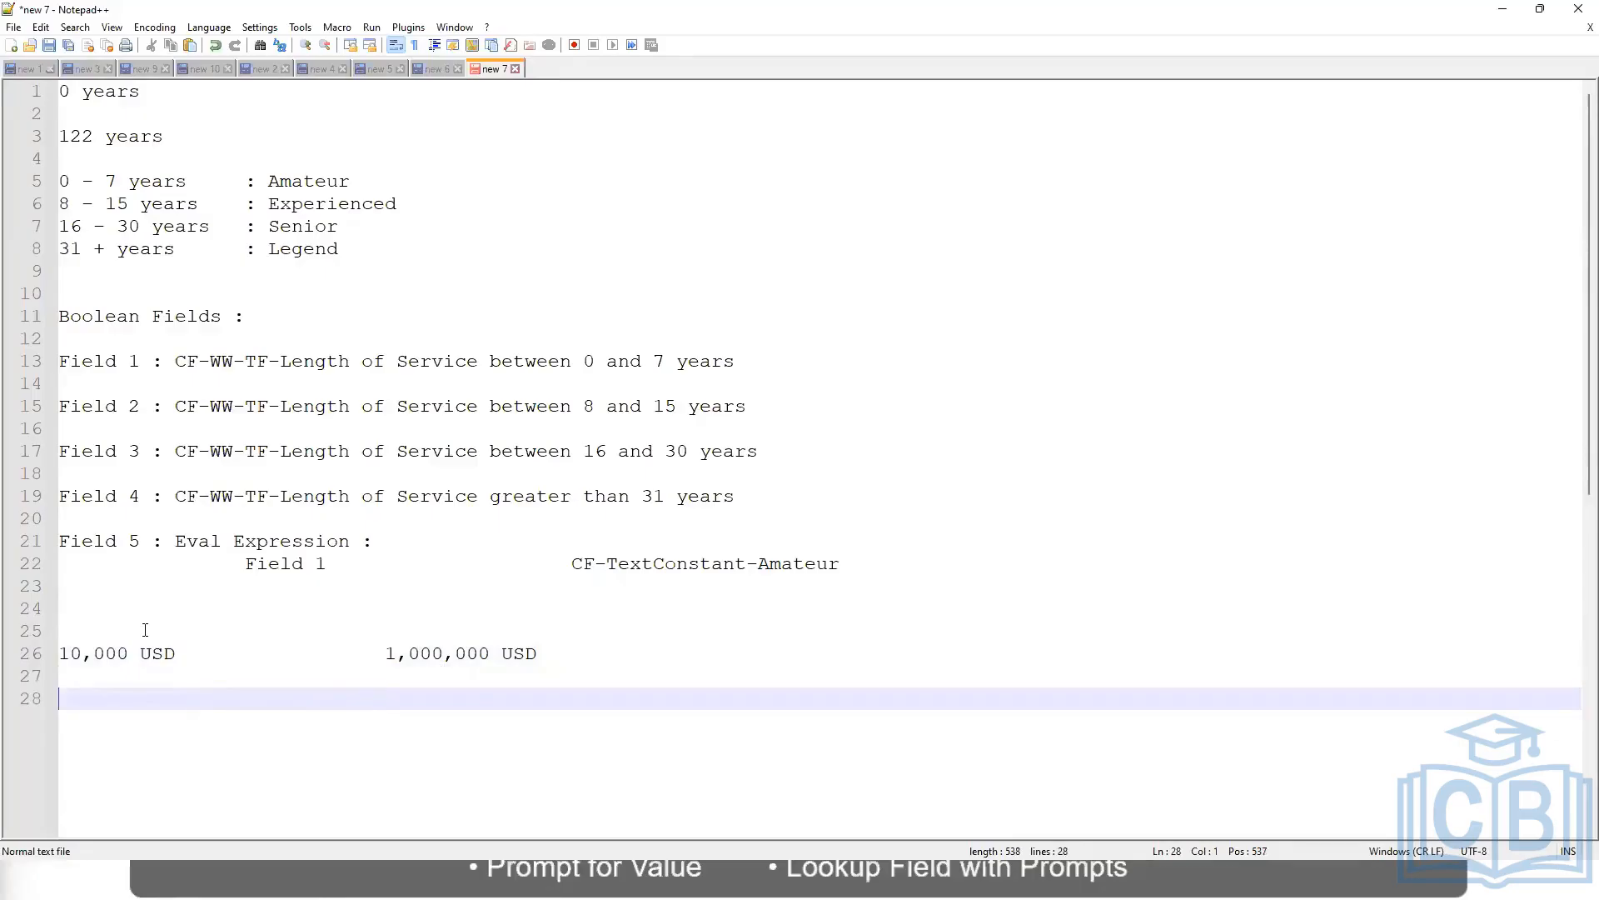
- List the bands 10 - 50,000 : Low, 50,001 - 150,000 : Medium and > 150,000 : High under the USD amounts
text(10 - 50,000             : Low)
key(Return)
key(Return)
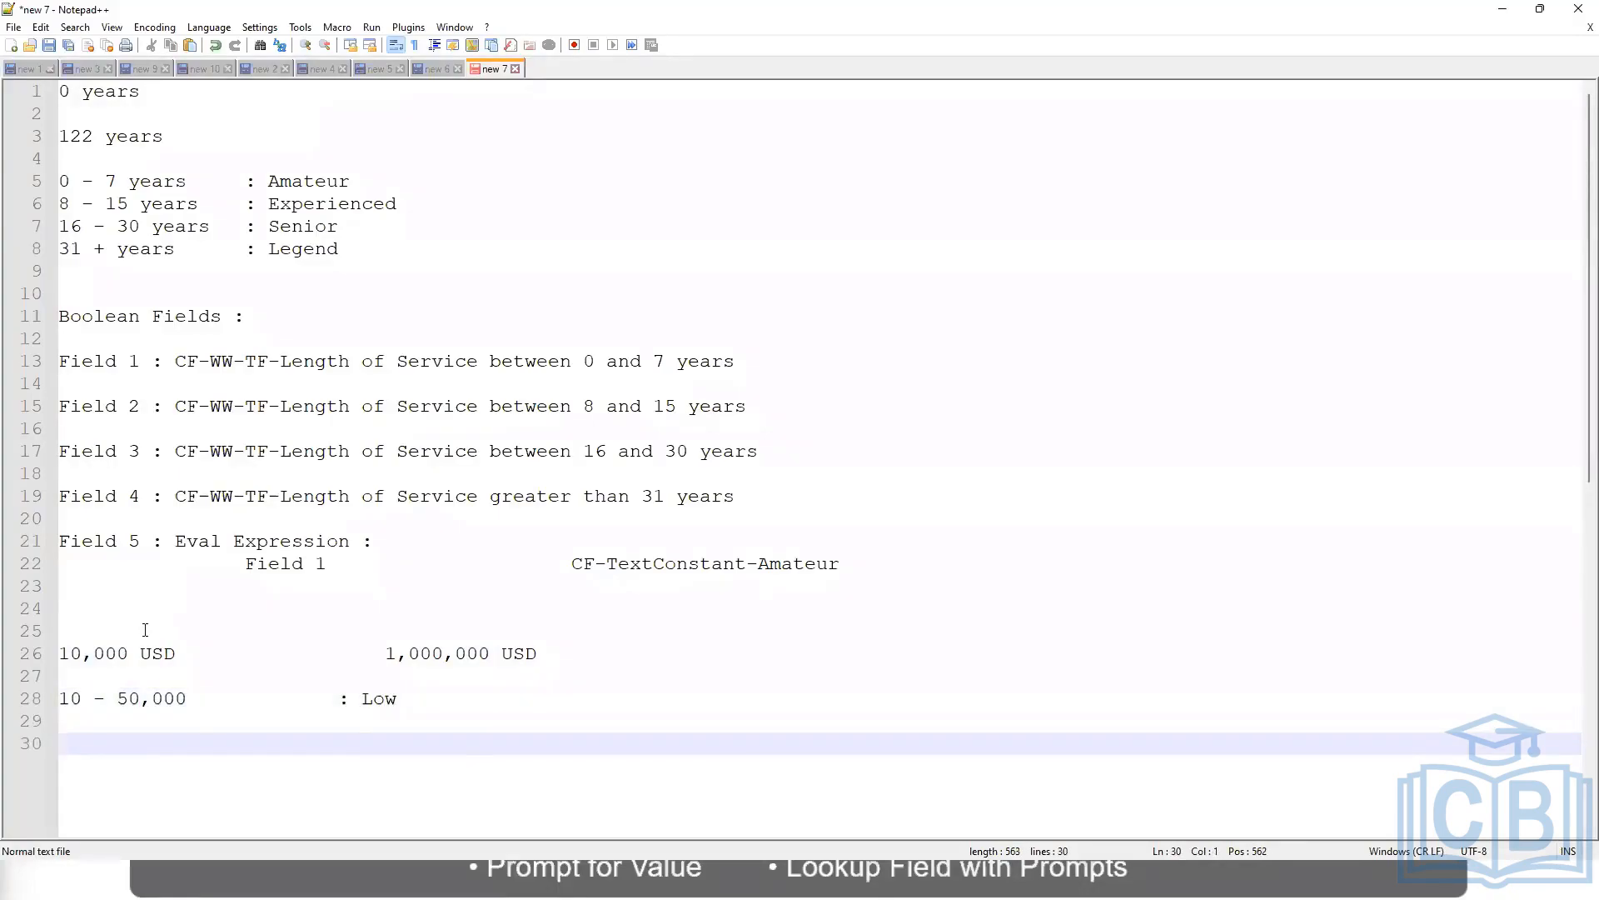
key(Up)
text(50,00)
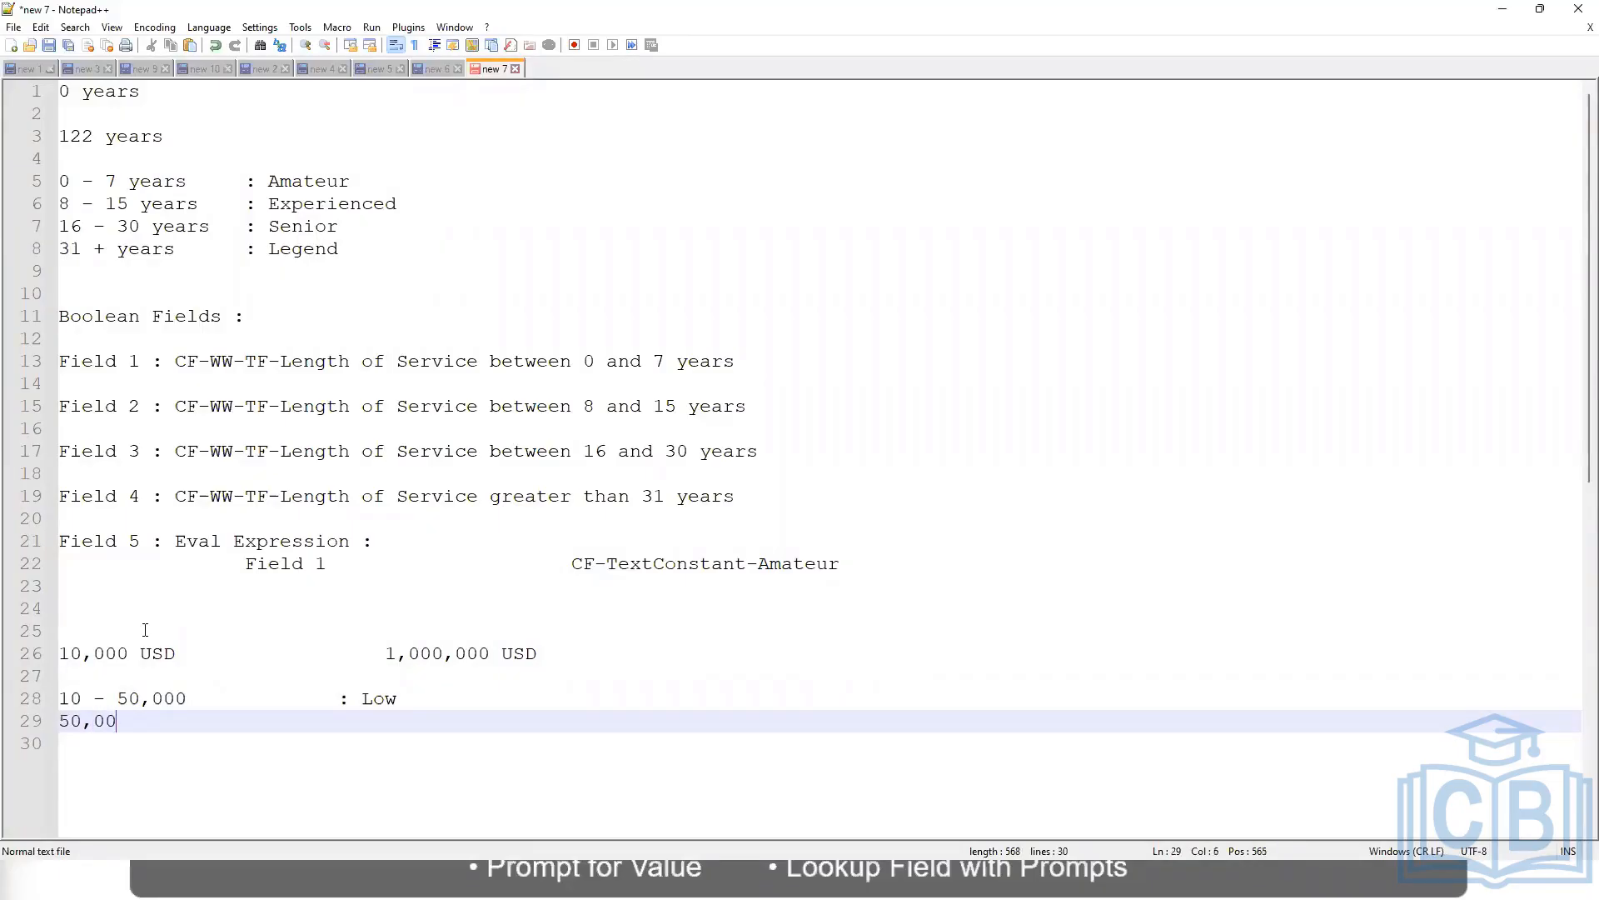
text(1 - 150,000        : Medium)
key(Return)
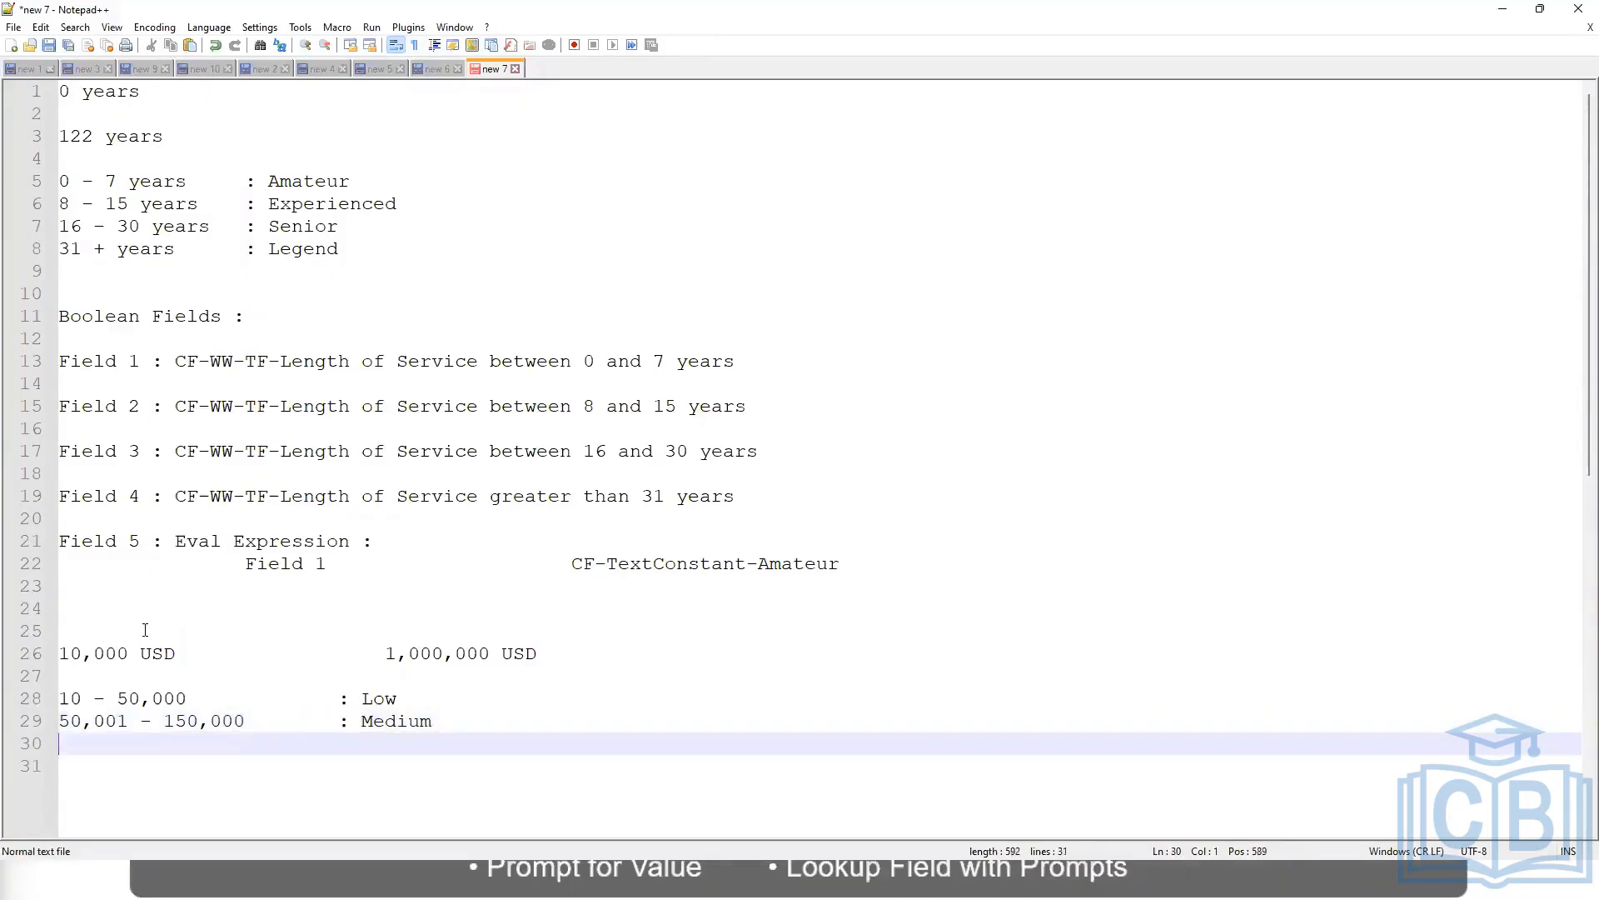
text(50,000)
key(Tab)
key(Tab)
key(Tab)
text(: High)
- Review the USD amounts against the Low, Medium and High bands in the notes
click(52, 654)
click(70, 654)
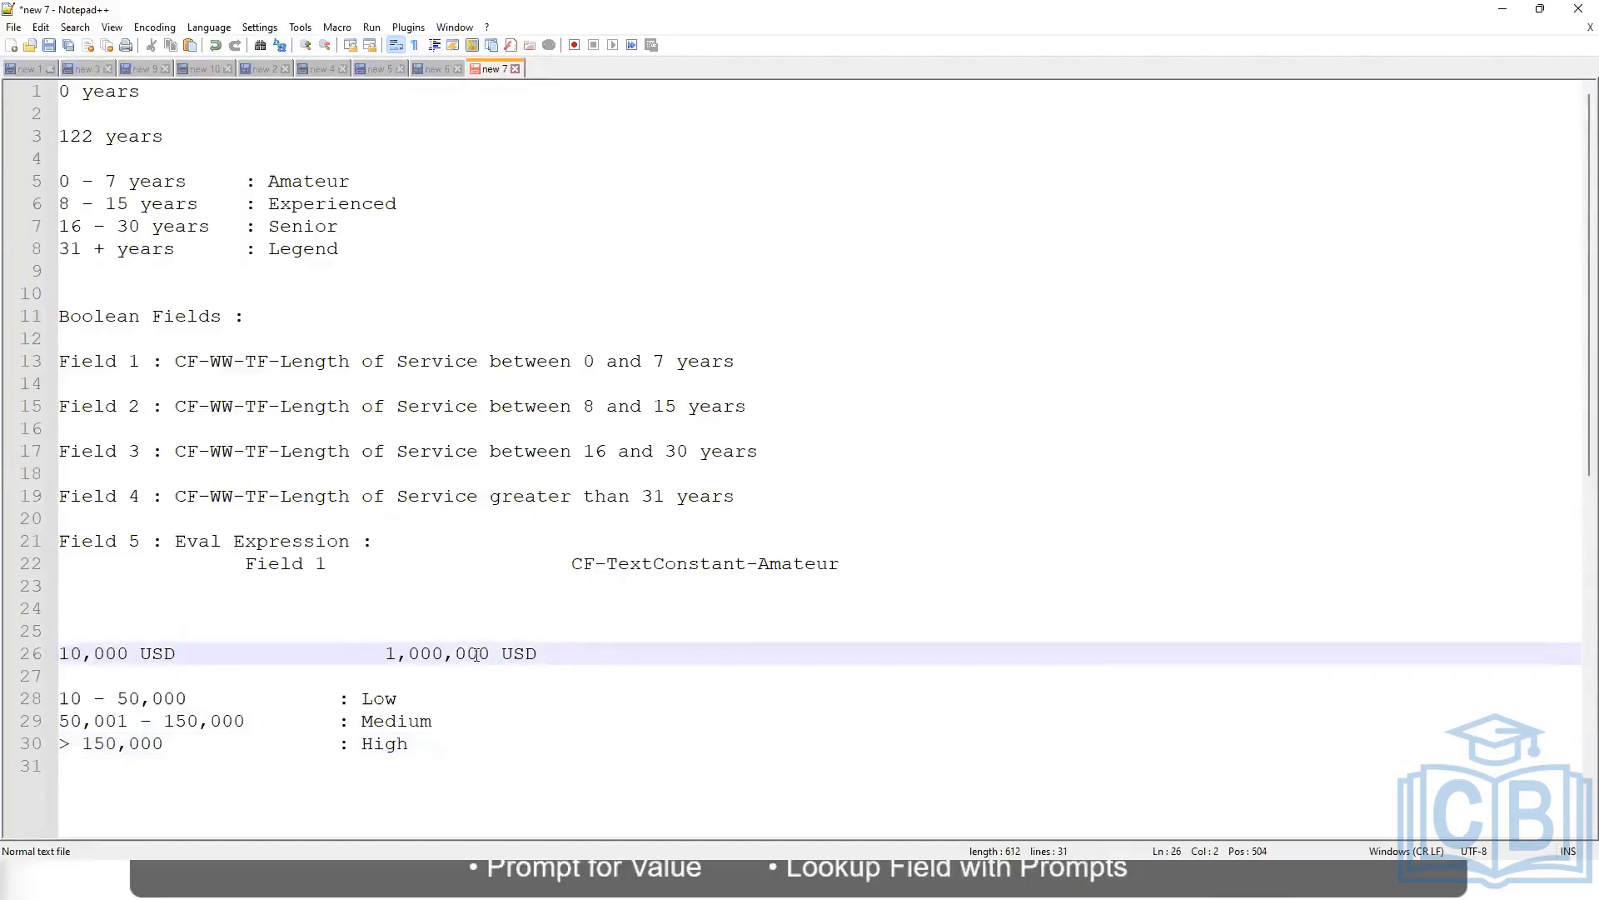
double_click(481, 654)
click(296, 721)
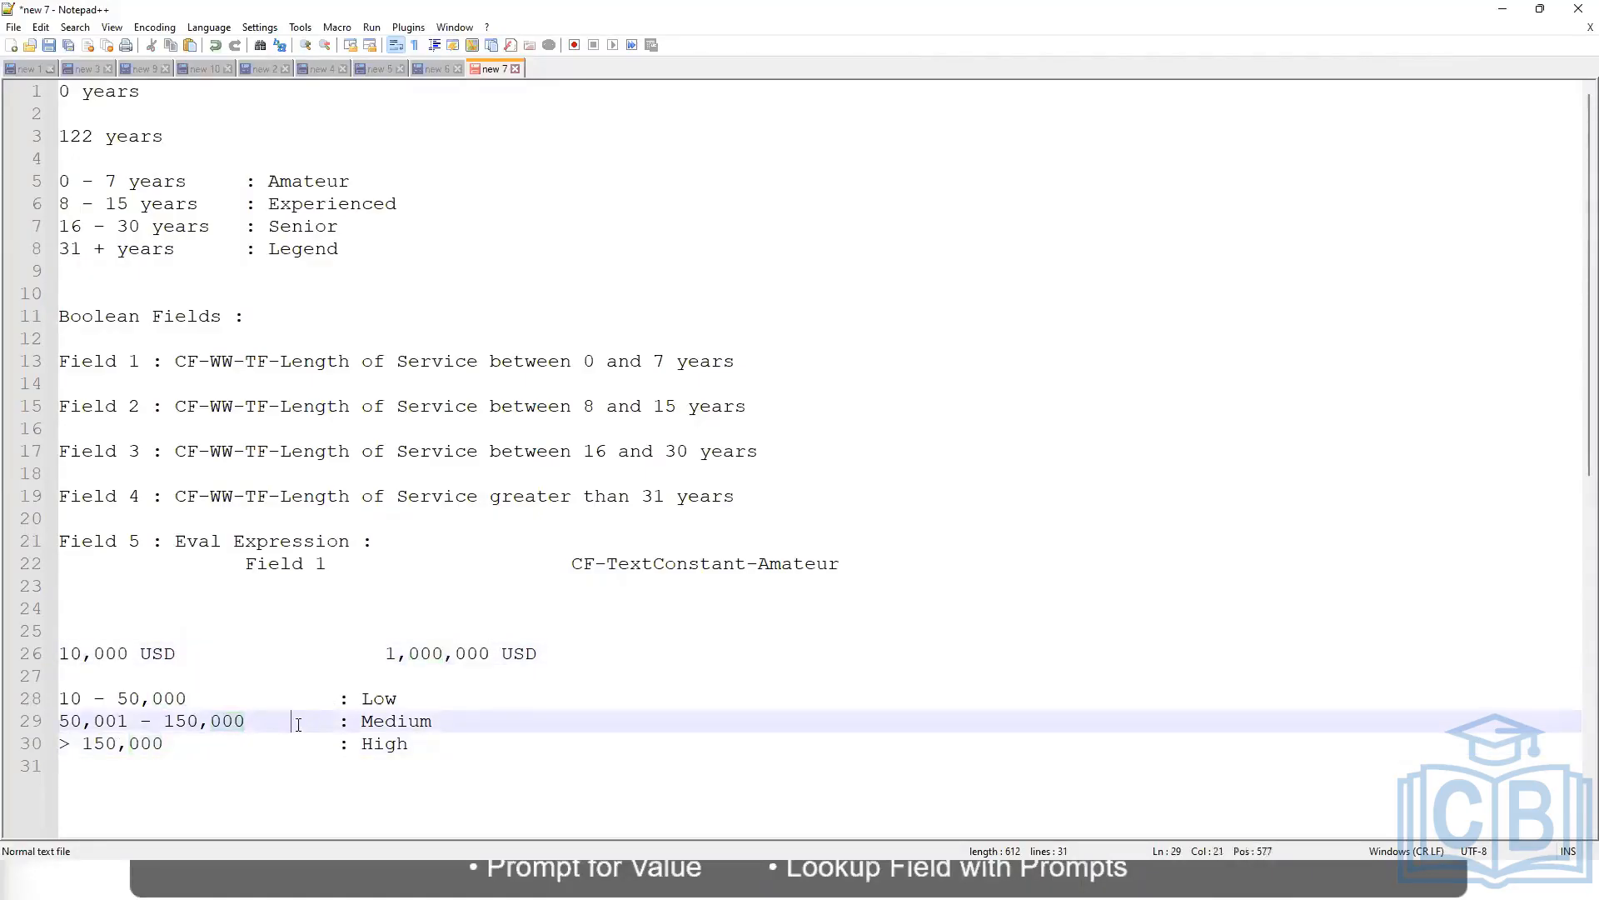
click(53, 656)
click(491, 655)
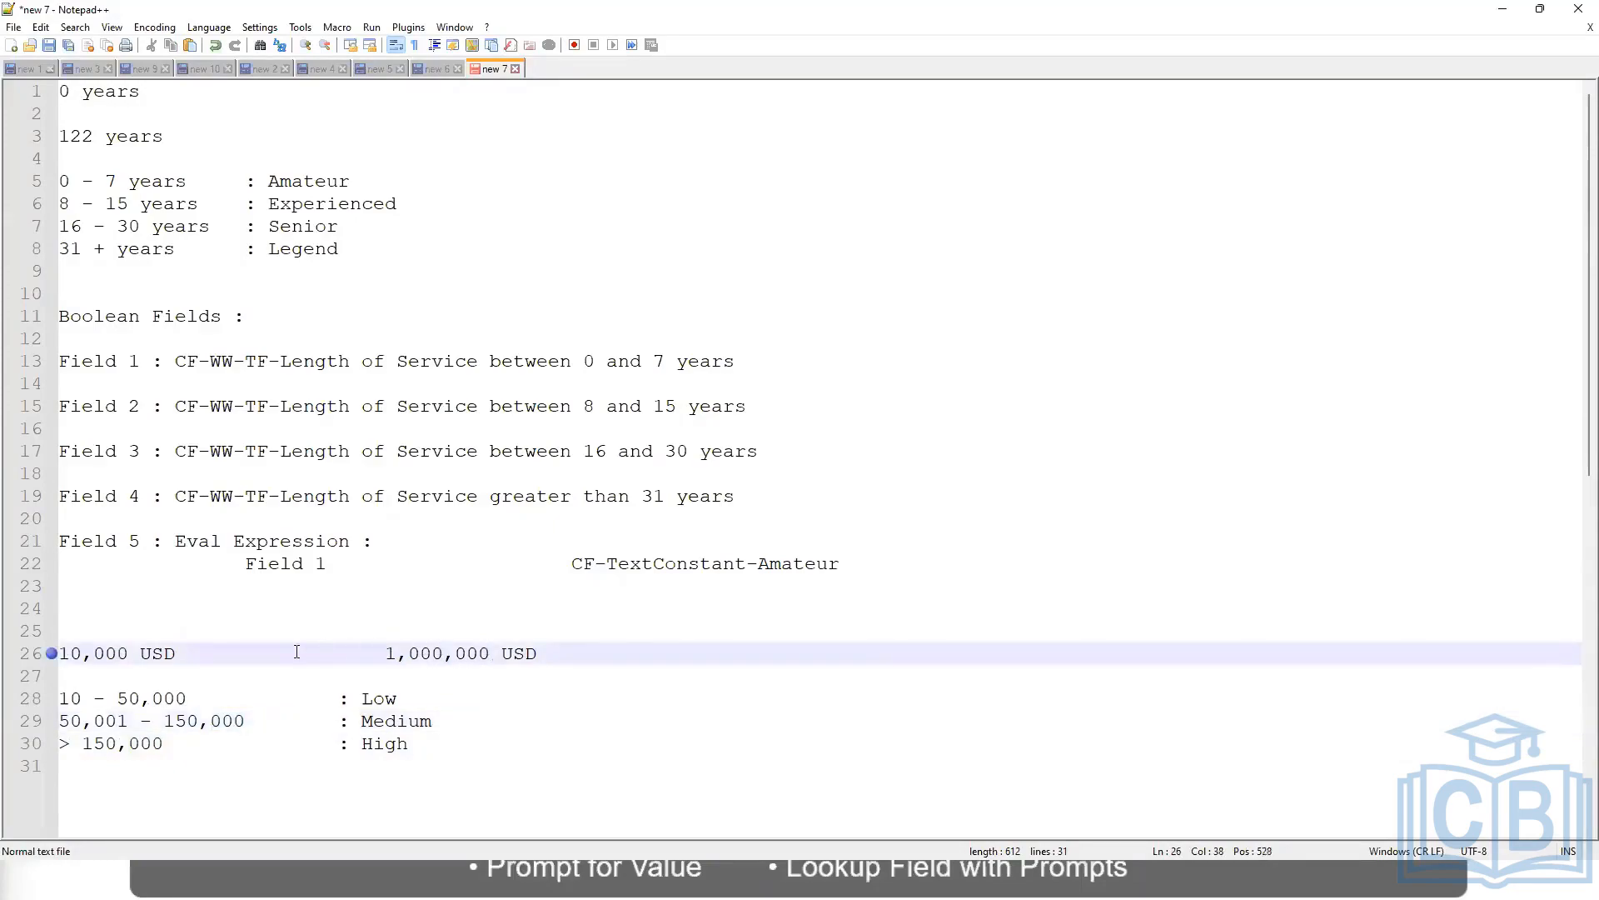
click(391, 698)
click(385, 743)
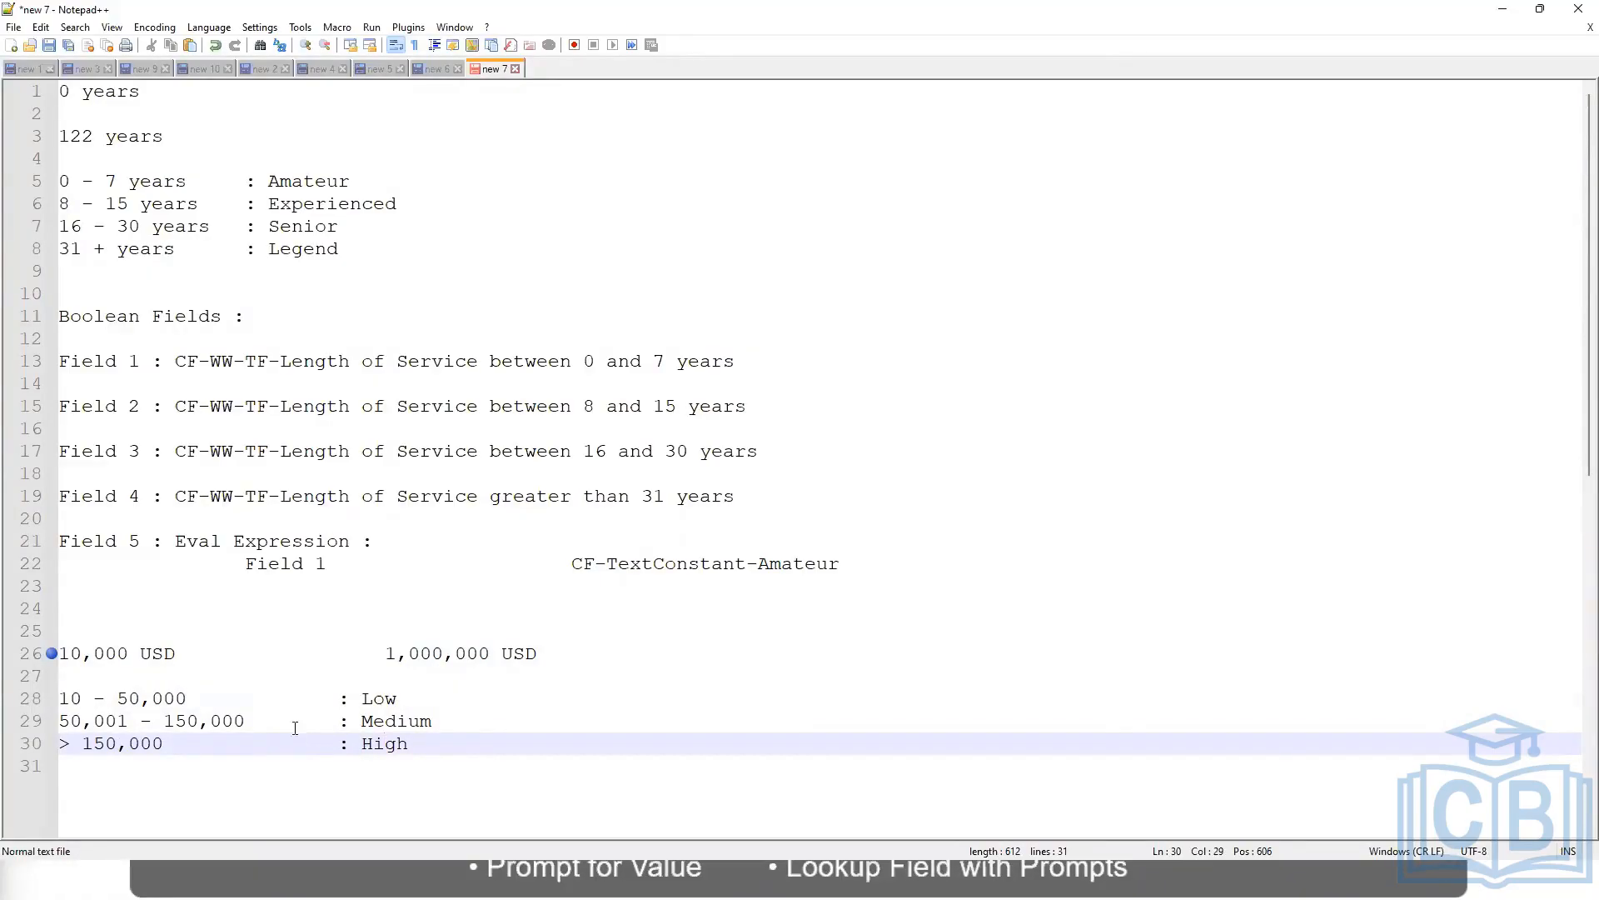
click(199, 673)
click(383, 763)
- Replace the USD amounts and their bands with the text "If the First name starts with : A - G :"
click(406, 742)
drag(420, 743, 29, 652)
text(I)
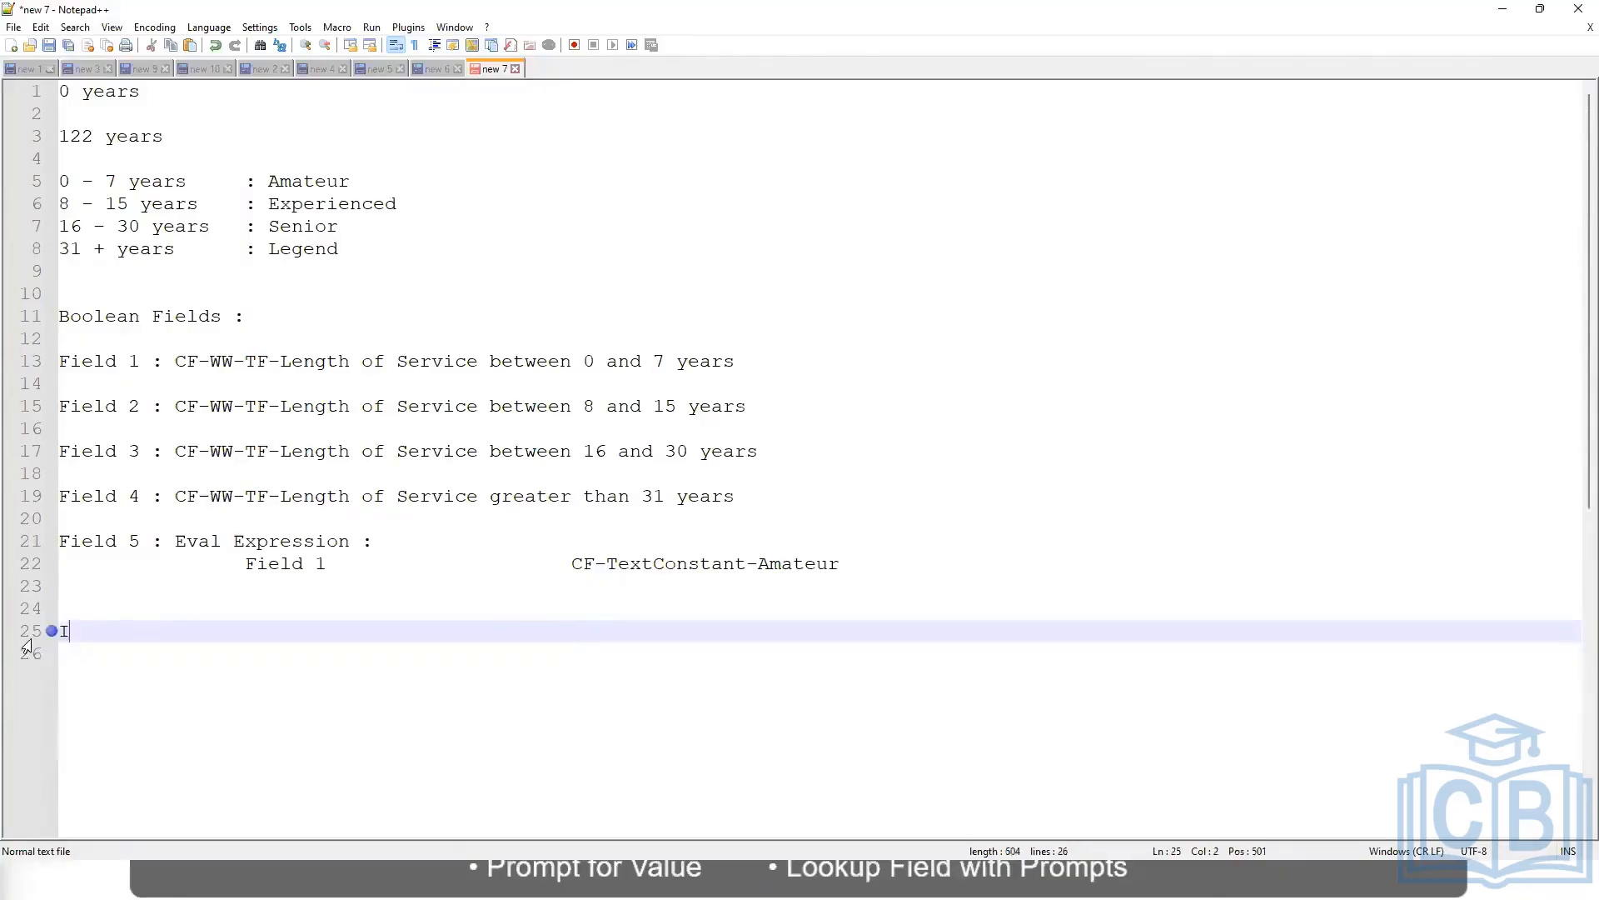
text(f the First name )
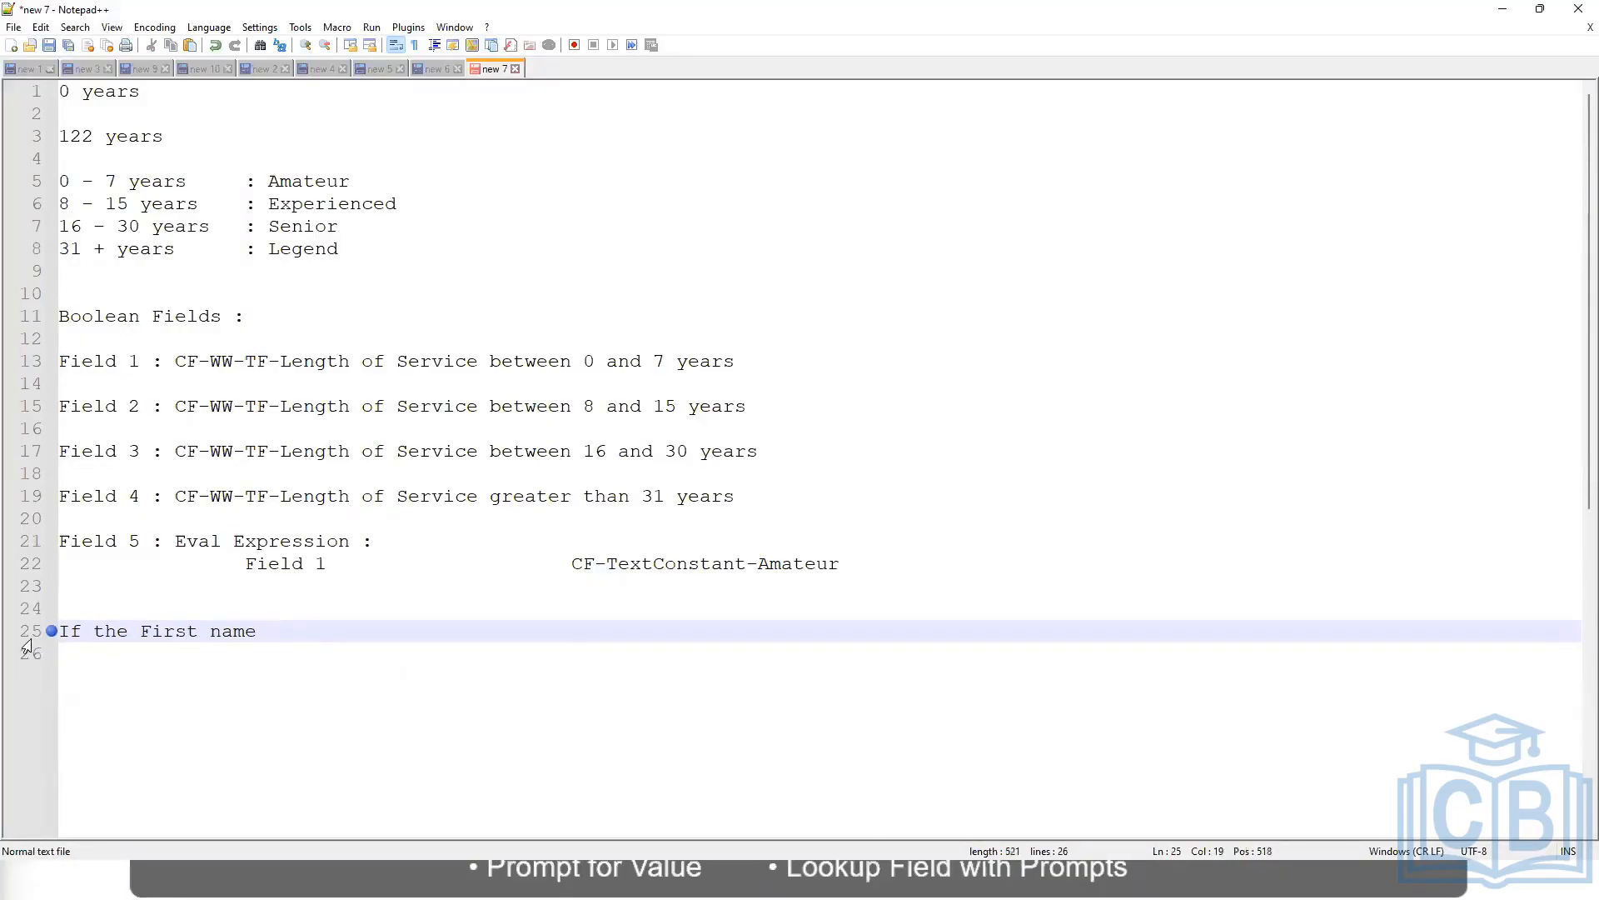
text(starts with : A - G :)
- Complete the A - G line with the label "A Listers" in double quotes and start a new line
text(A lI)
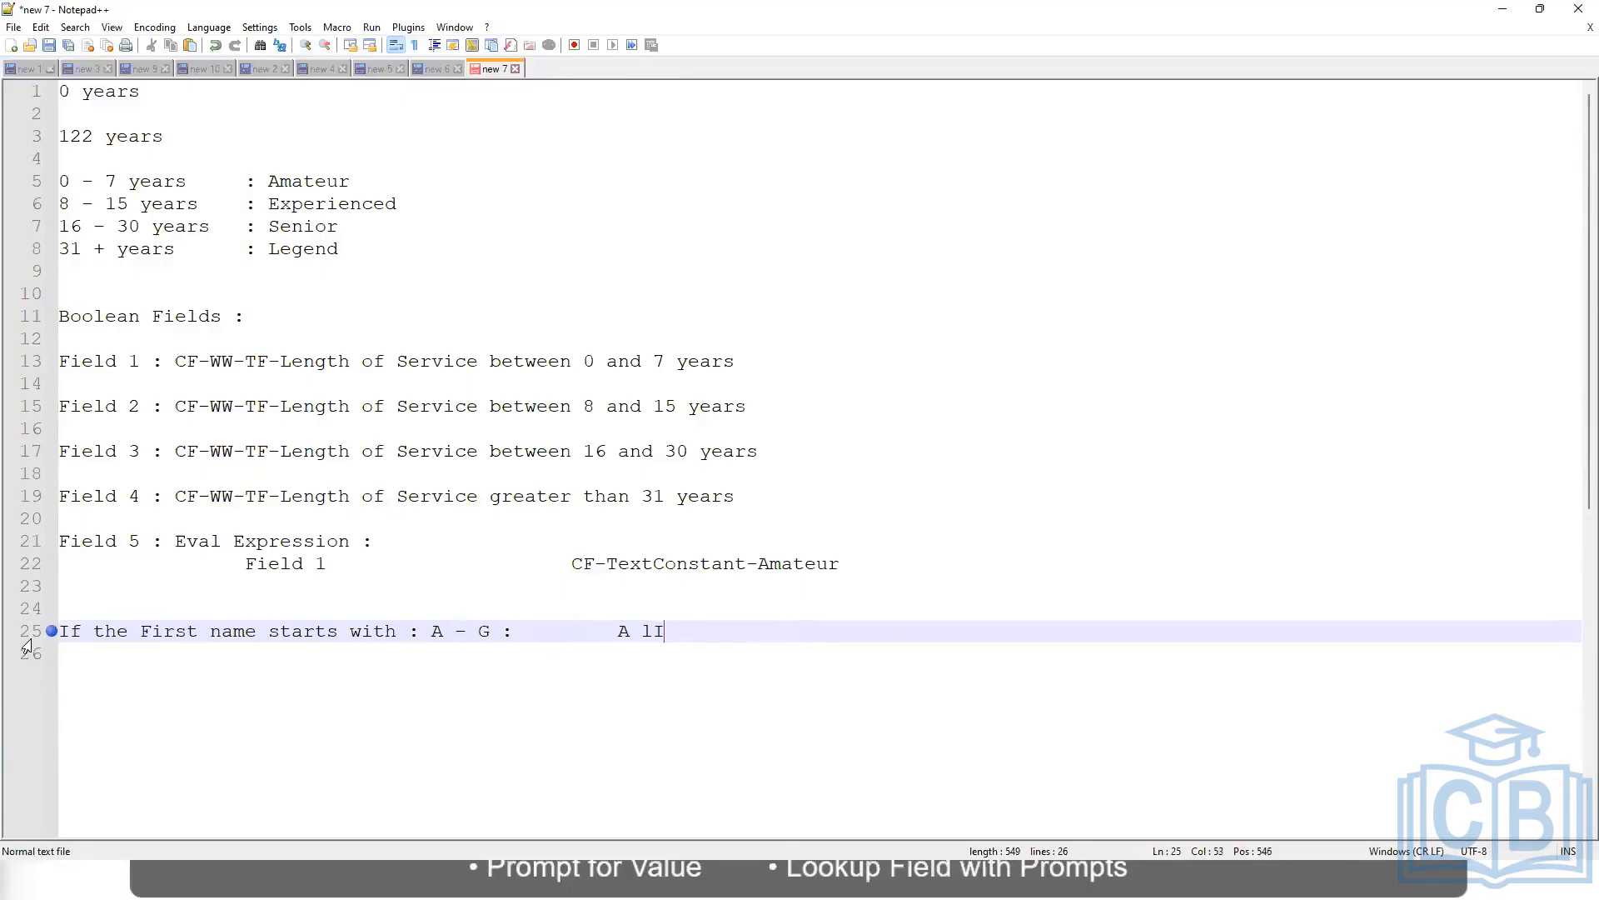
key(BackSpace)
text(Listers)
text("")
key(Right)
key(Delete)
key(Right)
key(Return)
text(")
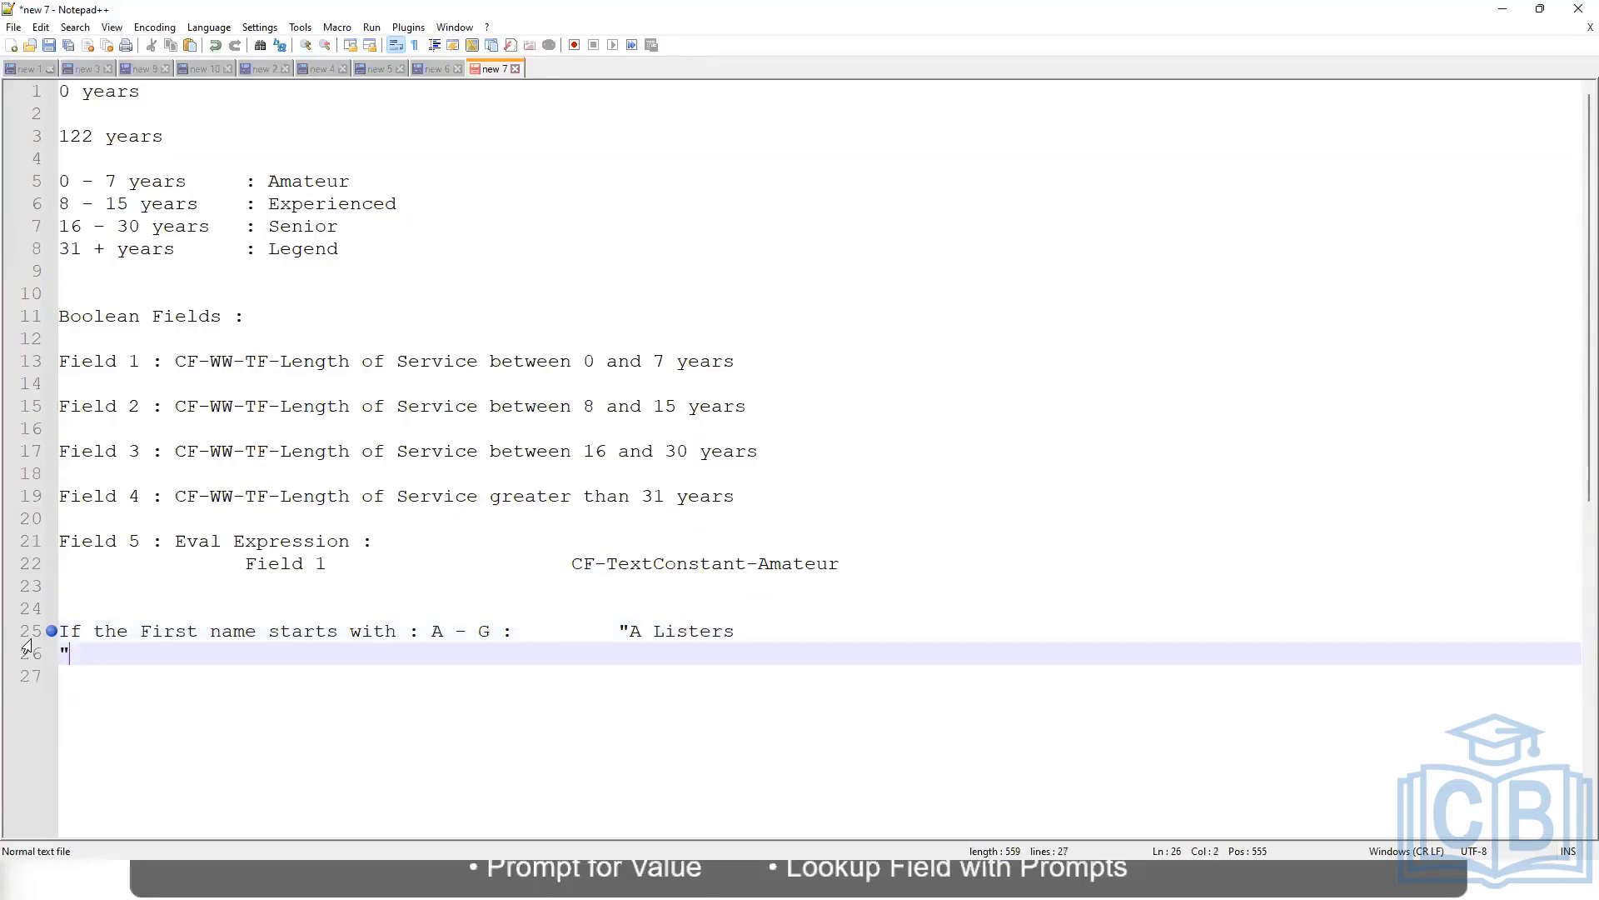
key(BackSpace)
key(BackSpace)
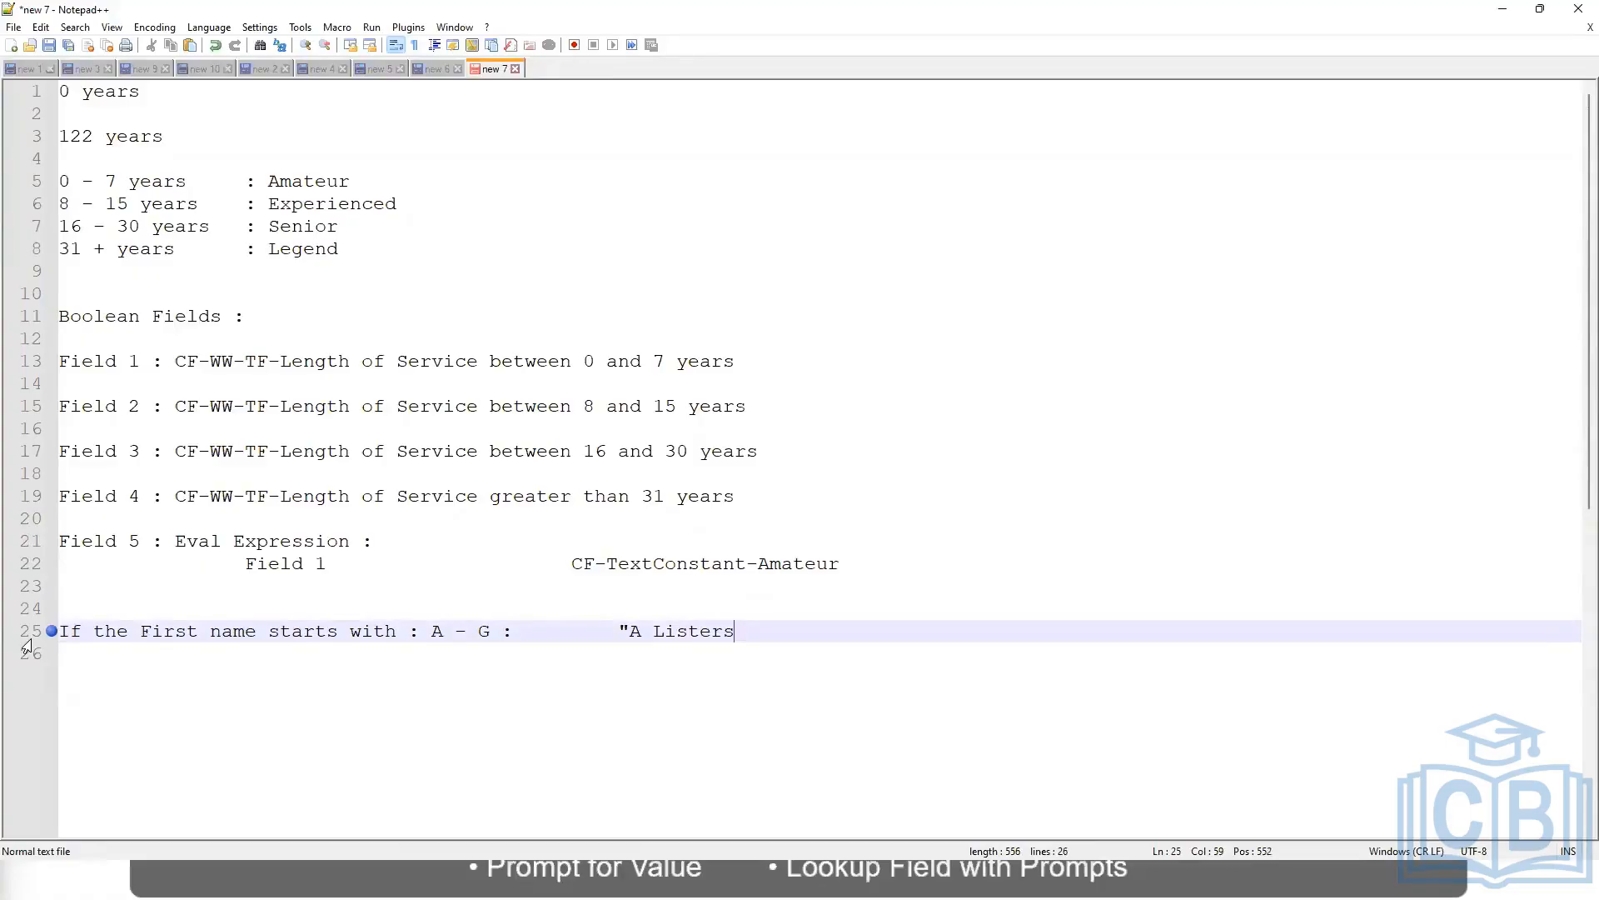
text("")
key(BackSpace)
key(Return)
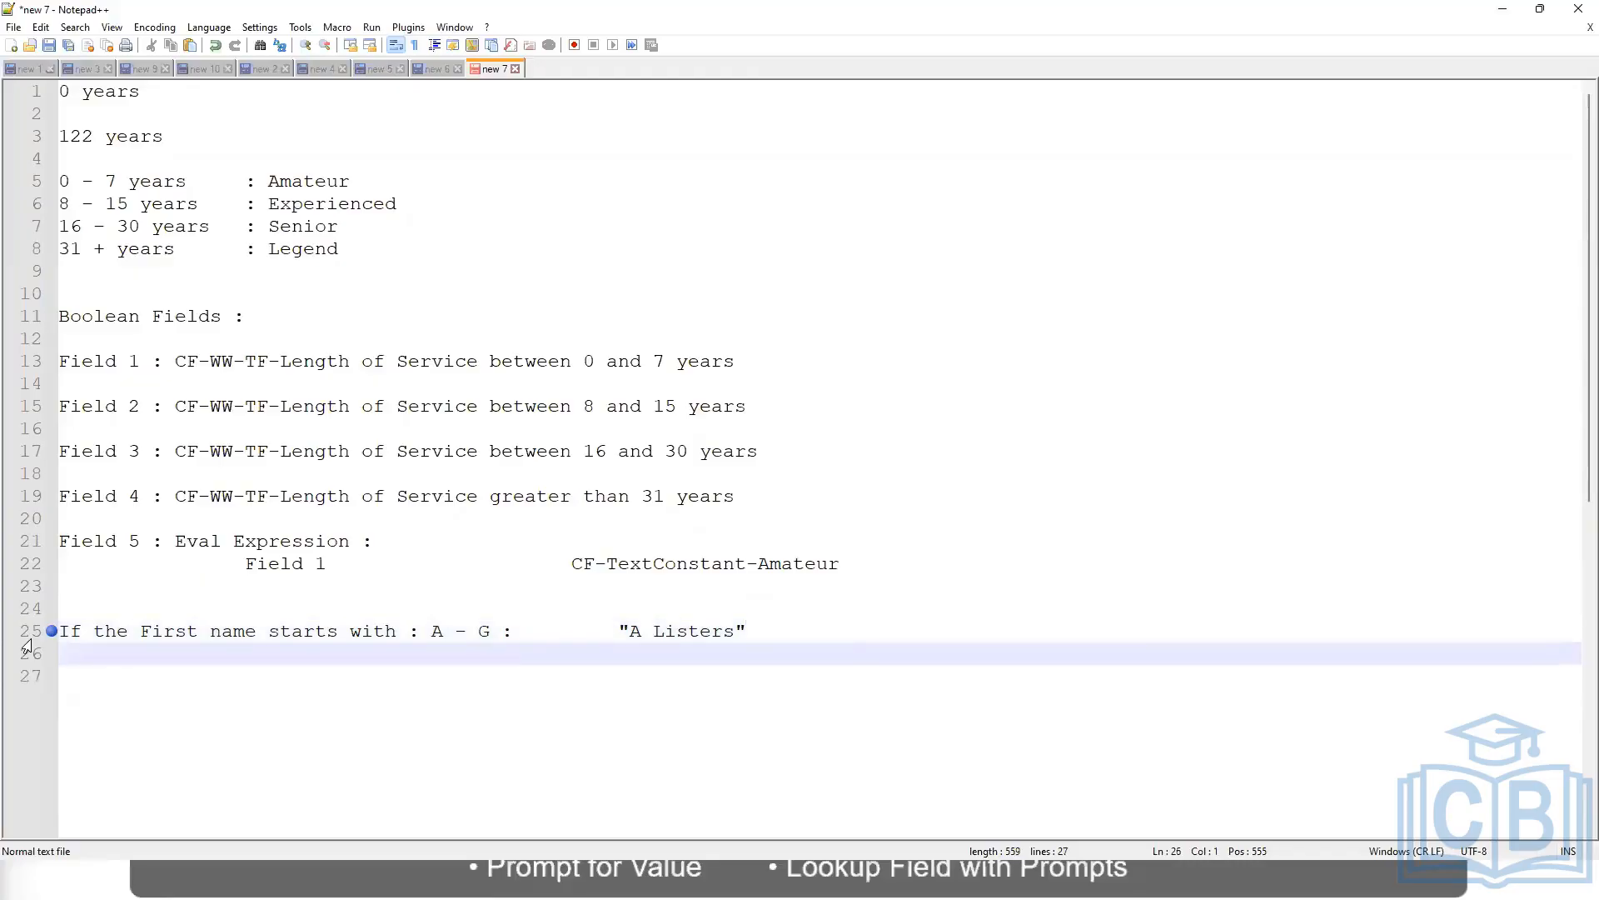
- Add the line H - P with the label "His Majesty" in double quotes
text(H -)
text(P)
key(Tab)
key(Tab)
key(Tab)
text("His Majesty"")
key(Return)
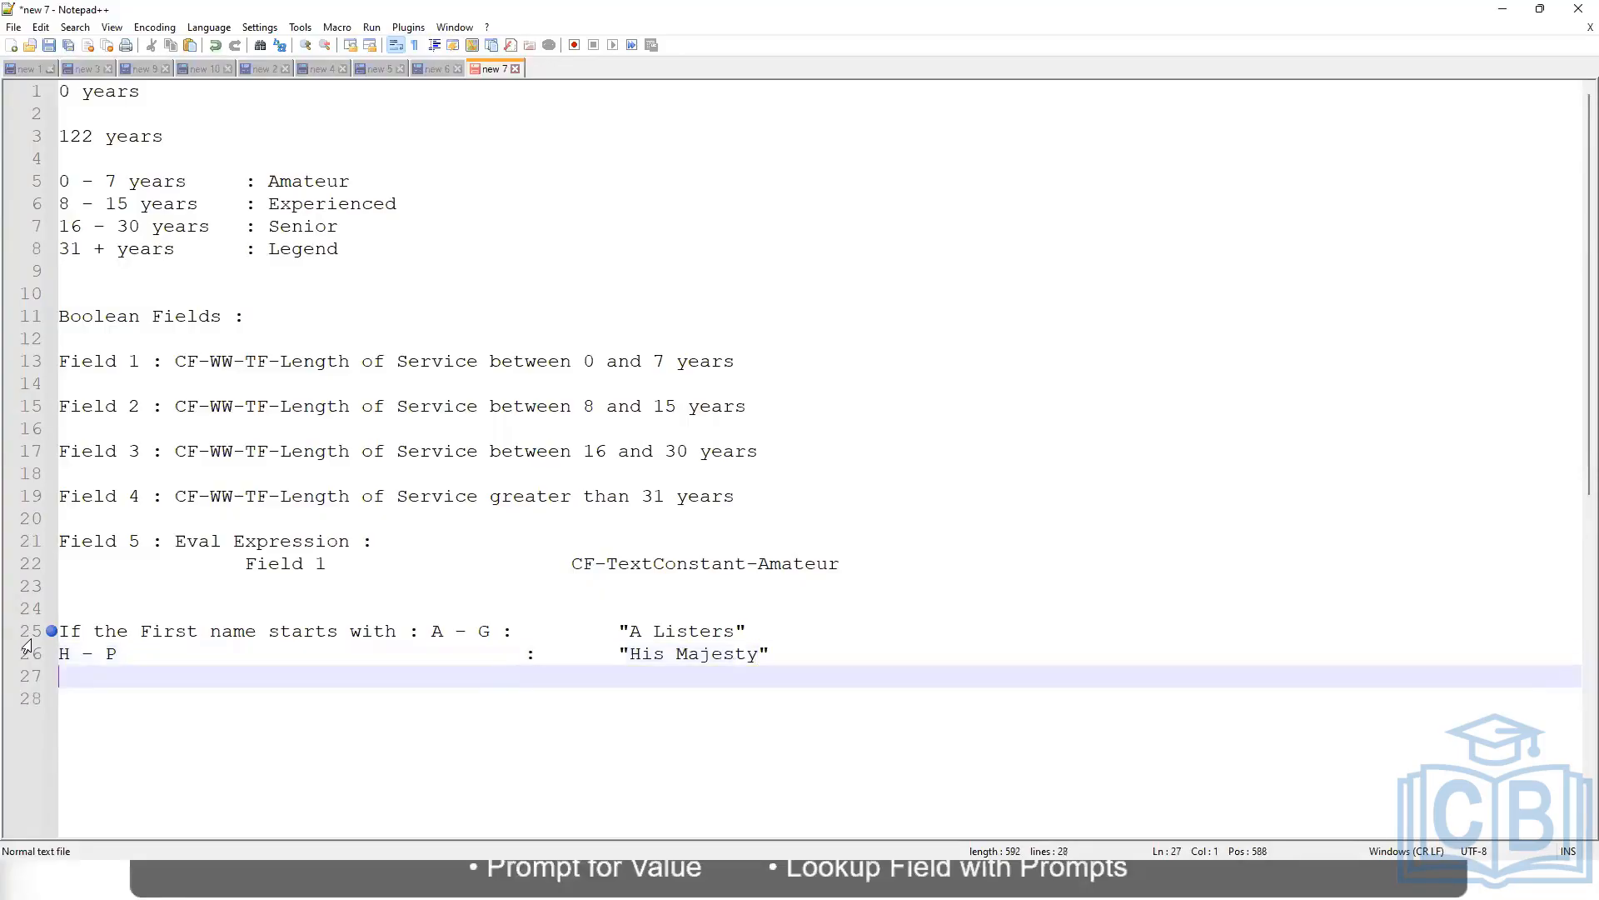
- Add the line L - Z with the label "Lords" in double quotes
text(L)
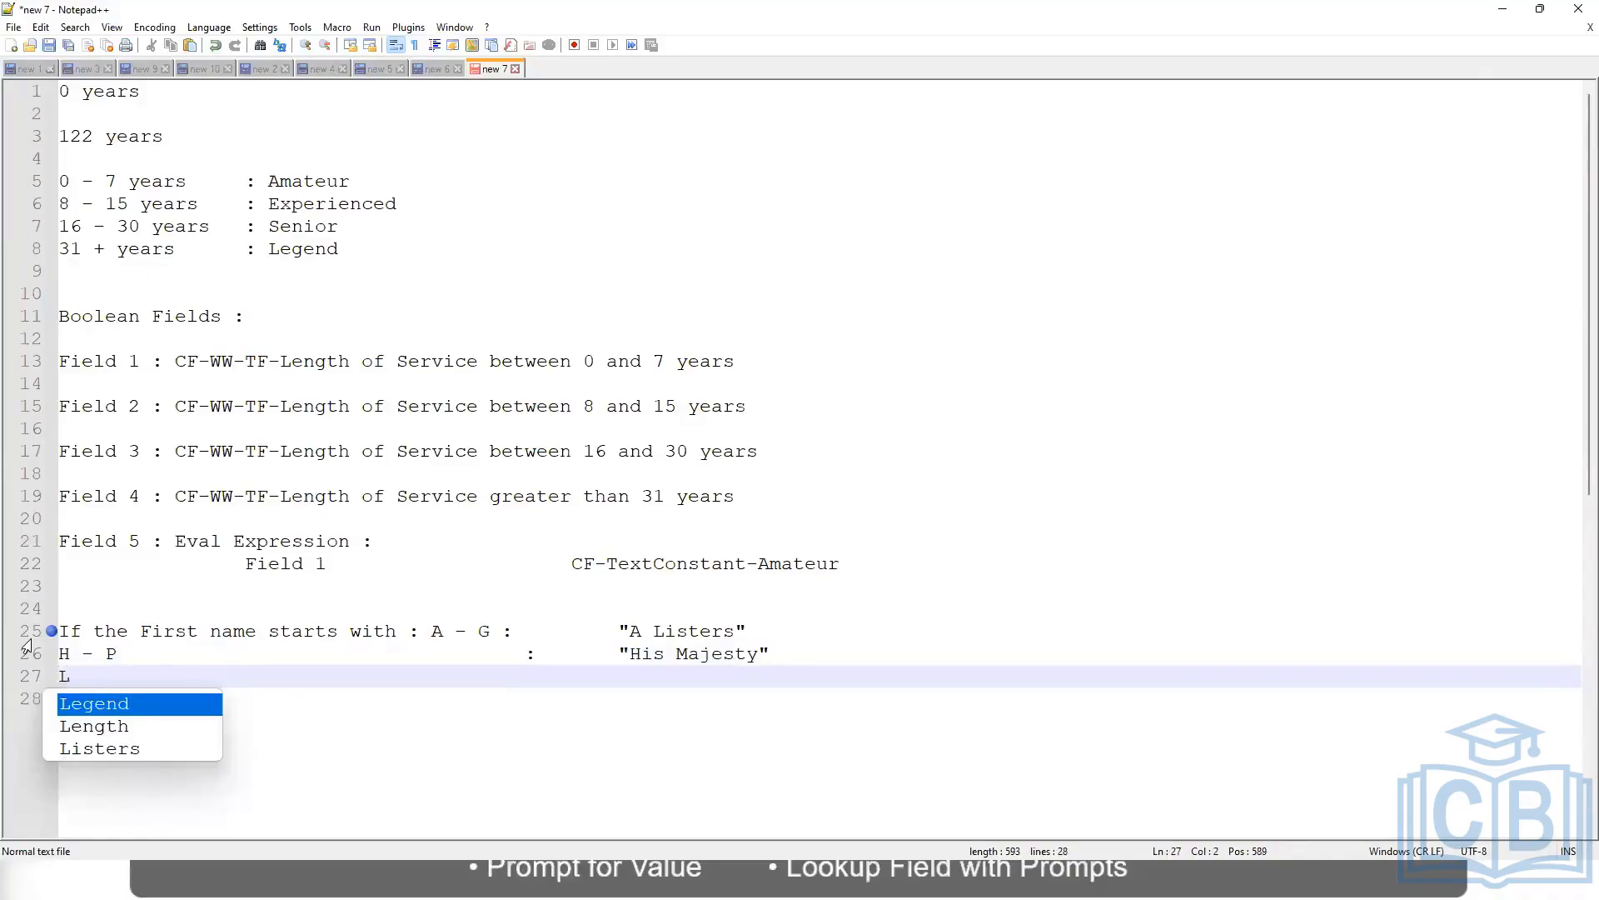
text( - Z)
key(Tab)
key(Tab)
key(Tab)
key(Tab)
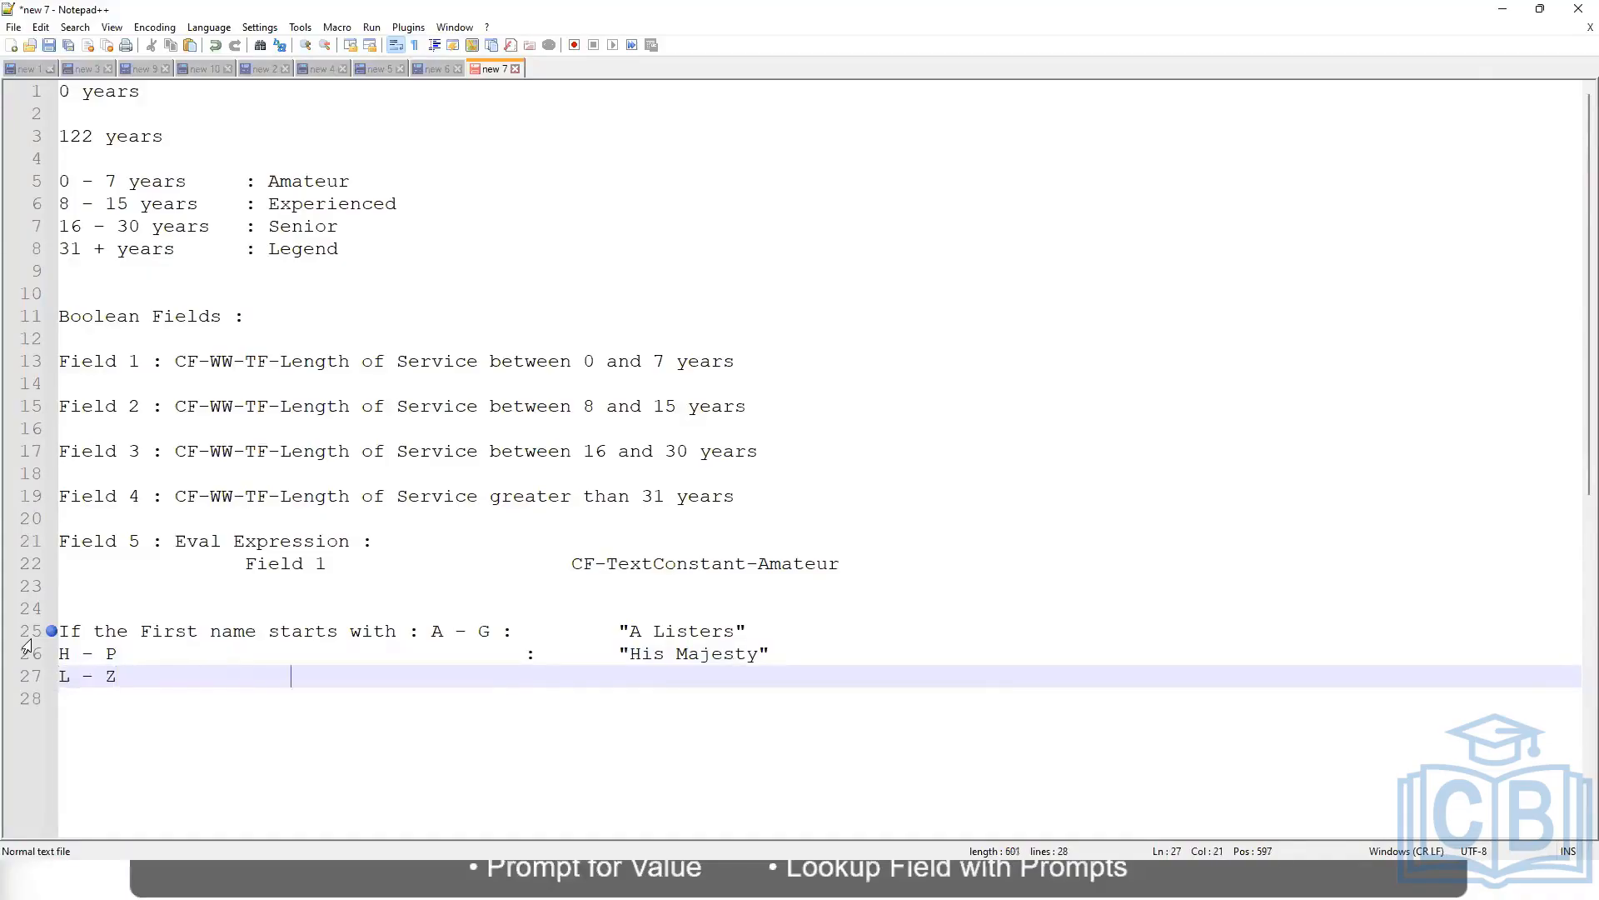
text(:       "Lords"")
click(690, 677)
drag(714, 679, 626, 630)
click(665, 630)
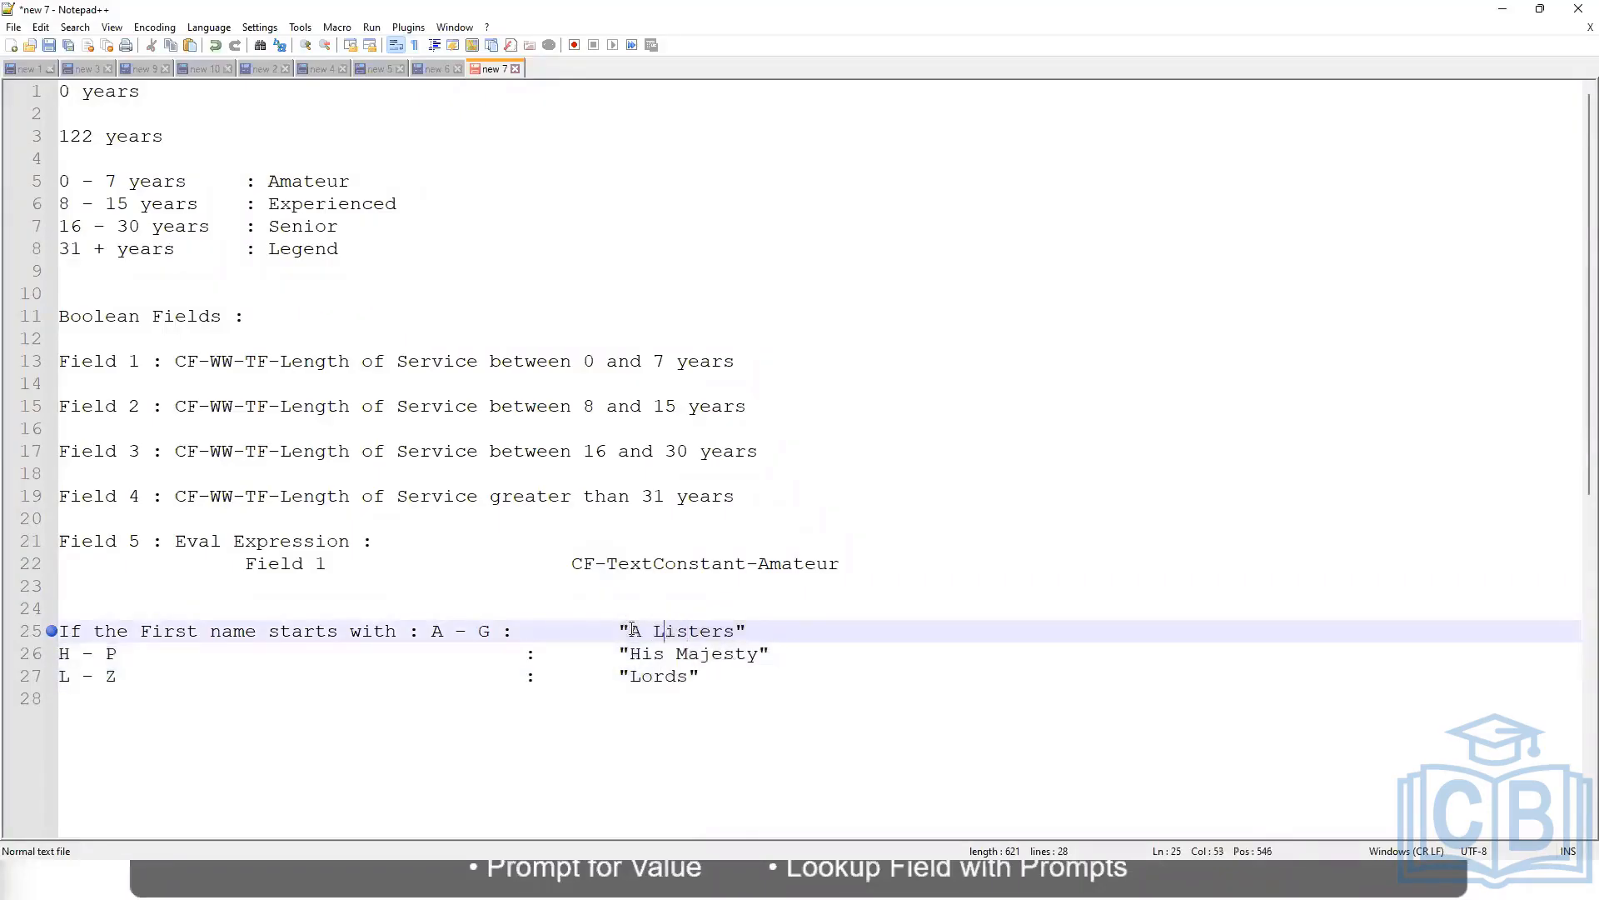
click(632, 631)
drag(633, 631, 766, 631)
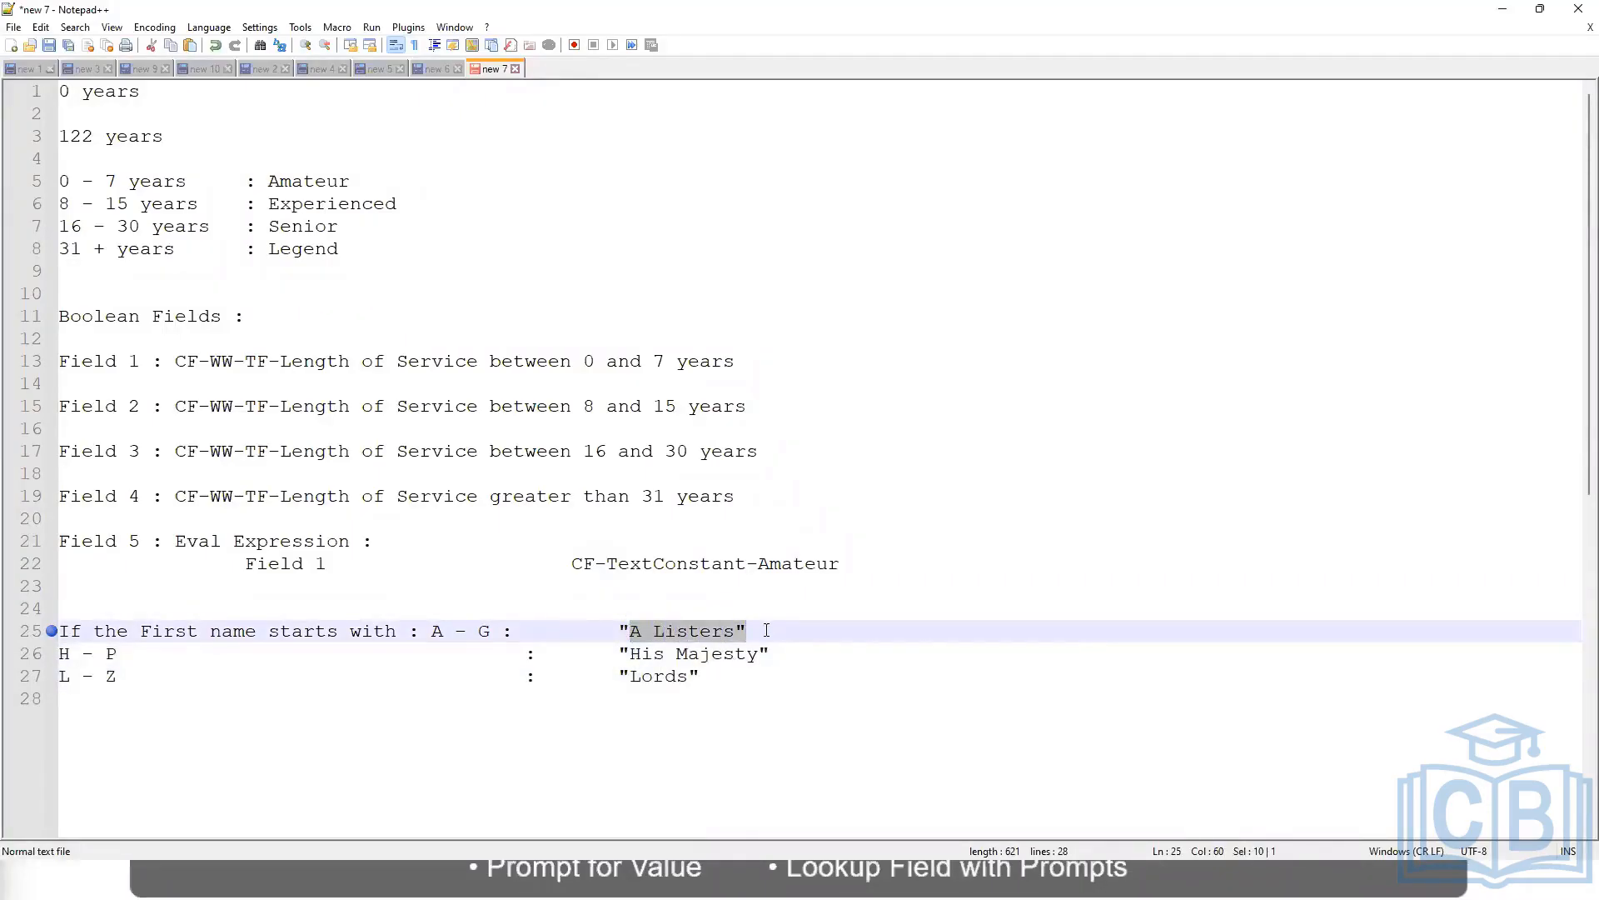
click(719, 658)
click(605, 660)
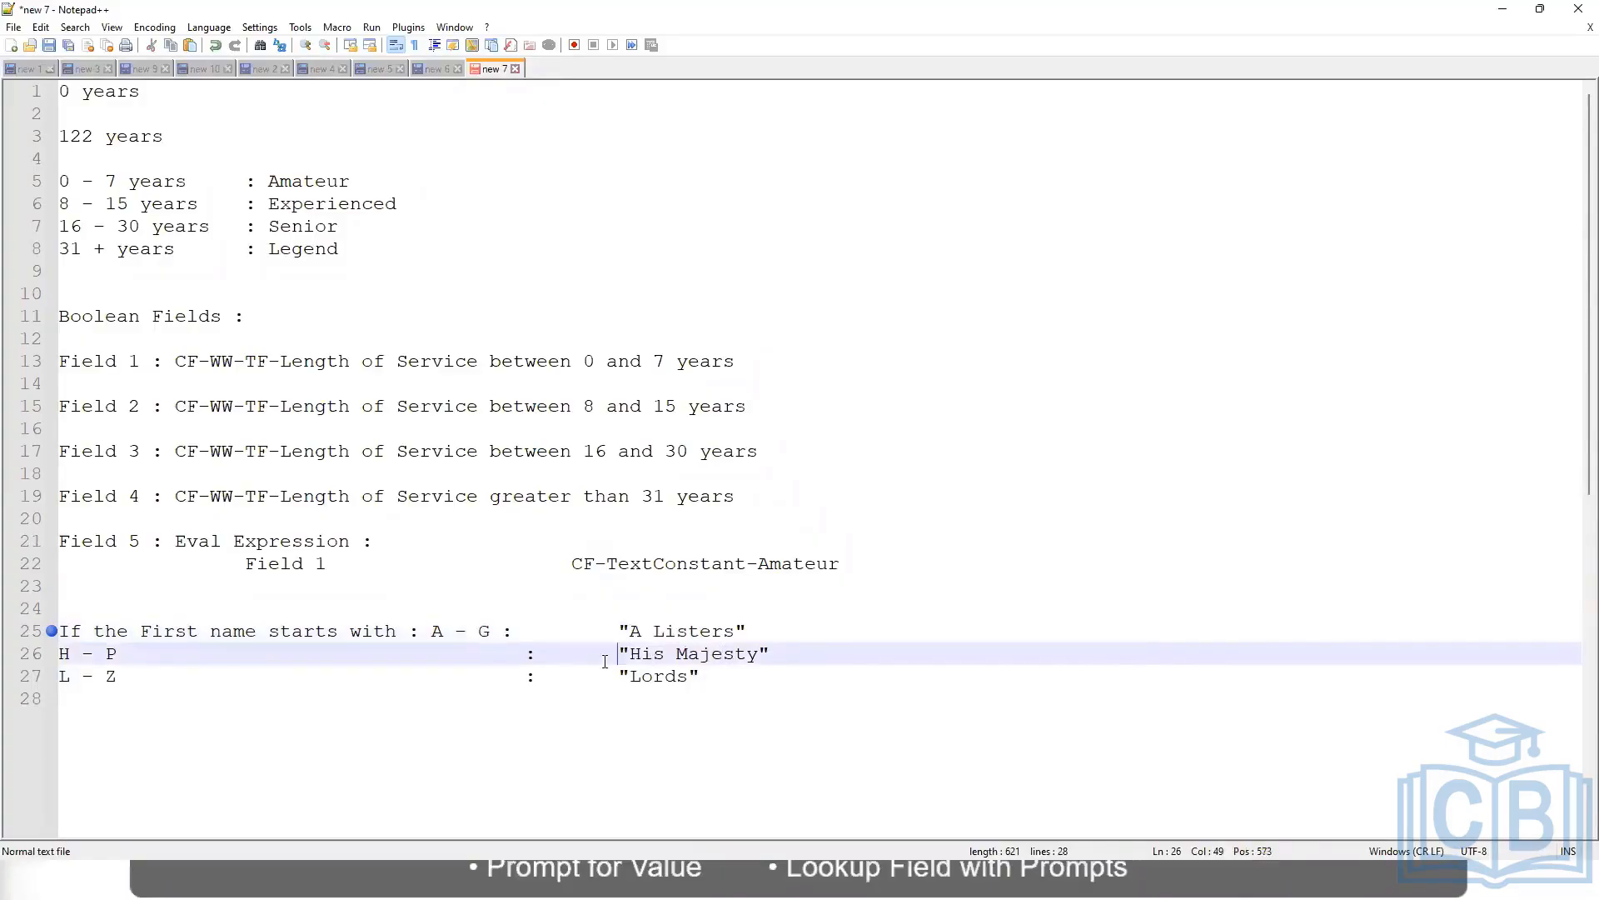
- Replace the three first-name band lines with the opening word "If" of a new condition
drag(731, 679, 49, 633)
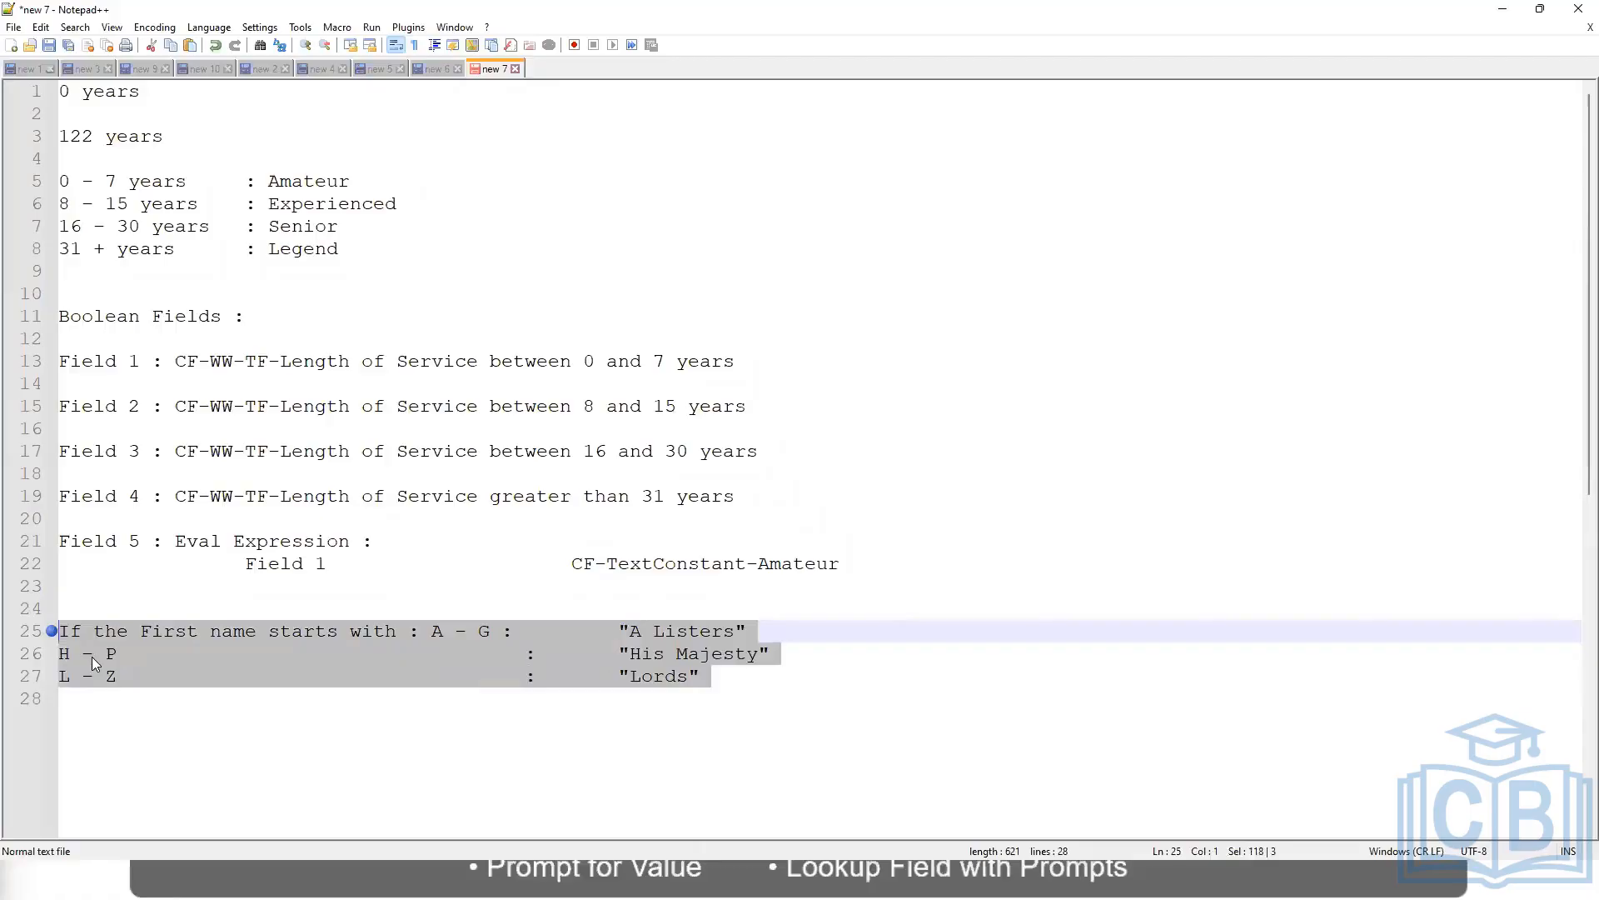
text(If )
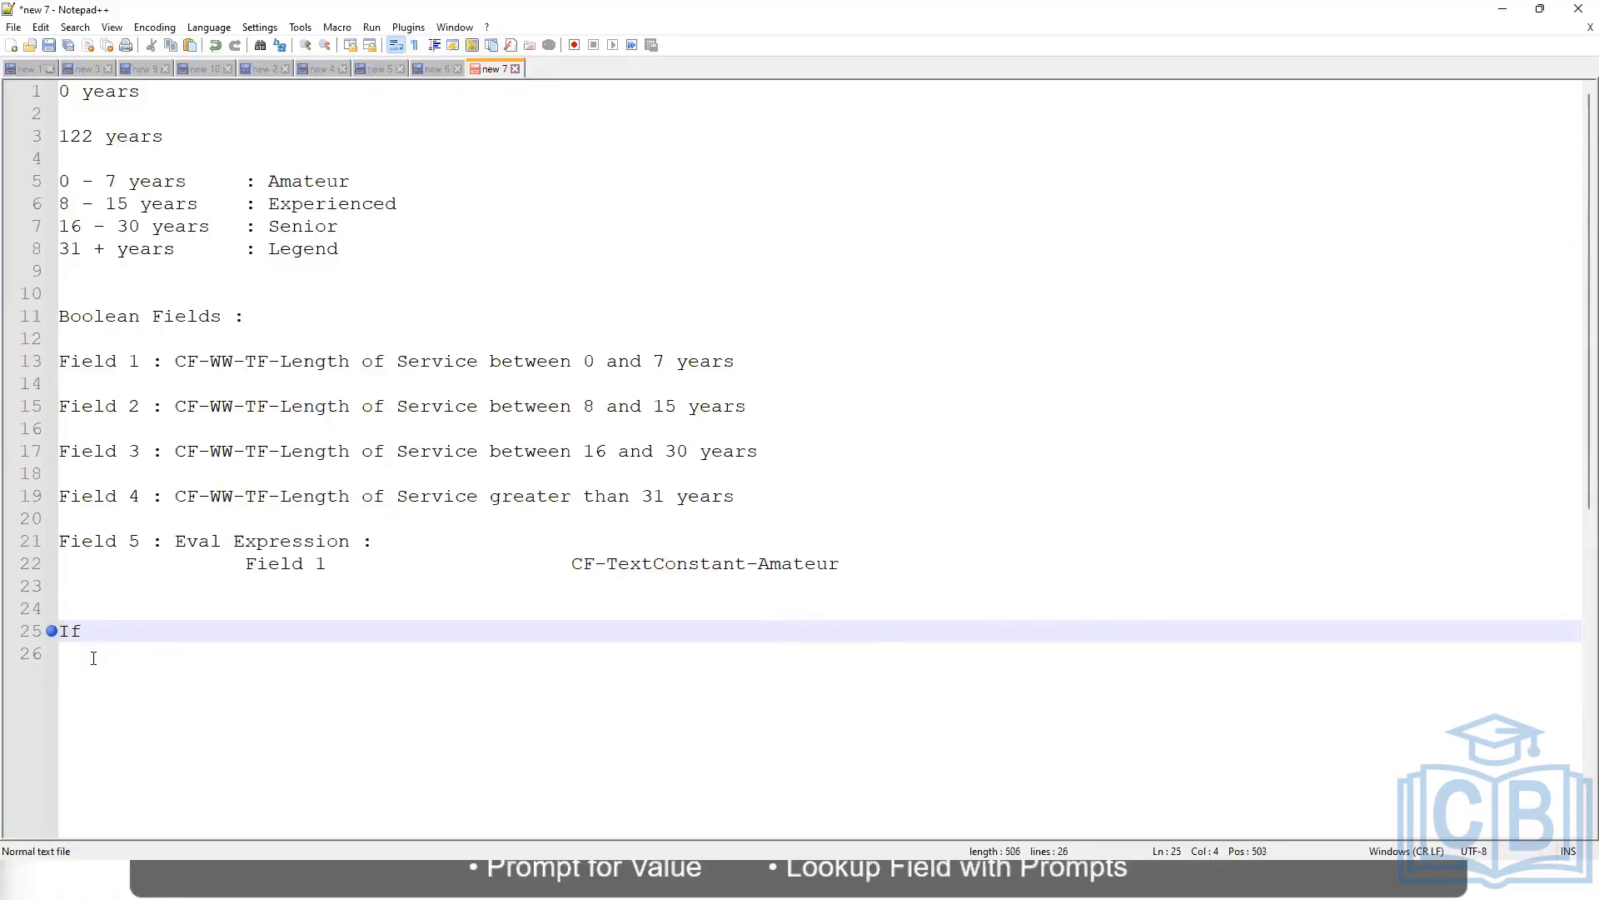
text(Prior Experience)
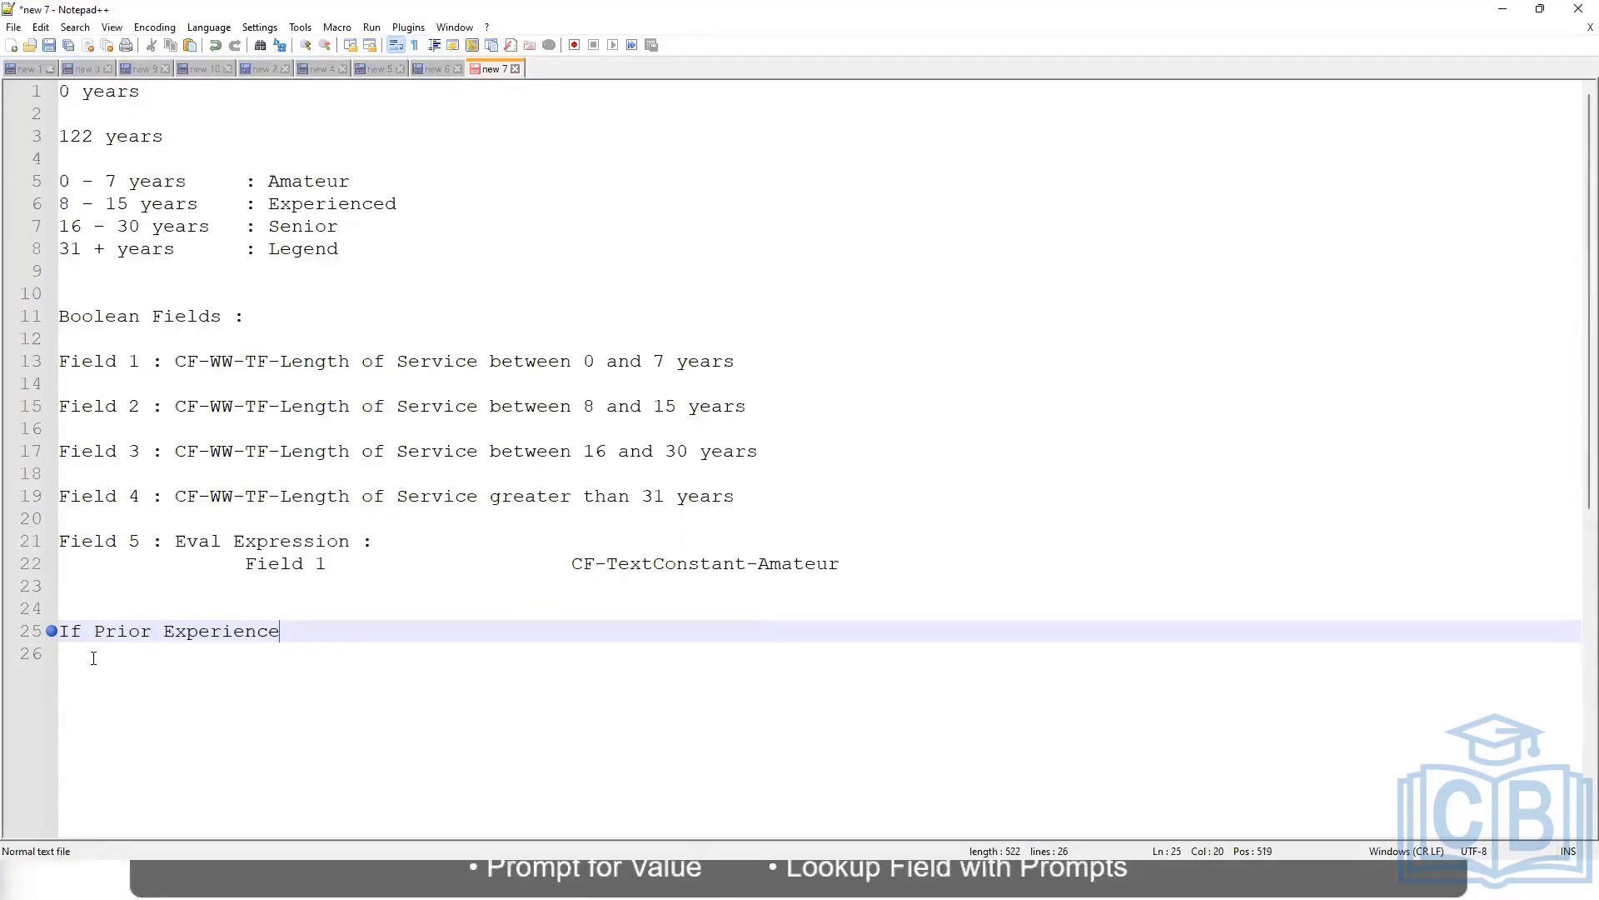
key(BackSpace)
key(BackSpace)
key(BackSpace)
key(BackSpace)
key(BackSpace)
key(BackSpace)
key(BackSpace)
key(BackSpace)
key(BackSpace)
key(BackSpace)
key(BackSpace)
key(BackSpace)
key(BackSpace)
key(BackSpace)
key(BackSpace)
key(BackSpace)
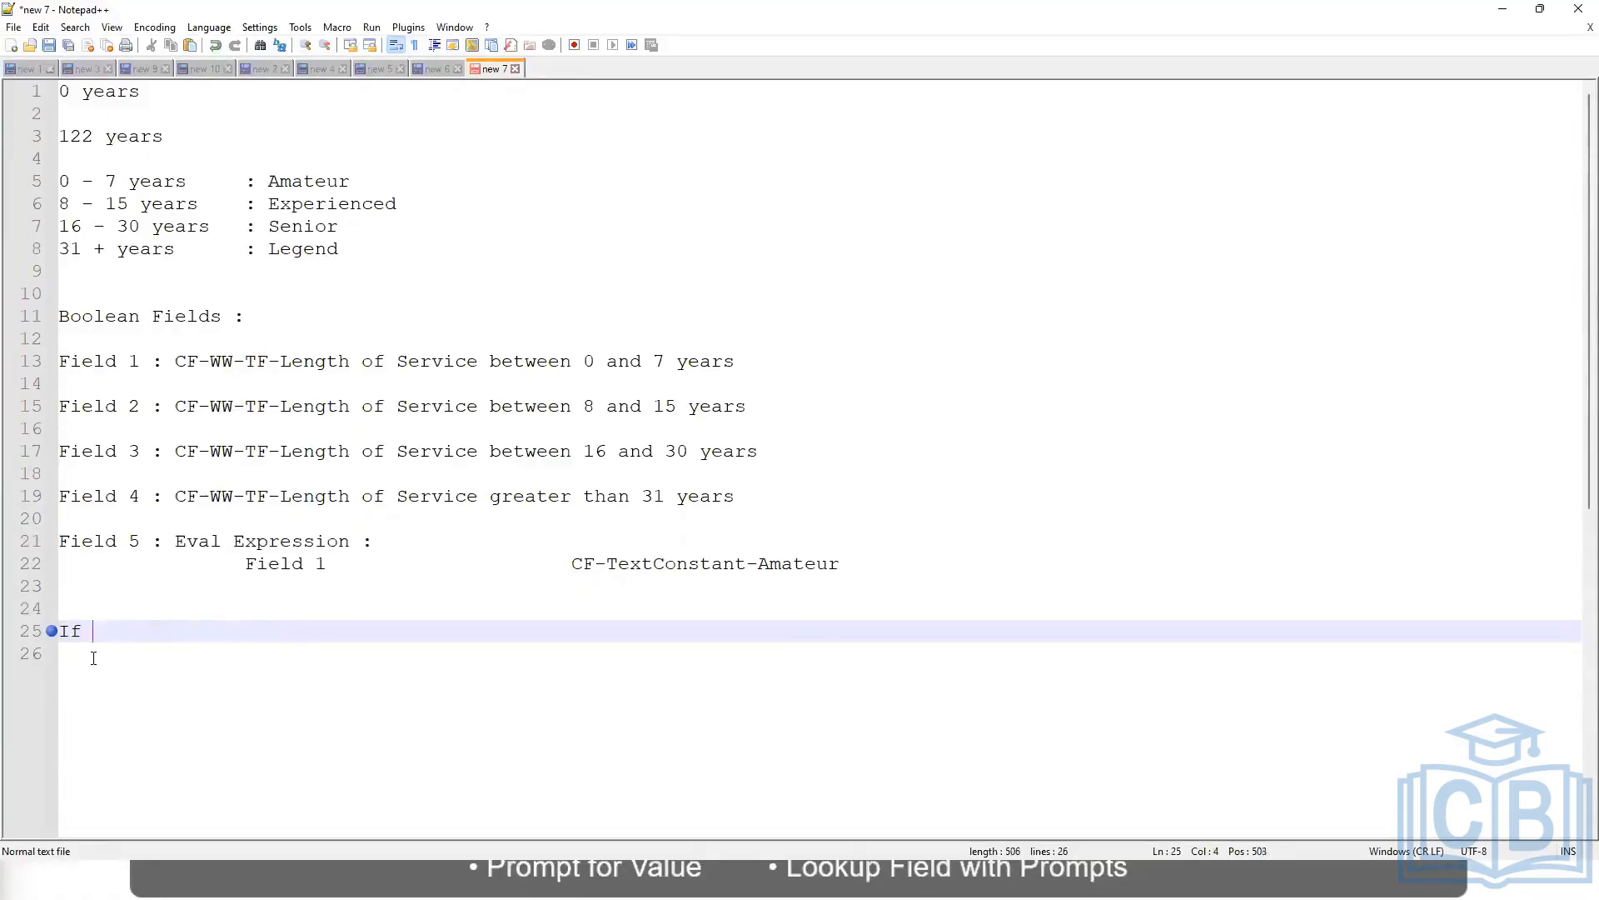
text(Job Profile)
text(is : Manage)
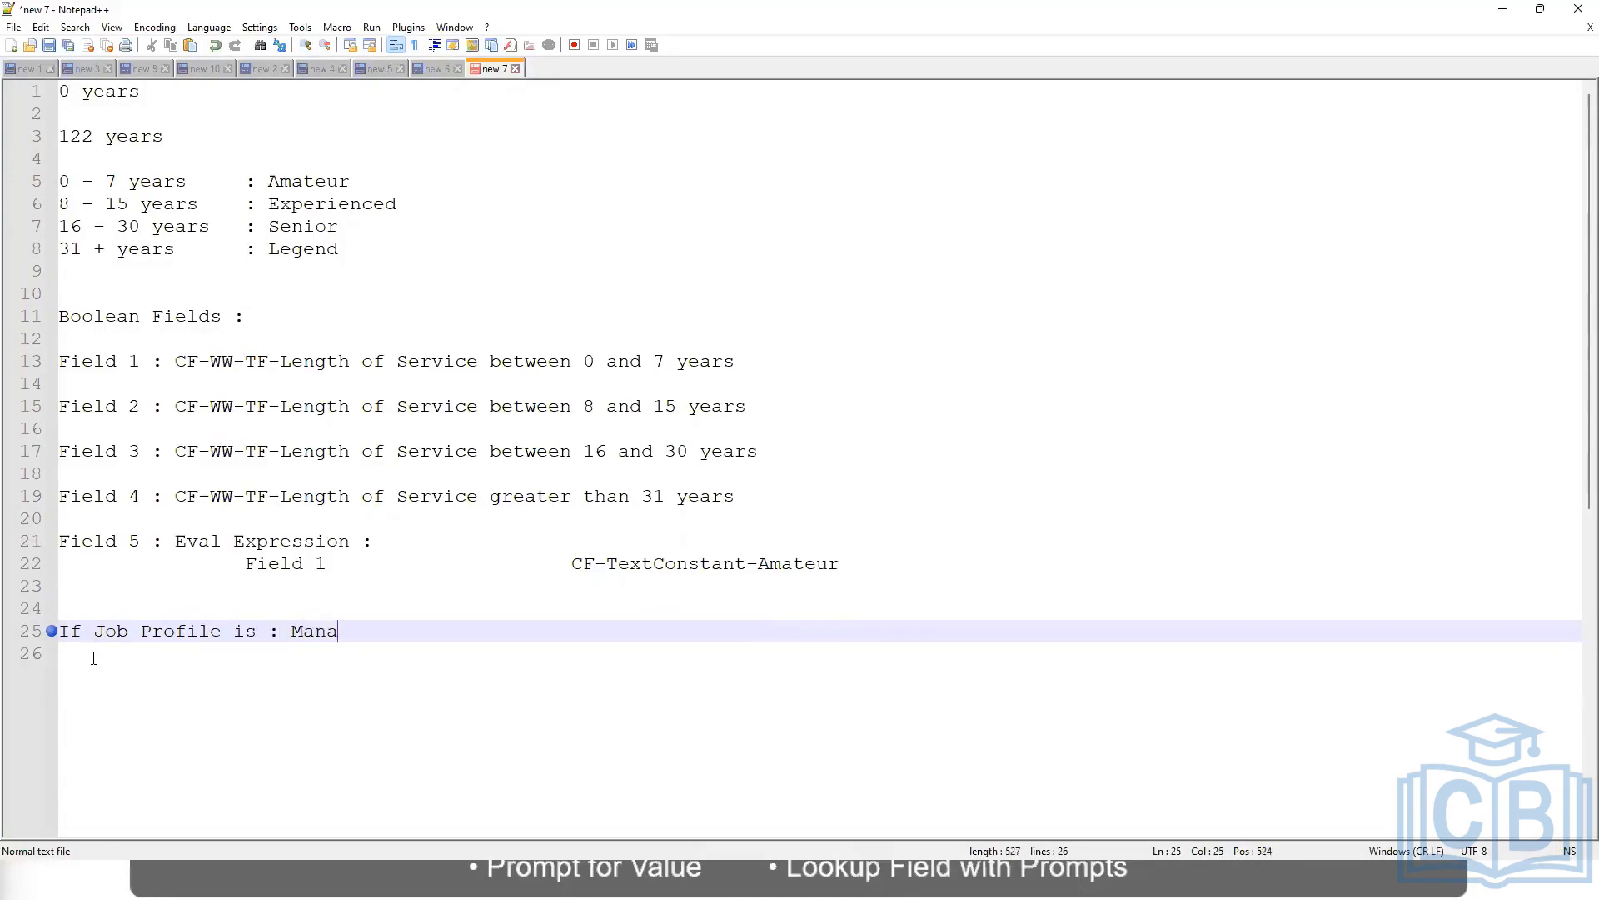
key(BackSpace)
key(BackSpace)
key(BackSpace)
key(BackSpace)
key(BackSpace)
key(BackSpace)
key(BackSpace)
key(BackSpace)
key(BackSpace)
key(BackSpace)
key(BackSpace)
key(BackSpace)
key(BackSpace)
key(BackSpace)
key(BackSpace)
key(BackSpace)
key(BackSpace)
key(BackSpace)
key(BackSpace)
key(BackSpace)
key(BackSpace)
- Continue the condition after "If" with "Management Level is Manager or Above"
text(Management)
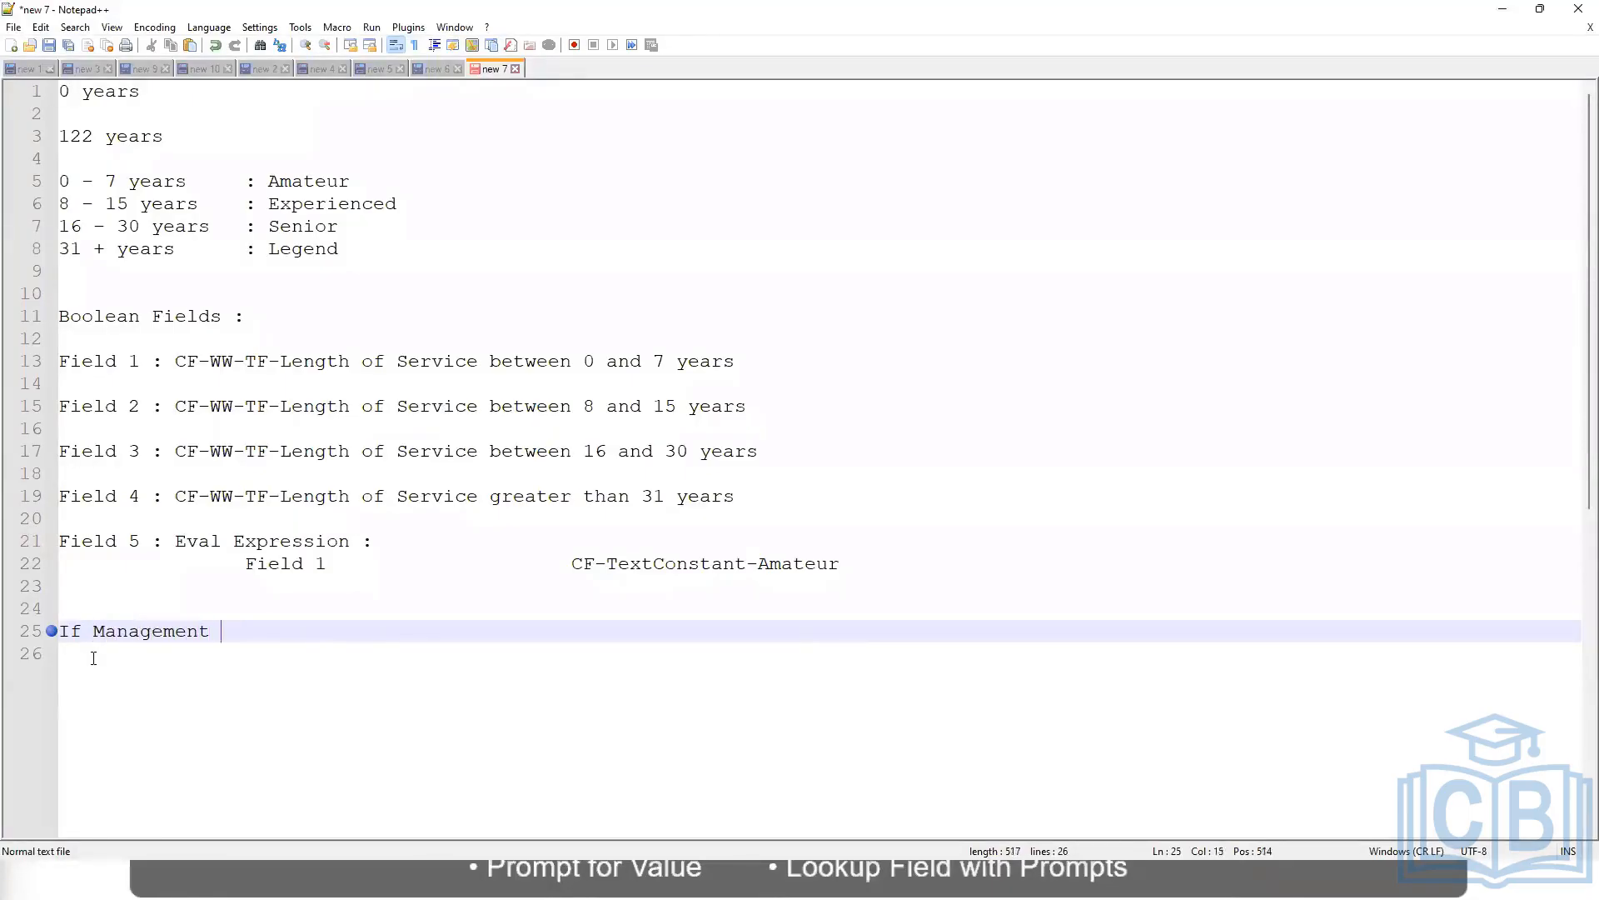
text( Level is Ma)
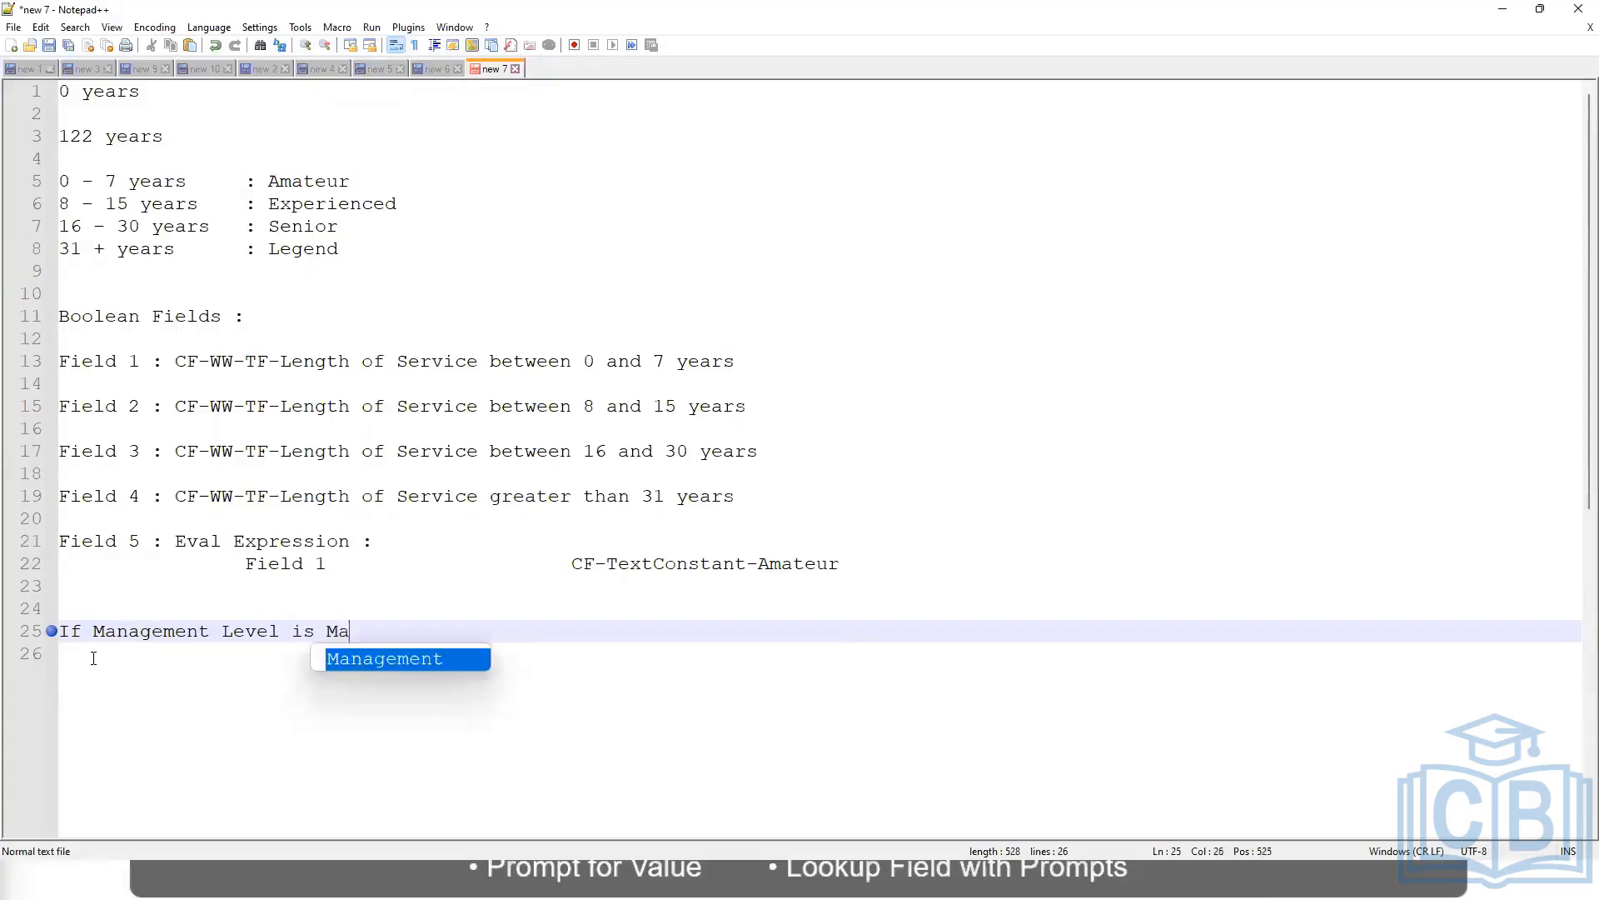
text(nager or Above)
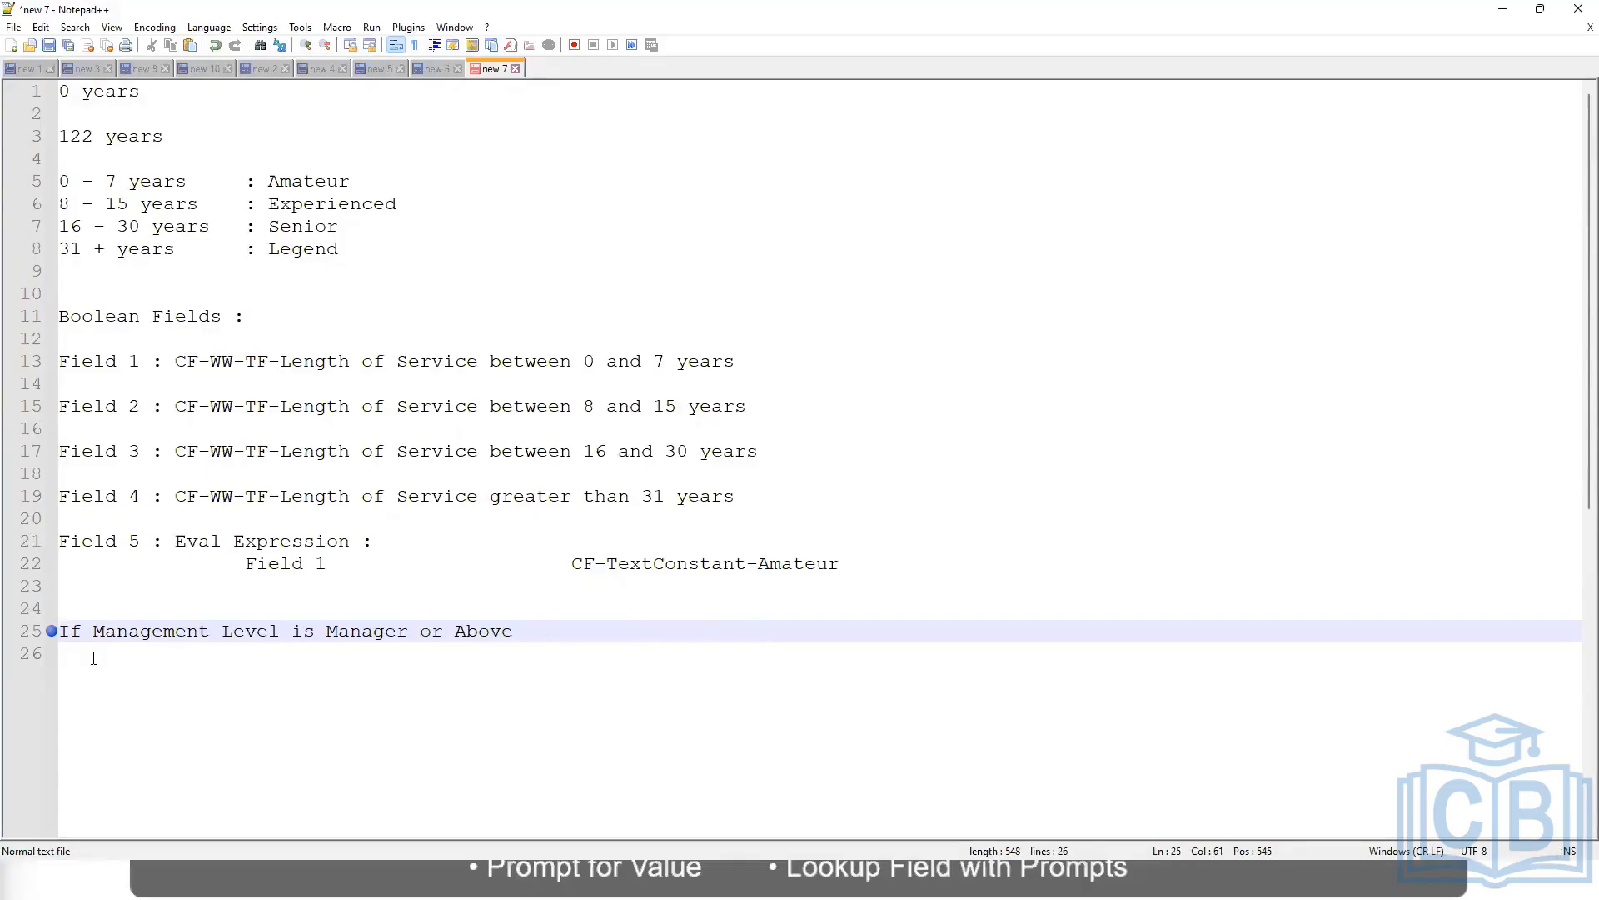
- Add the result "Proposed Allowance Plan : Car Allowance" beside the Manager condition and start a new line
text(Proposed)
text(A)
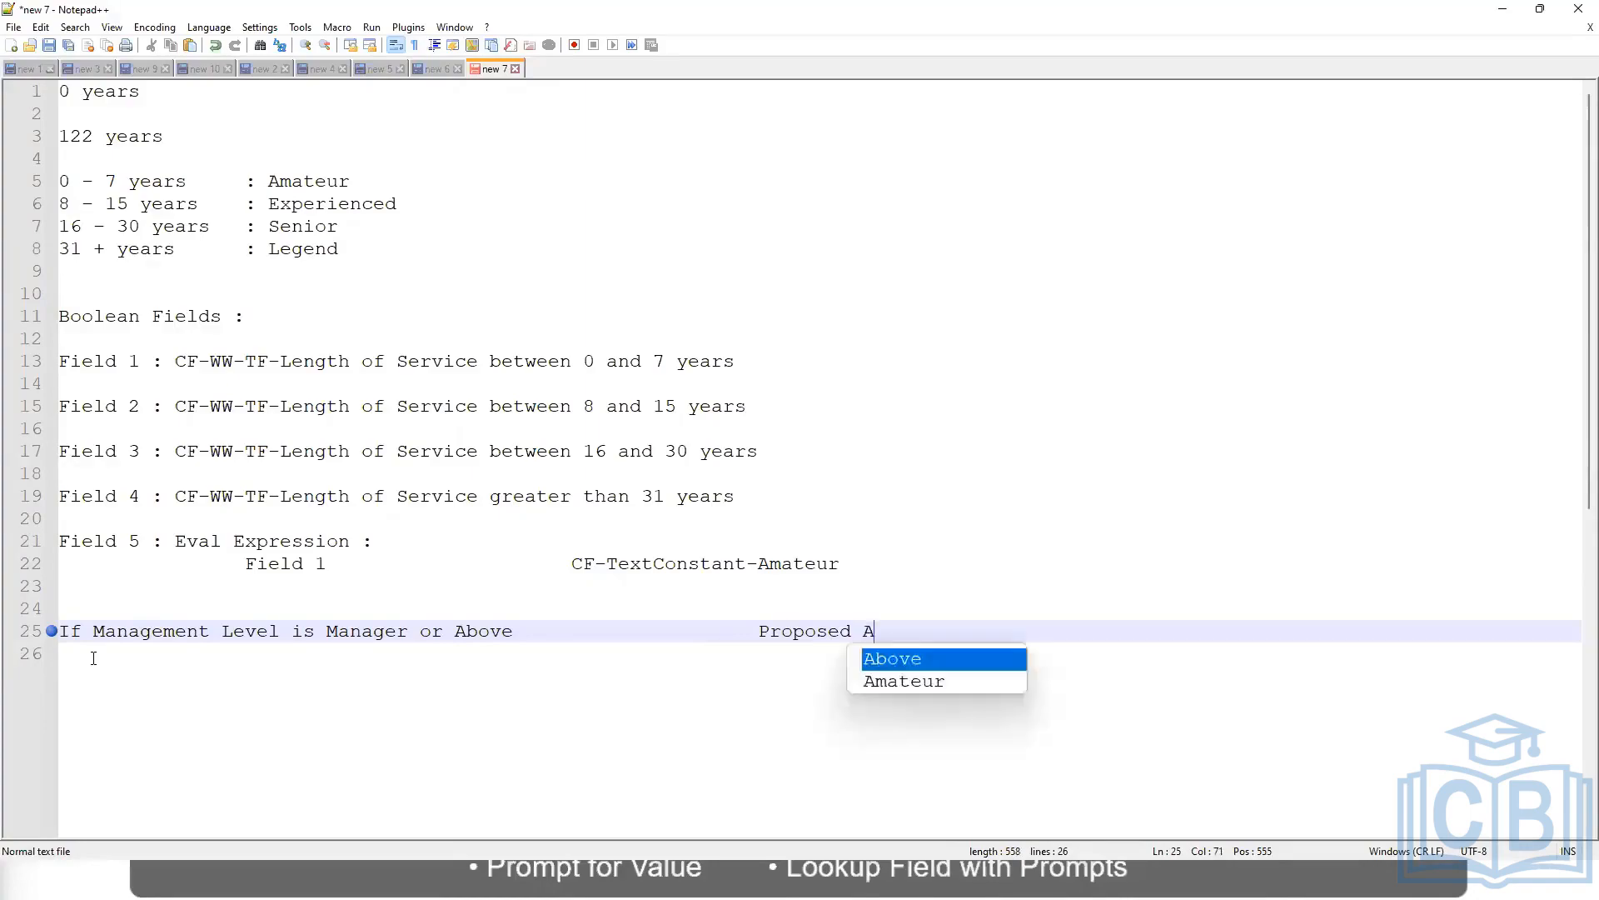
text(llowance Plan)
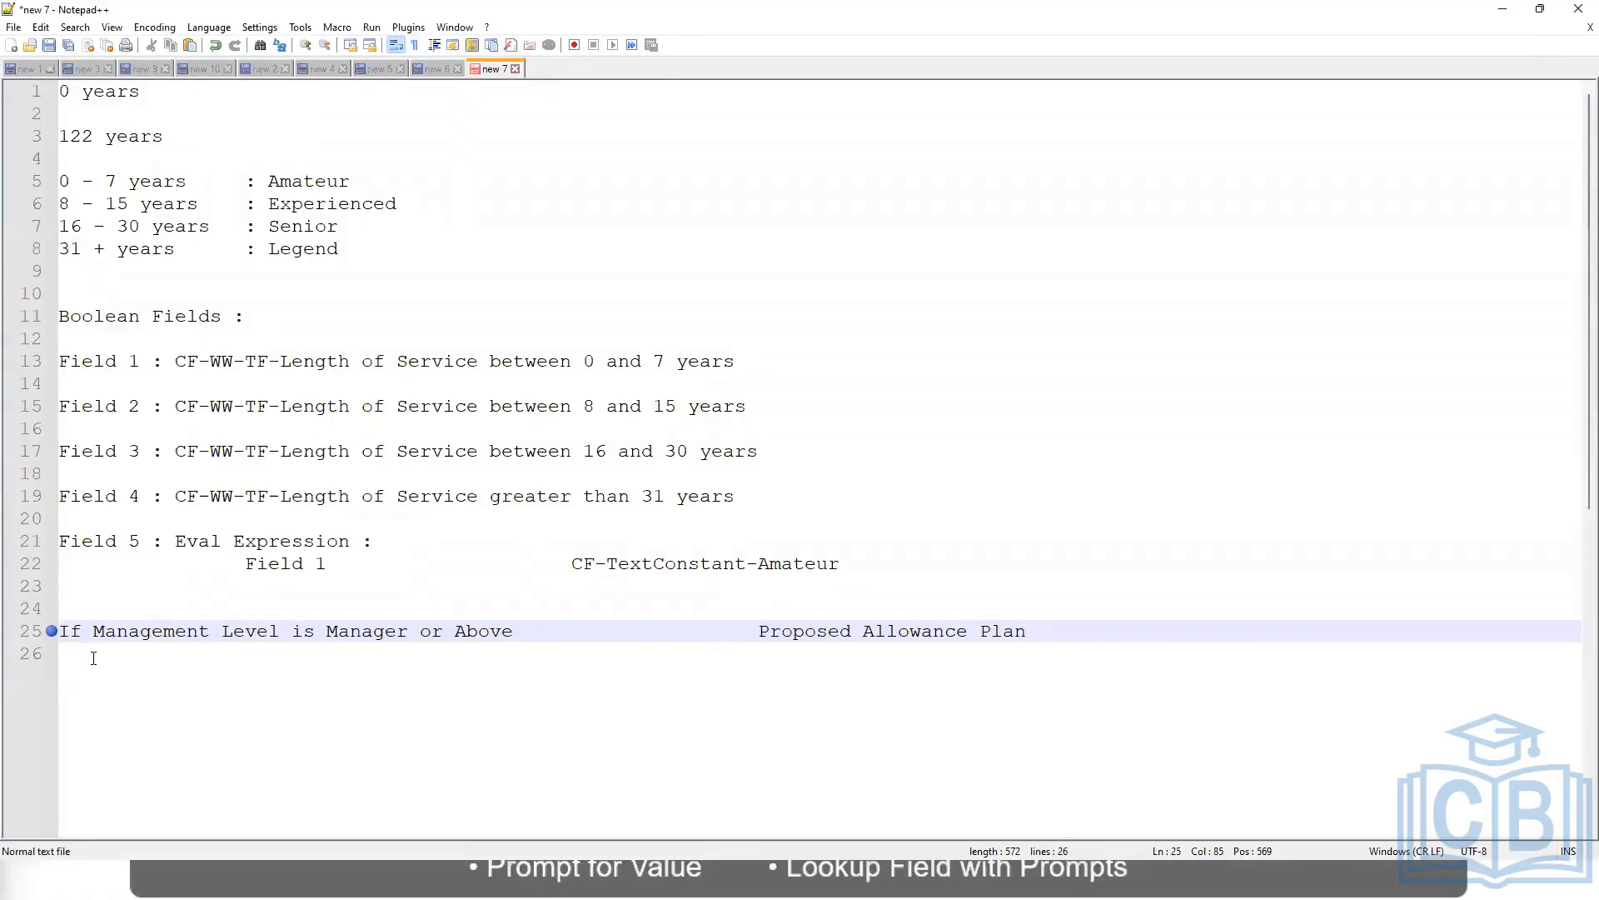
text(: )
text(Car )
text(Allowance)
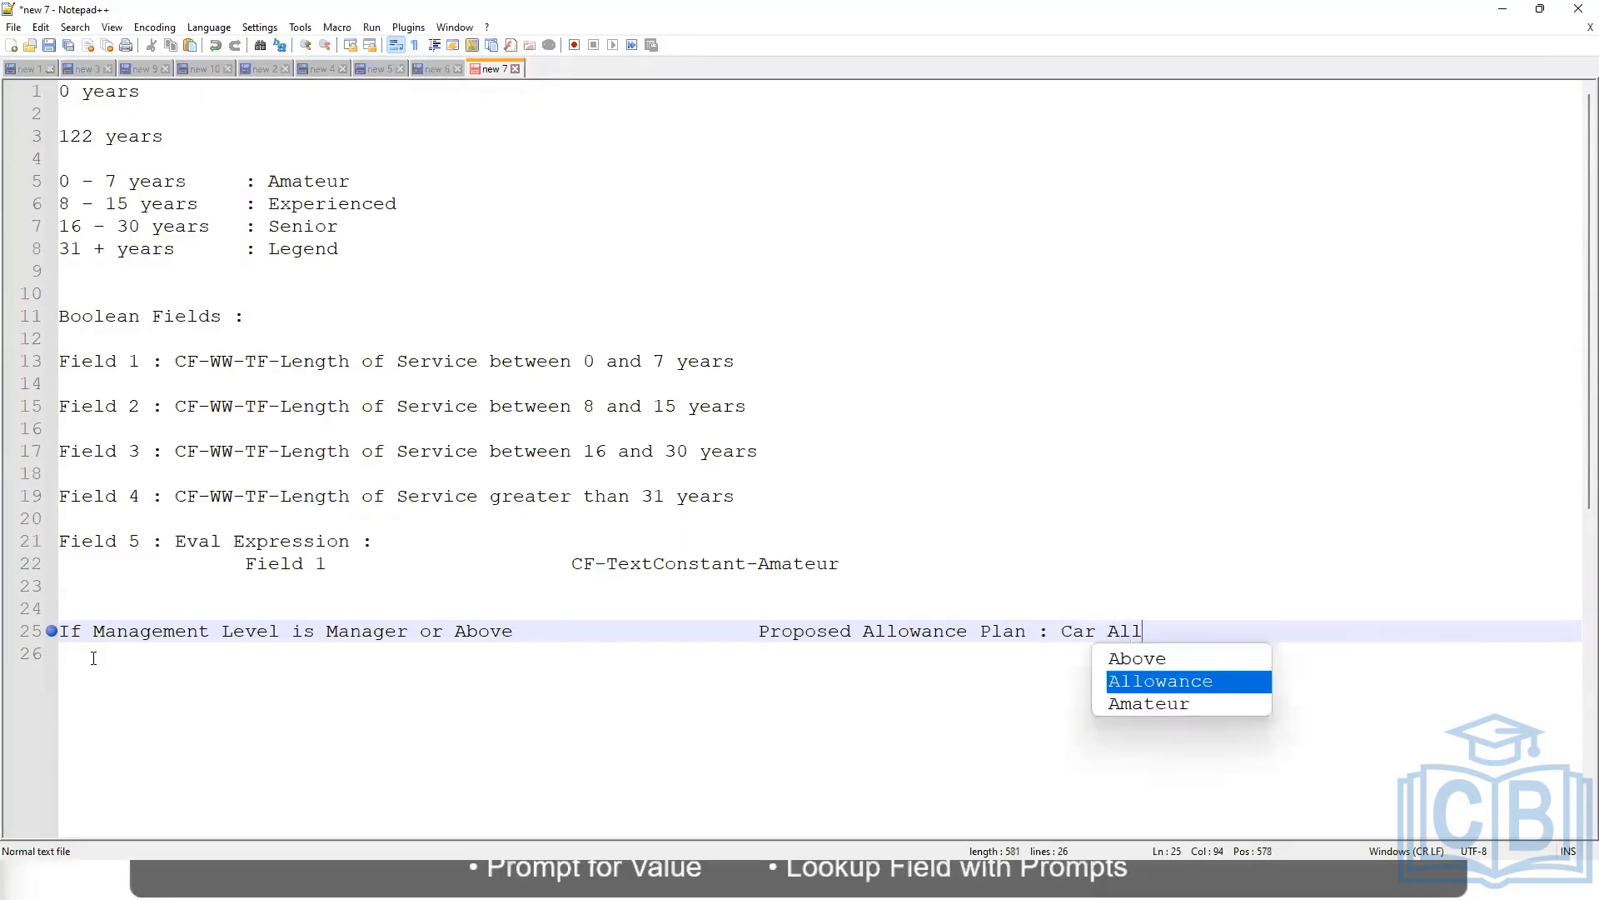
key(Return)
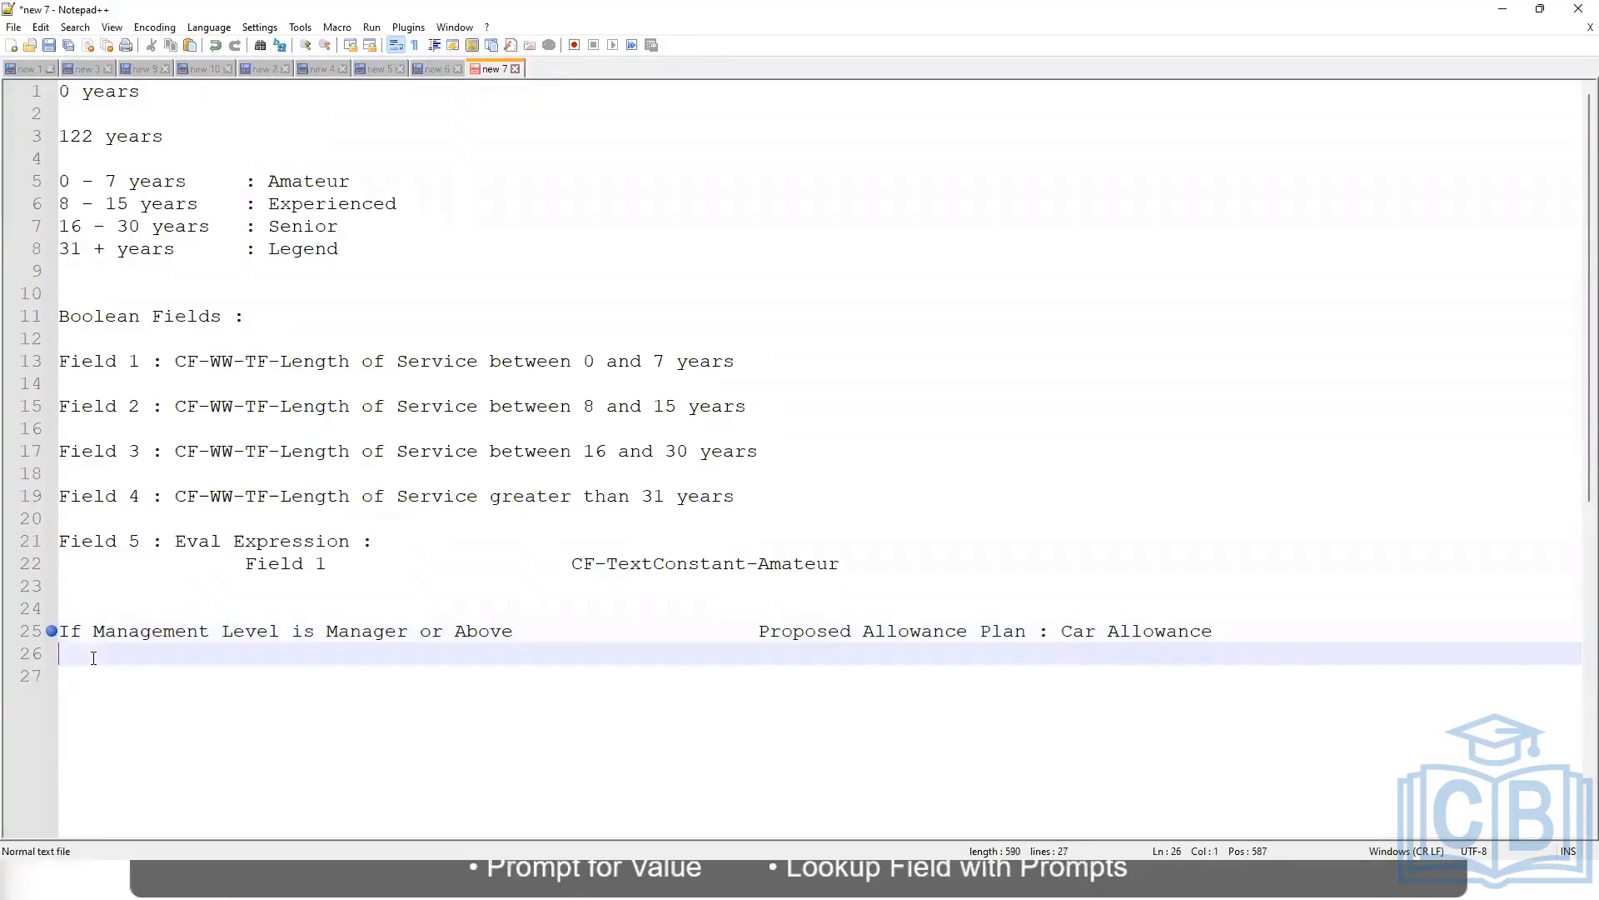
- Begin the second condition line with "If Management Level is"
text(If Managemen)
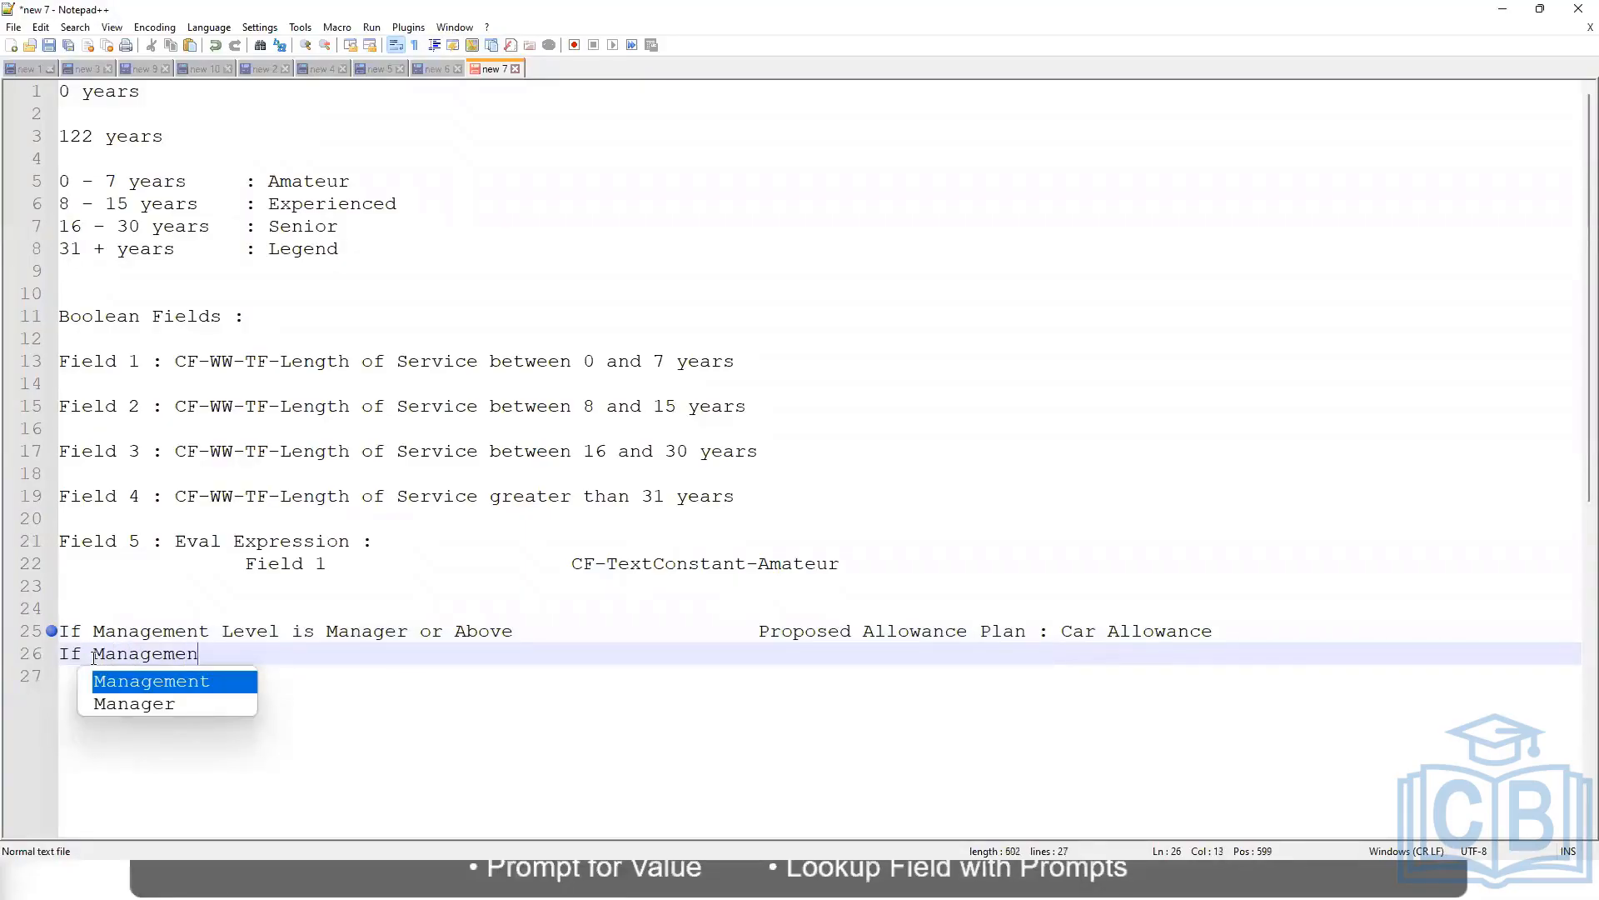
text(t Level is)
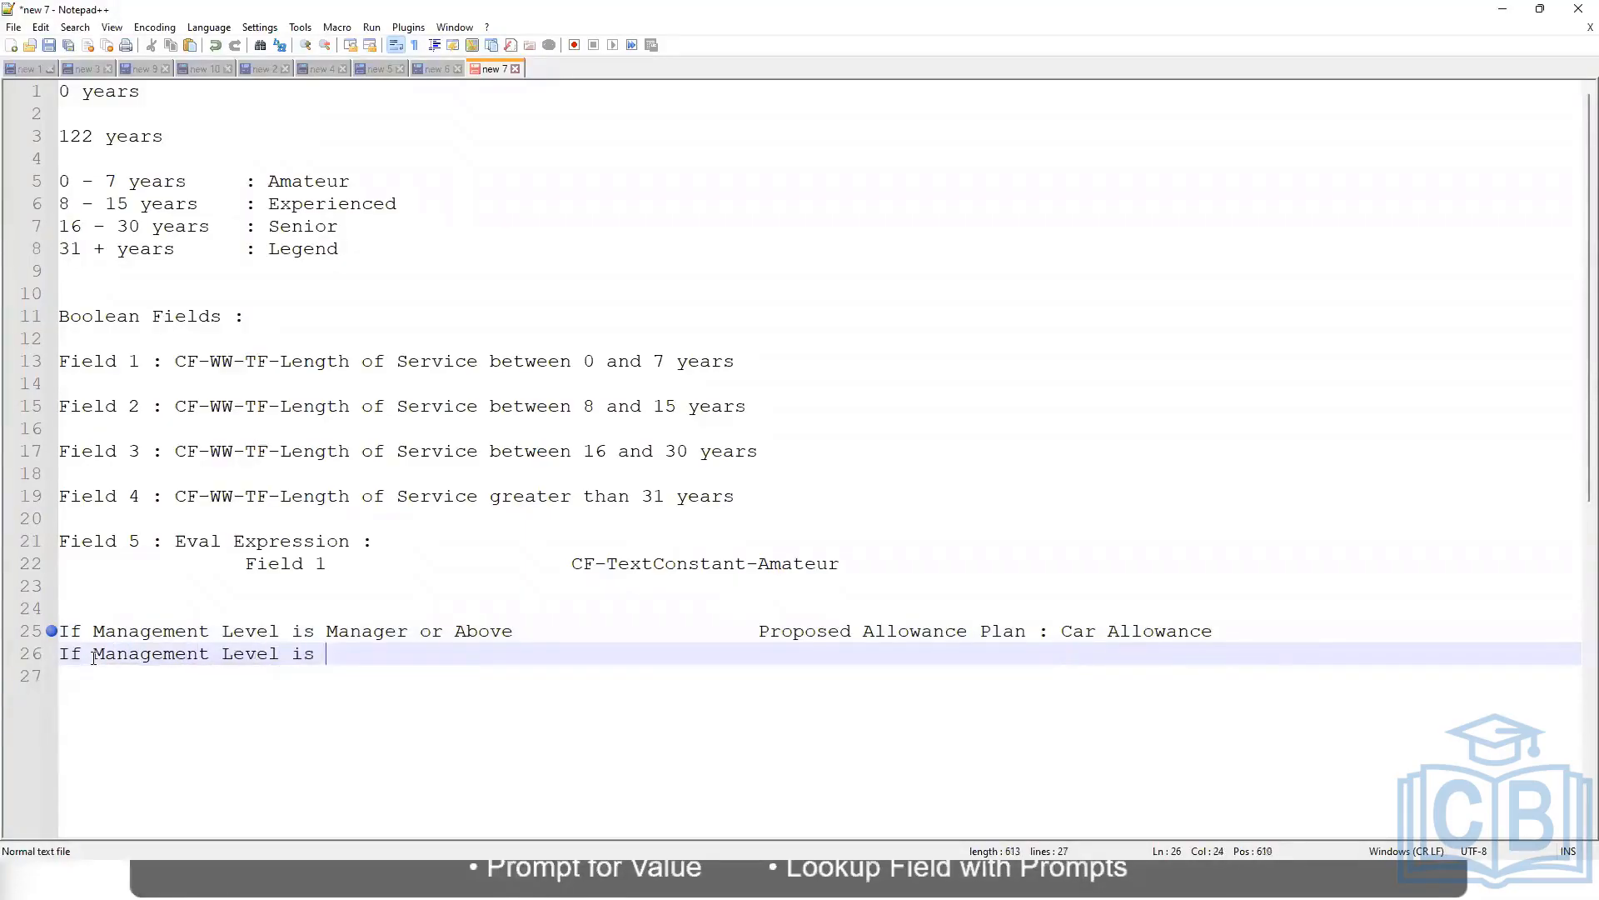
- Remove "or Above" from the Manager condition and return to the second condition line
key(Up)
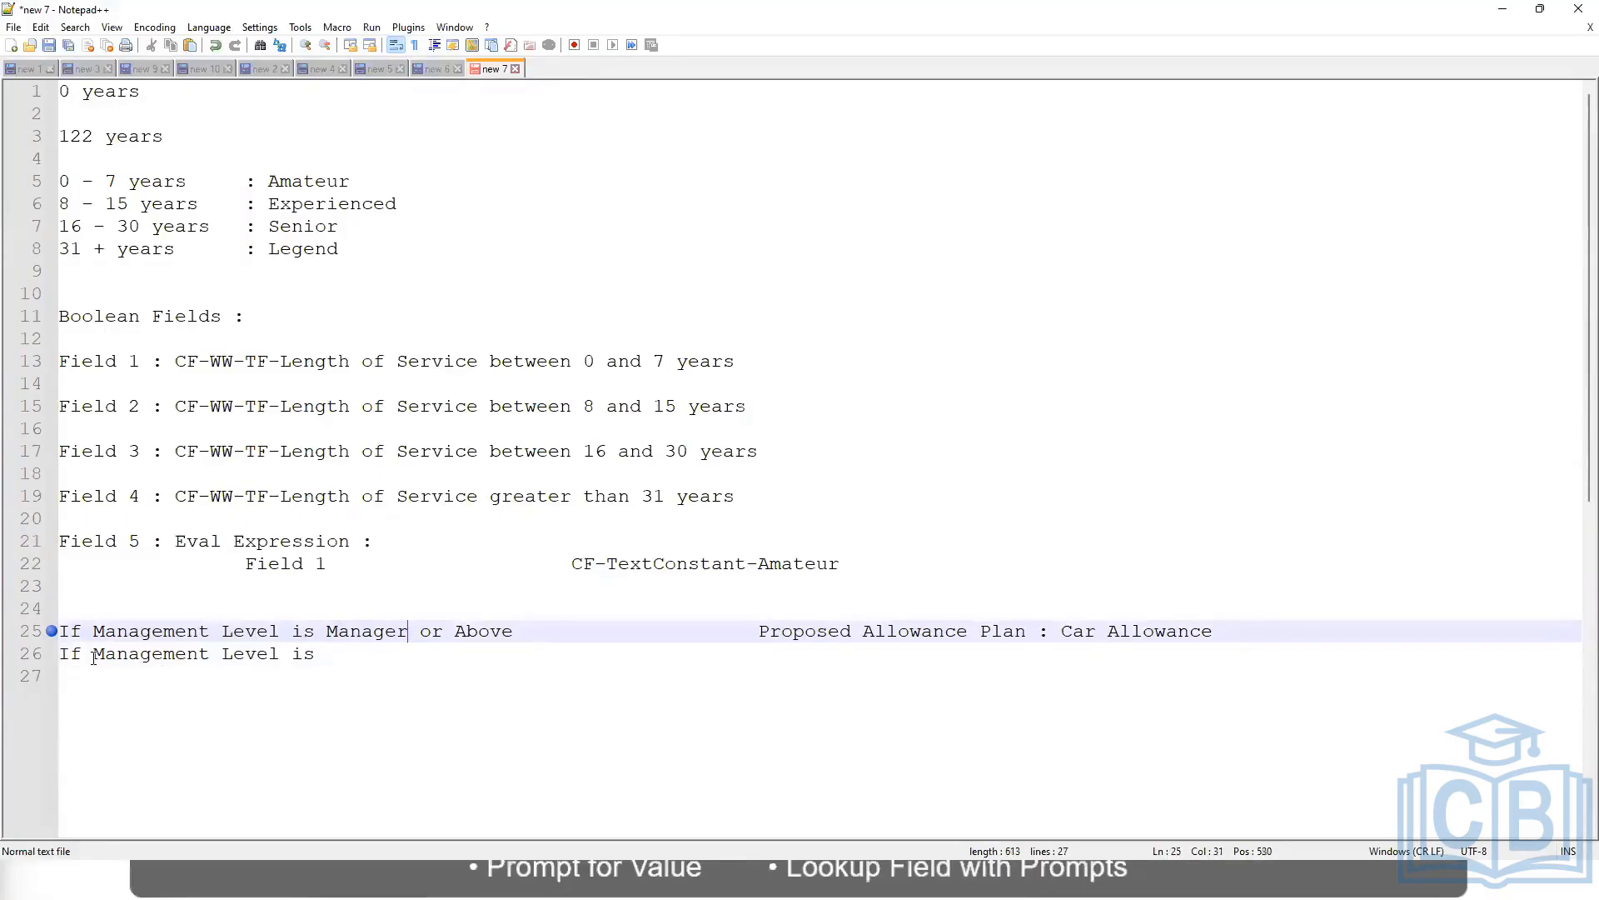
key(shift+Right)
key(shift+Right)
key(shift+Right)
key(shift+Right)
key(shift+Right)
key(shift+Right)
key(shift+Right)
key(shift+Right)
key(shift+Right)
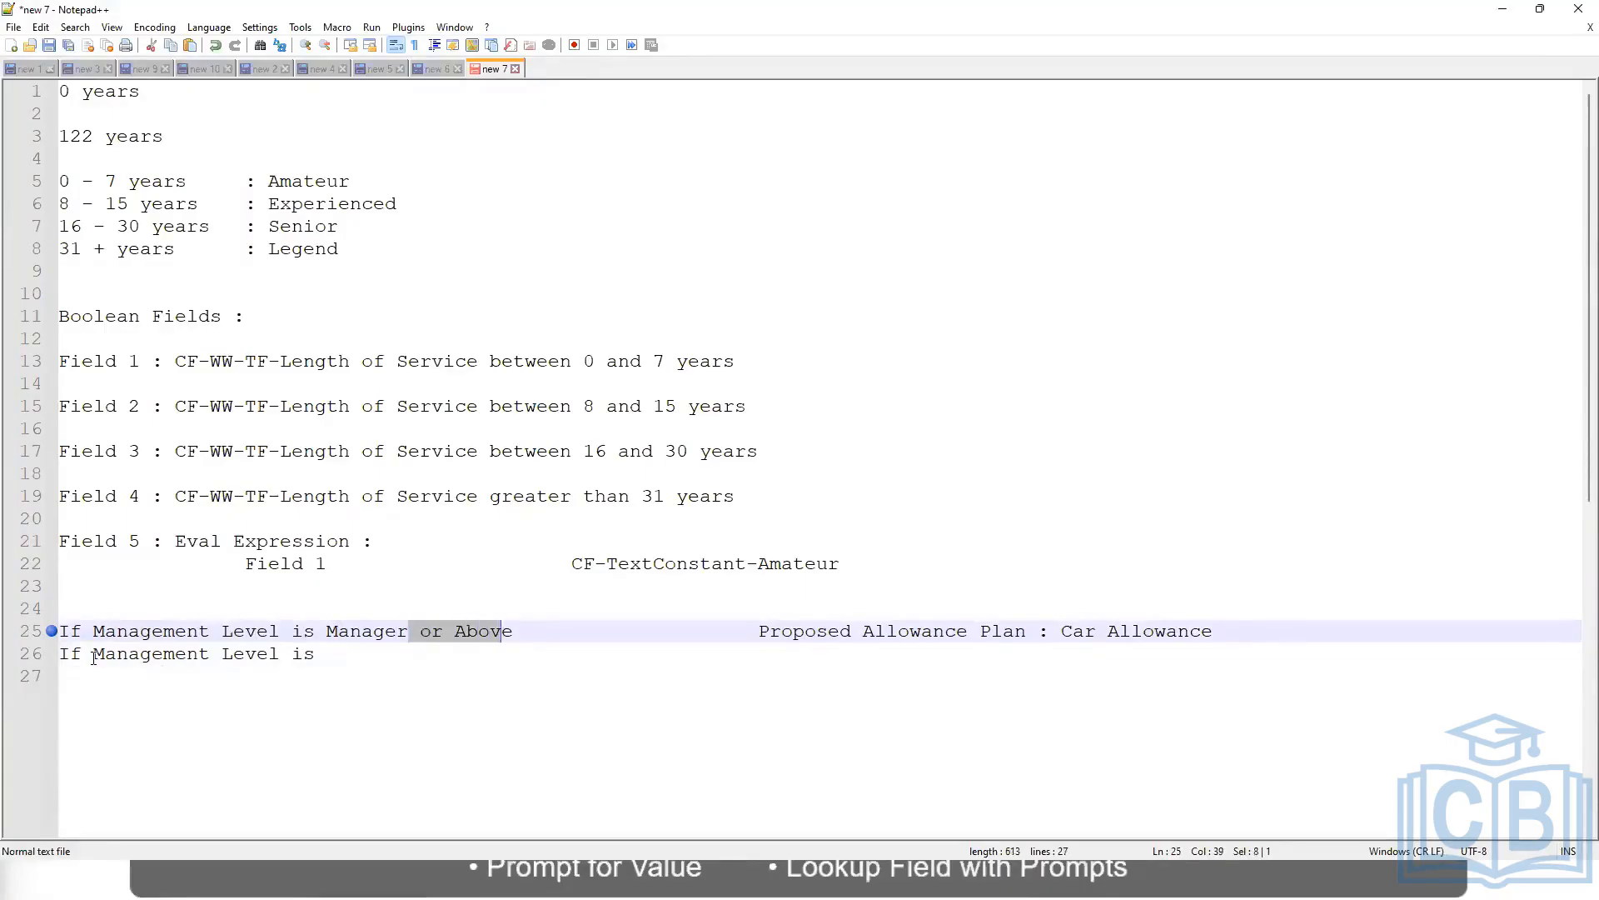
key(Delete)
key(Down)
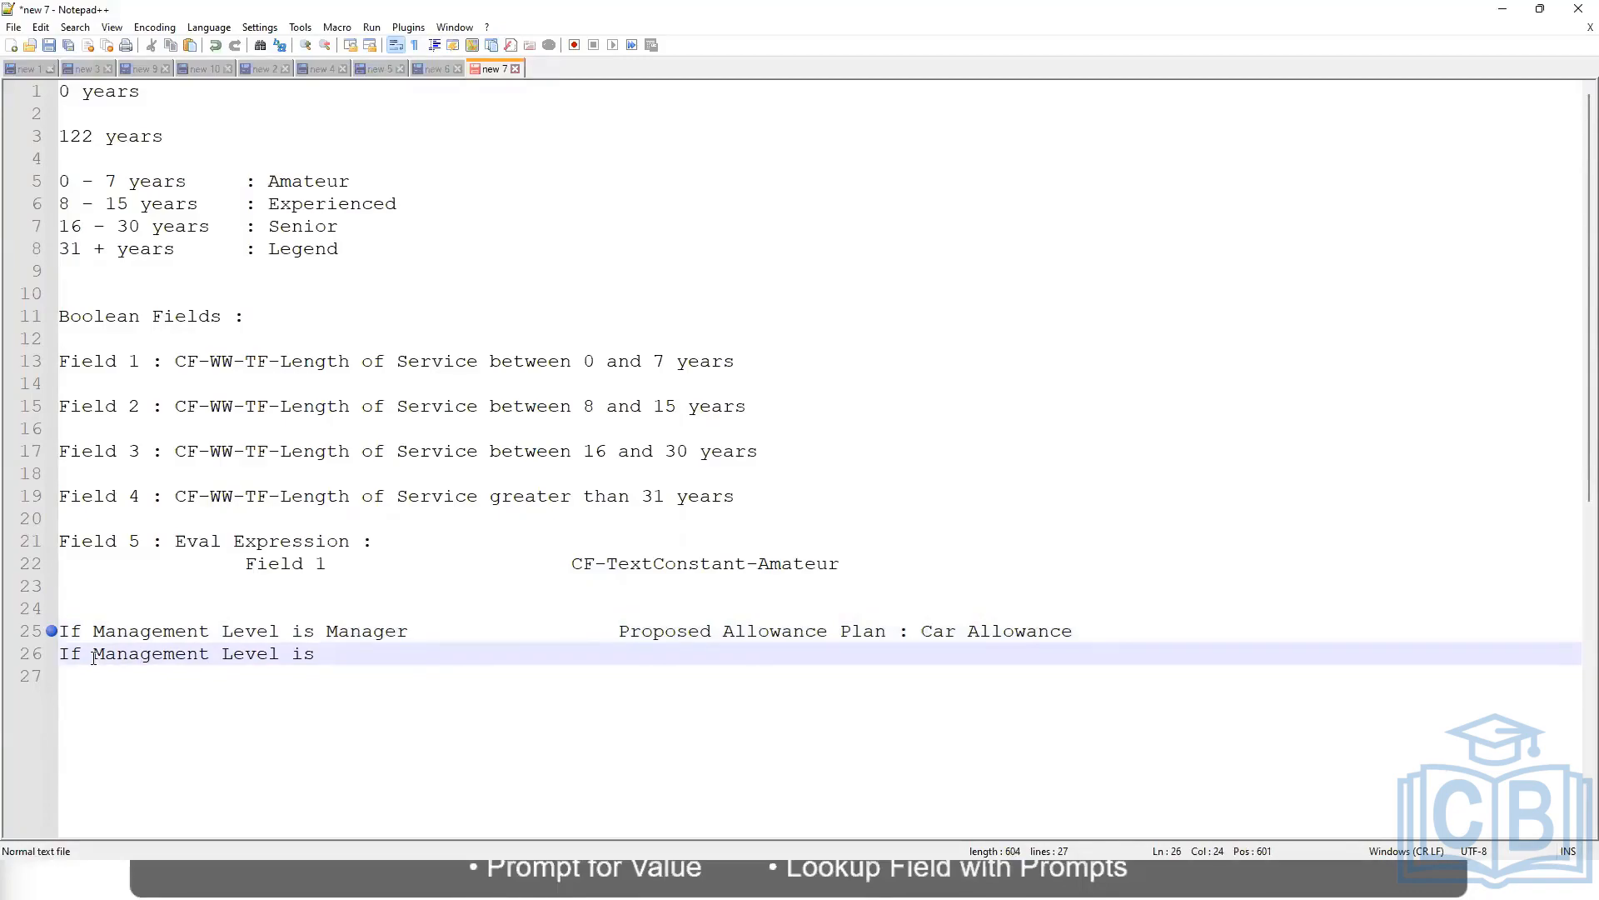
- Complete the second condition with "Director" and the result "Executive Allowance", and start a new line
text(Director                 Executive Allo)
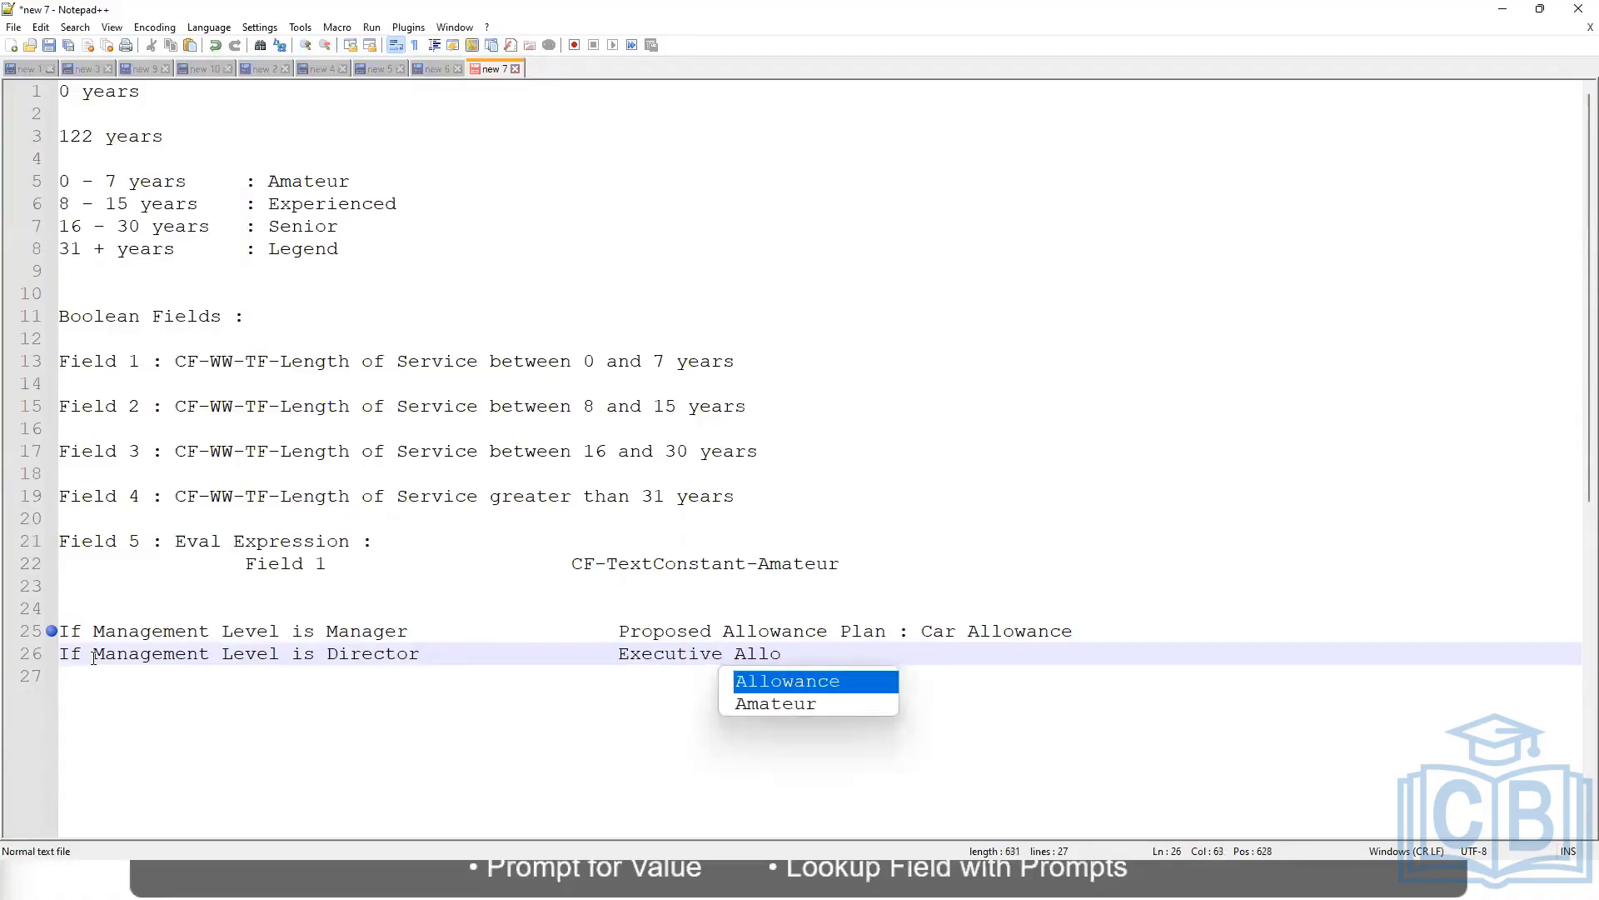
key(Return)
key(Return)
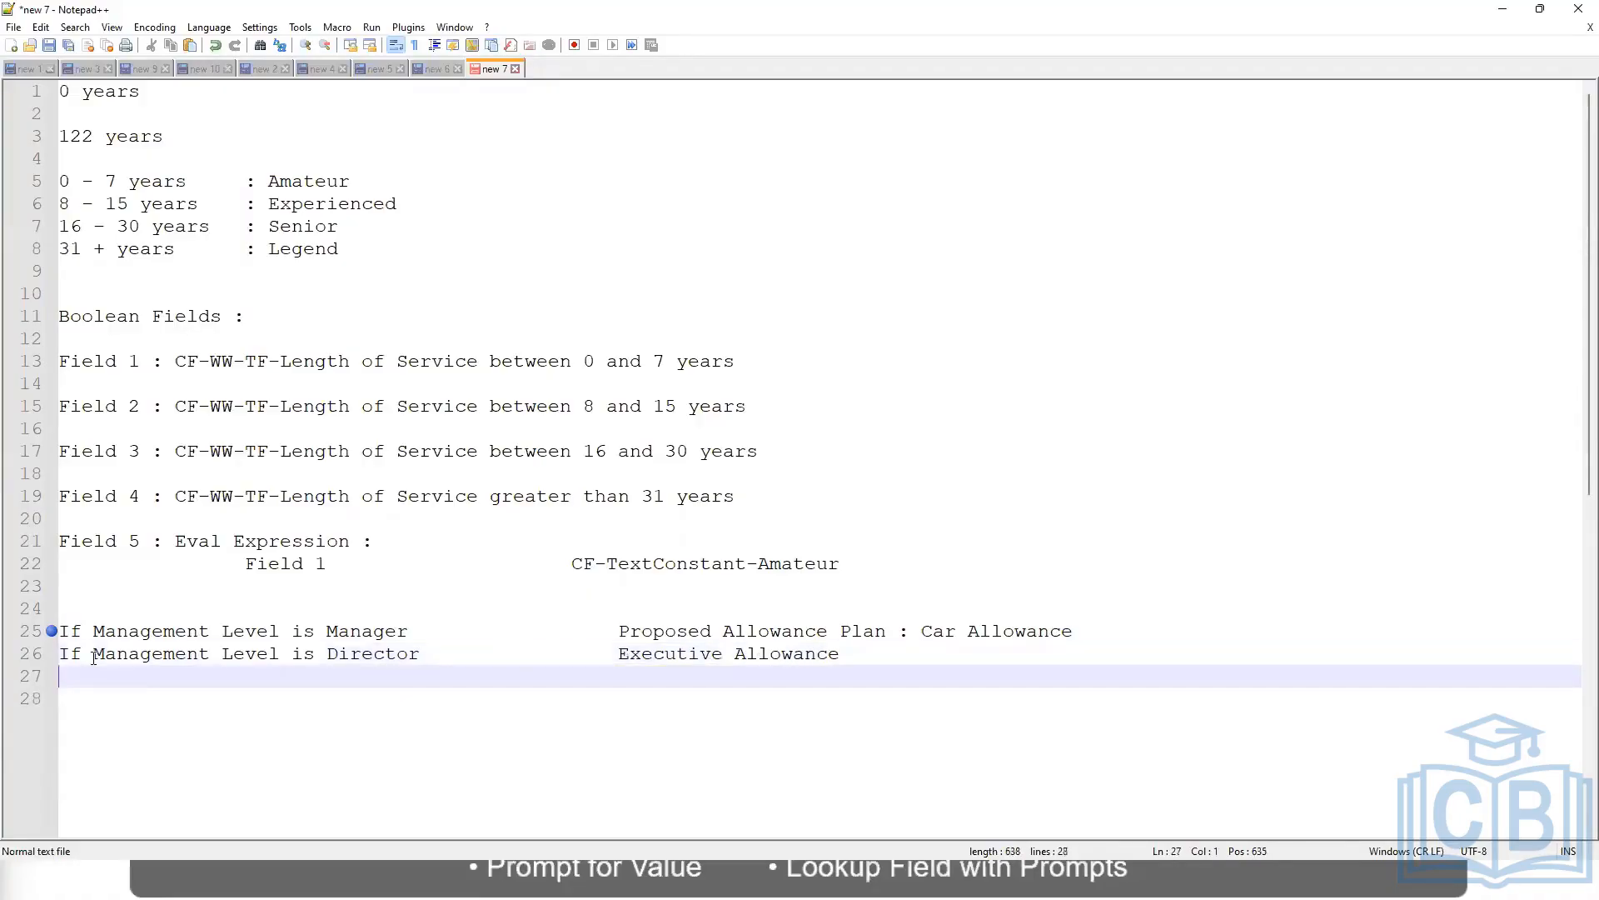
- Add a third condition line "If Management Level is CEO" with the result "CEO Allowance"
text(If Mana)
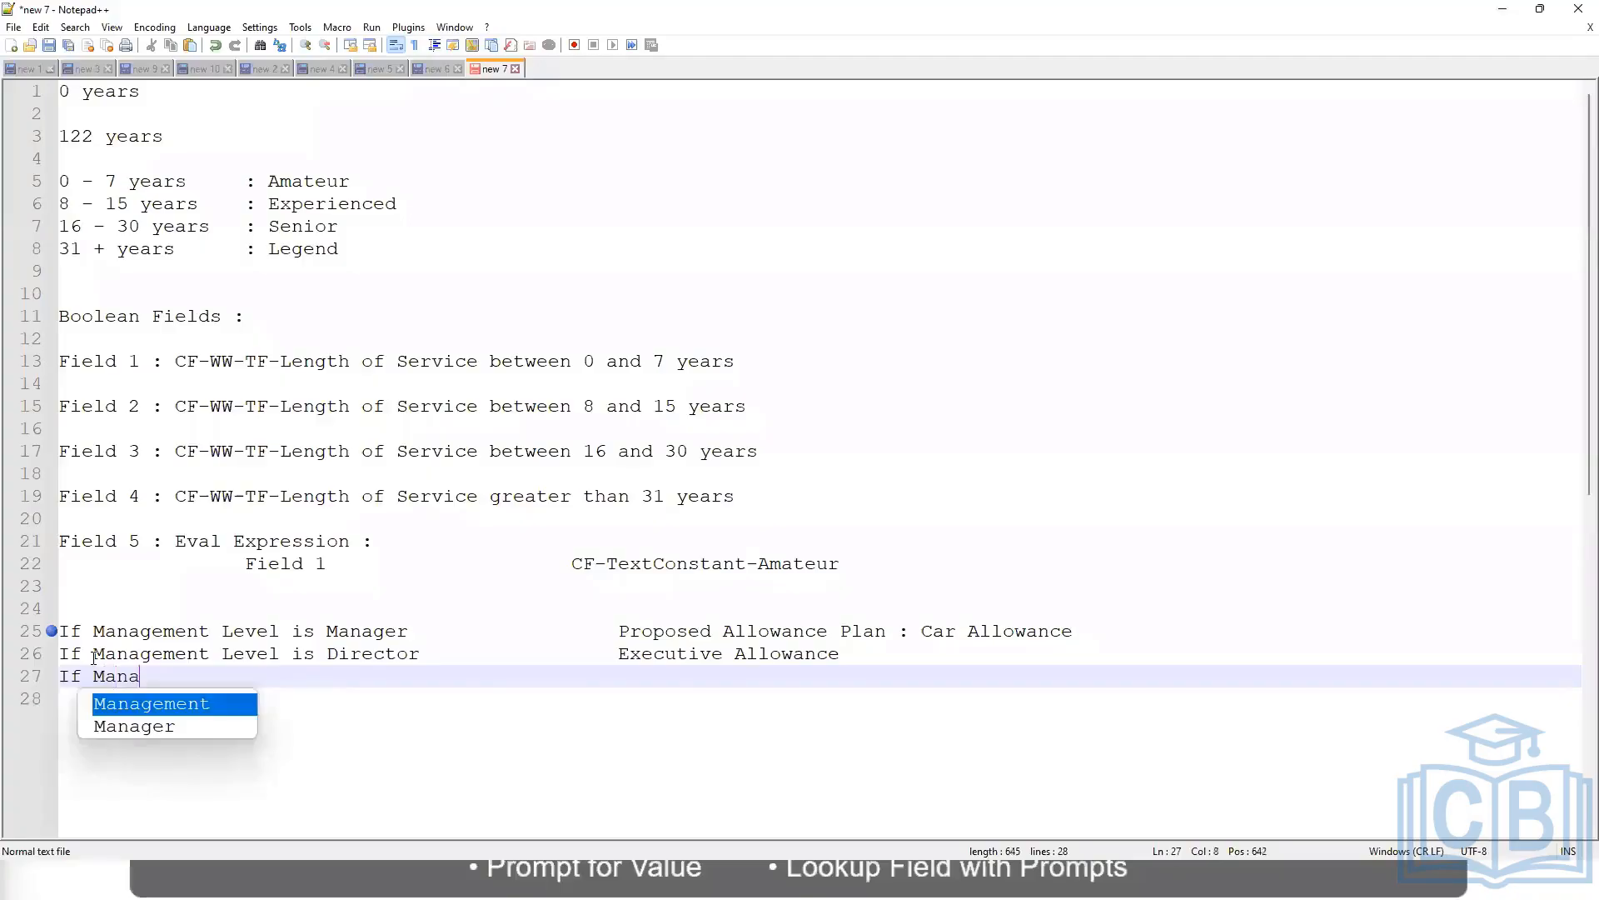
text(gement le)
key(BackSpace)
key(BackSpace)
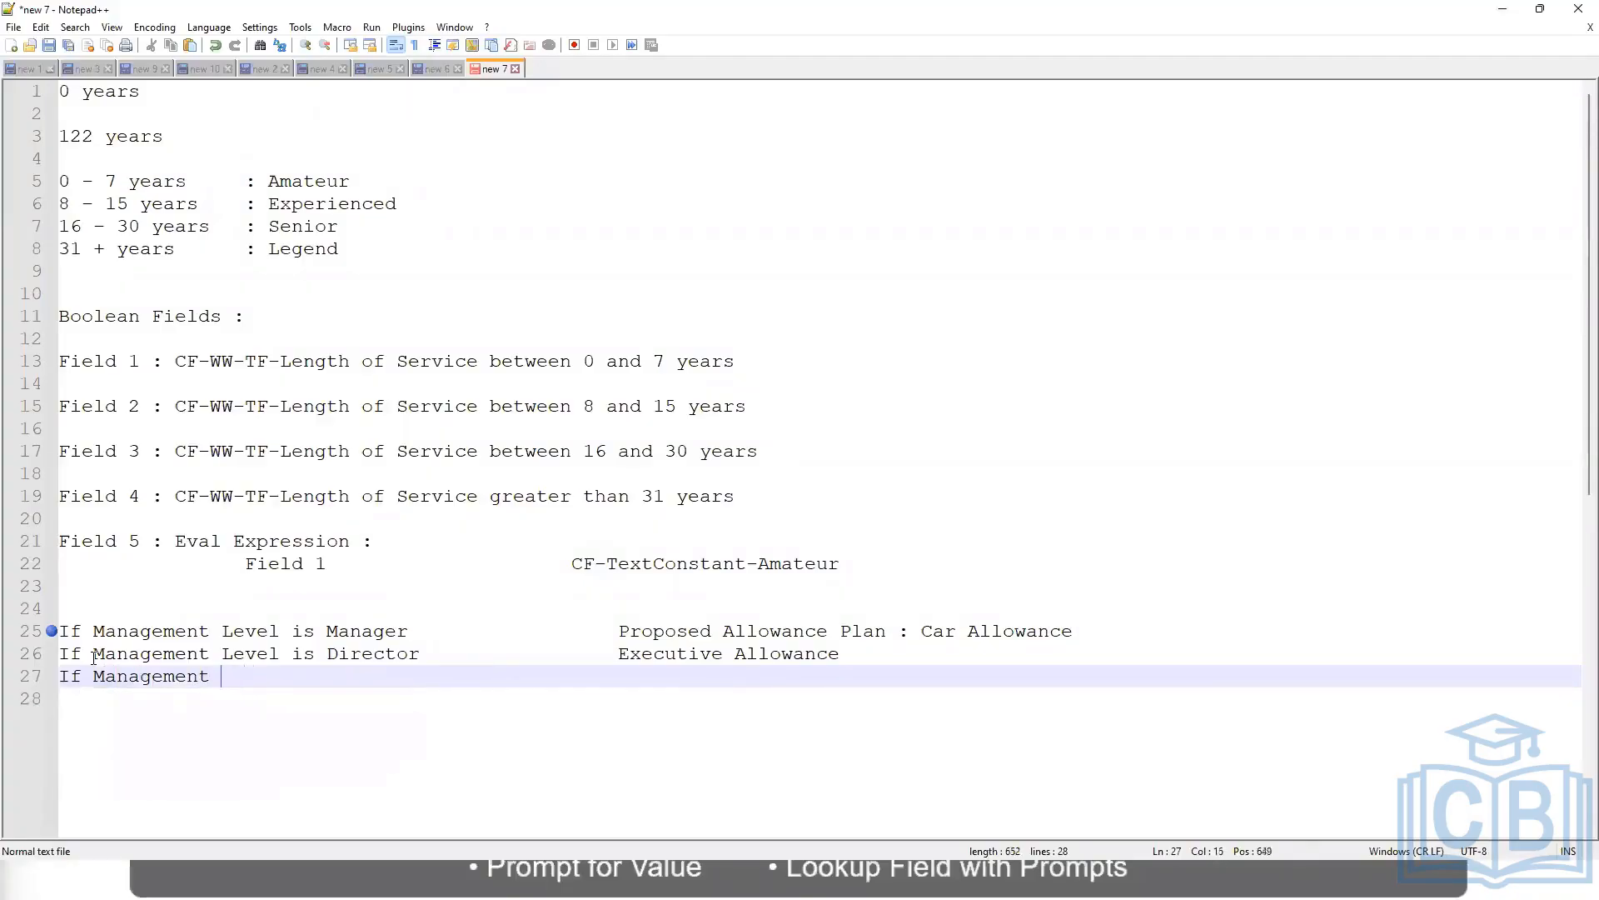
text(le)
key(BackSpace)
key(BackSpace)
text(Le)
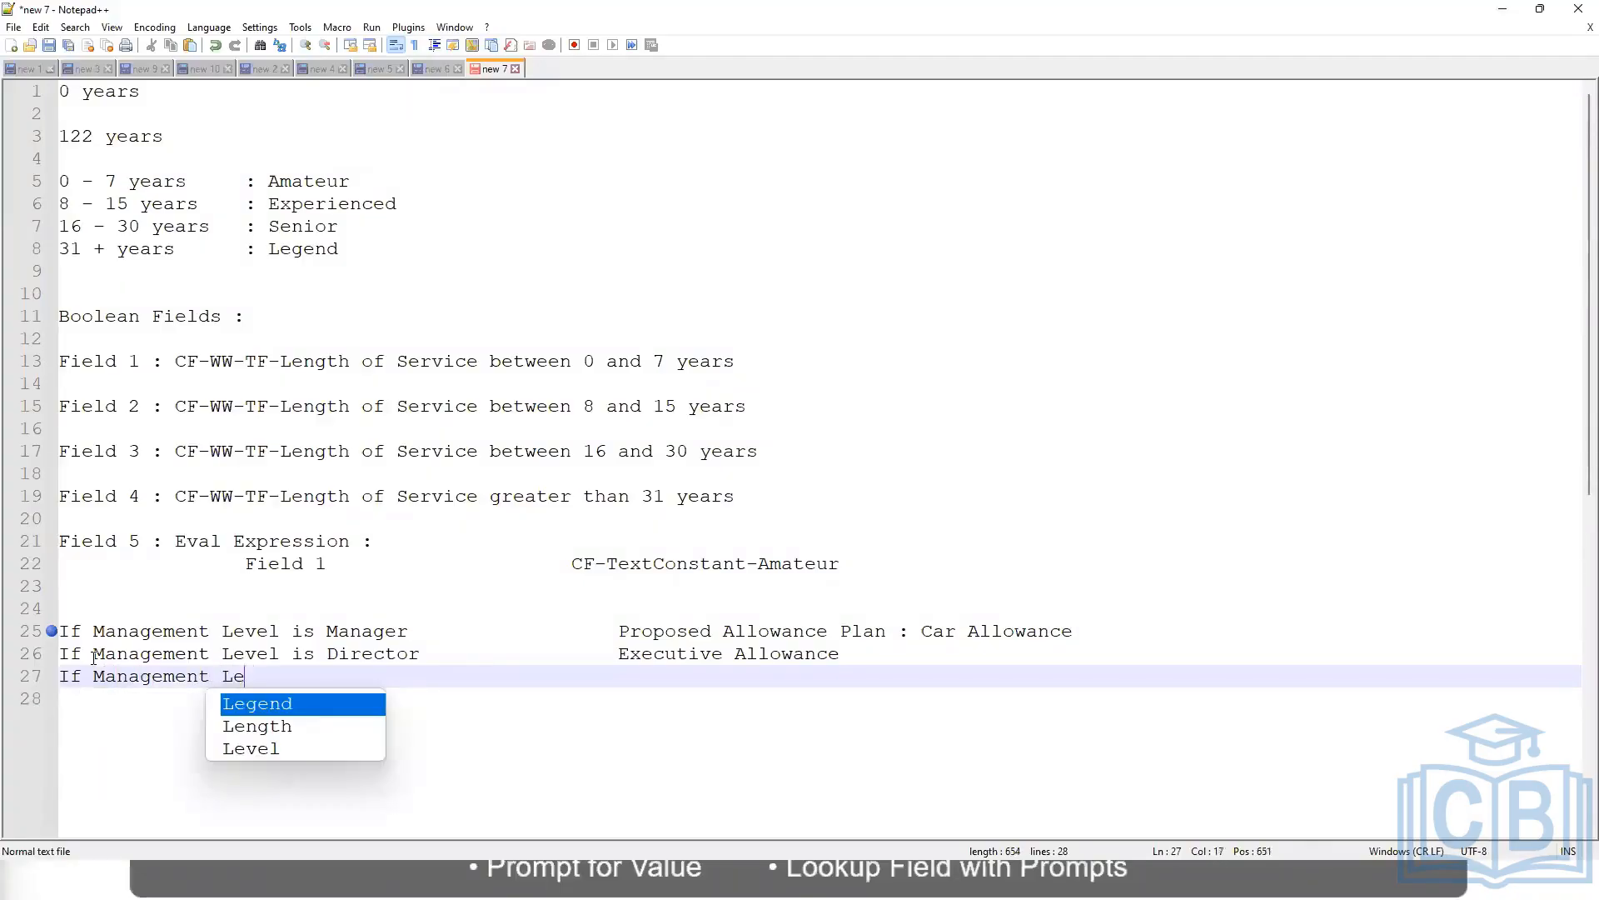
key(Down)
key(Down)
key(Return)
text(is )
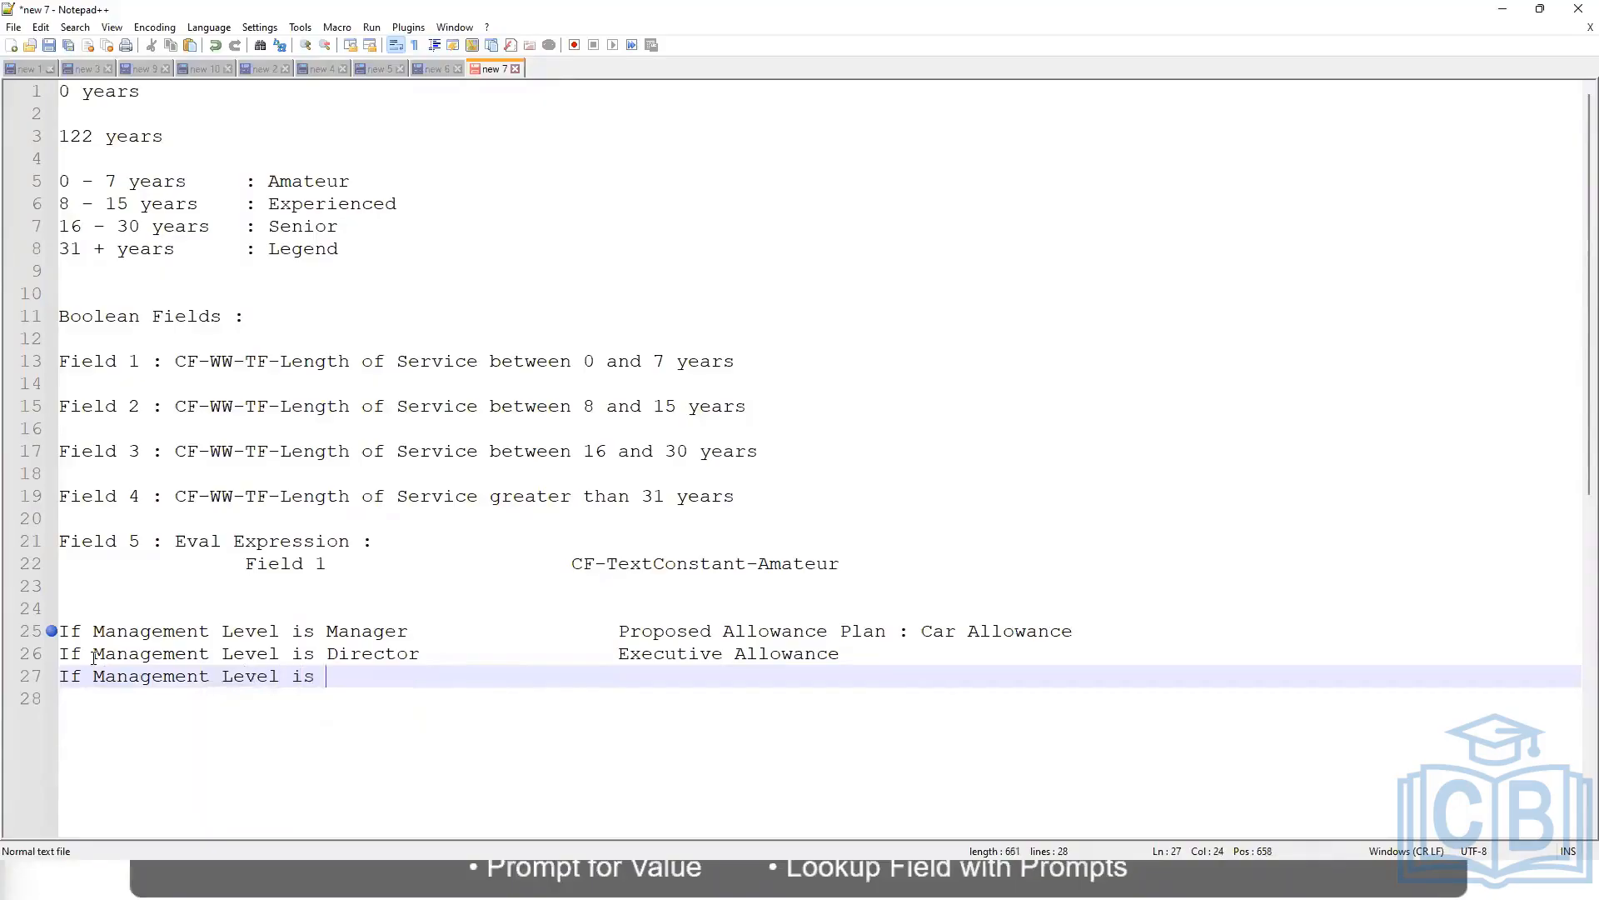
text(CEOCEO Allowance)
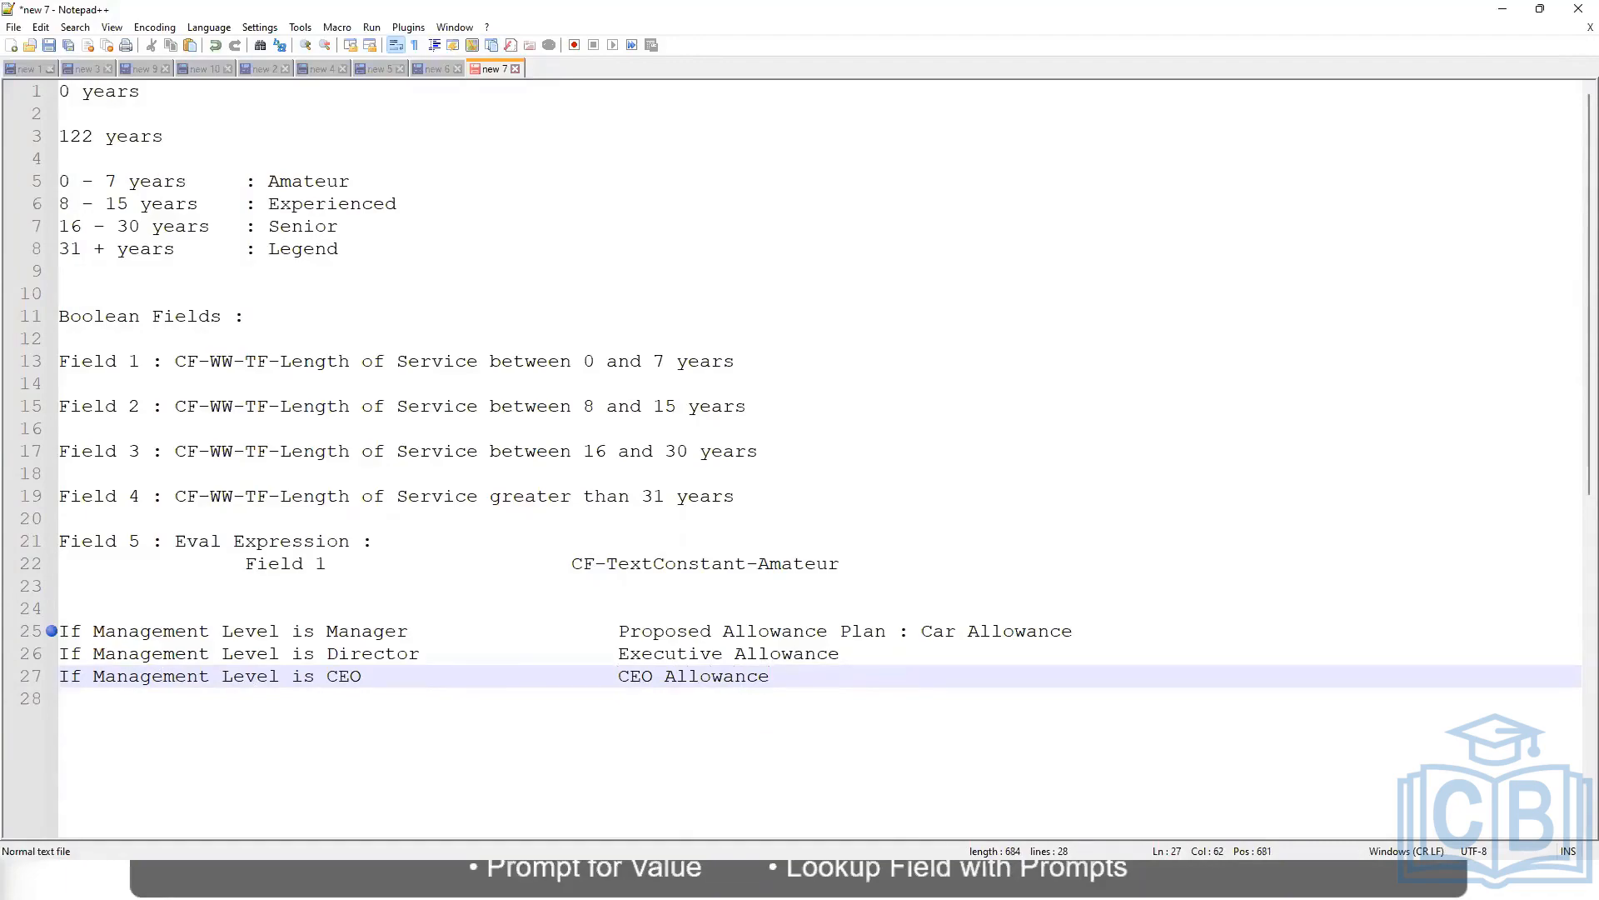
click(921, 630)
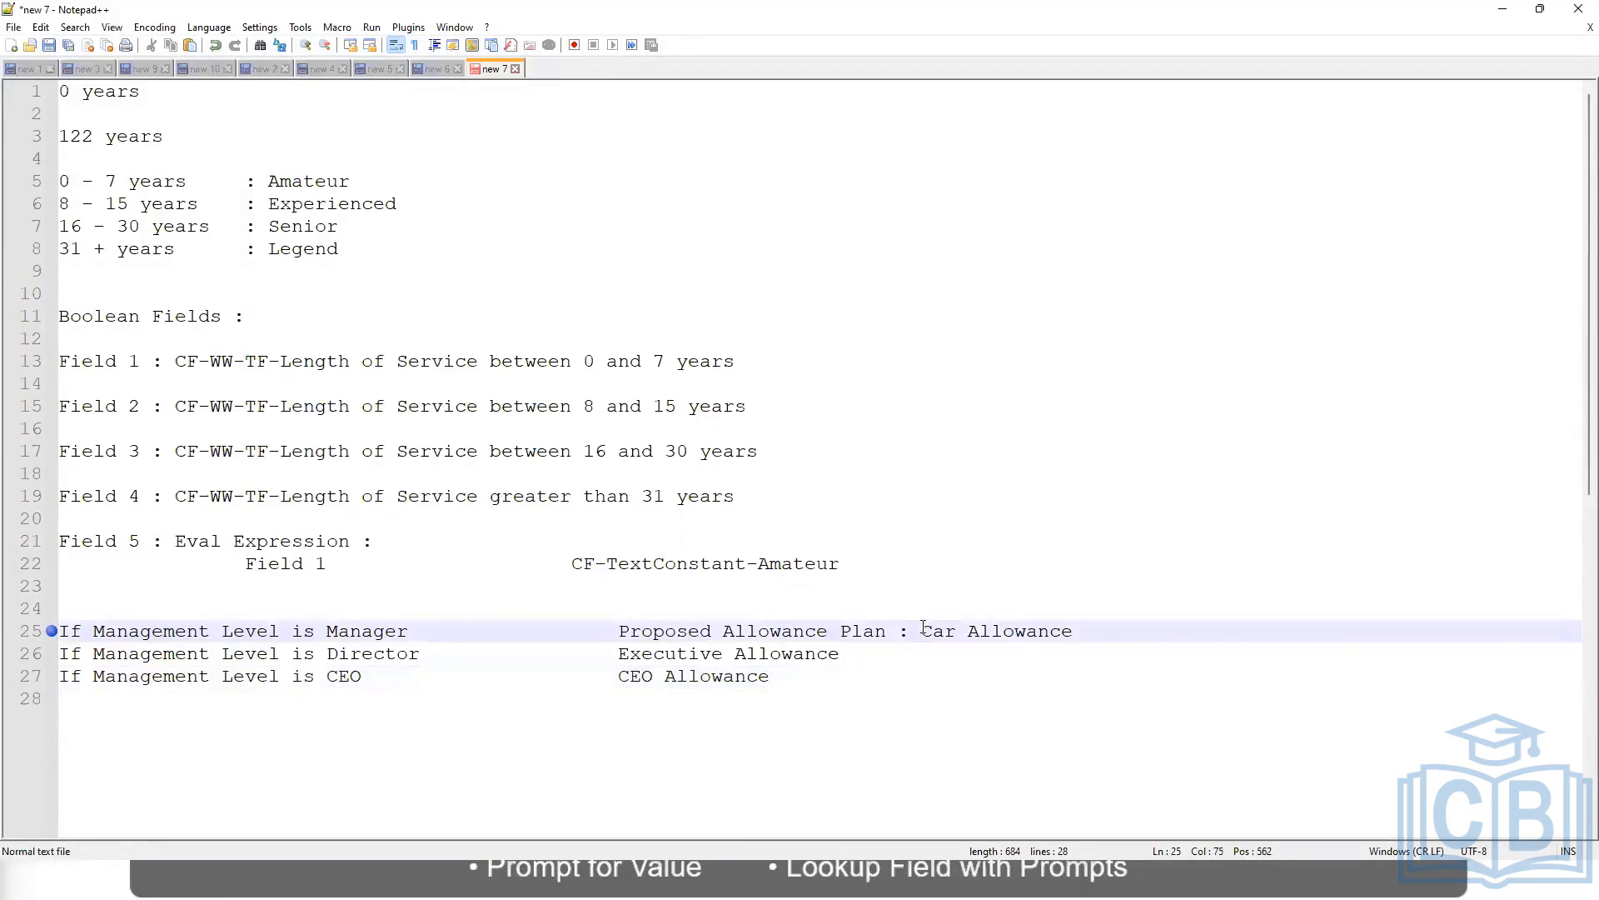
drag(922, 630, 1075, 625)
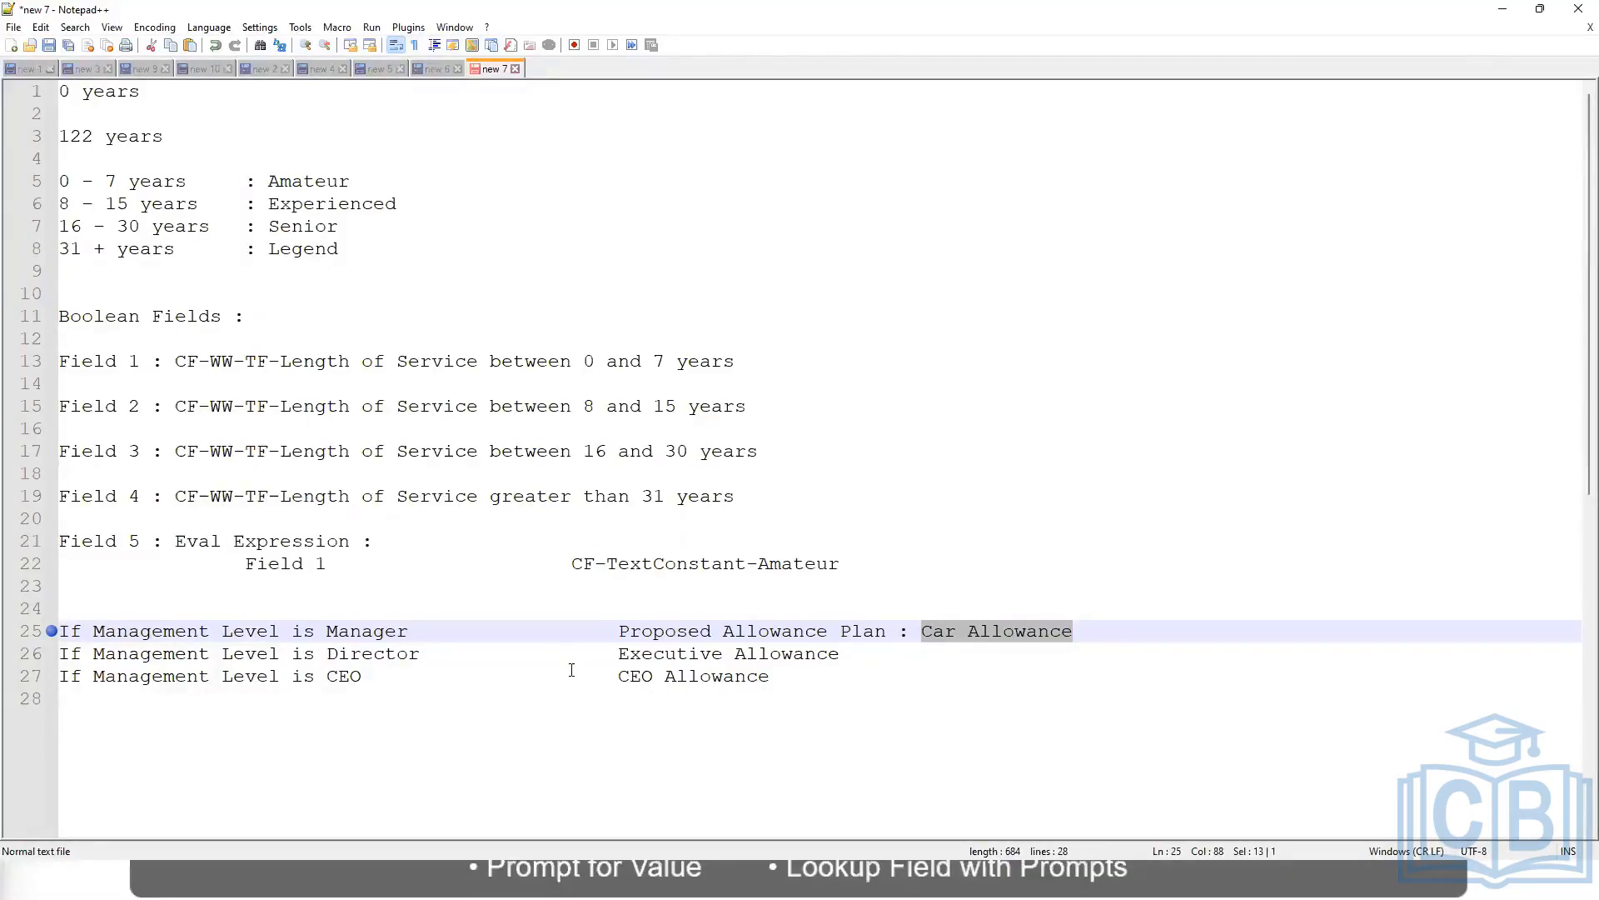
click(752, 633)
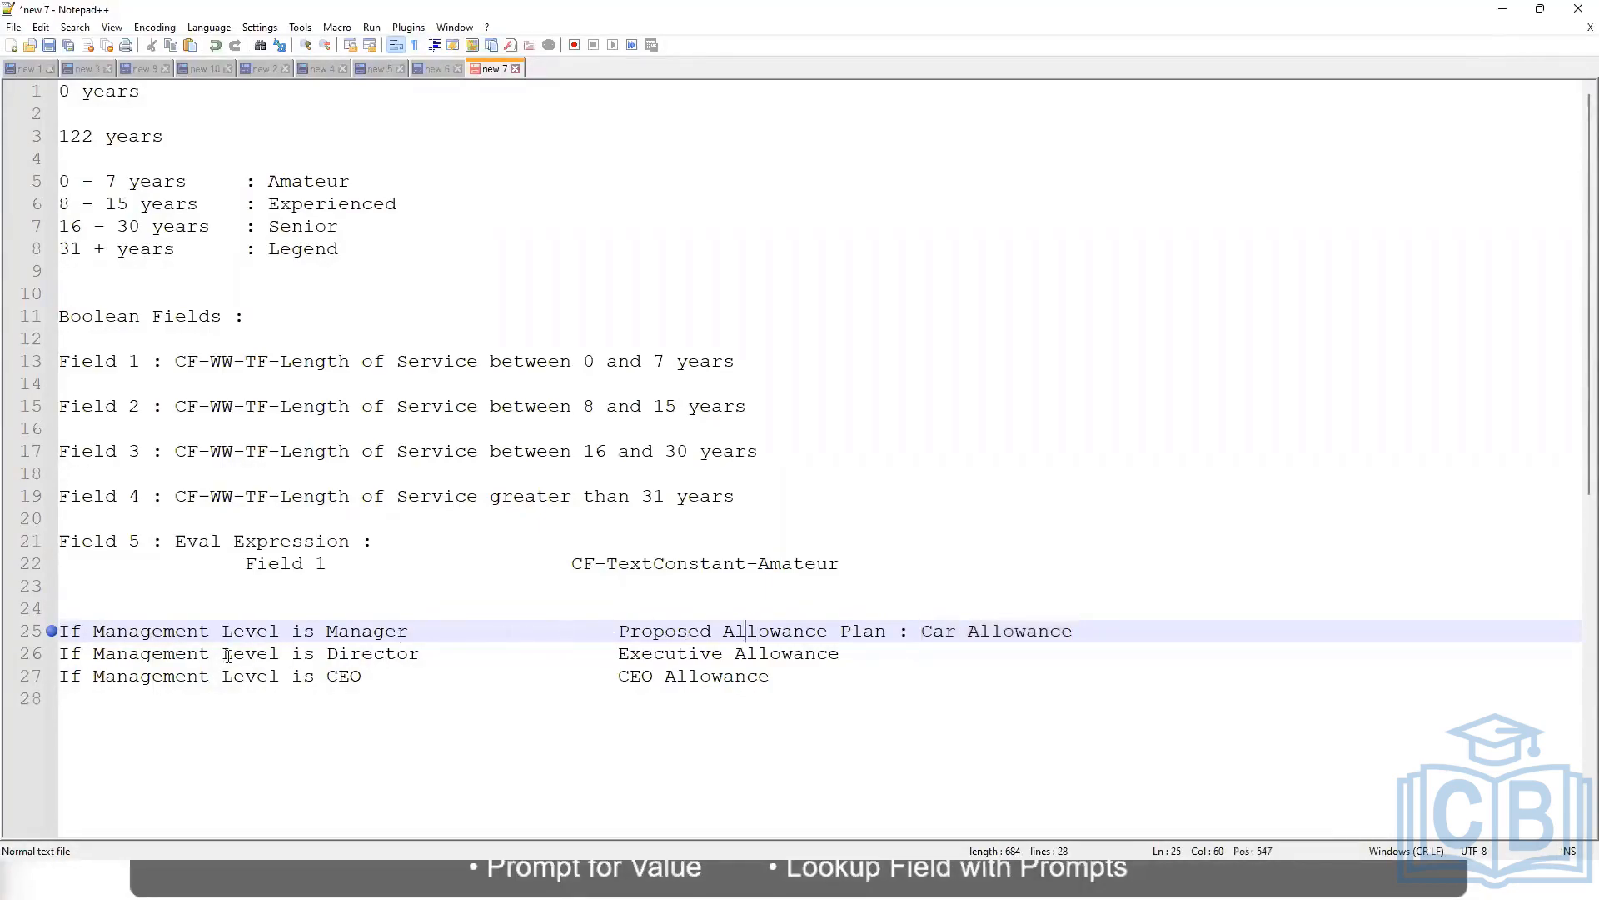
click(187, 635)
click(327, 630)
- Replace the allowance result on the Manager line with "First Line Manager"
drag(622, 626, 1096, 625)
text(Manag)
key(Down)
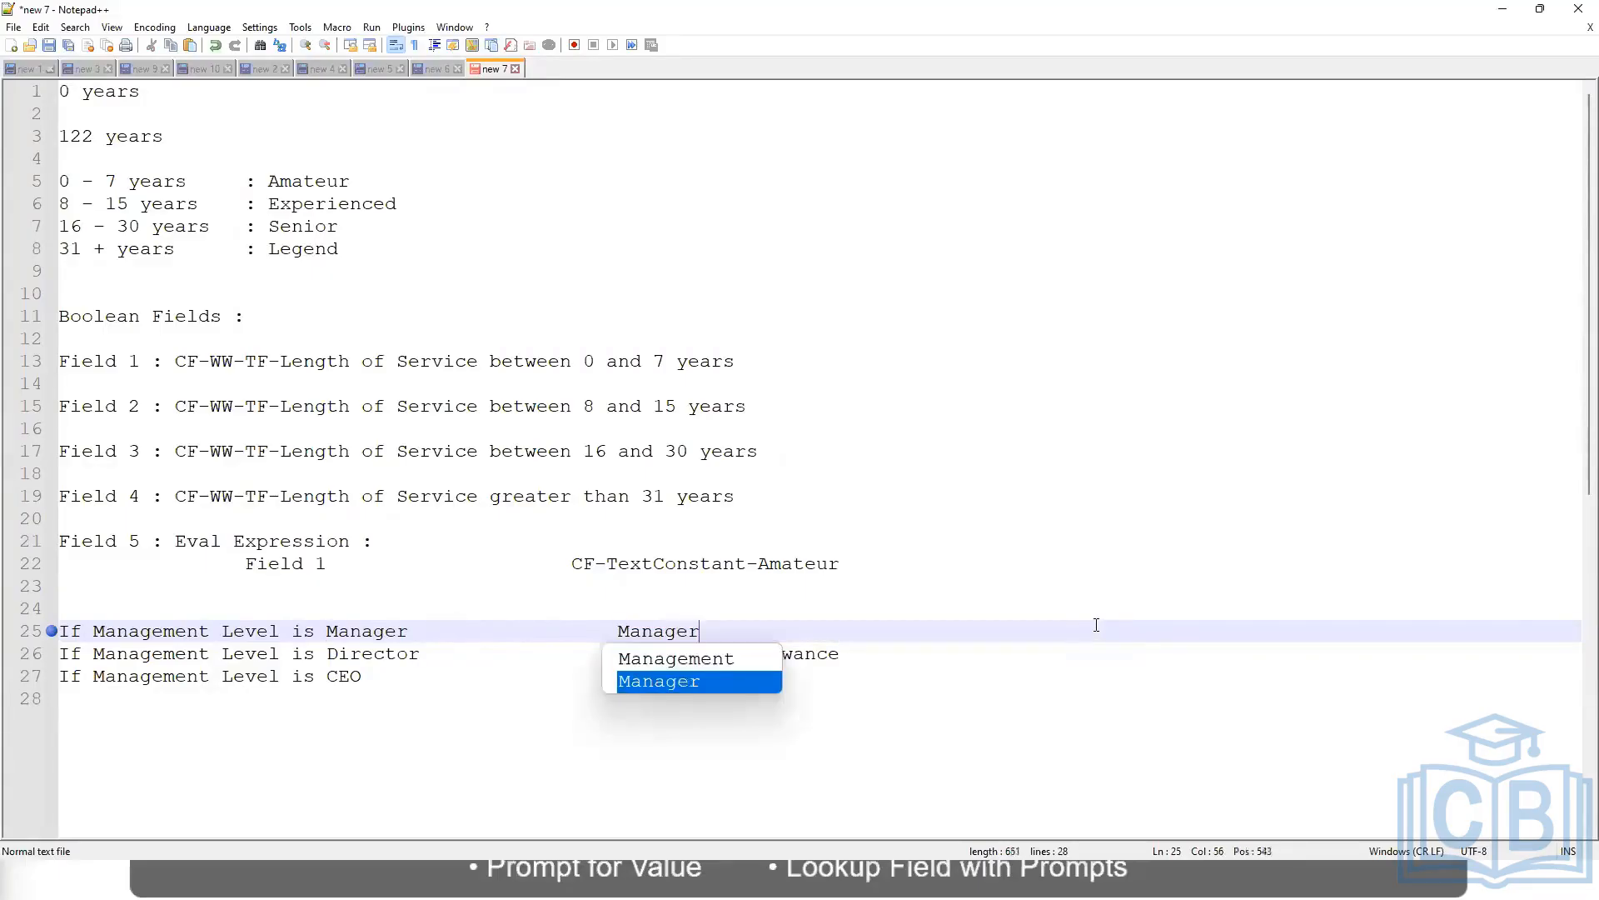
key(Return)
key(BackSpace)
key(BackSpace)
key(BackSpace)
key(BackSpace)
key(BackSpace)
key(BackSpace)
key(BackSpace)
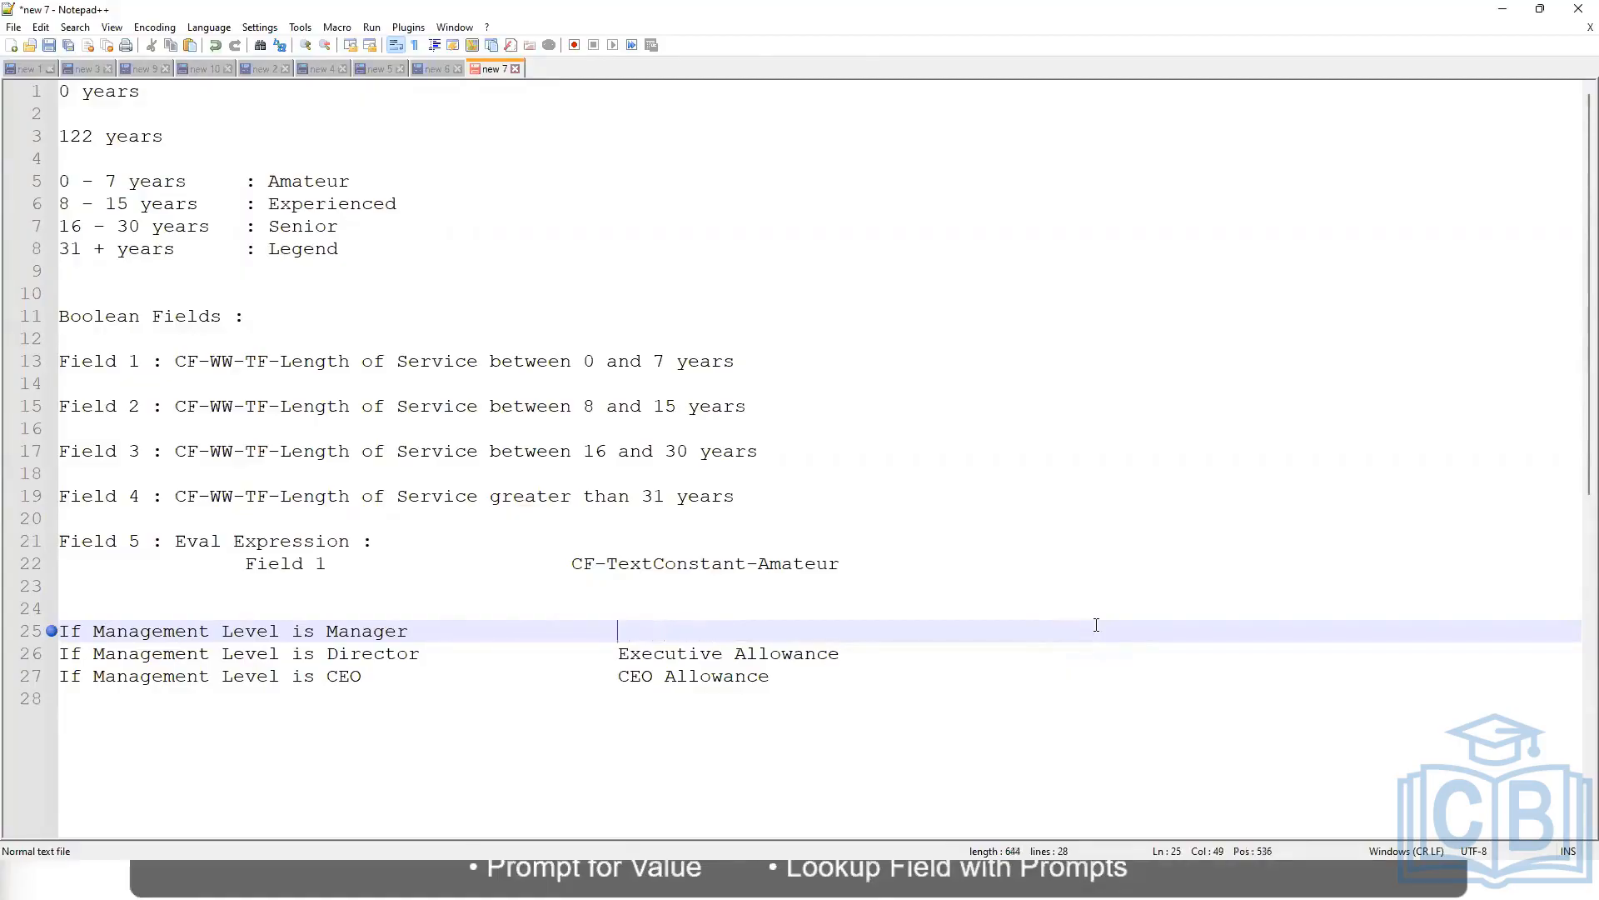
text(First Line Manag)
key(Down)
key(Return)
- Insert "Name of the" before "First Line Manager" on the Manager line
key(Left)
key(Left)
key(Left)
key(Left)
key(Left)
key(Left)
key(Left)
key(Left)
key(Left)
key(Left)
key(Left)
key(Left)
key(Left)
key(Left)
key(Left)
text(Name of the)
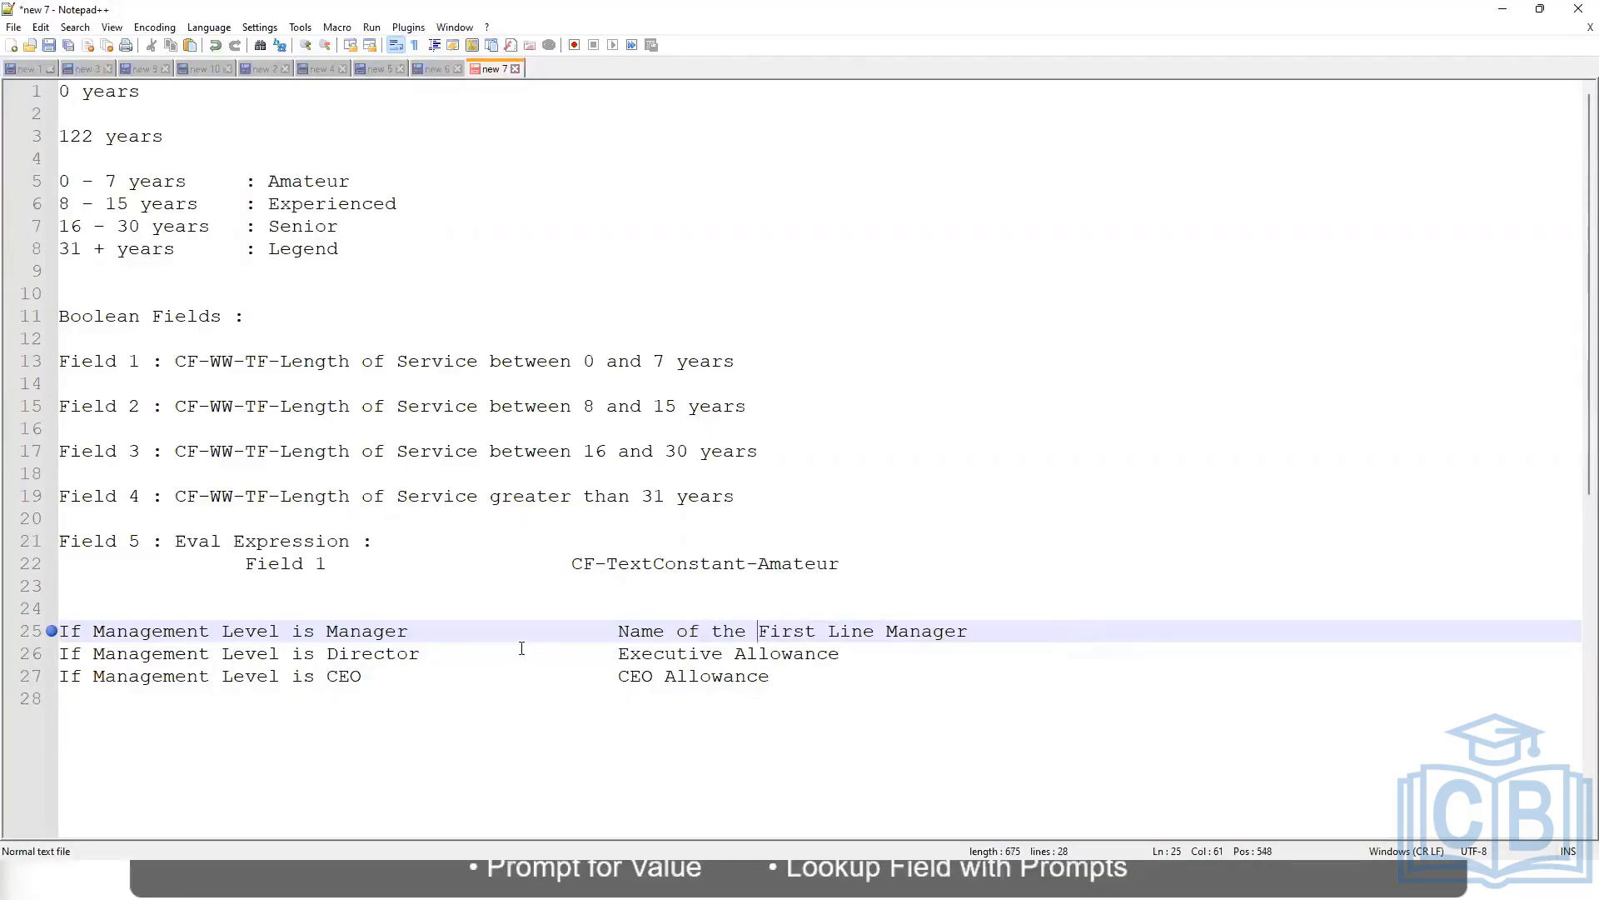
- Replace the allowance result on the Director line with "Name of"
drag(618, 655, 841, 655)
text(Name )
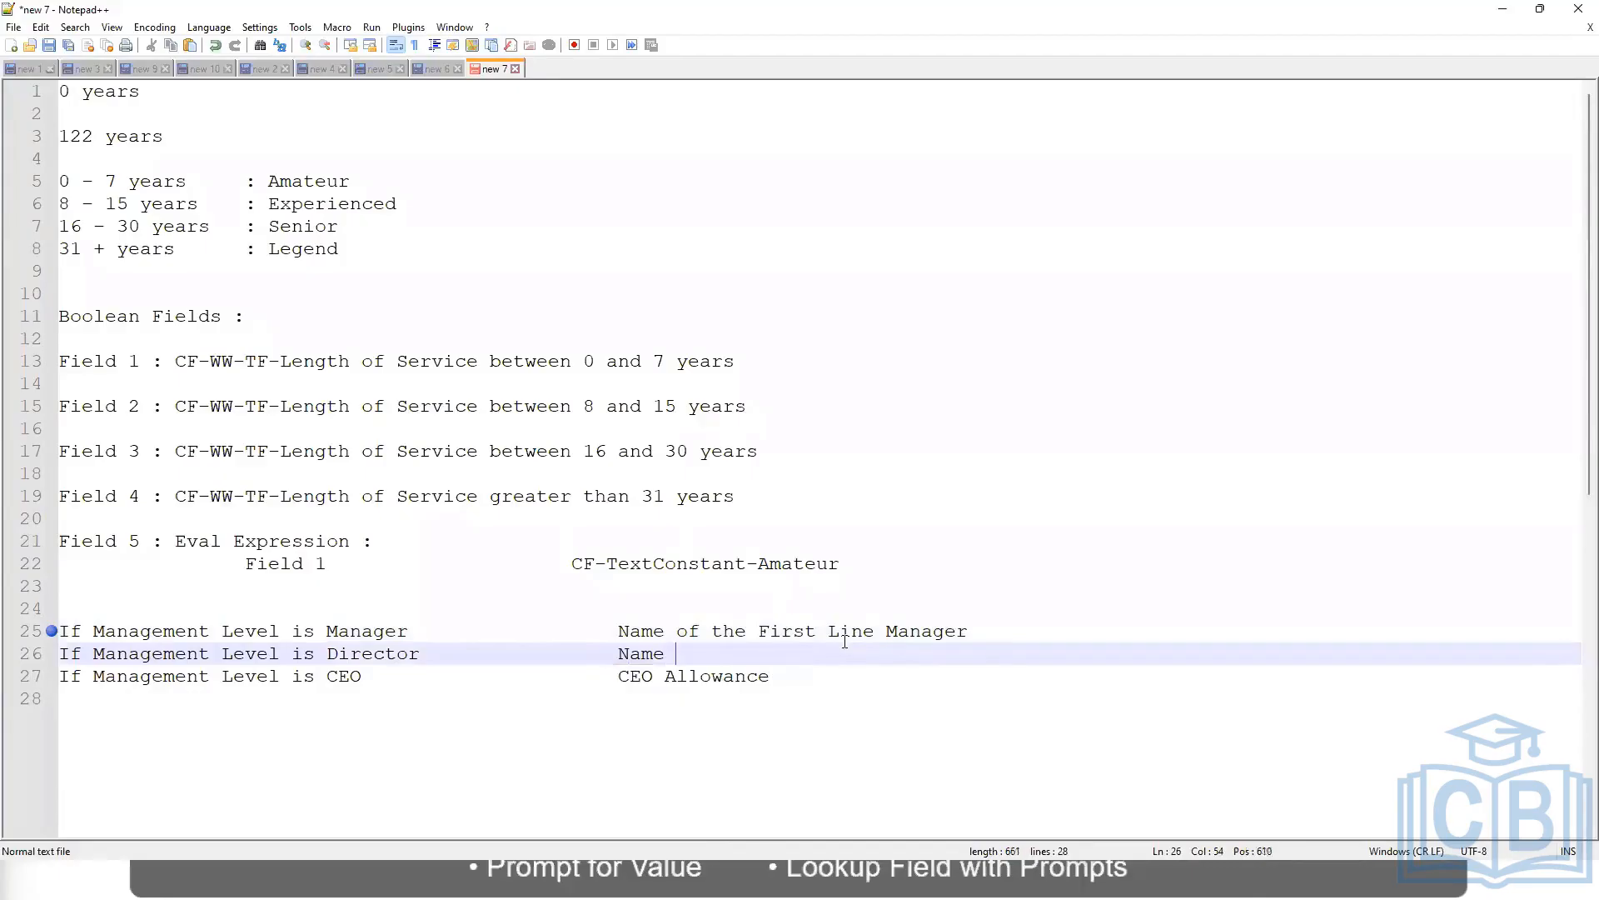
text(of First)
key(BackSpace)
key(BackSpace)
key(BackSpace)
key(BackSpace)
key(BackSpace)
- Change the word "First" to "Second" in the Manager line's result
double_click(762, 633)
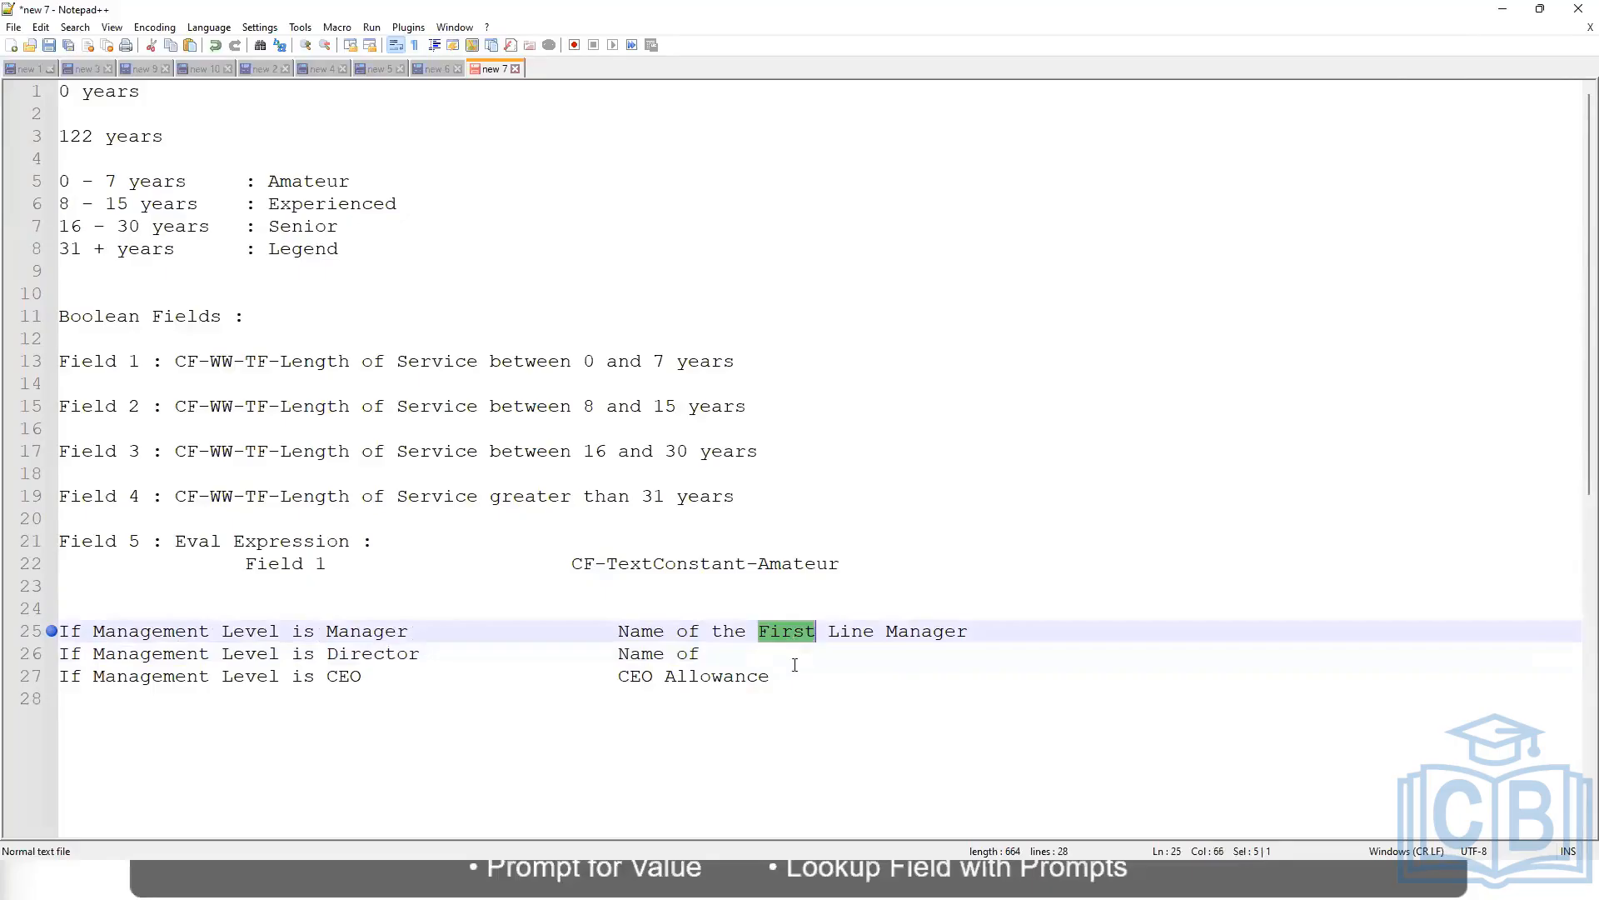
text(Second)
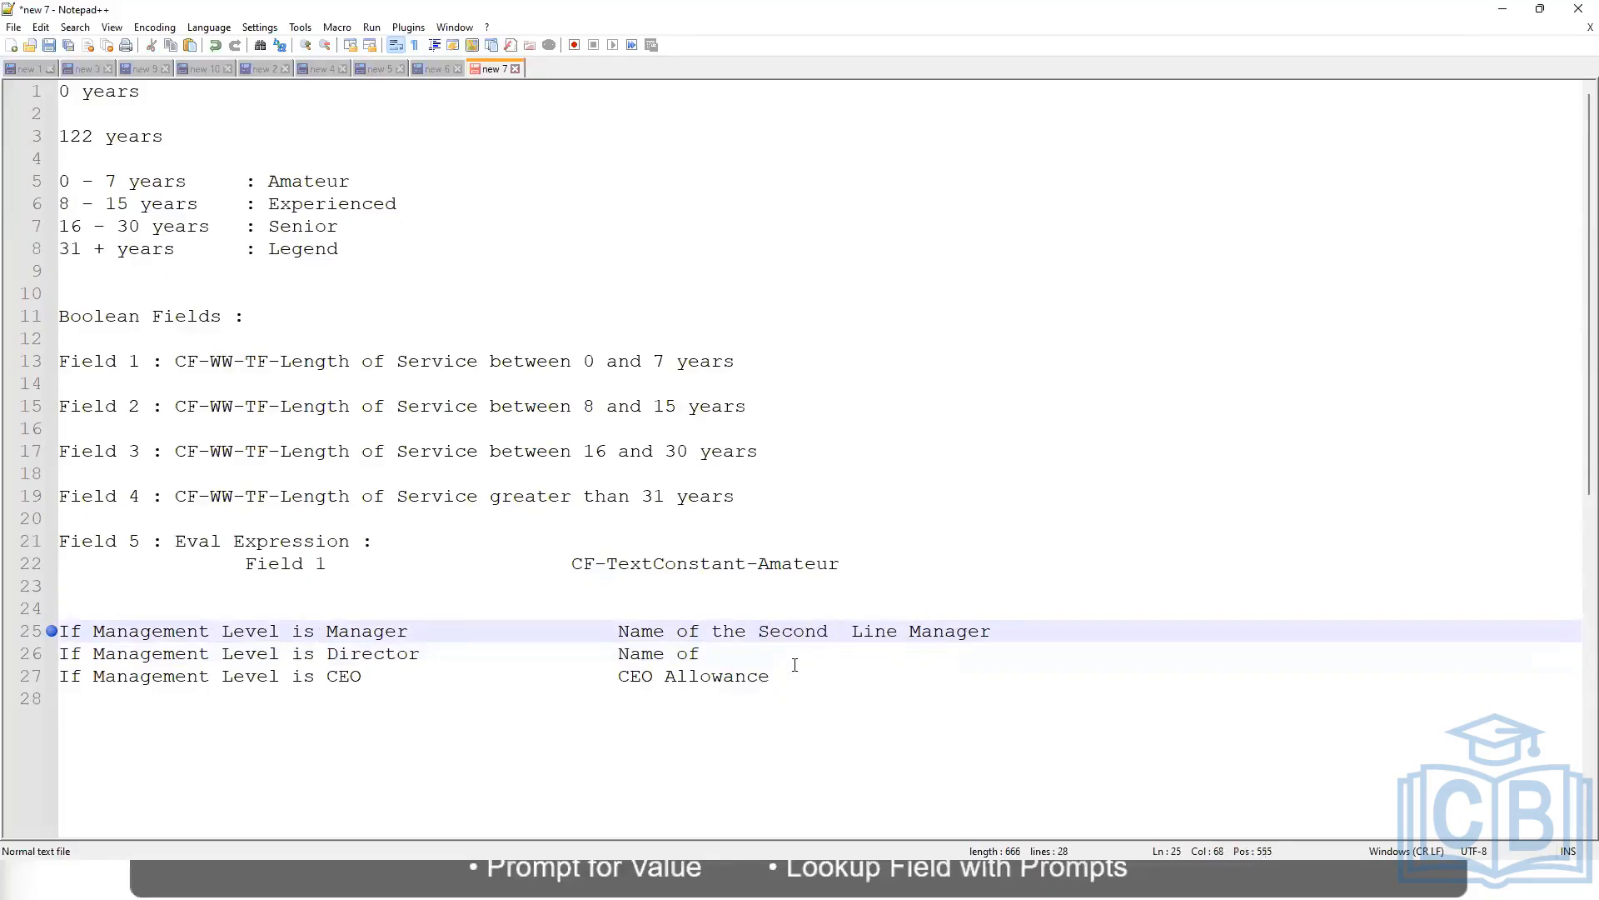
- Remove the extra space in the Manager line's result and complete the Director line's result as "Name of Manager"
key(BackSpace)
click(725, 653)
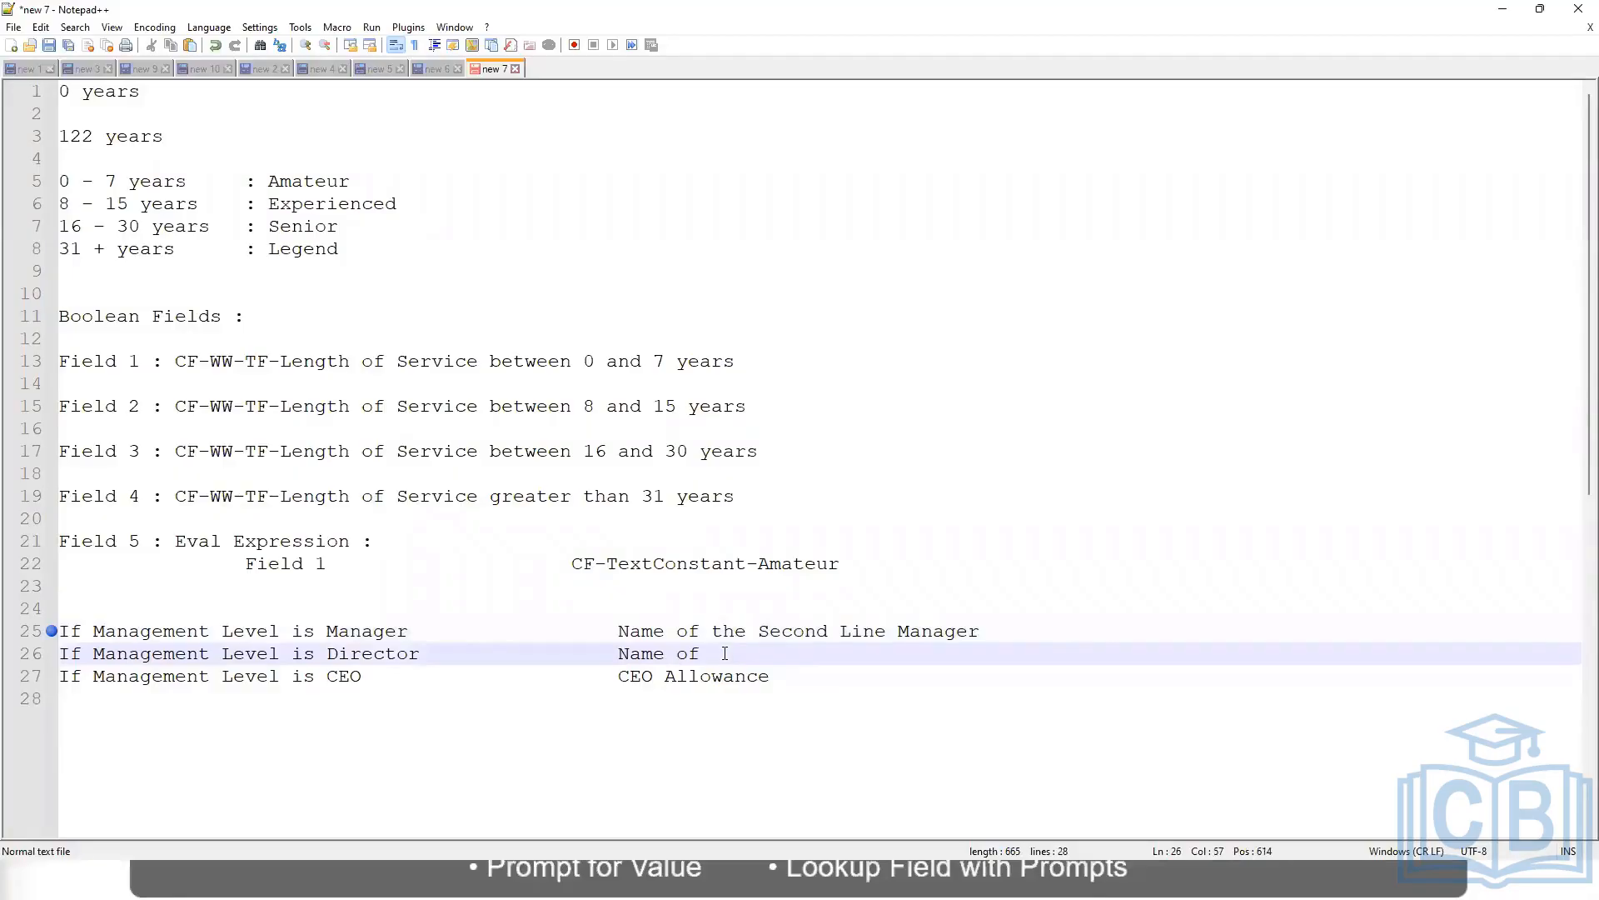
text(Manager)
- Replace the allowance result on the CEO line with "name of CEO/Himself/Herself"
click(332, 677)
drag(618, 675, 791, 676)
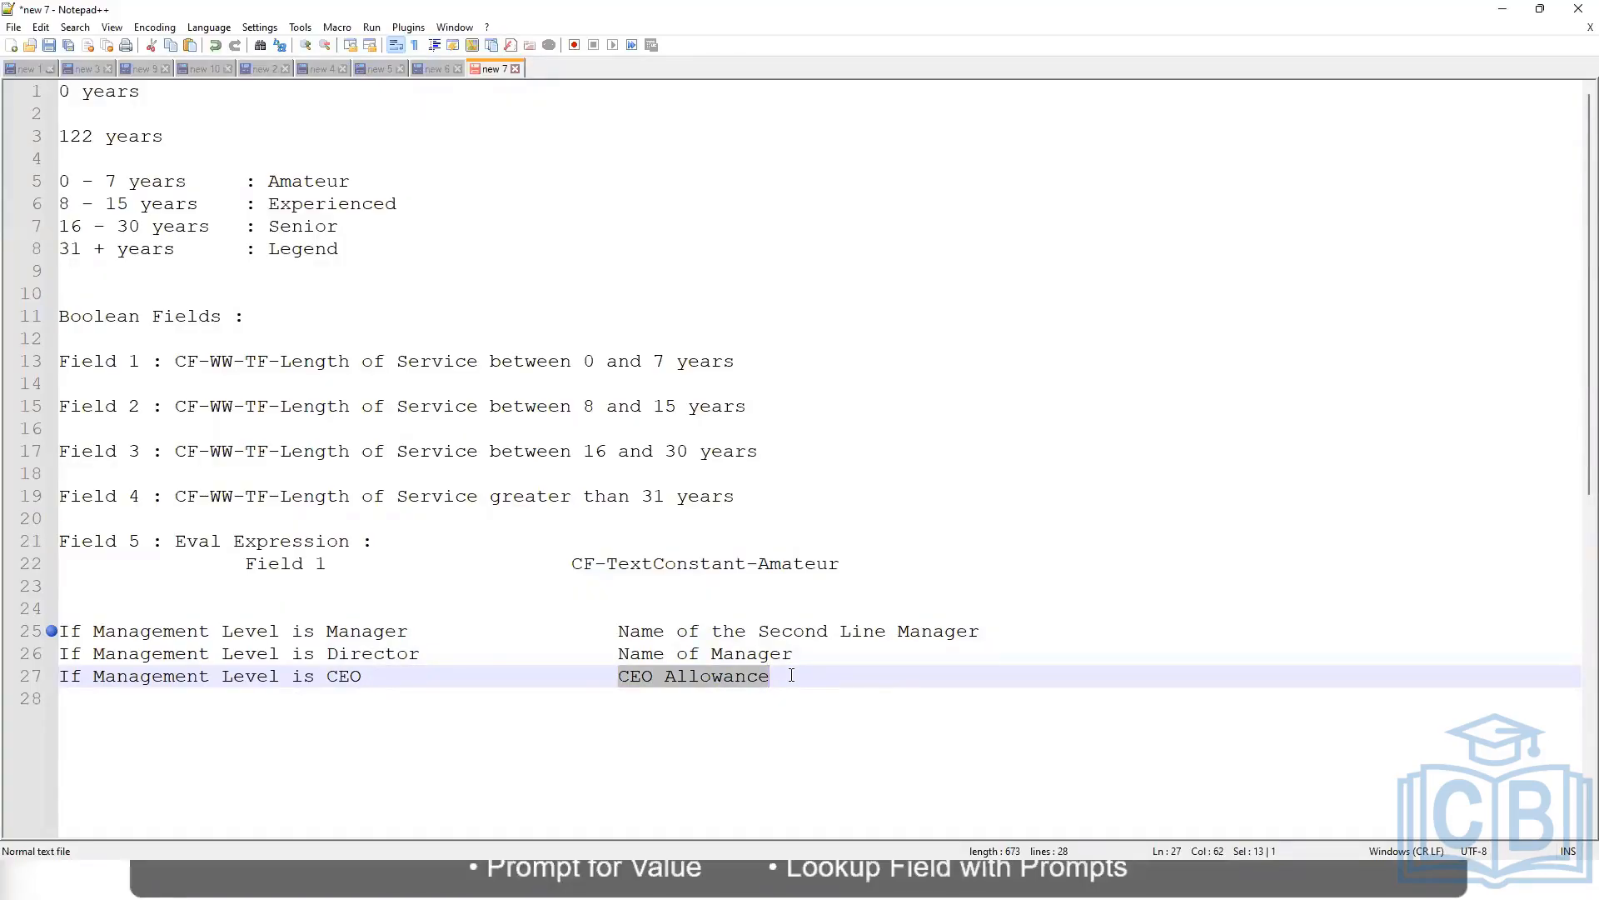
text(name of CEO )
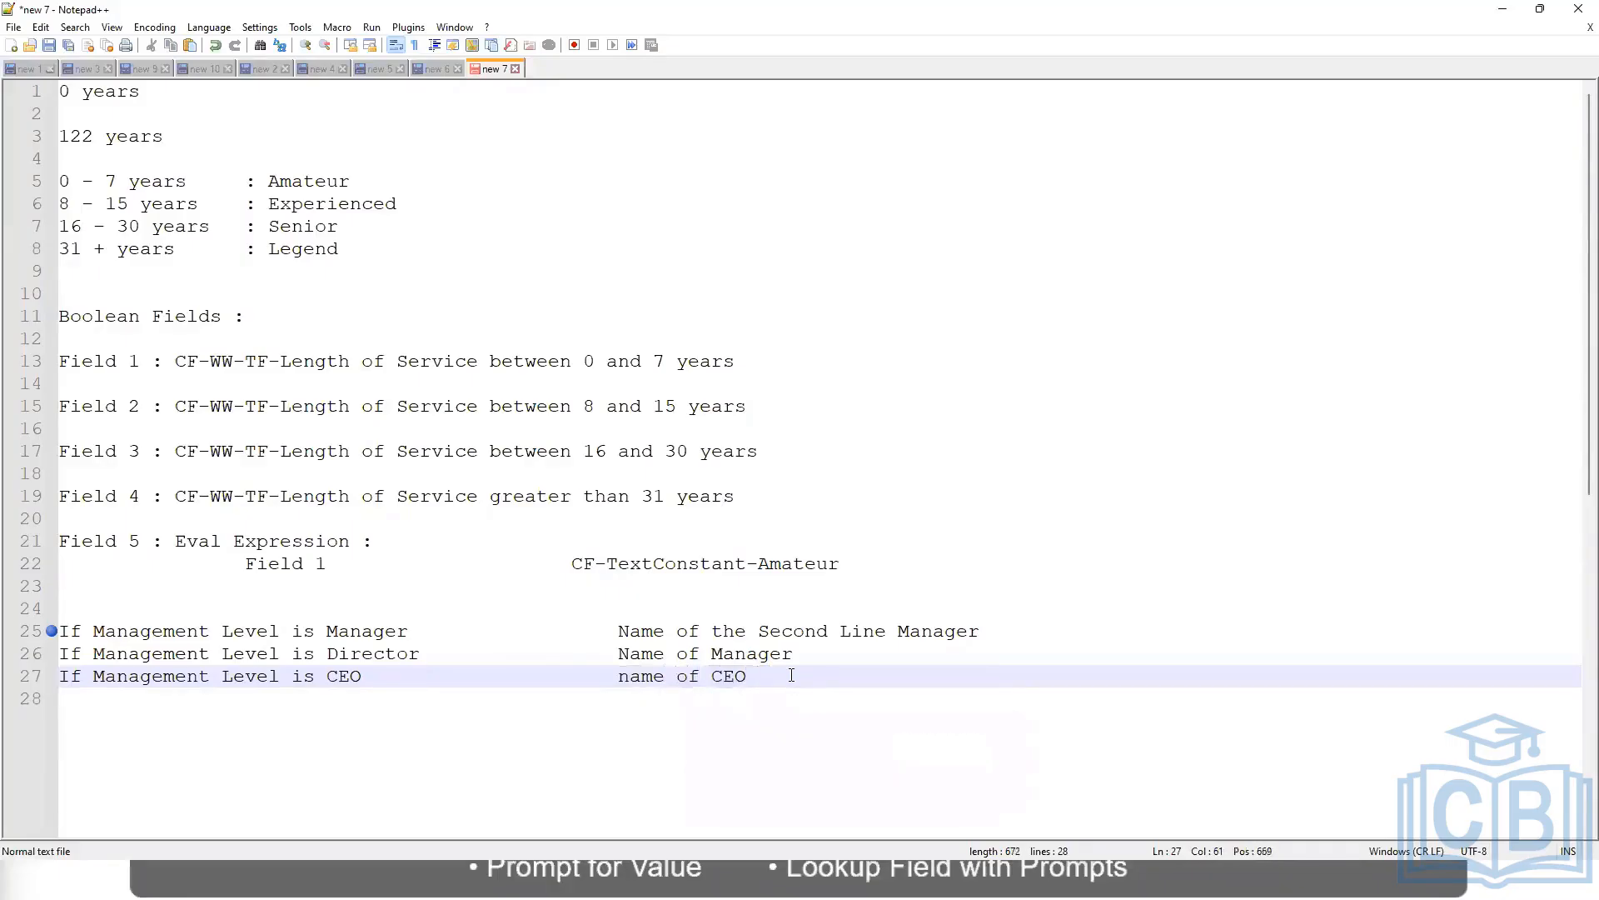
text(/Himself/Herself)
- Review the Manager, Director and CEO conditions against the result written for each management level
click(574, 677)
click(175, 633)
click(373, 632)
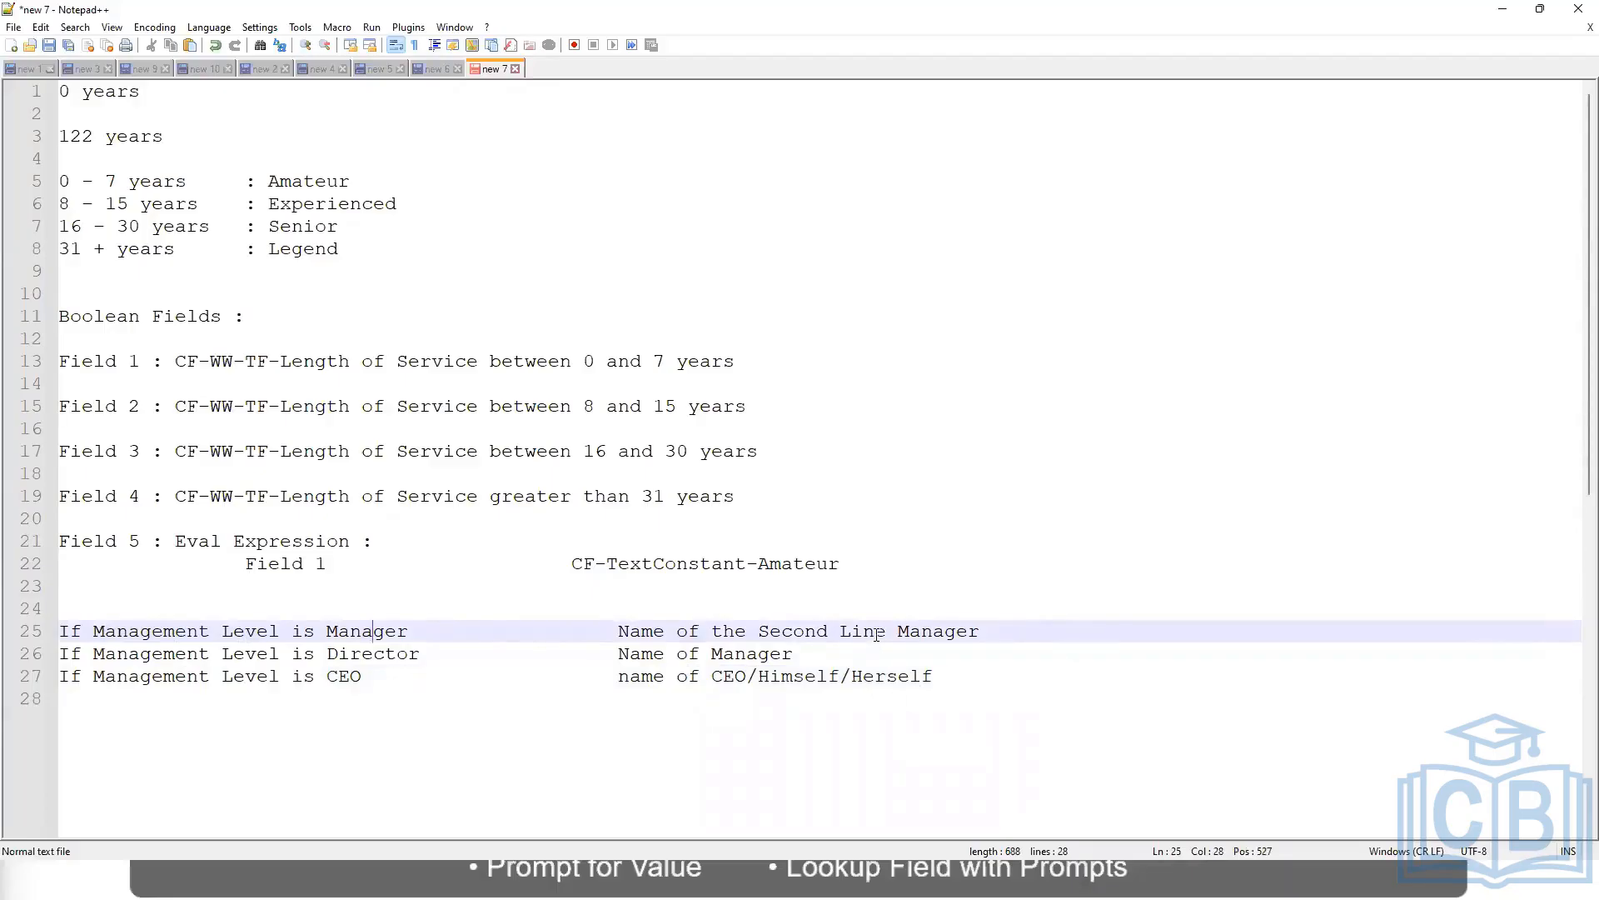
click(194, 657)
click(329, 654)
click(395, 650)
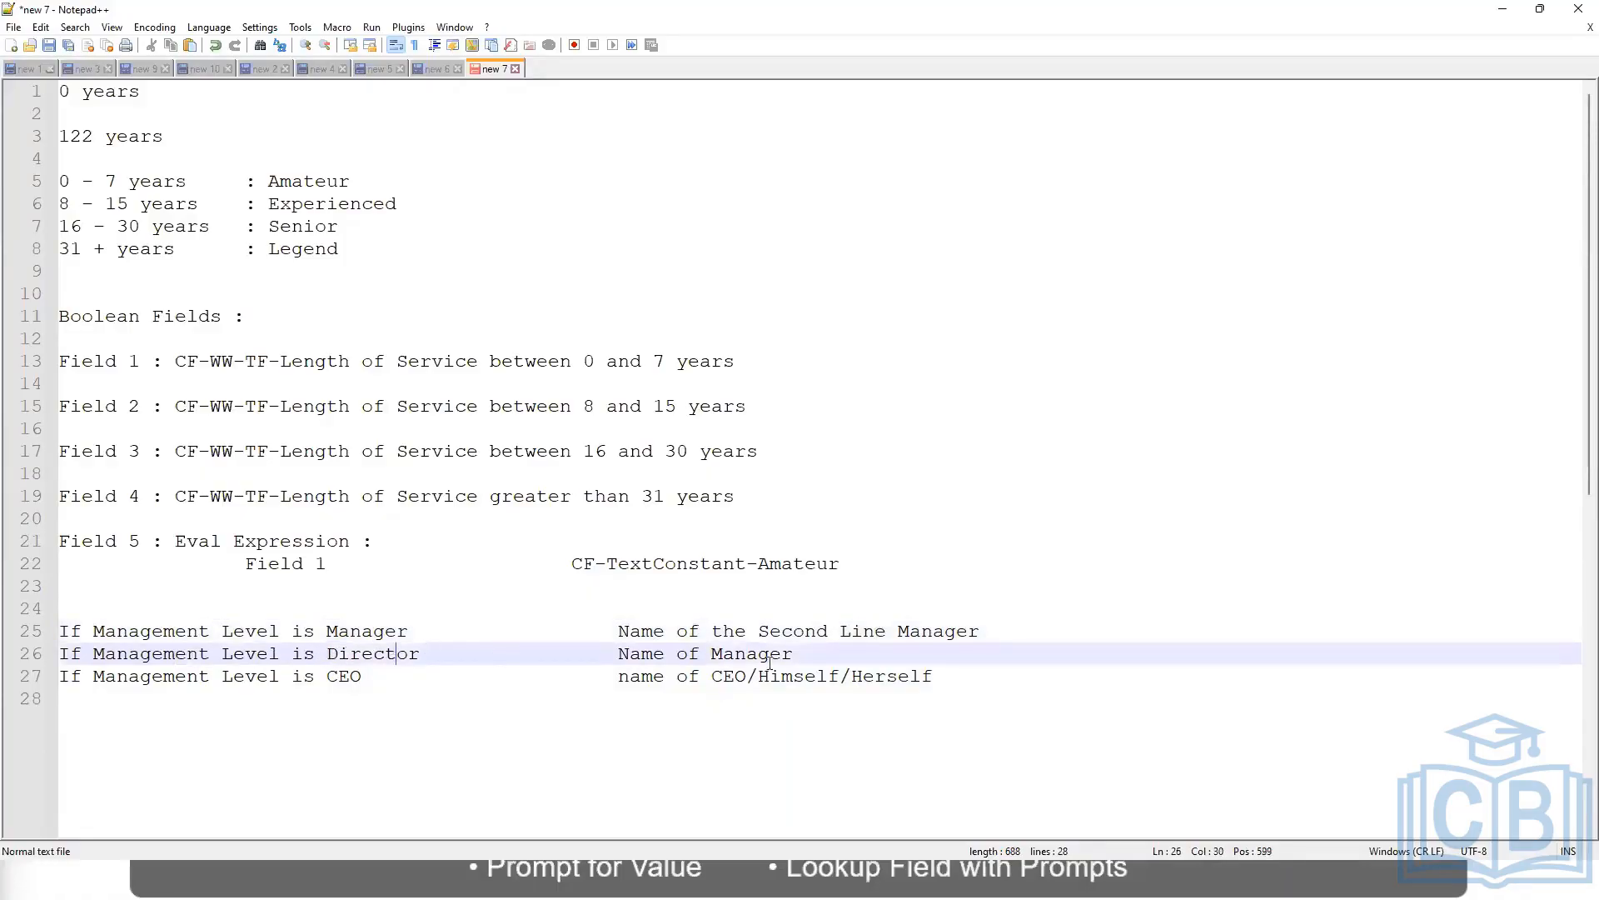
click(795, 655)
click(358, 655)
click(346, 678)
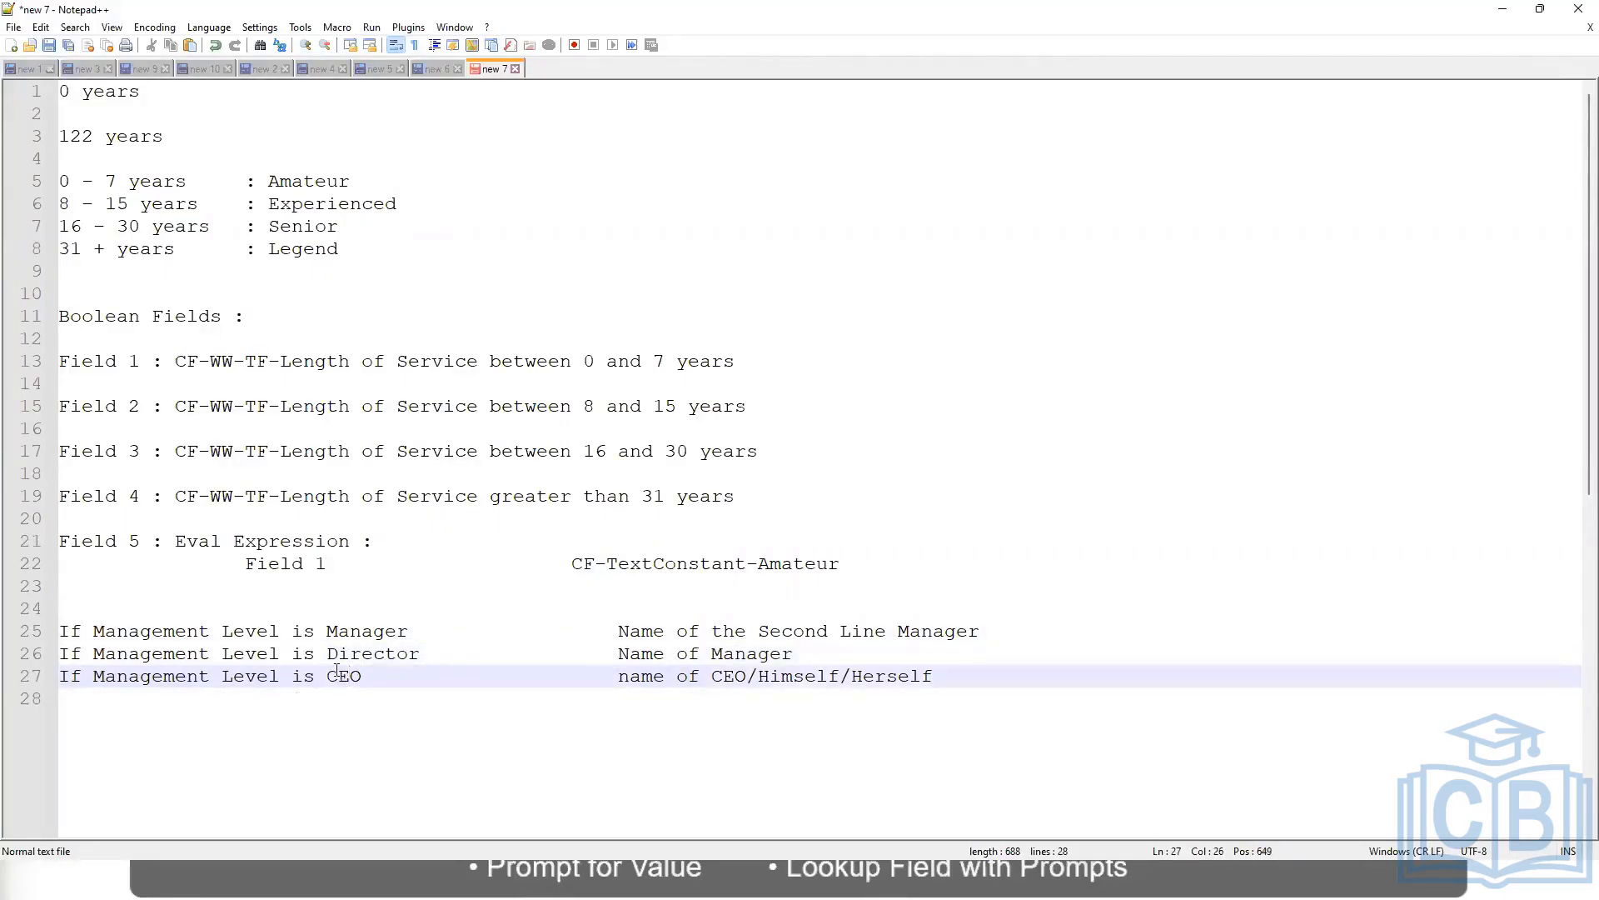
click(748, 679)
click(941, 675)
drag(946, 675, 56, 633)
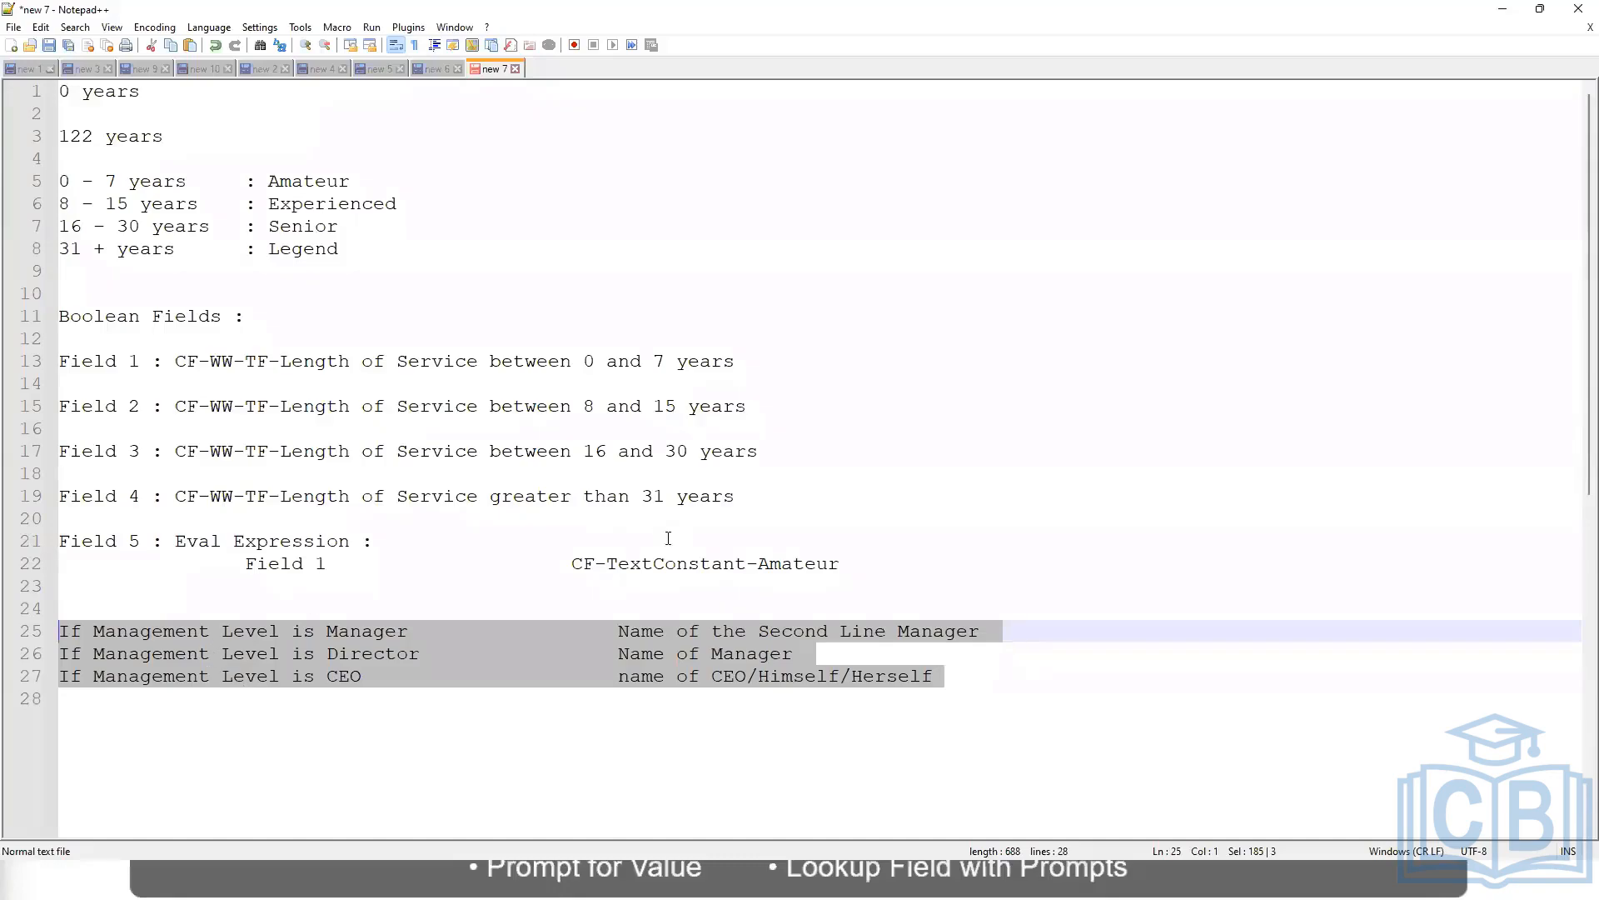
- Examine the Manager line's result, the name of the second line manager
click(676, 633)
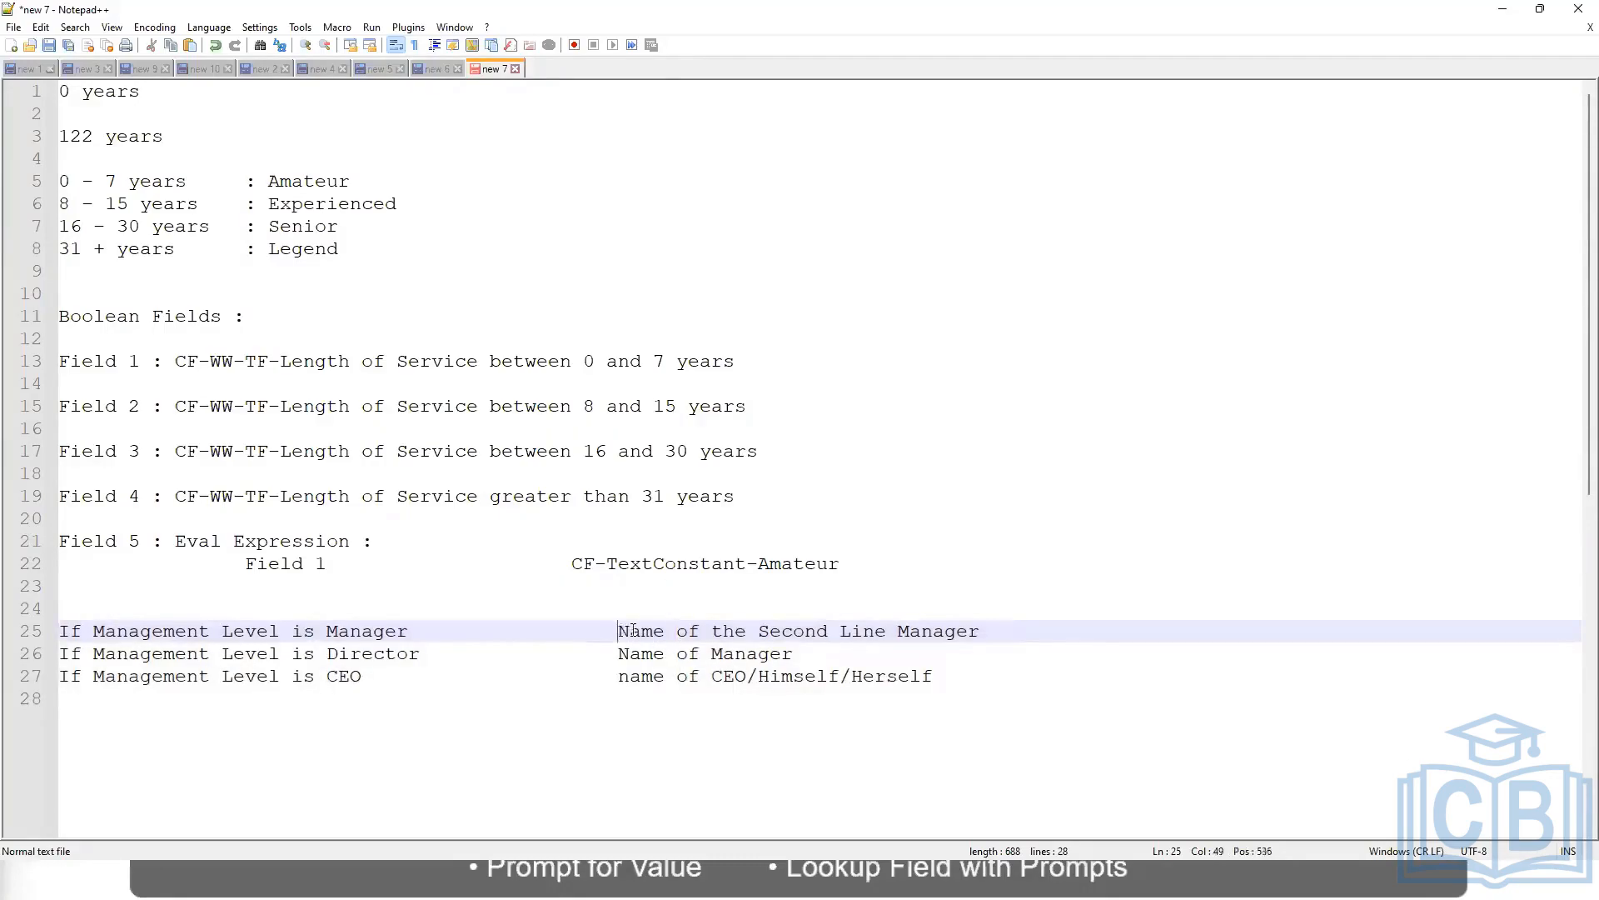
drag(618, 630, 981, 631)
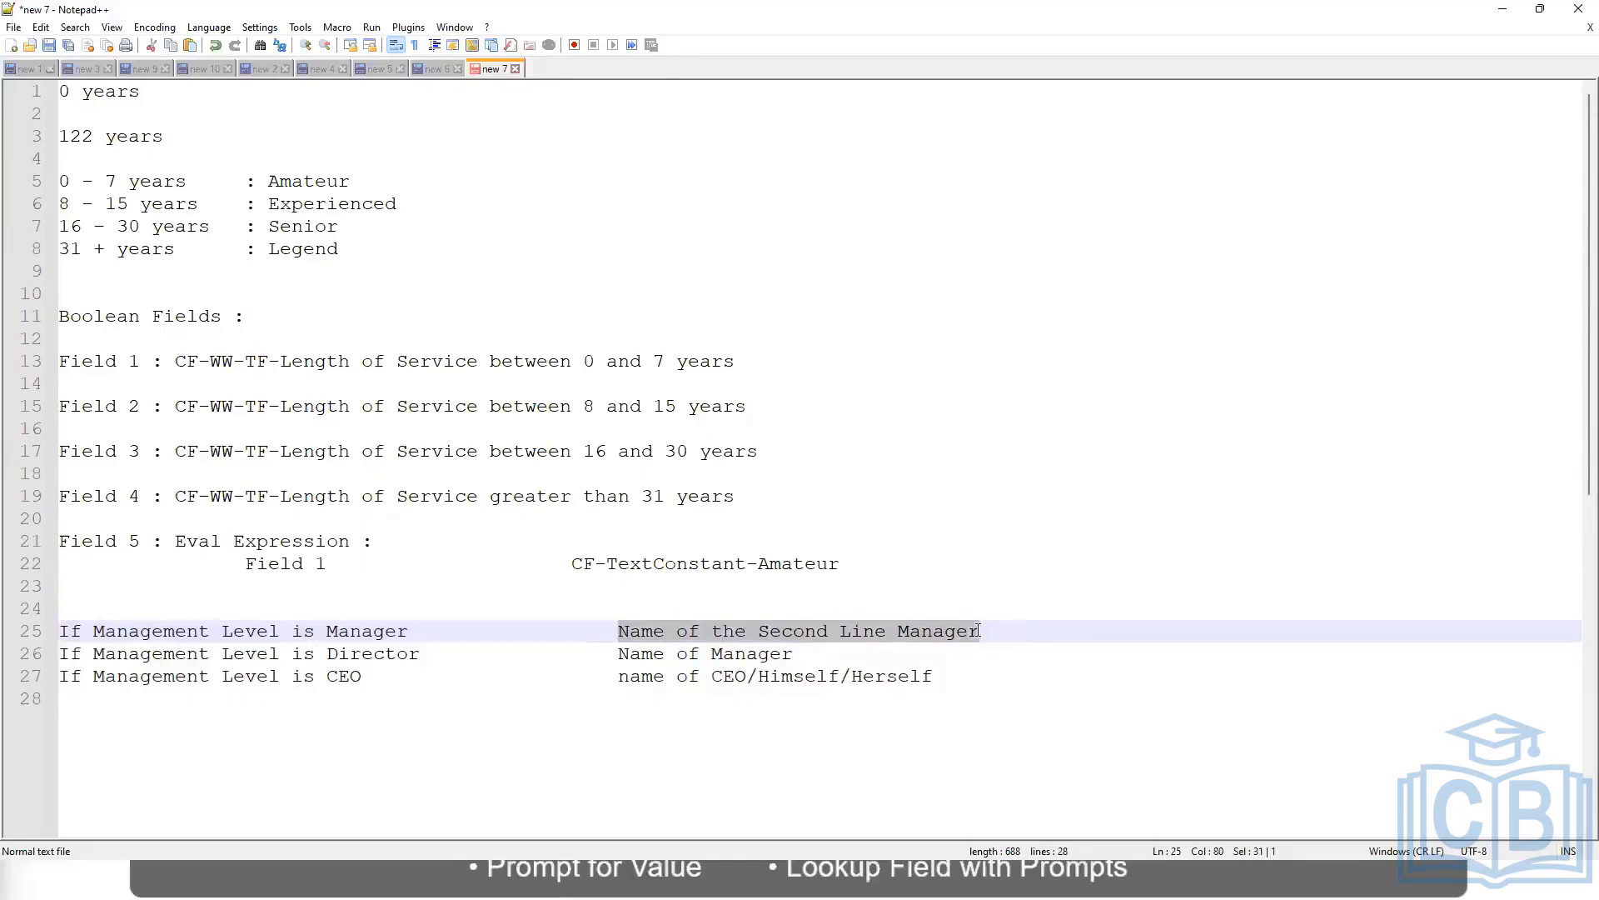
click(747, 633)
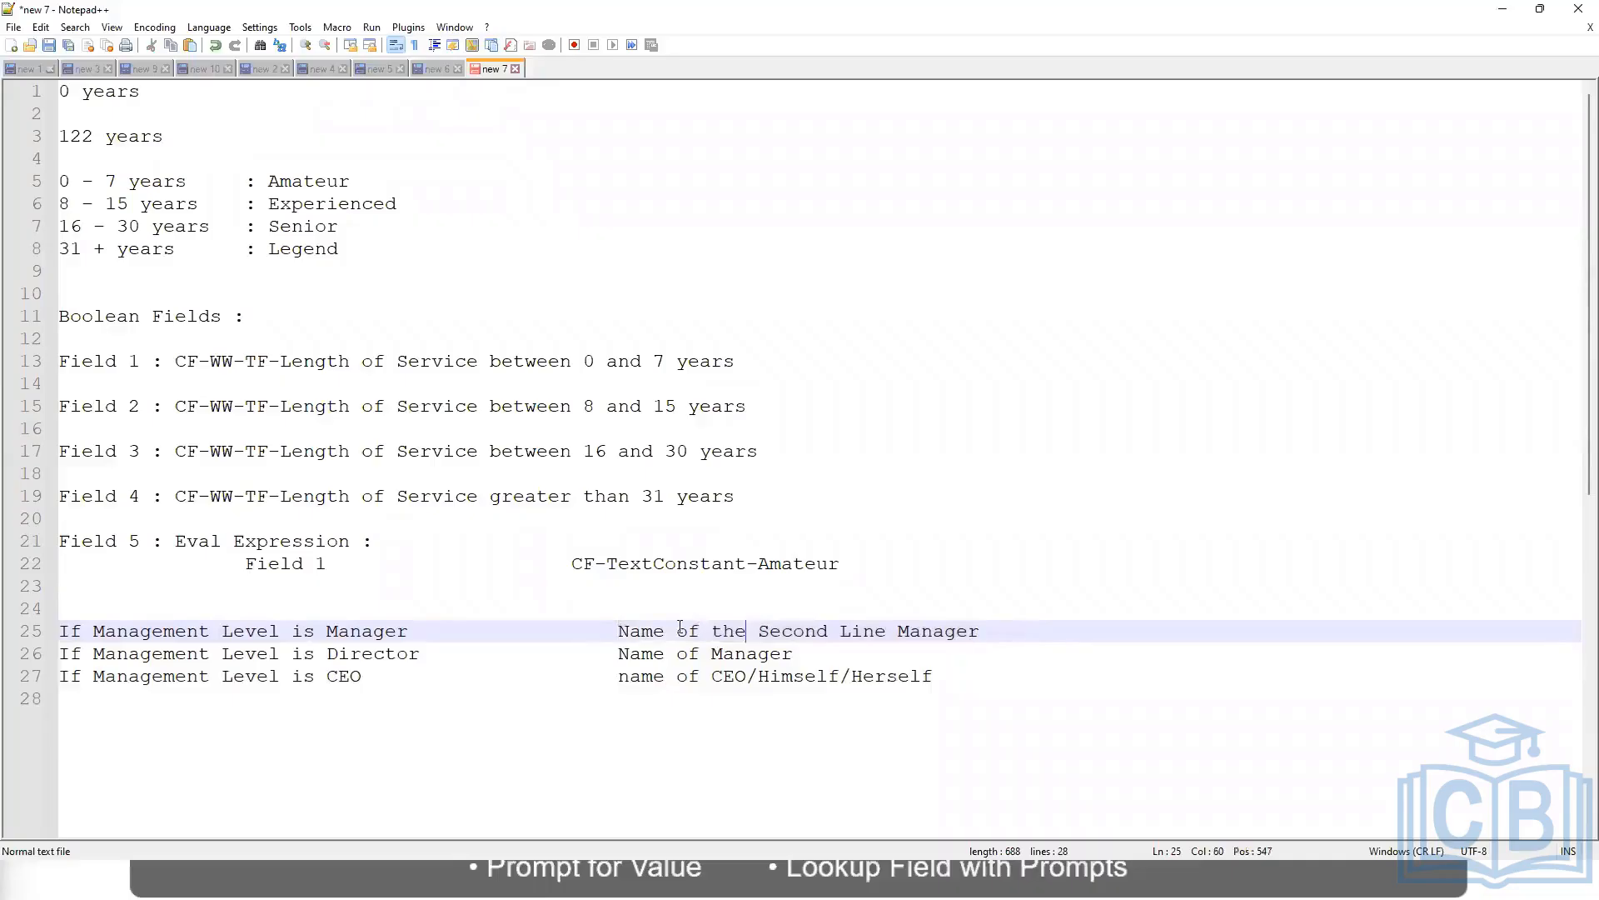
drag(618, 631, 984, 629)
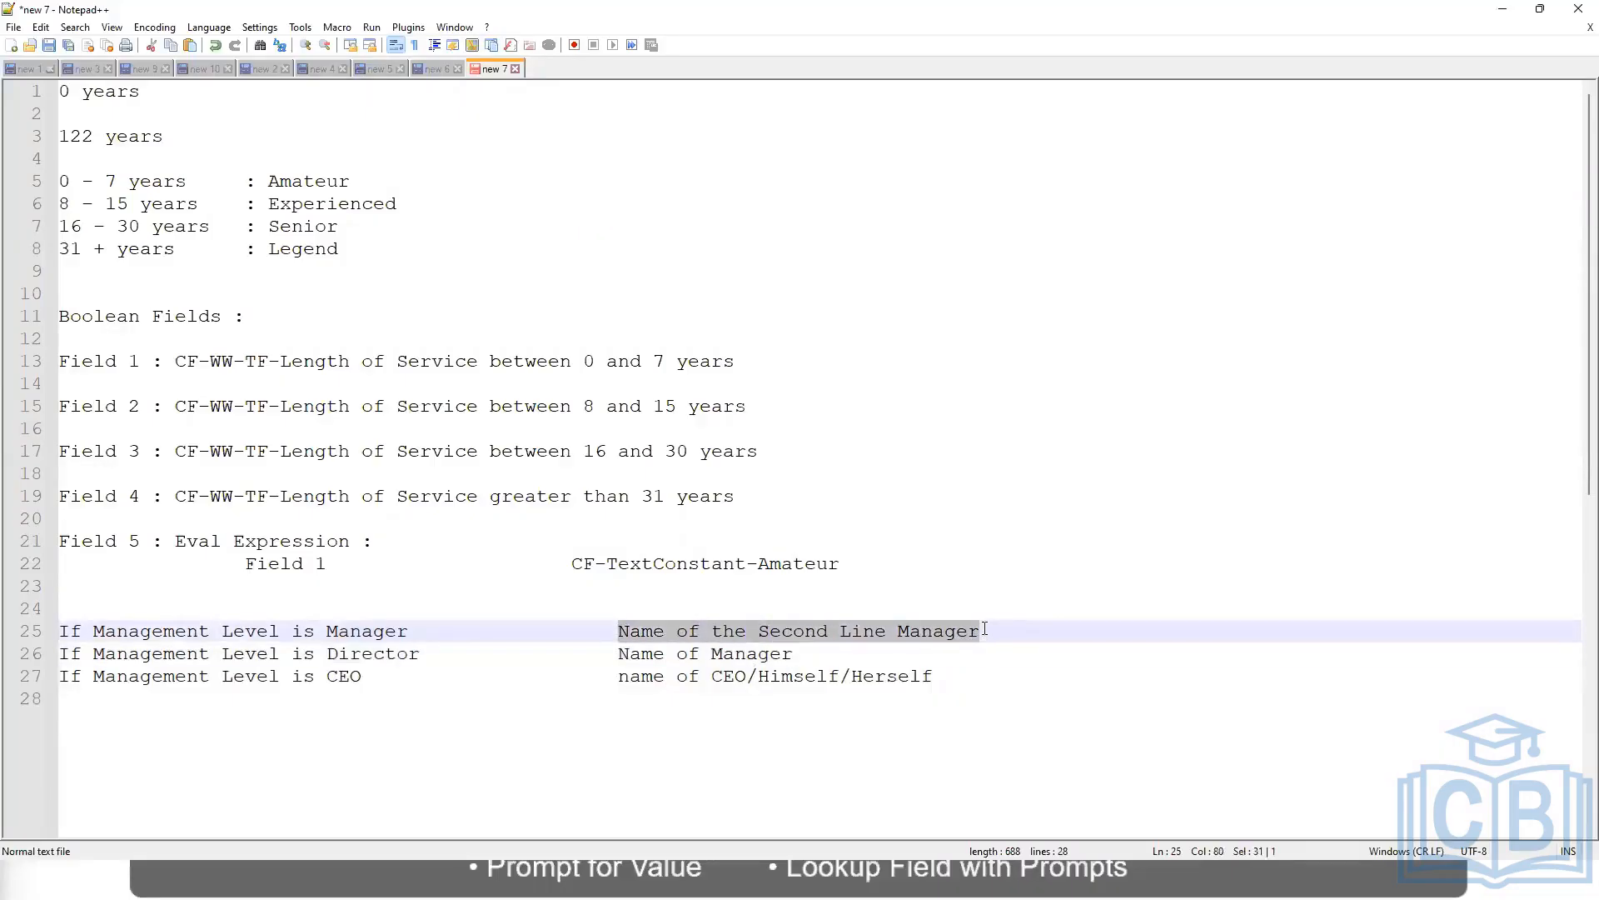
click(819, 636)
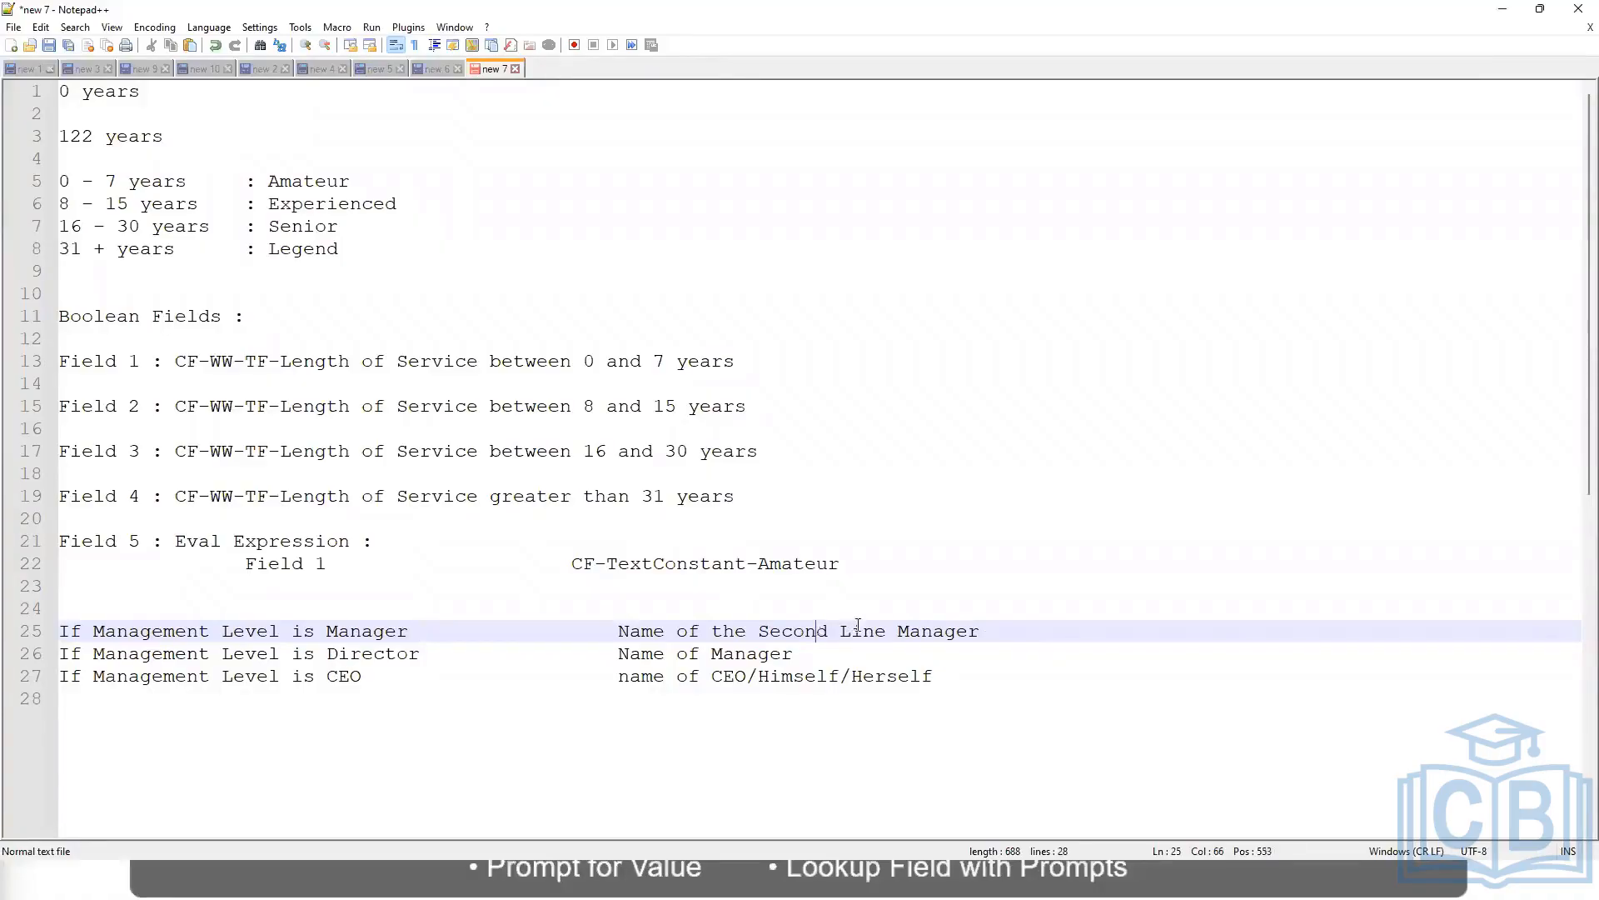
drag(874, 631, 886, 630)
click(1004, 628)
click(948, 627)
- Compare the experience band labels Amateur, Experienced, Senior and Legend with the results of the three management level lines
double_click(329, 182)
double_click(308, 204)
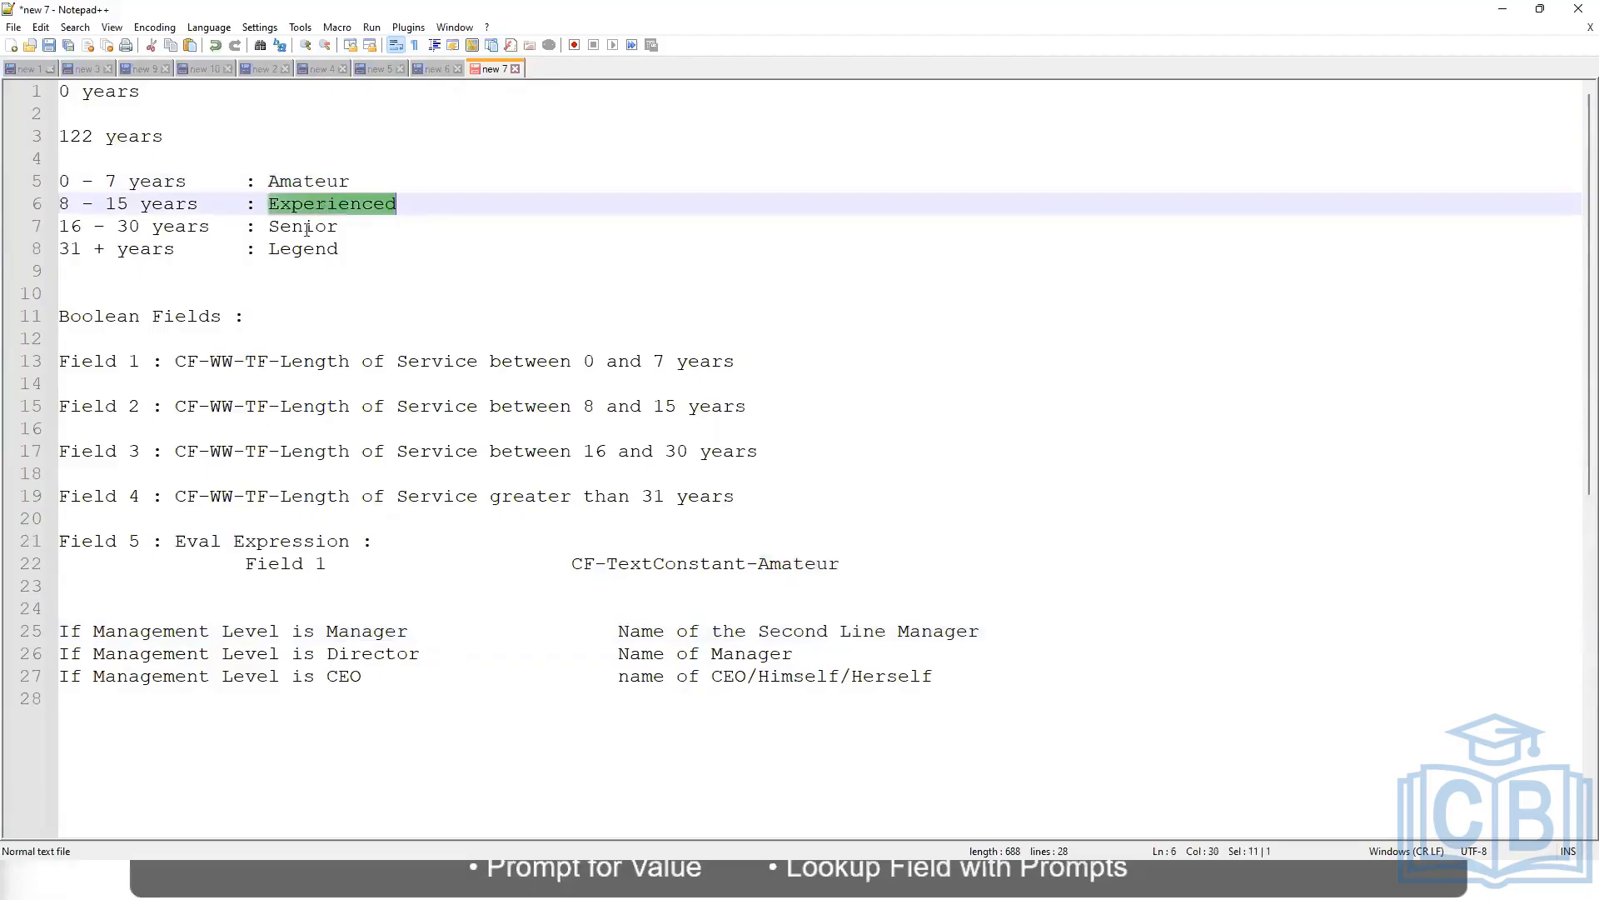
double_click(307, 227)
click(304, 248)
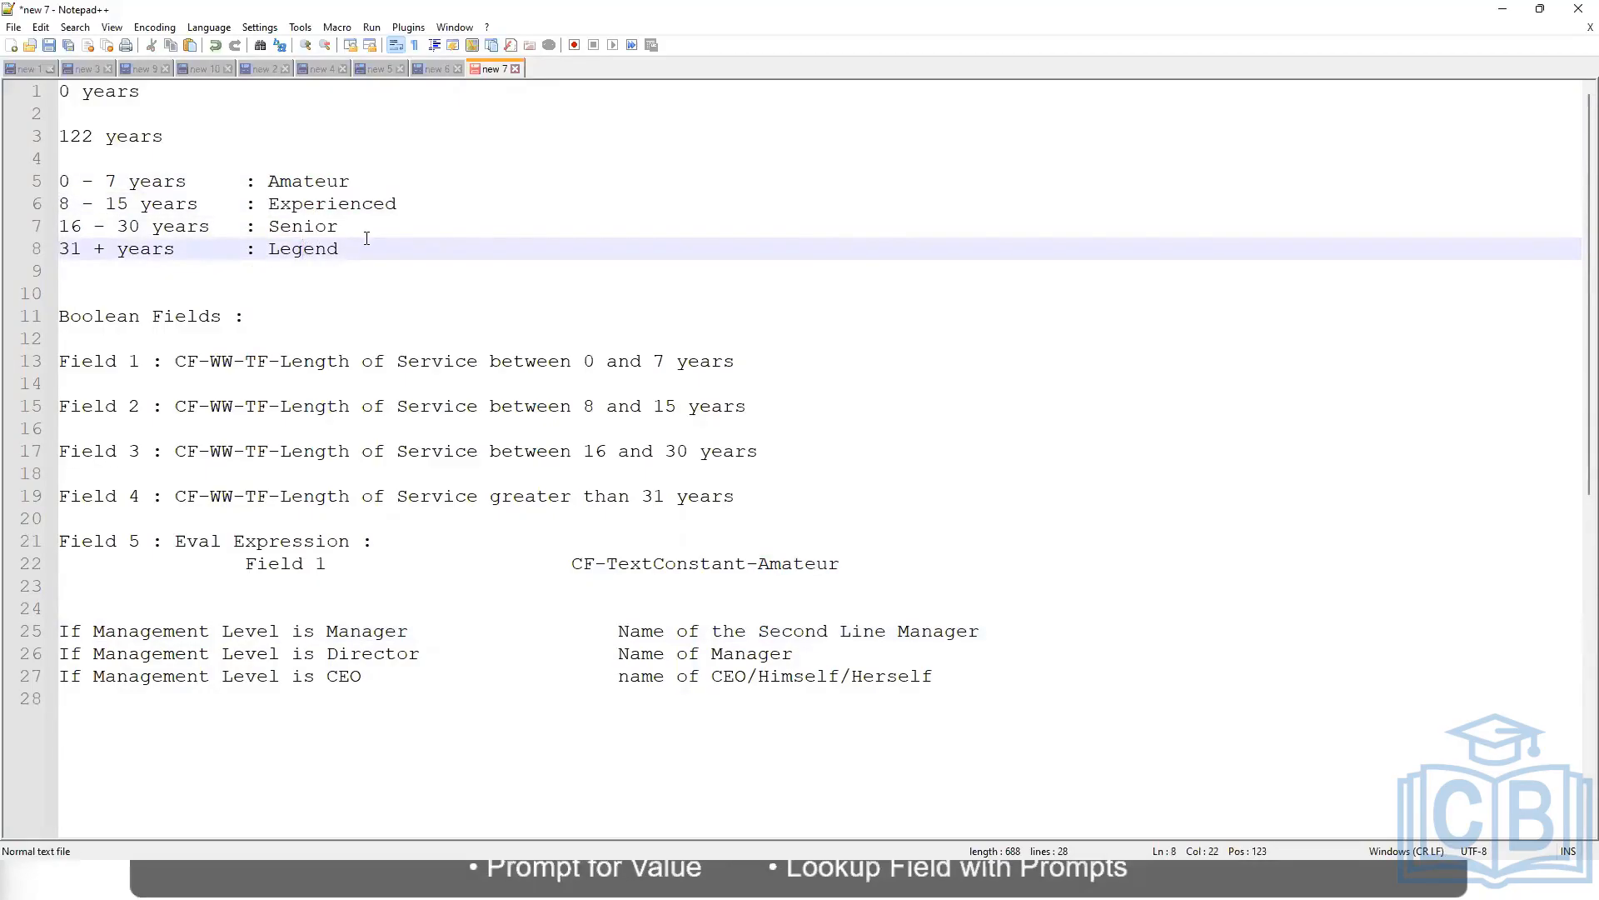
click(806, 676)
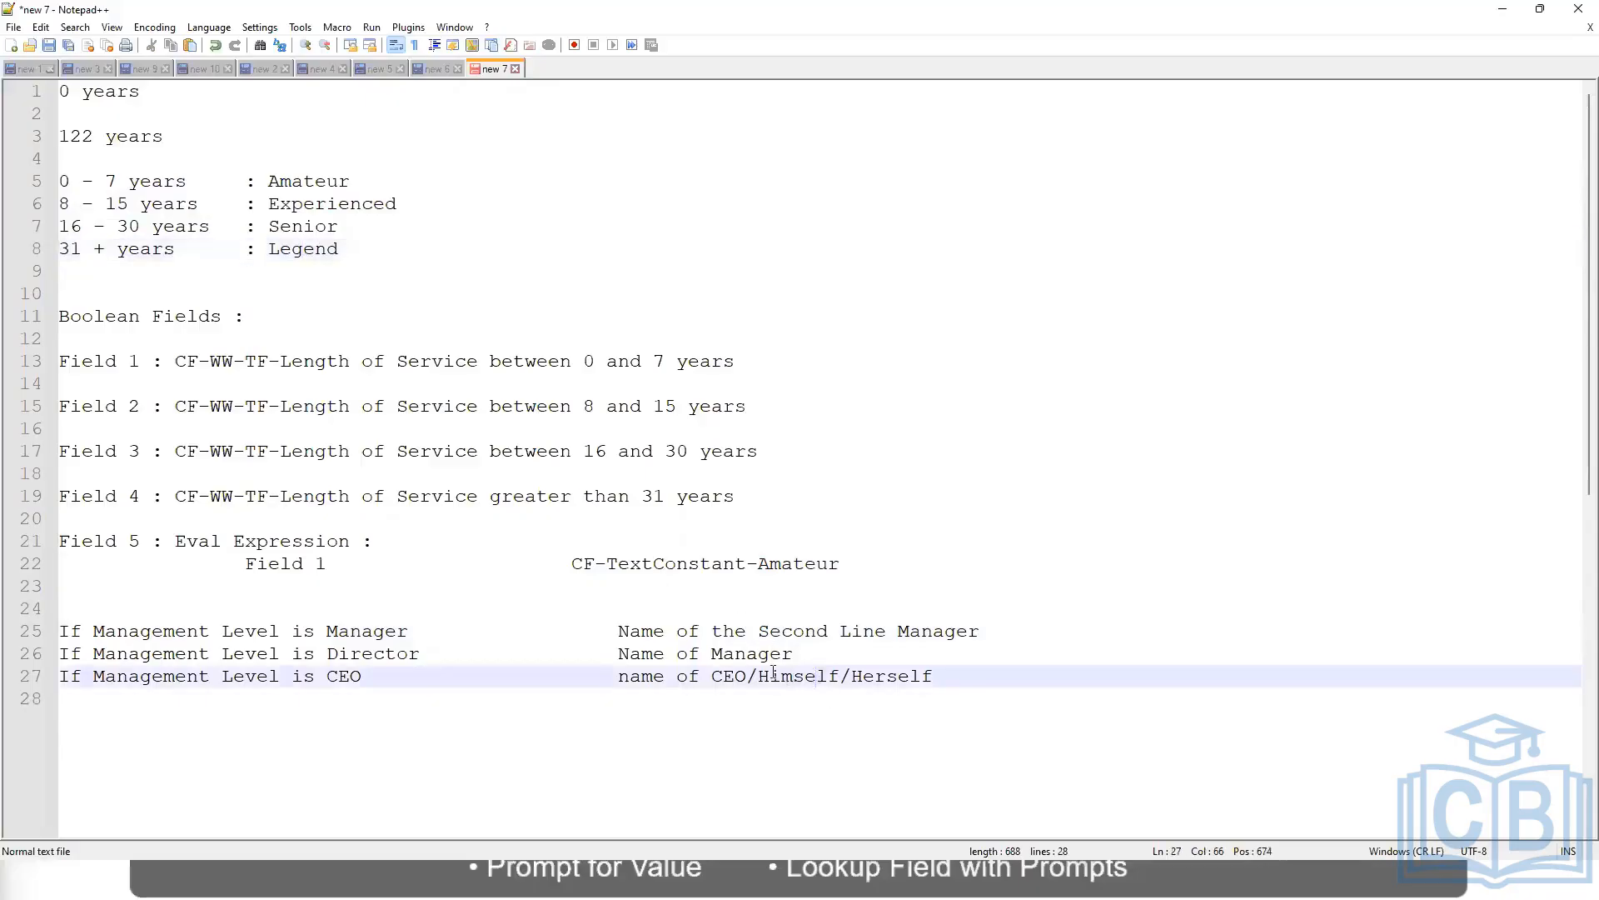
click(754, 651)
click(764, 631)
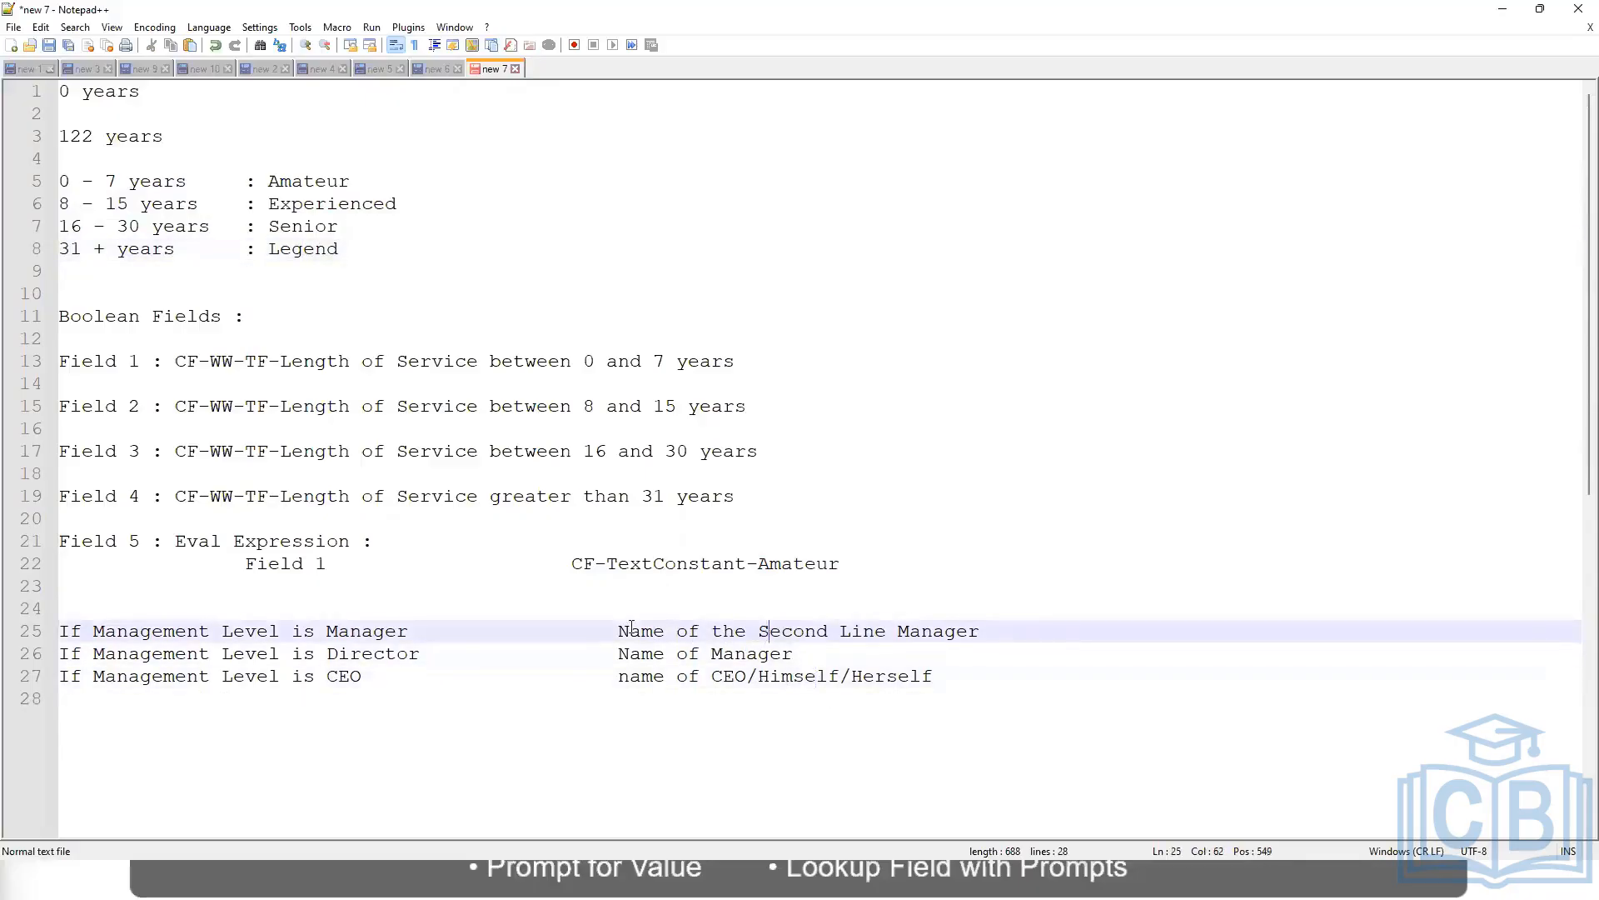
- Switch to Workday, copy the name of the saved Lookup Range Band field and close its save confirmation
click(435, 660)
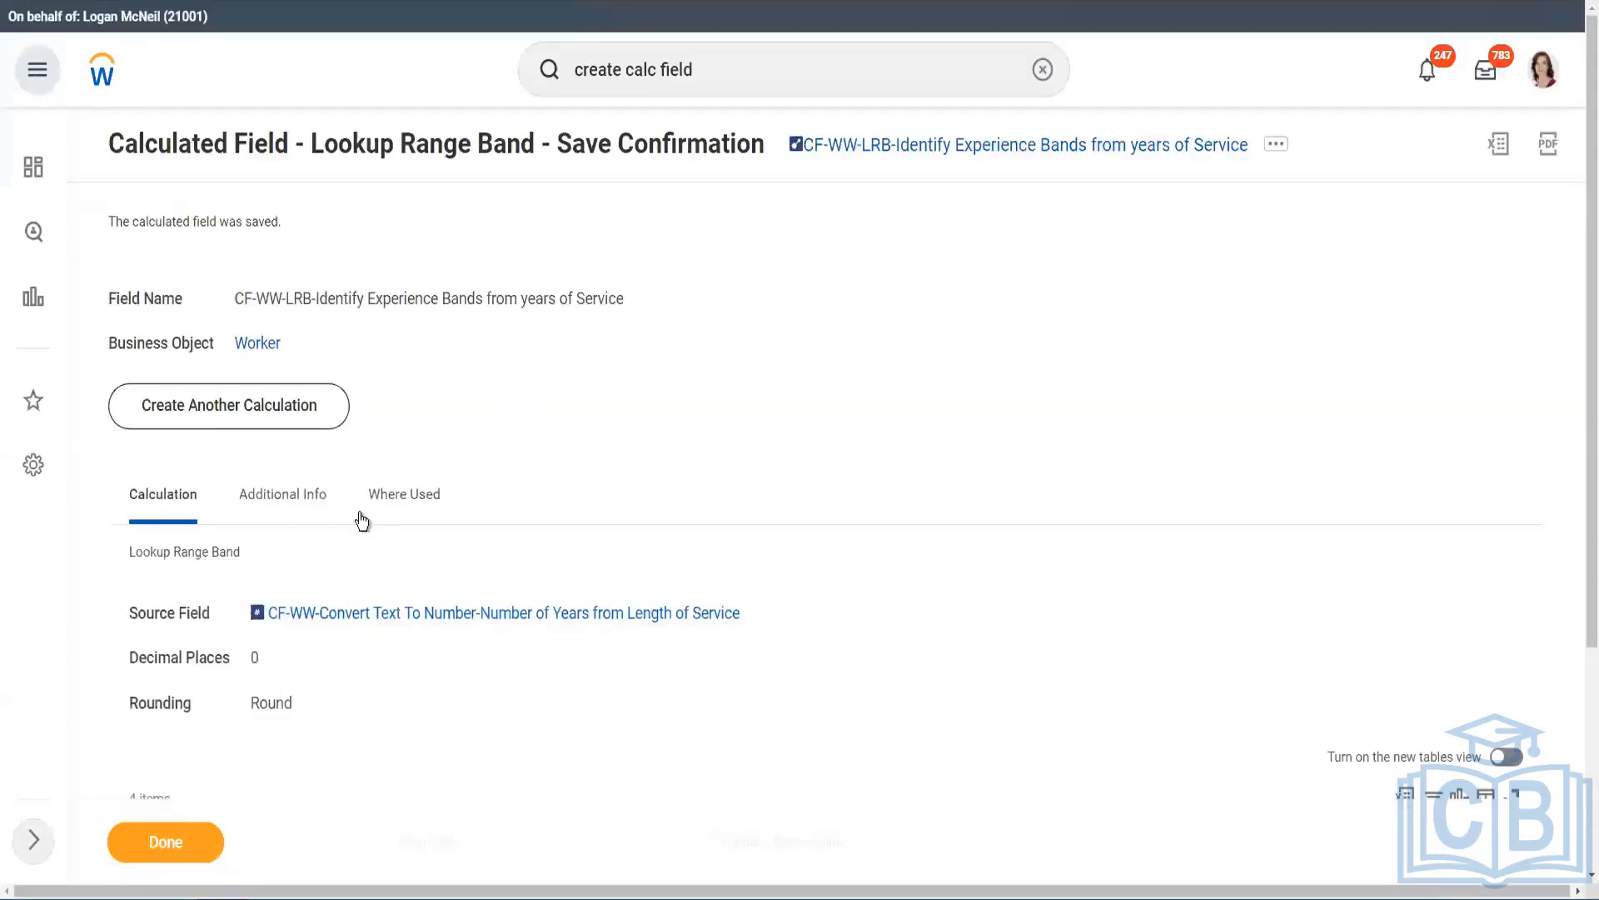
scroll(358, 522, down, 4)
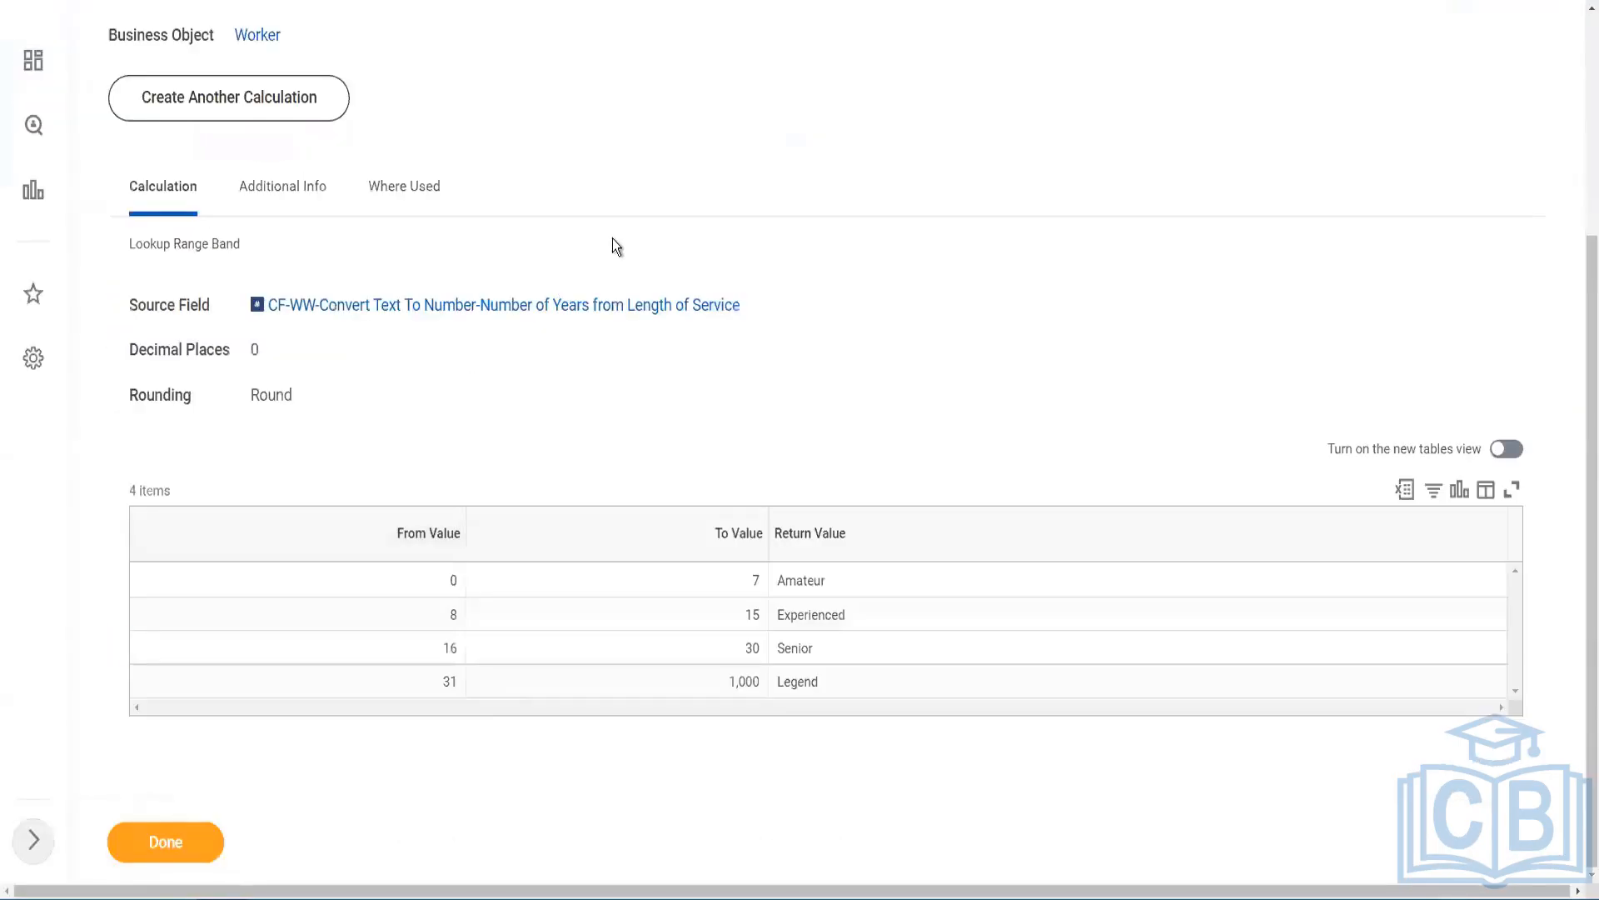
scroll(622, 319, up, 4)
right_click(939, 155)
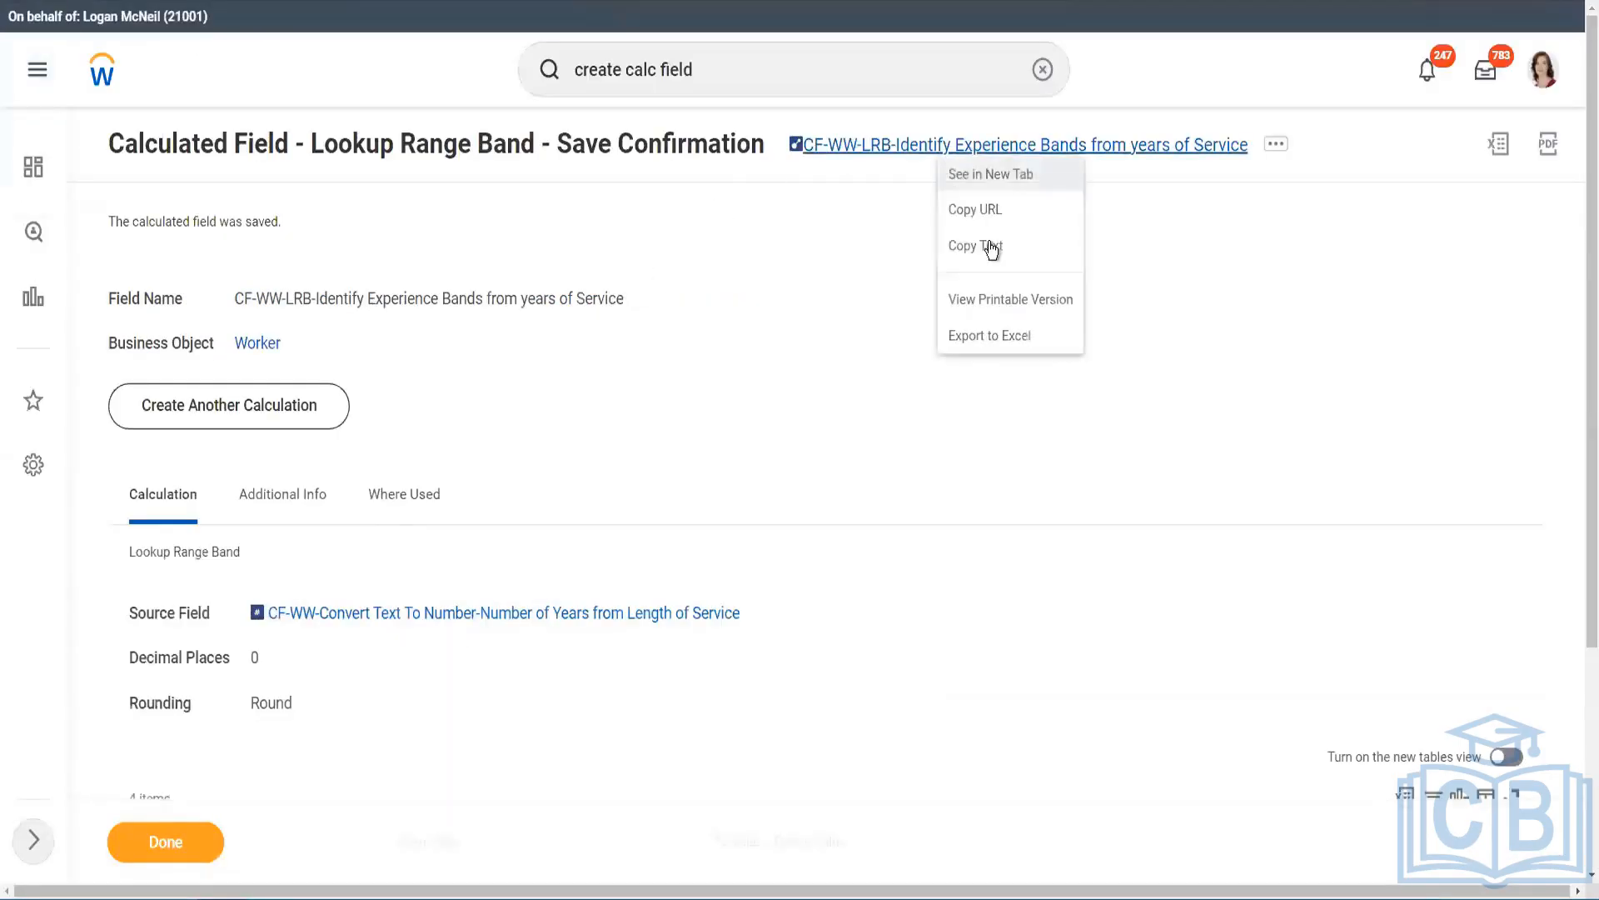
click(990, 249)
click(163, 842)
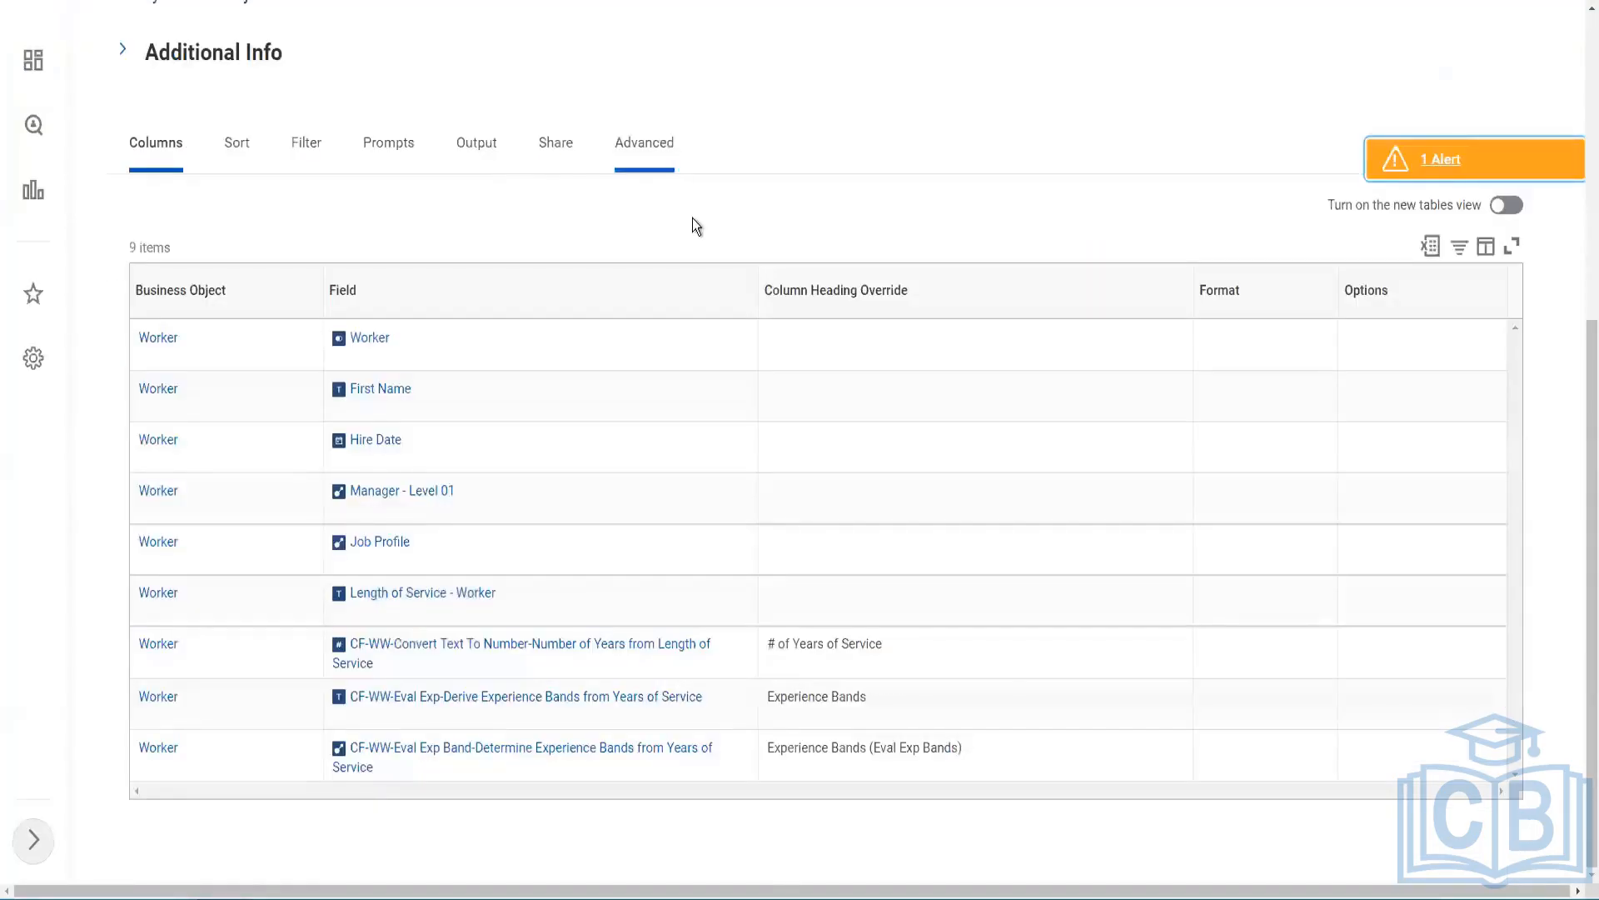
- Open the WW Employee Details custom report for editing
scroll(692, 218, up, 5)
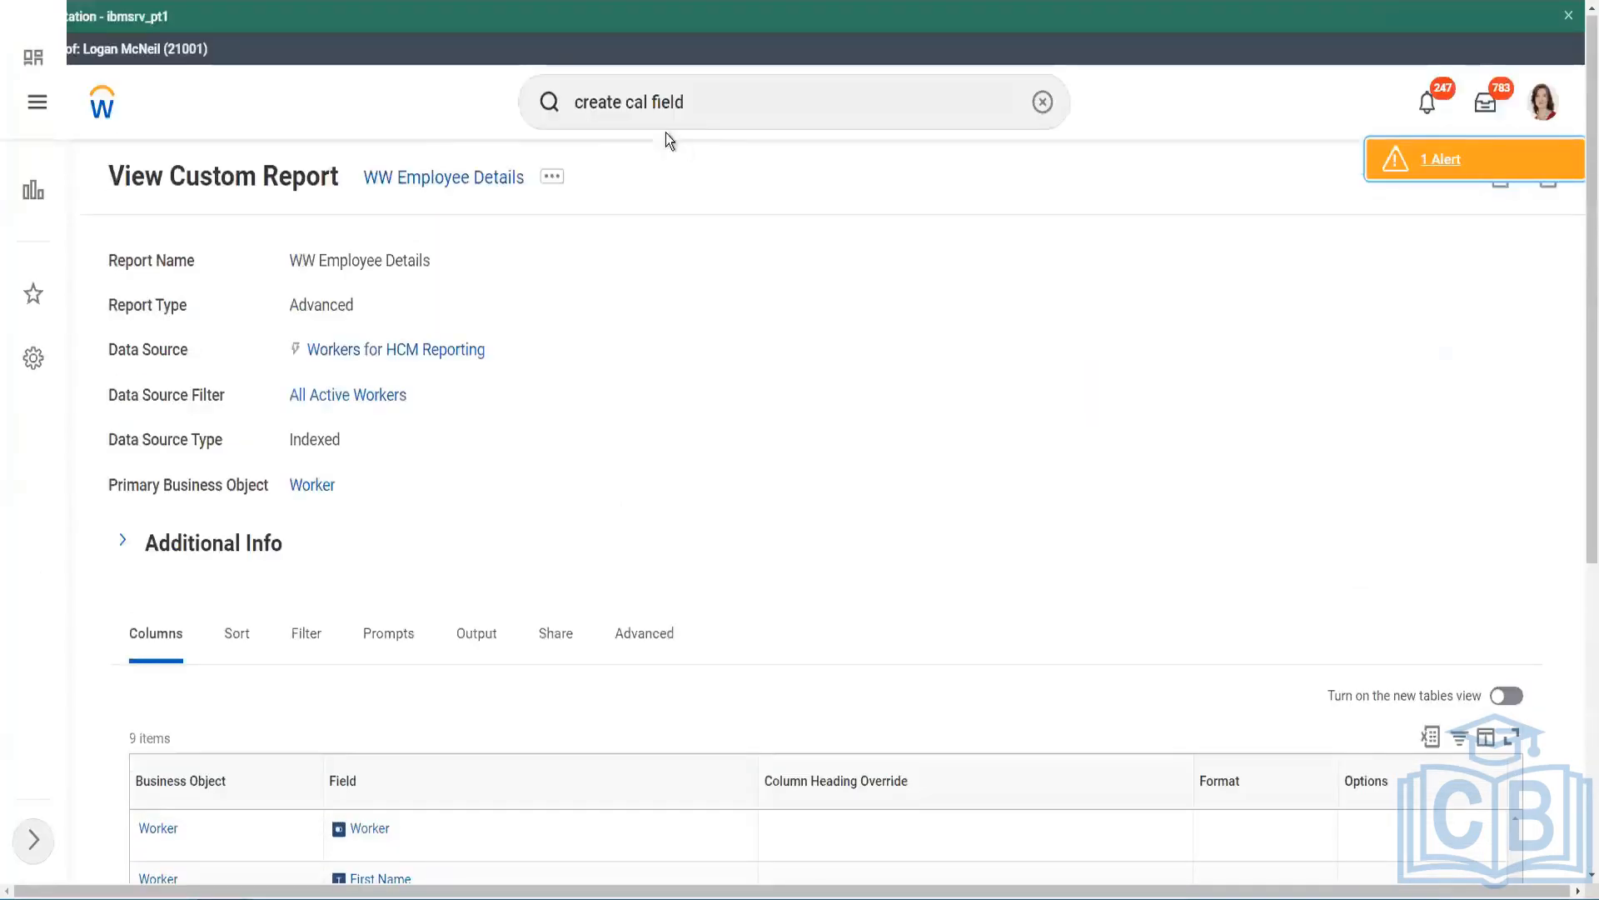
click(551, 176)
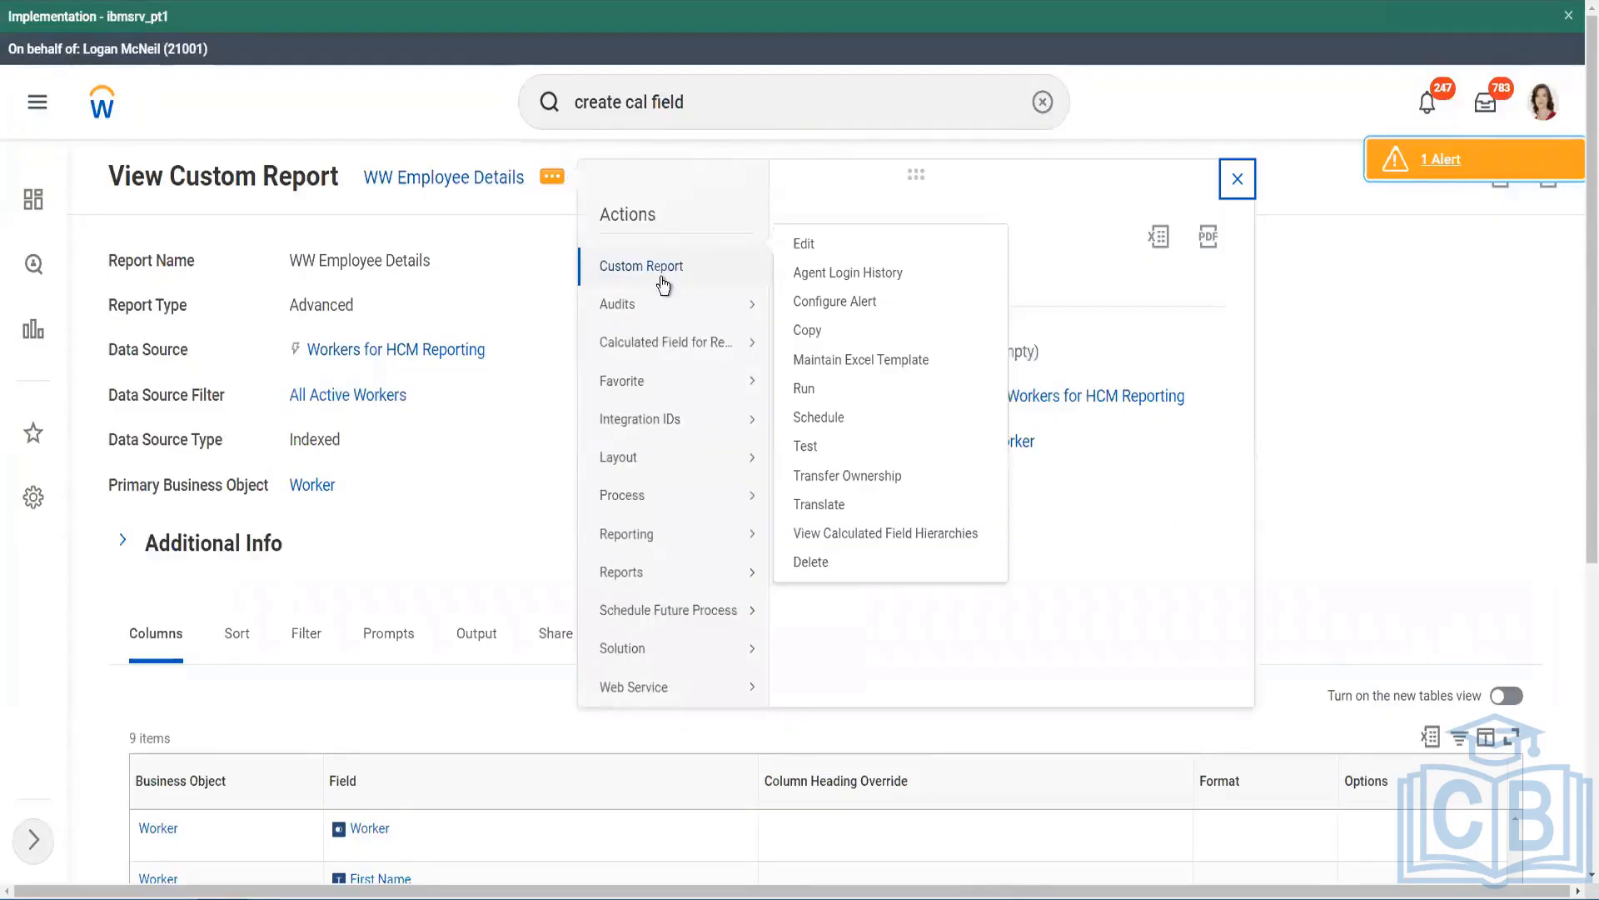
click(813, 246)
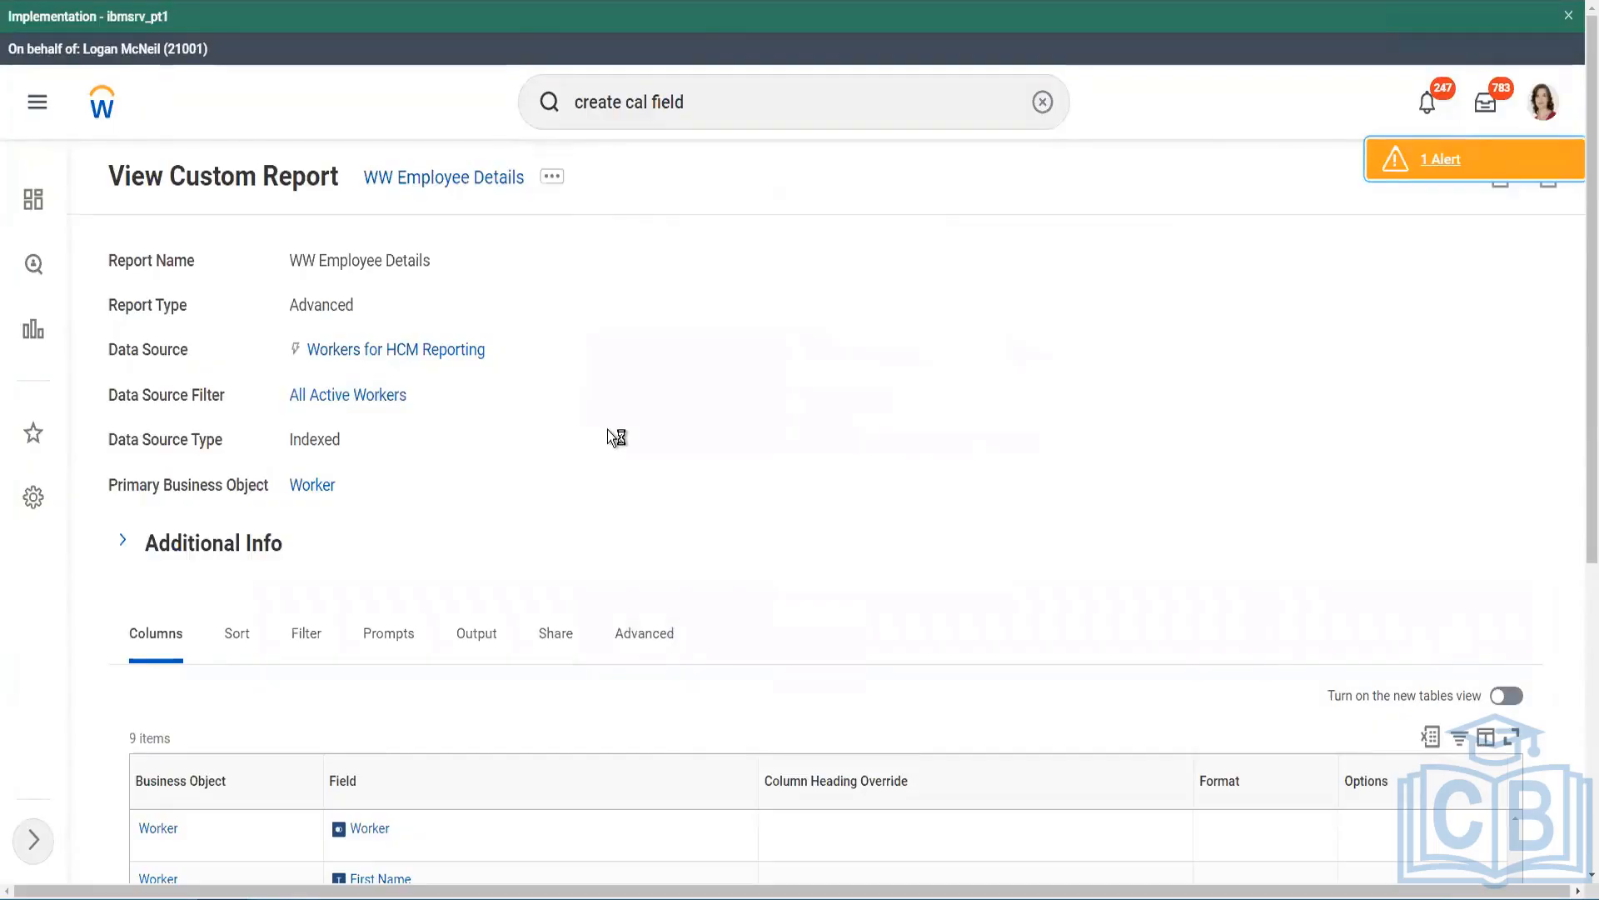
- Add a last report column on Worker with the field CF-WW-LRB-Identify Experience Bands from years of Service
scroll(617, 441, down, 6)
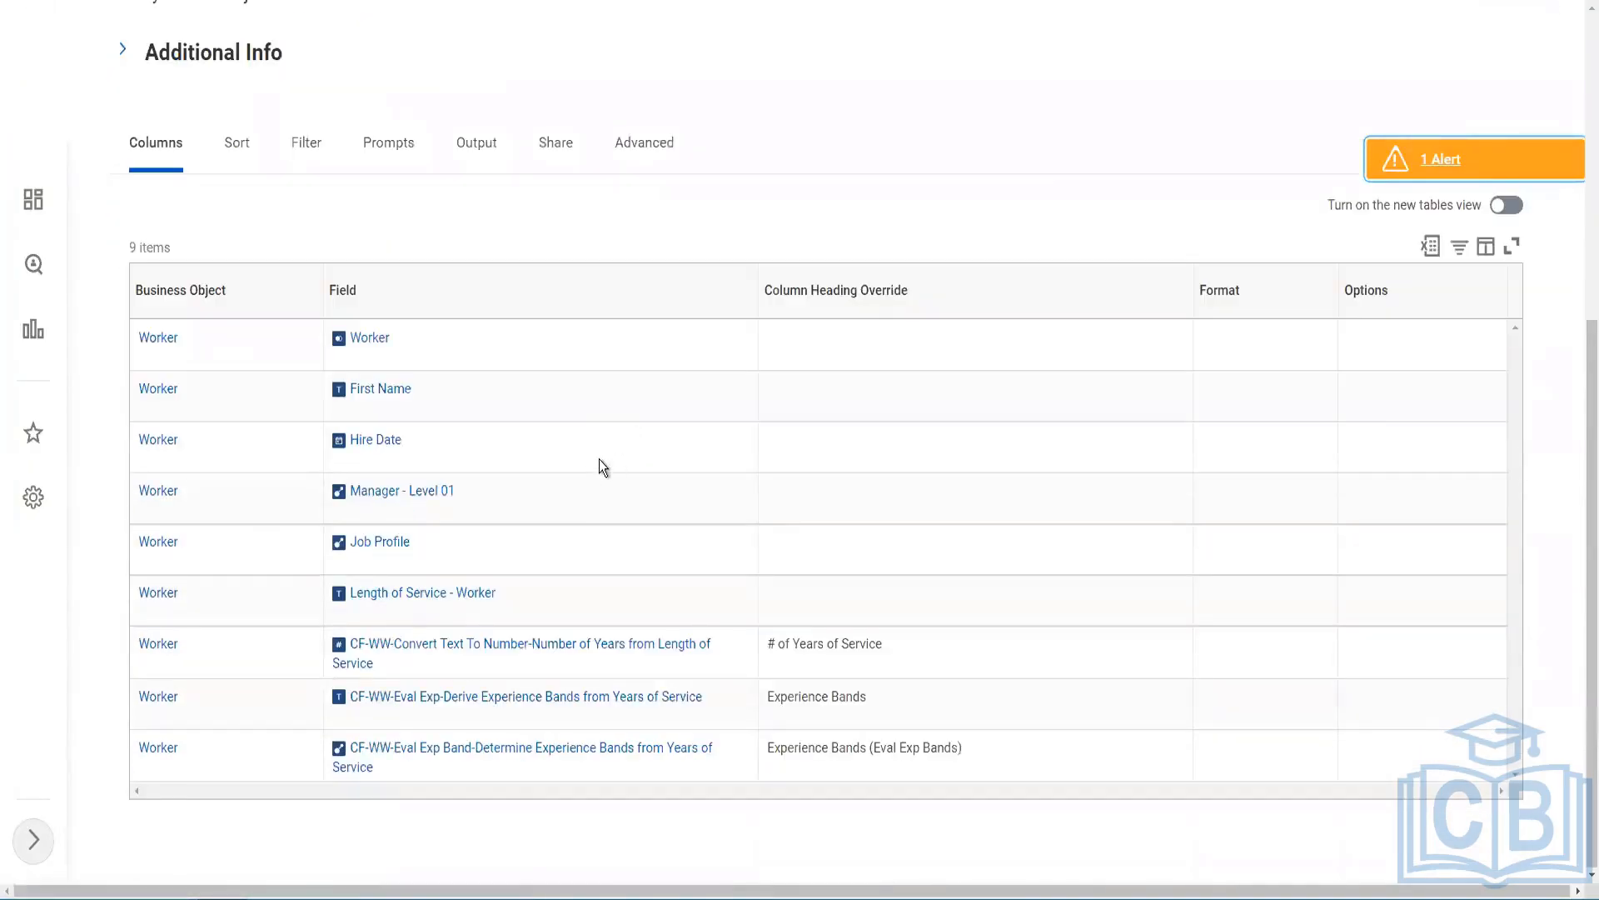
scroll(600, 465, down, 8)
scroll(368, 475, down, 4)
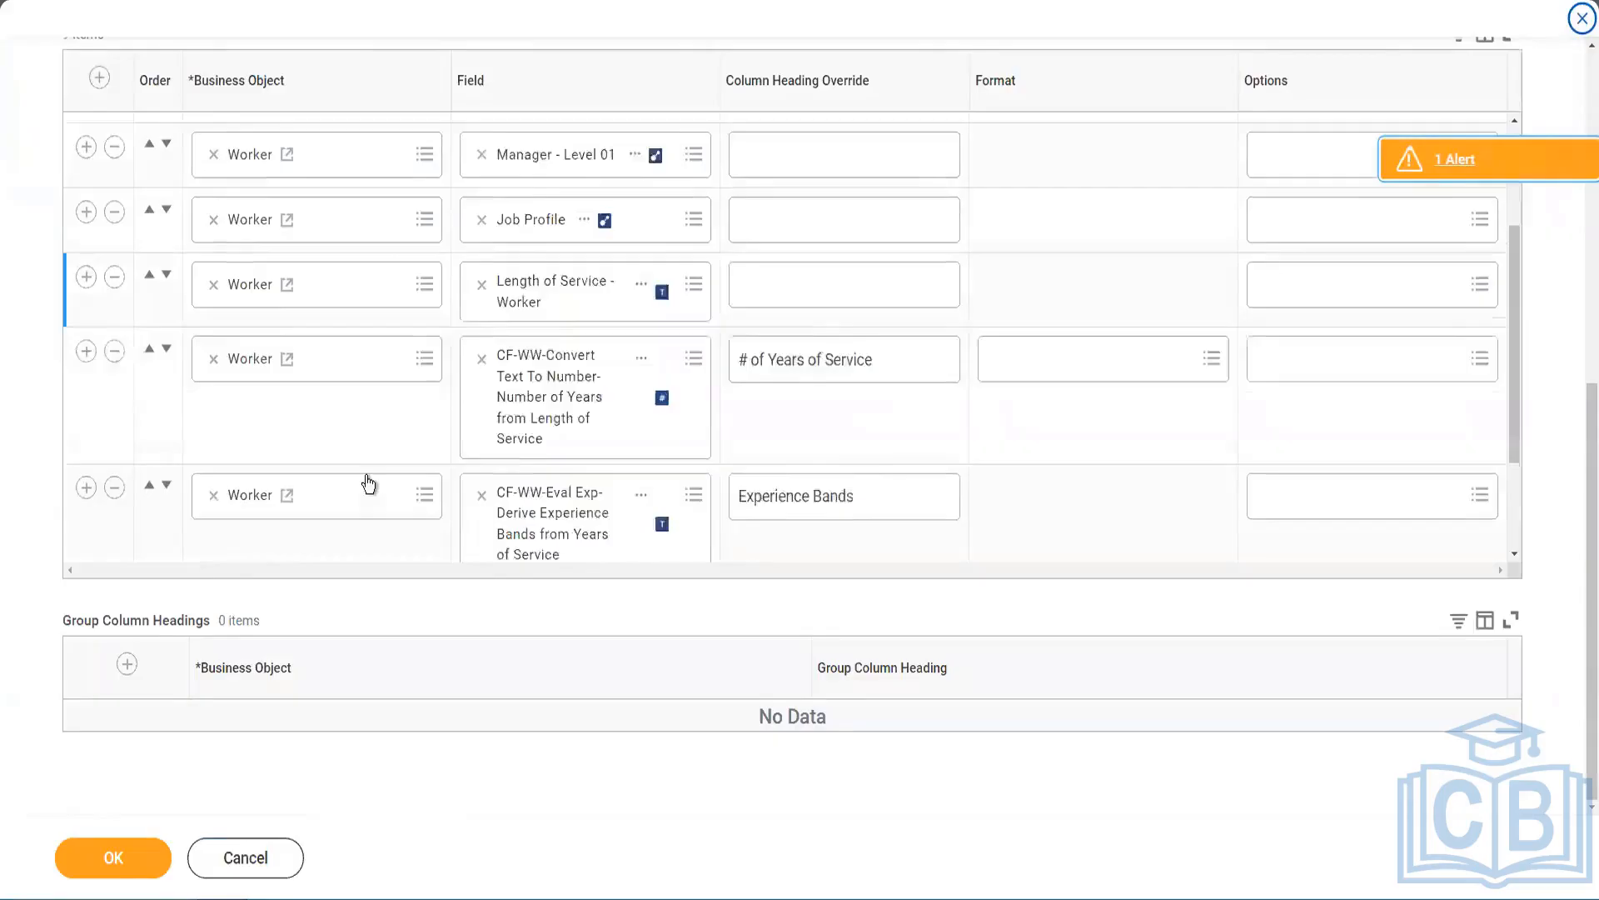
click(85, 449)
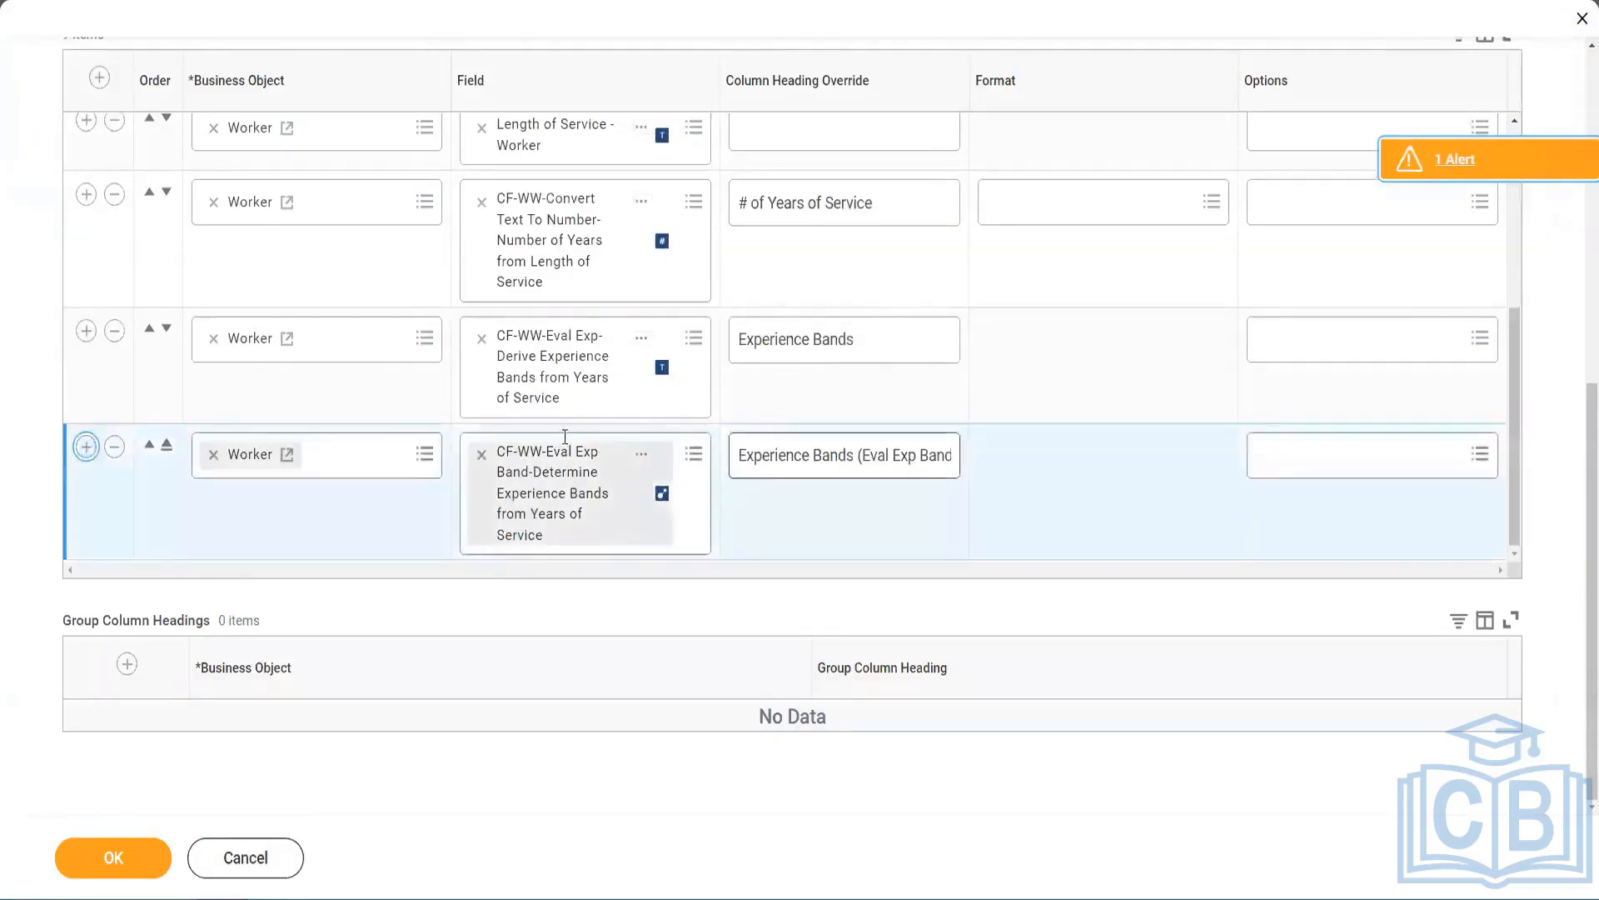
click(541, 533)
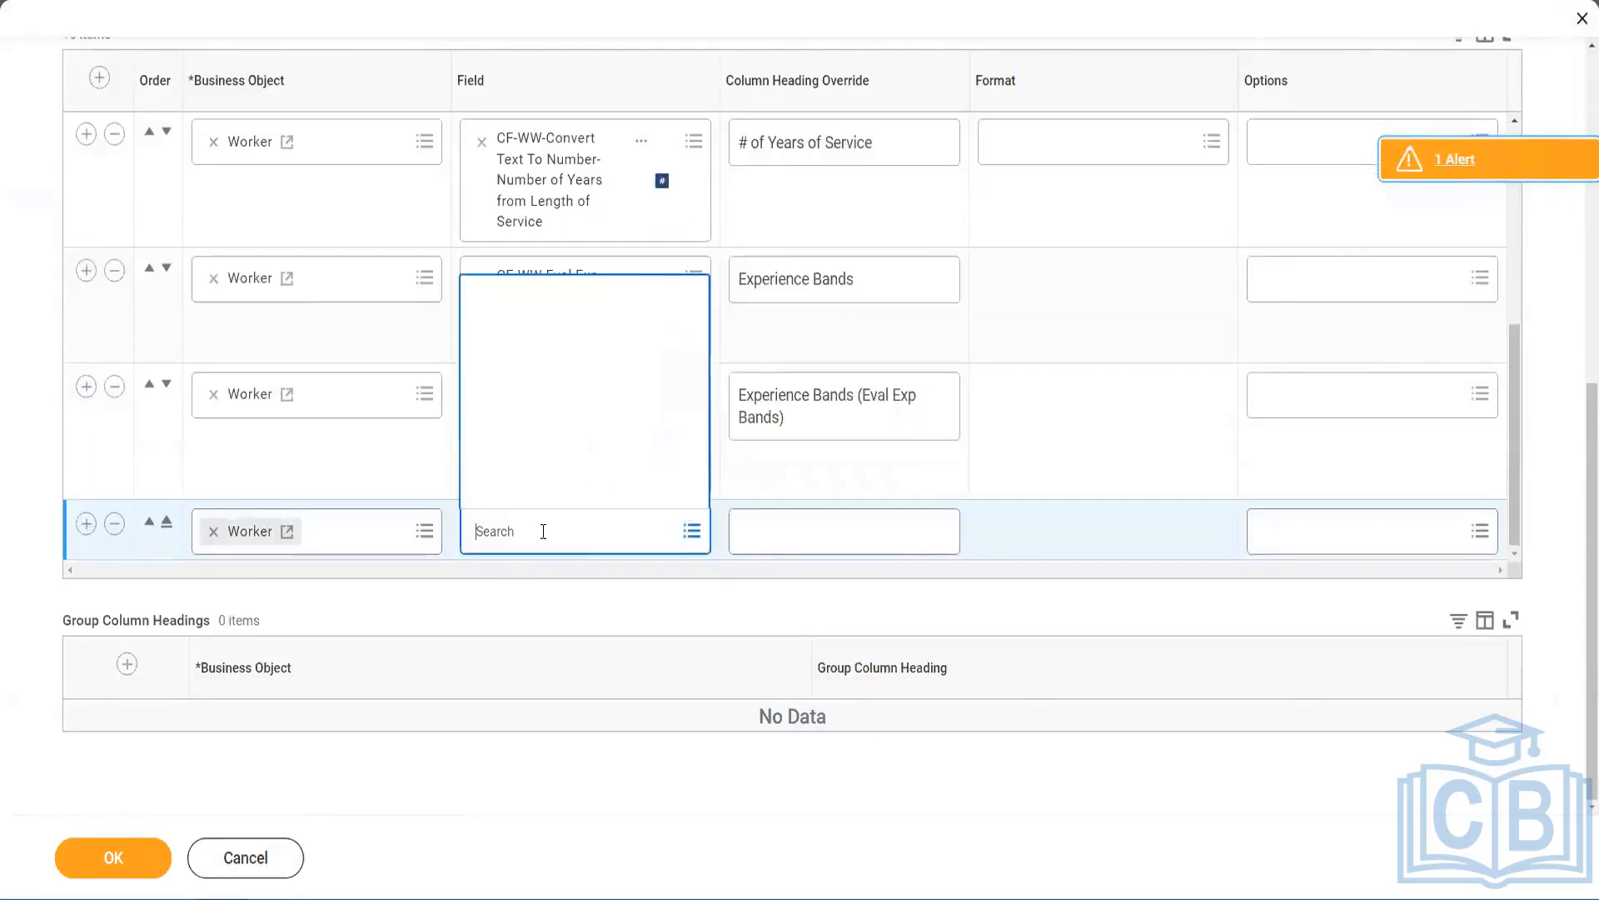
key(ctrl+v)
key(Return)
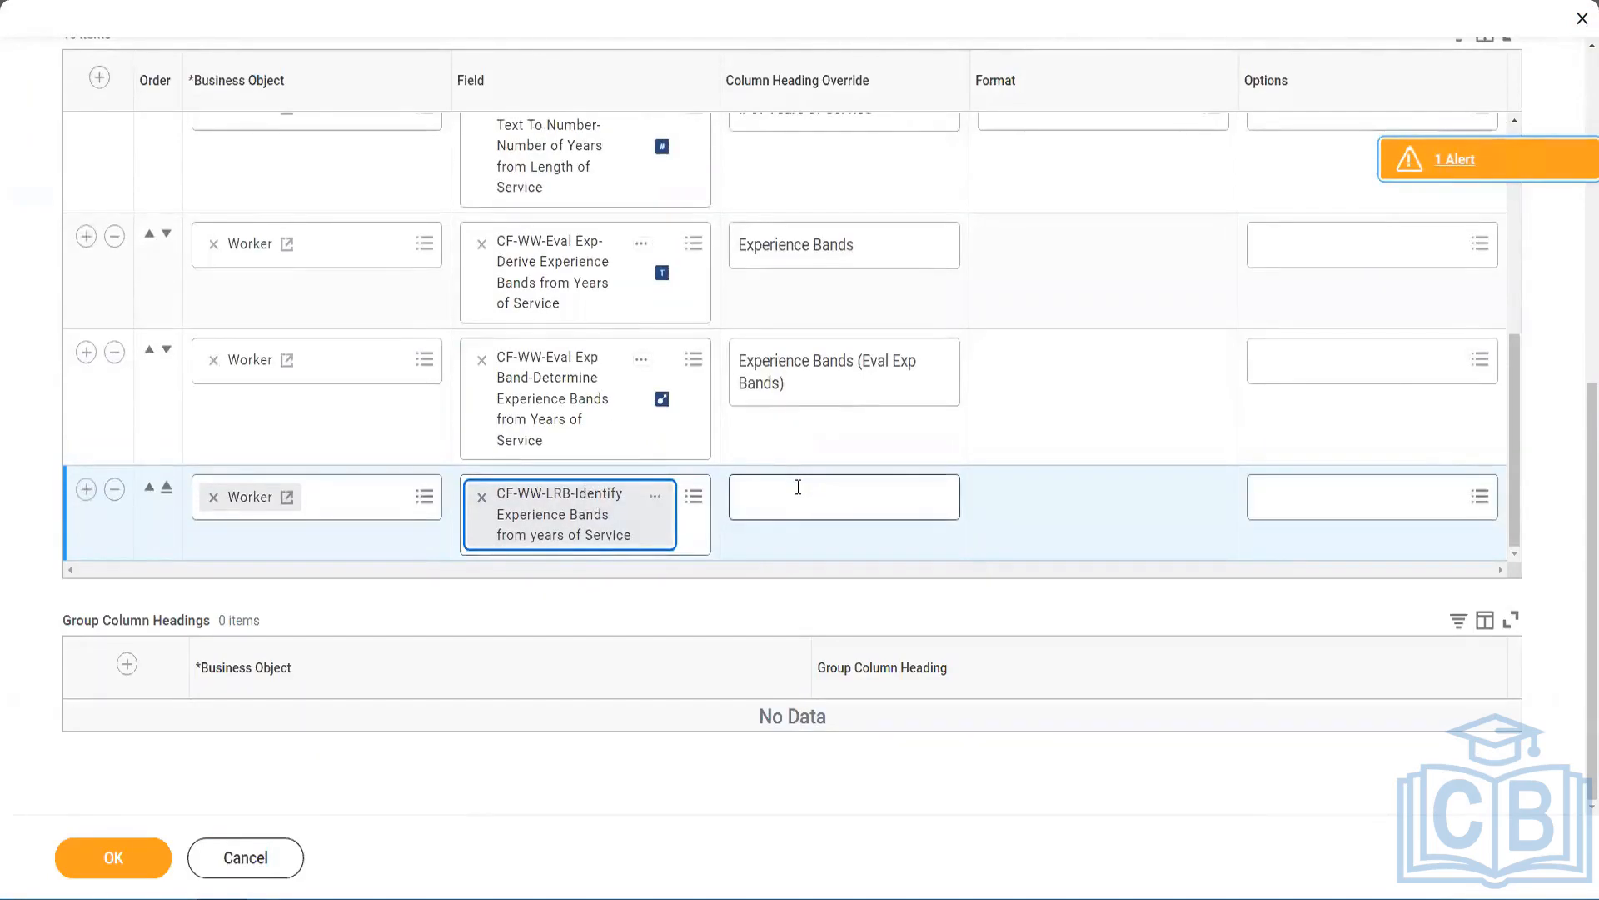
- Set the new column's heading override to "Experience Bands (LRB)"
click(798, 486)
text(Expernence)
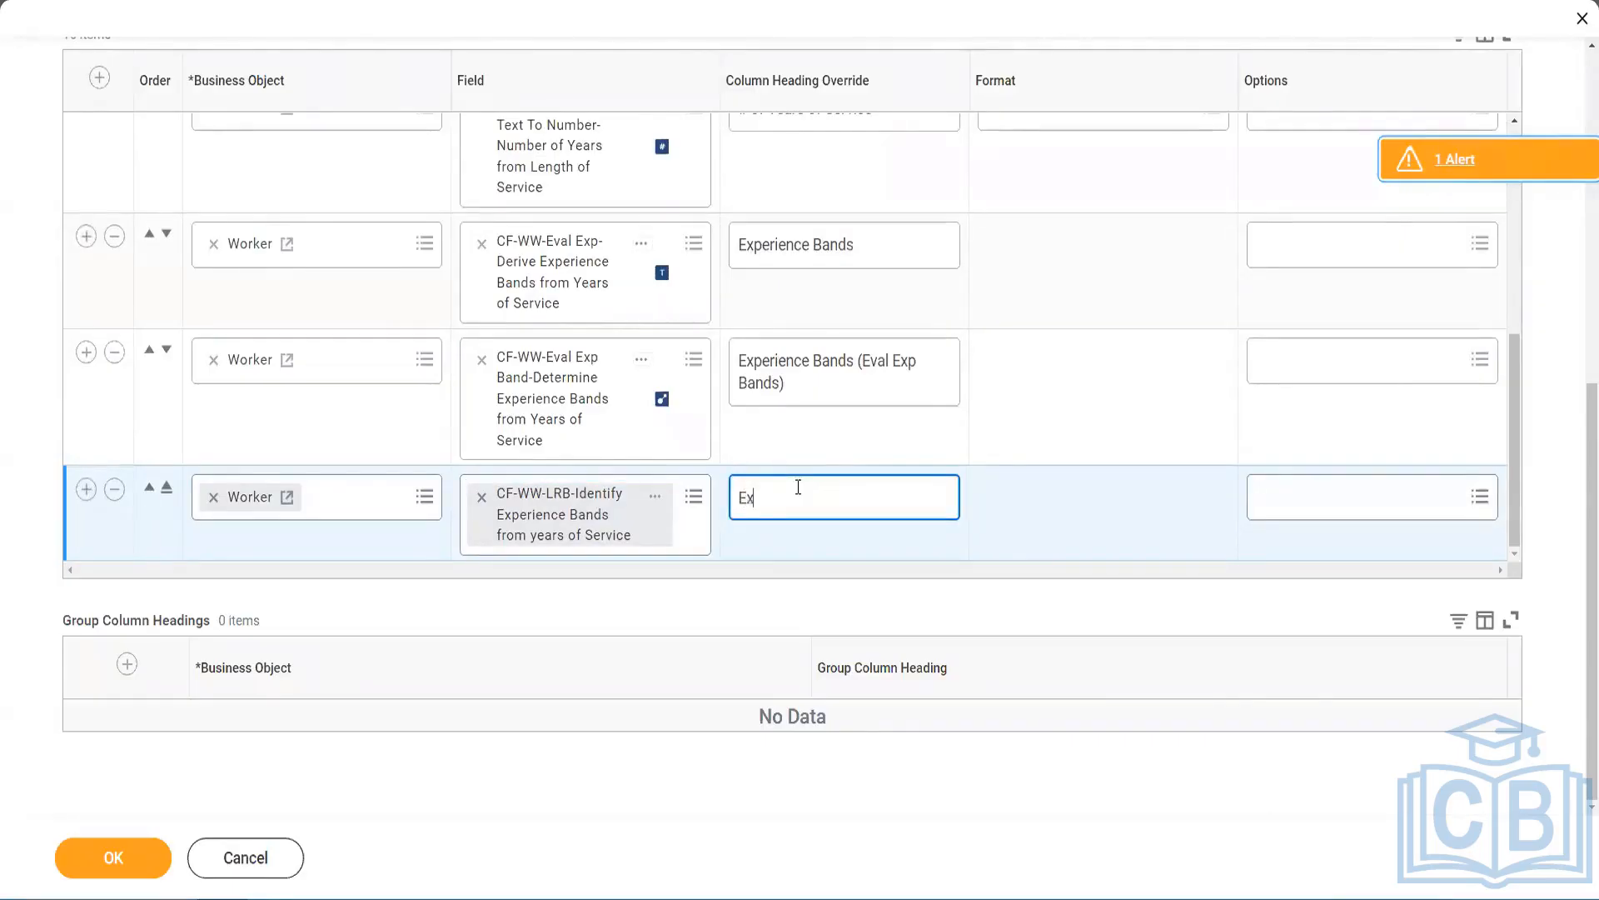
key(BackSpace)
key(BackSpace)
key(BackSpace)
key(BackSpace)
key(BackSpace)
text(ience Bands (LRB))
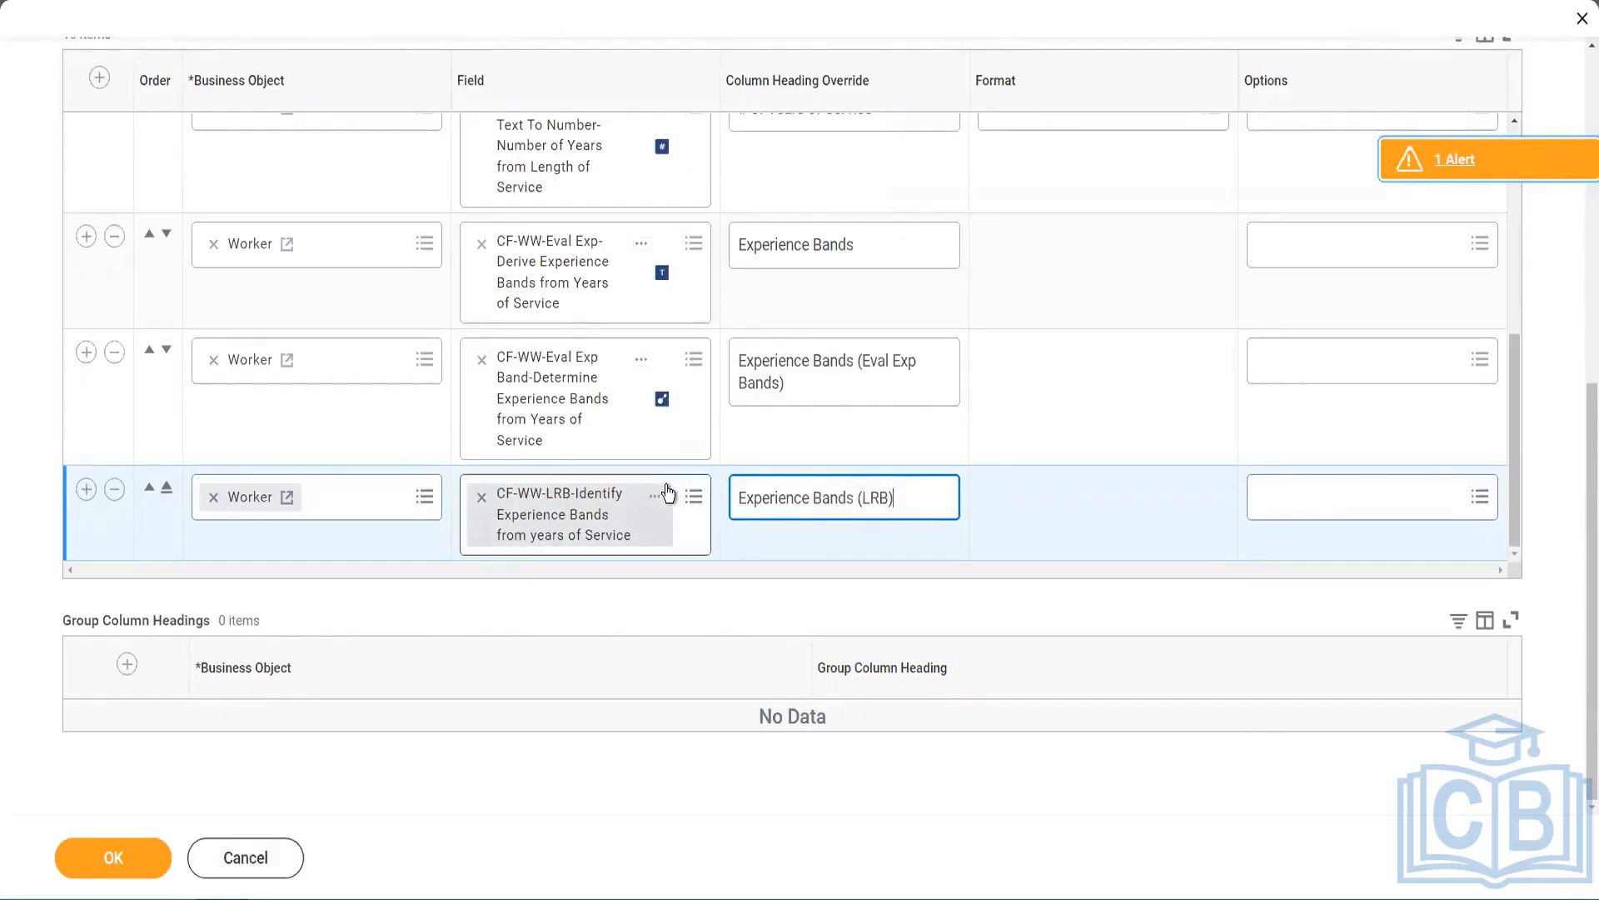
- Save the report changes and run WW Employee Details with all worker type prompts left empty
click(122, 872)
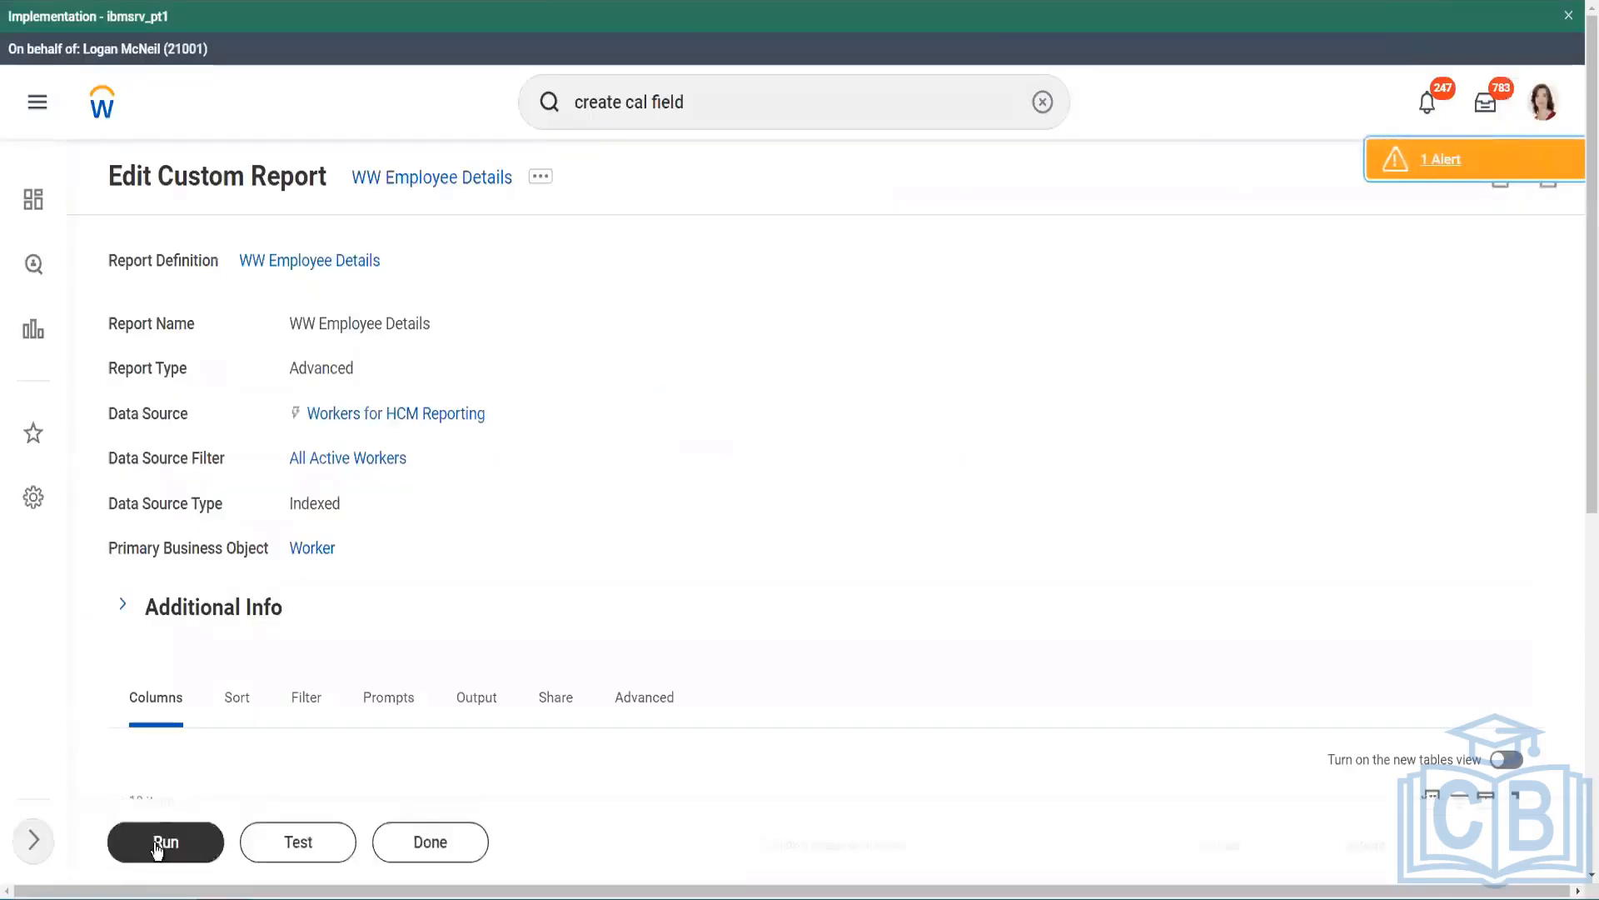
key(Return)
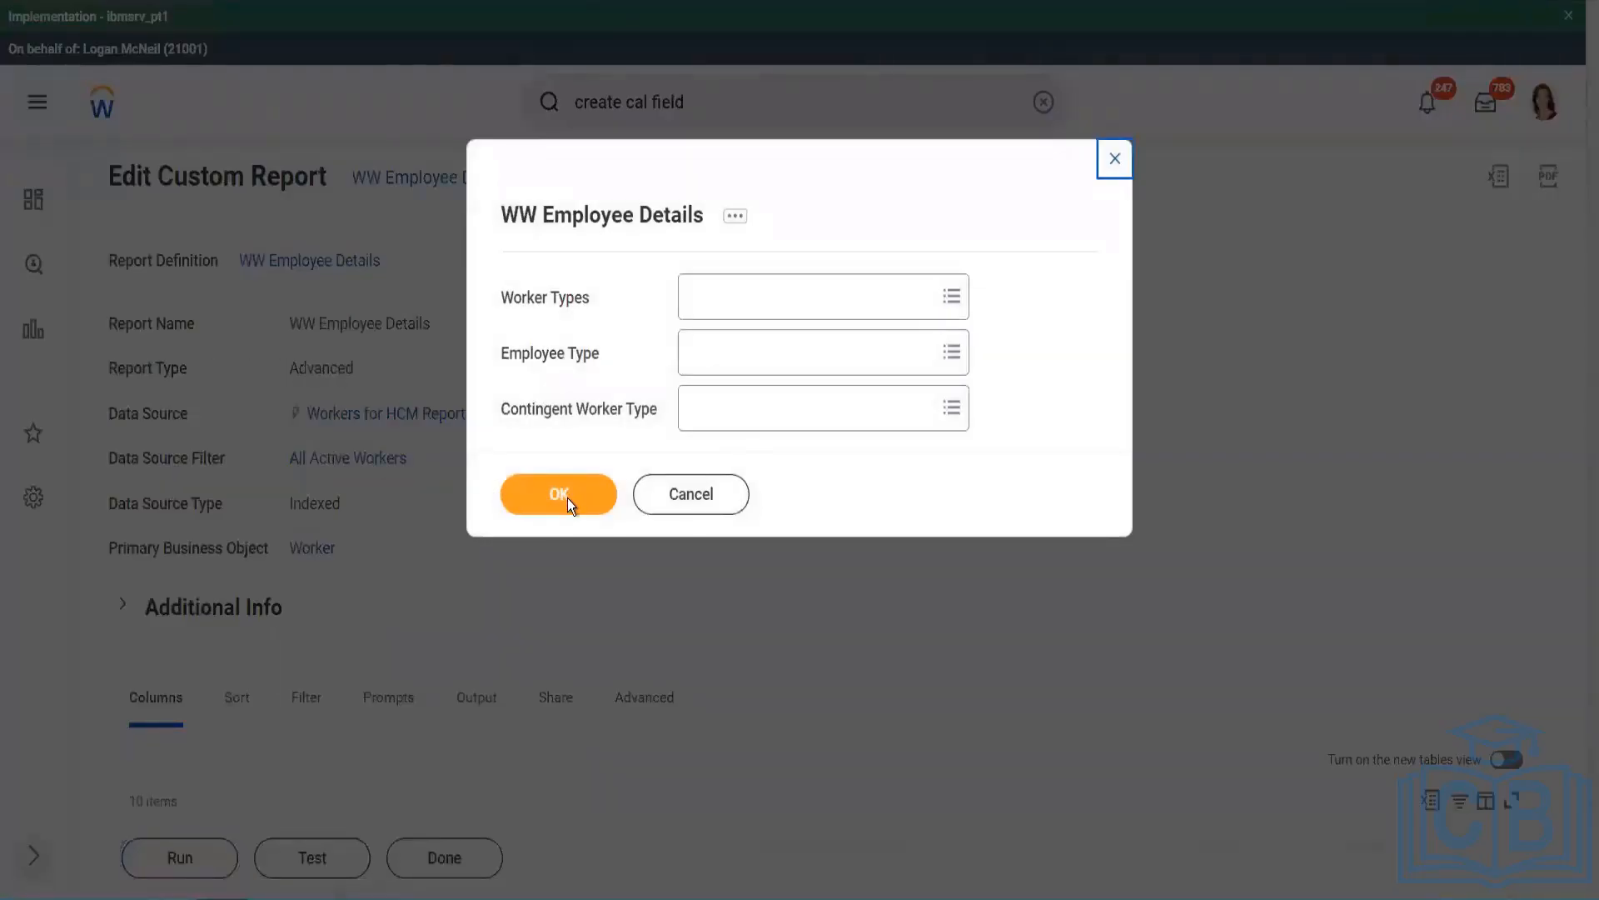
click(568, 498)
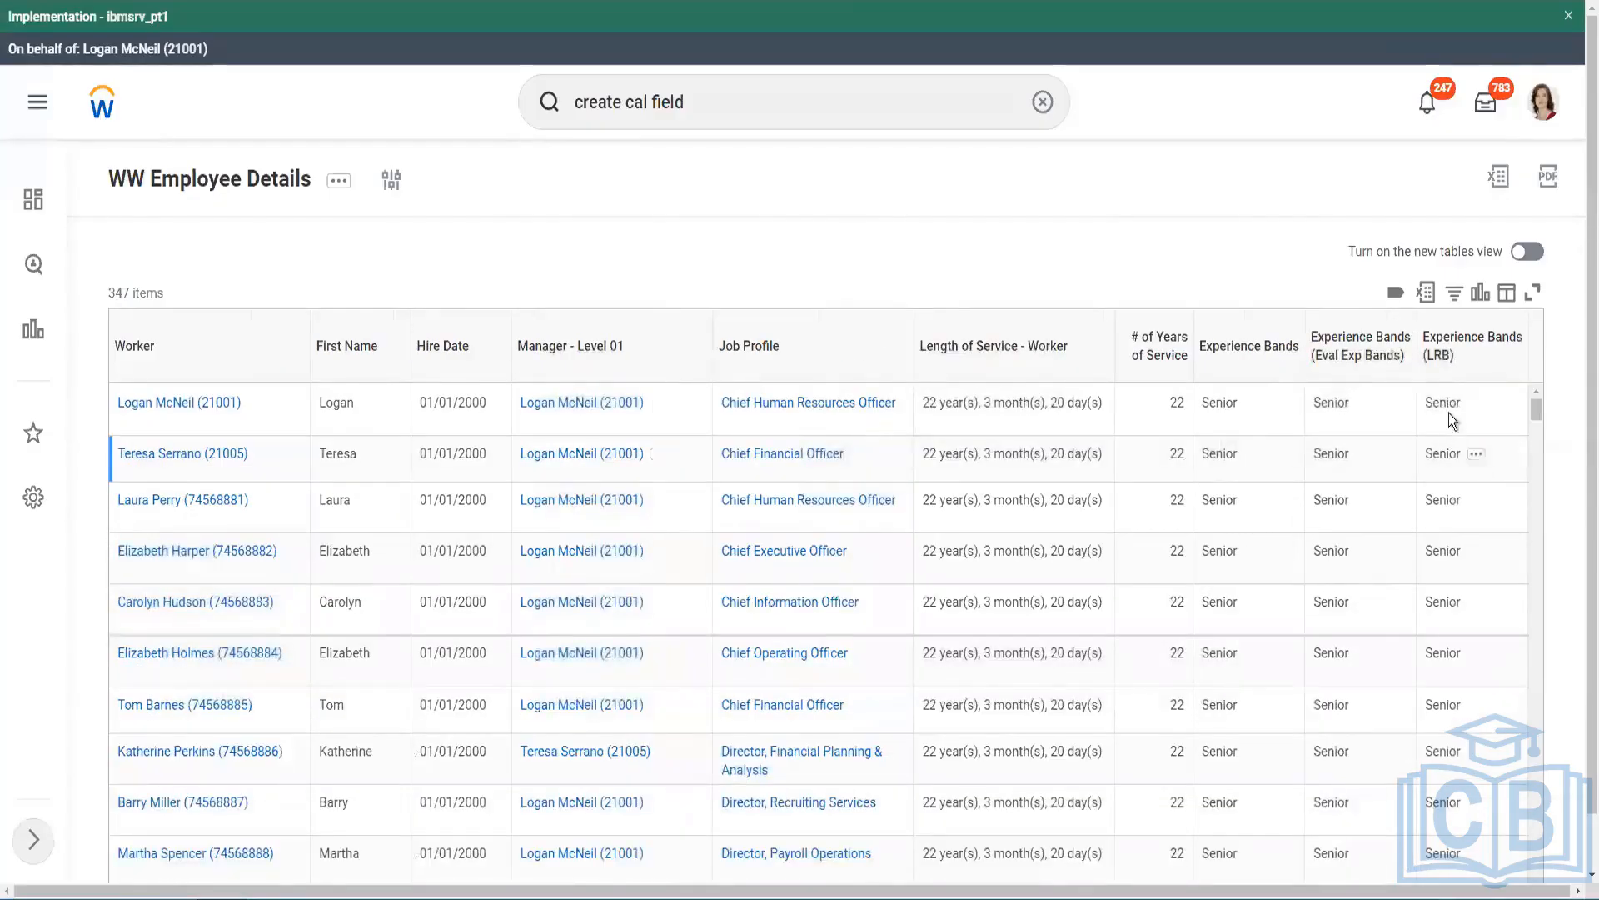
- Compare the three Experience Bands columns across the workers in the report output
double_click(1221, 403)
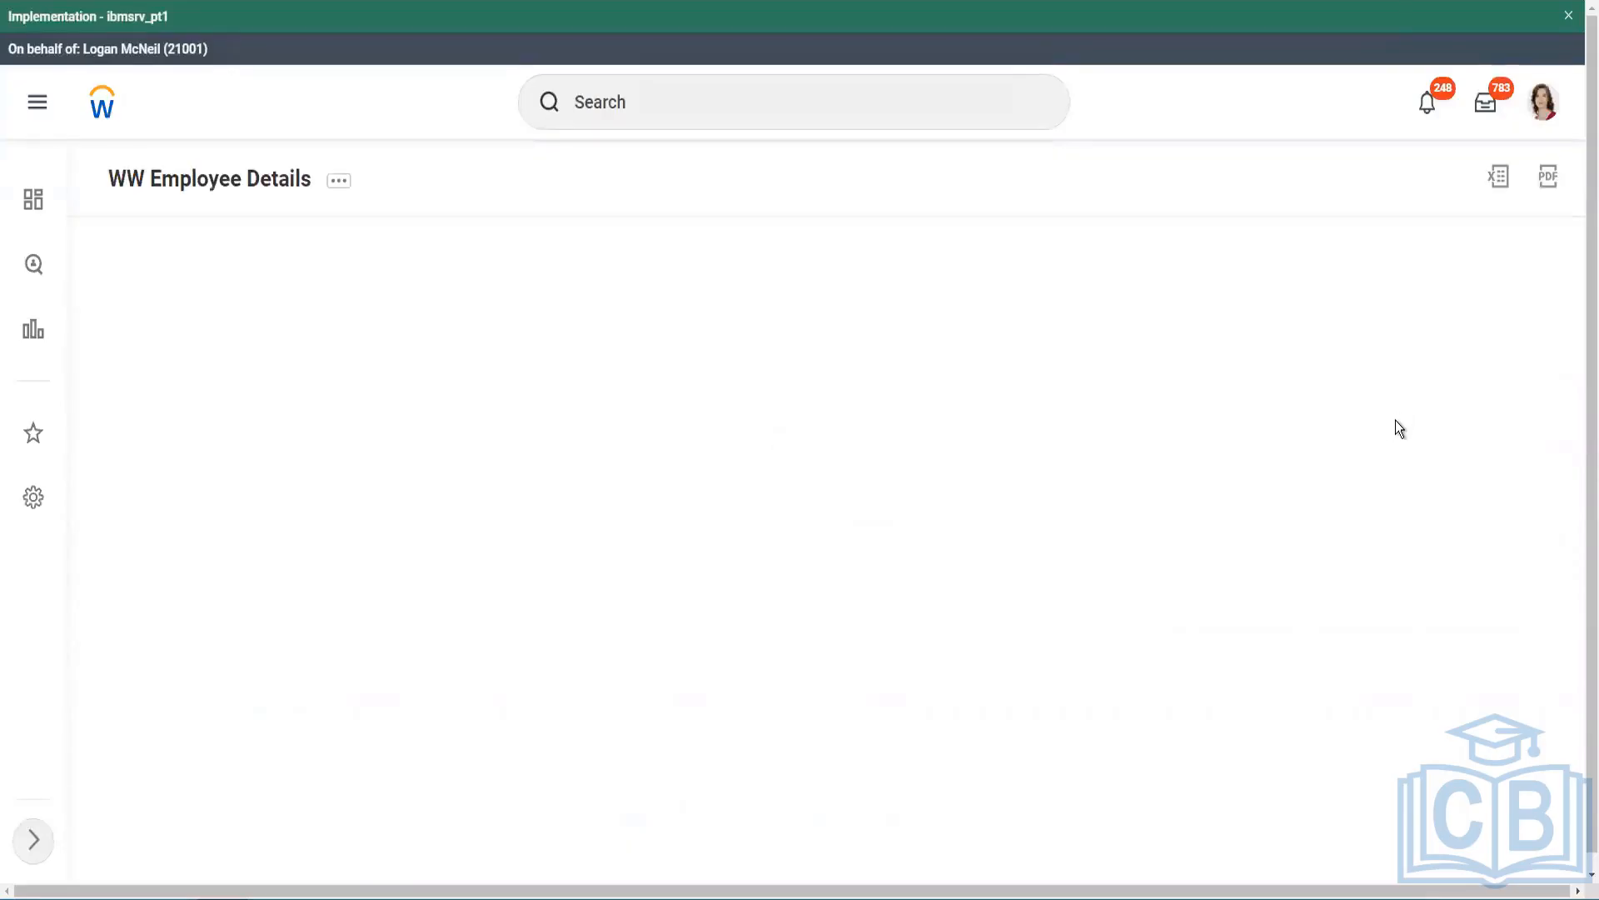
scroll(1332, 525, down, 5)
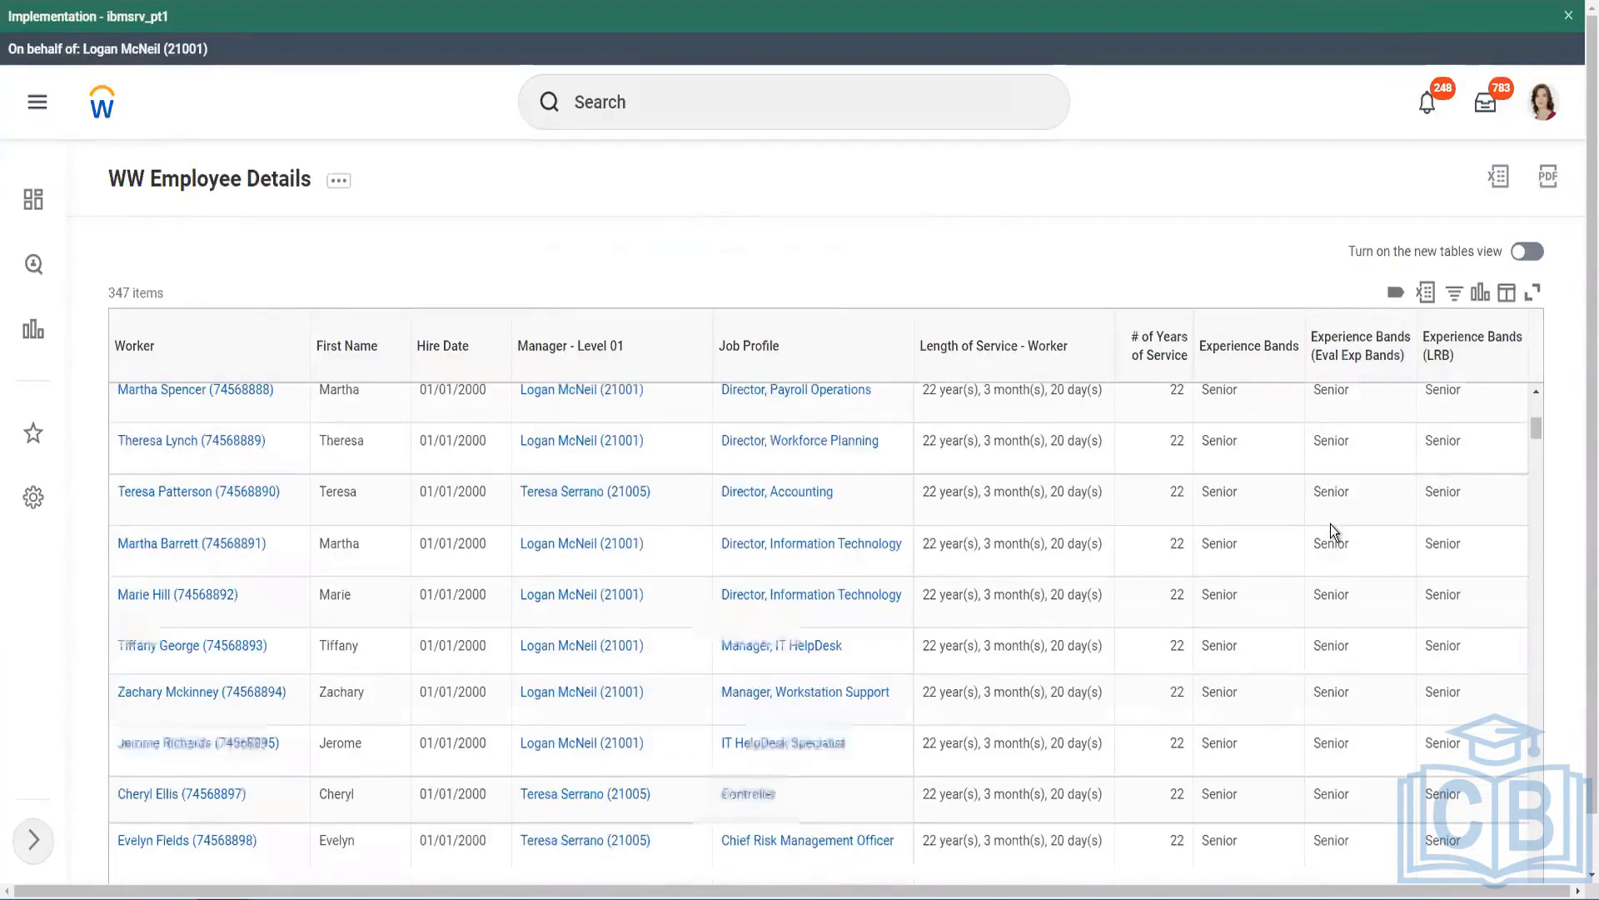
scroll(1324, 563, down, 7)
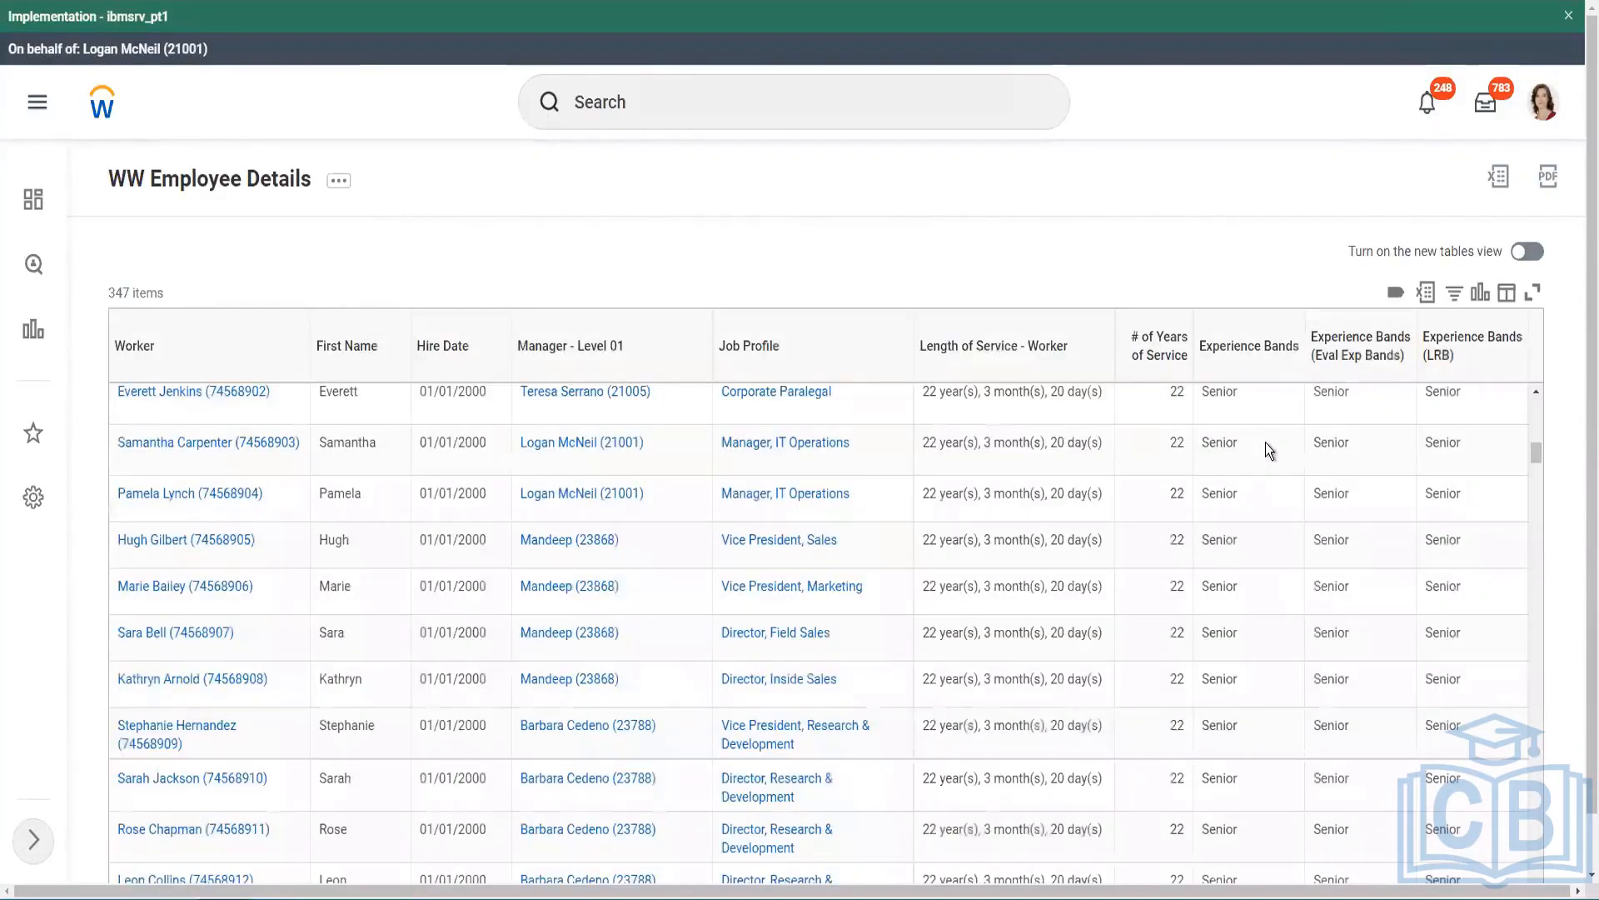
click(1267, 443)
scroll(1249, 731, down, 3)
scroll(1251, 598, down, 1)
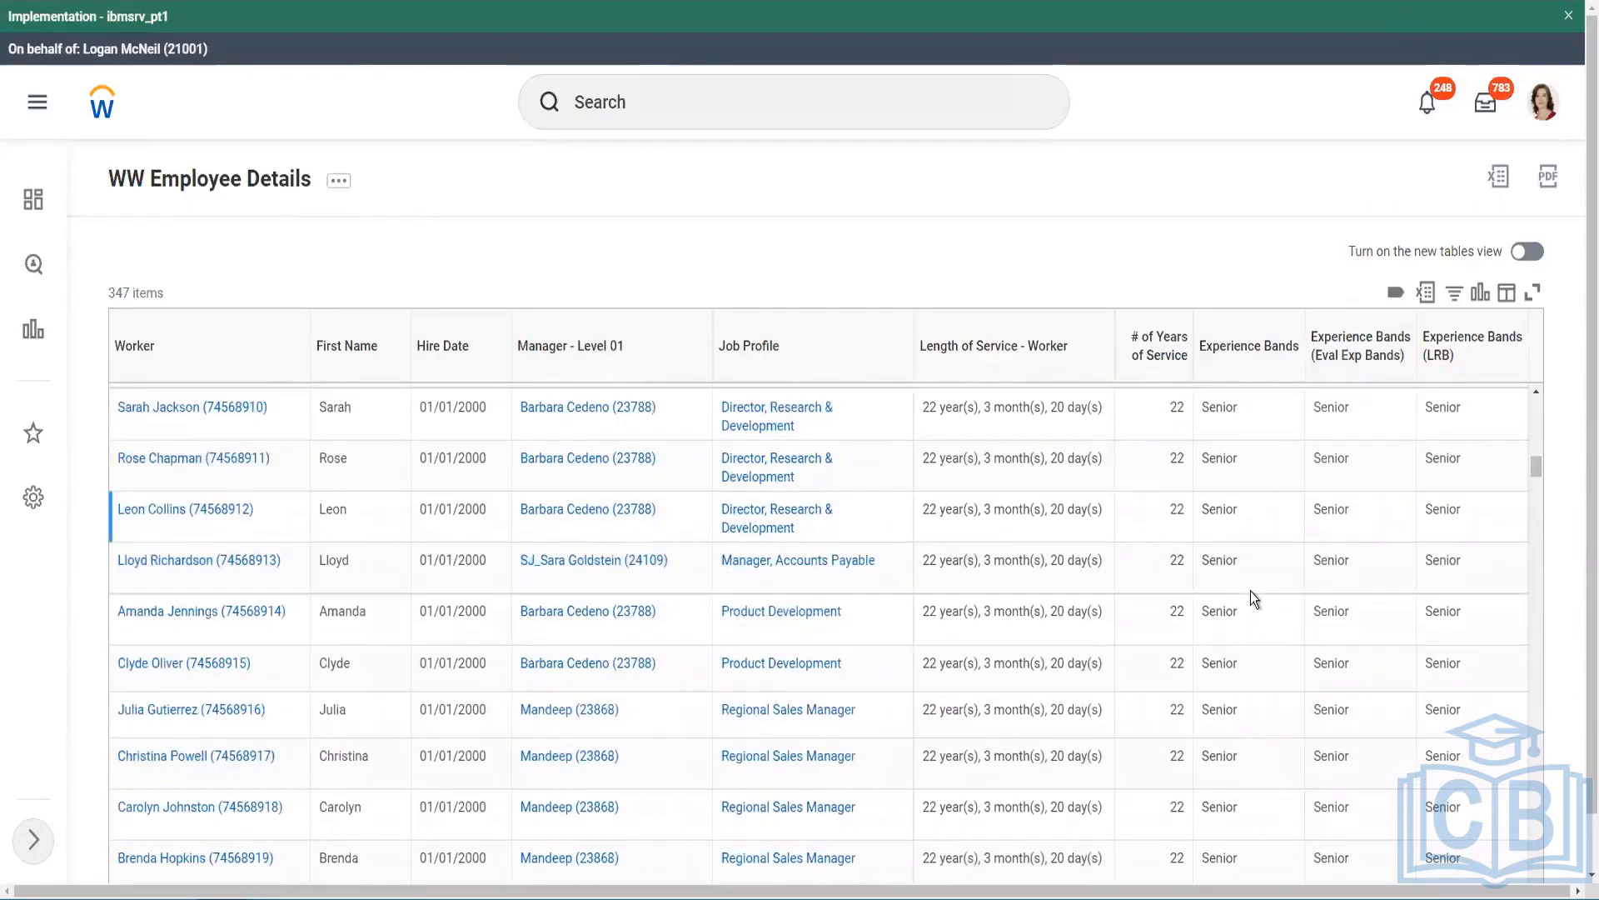